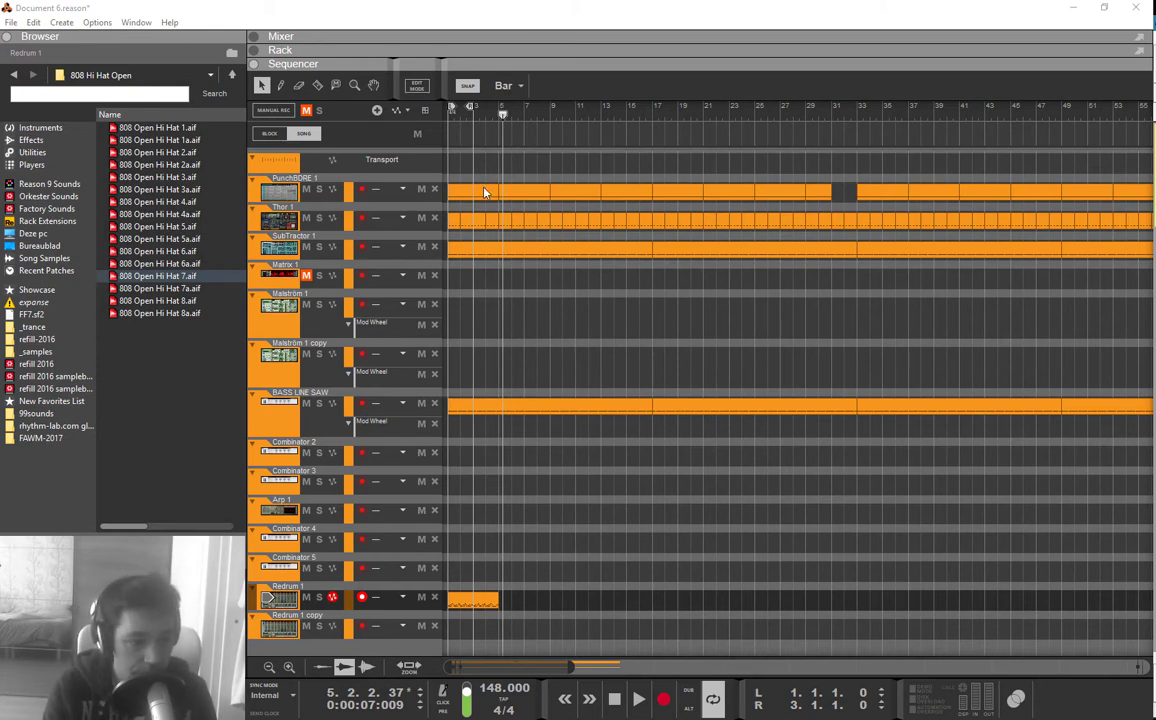
# Step: Set the loop end to bar 5 and repeat the Redrum 1 hi-hat clips up to bar 17
pyautogui.keyDown('alt'); pyautogui.click(497, 110); pyautogui.keyUp('alt')
pyautogui.click(448, 116)
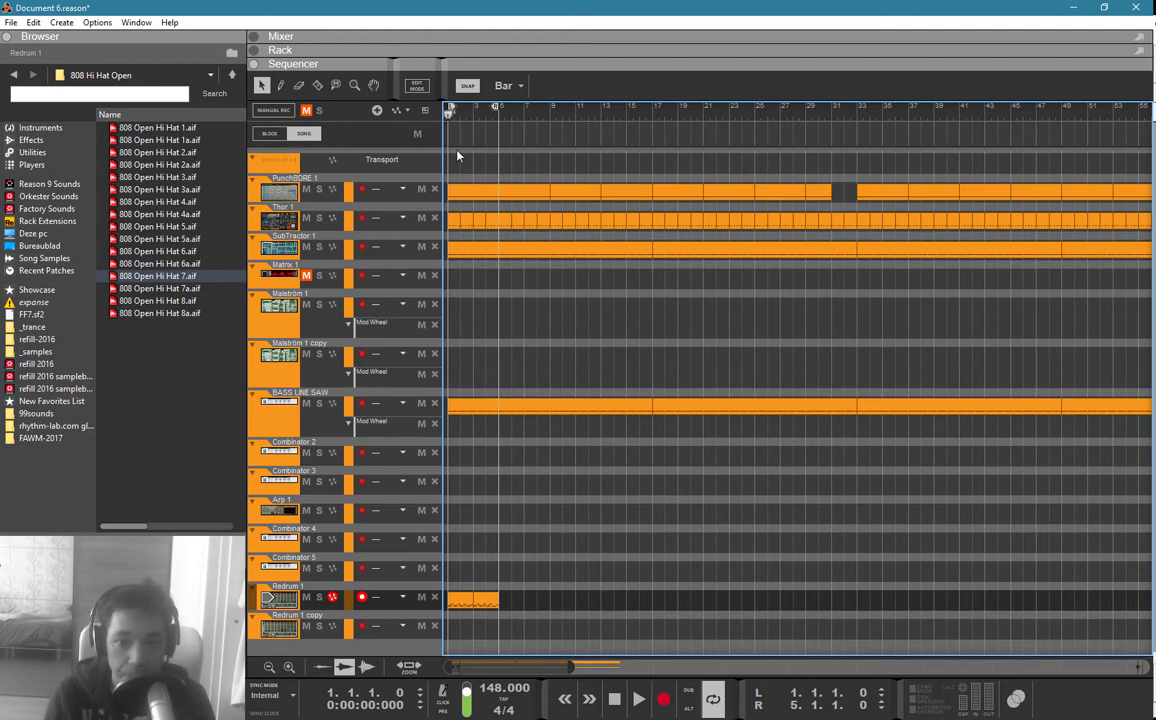
pyautogui.moveTo(565, 496); pyautogui.dragTo(444, 602)
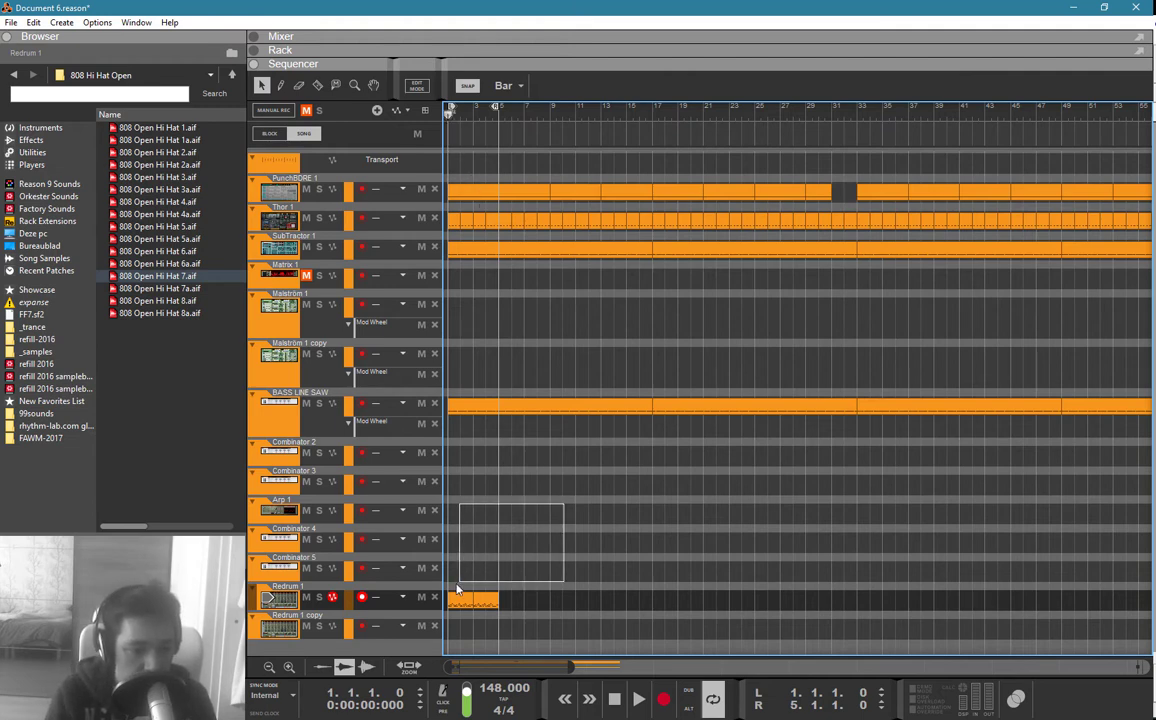
pyautogui.hotkey('ctrl', 'c')
pyautogui.hotkey('ctrl', 'v')
pyautogui.hotkey('ctrl', 'v')
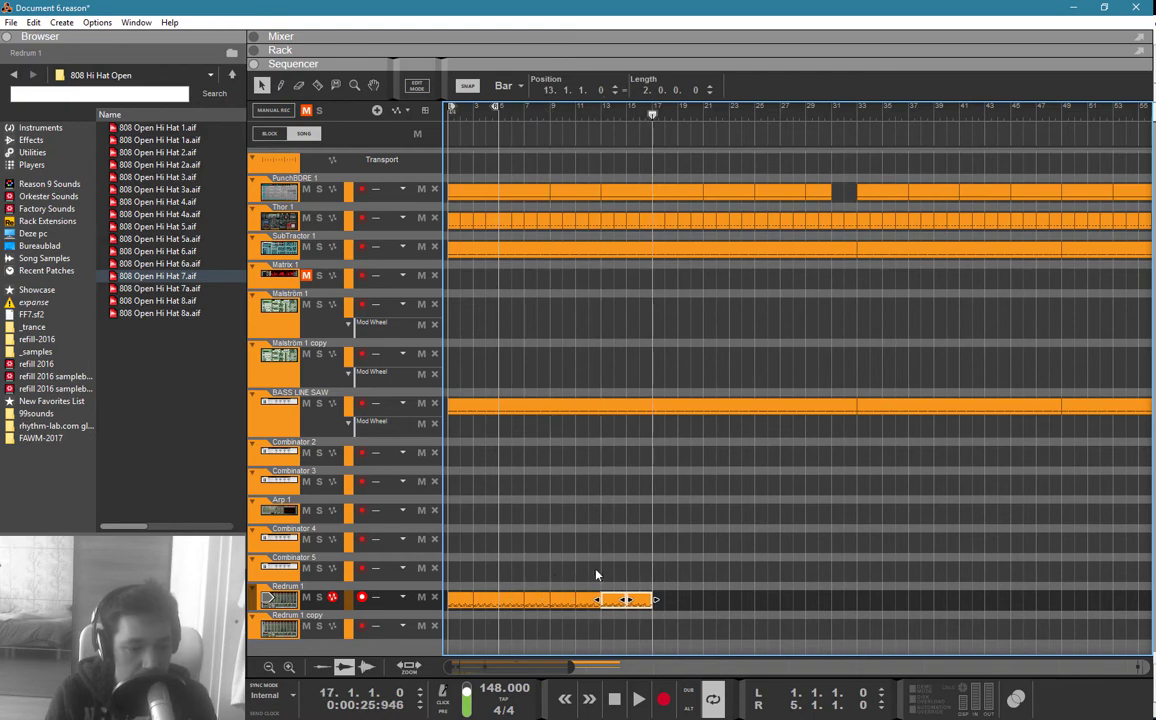
# Step: Extend the loop end to bar 17 and play the song from bar 1
pyautogui.click(650, 335)
pyautogui.keyDown('alt'); pyautogui.click(650, 109); pyautogui.keyUp('alt')
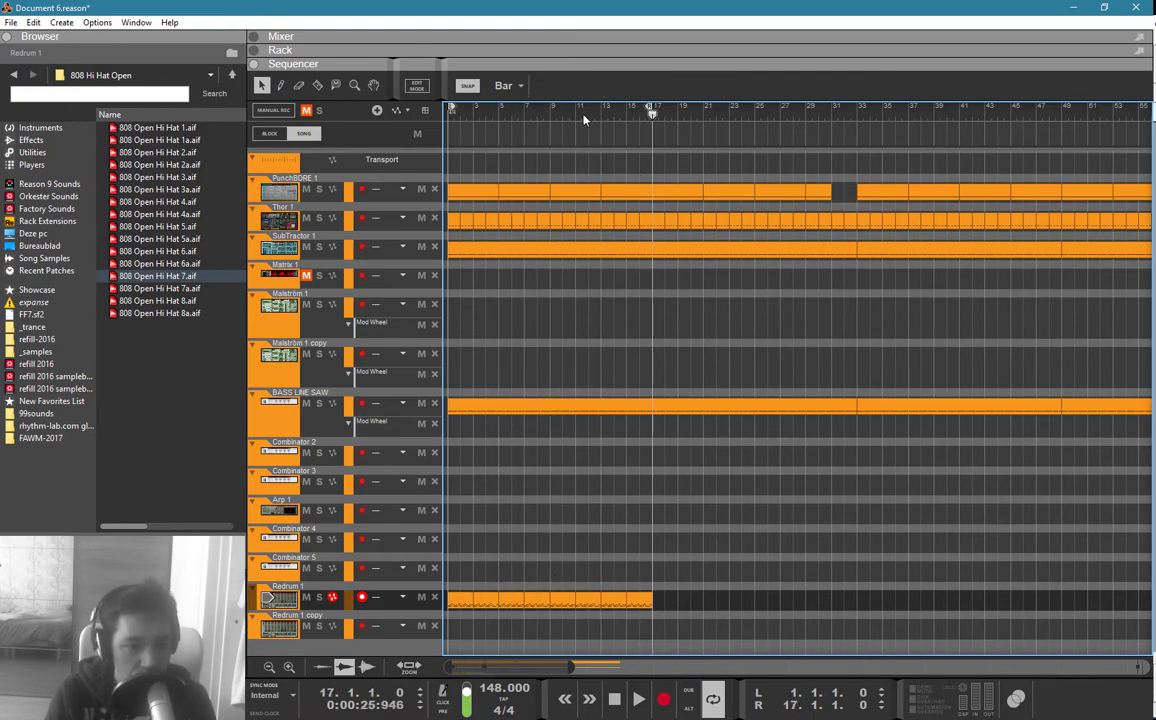
pyautogui.moveTo(584, 119); pyautogui.dragTo(427, 154)
pyautogui.press('space')
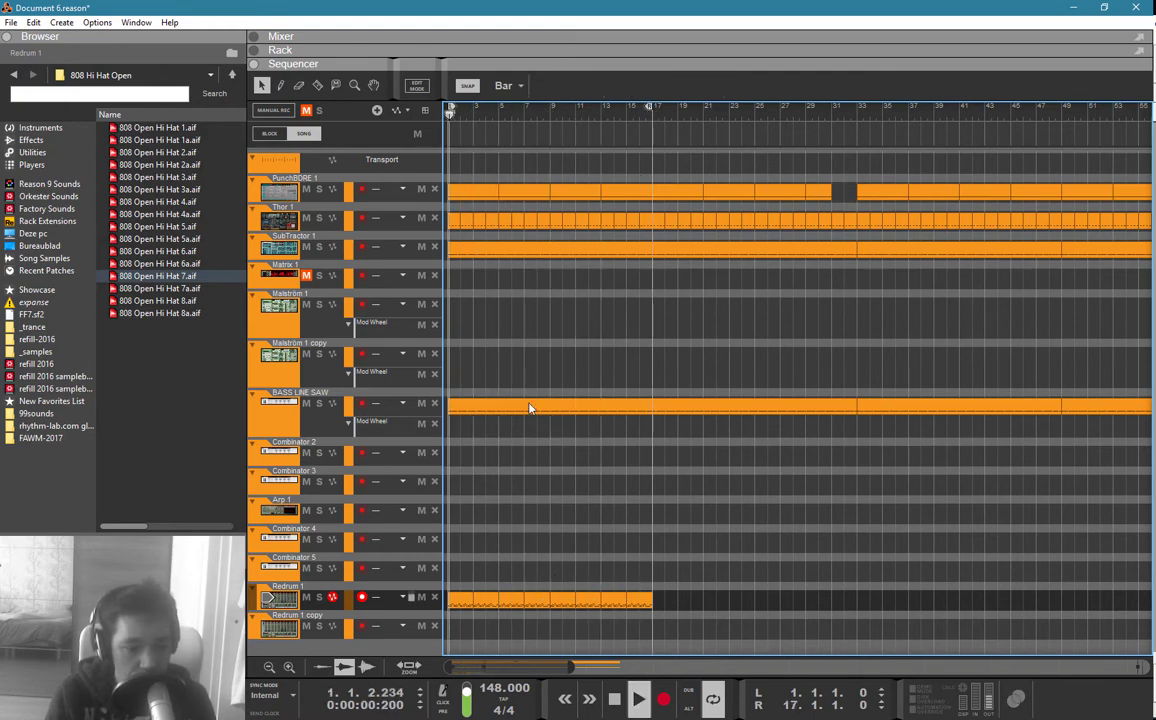
# Step: In the Redrum 1 clip at bar 7, delete every second note of the first hi-hat roll in bar 8
pyautogui.doubleClick(537, 601)
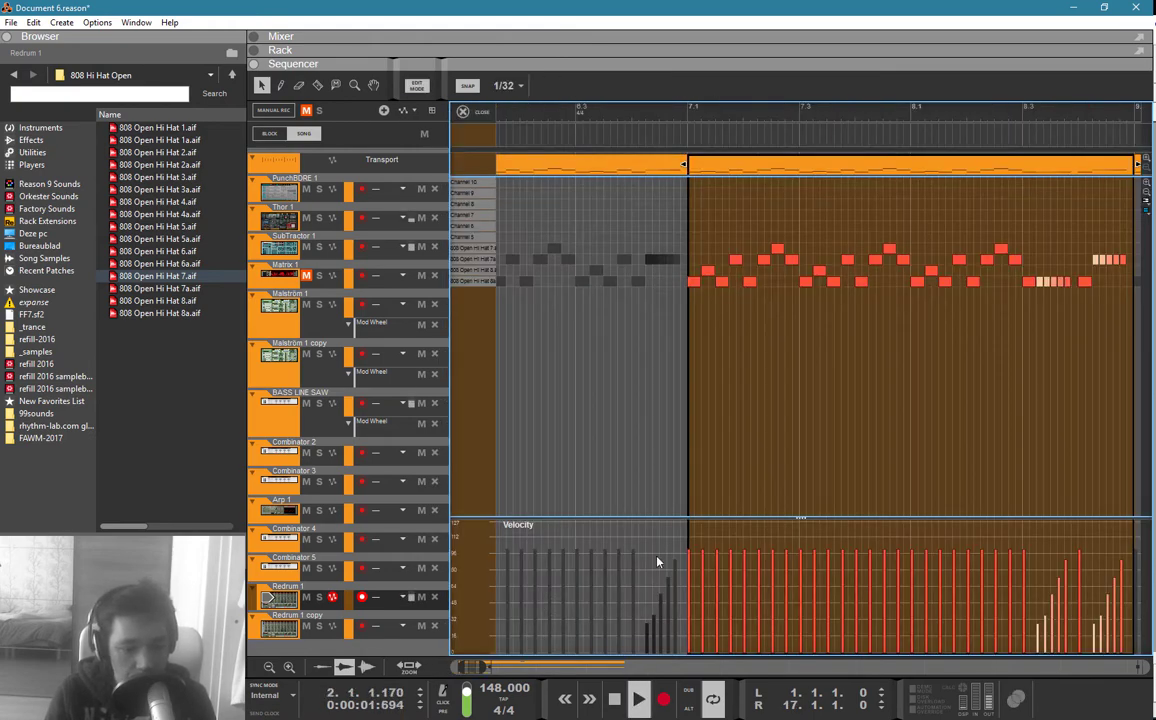
pyautogui.click(1047, 284)
pyautogui.press('Delete')
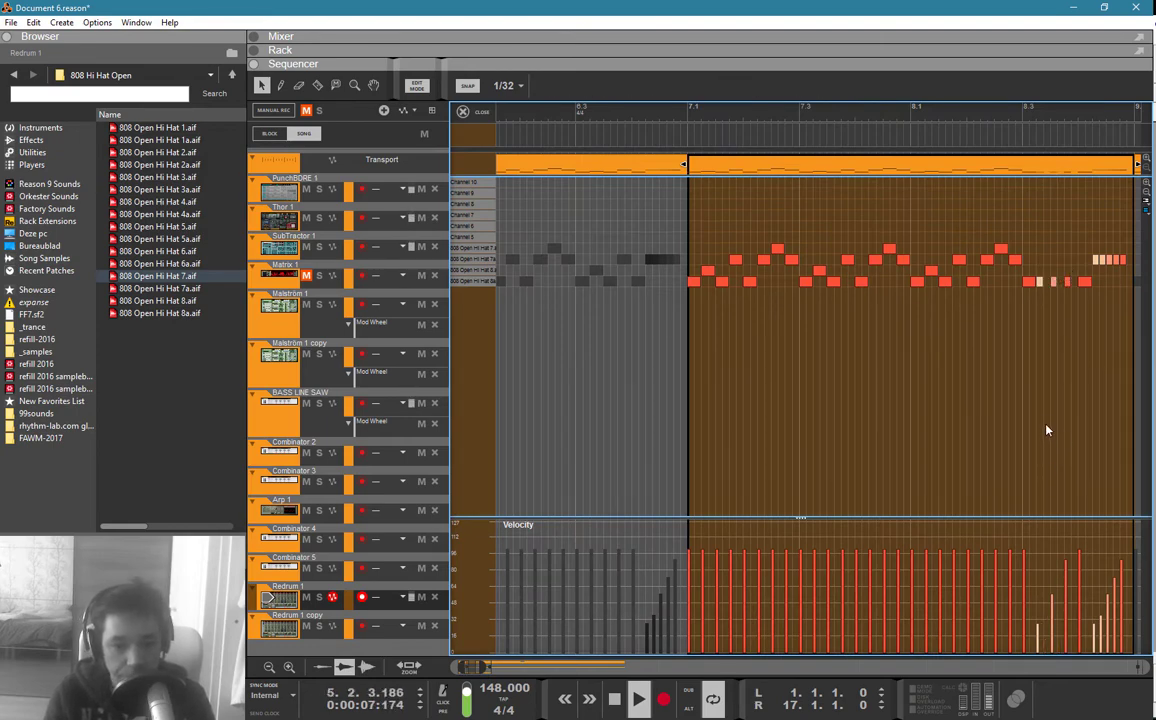
pyautogui.press('Escape')
# Step: Shorten the PunchBDRE 1 clips starting at bars 5 and 13 to 3 bars each
pyautogui.moveTo(577, 581); pyautogui.dragTo(378, 490)
pyautogui.click(543, 186)
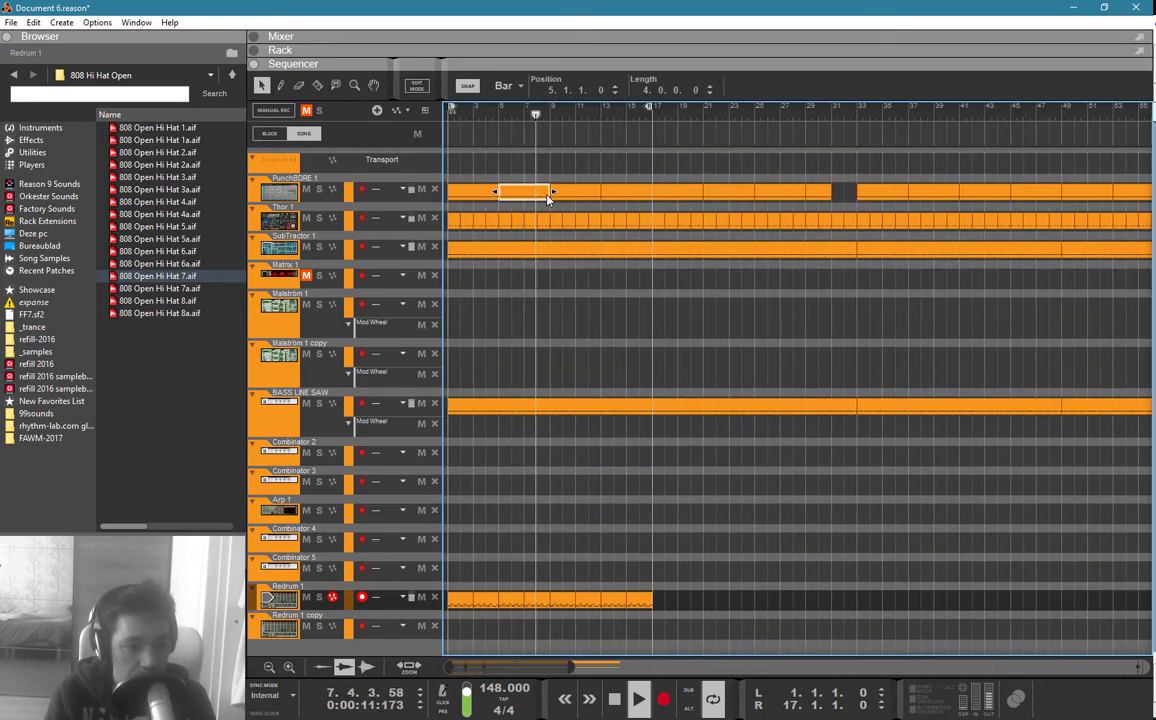
pyautogui.moveTo(544, 191); pyautogui.dragTo(535, 191)
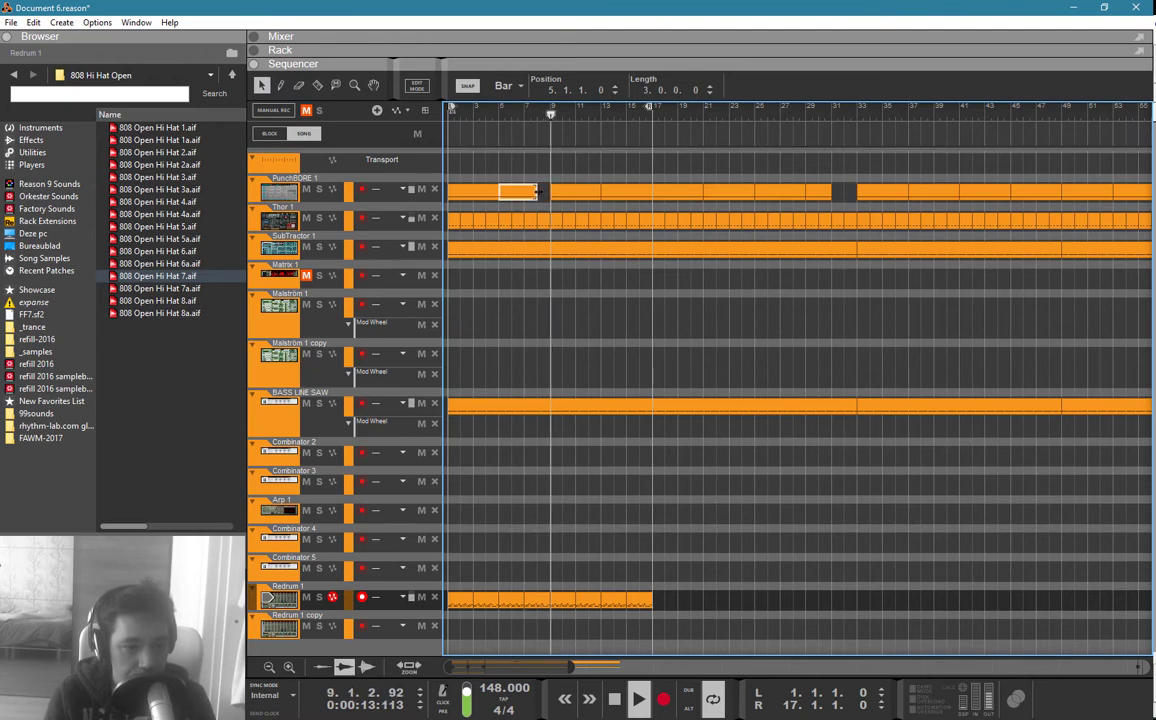
pyautogui.click(547, 182)
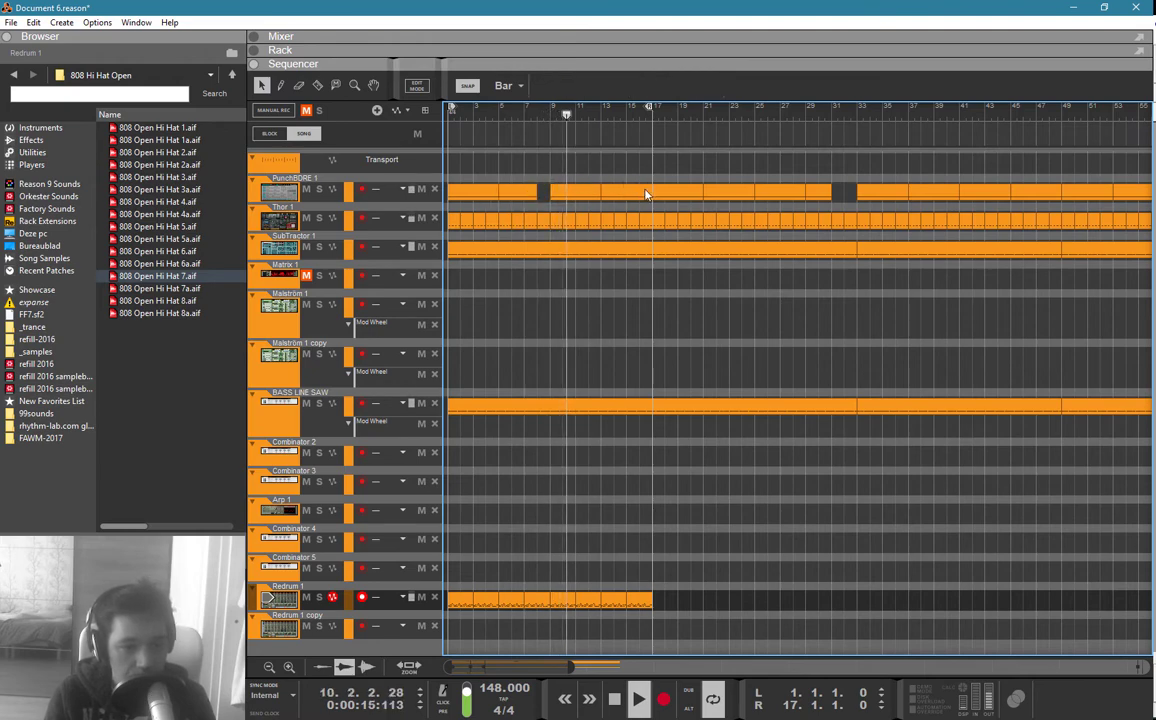
pyautogui.click(647, 190)
pyautogui.moveTo(650, 191); pyautogui.dragTo(632, 190)
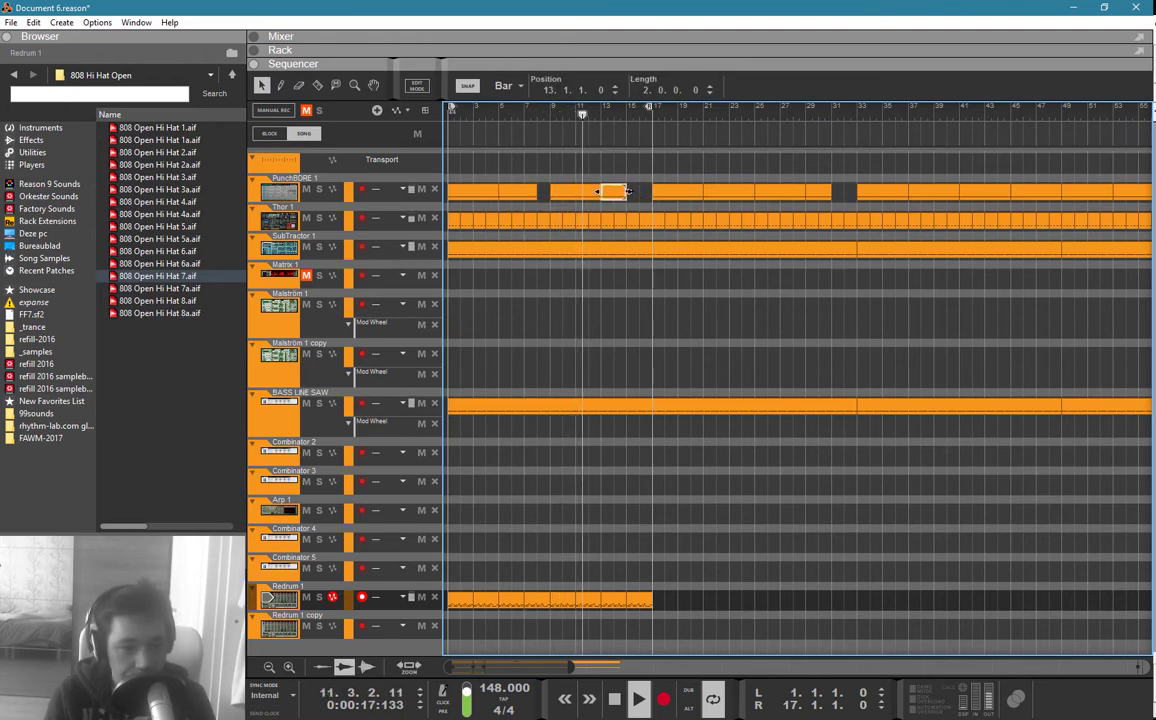
# Step: In the Redrum 1 clip at bar 15, delete both closing hi-hat rolls and space out the last bottom-row notes across bar 16
pyautogui.doubleClick(638, 600)
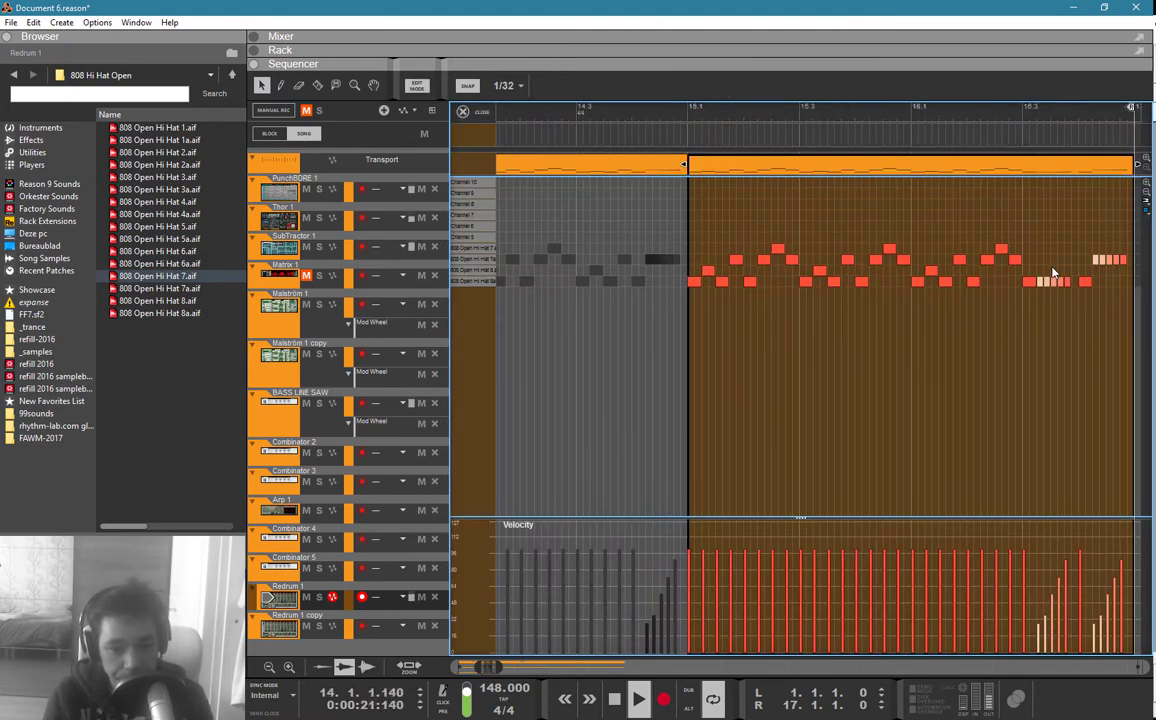
pyautogui.moveTo(1069, 266)
pyautogui.mouseDown()
pyautogui.moveTo(1041, 288)
pyautogui.moveTo(1061, 289)
pyautogui.mouseUp()
pyautogui.press('Delete')
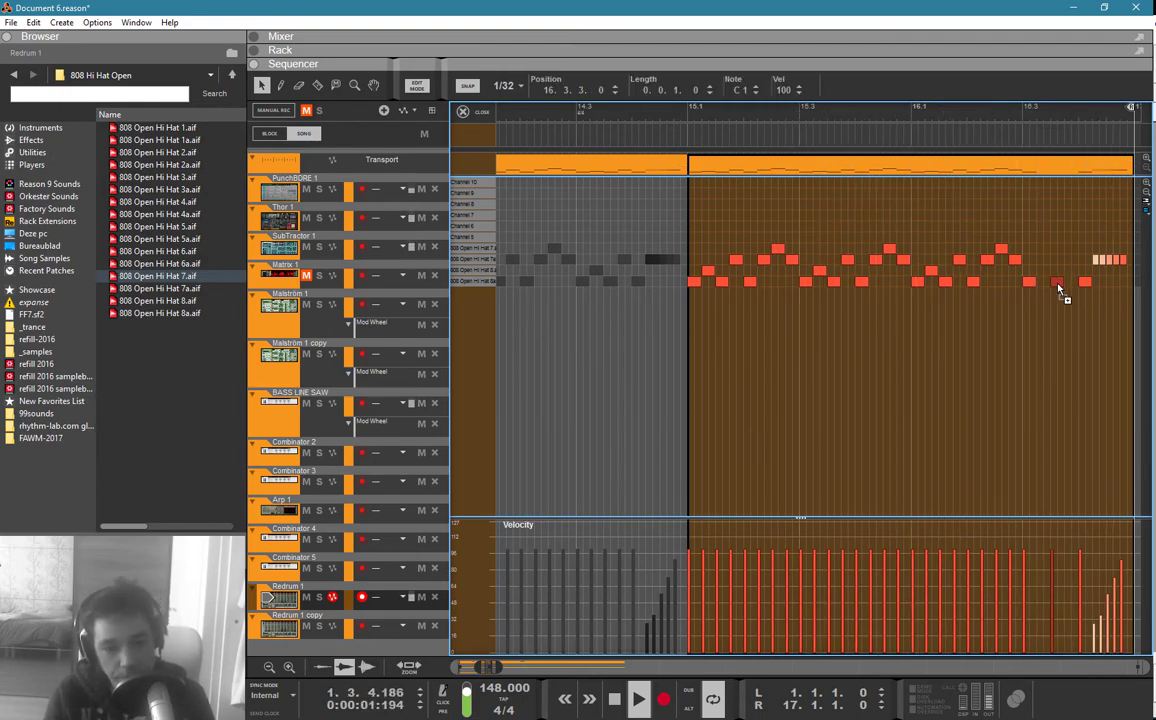
pyautogui.moveTo(1060, 289); pyautogui.dragTo(1118, 287)
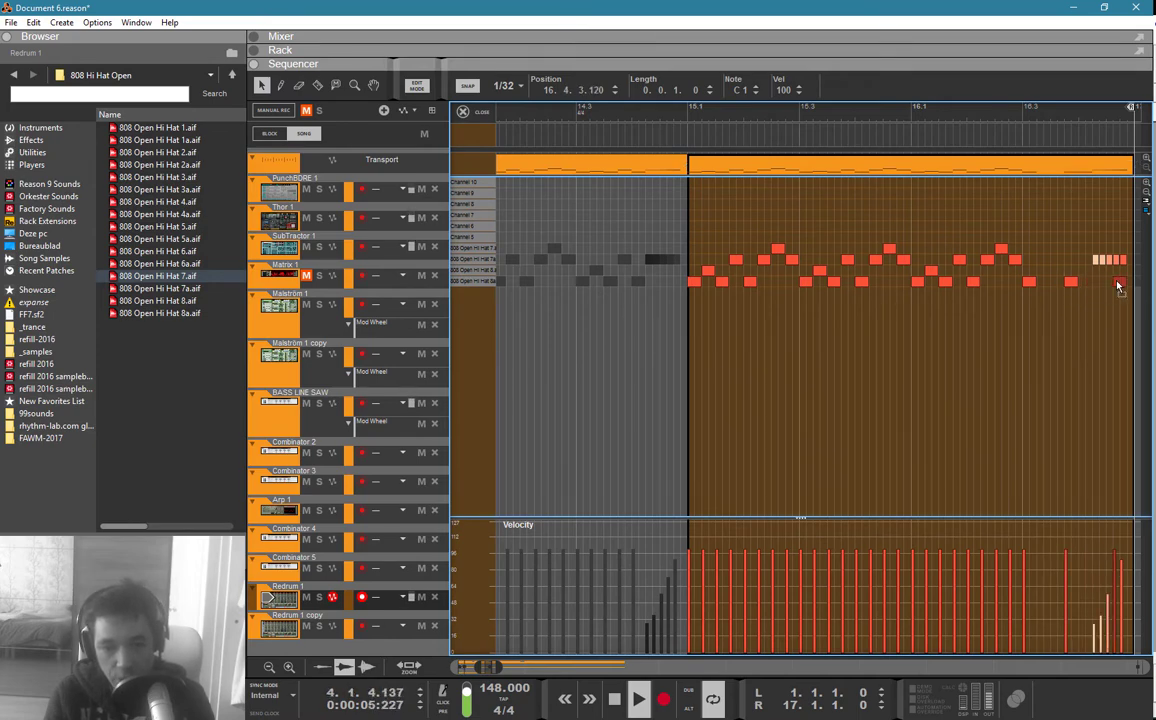
pyautogui.moveTo(1087, 233); pyautogui.dragTo(1140, 272)
pyautogui.press('Delete')
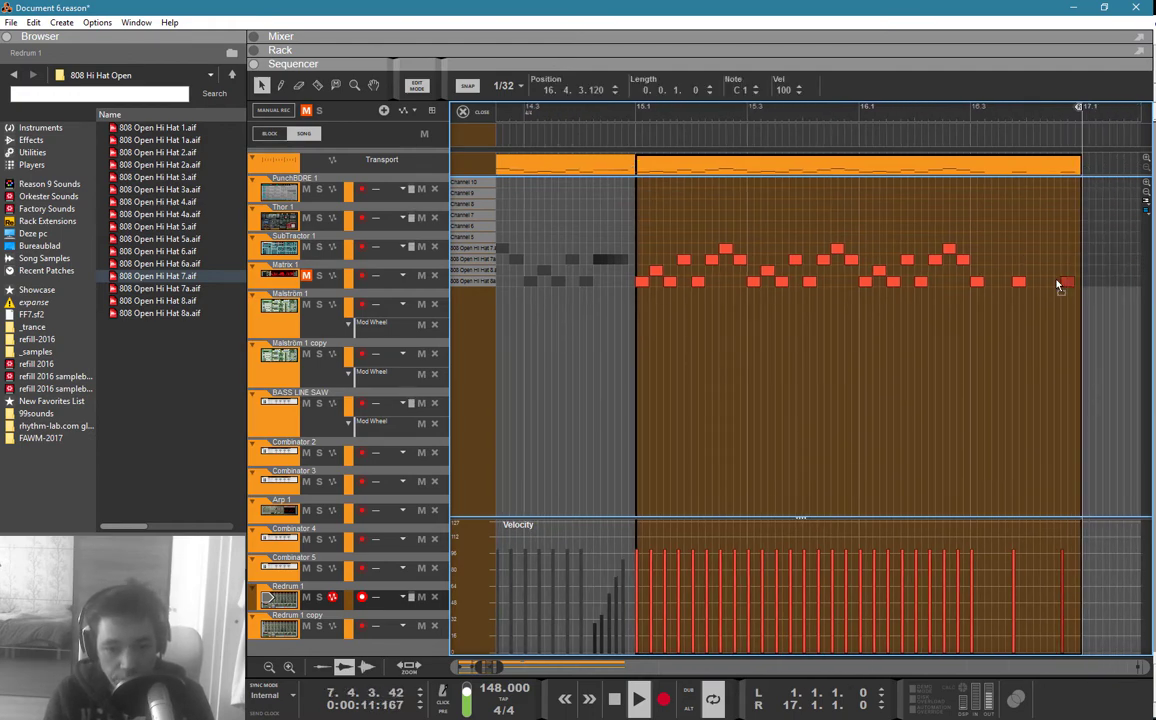
pyautogui.hotkey('ctrl', 'e')
pyautogui.moveTo(503, 554)
pyautogui.mouseDown()
pyautogui.moveTo(286, 573)
pyautogui.moveTo(470, 514)
pyautogui.mouseUp()
# Step: Fill the gap at bar 16 on PunchBDRE 1 with a new clip, opened for note editing at 1/16 snap
pyautogui.press('w')
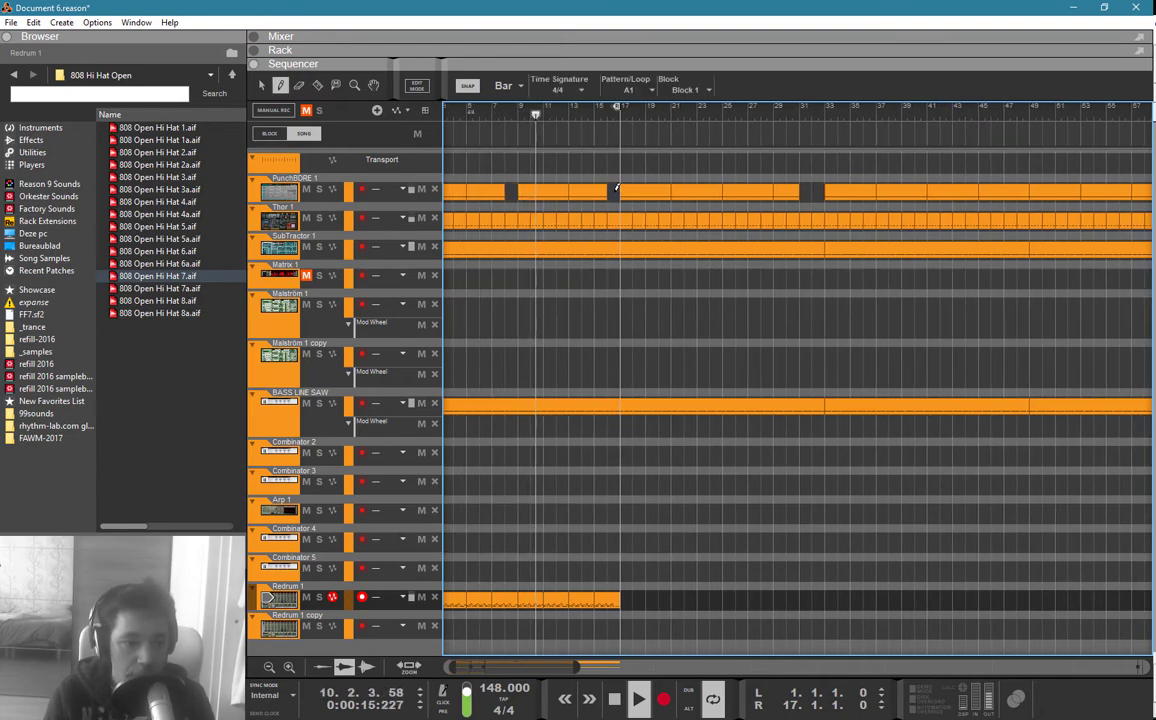
pyautogui.doubleClick(621, 193)
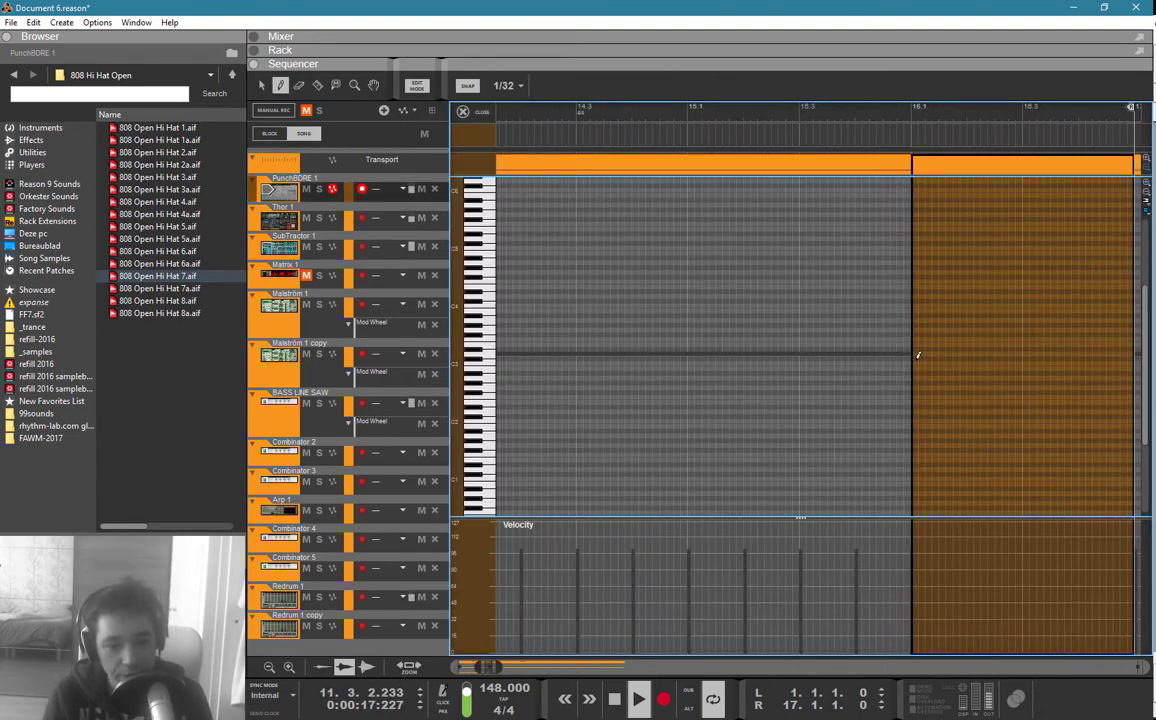
pyautogui.press('q')
pyautogui.click(507, 87)
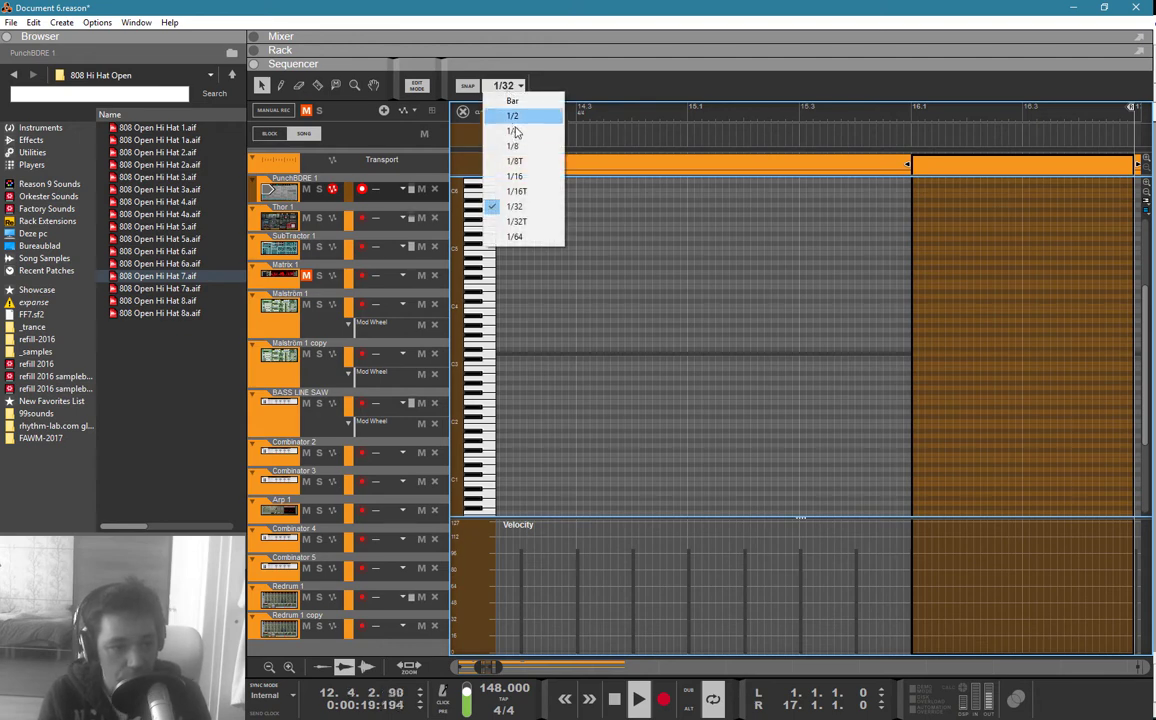
pyautogui.click(500, 166)
# Step: Place three consecutive 1/16 D3 notes at the start of bar 16 in the PunchBDRE 1 clip
pyautogui.press('w')
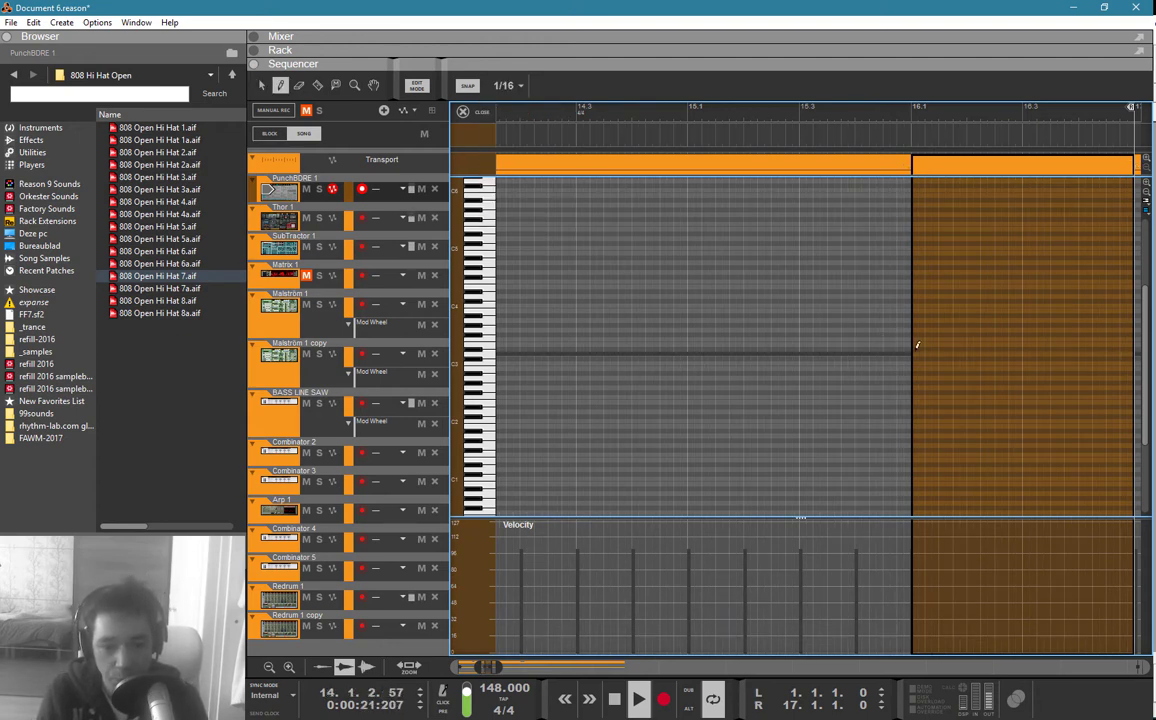
pyautogui.click(916, 352)
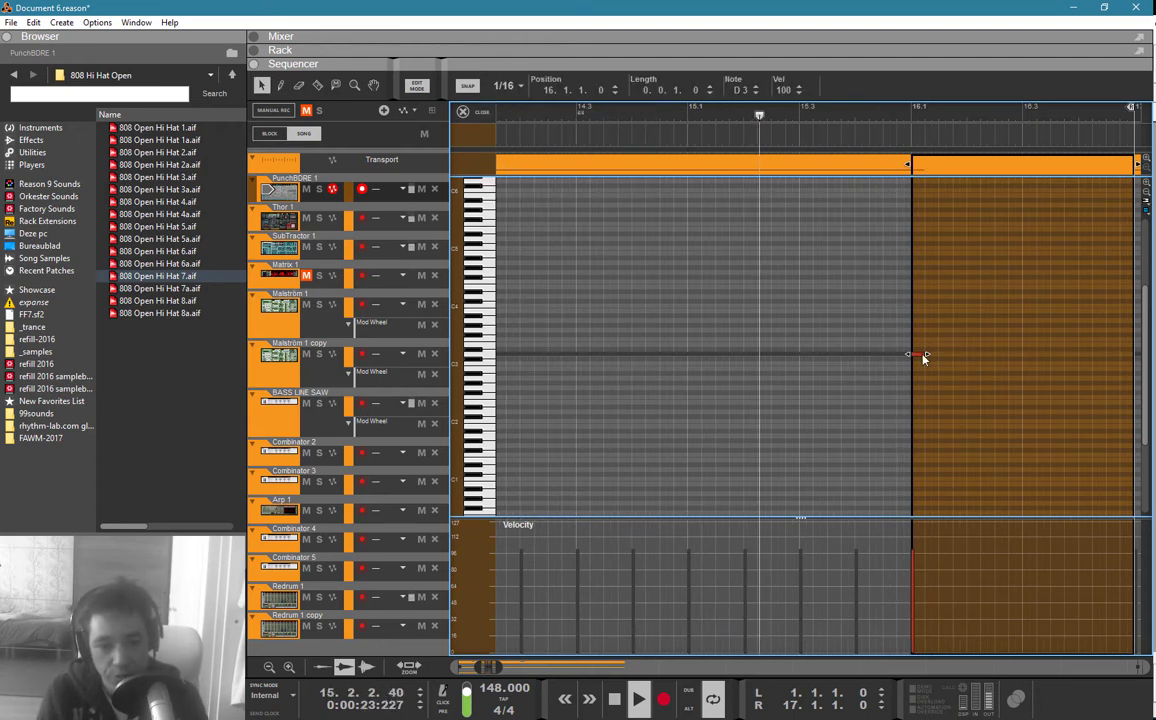
pyautogui.click(924, 353)
pyautogui.press('q')
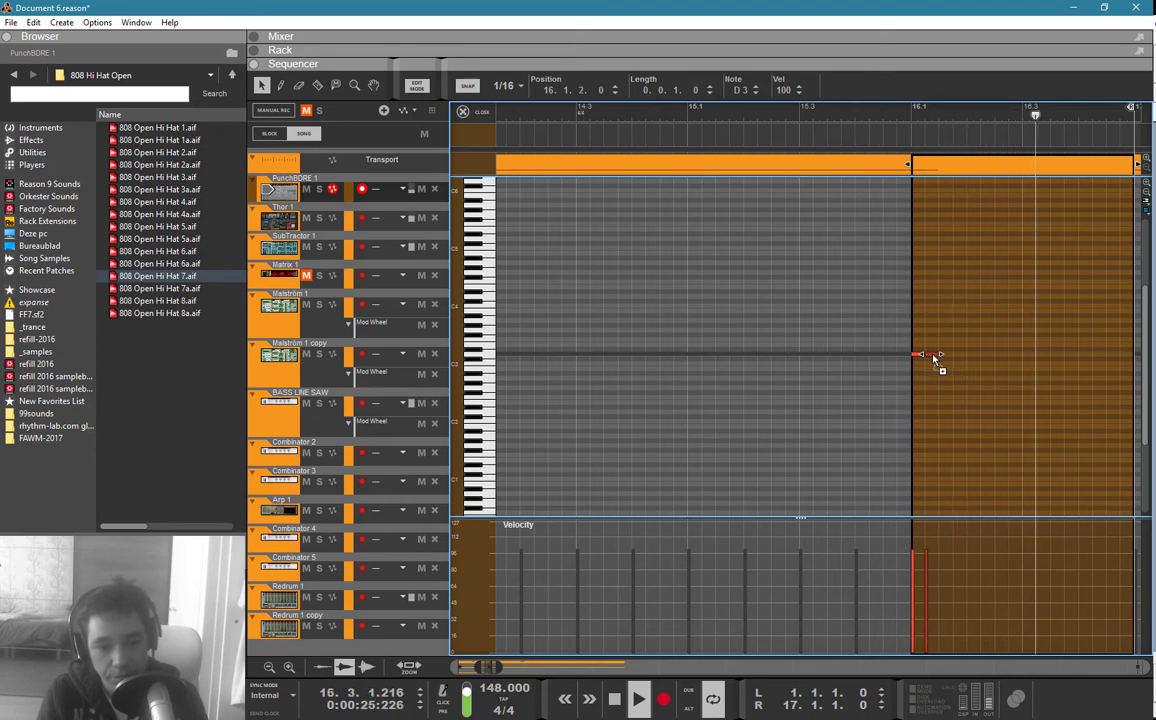
pyautogui.moveTo(933, 356); pyautogui.dragTo(945, 357)
# Step: Ramp the three kick notes' velocities down from 117 to 38 and copy the group to beat 3 of bar 16
pyautogui.press('w')
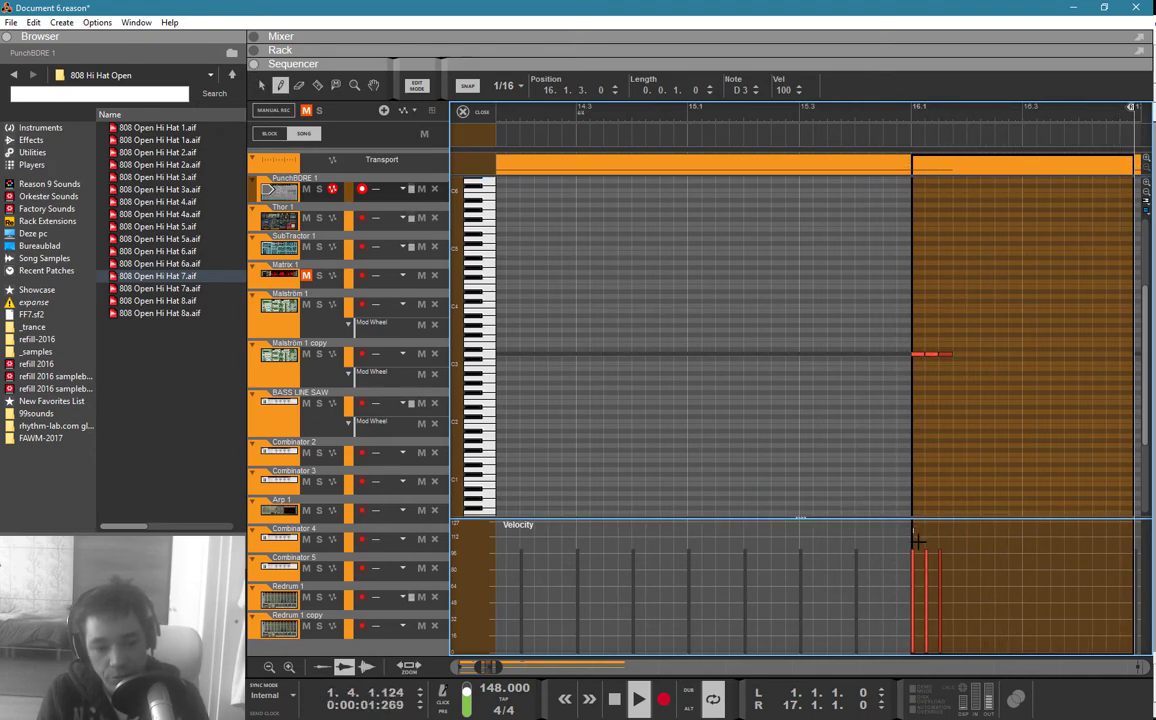
pyautogui.moveTo(916, 527)
pyautogui.mouseDown()
pyautogui.moveTo(940, 622)
pyautogui.moveTo(939, 605)
pyautogui.mouseUp()
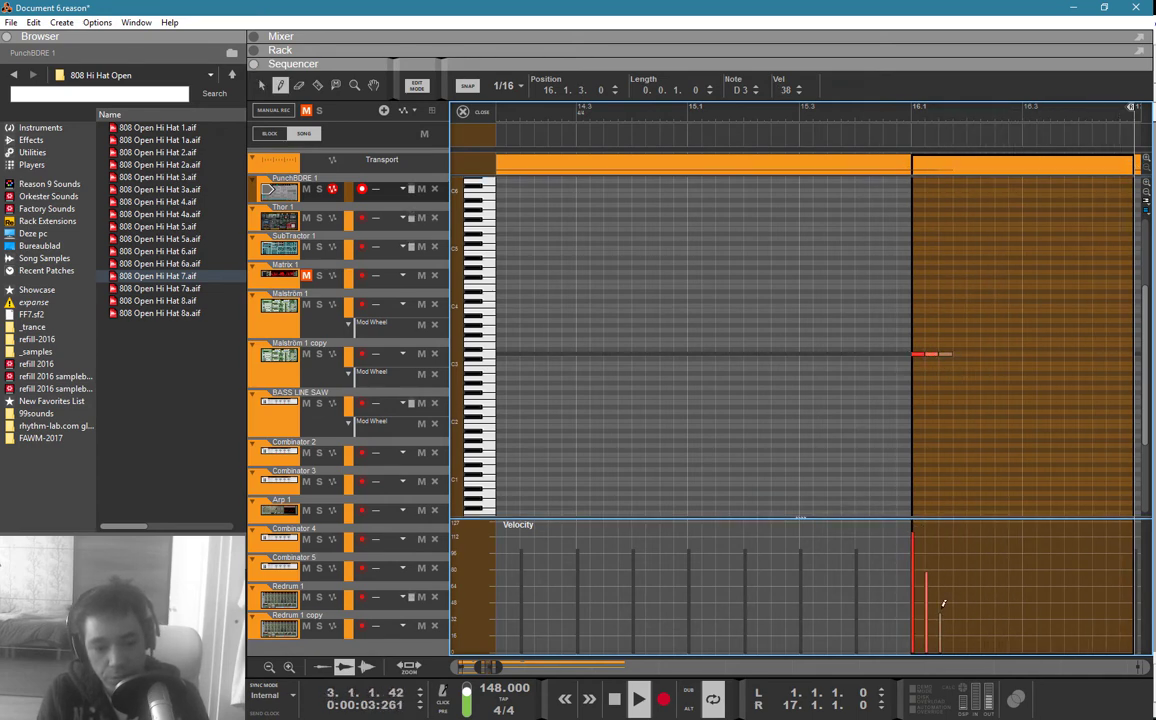
pyautogui.press('q')
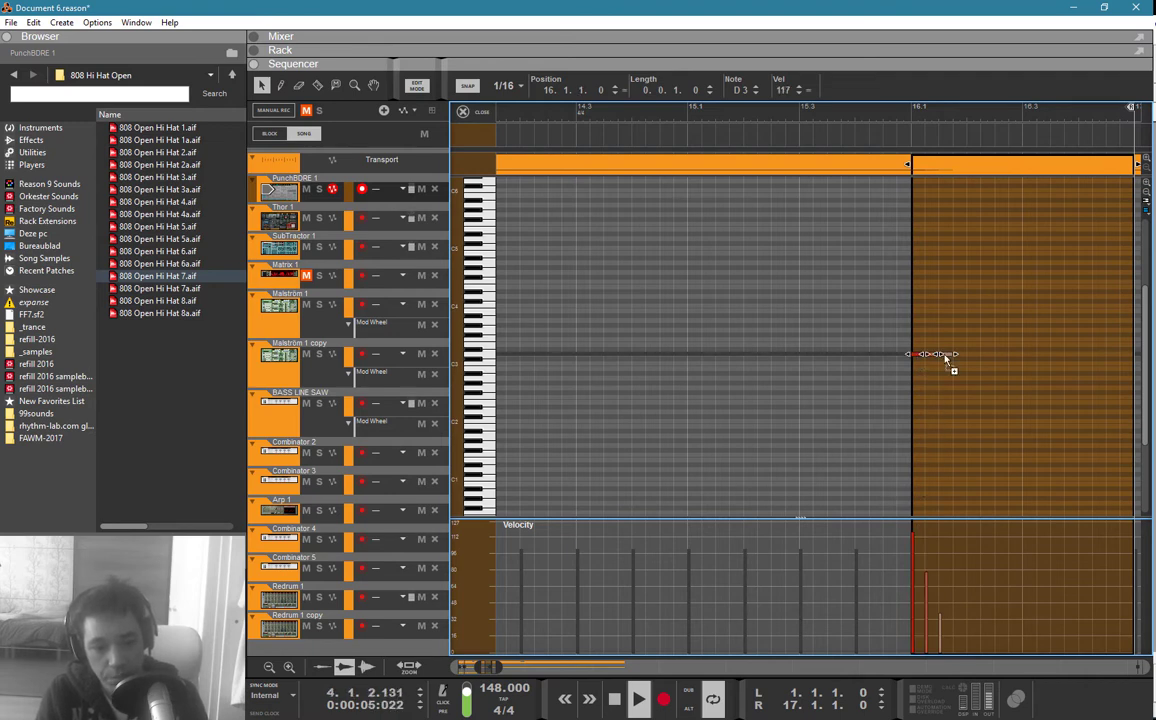
pyautogui.moveTo(948, 356); pyautogui.dragTo(1059, 355)
# Step: Add two spaced D3 notes in the last beat of bar 16 and lower the first one's velocity
pyautogui.press('w')
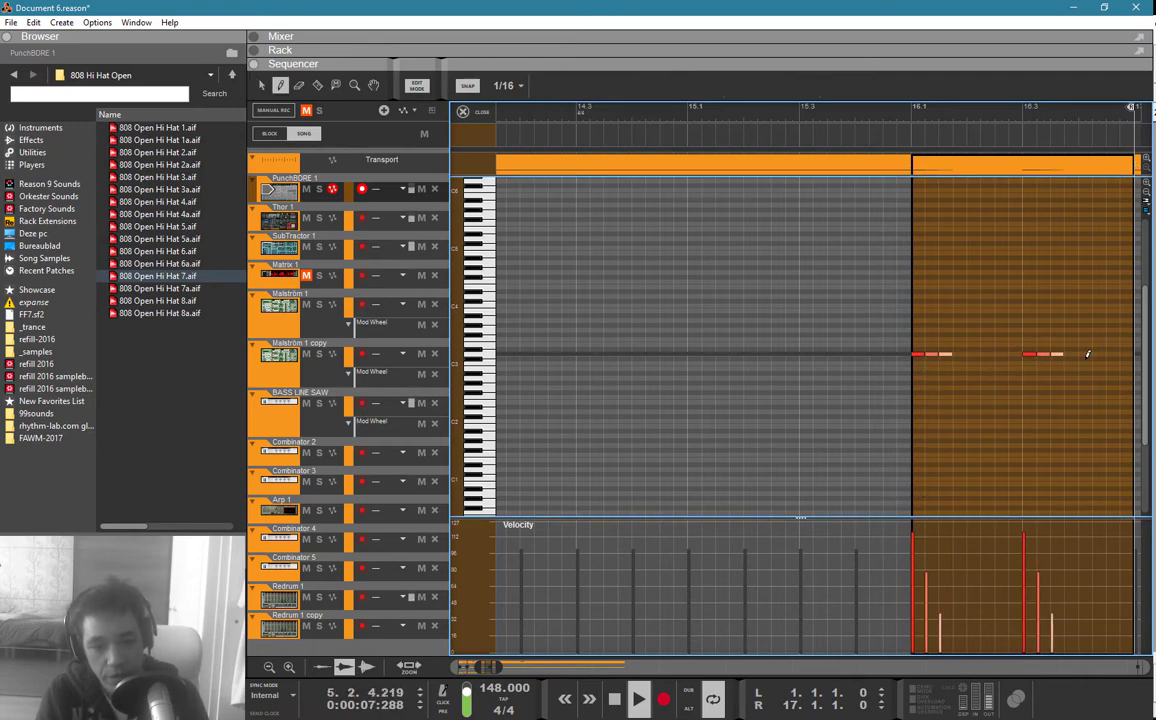
pyautogui.click(1084, 354)
pyautogui.click(1113, 353)
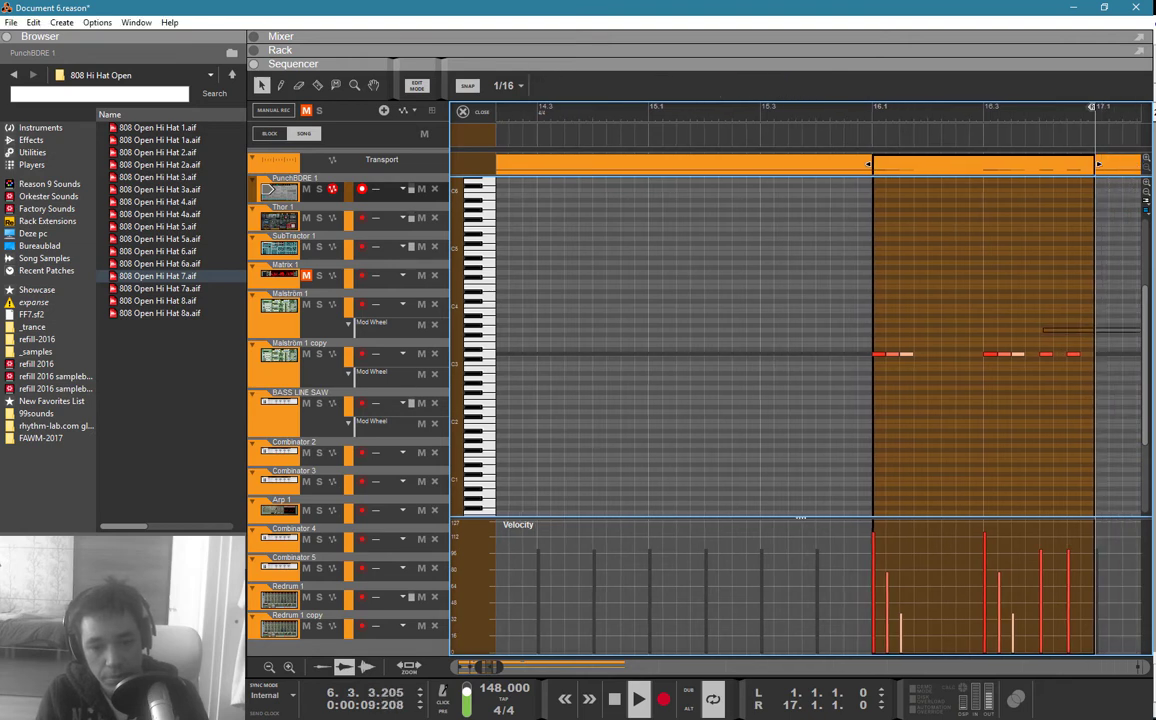
pyautogui.moveTo(1021, 560); pyautogui.dragTo(1013, 600)
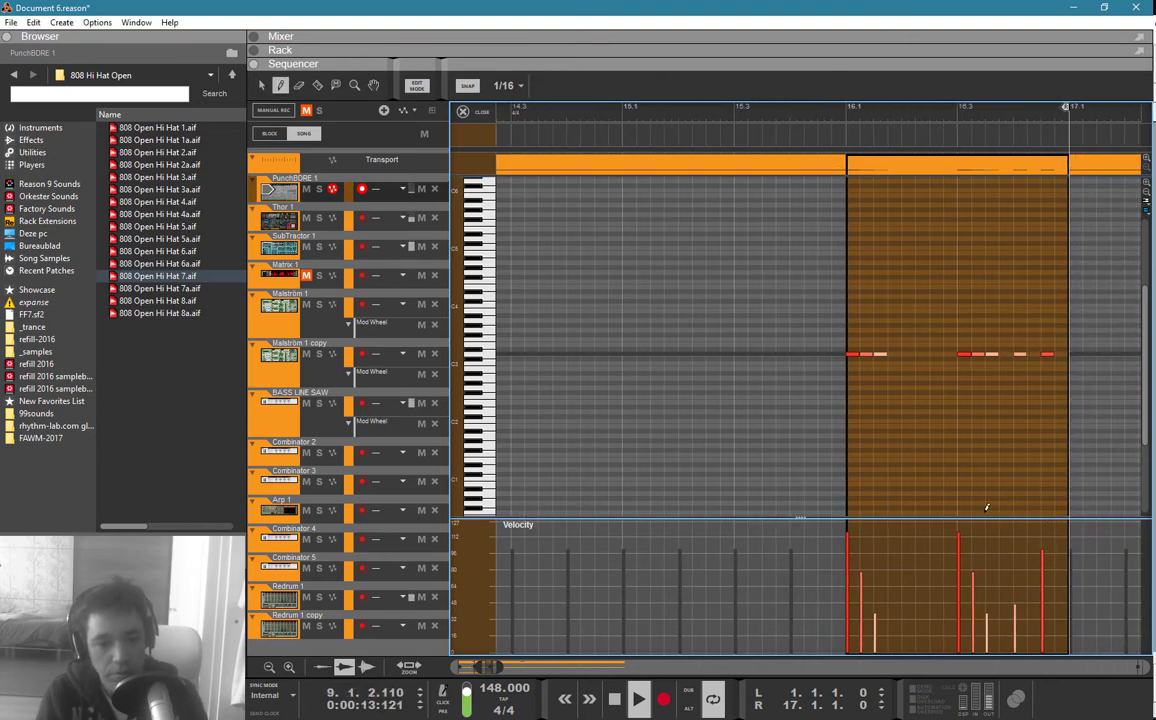
pyautogui.press('Escape')
pyautogui.moveTo(676, 331); pyautogui.dragTo(212, 314)
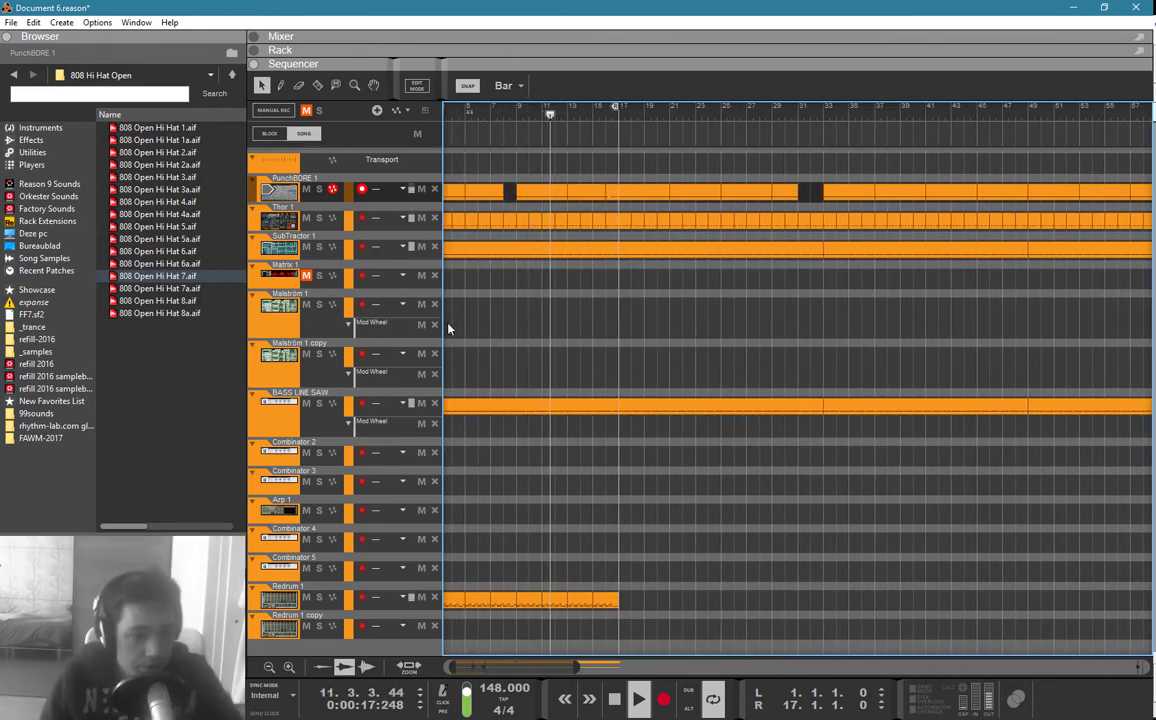
# Step: Show the SubTractor 1 synth in the rack and lower its Filter 1 frequency to 24
pyautogui.click(283, 250)
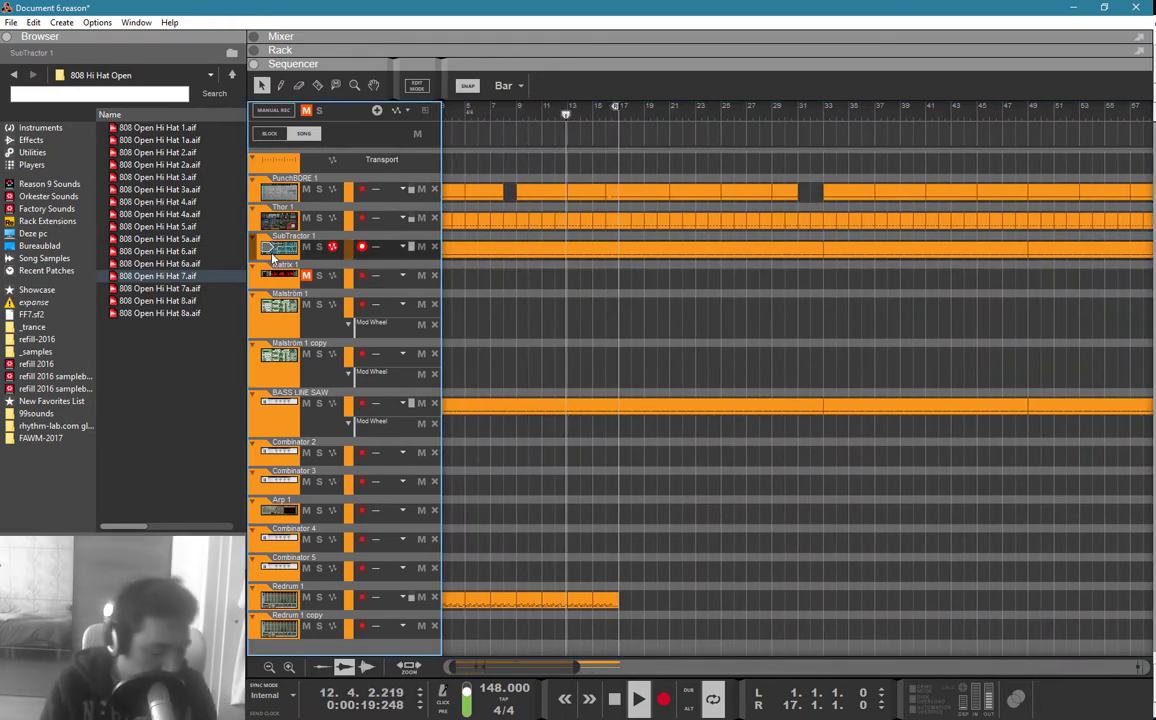
pyautogui.press('F5')
pyautogui.press('F6')
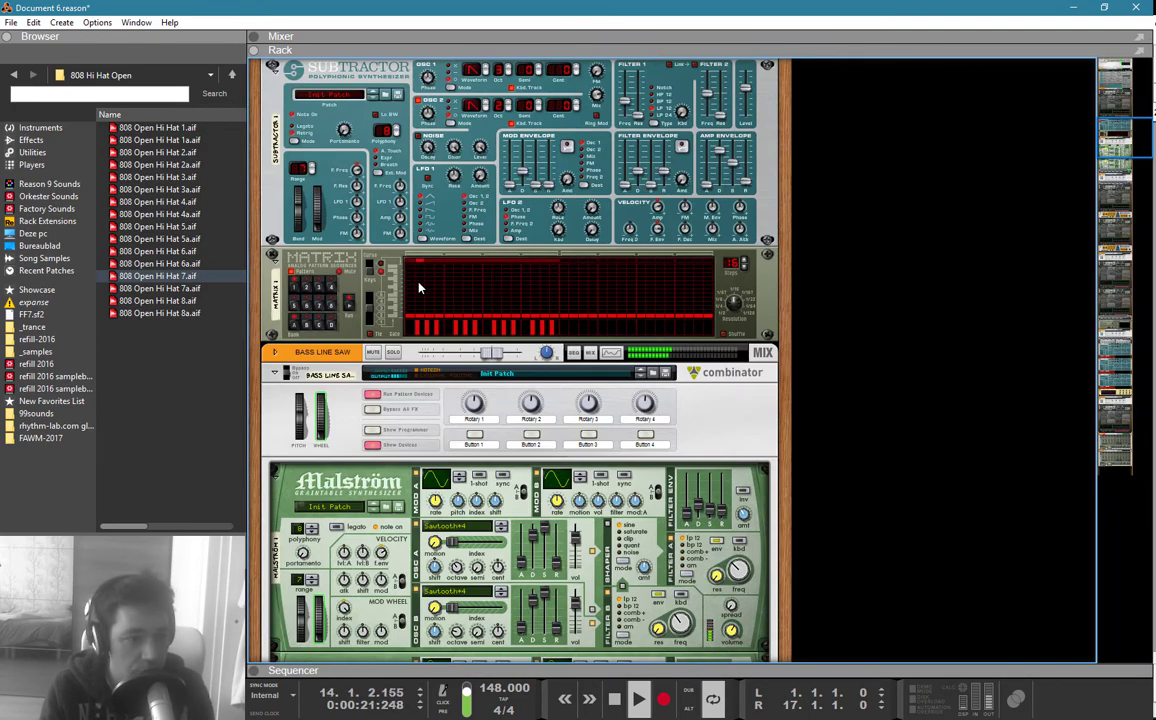
pyautogui.scroll(3, 590, 224)
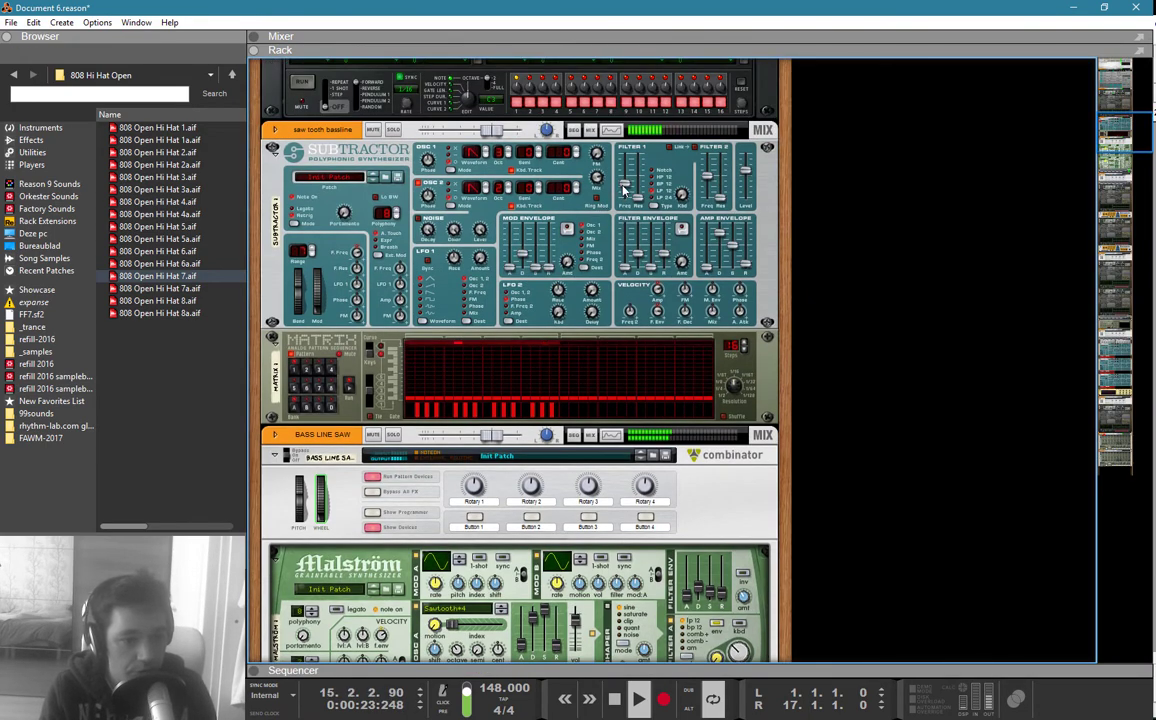
pyautogui.moveTo(625, 190); pyautogui.dragTo(628, 207)
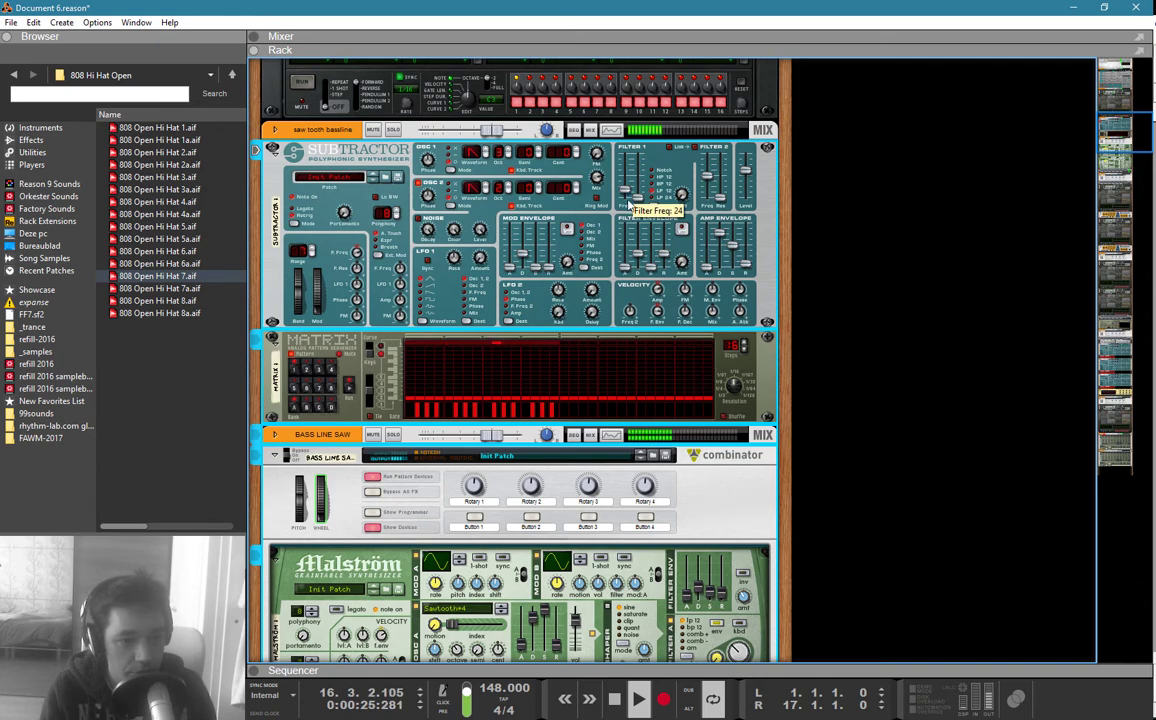
# Step: Create an automation lane for SubTractor 1's Filter 1 frequency and return to the full sequencer view
pyautogui.rightClick(637, 191)
pyautogui.click(649, 203)
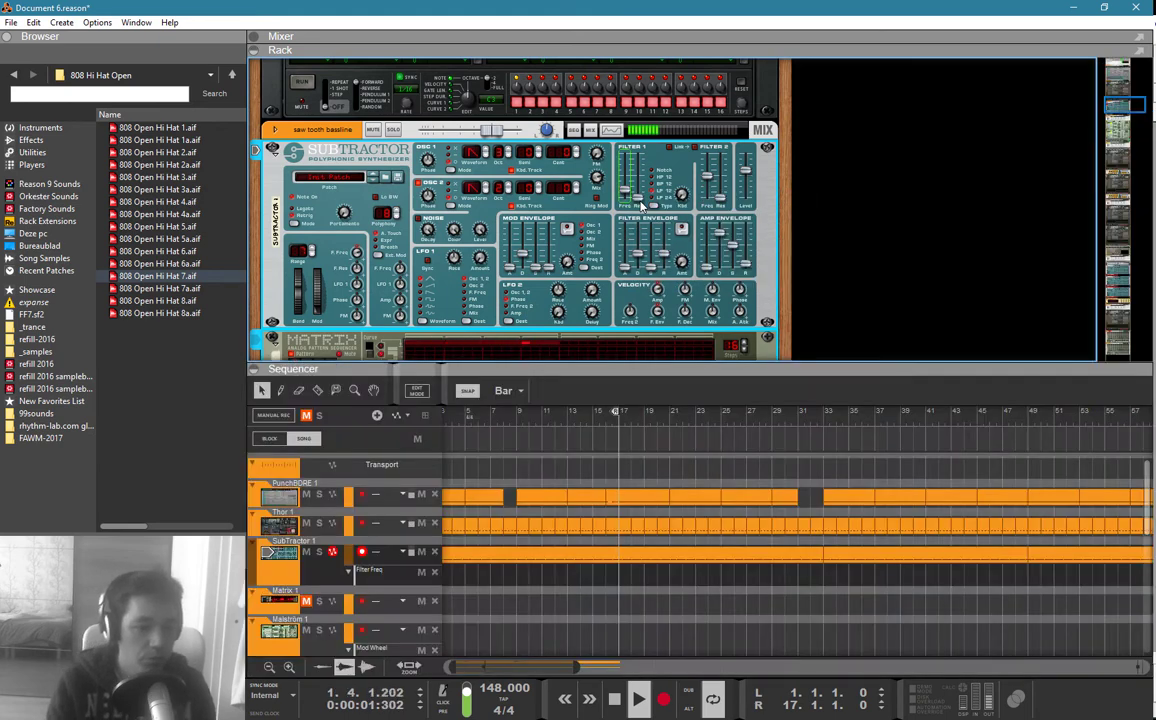
pyautogui.press('F6')
pyautogui.press('F7')
# Step: Draw a Filter Freq automation clip from bar 1 to about bar 26 and open it for editing
pyautogui.moveTo(529, 313)
pyautogui.mouseDown()
pyautogui.moveTo(442, 279)
pyautogui.moveTo(762, 277)
pyautogui.mouseUp()
pyautogui.press('w')
pyautogui.click(454, 271)
pyautogui.press('q')
pyautogui.doubleClick(625, 276)
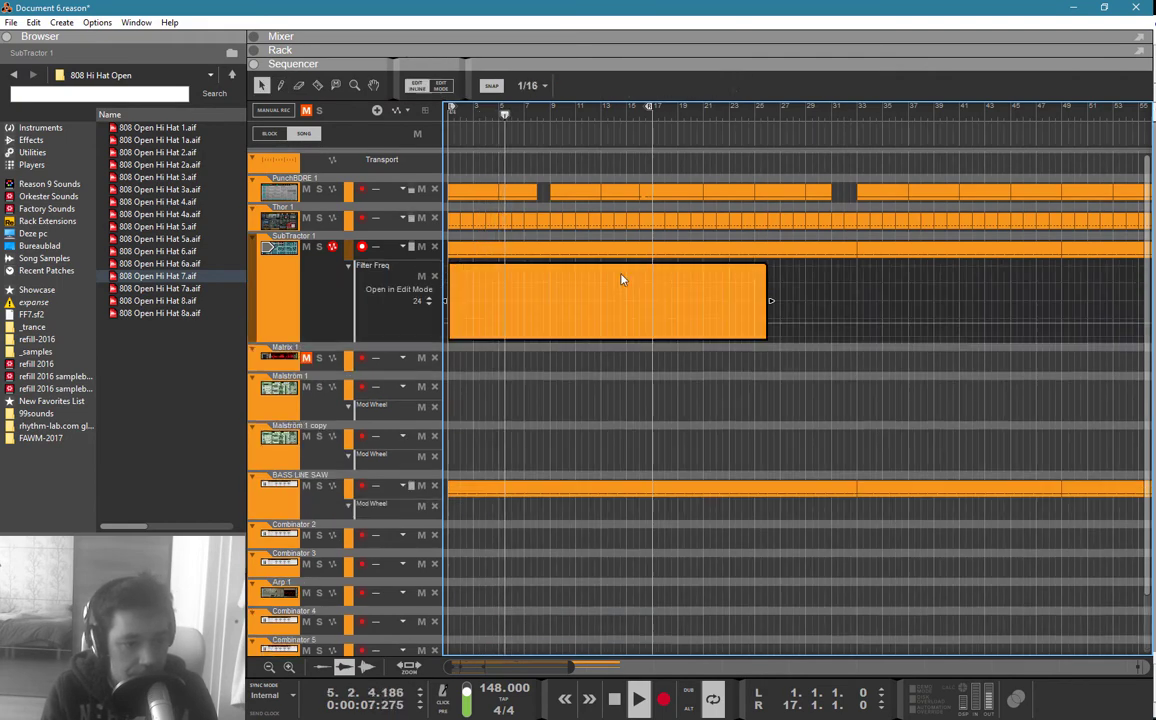
# Step: Add Filter Freq automation points of 14 at the clip's start and 25 near the end of bar 16, then close the clip
pyautogui.press('w')
pyautogui.click(450, 328)
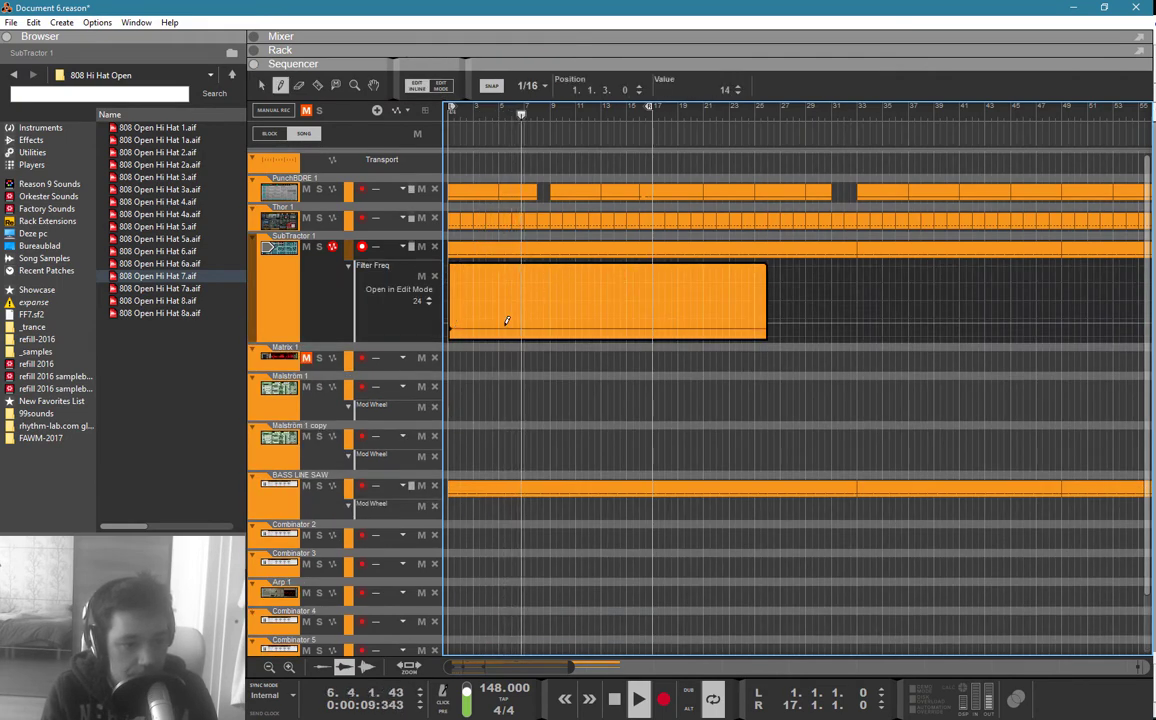
pyautogui.click(649, 321)
pyautogui.press('q')
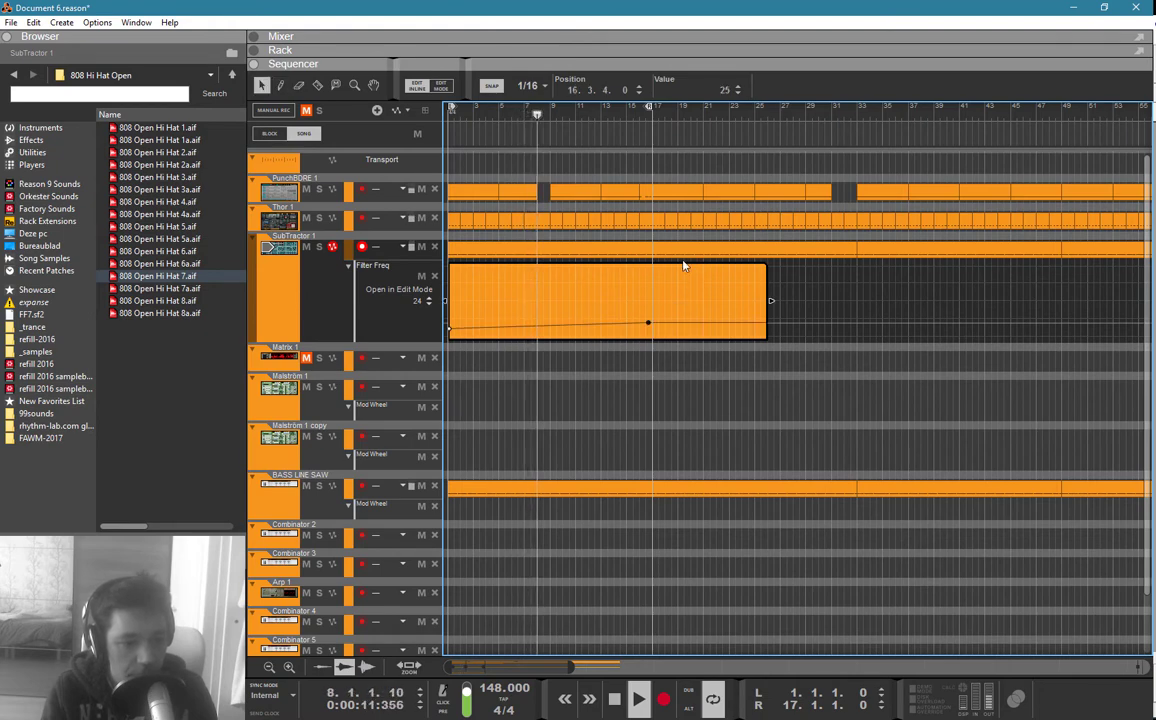
pyautogui.click(673, 195)
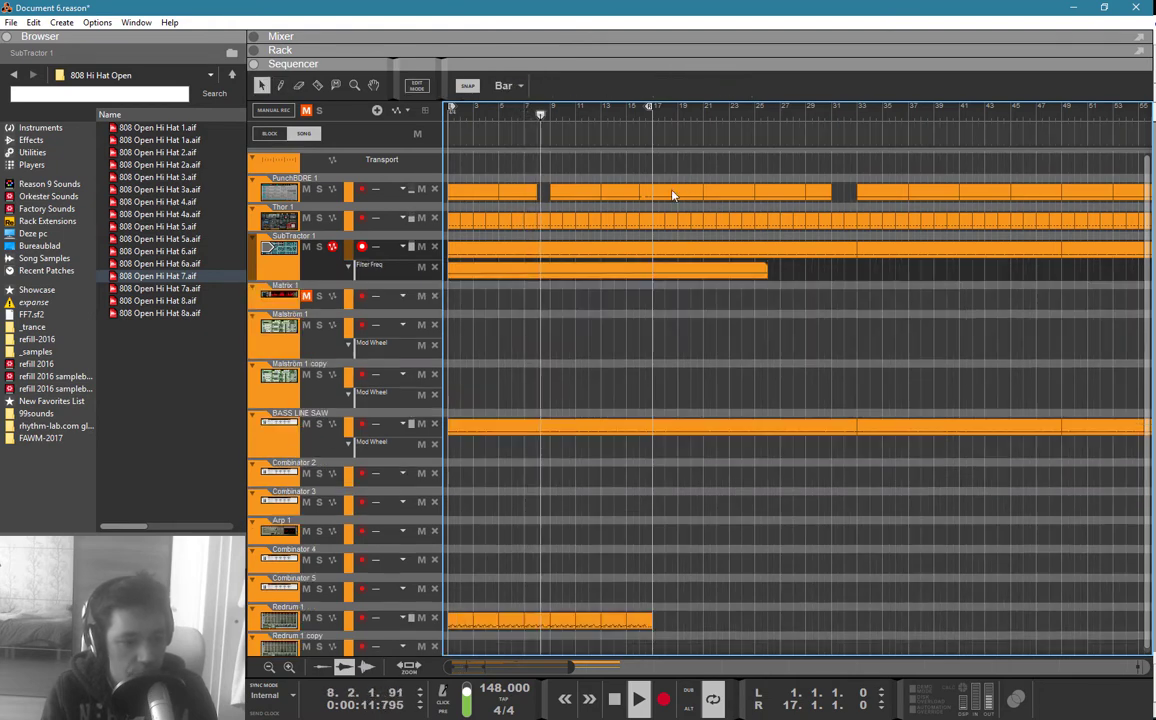
# Step: Show the BASS LINE SAW Combinator in the rack, with its programmer open and Malström 1 selected for routing
pyautogui.click(320, 440)
pyautogui.press('F6')
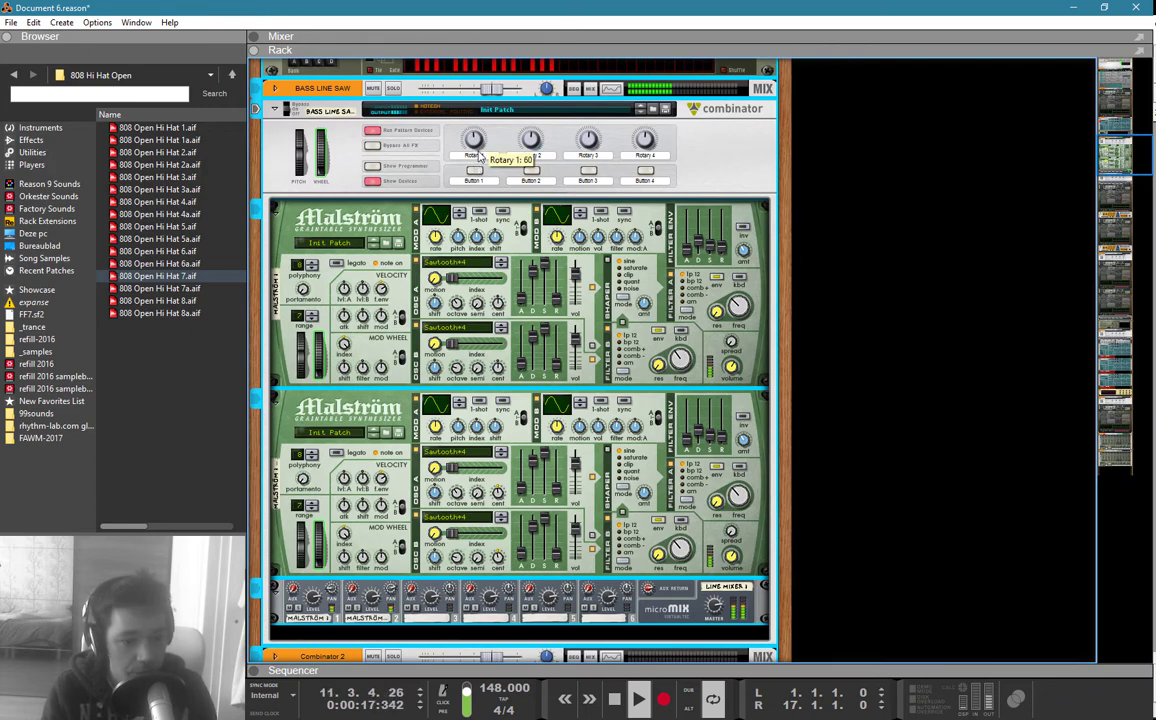
pyautogui.click(372, 165)
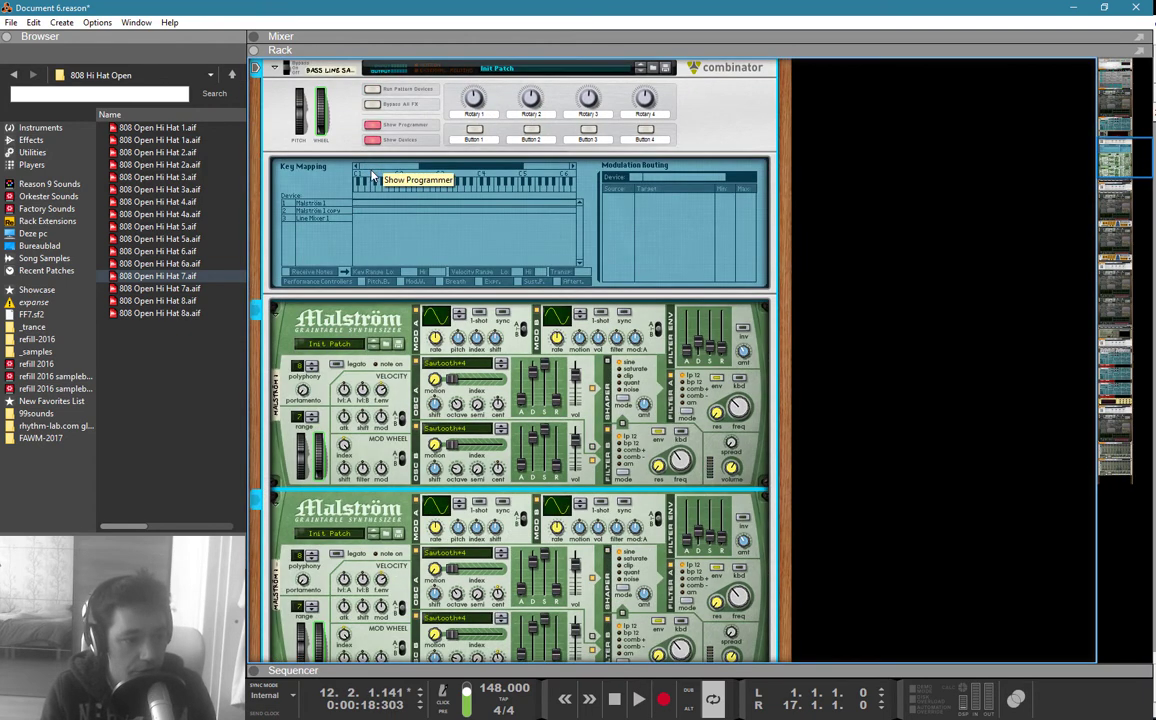
pyautogui.click(327, 205)
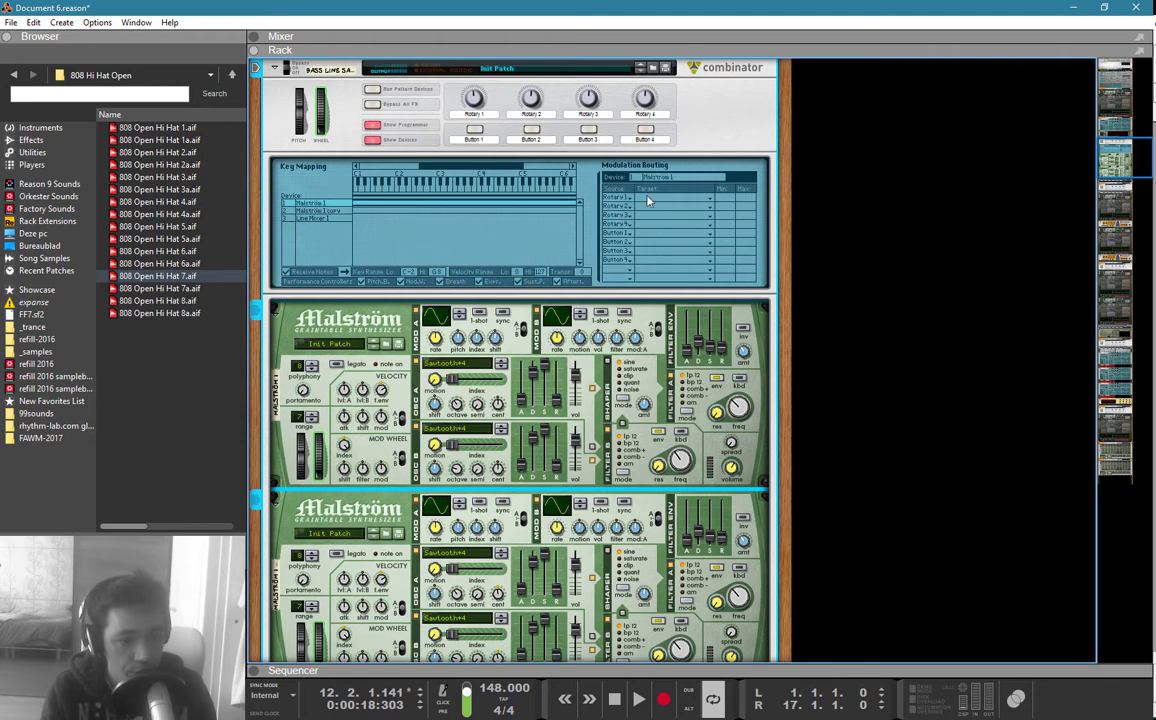
# Step: For Malström 1, route Rotary 1 to Filter B Freq and Rotary 3 to Filter A Freq
pyautogui.click(676, 205)
pyautogui.moveTo(676, 243)
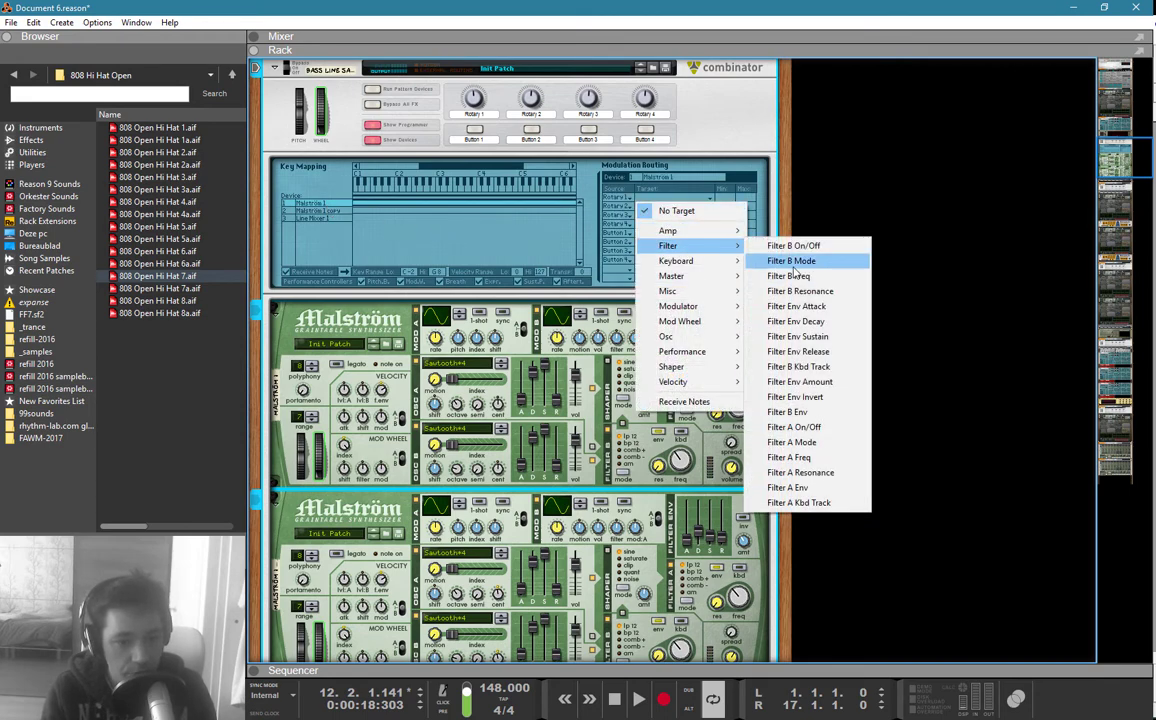
pyautogui.click(768, 265)
pyautogui.click(685, 217)
pyautogui.moveTo(700, 263)
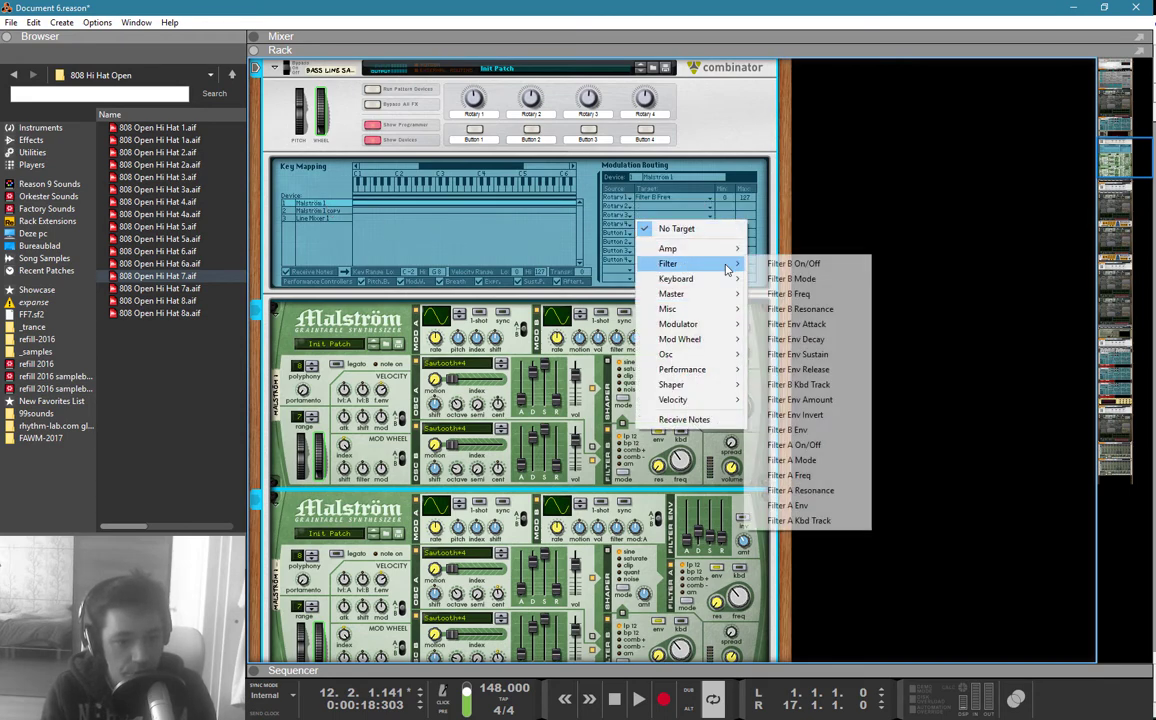
pyautogui.click(790, 476)
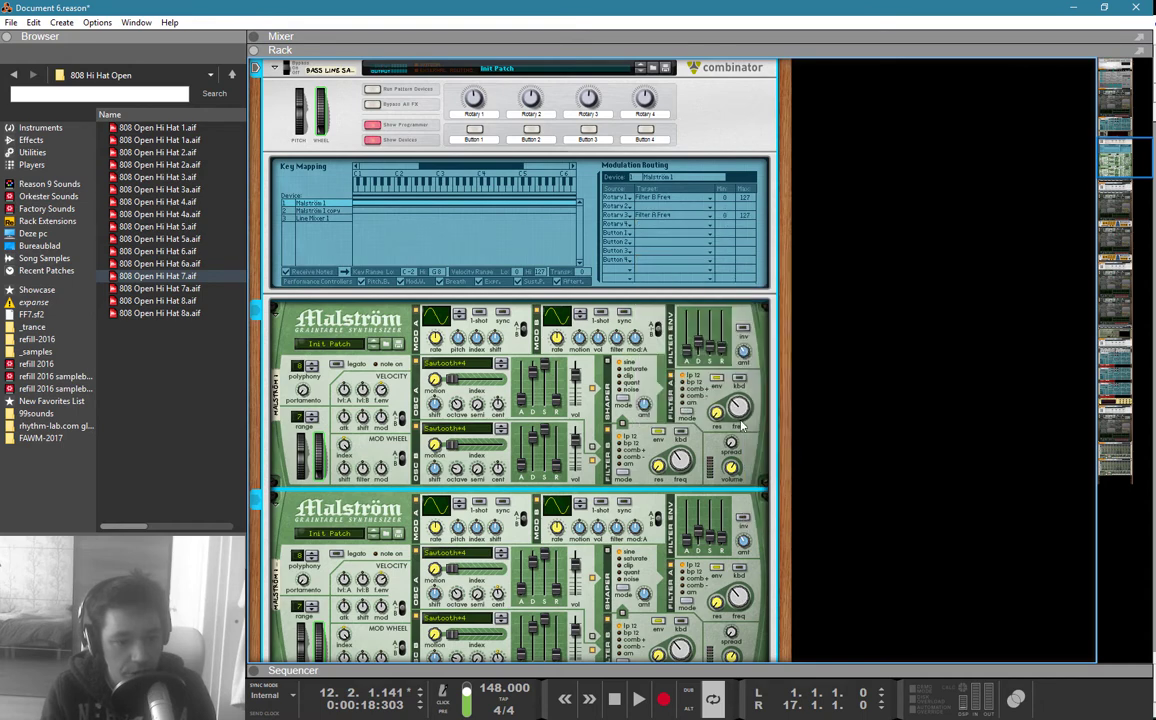
pyautogui.click(598, 225)
pyautogui.click(432, 229)
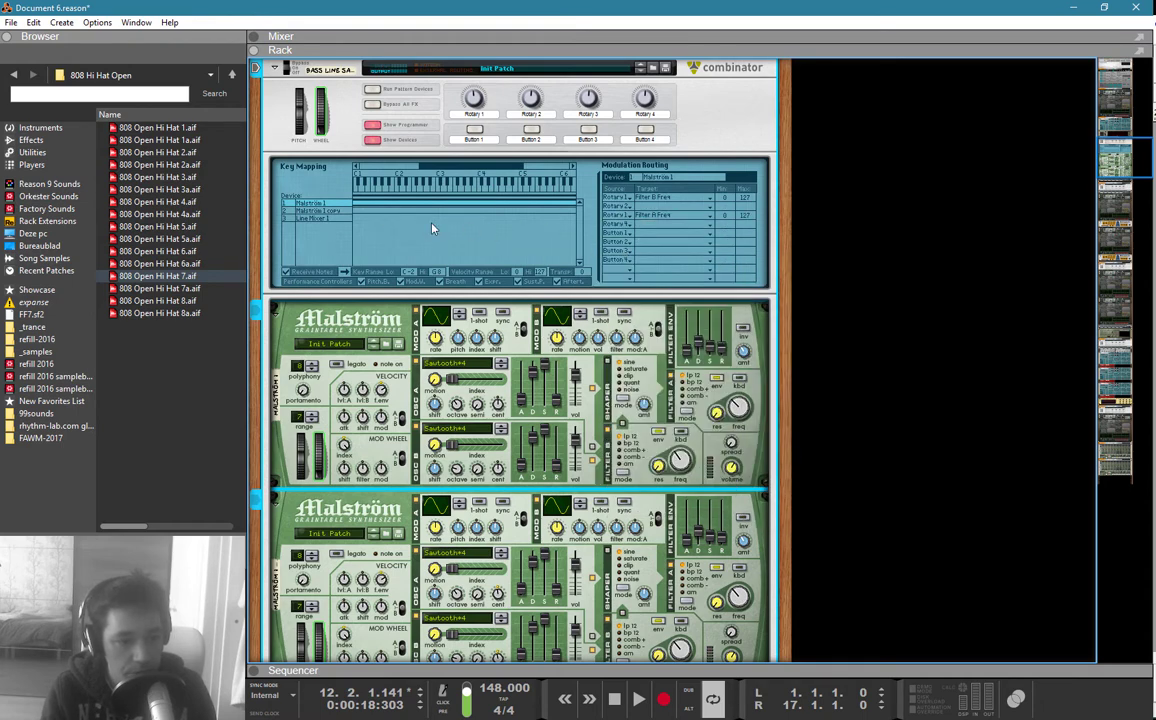
# Step: For Malström 1 copy, use Rotary 1 as the source for both Filter B Freq and Filter A Freq
pyautogui.click(334, 211)
pyautogui.click(624, 210)
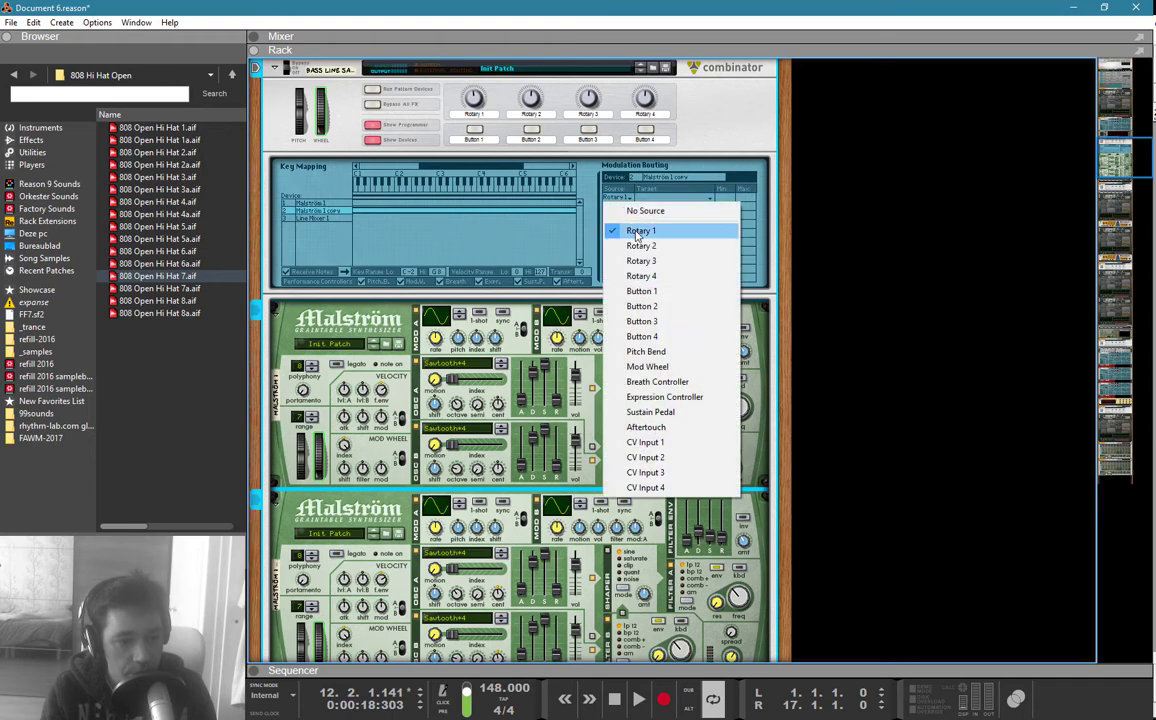
pyautogui.click(643, 219)
pyautogui.click(648, 212)
pyautogui.click(615, 212)
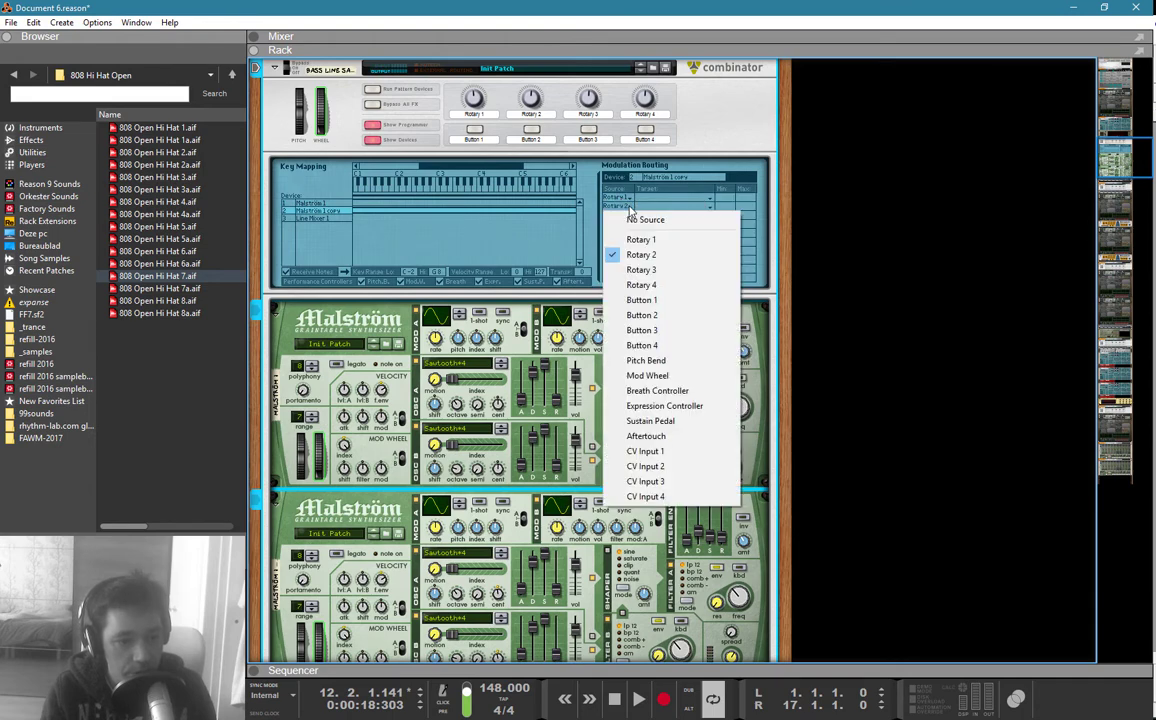
pyautogui.click(650, 219)
pyautogui.click(663, 211)
pyautogui.moveTo(668, 245)
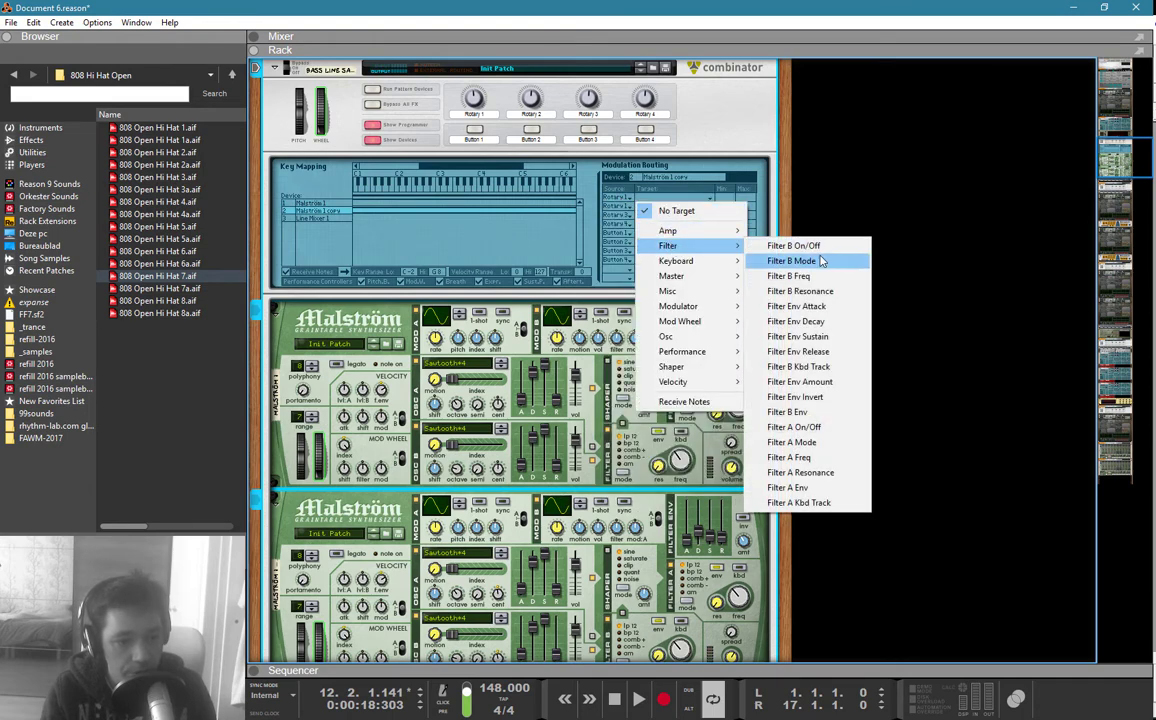
pyautogui.click(800, 279)
pyautogui.click(684, 211)
pyautogui.moveTo(705, 255)
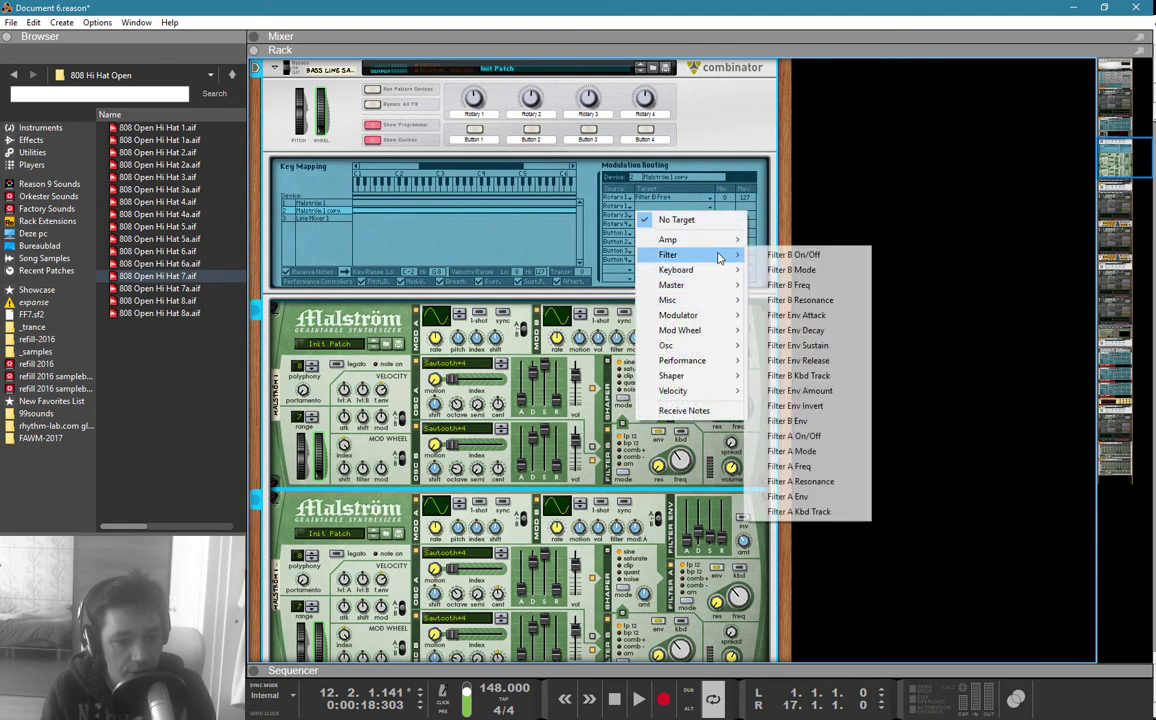
pyautogui.click(800, 466)
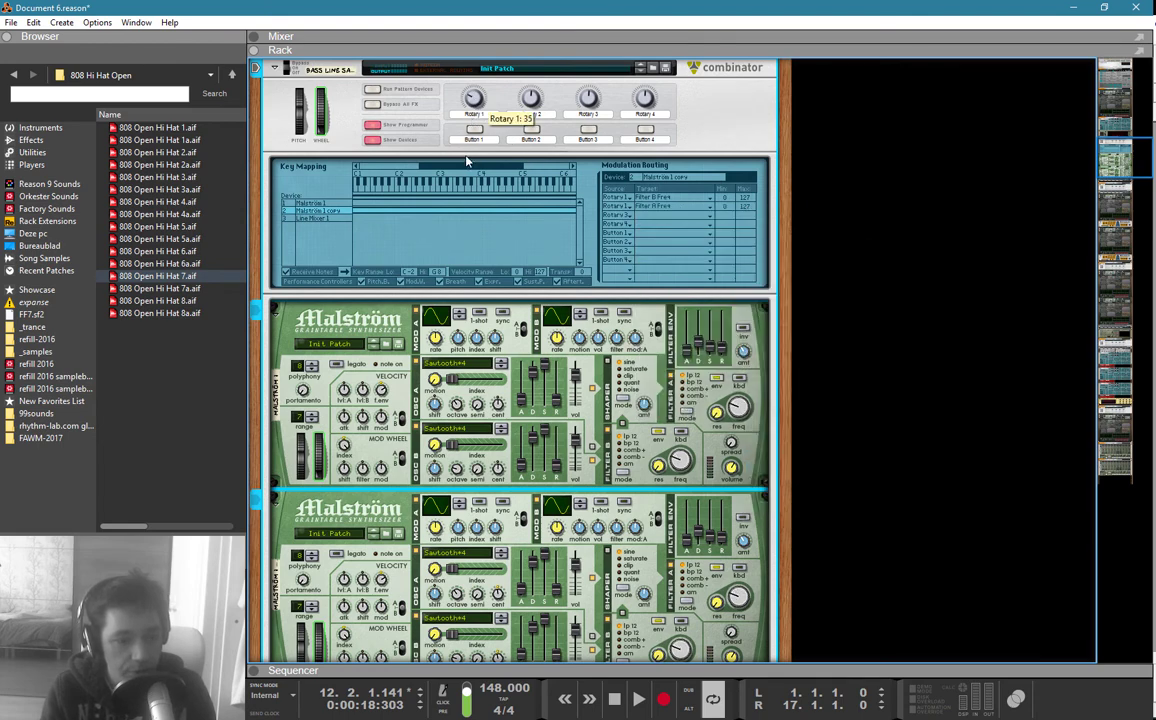
# Step: Limit the Malström 1 copy routings to 7–123 for Filter B Freq and 5–123 for Filter A Freq
pyautogui.rightClick(477, 103)
pyautogui.click(443, 116)
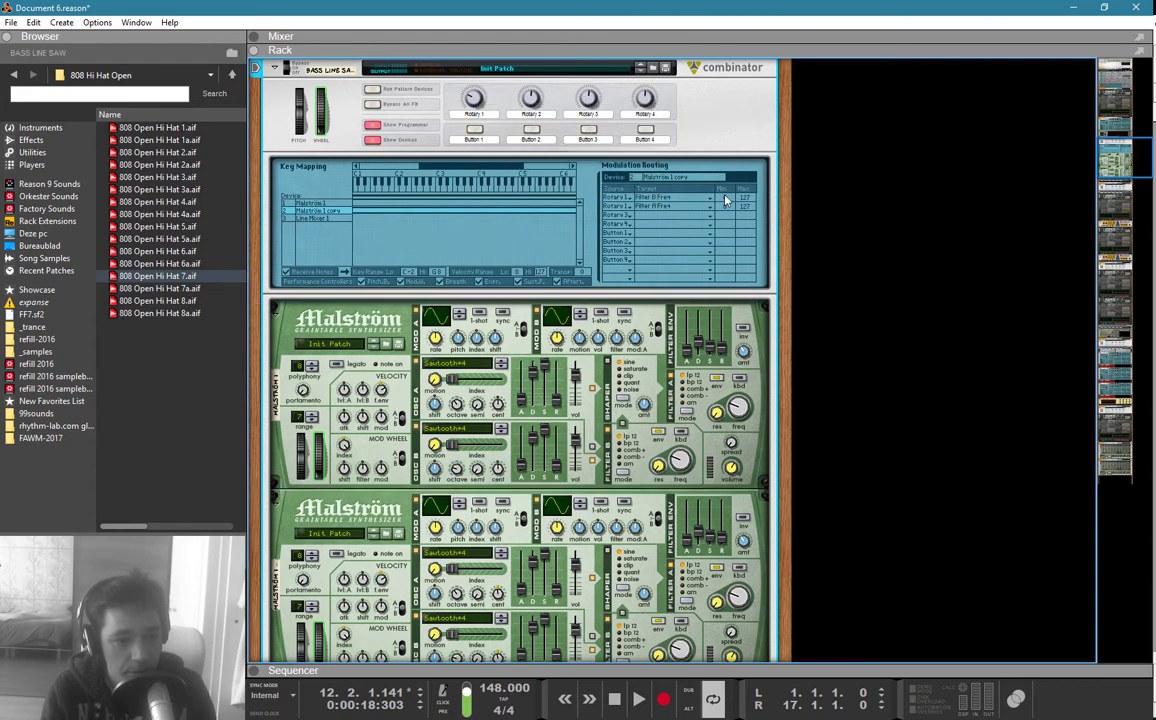
pyautogui.moveTo(727, 202)
pyautogui.mouseDown()
pyautogui.moveTo(728, 188)
pyautogui.moveTo(727, 214)
pyautogui.mouseUp()
pyautogui.scroll(-5, 519, 423)
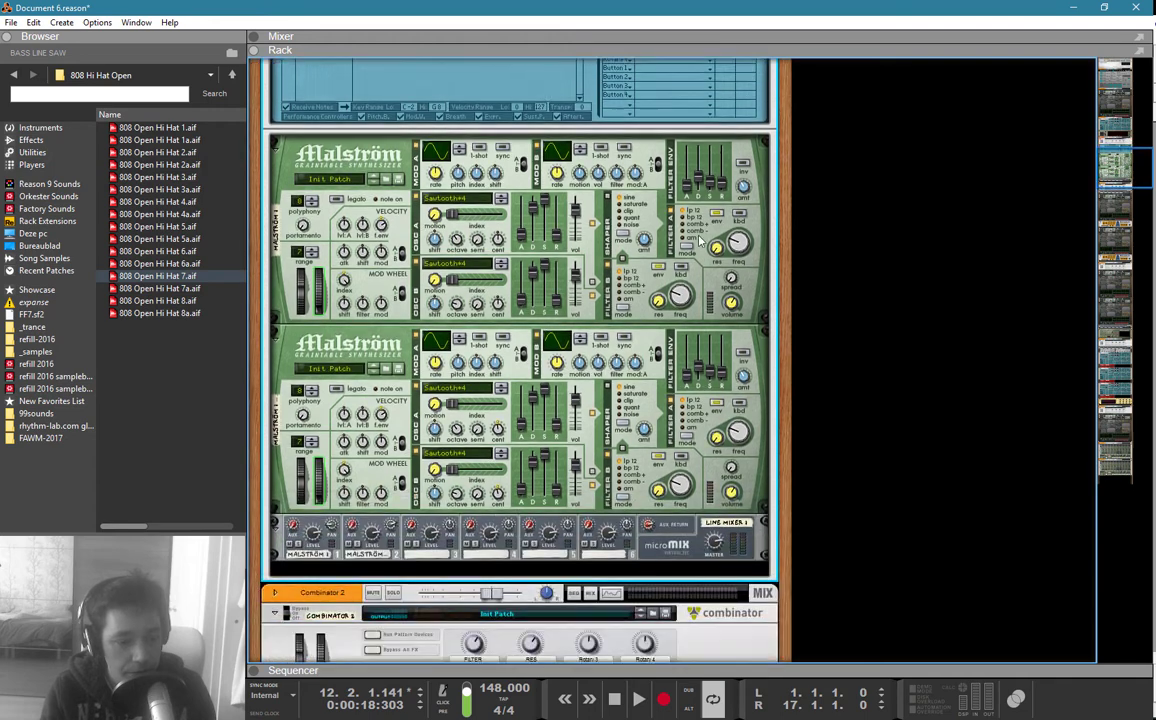
pyautogui.scroll(9, 395, 481)
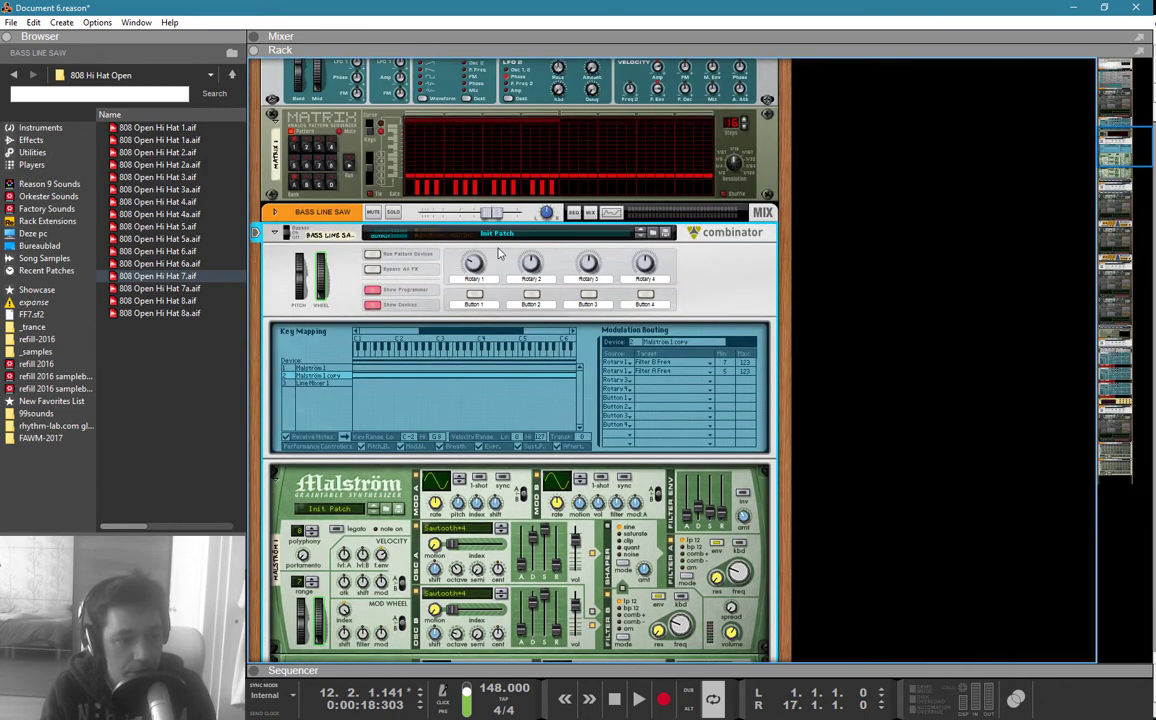
# Step: Rename the BASS LINE SAW Combinator's Rotary 1 control as FILTER
pyautogui.rightClick(478, 263)
pyautogui.press('Escape')
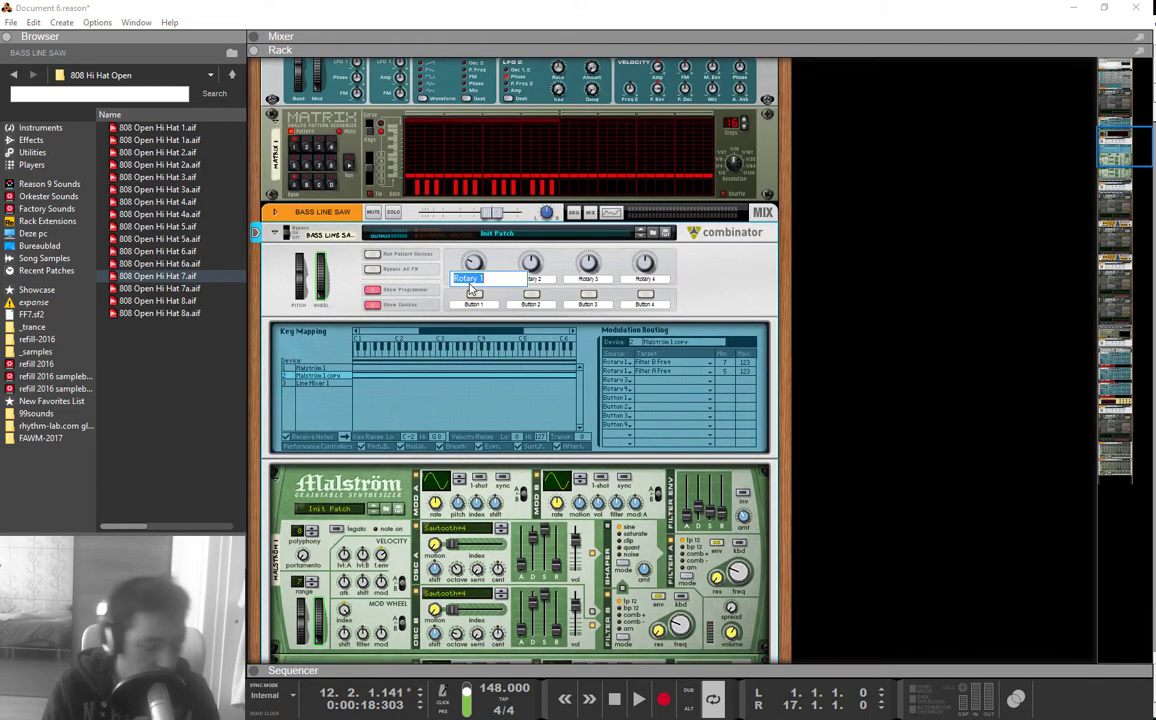
pyautogui.doubleClick(470, 281)
pyautogui.write('FILTER')
pyautogui.press('Return')
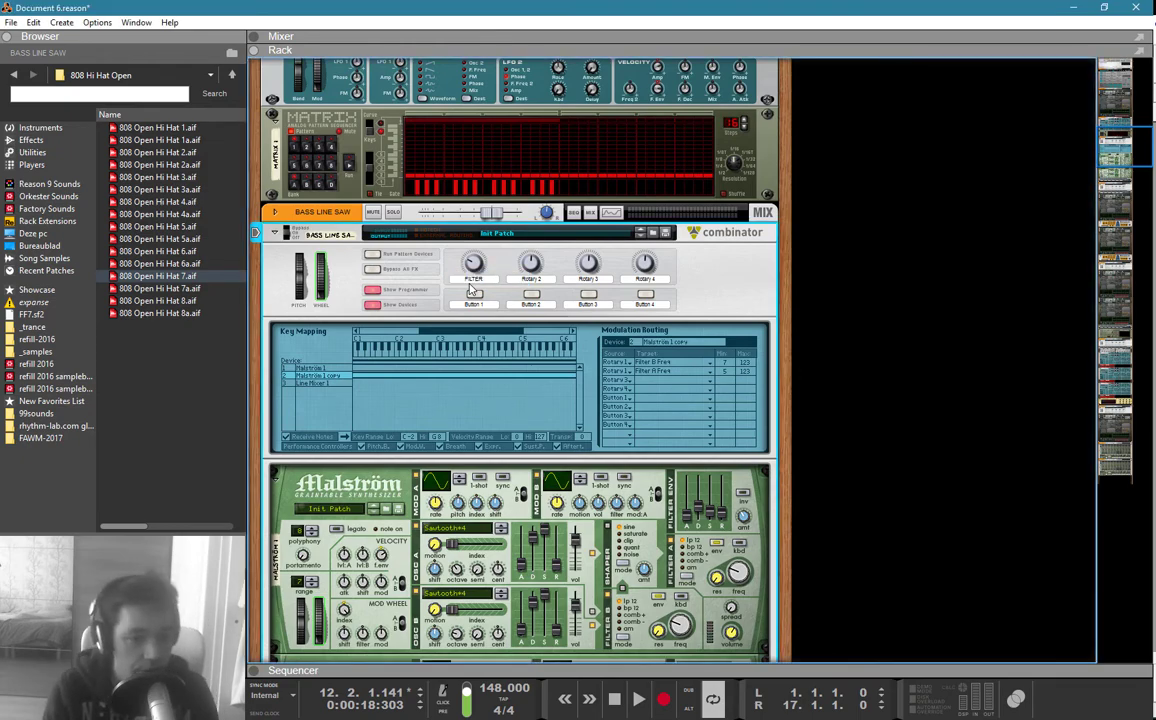
# Step: Create an automation lane for the Combinator's FILTER rotary and return to the full sequencer view
pyautogui.rightClick(477, 268)
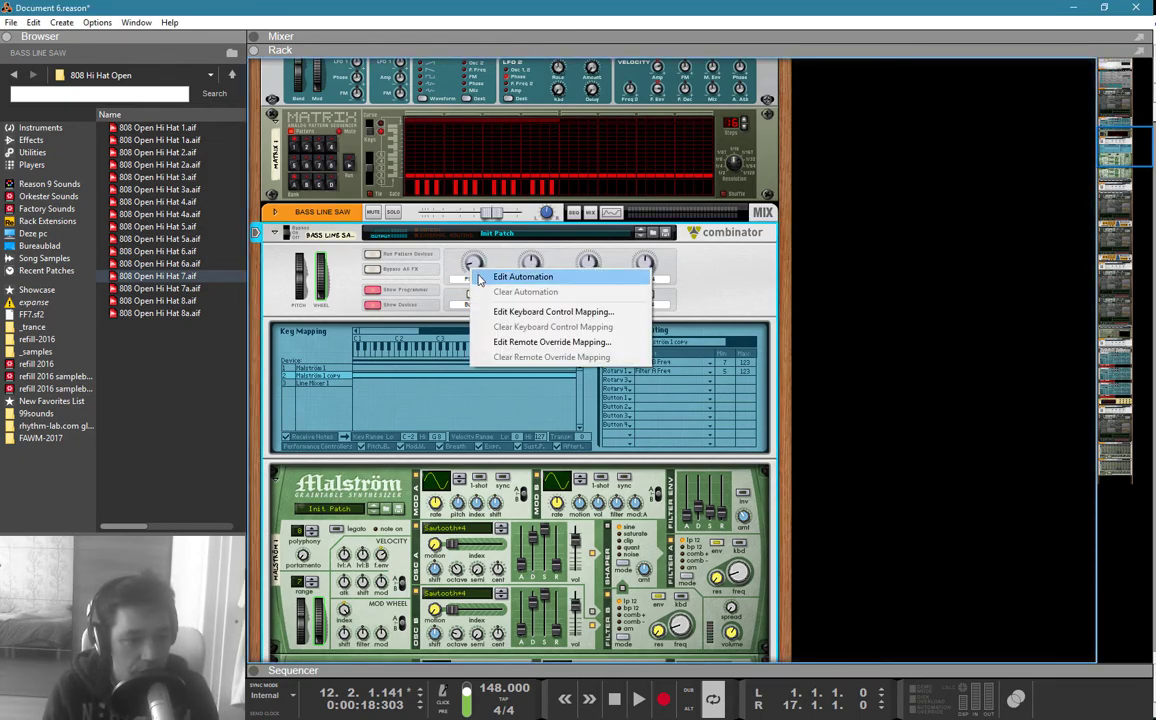
pyautogui.click(481, 278)
pyautogui.press('F5')
pyautogui.press('F6')
pyautogui.press('F7')
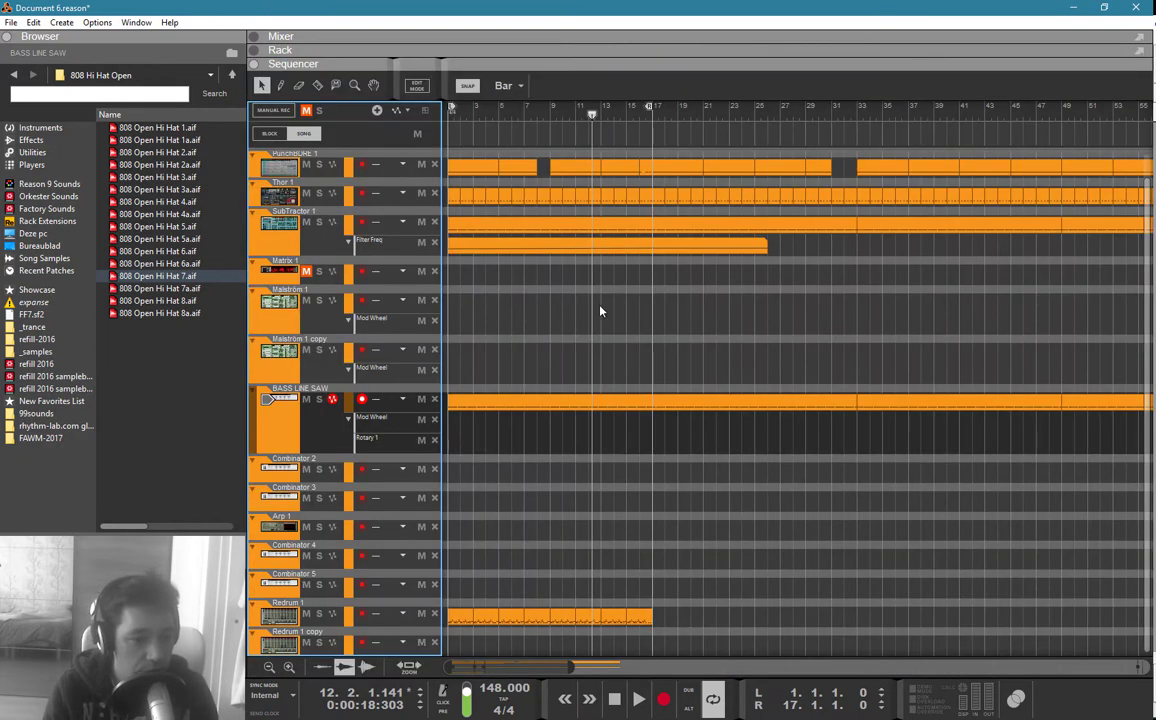
# Step: Draw a 20-bar automation clip from bar 1 on BASS LINE SAW's Rotary 1 lane and open it for editing
pyautogui.press('p')
pyautogui.moveTo(456, 437); pyautogui.dragTo(703, 442)
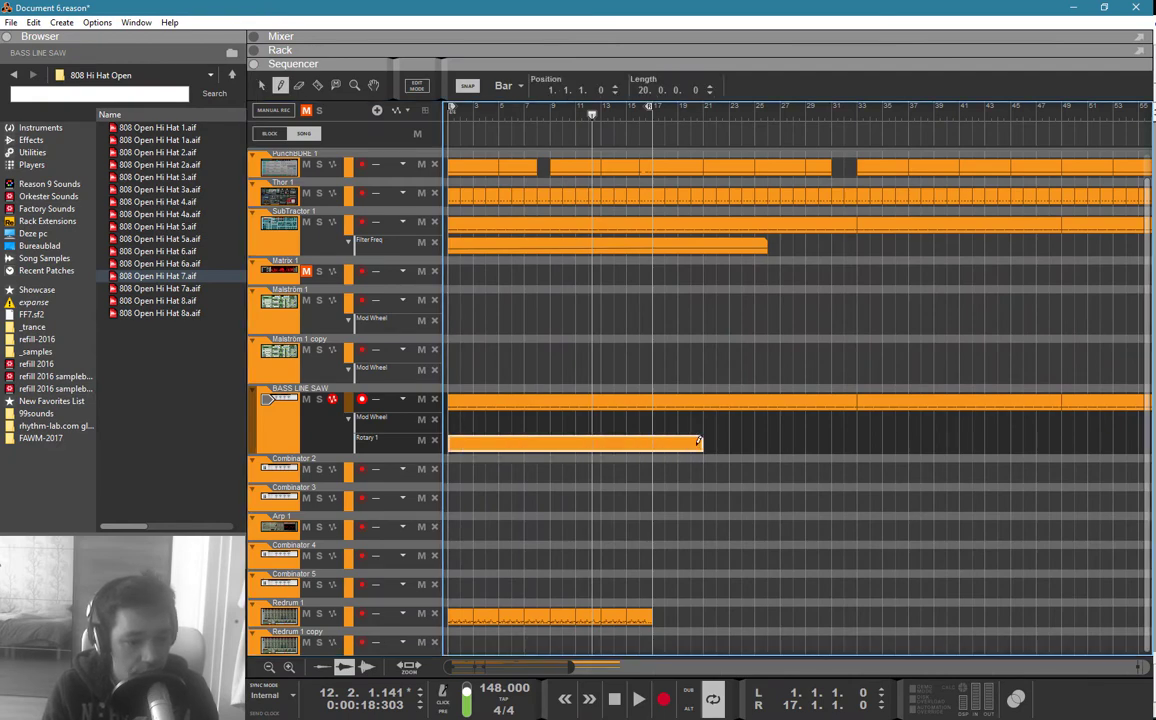
pyautogui.press('q')
pyautogui.doubleClick(604, 446)
# Step: Add Rotary 1 automation points at value 16 in bar 1 and slightly higher around bar 17, and close the clip
pyautogui.press('w')
pyautogui.click(452, 438)
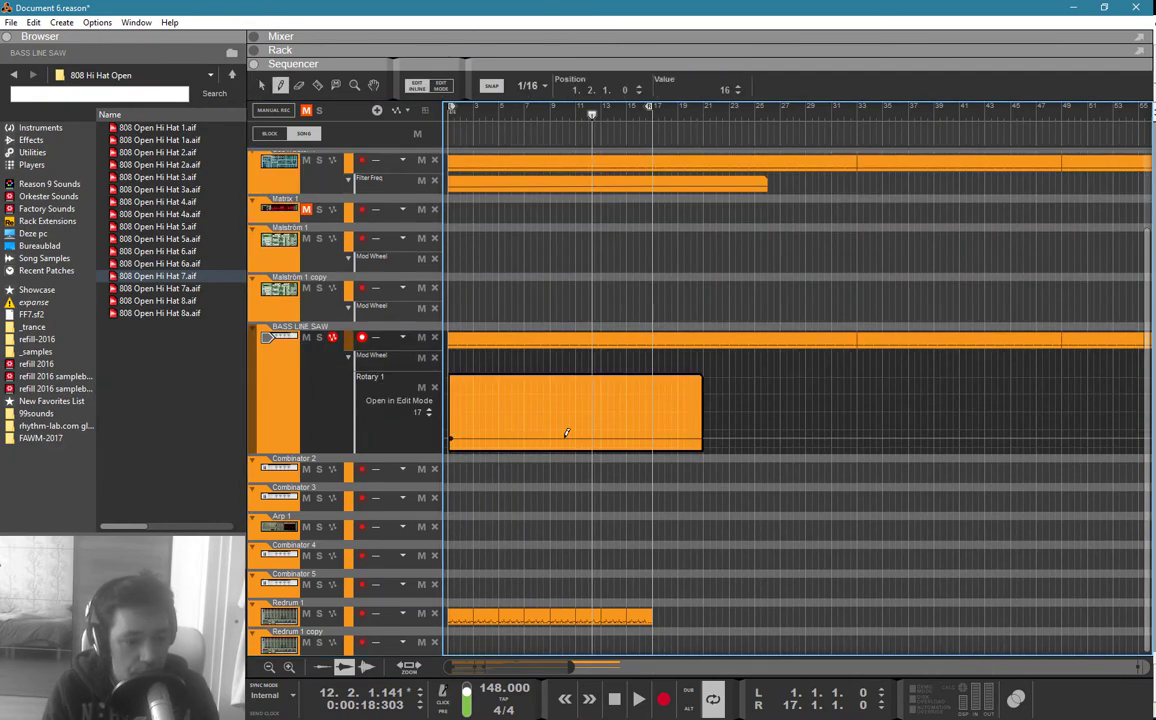
pyautogui.click(653, 433)
pyautogui.press('q')
pyautogui.click(529, 232)
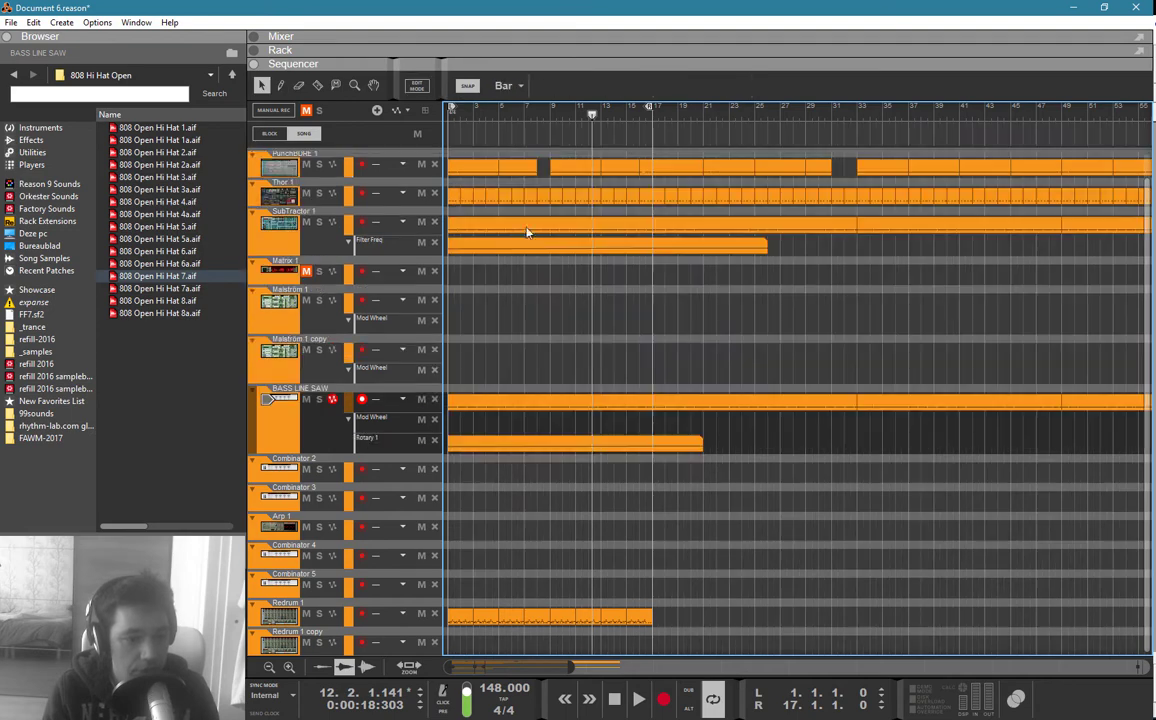
# Step: Play the arrangement from bar 1 to hear the automated bassline filters
pyautogui.moveTo(470, 113); pyautogui.dragTo(402, 112)
pyautogui.press('space')
pyautogui.press('space')
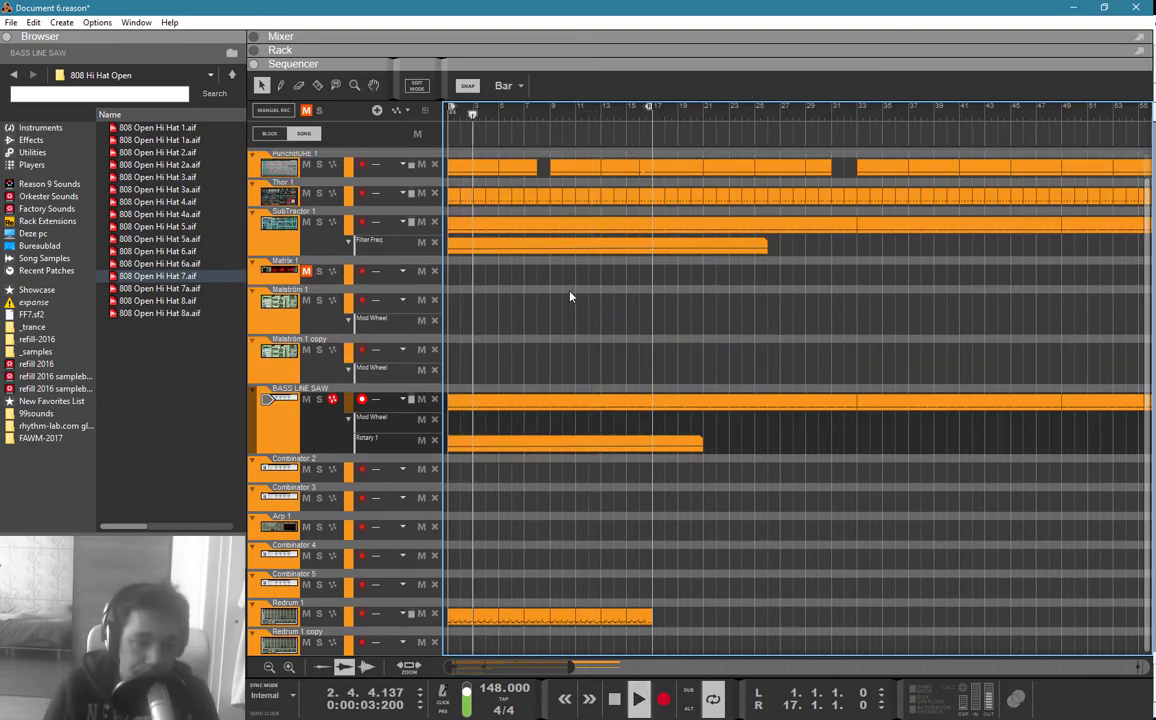
# Step: Lengthen BASS LINE SAW's Rotary 1 automation clip to 32 bars and select the Redrum 1 clips
pyautogui.click(702, 443)
pyautogui.moveTo(866, 434)
pyautogui.mouseDown()
pyautogui.moveTo(846, 443)
pyautogui.moveTo(858, 443)
pyautogui.mouseUp()
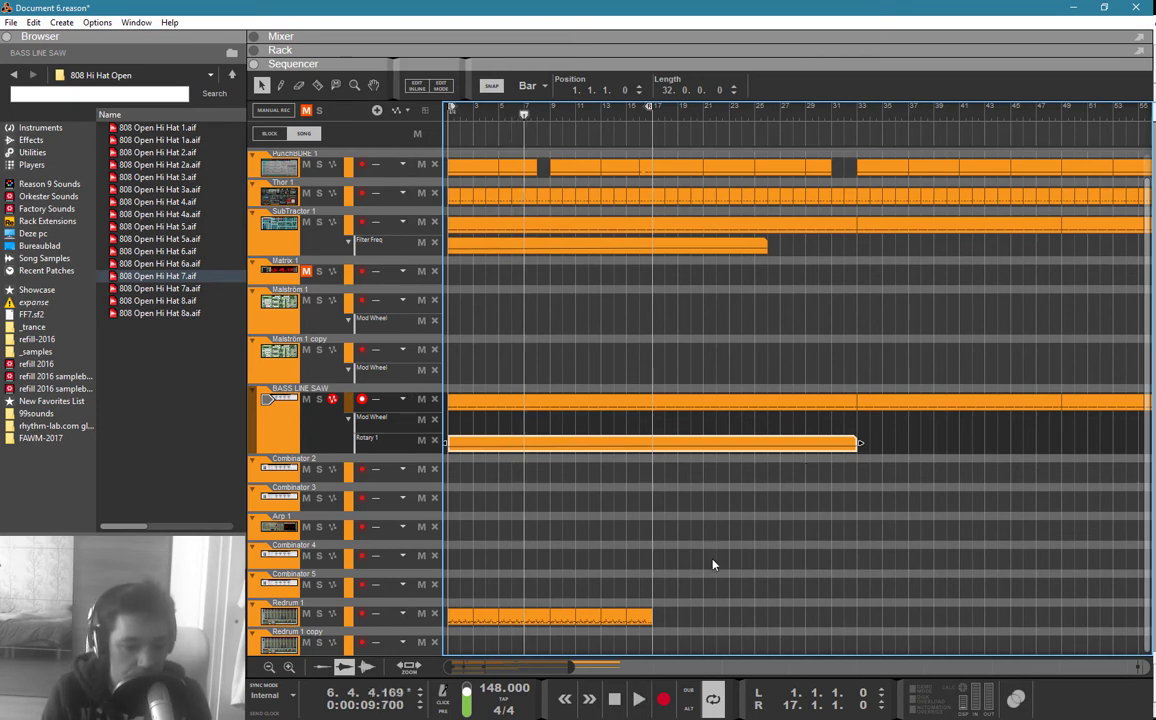
pyautogui.moveTo(773, 578); pyautogui.dragTo(666, 607)
pyautogui.moveTo(444, 648); pyautogui.dragTo(442, 648)
# Step: Show Redrum 1 in the rack and raise drum 4's velocity-to-level amount
pyautogui.click(284, 613)
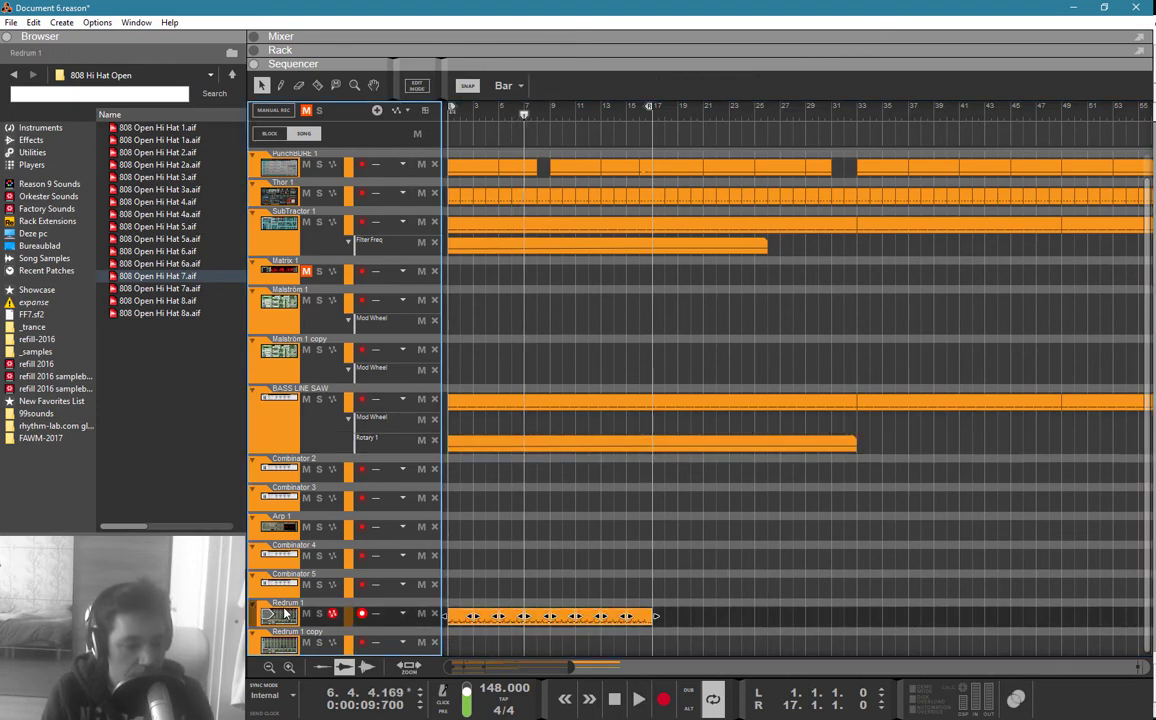
pyautogui.press('F5')
pyautogui.press('F6')
pyautogui.scroll(3, 330, 262)
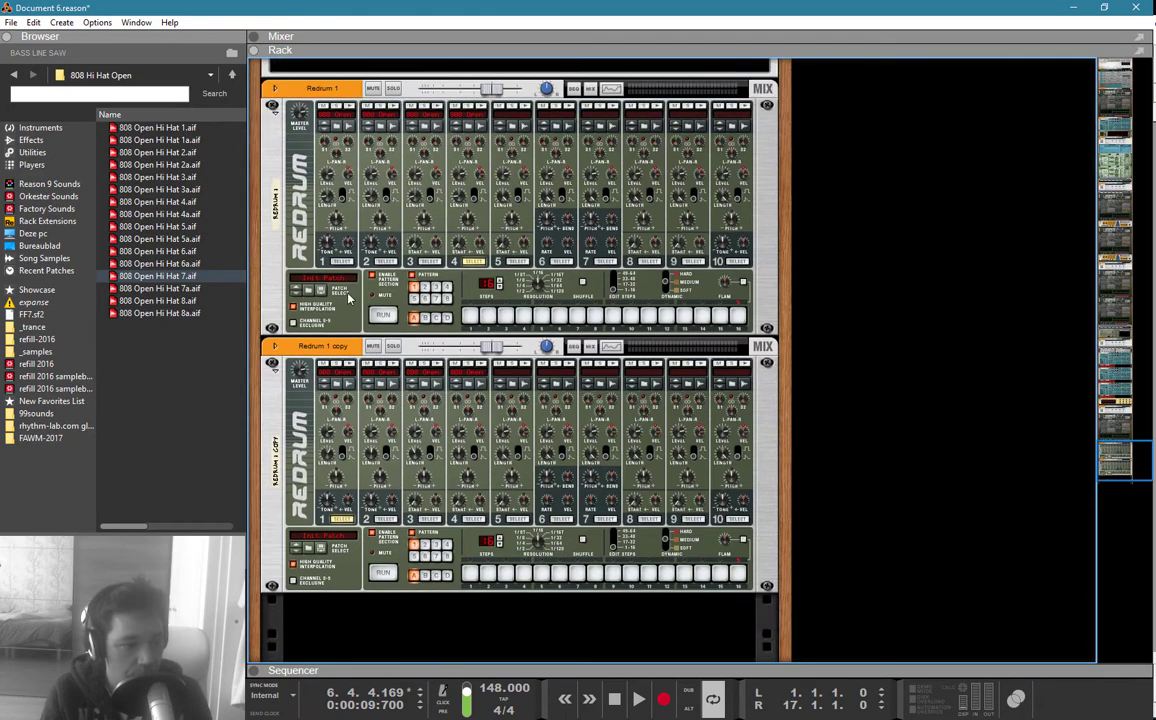
pyautogui.click(302, 204)
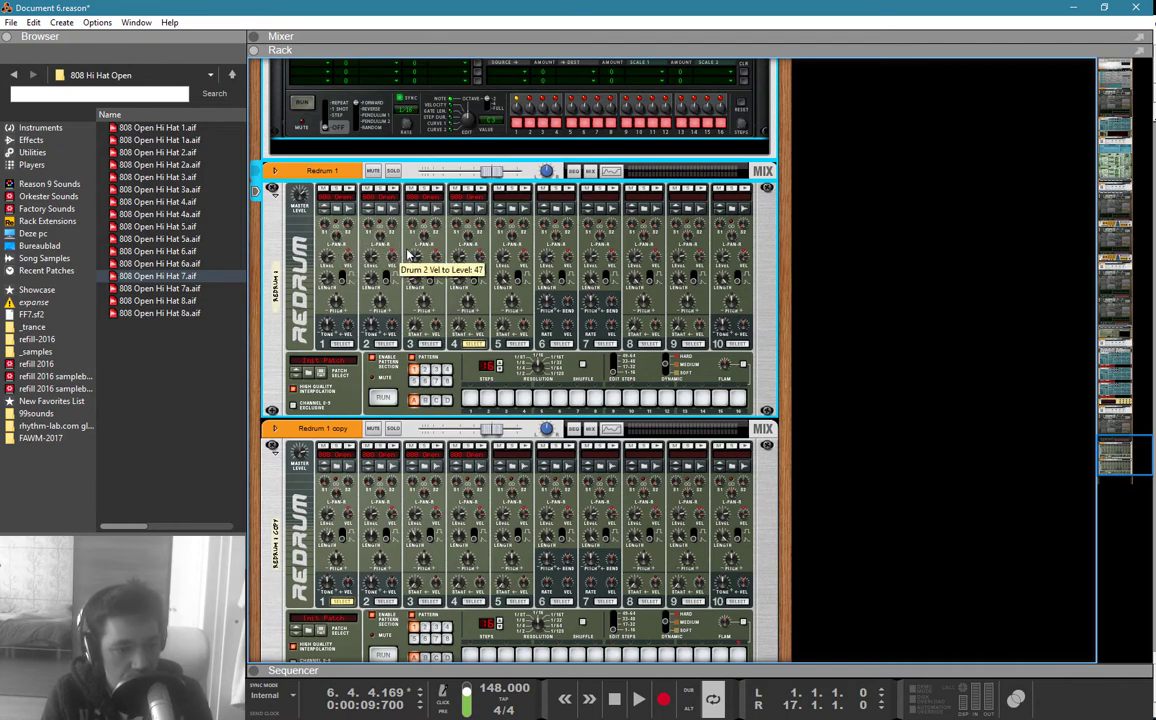
pyautogui.moveTo(482, 257); pyautogui.dragTo(487, 244)
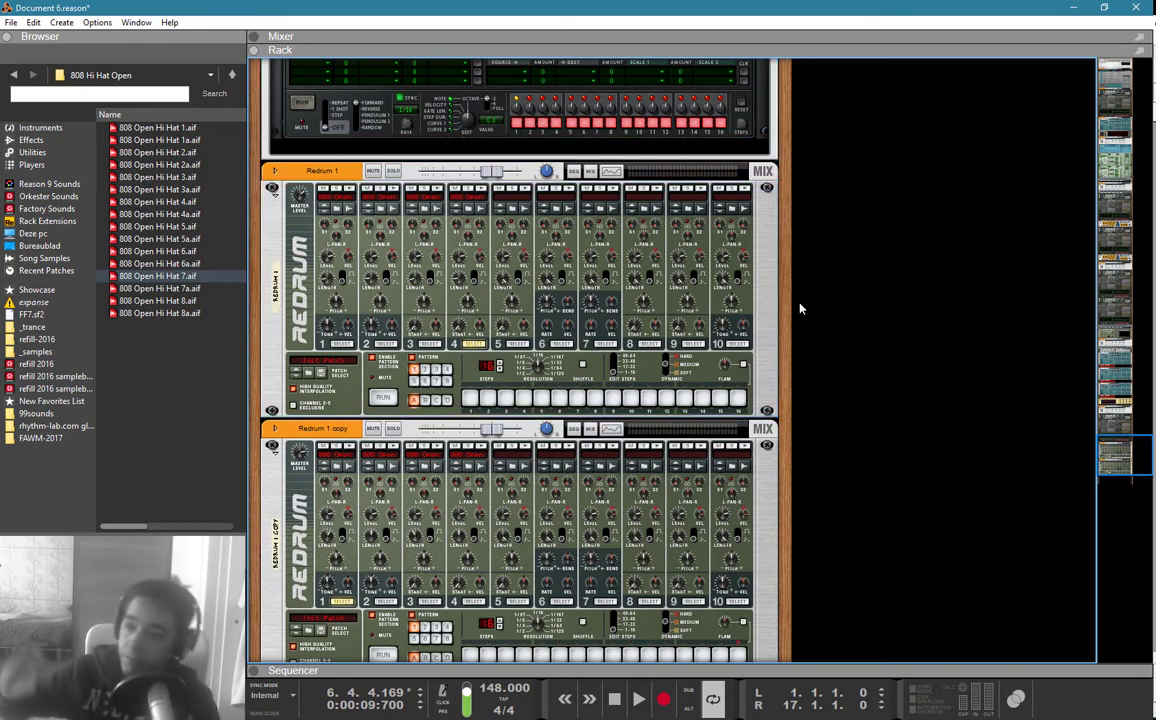
# Step: Return to the full sequencer view and play the arrangement from the end of bar 6
pyautogui.press('F7')
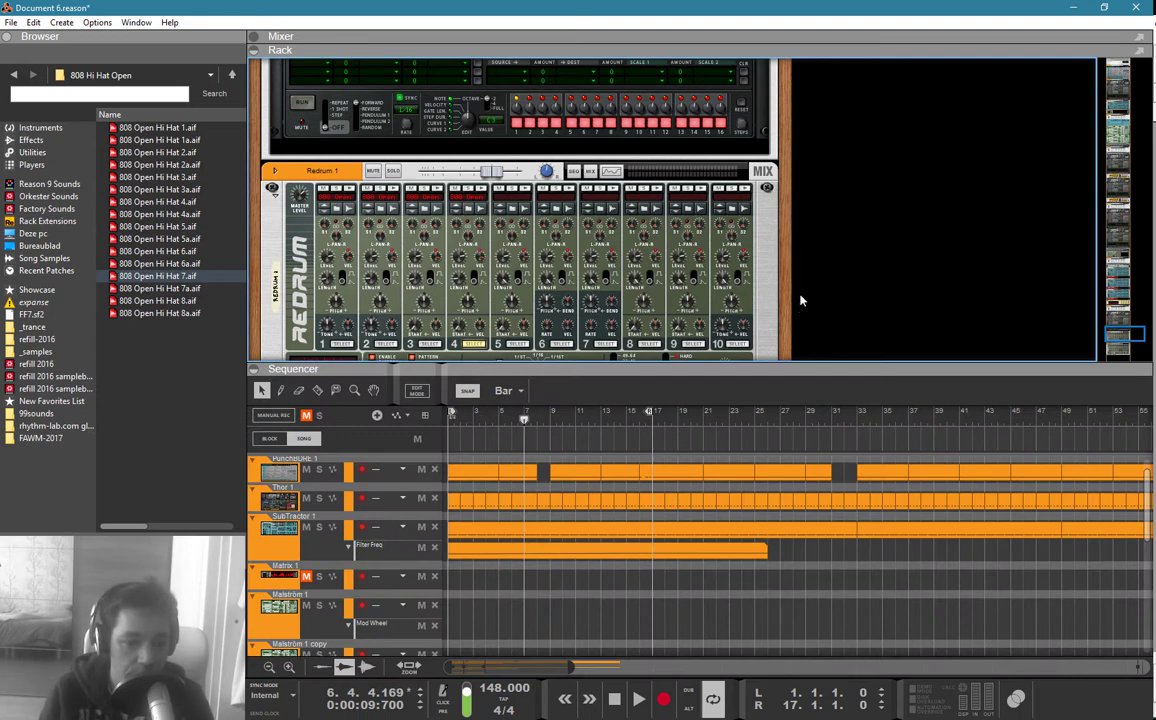
pyautogui.press('F6')
pyautogui.click(584, 475)
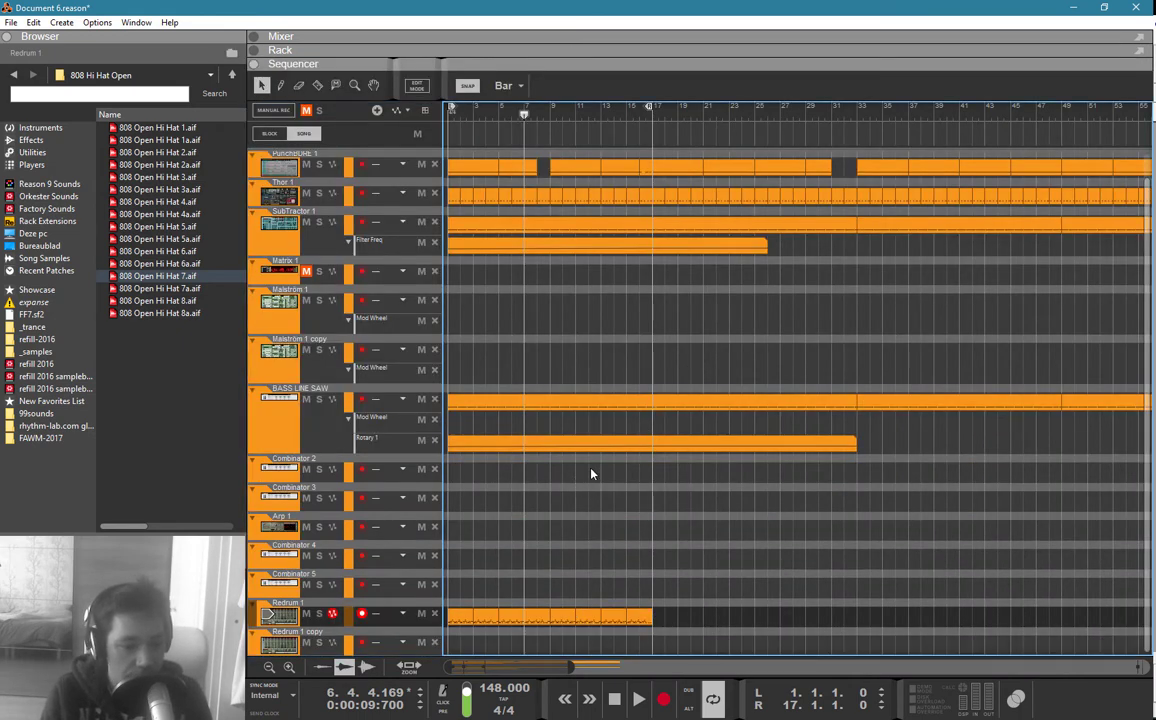
pyautogui.press('space')
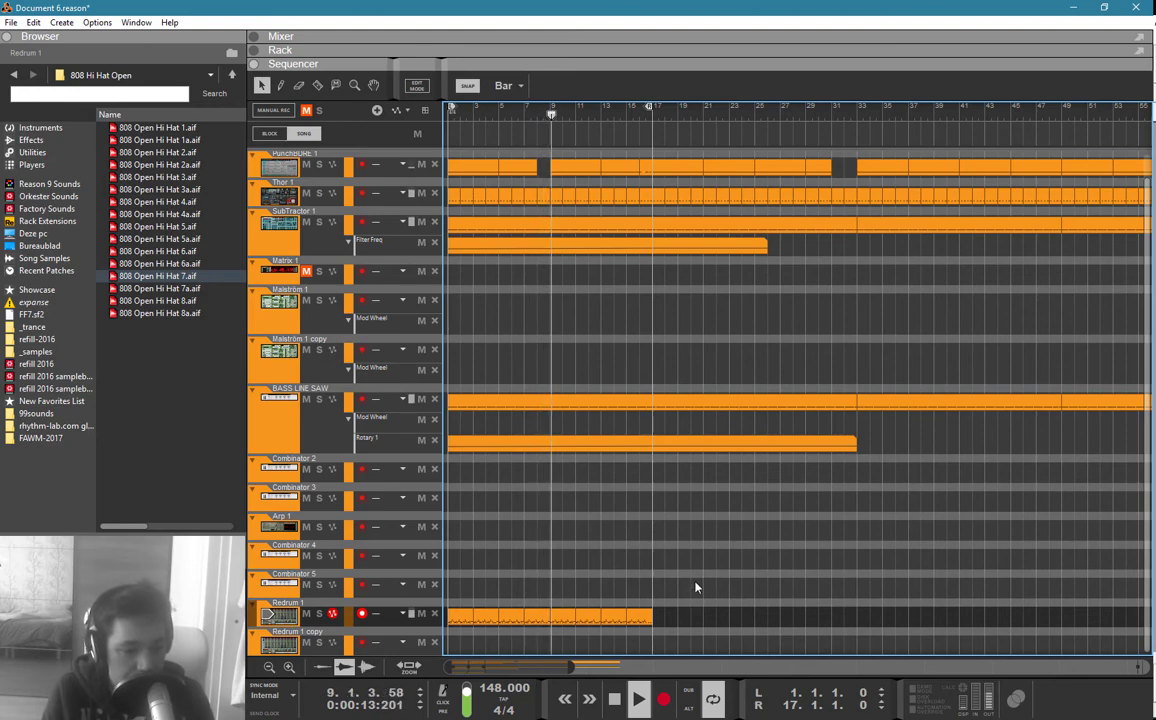
# Step: Add another Redrum Drum Computer to the rack below the Redrum 1 copy
pyautogui.press('F5')
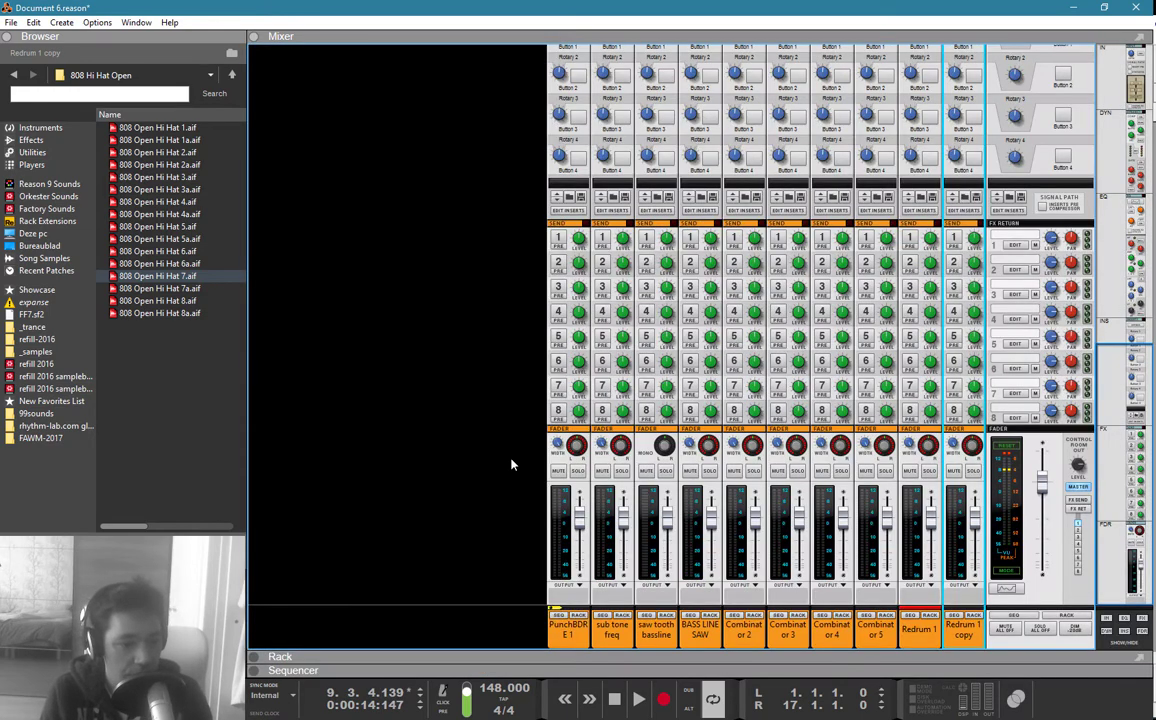
pyautogui.press('F6')
pyautogui.rightClick(491, 408)
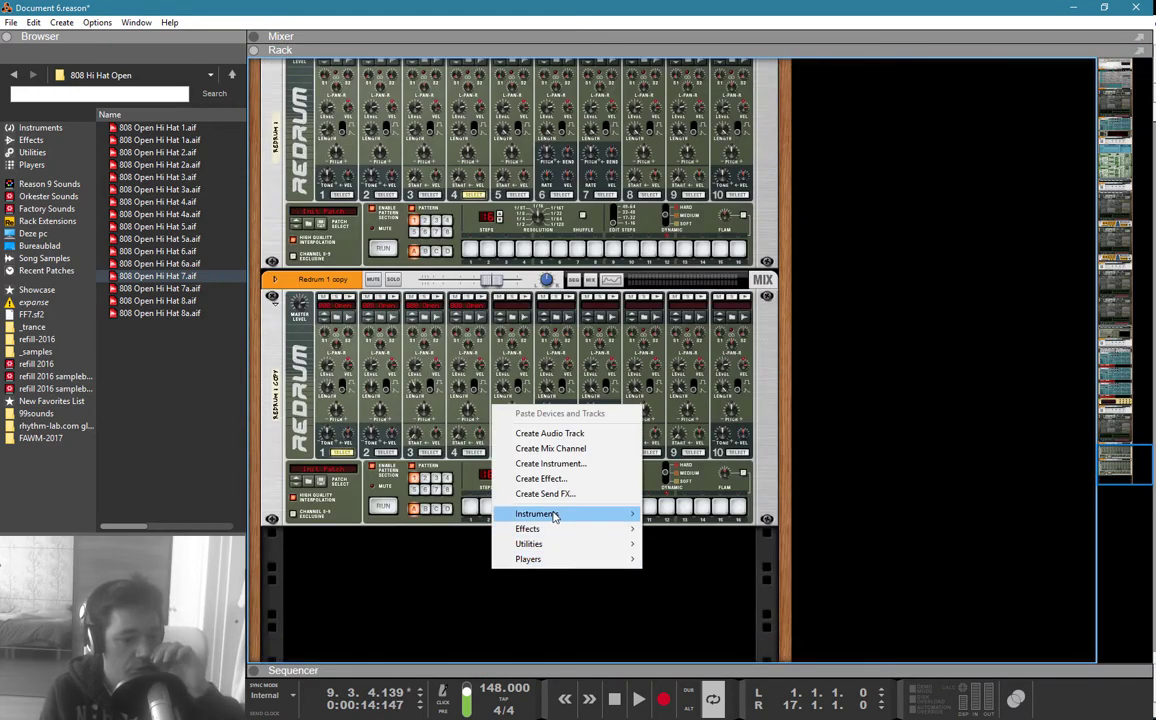
pyautogui.moveTo(553, 515)
pyautogui.moveTo(700, 273)
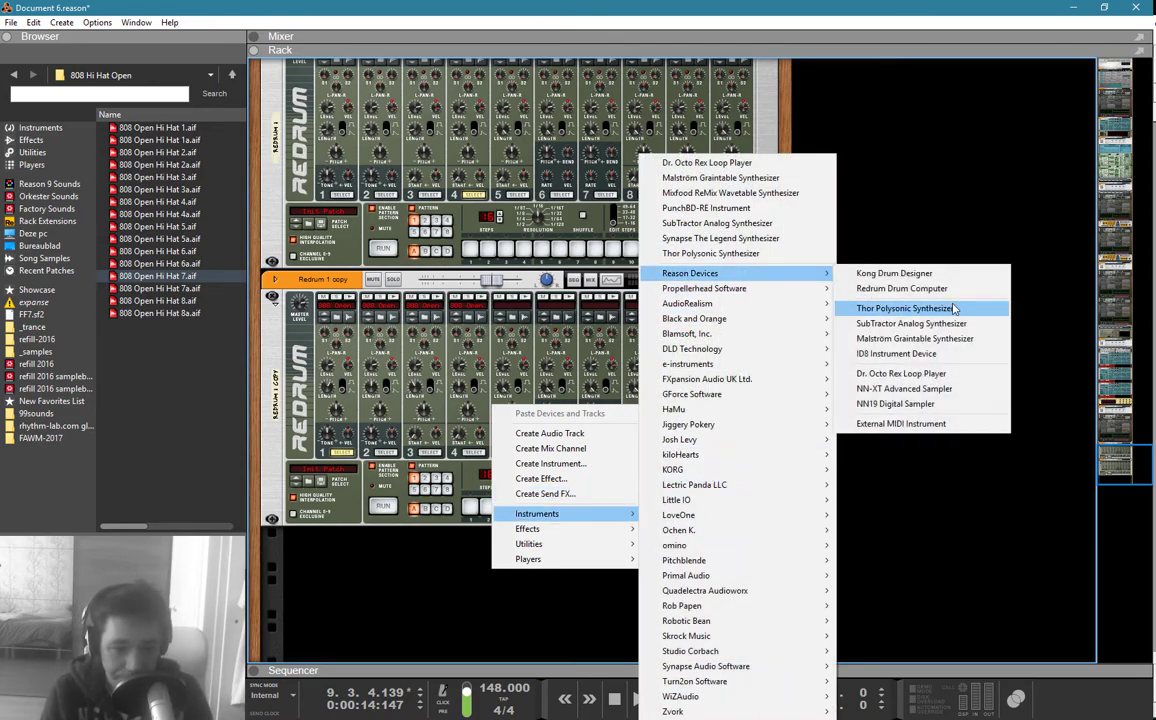
pyautogui.click(900, 288)
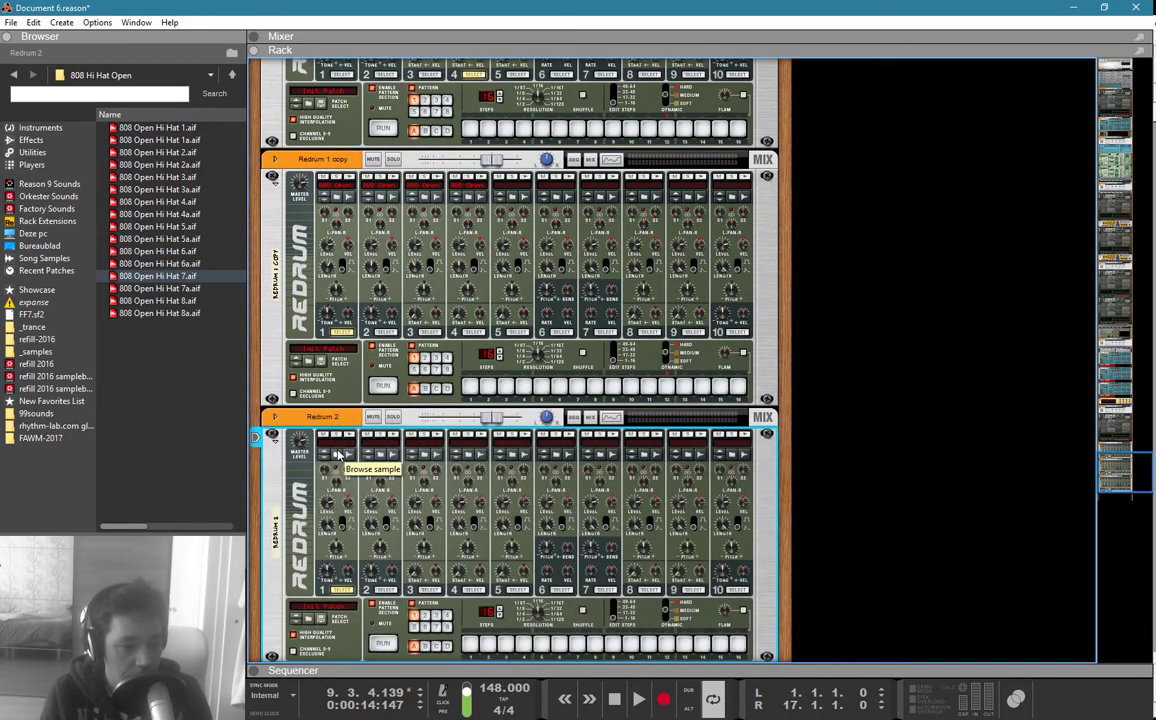
# Step: Browse samples for drum 1 of Redrum 2 and open 05_HiHats in the xclusive drums-sorted folder of the Factory Sounds
pyautogui.click(338, 455)
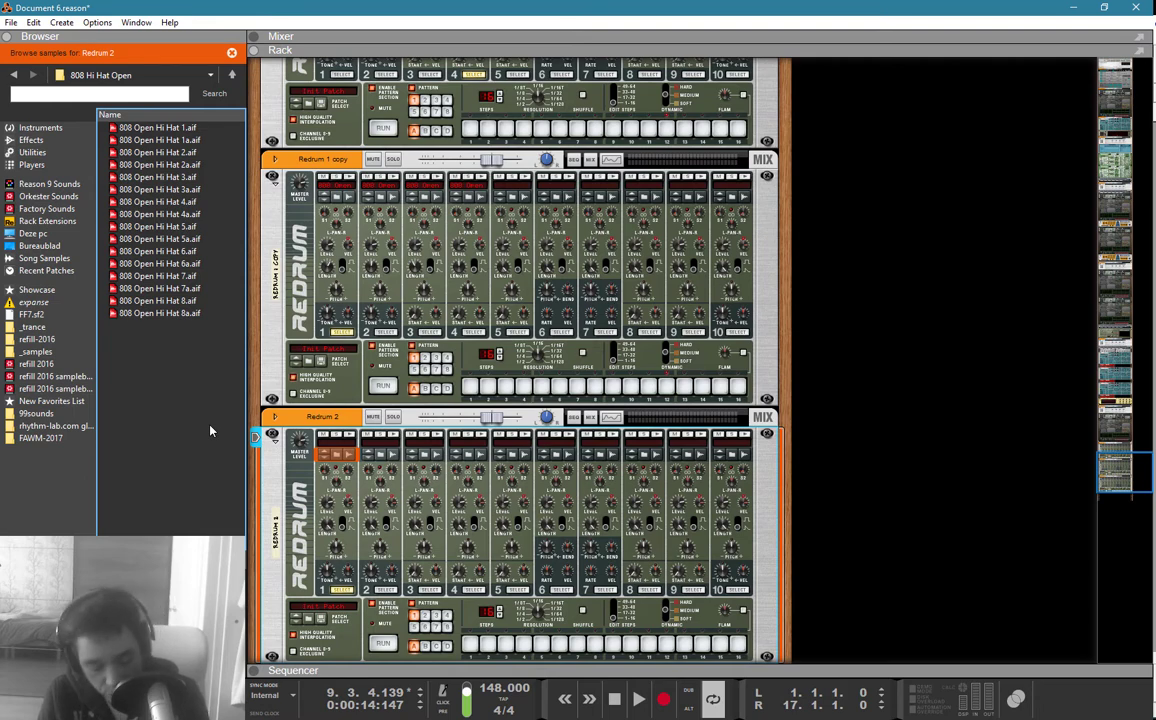
pyautogui.press('BackSpace')
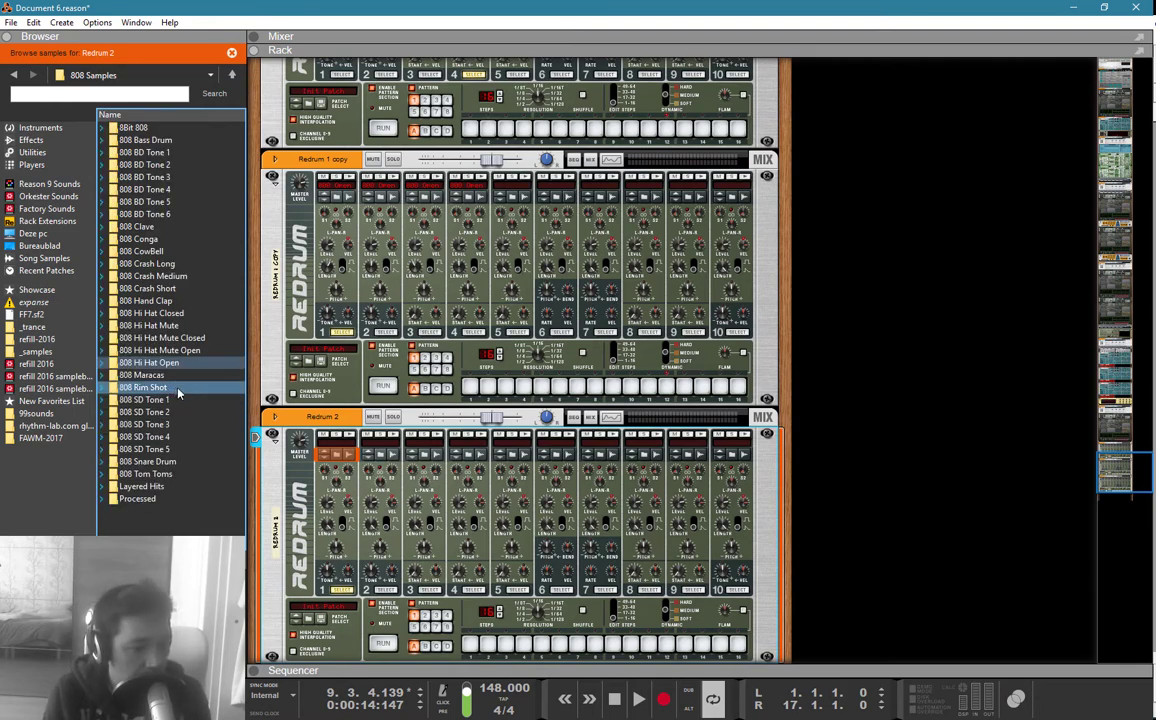
pyautogui.press('BackSpace')
pyautogui.press('BackSpace')
pyautogui.press('BackSpace')
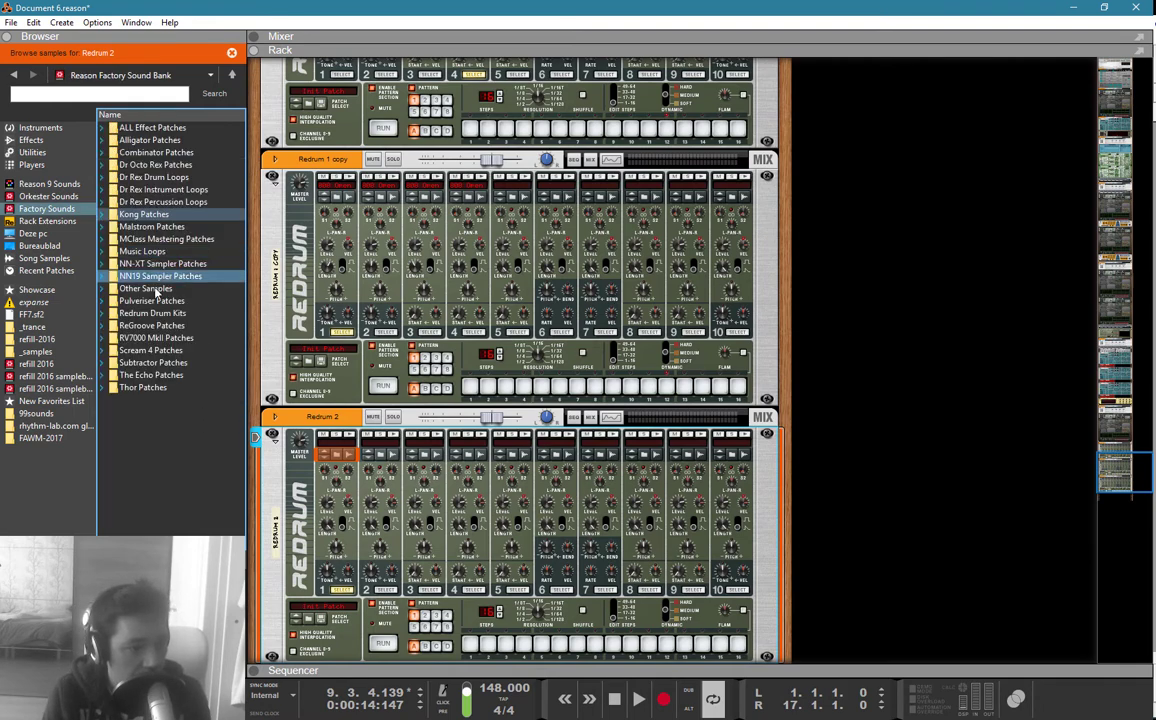
pyautogui.press('Up')
pyautogui.press('Up')
pyautogui.press('Up')
pyautogui.press('Up')
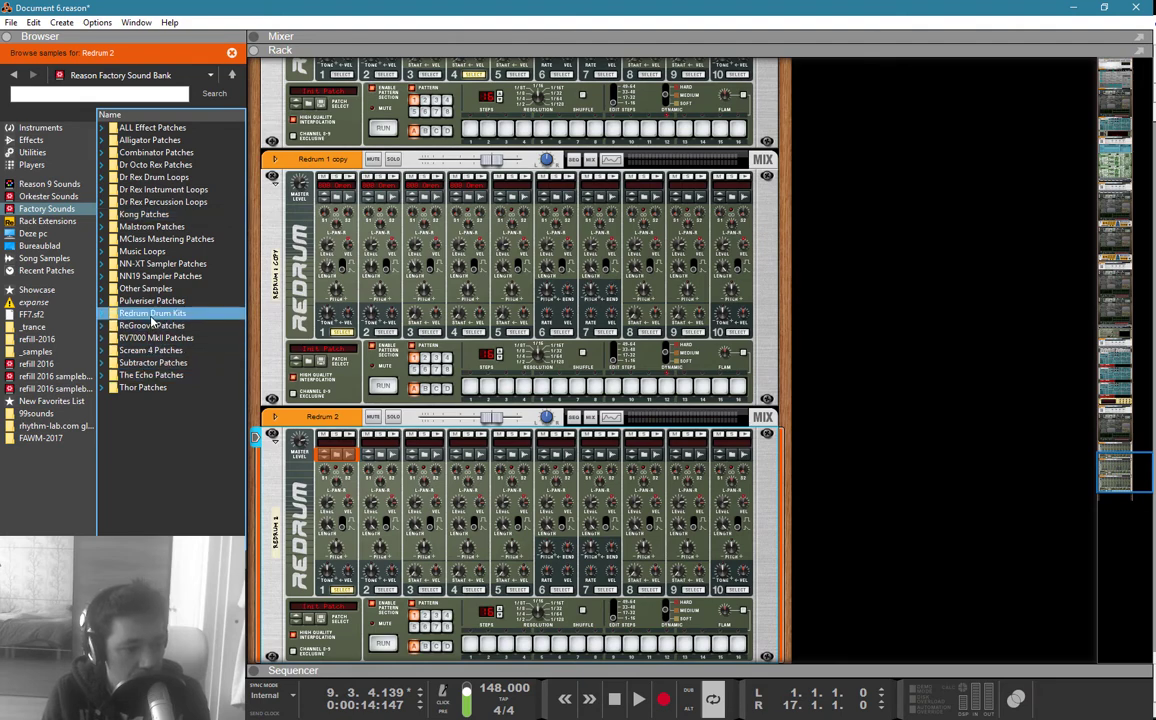
pyautogui.press('Return')
pyautogui.doubleClick(144, 364)
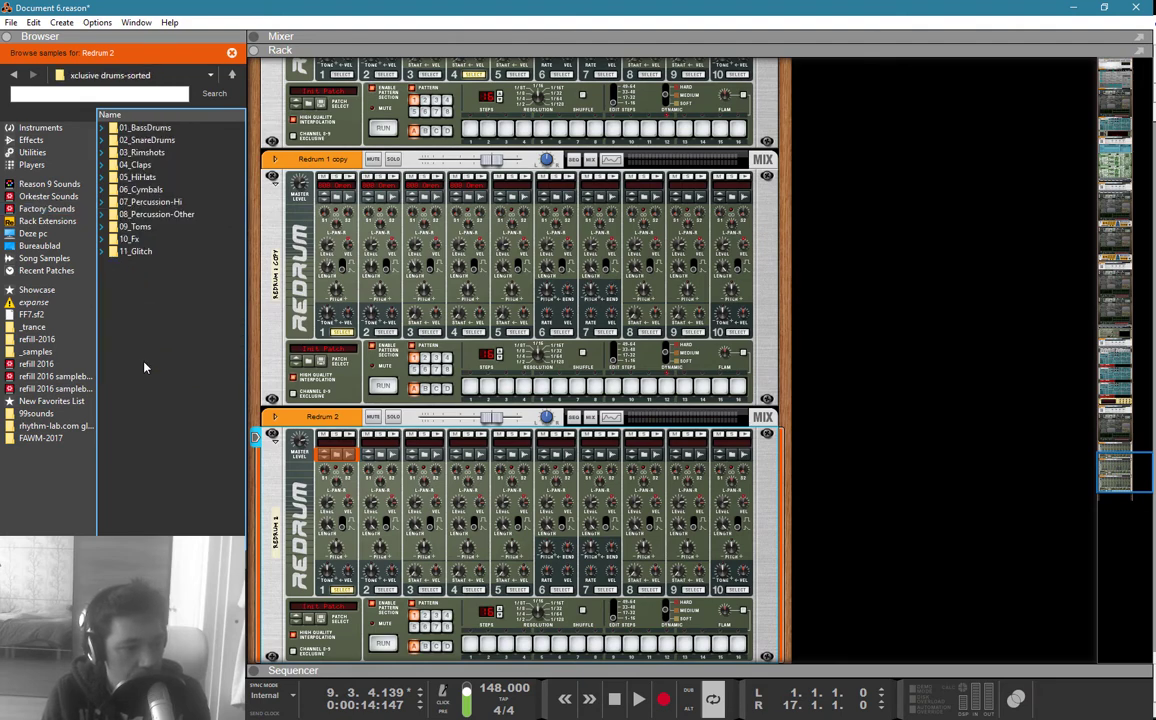
pyautogui.click(146, 212)
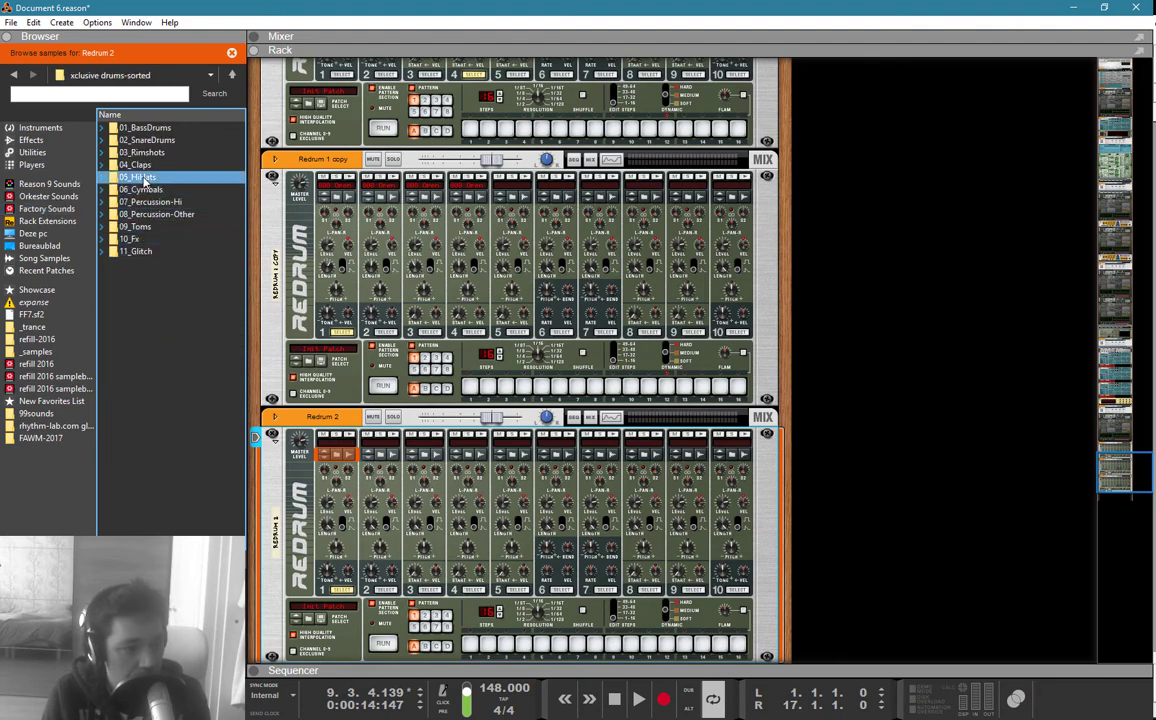
pyautogui.doubleClick(146, 179)
# Step: Audition several hi-hat samples and load Hh_Xtc7.wav into drums 1, 2 and 3 of Redrum 2
pyautogui.scroll(-8, 150, 230)
pyautogui.scroll(-4, 153, 273)
pyautogui.click(156, 289)
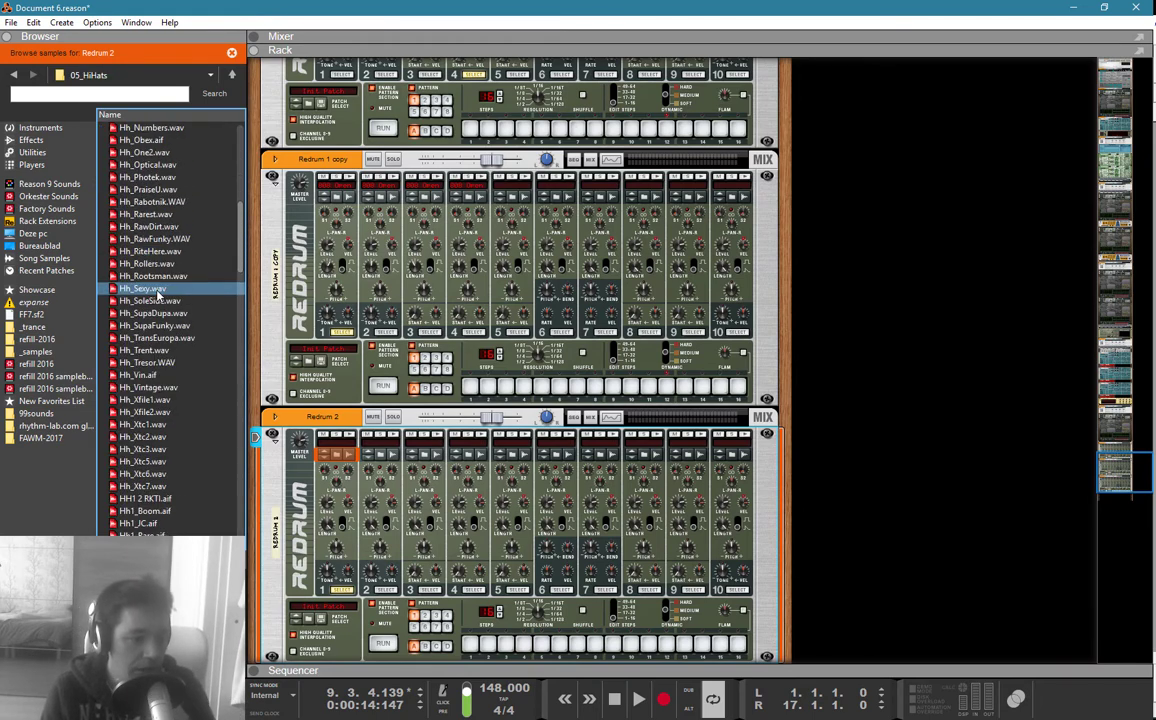
pyautogui.click(152, 300)
pyautogui.click(152, 313)
pyautogui.click(150, 424)
pyautogui.click(148, 437)
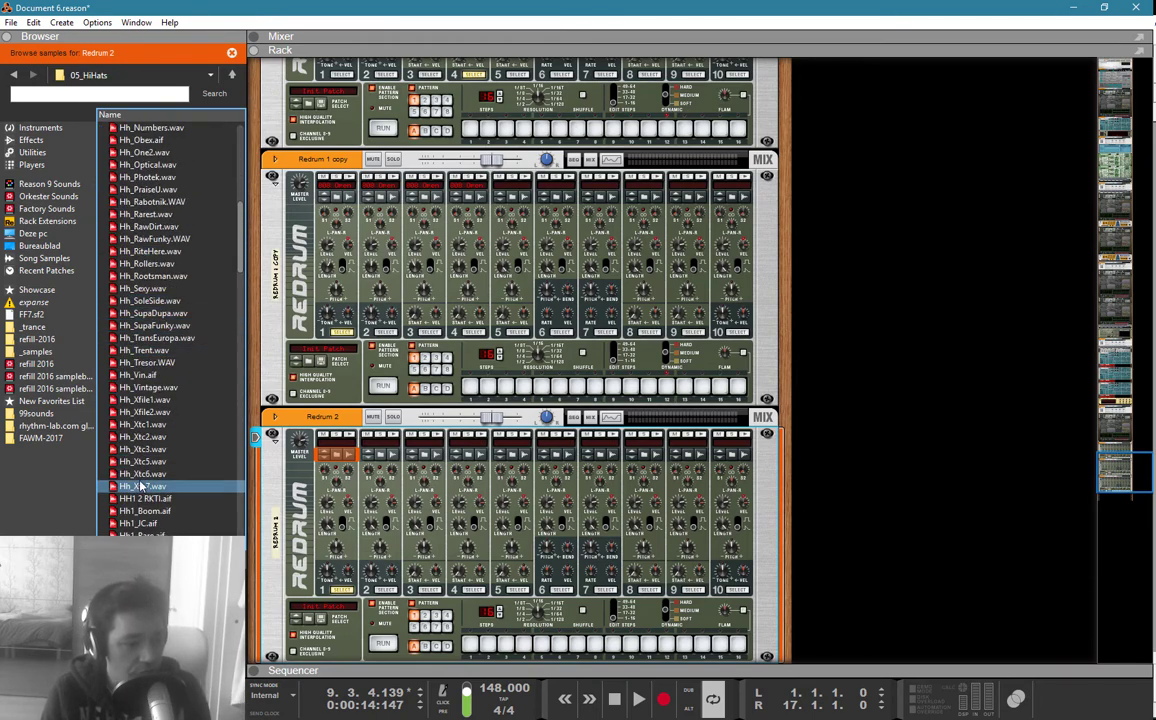
pyautogui.click(141, 487)
pyautogui.moveTo(141, 487); pyautogui.dragTo(353, 442)
pyautogui.click(349, 435)
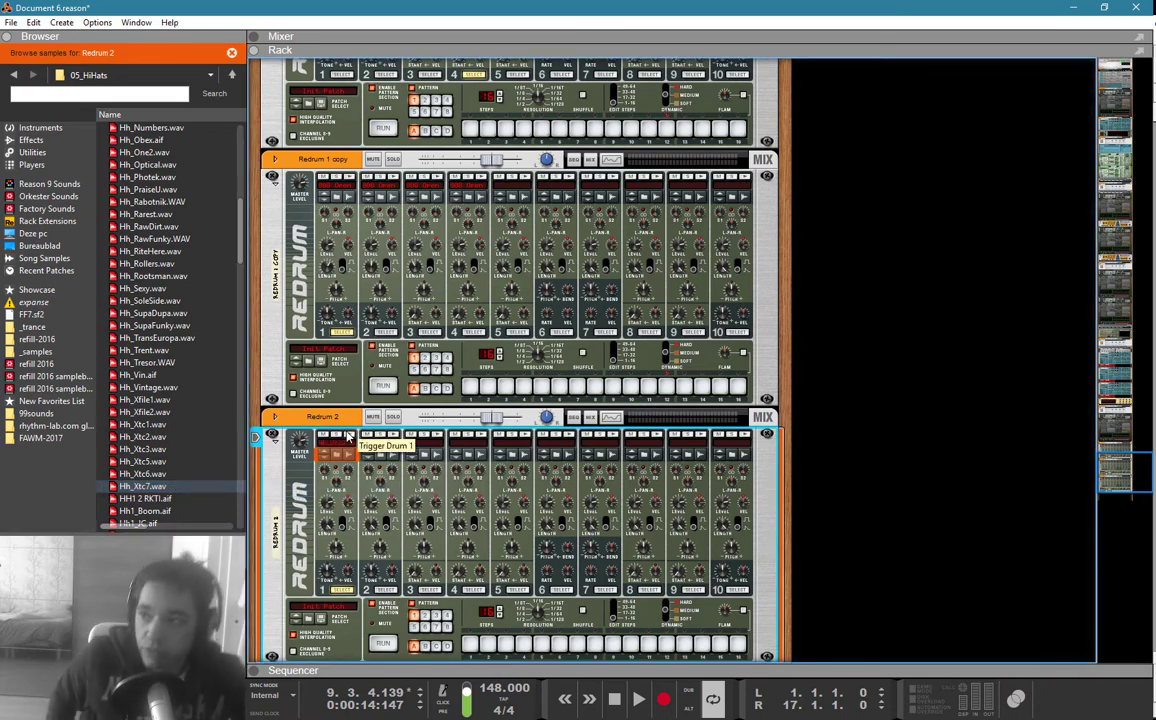
pyautogui.click(348, 437)
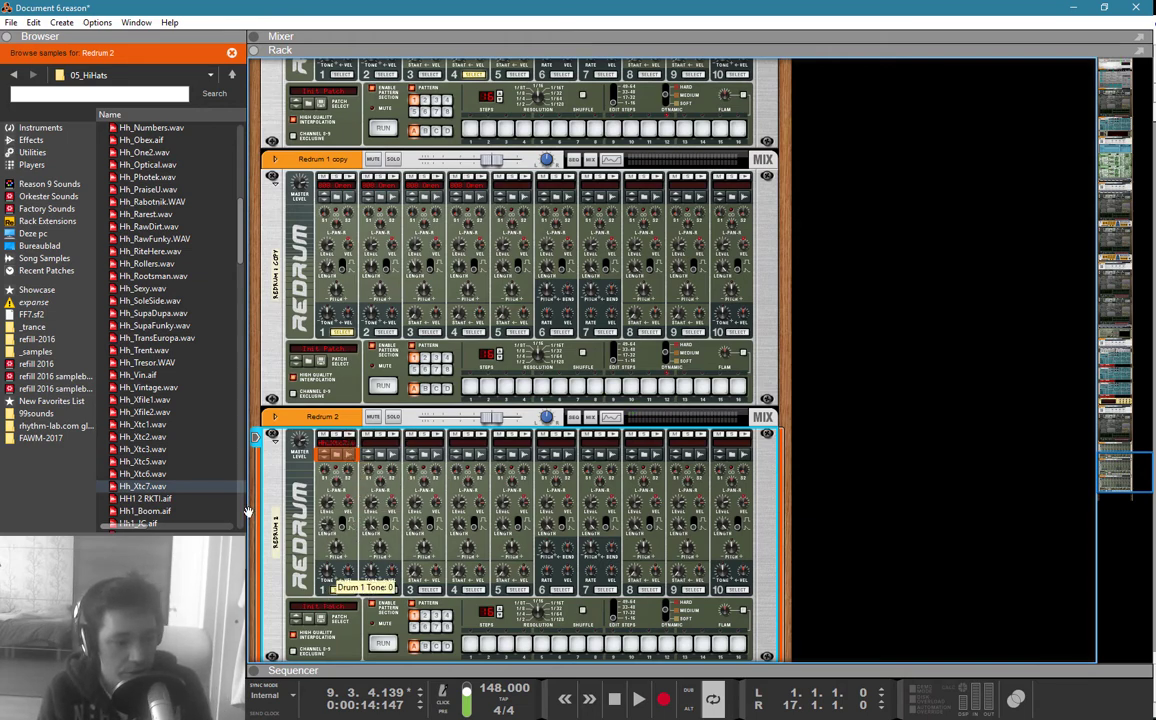
pyautogui.moveTo(142, 486); pyautogui.dragTo(371, 521)
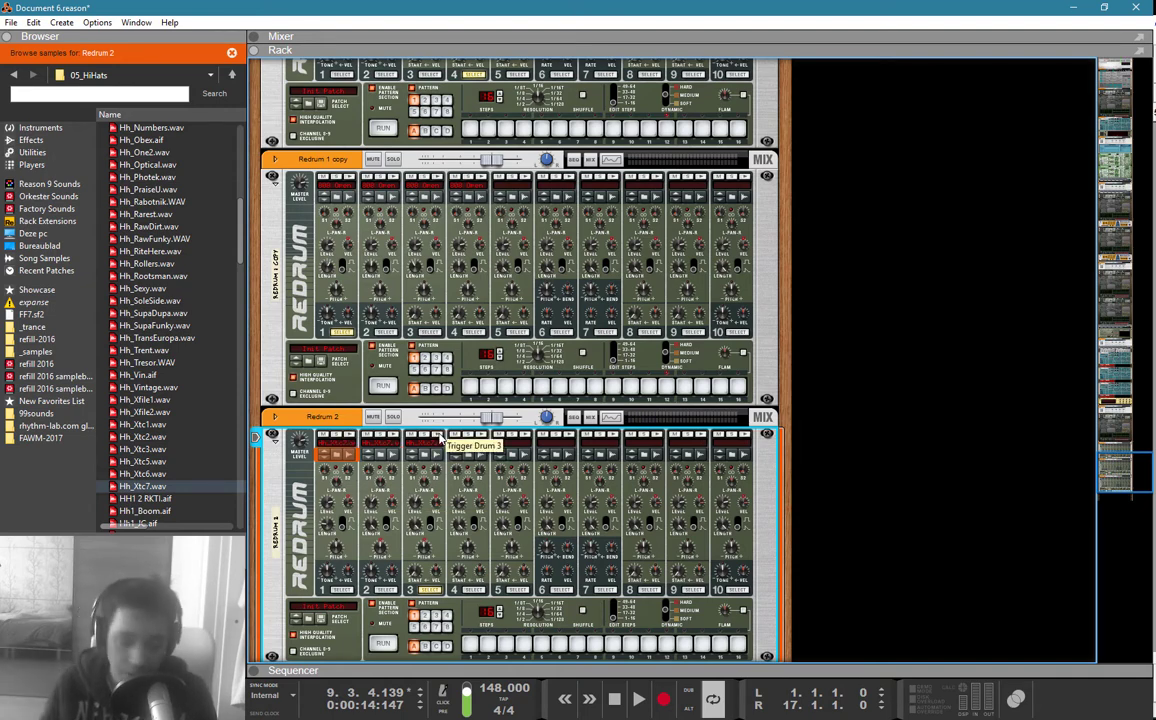
# Step: Draw a 10-bar clip on the Redrum 2 sequencer track, starting at bar 17
pyautogui.press('F7')
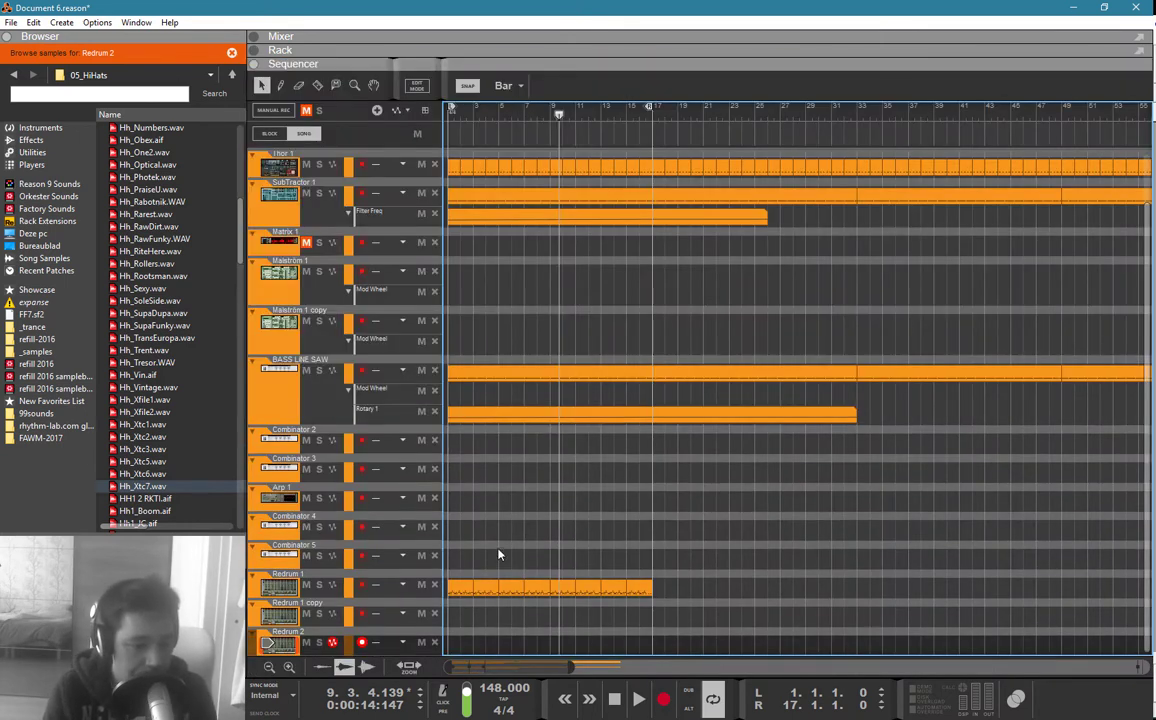
pyautogui.moveTo(655, 644); pyautogui.dragTo(716, 644)
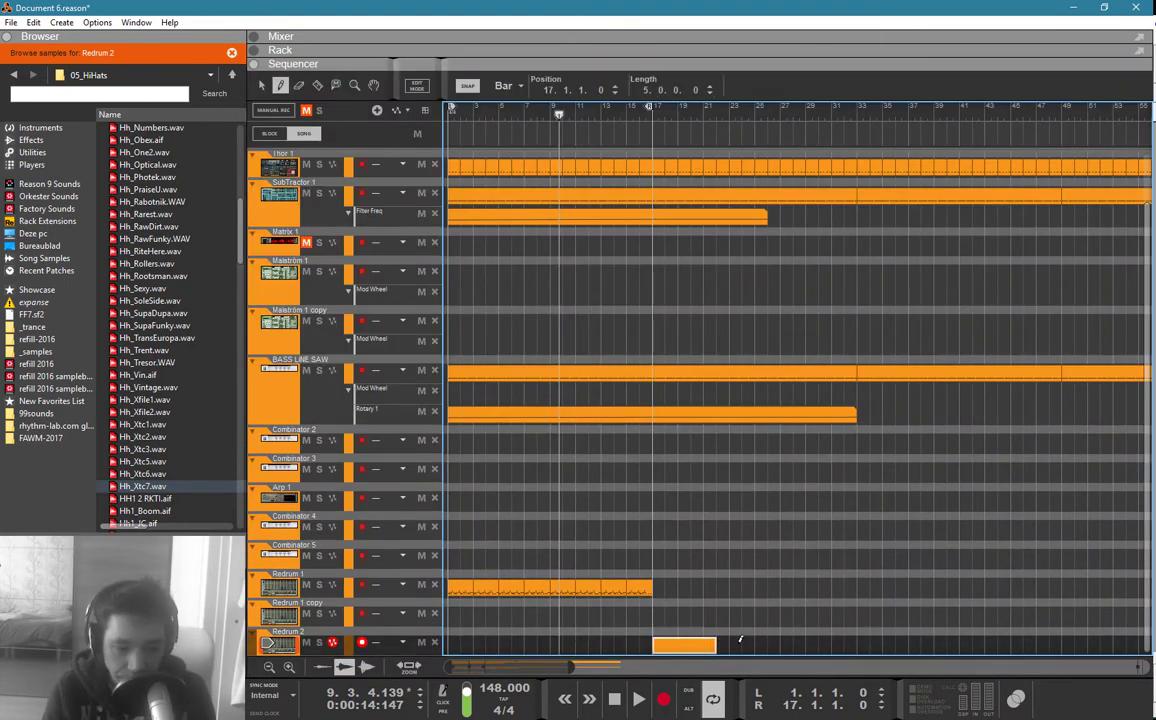
pyautogui.doubleClick(744, 646)
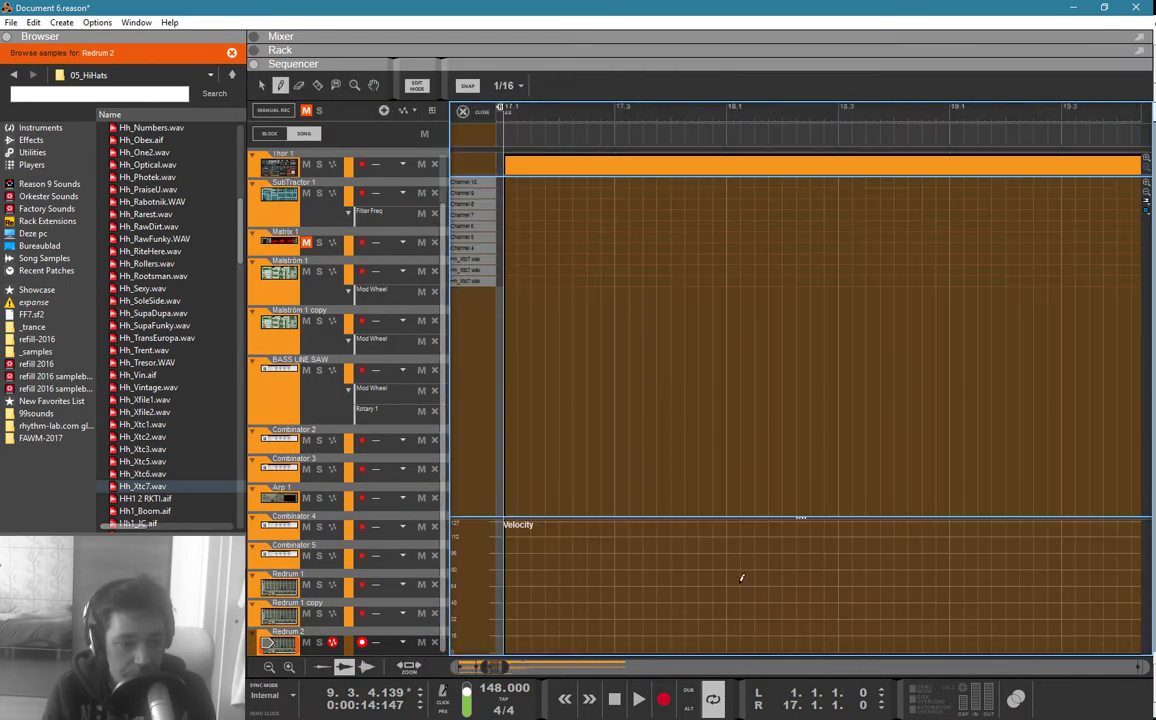
pyautogui.hotkey('ctrl', 'e')
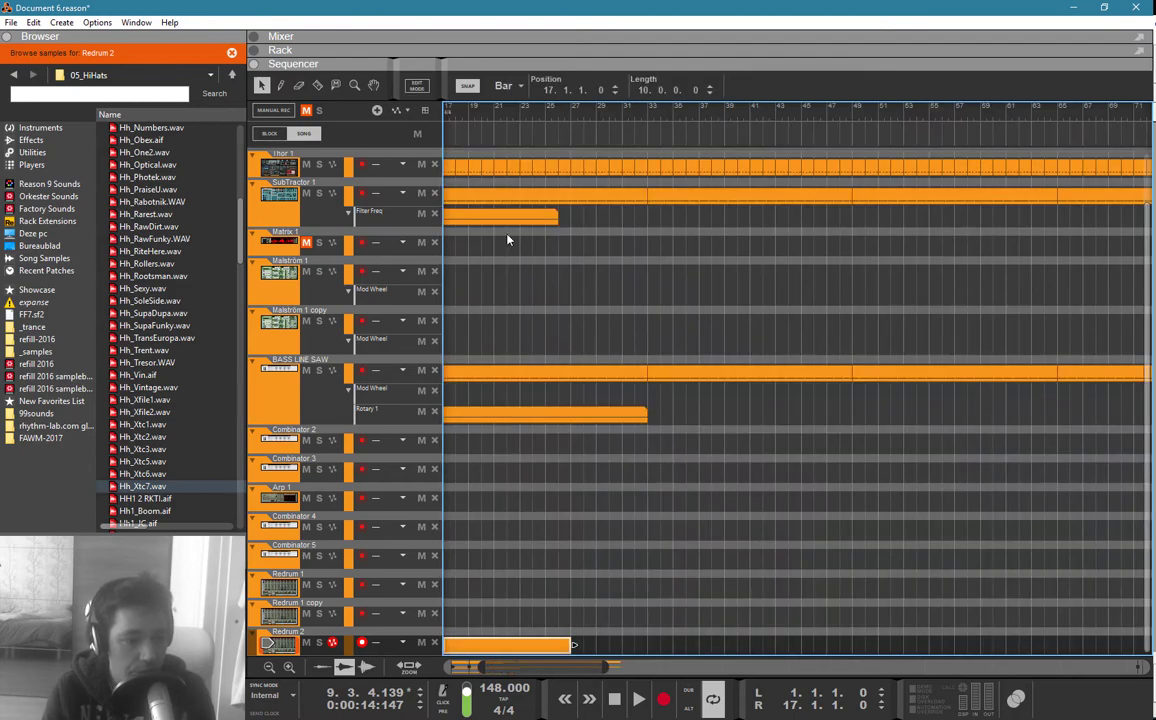
# Step: Set the loop from bar 17 to bar 25 and shorten the Redrum 2 clip to 8 bars
pyautogui.moveTo(537, 235); pyautogui.dragTo(430, 335)
pyautogui.keyDown('ctrl'); pyautogui.click(528, 118); pyautogui.keyUp('ctrl')
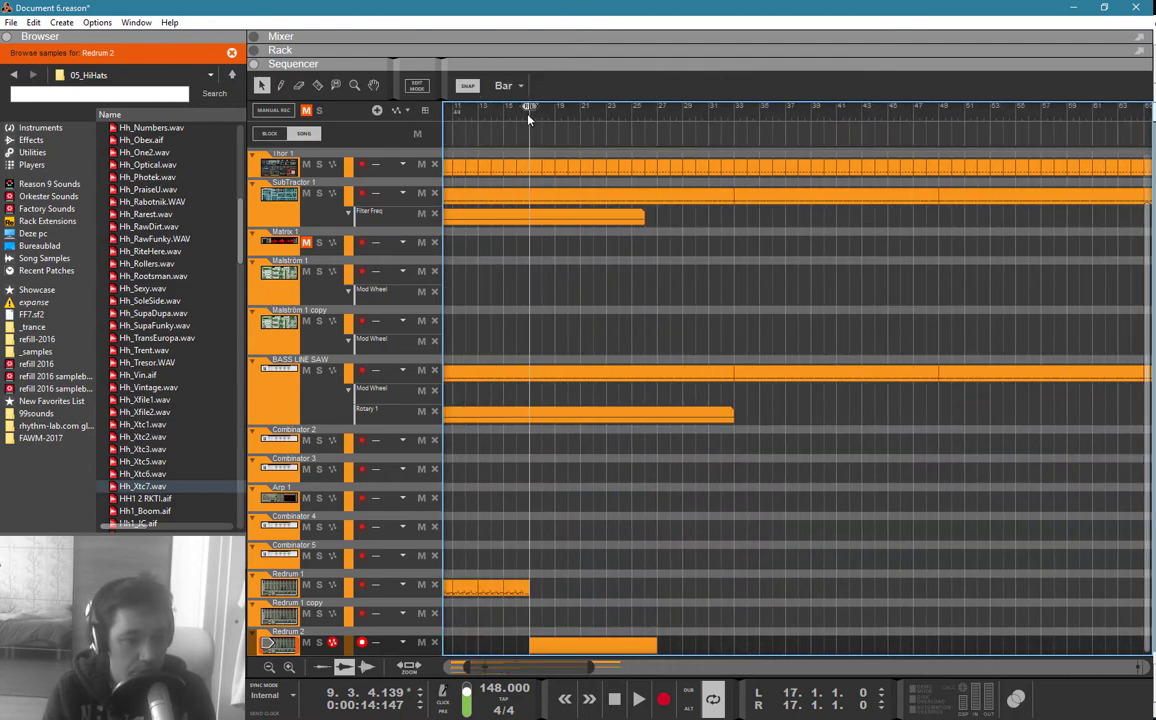
pyautogui.moveTo(642, 117); pyautogui.dragTo(627, 193)
pyautogui.click(645, 650)
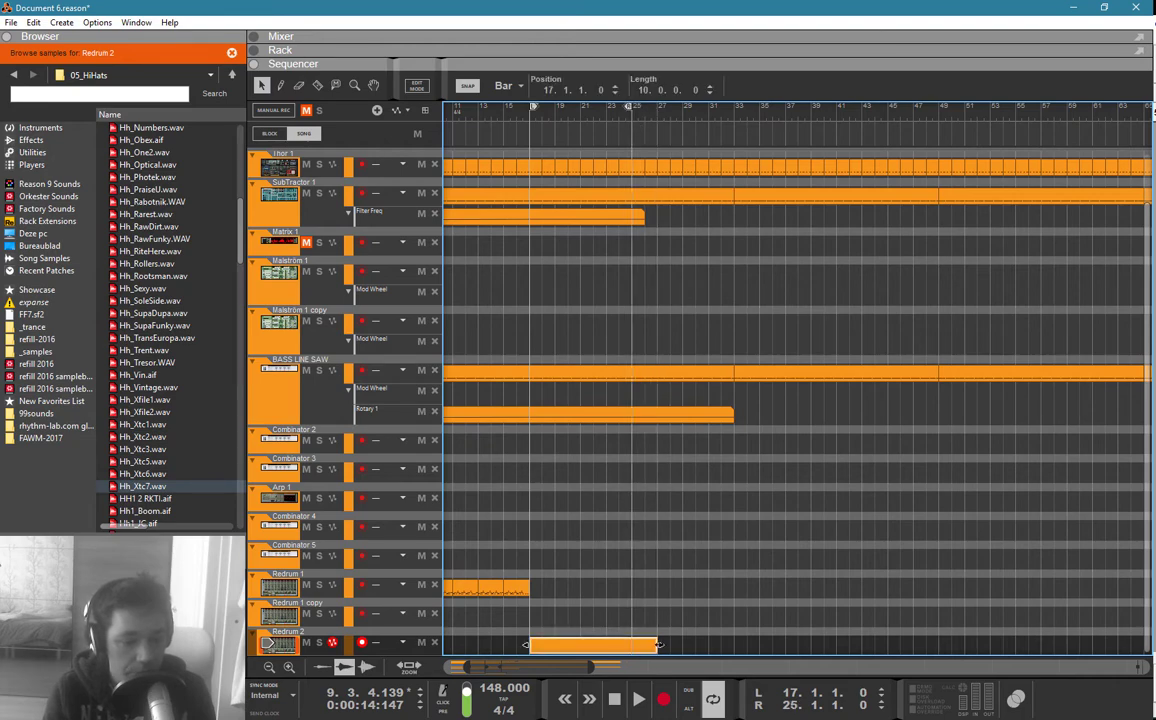
pyautogui.click(626, 628)
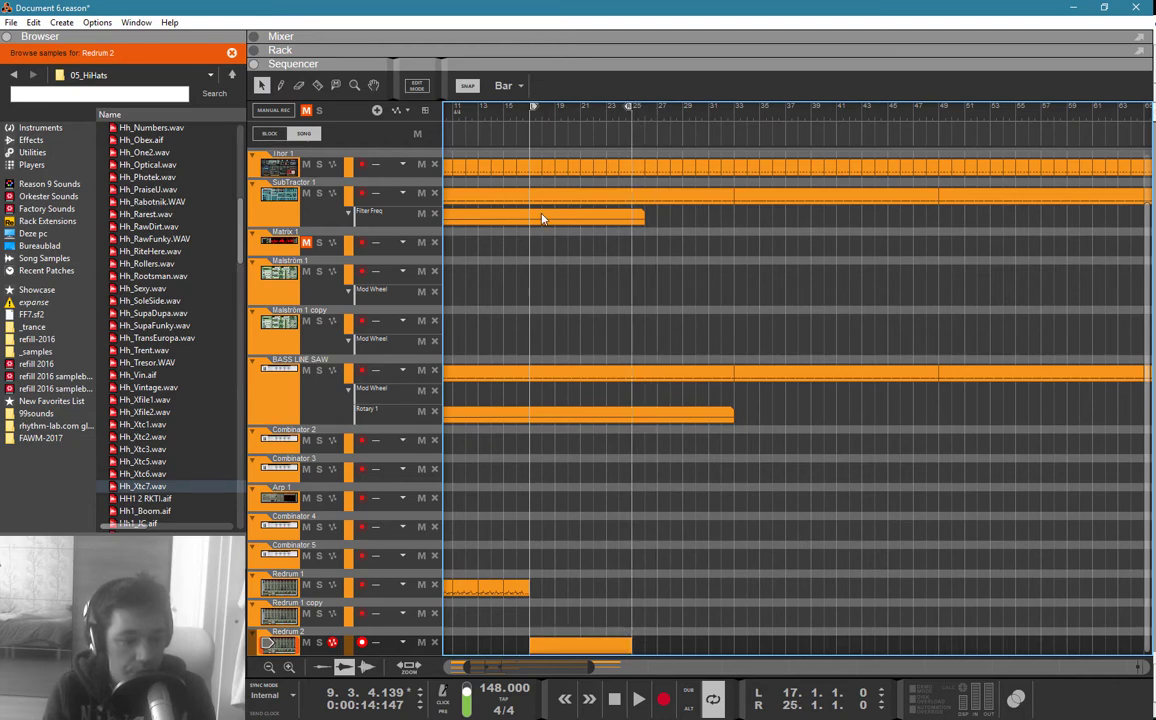
# Step: Play from bar 17 and draw three consecutive 1/16 notes rising through drums 1, 2 and 3 at the start of the Redrum 2 clip
pyautogui.click(534, 110)
pyautogui.press('space')
pyautogui.click(557, 647)
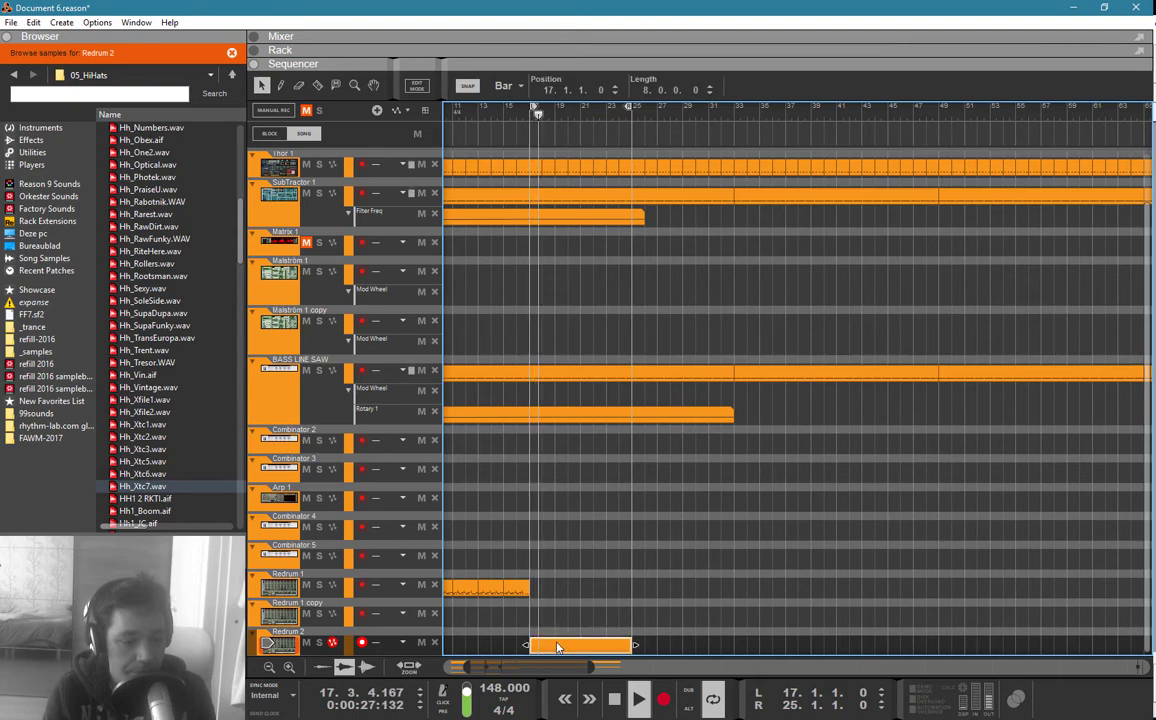
pyautogui.doubleClick(557, 647)
pyautogui.press('p')
pyautogui.click(662, 278)
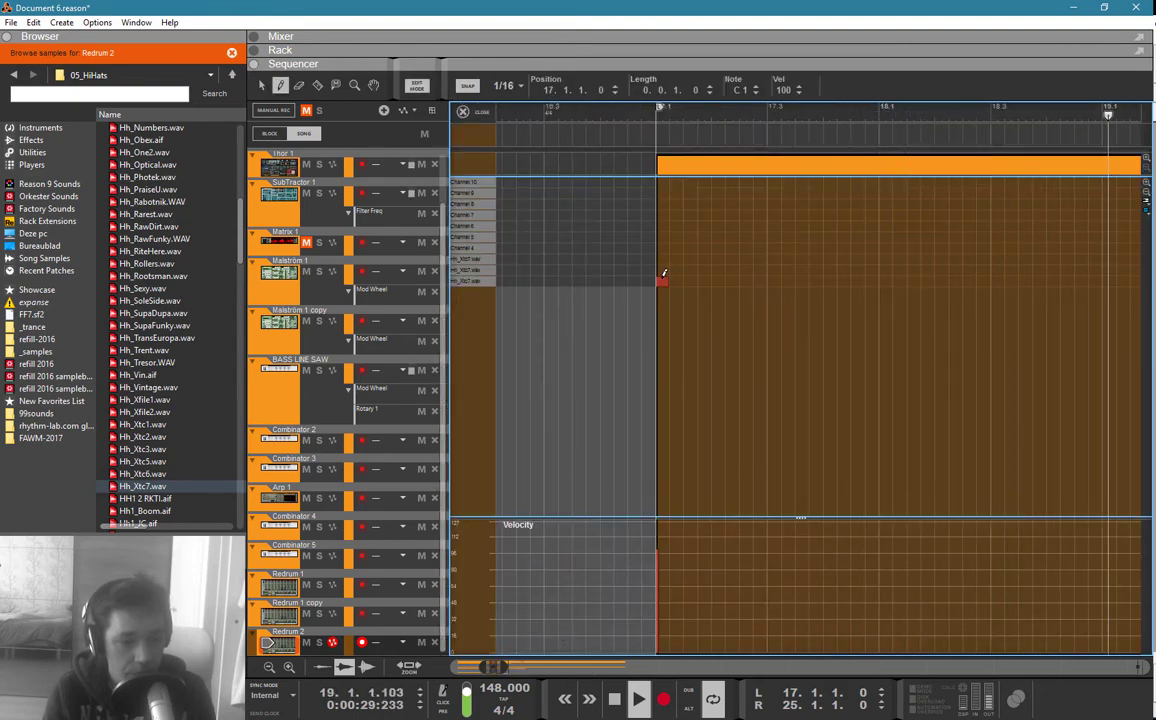
pyautogui.click(677, 268)
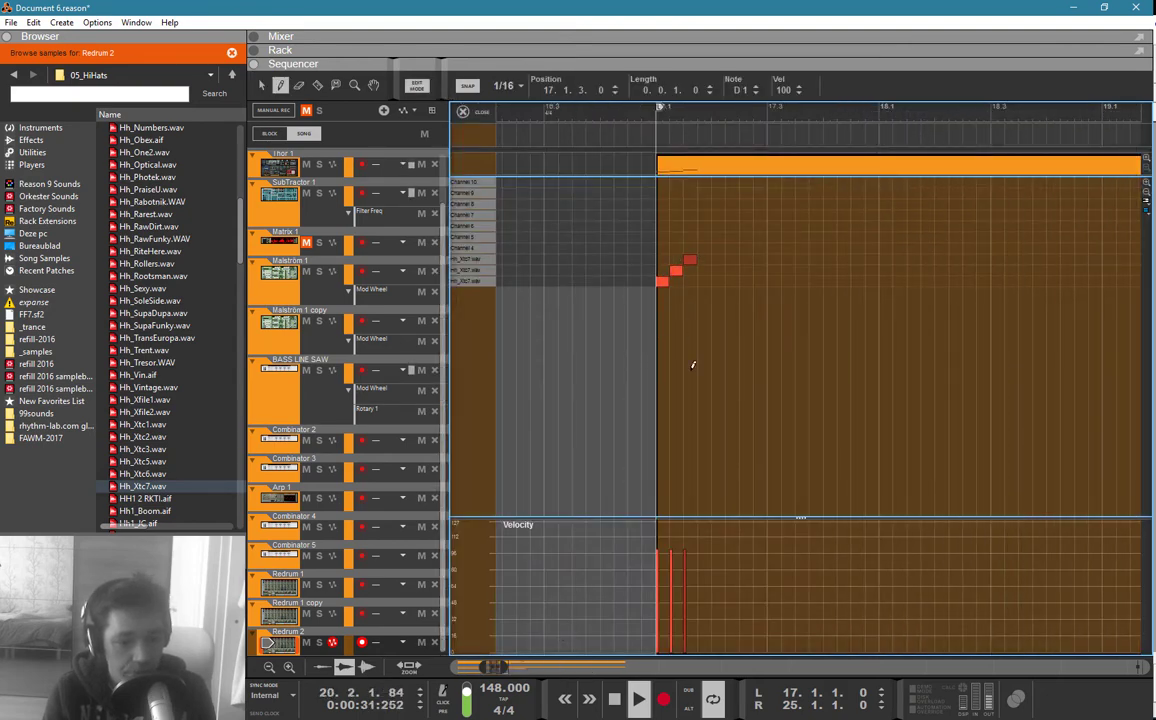
# Step: Ramp the three notes' velocities from about 58 up to 100 and duplicate them directly after the originals
pyautogui.moveTo(691, 538); pyautogui.dragTo(646, 609)
pyautogui.press('q')
pyautogui.hotkey('ctrl', 'a')
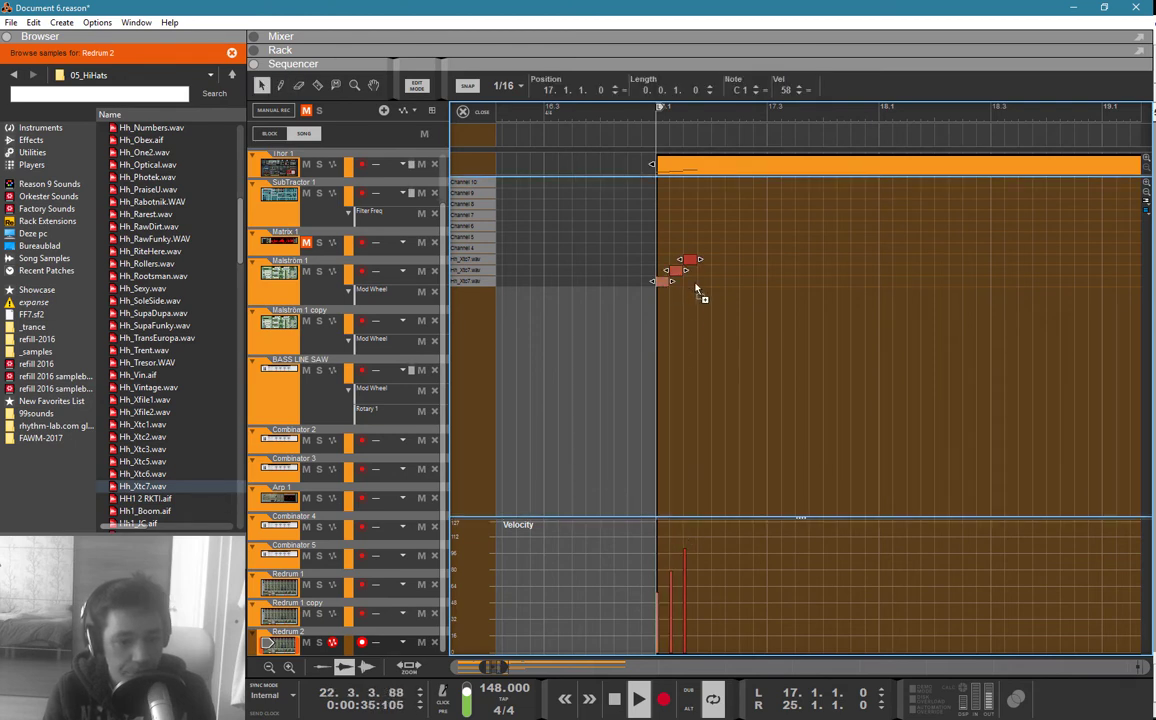
pyautogui.hotkey('ctrl', 'd')
# Step: Add 1/16 notes on drum 2 and drum 1 to complete the half-bar pattern, and lower the last note's velocity
pyautogui.press('p')
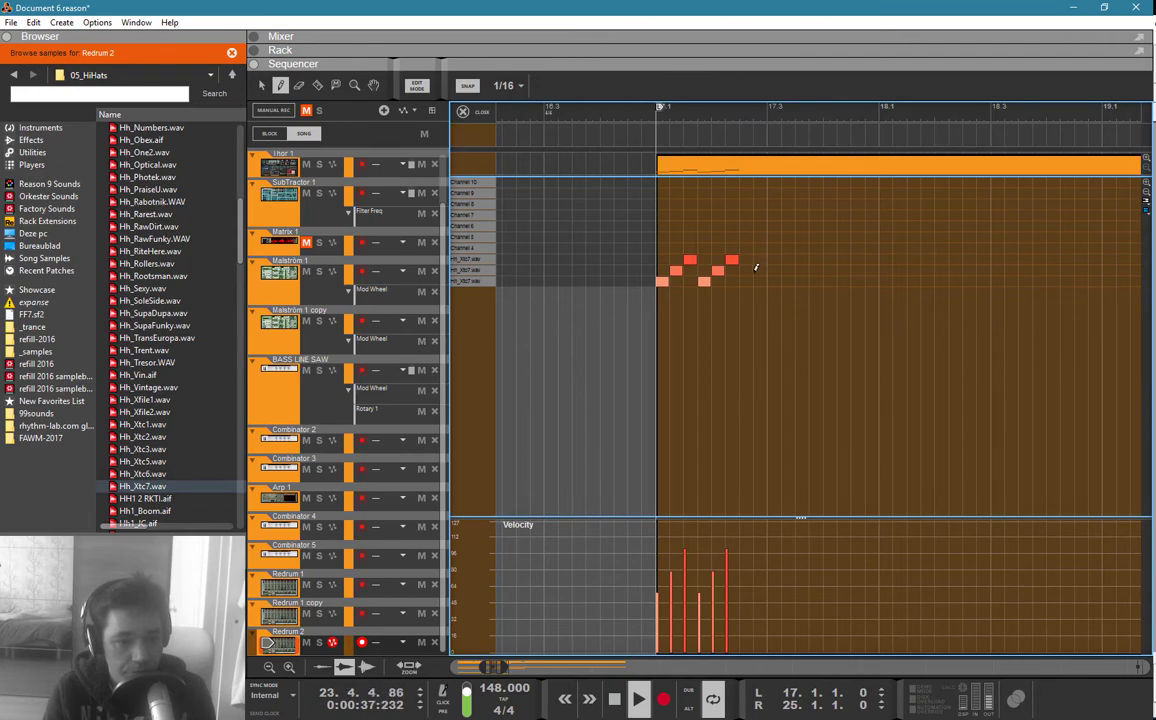
pyautogui.click(746, 270)
pyautogui.click(760, 281)
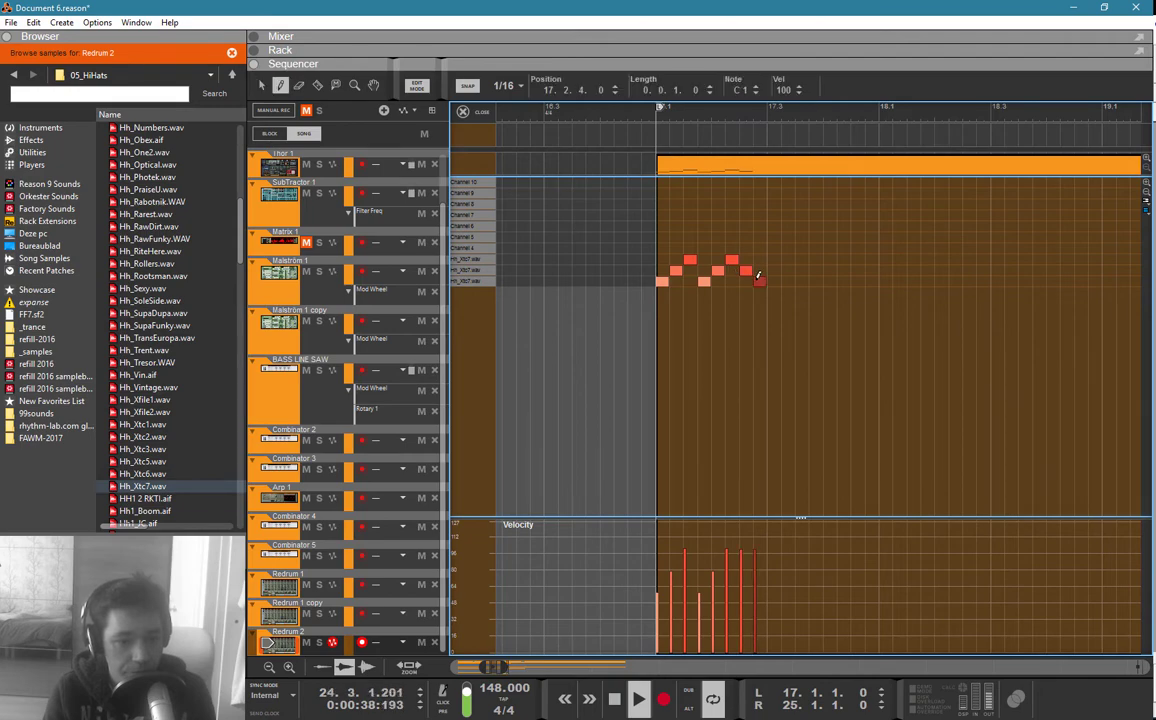
pyautogui.click(756, 594)
# Step: Duplicate the half-bar hi-hat pattern from 17.3, and copy the resulting full bar of notes to bar 18
pyautogui.press('q')
pyautogui.hotkey('ctrl', 'a')
pyautogui.hotkey('ctrl', 'd')
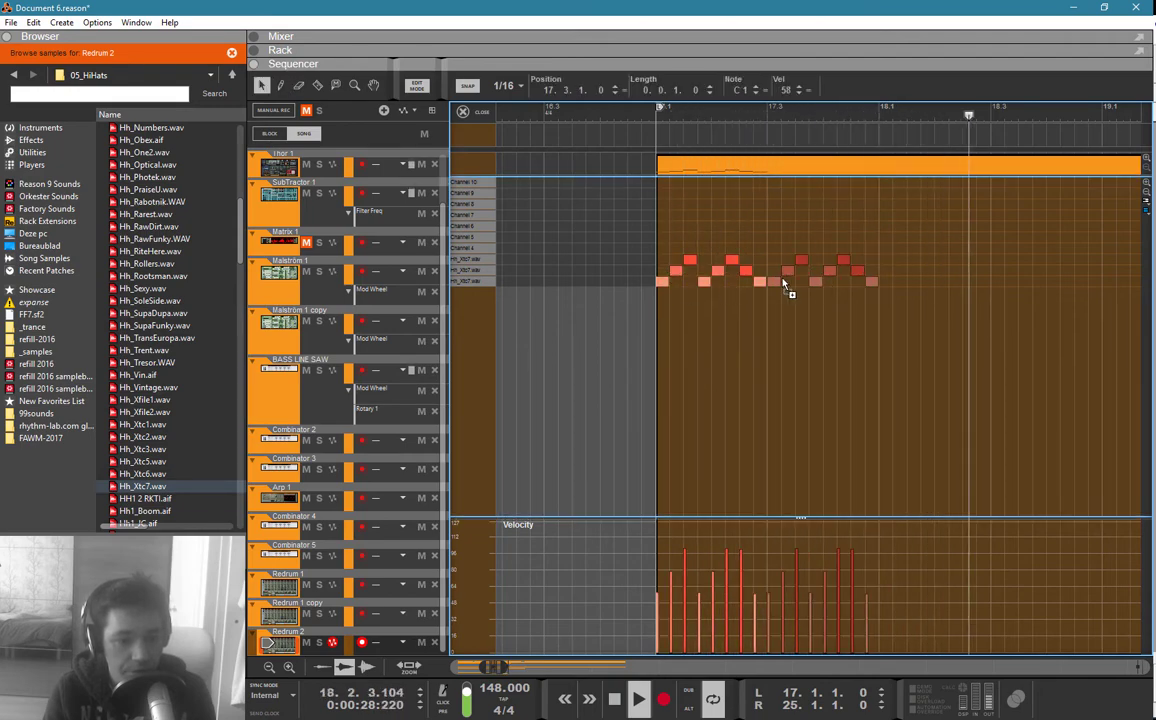
pyautogui.moveTo(661, 283); pyautogui.dragTo(885, 289)
# Step: Fill bars 17 to 25 of the Redrum 2 track with four two-bar hi-hat clips and play the loop
pyautogui.press('Escape')
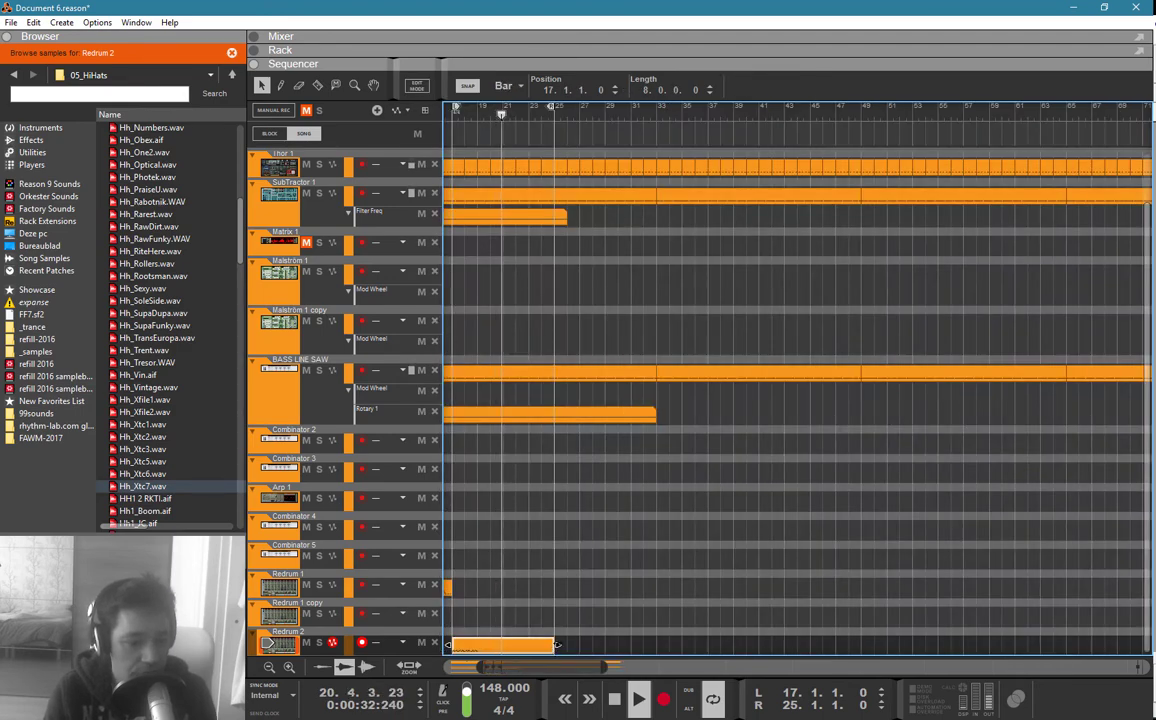
pyautogui.moveTo(558, 645)
pyautogui.mouseDown()
pyautogui.moveTo(467, 646)
pyautogui.moveTo(555, 645)
pyautogui.mouseUp()
pyautogui.click(469, 636)
pyautogui.press('space')
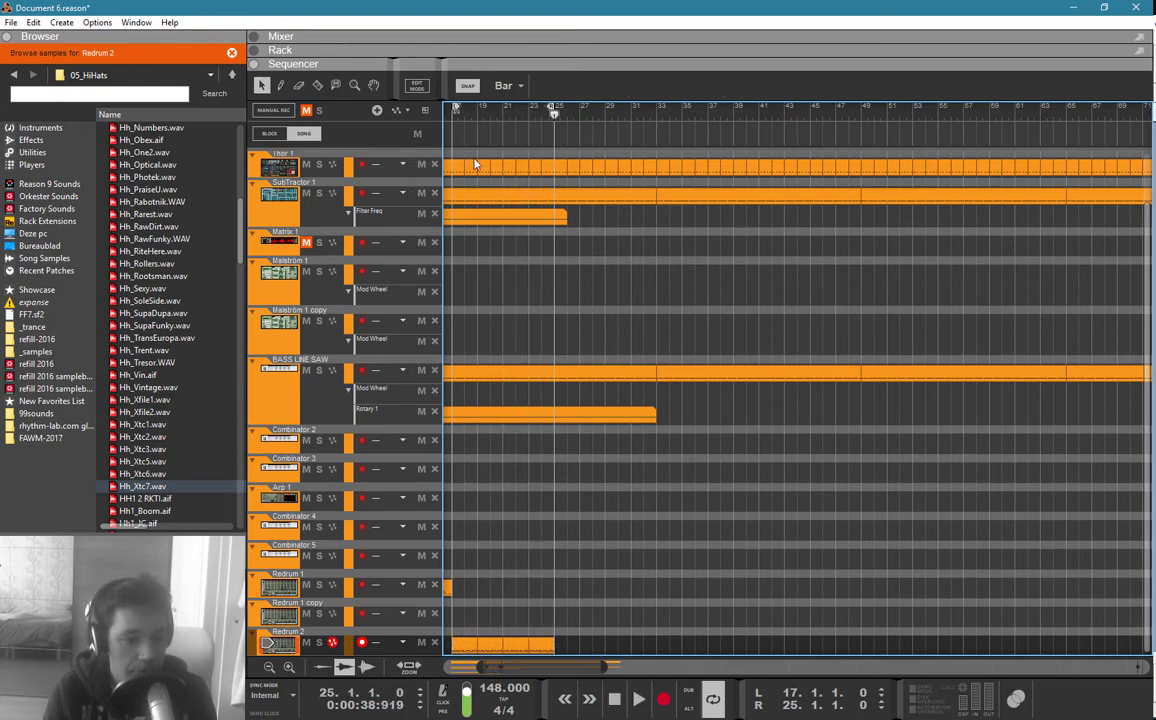
pyautogui.press('space')
pyautogui.moveTo(505, 317); pyautogui.dragTo(428, 395)
# Step: Show Redrum 2 in the rack and add another Redrum Drum Computer below it
pyautogui.click(280, 643)
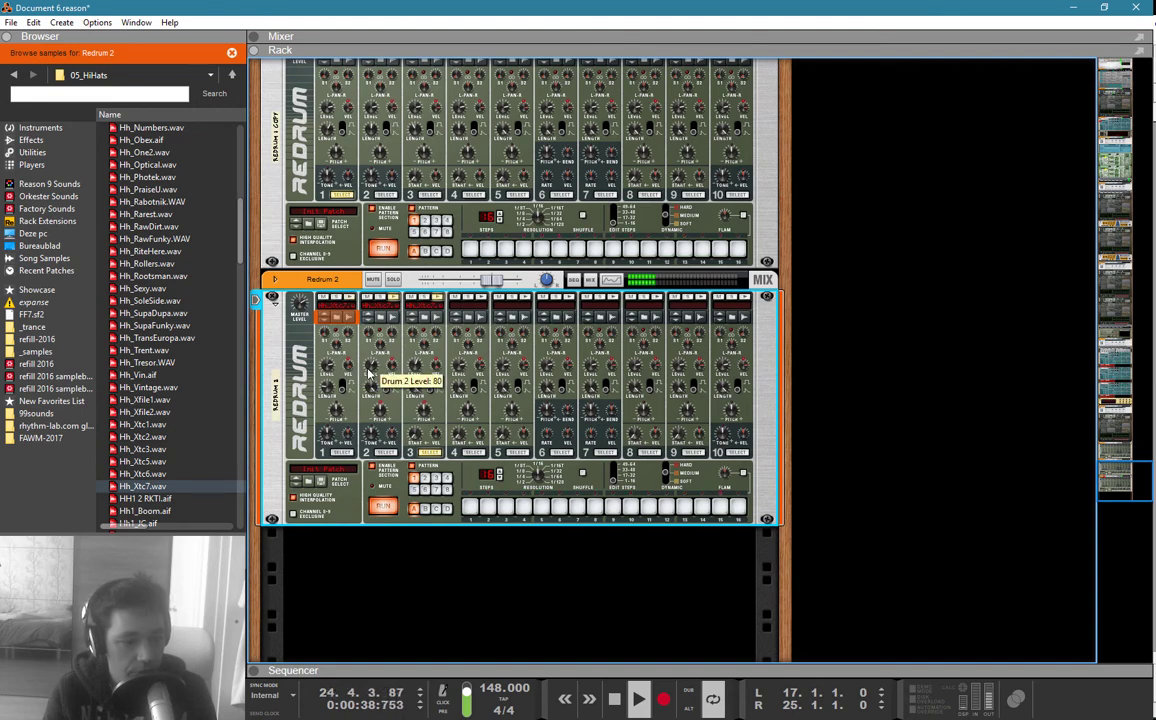
pyautogui.rightClick(405, 564)
pyautogui.moveTo(453, 511)
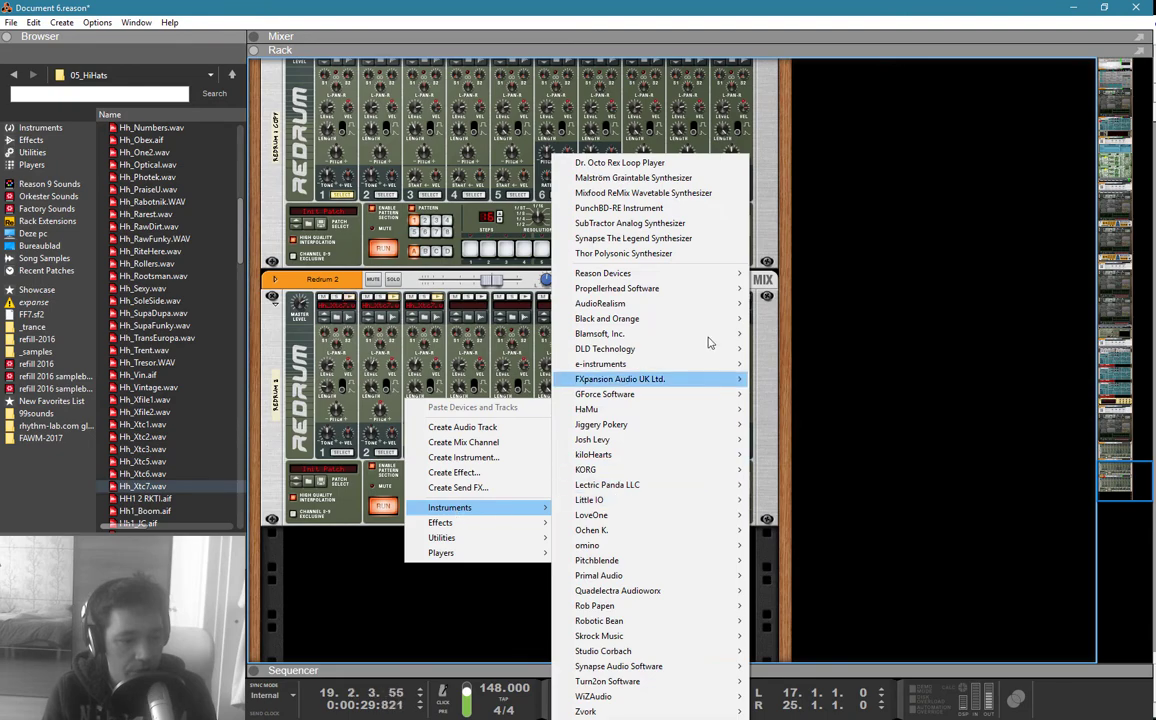
pyautogui.moveTo(665, 275)
pyautogui.click(796, 288)
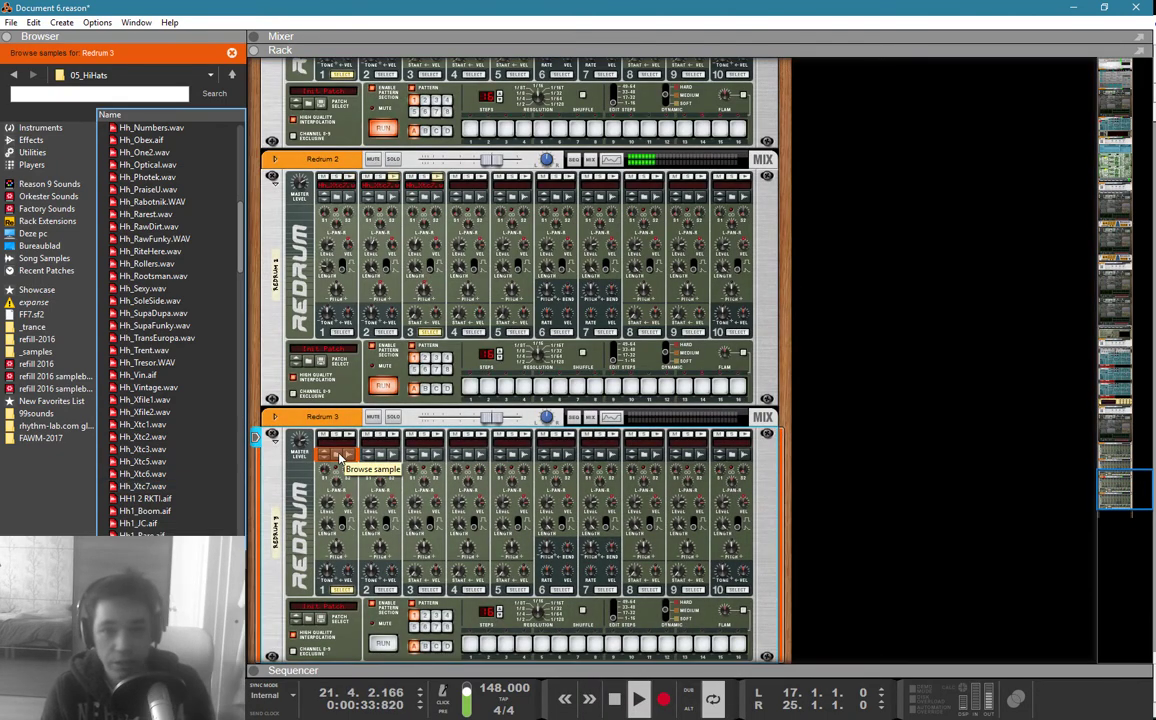
# Step: Open the 07_Percussion-Hi folder while browsing samples for drum 1 of Redrum 3
pyautogui.click(340, 458)
pyautogui.click(186, 449)
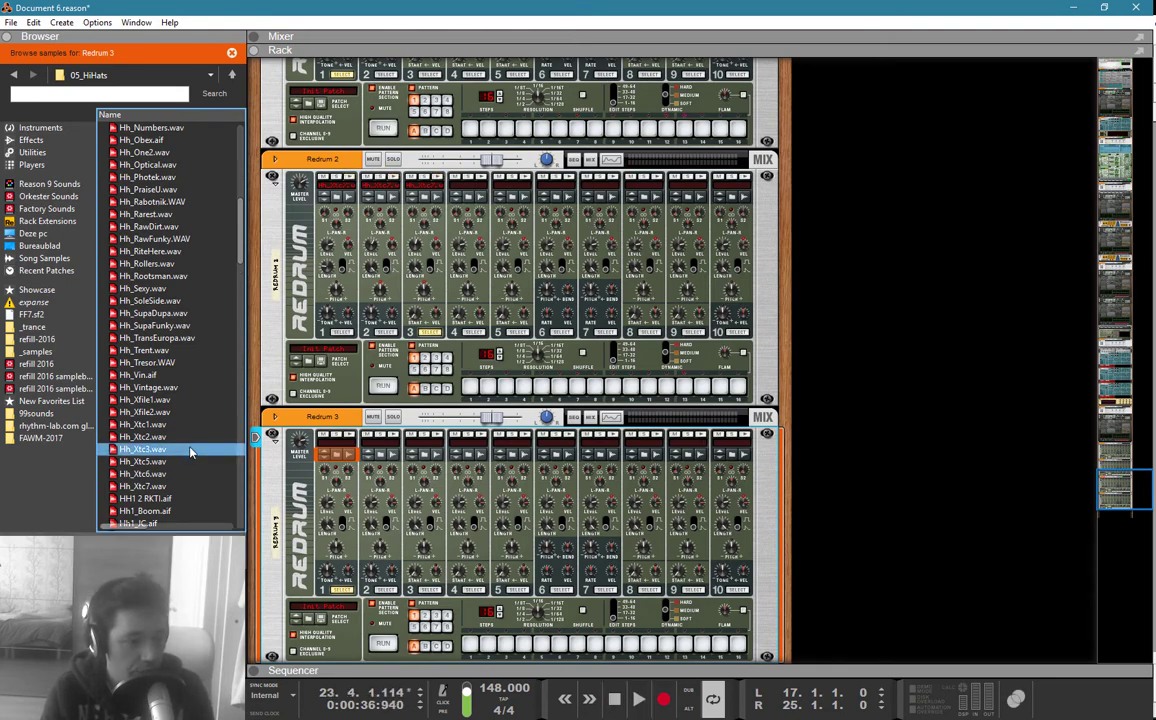
pyautogui.press('BackSpace')
pyautogui.doubleClick(148, 204)
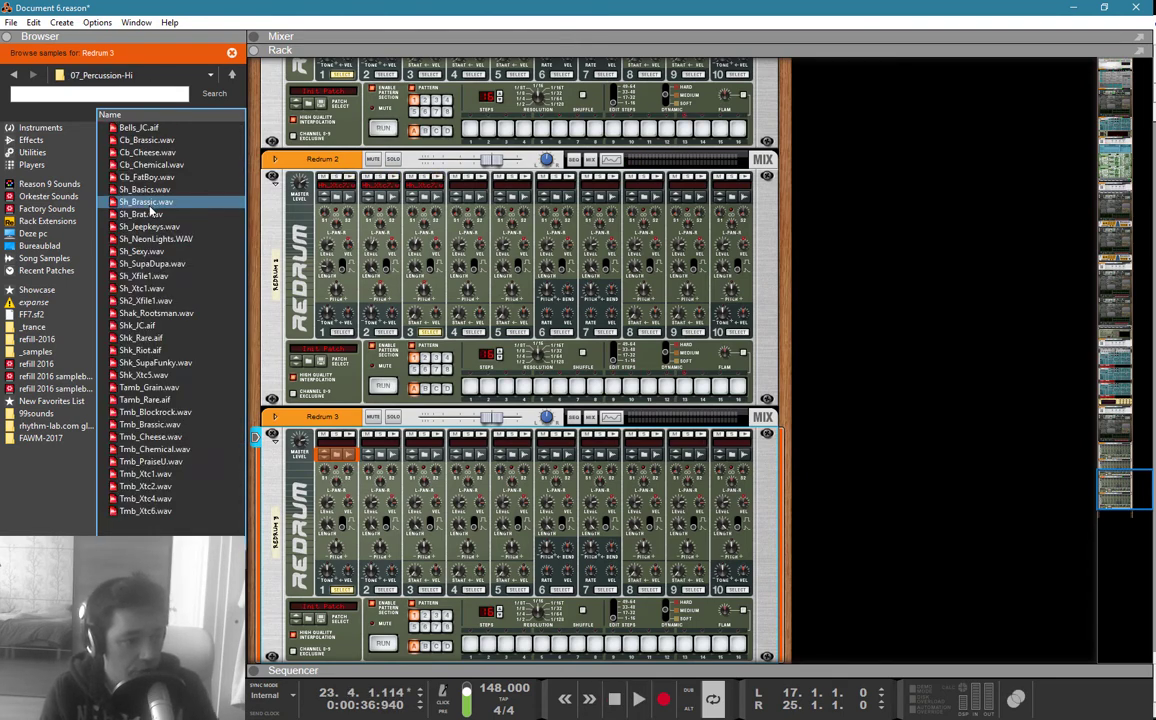
# Step: Audition the shaker and tambourine samples from Sh_Brassic.wav down to Tamb_Grain.wav, ending on Shk_Xtc5.wav
pyautogui.press('Down')
pyautogui.press('Down')
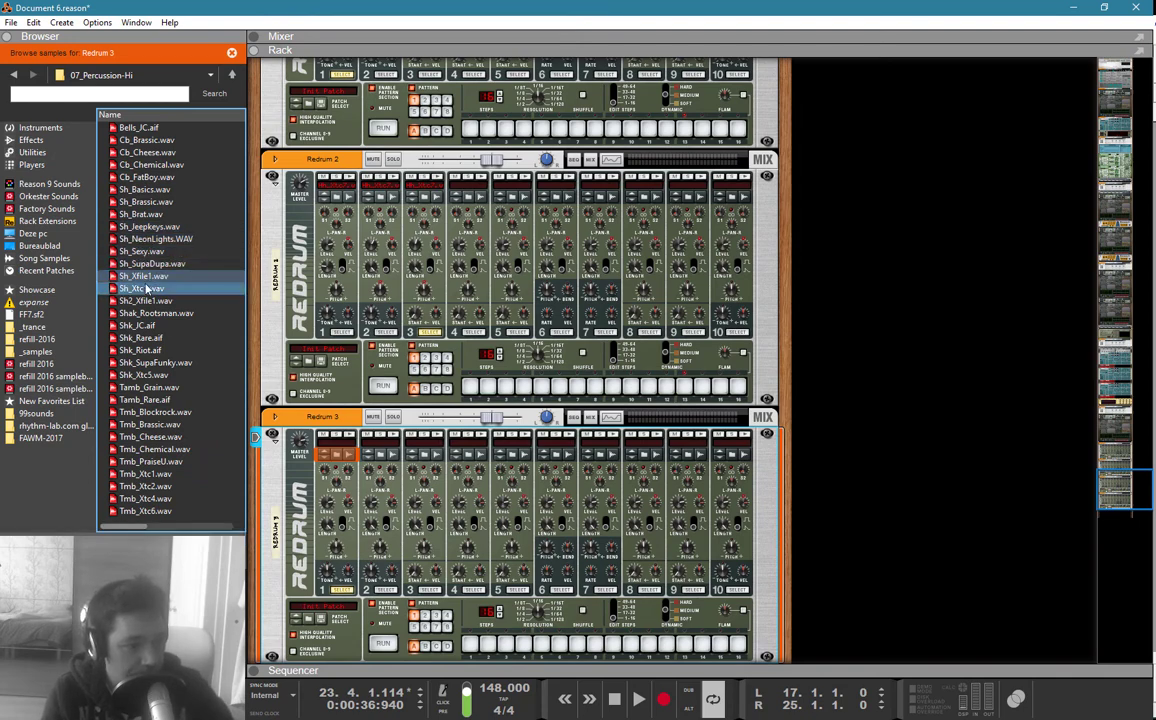
pyautogui.press('Down')
pyautogui.press('Down')
pyautogui.press('Down')
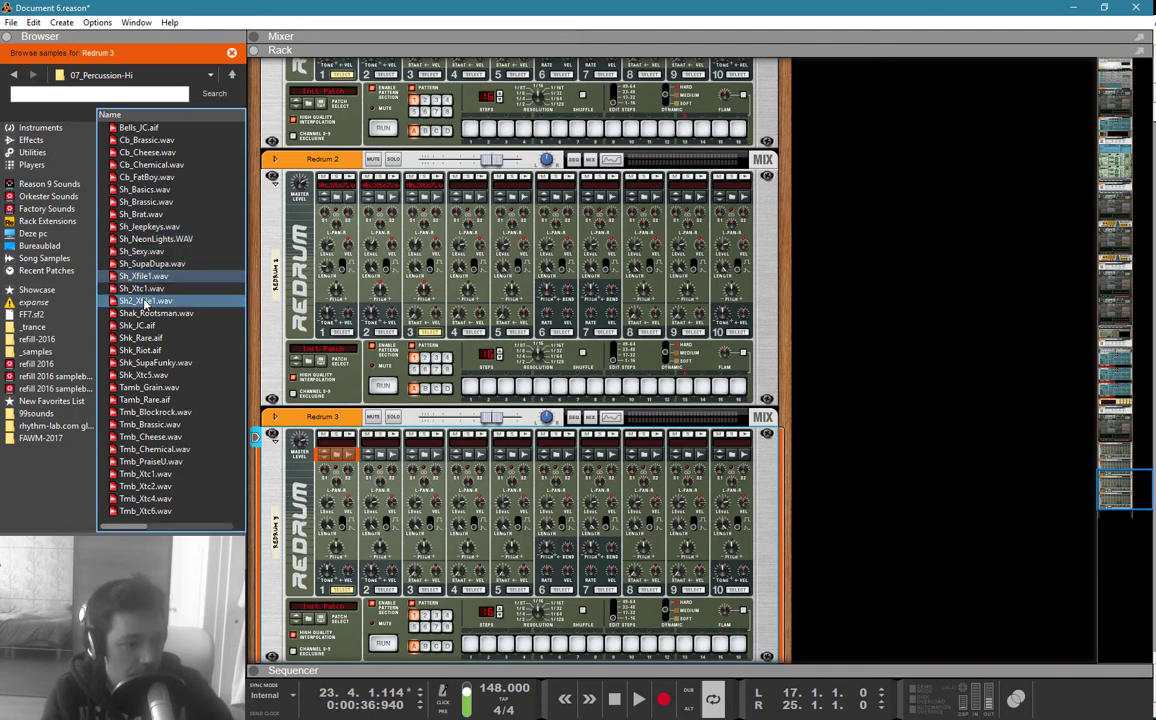
pyautogui.click(139, 327)
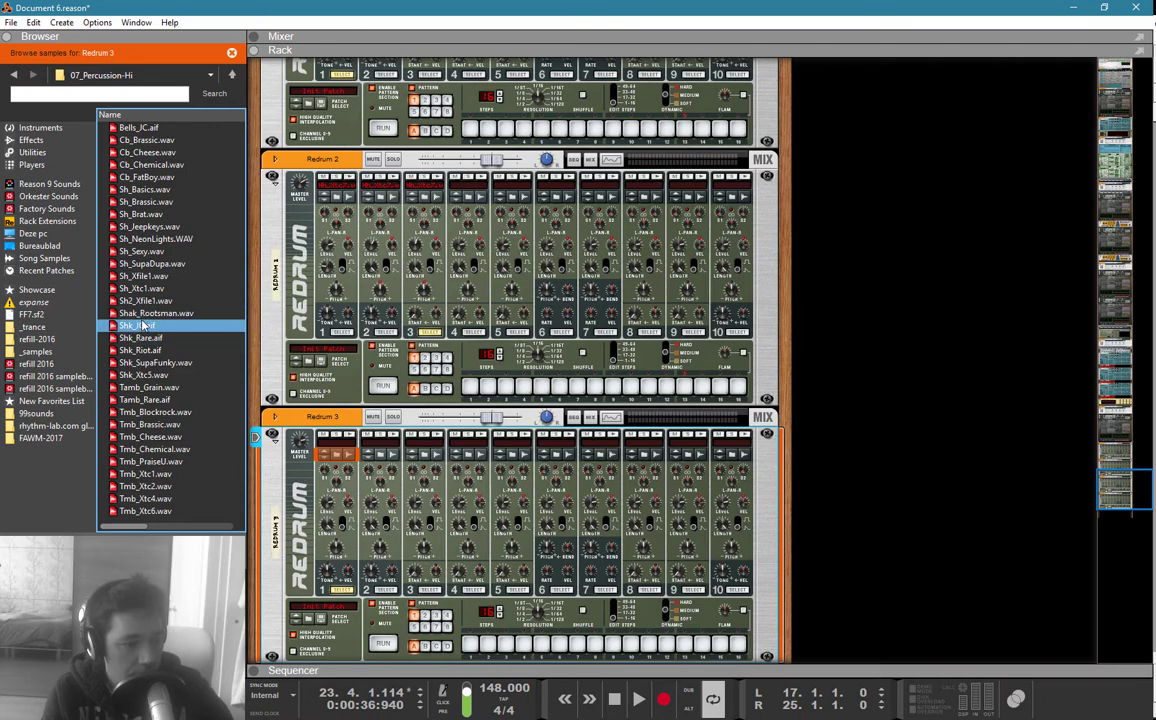
pyautogui.click(143, 315)
pyautogui.press('Down')
pyautogui.press('Down')
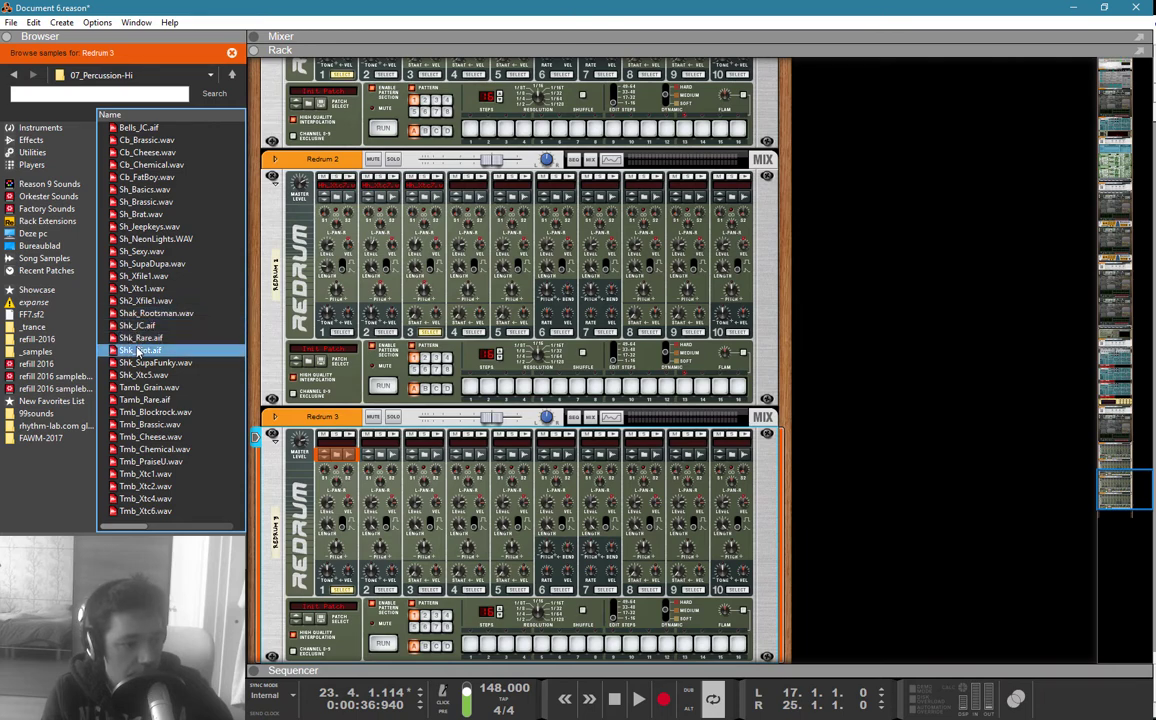
pyautogui.press('Up')
pyautogui.press('Down')
pyautogui.click(139, 363)
pyautogui.click(139, 375)
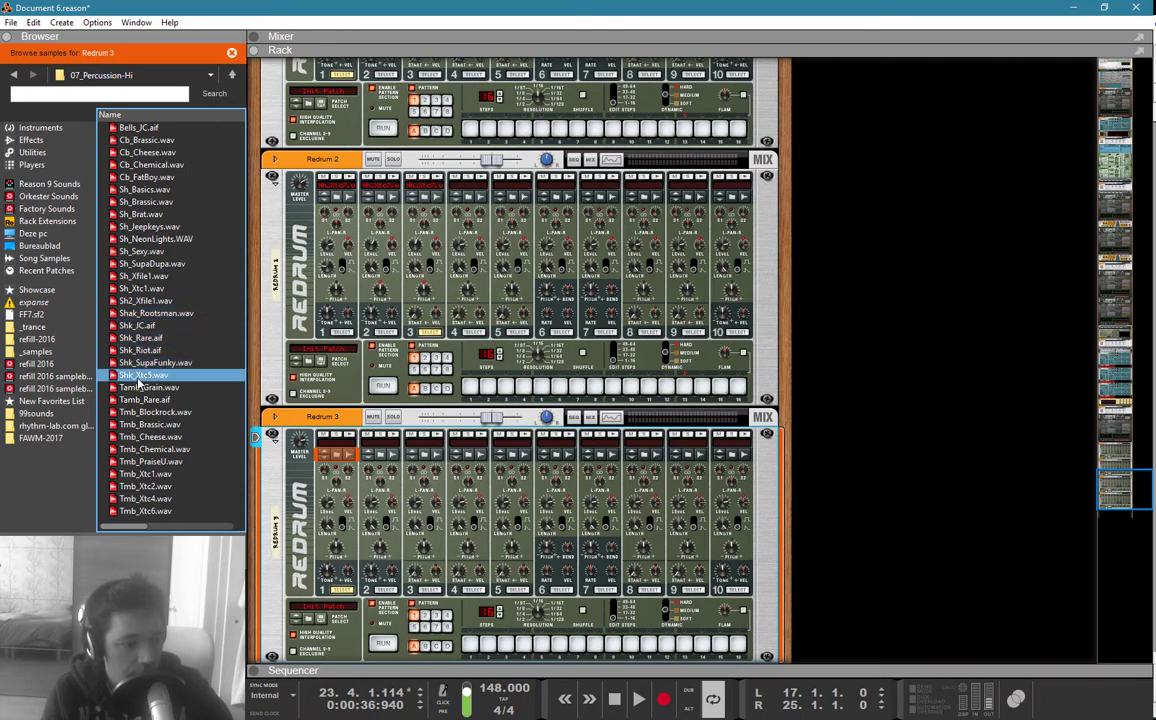
pyautogui.click(139, 387)
pyautogui.click(141, 375)
# Step: Load Shk_Xtc5.wav into drums 1, 2 and 3 of Redrum 3, with drum 1's velocity-to-level at 44 and drum 2's pitch at 2
pyautogui.moveTo(143, 375); pyautogui.dragTo(327, 507)
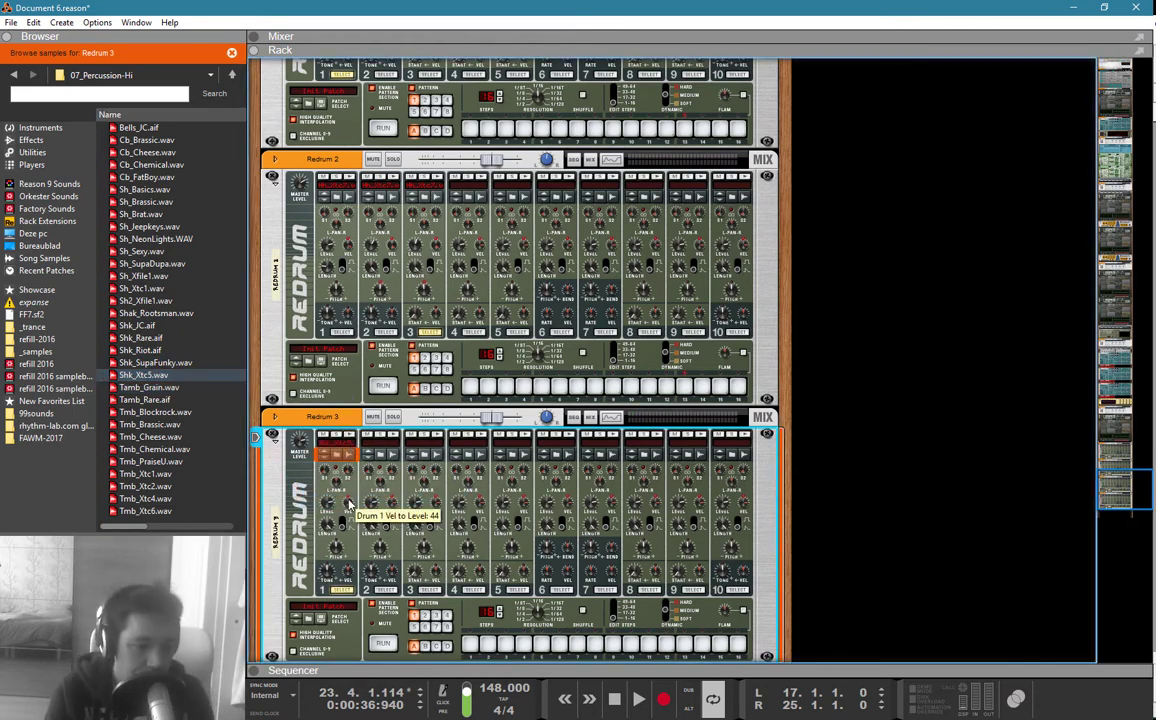
pyautogui.moveTo(158, 377); pyautogui.dragTo(379, 510)
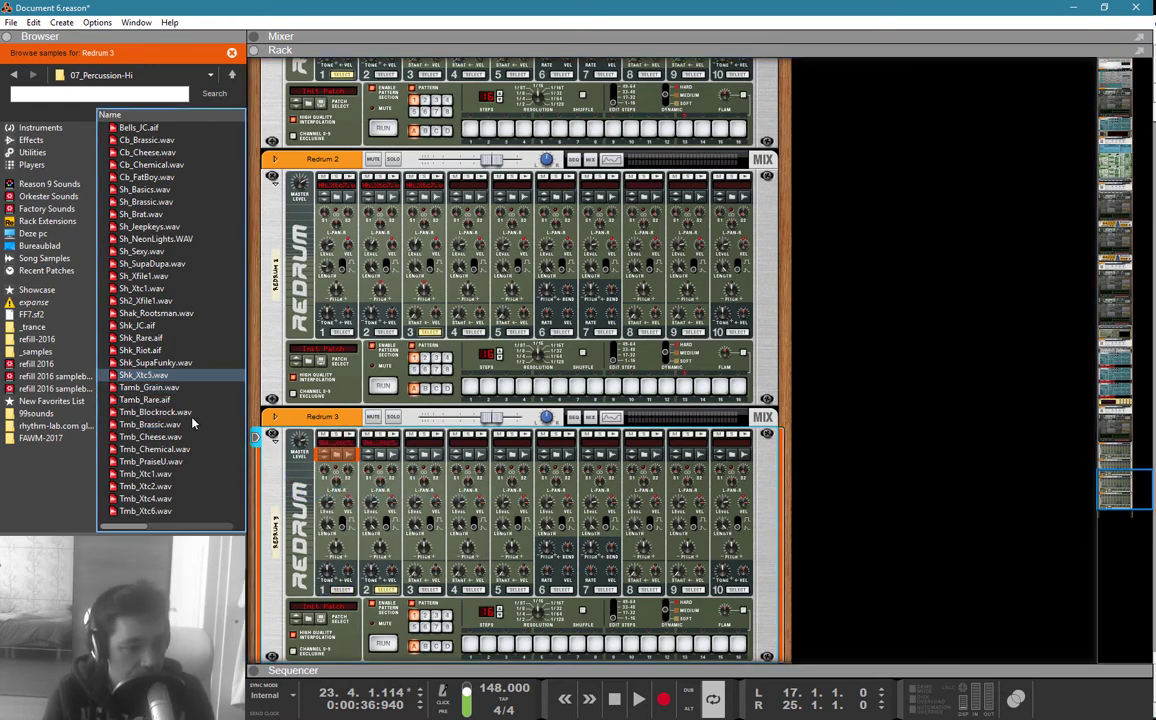
pyautogui.moveTo(155, 375); pyautogui.dragTo(368, 530)
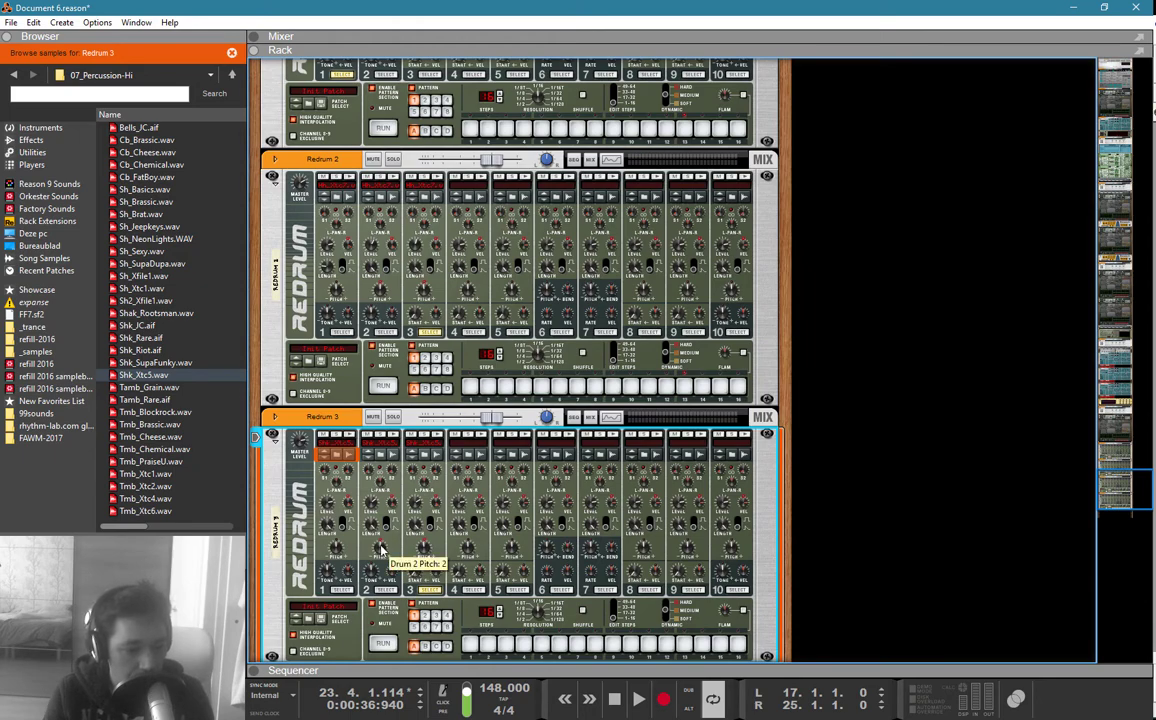
# Step: Create a one-bar clip at bar 17 on the Redrum 3 track, open it for editing and set the loop to 17–18
pyautogui.press('F7')
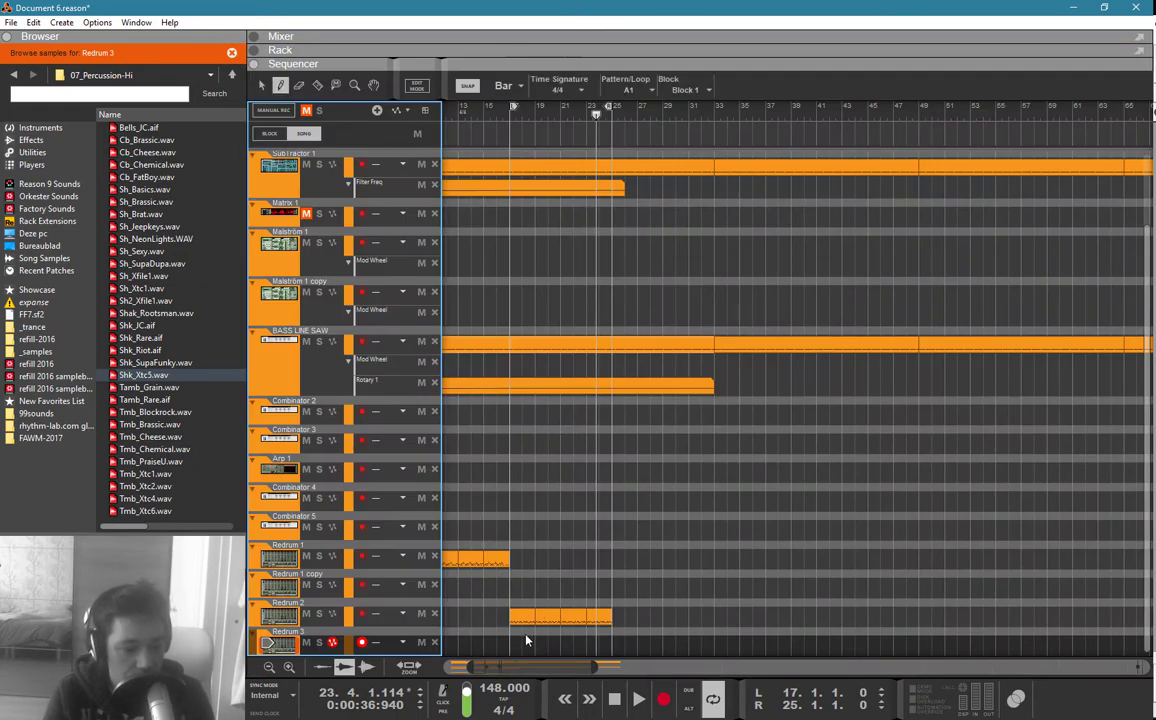
pyautogui.click(529, 621)
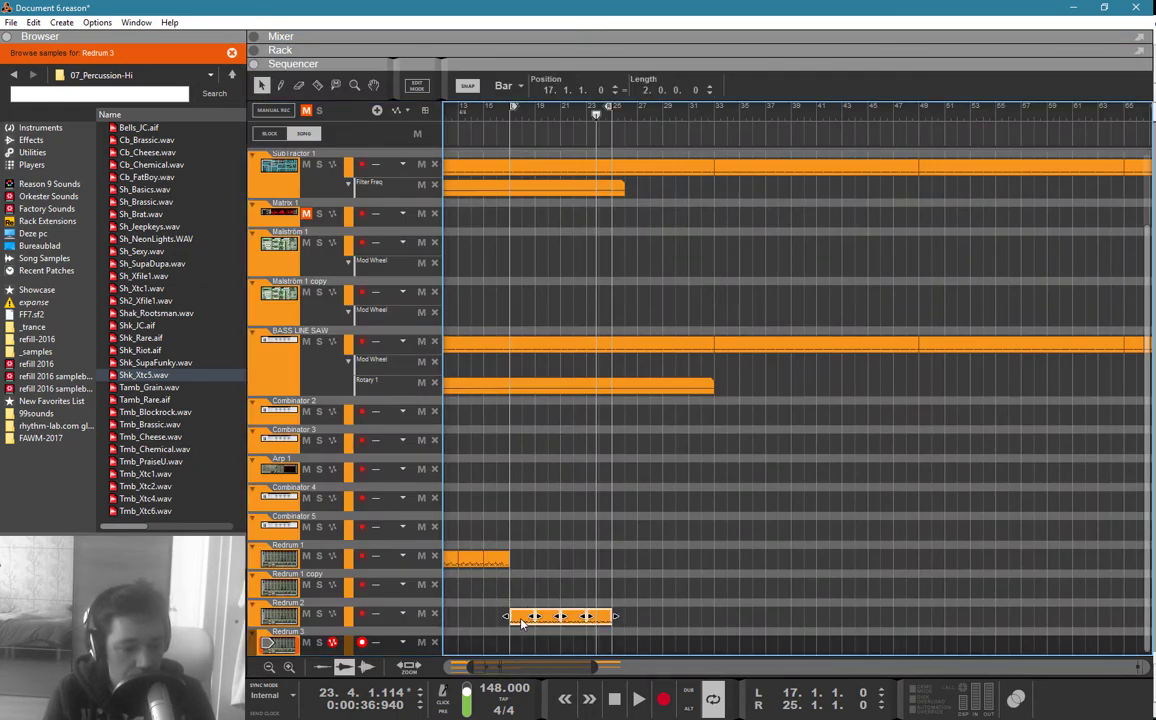
pyautogui.keyDown('alt'); pyautogui.click(519, 642); pyautogui.keyUp('alt')
pyautogui.doubleClick(520, 645)
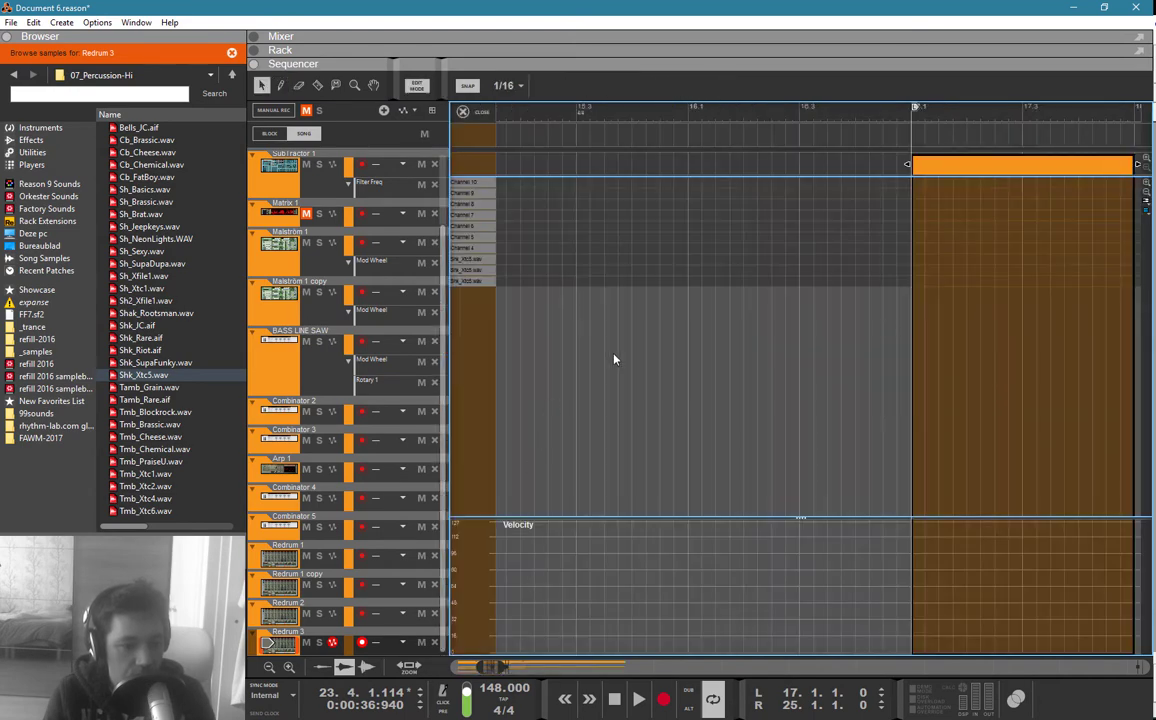
pyautogui.moveTo(1134, 118); pyautogui.dragTo(1088, 128)
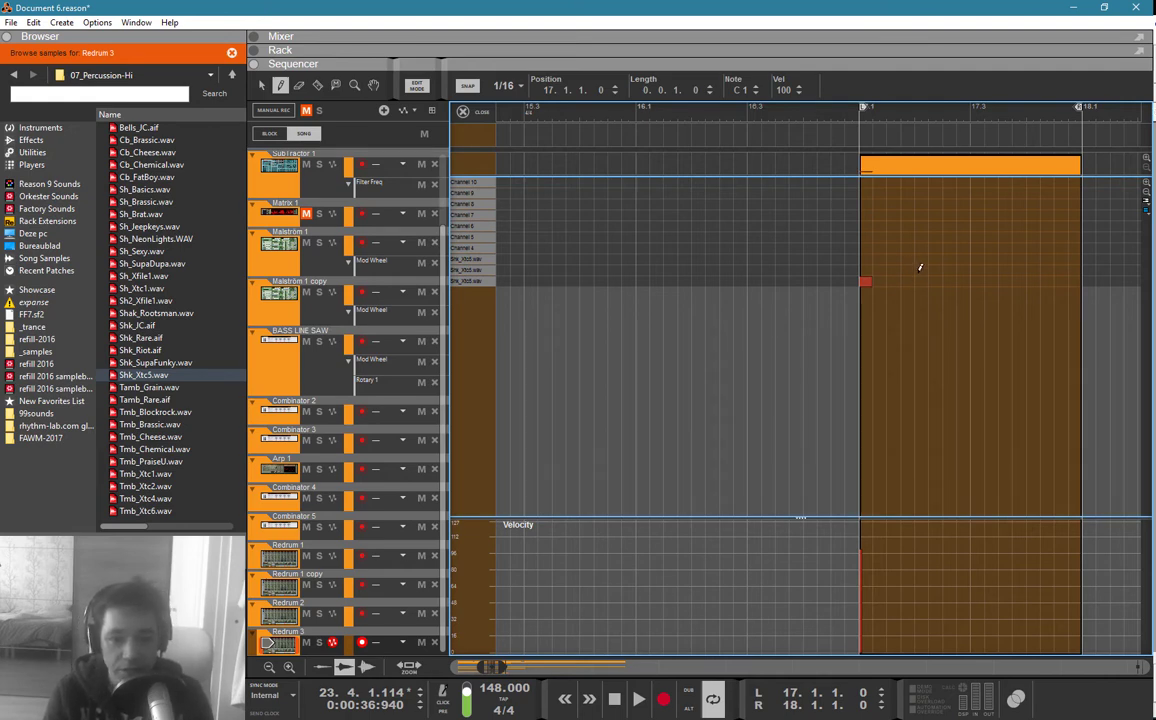
# Step: Place 1/16 notes for drum 1 at 17.2.1 and 17.4.1 in the Redrum 3 clip while the loop plays
pyautogui.press('q')
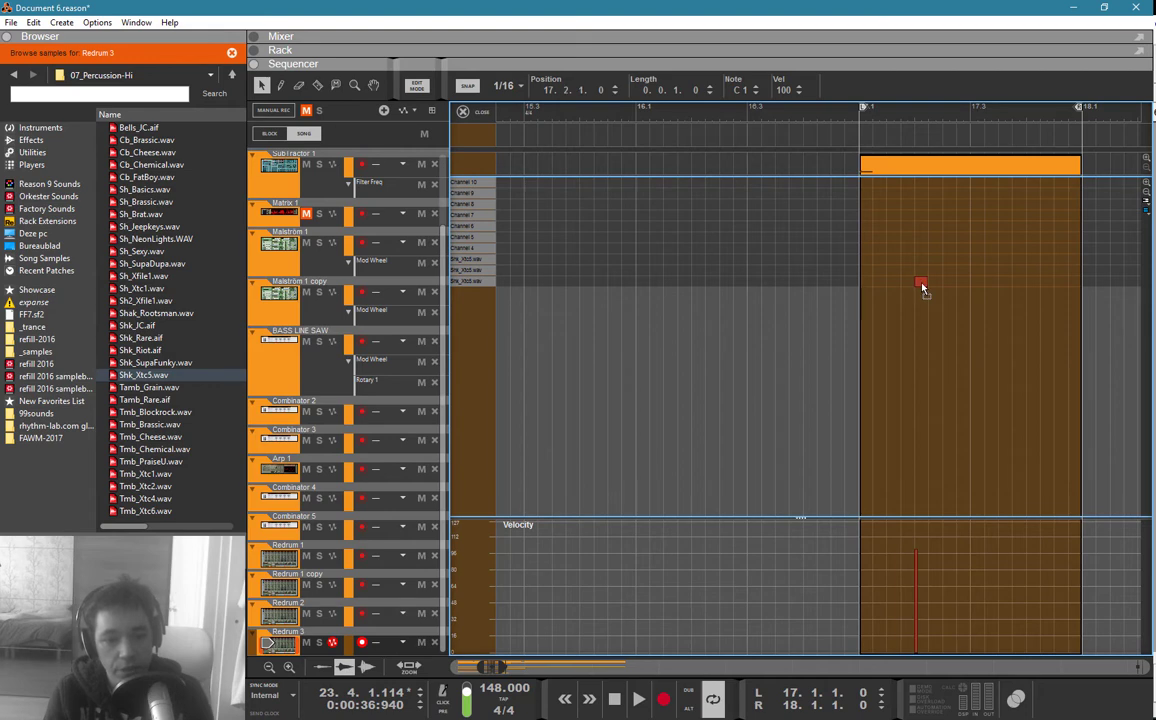
pyautogui.click(855, 118)
pyautogui.press('space')
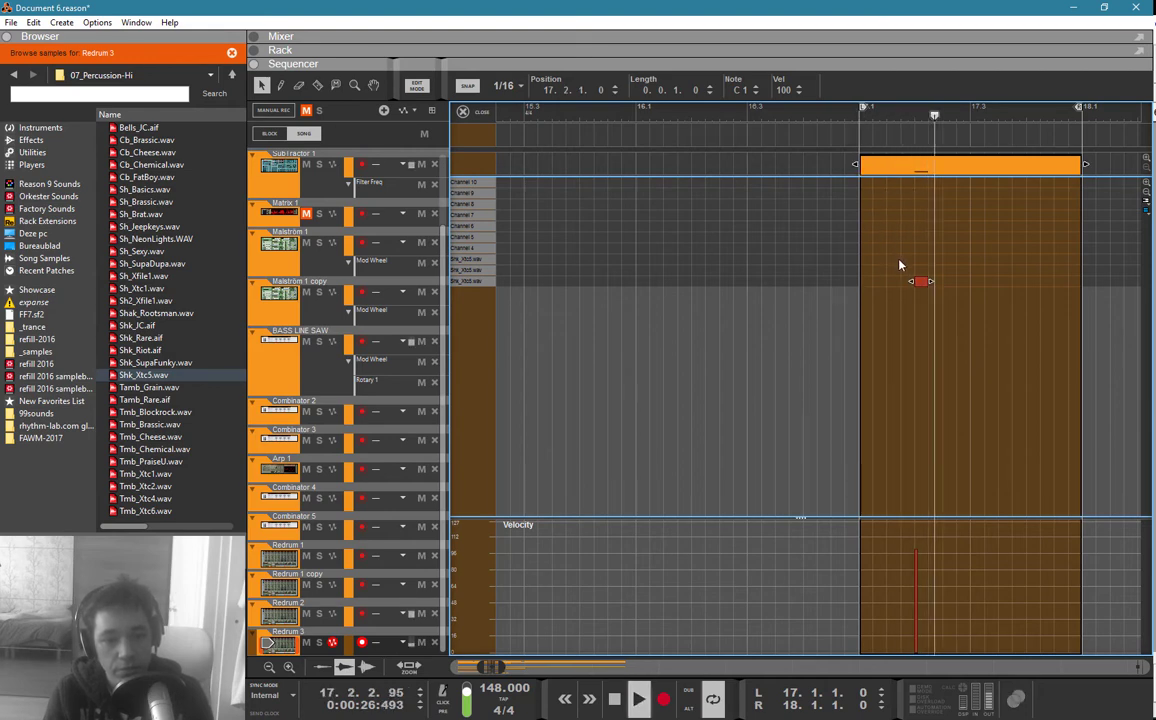
pyautogui.press('w')
pyautogui.click(1047, 281)
pyautogui.press('q')
pyautogui.moveTo(1047, 281); pyautogui.dragTo(1034, 282)
pyautogui.press('w')
pyautogui.press('q')
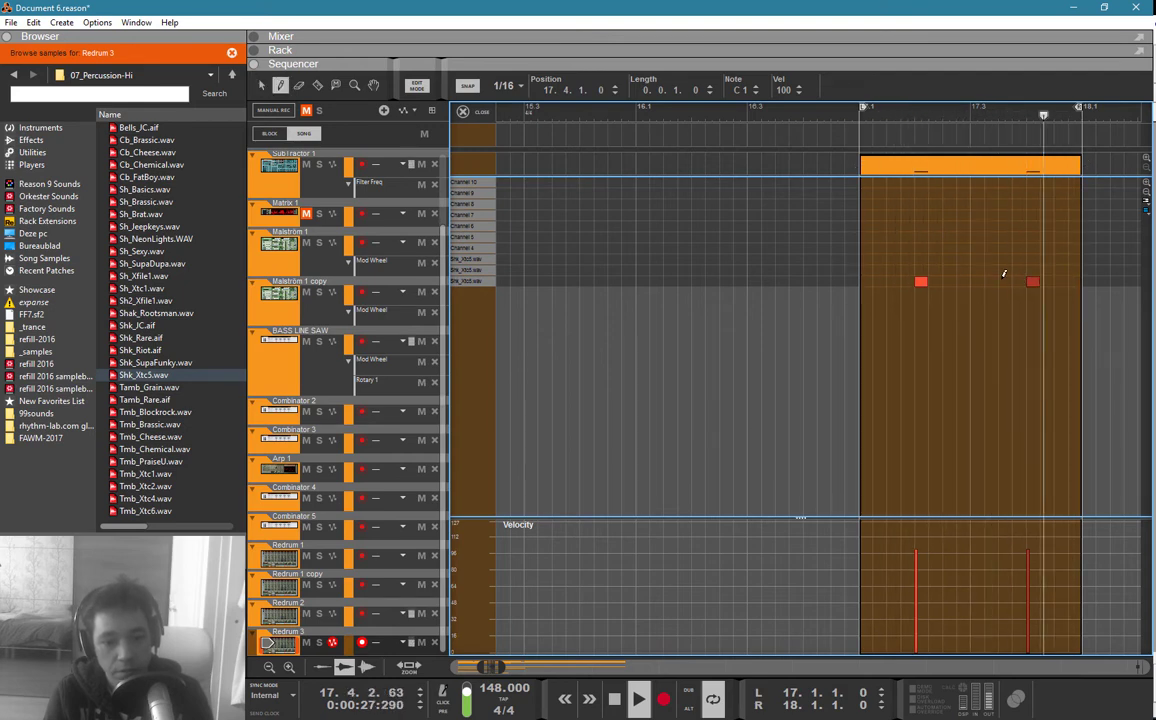
# Step: Add a drum 2 note at 17.2.3 with a low velocity and a drum 3 note at 17.1.3 with velocity 61
pyautogui.press('w')
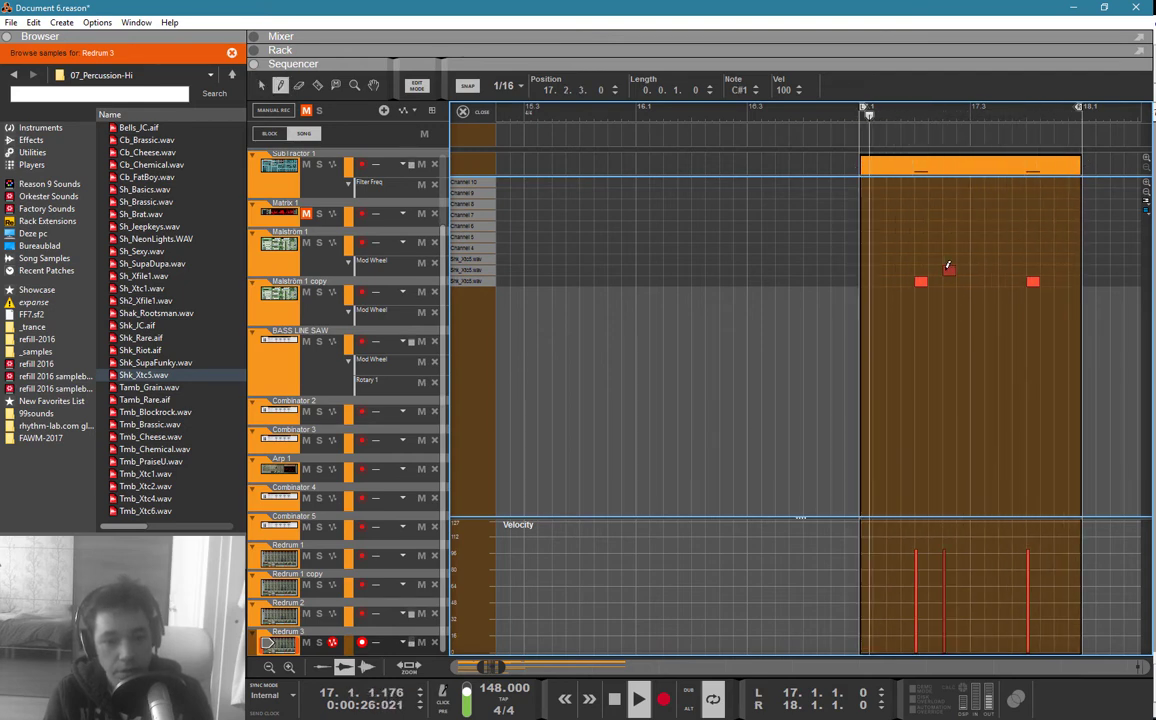
pyautogui.click(948, 270)
pyautogui.click(893, 260)
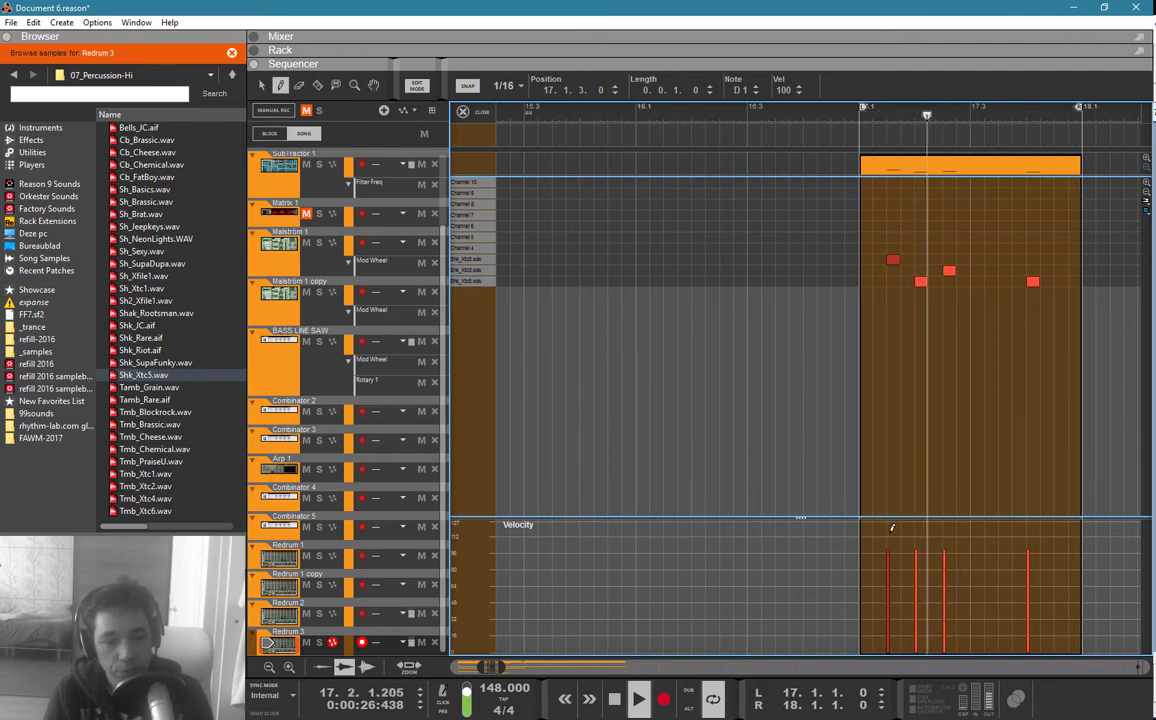
pyautogui.click(887, 592)
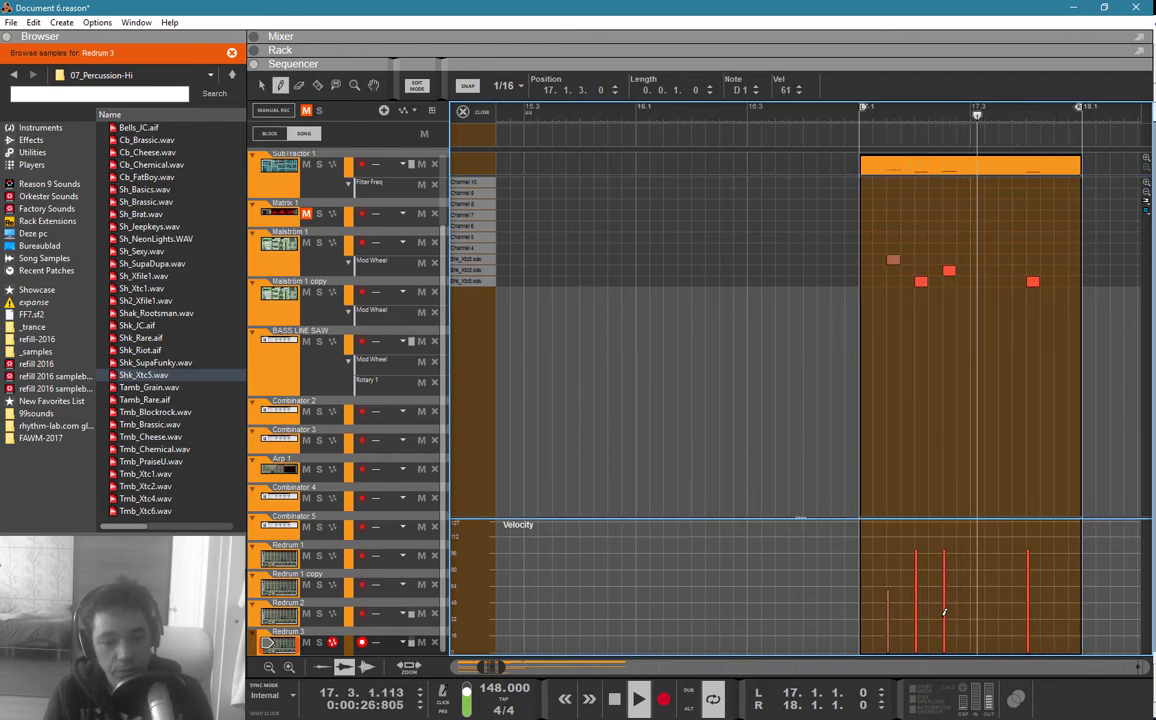
pyautogui.click(944, 625)
# Step: Copy the softer drum 3 and drum 2 notes into the bar's second half, at 17.3.3 and 17.4.3
pyautogui.press('q')
pyautogui.moveTo(979, 222)
pyautogui.mouseDown()
pyautogui.moveTo(891, 275)
pyautogui.moveTo(1006, 266)
pyautogui.mouseUp()
pyautogui.click(994, 260)
pyautogui.press('w')
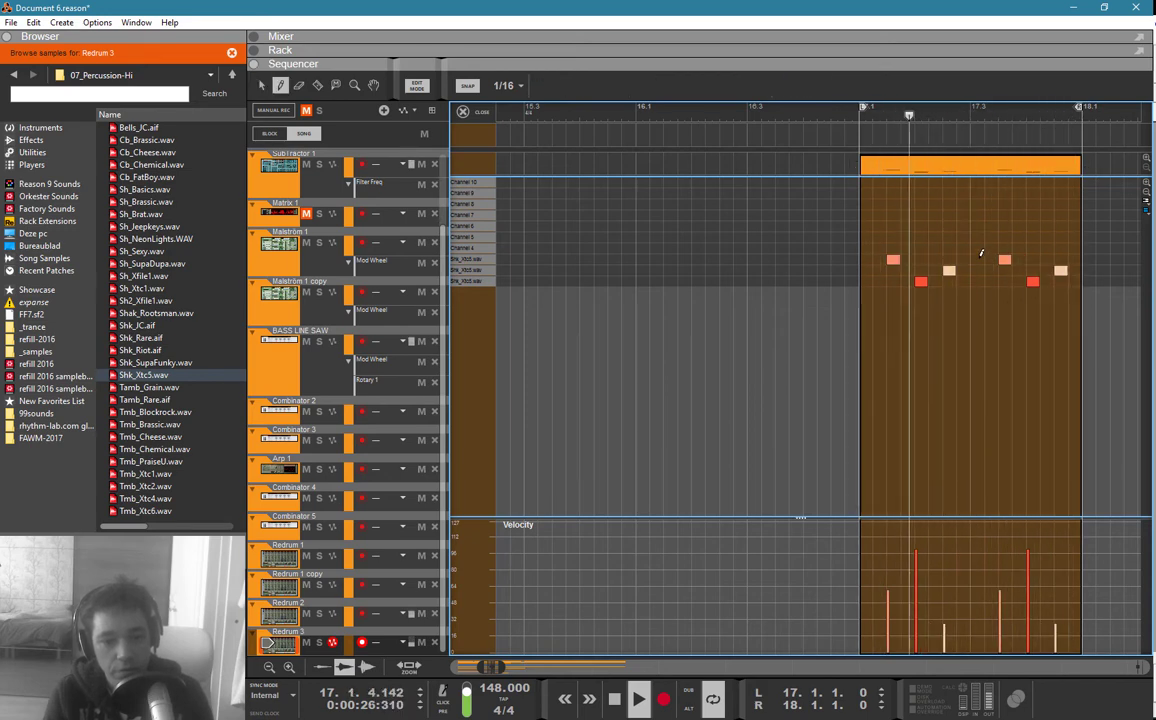
# Step: Add a drum 3 note at 17.3.1 with velocity 36 and a soft drum 2 note at 17.1.1, and close the clip
pyautogui.click(977, 260)
pyautogui.moveTo(980, 557); pyautogui.dragTo(975, 615)
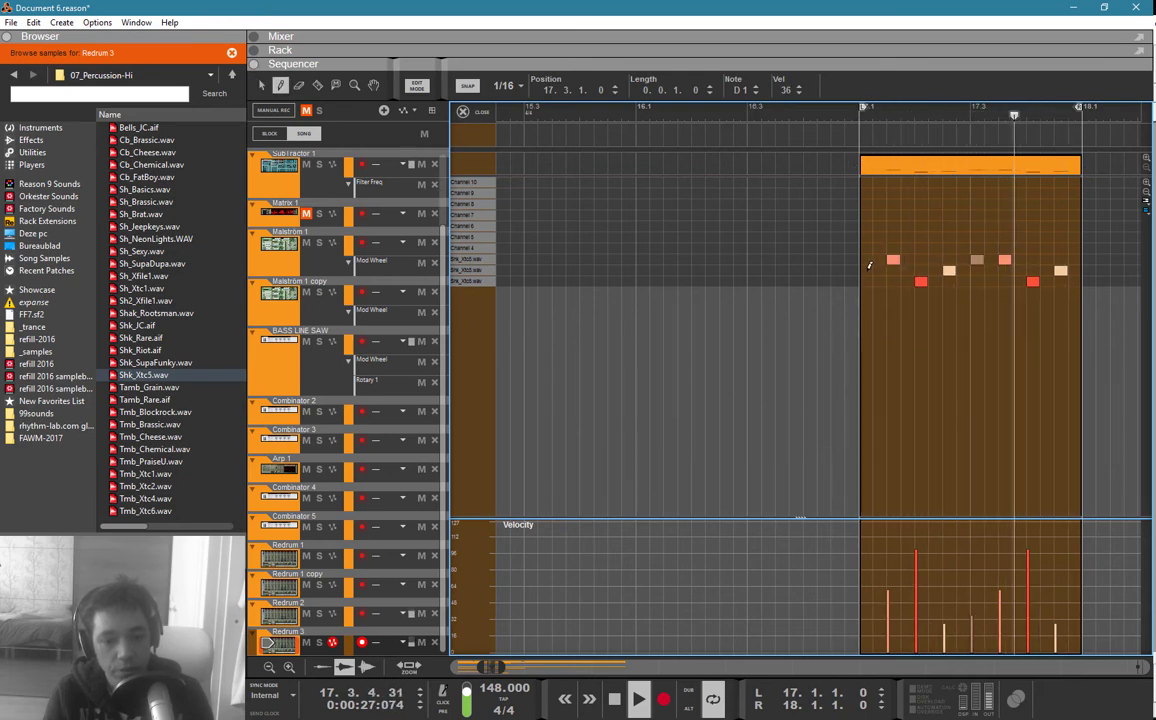
pyautogui.click(866, 270)
pyautogui.moveTo(862, 553); pyautogui.dragTo(862, 620)
pyautogui.press('q')
pyautogui.hotkey('ctrl', 'e')
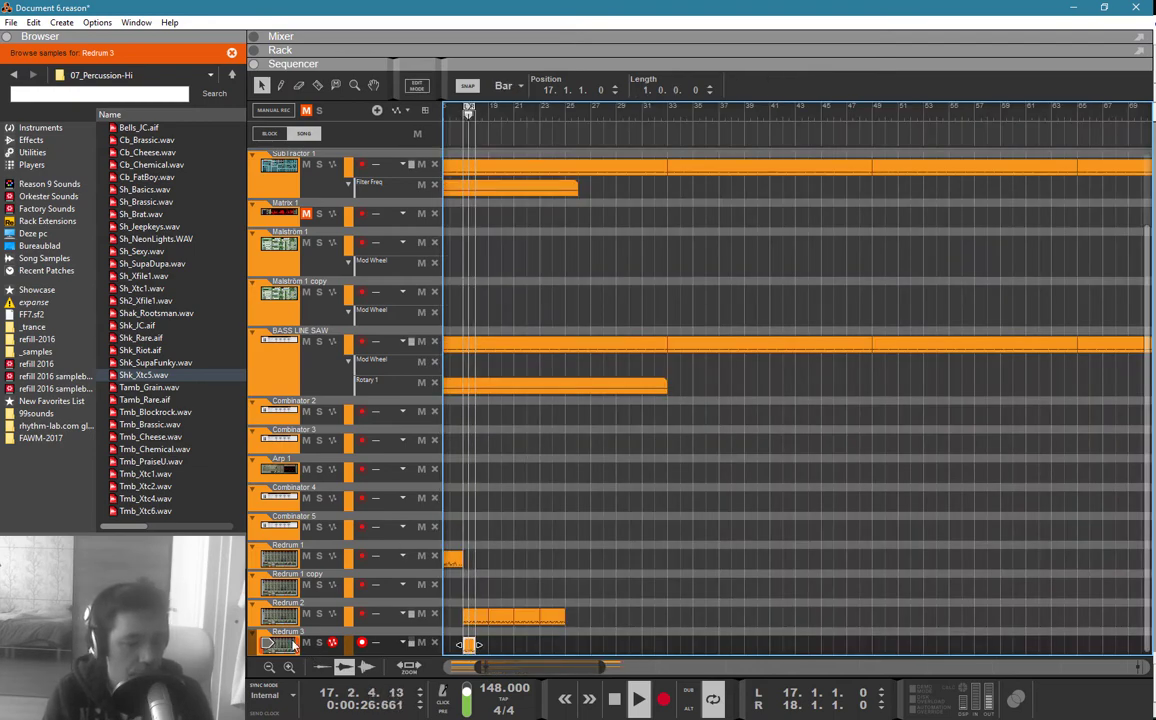
# Step: Set the master level of Redrum 3 to 75 in the rack and stop playback
pyautogui.press('F6')
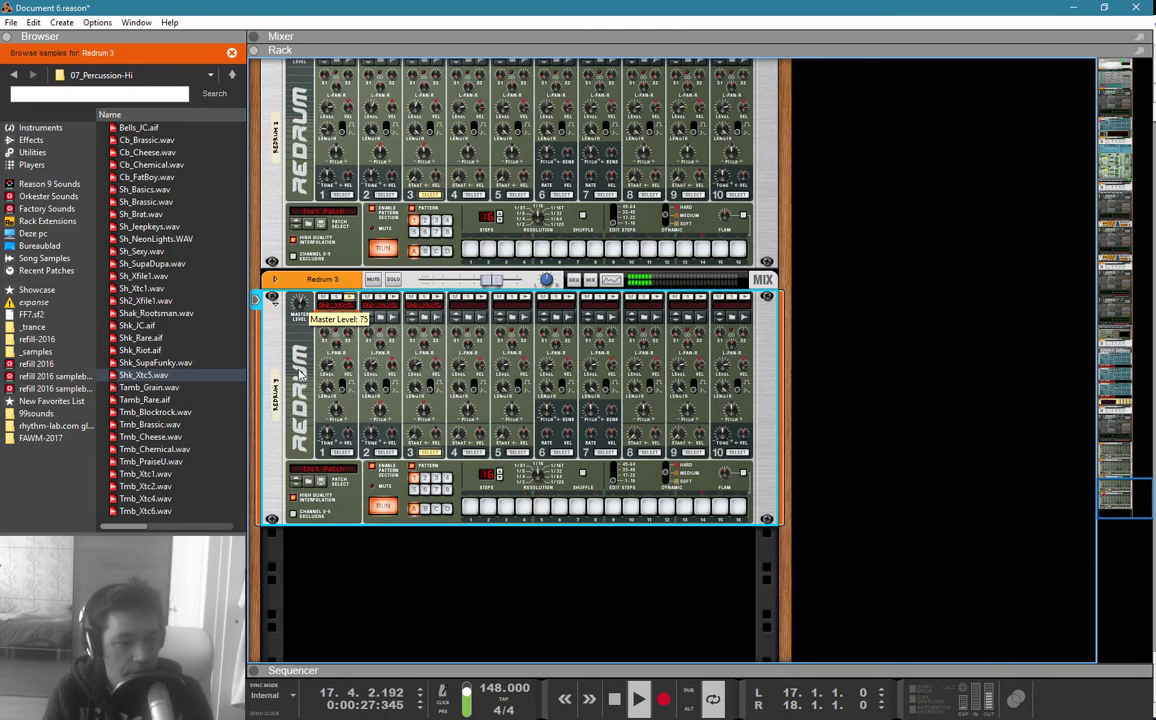
pyautogui.press('space')
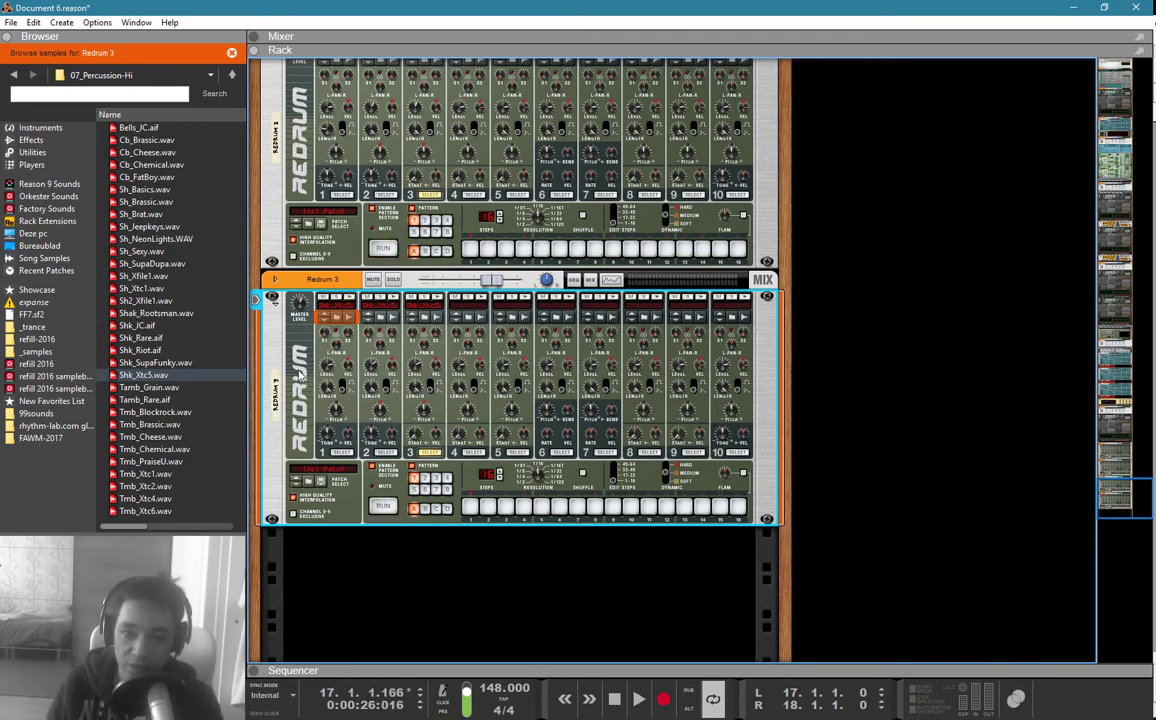
# Step: Duplicate the one-bar Redrum 3 clip to fill bars 17 to 25, extend the loop end to bar 25 and start playback
pyautogui.press('F7')
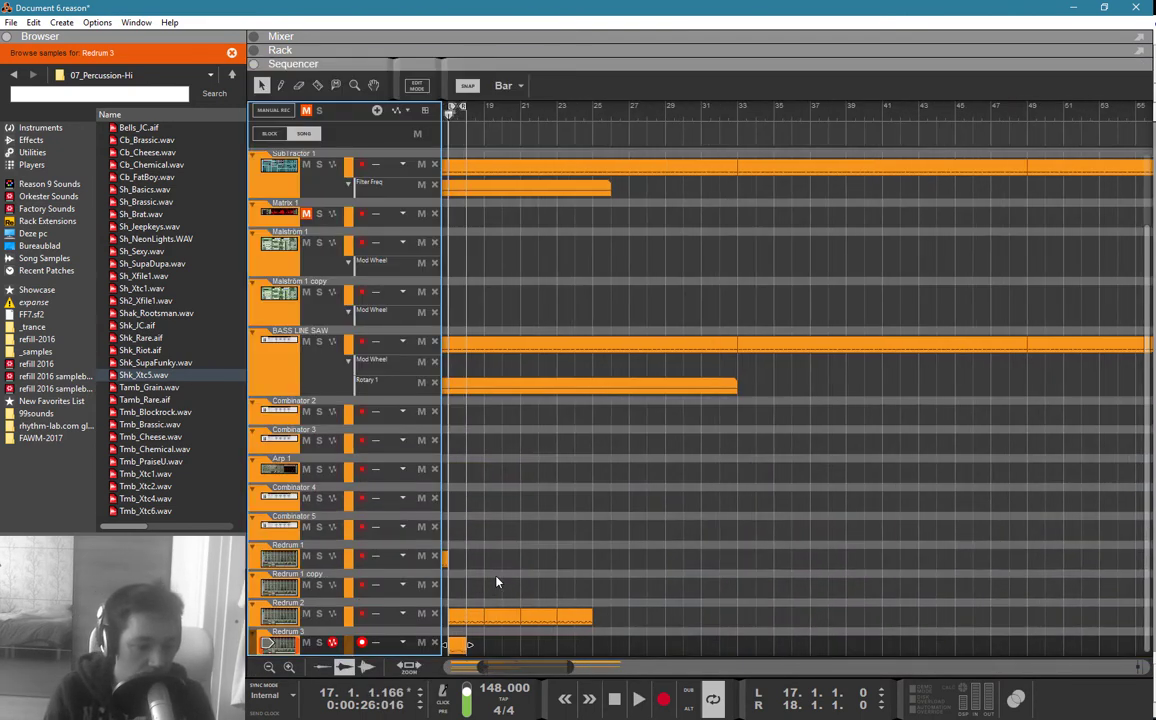
pyautogui.scroll(3, 520, 600)
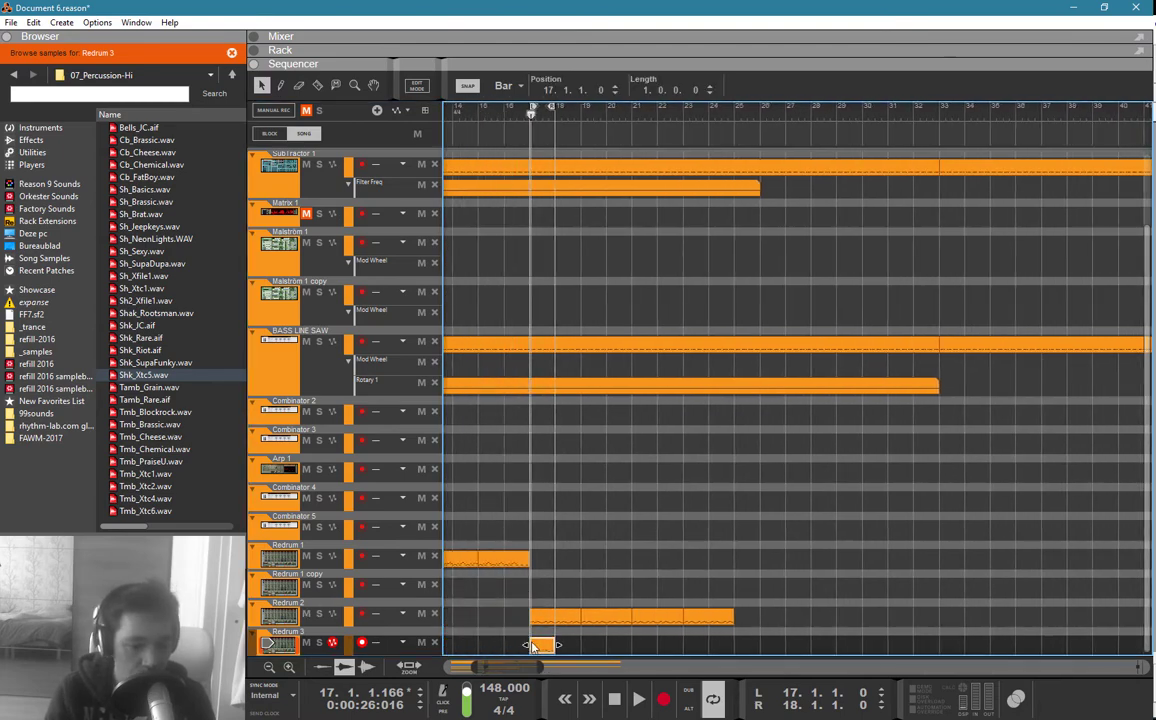
pyautogui.hotkey('ctrl', 'd')
pyautogui.hotkey('ctrl', 'd')
pyautogui.hotkey('ctrl', 'd')
pyautogui.hotkey('ctrl', 'd')
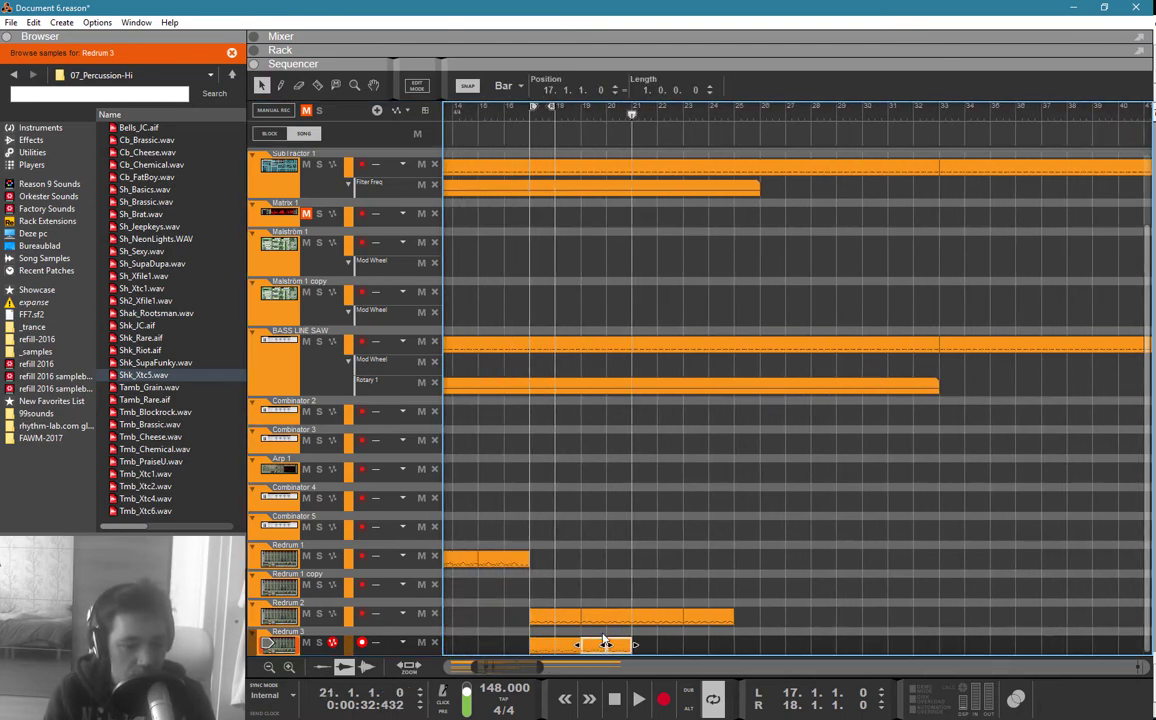
pyautogui.hotkey('ctrl', 'z')
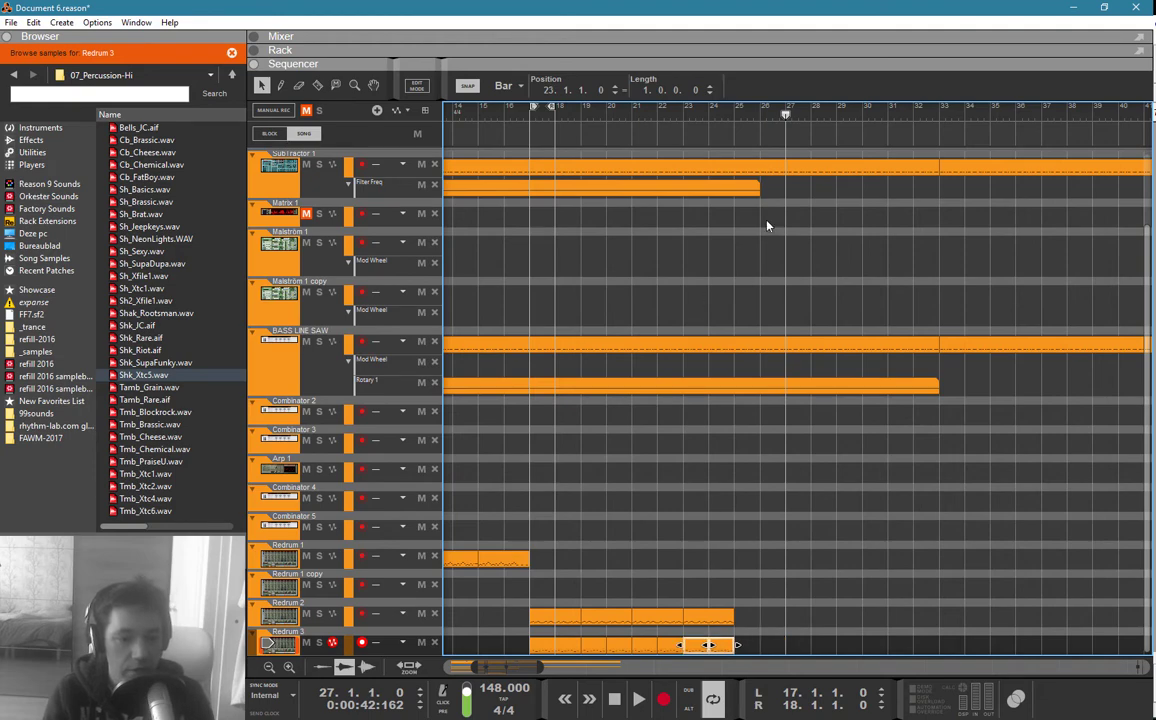
pyautogui.keyDown('alt'); pyautogui.click(735, 113); pyautogui.keyUp('alt')
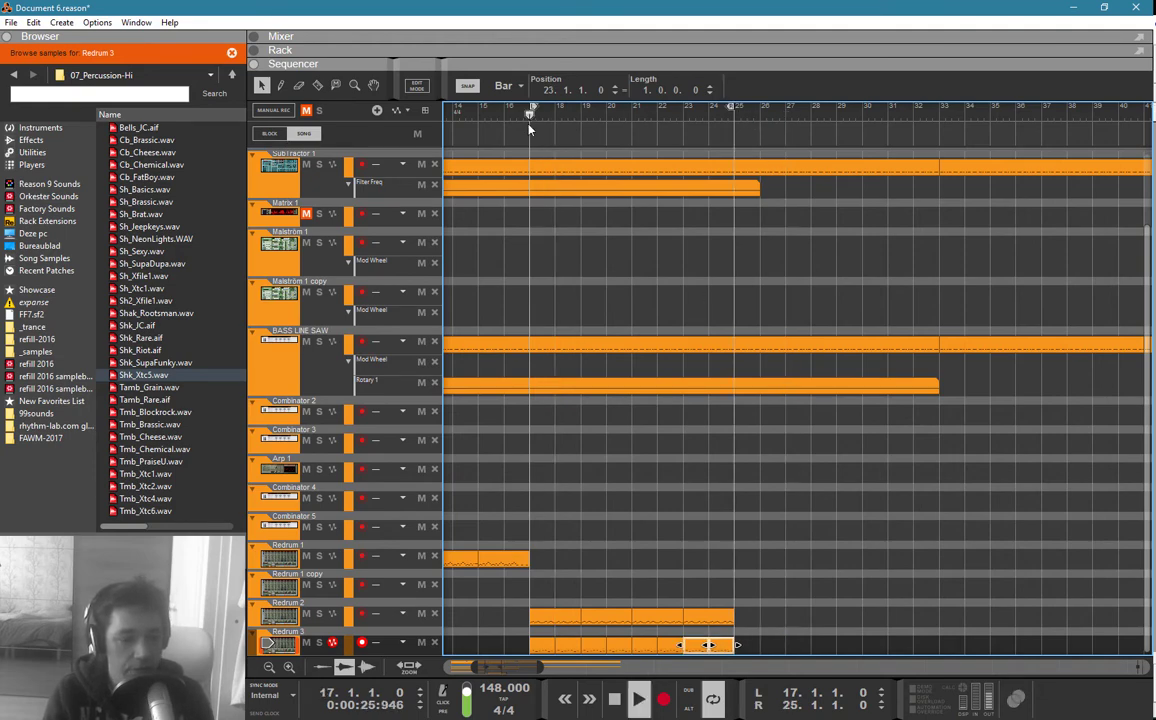
pyautogui.press('space')
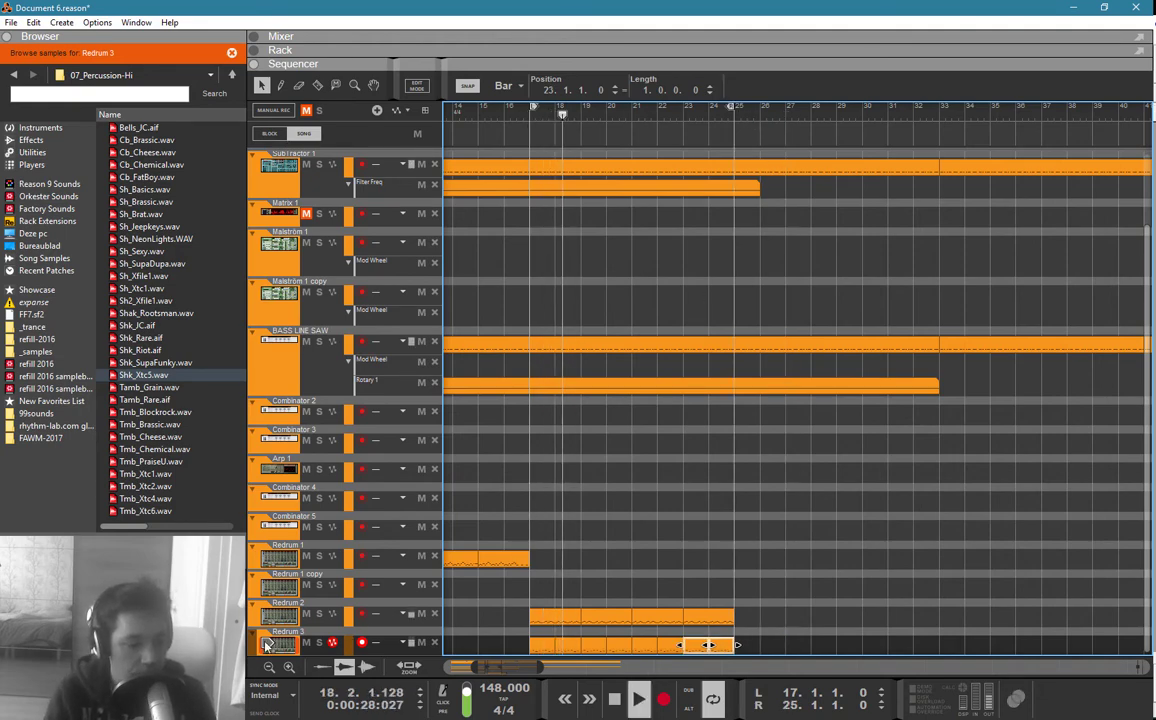
# Step: Set the master level of Redrum 3 to 63 in the rack and show the mixer
pyautogui.click(273, 645)
pyautogui.press('F6')
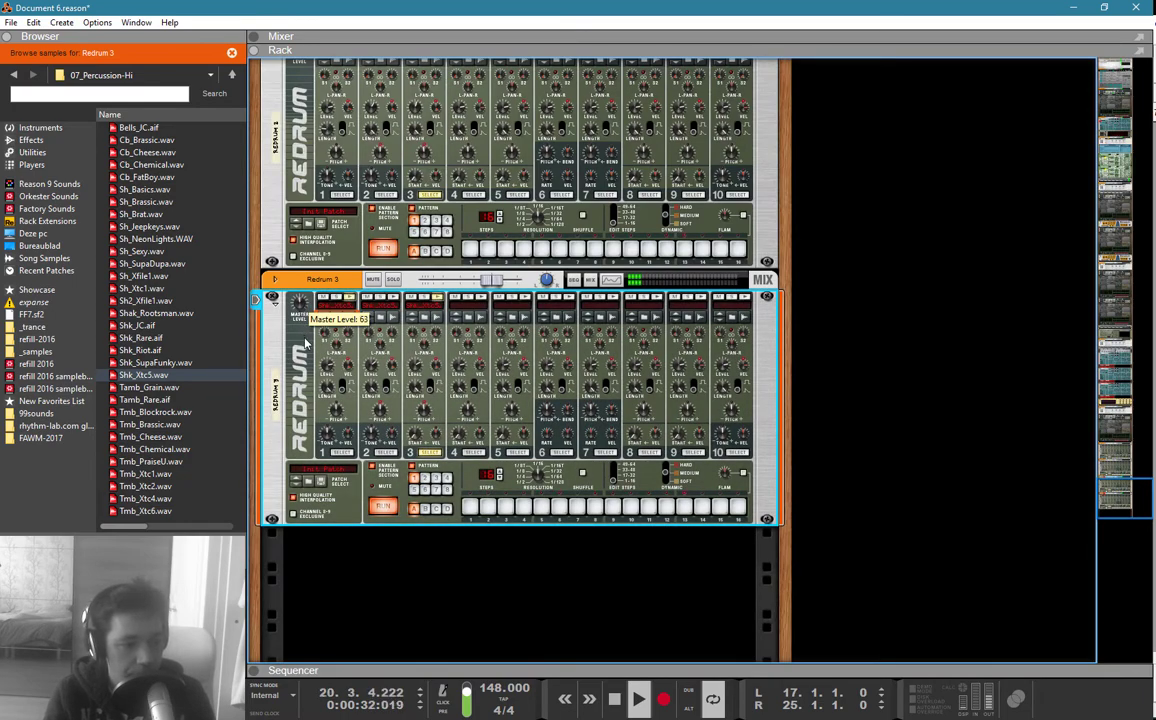
pyautogui.press('F5')
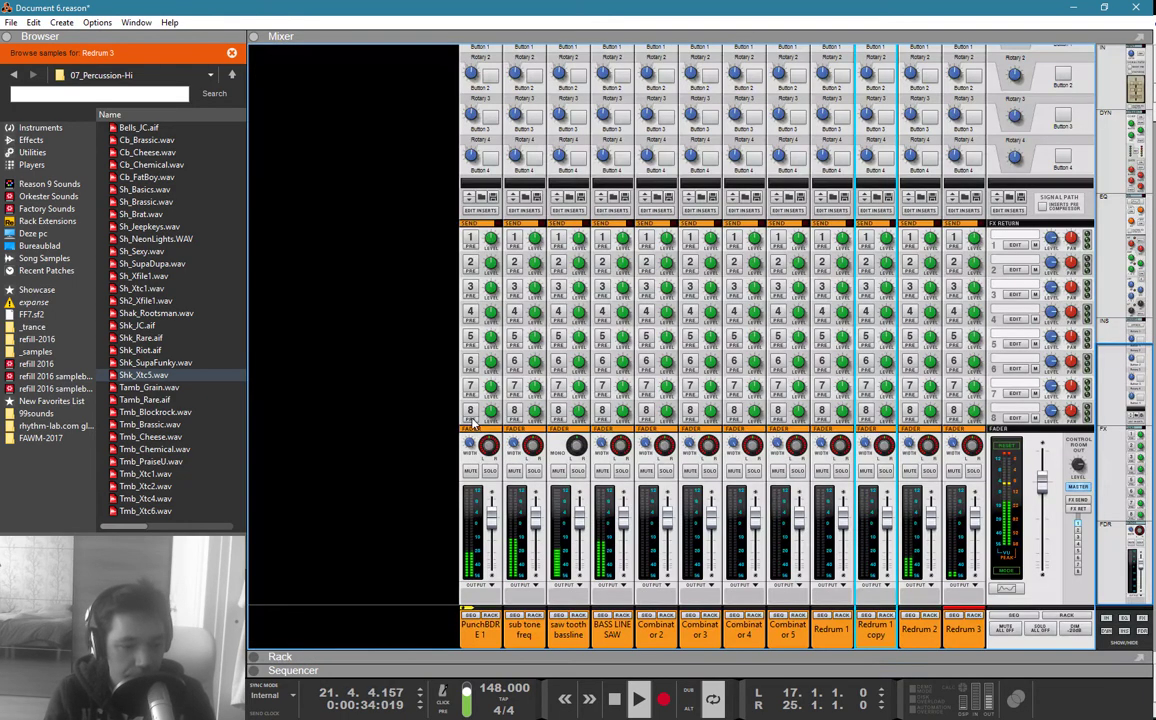
# Step: Join the Redrum 1 clips from bars 1 to 17 into one clip and extend it to bar 33
pyautogui.press('F7')
pyautogui.moveTo(584, 548); pyautogui.dragTo(496, 563)
pyautogui.click(616, 551)
pyautogui.scroll(-3, 590, 550)
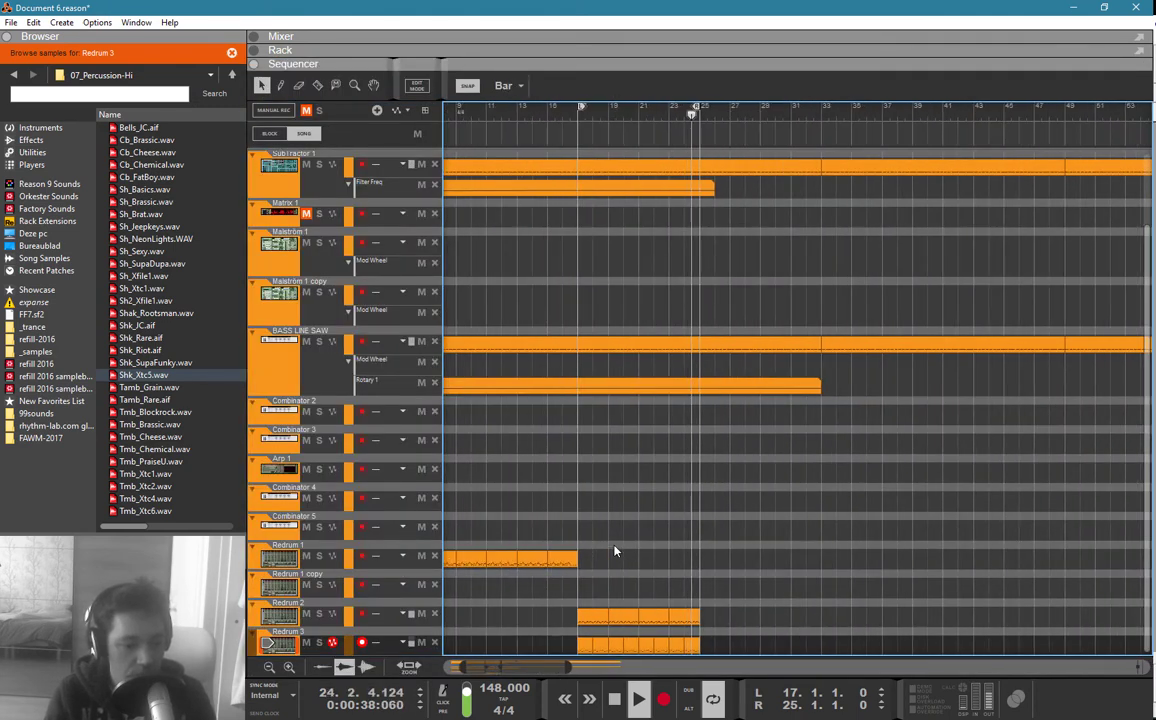
pyautogui.moveTo(614, 550); pyautogui.dragTo(418, 567)
pyautogui.click(452, 558)
pyautogui.rightClick(452, 558)
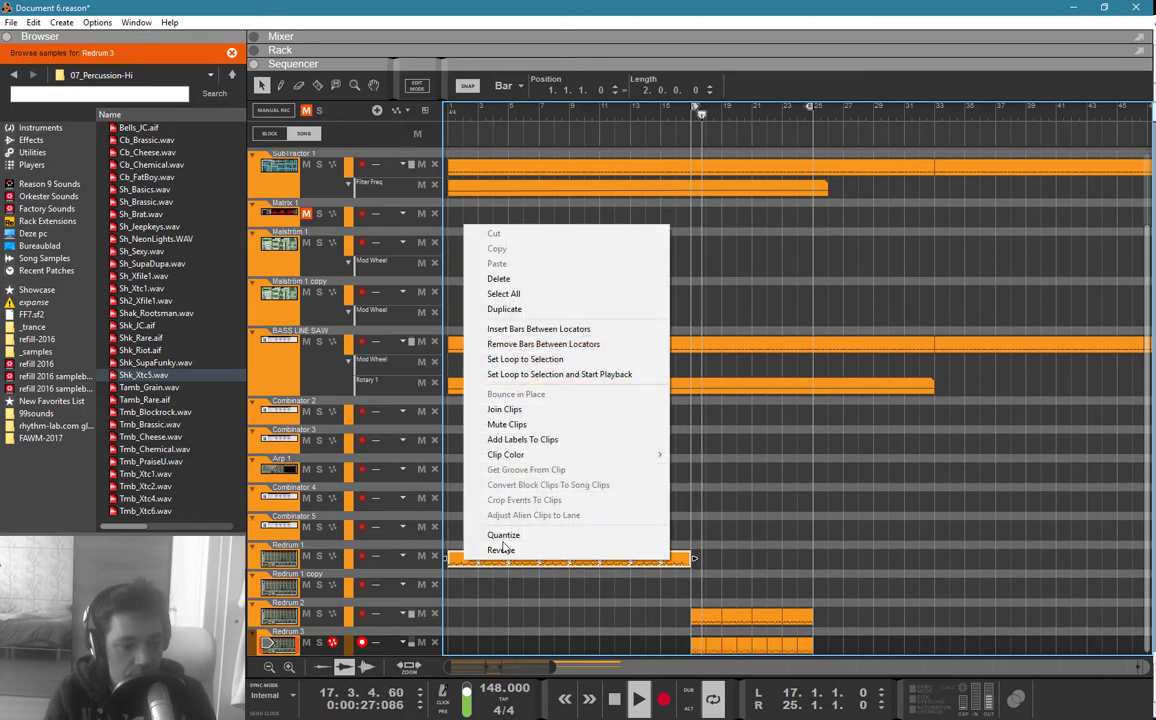
pyautogui.click(496, 436)
pyautogui.moveTo(459, 555); pyautogui.dragTo(710, 560)
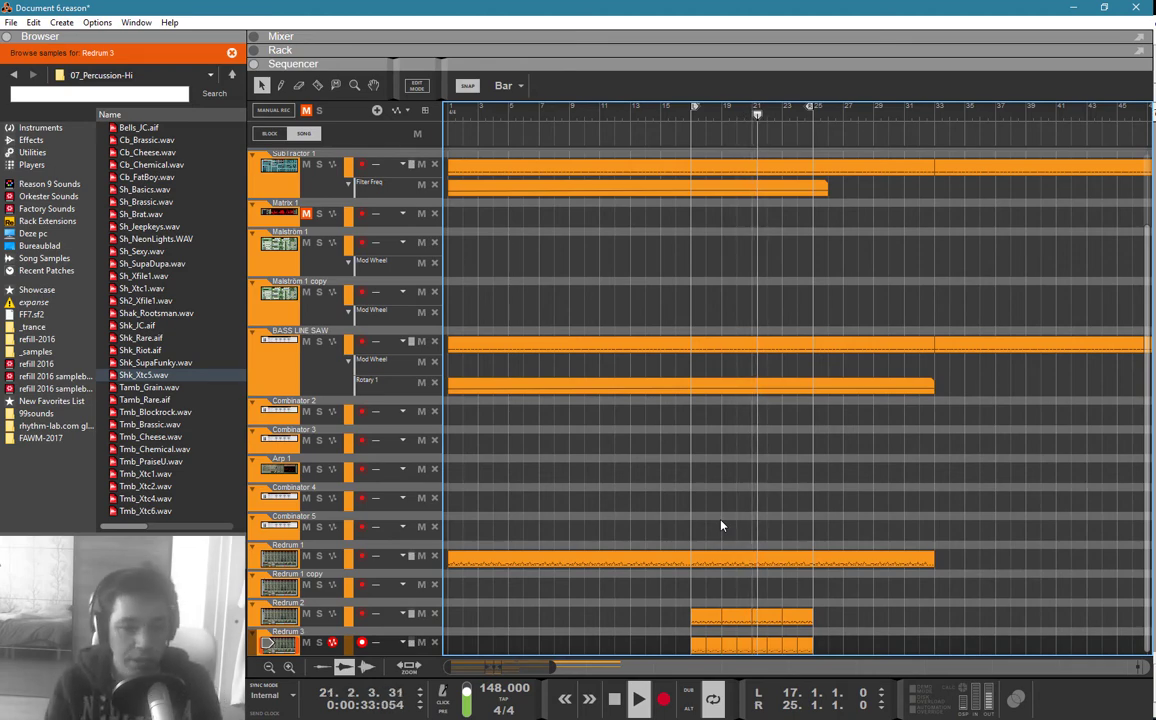
# Step: Duplicate the Redrum 2 and Redrum 3 clips to fill bars 25 to 33 and extend the loop end to bar 33
pyautogui.moveTo(841, 606); pyautogui.dragTo(819, 649)
pyautogui.scroll(3, 862, 588)
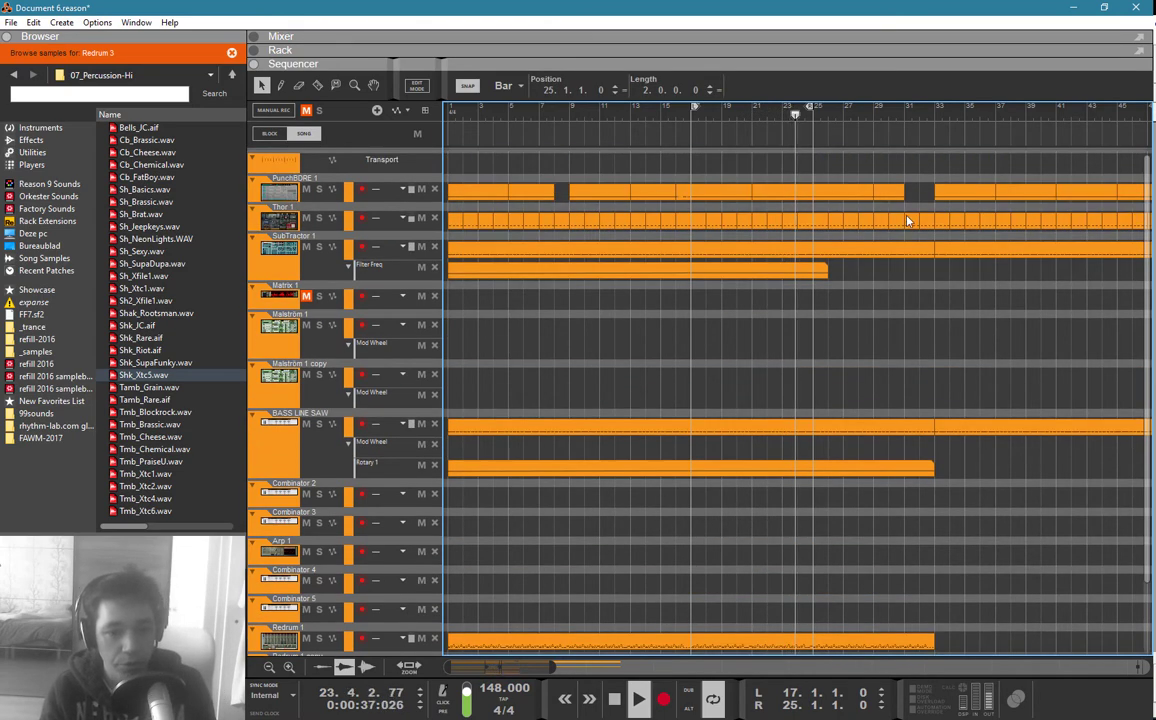
pyautogui.keyDown('alt'); pyautogui.click(937, 122); pyautogui.keyUp('alt')
pyautogui.scroll(-3, 921, 506)
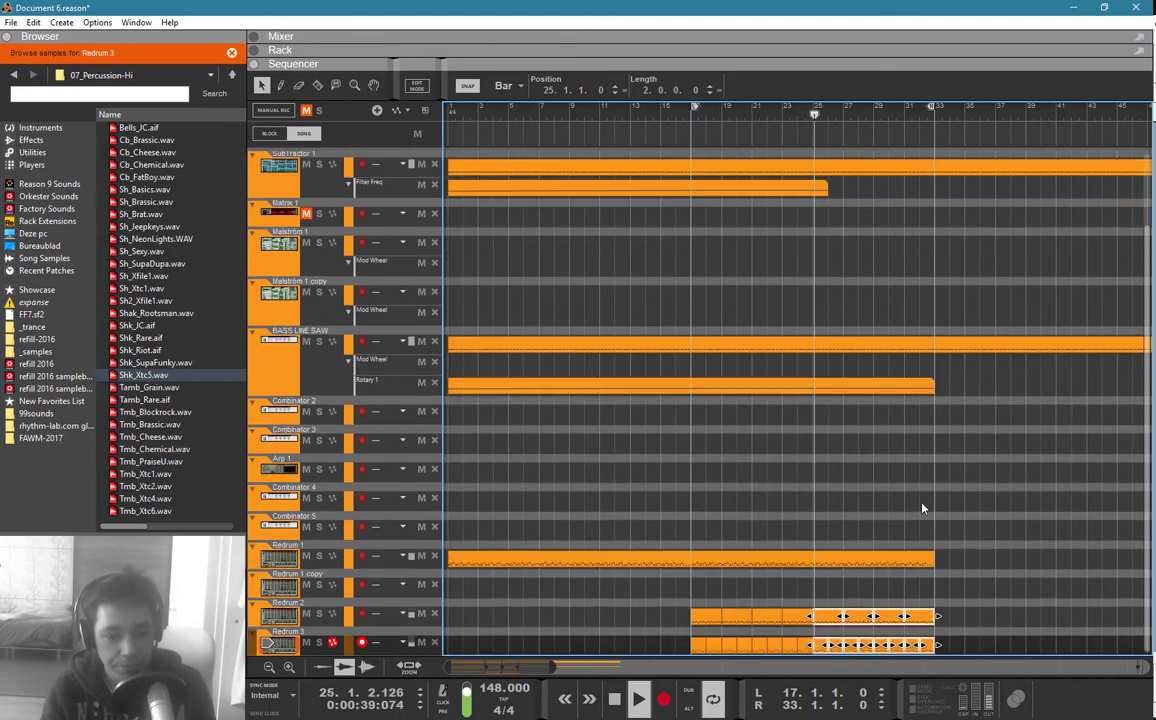
pyautogui.scroll(3, 950, 414)
# Step: Create a PunchBDRE 1 clip in the gap from bar 31 to 33 and draw a D3 kick fill with three rising-velocity notes
pyautogui.press('w')
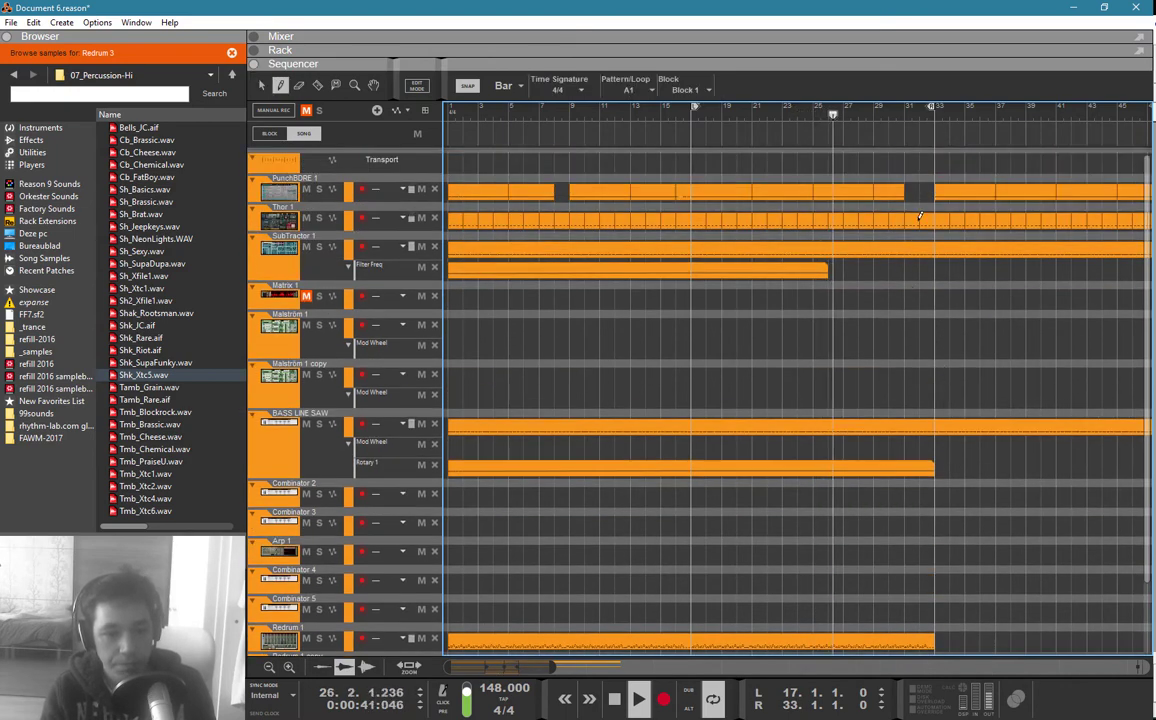
pyautogui.doubleClick(923, 188)
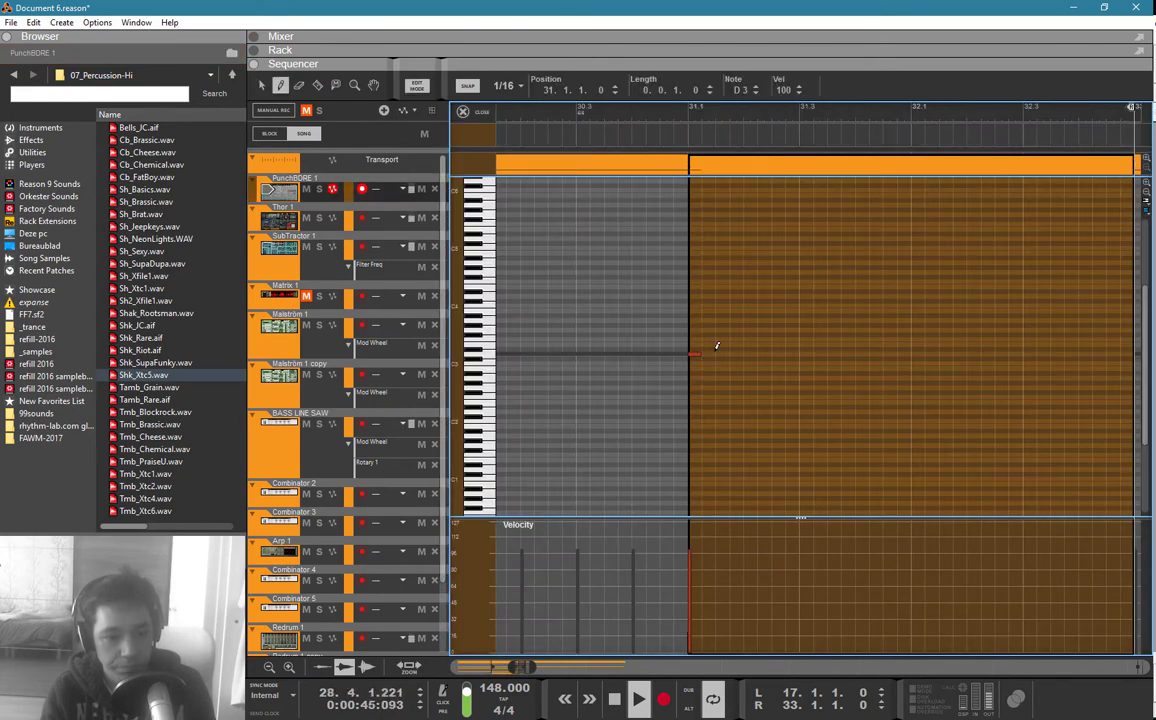
pyautogui.click(778, 354)
pyautogui.moveTo(782, 541); pyautogui.dragTo(746, 620)
pyautogui.click(803, 354)
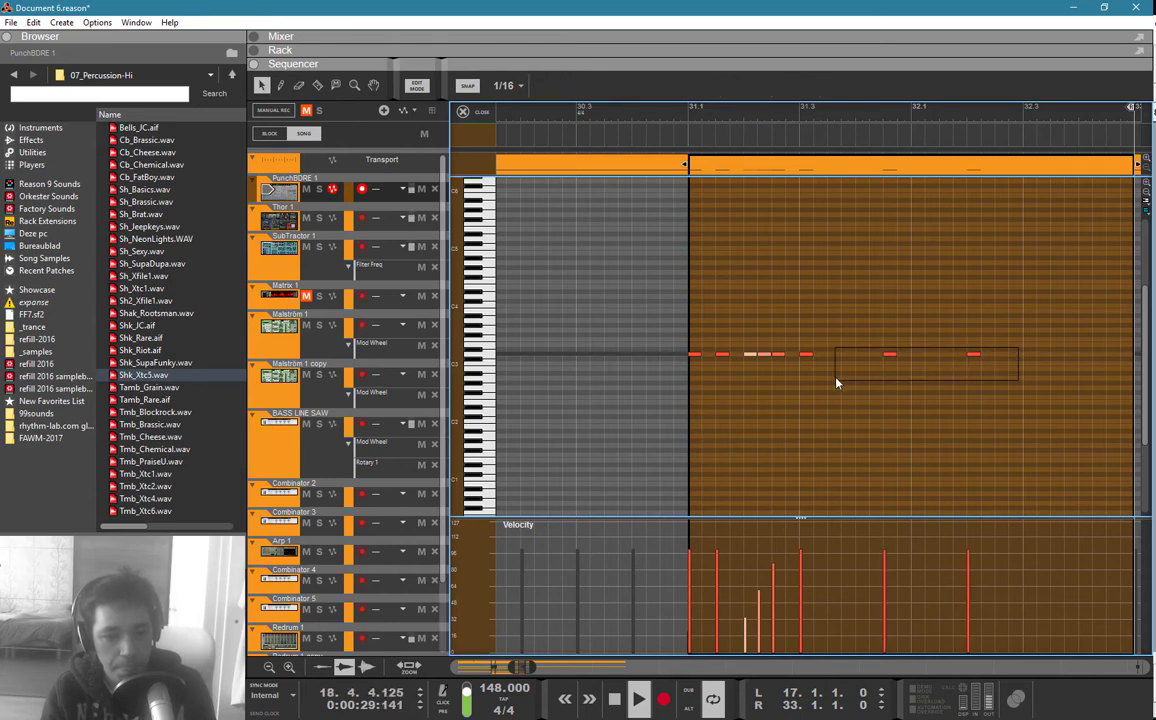
# Step: Lengthen the last three kick notes to two sixteenths, set the loop start to bar 31 and play from there
pyautogui.moveTo(837, 382); pyautogui.dragTo(816, 372)
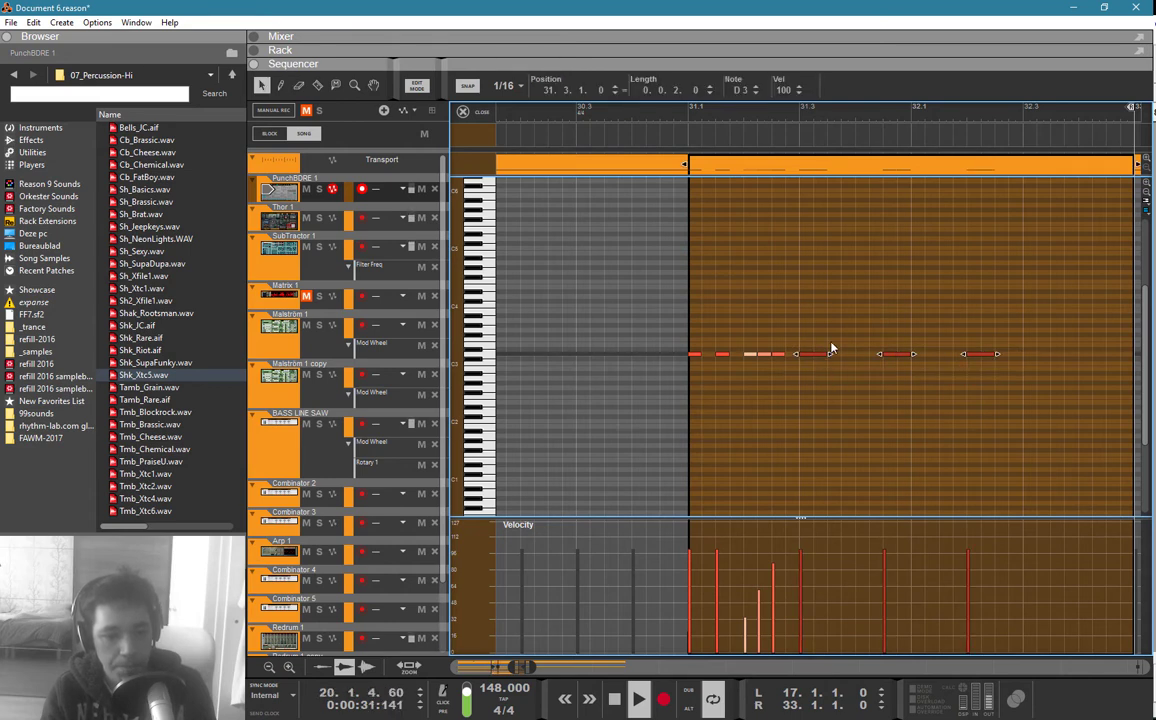
pyautogui.click(820, 325)
pyautogui.keyDown('ctrl'); pyautogui.click(685, 120); pyautogui.keyUp('ctrl')
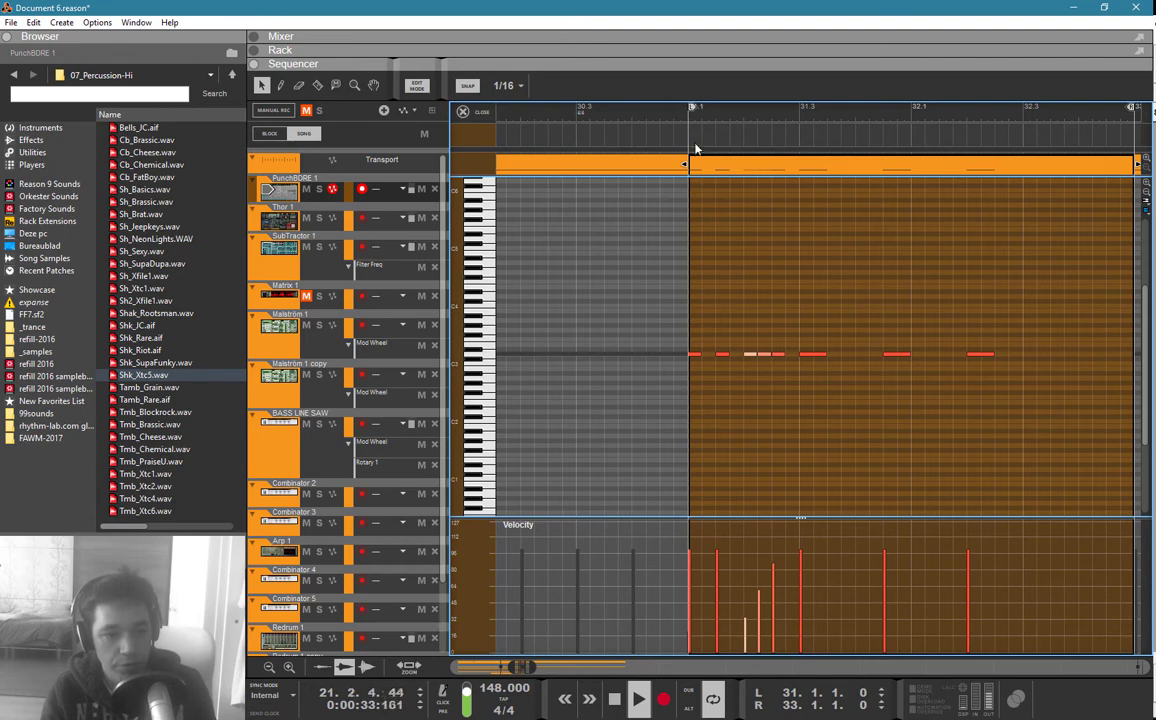
pyautogui.press('space')
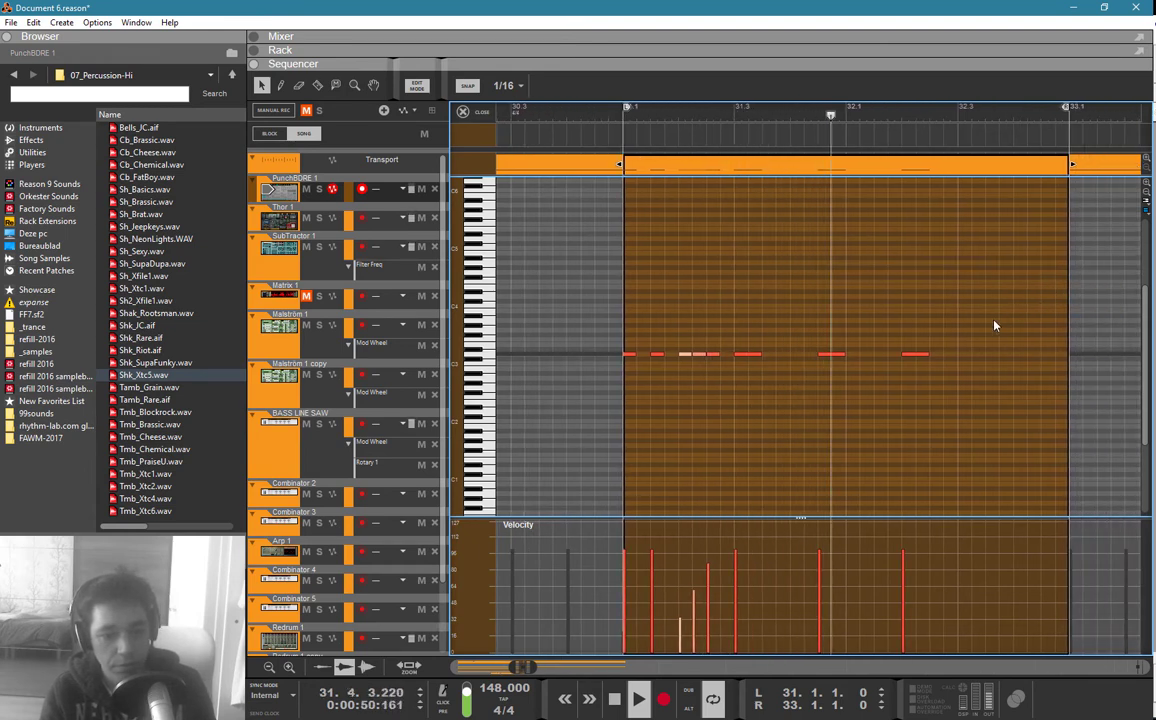
# Step: Draw eight consecutive sixteenth D3 kick notes from 32.3.1 to 32.4.4, ramp their velocities upward and close the clip
pyautogui.press('w')
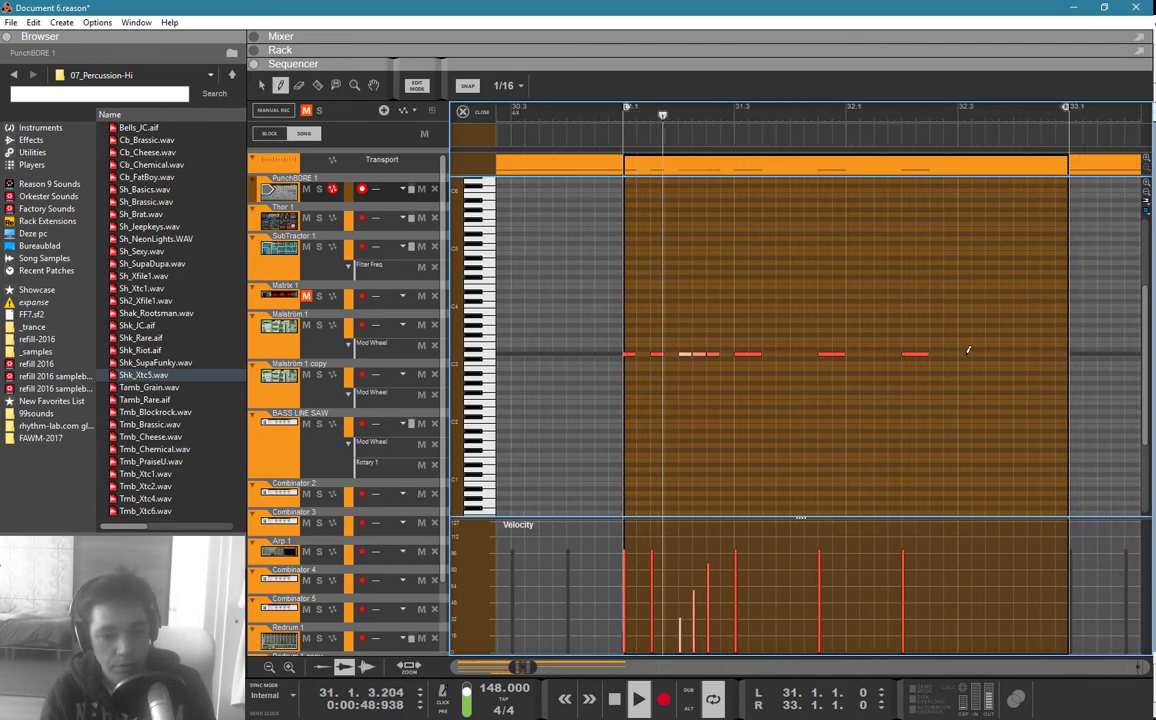
pyautogui.moveTo(965, 353); pyautogui.dragTo(980, 351)
pyautogui.click(975, 354)
pyautogui.click(988, 354)
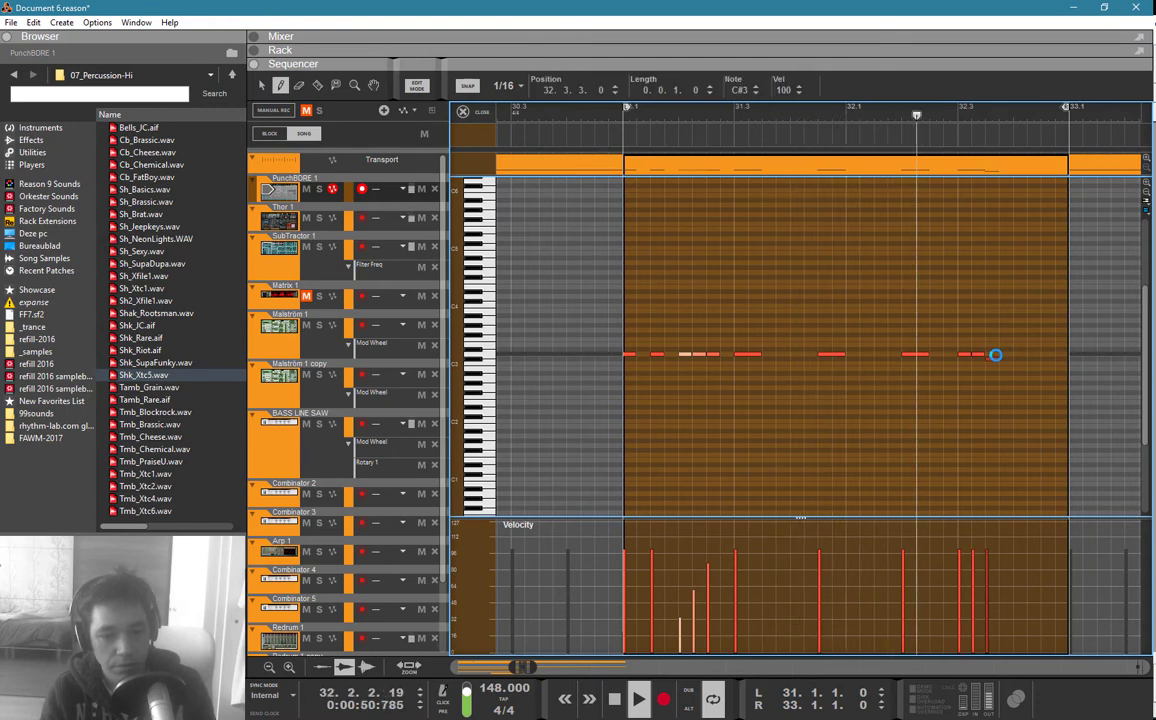
pyautogui.click(1005, 354)
pyautogui.click(1019, 354)
pyautogui.click(1033, 354)
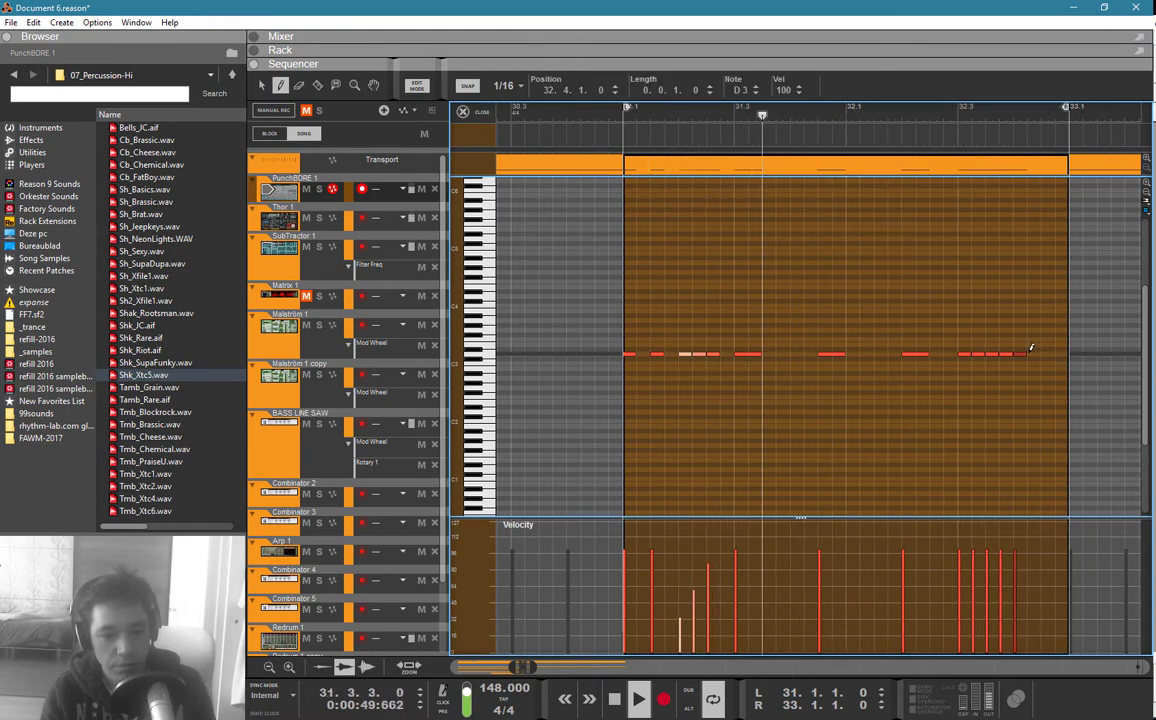
pyautogui.click(1048, 354)
pyautogui.click(1062, 354)
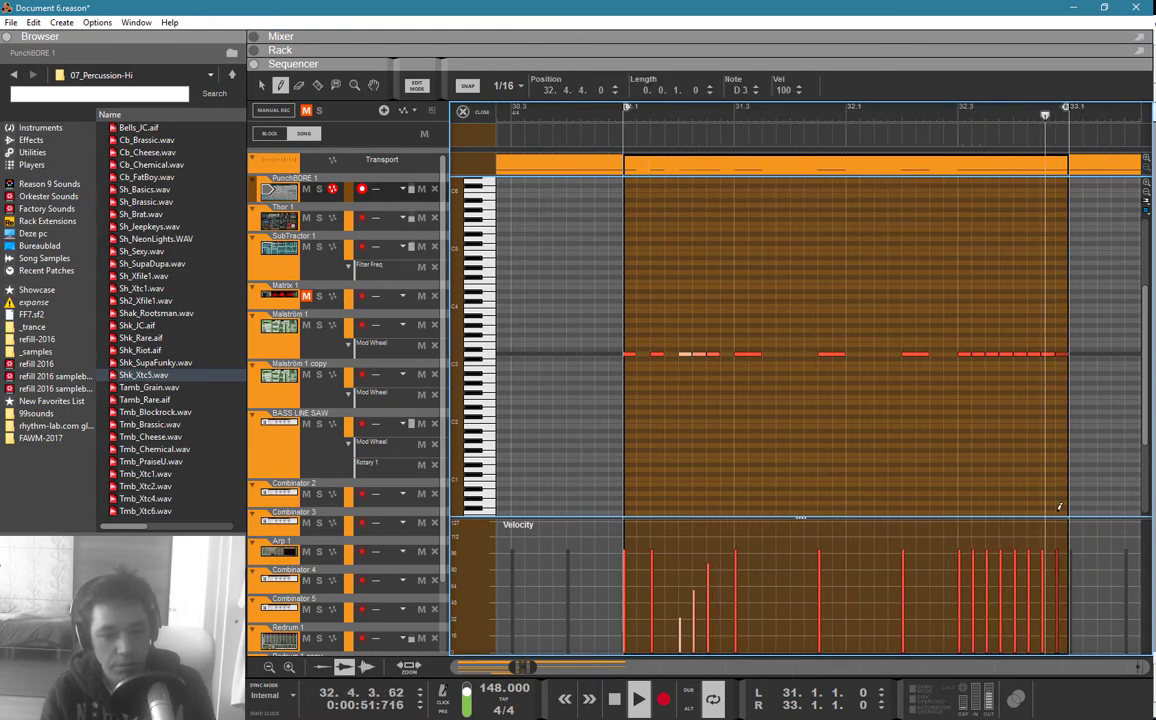
pyautogui.moveTo(1058, 538); pyautogui.dragTo(960, 648)
pyautogui.press('Escape')
# Step: Set the loop to run from bar 33 to bar 37 in the arrangement
pyautogui.press('q')
pyautogui.moveTo(746, 361); pyautogui.dragTo(537, 352)
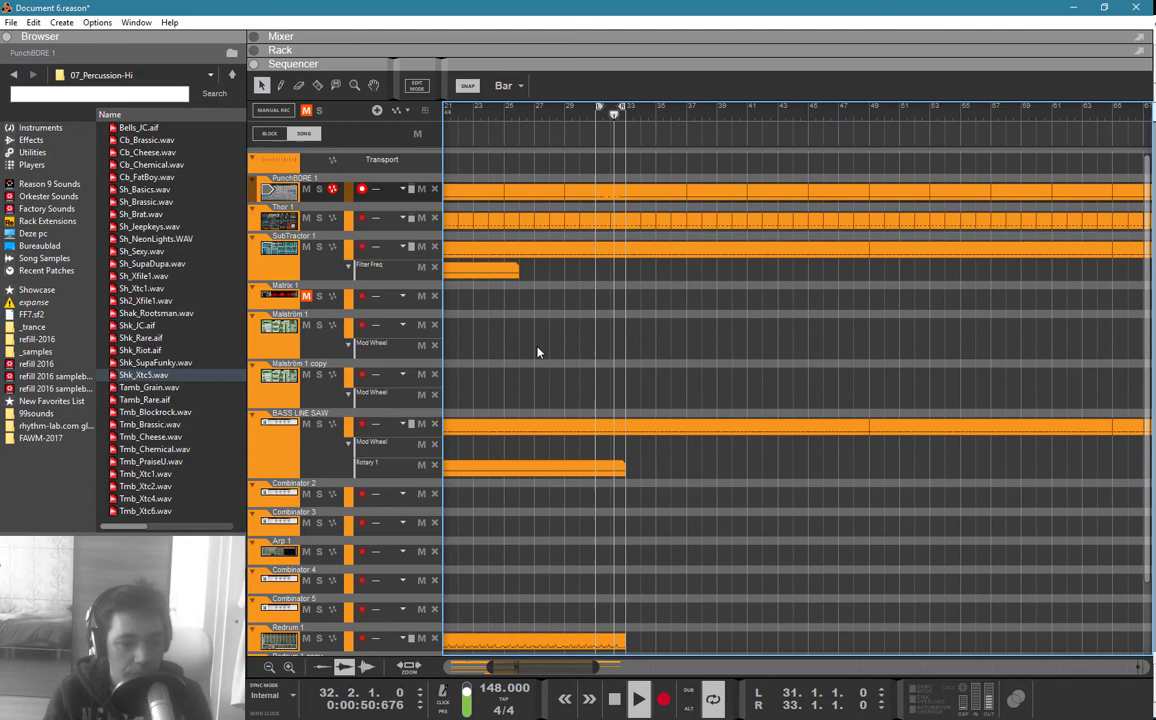
pyautogui.keyDown('ctrl'); pyautogui.click(627, 109); pyautogui.keyUp('ctrl')
pyautogui.keyDown('alt'); pyautogui.click(714, 112); pyautogui.keyUp('alt')
pyautogui.keyDown('alt'); pyautogui.click(686, 110); pyautogui.keyUp('alt')
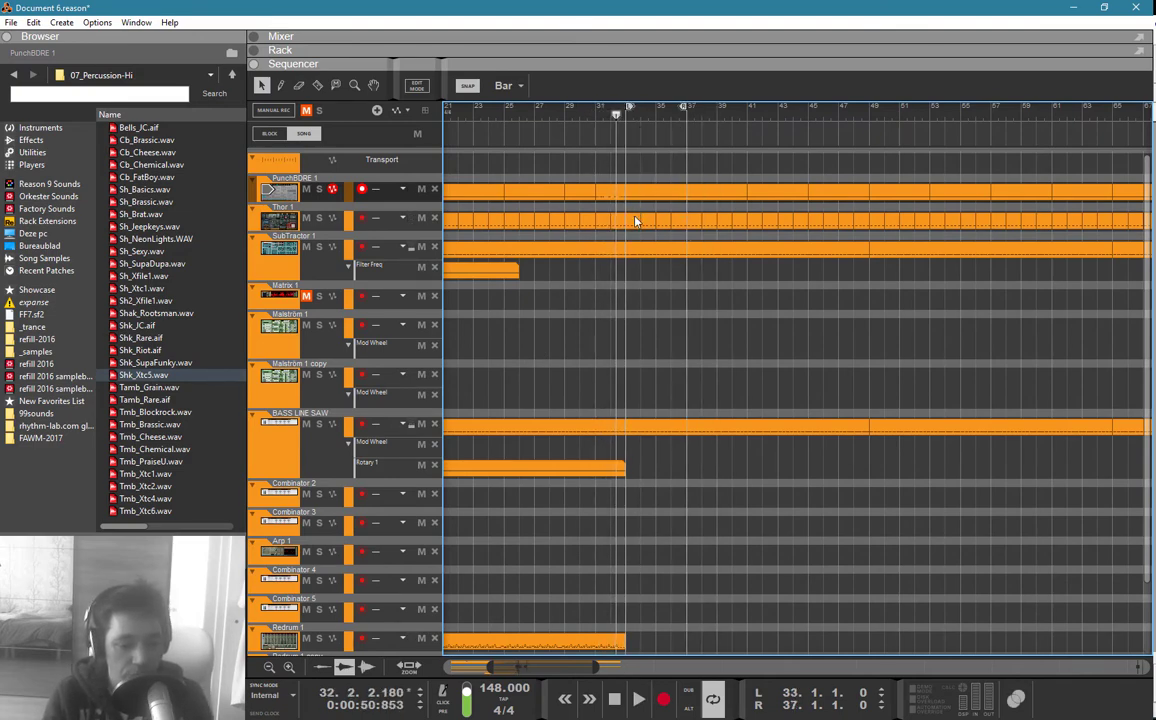
# Step: Add a Dr. Octo Rex Loop Player in a new rack column and unfold its programmer
pyautogui.press('F6')
pyautogui.scroll(-5, 652, 275)
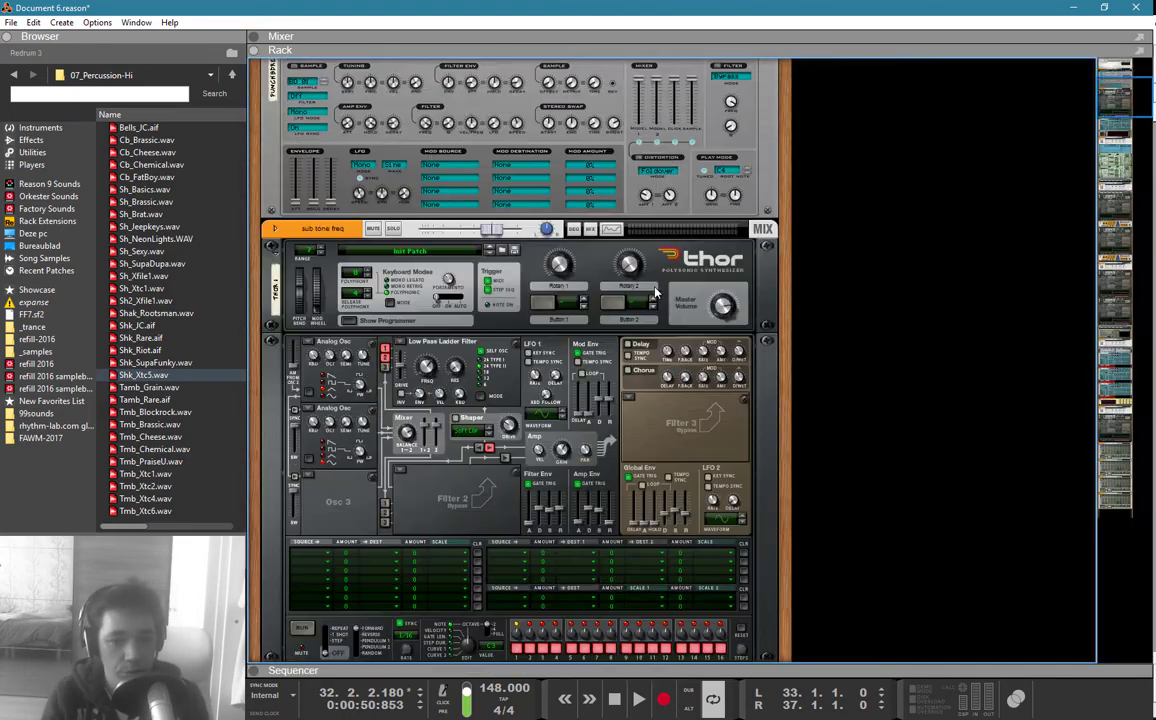
pyautogui.moveTo(1117, 102); pyautogui.dragTo(1150, 48)
pyautogui.rightClick(965, 147)
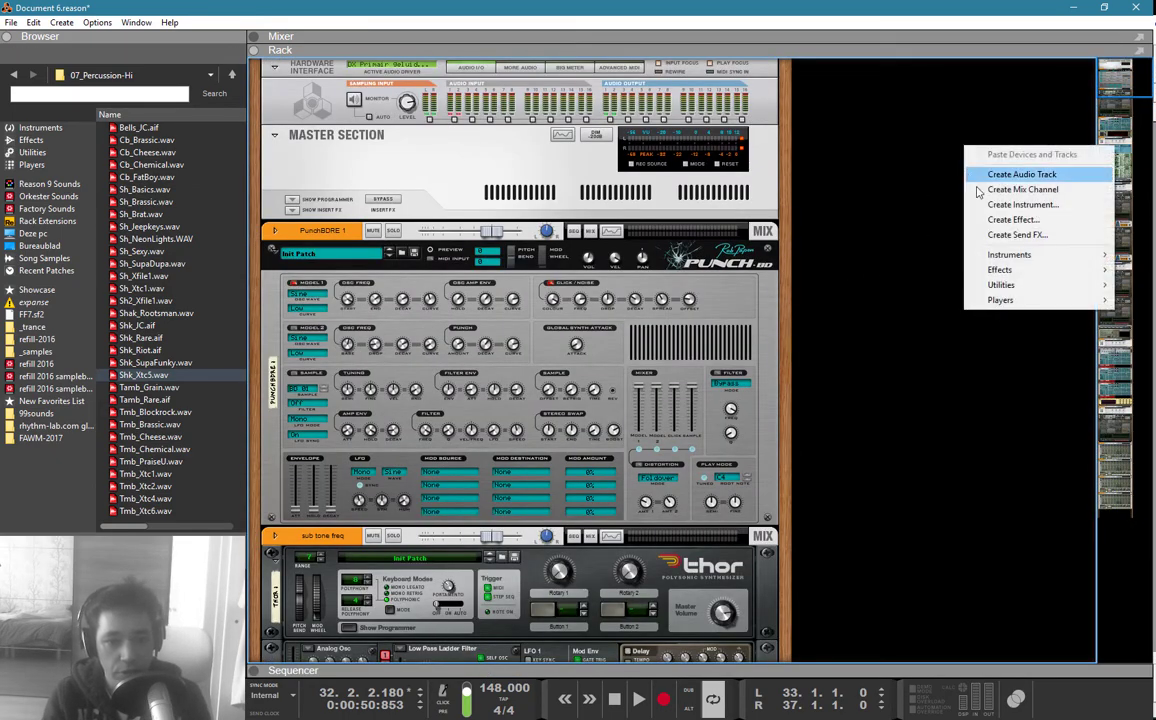
pyautogui.moveTo(1001, 257)
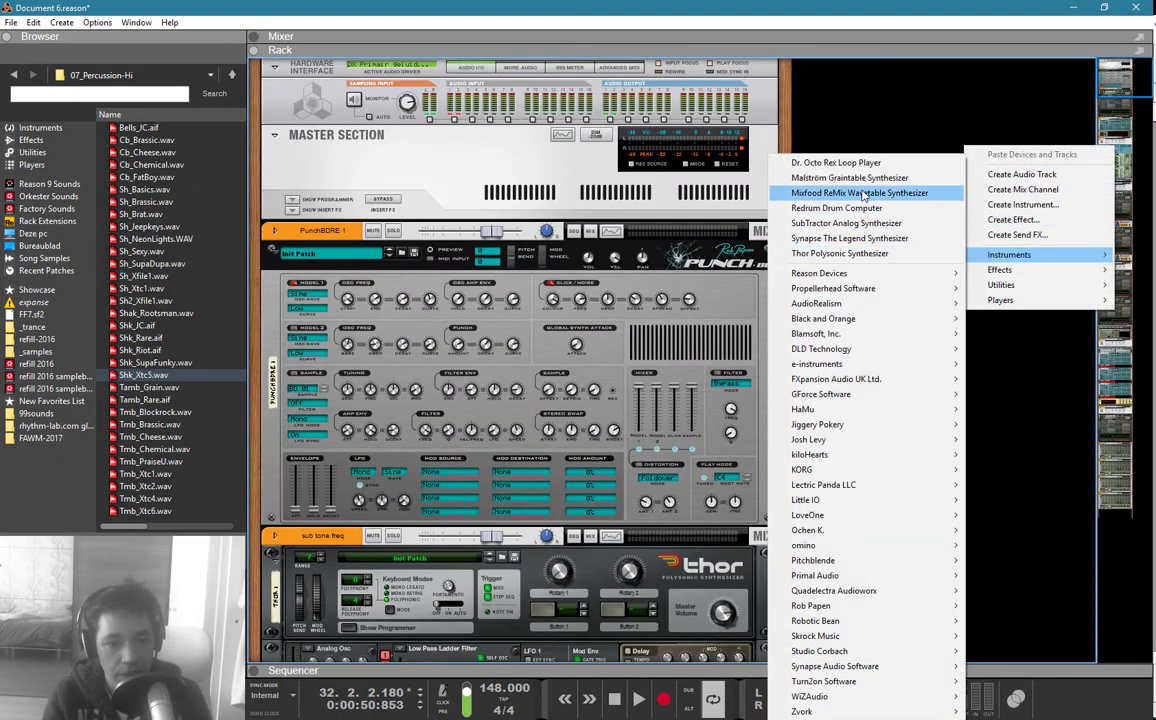
pyautogui.click(795, 162)
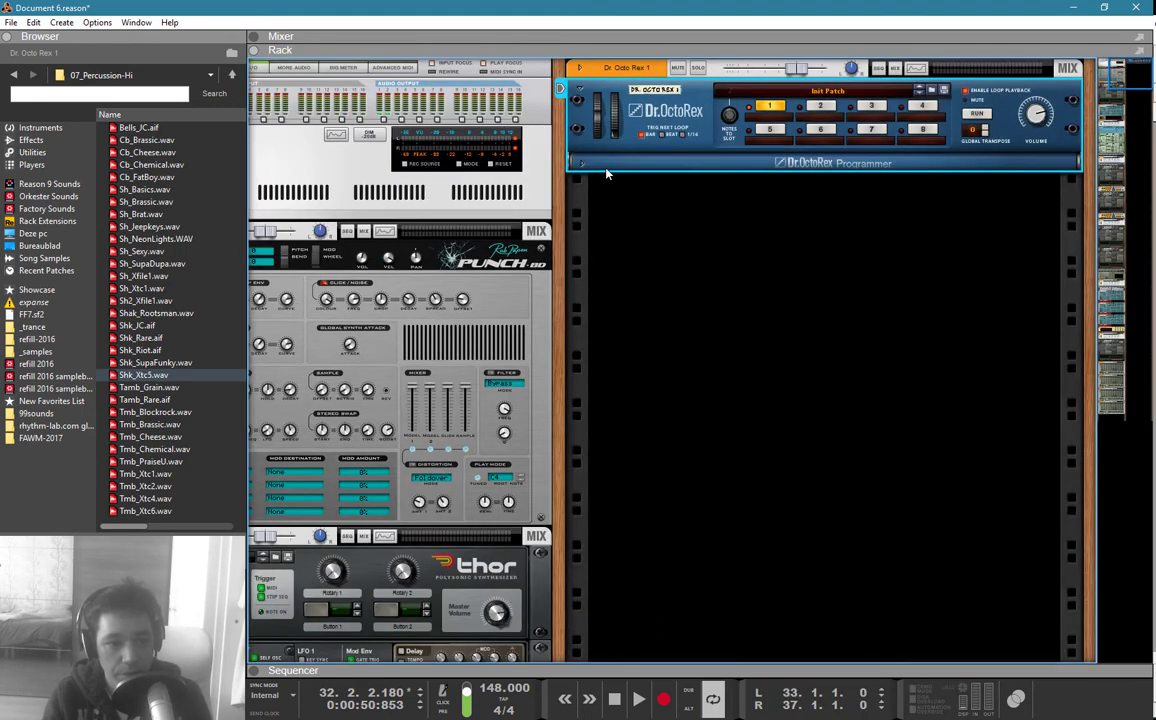
pyautogui.click(579, 165)
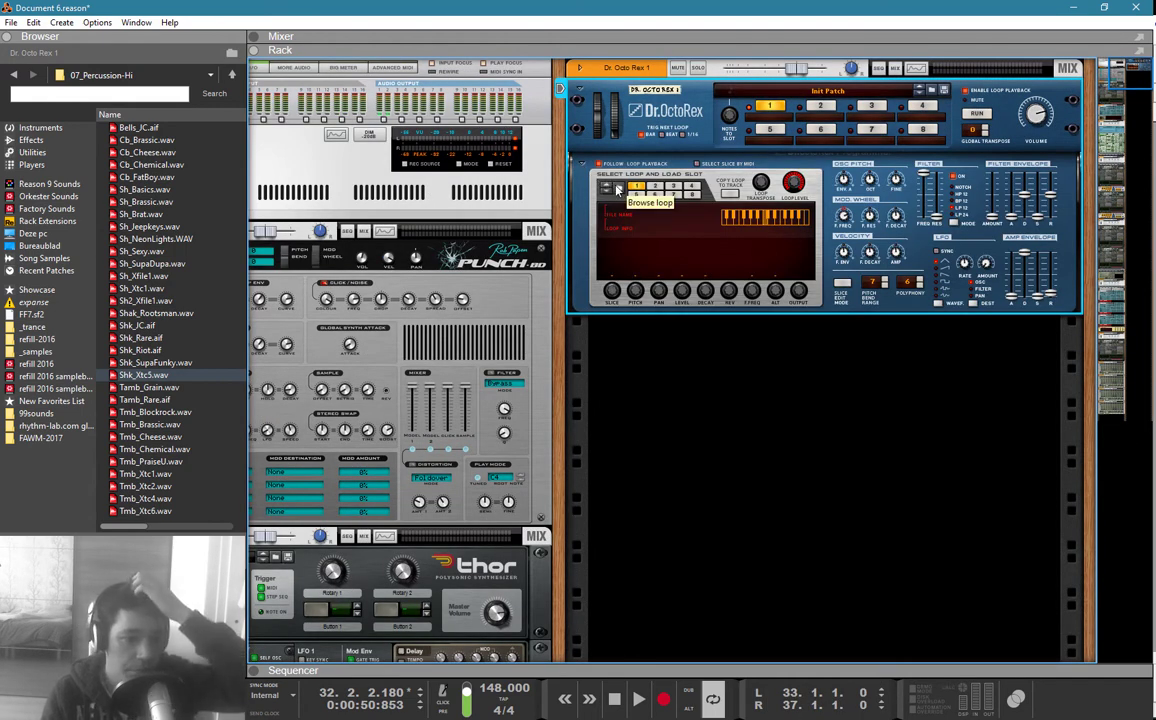
# Step: Browse REX loops for slot 1 and open Dr Rex Percussion Loops > Bongos 120 bpm in the Reason Factory Sound Bank
pyautogui.click(618, 190)
pyautogui.click(96, 75)
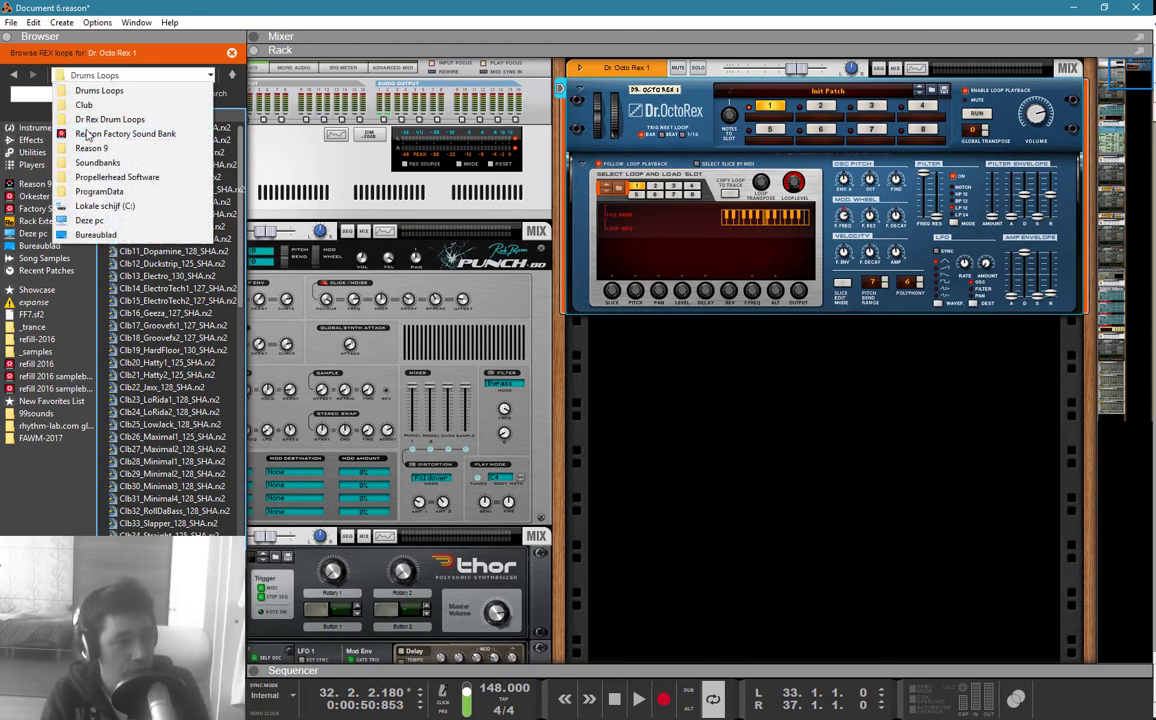
pyautogui.click(88, 134)
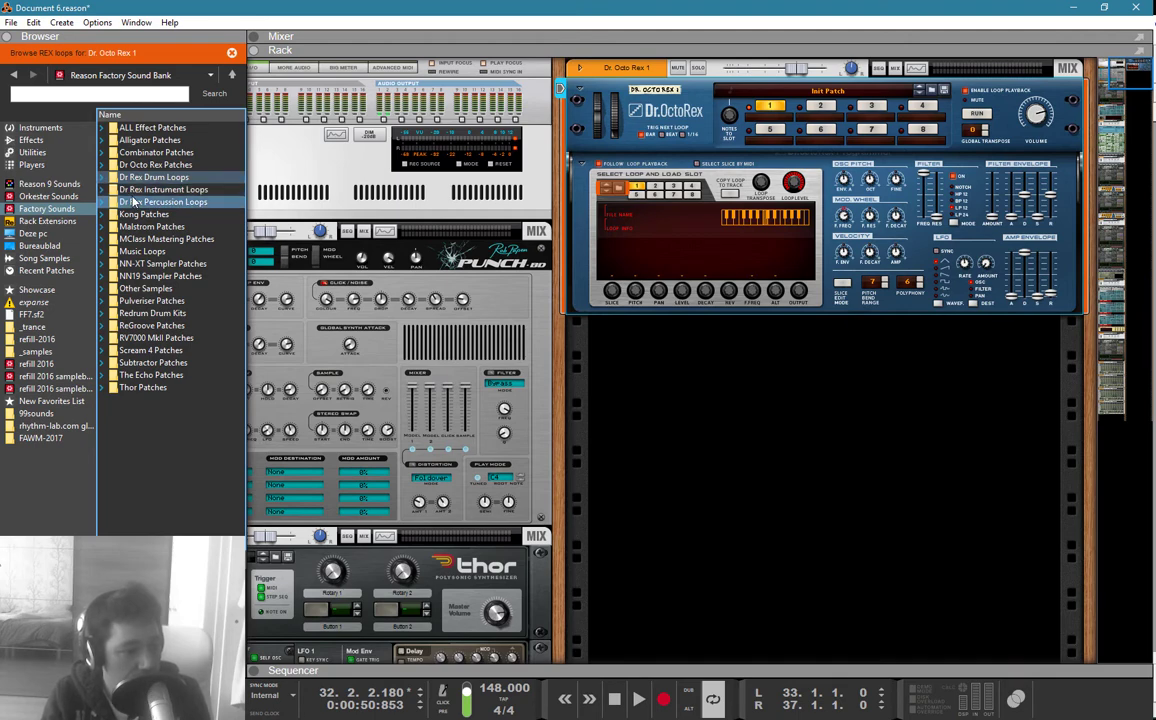
pyautogui.doubleClick(133, 202)
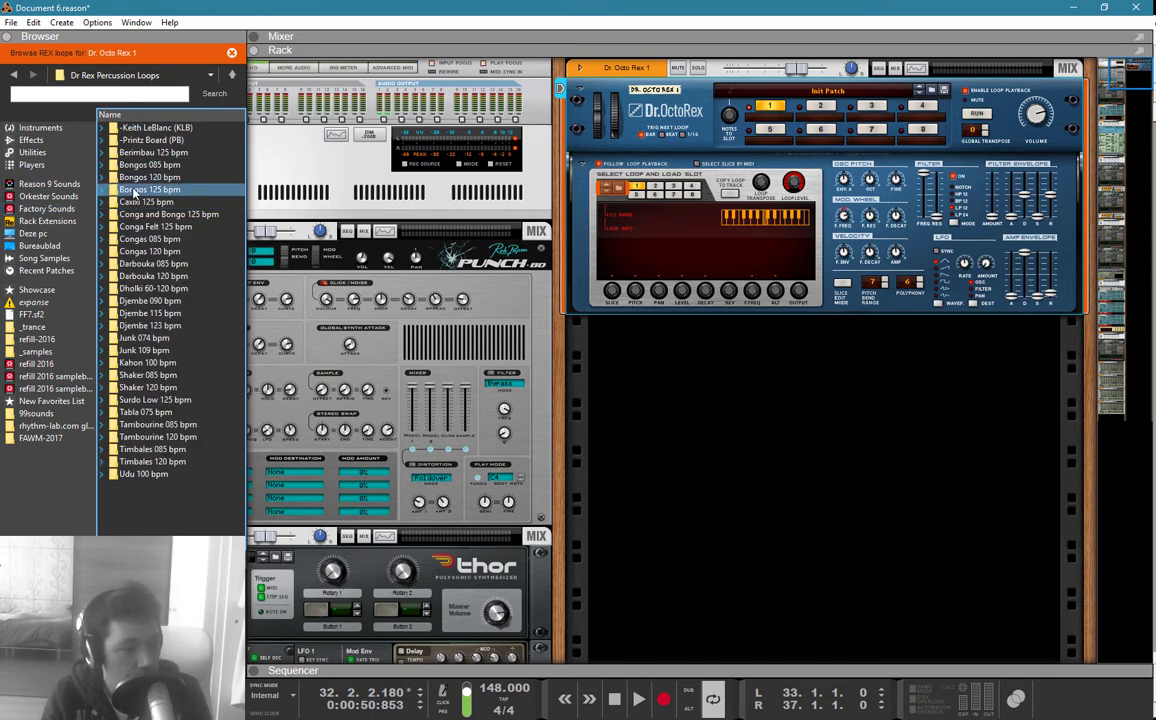
pyautogui.doubleClick(135, 177)
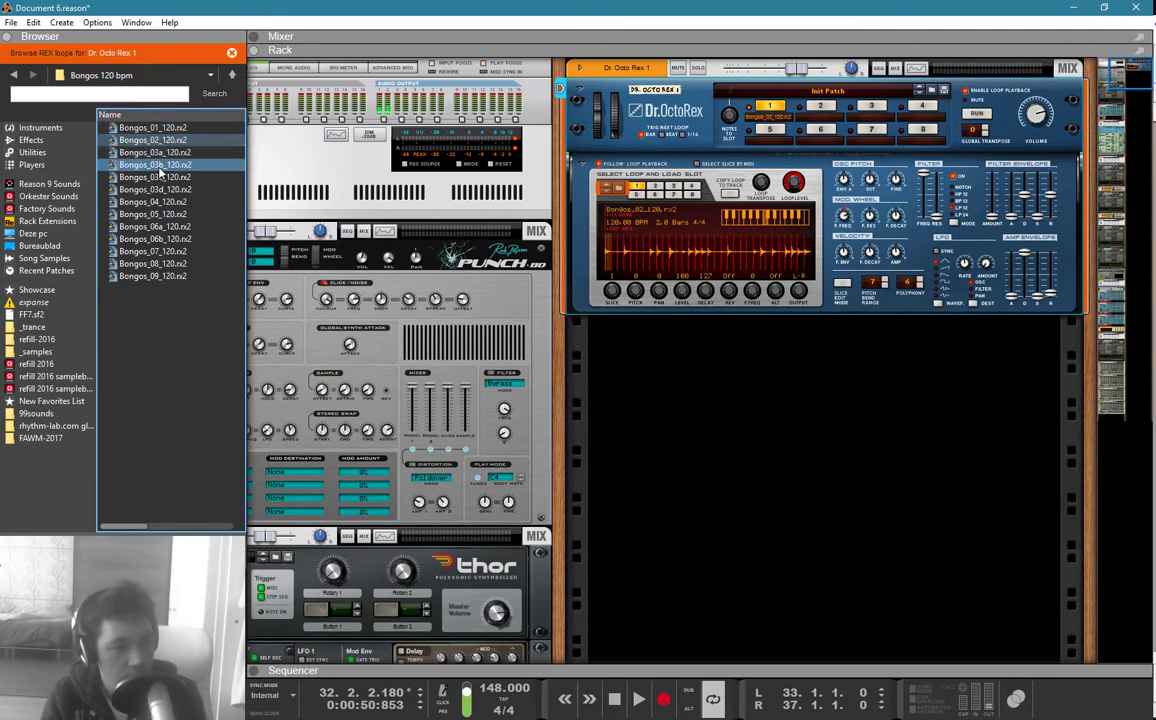
# Step: Audition the bongo loops one after another and load Bongos_06b_120.rx2 into slot 1
pyautogui.click(150, 164)
pyautogui.press('Down')
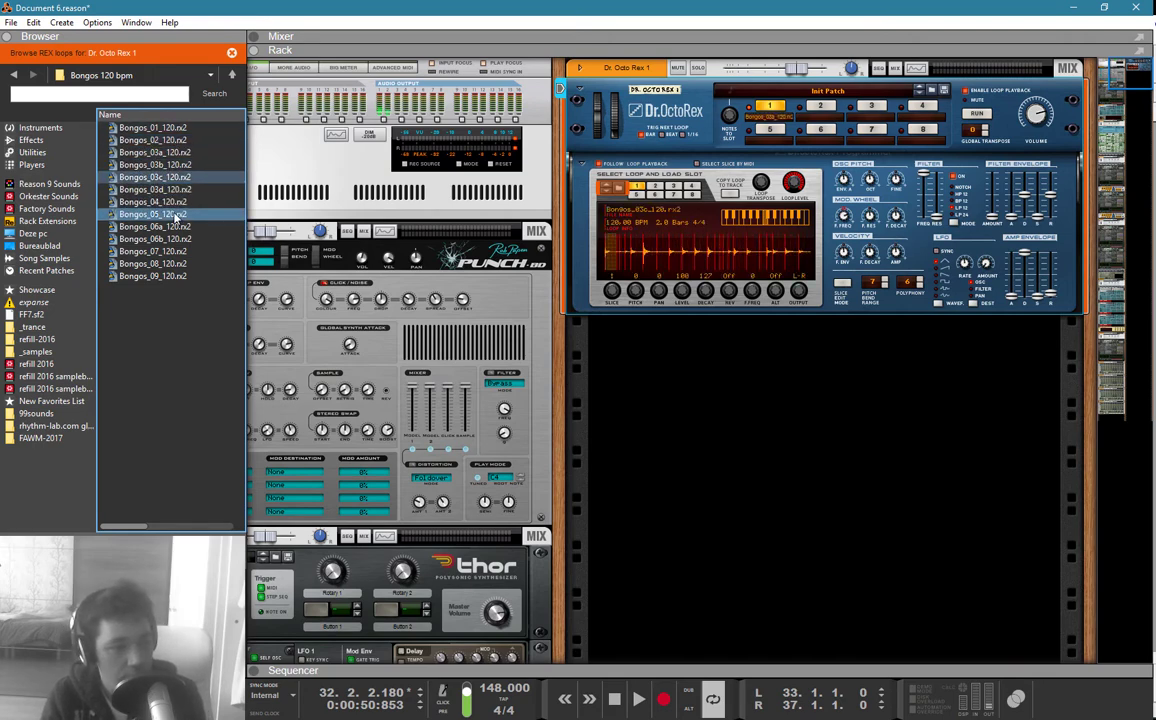
pyautogui.press('Down')
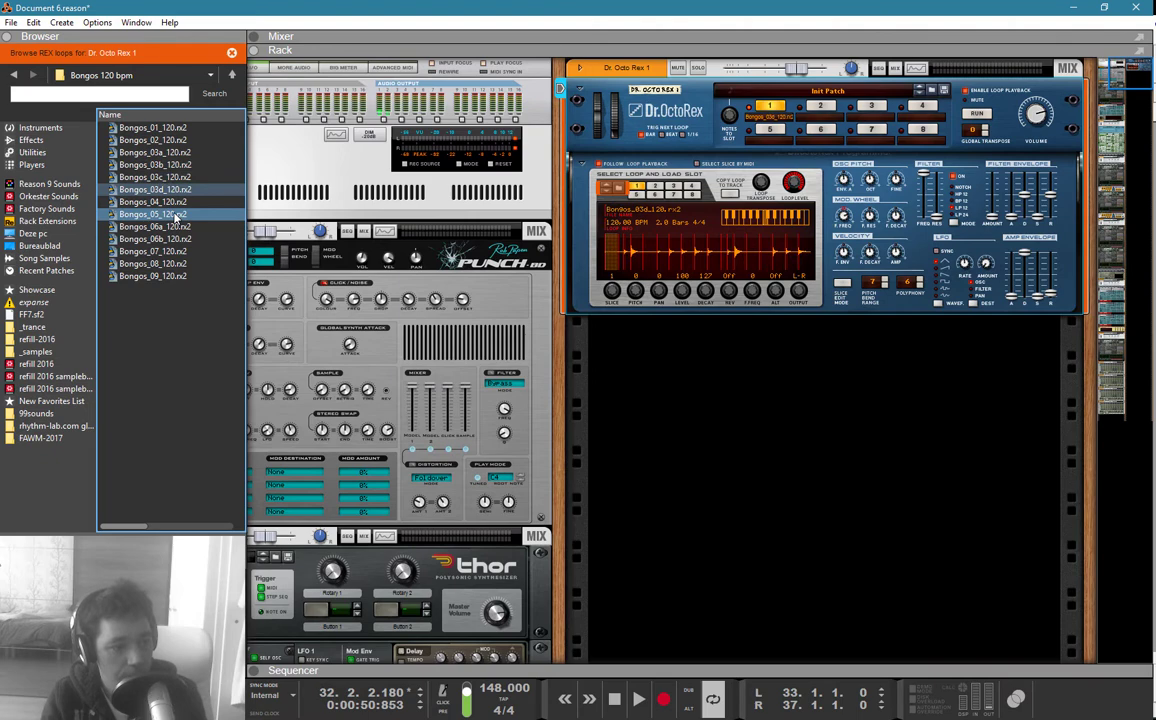
pyautogui.press('Down')
pyautogui.press('Down')
pyautogui.press('Down')
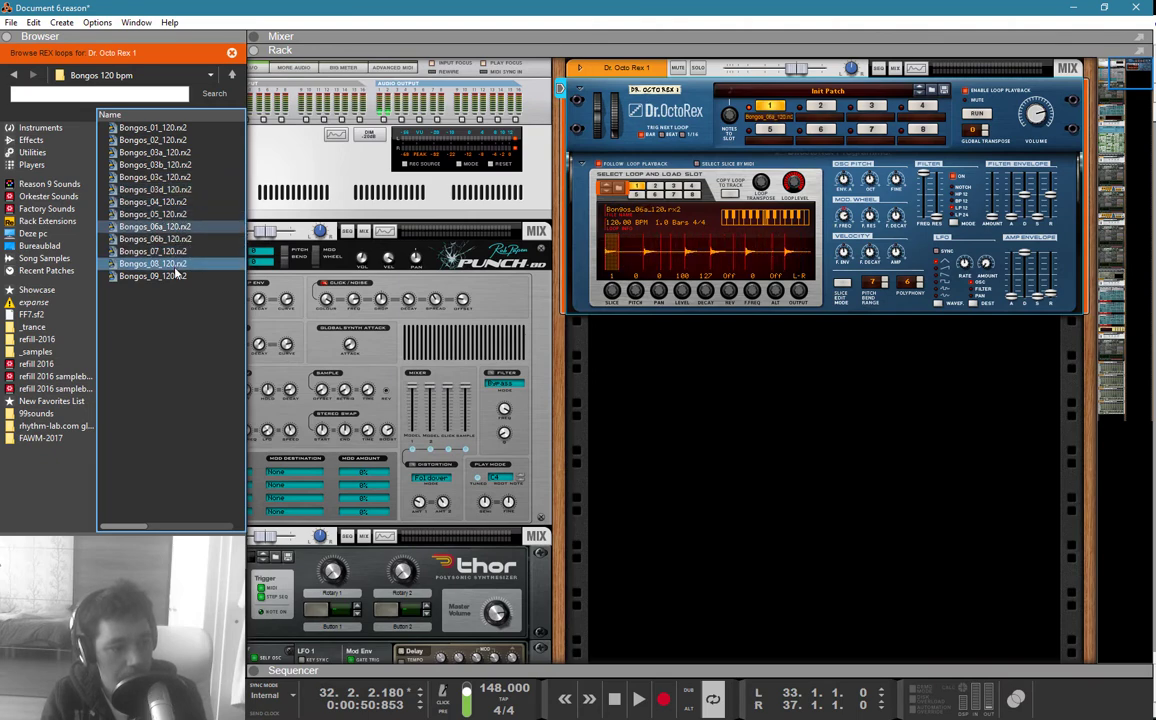
pyautogui.press('Down')
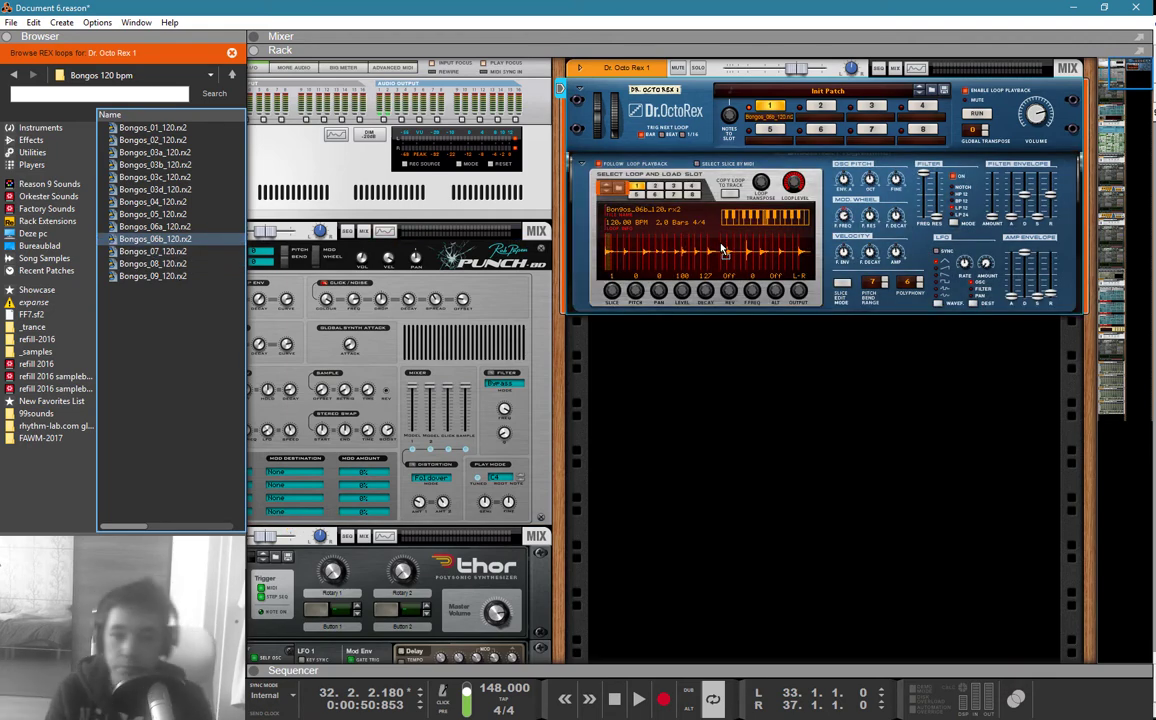
# Step: Play the bongo loop with the track from bar 33 and copy it to the Dr. Octo Rex 1 track in bars 33 to 37
pyautogui.press('F7')
pyautogui.press('F7')
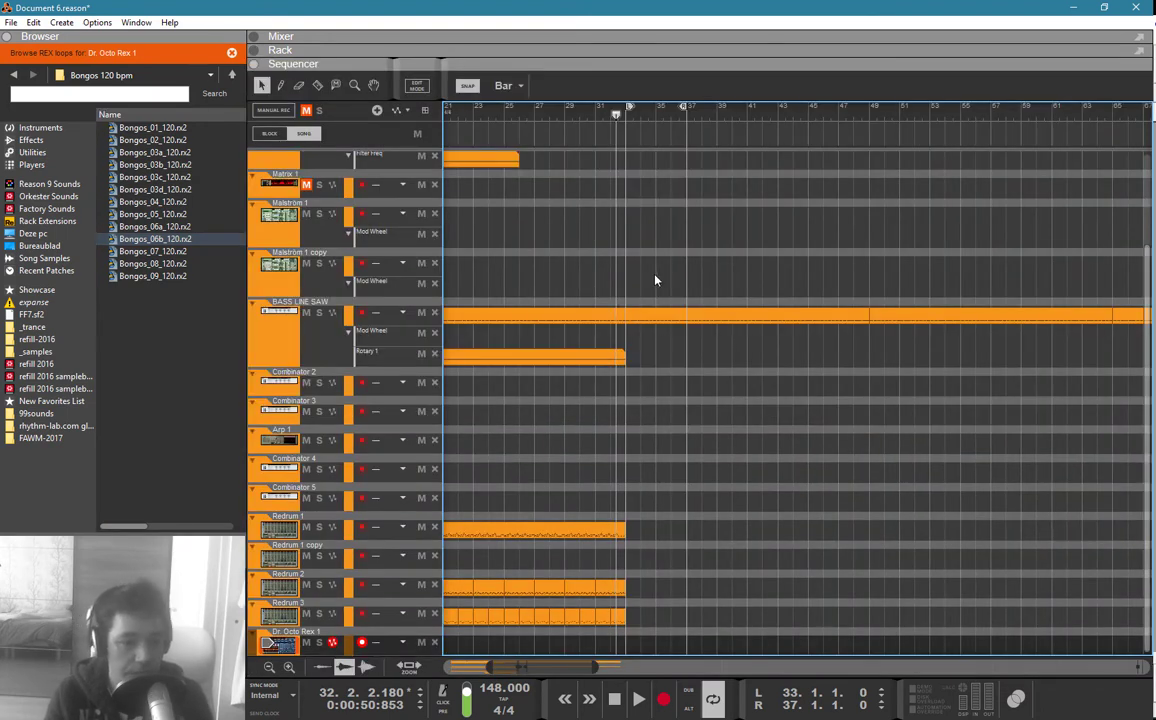
pyautogui.click(625, 113)
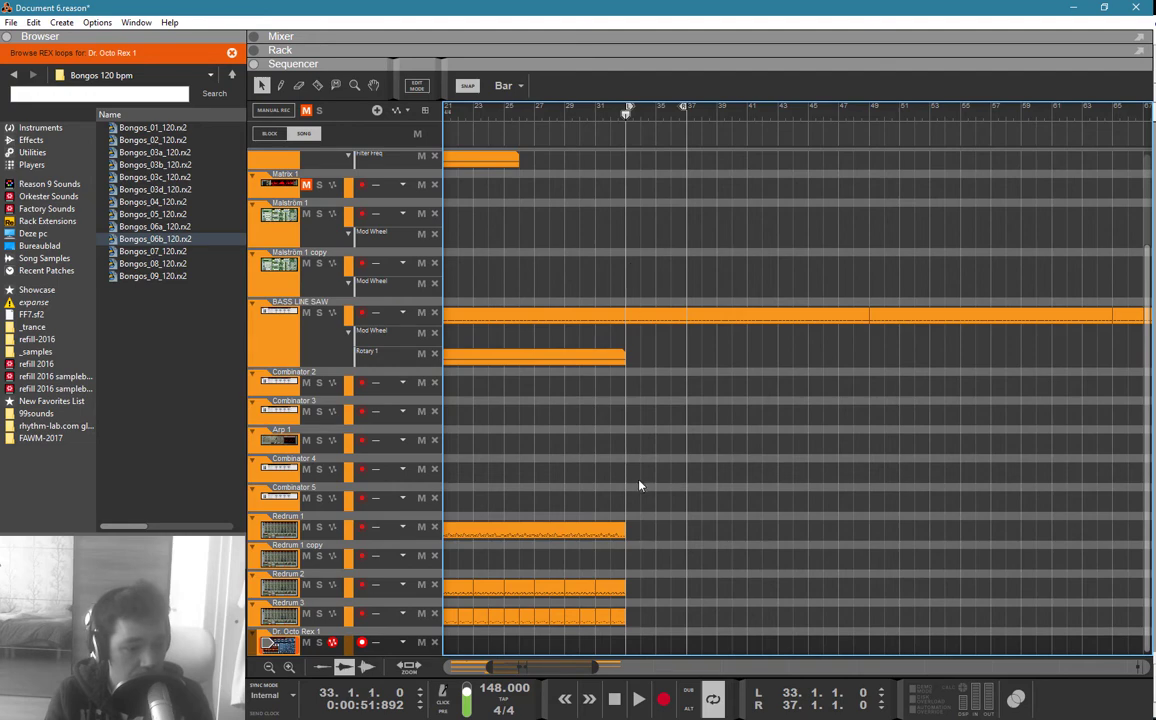
pyautogui.press('F5')
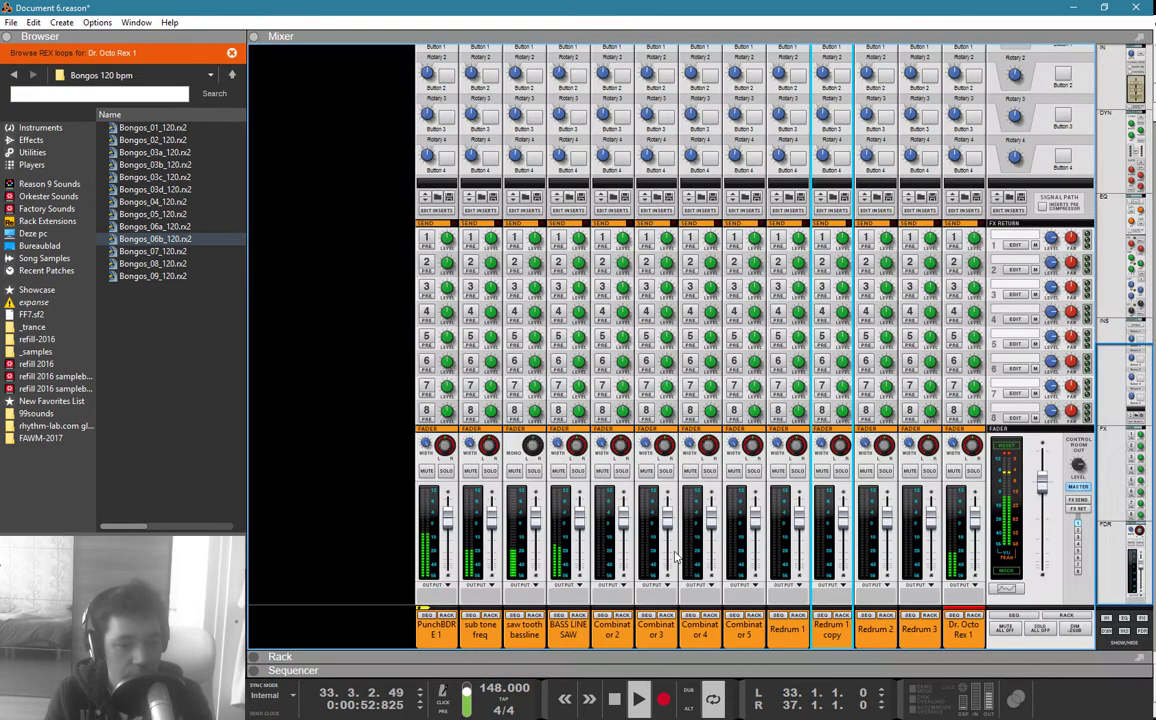
pyautogui.press('F6')
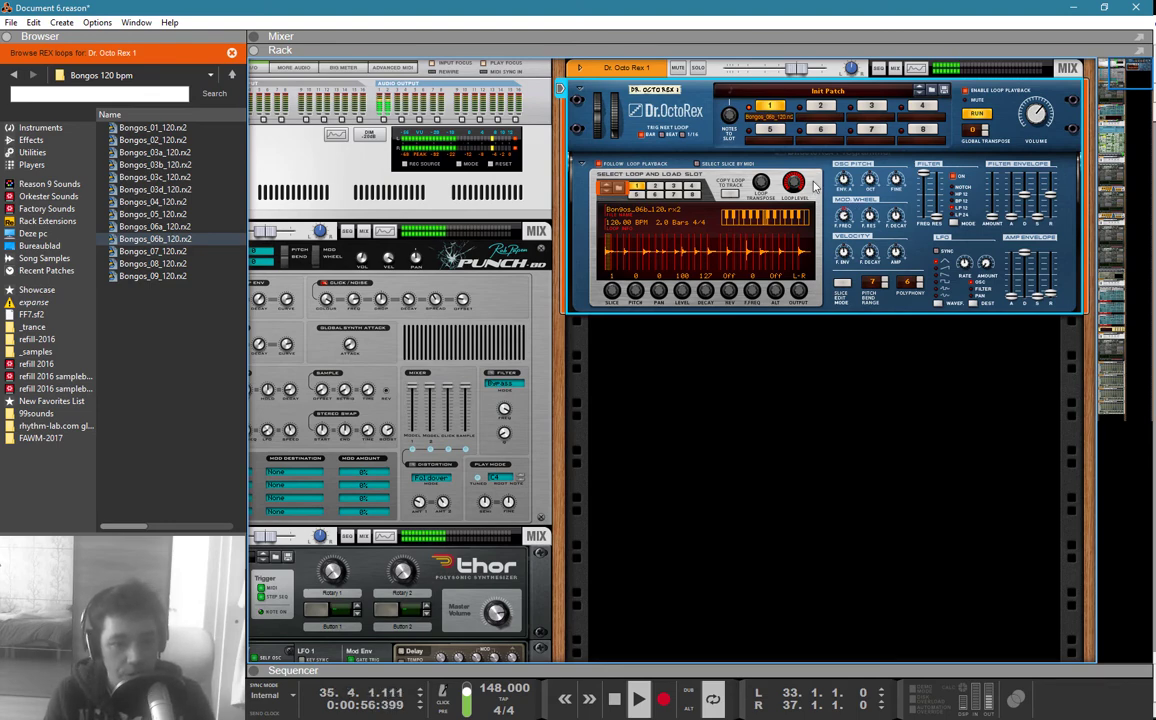
pyautogui.click(730, 195)
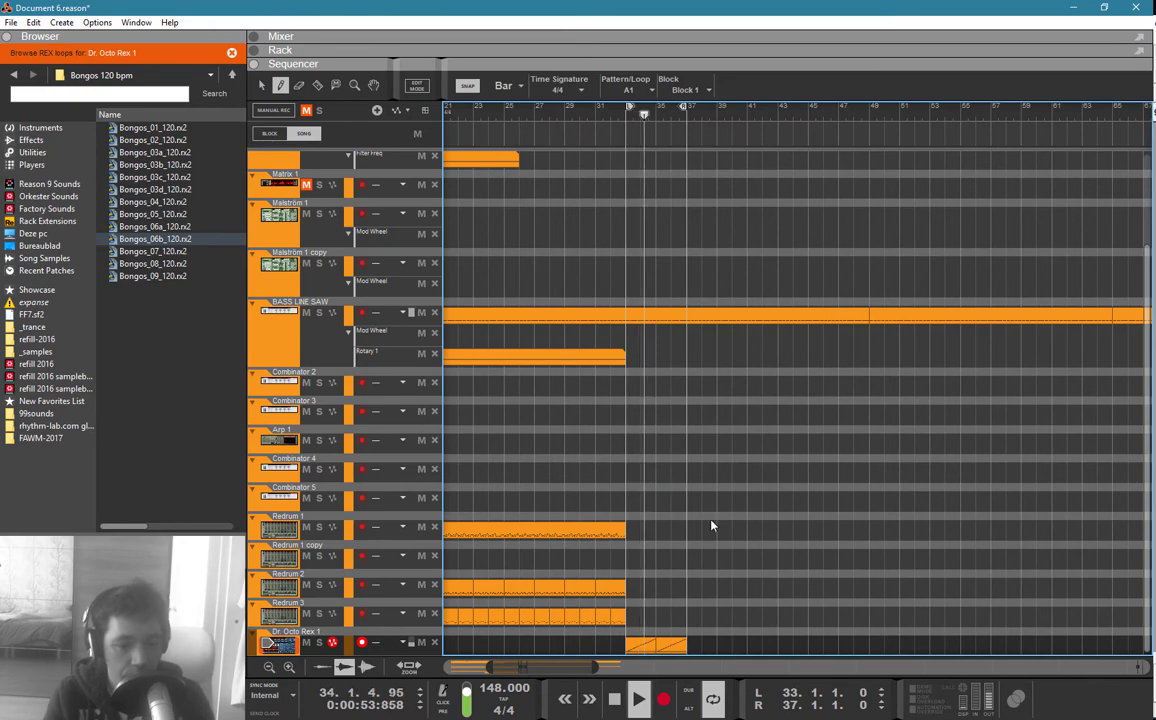
# Step: Turn off Enable Loop Playback on the Dr. Octo Rex 1 device
pyautogui.press('F5')
pyautogui.press('F6')
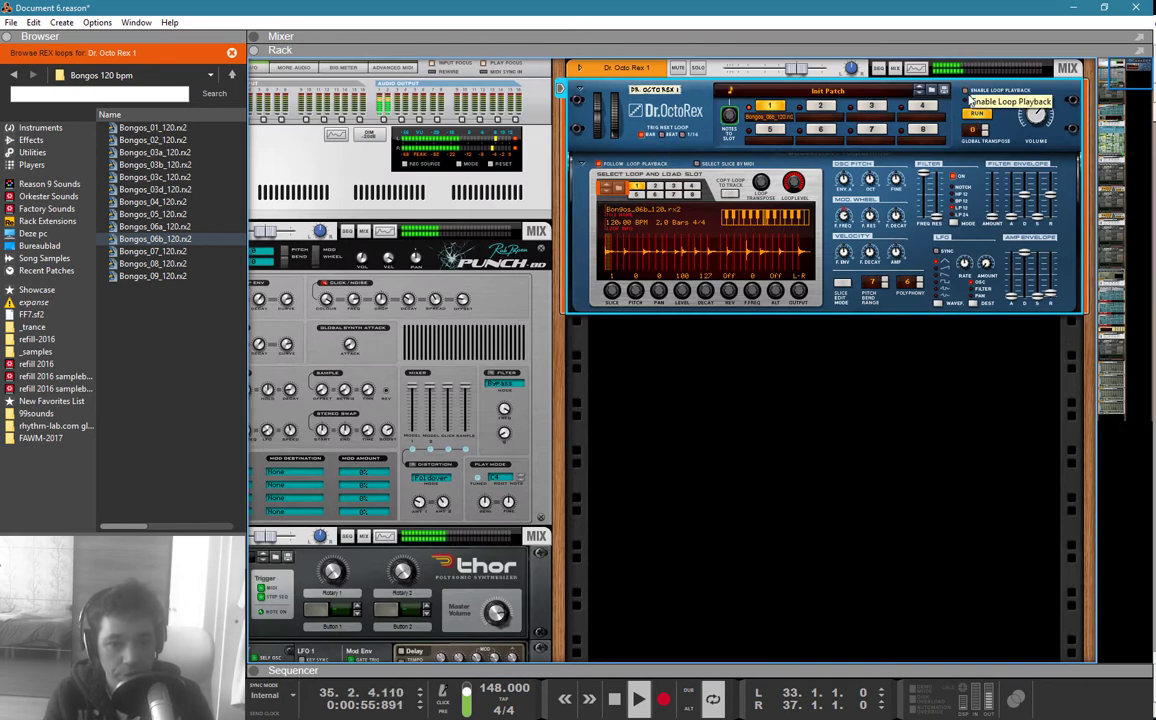
pyautogui.press('F7')
pyautogui.moveTo(754, 531); pyautogui.dragTo(661, 531)
pyautogui.hotkey('ctrl', 'z')
# Step: Set the loop to bars 35 to 37 and open the second bongo clip for note editing
pyautogui.press('q')
pyautogui.moveTo(706, 637); pyautogui.dragTo(676, 648)
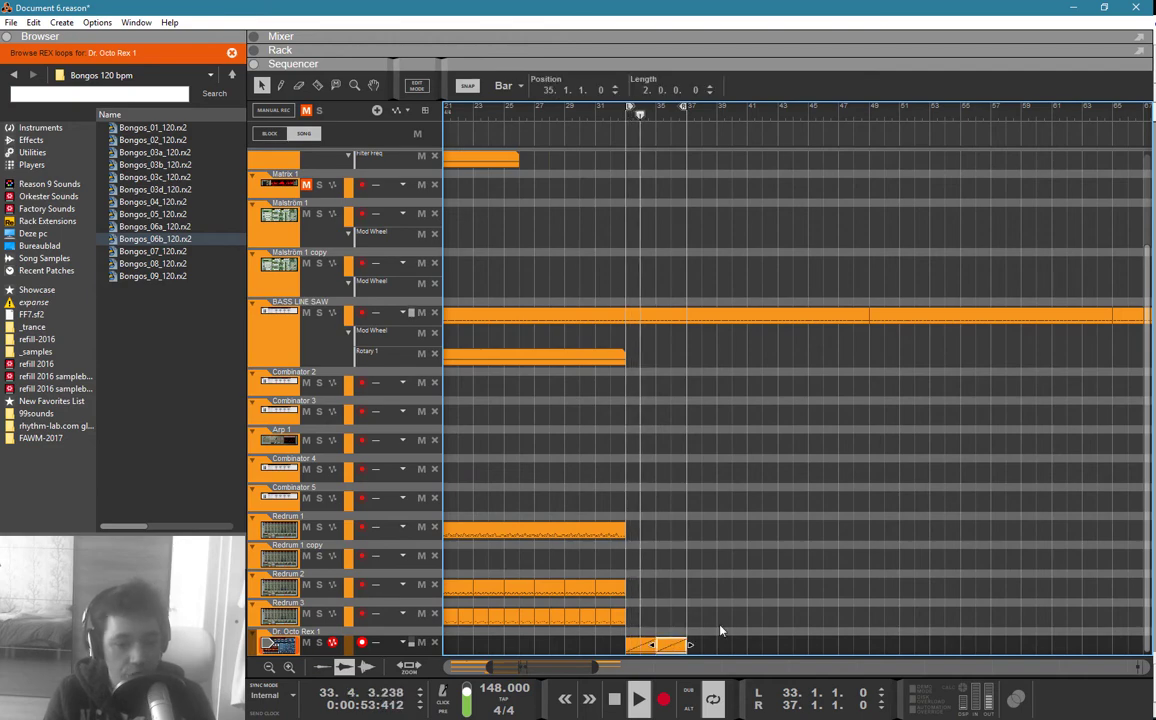
pyautogui.press('space')
pyautogui.doubleClick(666, 645)
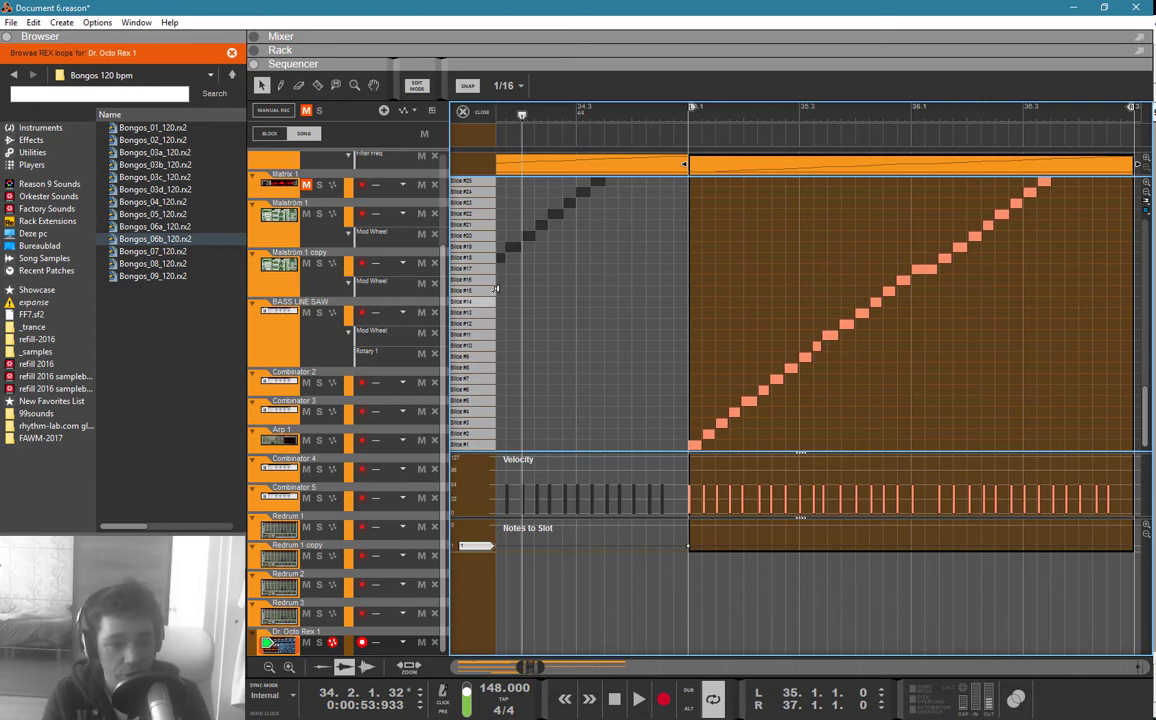
# Step: Vary the second bongo clip from 36.3 by placing two notes on slice 27 and a slice 25 note at 36.3.2 between them
pyautogui.scroll(3, 605, 347)
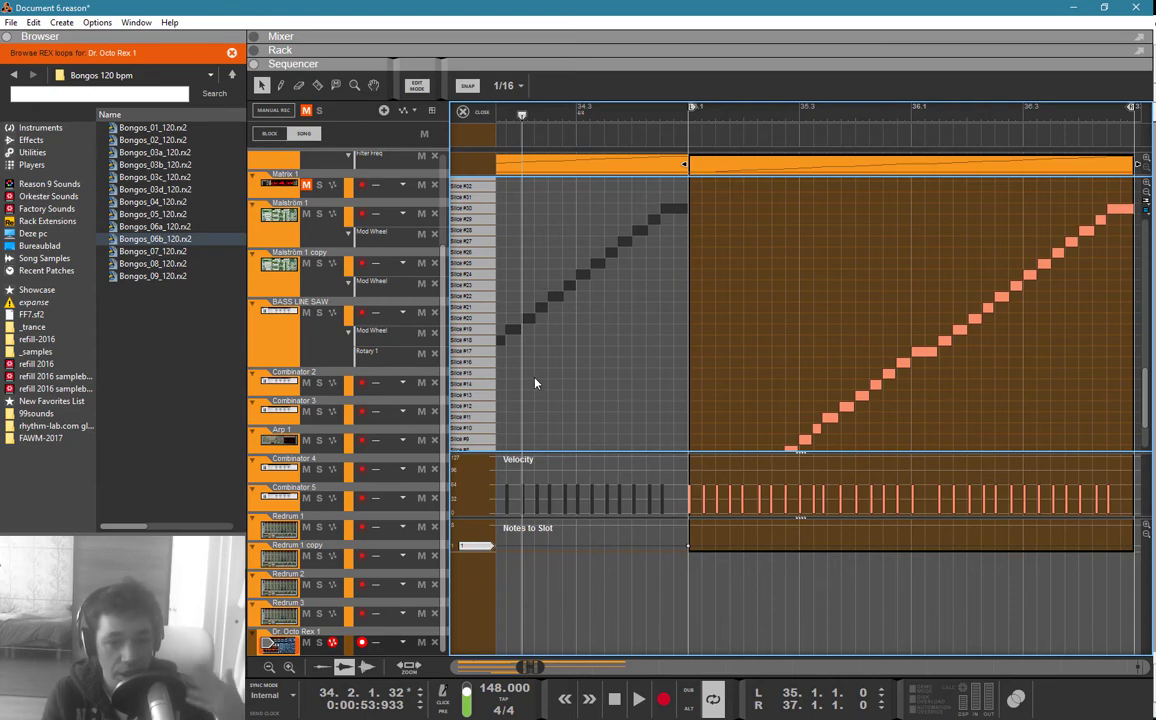
pyautogui.moveTo(850, 305); pyautogui.dragTo(1010, 257)
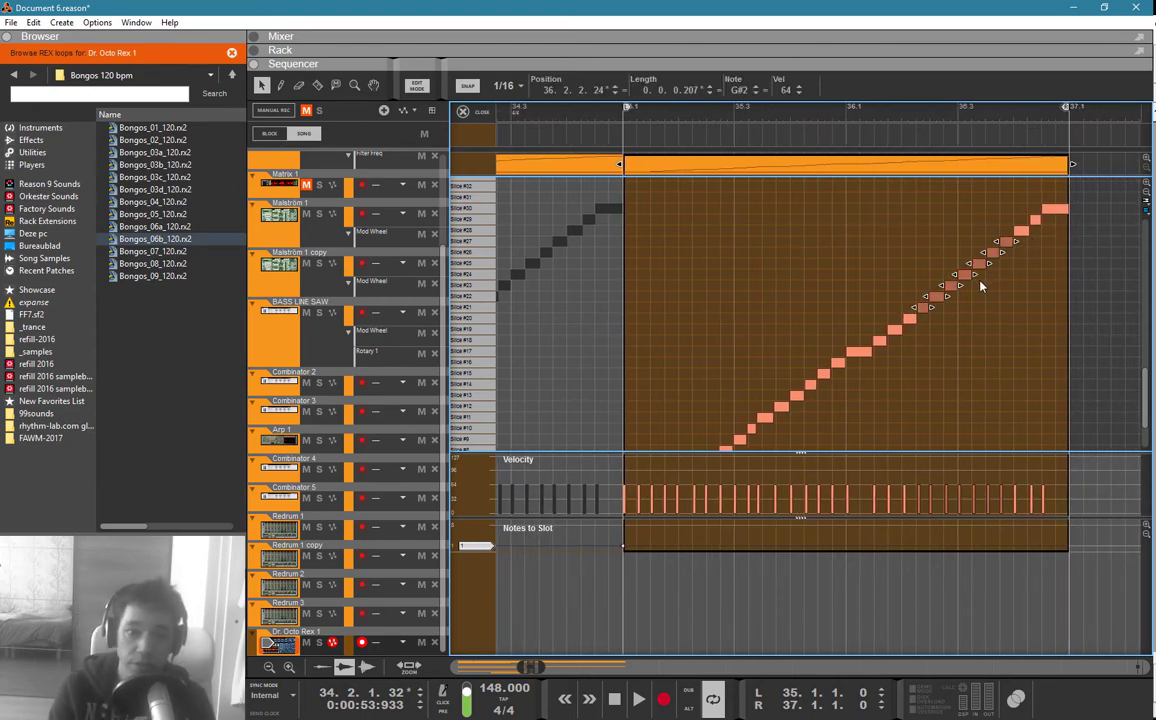
pyautogui.click(937, 317)
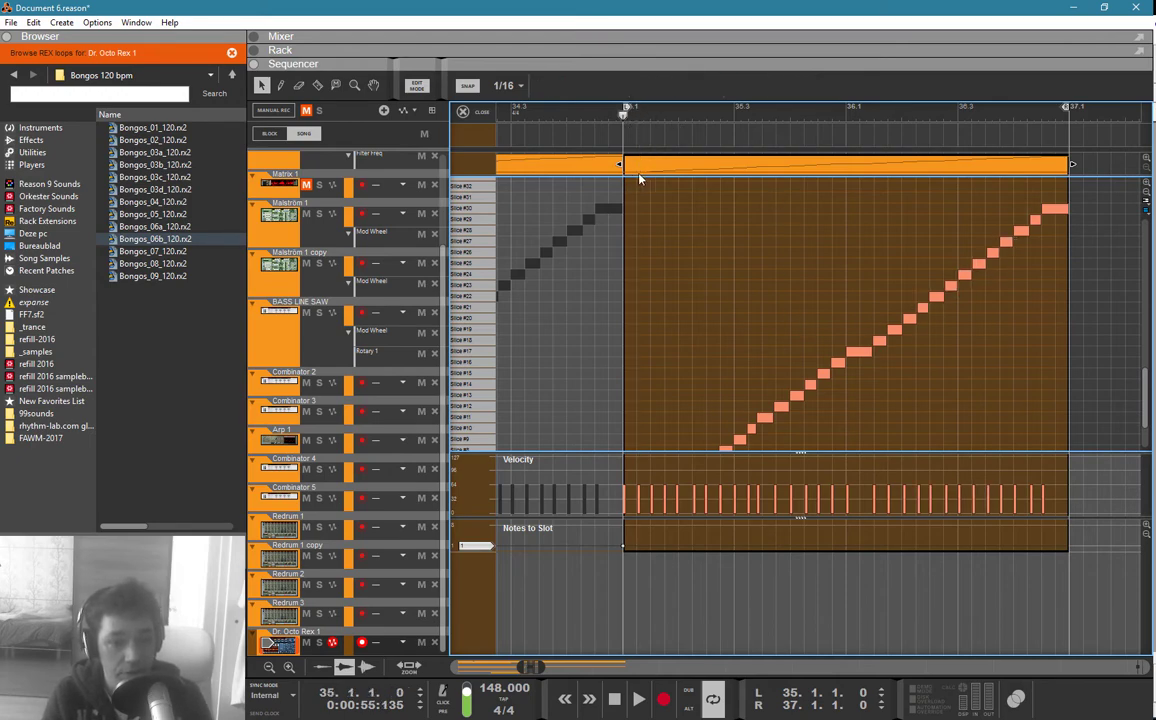
pyautogui.scroll(-2, 711, 228)
pyautogui.scroll(3, 728, 346)
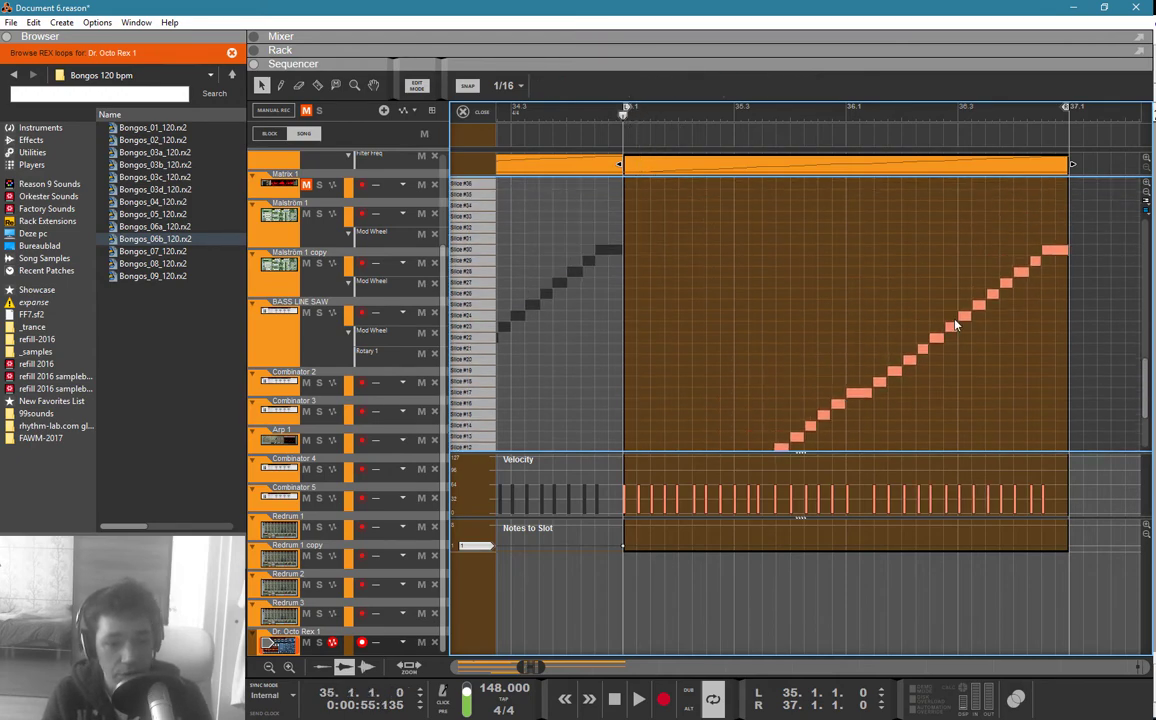
pyautogui.moveTo(968, 320); pyautogui.dragTo(966, 321)
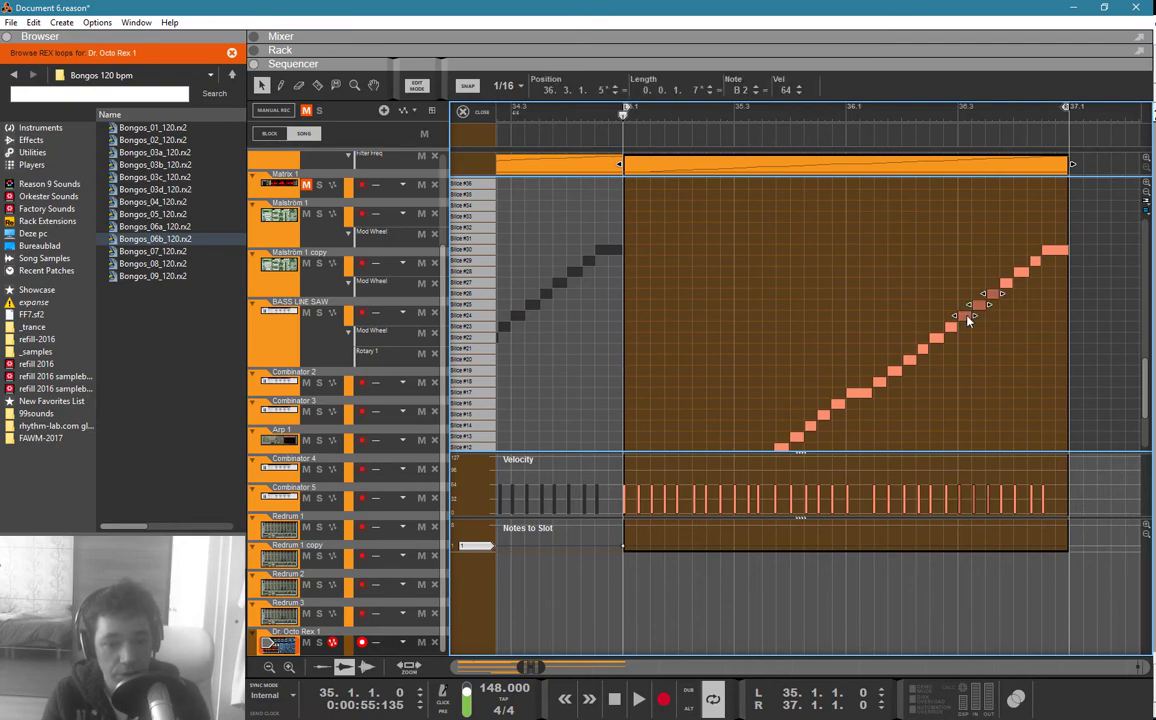
pyautogui.press('Delete')
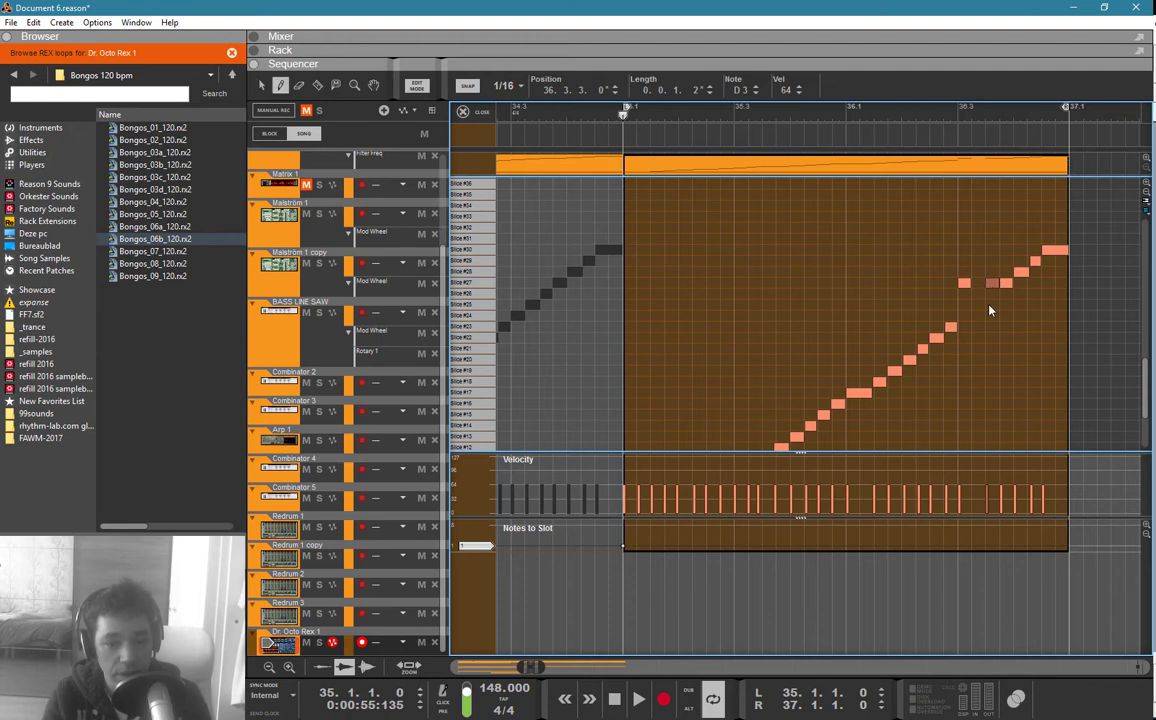
pyautogui.click(978, 304)
pyautogui.press('q')
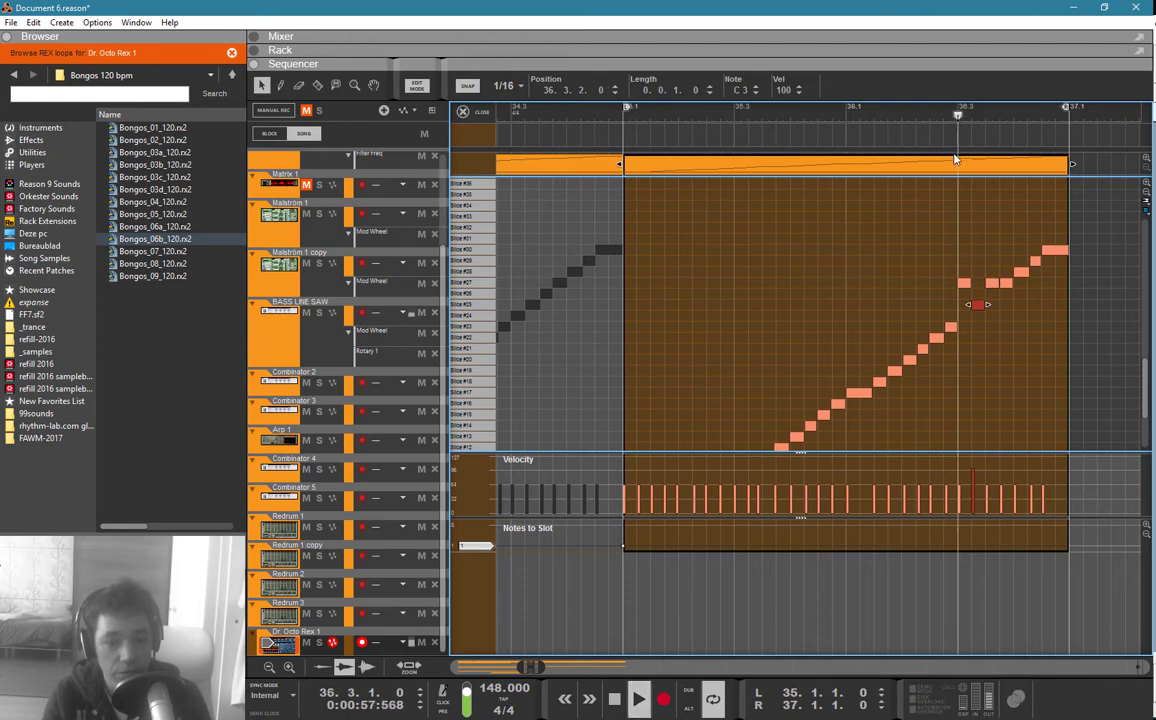
pyautogui.press('space')
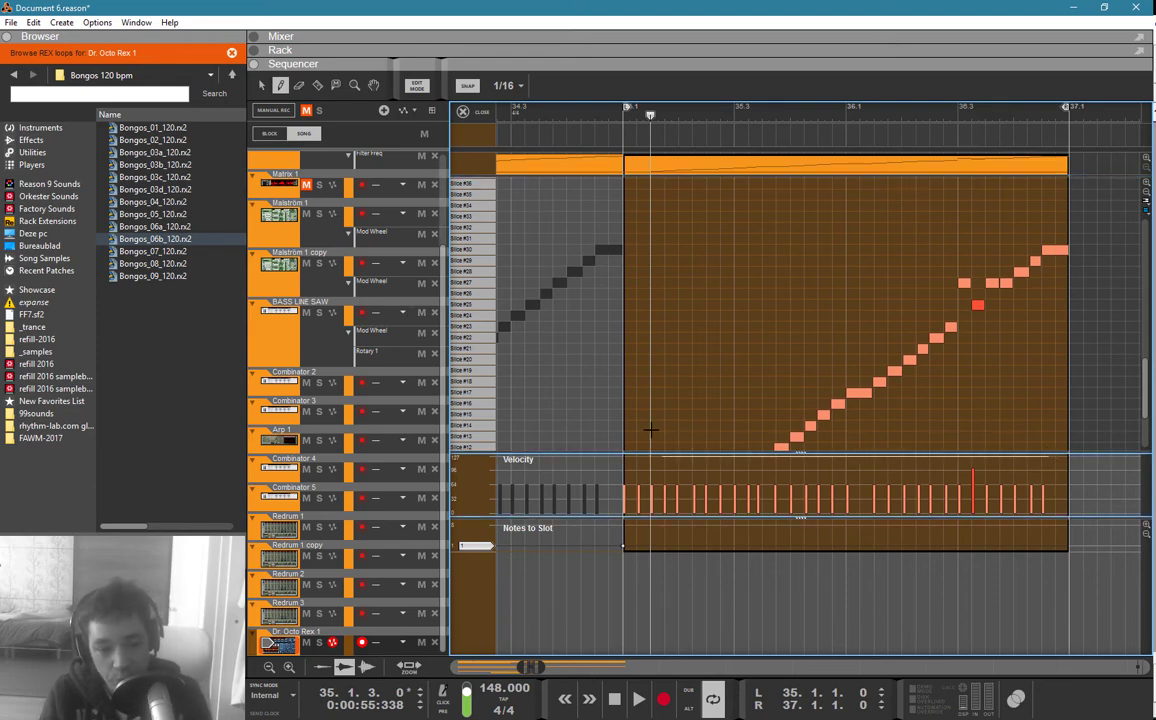
# Step: Raise the velocities of all notes in both bongo clips to the maximum and return to the arrangement
pyautogui.hotkey('ctrl', 'a')
pyautogui.press('q')
pyautogui.doubleClick(557, 172)
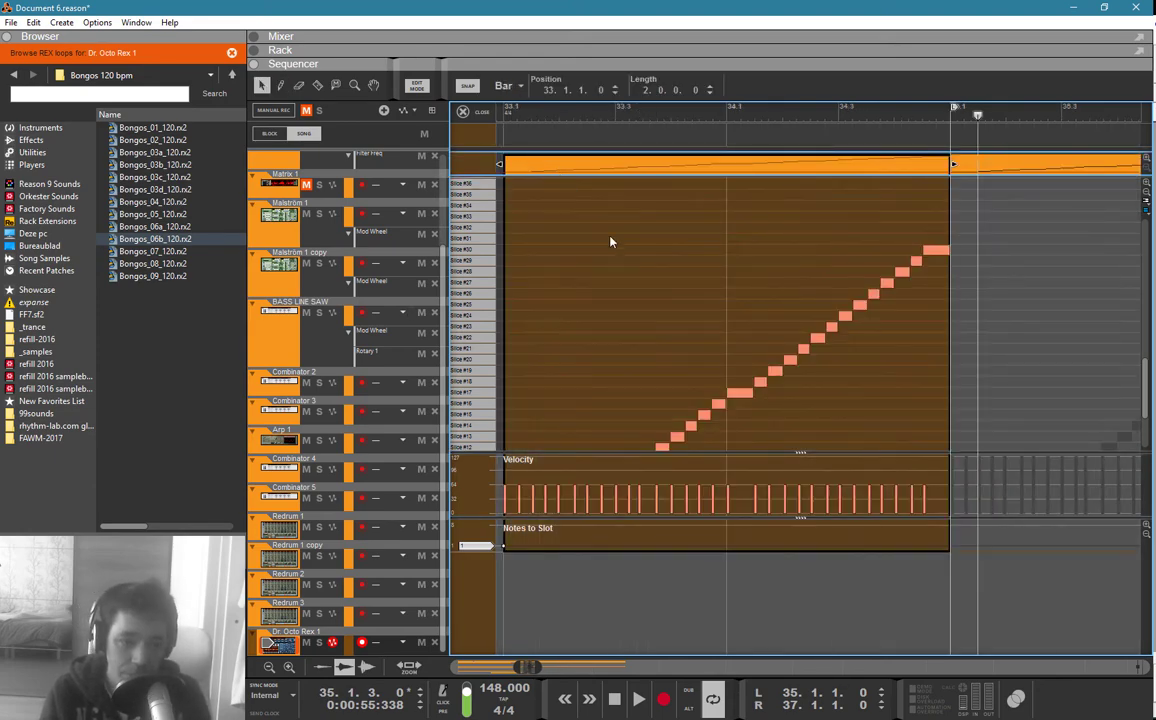
pyautogui.press('w')
pyautogui.moveTo(926, 457); pyautogui.dragTo(488, 398)
pyautogui.press('q')
pyautogui.hotkey('ctrl', 'e')
pyautogui.moveTo(723, 405); pyautogui.dragTo(598, 554)
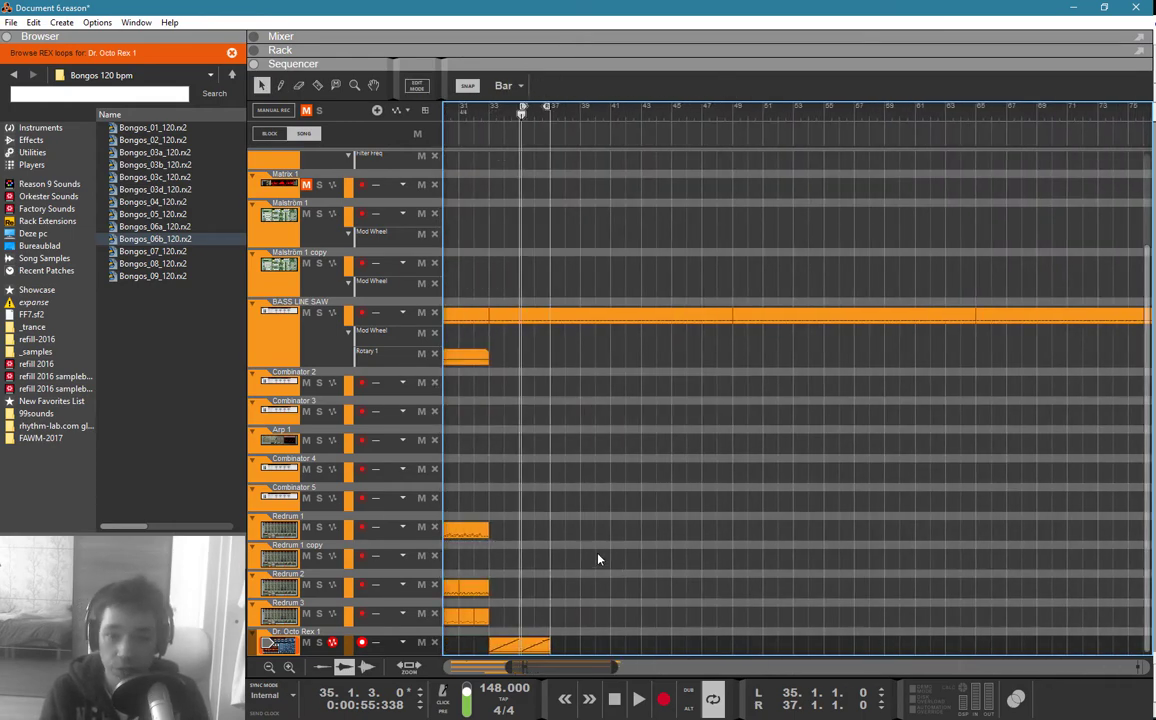
# Step: Join the two bongo clips in bars 33 to 37 into one clip and open it for editing
pyautogui.click(295, 653)
pyautogui.moveTo(554, 648); pyautogui.dragTo(507, 645)
pyautogui.rightClick(505, 646)
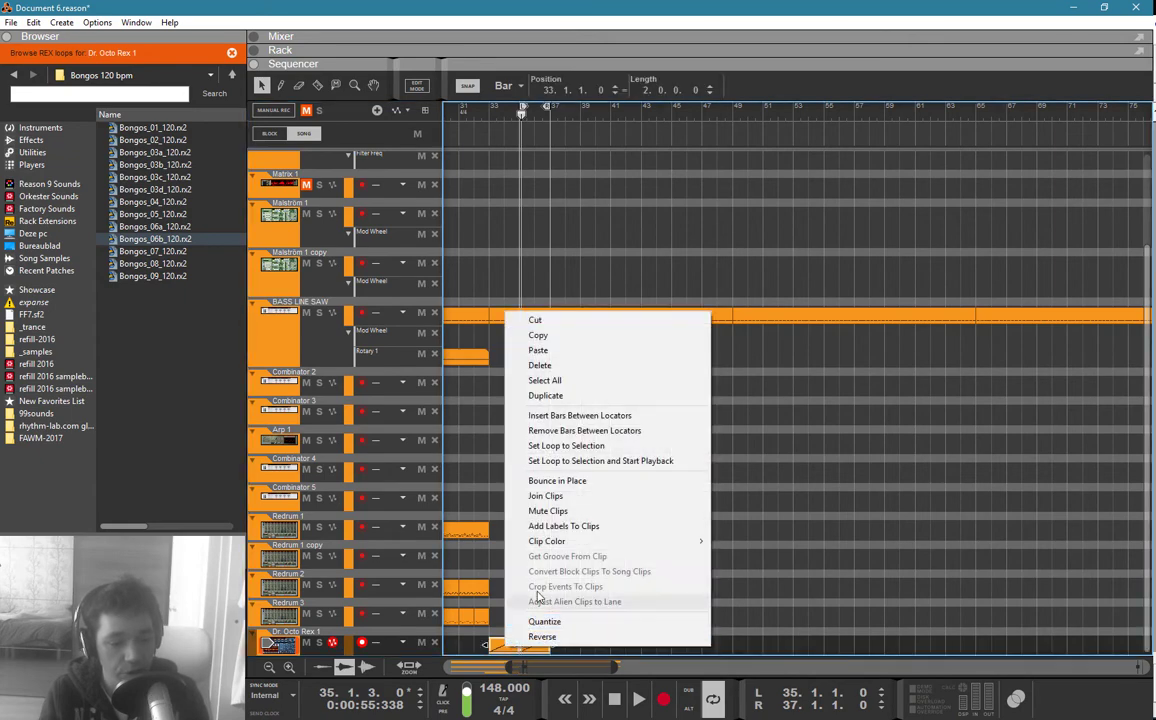
pyautogui.click(556, 496)
pyautogui.doubleClick(532, 648)
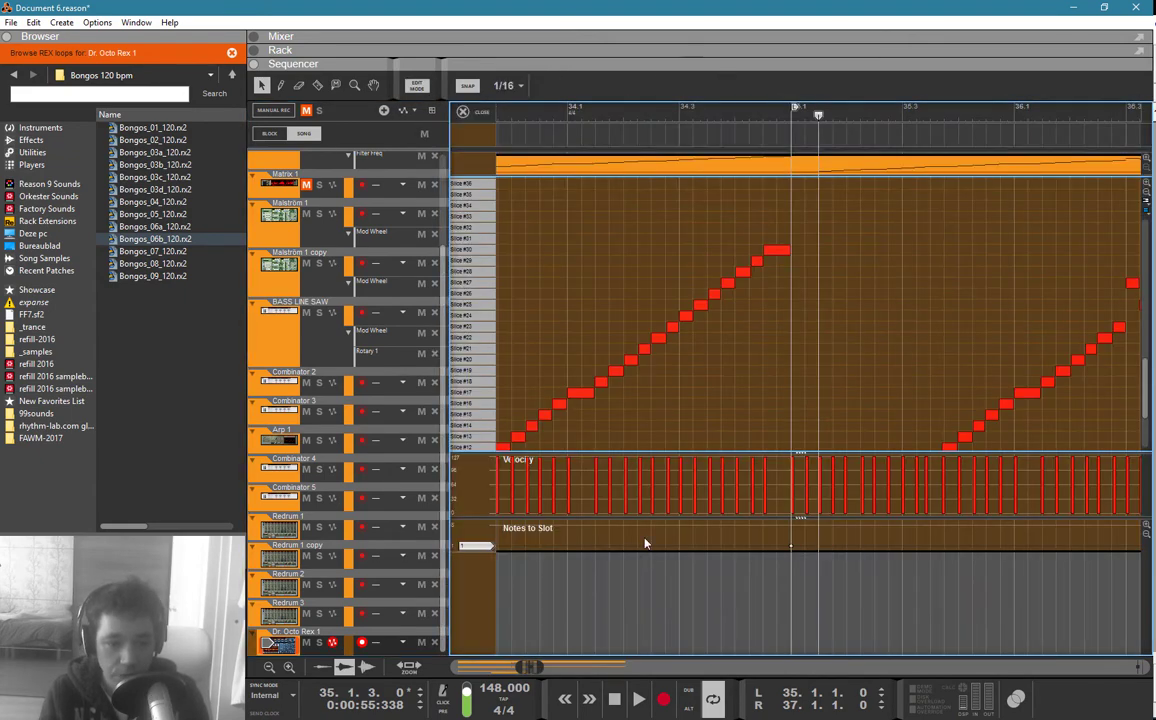
# Step: Set the Amp Vel Amount of Dr. Octo Rex 1 to 63 and play back the bongo clip
pyautogui.press('F6')
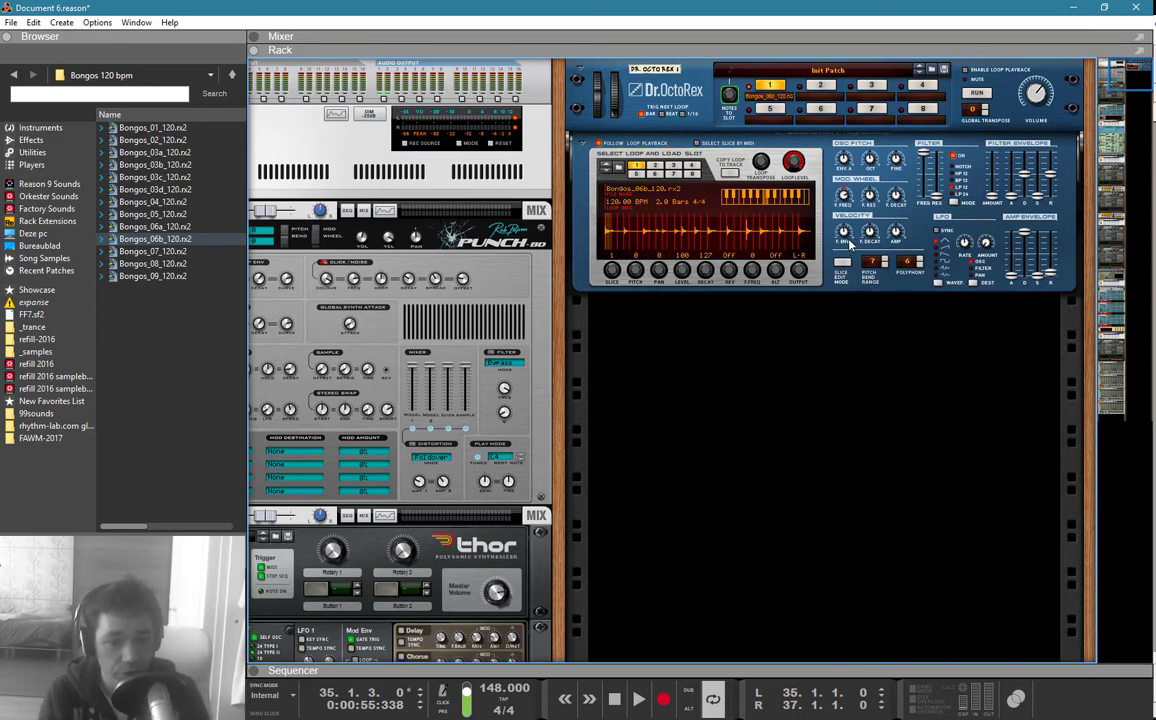
pyautogui.click(895, 240)
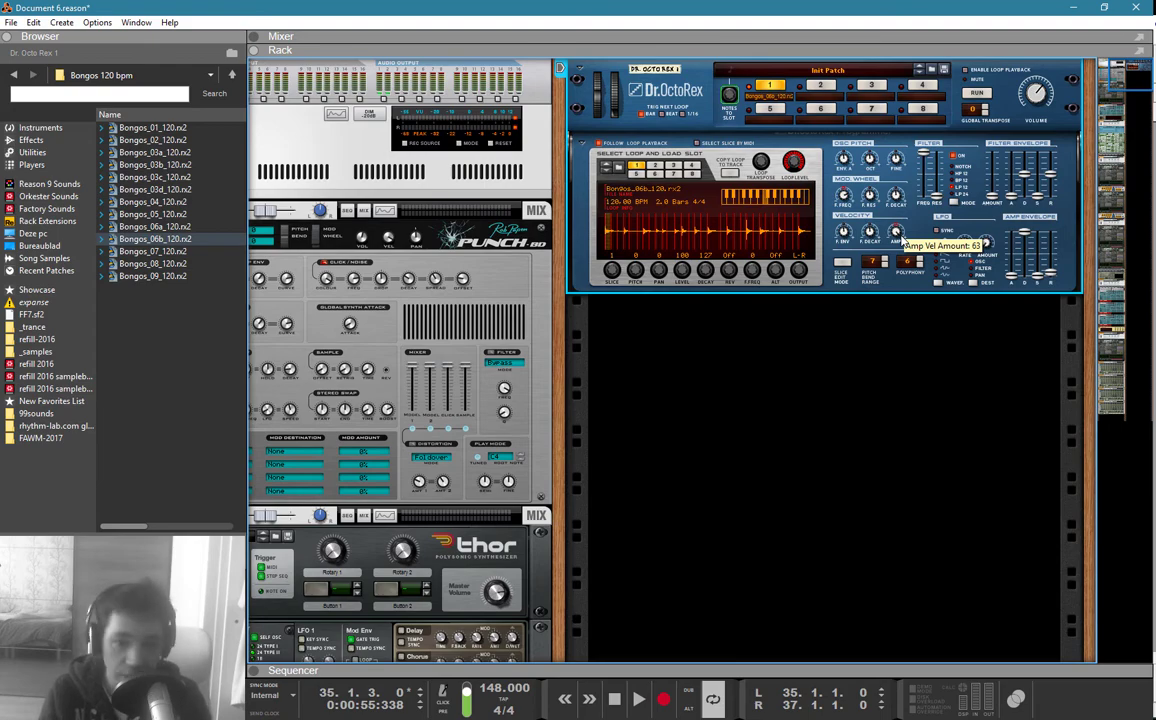
pyautogui.press('F5')
pyautogui.press('F6')
pyautogui.press('F7')
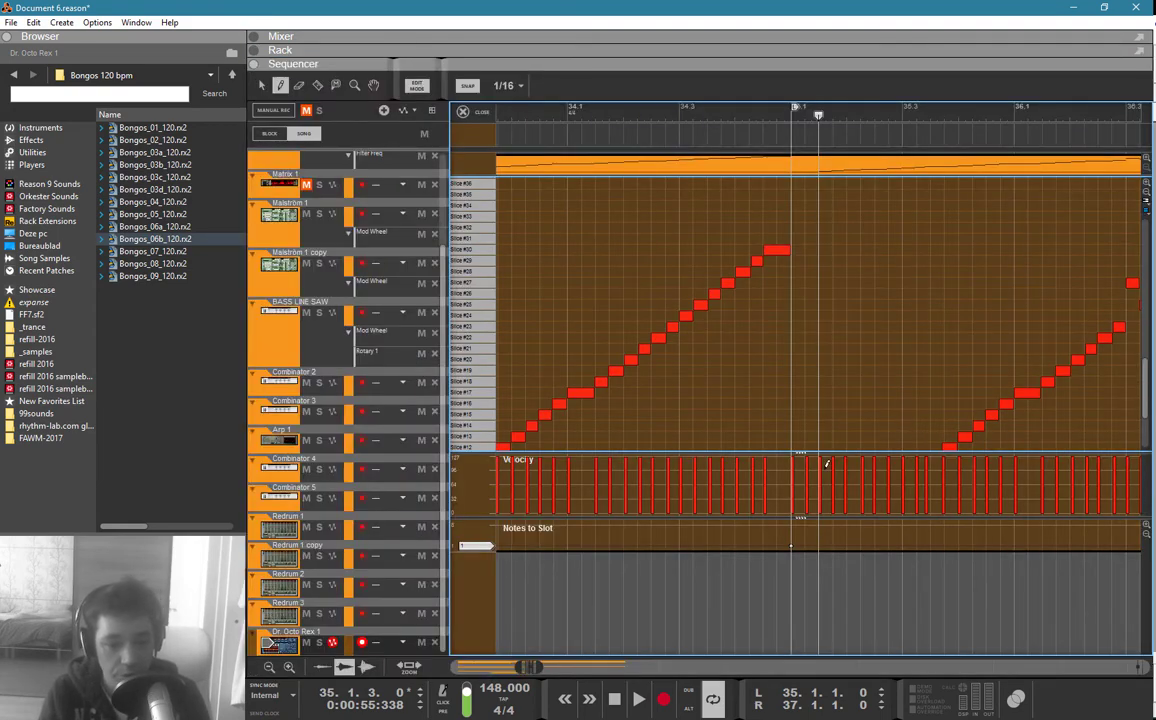
pyautogui.press('space')
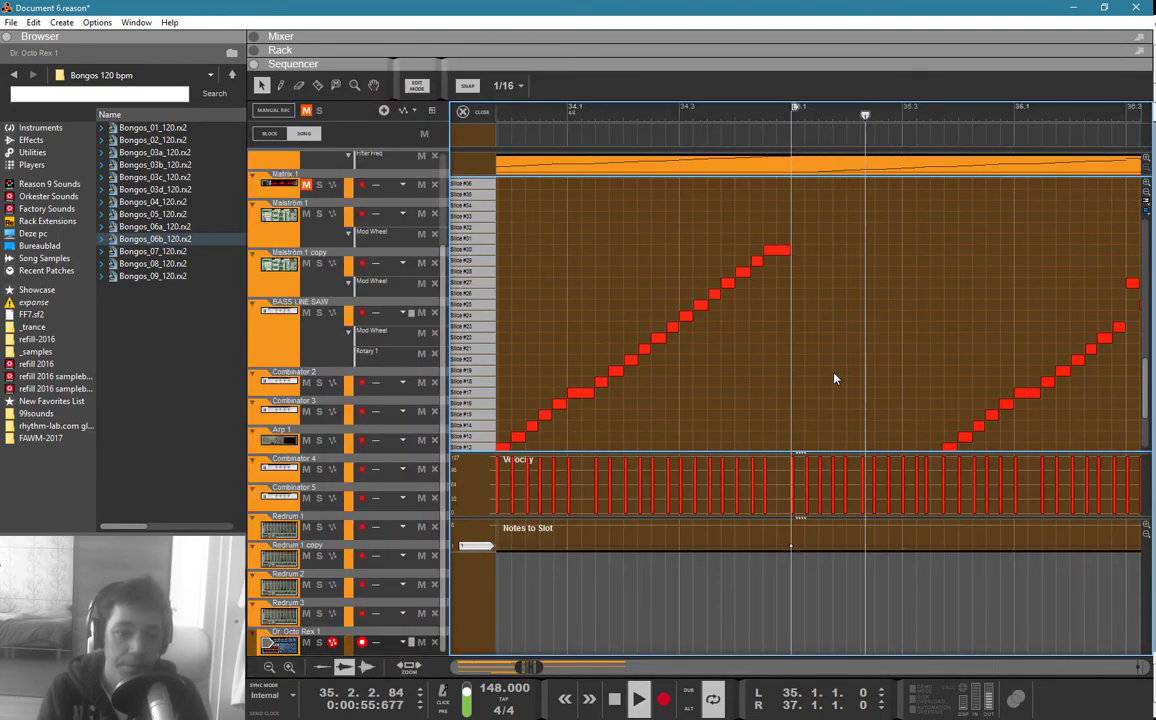
# Step: Show the insert effects of Dr. Octo Rex 1, add a Pulveriser there and set its Blend to 29%
pyautogui.press('F6')
pyautogui.scroll(1, 833, 350)
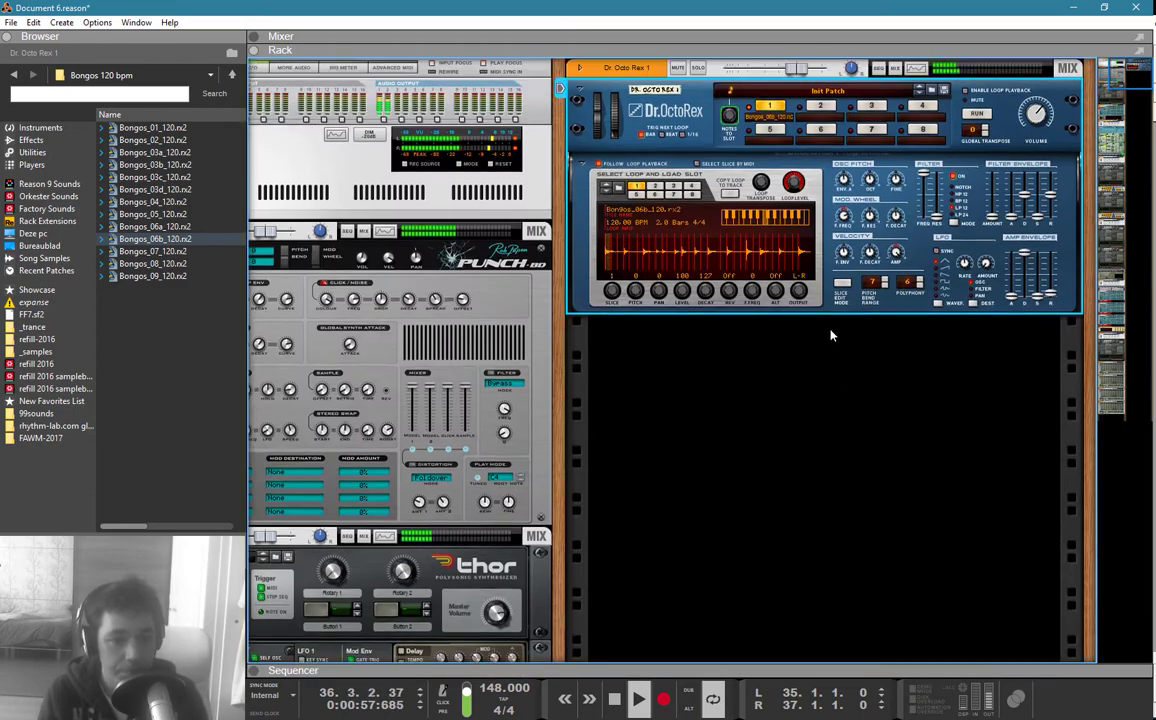
pyautogui.click(580, 69)
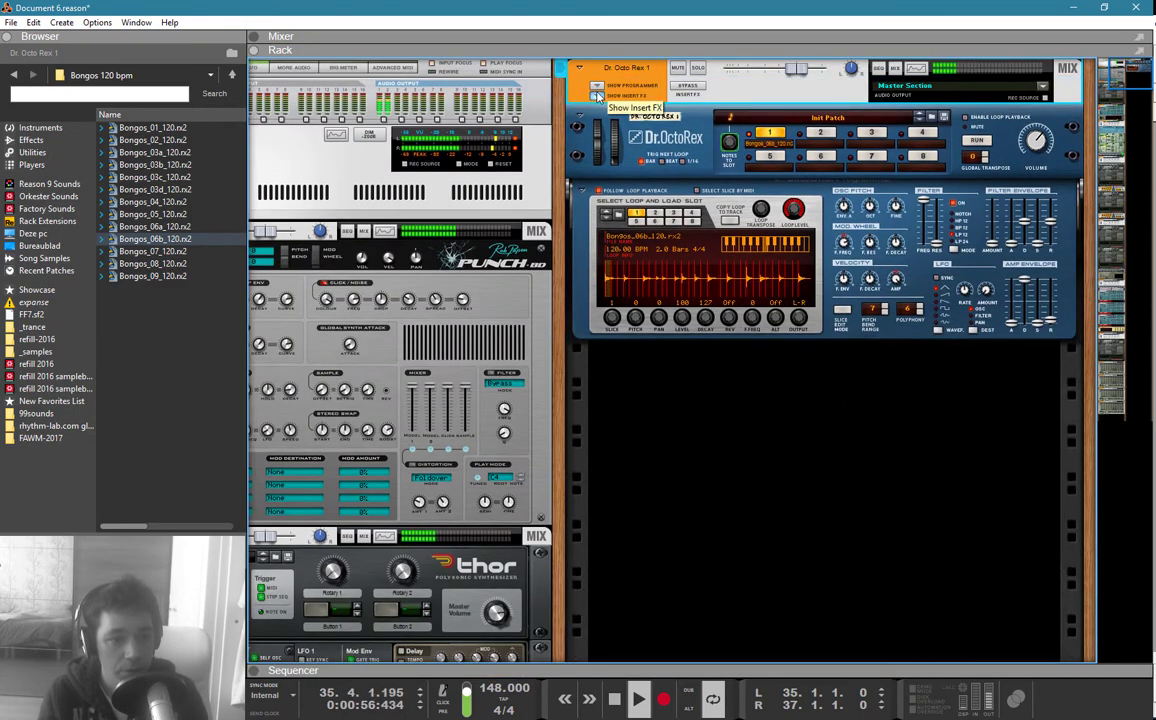
pyautogui.click(597, 96)
pyautogui.rightClick(600, 116)
pyautogui.moveTo(660, 285)
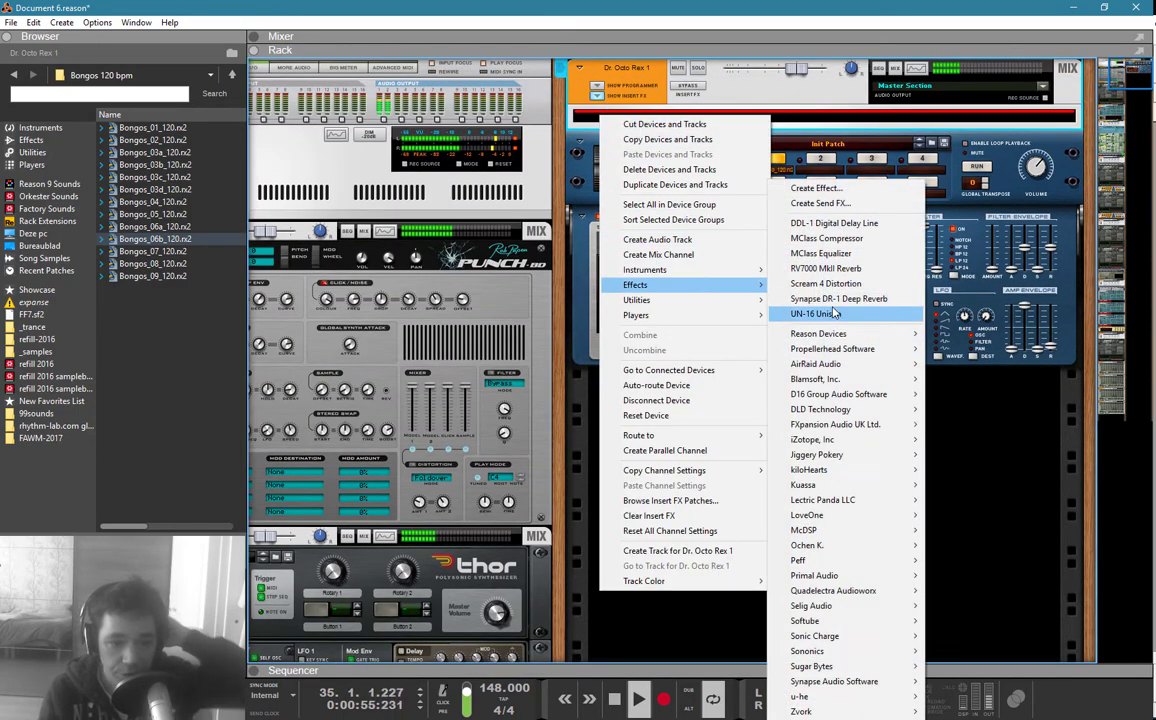
pyautogui.moveTo(850, 334)
pyautogui.click(1005, 312)
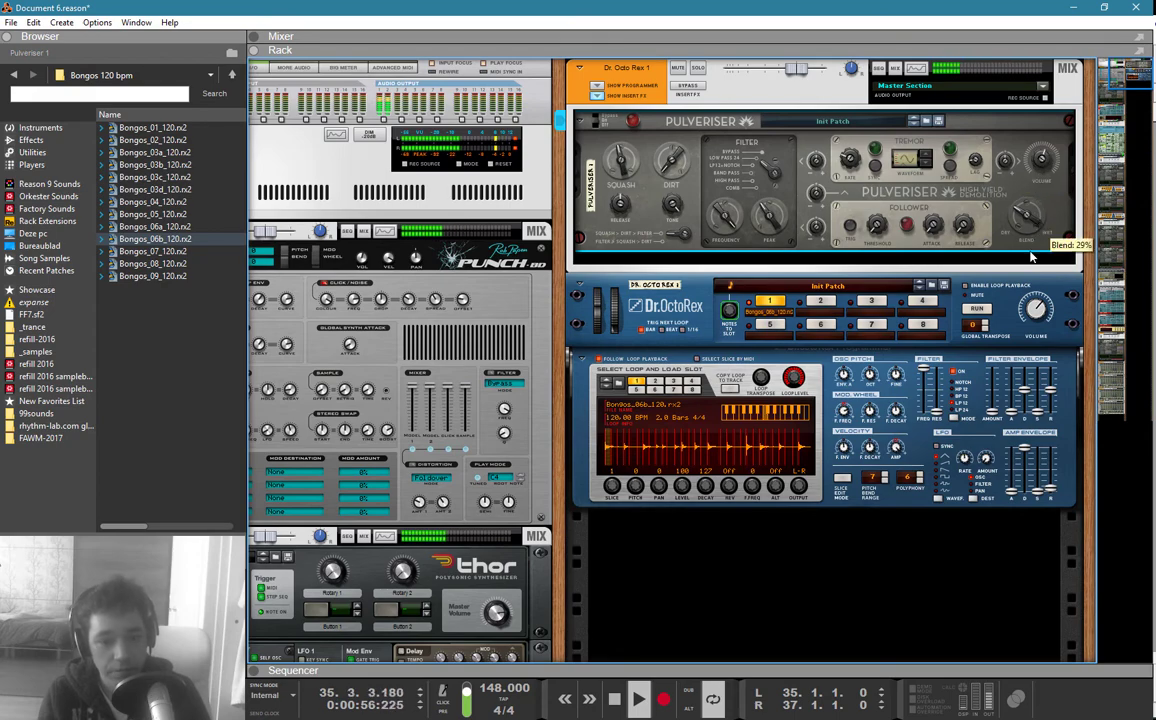
pyautogui.press('F7')
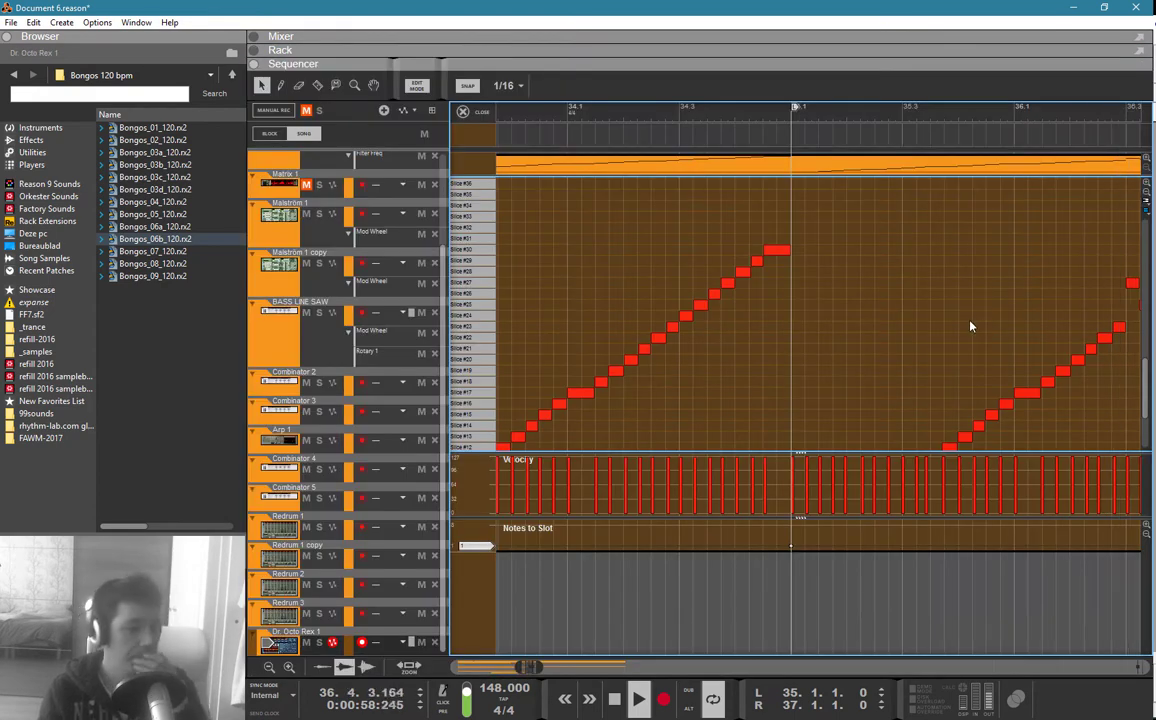
pyautogui.press('F5')
pyautogui.press('F7')
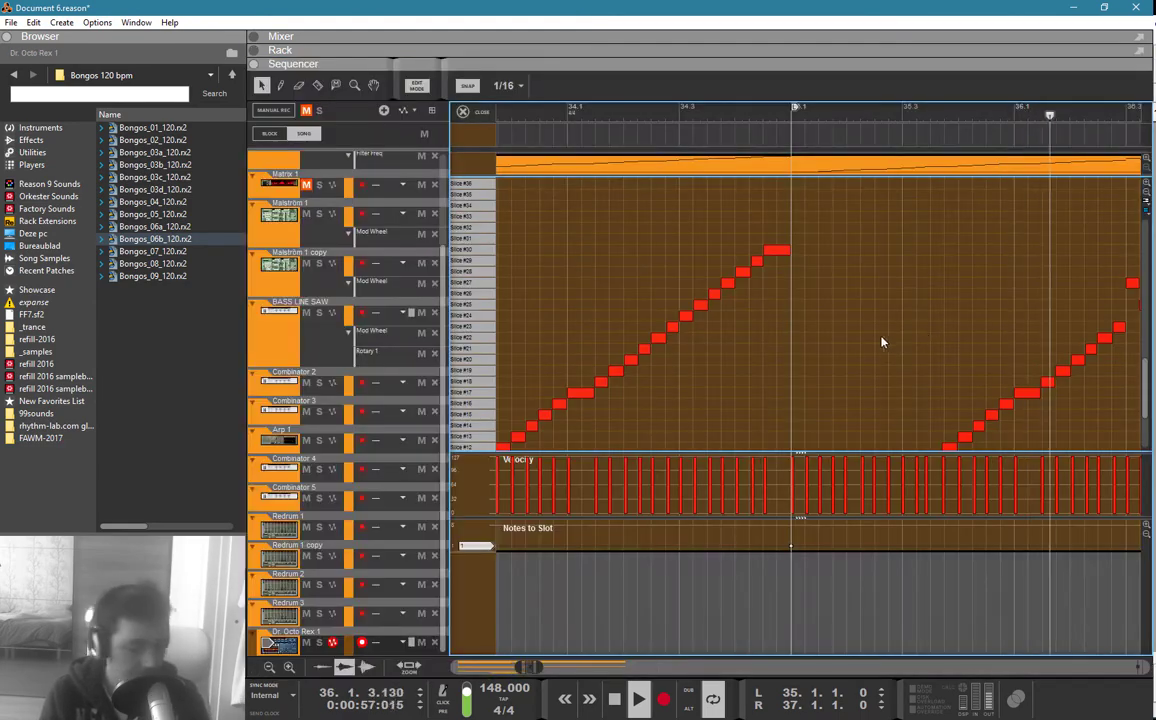
# Step: Join the clips in bars 17 to 33 on each of the Redrum 1, Redrum 2 and Redrum 3 tracks
pyautogui.hotkey('shift', 'Tab')
pyautogui.press('F5')
pyautogui.press('F6')
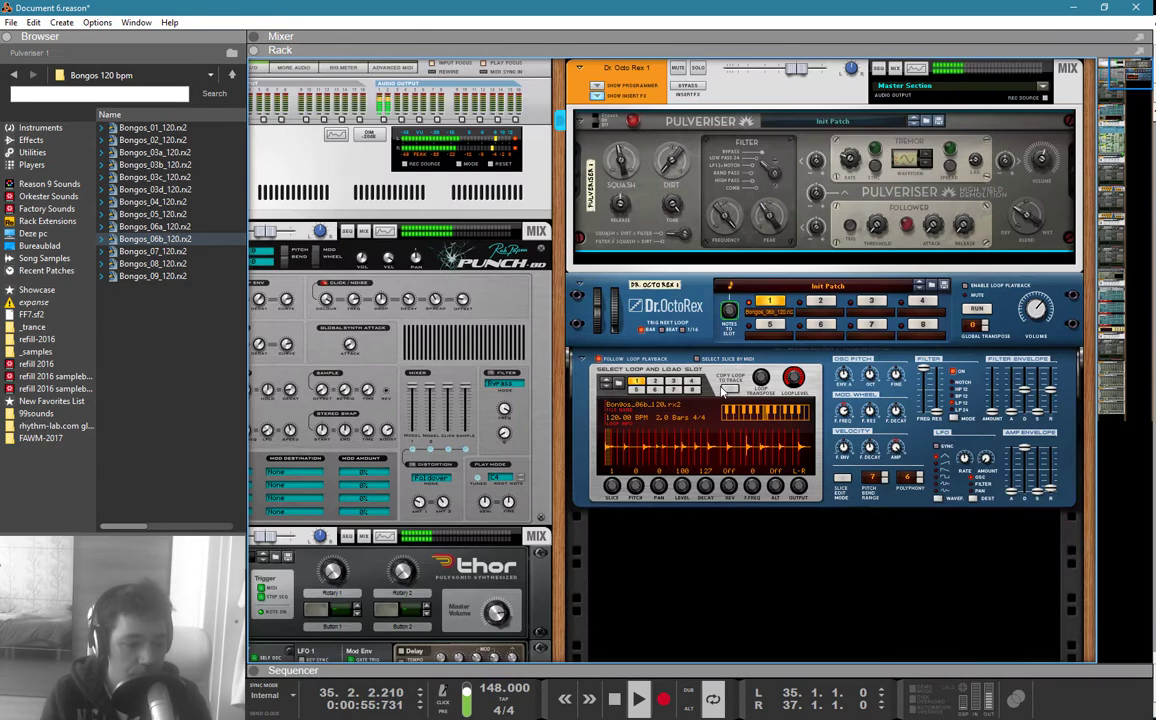
pyautogui.press('F7')
pyautogui.moveTo(672, 462); pyautogui.dragTo(640, 560)
pyautogui.moveTo(643, 493); pyautogui.dragTo(507, 621)
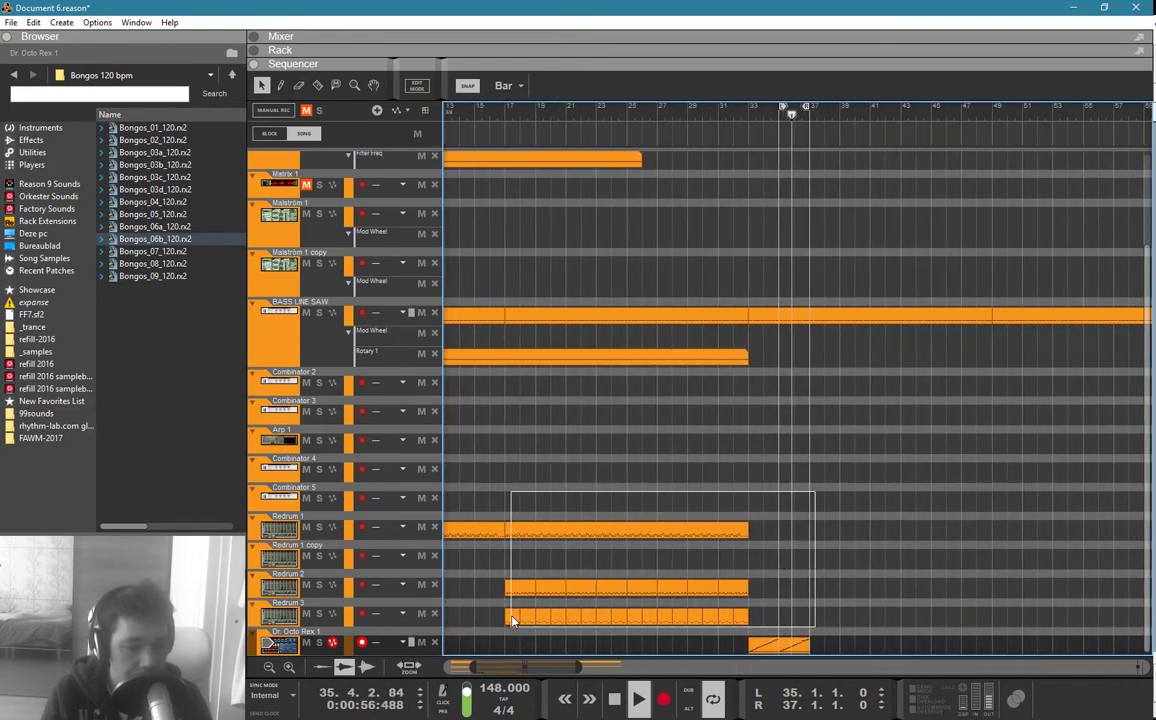
pyautogui.rightClick(507, 621)
pyautogui.click(555, 464)
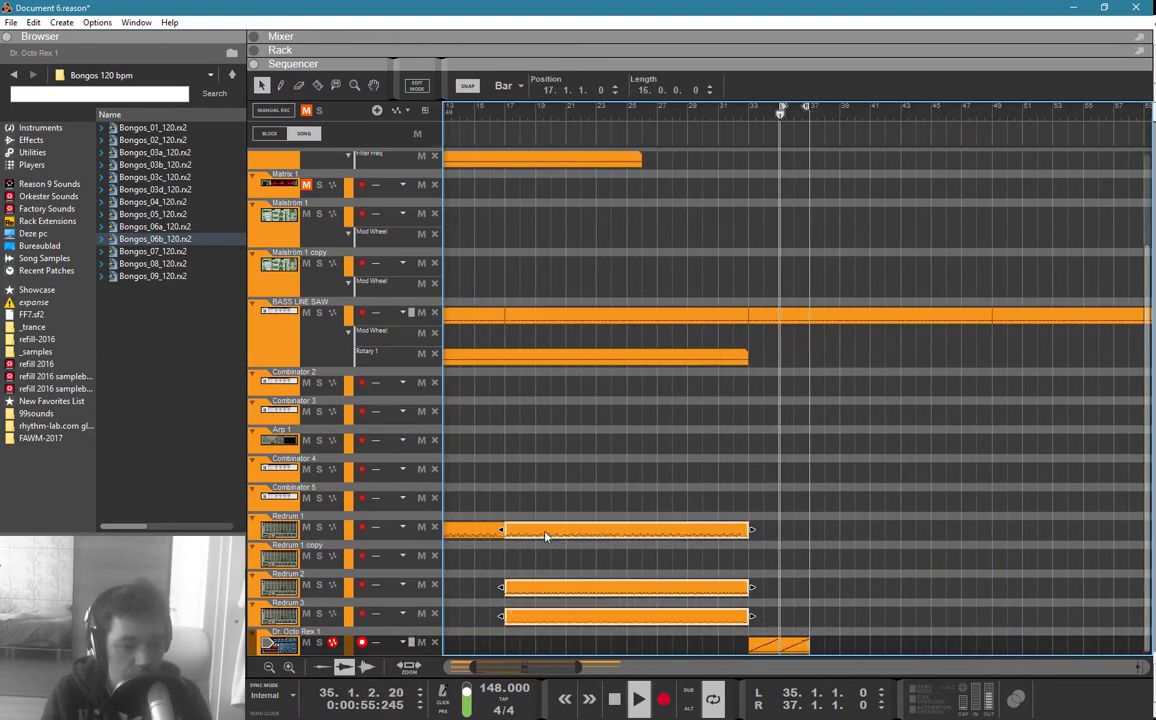
# Step: Copy the joined Redrum clips to bars 33 to 49 and repeat the bongo clip up to bar 49
pyautogui.moveTo(542, 534); pyautogui.dragTo(800, 552)
pyautogui.moveTo(828, 649); pyautogui.dragTo(786, 650)
pyautogui.keyDown('ctrl'); pyautogui.moveTo(787, 650); pyautogui.dragTo(892, 647); pyautogui.keyUp('ctrl')
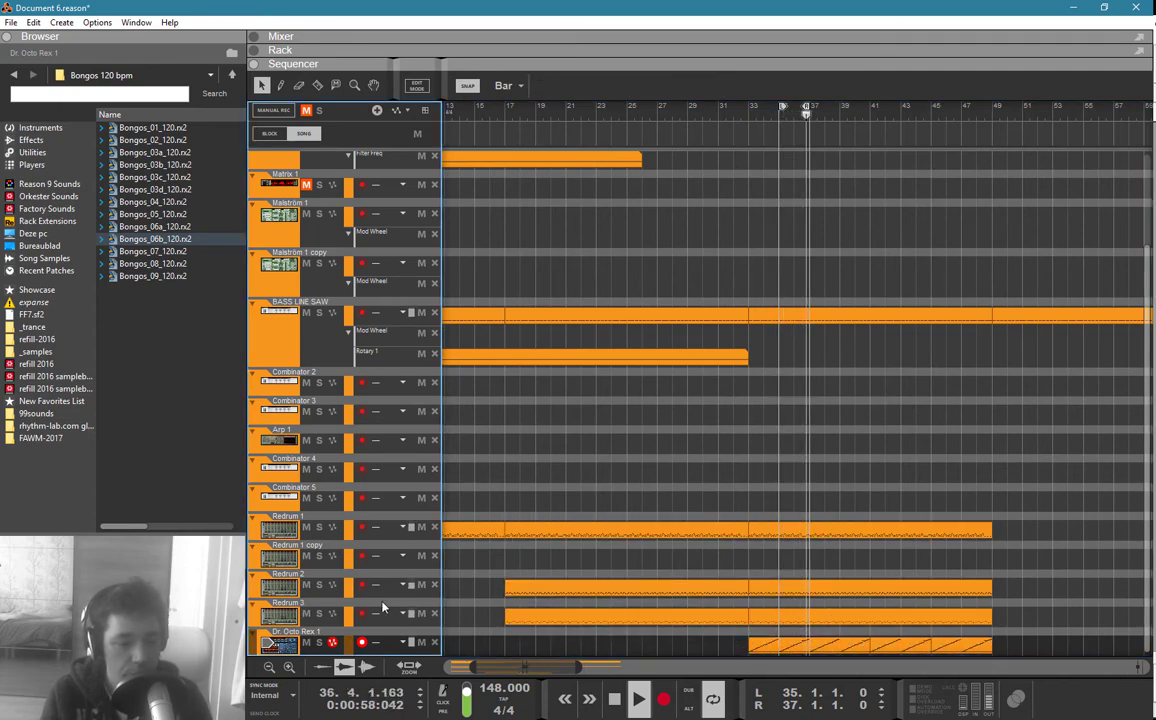
pyautogui.press('F6')
pyautogui.scroll(3, 800, 335)
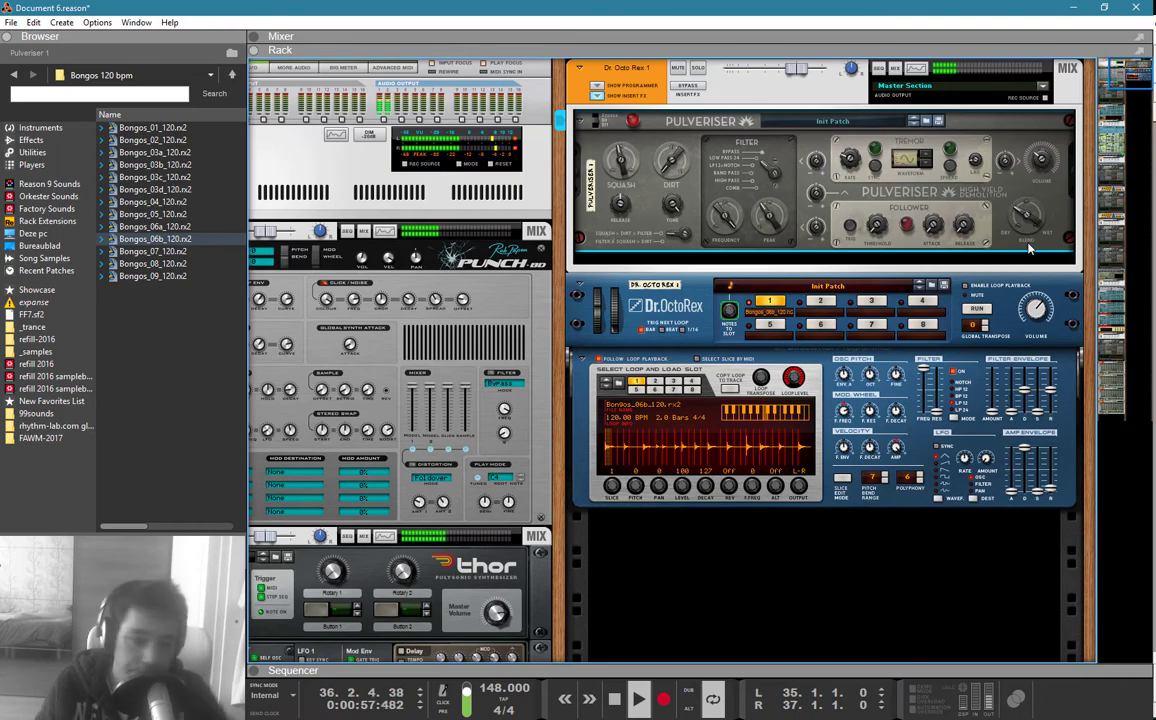
pyautogui.press('F5')
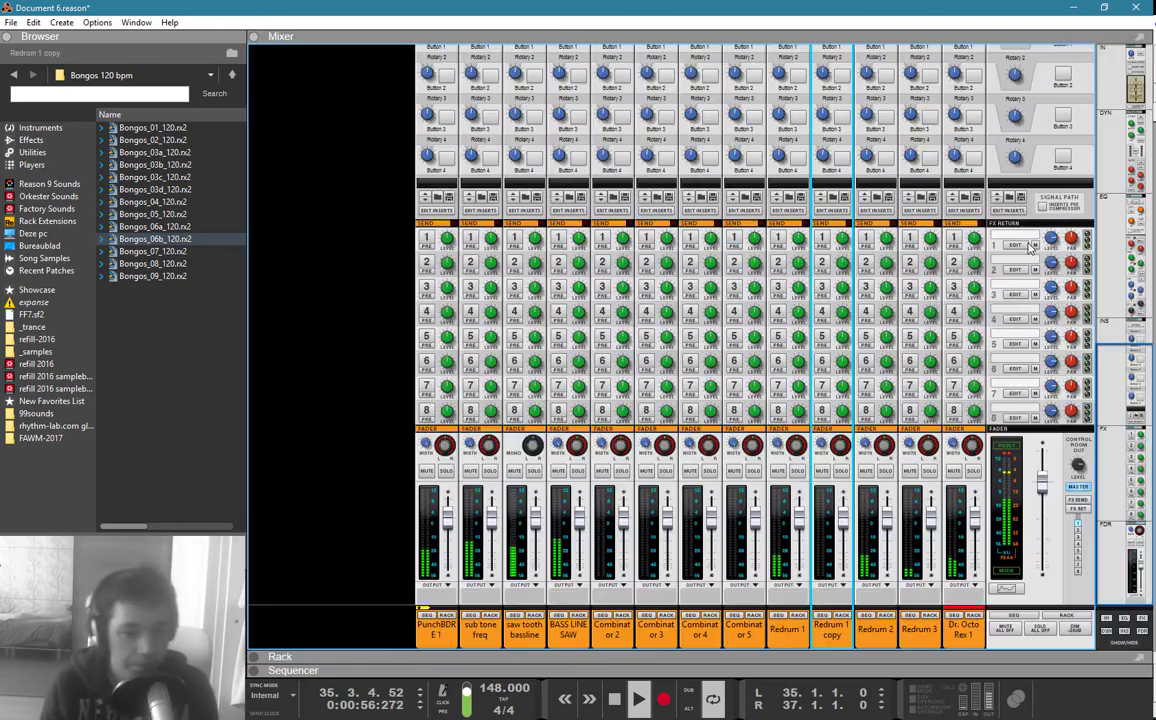
pyautogui.press('F7')
# Step: Add a Rotary 1 automation clip on the BASS LINE SAW track from bar 33 to bar 49
pyautogui.scroll(3, 730, 385)
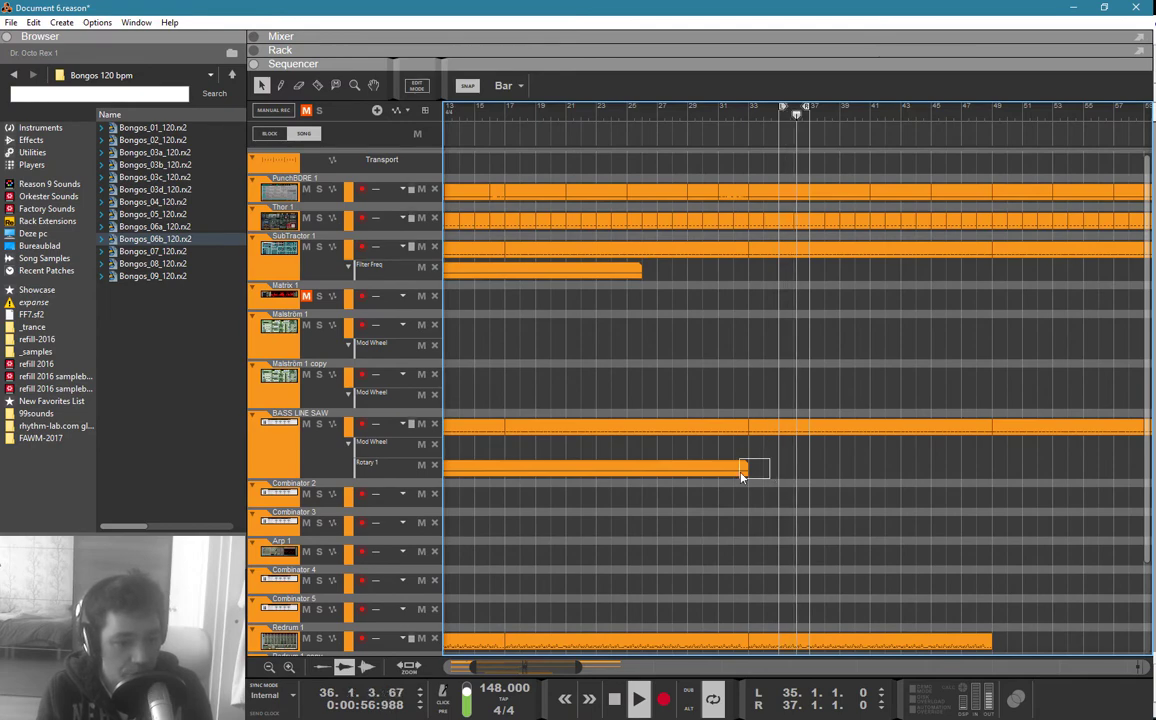
pyautogui.moveTo(770, 459)
pyautogui.mouseDown()
pyautogui.moveTo(740, 477)
pyautogui.moveTo(993, 466)
pyautogui.mouseUp()
pyautogui.press('e')
pyautogui.press('w')
pyautogui.press('q')
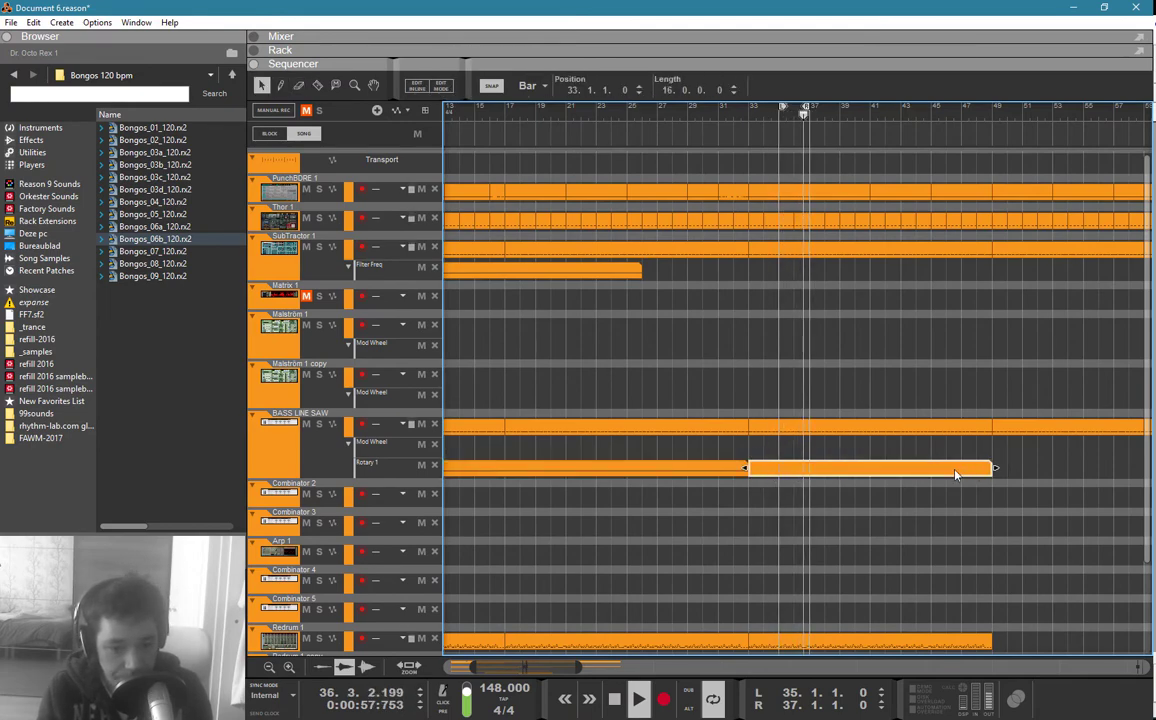
# Step: Join the two Rotary 1 automation clips on BASS LINE SAW into one clip from bar 1 to bar 49
pyautogui.doubleClick(955, 474)
pyautogui.press('Escape')
pyautogui.moveTo(792, 438); pyautogui.dragTo(727, 476)
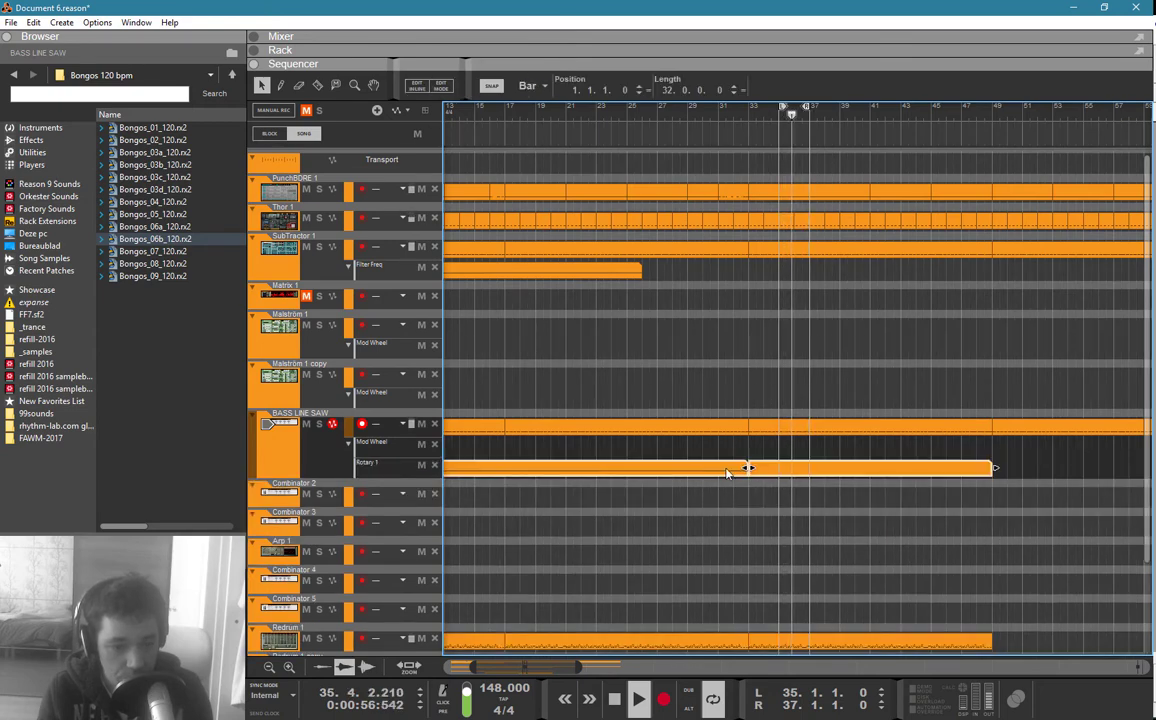
pyautogui.rightClick(727, 473)
pyautogui.click(728, 305)
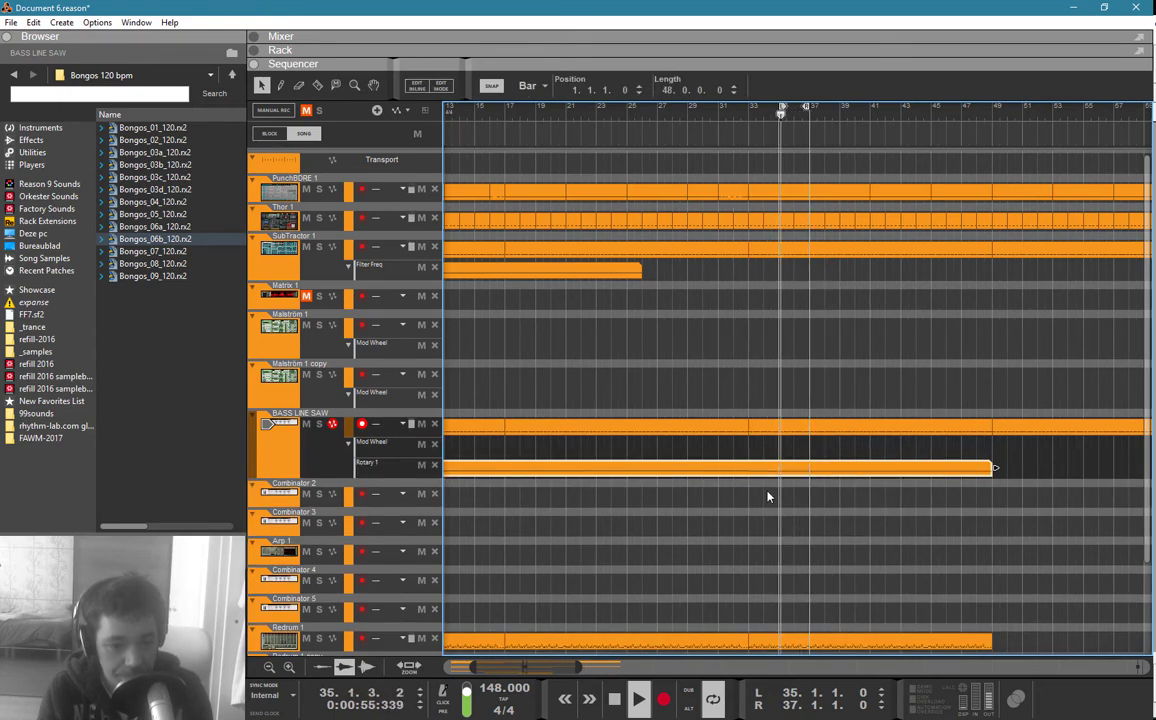
# Step: Edit the Rotary 1 automation clip on BASS LINE SAW, adding an automation point at its end at bar 49
pyautogui.doubleClick(773, 477)
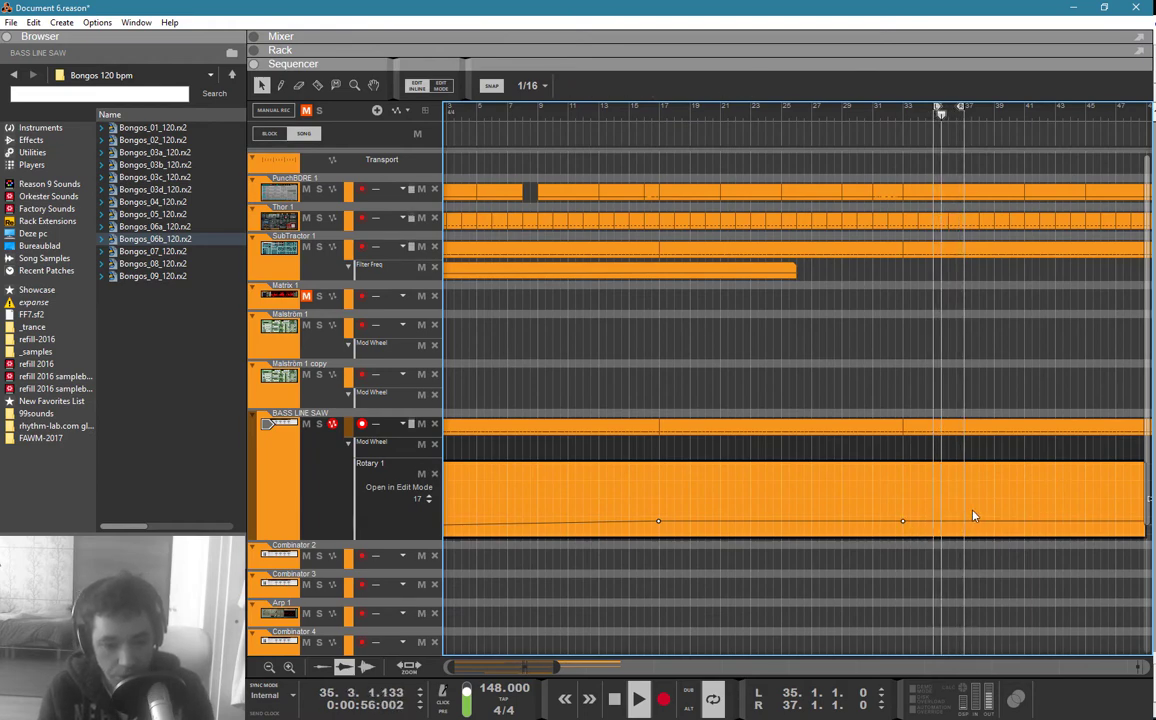
pyautogui.press('w')
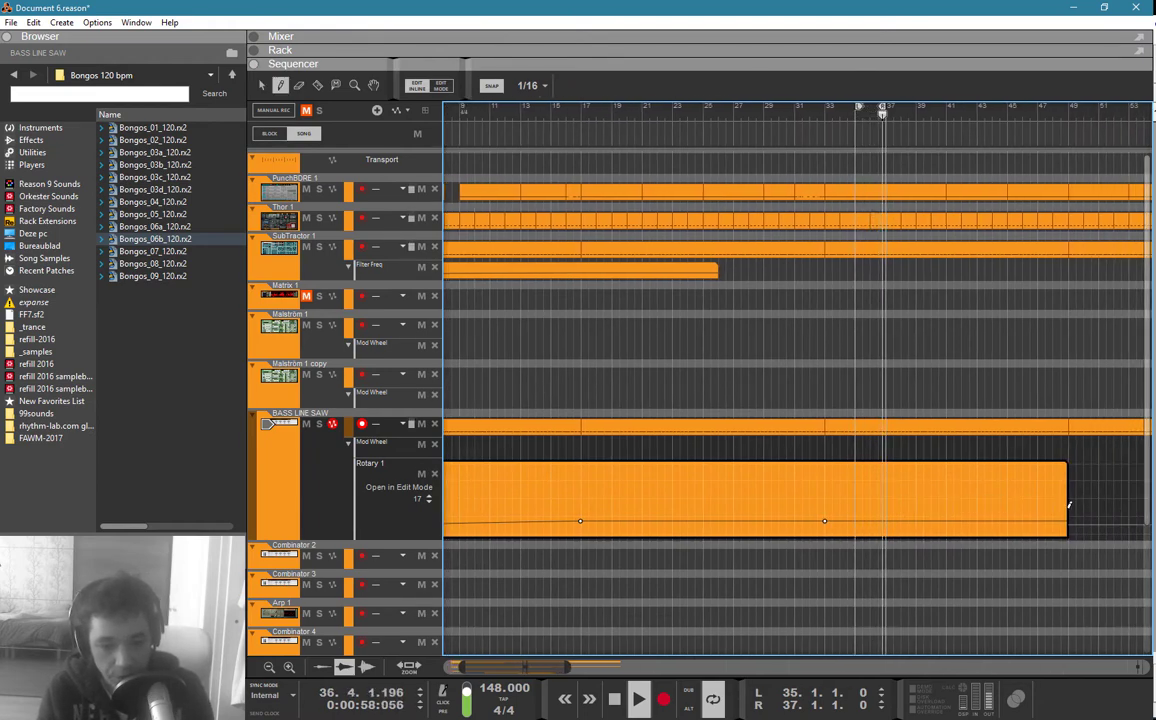
pyautogui.click(1068, 503)
pyautogui.press('q')
pyautogui.click(1030, 387)
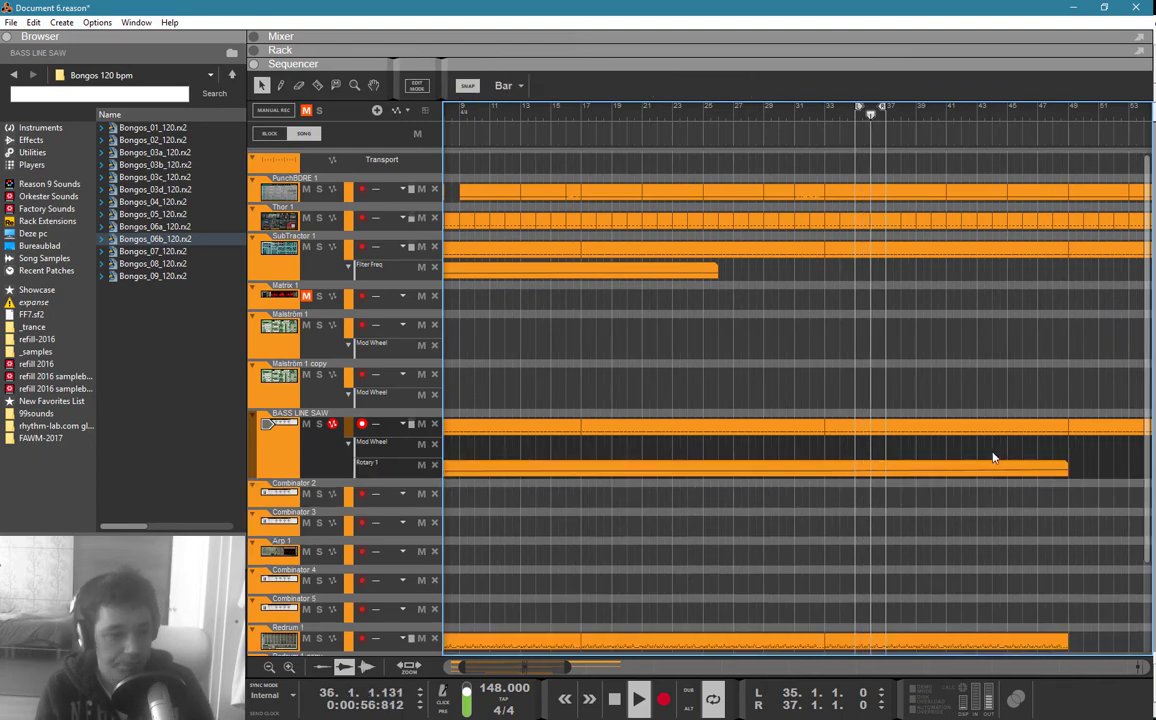
# Step: Set the loop's right locator to bar 49 and make Combinator 2 the active track after checking Combinator 3
pyautogui.keyDown('ctrl'); pyautogui.click(1068, 112); pyautogui.keyUp('ctrl')
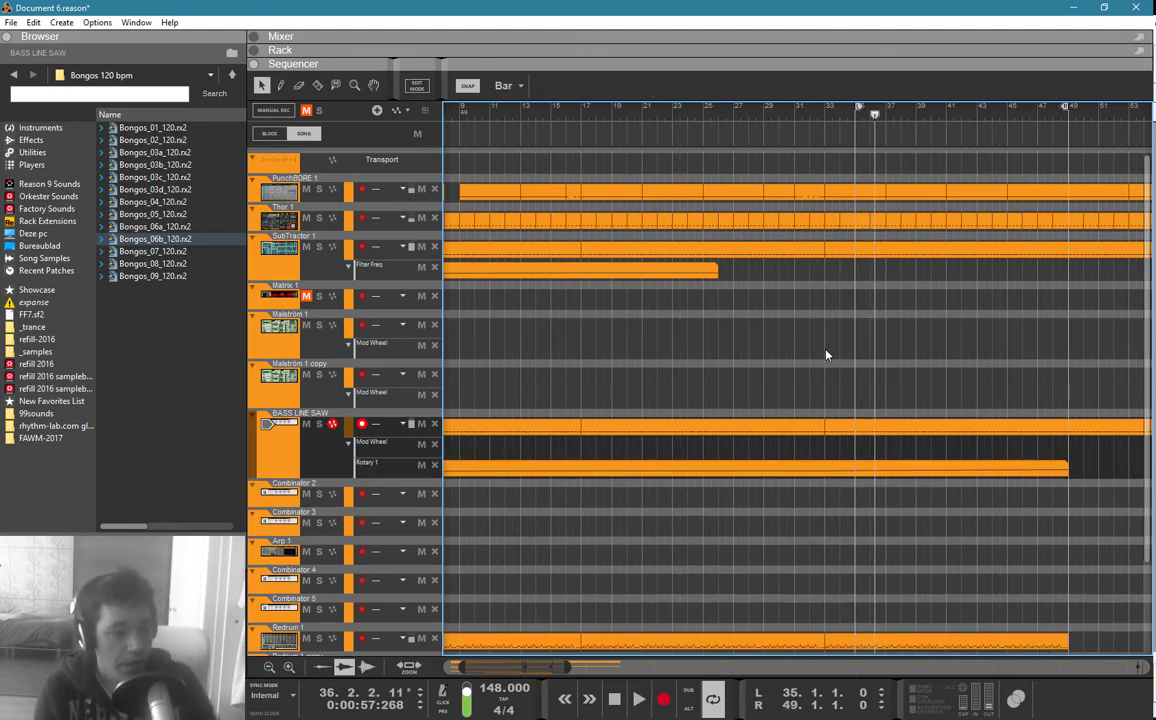
pyautogui.scroll(-2, 540, 420)
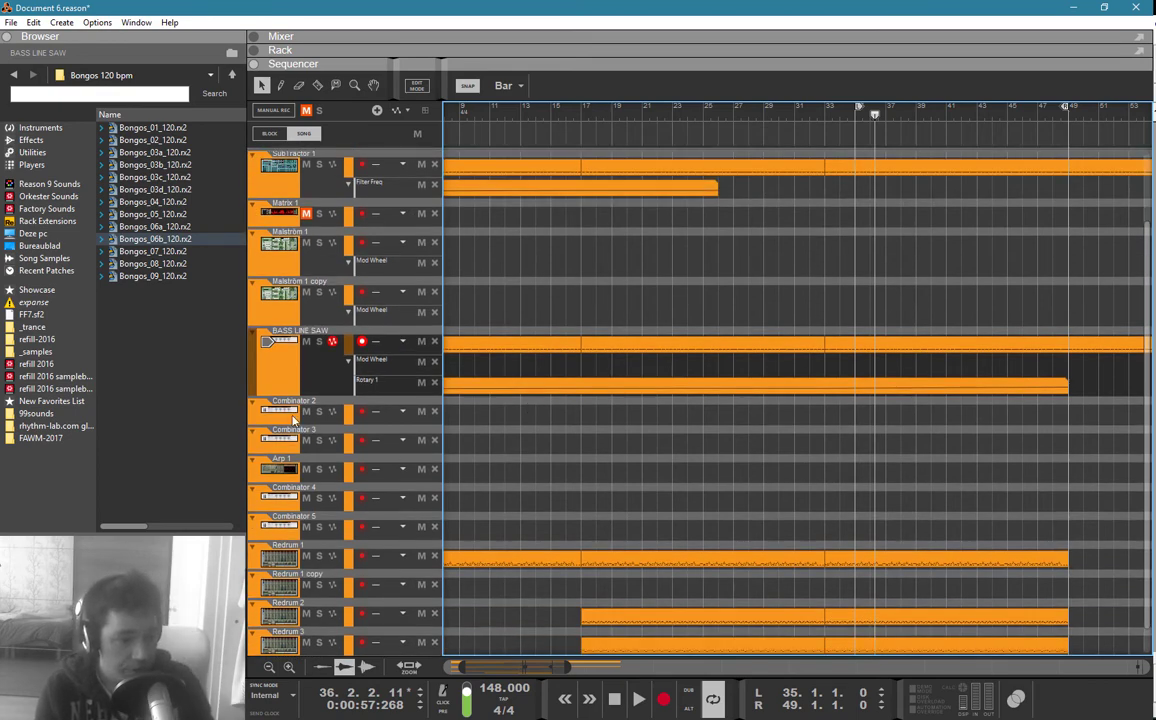
pyautogui.click(293, 418)
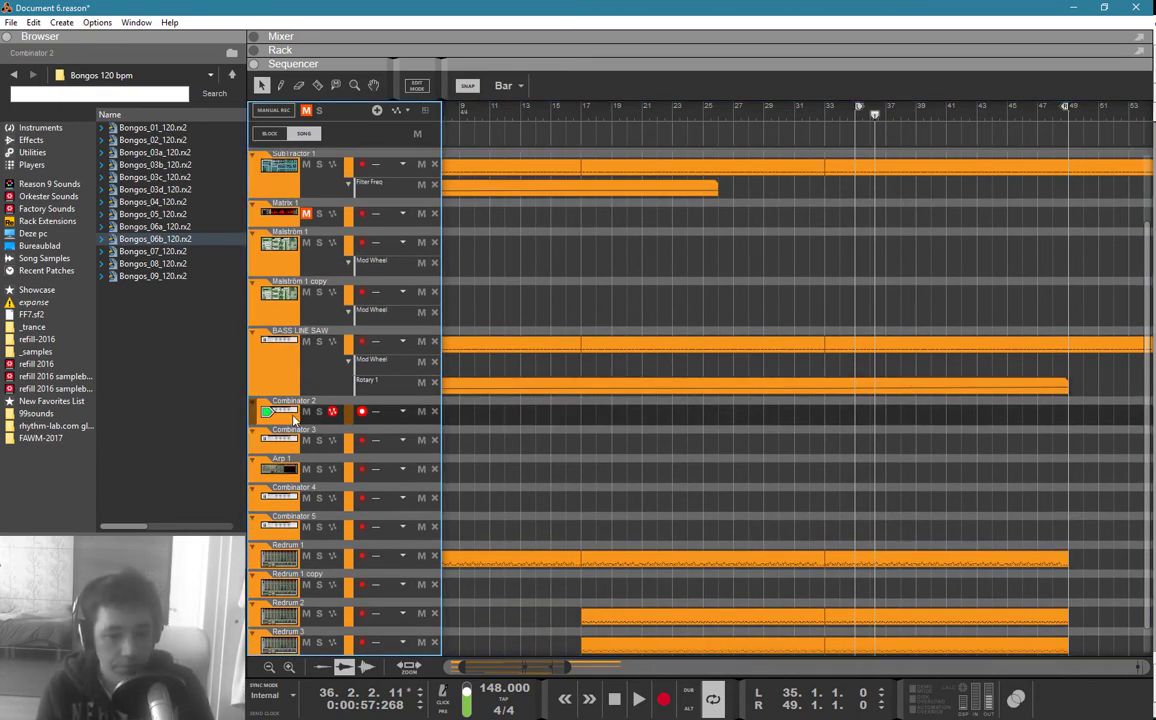
pyautogui.click(287, 452)
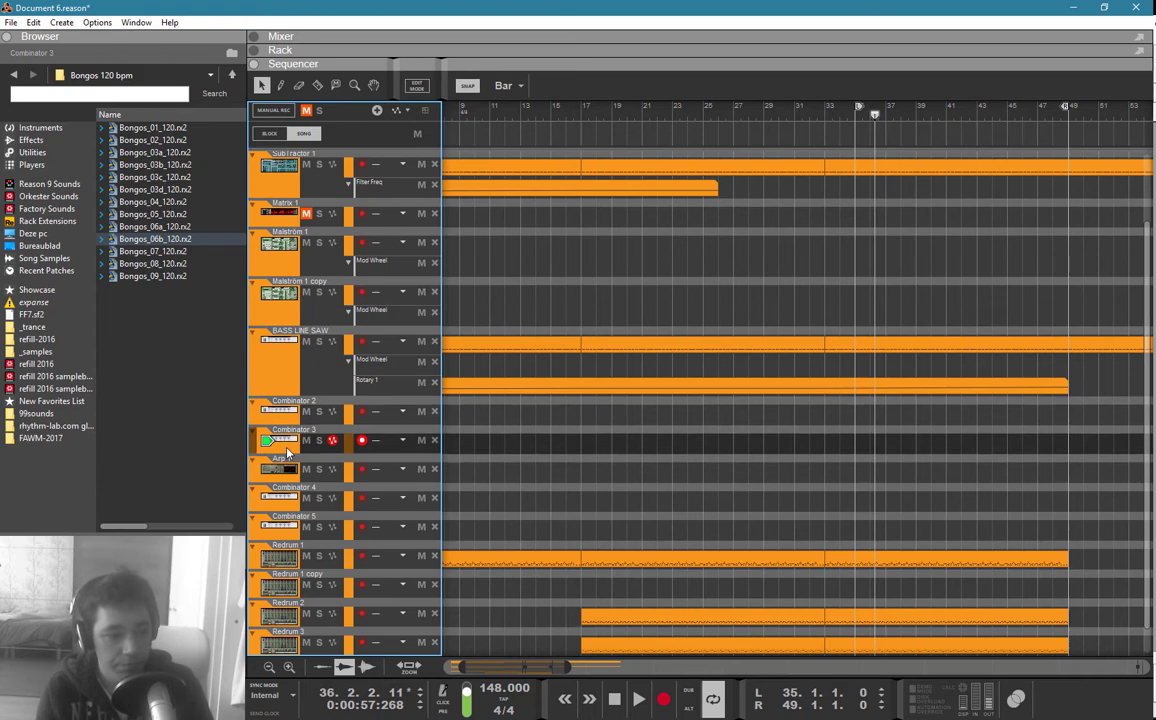
pyautogui.click(288, 413)
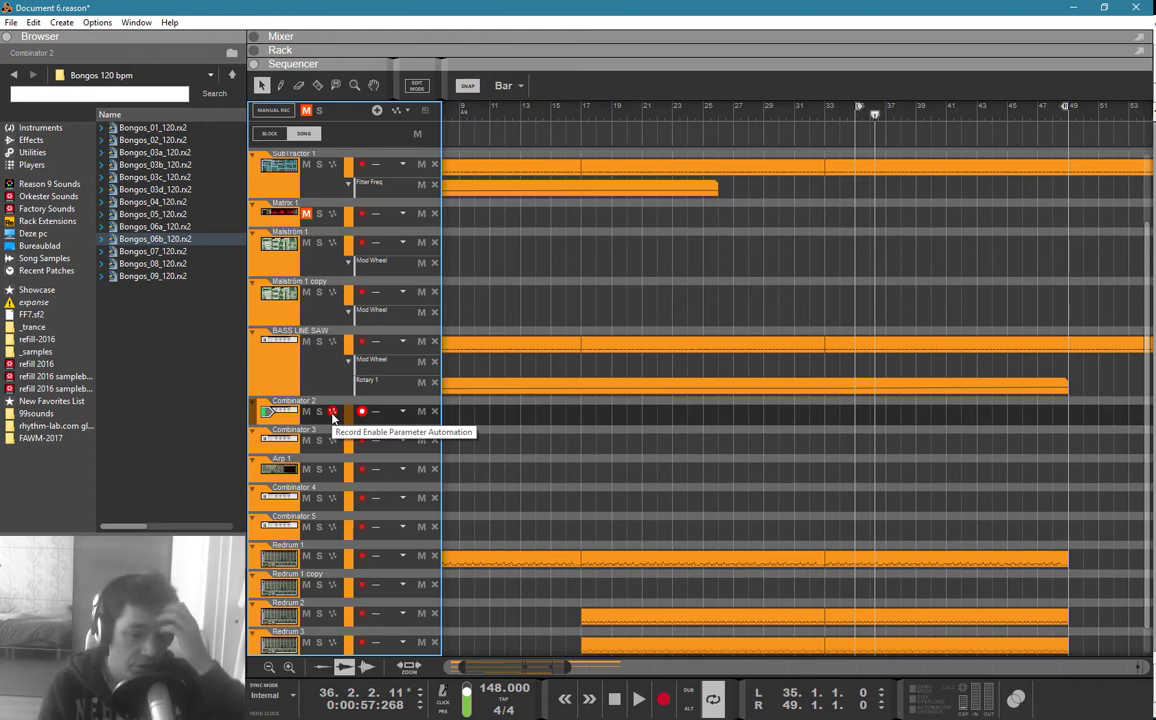
# Step: Draw an empty note clip on the Combinator 2 track from bar 49 to about bar 58
pyautogui.press('w')
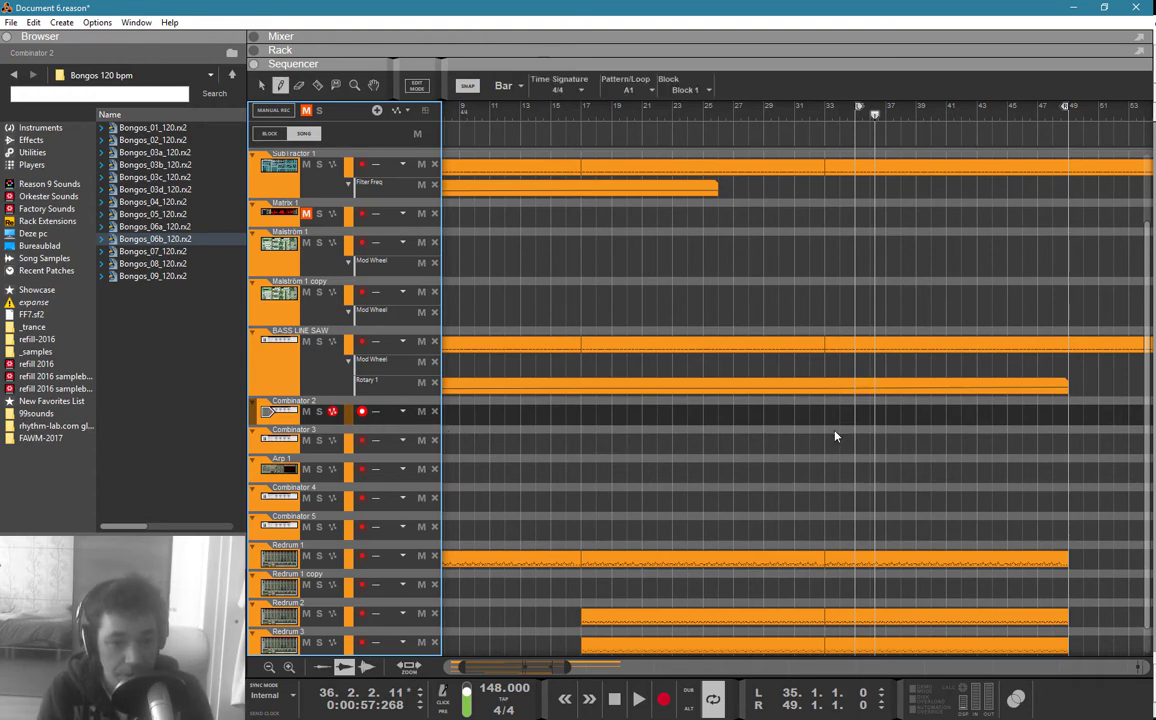
pyautogui.press('q')
pyautogui.press('w')
pyautogui.moveTo(1073, 413); pyautogui.dragTo(1150, 414)
pyautogui.press('q')
pyautogui.click(1088, 445)
# Step: Copy the Redrum 1, Redrum 2, Redrum 3 and Dr. Octo Rex clips in bars 33 to 49 so they repeat from bar 49
pyautogui.scroll(-1, 1066, 515)
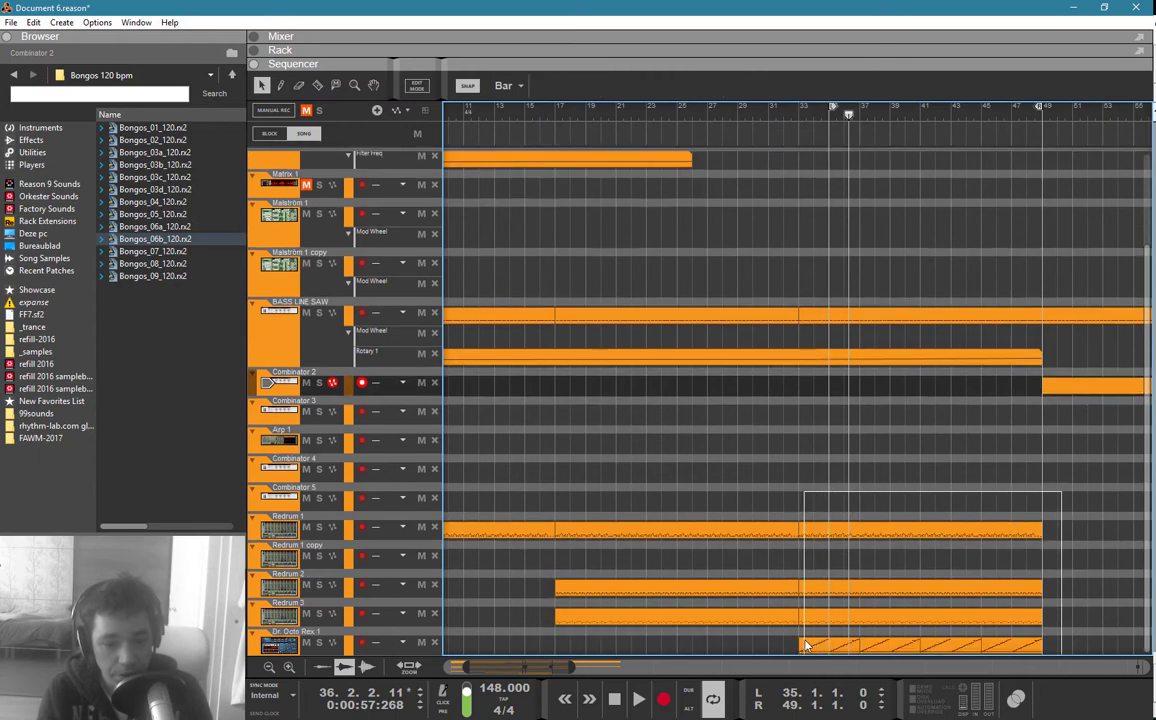
pyautogui.moveTo(805, 642); pyautogui.dragTo(1068, 652)
# Step: Shorten the Dr. Octo Rex and PunchBORE clips starting at bar 45 to three bars each, leaving a gap before bar 49
pyautogui.click(1031, 636)
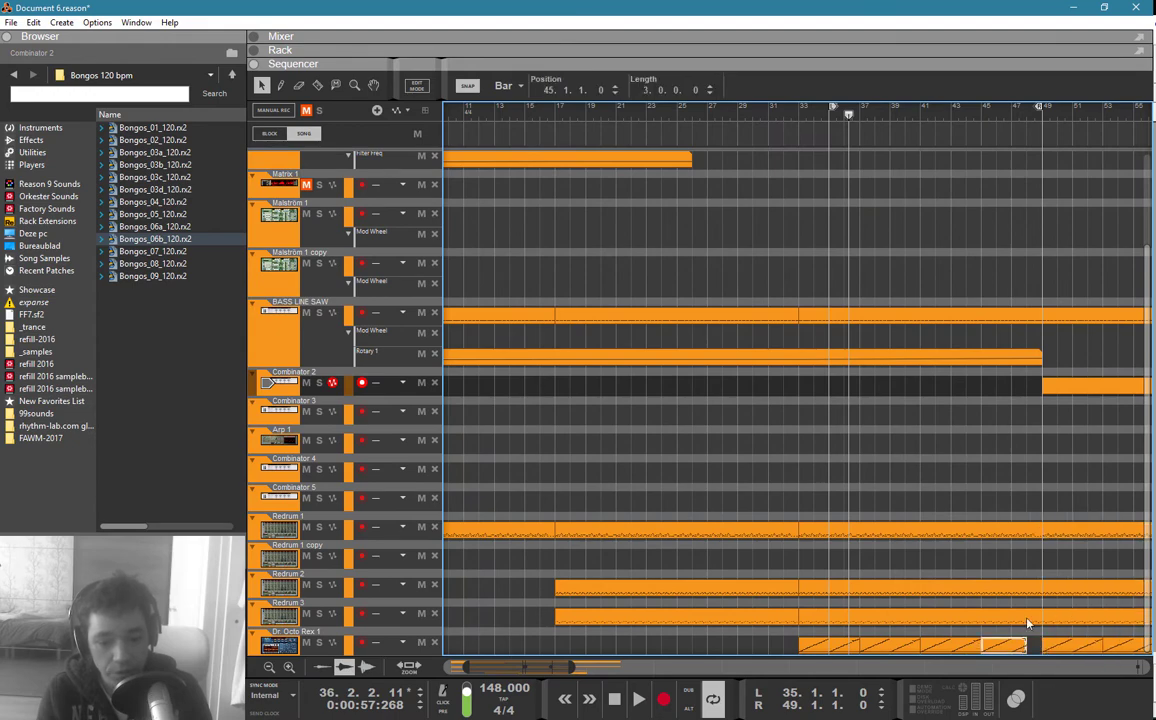
pyautogui.scroll(4, 1040, 529)
pyautogui.click(1035, 193)
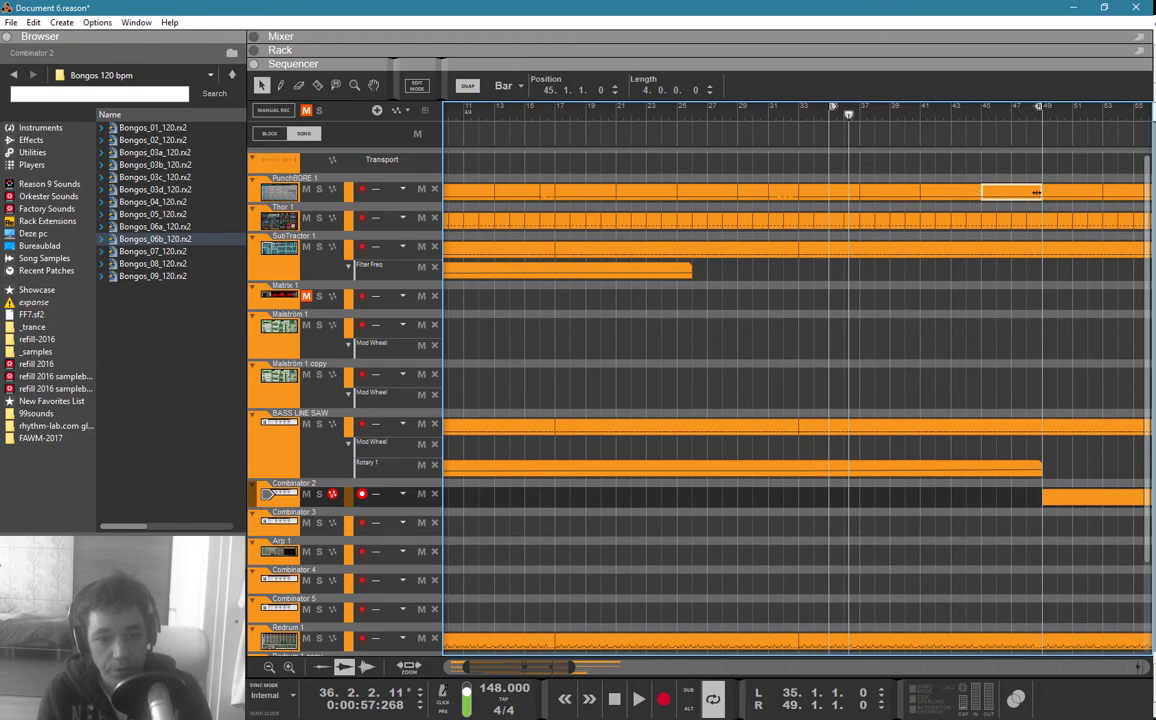
pyautogui.click(1023, 321)
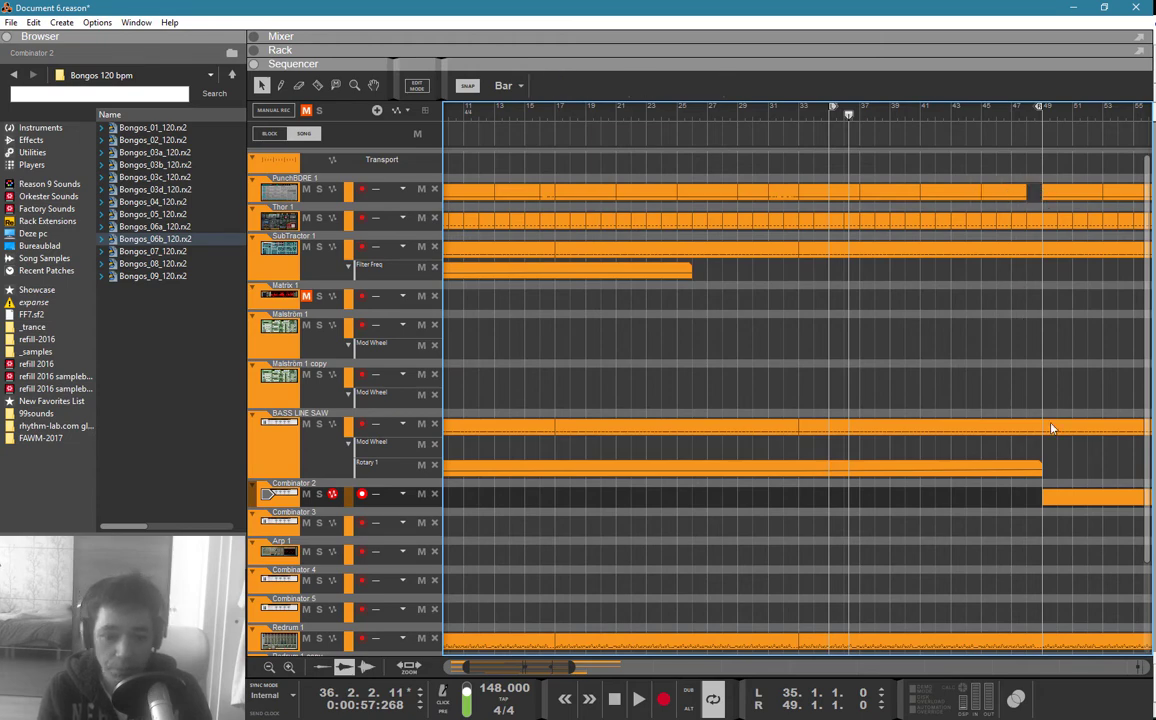
# Step: Extend the Rotary 1 automation clip on BASS LINE SAW to a length of 91 bars
pyautogui.click(1012, 473)
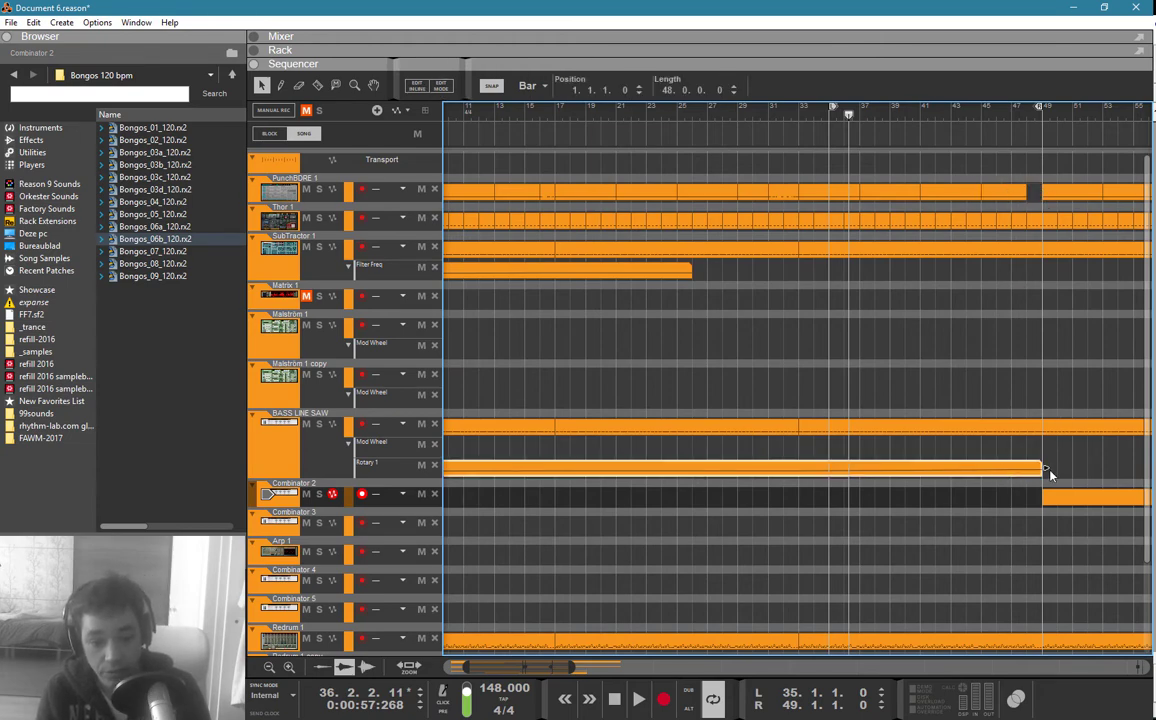
pyautogui.moveTo(1044, 468); pyautogui.dragTo(1146, 468)
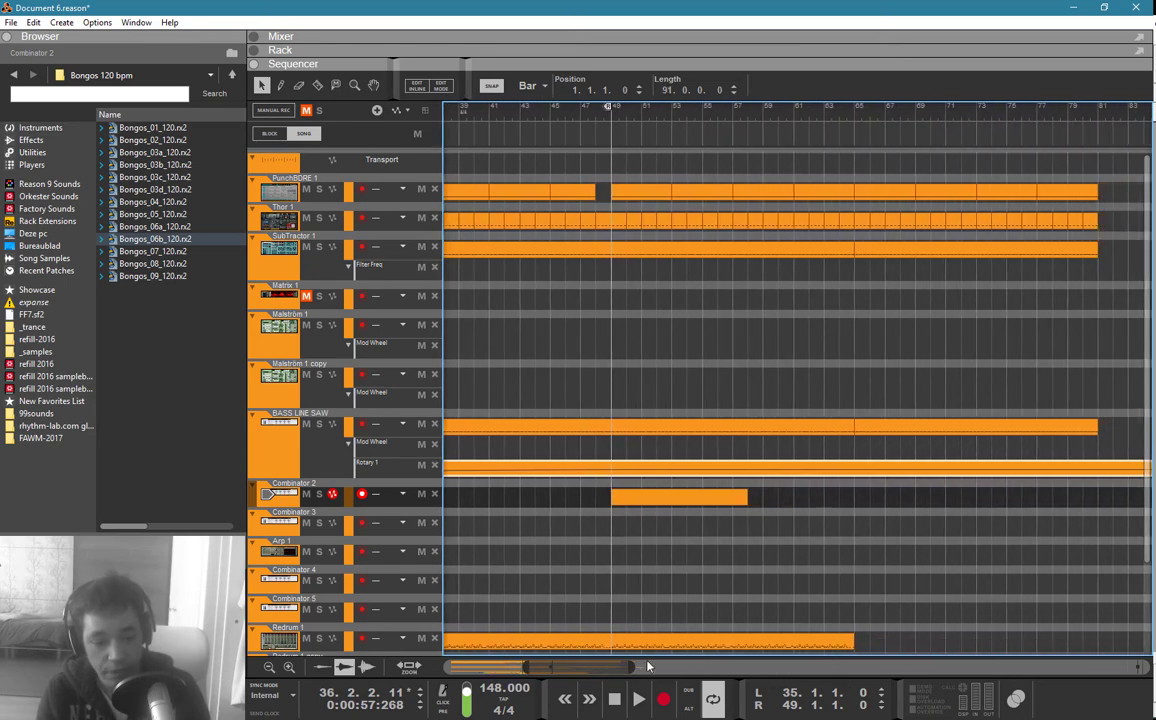
pyautogui.moveTo(604, 668); pyautogui.dragTo(1118, 668)
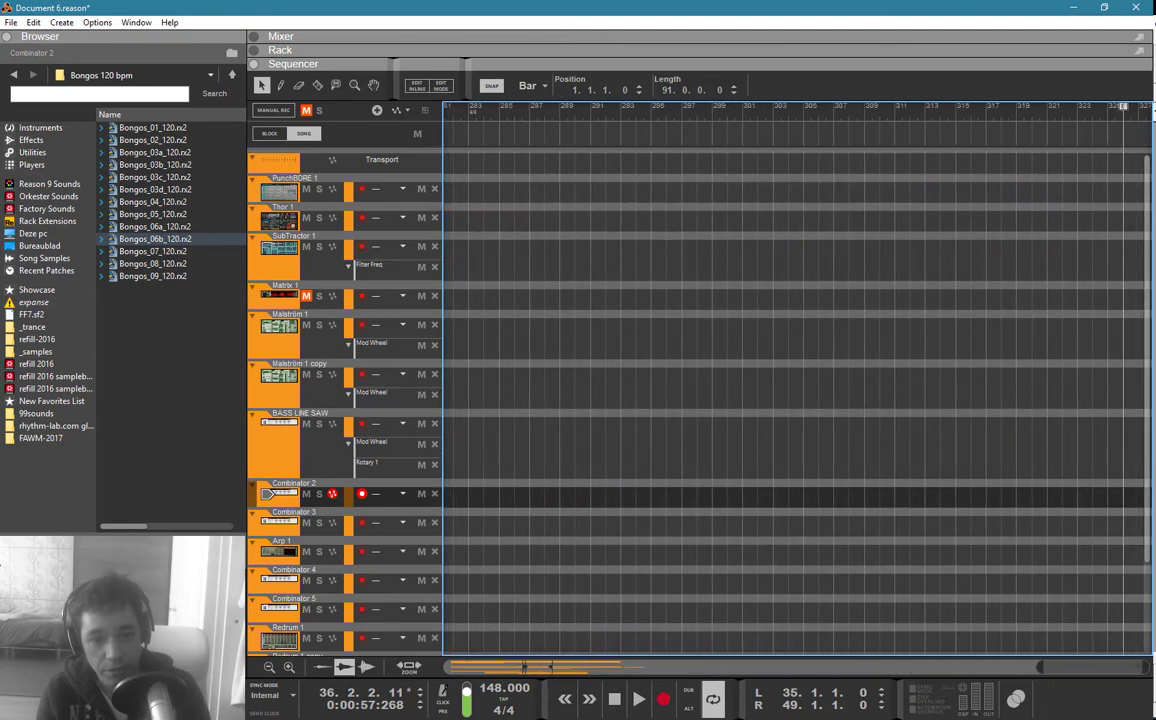
pyautogui.moveTo(1040, 667); pyautogui.dragTo(624, 662)
pyautogui.click(650, 563)
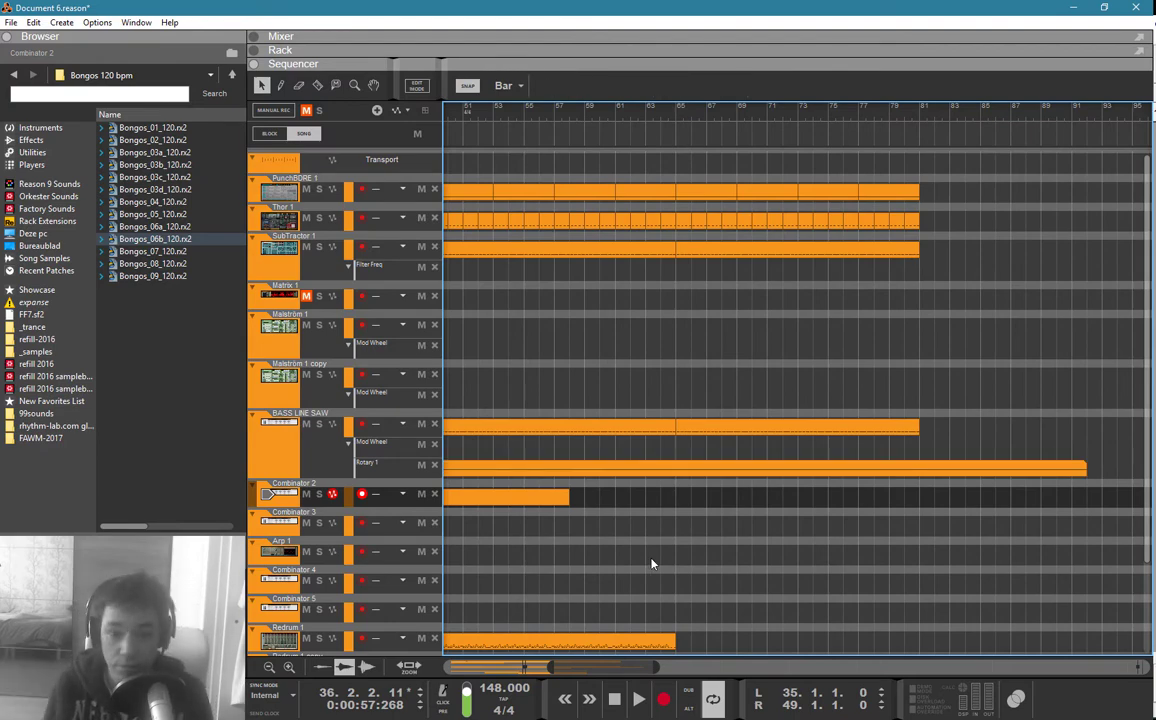
# Step: Open the Combinator 2 clip for note editing and draw a sixteenth-note D3 at 49.1.1
pyautogui.moveTo(613, 533); pyautogui.dragTo(510, 558)
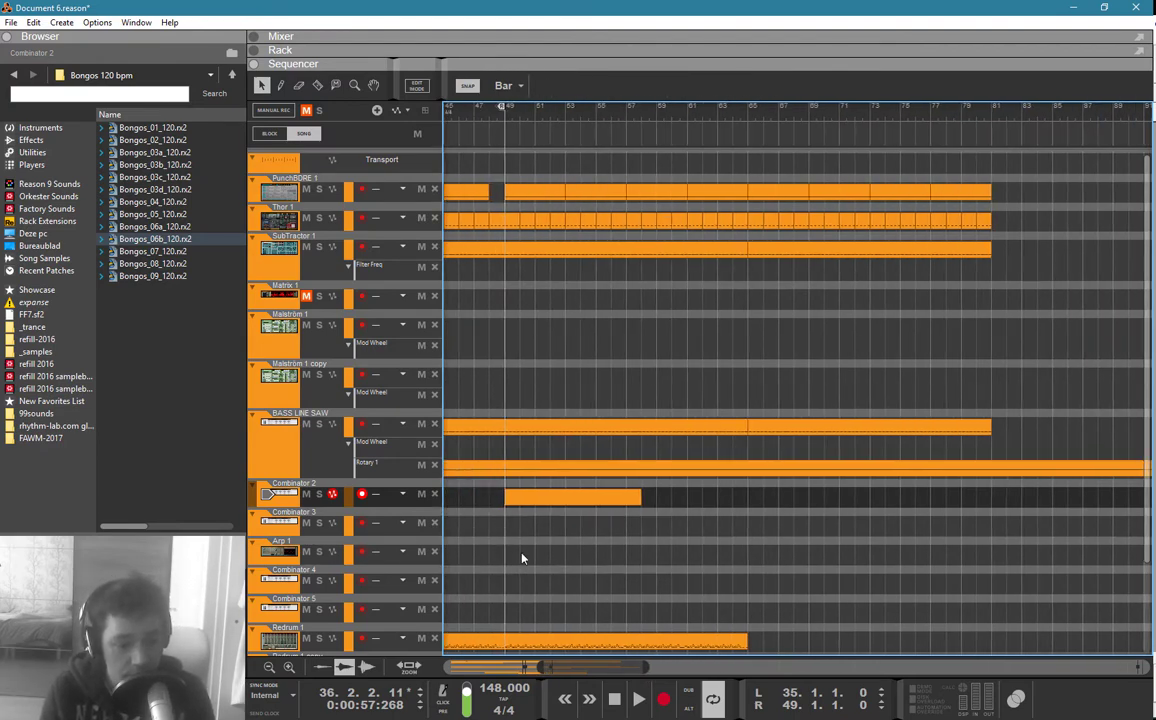
pyautogui.doubleClick(545, 500)
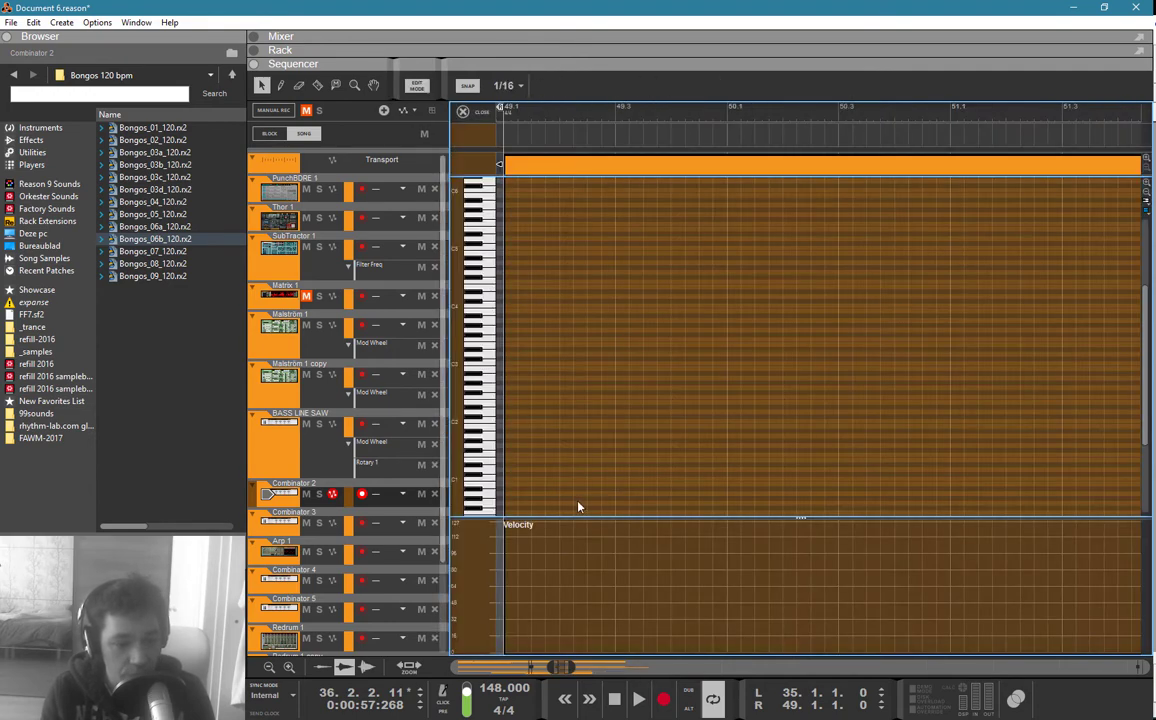
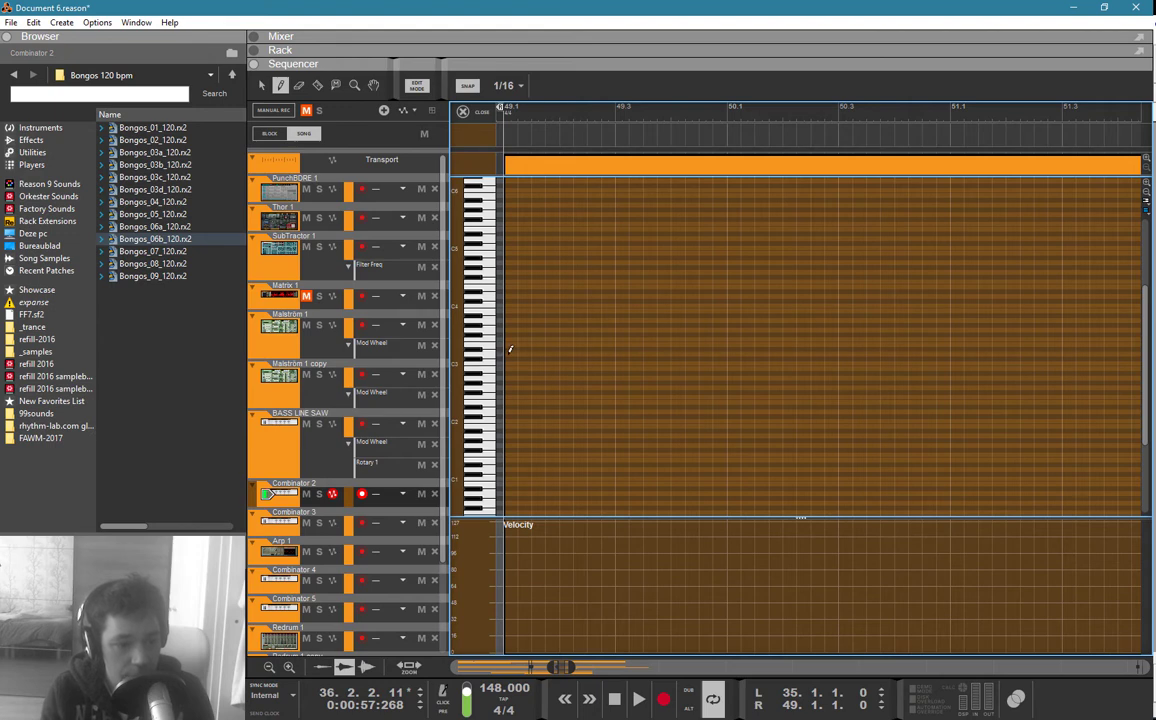
pyautogui.press('q')
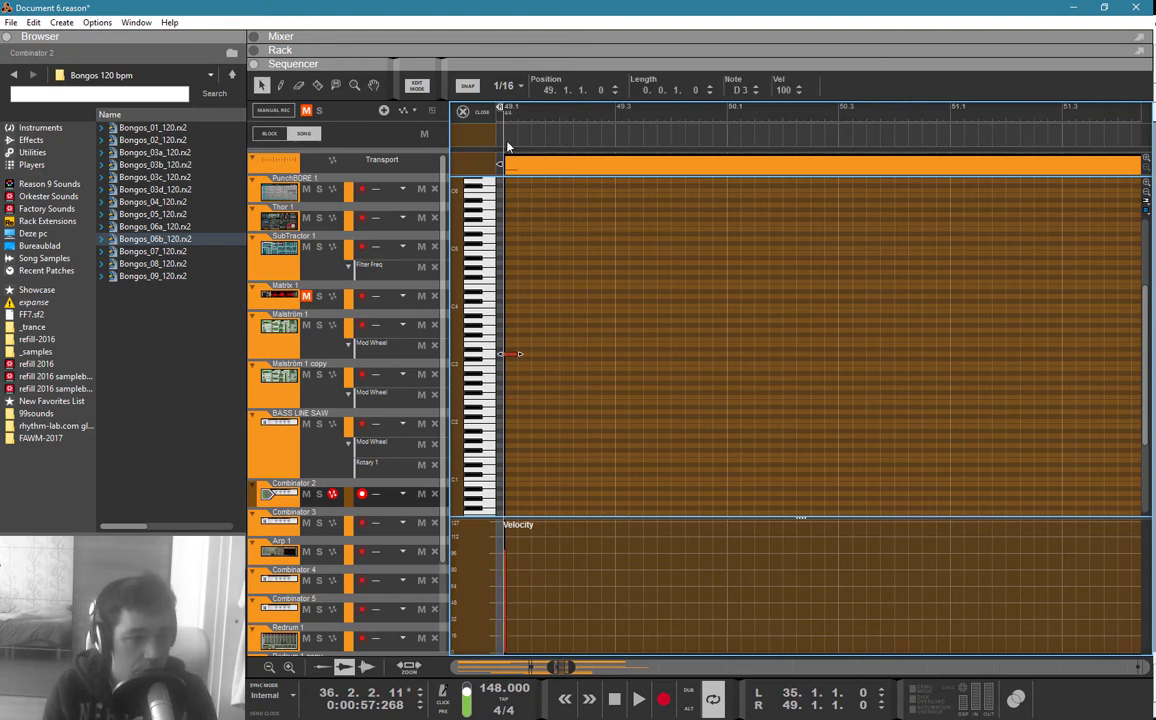
# Step: Loop the section from 49.1 to 49.3 and start playback from bar 49
pyautogui.keyDown('alt'); pyautogui.click(621, 115); pyautogui.keyUp('alt')
pyautogui.click(502, 114)
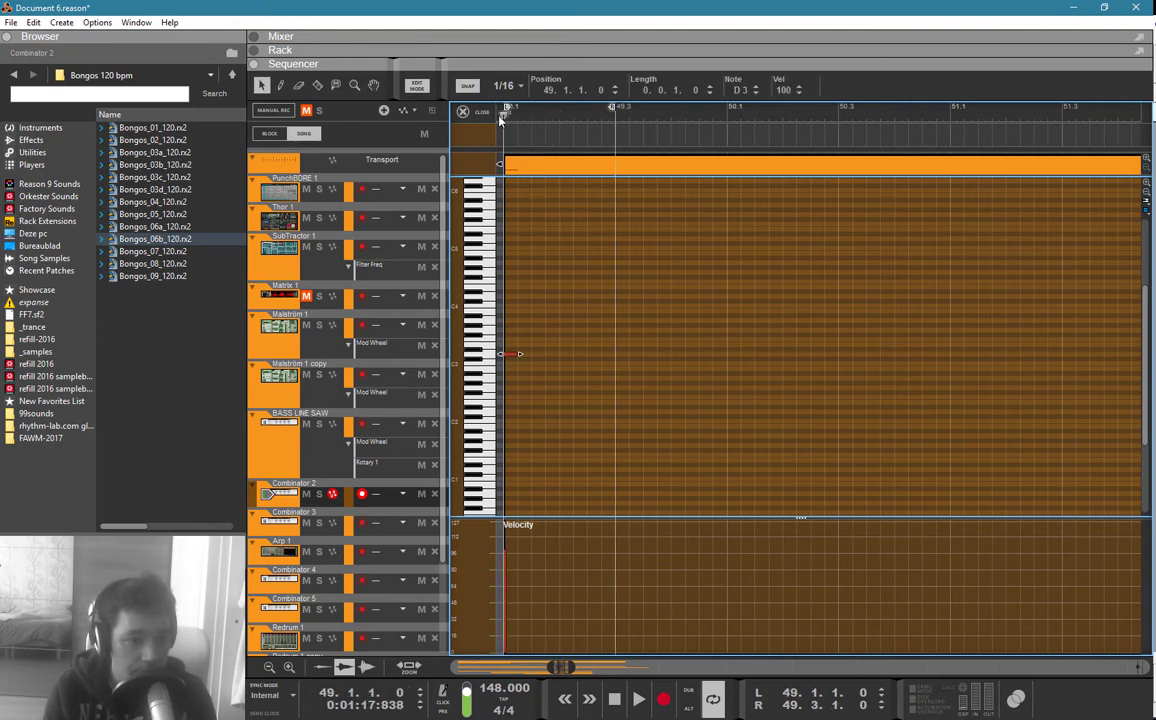
pyautogui.press('space')
pyautogui.click(571, 314)
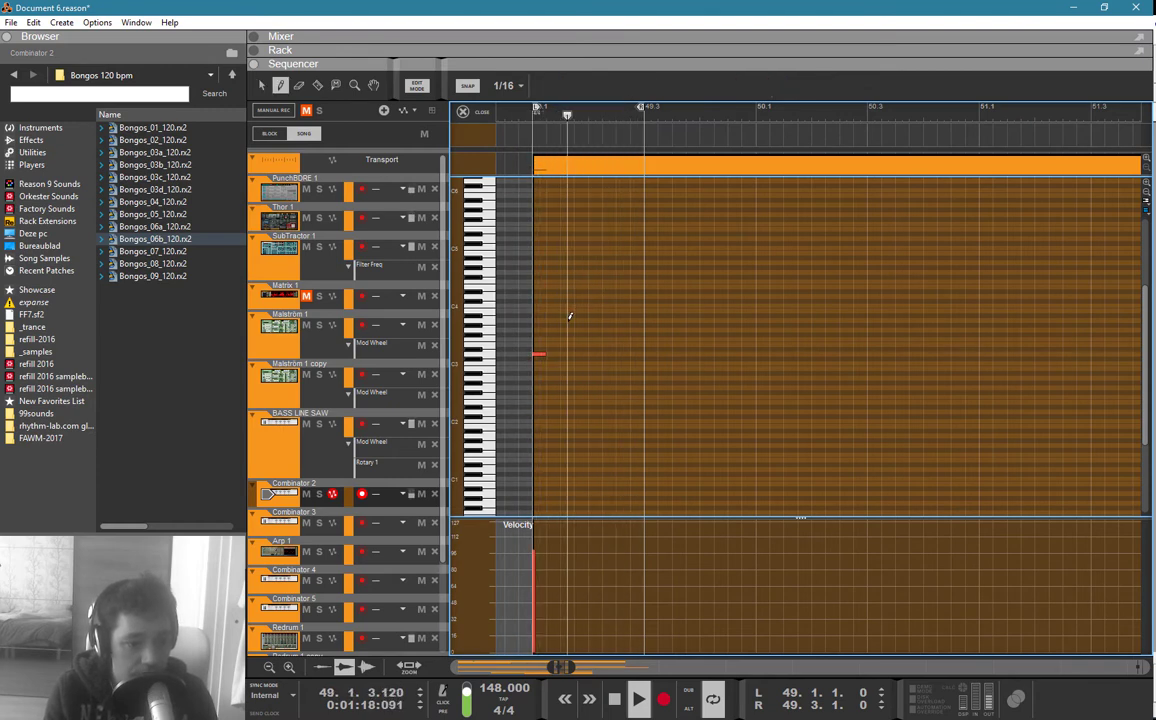
# Step: Move the D3 note to 49.1.3 and set its velocity to 43
pyautogui.moveTo(540, 358); pyautogui.dragTo(565, 356)
pyautogui.press('w')
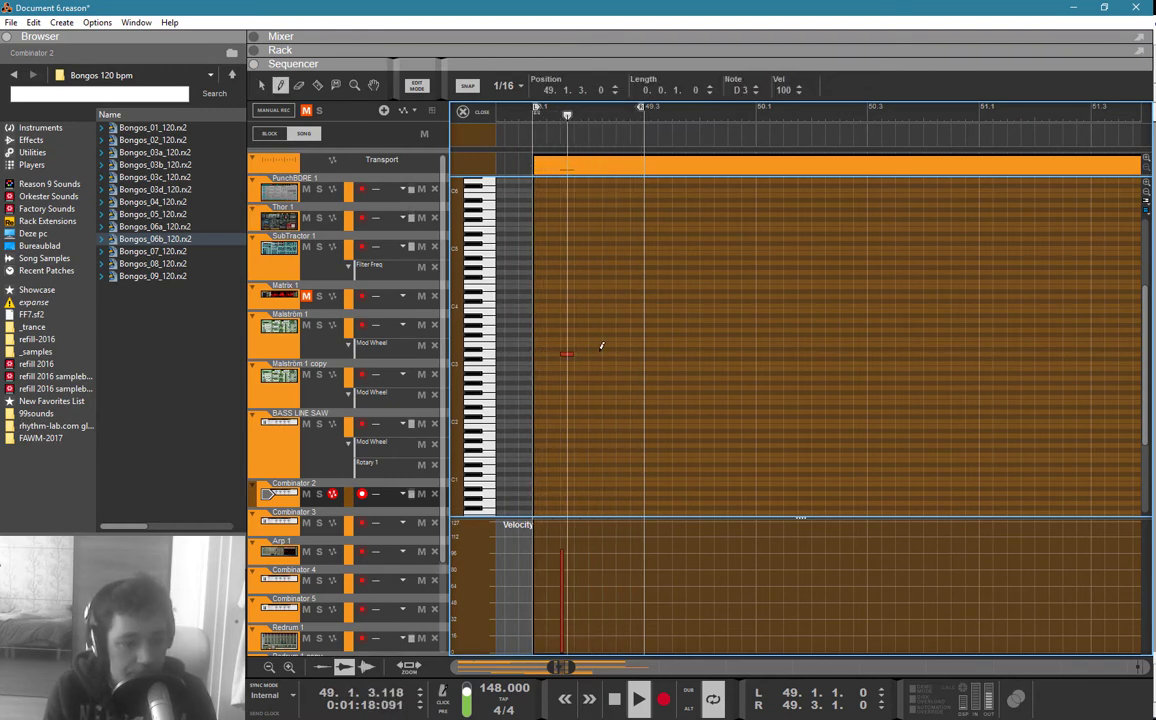
pyautogui.moveTo(560, 588); pyautogui.dragTo(561, 608)
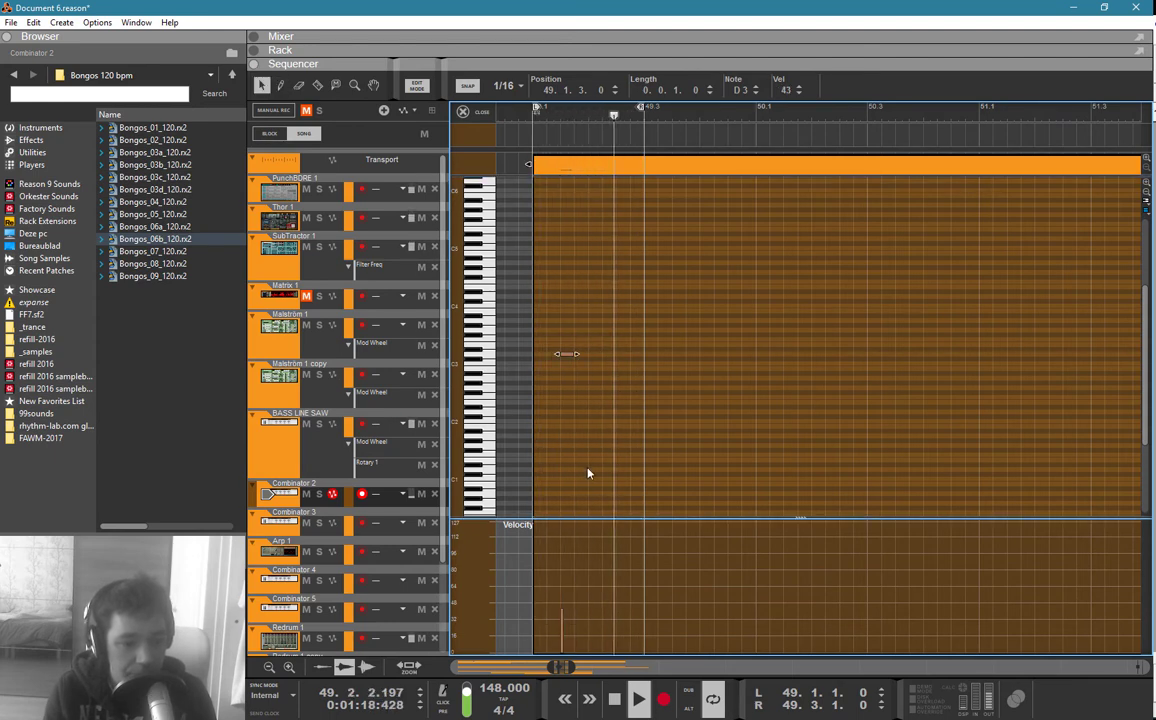
# Step: Add a second sixteenth-note D3 with velocity 60 and place it at 49.2.3
pyautogui.click(595, 354)
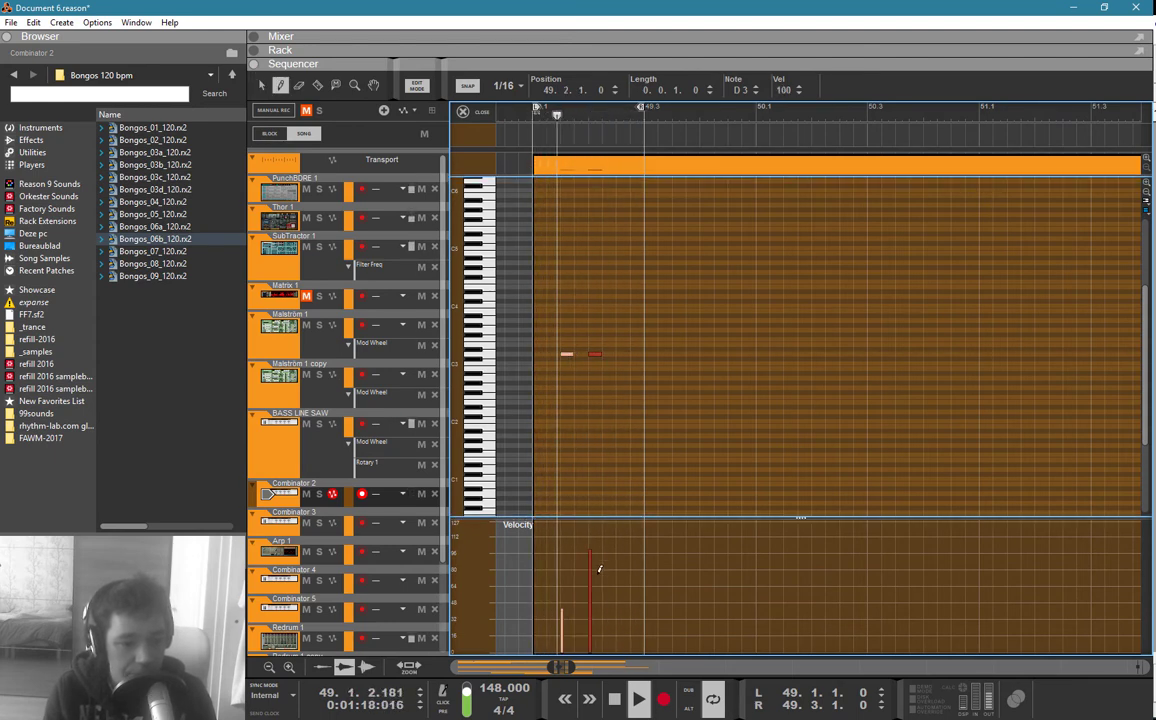
pyautogui.moveTo(591, 591)
pyautogui.mouseDown()
pyautogui.moveTo(592, 610)
pyautogui.moveTo(592, 591)
pyautogui.mouseUp()
pyautogui.press('q')
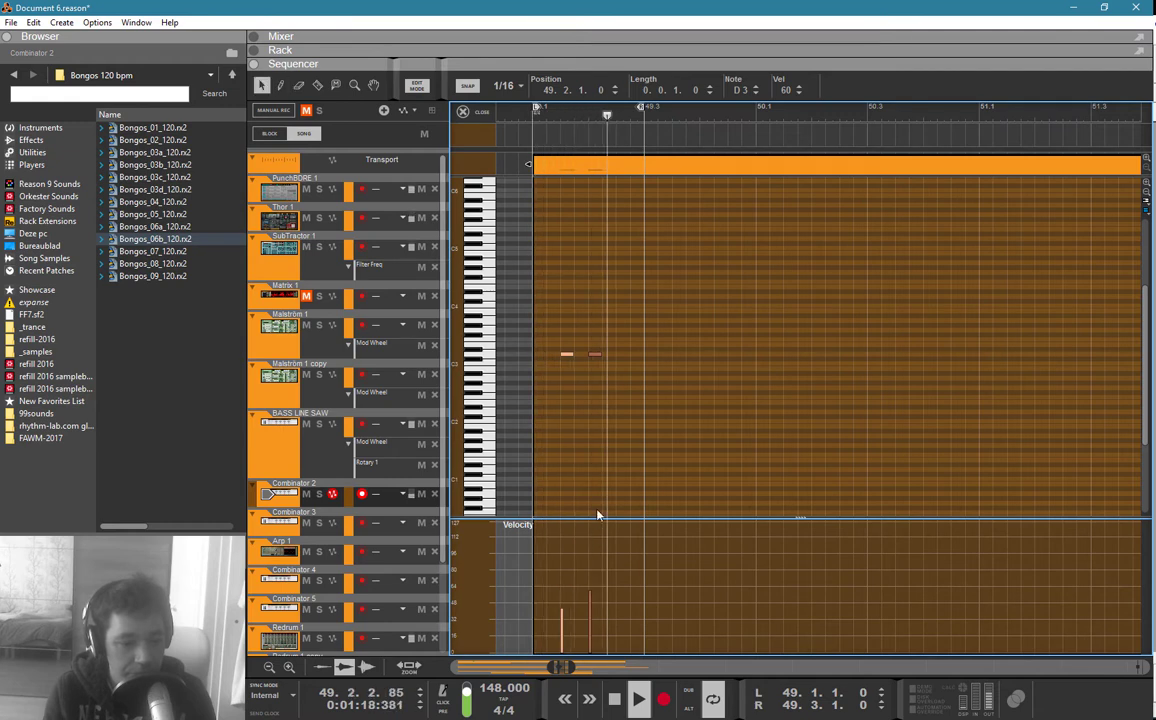
pyautogui.moveTo(594, 355); pyautogui.dragTo(622, 359)
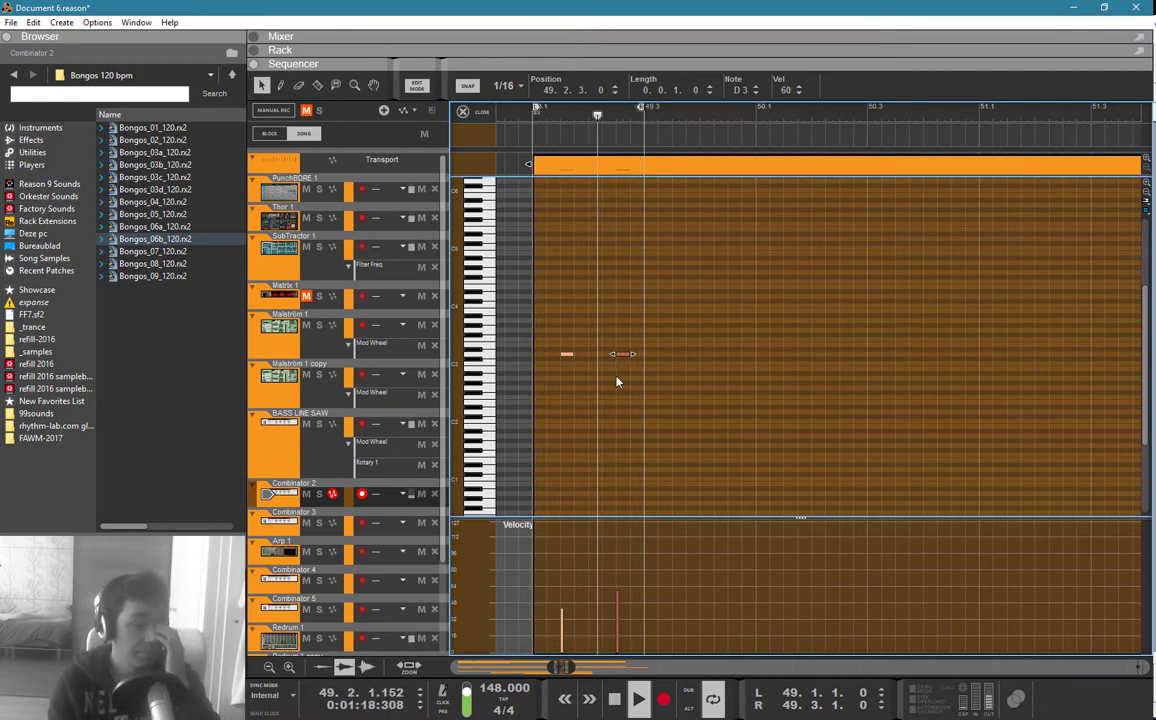
# Step: Draw a sixteenth note at 49.2.1 on D#2, lower its velocity and move it up to D4
pyautogui.press('w')
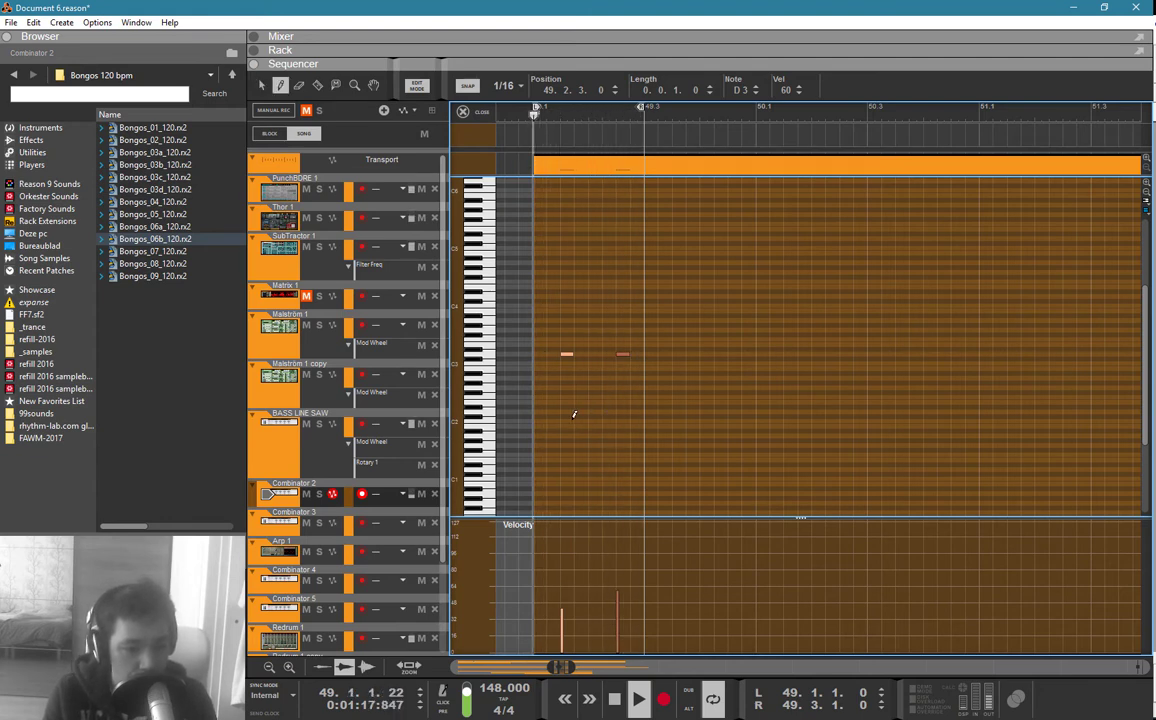
pyautogui.click(594, 406)
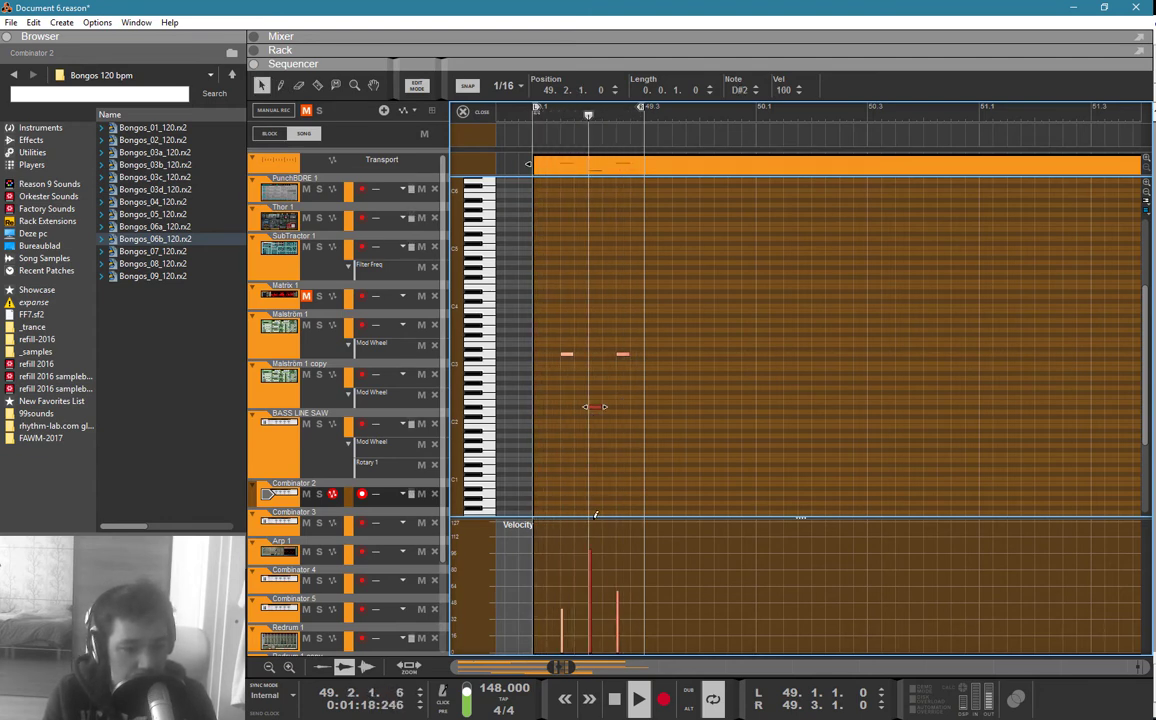
pyautogui.press('q')
pyautogui.click(599, 372)
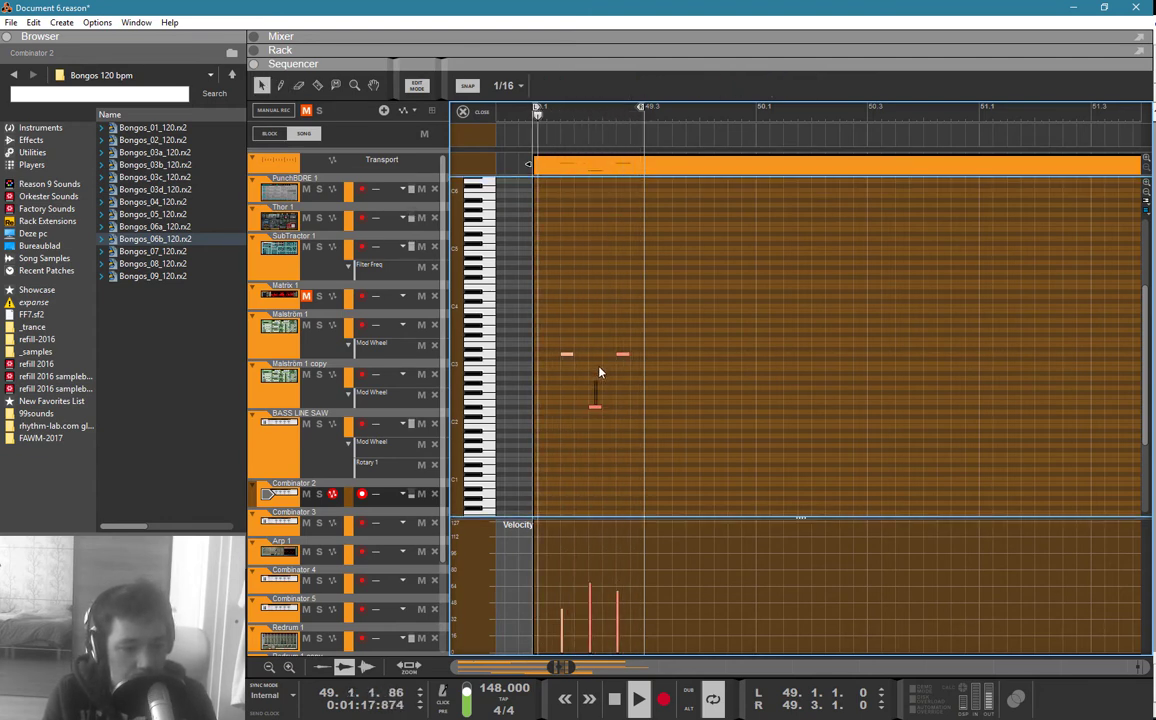
pyautogui.moveTo(594, 406); pyautogui.dragTo(599, 300)
pyautogui.click(599, 311)
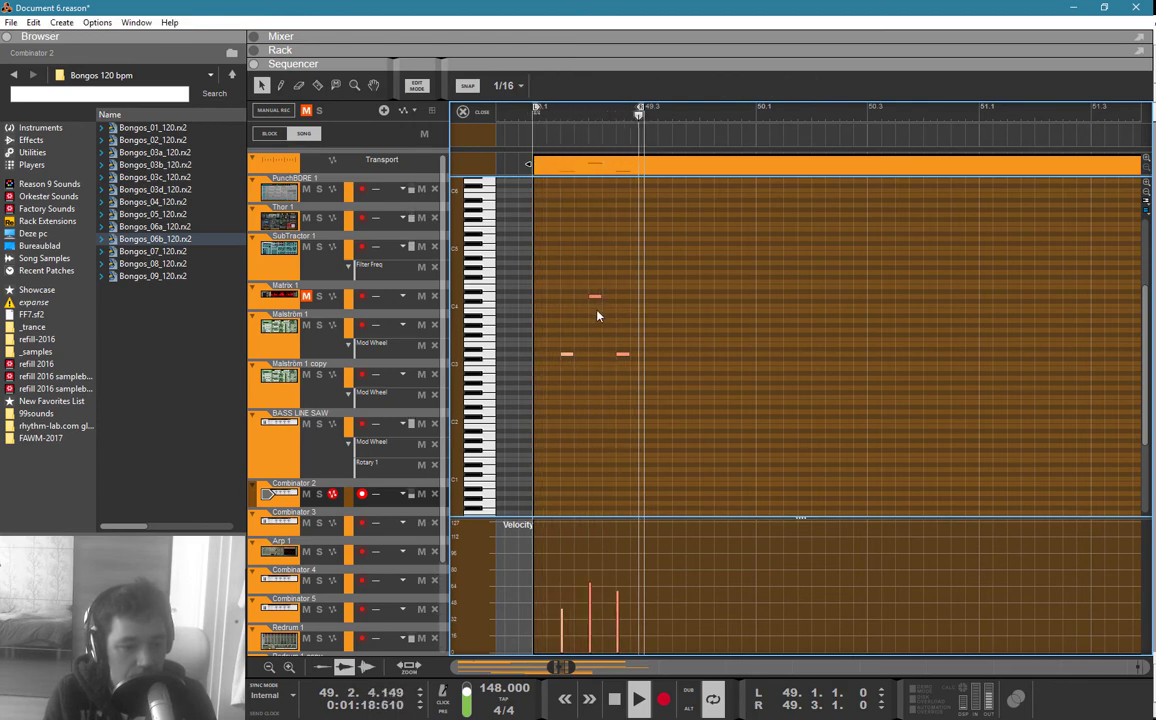
# Step: Lower the velocity of the D4 note at 49.2.1 and add sixteenth-note D4s at 49.1.1 and 49.1.2
pyautogui.press('w')
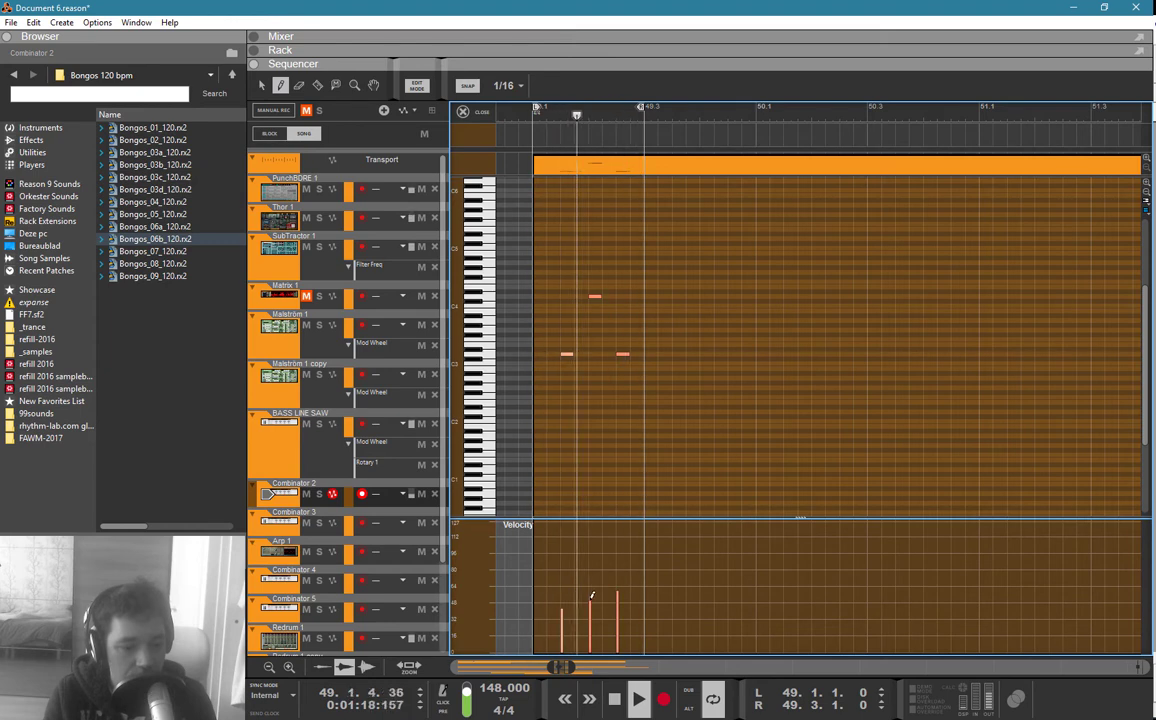
pyautogui.click(544, 297)
pyautogui.moveTo(548, 294); pyautogui.dragTo(546, 291)
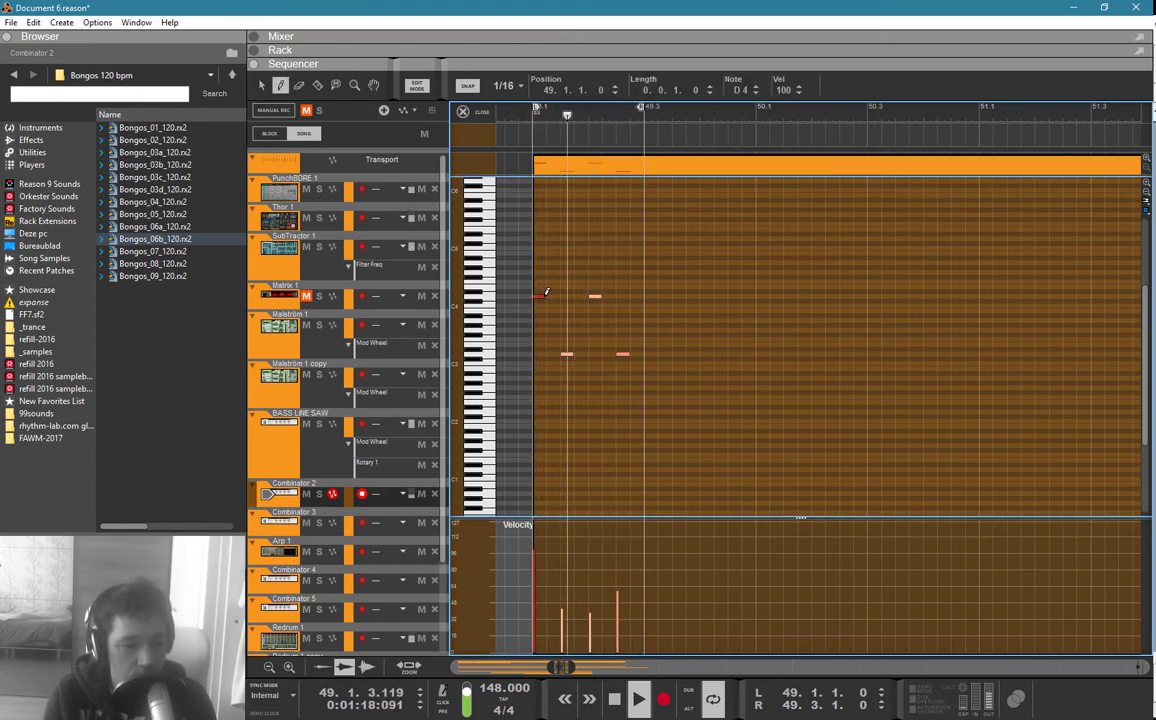
pyautogui.click(552, 295)
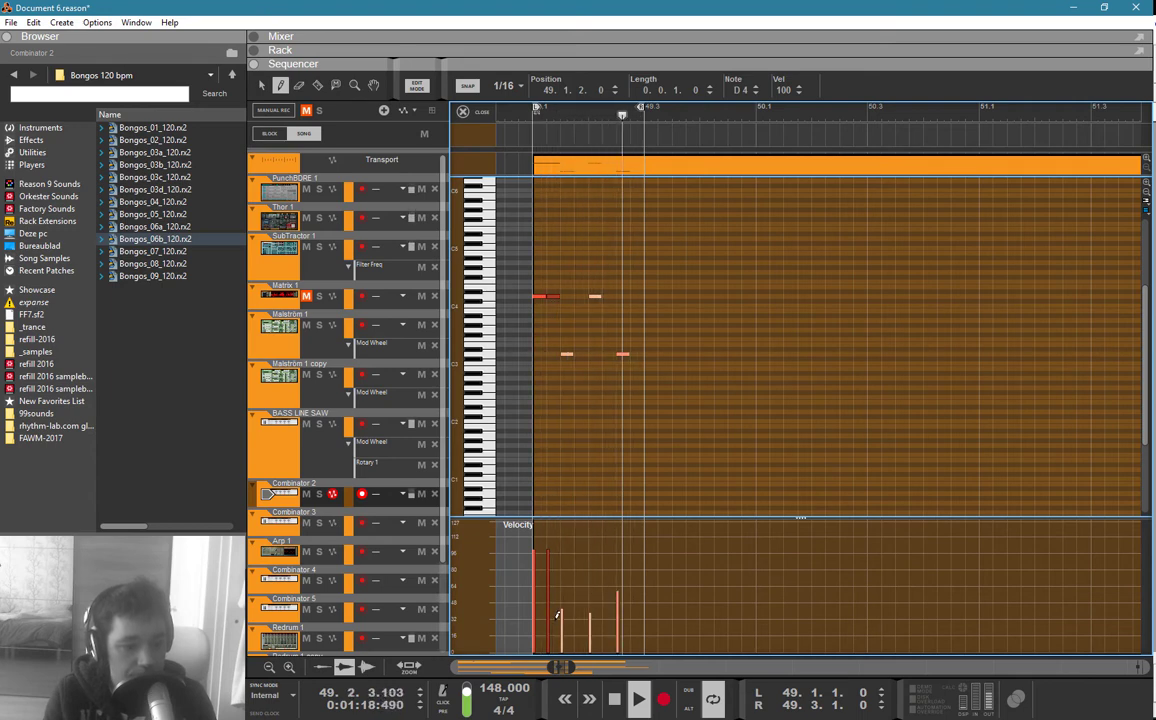
# Step: Lower the velocities of the D4 notes at 49.1.1 and 49.1.2 to 71 and 38, and move all the notes down one octave
pyautogui.moveTo(557, 614); pyautogui.dragTo(536, 580)
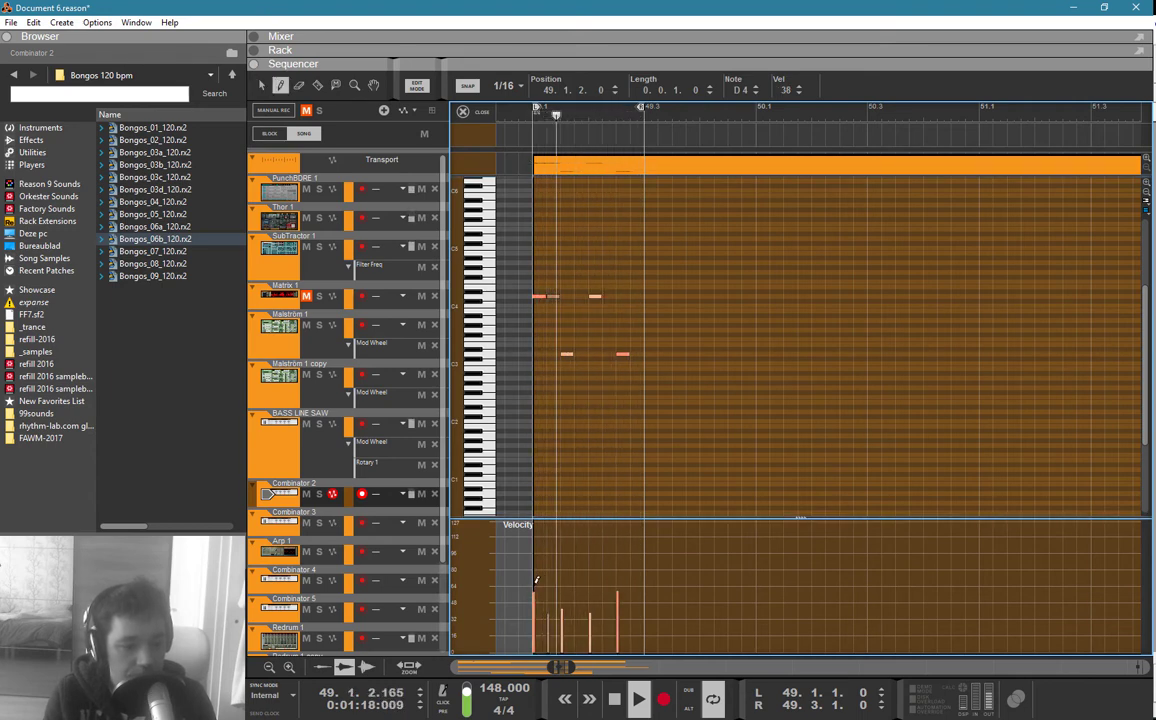
pyautogui.click(568, 419)
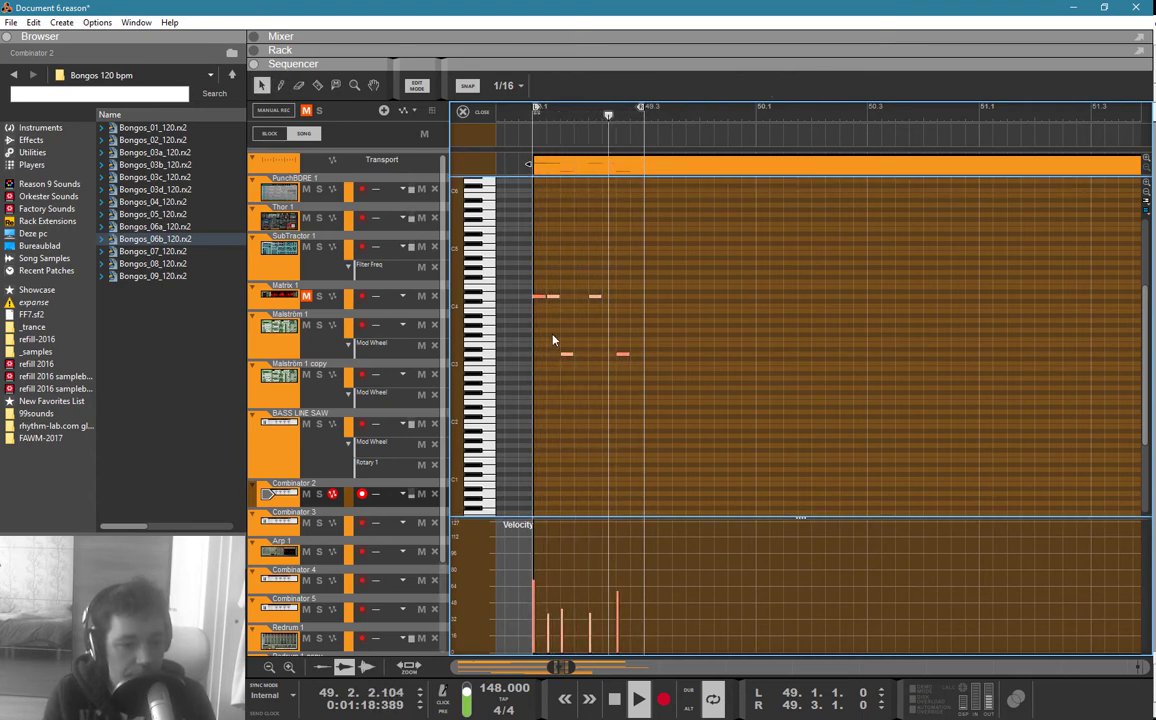
pyautogui.hotkey('ctrl', 'a')
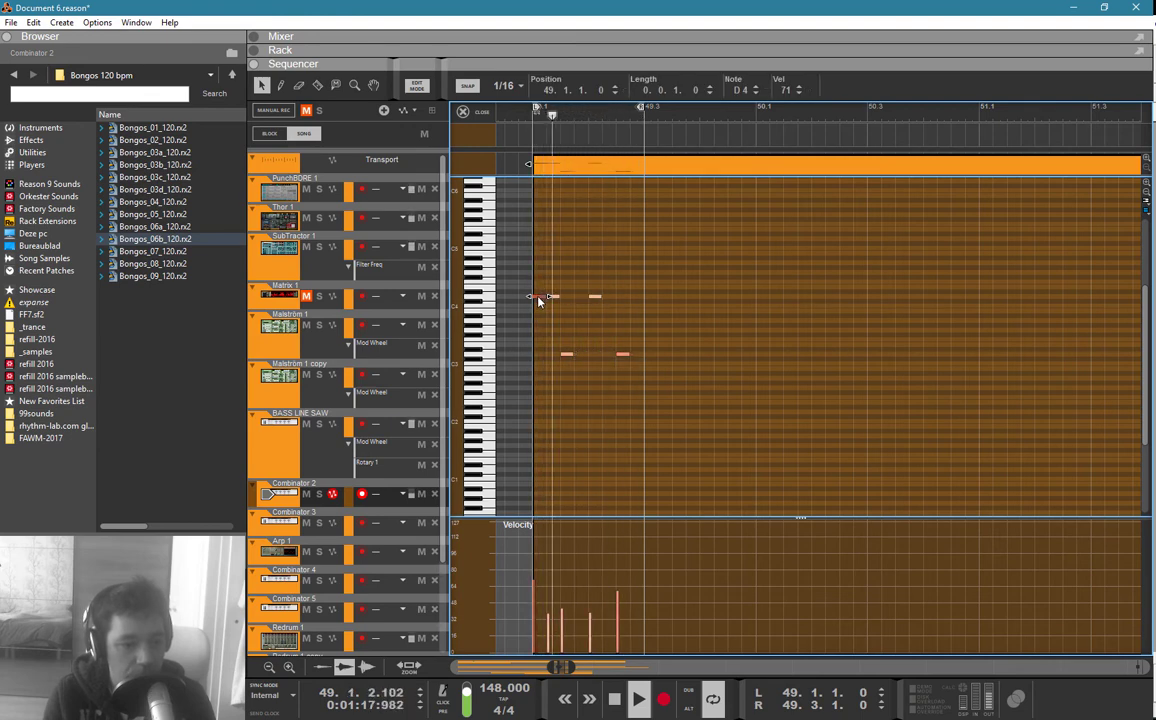
pyautogui.moveTo(537, 304); pyautogui.dragTo(537, 359)
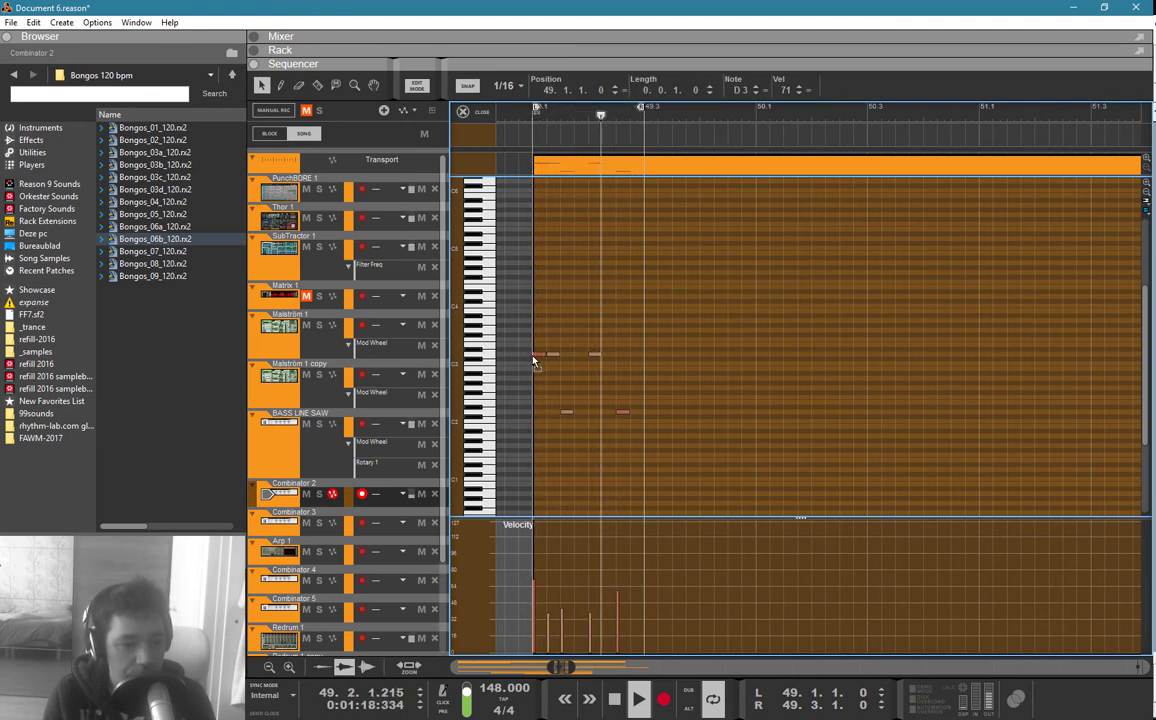
pyautogui.click(598, 371)
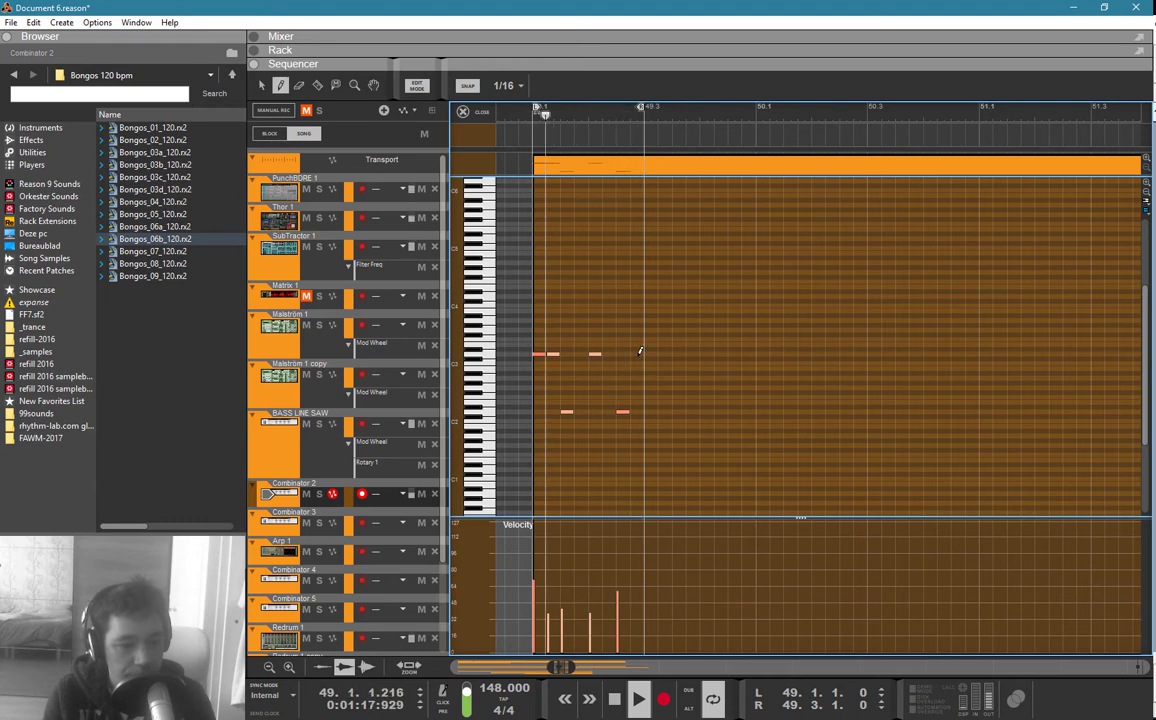
# Step: Add sixteenth-note A2s at 49.2.2 and 49.2.4, giving the first a very low velocity and the second a velocity of 43
pyautogui.press('w')
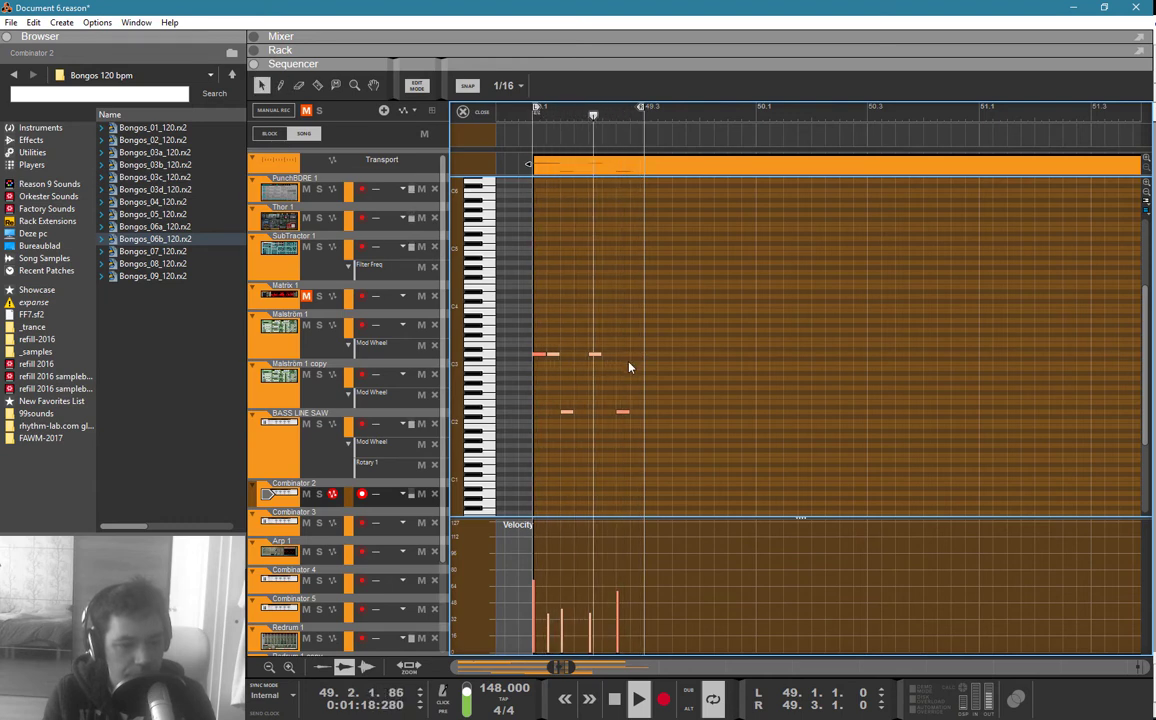
pyautogui.click(610, 378)
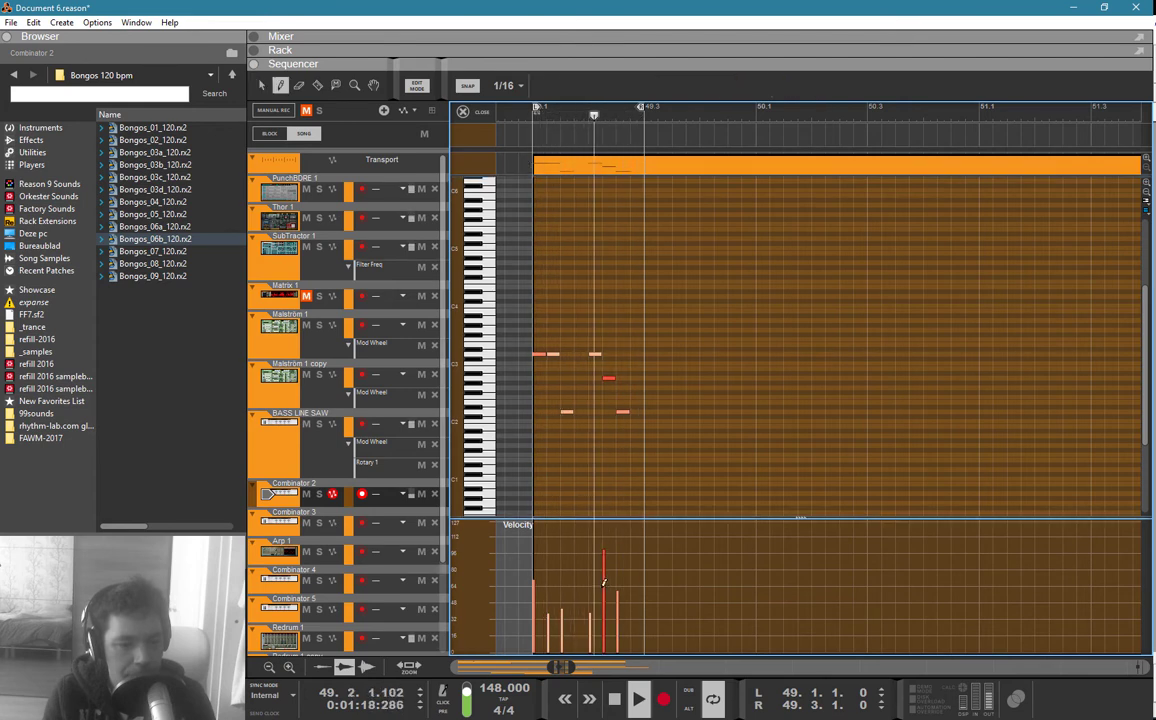
pyautogui.click(605, 619)
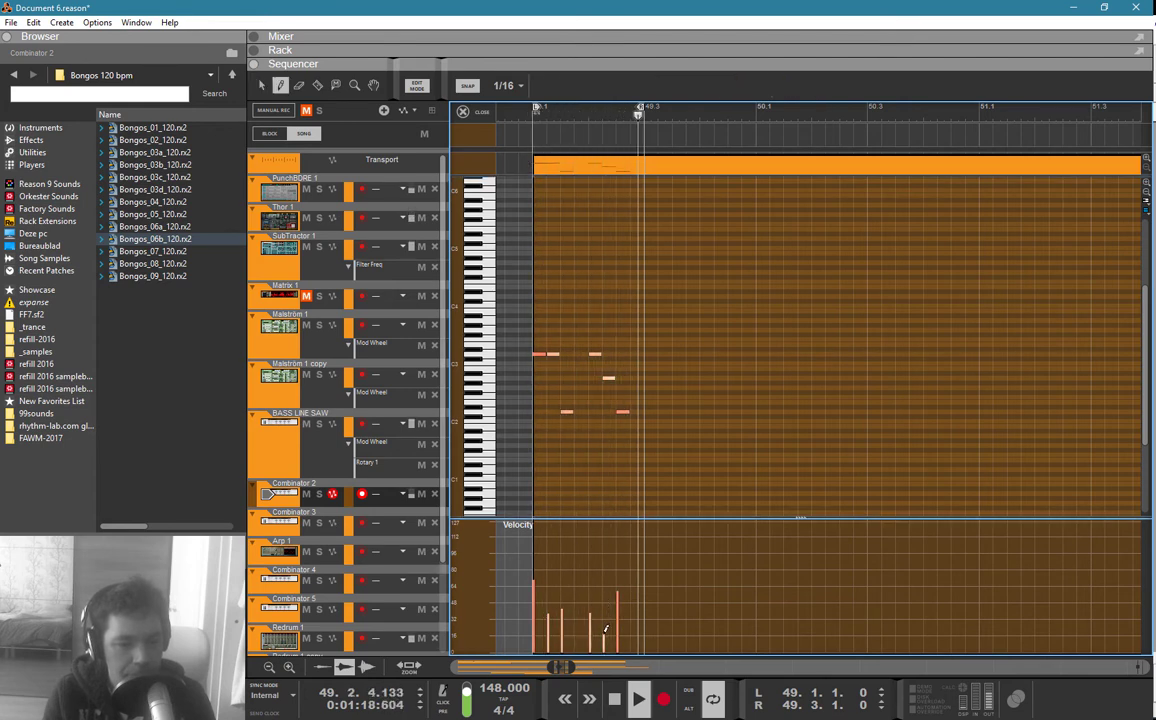
pyautogui.press('q')
pyautogui.press('w')
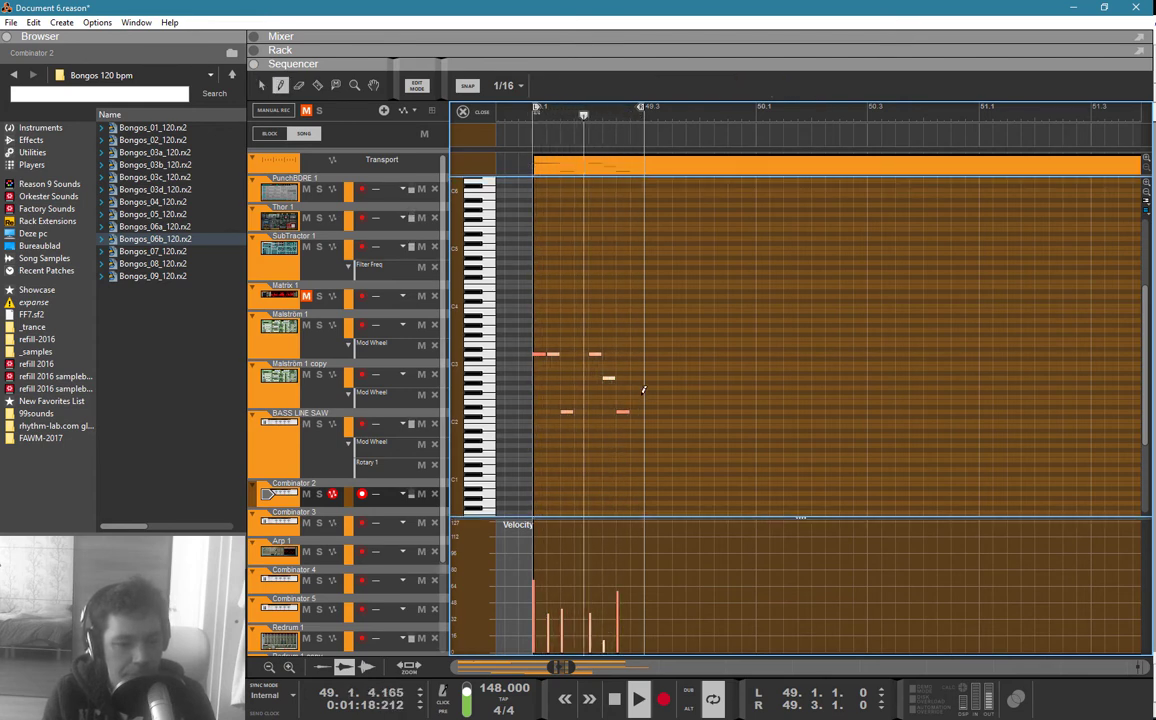
pyautogui.click(634, 378)
pyautogui.click(632, 609)
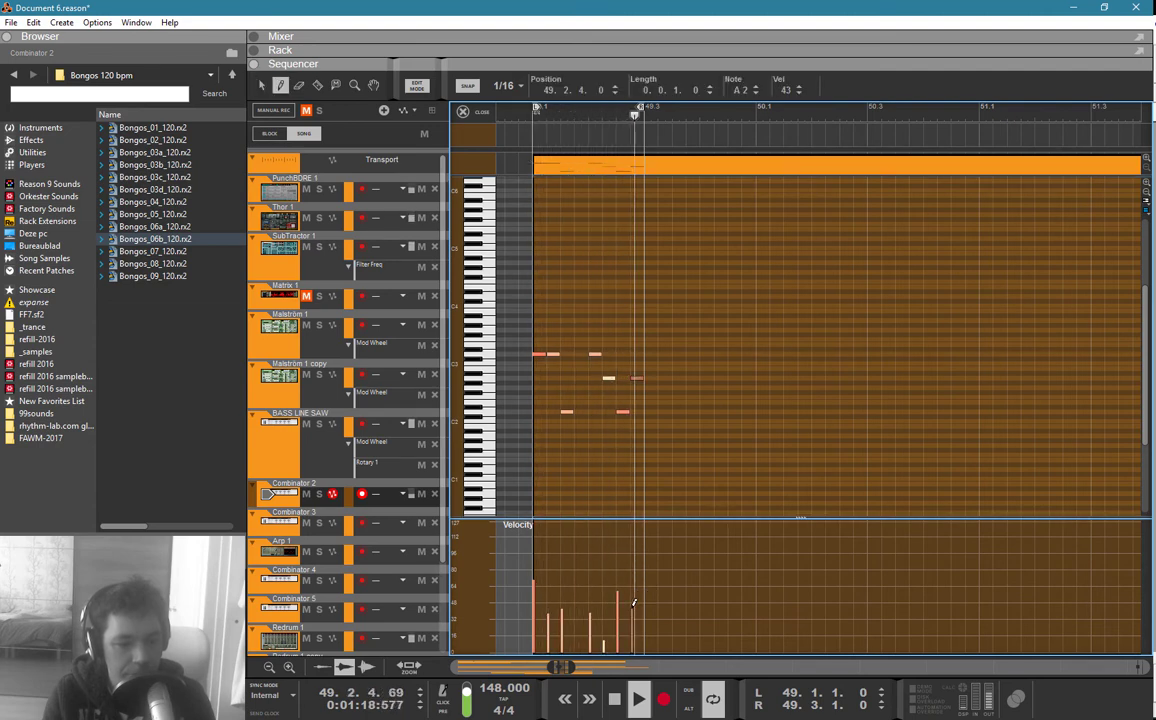
# Step: Duplicate the whole note pattern so the copy starts at 49.3.3, and set the loop end to bar 50
pyautogui.press('q')
pyautogui.hotkey('ctrl', 'a')
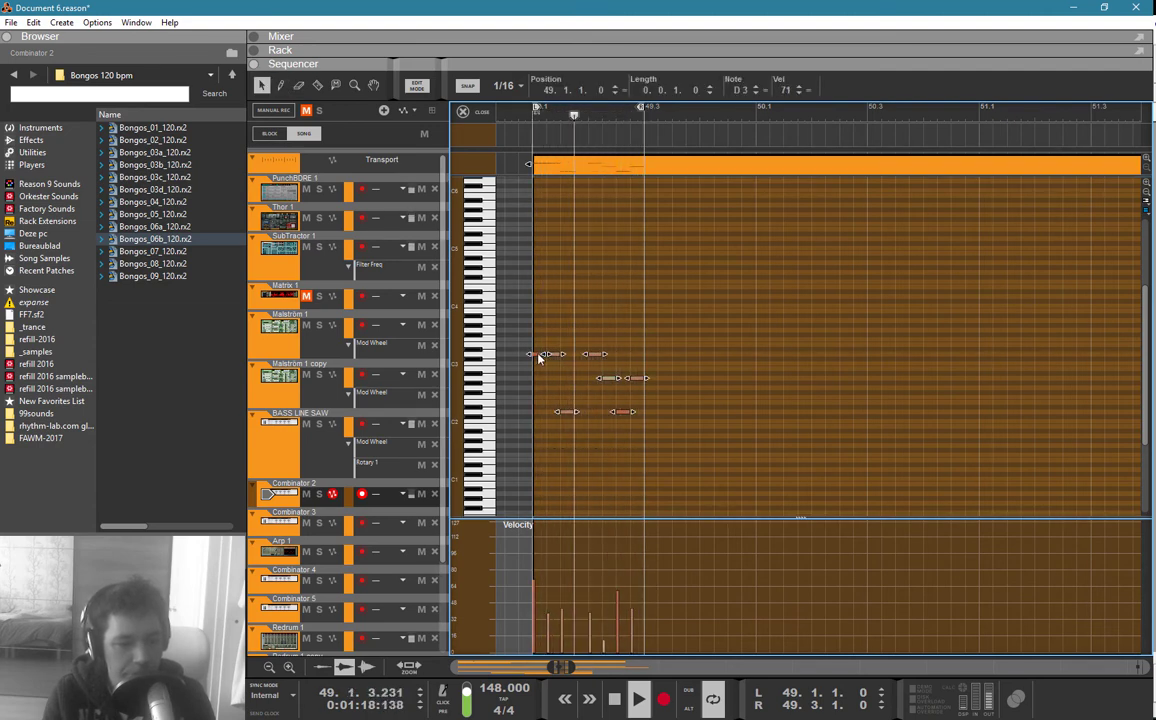
pyautogui.moveTo(537, 356); pyautogui.dragTo(672, 357)
pyautogui.click(753, 208)
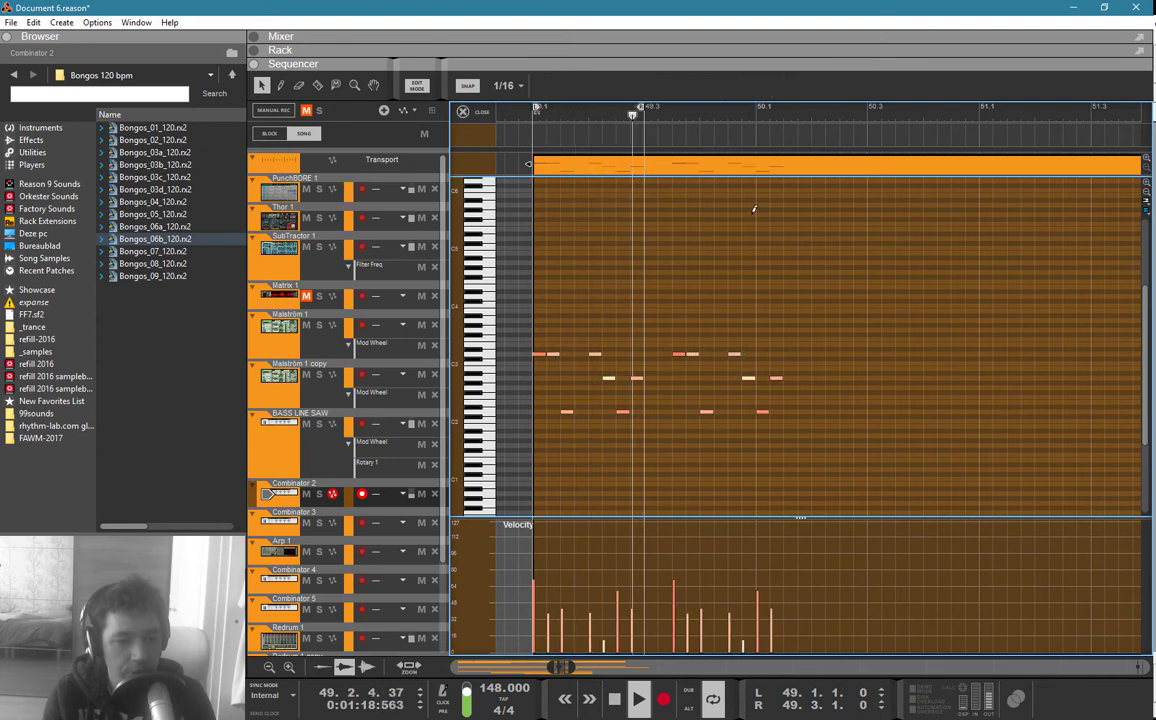
pyautogui.keyDown('alt'); pyautogui.click(757, 108); pyautogui.keyUp('alt')
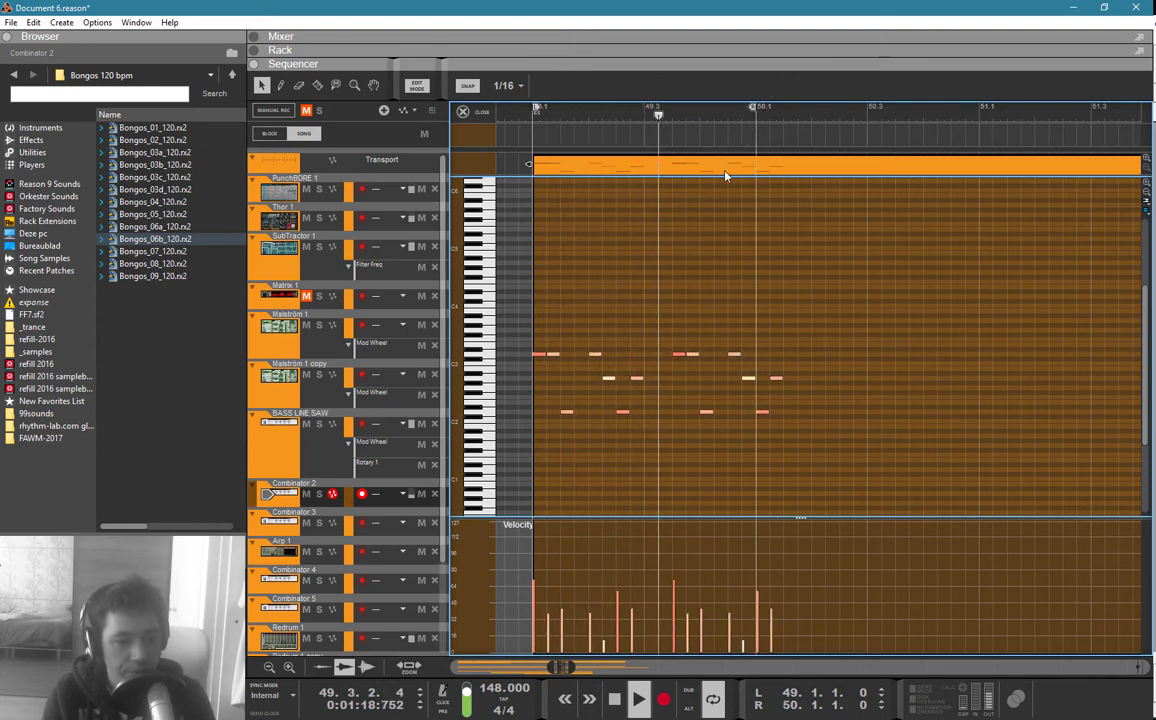
# Step: Add a sixteenth-note D3 at 49.3.1 and shorten the Combinator 2 clip to one bar
pyautogui.press('w')
pyautogui.click(650, 356)
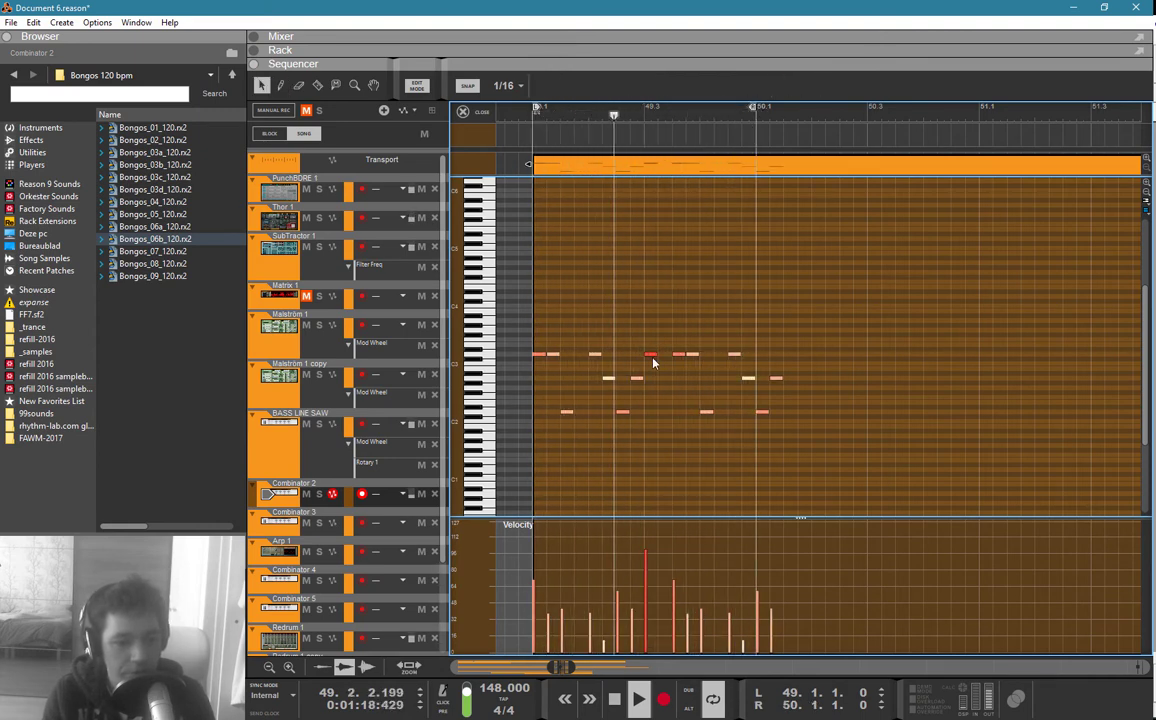
pyautogui.press('q')
pyautogui.hotkey('ctrl', 'e')
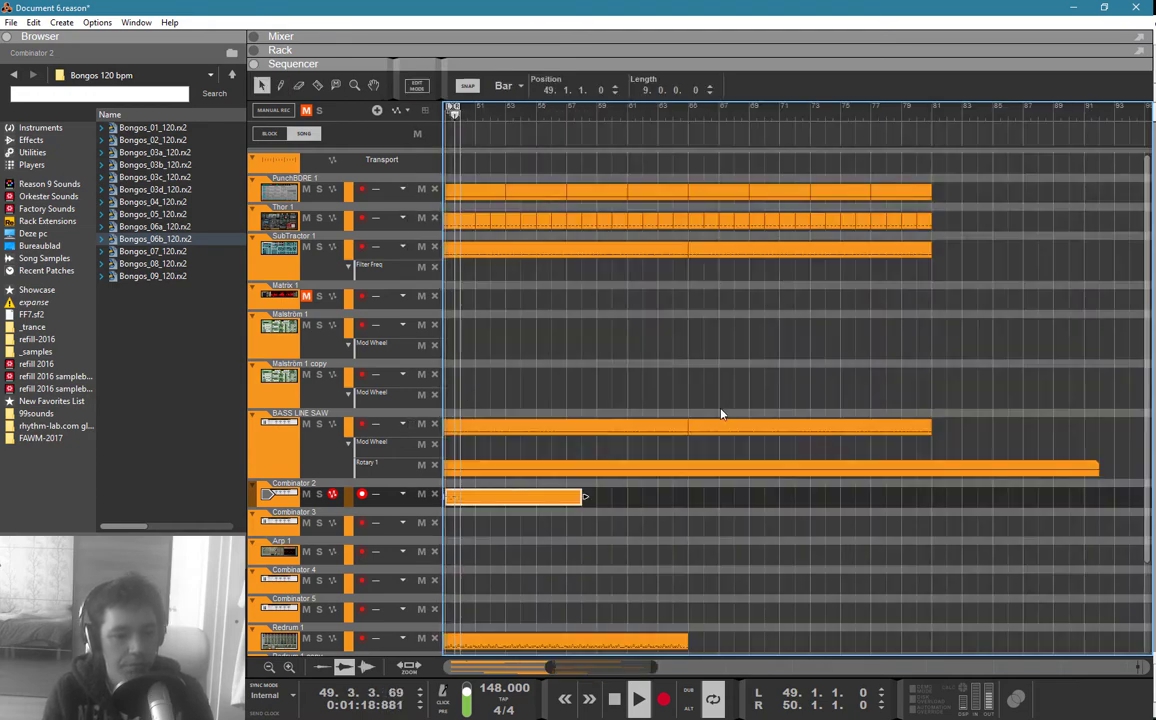
pyautogui.moveTo(581, 500); pyautogui.dragTo(352, 503)
# Step: Create automation lanes for Combinator 2's FILTER and RES knobs from the rack and return to the sequencer
pyautogui.press('F5')
pyautogui.press('F6')
pyautogui.scroll(1, 536, 437)
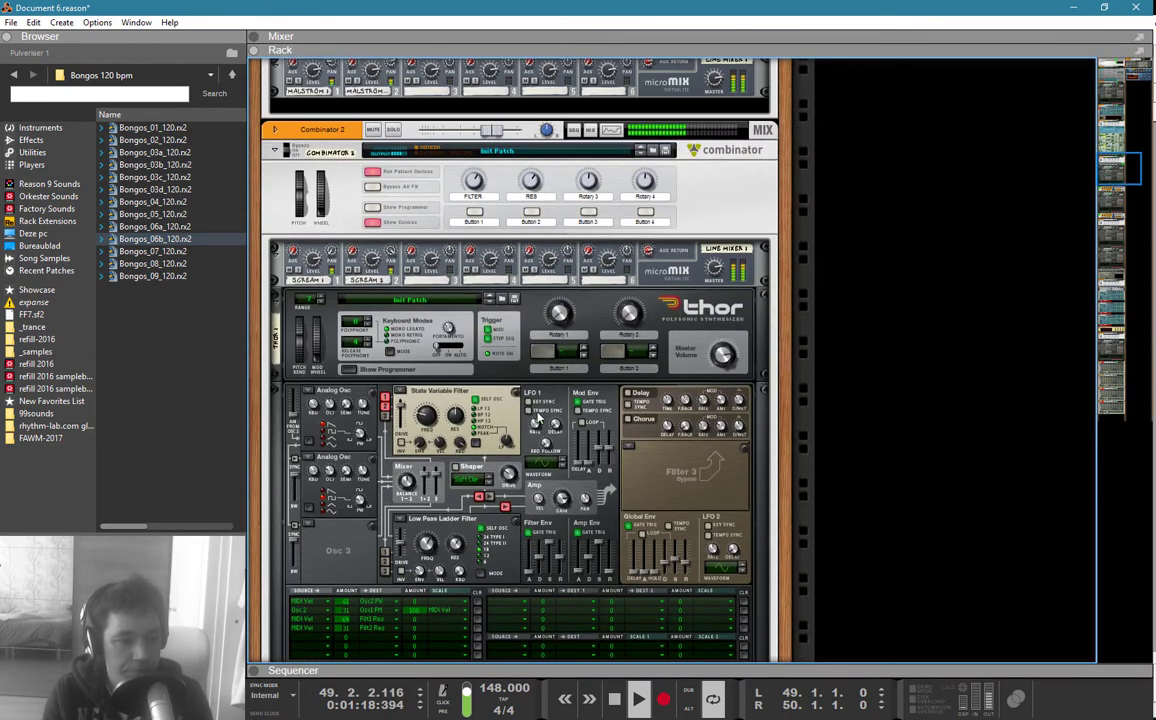
pyautogui.click(475, 193)
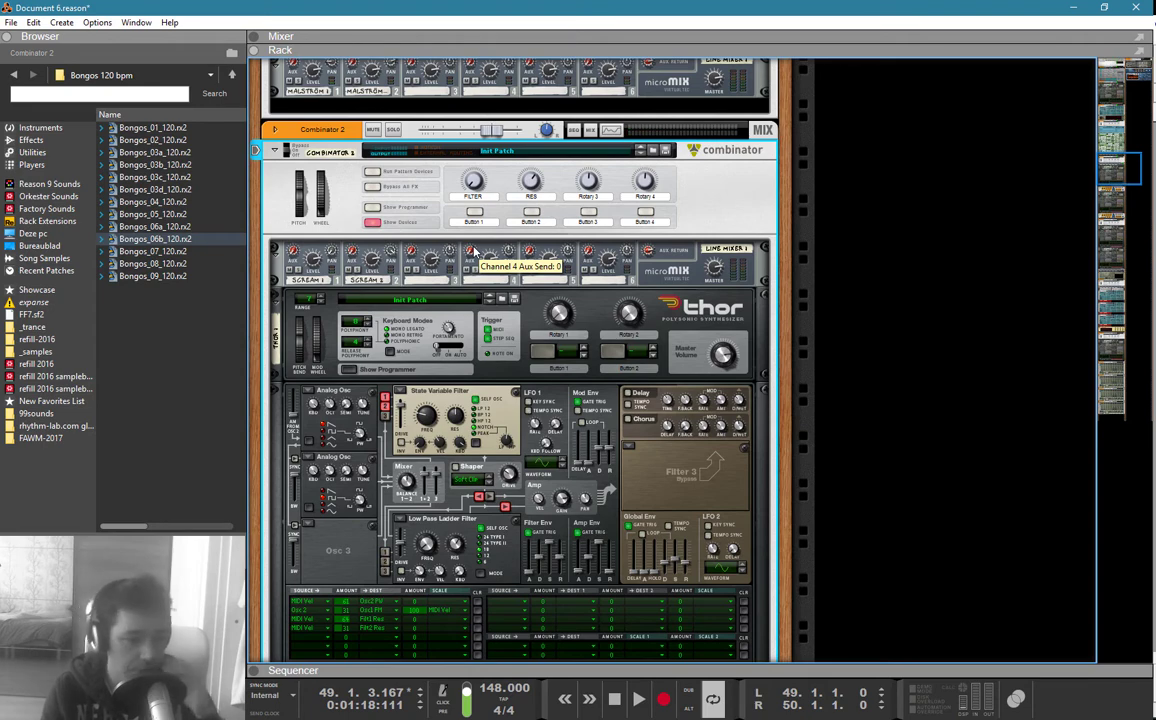
pyautogui.moveTo(530, 178); pyautogui.dragTo(531, 209)
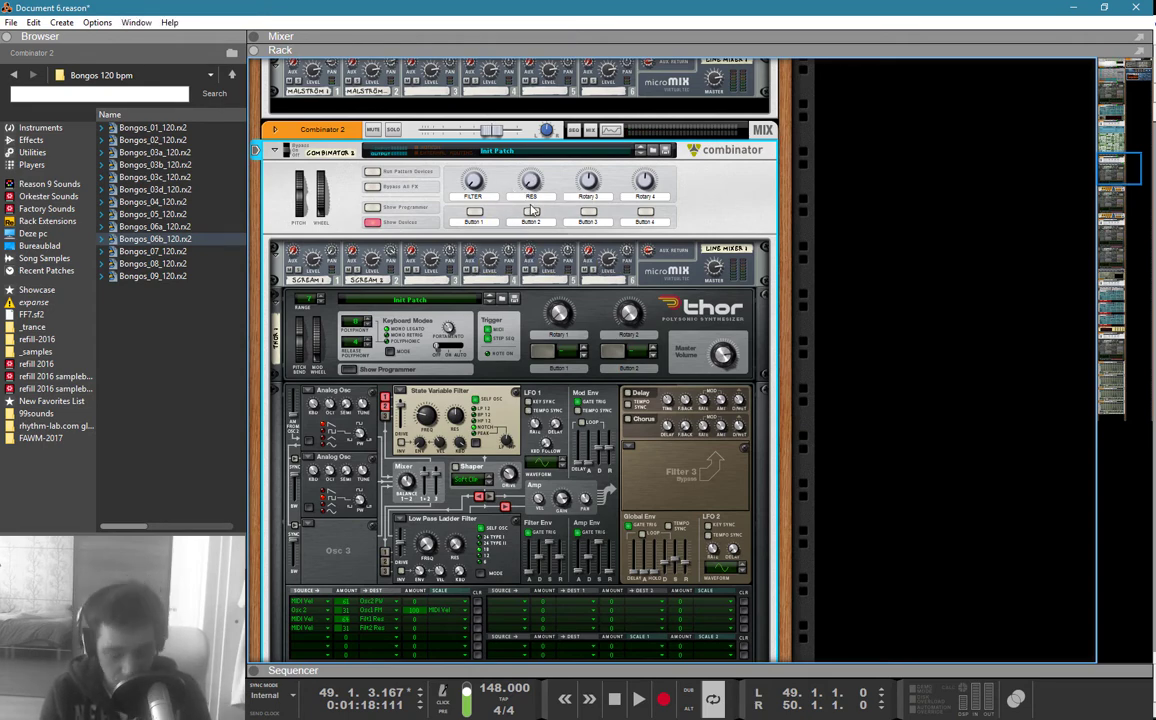
pyautogui.press('space')
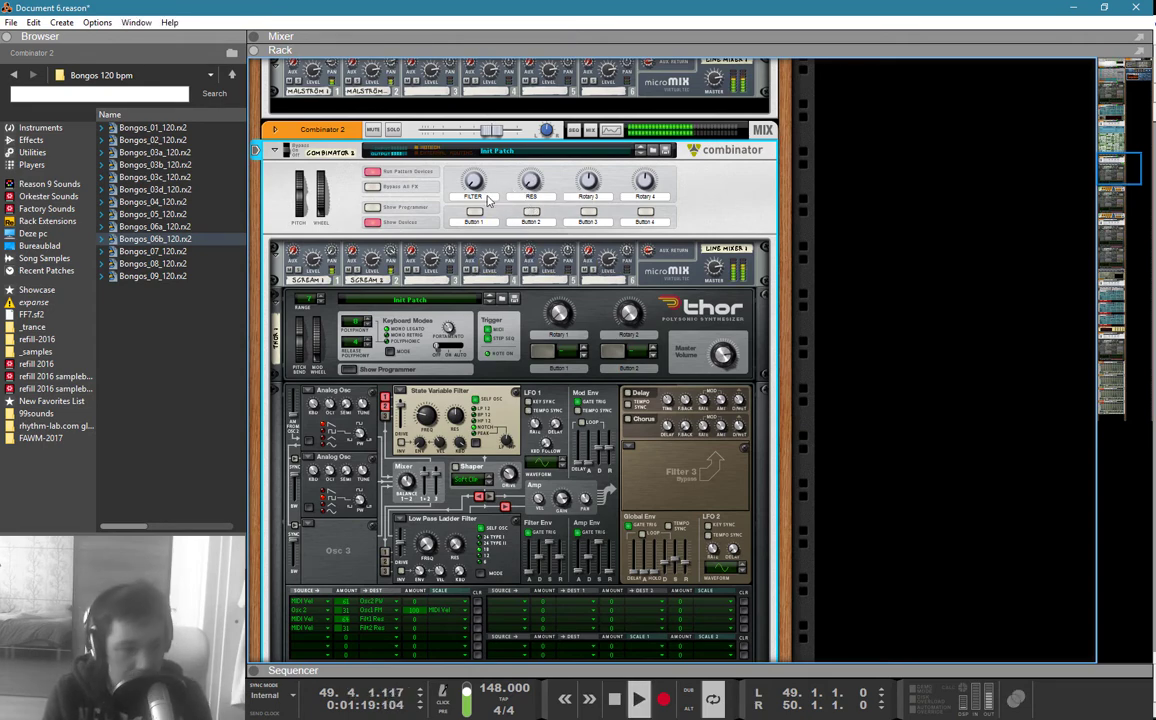
pyautogui.rightClick(476, 182)
pyautogui.click(507, 188)
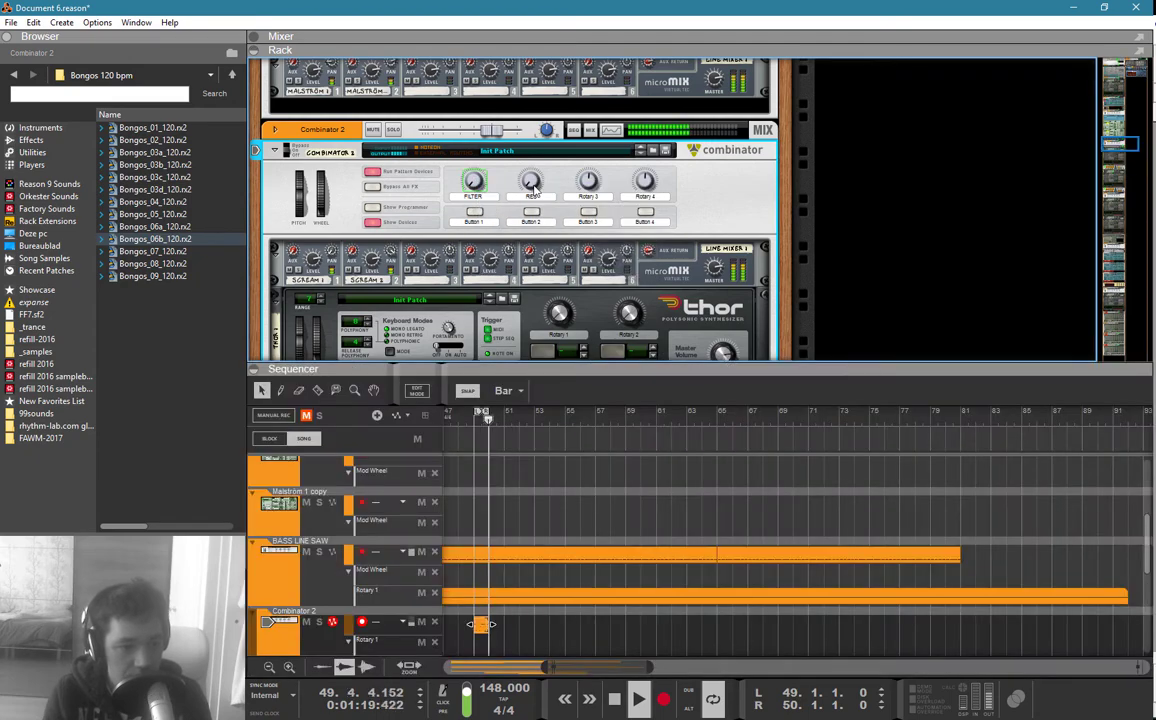
pyautogui.rightClick(534, 187)
pyautogui.click(546, 199)
pyautogui.press('F6')
pyautogui.press('F7')
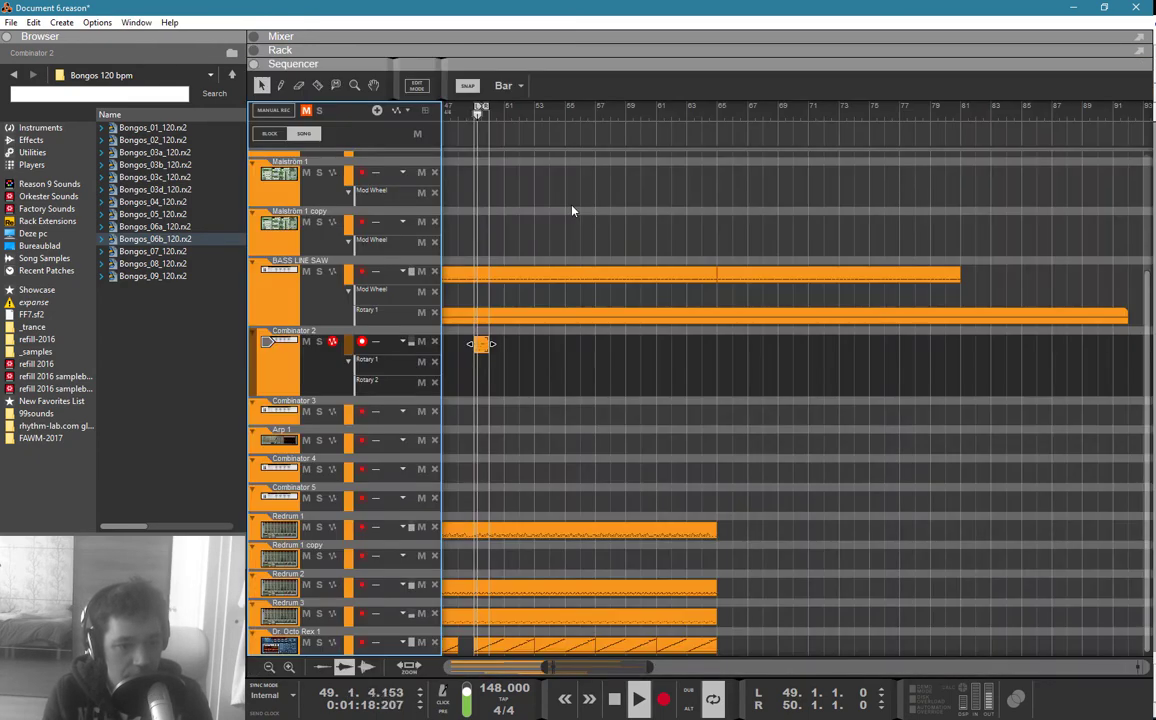
# Step: Lower Combinator 2's mix channel level to about -4.23 dB in the rack and return to the sequencer
pyautogui.press('F5')
pyautogui.press('F6')
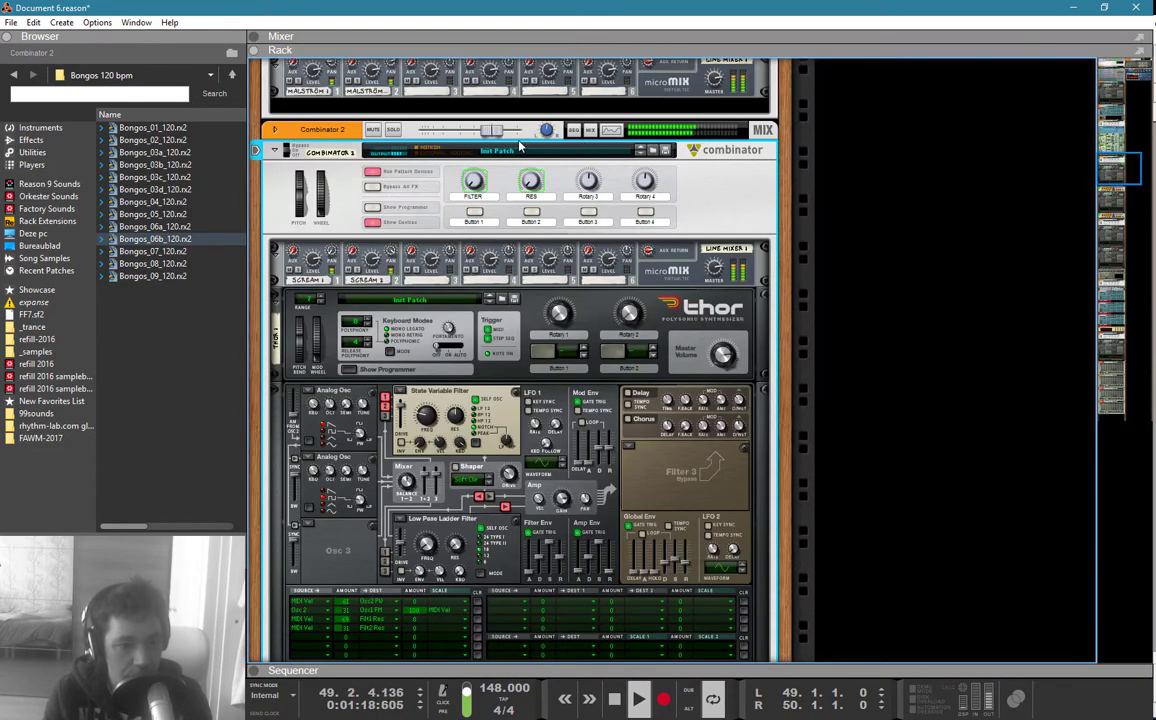
pyautogui.moveTo(496, 134); pyautogui.dragTo(471, 133)
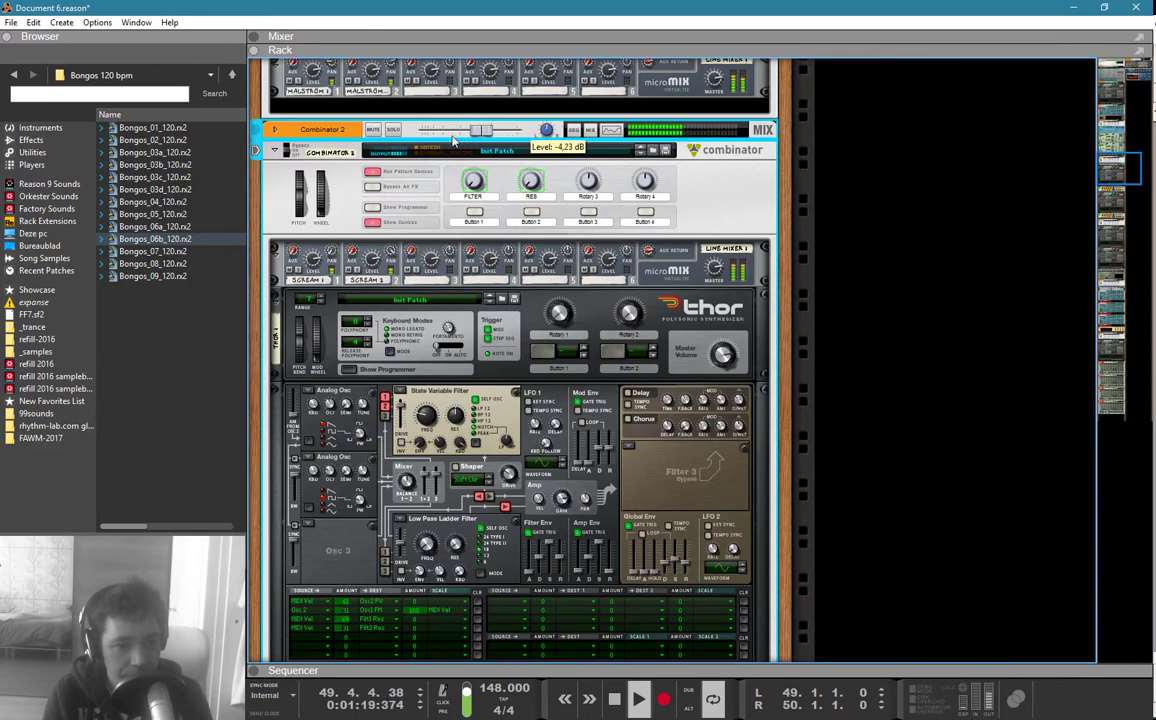
pyautogui.press('F5')
pyautogui.press('F6')
pyautogui.press('F7')
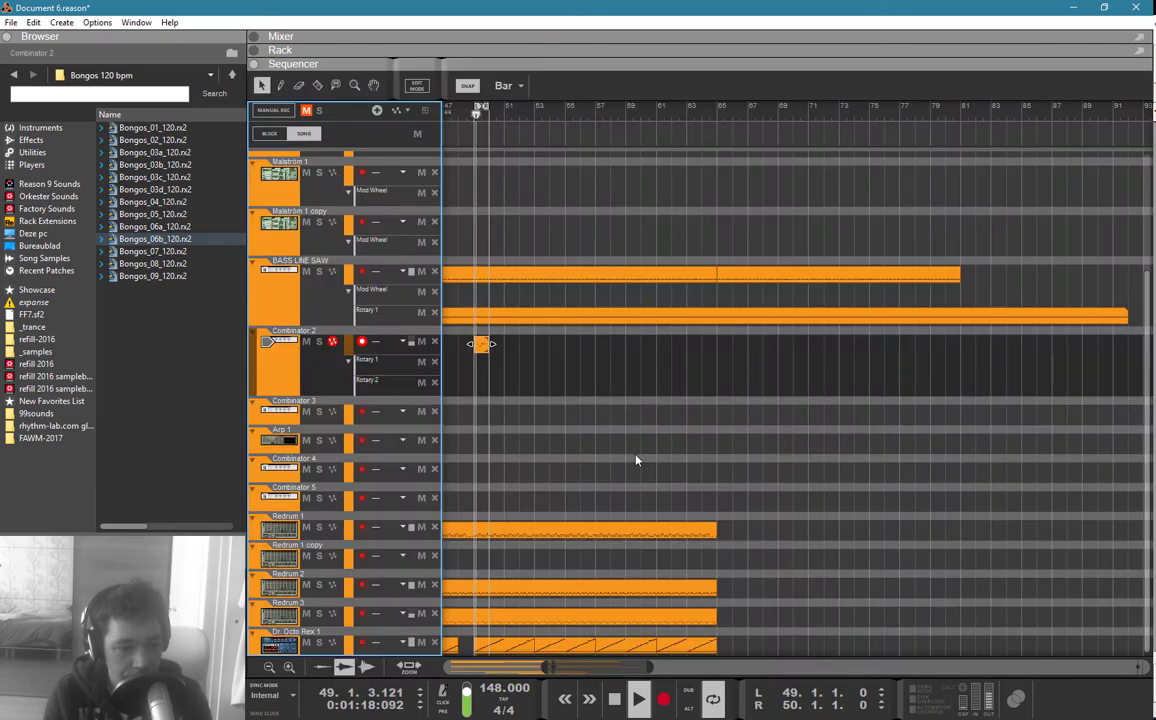
# Step: Repeat the one-bar Combinator 2 clip from bar 49 to bar 53 and join the four clips into one
pyautogui.moveTo(632, 482); pyautogui.dragTo(556, 417)
pyautogui.moveTo(524, 356); pyautogui.dragTo(476, 341)
pyautogui.rightClick(479, 346)
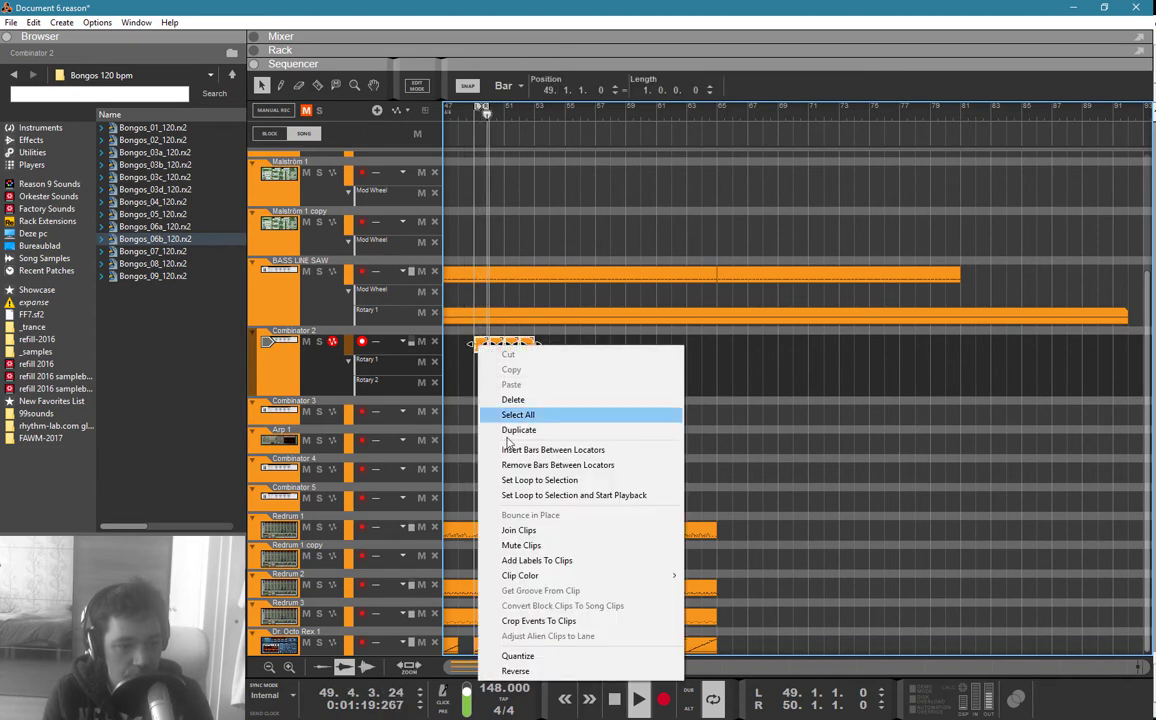
pyautogui.click(519, 530)
# Step: Copy the four-bar Combinator 2 clip to extend the riff to bar 63, and set the loop end to bar 63
pyautogui.hscroll(-2, 470, 361)
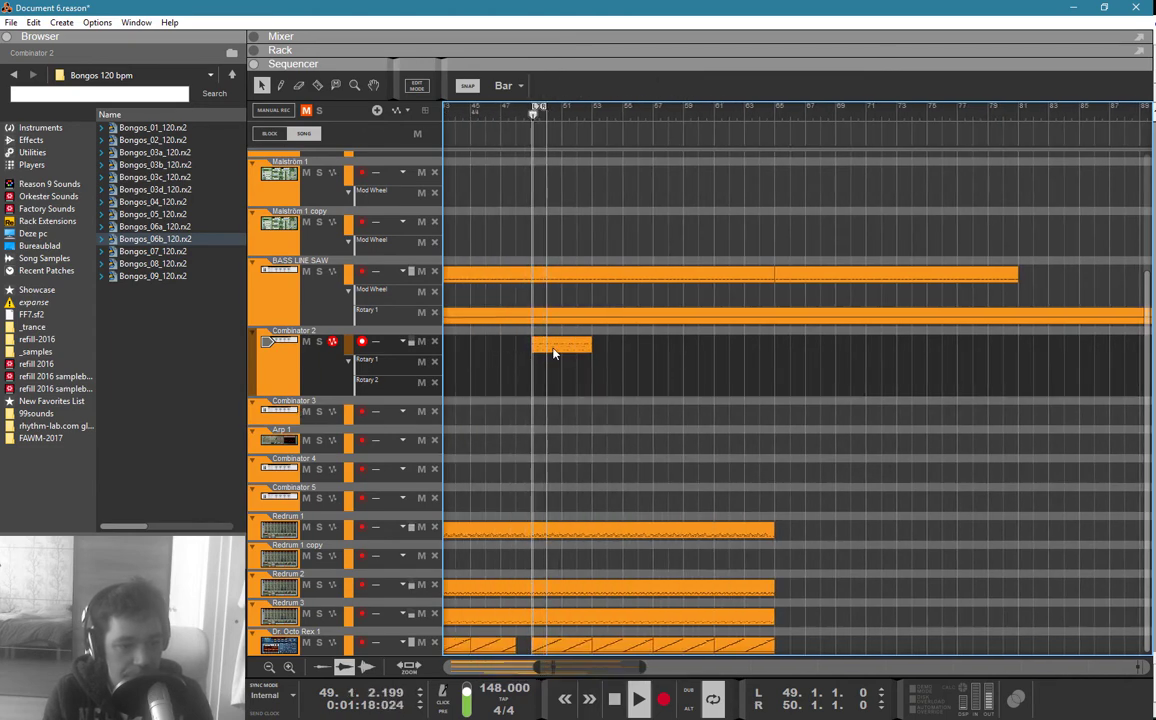
pyautogui.moveTo(555, 352); pyautogui.dragTo(674, 351)
pyautogui.keyDown('alt'); pyautogui.click(742, 107); pyautogui.keyUp('alt')
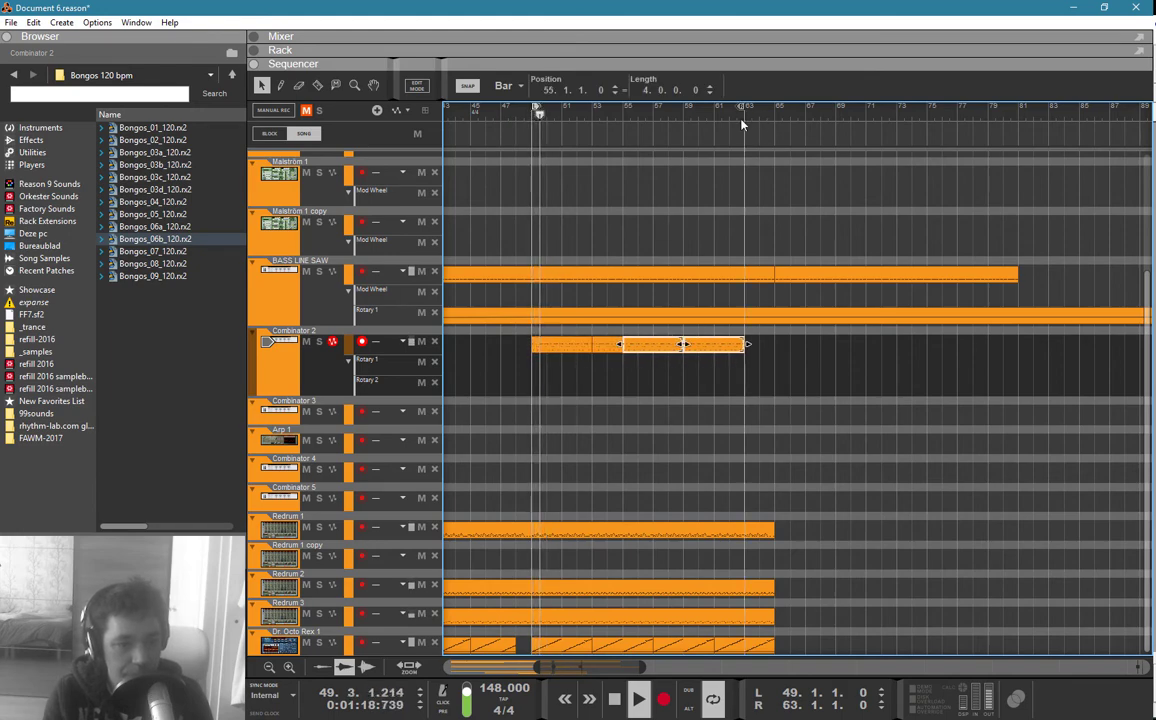
# Step: Draw a Rotary 1 automation clip on Combinator 2 from bar 48 to 65 with gradually rising points, including value 15 at 58.1.2
pyautogui.click(527, 374)
pyautogui.press('w')
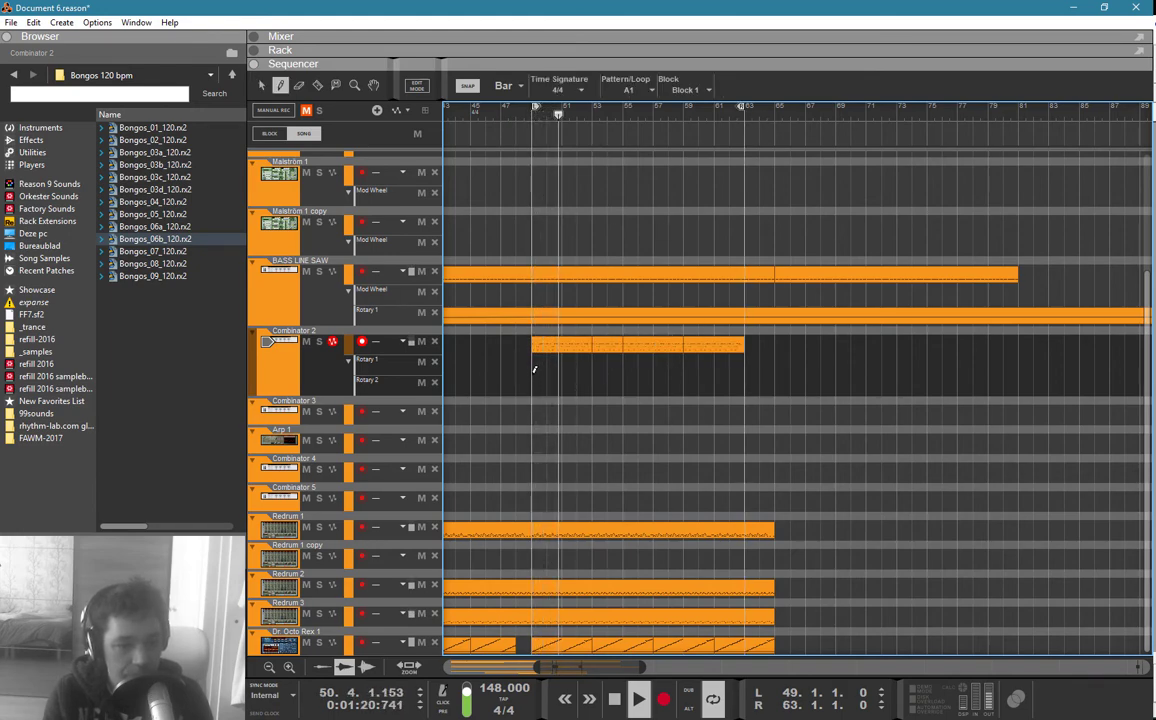
pyautogui.moveTo(527, 374); pyautogui.dragTo(774, 372)
pyautogui.press('q')
pyautogui.doubleClick(685, 374)
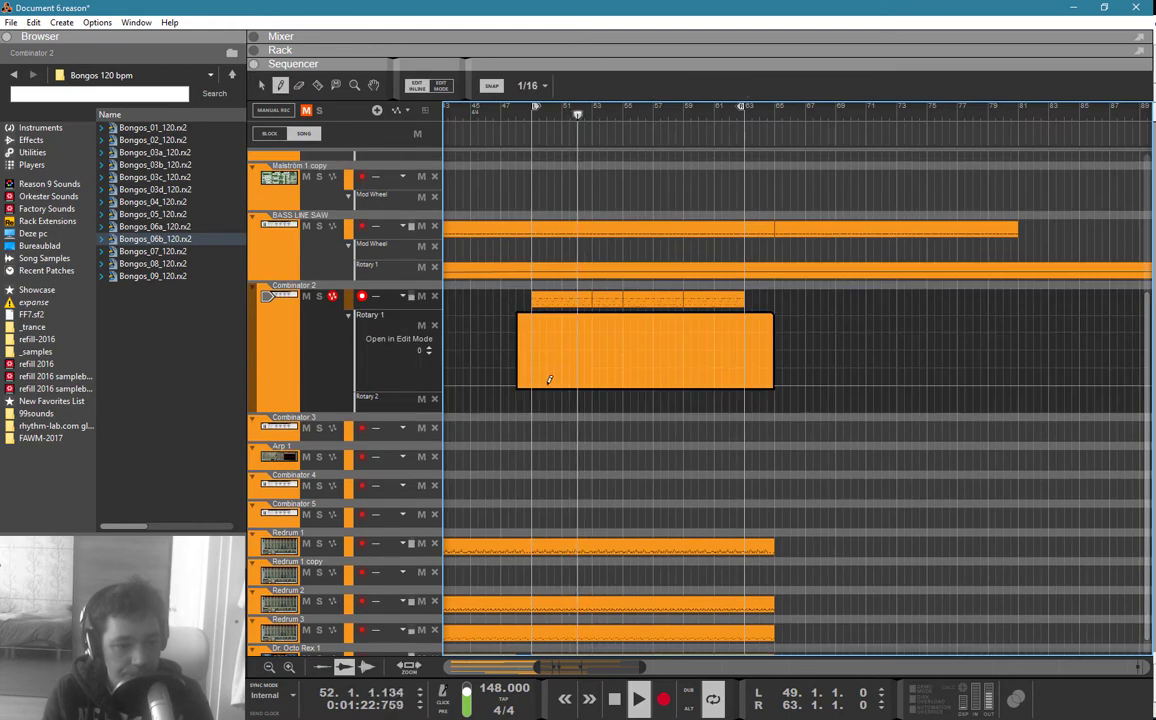
pyautogui.press('w')
pyautogui.click(669, 377)
pyautogui.click(729, 372)
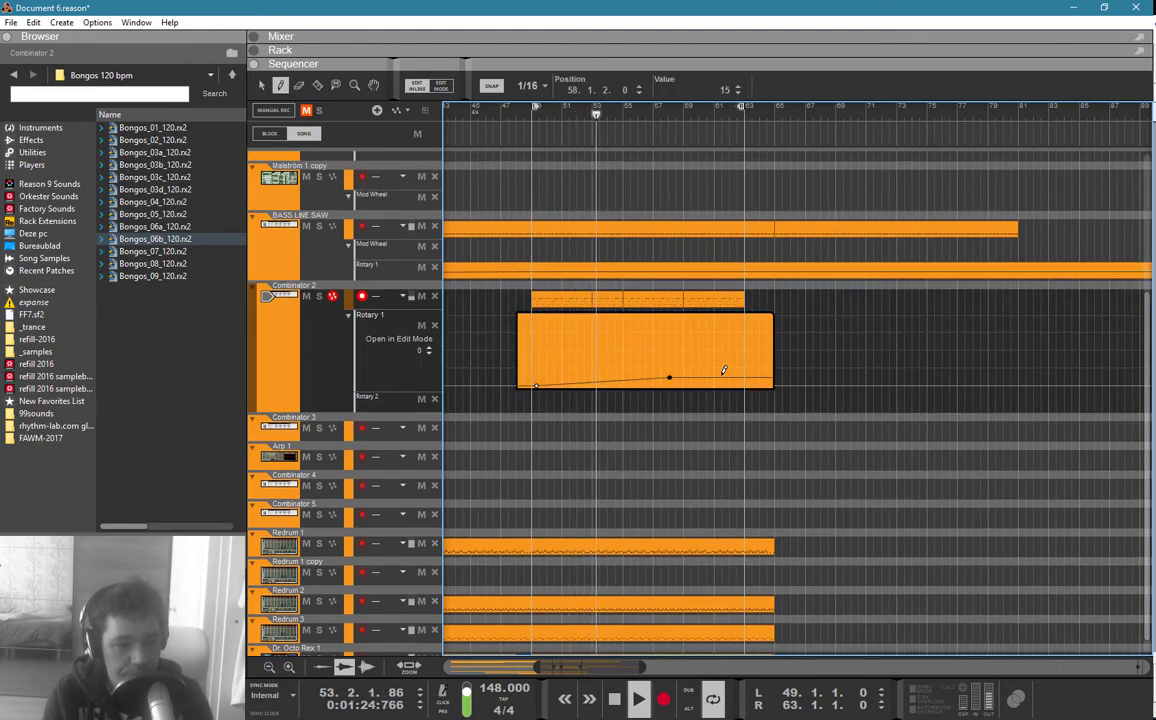
pyautogui.doubleClick(779, 315)
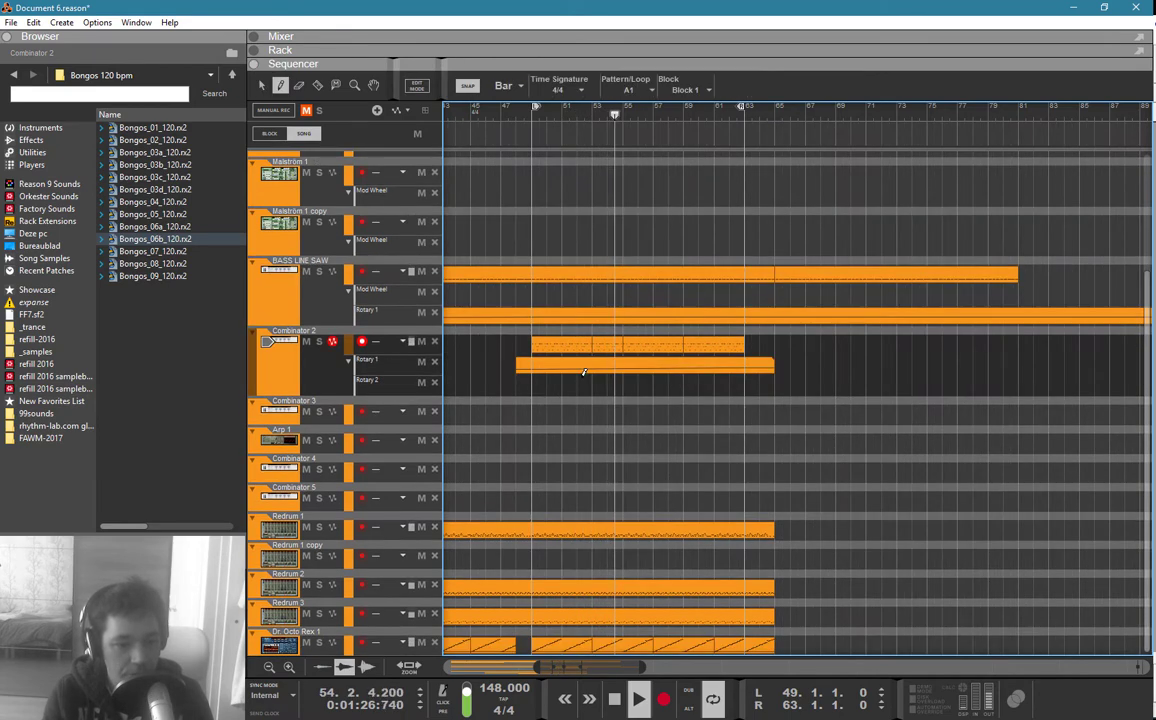
# Step: Draw a Rotary 2 automation clip on Combinator 2 from bar 49 to 66 with gradually rising points, including value 22 at 60.1.2
pyautogui.moveTo(531, 385); pyautogui.dragTo(785, 384)
pyautogui.doubleClick(700, 385)
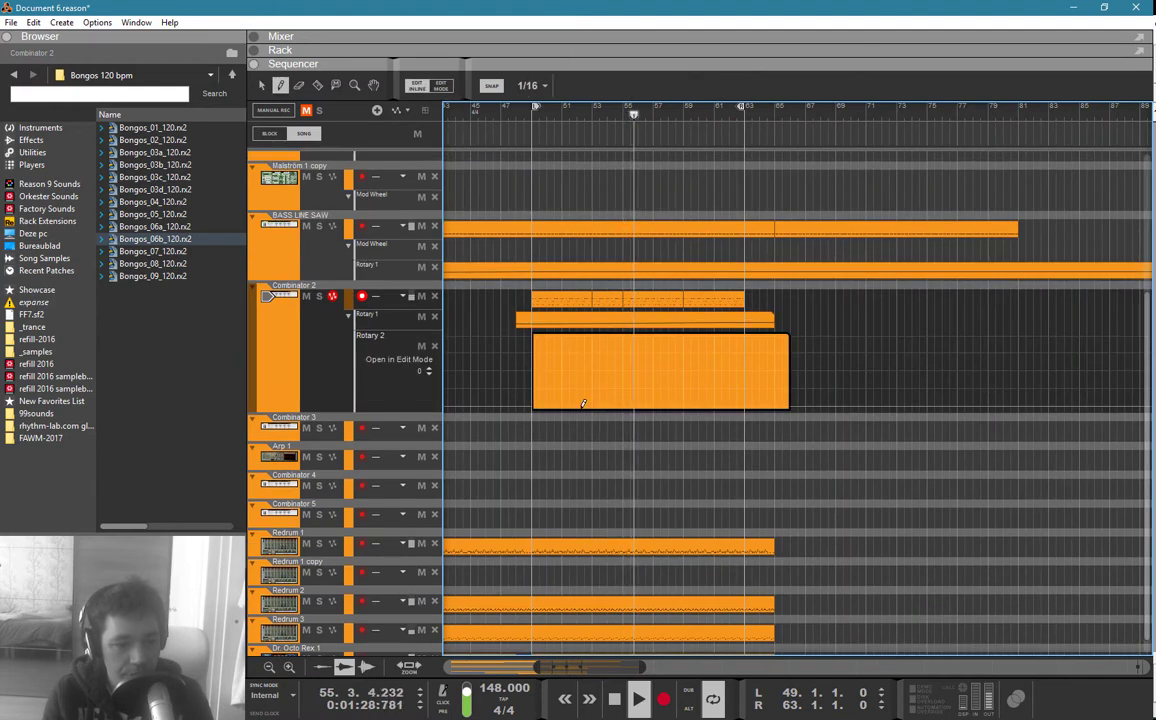
pyautogui.click(700, 392)
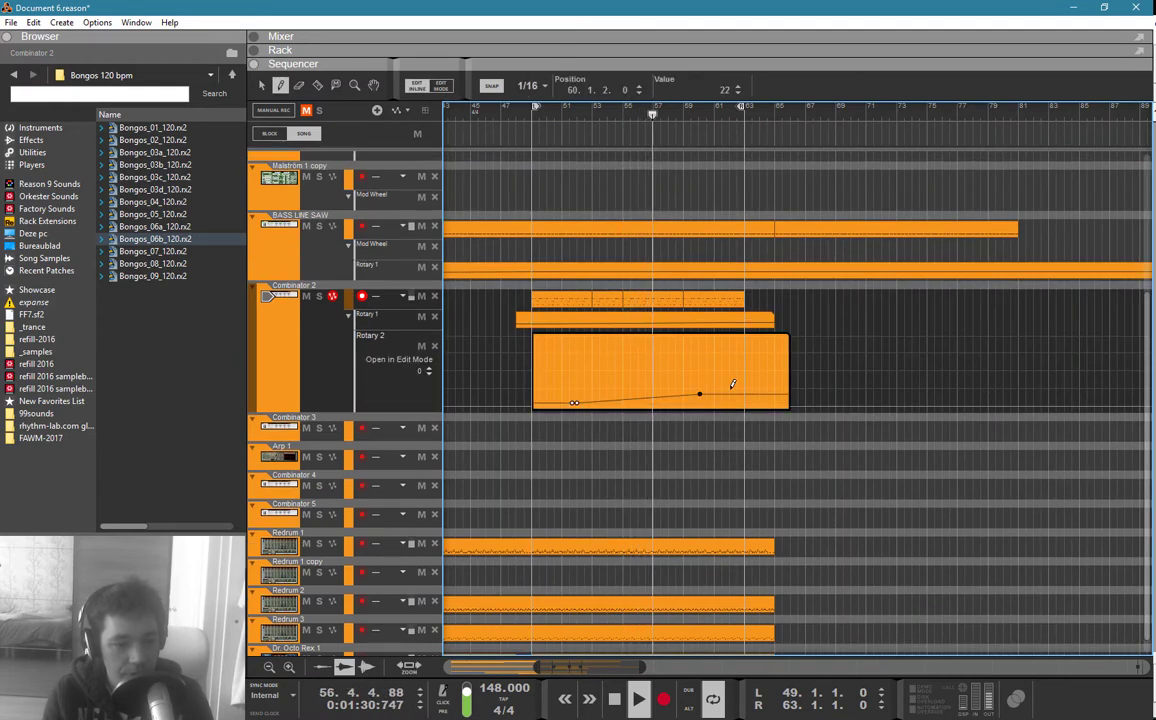
pyautogui.click(733, 385)
pyautogui.click(773, 299)
# Step: Join the Combinator 2 riff clips between bars 49 and 63 into a single clip
pyautogui.click(773, 319)
pyautogui.moveTo(769, 336)
pyautogui.mouseDown()
pyautogui.moveTo(676, 354)
pyautogui.moveTo(547, 348)
pyautogui.moveTo(817, 347)
pyautogui.moveTo(771, 348)
pyautogui.mouseUp()
pyautogui.rightClick(549, 347)
pyautogui.click(602, 527)
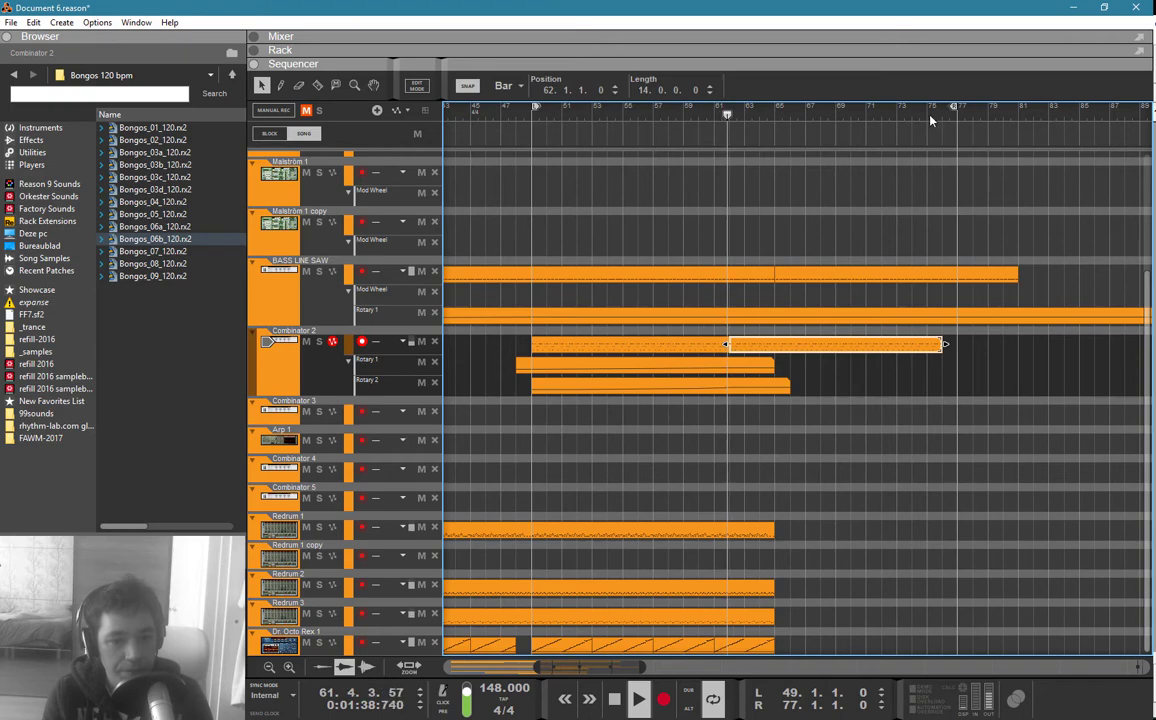
# Step: Place the 14-bar riff copy at bar 63, extend the Rotary 1 and 2 automation to bars 77 and 78, and end the loop at bar 75
pyautogui.moveTo(931, 118); pyautogui.dragTo(925, 145)
pyautogui.moveTo(807, 346); pyautogui.dragTo(960, 366)
pyautogui.click(854, 361)
pyautogui.click(980, 366)
pyautogui.scroll(3, 980, 362)
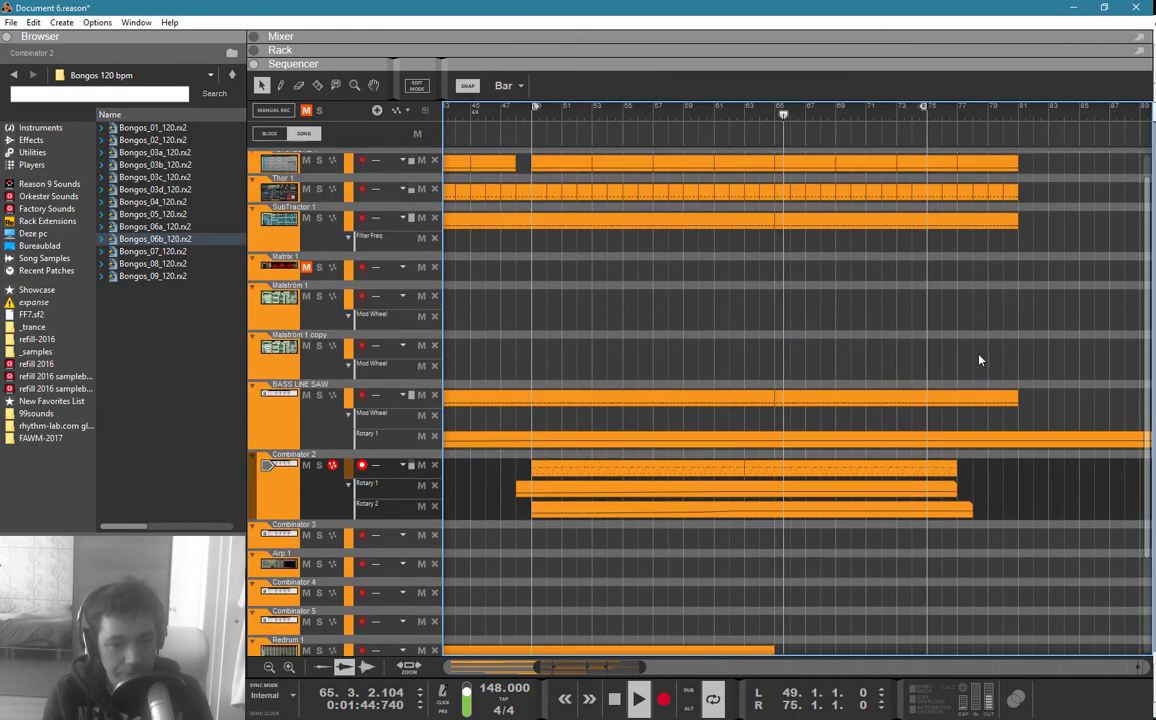
# Step: Move the loop start to bar 65
pyautogui.scroll(1, 979, 360)
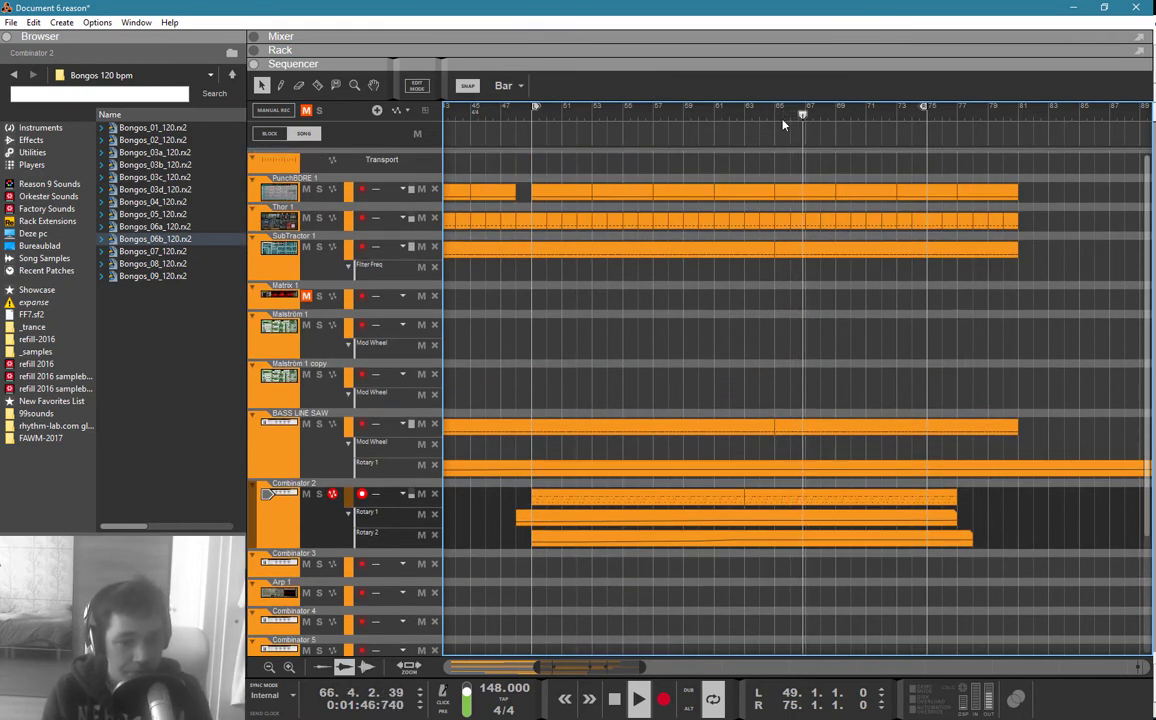
pyautogui.keyDown('ctrl'); pyautogui.click(748, 112); pyautogui.keyUp('ctrl')
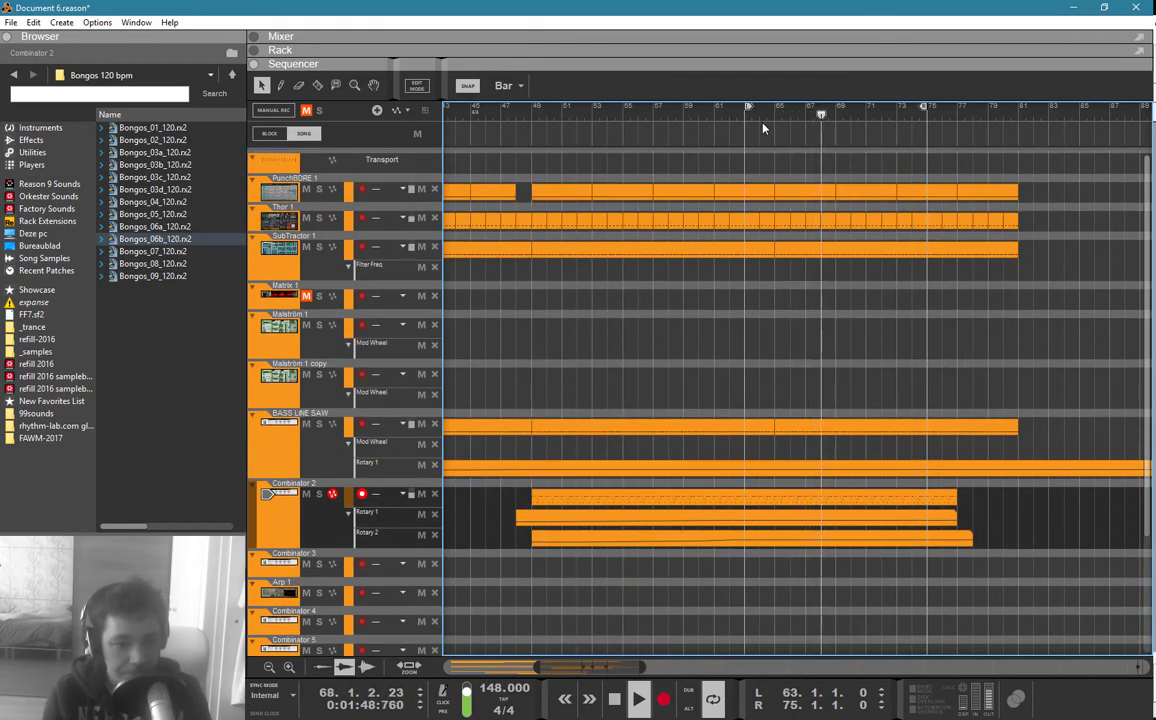
pyautogui.scroll(-4, 769, 188)
pyautogui.scroll(1, 769, 206)
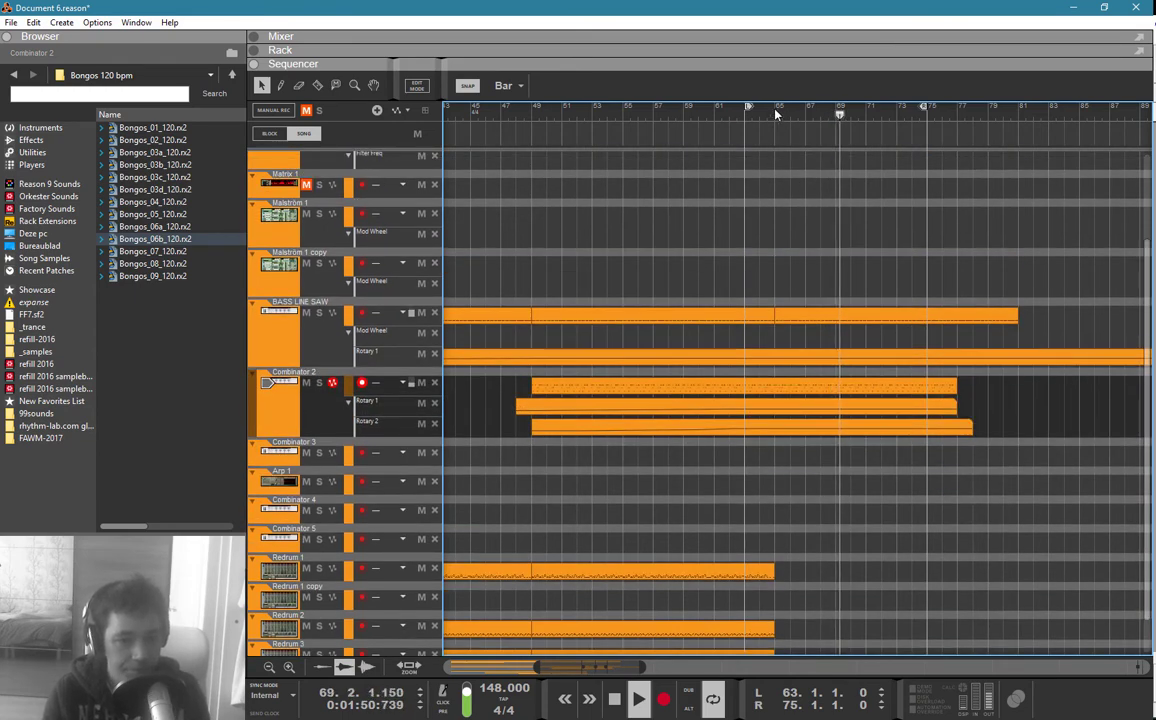
pyautogui.keyDown('ctrl'); pyautogui.click(777, 112); pyautogui.keyUp('ctrl')
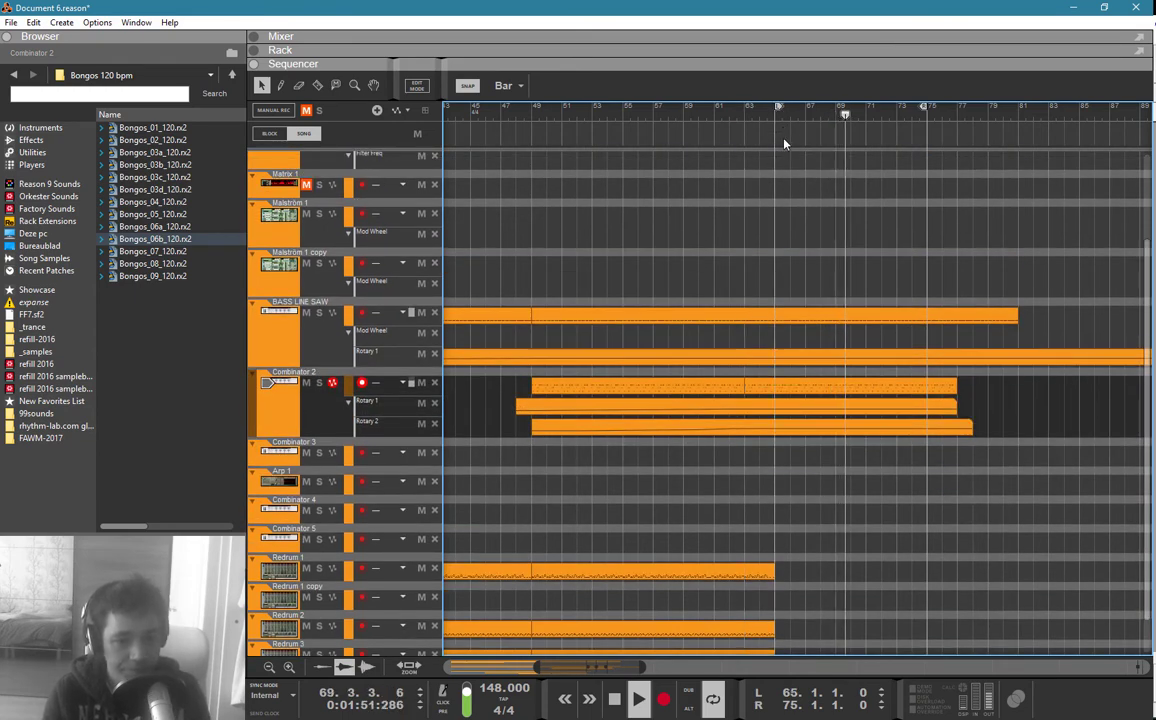
# Step: Add a point with value 47 at 74.4.4 to Combinator 2's Rotary 1 automation
pyautogui.doubleClick(862, 413)
pyautogui.keyDown('alt'); pyautogui.click(926, 446); pyautogui.keyUp('alt')
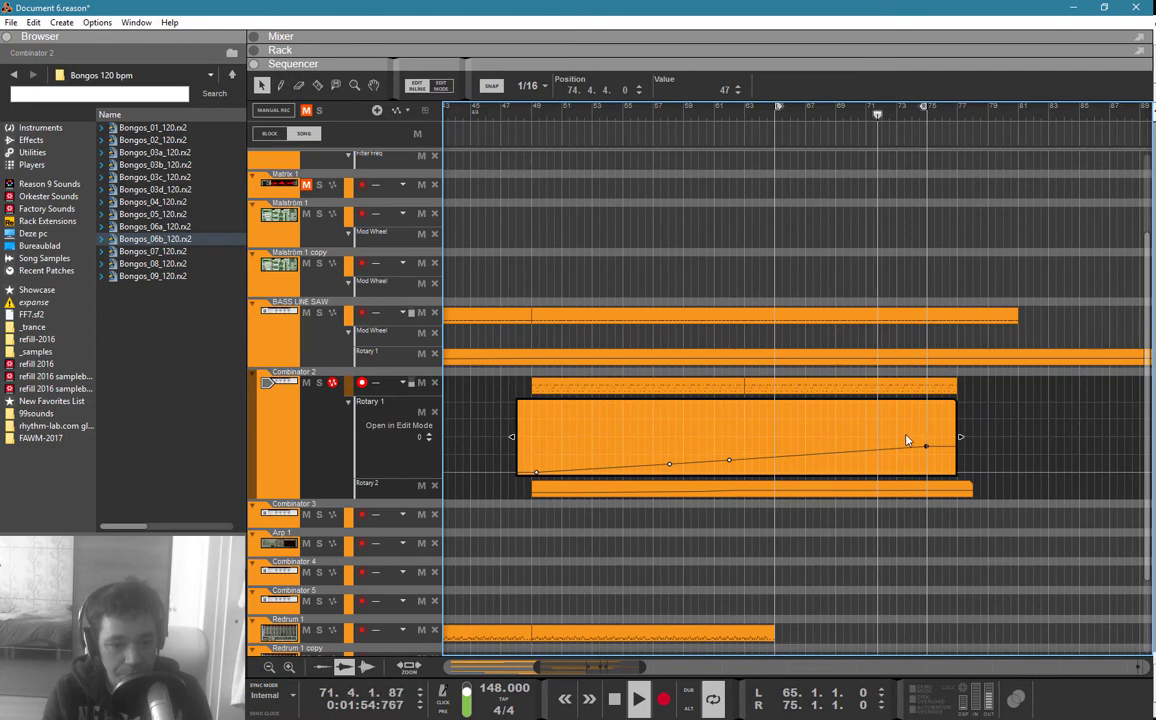
# Step: Lower the Combinator 2 mixer channel to -6.73 dB and show its devices in the rack
pyautogui.press('F5')
pyautogui.press('F6')
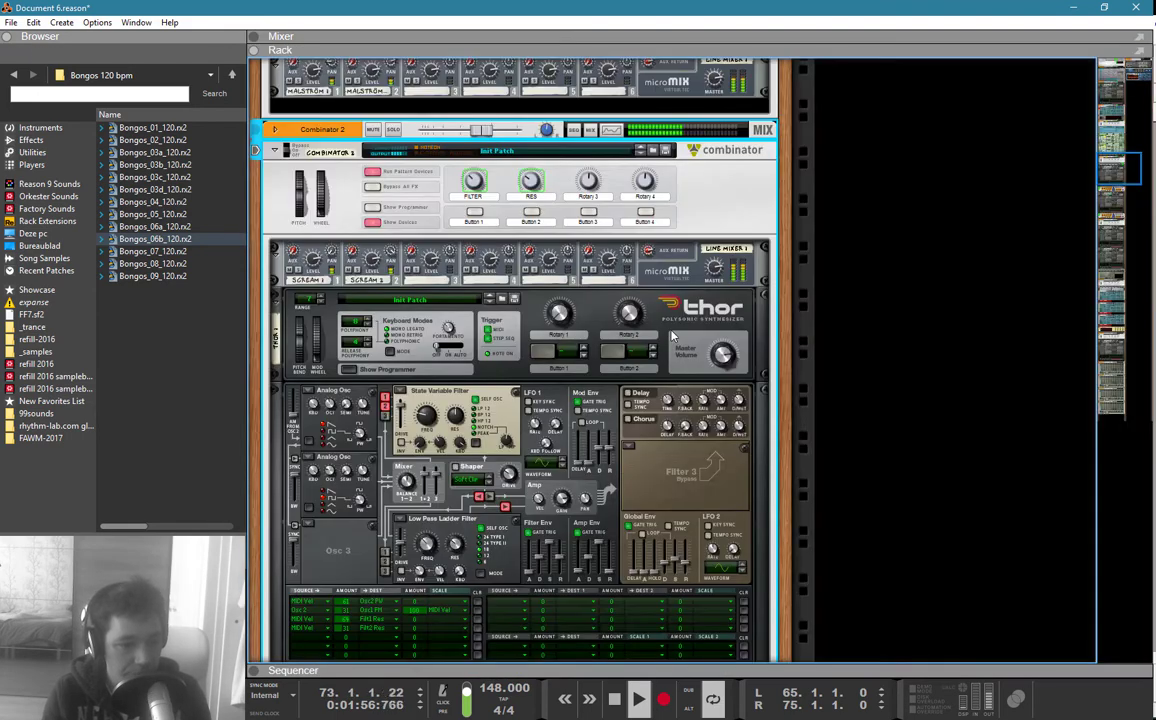
pyautogui.press('F5')
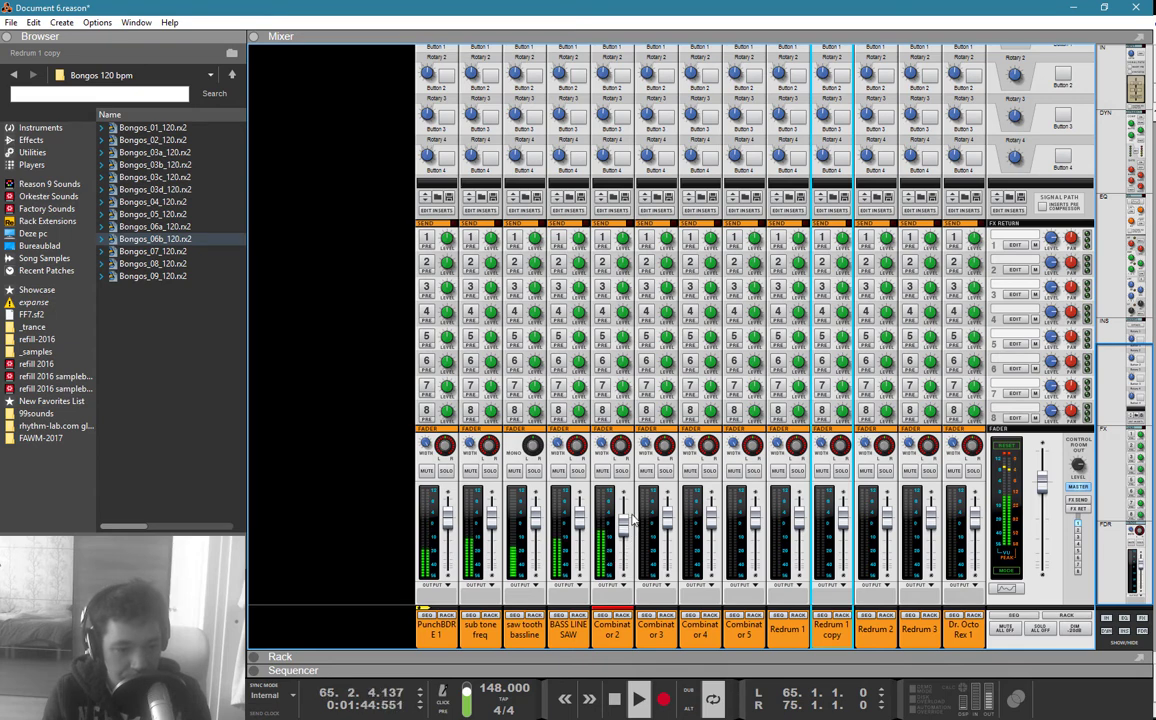
pyautogui.click(627, 480)
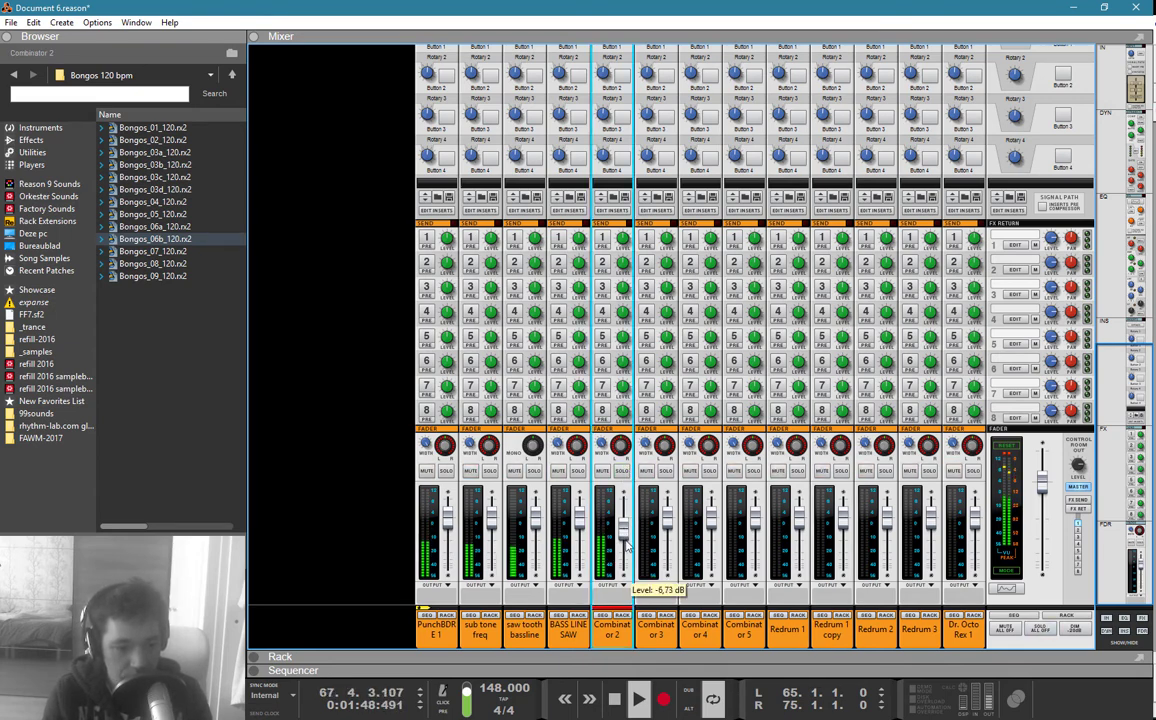
pyautogui.click(622, 615)
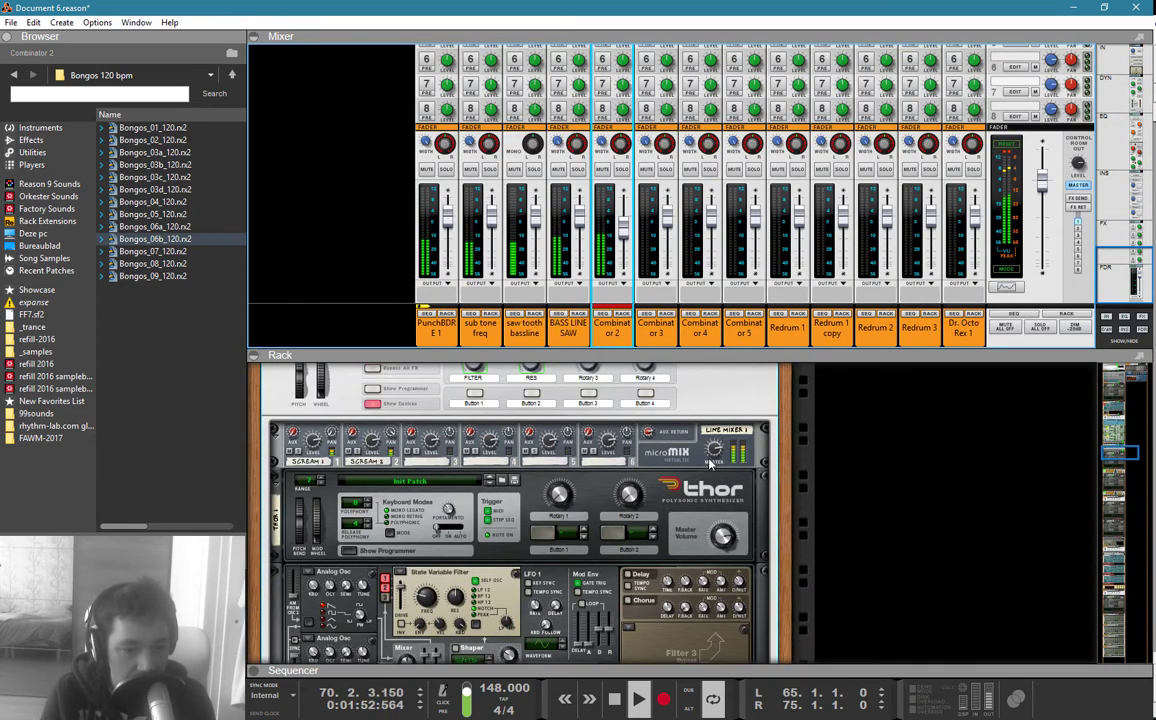
# Step: Examine the Line Mixer, Thor and Scream 4 devices inside Combinator 2
pyautogui.click(712, 461)
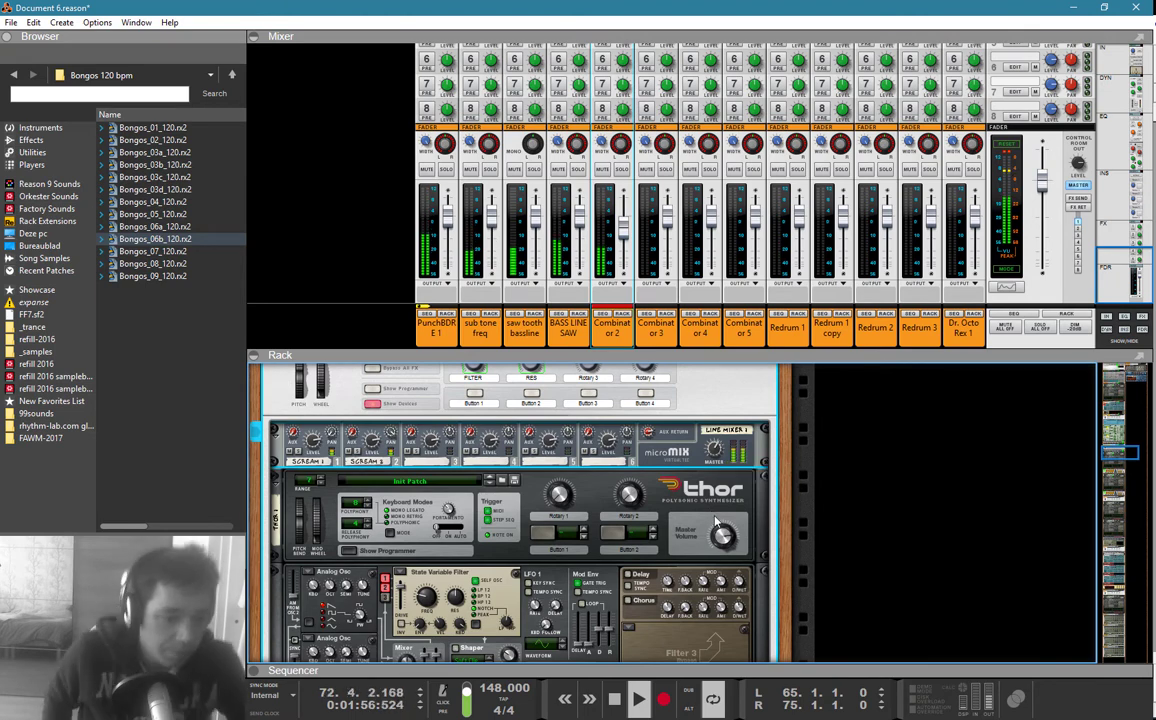
pyautogui.scroll(-6, 640, 495)
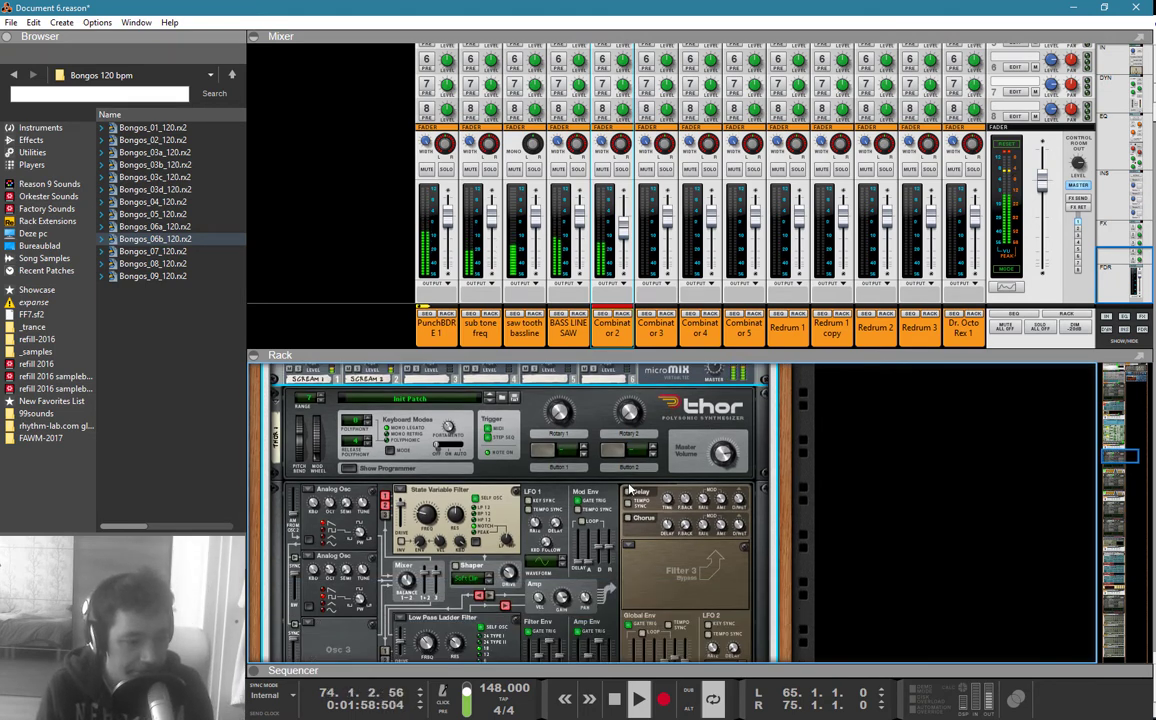
pyautogui.scroll(-5, 632, 487)
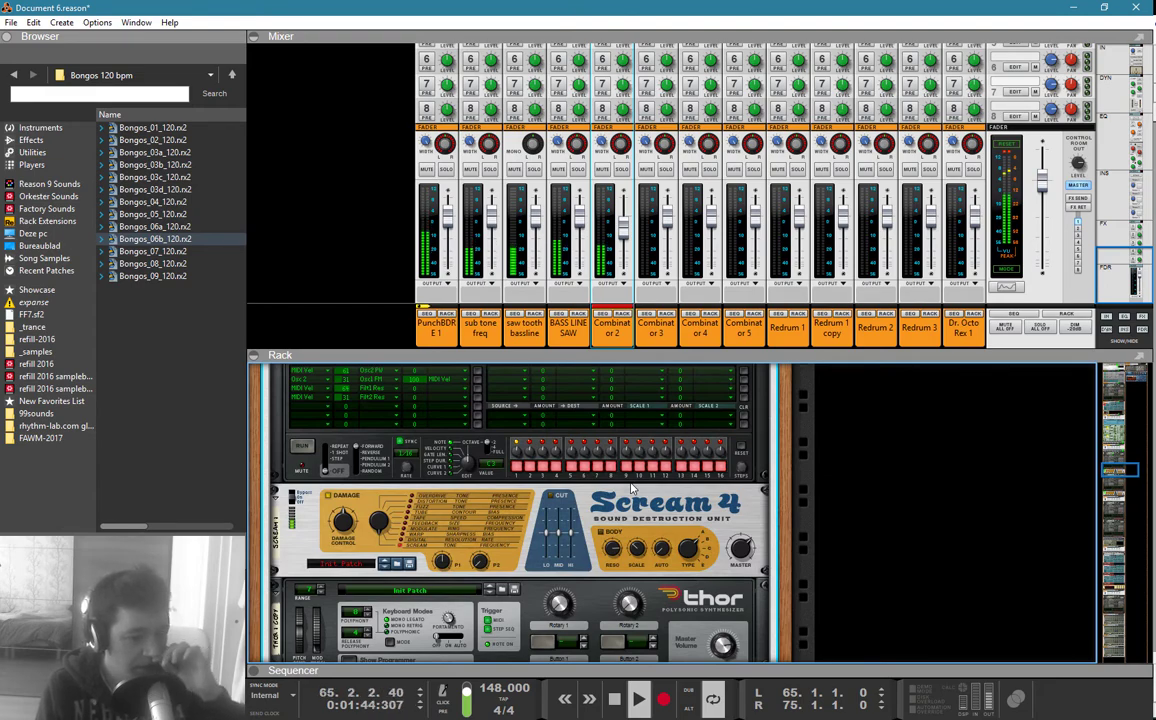
pyautogui.scroll(-6, 632, 485)
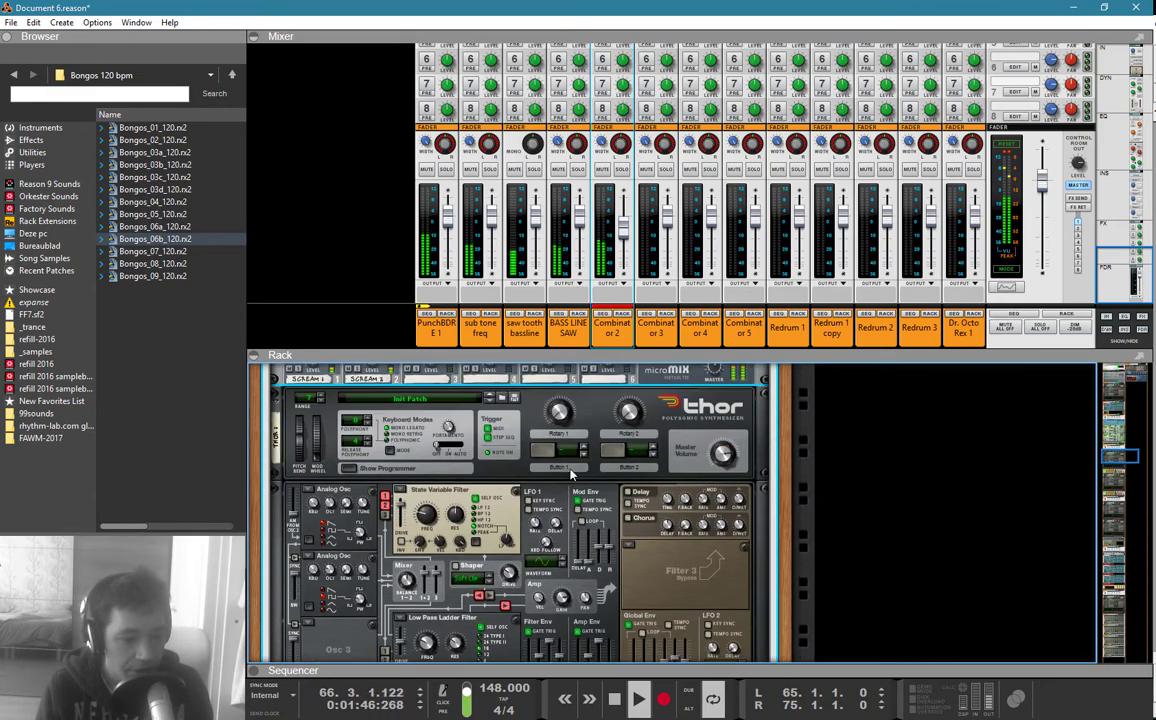
pyautogui.scroll(5, 572, 476)
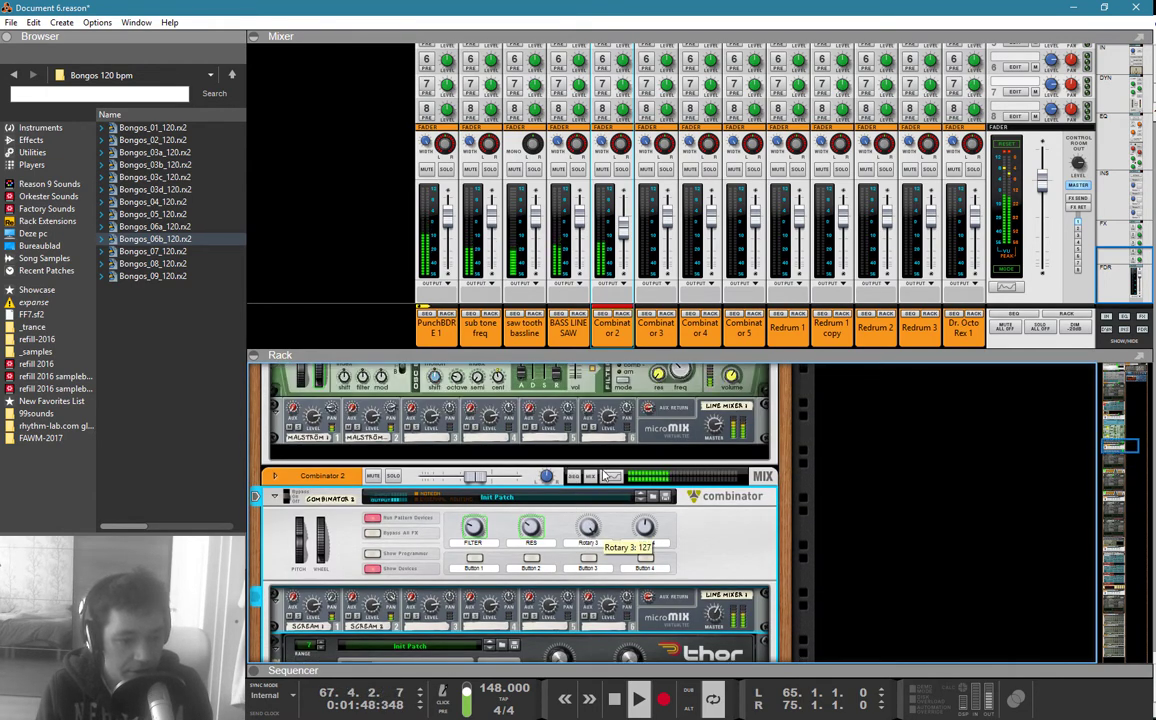
pyautogui.scroll(-6, 643, 575)
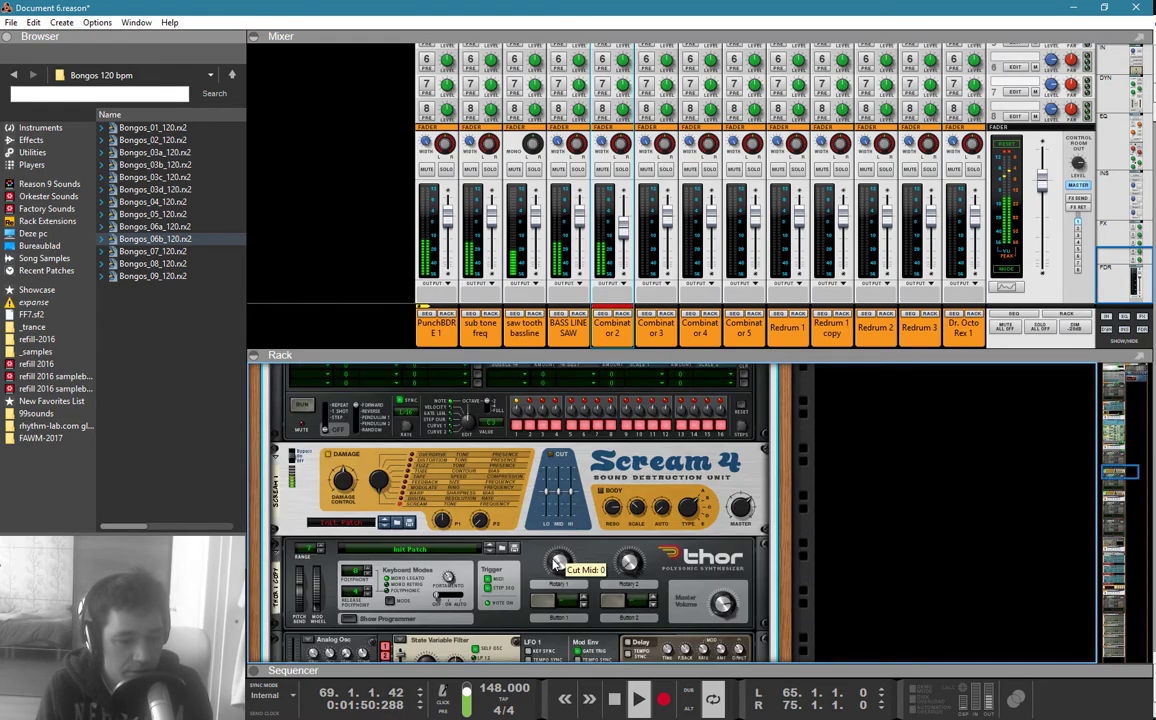
pyautogui.scroll(-6, 512, 466)
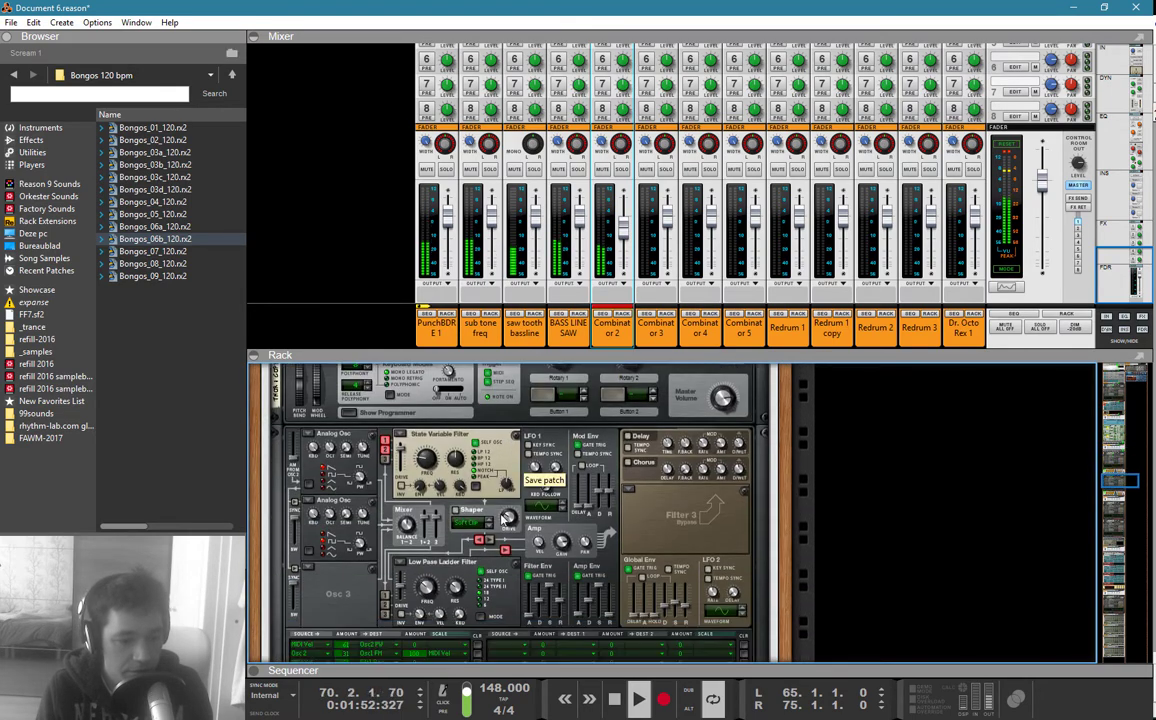
pyautogui.click(484, 538)
pyautogui.scroll(5, 493, 560)
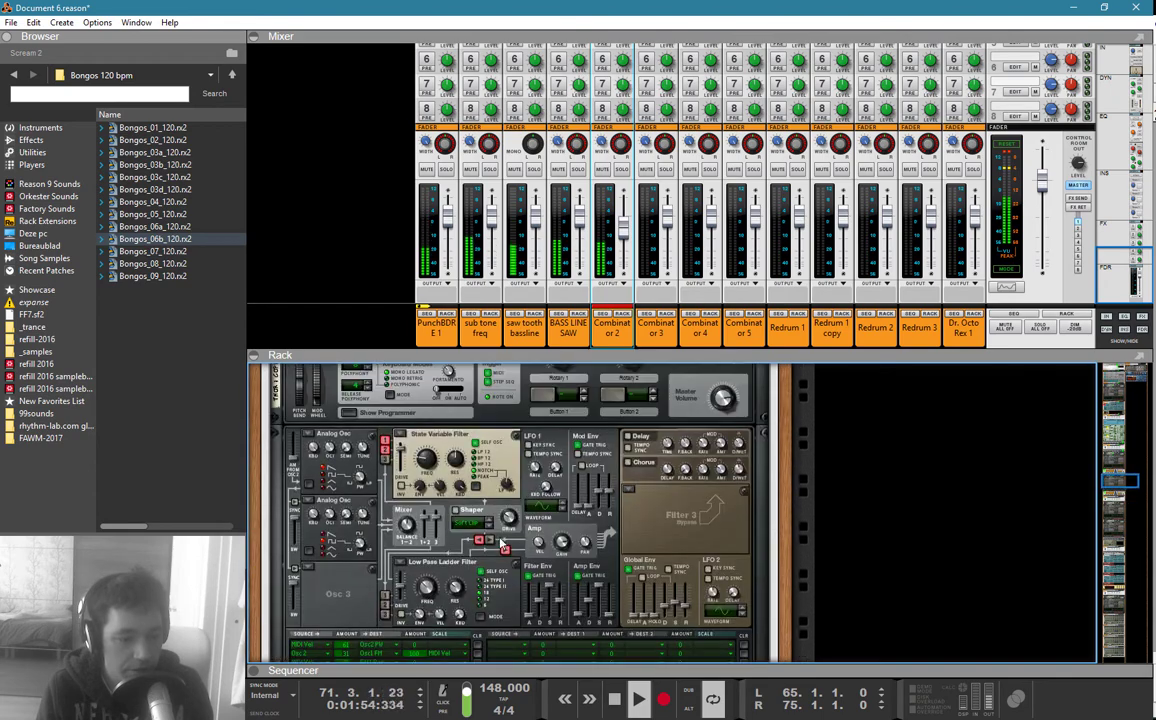
# Step: Stop playback and check the modulation routing of Scream 1 in Combinator 2's programmer
pyautogui.press('space')
pyautogui.scroll(-3, 501, 485)
pyautogui.scroll(3, 480, 477)
pyautogui.scroll(3, 453, 472)
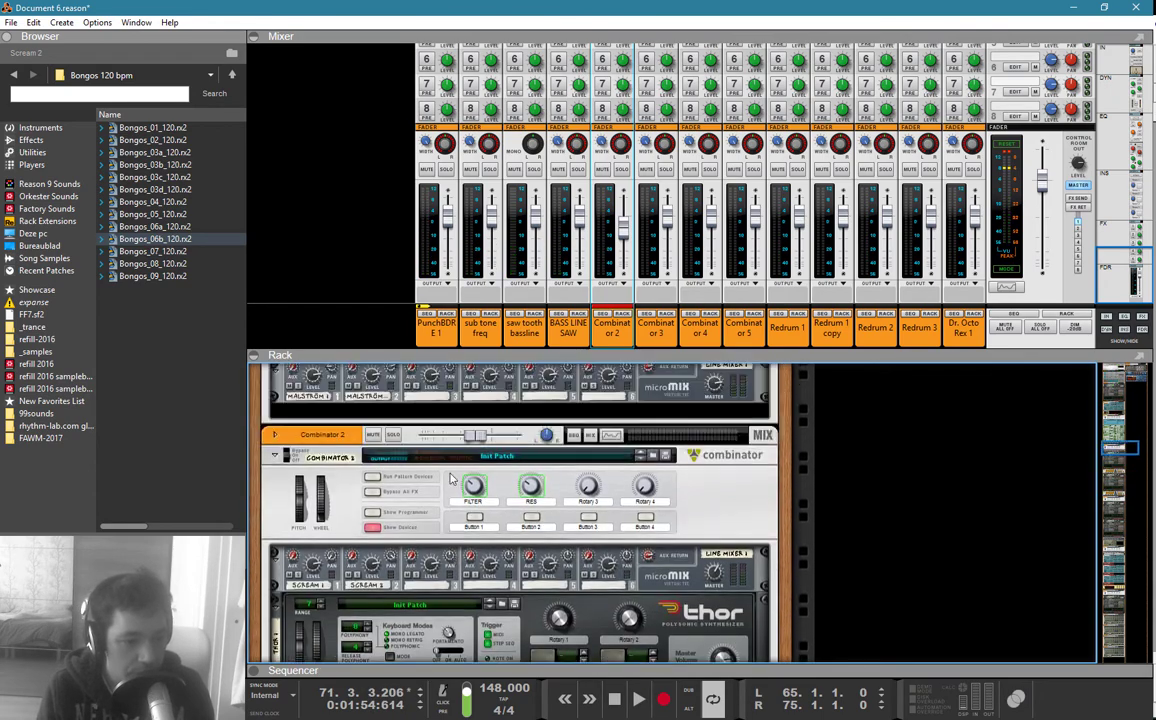
pyautogui.click(372, 513)
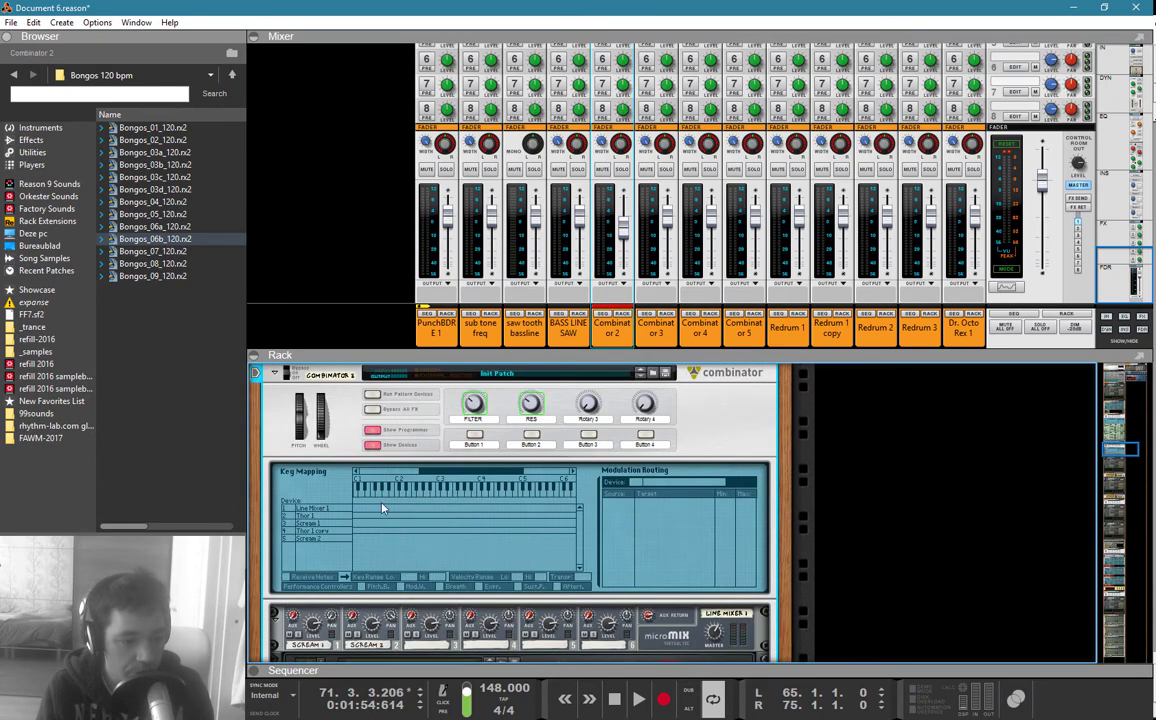
pyautogui.click(331, 524)
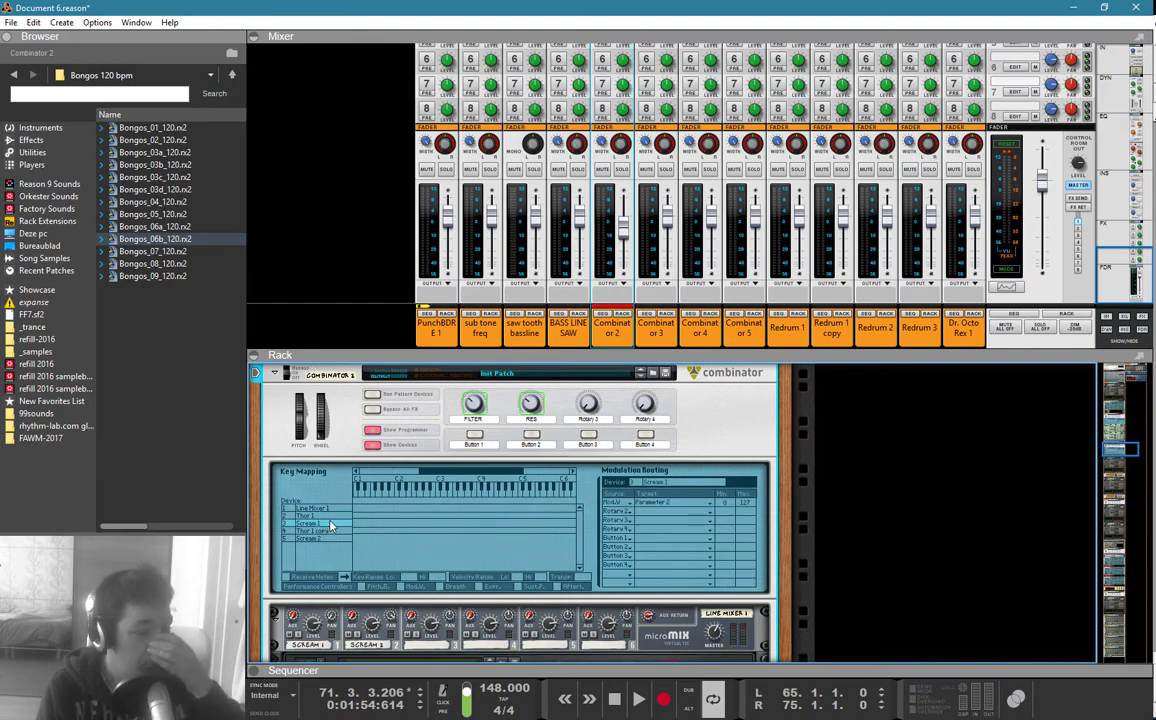
# Step: Add a Mod Wheel automation lane to the Combinator 2 track and show it in the sequencer
pyautogui.press('F6')
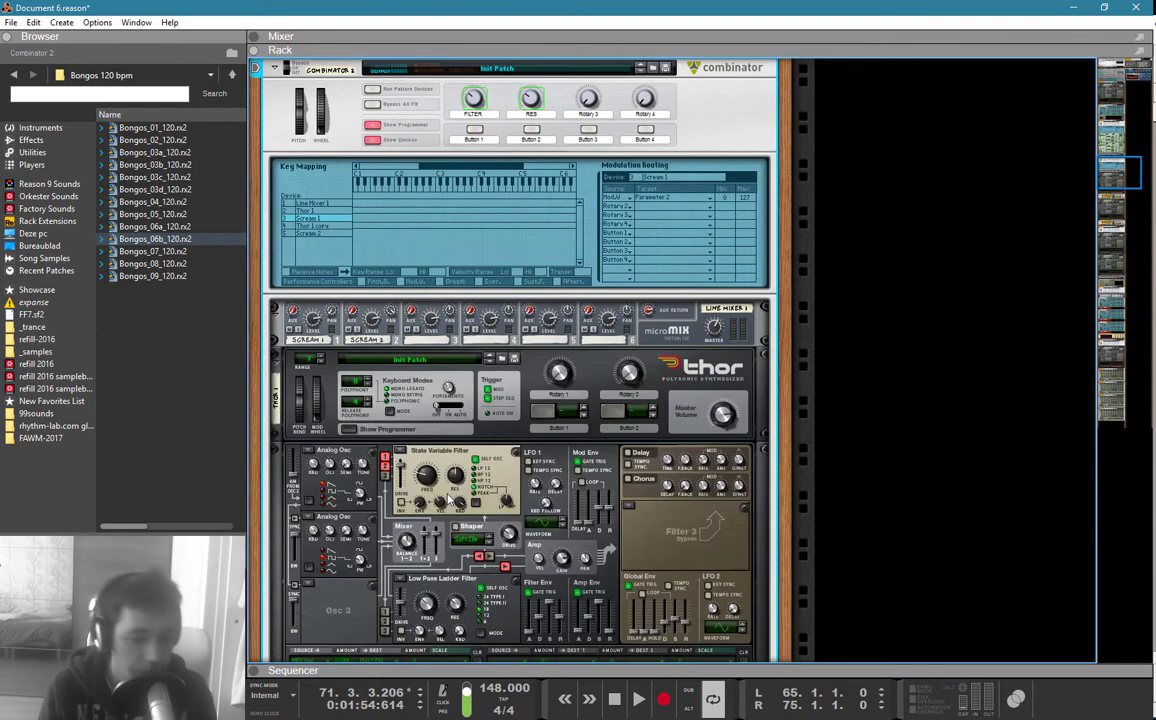
pyautogui.press('F7')
pyautogui.press('F6')
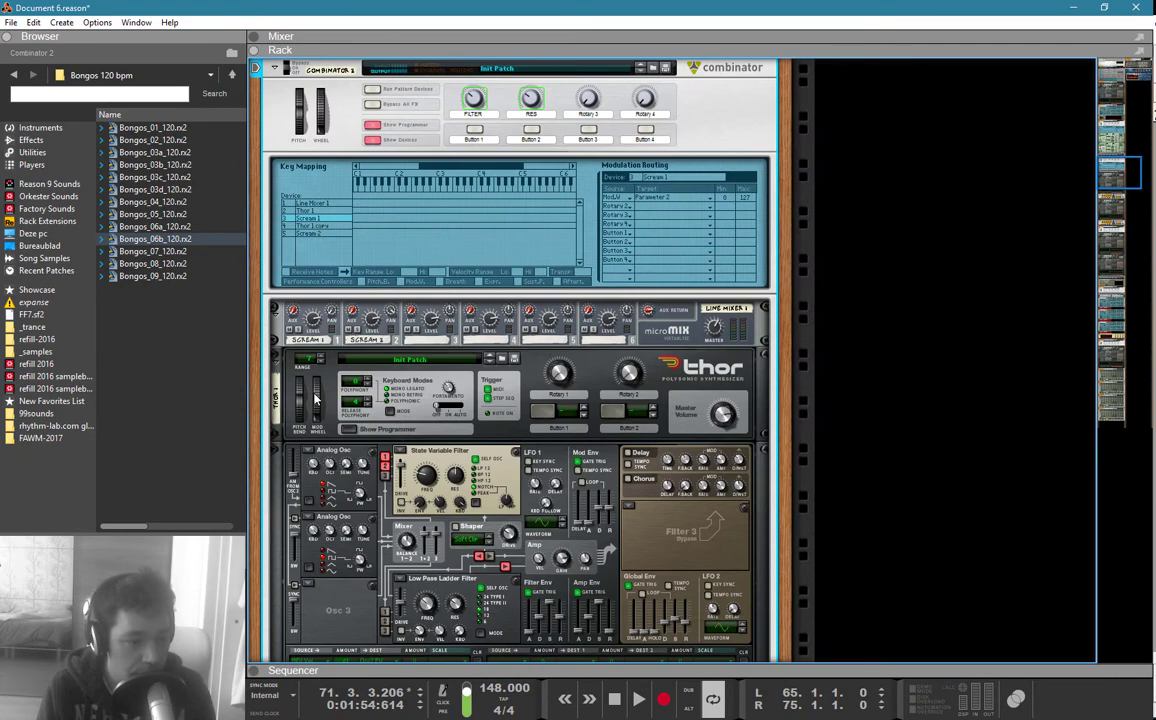
pyautogui.rightClick(320, 122)
pyautogui.click(350, 120)
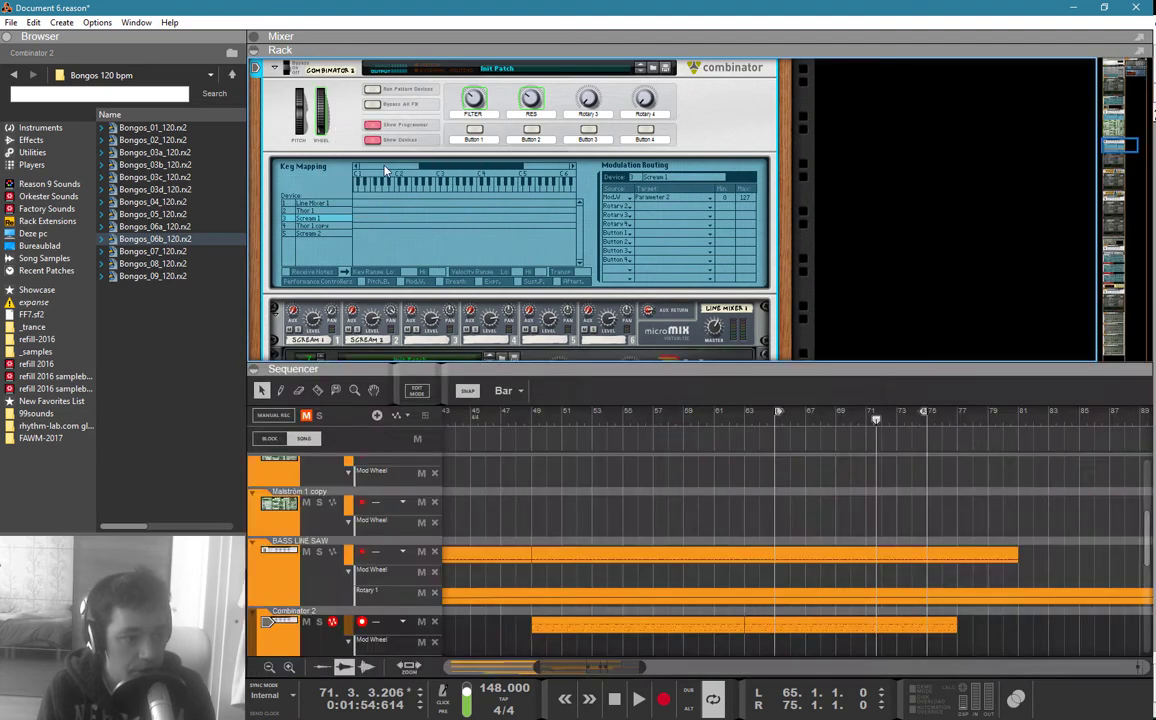
pyautogui.press('F6')
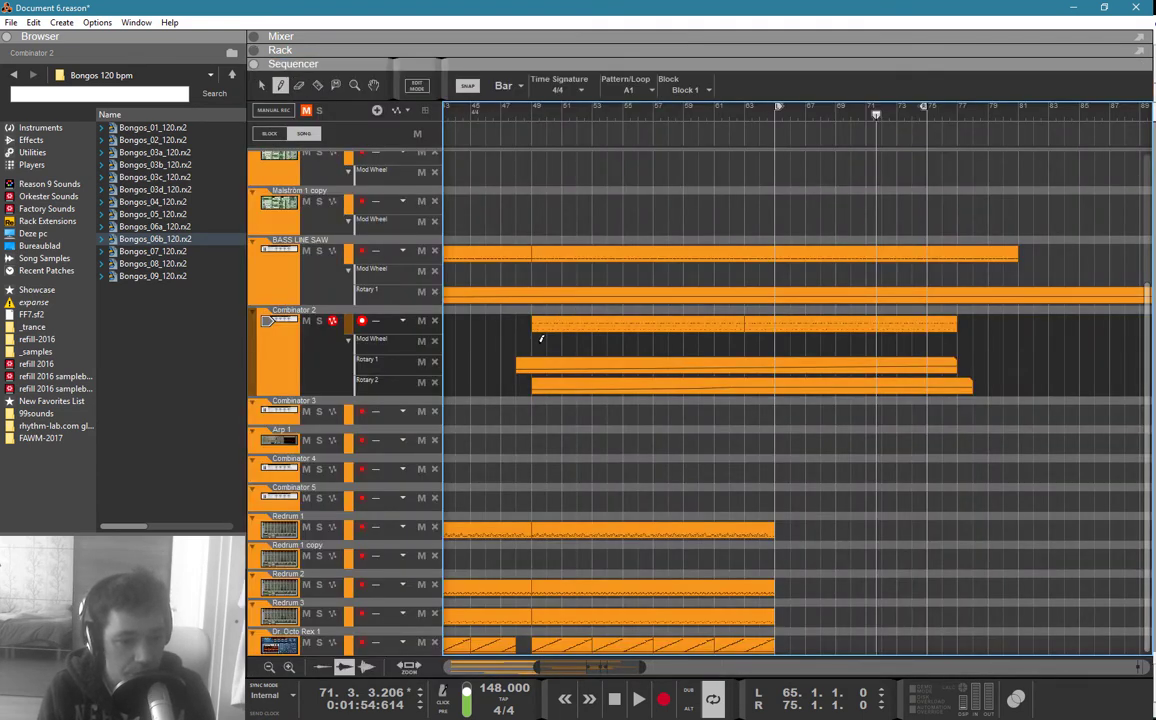
# Step: Draw a 30-bar Mod Wheel automation clip on Combinator 2 from bar 49, with a rise leading up to bar 63
pyautogui.moveTo(541, 340); pyautogui.dragTo(987, 340)
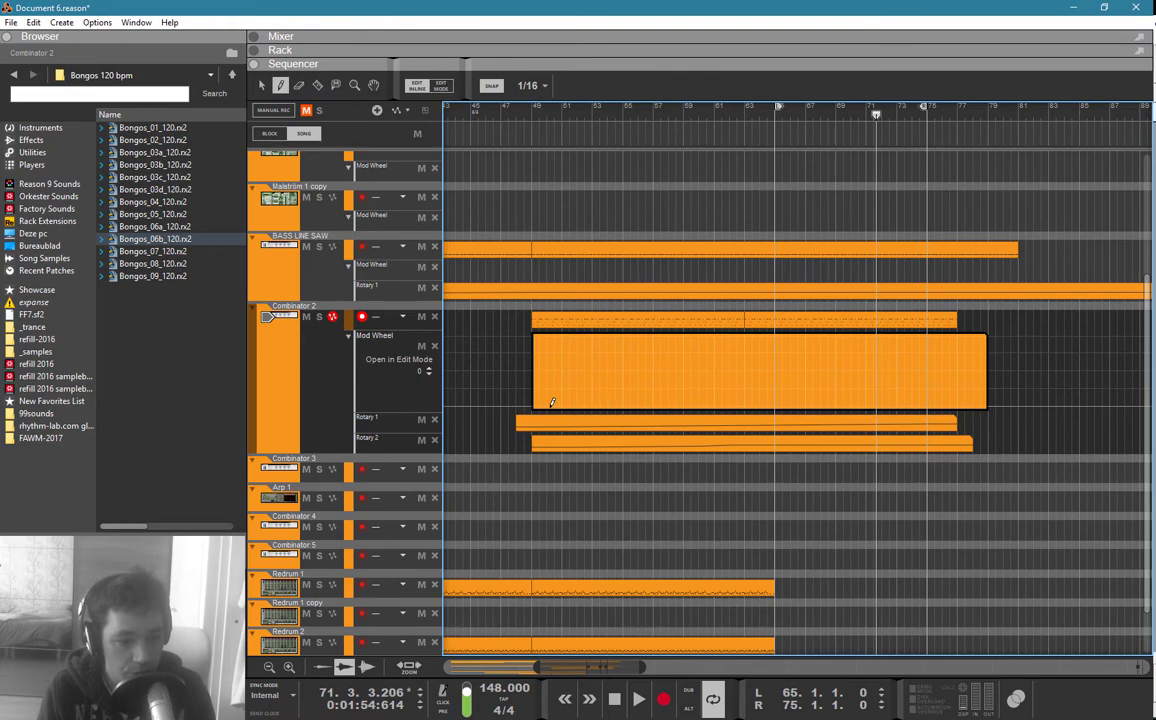
pyautogui.press('q')
pyautogui.click(746, 272)
pyautogui.click(746, 345)
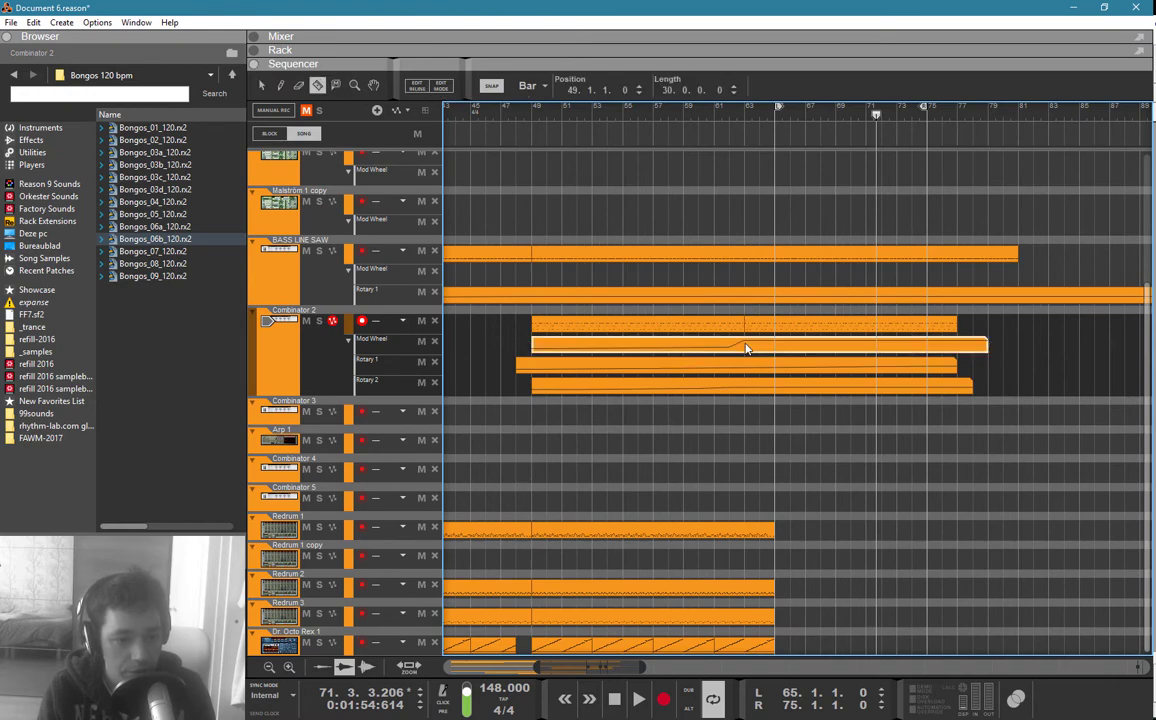
# Step: Split the Mod Wheel clip at bar 63, delete the remainder, and place a copy of the 14-bar clip at bar 63
pyautogui.click(746, 348)
pyautogui.press('q')
pyautogui.click(771, 350)
pyautogui.press('Delete')
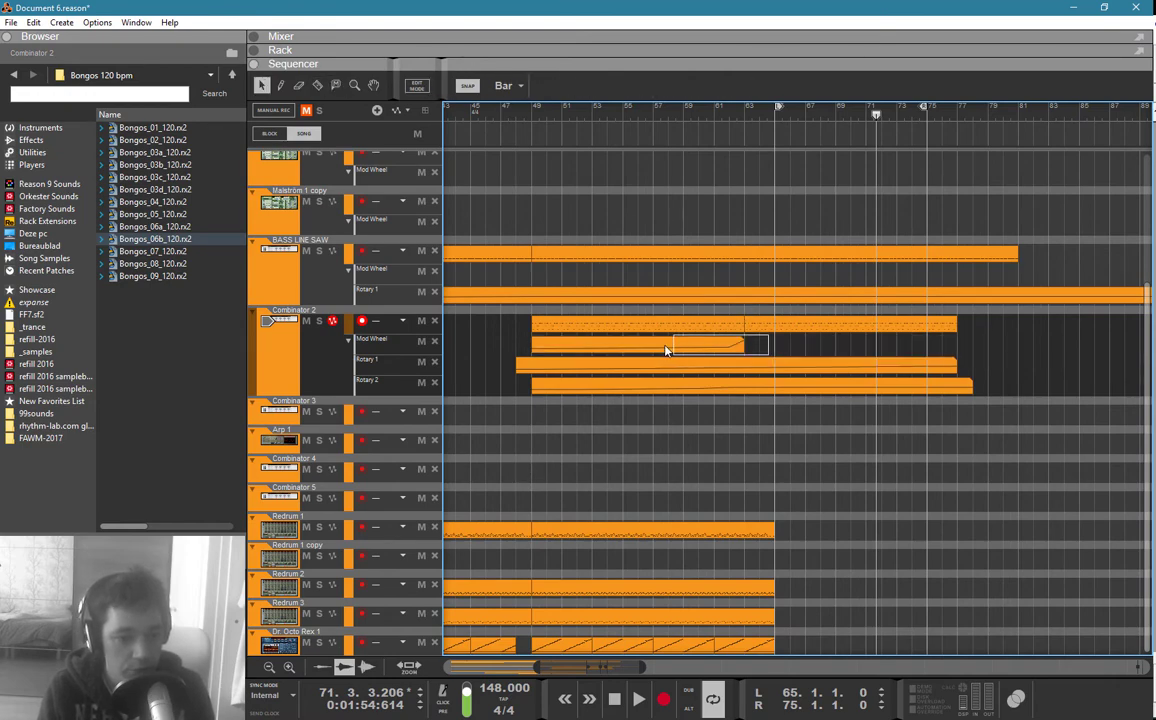
pyautogui.moveTo(665, 349); pyautogui.dragTo(836, 352)
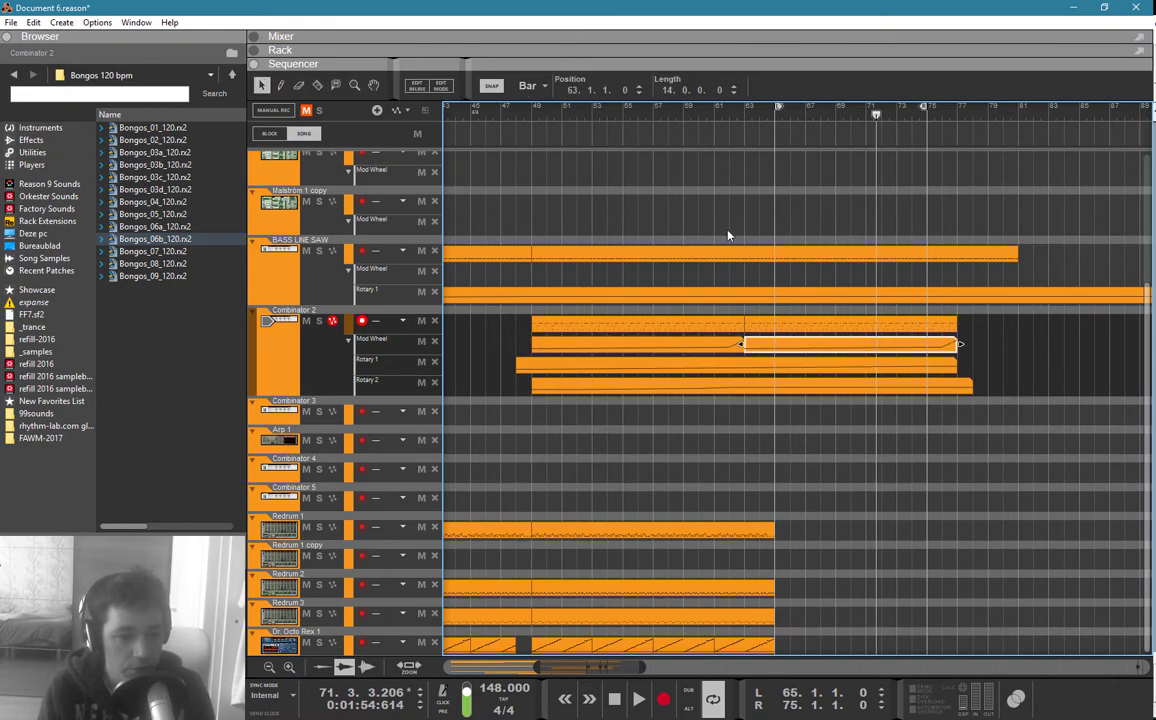
# Step: Play the arrangement from bar 49 and set the loop from bar 49 to bar 77
pyautogui.click(537, 110)
pyautogui.press('space')
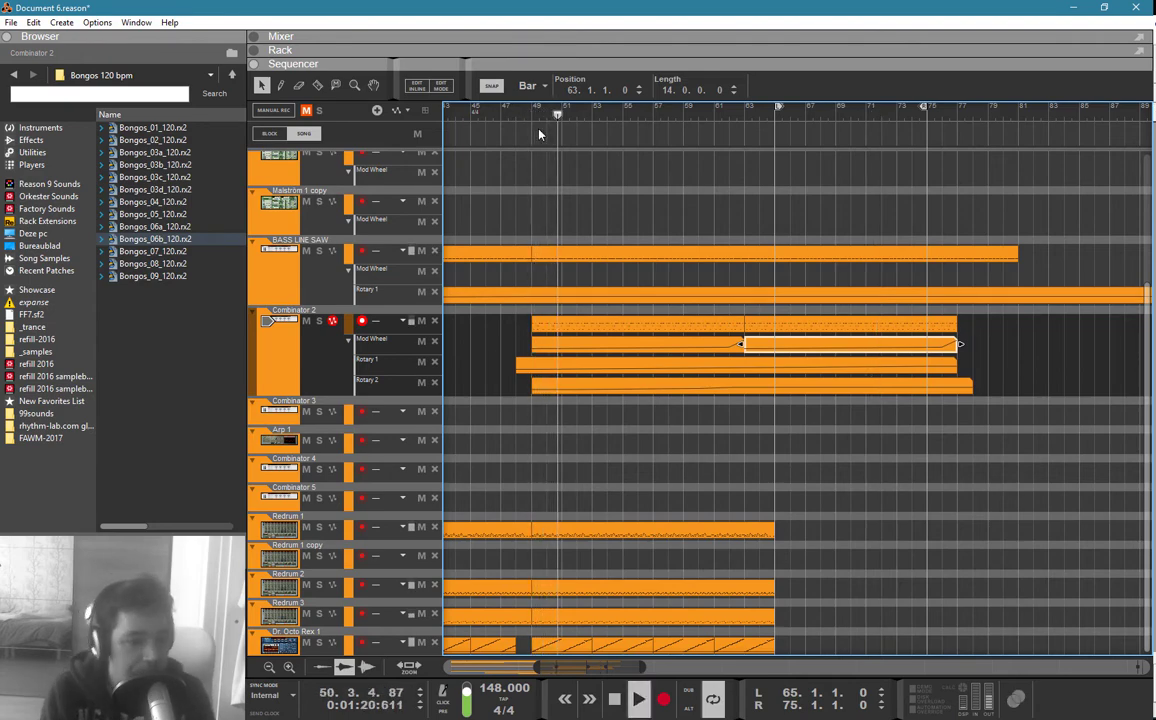
pyautogui.click(326, 368)
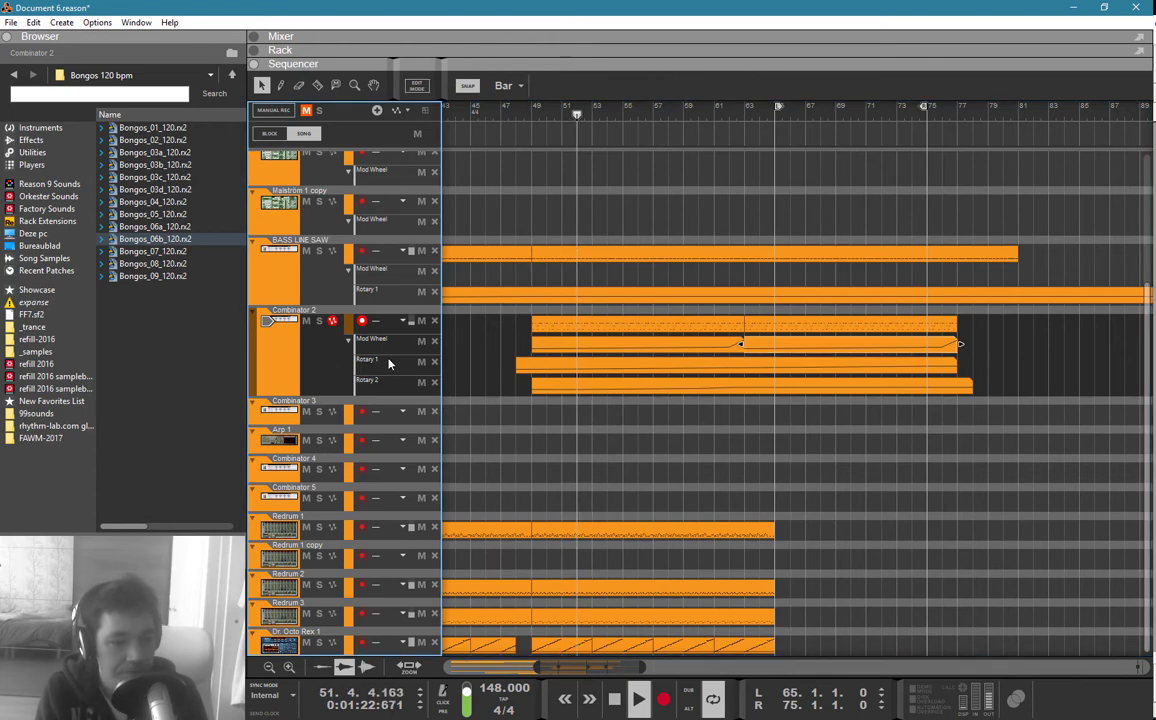
pyautogui.scroll(3, 557, 335)
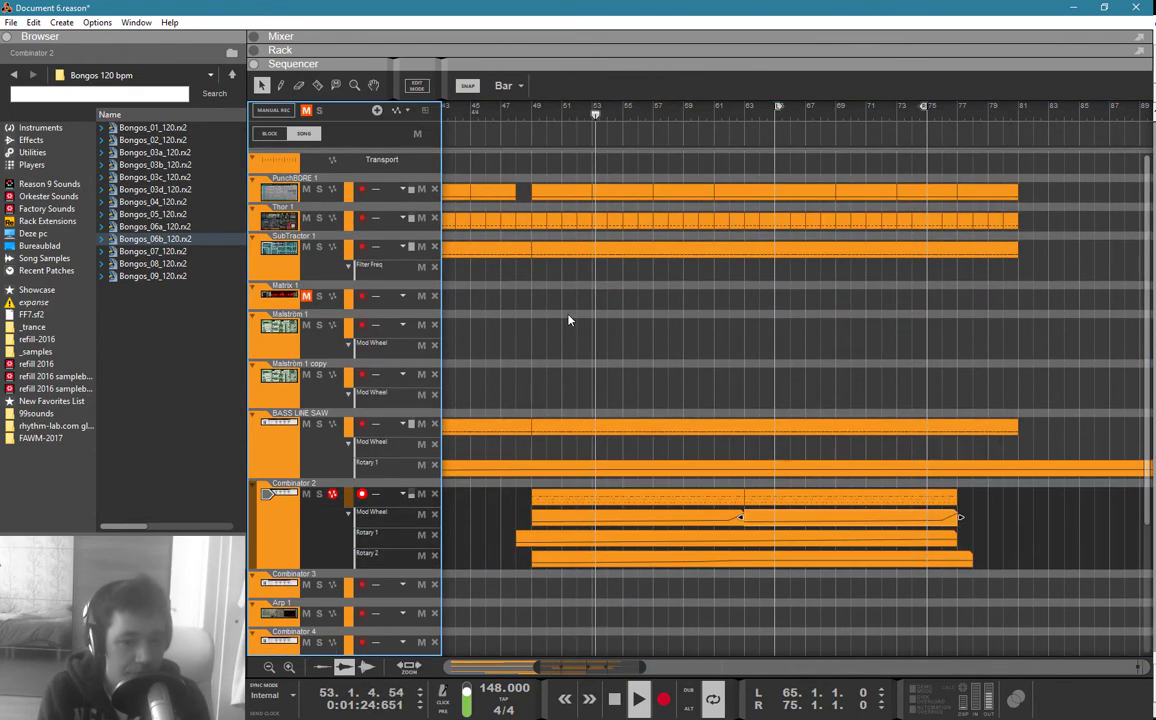
pyautogui.keyDown('alt'); pyautogui.click(960, 112); pyautogui.keyUp('alt')
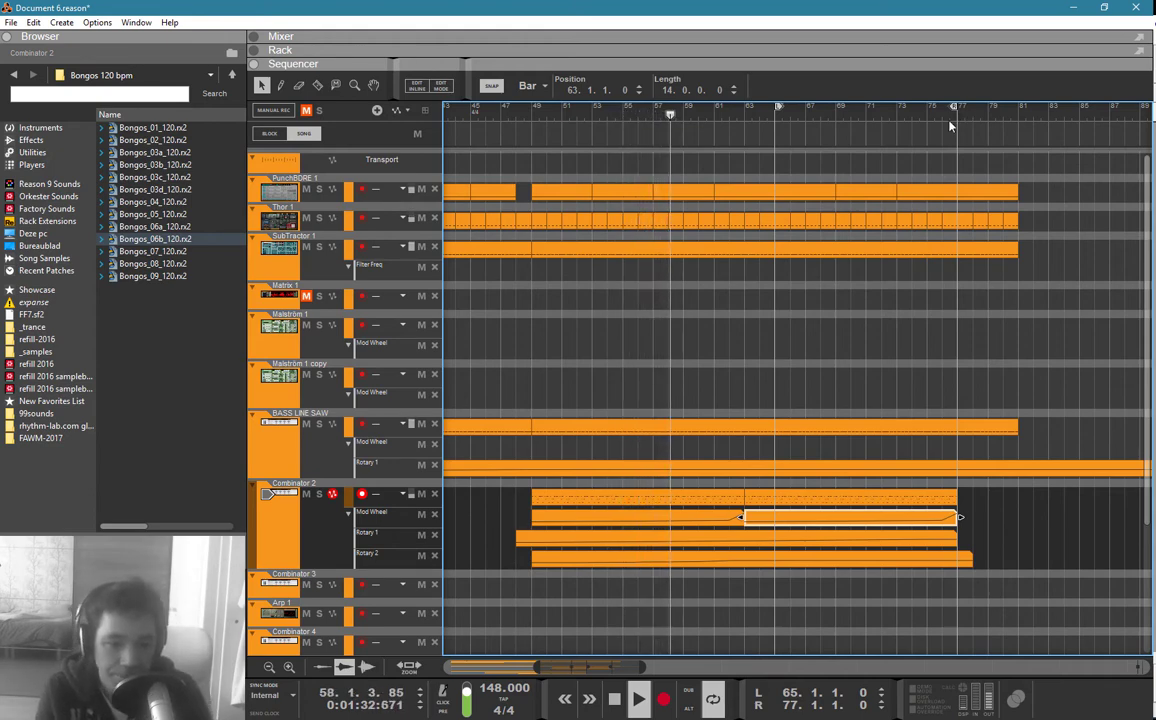
pyautogui.keyDown('ctrl'); pyautogui.click(531, 119); pyautogui.keyUp('ctrl')
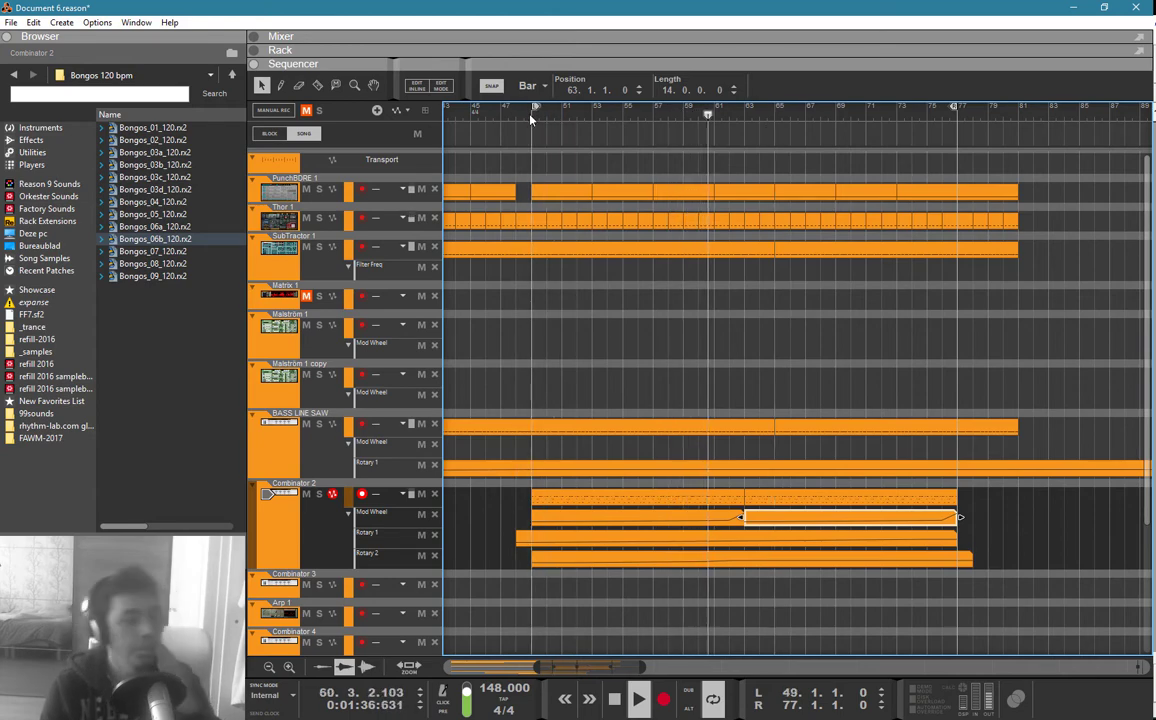
# Step: Copy the 16-bar Redrum 3 clip that starts at bar 49 to bar 65
pyautogui.scroll(-3, 610, 185)
pyautogui.scroll(-1, 700, 318)
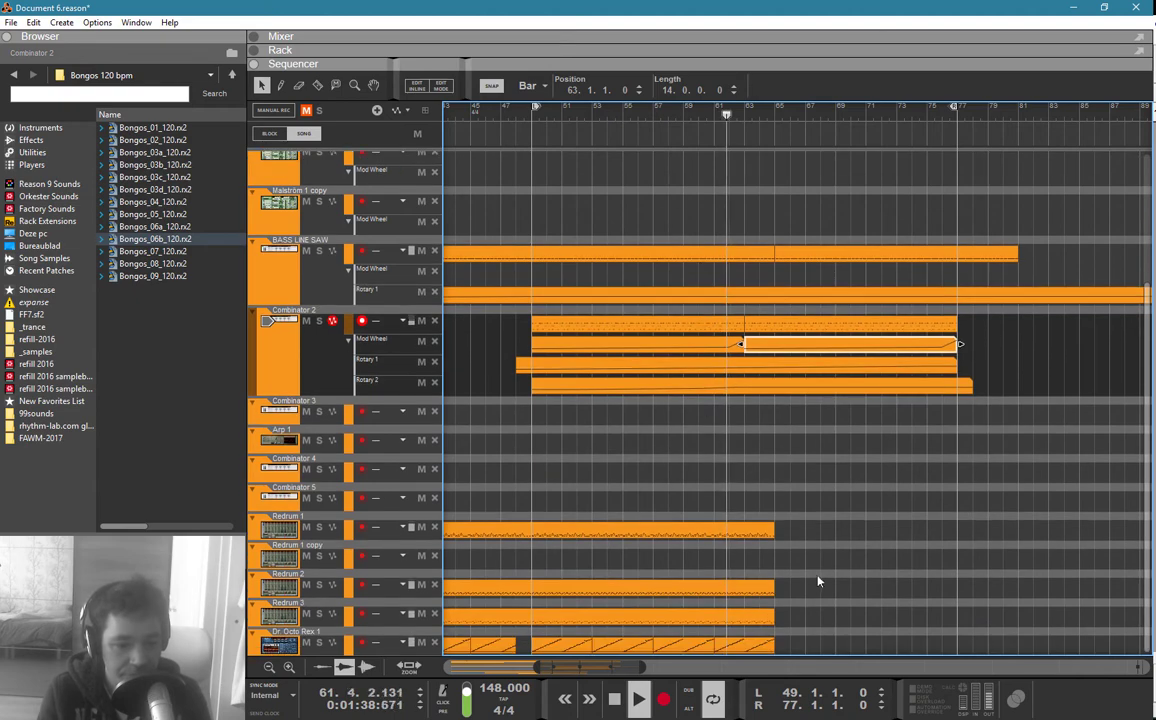
pyautogui.click(612, 617)
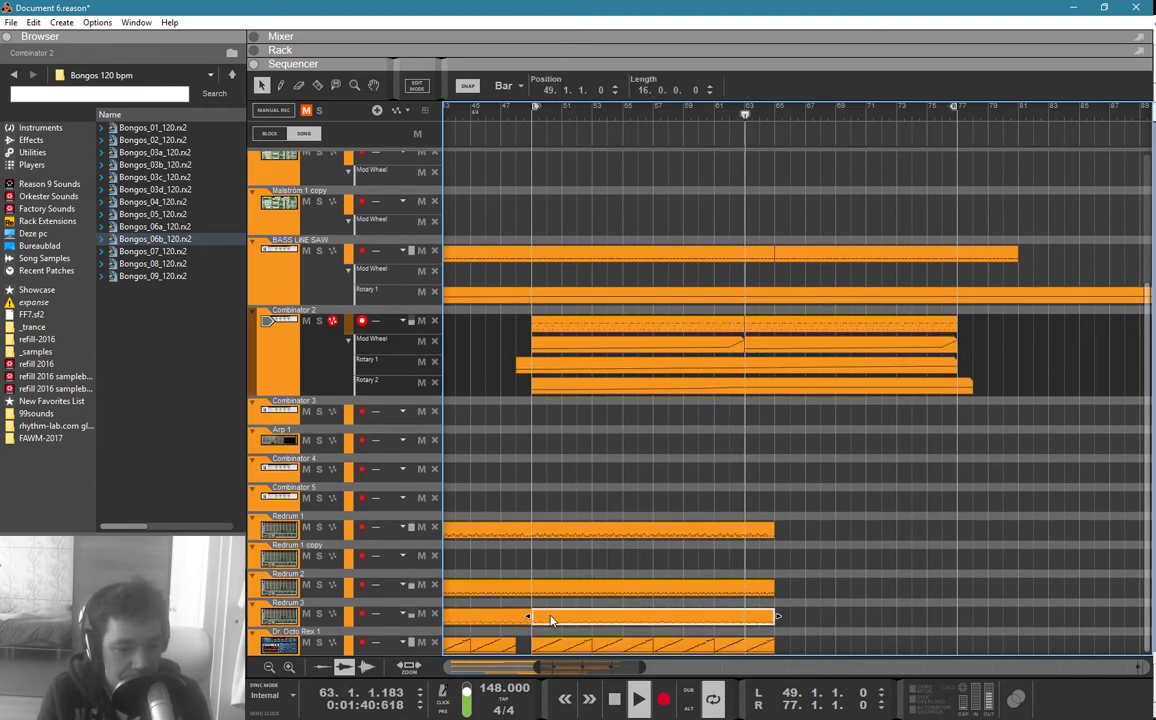
pyautogui.moveTo(542, 617); pyautogui.dragTo(788, 620)
pyautogui.scroll(3, 815, 592)
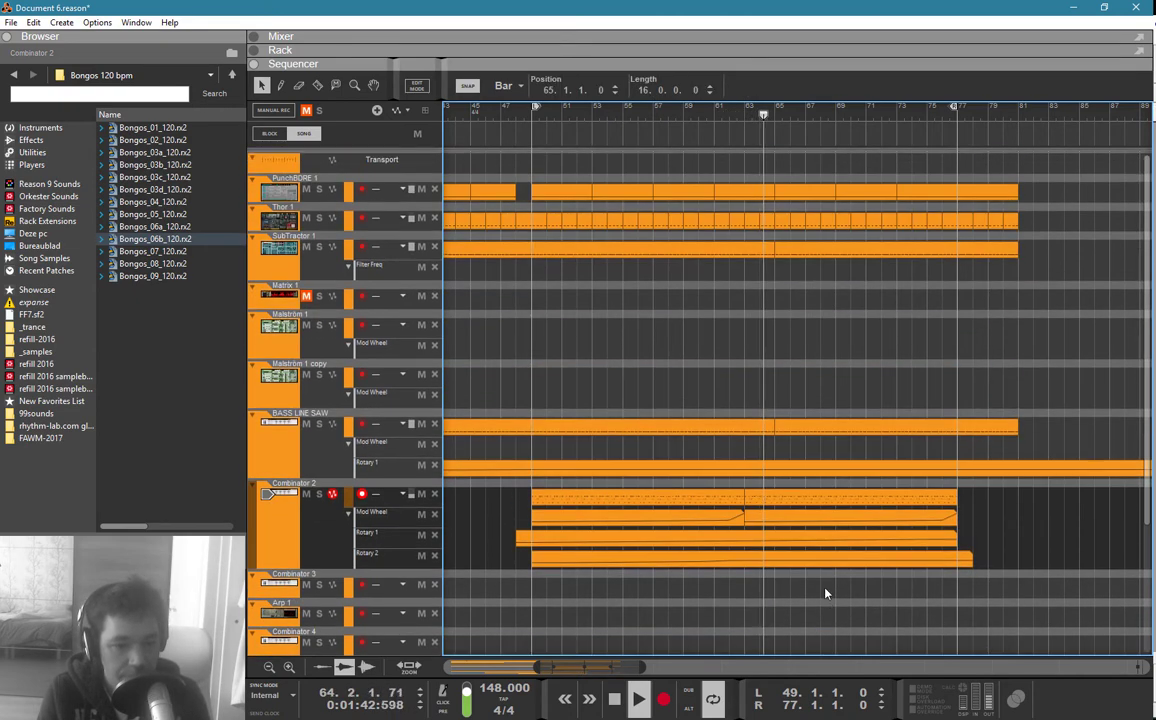
pyautogui.scroll(-3, 825, 593)
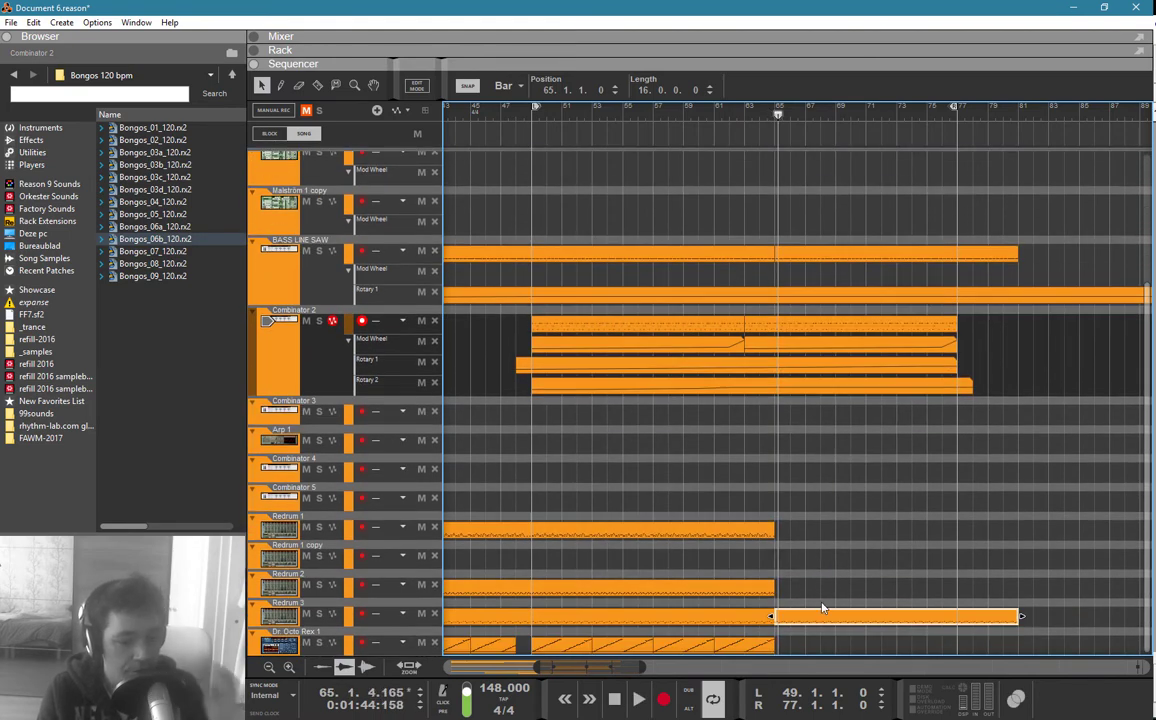
# Step: Move Combinator 2's second Mod Wheel clip to bar 65 and make the first span bars 49 to 65, with its rise ending at bar 65
pyautogui.scroll(4, 814, 362)
pyautogui.click(773, 112)
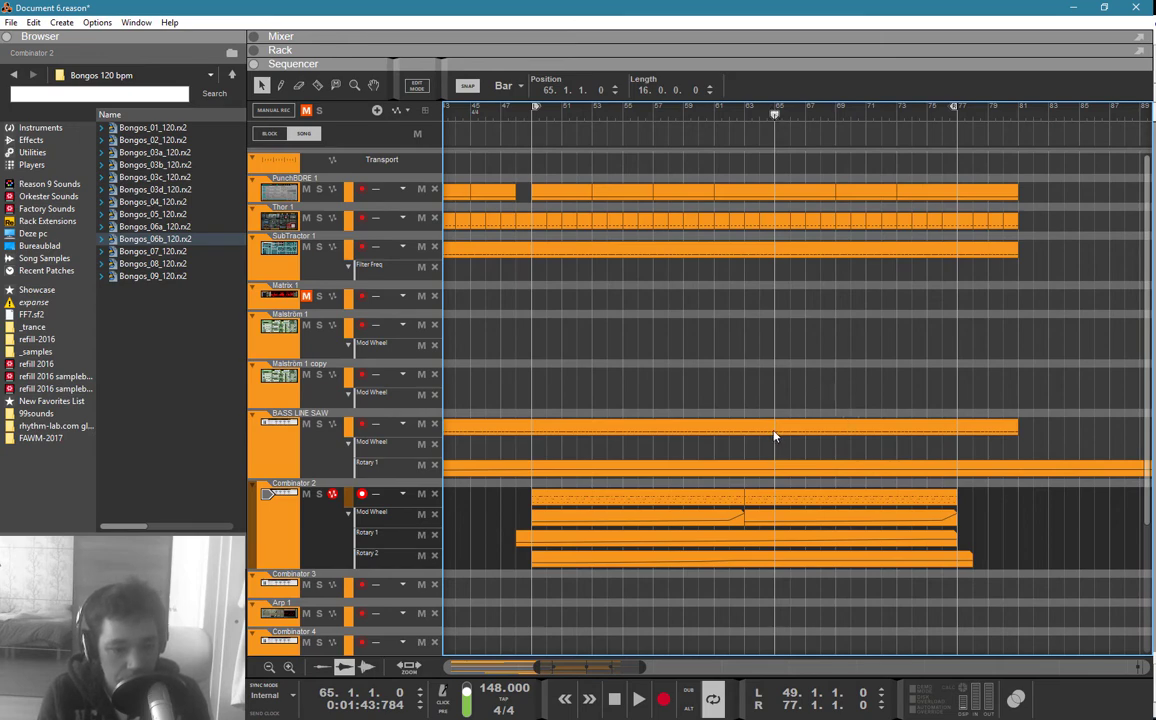
pyautogui.click(727, 519)
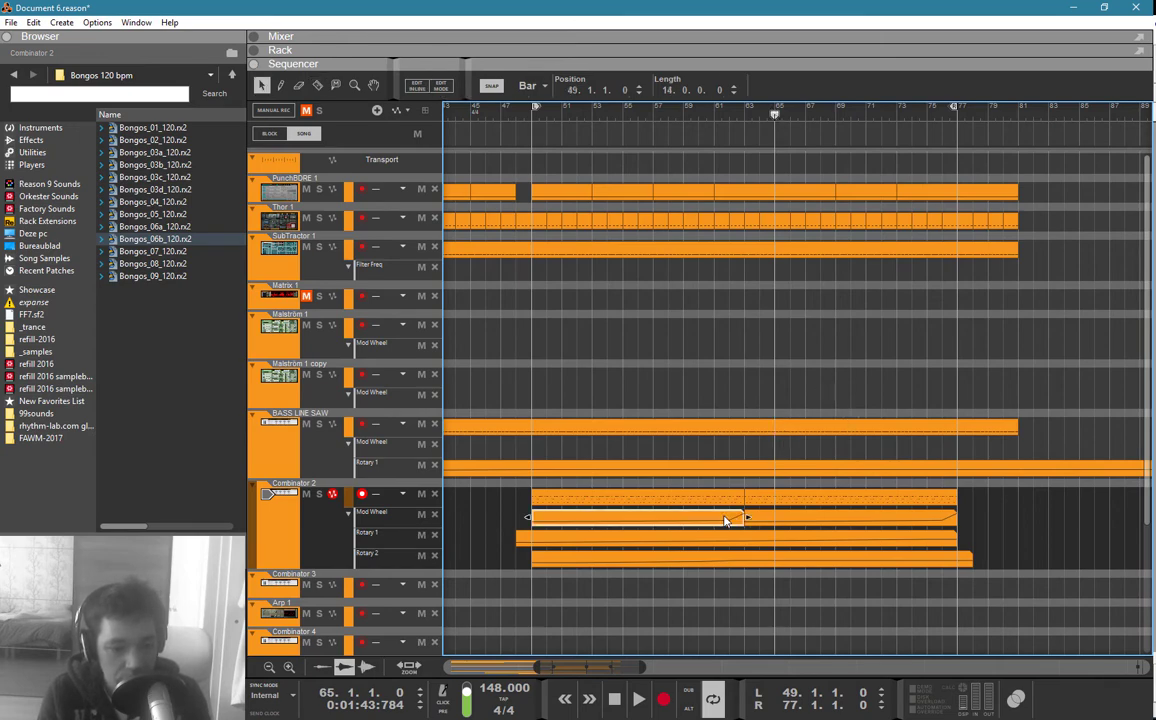
pyautogui.moveTo(777, 521); pyautogui.dragTo(810, 527)
pyautogui.click(740, 519)
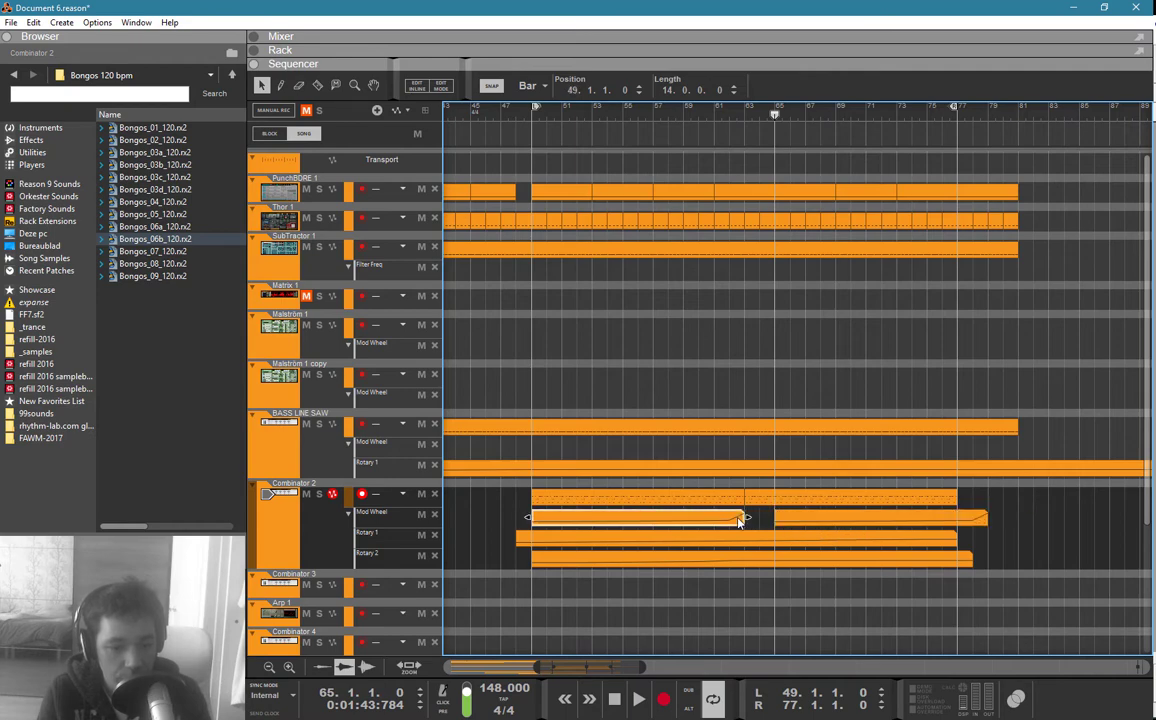
pyautogui.moveTo(740, 522); pyautogui.dragTo(734, 522)
# Step: Move Combinator 2's second riff clip to bar 65 and fill the gap at bar 63 with a copy of the two bars split off at bar 61
pyautogui.moveTo(753, 506); pyautogui.dragTo(832, 505)
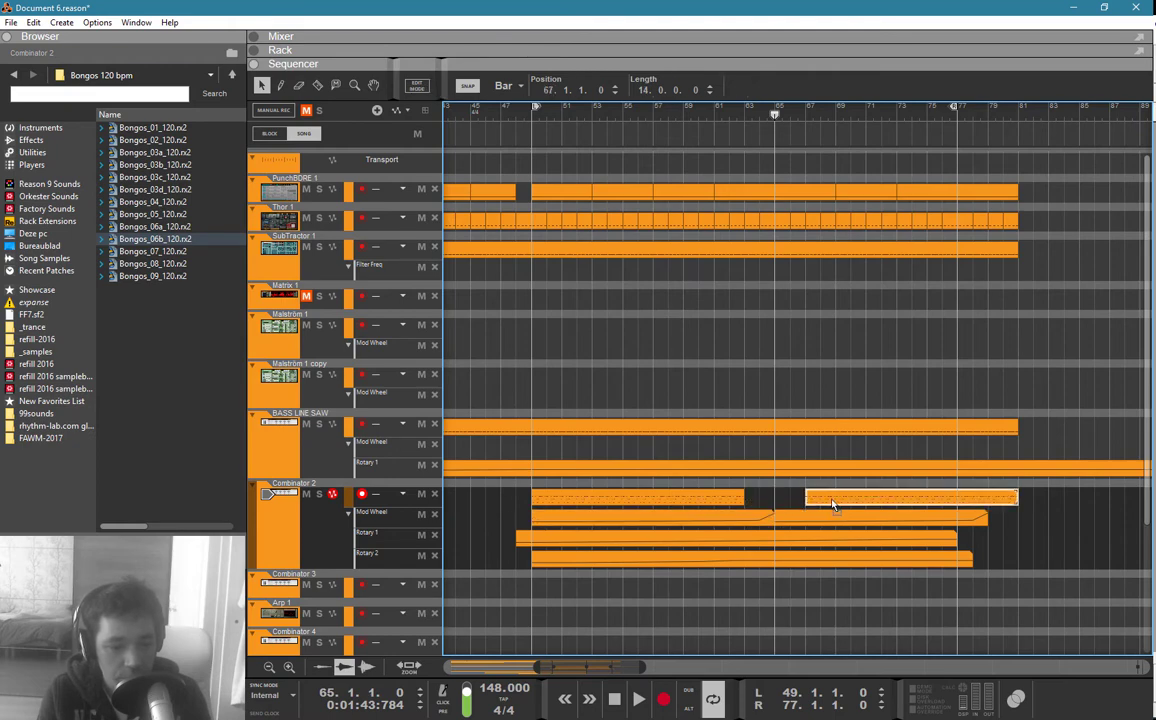
pyautogui.click(714, 499)
pyautogui.press('q')
pyautogui.moveTo(730, 502); pyautogui.dragTo(760, 503)
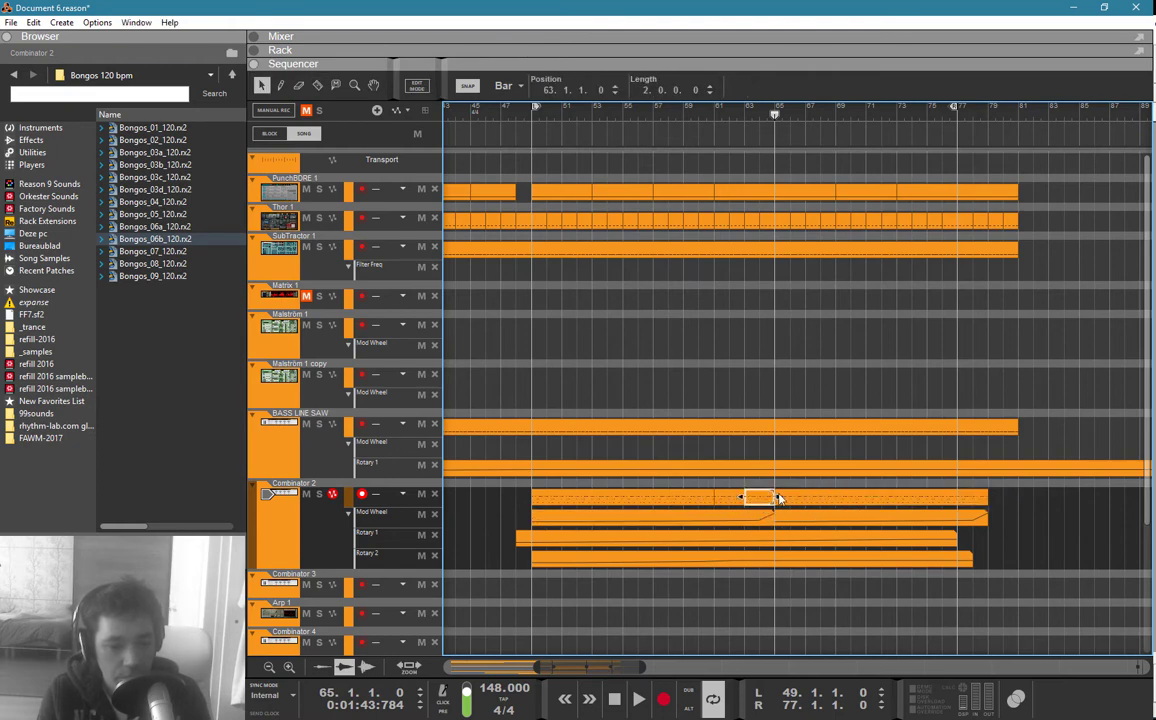
# Step: Split the second riff clip at bar 77, copy its last two bars to bar 79, and set the loop end to bar 81
pyautogui.click(851, 502)
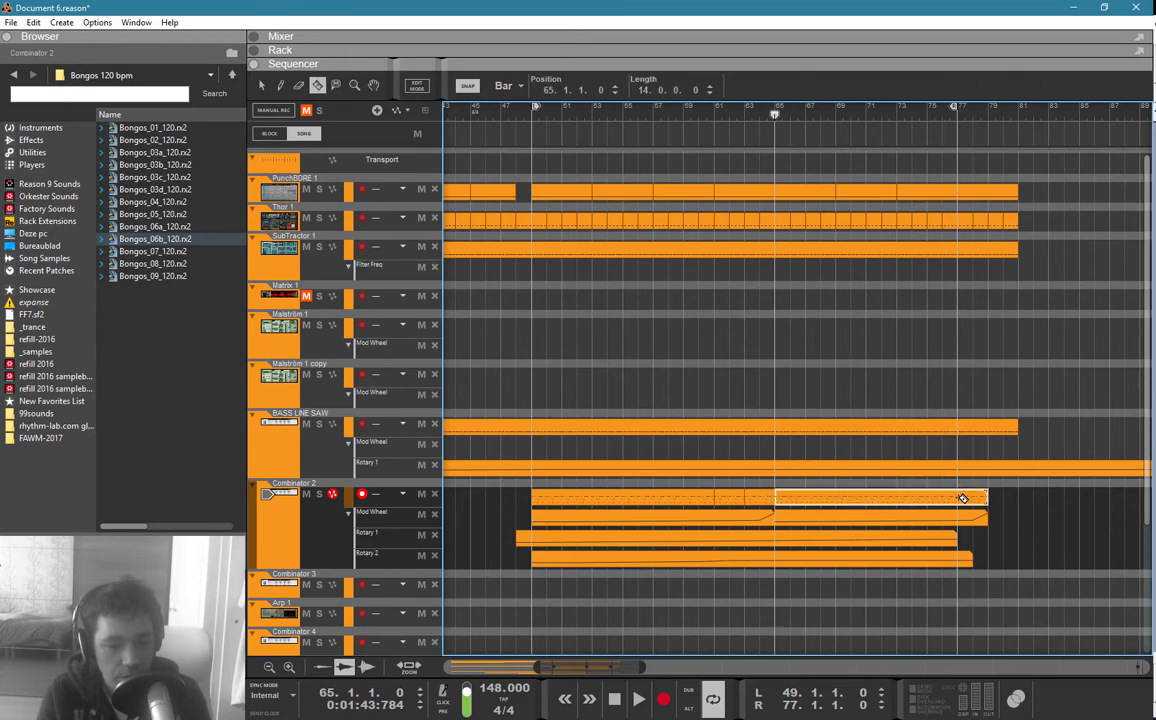
pyautogui.click(962, 498)
pyautogui.press('q')
pyautogui.moveTo(975, 497); pyautogui.dragTo(1005, 502)
pyautogui.keyDown('alt'); pyautogui.click(1015, 102); pyautogui.keyUp('alt')
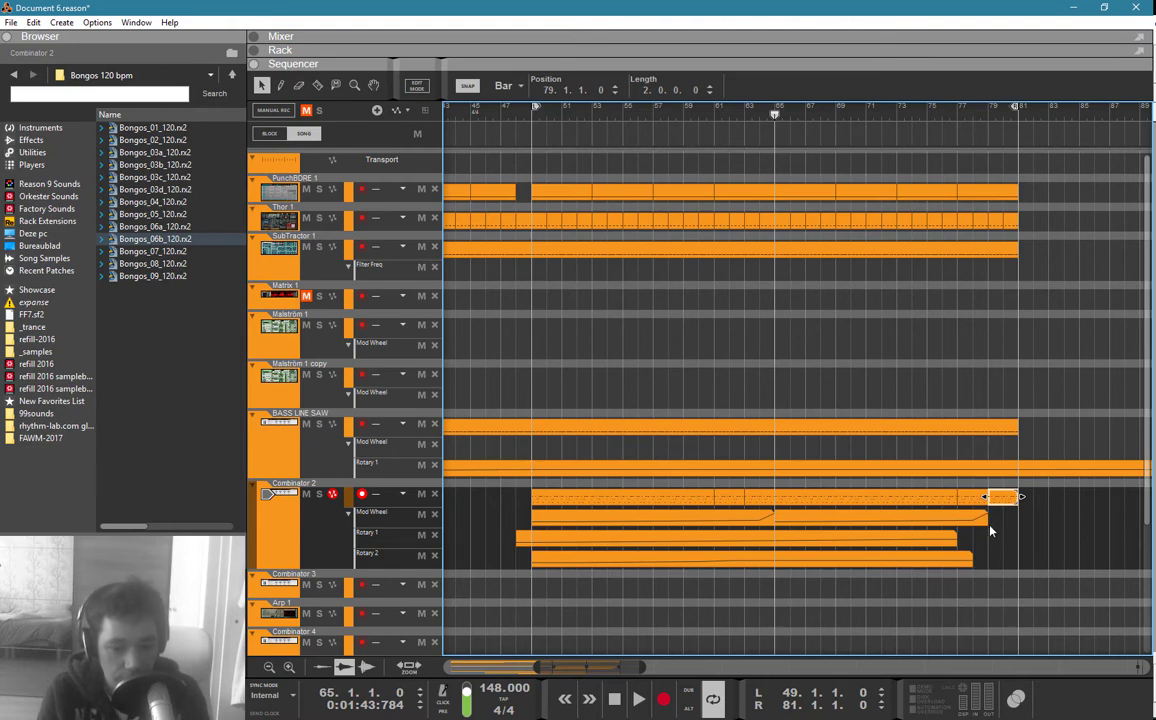
# Step: Make Combinator 2's second Mod Wheel clip span bars 65 to 81 and extend its Rotary 1 and Rotary 2 clips to bar 81
pyautogui.moveTo(950, 527); pyautogui.dragTo(978, 527)
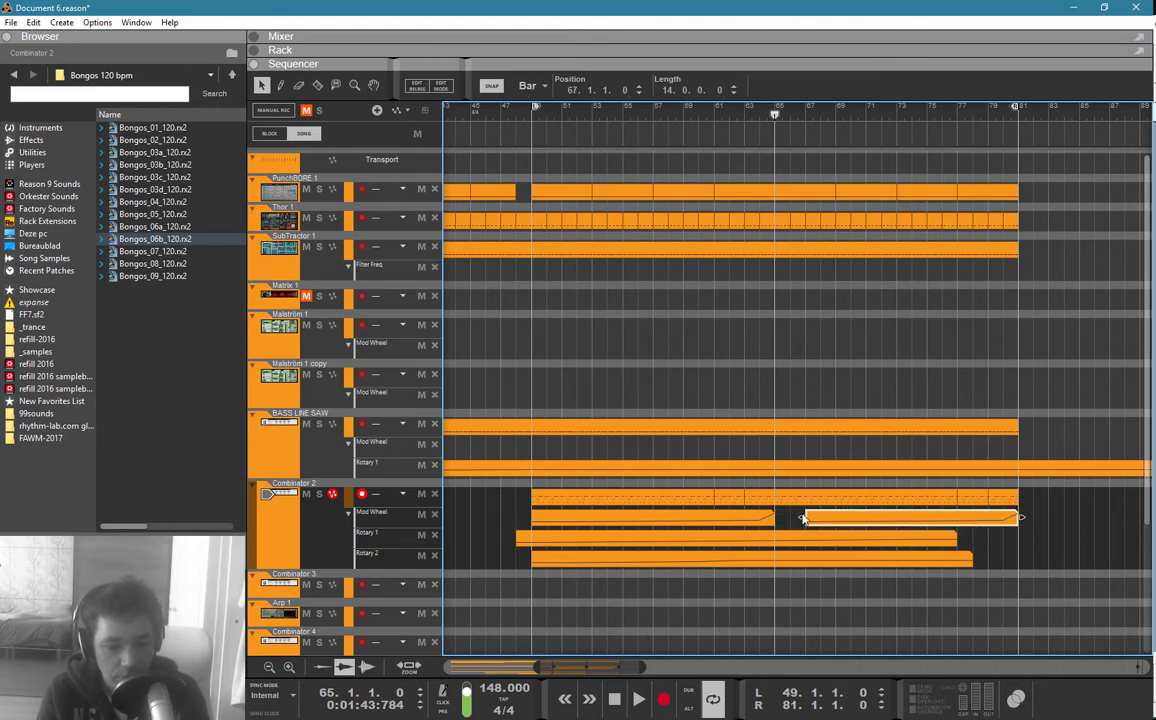
pyautogui.moveTo(995, 544); pyautogui.dragTo(1022, 538)
pyautogui.click(1043, 541)
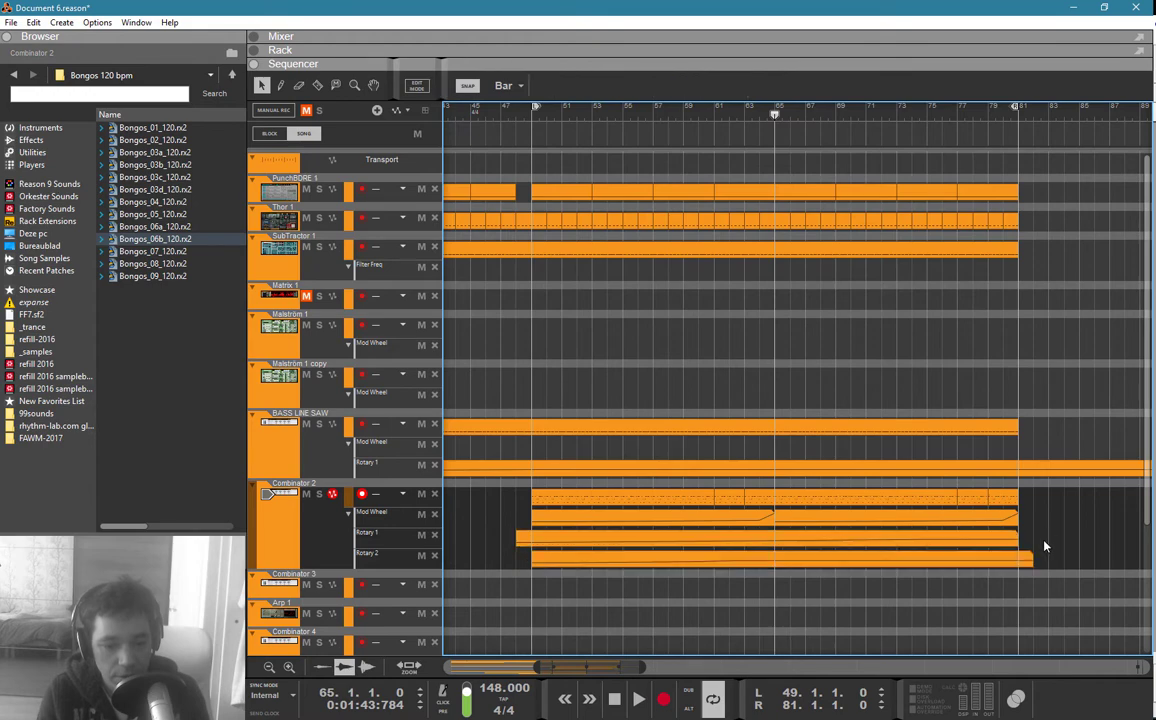
pyautogui.click(1031, 561)
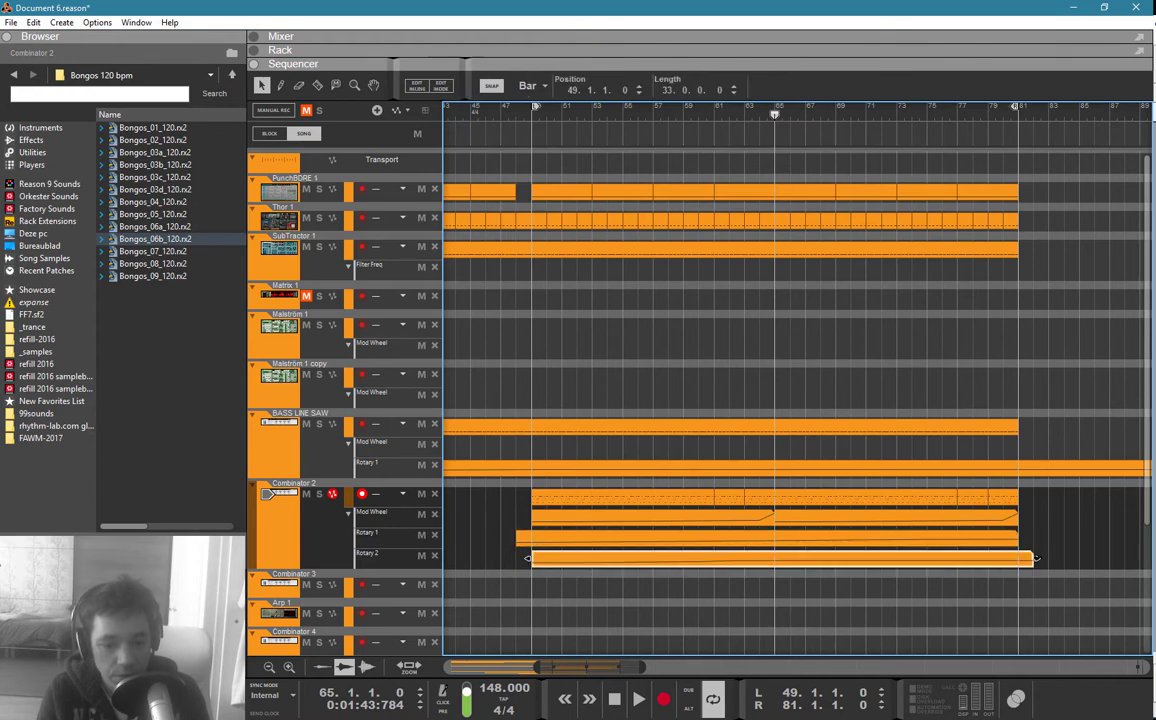
pyautogui.click(1040, 552)
pyautogui.click(551, 113)
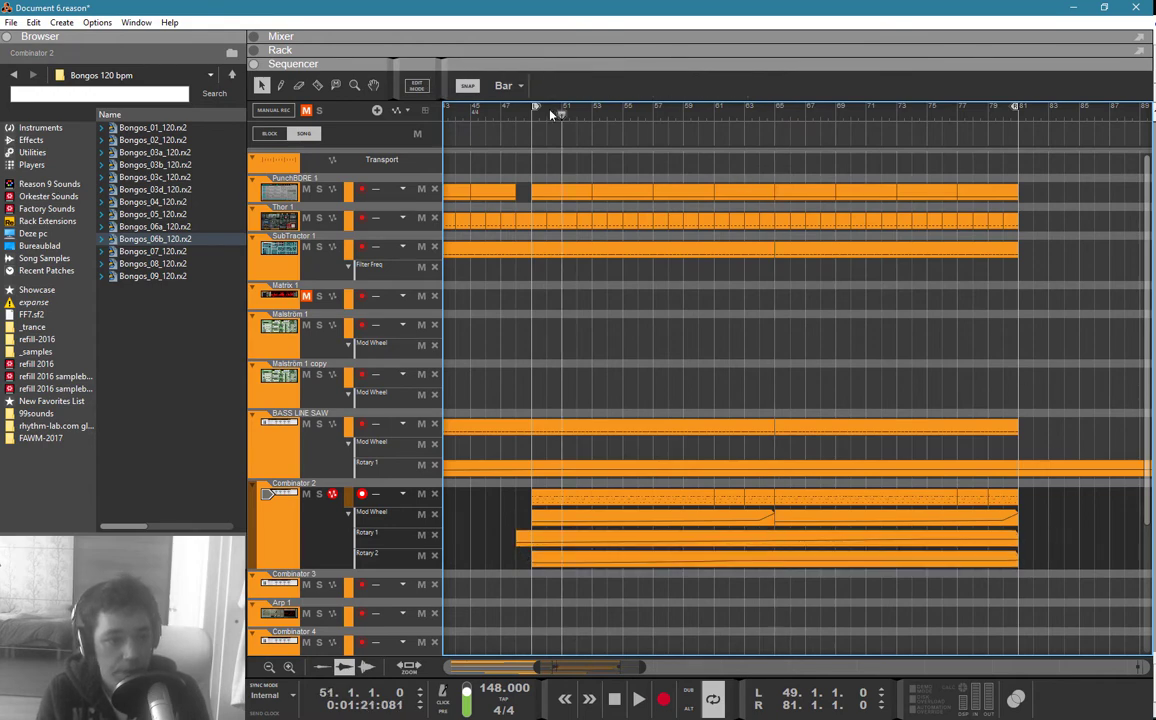
pyautogui.scroll(-3, 651, 306)
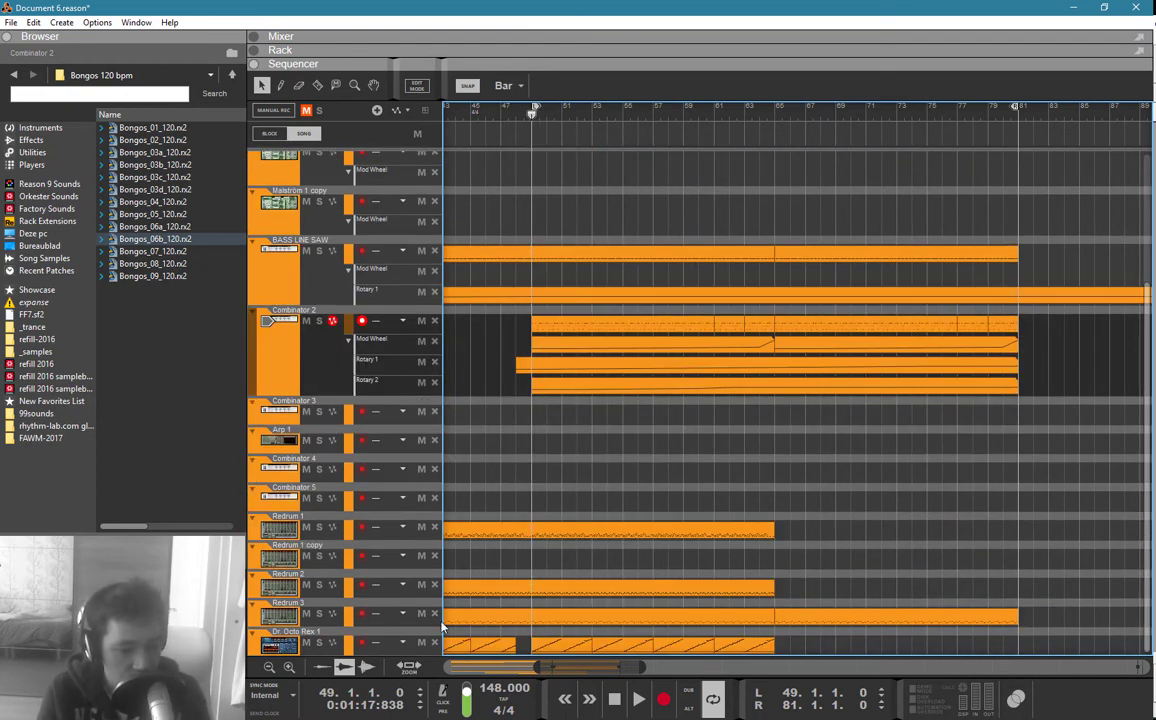
pyautogui.click(395, 609)
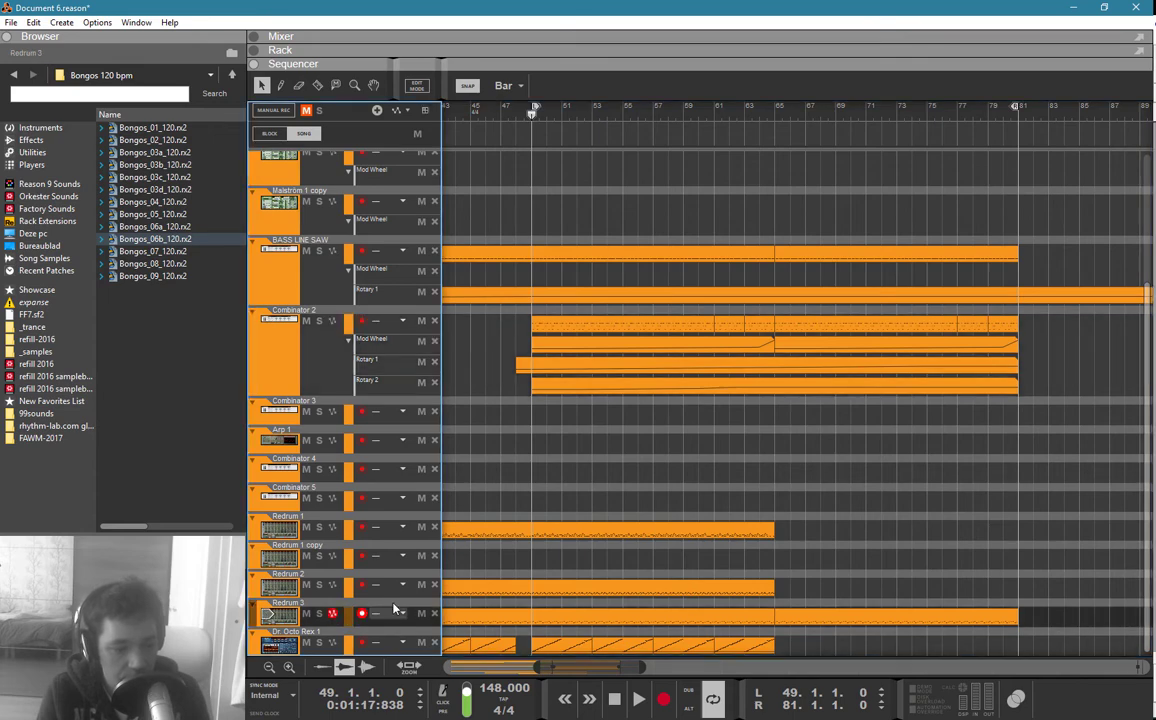
pyautogui.click(778, 113)
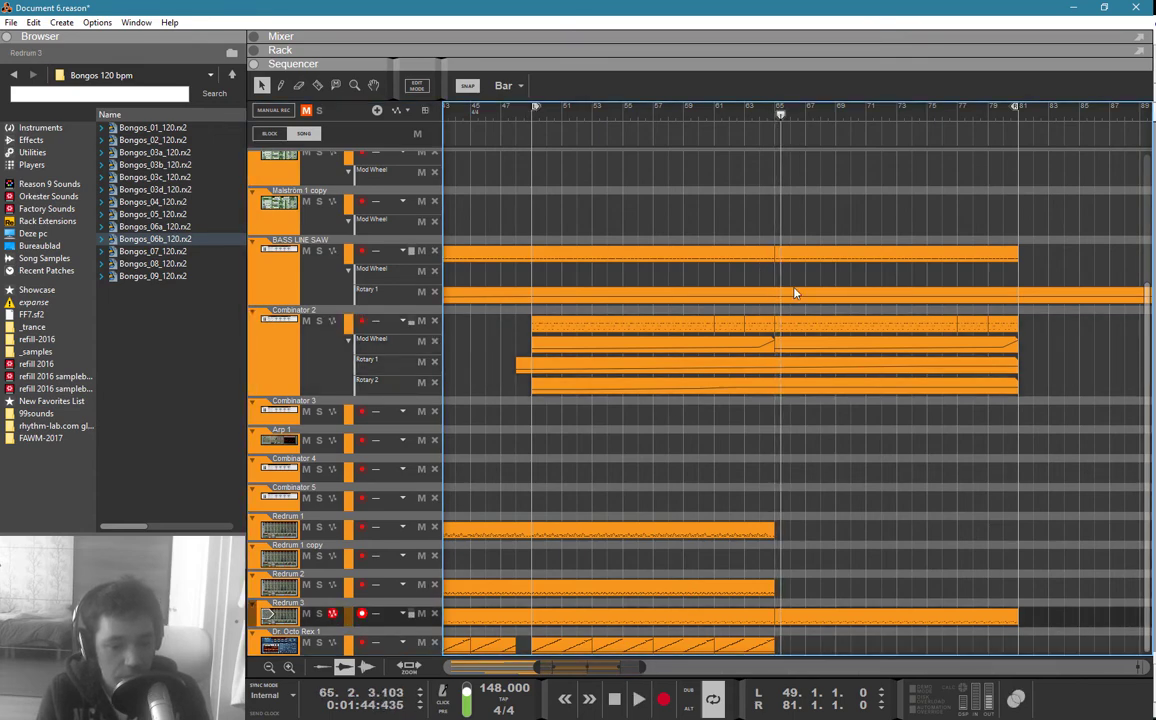
pyautogui.moveTo(821, 548); pyautogui.dragTo(690, 598)
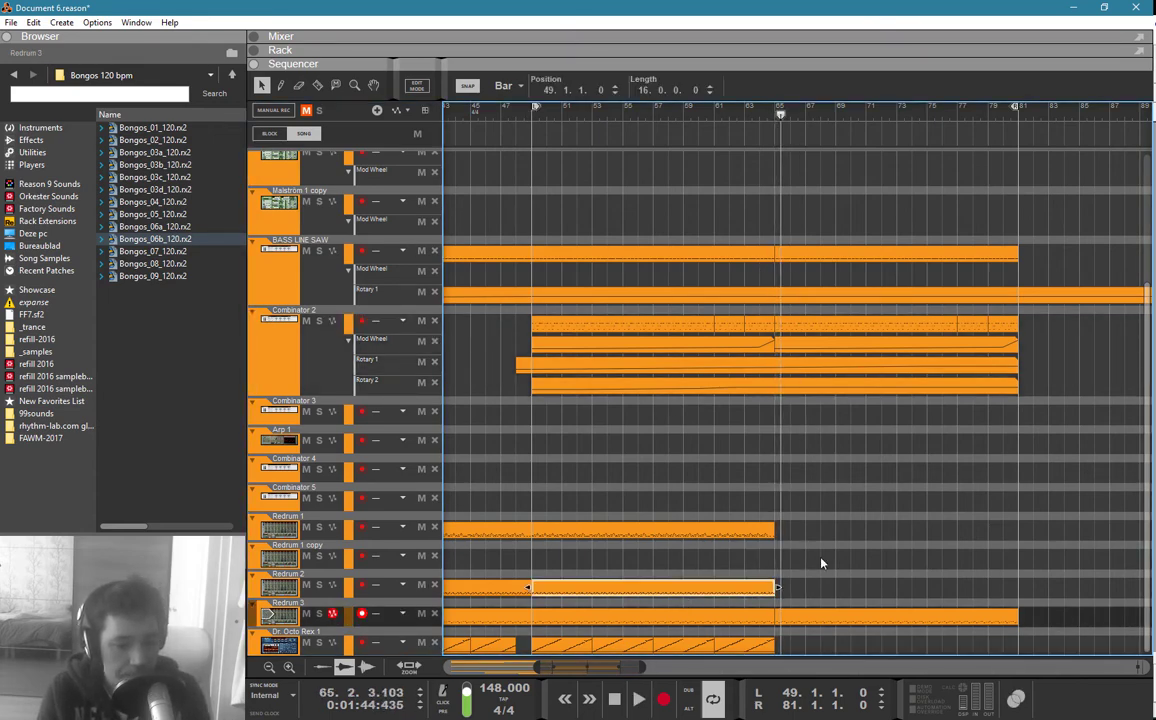
pyautogui.click(802, 533)
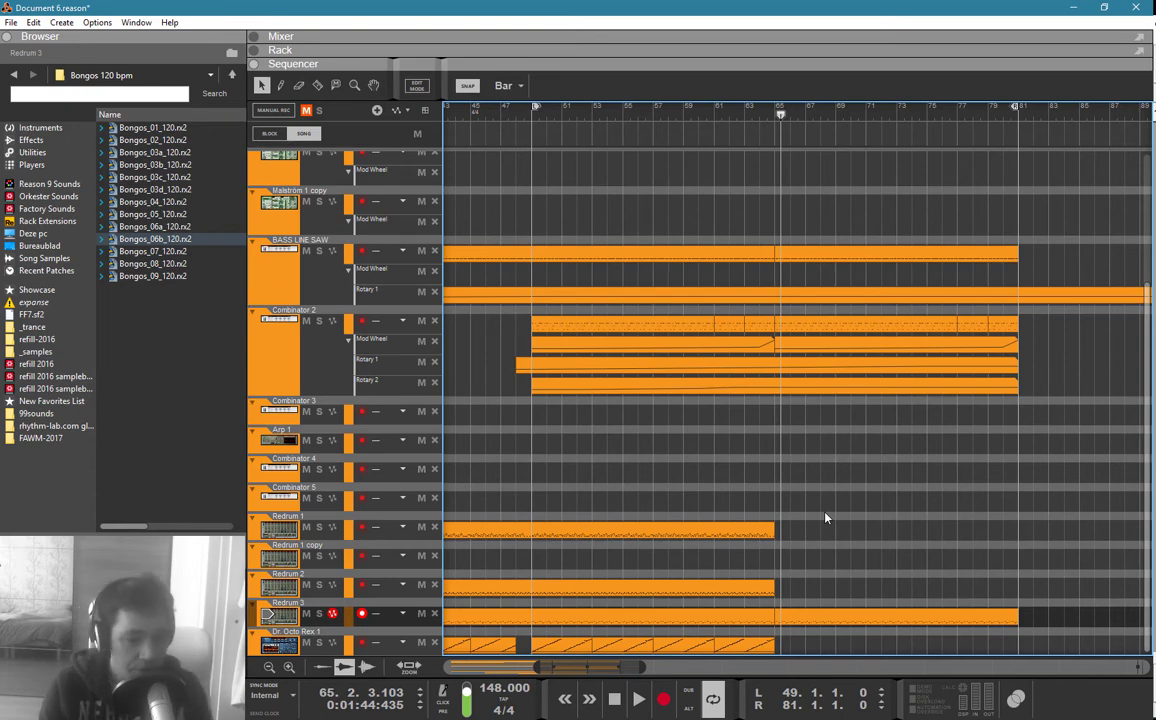
# Step: Draw a clip on the Redrum 1 copy track from bar 65 to about bar 81 and open it for note editing
pyautogui.press('p')
pyautogui.moveTo(777, 560); pyautogui.dragTo(1030, 552)
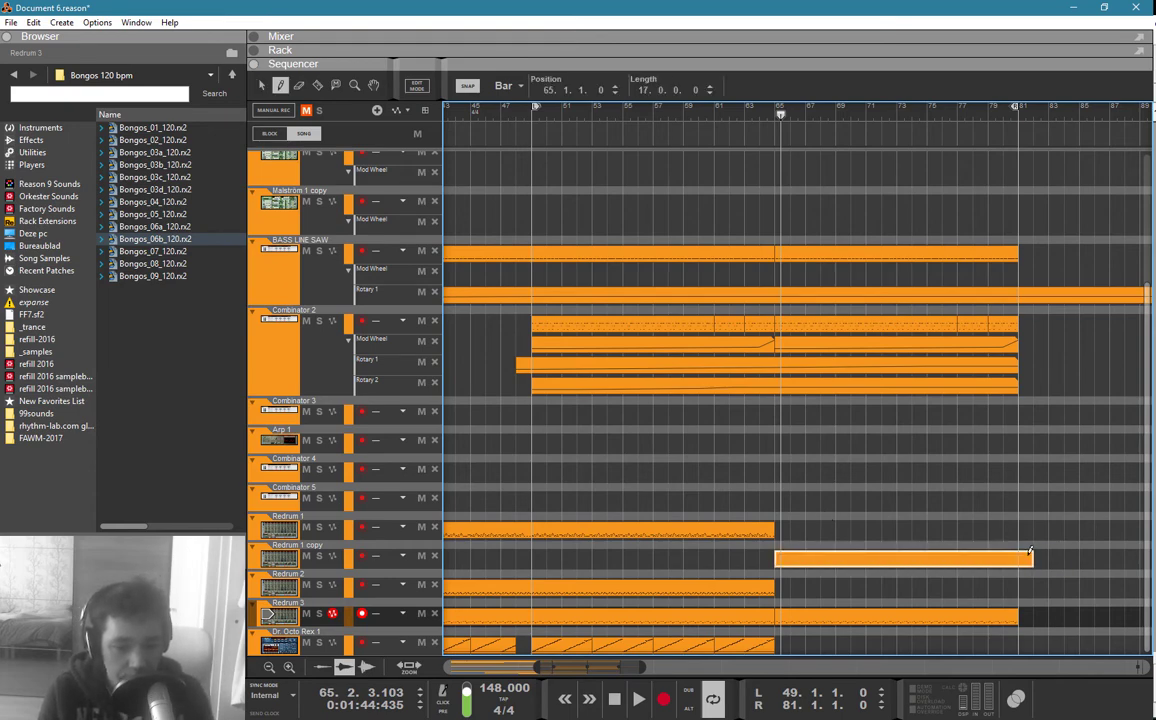
pyautogui.doubleClick(931, 557)
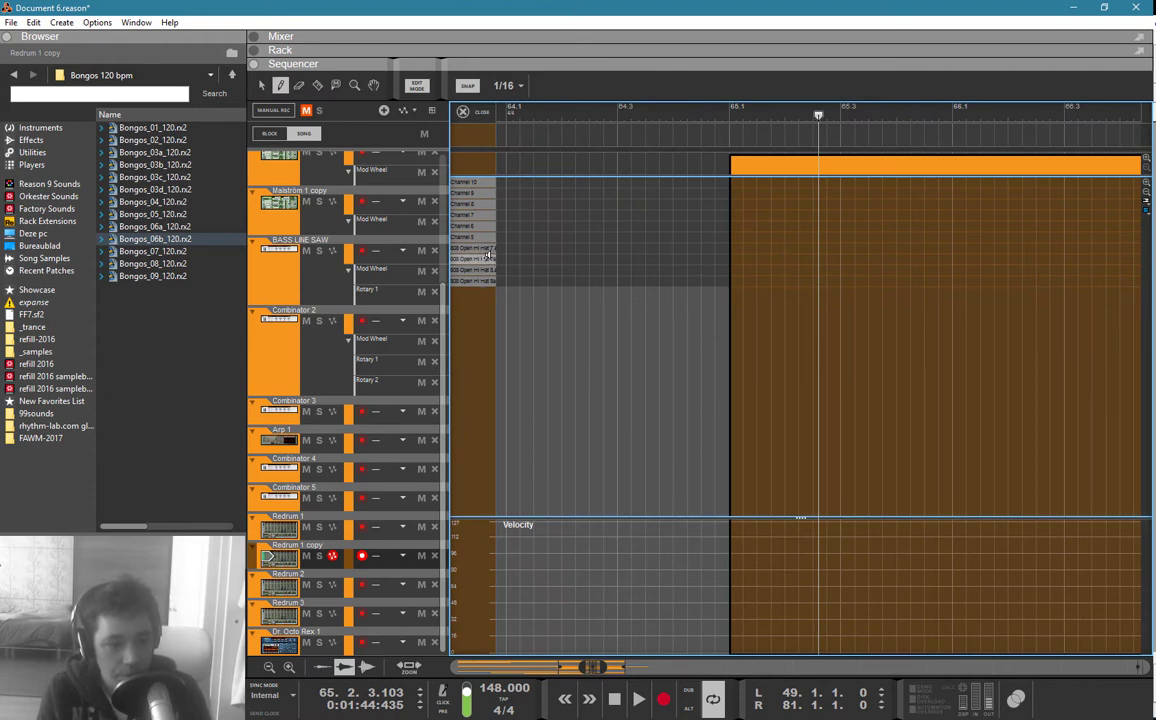
# Step: Draw one offbeat note per beat in bar 65, using a different 808 open hi-hat channel each time, and leave the note editor
pyautogui.click(758, 258)
pyautogui.press('q')
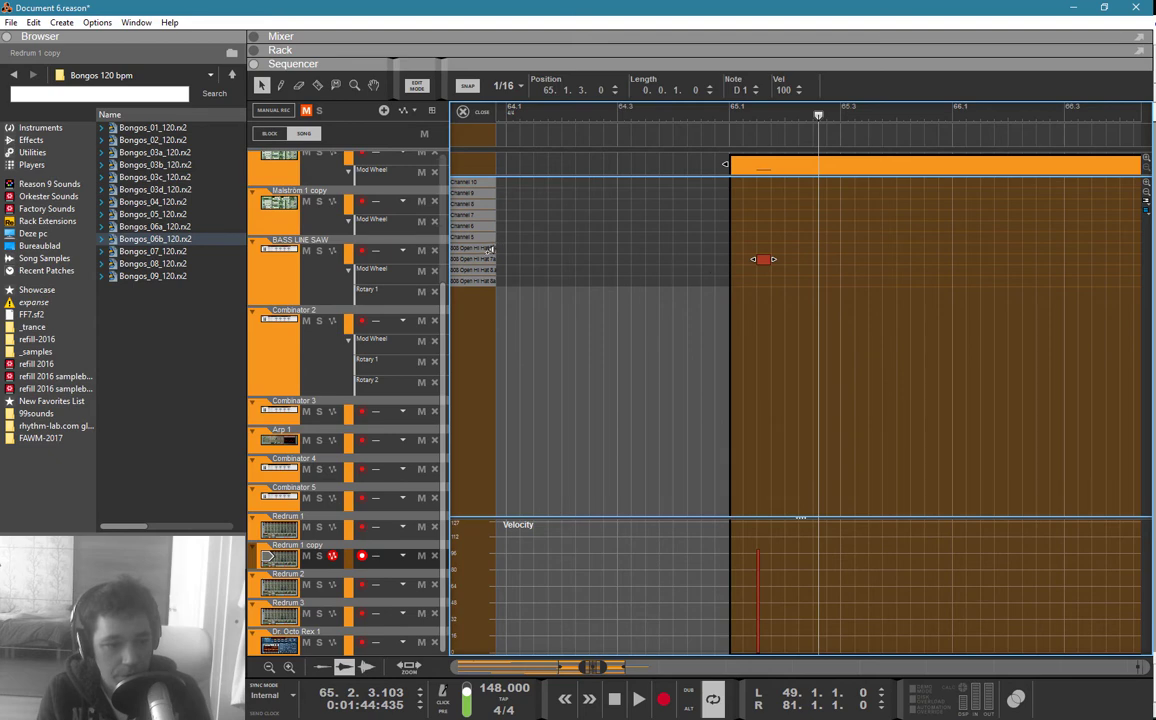
pyautogui.click(815, 248)
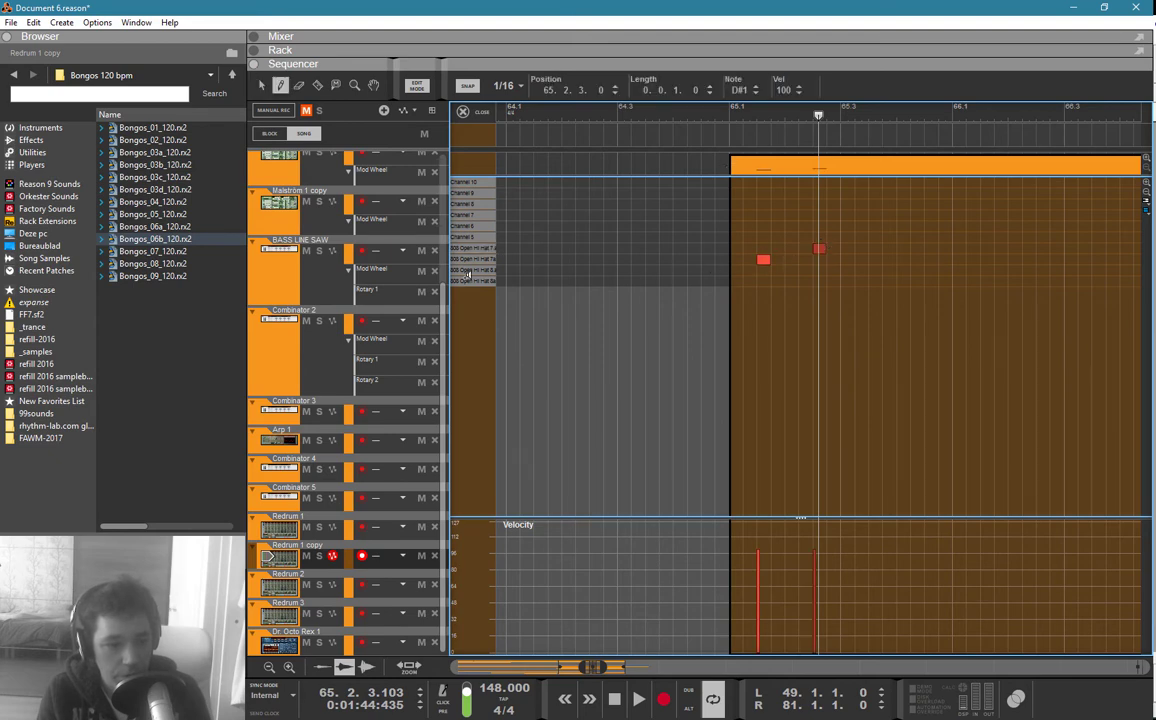
pyautogui.click(870, 269)
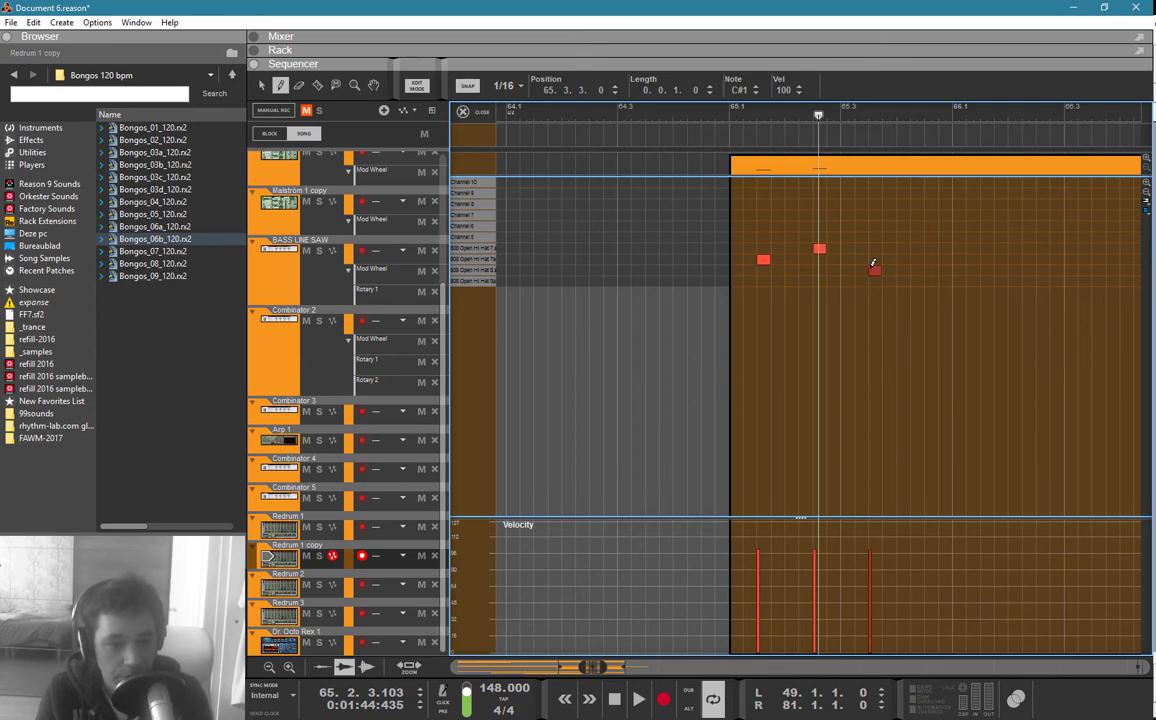
pyautogui.press('q')
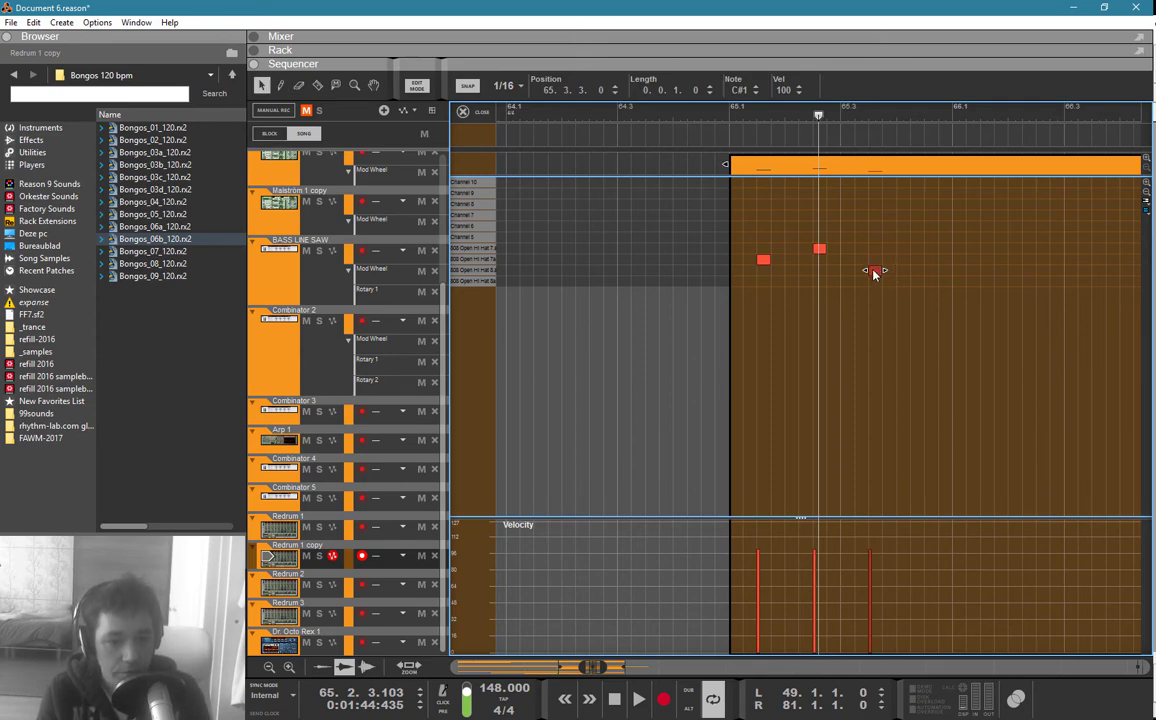
pyautogui.click(842, 115)
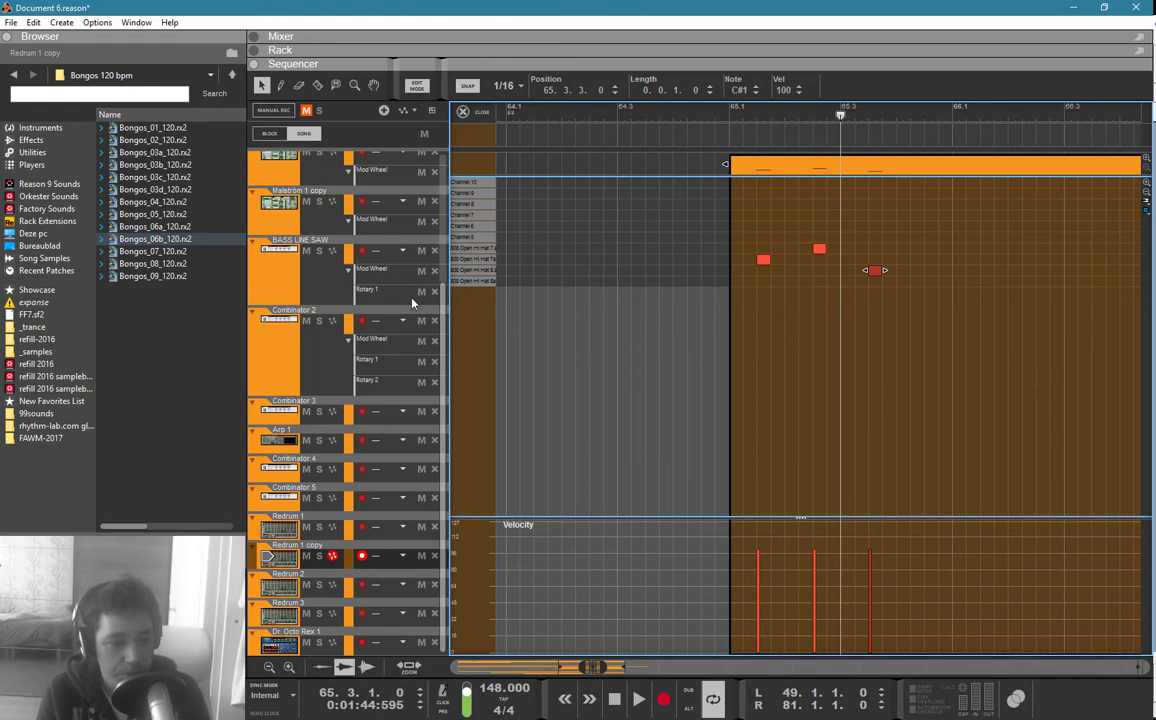
pyautogui.click(931, 278)
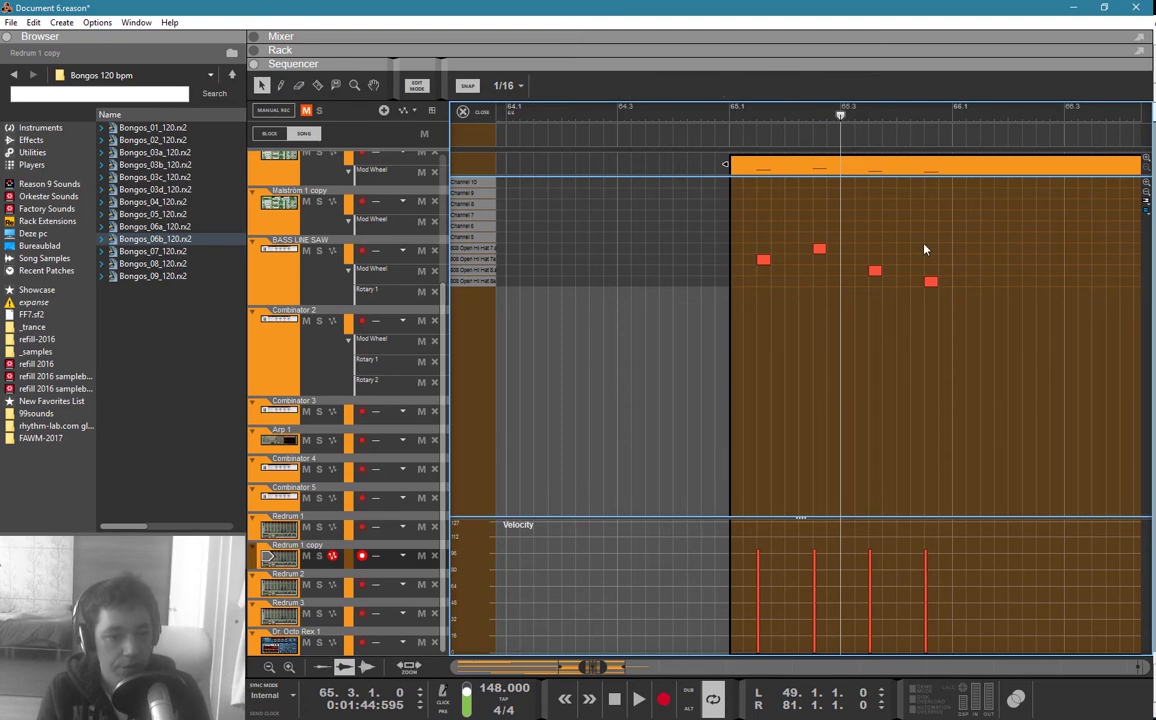
pyautogui.hotkey('ctrl', 'e')
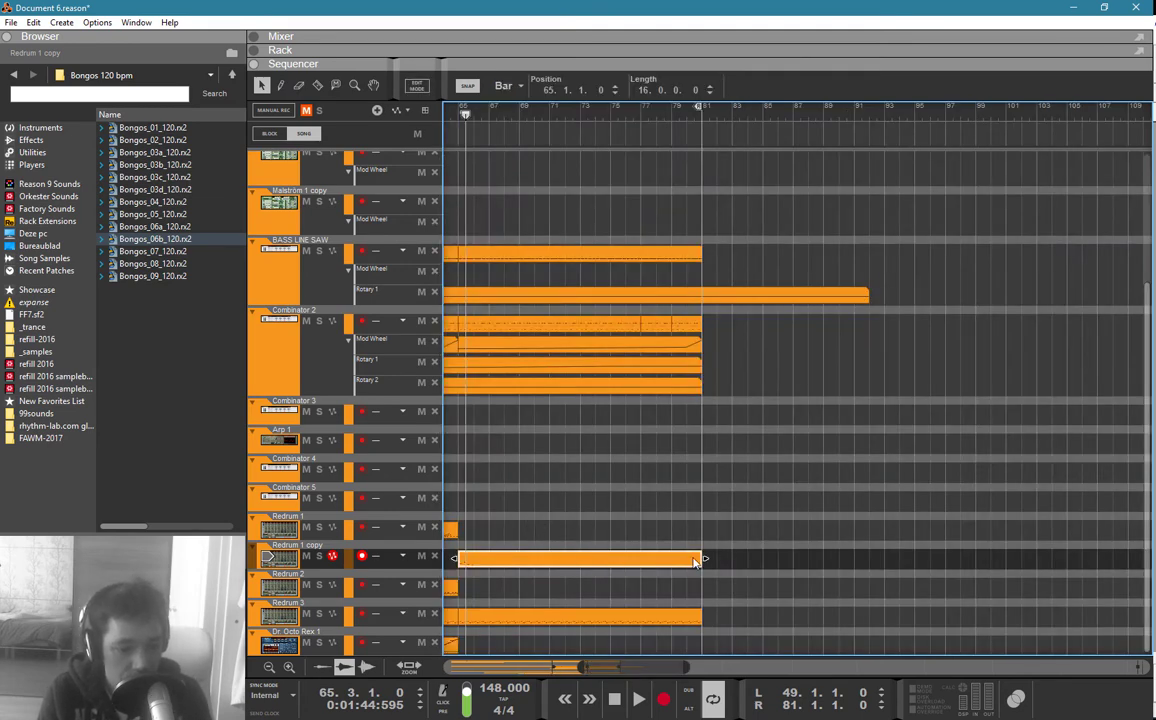
# Step: Shorten the Redrum 1 copy clip to one bar and duplicate it repeatedly to fill bars 65 to 81
pyautogui.moveTo(702, 558); pyautogui.dragTo(492, 560)
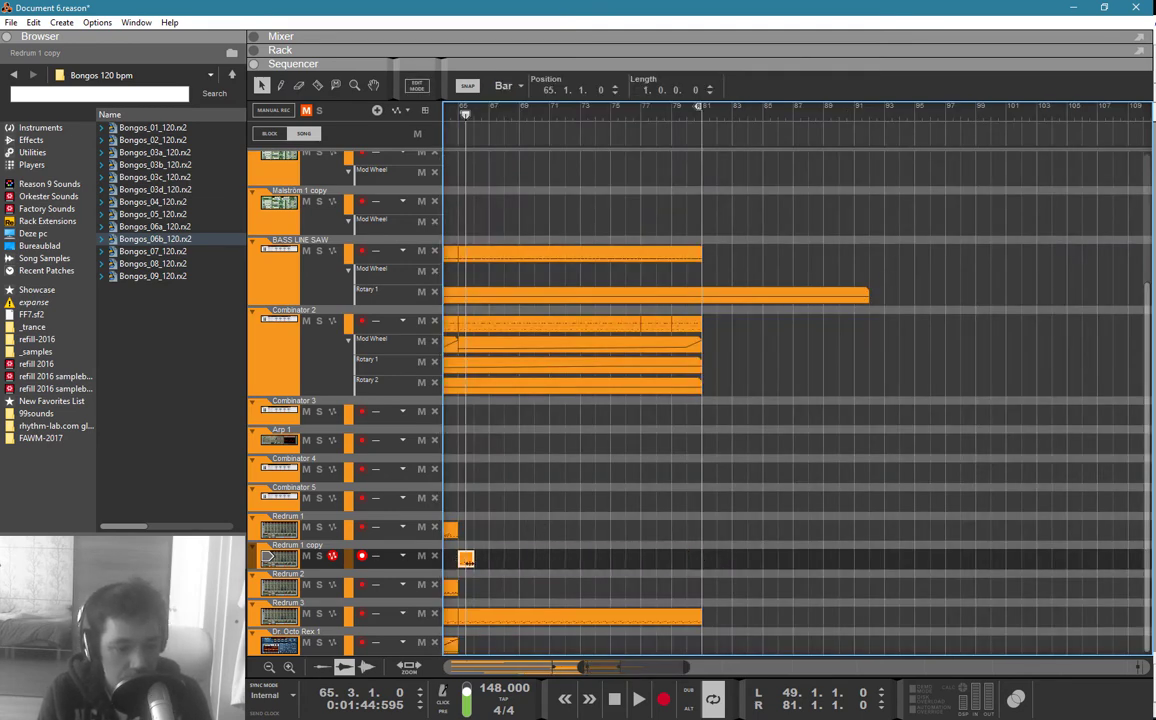
pyautogui.hotkey('ctrl', 'd')
pyautogui.hotkey('ctrl', 'd')
pyautogui.hotkey('ctrl', 'd')
pyautogui.hotkey('ctrl', 'd')
pyautogui.hotkey('ctrl', 'd')
pyautogui.hotkey('ctrl', 'd')
pyautogui.hotkey('ctrl', 'd')
pyautogui.hotkey('ctrl', 'd')
pyautogui.hotkey('ctrl', 'd')
pyautogui.hotkey('ctrl', 'd')
pyautogui.hotkey('ctrl', 'd')
pyautogui.hotkey('ctrl', 'd')
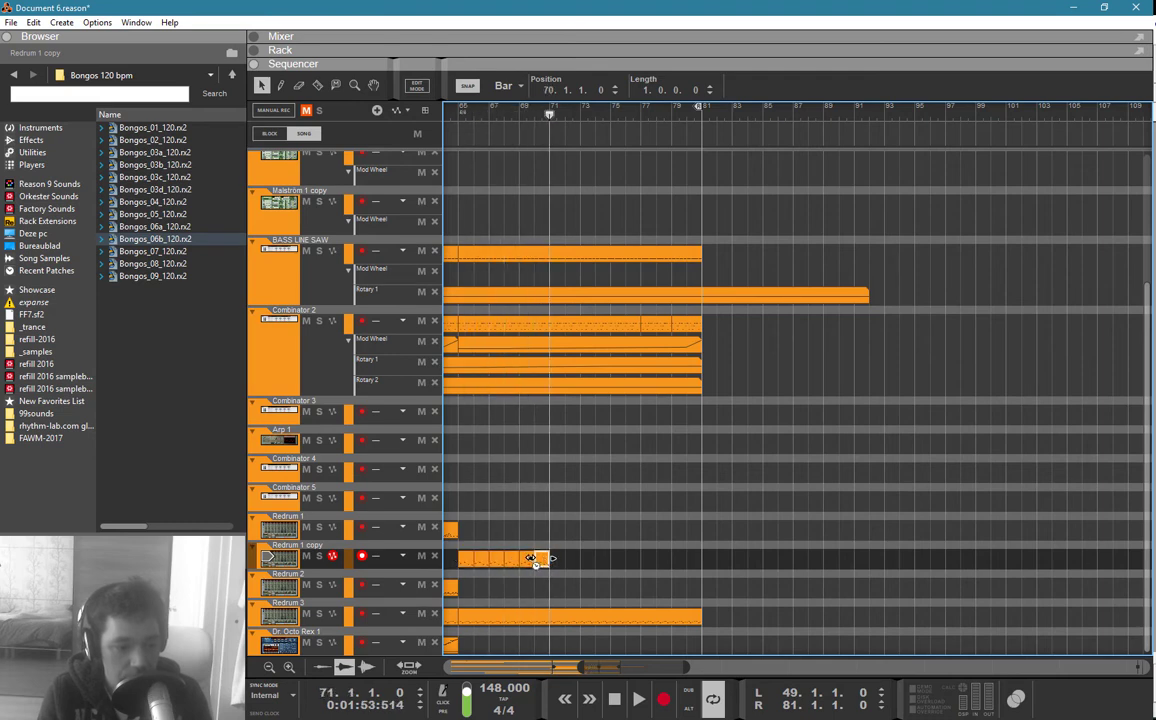
pyautogui.hotkey('ctrl', 'd')
pyautogui.hotkey('ctrl', 'd')
pyautogui.hotkey('ctrl', 'd')
pyautogui.moveTo(799, 521); pyautogui.dragTo(554, 540)
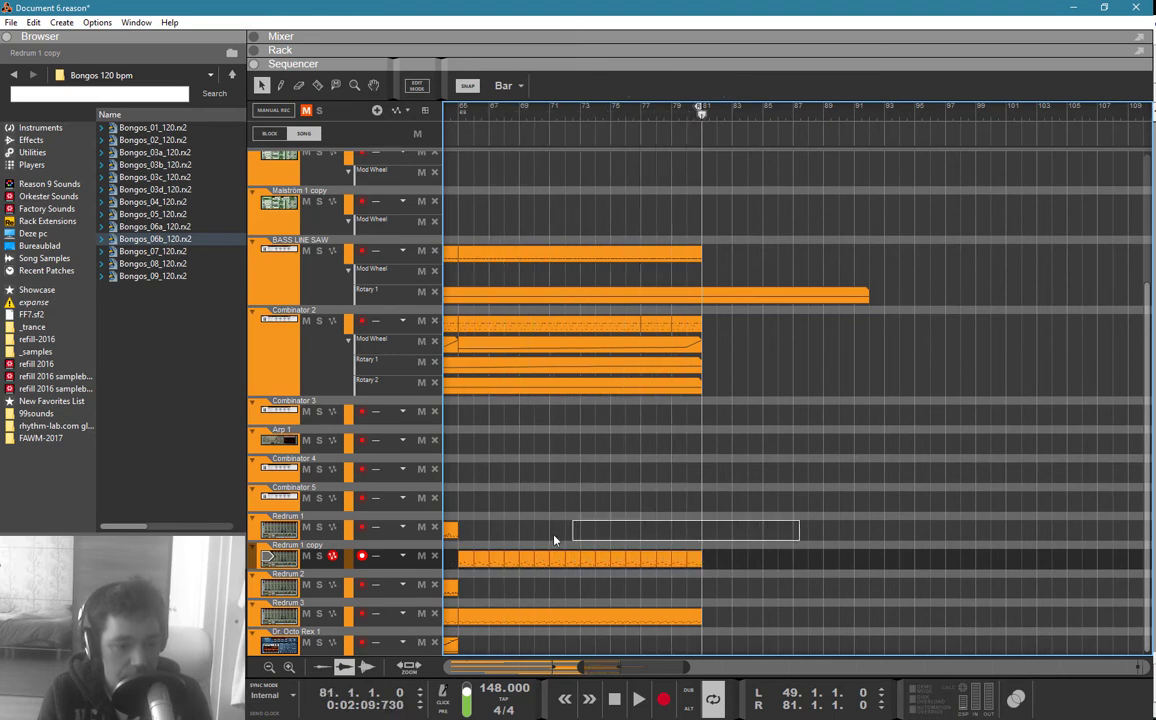
# Step: Play the loop from bar 65 and set the Redrum 1 copy device's Master Level to 63
pyautogui.press('space')
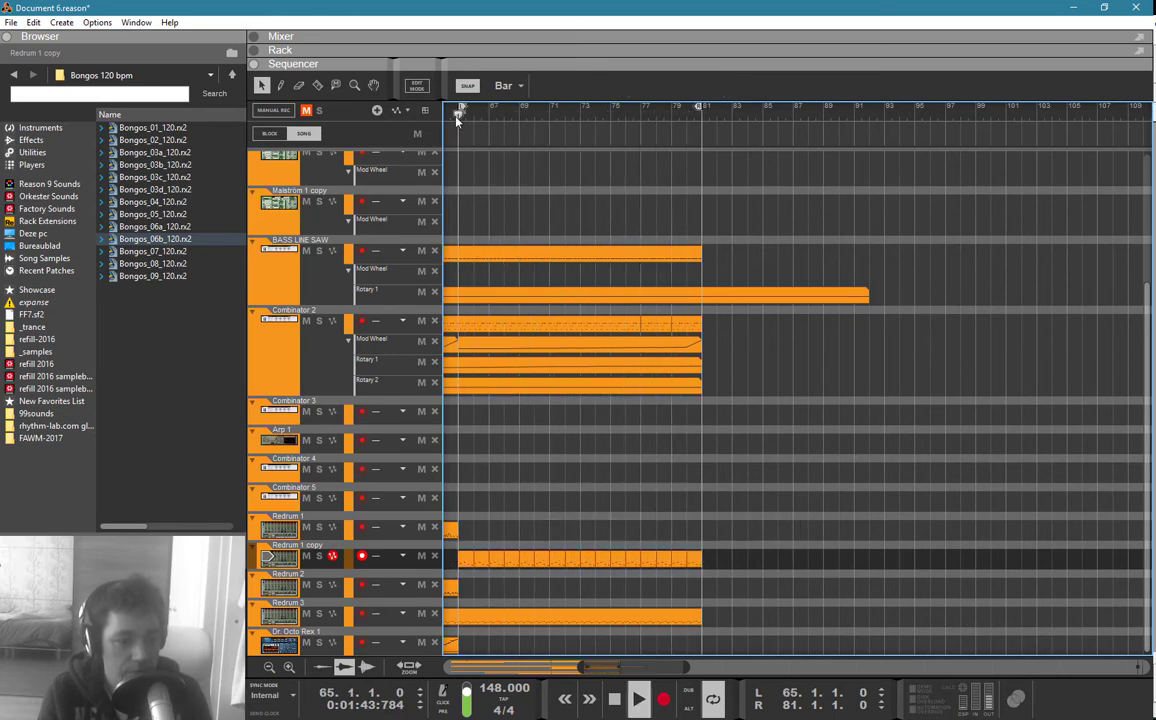
pyautogui.click(292, 555)
pyautogui.doubleClick(292, 555)
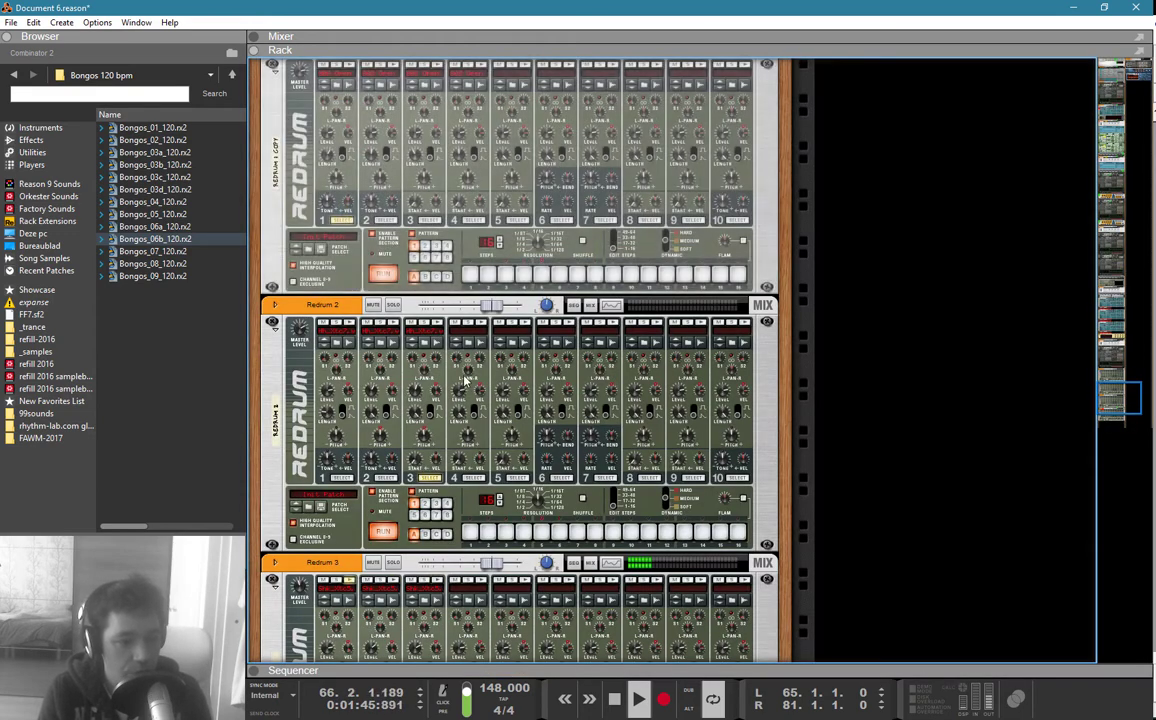
pyautogui.click(300, 80)
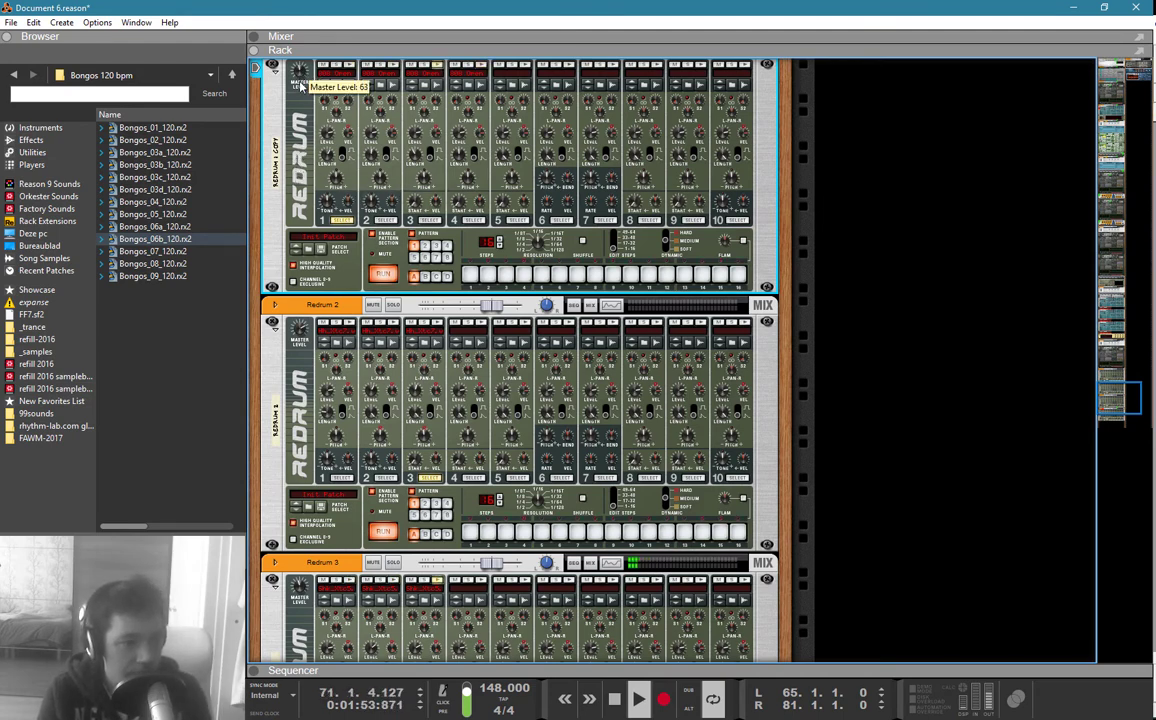
pyautogui.press('F7')
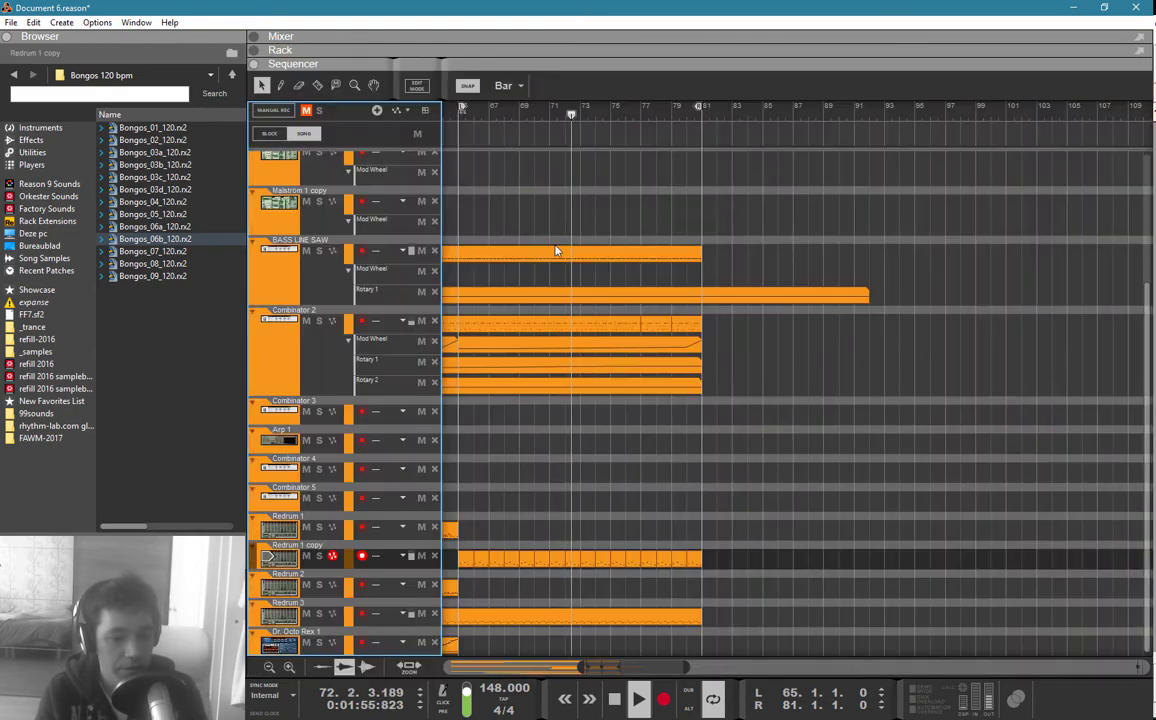
# Step: Join the one-bar Redrum 1 copy clips into a single clip spanning bars 65 to 81
pyautogui.moveTo(774, 570); pyautogui.dragTo(612, 519)
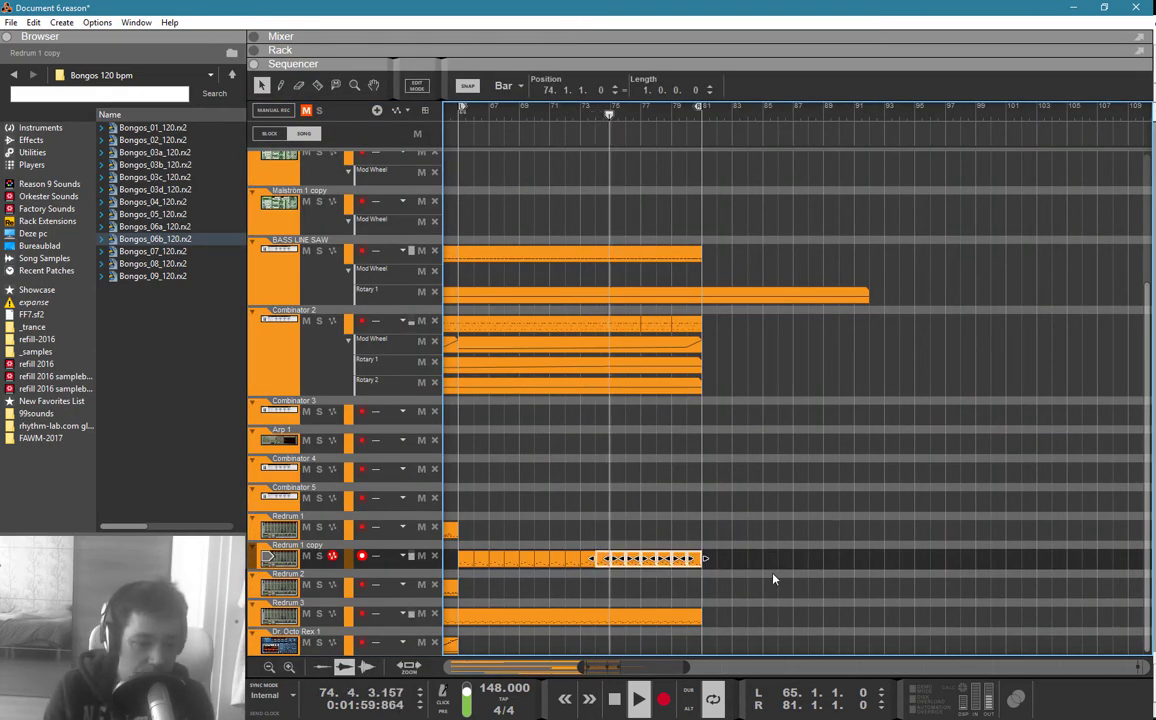
pyautogui.moveTo(774, 575)
pyautogui.mouseDown()
pyautogui.moveTo(457, 515)
pyautogui.moveTo(462, 561)
pyautogui.moveTo(761, 570)
pyautogui.mouseUp()
pyautogui.rightClick(462, 561)
pyautogui.click(487, 377)
# Step: Copy the 16-bar Redrum 1 and Redrum 1 copy clips to bars 81 to 97 and set the loop end to bar 97
pyautogui.moveTo(750, 491); pyautogui.dragTo(477, 530)
pyautogui.moveTo(477, 530); pyautogui.dragTo(966, 528)
pyautogui.keyDown('alt'); pyautogui.click(1020, 112); pyautogui.keyUp('alt')
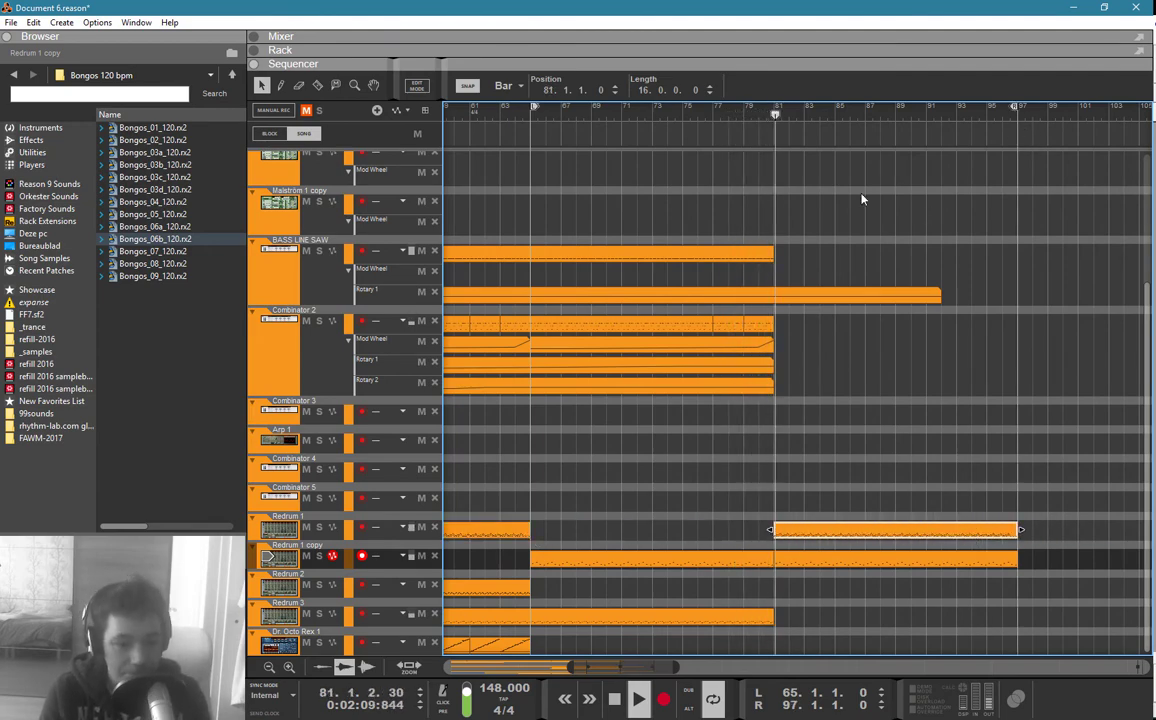
# Step: Duplicate the PunchBDRE 1, Thor 1 and SubTractor 1 clips of bars 65 to 81 so they fill bars 81 to 97
pyautogui.scroll(3, 818, 165)
pyautogui.scroll(1, 805, 180)
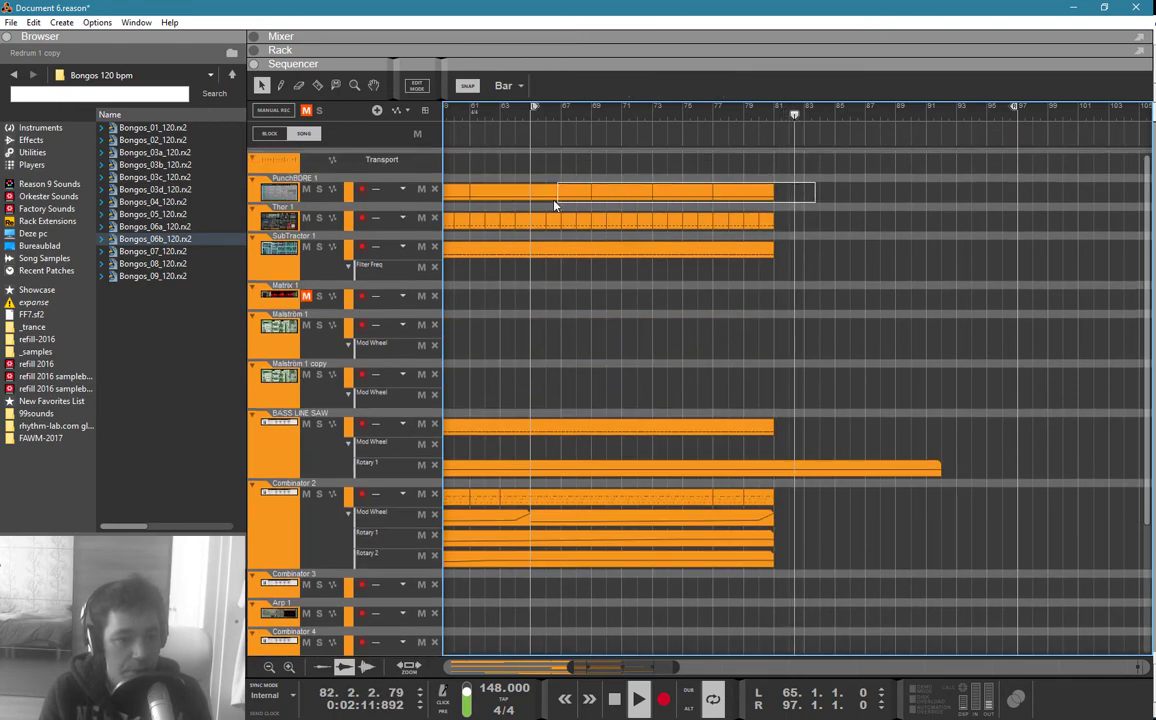
pyautogui.keyDown('ctrl'); pyautogui.moveTo(555, 201); pyautogui.dragTo(533, 251); pyautogui.keyUp('ctrl')
pyautogui.moveTo(794, 212); pyautogui.dragTo(808, 261)
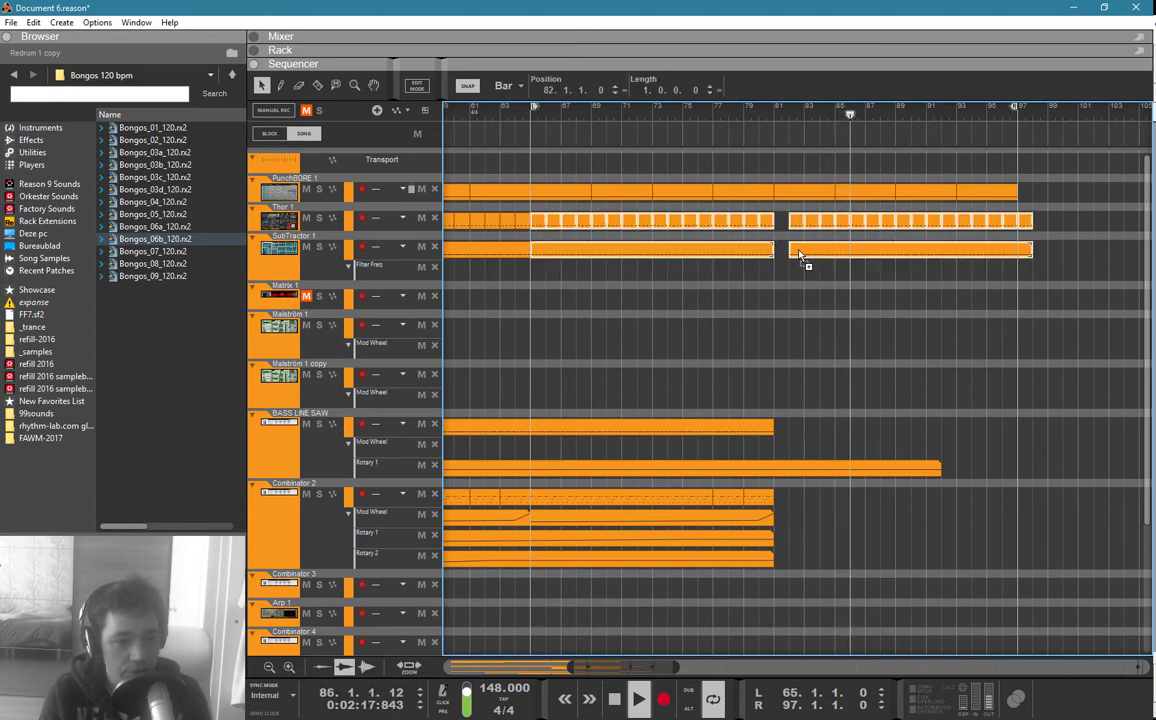
pyautogui.click(803, 391)
# Step: Duplicate the BASS LINE SAW note clip to bars 81 to 97 and extend its Rotary 1 automation clip to bar 98
pyautogui.moveTo(827, 416); pyautogui.dragTo(602, 433)
pyautogui.keyDown('ctrl'); pyautogui.moveTo(602, 431); pyautogui.dragTo(841, 437); pyautogui.keyUp('ctrl')
pyautogui.click(935, 468)
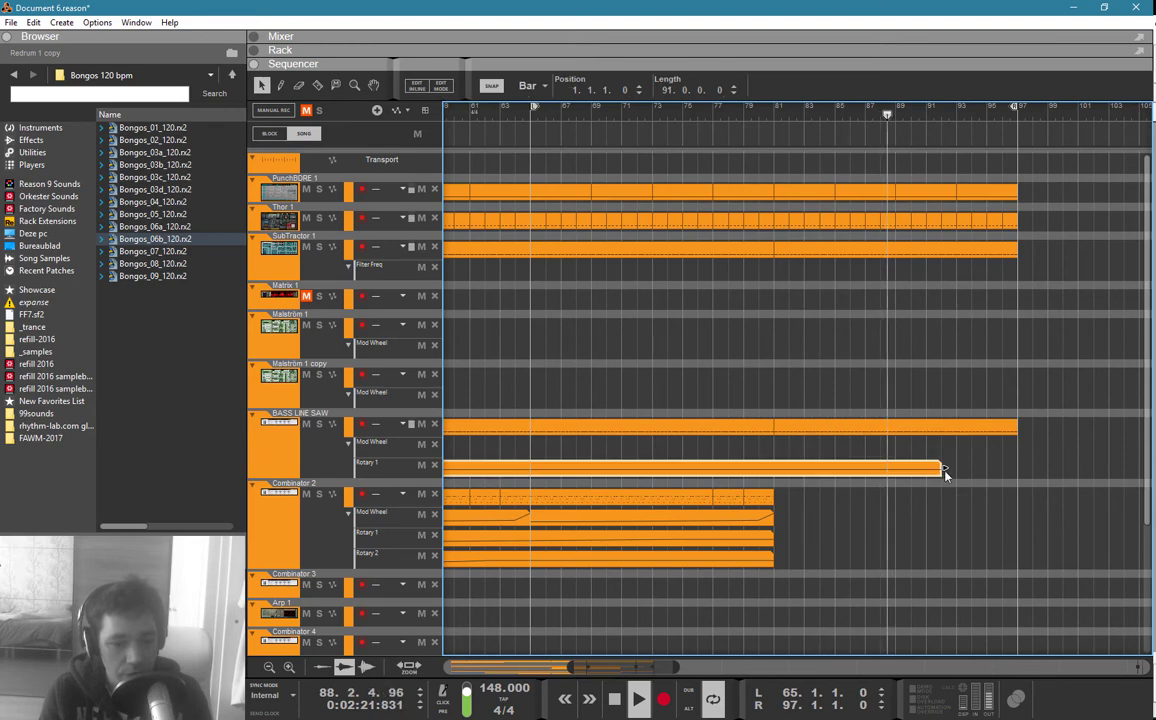
pyautogui.moveTo(945, 468); pyautogui.dragTo(1032, 468)
# Step: Draw a BASS LINE SAW Mod Wheel automation clip over bars 81 to 97 with a point of value 34 in bar 81
pyautogui.click(300, 453)
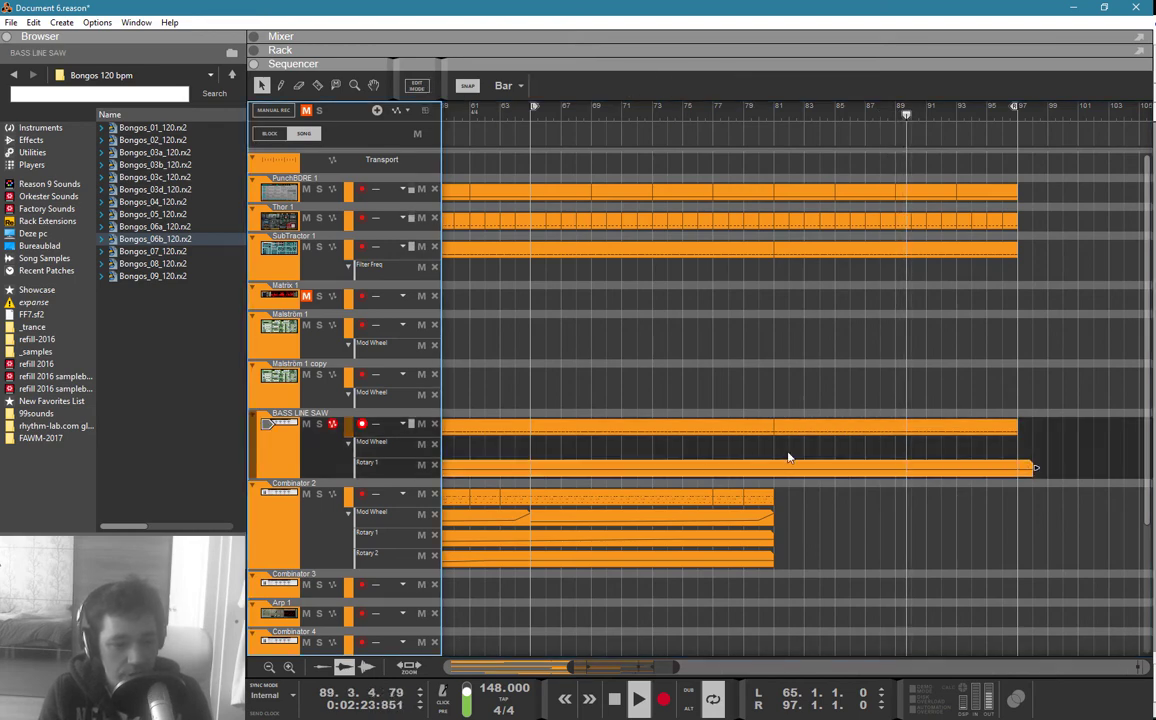
pyautogui.press('w')
pyautogui.moveTo(772, 446)
pyautogui.mouseDown()
pyautogui.moveTo(1011, 454)
pyautogui.moveTo(790, 447)
pyautogui.mouseUp()
pyautogui.press('q')
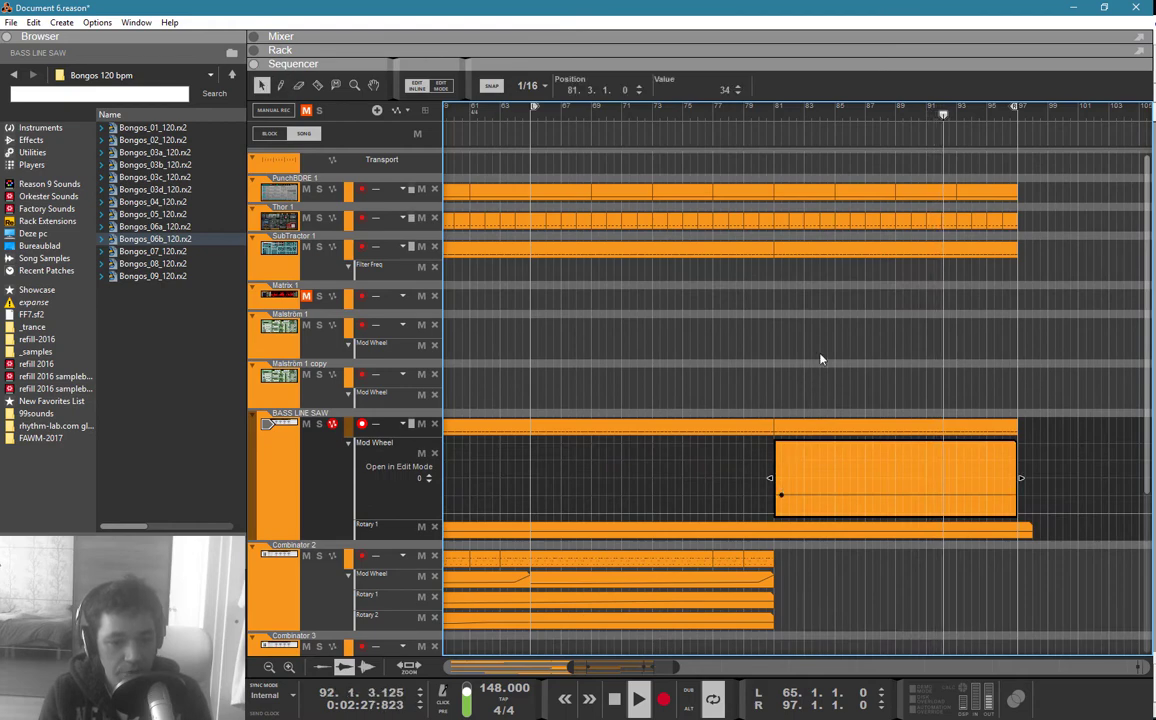
pyautogui.click(820, 359)
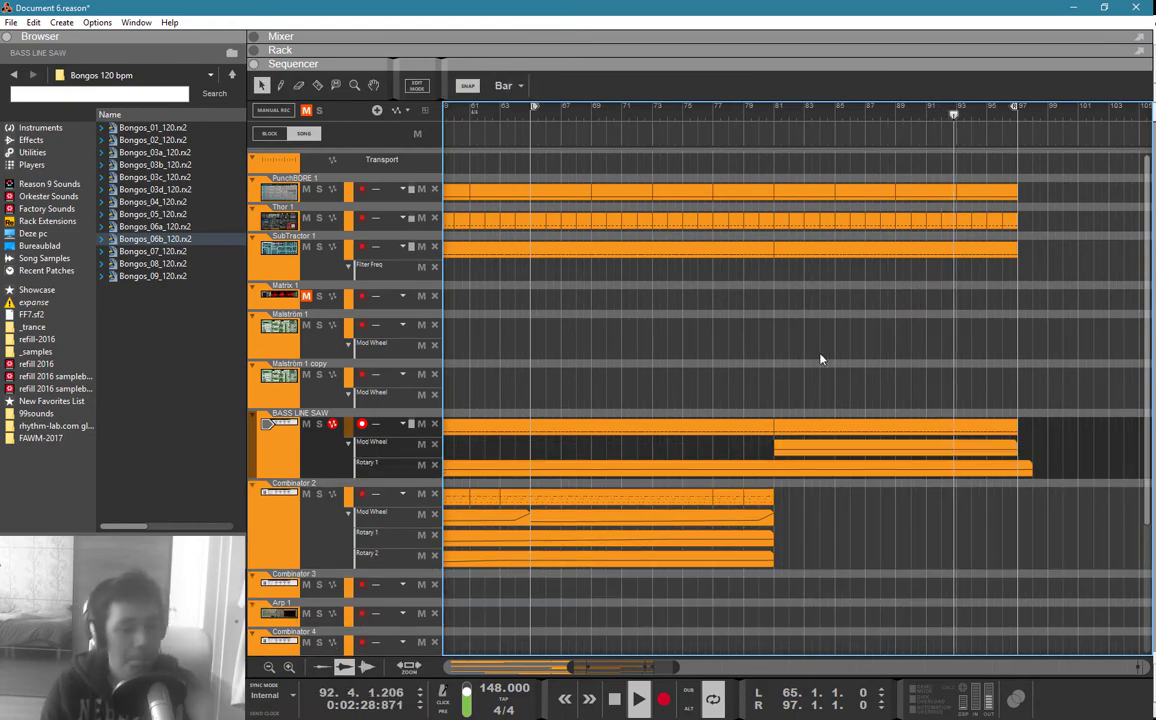
# Step: Raise the BASS LINE SAW Mod Wheel point in bar 81 to about 87 while looping from bar 81, and close the clip
pyautogui.click(808, 447)
pyautogui.click(738, 88)
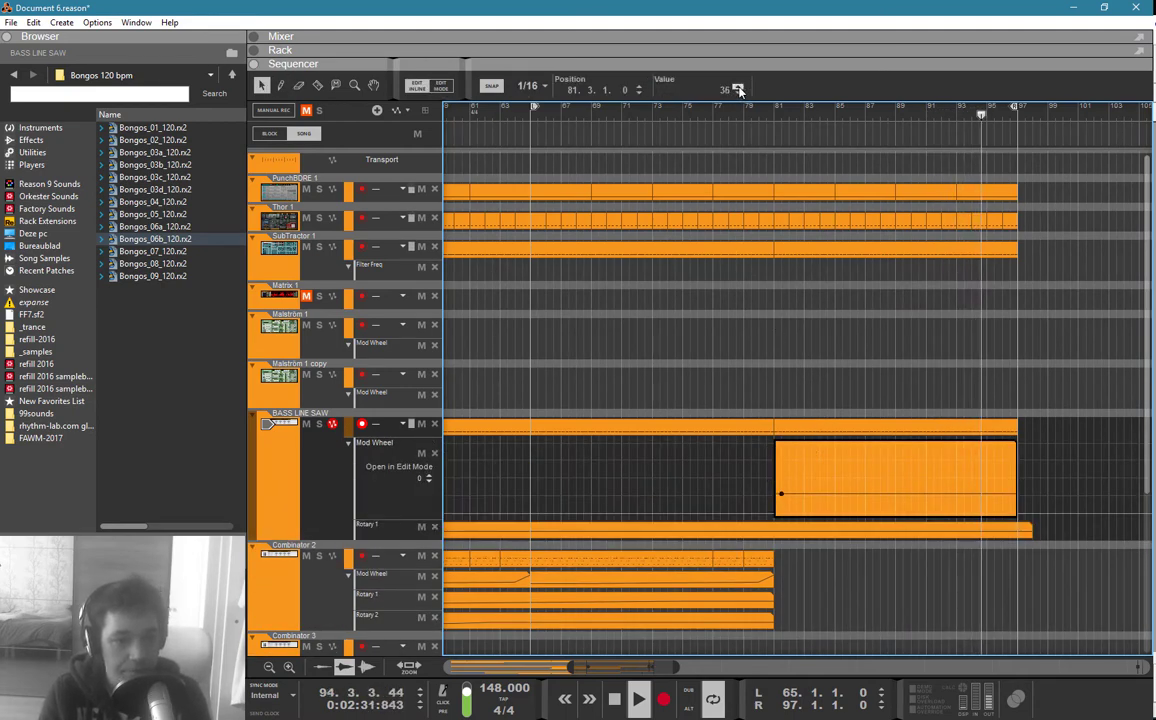
pyautogui.scroll(12, 738, 89)
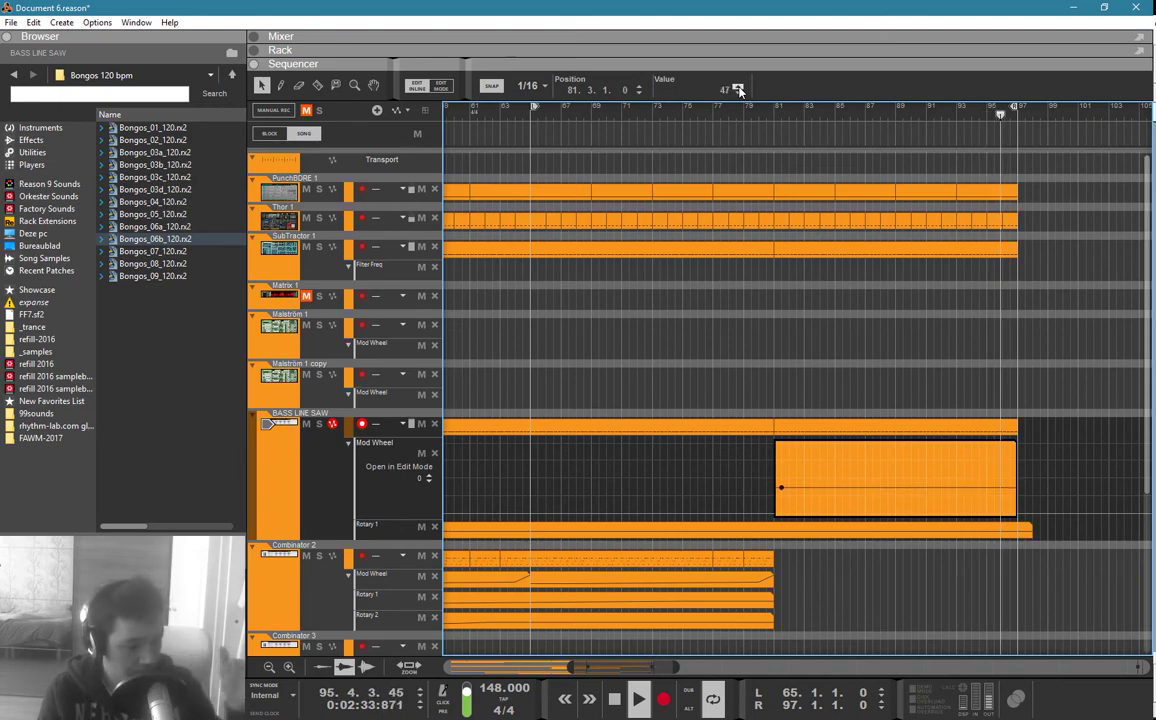
pyautogui.scroll(8, 738, 89)
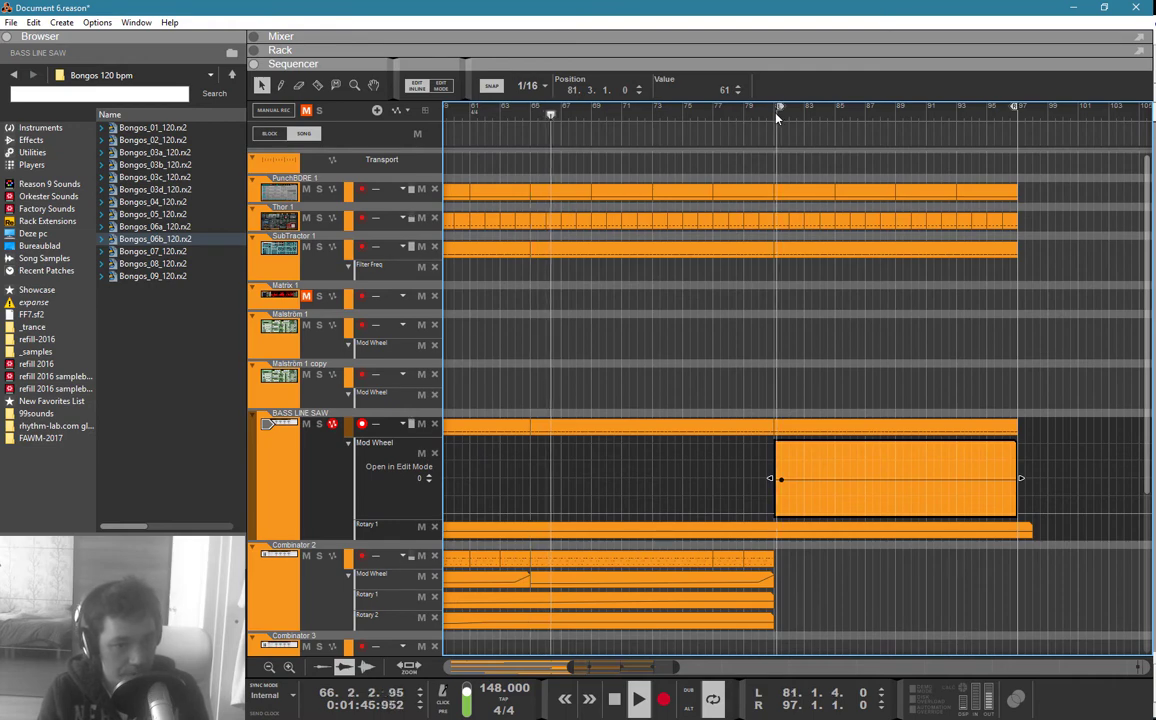
pyautogui.click(774, 107)
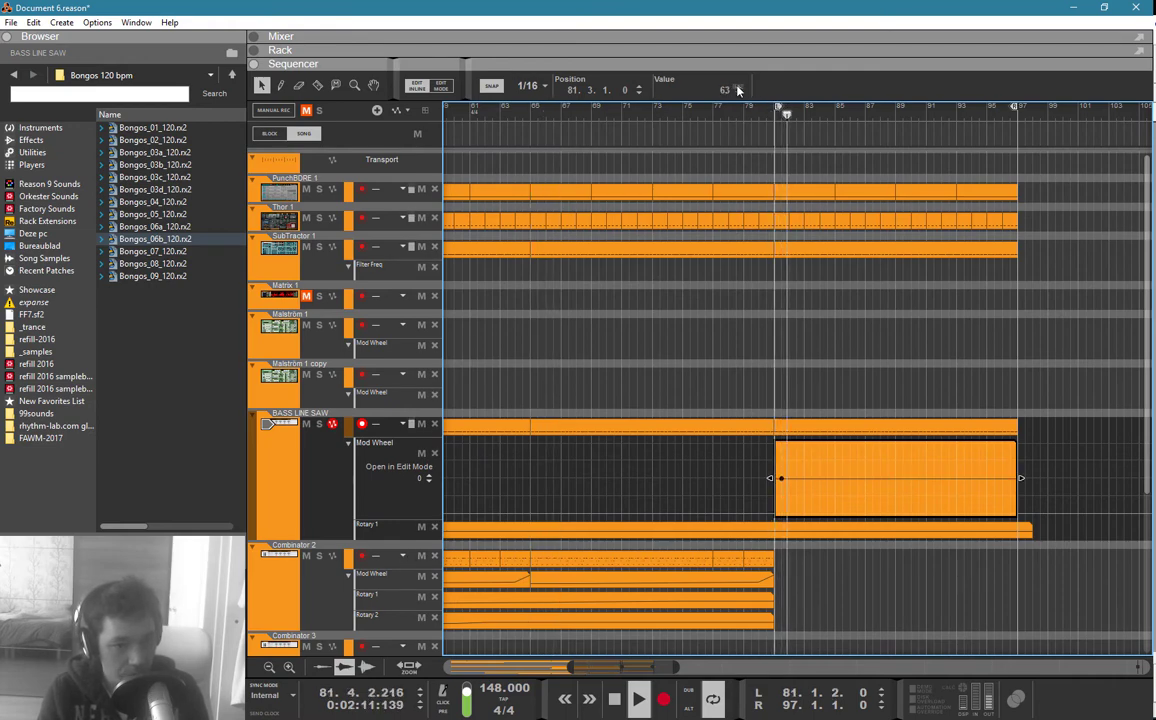
pyautogui.scroll(8, 738, 90)
pyautogui.scroll(9, 738, 89)
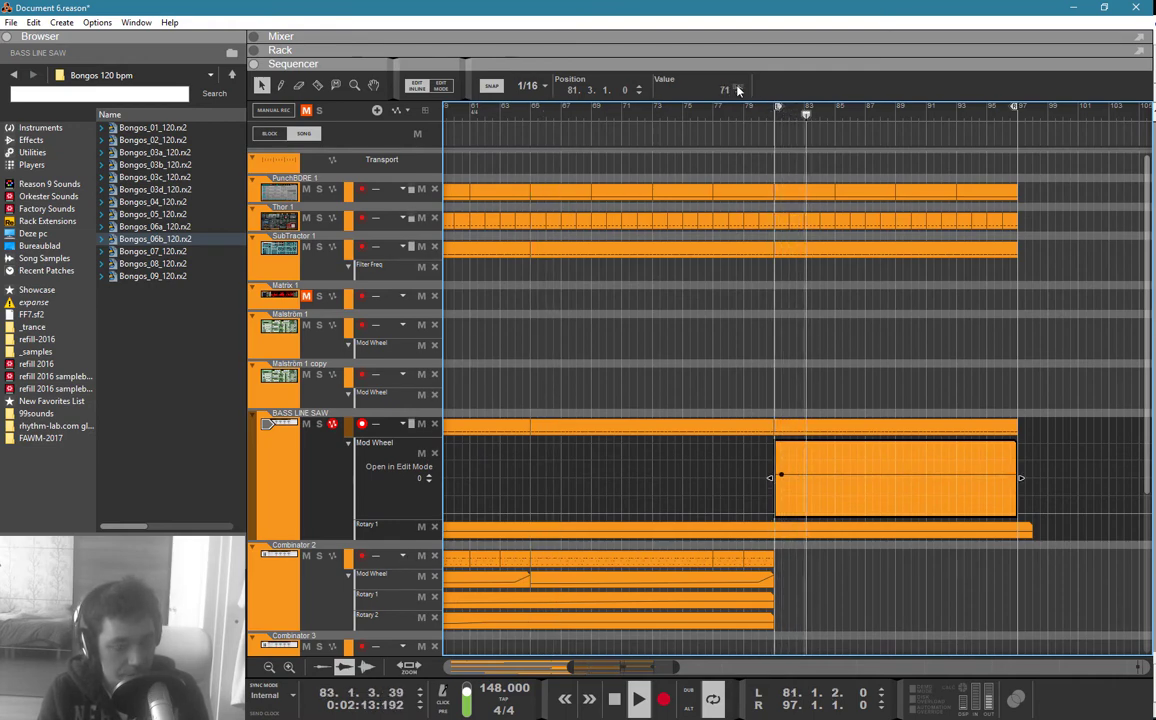
pyautogui.scroll(9, 738, 89)
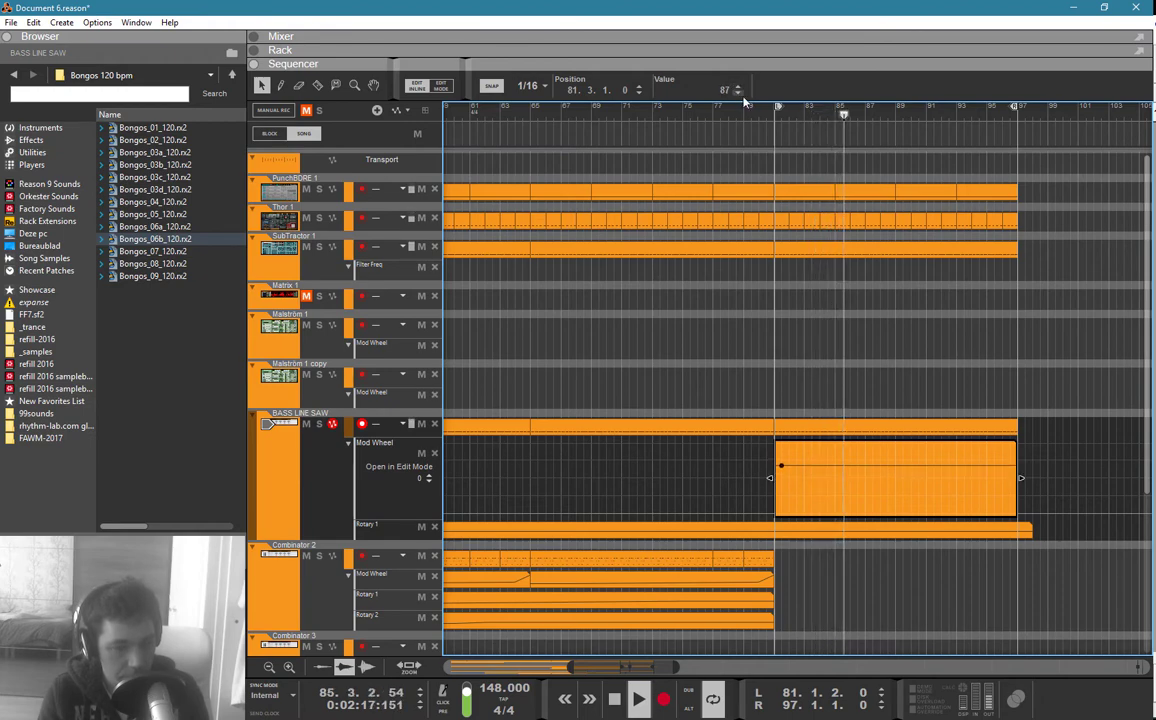
pyautogui.click(739, 93)
pyautogui.click(802, 181)
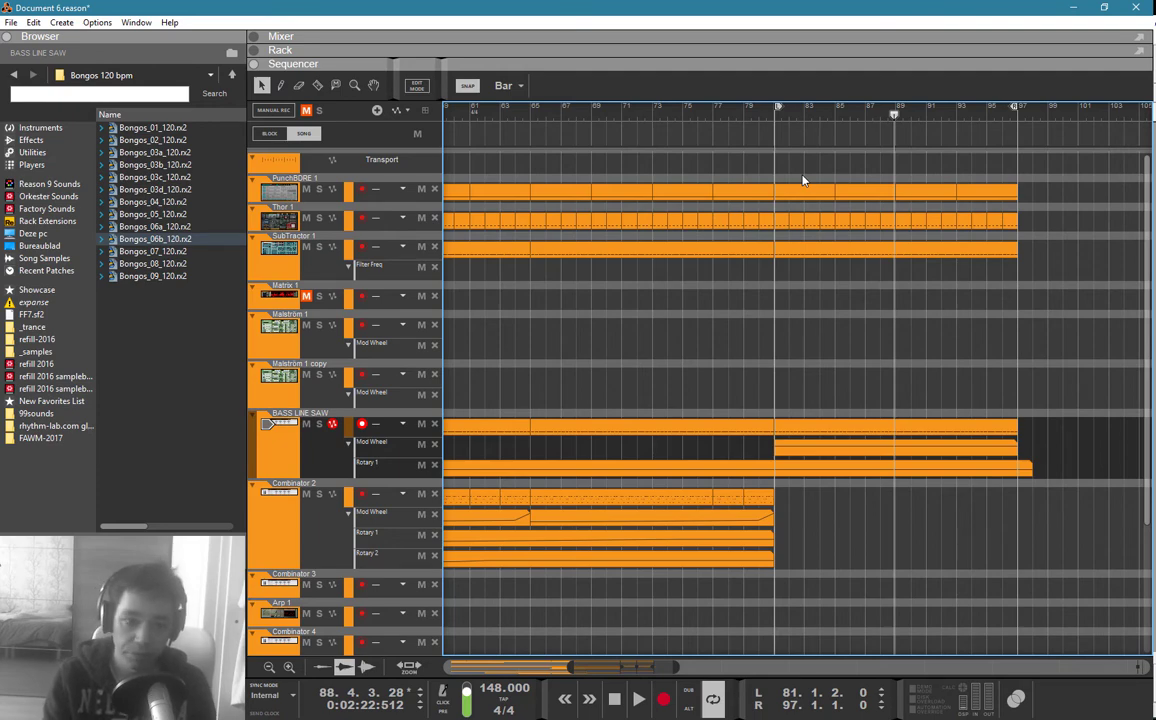
# Step: Show the BASS LINE SAW Combinator and its Malström devices in the rack
pyautogui.scroll(-5, 790, 290)
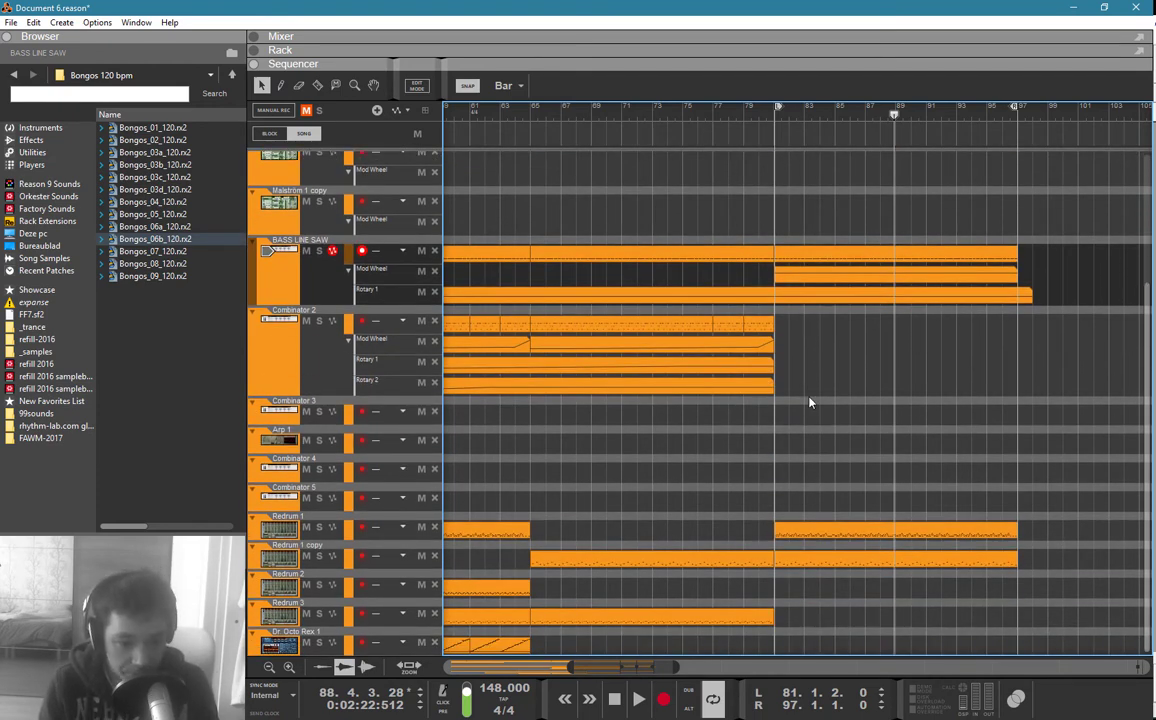
pyautogui.press('F5')
pyautogui.press('F6')
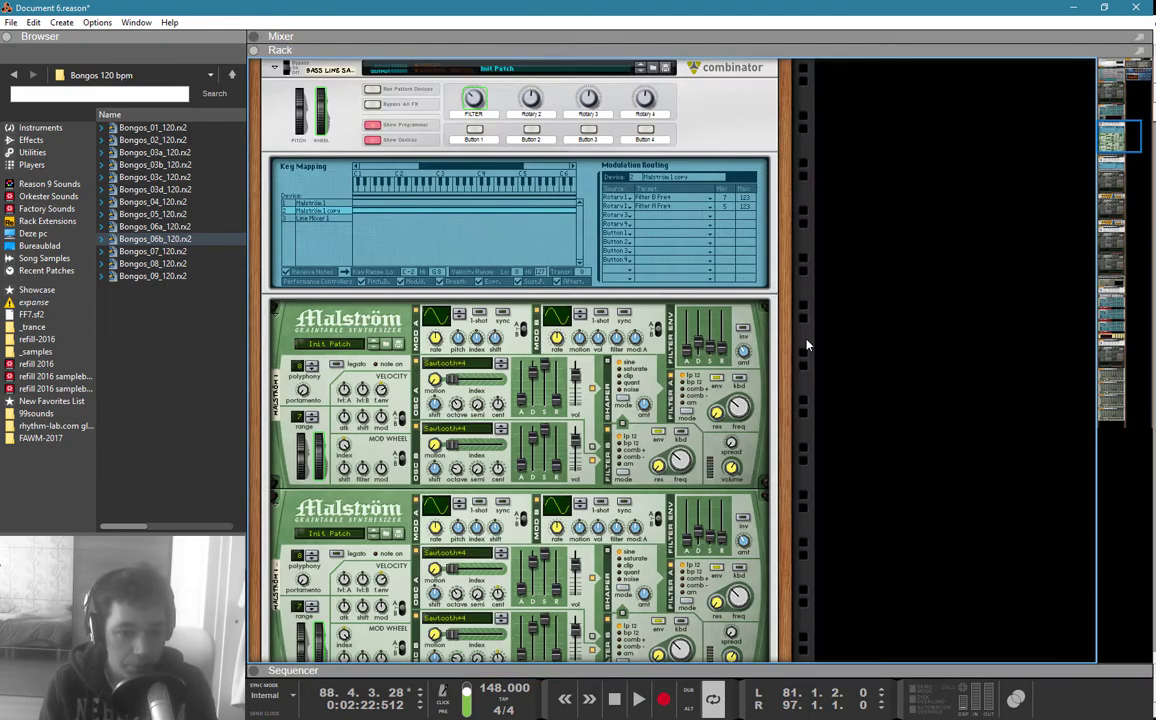
# Step: Add a Redrum Drum Computer below Redrum 3 at the end of the rack
pyautogui.press('F7')
pyautogui.press('F6')
pyautogui.scroll(-15, 1068, 385)
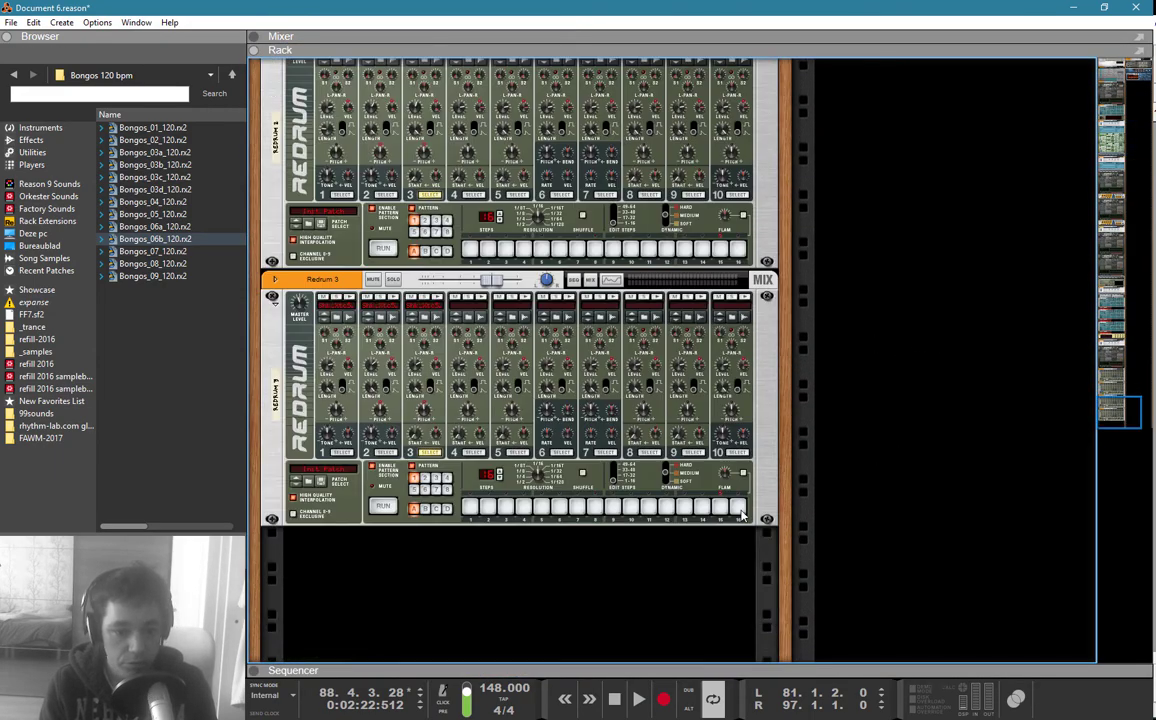
pyautogui.rightClick(670, 555)
pyautogui.moveTo(746, 501)
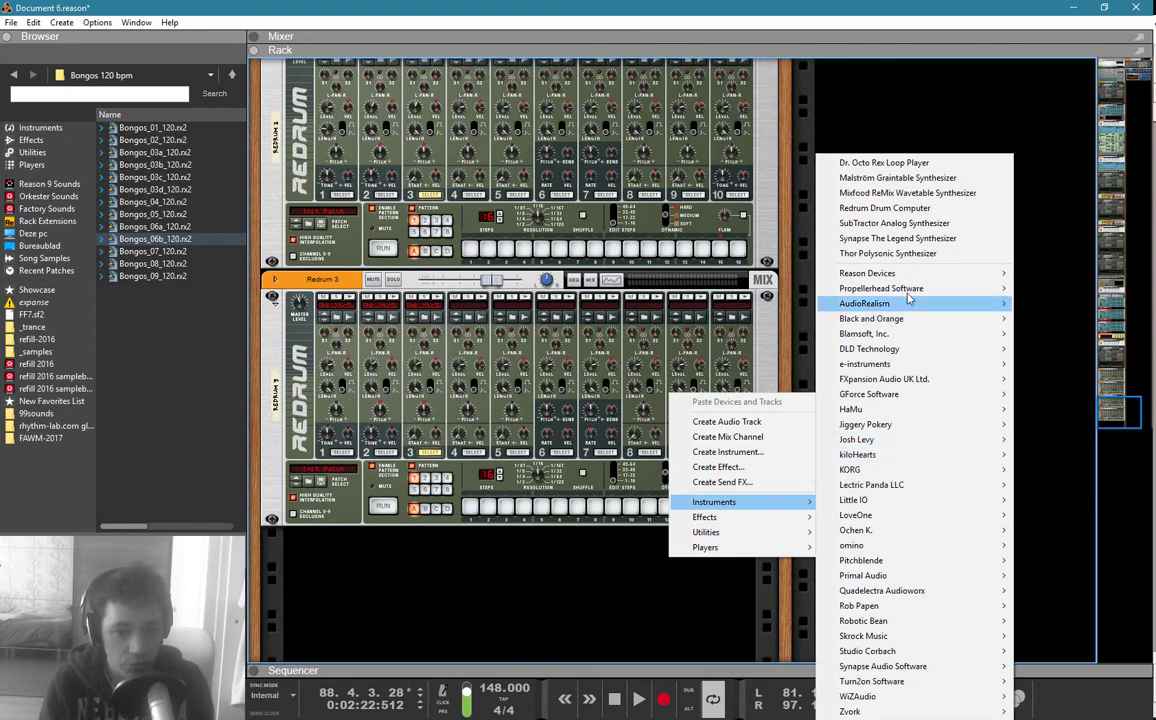
pyautogui.click(882, 208)
# Step: Browse samples for drum 1 of the new Redrum and open the 02_SnareDrums folder in xclusive drums-sorted
pyautogui.click(337, 453)
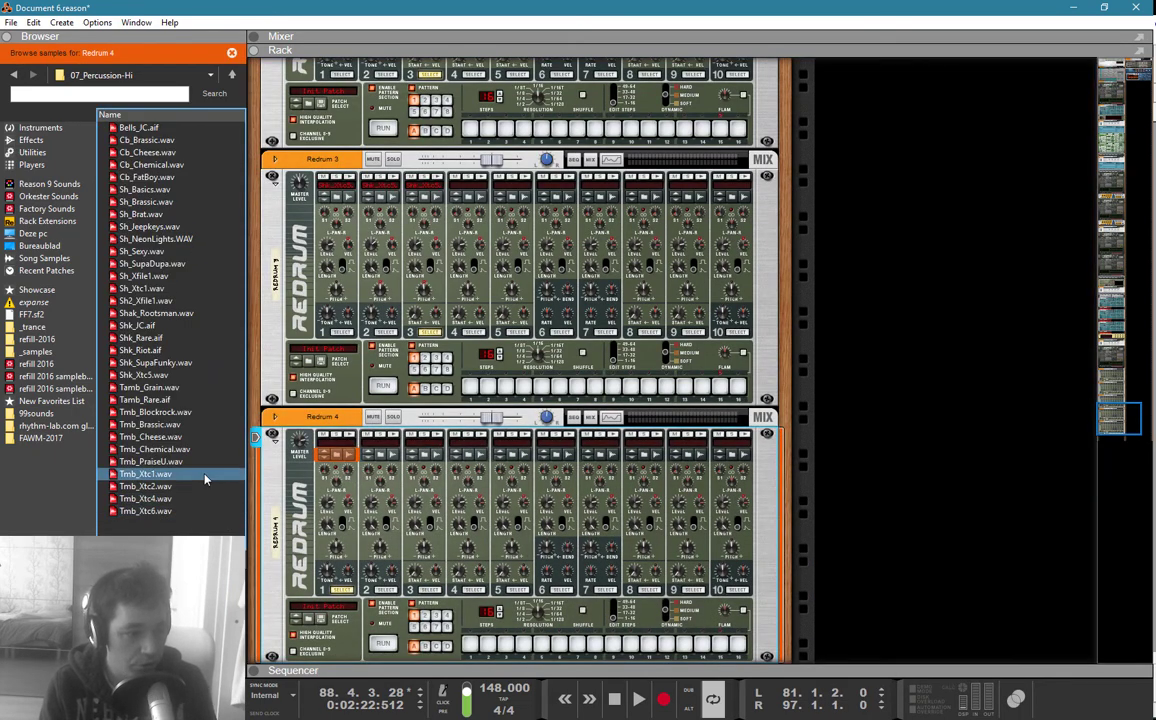
pyautogui.press('BackSpace')
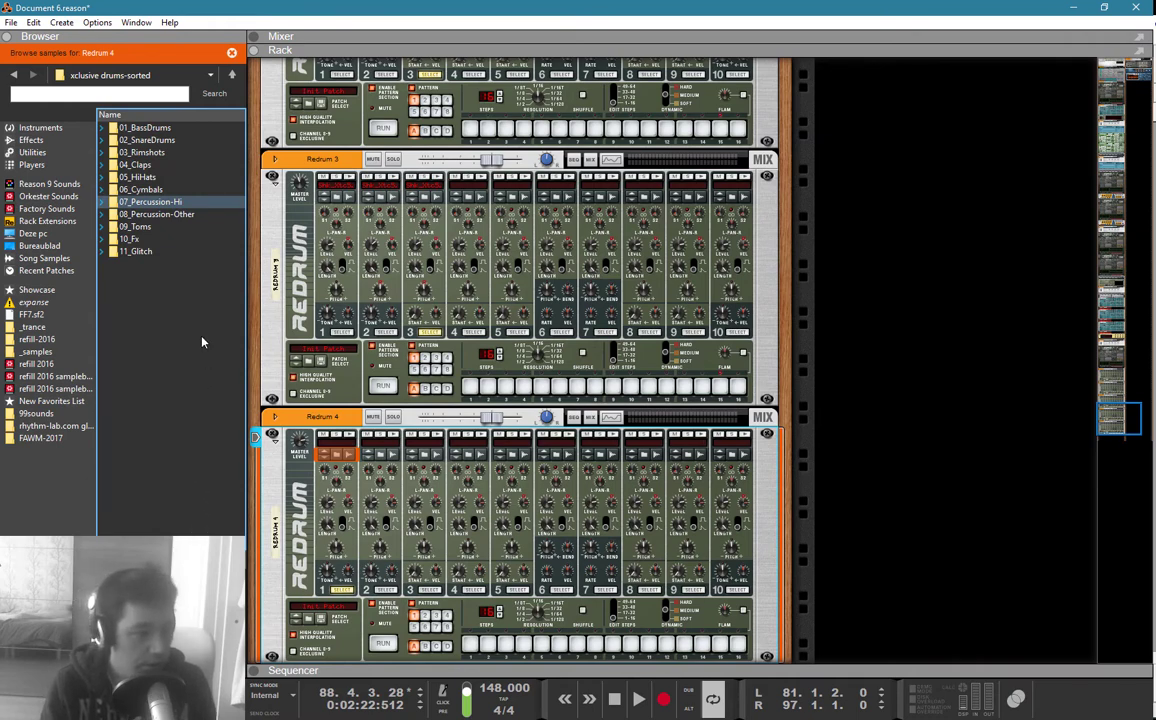
pyautogui.click(155, 145)
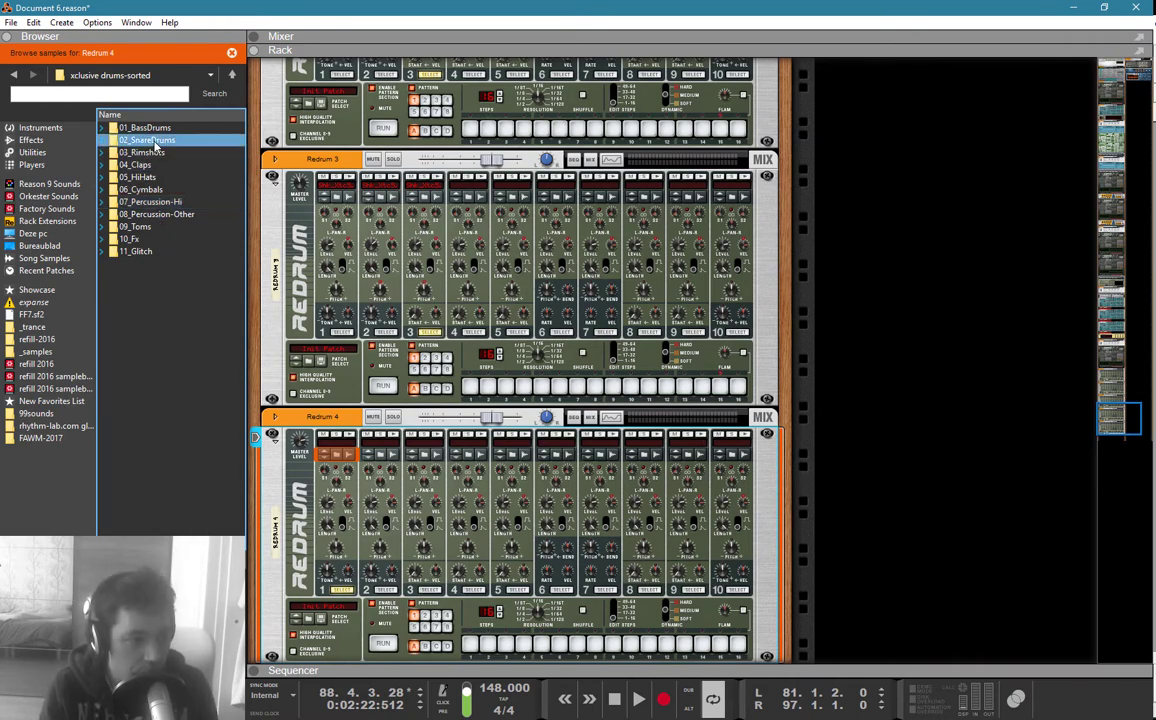
pyautogui.doubleClick(155, 145)
# Step: Audition the snare samples and load Sd_Tresor.wav into drum 1 of Redrum 4
pyautogui.scroll(-5, 137, 255)
pyautogui.scroll(-13, 130, 290)
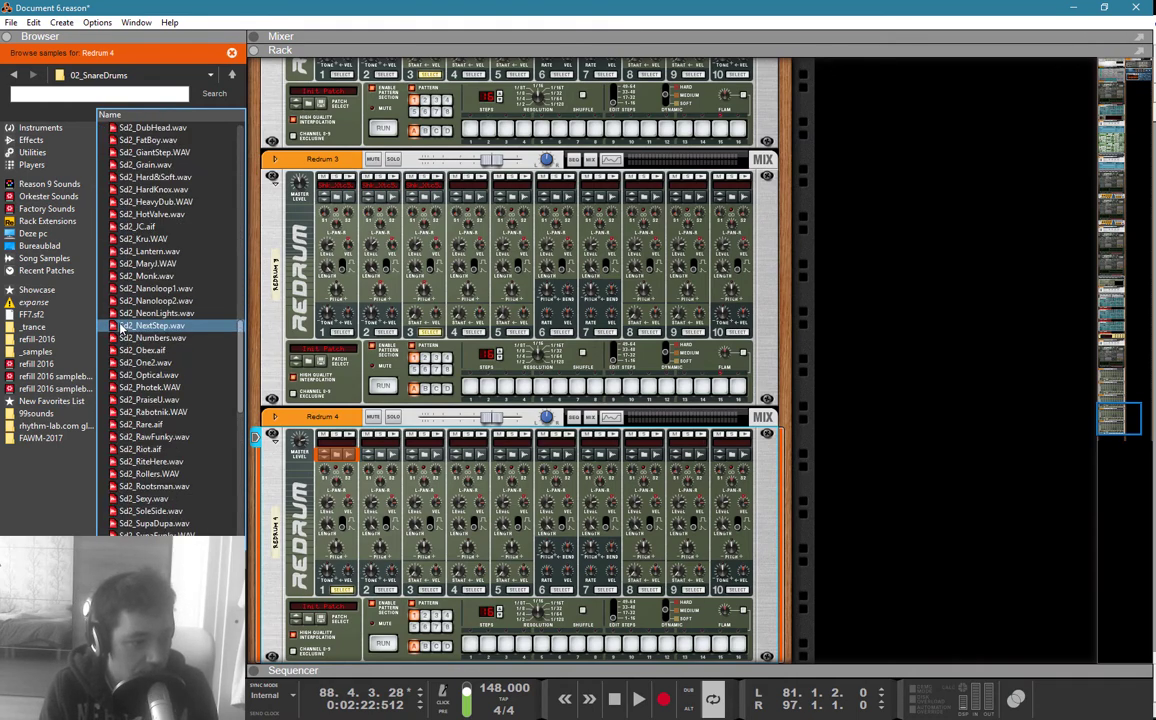
pyautogui.scroll(4, 125, 328)
pyautogui.scroll(-10, 125, 330)
pyautogui.scroll(-10, 124, 350)
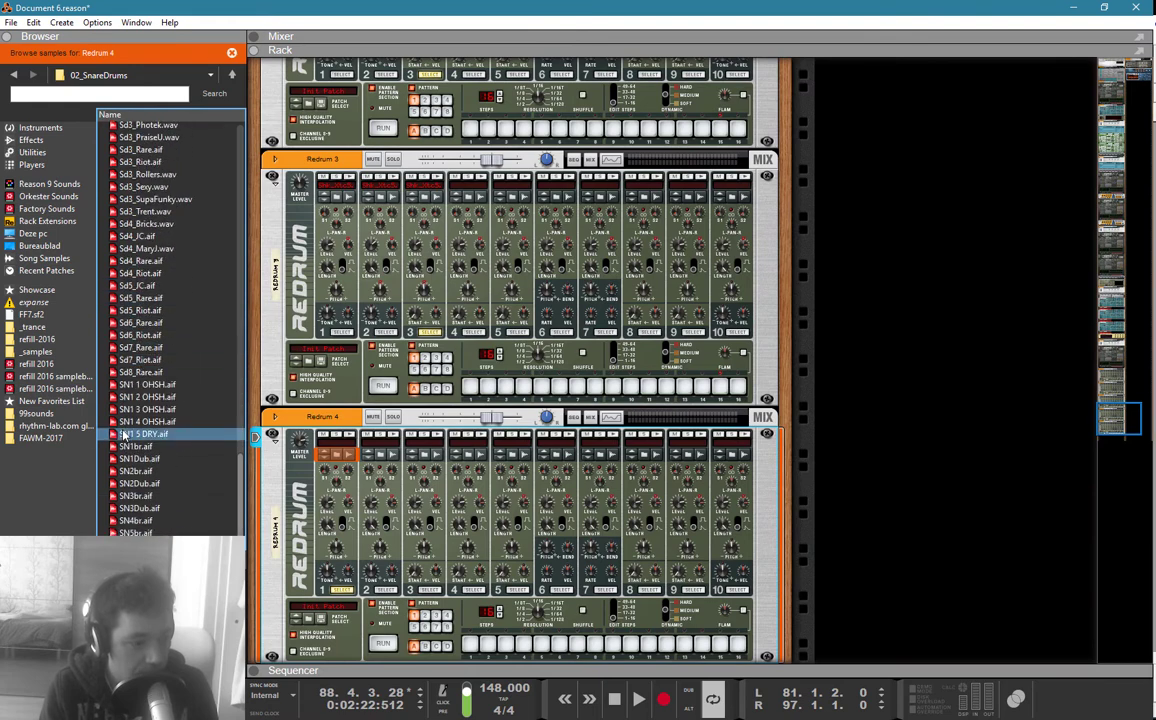
pyautogui.scroll(16, 142, 403)
pyautogui.scroll(10, 145, 390)
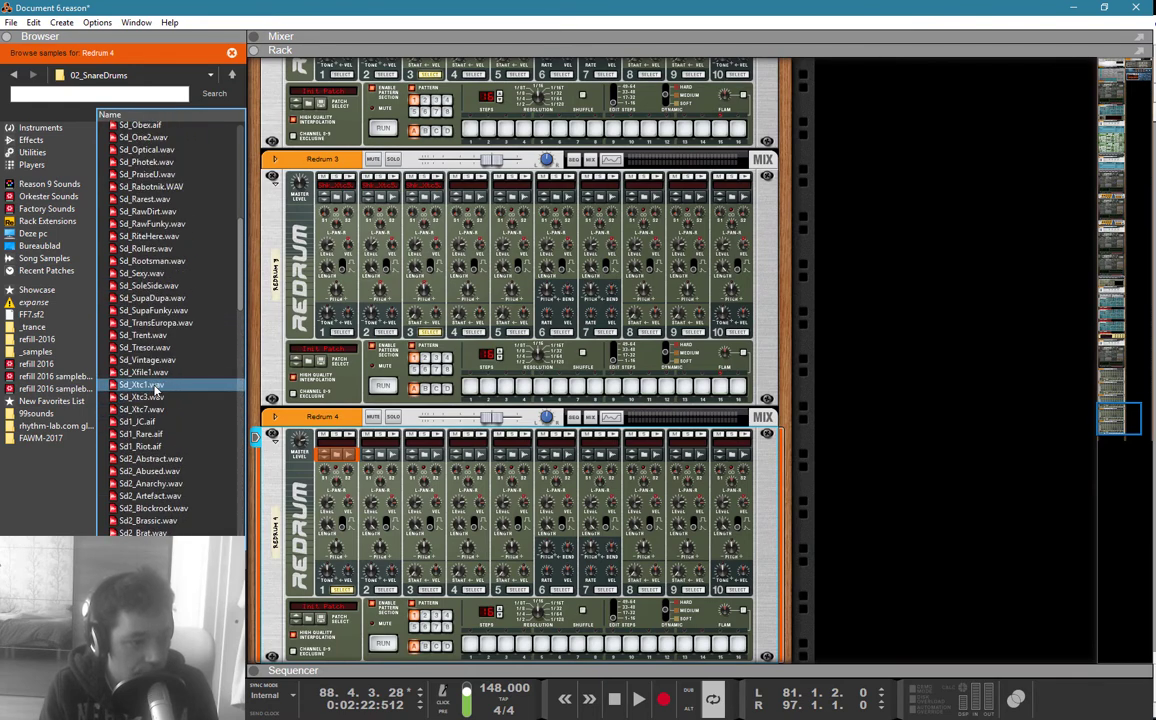
pyautogui.click(150, 347)
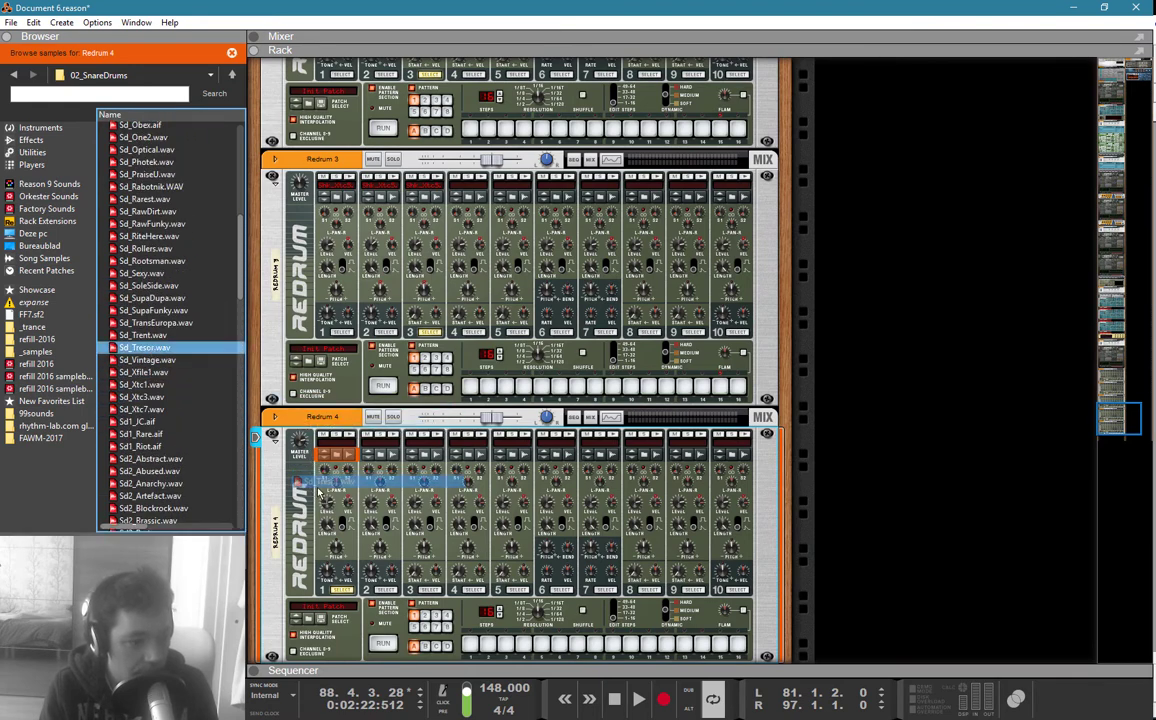
pyautogui.click(155, 335)
pyautogui.click(163, 348)
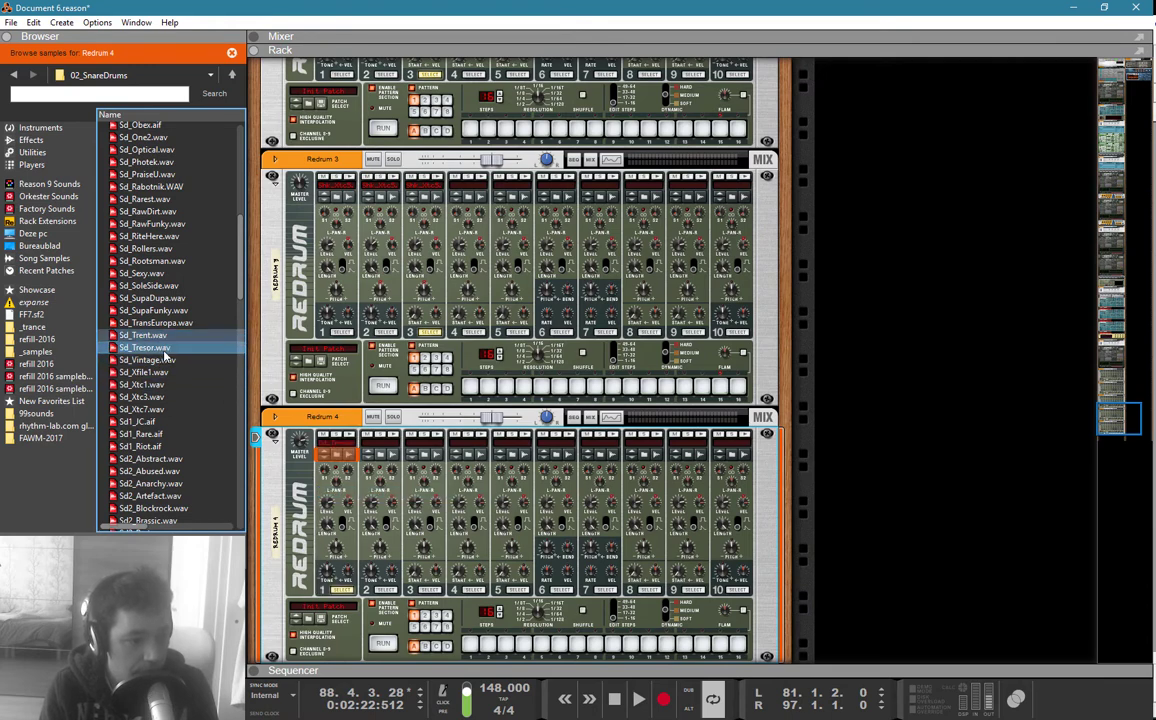
pyautogui.click(162, 225)
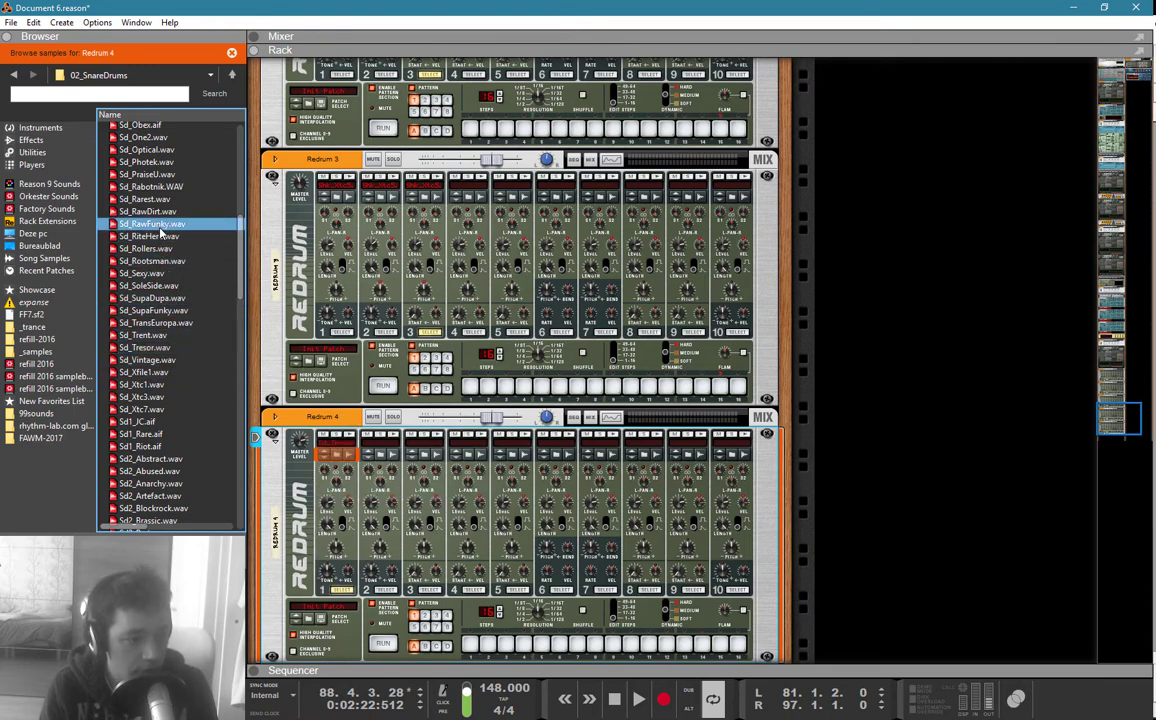
# Step: Browse samples for drum 2 of Redrum 4 and open the 2. Snare Drums folder in Kong Sounds & Samples
pyautogui.click(378, 456)
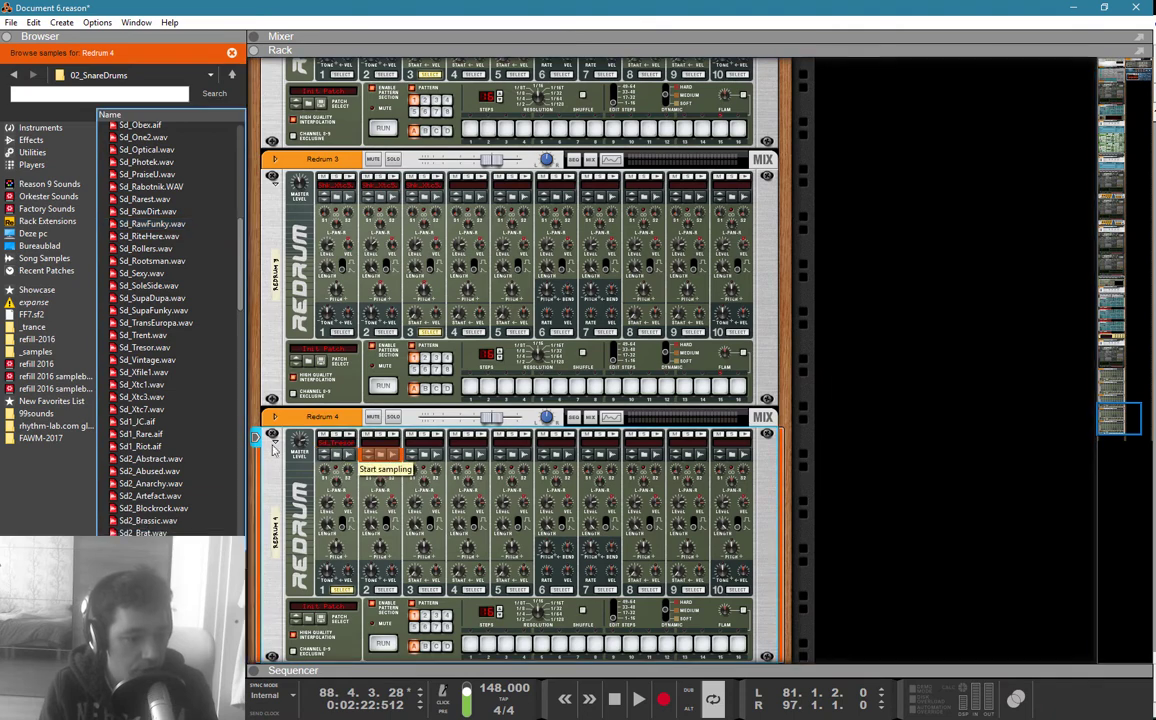
pyautogui.click(237, 424)
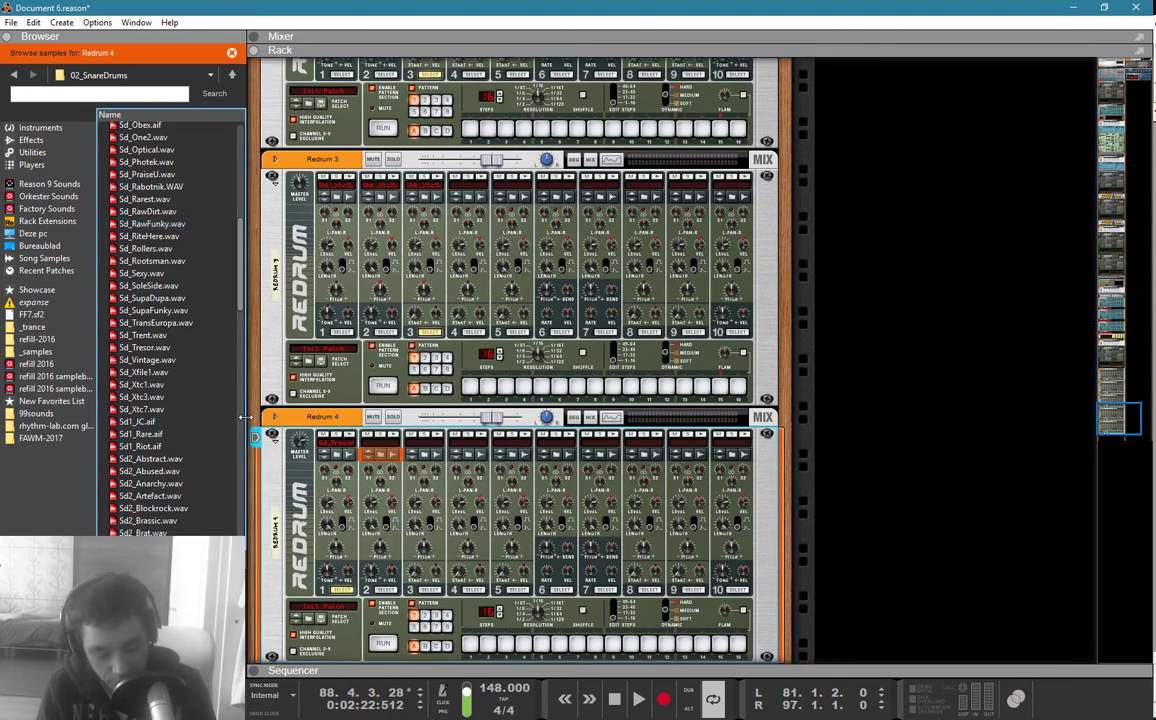
pyautogui.press('BackSpace')
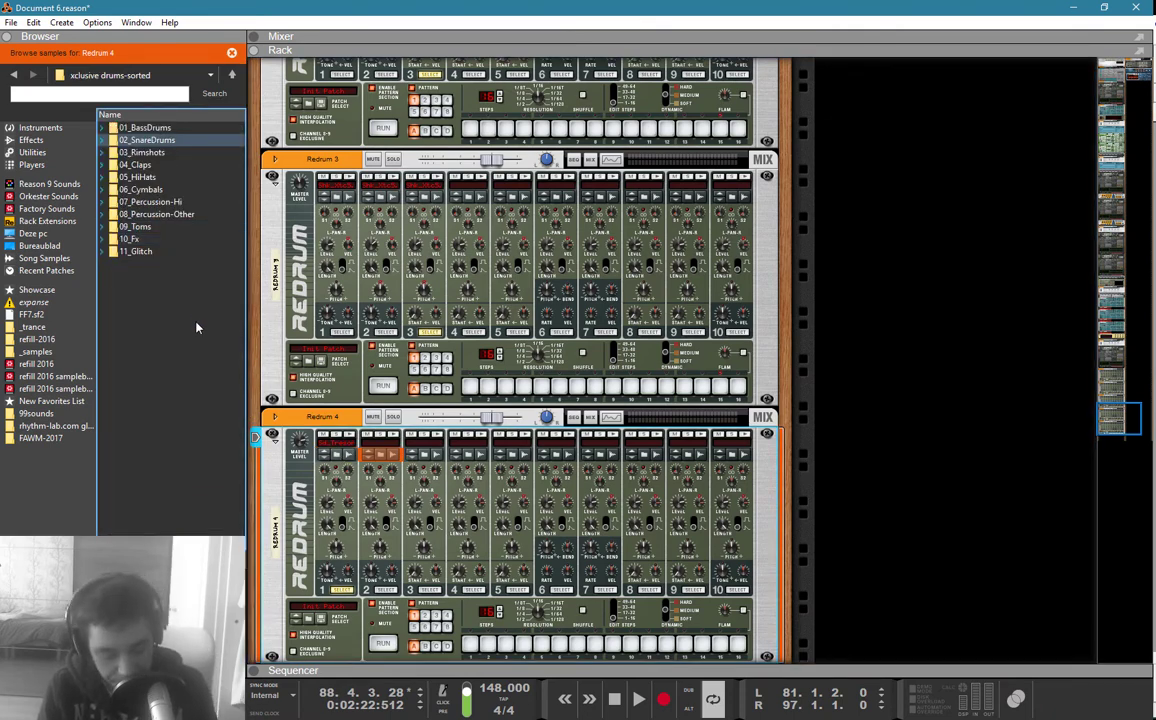
pyautogui.press('BackSpace')
pyautogui.doubleClick(147, 168)
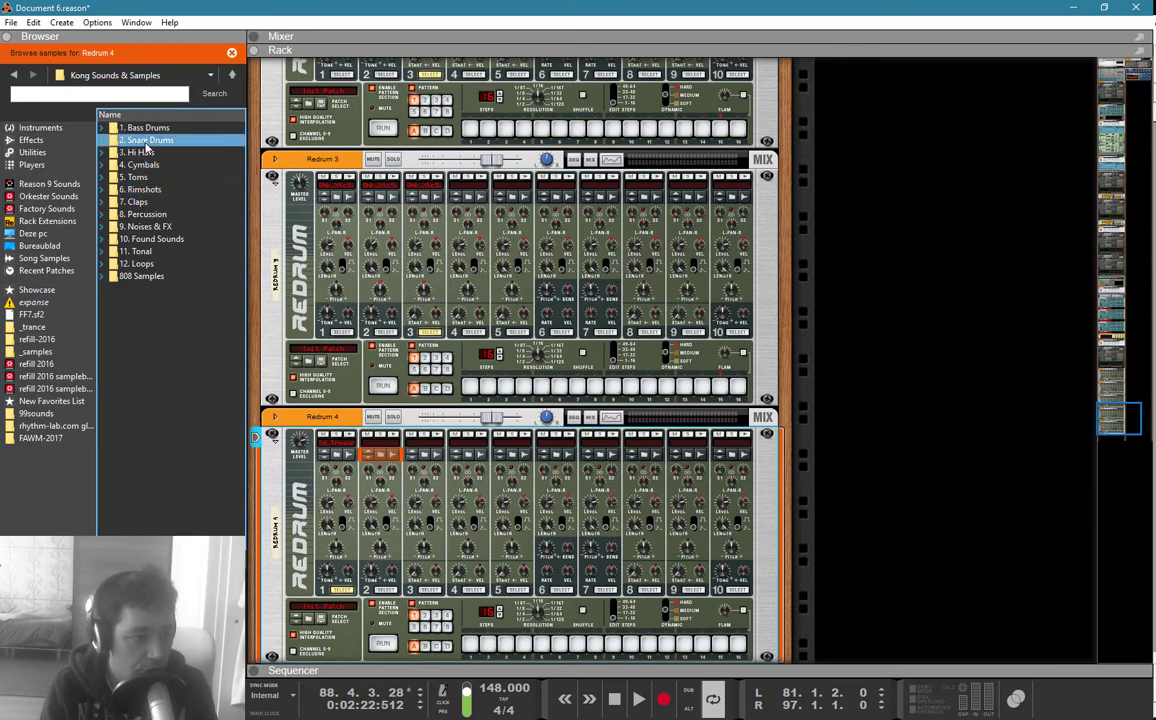
pyautogui.doubleClick(145, 140)
# Step: Audition the air snare samples, load Sd_AirSnare2_LM.wav into drum 2 of Redrum 4, and trigger it as a test
pyautogui.click(155, 190)
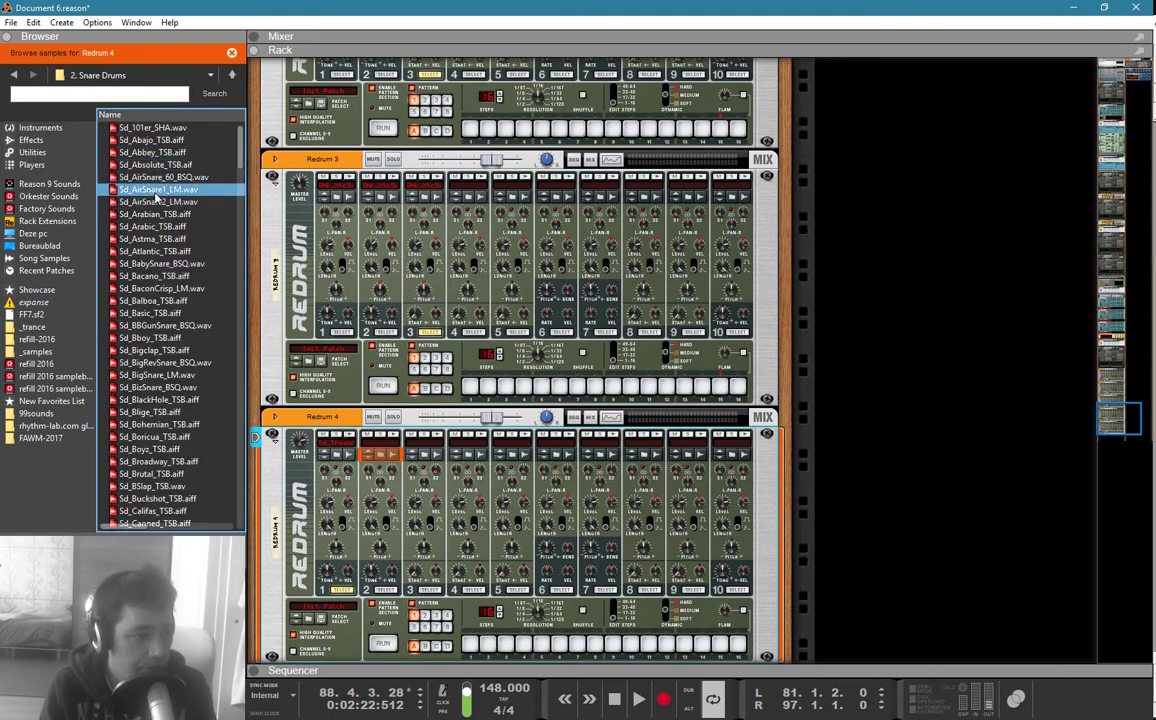
pyautogui.click(160, 202)
pyautogui.click(168, 214)
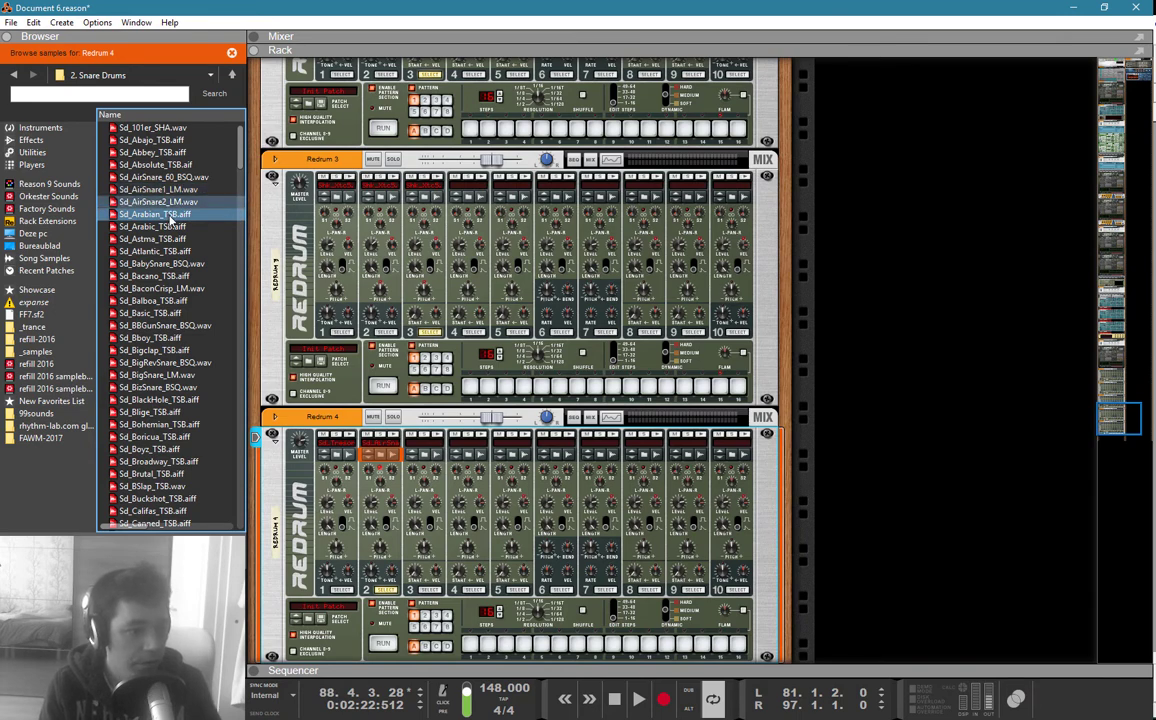
pyautogui.moveTo(160, 202); pyautogui.dragTo(388, 442)
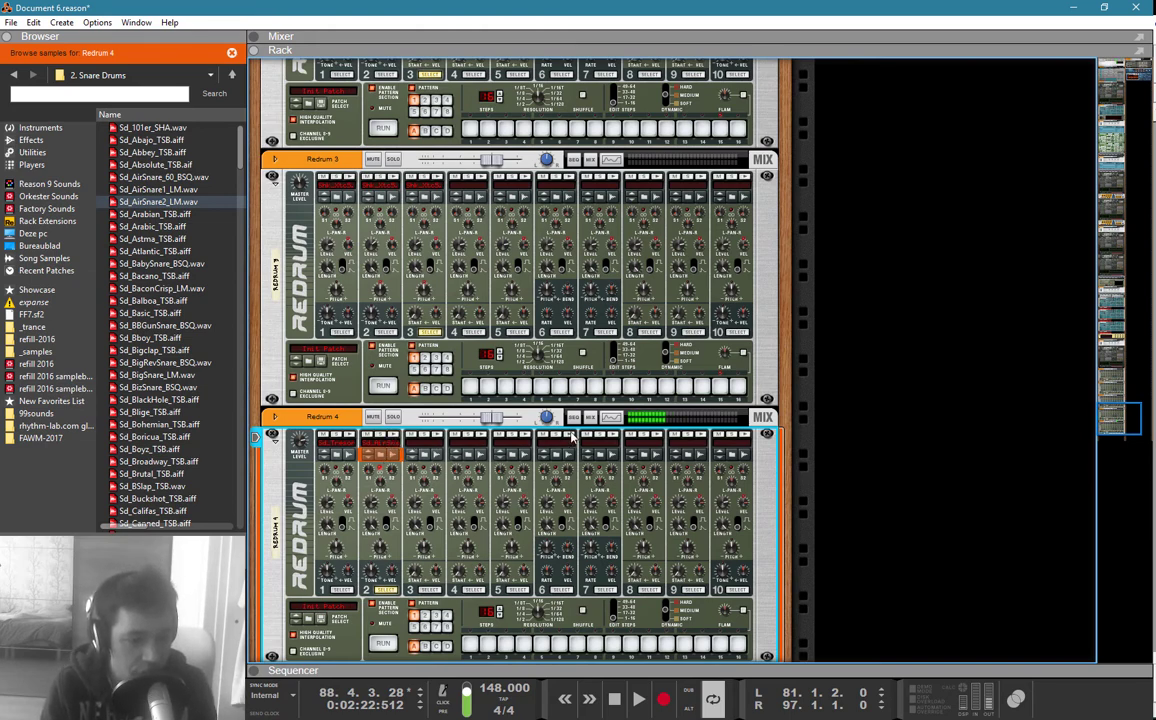
pyautogui.click(393, 446)
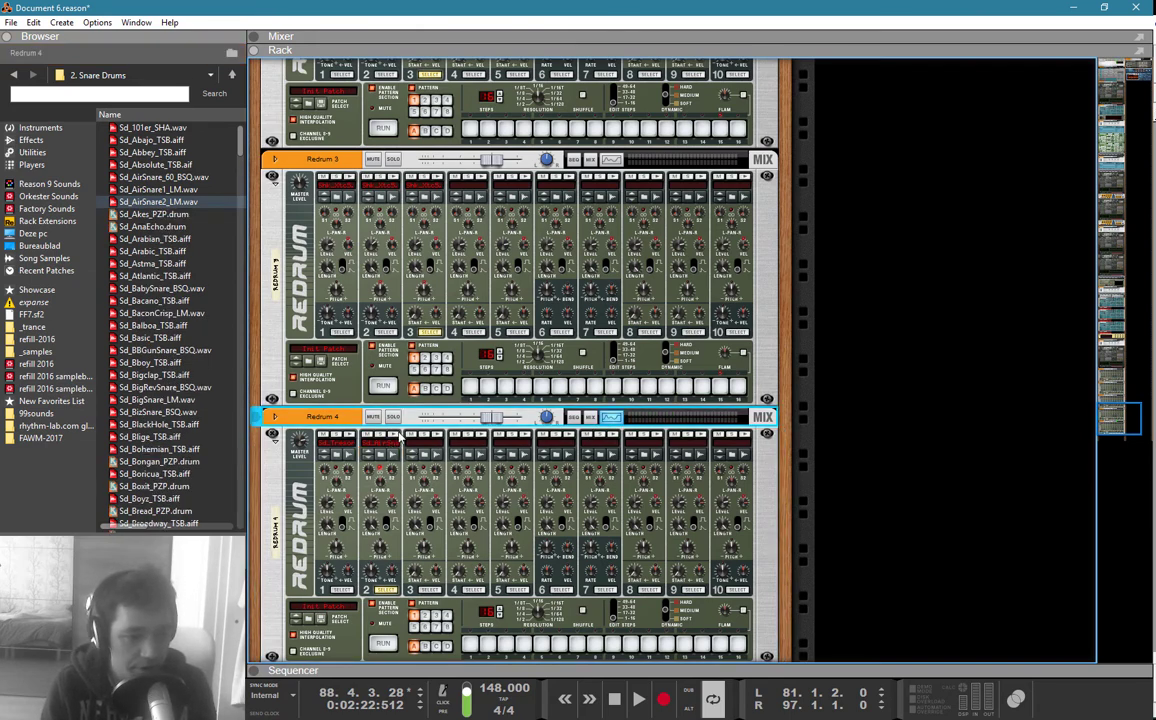
pyautogui.click(398, 437)
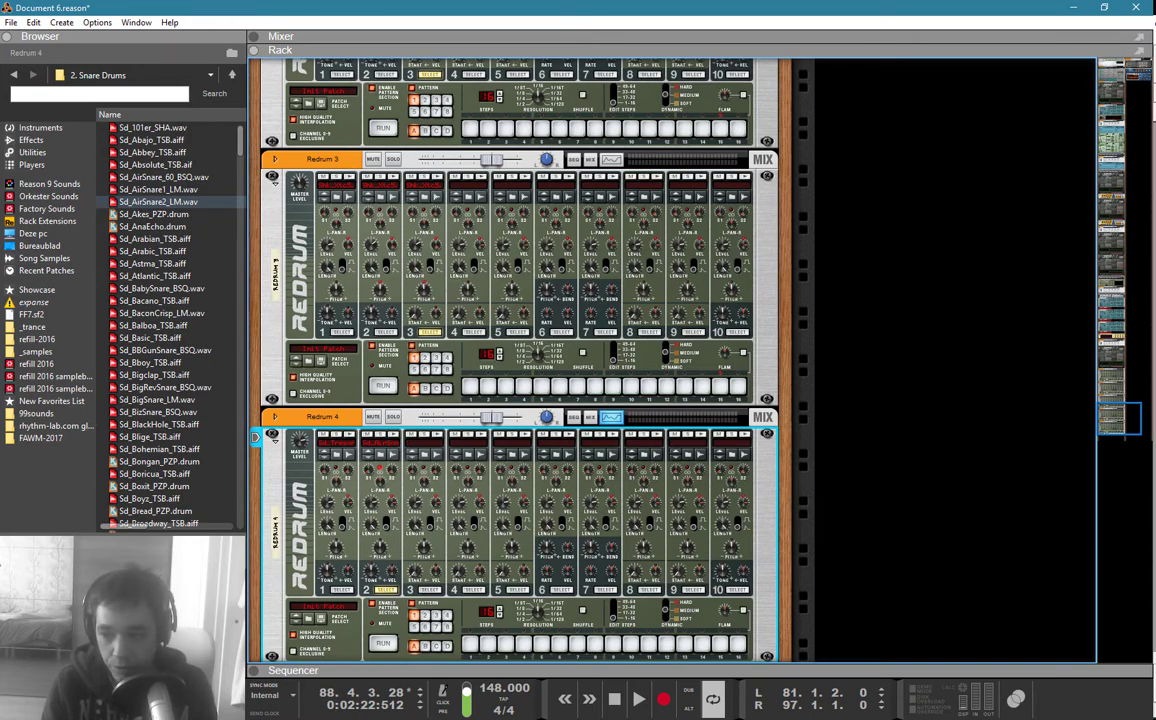
# Step: Enable the high-pass filter on Redrum 4's Spectrum EQ with its frequency at about 187 Hz
pyautogui.click(611, 417)
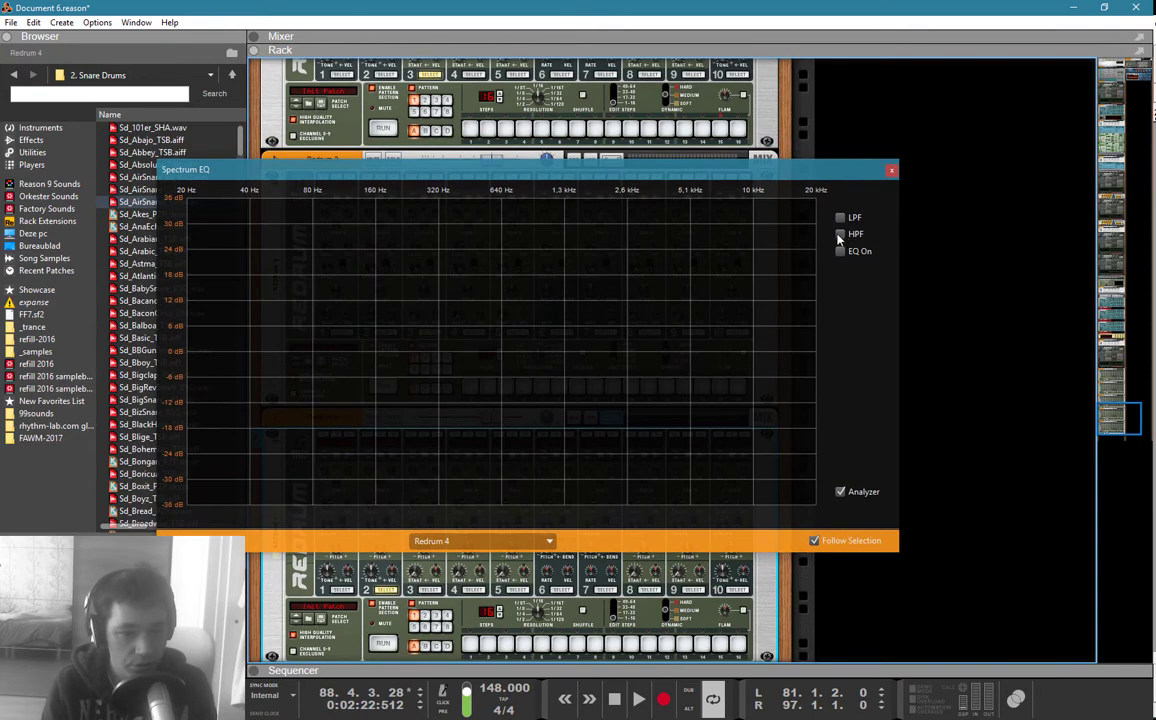
pyautogui.click(840, 234)
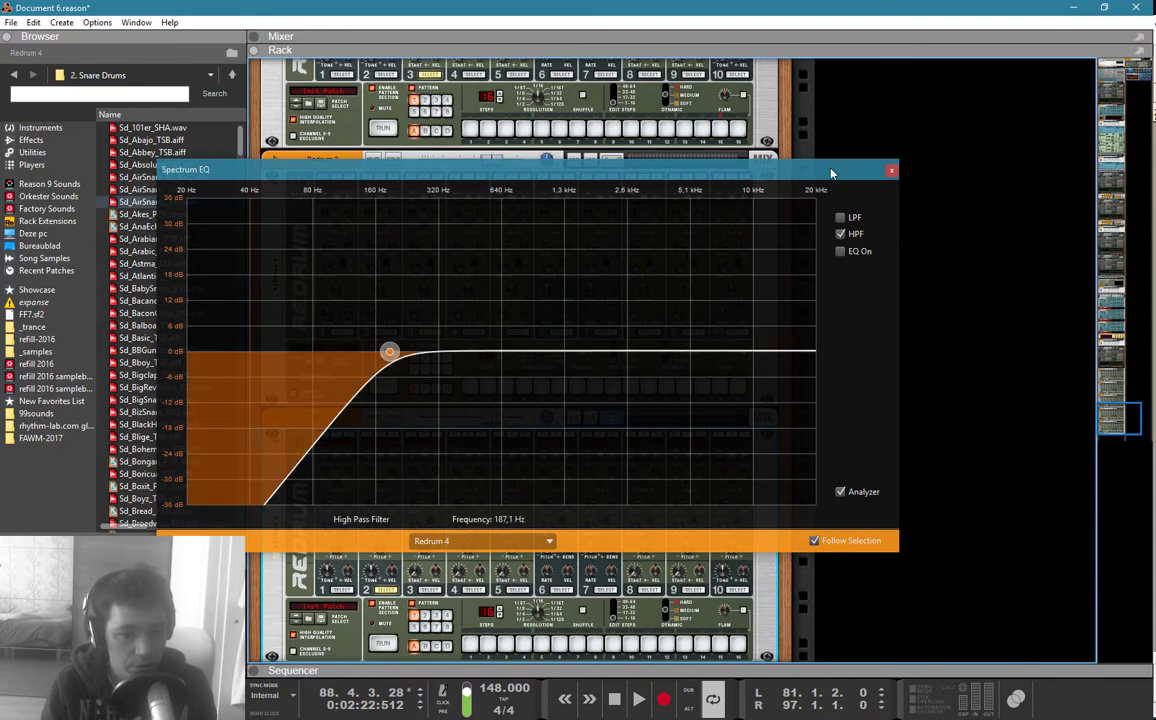
pyautogui.moveTo(390, 352); pyautogui.dragTo(414, 352)
pyautogui.click(890, 172)
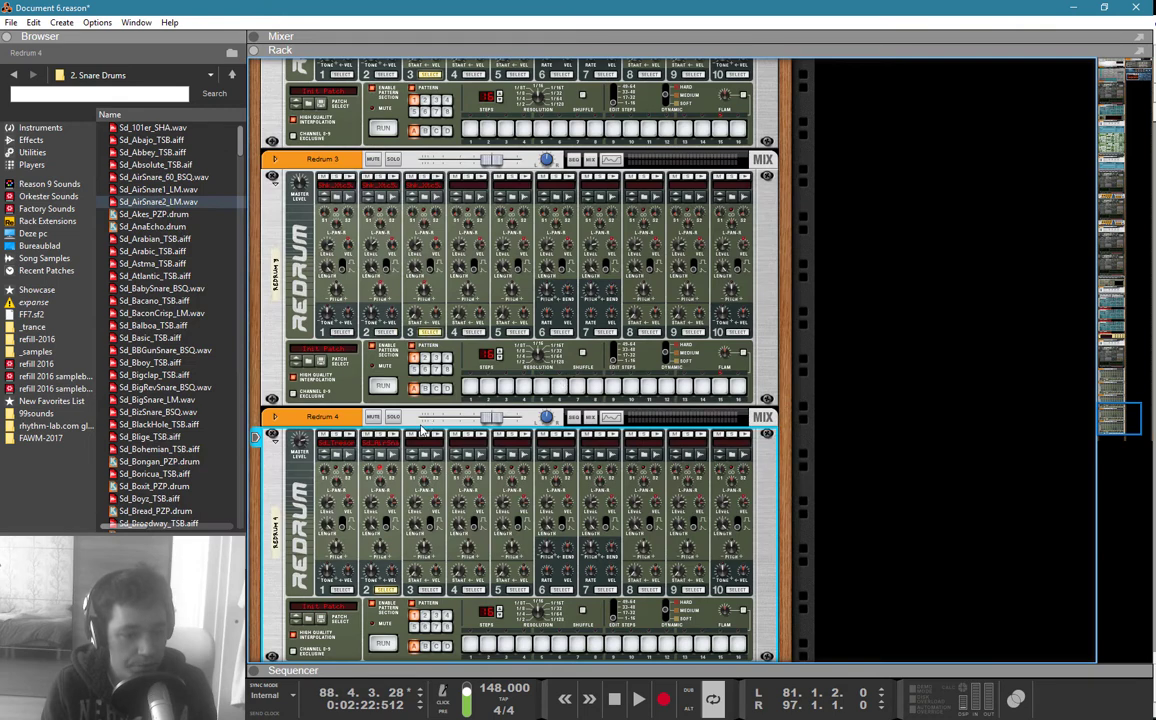
# Step: Test drum 2, then insert a Pulveriser as insert effect on Redrum 4's mix channel and set its blend to 46%
pyautogui.click(391, 436)
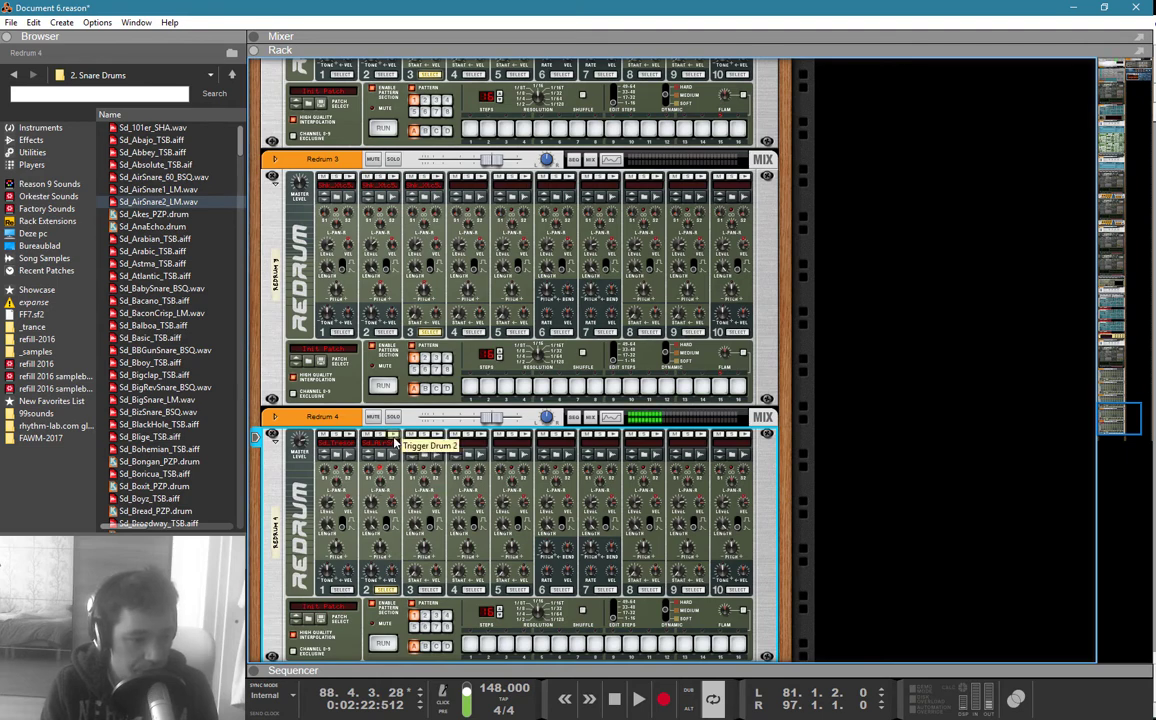
pyautogui.click(363, 443)
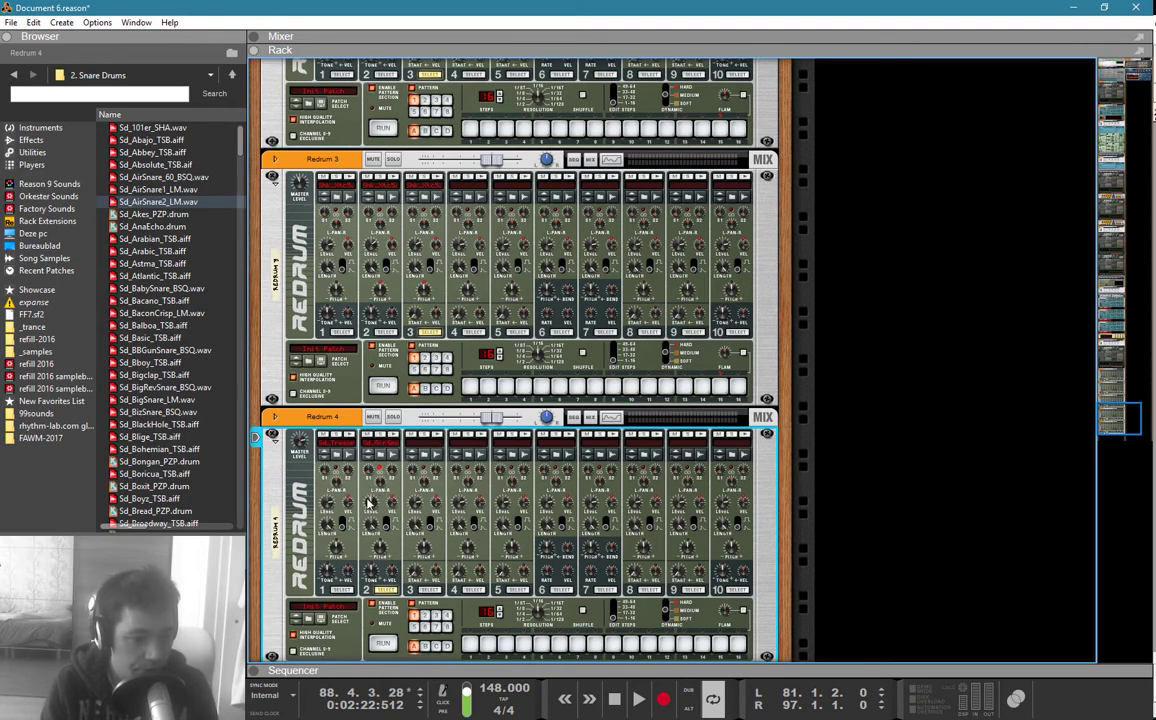
pyautogui.click(274, 416)
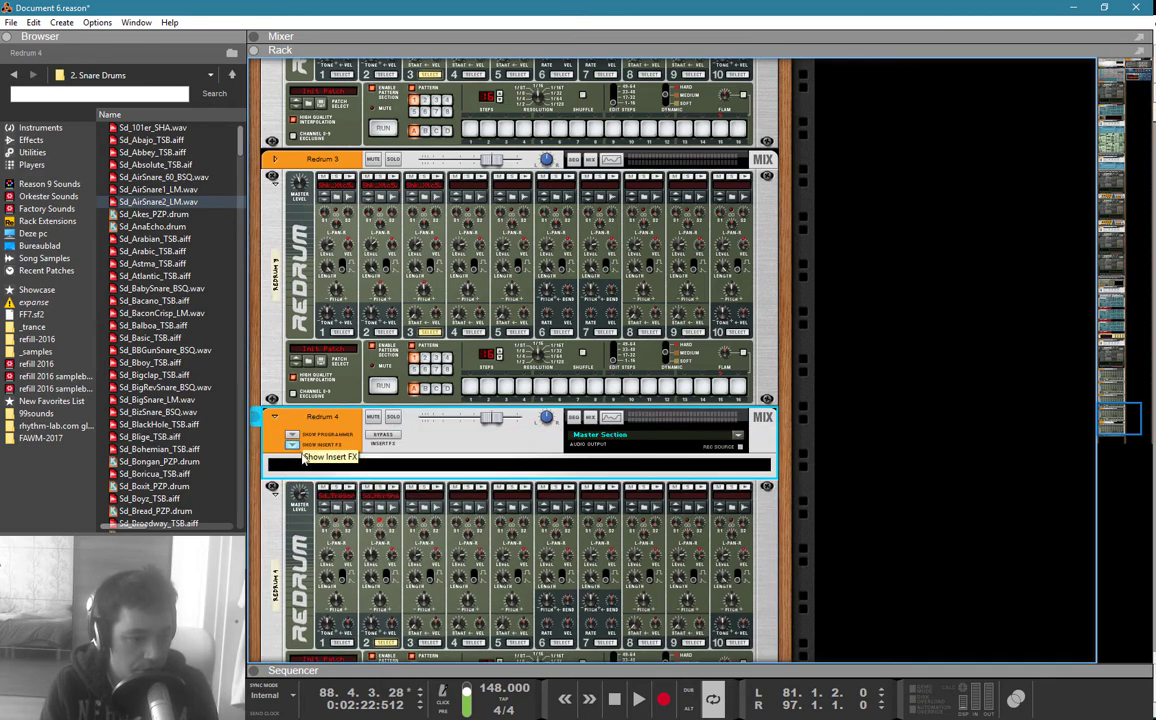
pyautogui.rightClick(304, 452)
pyautogui.moveTo(345, 415)
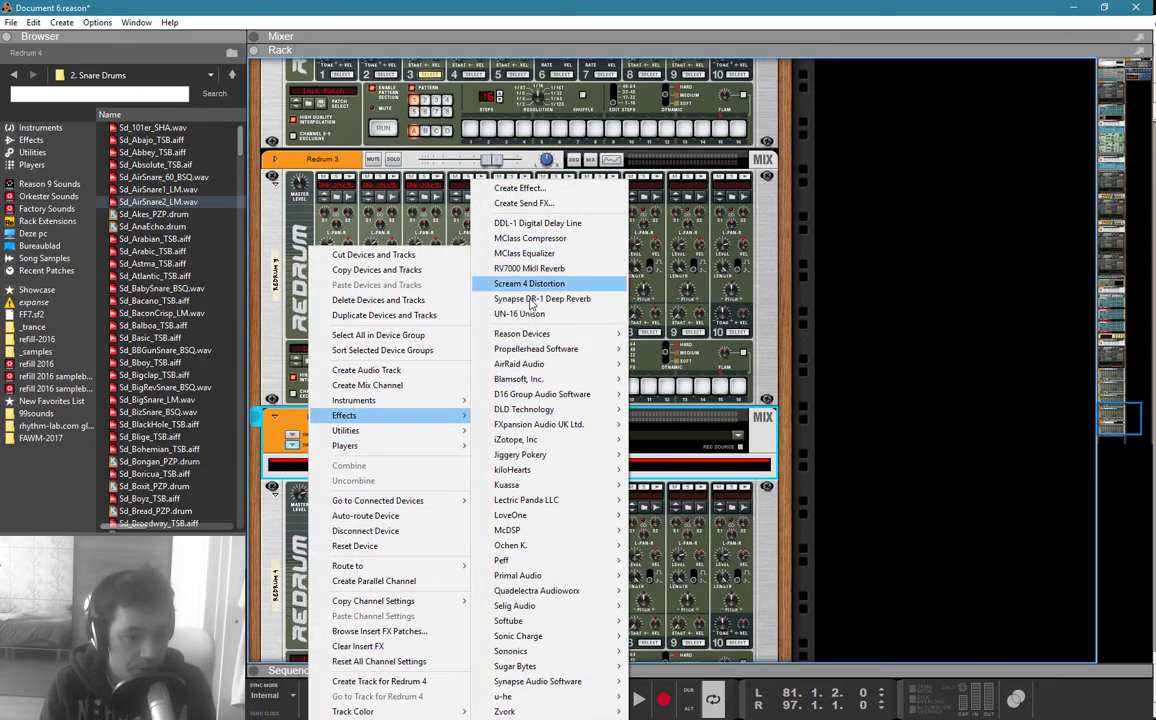
pyautogui.moveTo(600, 333)
pyautogui.click(705, 334)
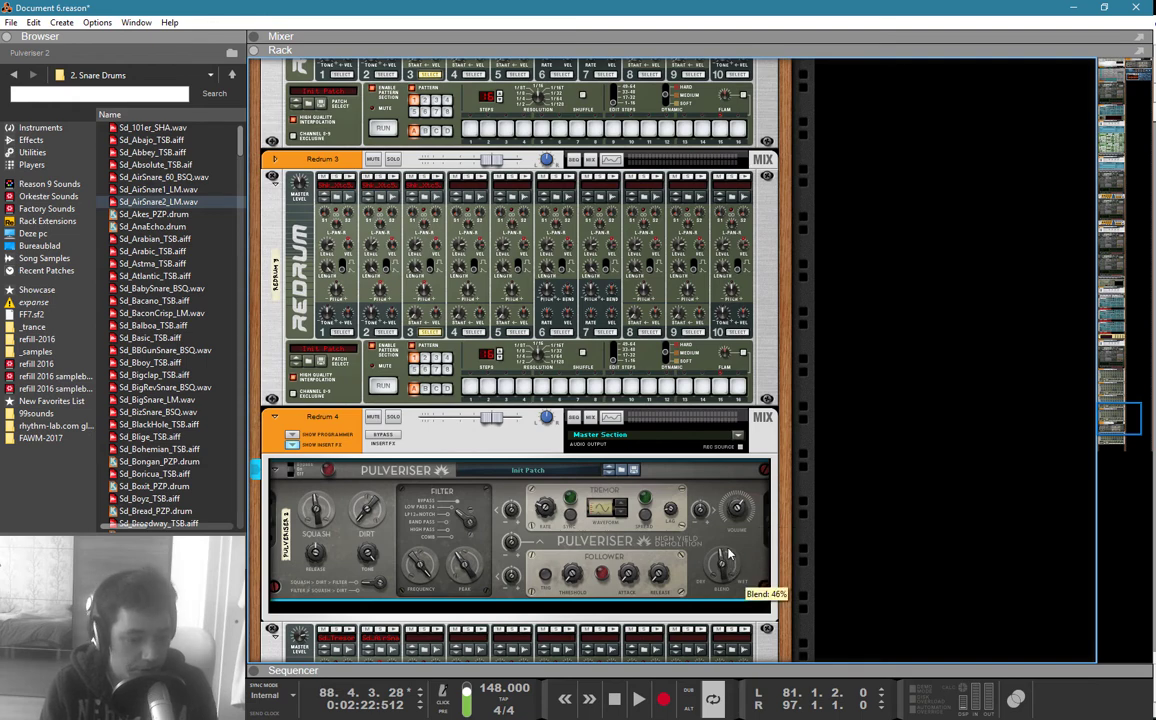
# Step: Create a one-bar clip at bar 81 on the Redrum 4 track and open it for note editing
pyautogui.press('F7')
pyautogui.scroll(-3, 734, 509)
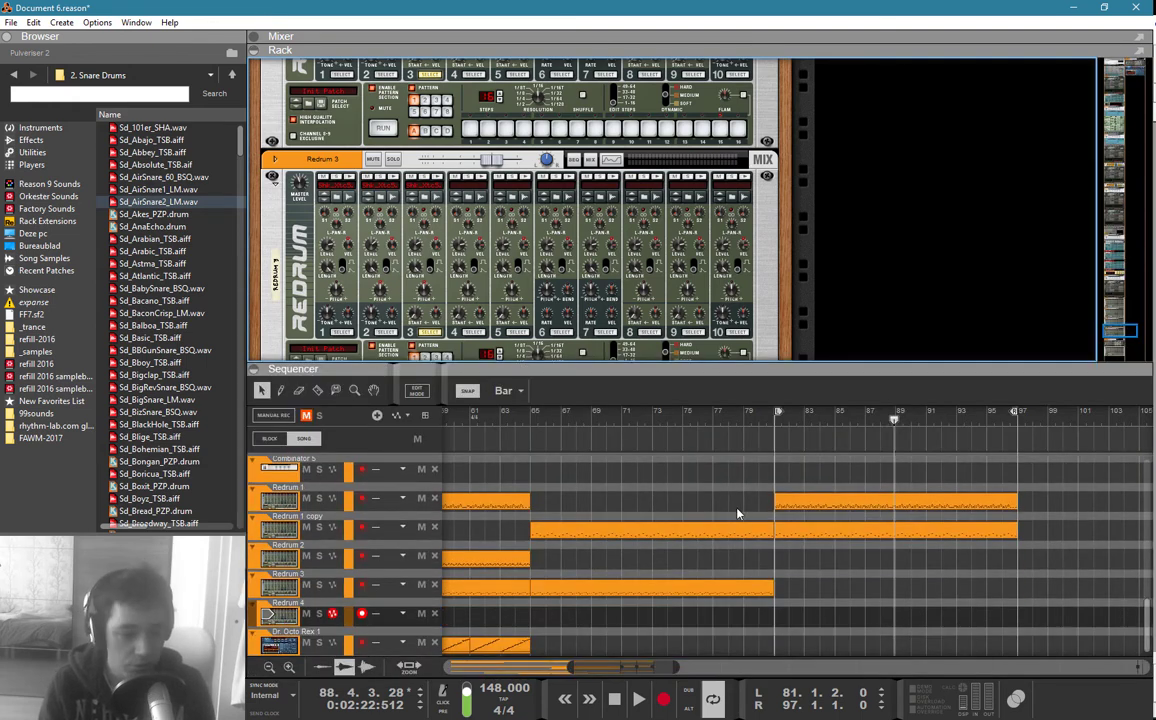
pyautogui.press('w')
pyautogui.click(787, 612)
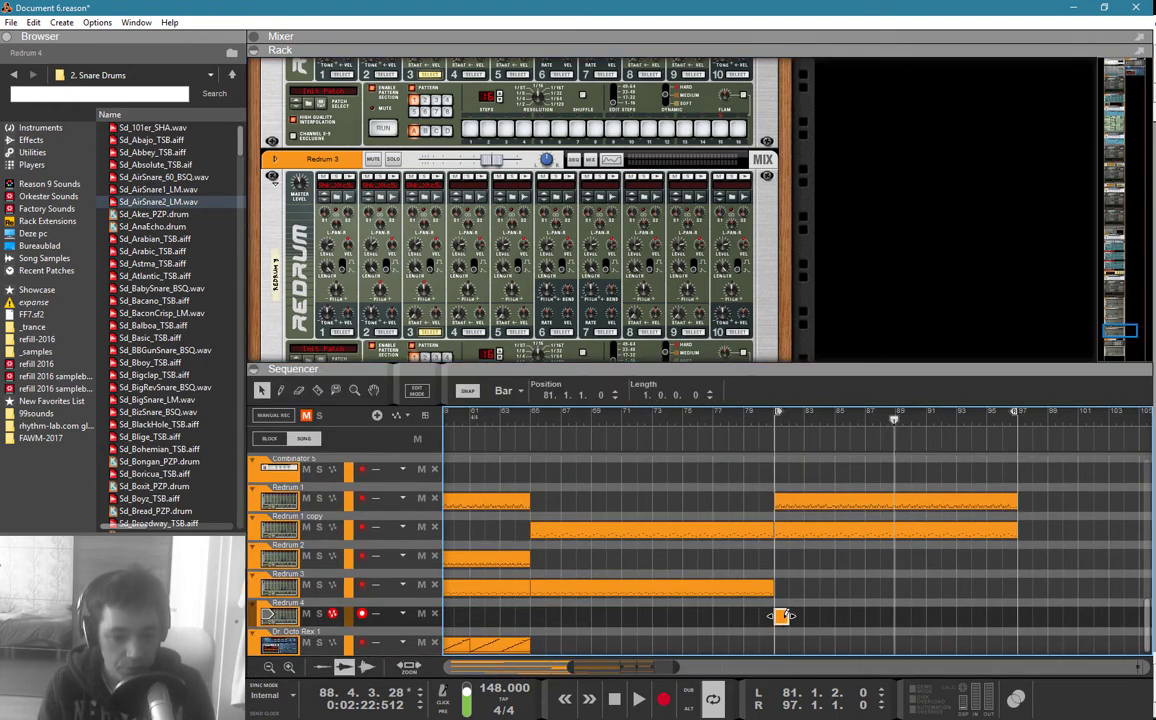
pyautogui.doubleClick(783, 613)
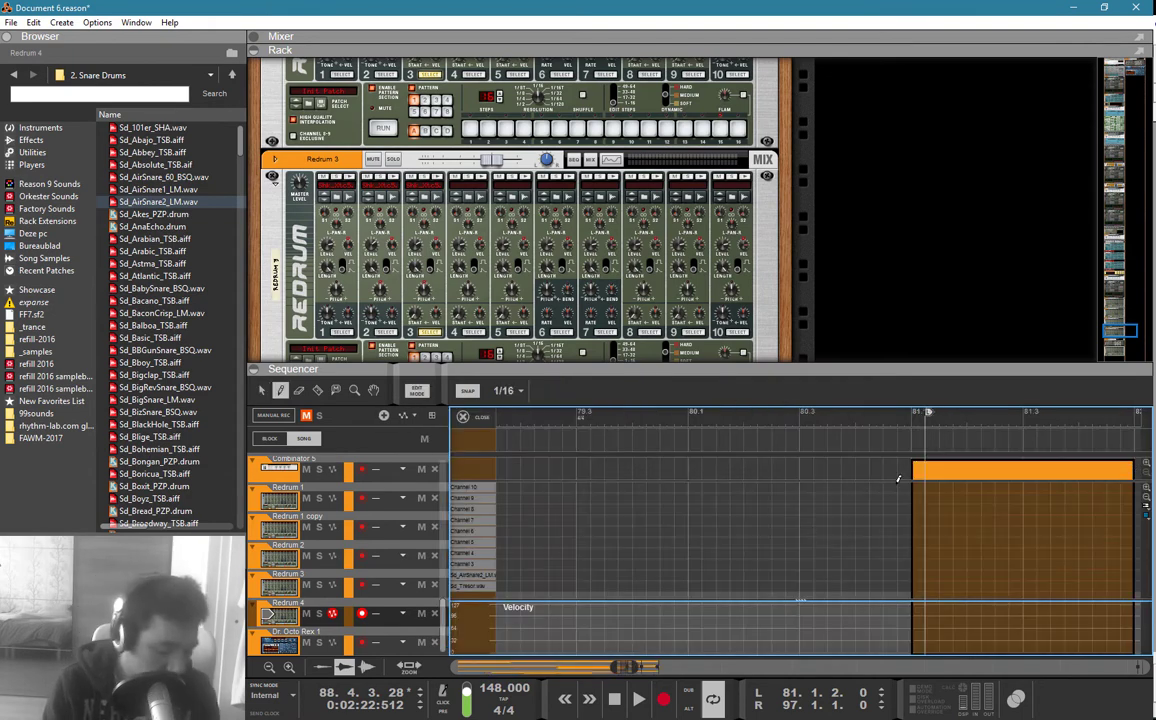
# Step: Show the sequencer alone without the rack and set the note snap value to 1/8
pyautogui.press('F6')
pyautogui.press('F7')
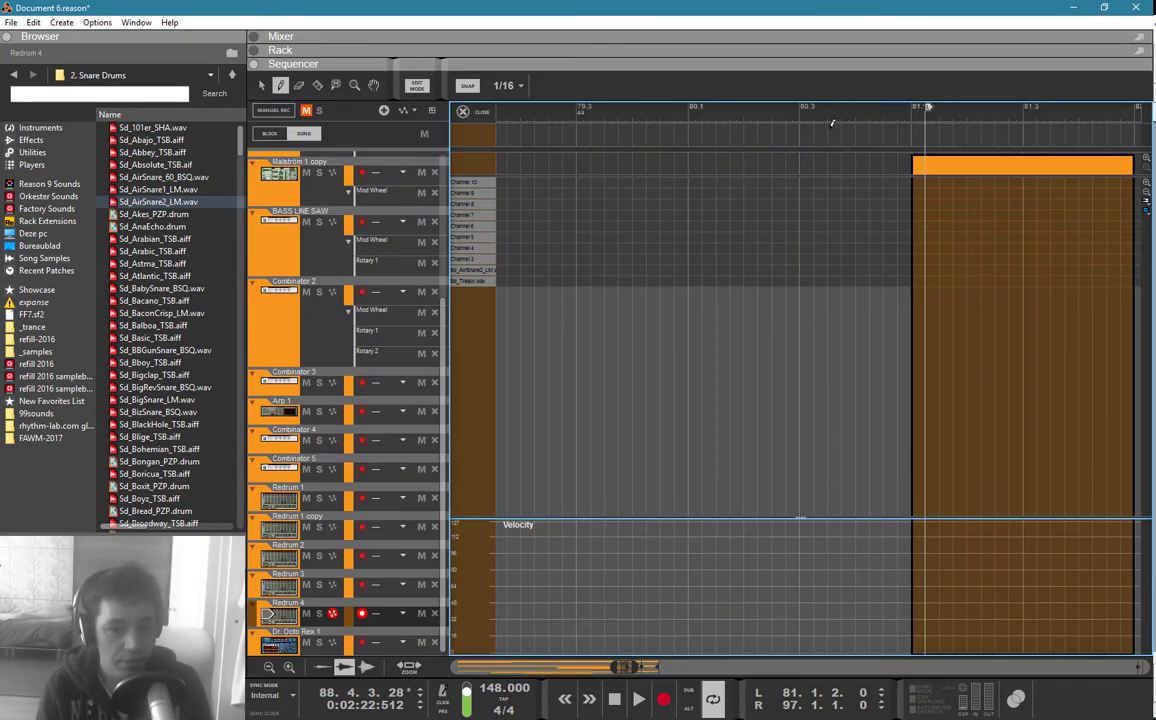
pyautogui.press('q')
pyautogui.click(505, 85)
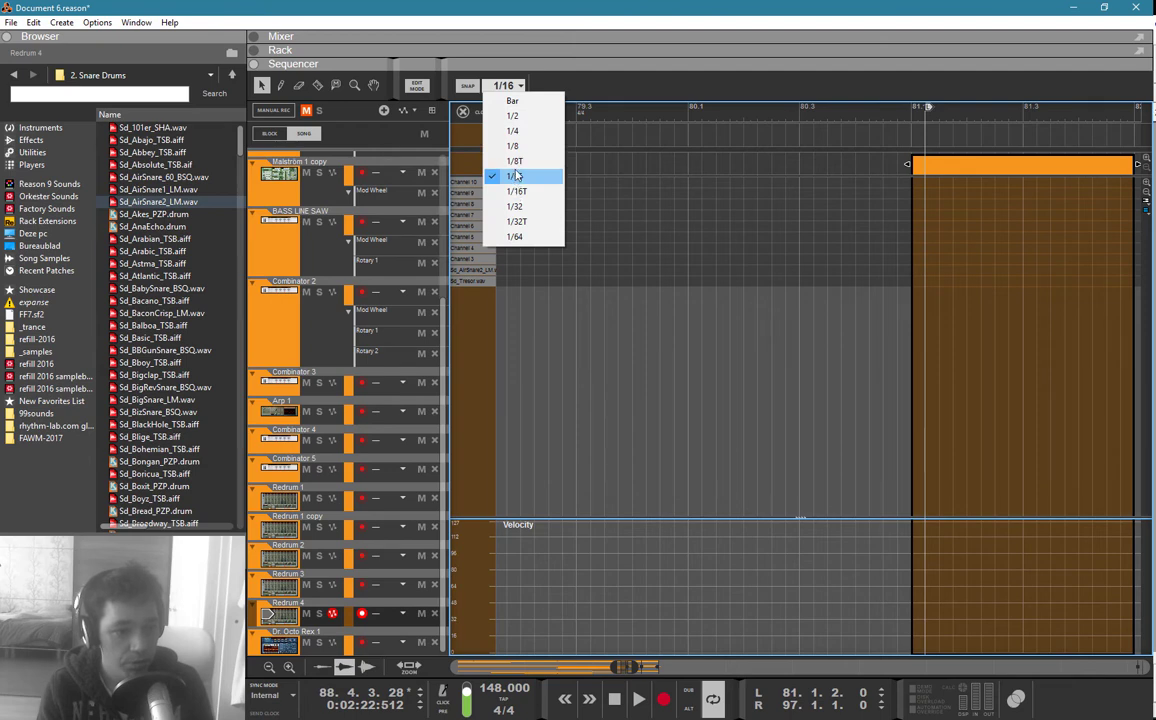
pyautogui.click(516, 147)
# Step: Draw off-beat eighth notes on the Sd_Tresor.wav lane at 81.1.3 and 81.2.3, and copy them to the second half of the bar
pyautogui.press('w')
pyautogui.click(955, 281)
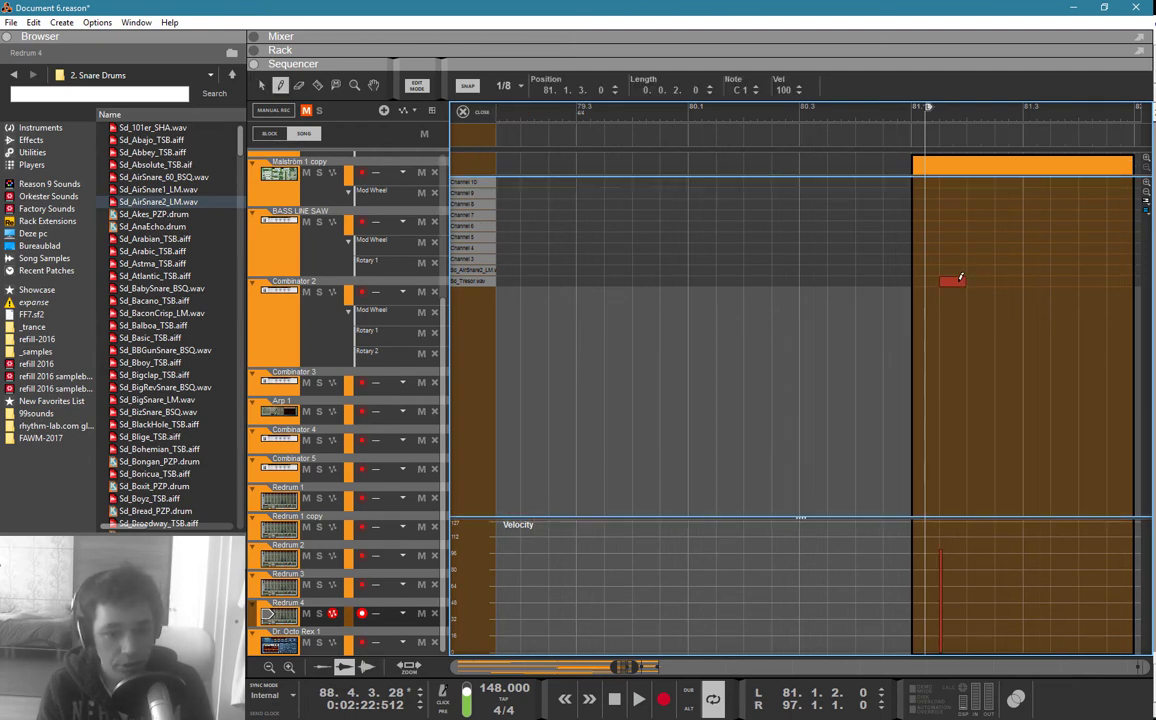
pyautogui.click(1008, 281)
pyautogui.press('q')
pyautogui.moveTo(924, 117); pyautogui.dragTo(1052, 118)
pyautogui.hotkey('ctrl', 'v')
pyautogui.hotkey('ctrl', 'w')
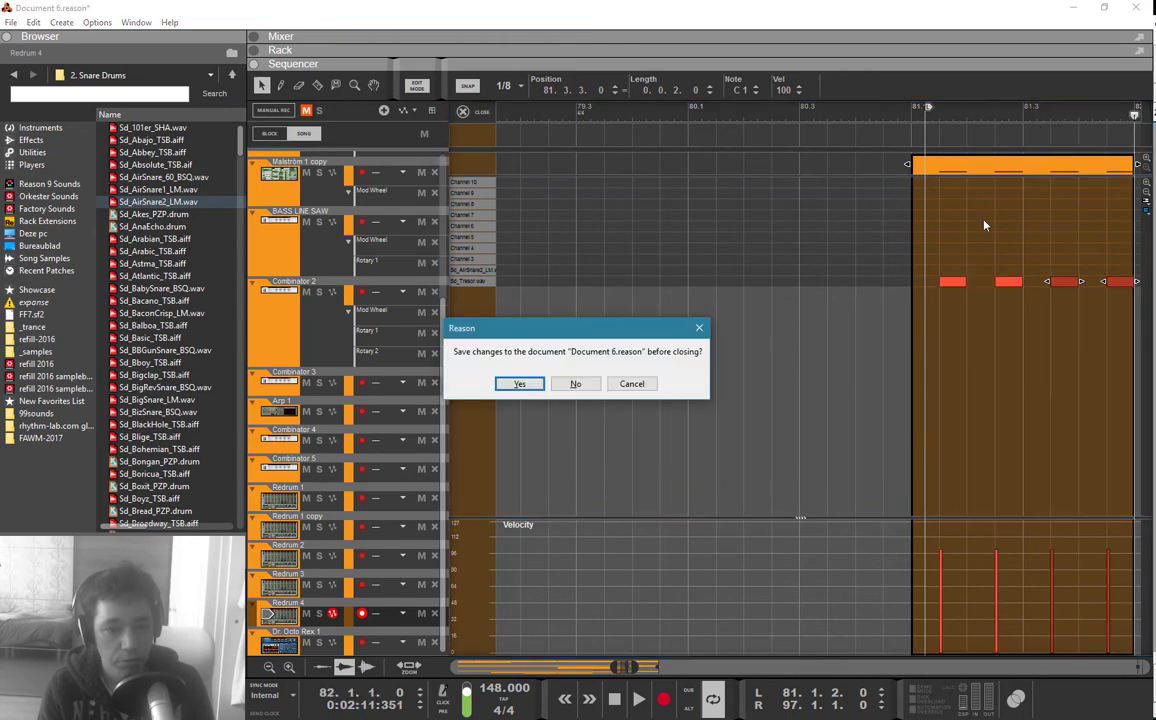
# Step: Cancel closing the document, leave note editing and copy the one-bar Redrum 4 clip to fill bars 81 to 84
pyautogui.press('Escape')
pyautogui.hotkey('ctrl', 'e')
pyautogui.moveTo(529, 607); pyautogui.dragTo(480, 626)
pyautogui.hotkey('ctrl', 'c')
pyautogui.hotkey('ctrl', 'v')
pyautogui.hotkey('ctrl', 'v')
pyautogui.hotkey('ctrl', 'v')
# Step: Select the one-bar Redrum 4 clips from bar 81 and join them into a single four-bar clip
pyautogui.moveTo(576, 609); pyautogui.dragTo(479, 623)
pyautogui.click(479, 622)
pyautogui.moveTo(586, 624); pyautogui.dragTo(465, 611)
pyautogui.rightClick(480, 617)
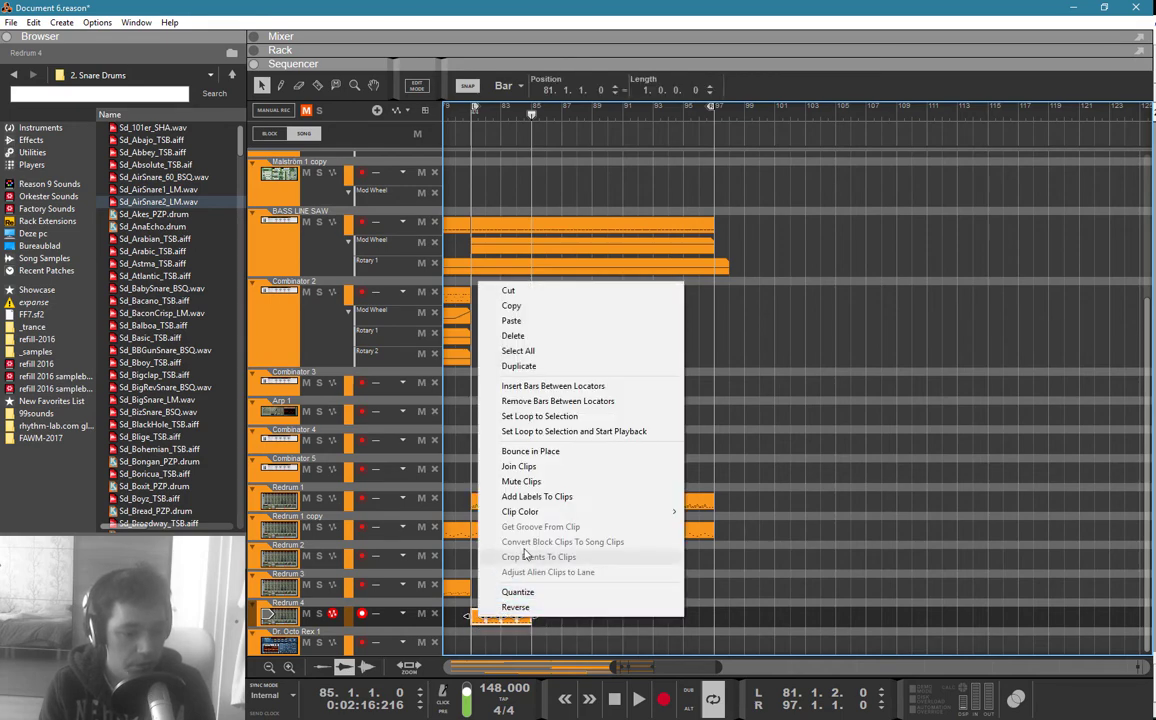
pyautogui.click(550, 492)
# Step: Duplicate the four-bar Redrum 4 clip three times up to bar 97 and play briefly from bar 81
pyautogui.hotkey('ctrl', 'd')
pyautogui.hotkey('ctrl', 'd')
pyautogui.hotkey('ctrl', 'd')
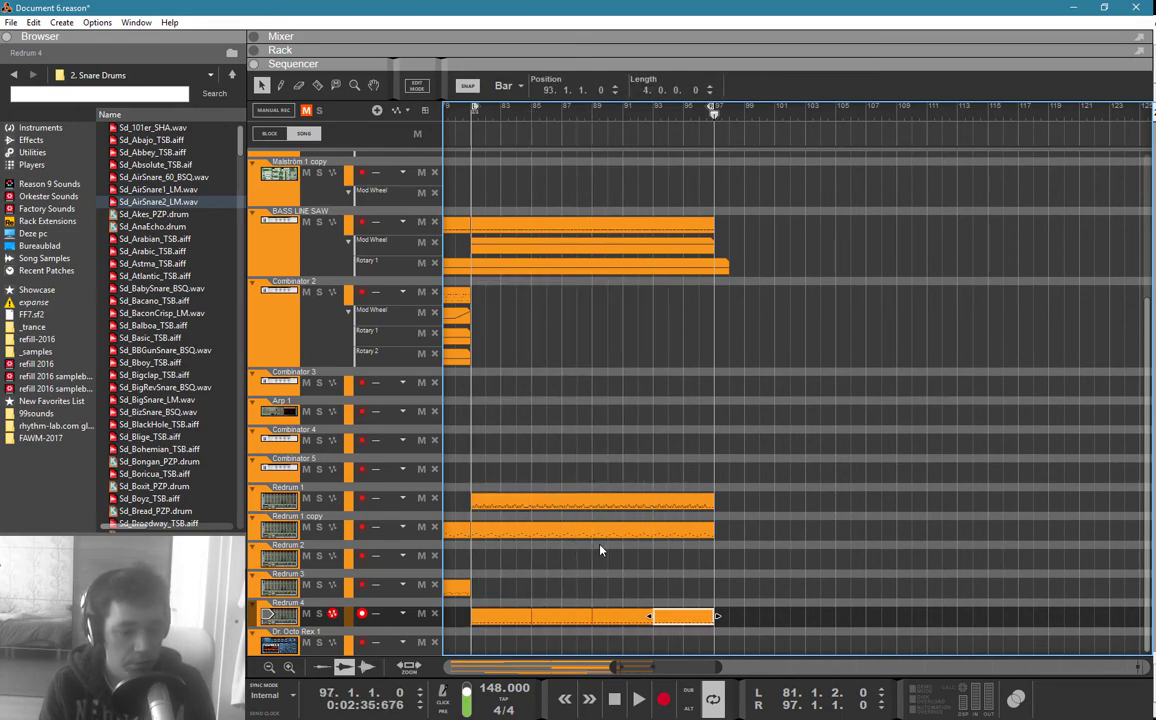
pyautogui.click(605, 444)
pyautogui.click(472, 112)
pyautogui.press('space')
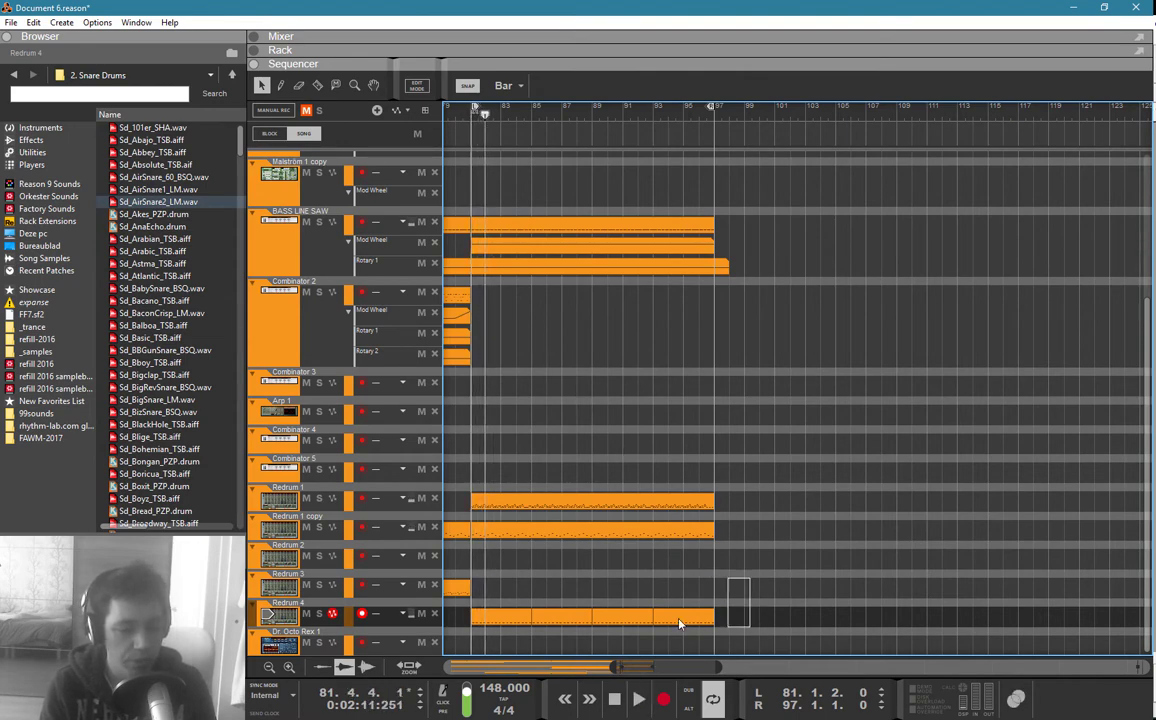
# Step: Join the four Redrum 4 clips into one 16-bar clip starting at bar 81
pyautogui.moveTo(679, 618); pyautogui.dragTo(492, 614)
pyautogui.rightClick(492, 614)
pyautogui.click(550, 463)
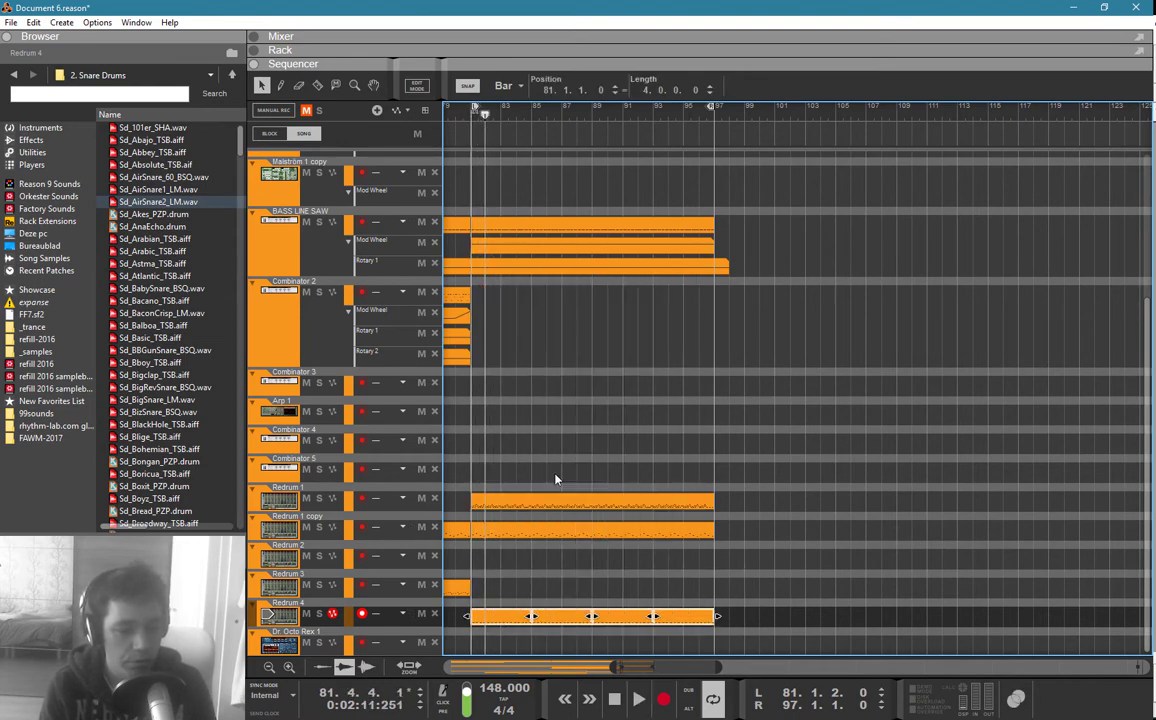
pyautogui.hotkey('ctrl', 'j')
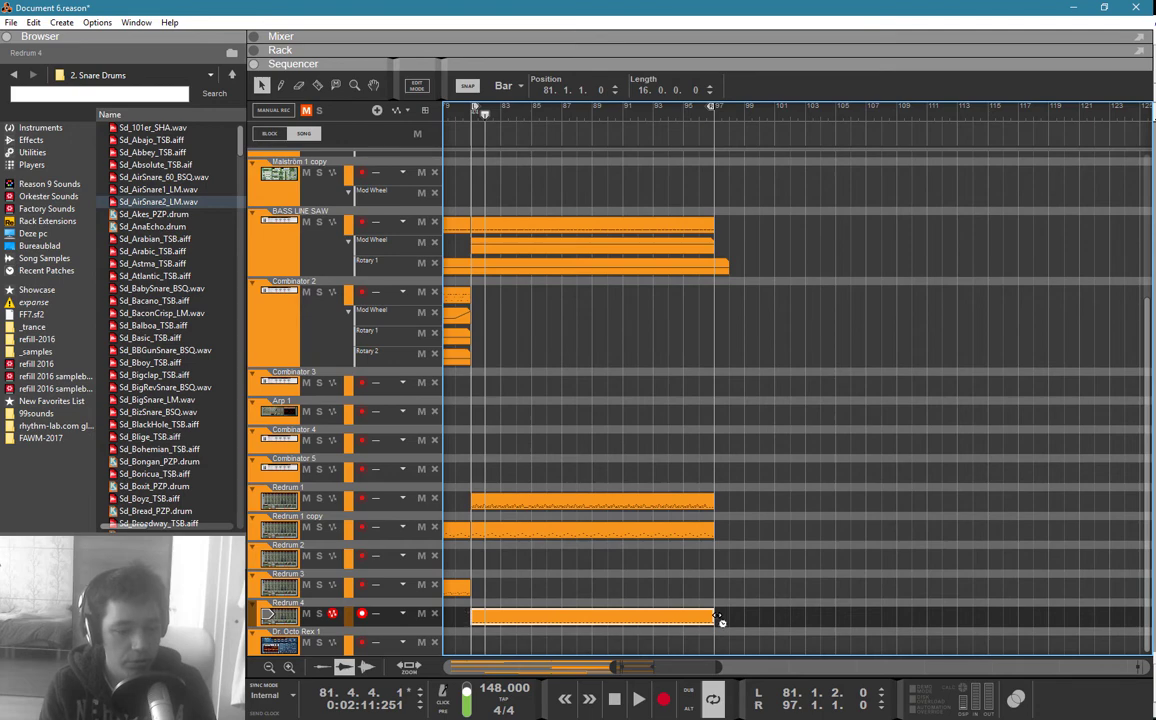
pyautogui.moveTo(665, 619); pyautogui.dragTo(716, 621)
pyautogui.click(676, 579)
# Step: Play from bar 81 and set Redrum 4's drum 1 pitch to 5 and level to 99, and drum 2 level to 65
pyautogui.click(475, 115)
pyautogui.press('space')
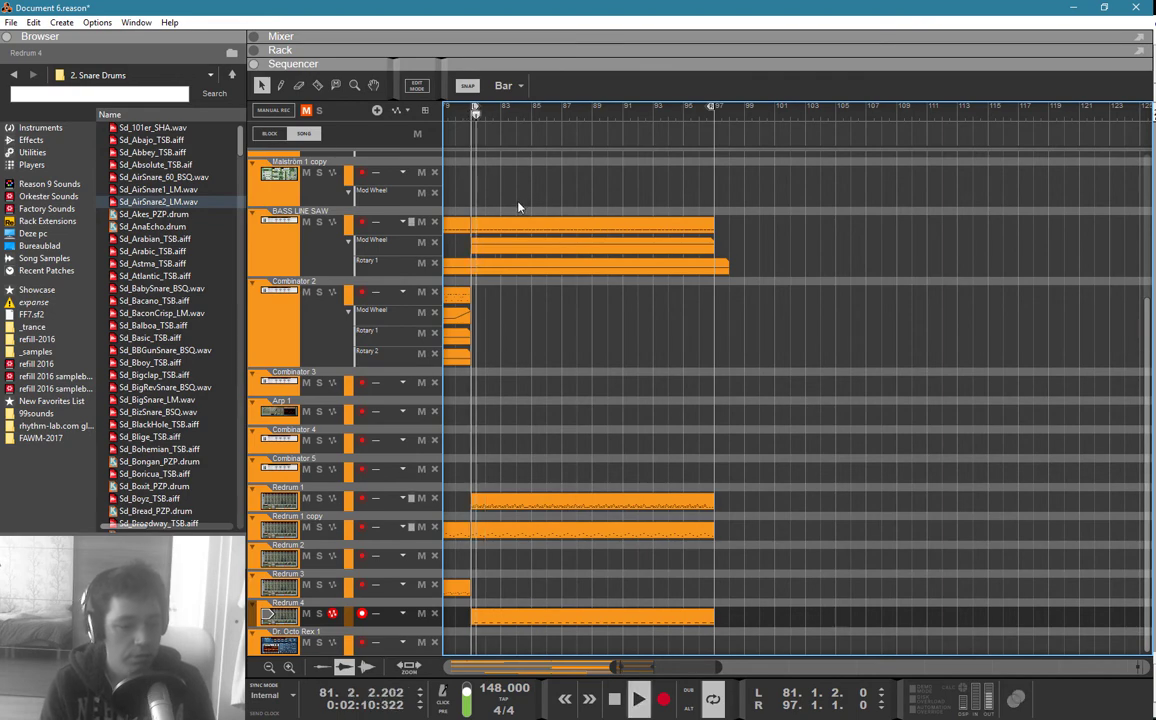
pyautogui.press('F6')
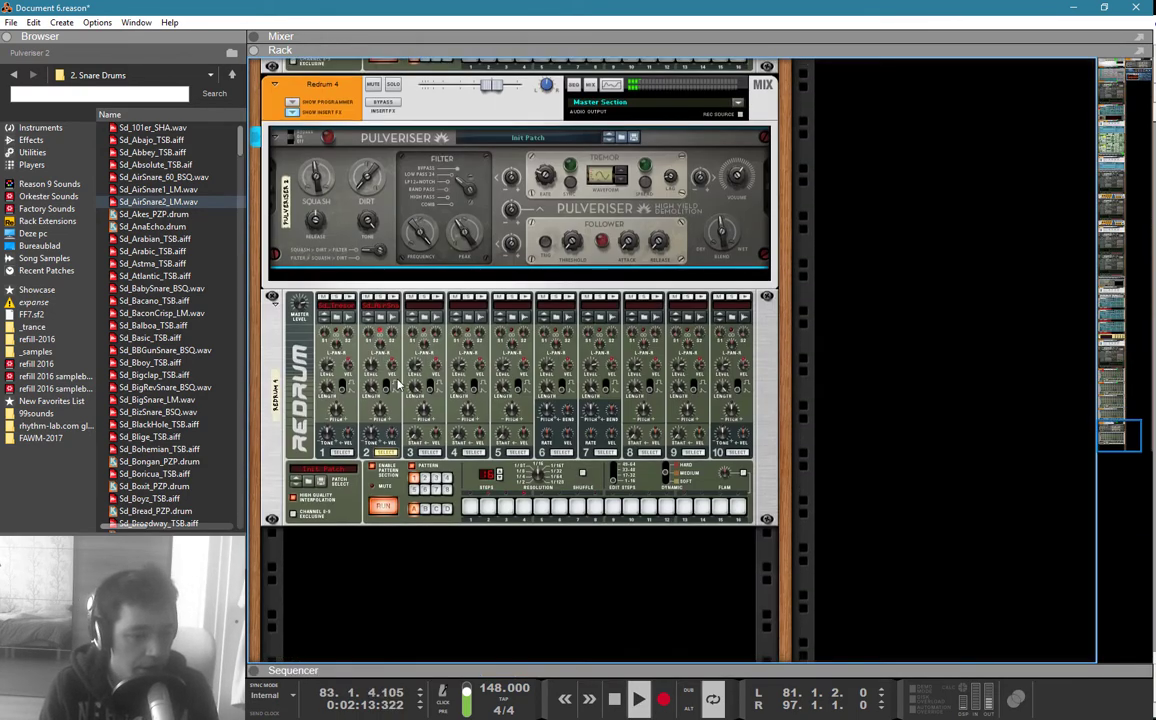
pyautogui.click(345, 400)
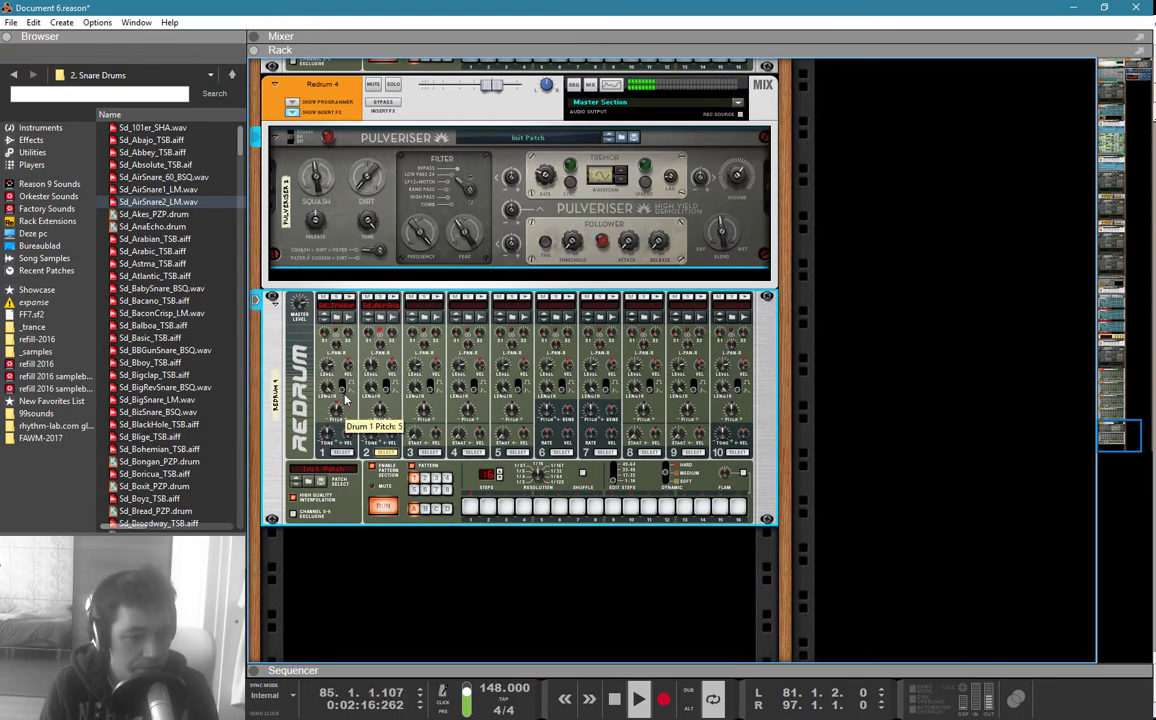
pyautogui.moveTo(346, 397); pyautogui.dragTo(348, 394)
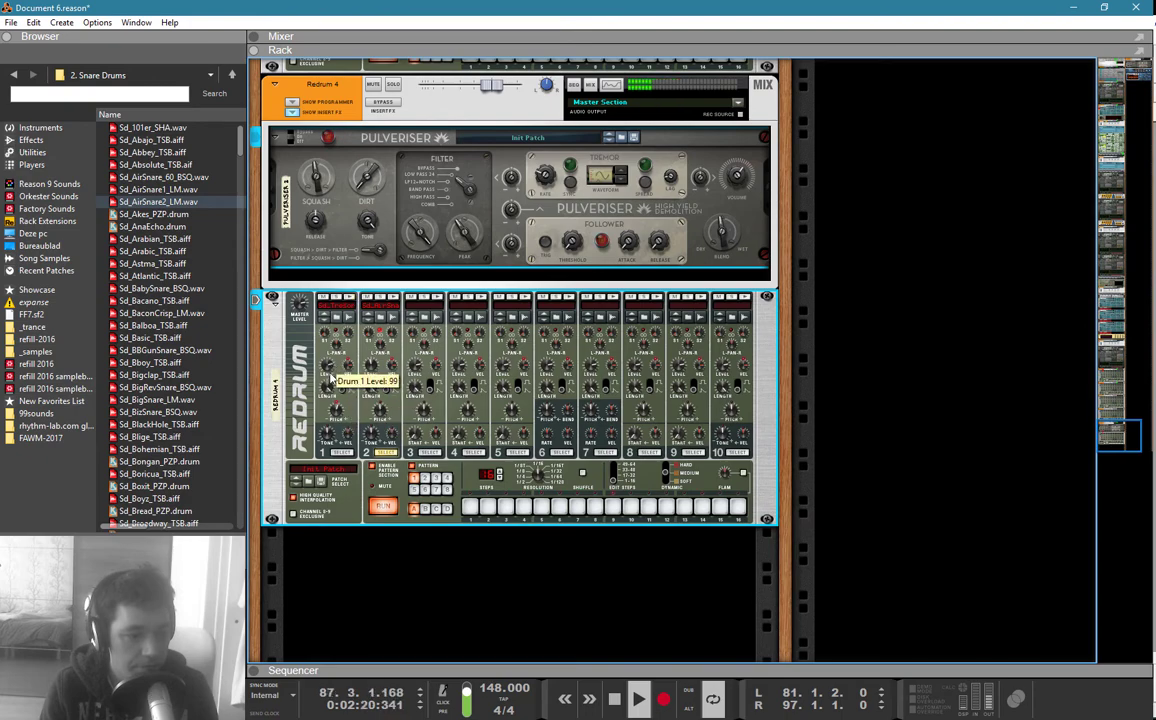
pyautogui.moveTo(336, 404); pyautogui.dragTo(350, 367)
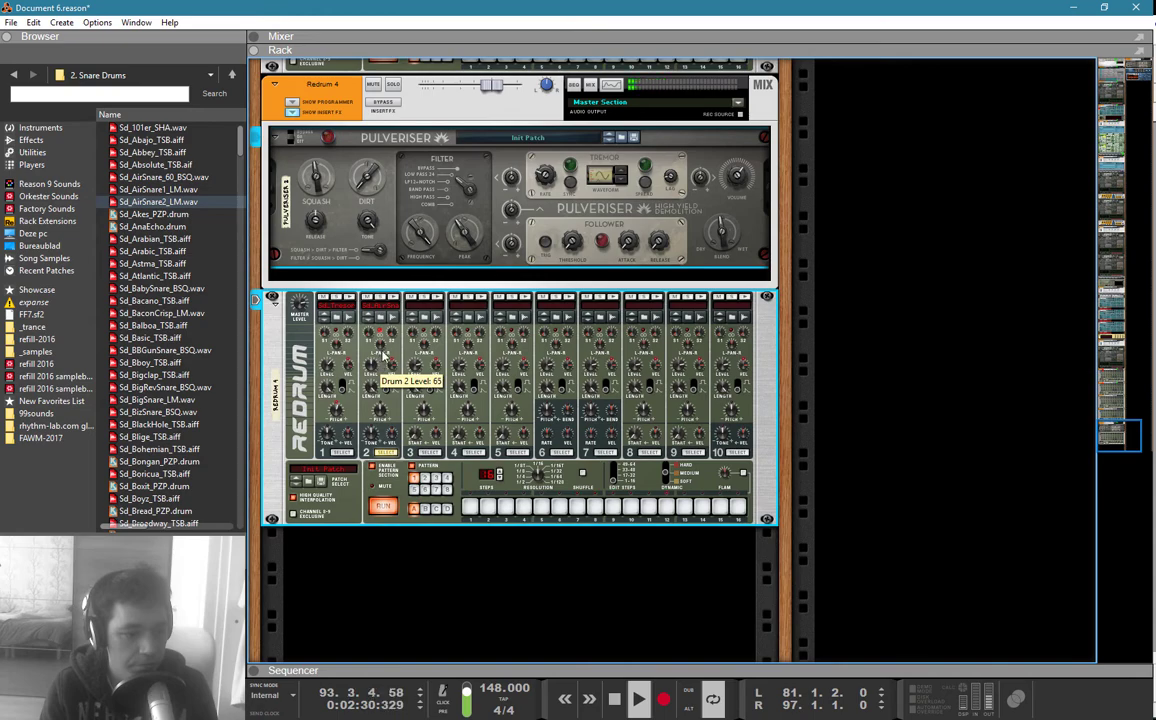
# Step: Stretch the Redrum 4 clip's notes to half speed, with hits on beats 2 and 4, and leave note editing
pyautogui.press('F5')
pyautogui.press('F7')
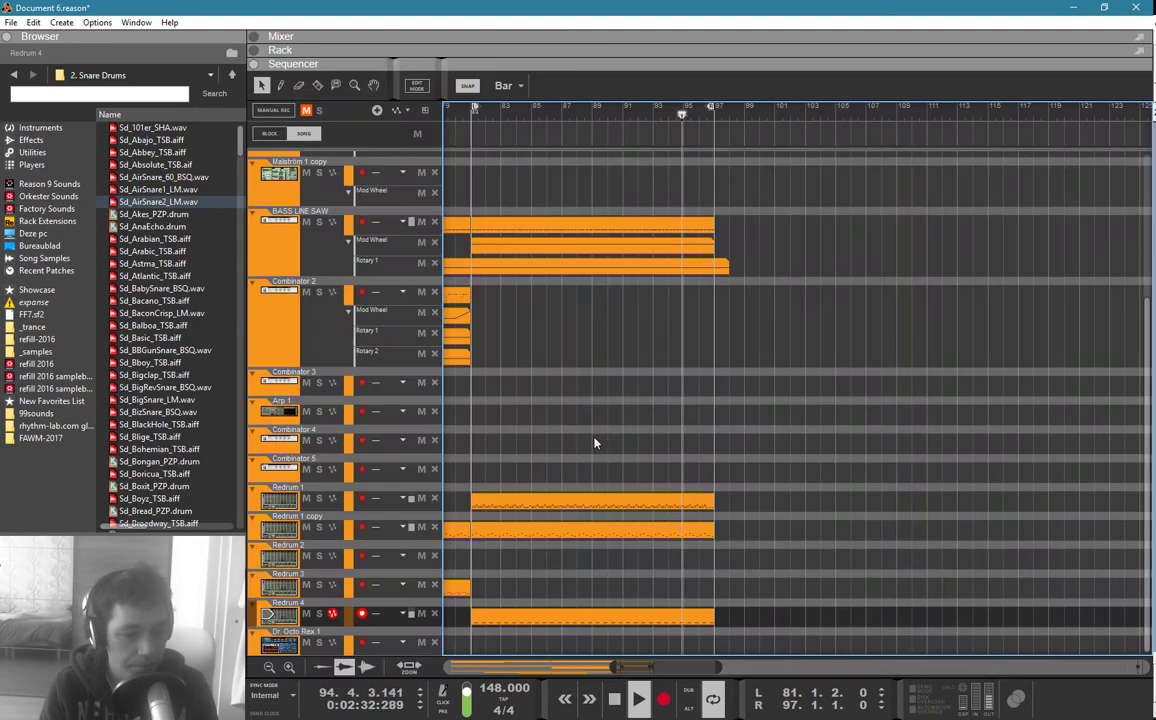
pyautogui.doubleClick(666, 617)
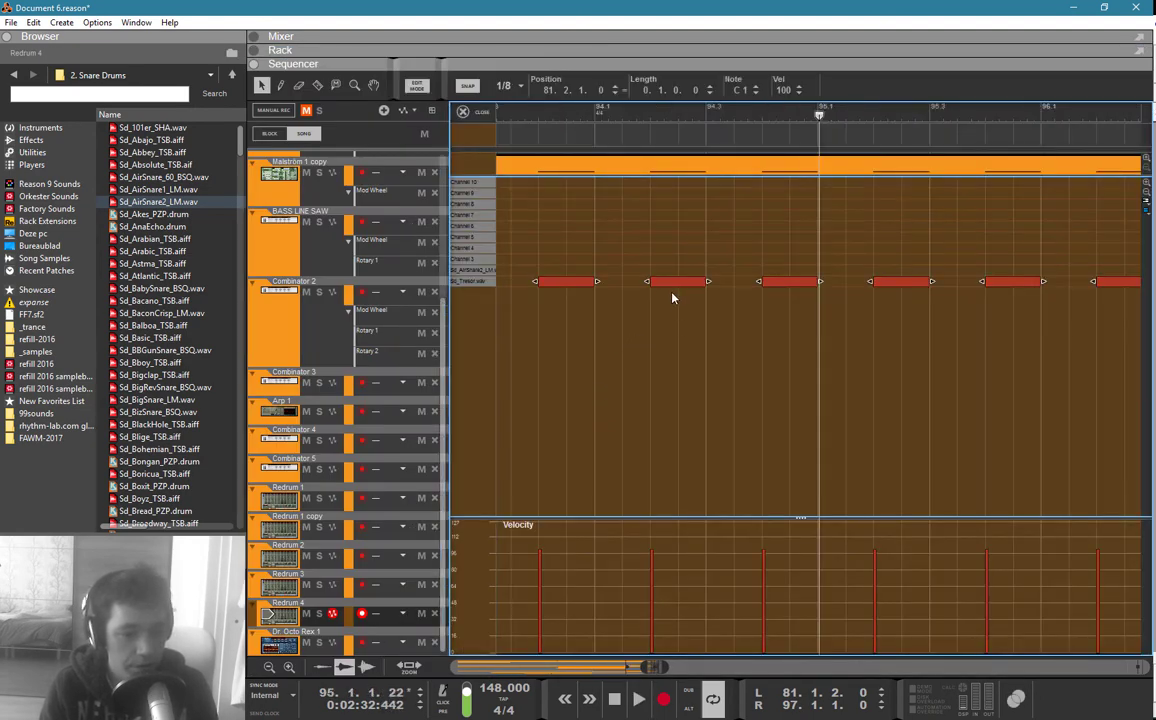
pyautogui.moveTo(672, 284); pyautogui.dragTo(672, 273)
pyautogui.press('Escape')
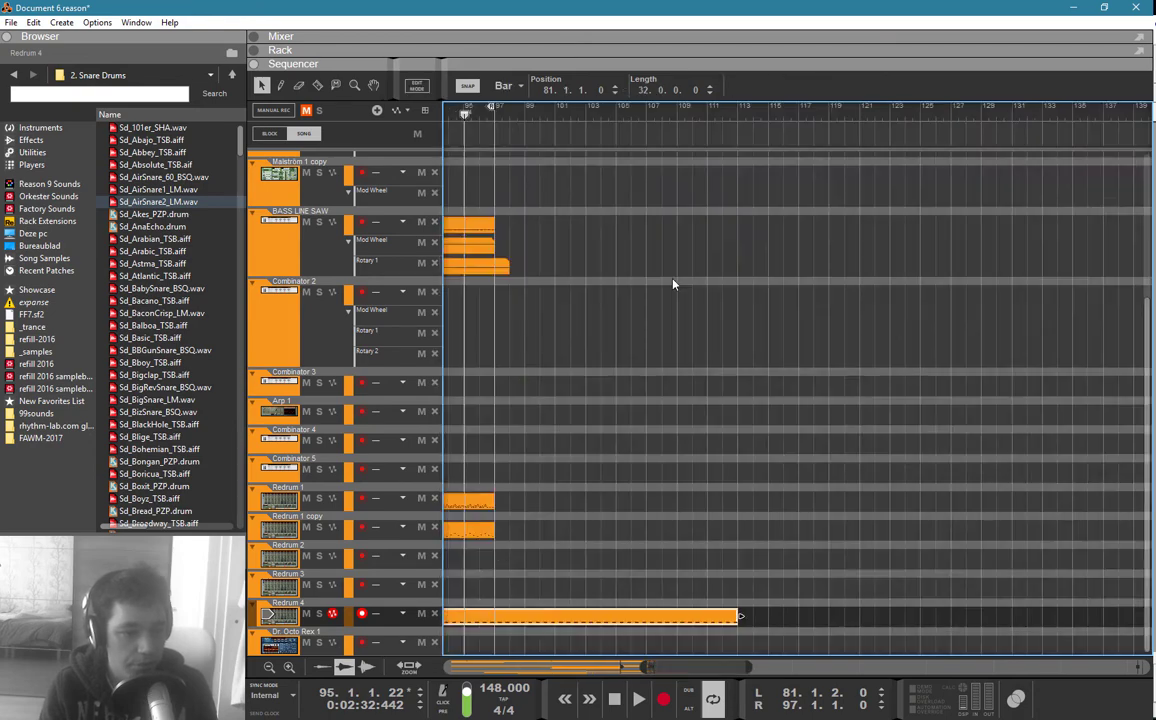
# Step: Play the loop, set Redrum 4's drum 2 length to 62 in the rack and return to the sequencer
pyautogui.press('space')
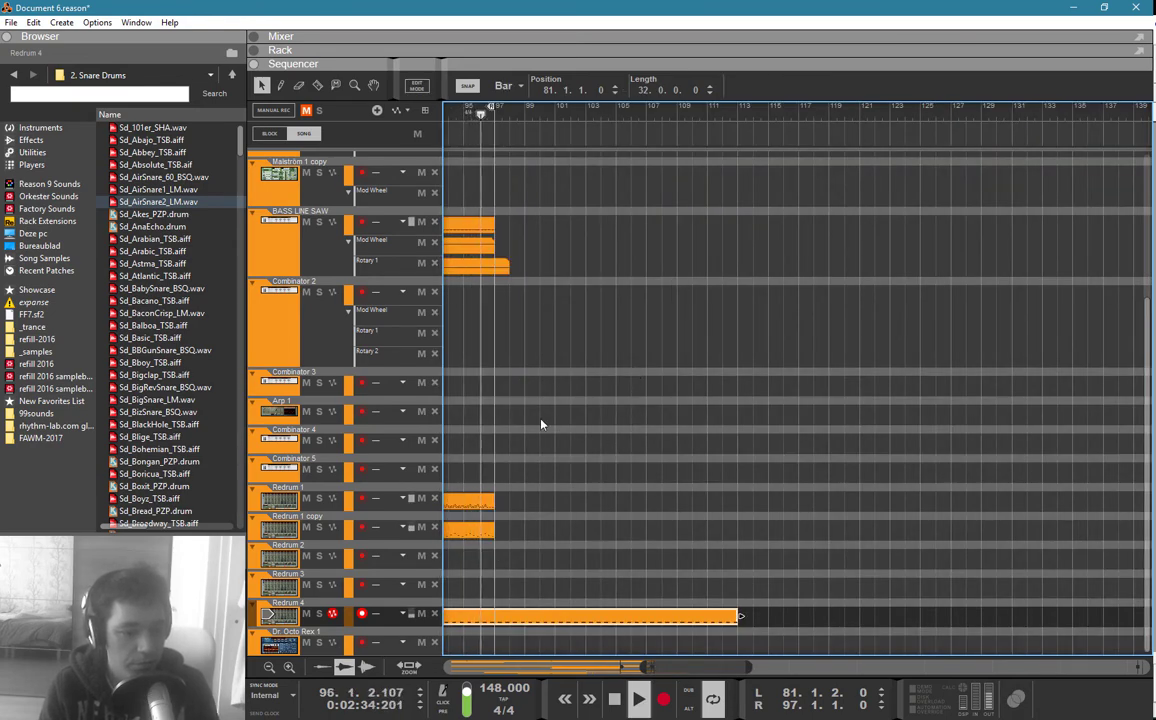
pyautogui.press('F6')
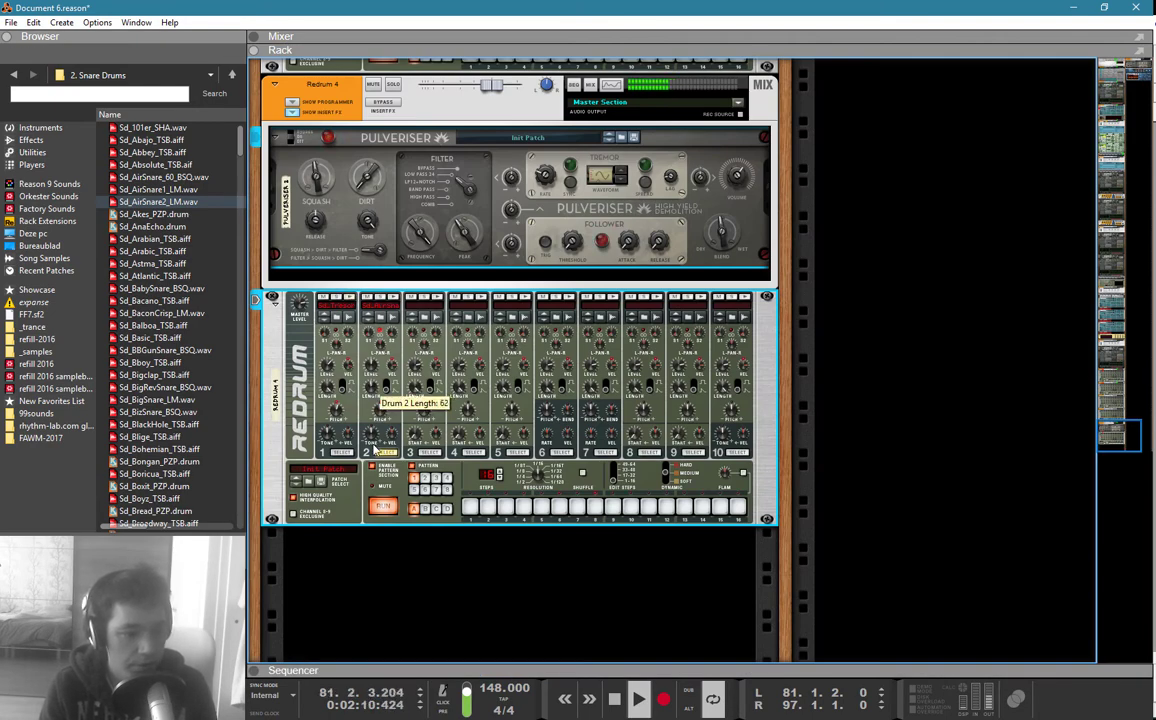
pyautogui.press('F7')
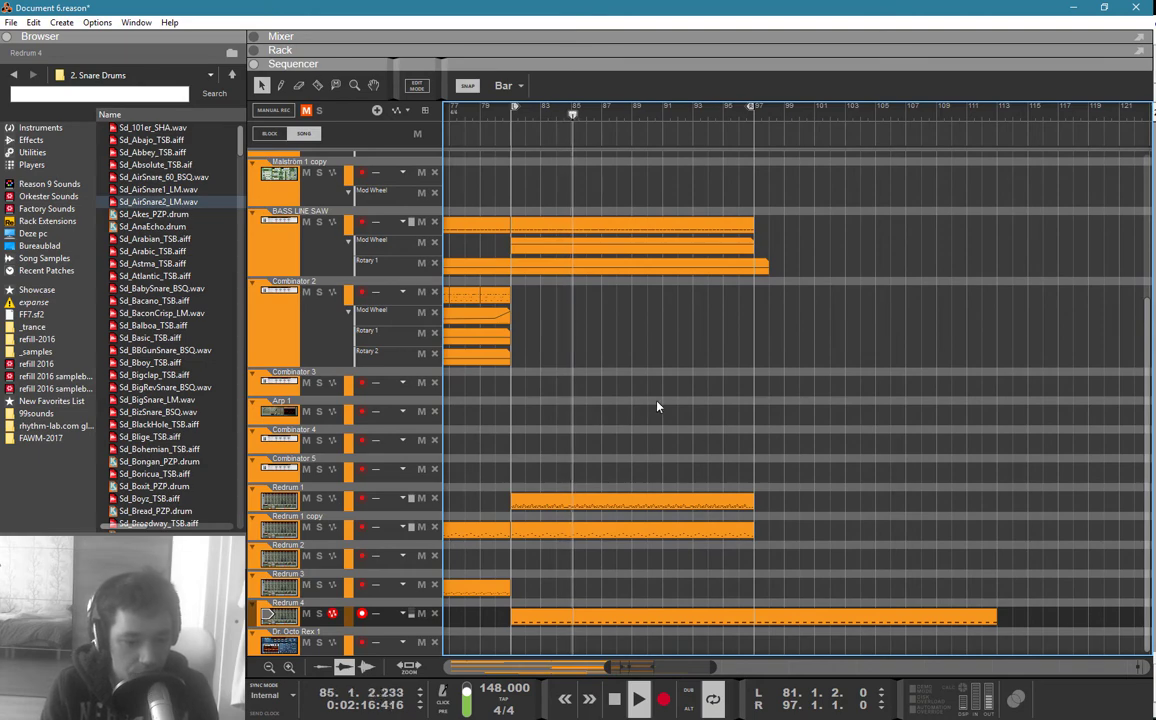
# Step: Shorten the Redrum 4 clip to end at bar 97, select the Redrum 3 clip at bar 65 and stop playback
pyautogui.doubleClick(763, 611)
pyautogui.hotkey('ctrl', 'e')
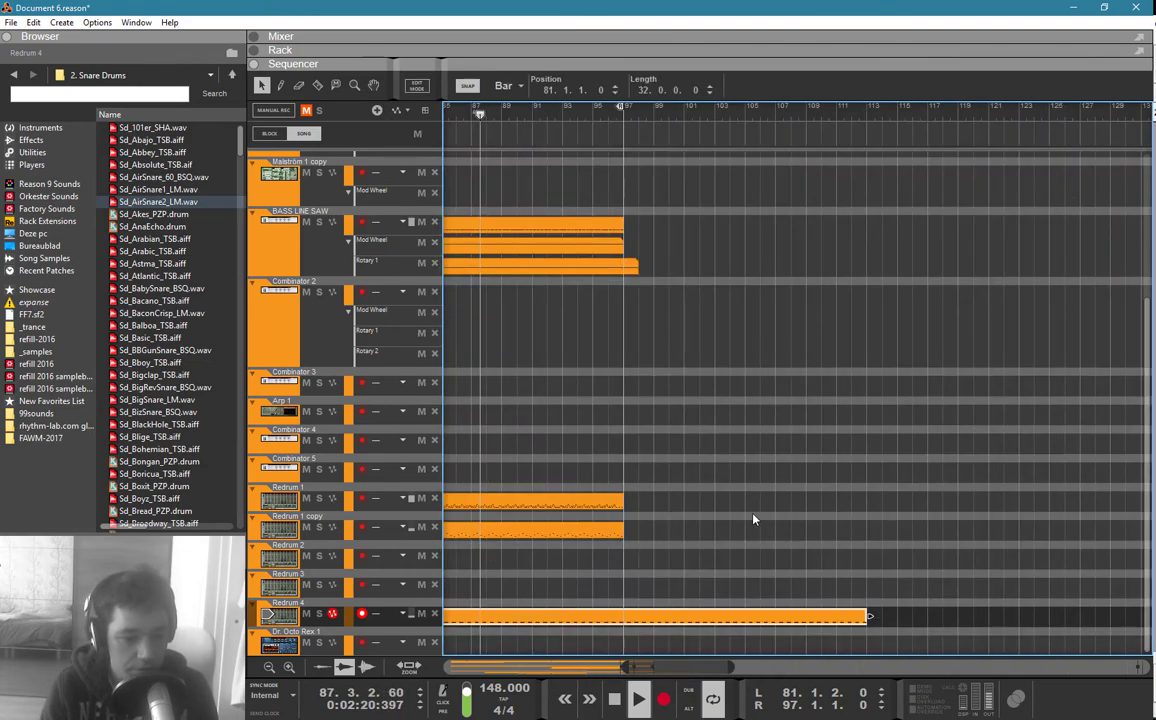
pyautogui.moveTo(866, 614); pyautogui.dragTo(292, 558)
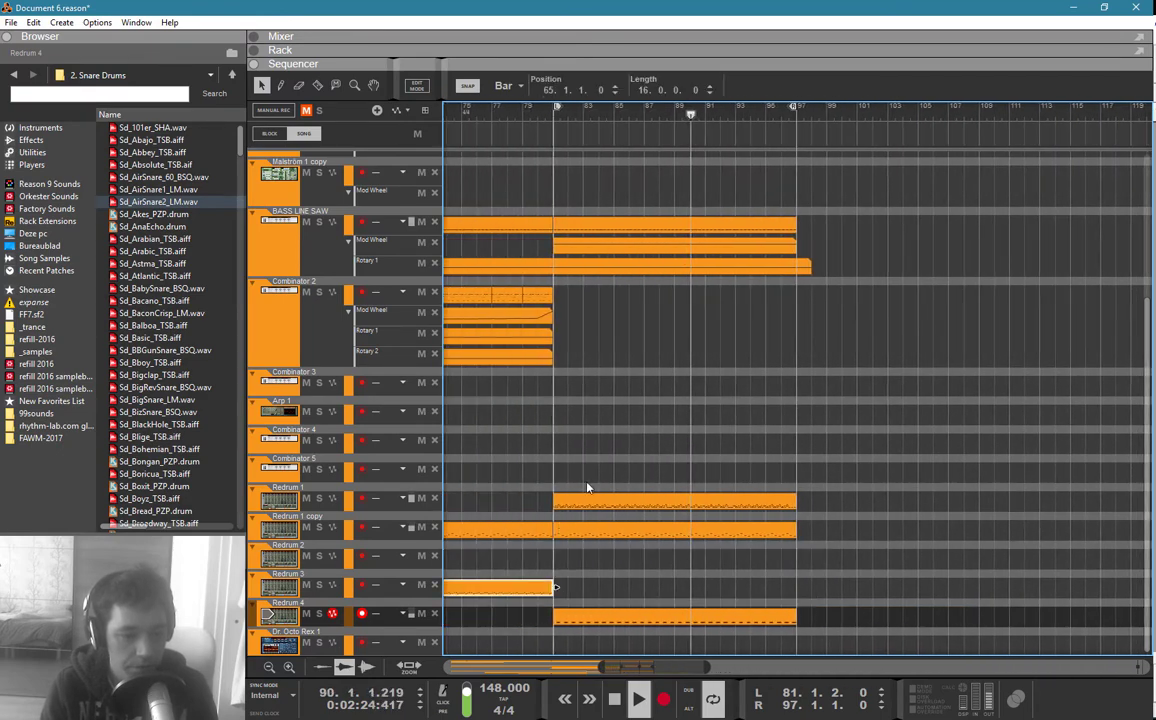
pyautogui.press('space')
# Step: Arm the Arp 1 track, set the loop from bar 97 to bar 105 and move the playhead to bar 97
pyautogui.scroll(5, 679, 338)
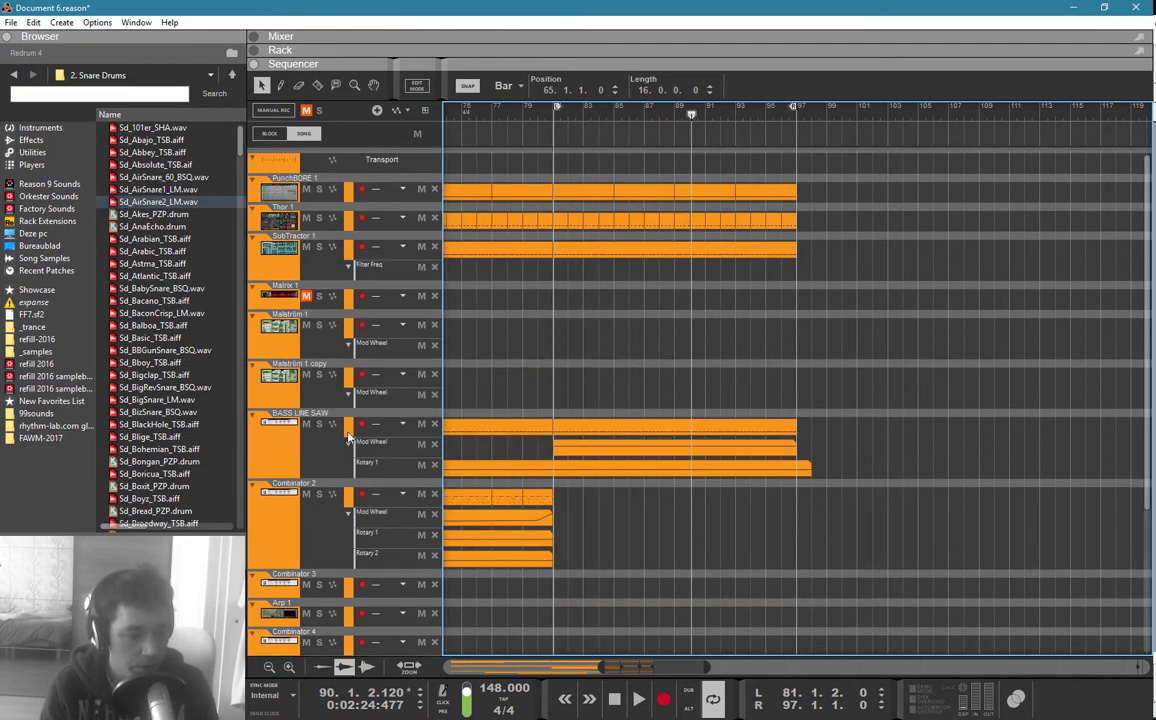
pyautogui.scroll(-2, 297, 545)
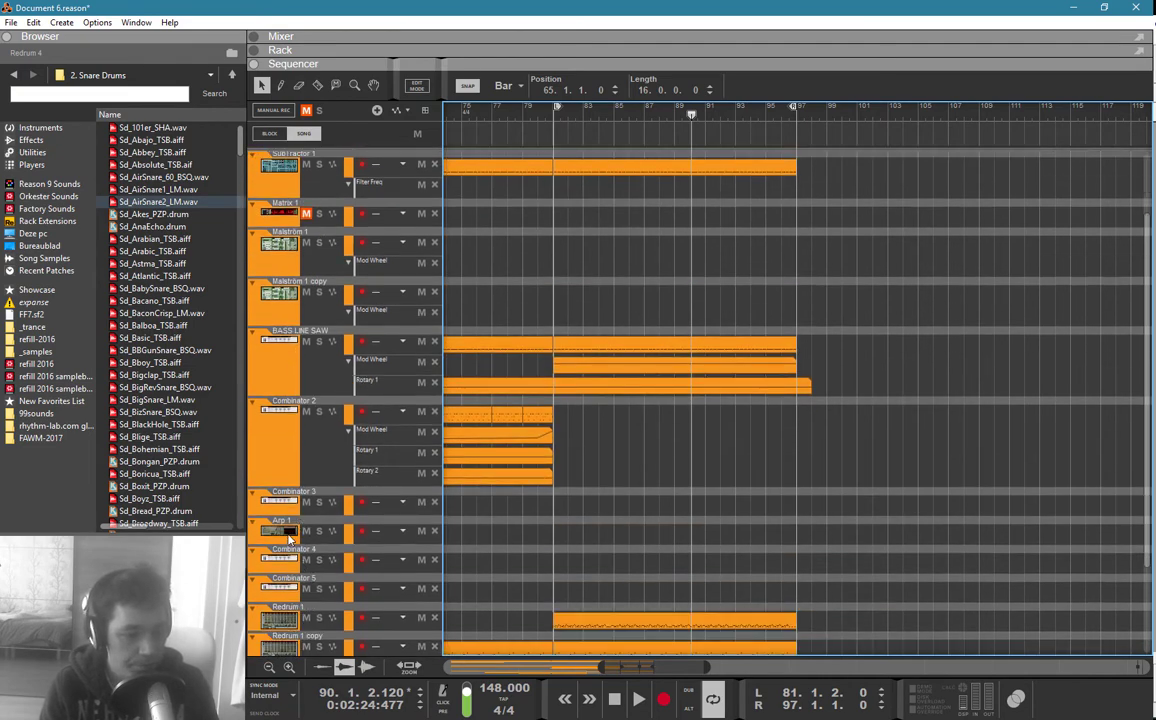
pyautogui.click(289, 538)
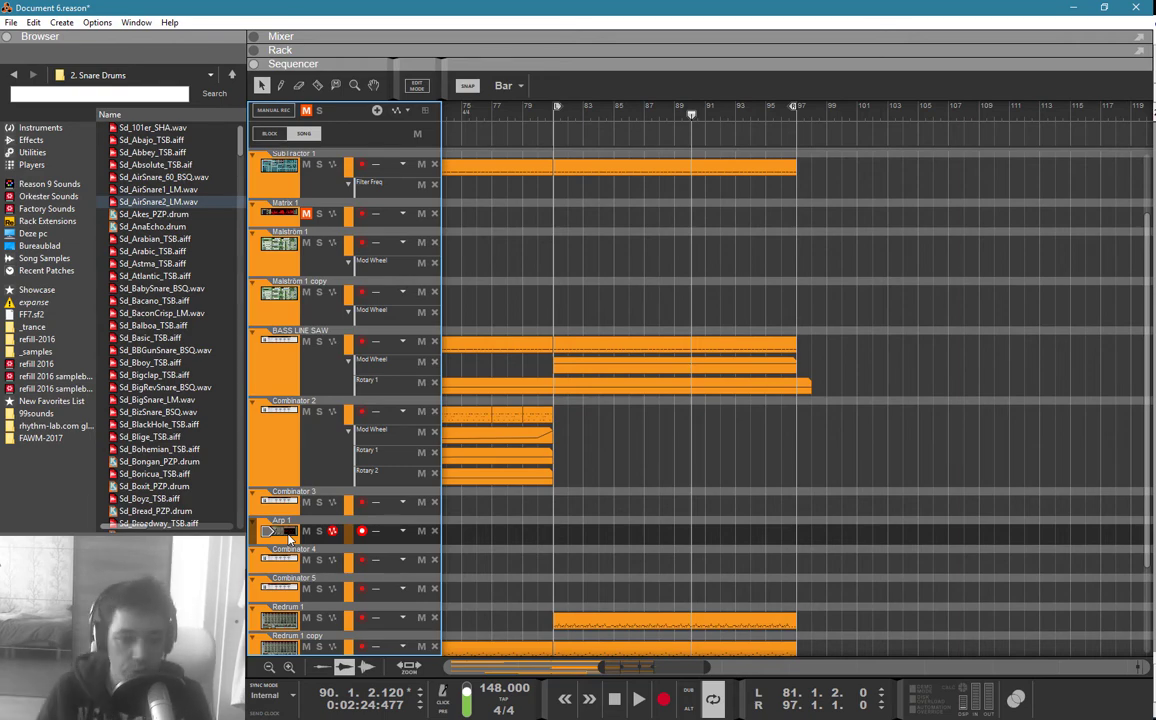
pyautogui.keyDown('ctrl'); pyautogui.click(800, 116); pyautogui.keyUp('ctrl')
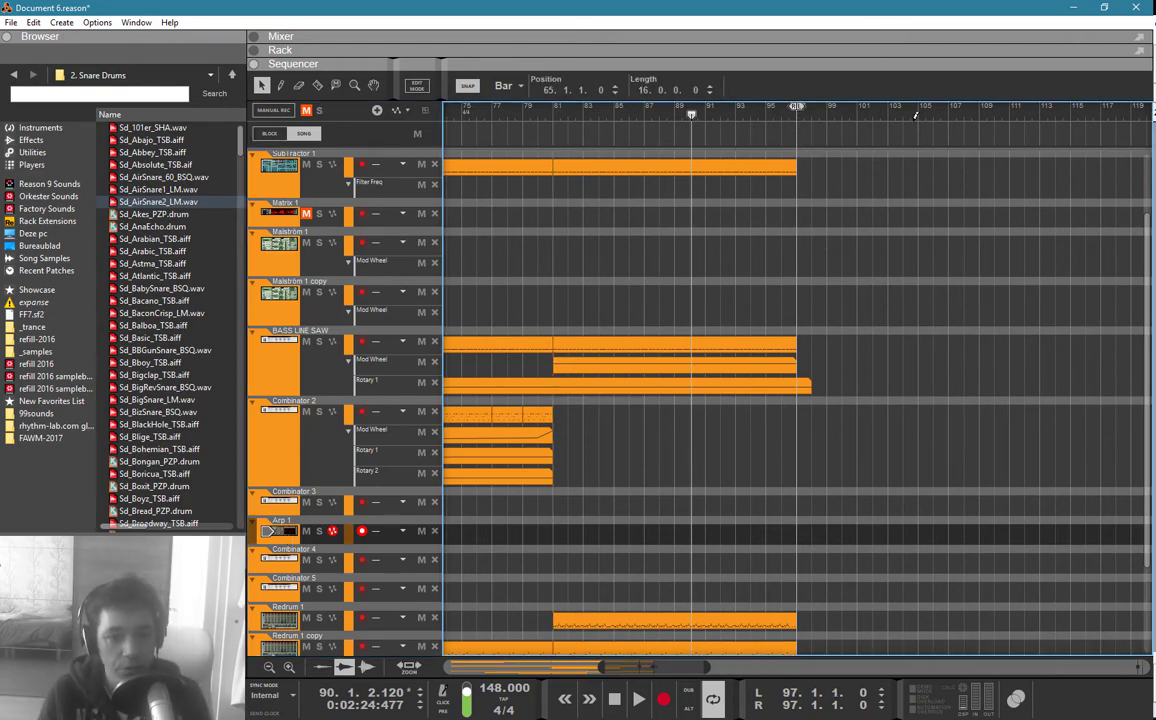
pyautogui.keyDown('alt'); pyautogui.click(915, 112); pyautogui.keyUp('alt')
pyautogui.click(800, 114)
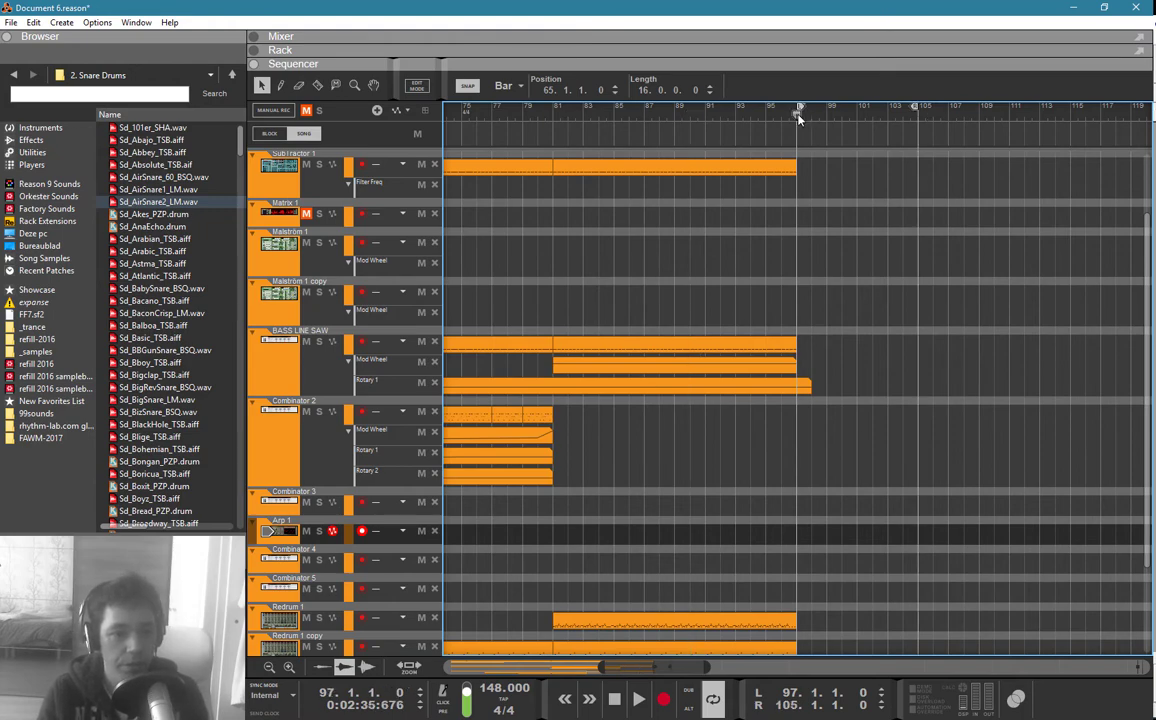
# Step: Duplicate the last two four-bar PunchBDRE 1 clips so they fill bars 97 to 105
pyautogui.scroll(2, 806, 137)
pyautogui.moveTo(832, 202); pyautogui.dragTo(694, 186)
pyautogui.hotkey('ctrl', 'd')
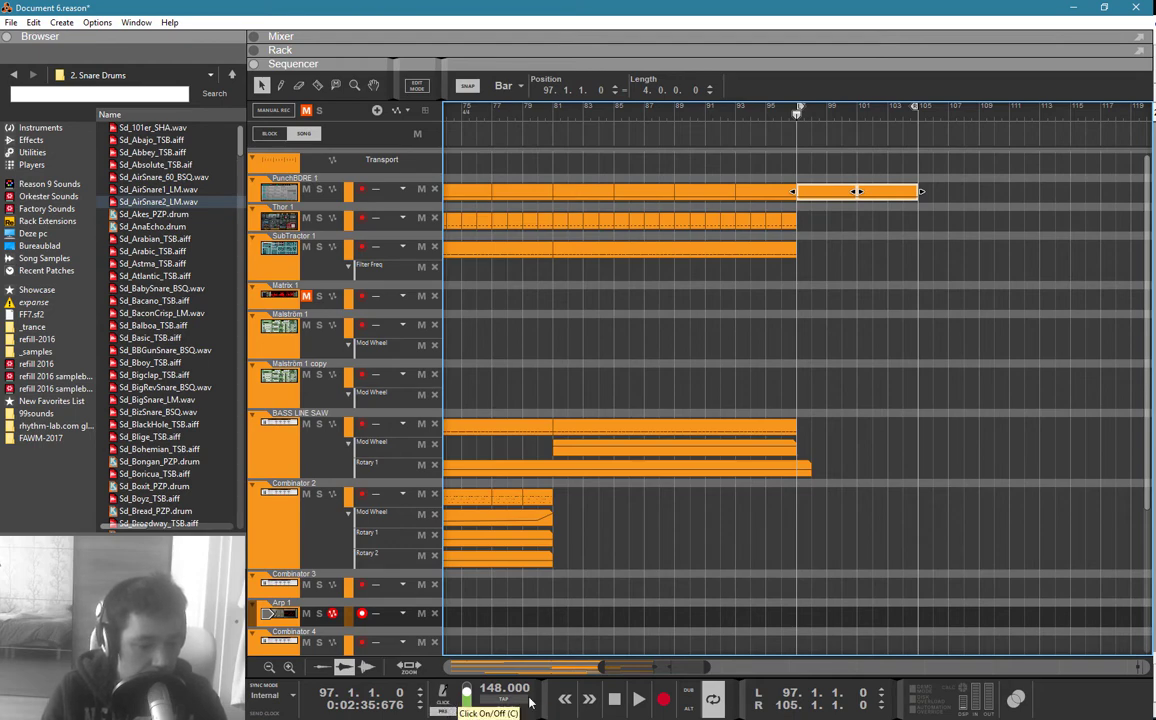
pyautogui.click(661, 700)
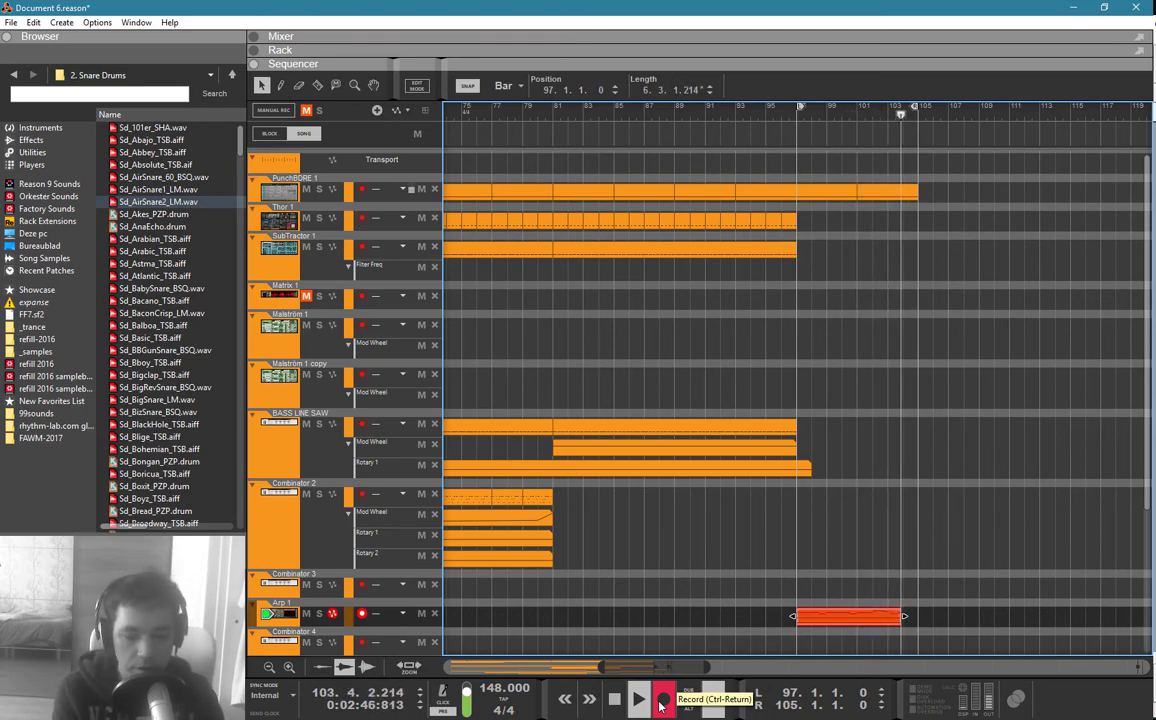
pyautogui.press('space')
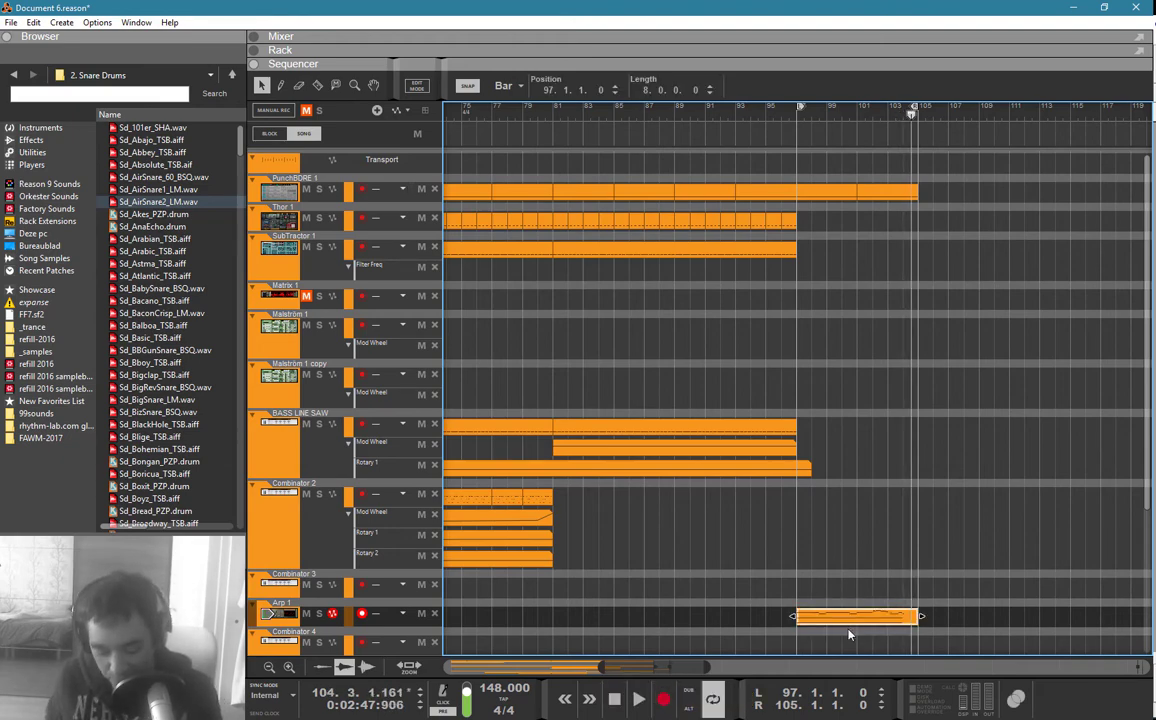
pyautogui.press('Delete')
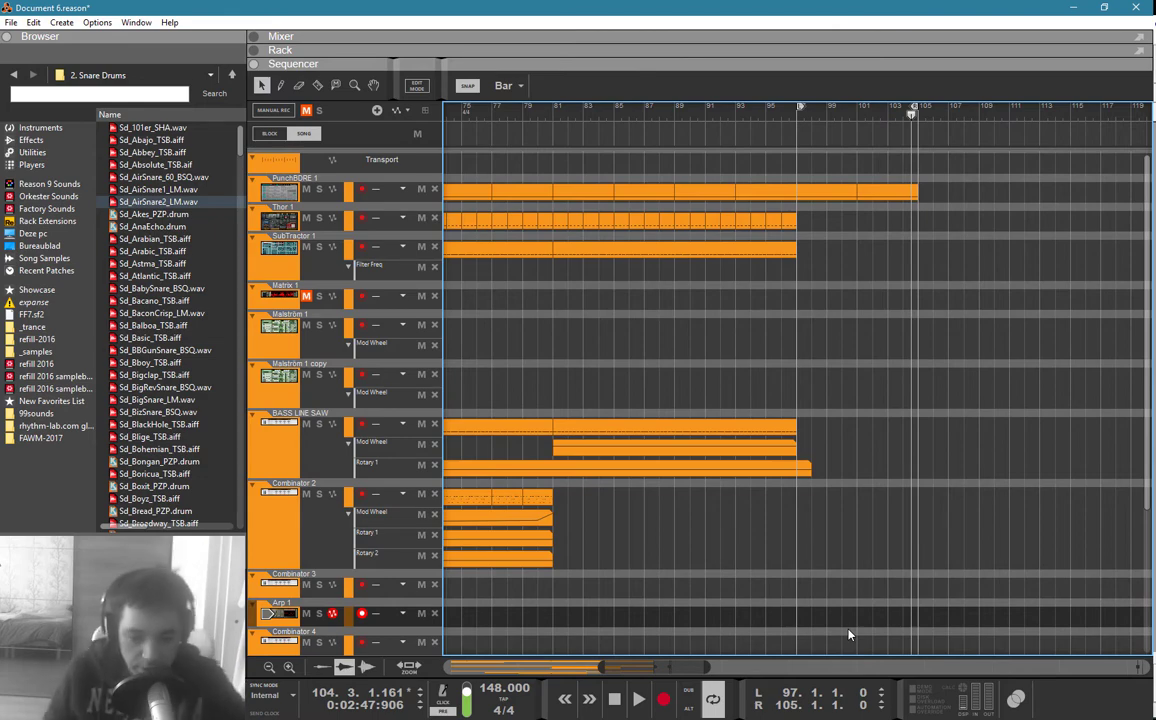
# Step: Record a new eight-bar take on the Arp 1 track from bar 97 to bar 105
pyautogui.click(798, 117)
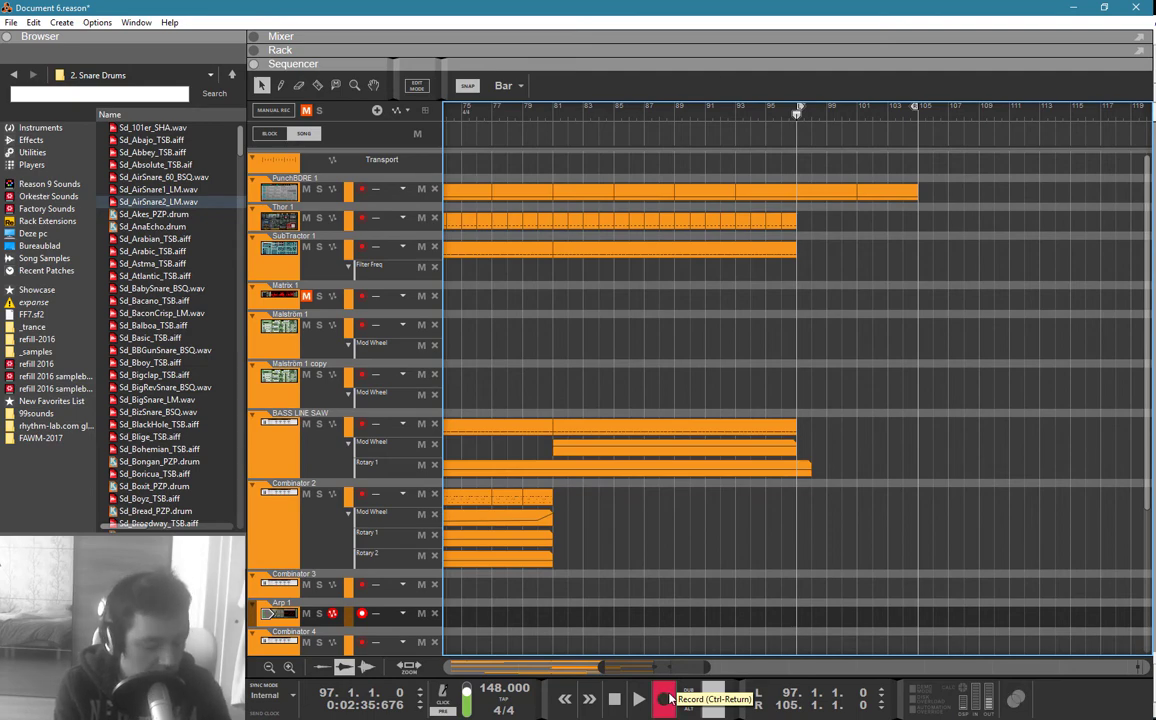
pyautogui.click(665, 699)
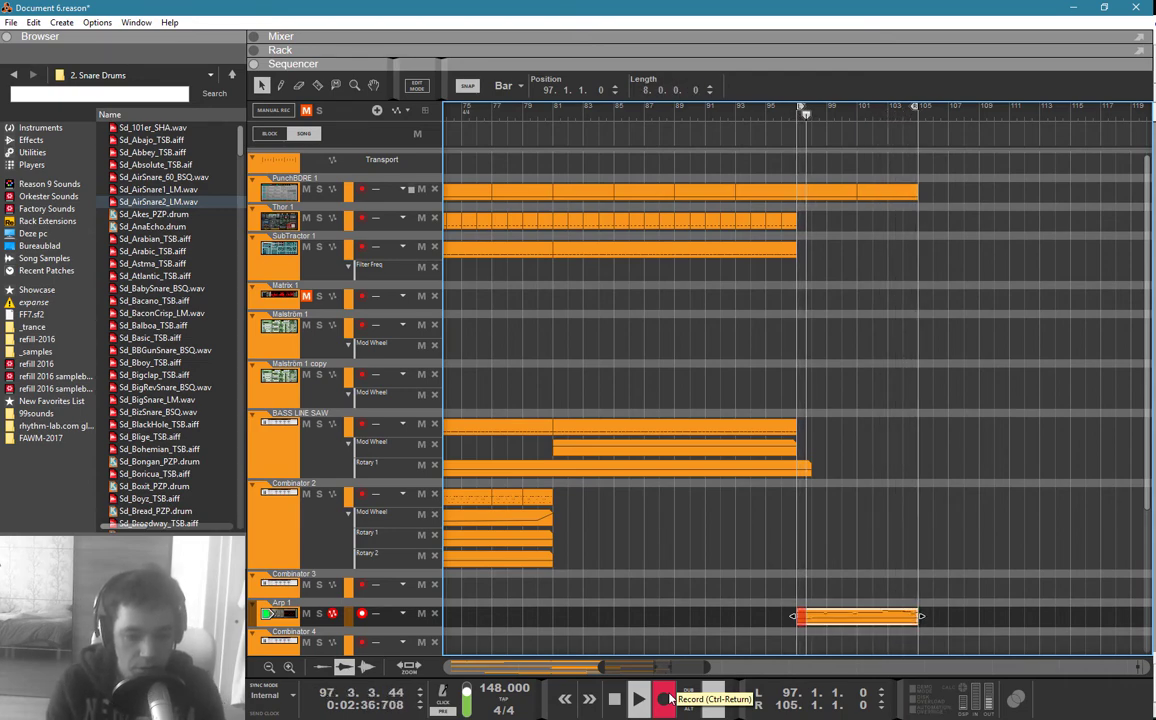
pyautogui.click(665, 699)
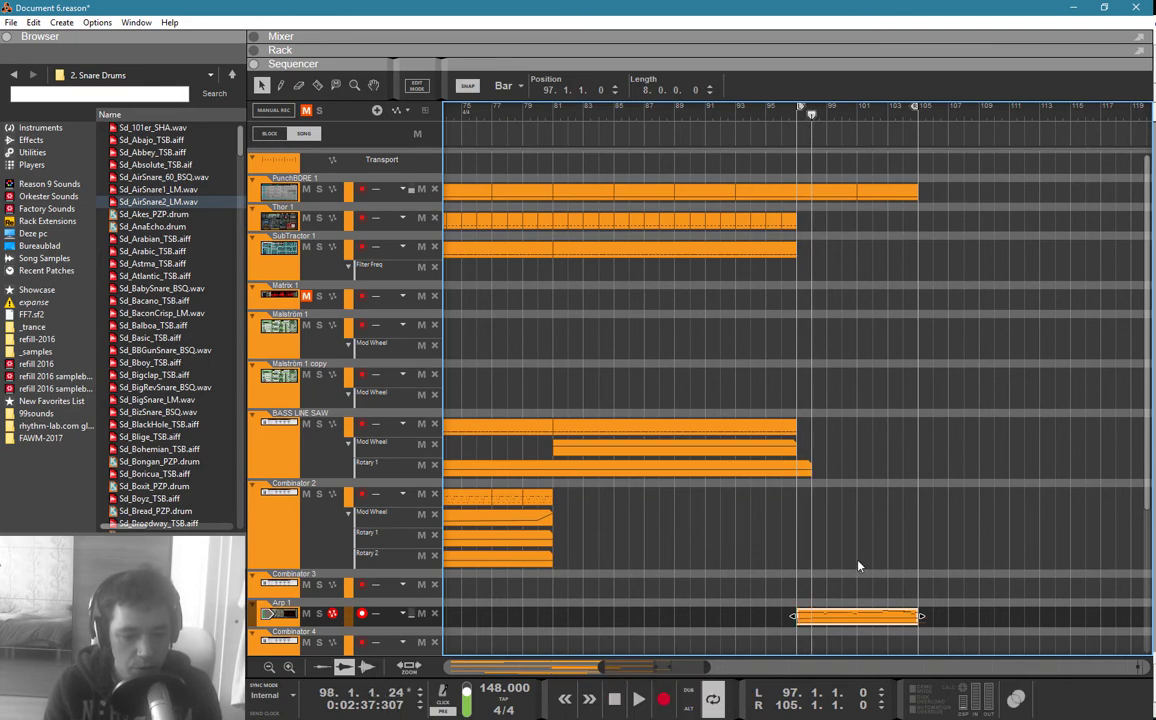
# Step: Open the recorded Arp 1 clip, restore the long opening note and delete the short note overlapping it instead
pyautogui.doubleClick(852, 622)
pyautogui.scroll(-1, 788, 376)
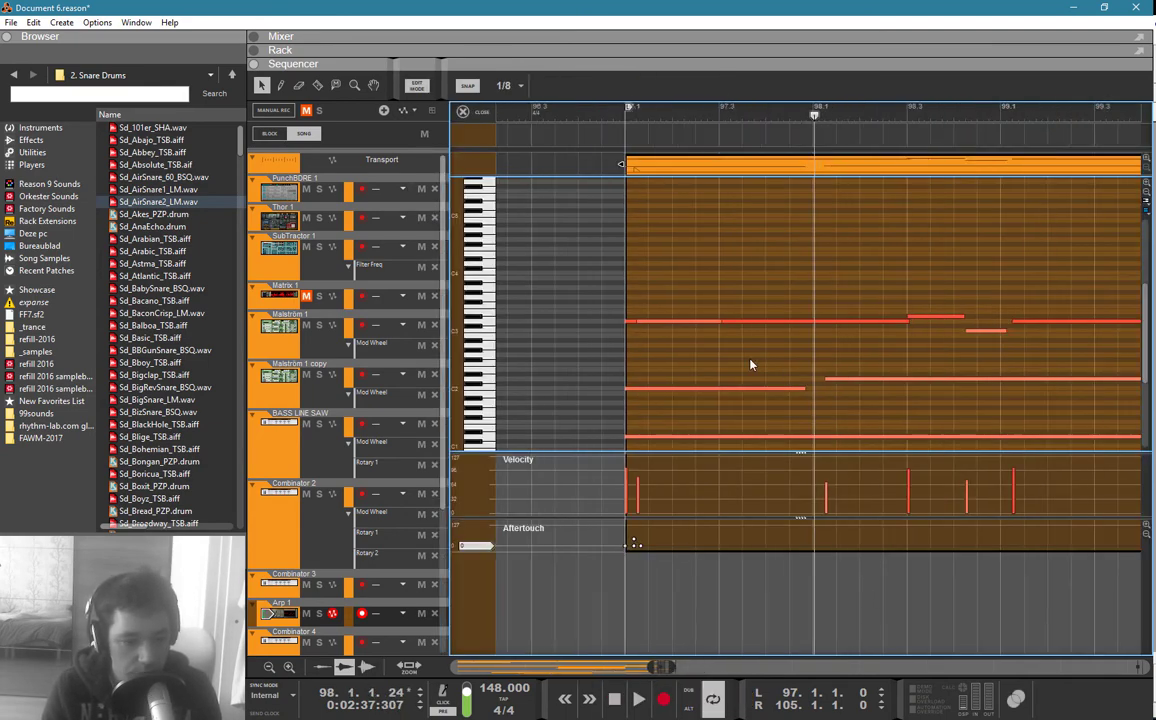
pyautogui.click(629, 322)
pyautogui.press('Delete')
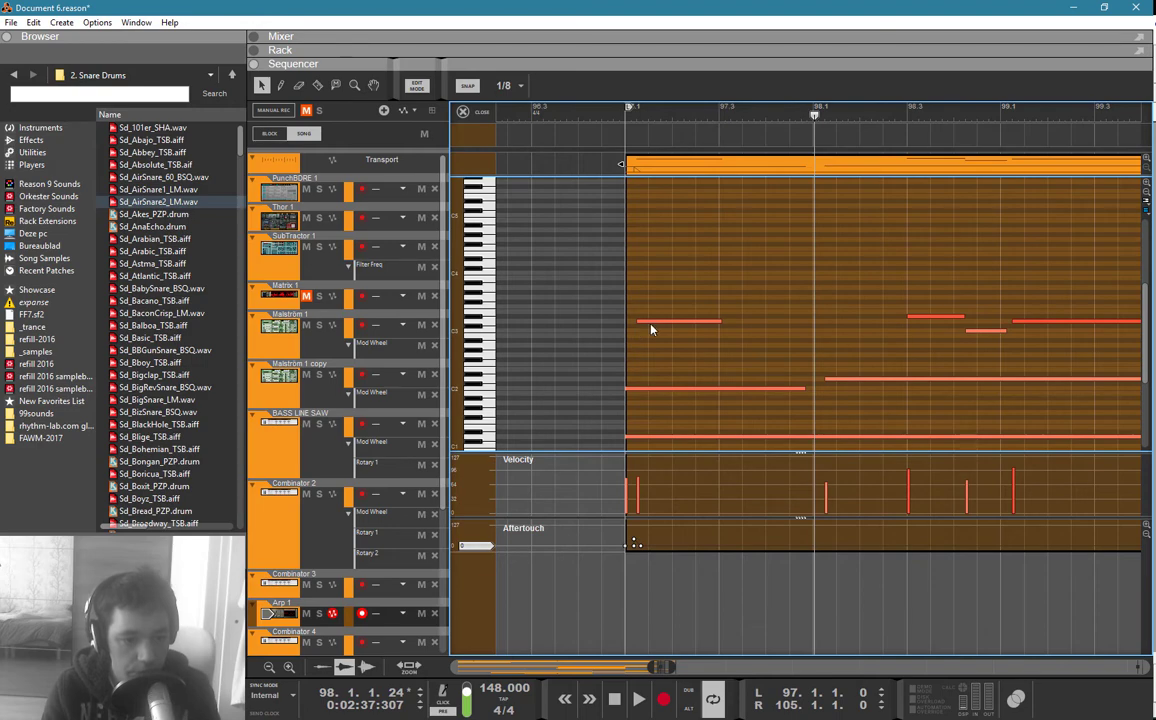
pyautogui.hotkey('ctrl', 'z')
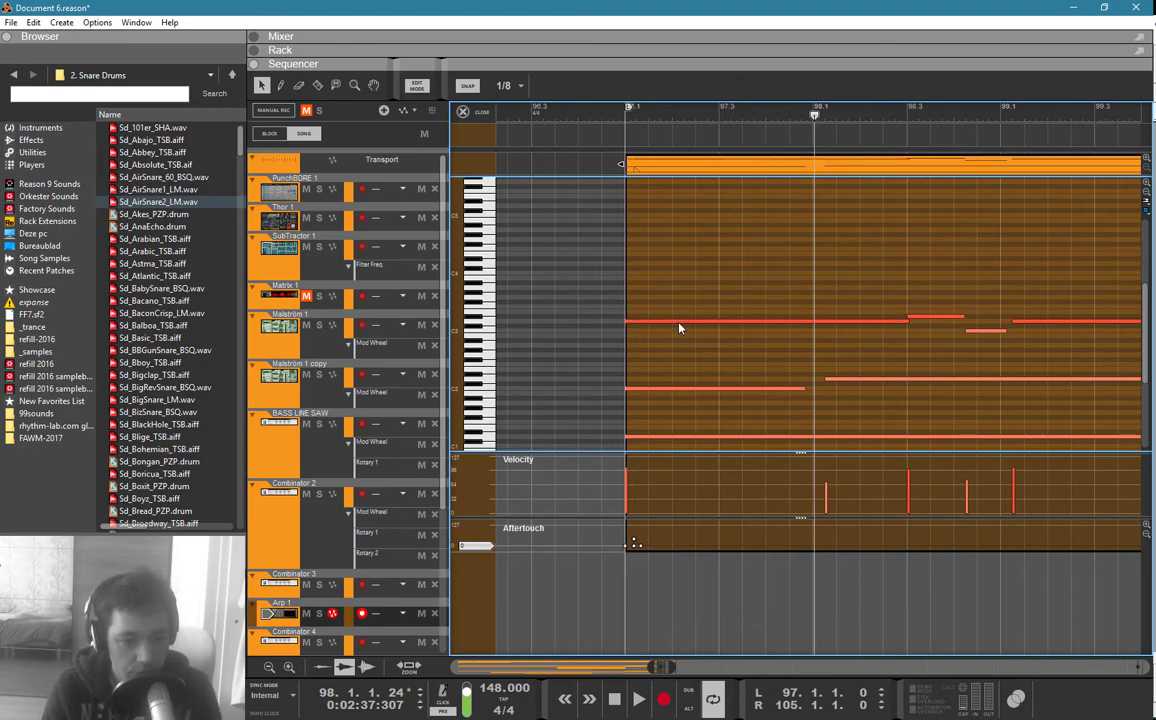
# Step: Select the final short D#3 note of the Arp 1 clip and play the clip's ending from bar 104
pyautogui.scroll(-2, 713, 340)
pyautogui.scroll(-2, 724, 351)
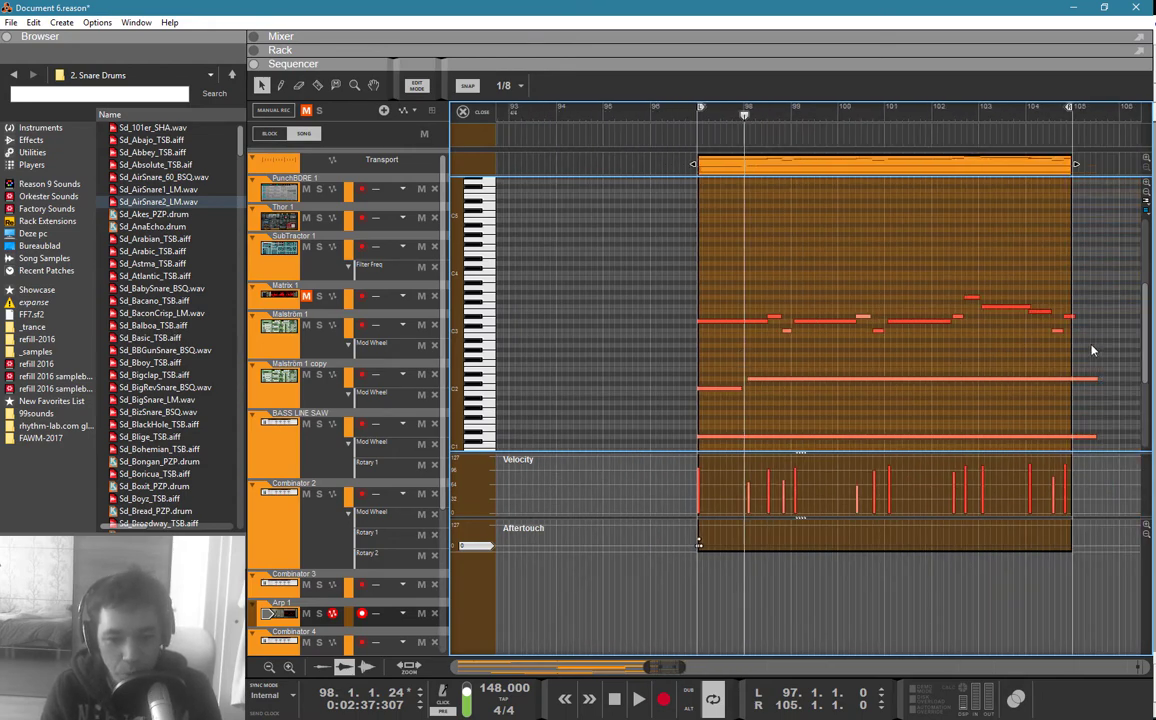
pyautogui.click(1068, 317)
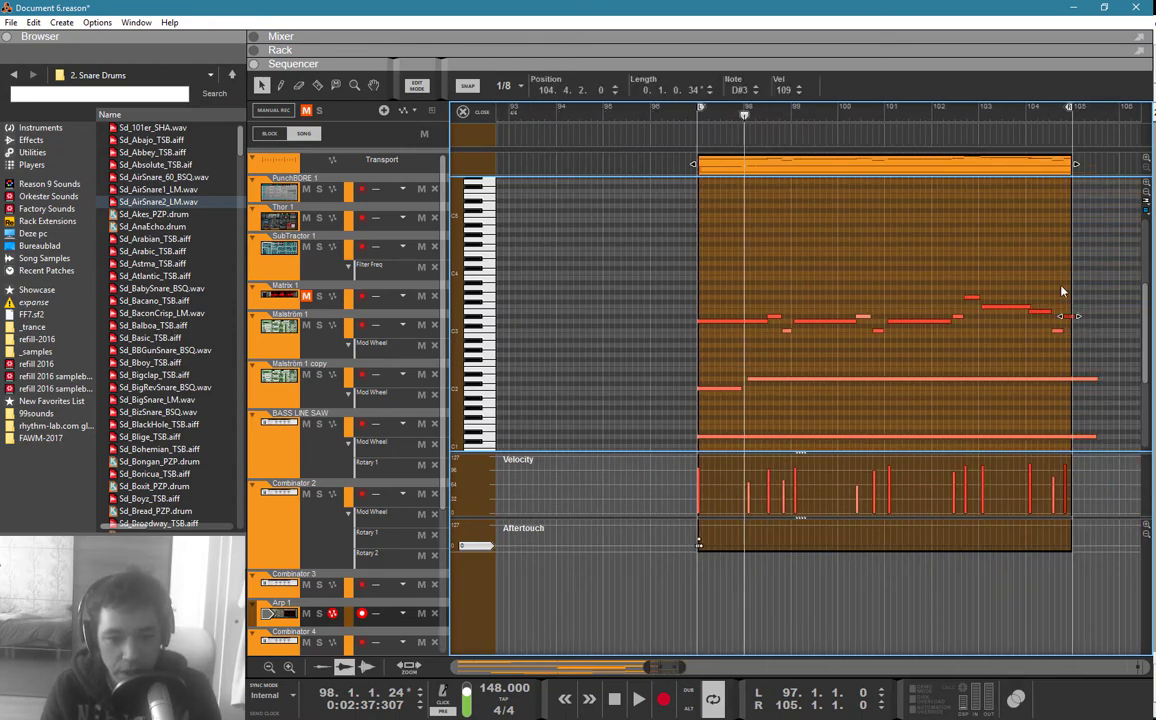
pyautogui.click(1032, 110)
pyautogui.press('space')
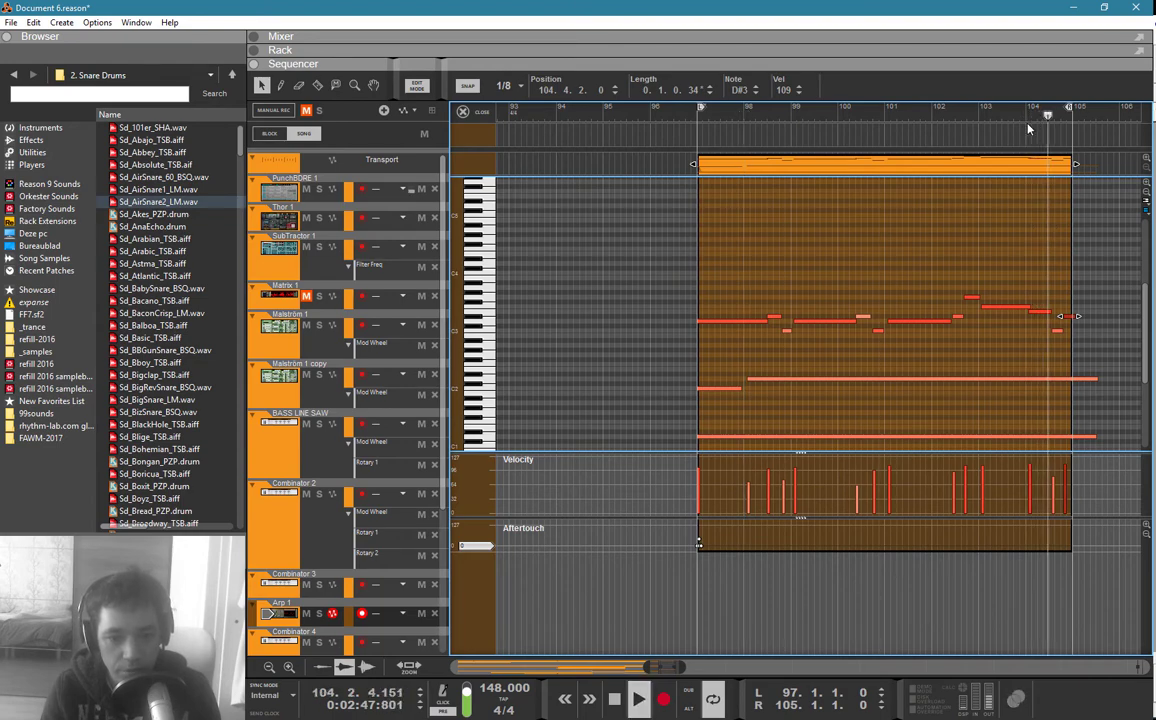
pyautogui.press('space')
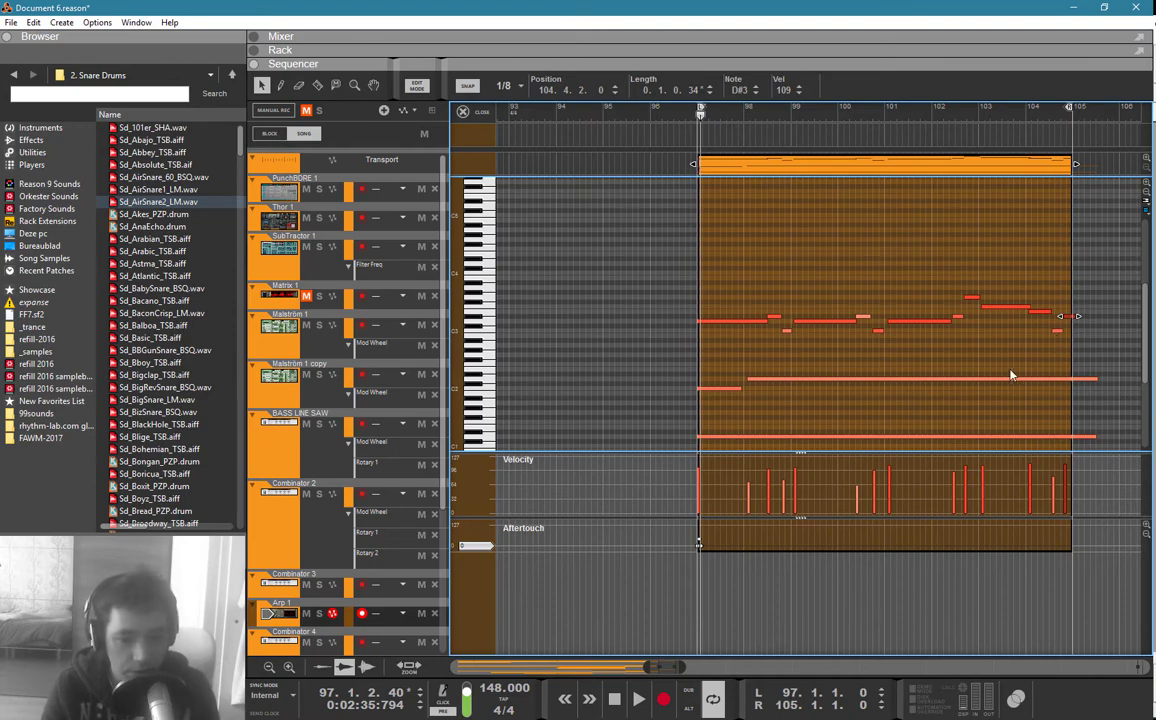
# Step: Set the snap value to 1/16 and move the long D2 note to start at 98.1.1.0
pyautogui.hotkey('ctrl', 'a')
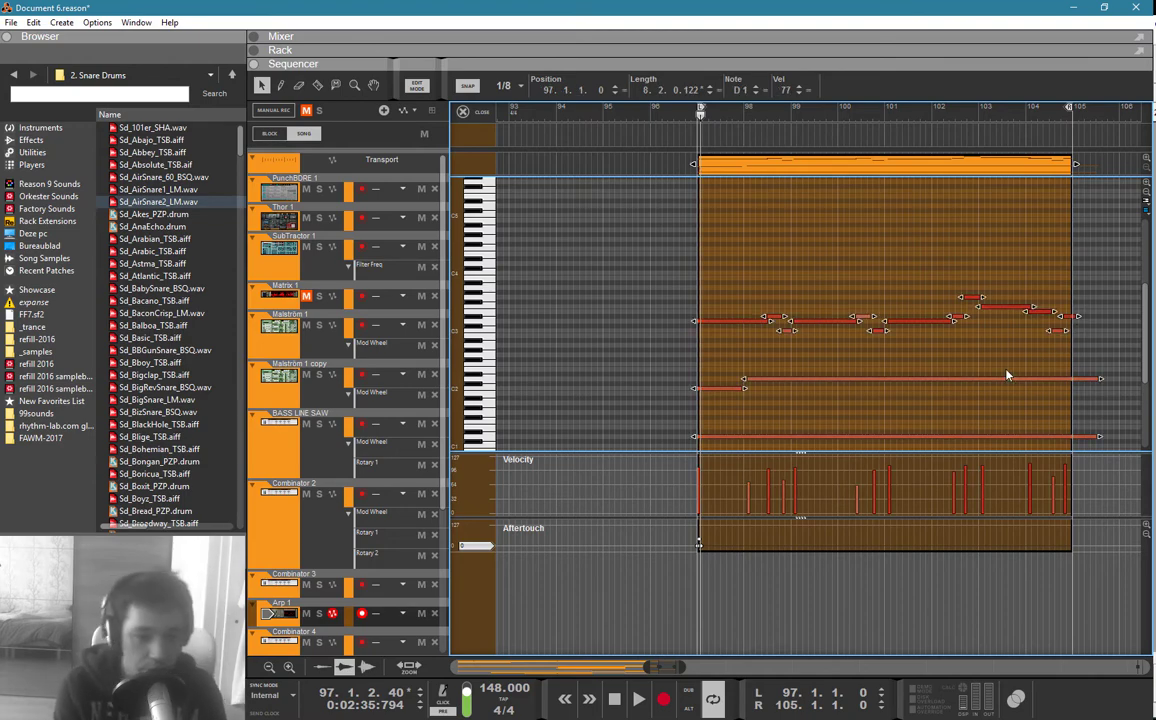
pyautogui.click(1007, 371)
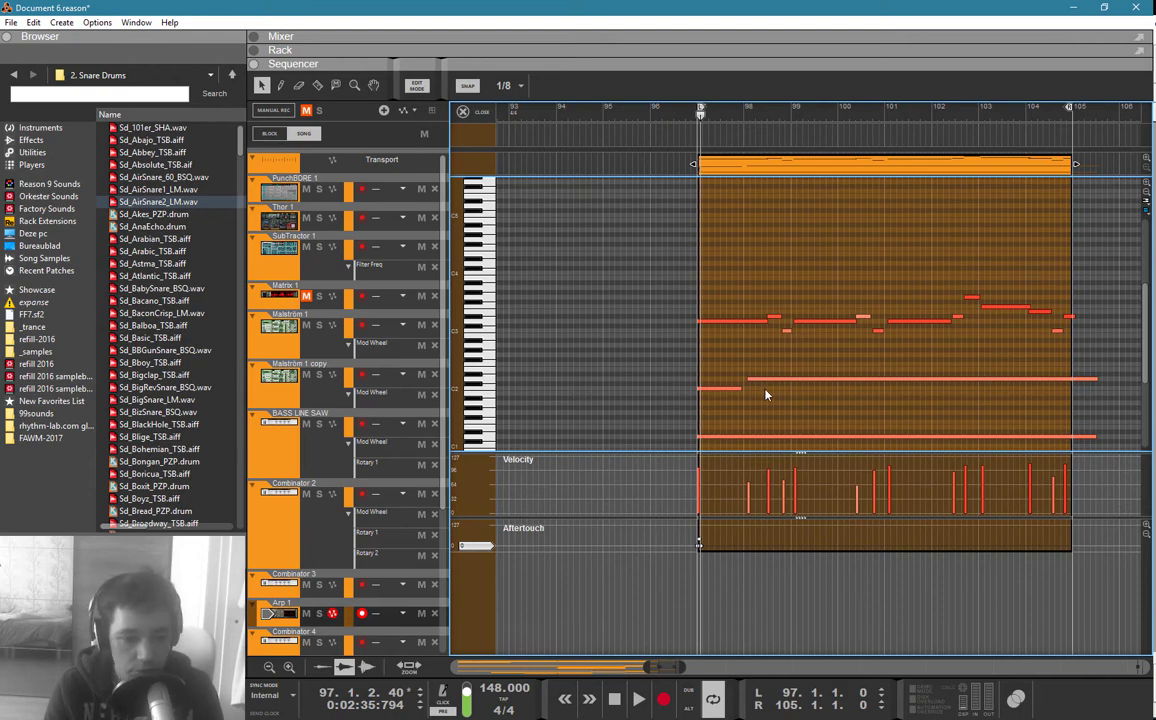
pyautogui.moveTo(751, 380); pyautogui.dragTo(761, 381)
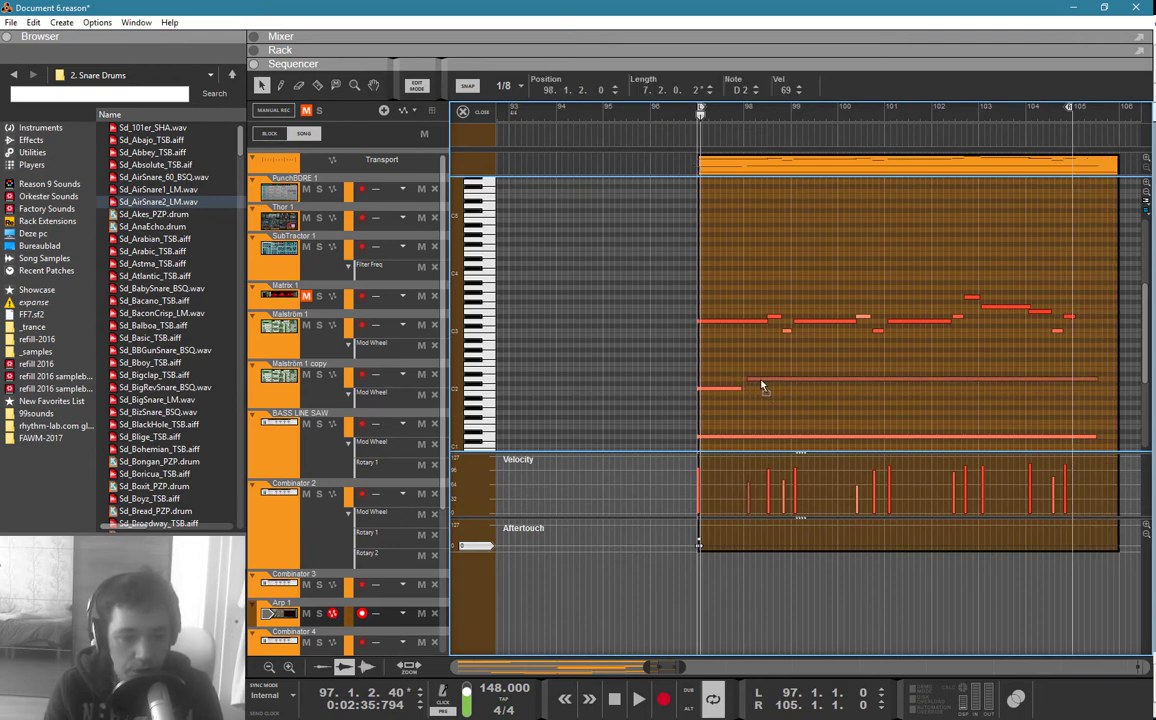
pyautogui.scroll(5, 765, 376)
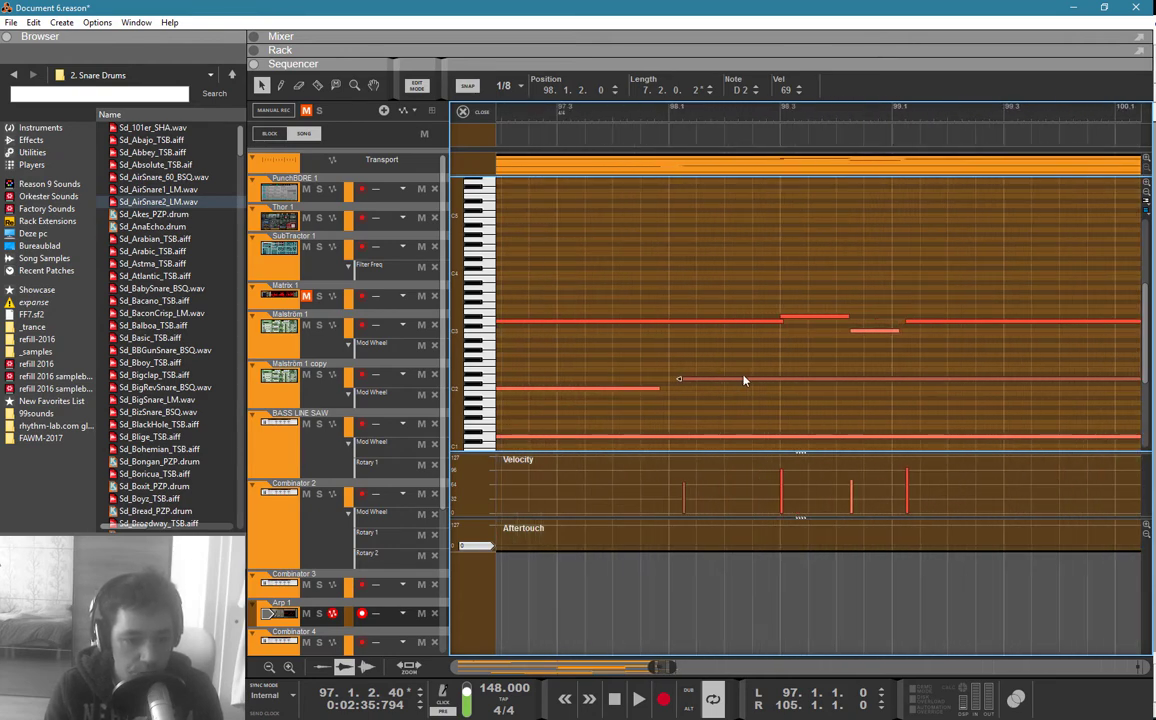
pyautogui.click(717, 368)
pyautogui.hotkey('ctrl', 'a')
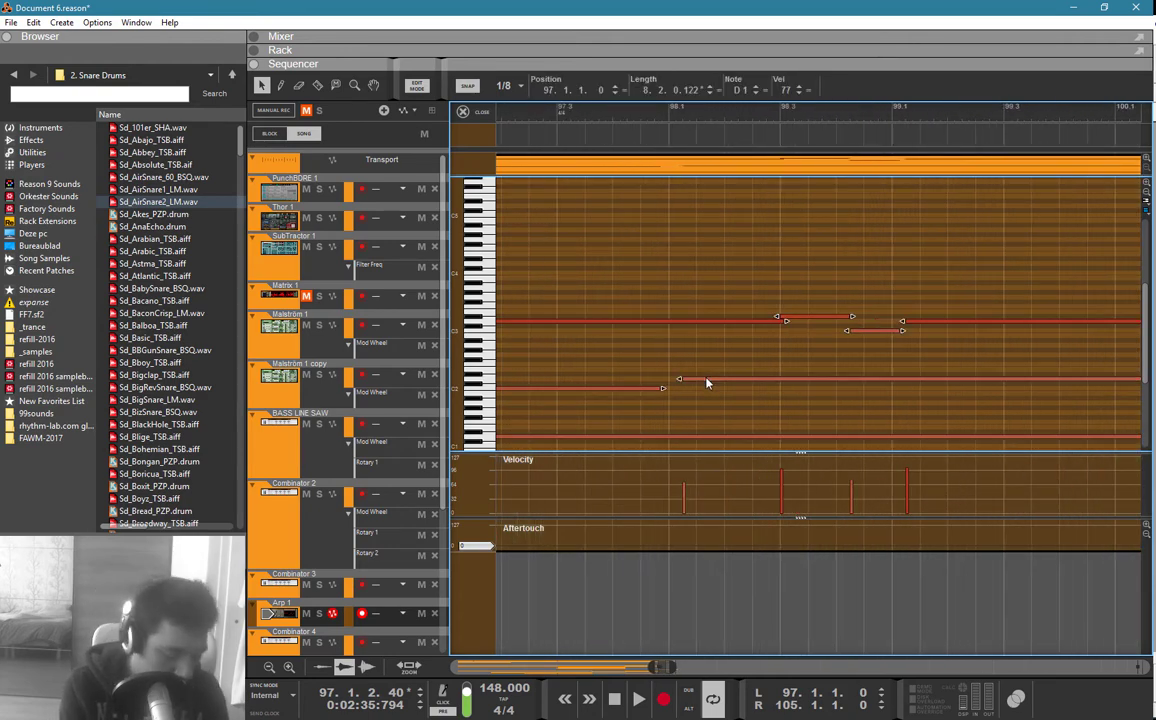
pyautogui.click(604, 200)
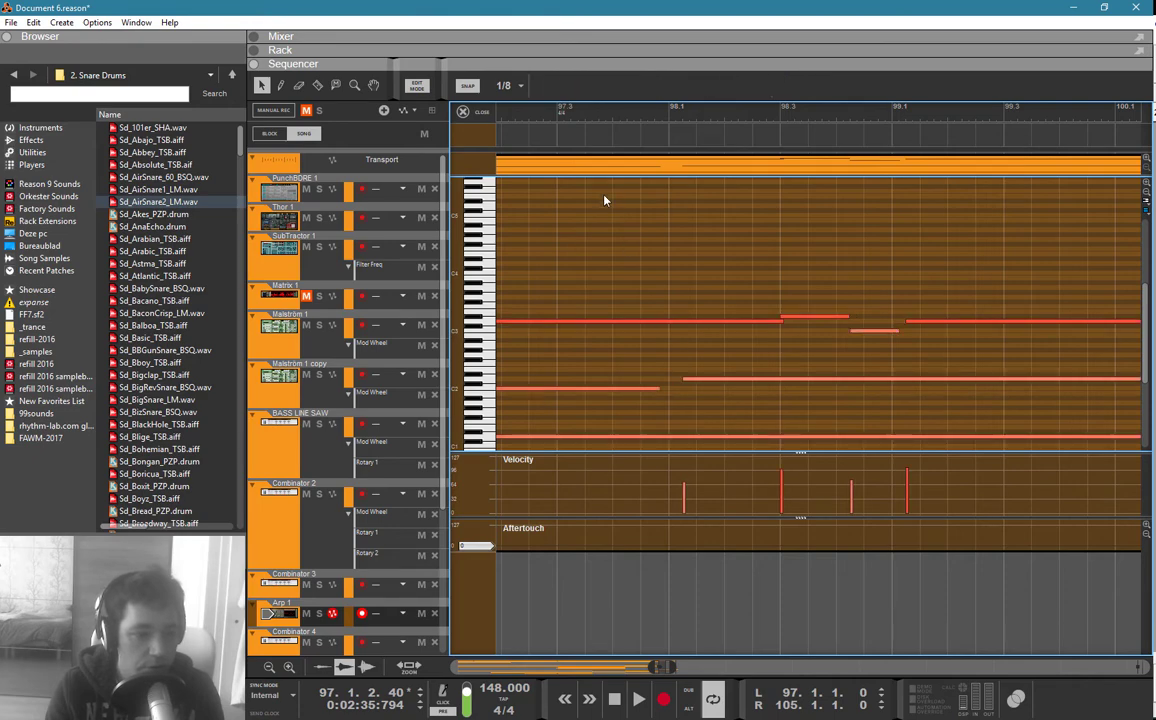
pyautogui.click(519, 86)
pyautogui.click(476, 164)
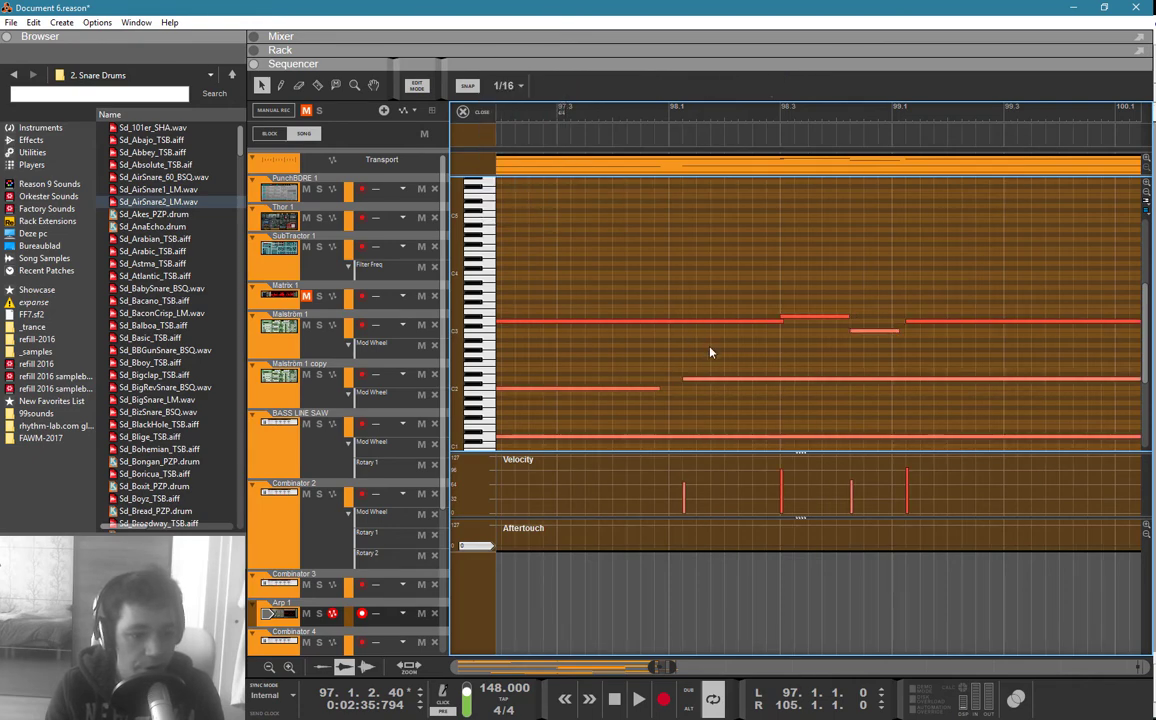
pyautogui.moveTo(699, 387); pyautogui.dragTo(686, 379)
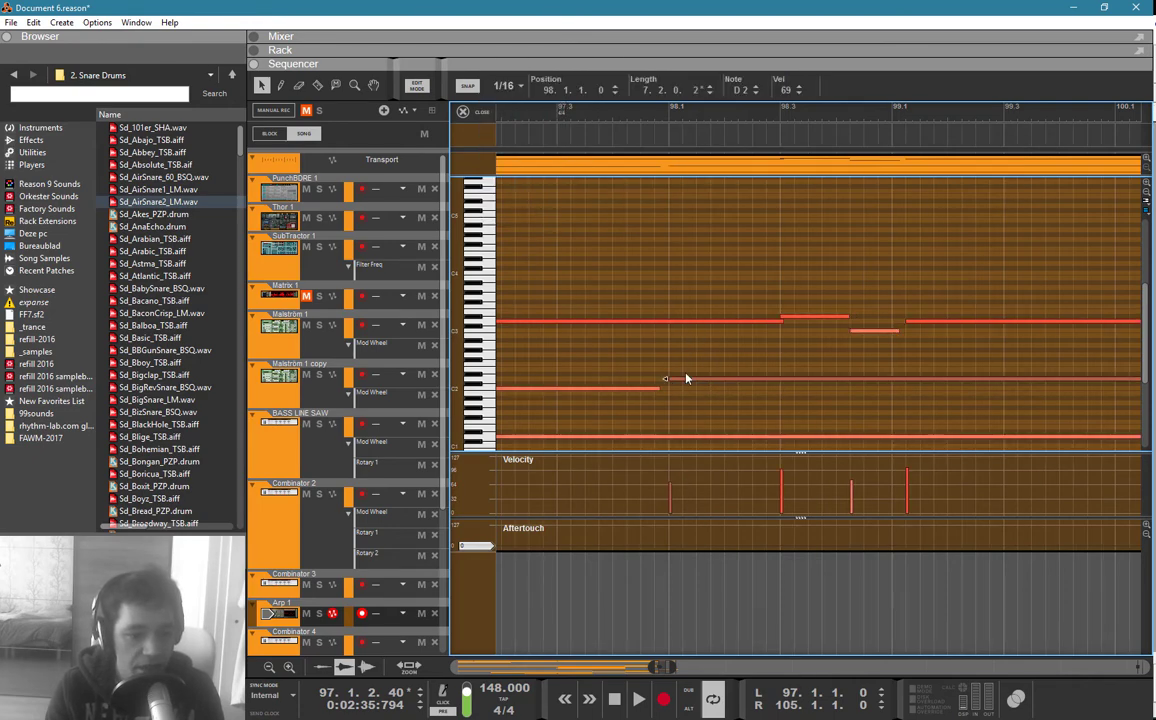
# Step: Shorten the two long low notes of the Arp 1 clip so they end at bar 105
pyautogui.scroll(-2, 699, 364)
pyautogui.scroll(-4, 700, 369)
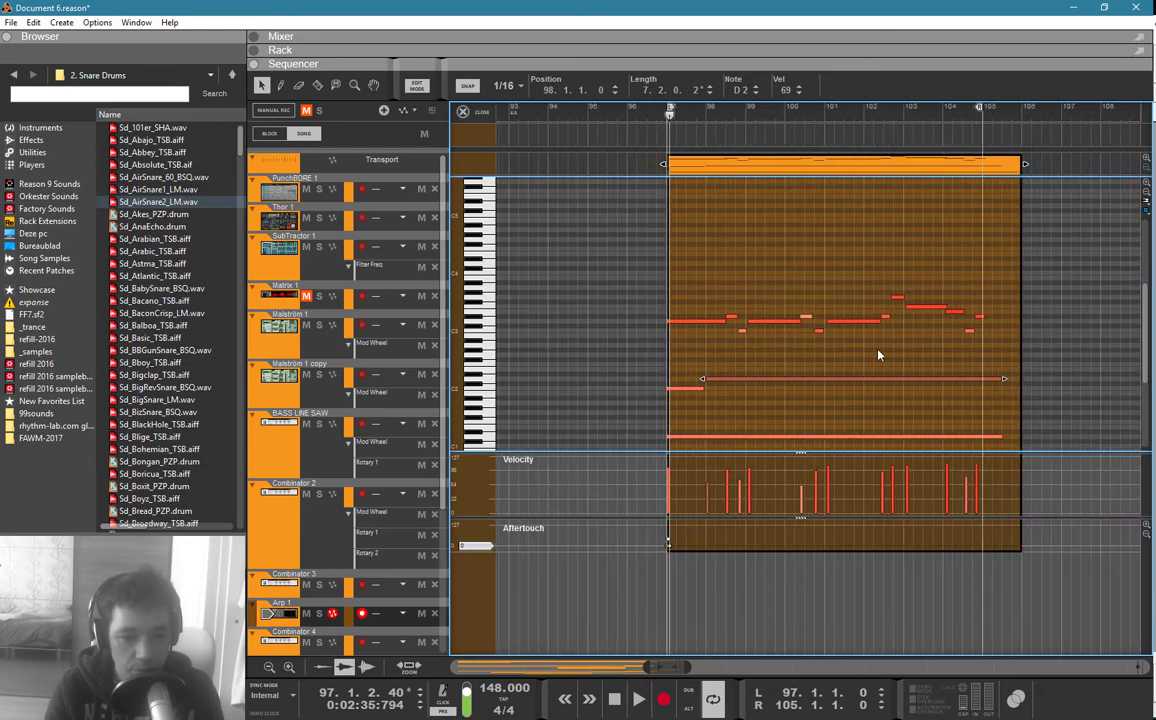
pyautogui.click(997, 351)
pyautogui.moveTo(986, 420)
pyautogui.mouseDown()
pyautogui.moveTo(984, 443)
pyautogui.moveTo(976, 436)
pyautogui.mouseUp()
pyautogui.click(989, 410)
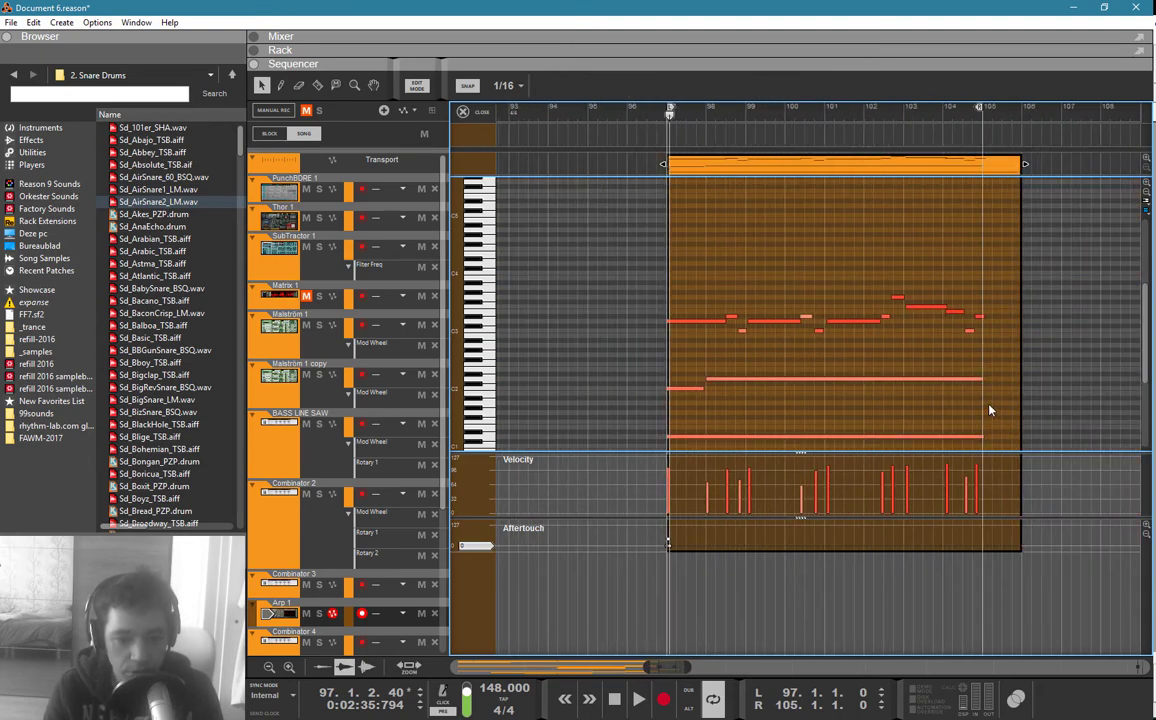
# Step: Play the clip from bar 97 and move the E3 note to 104.1.1.0, shifting the note before it a sixteenth earlier too
pyautogui.click(663, 117)
pyautogui.moveTo(669, 117); pyautogui.dragTo(672, 117)
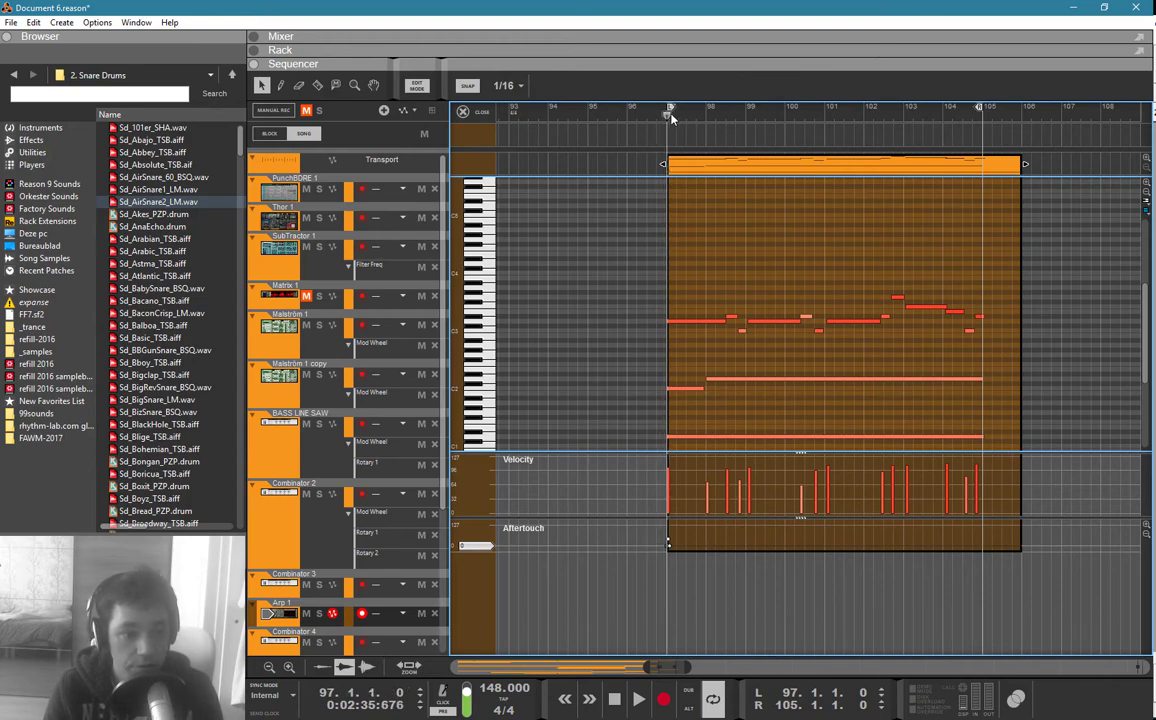
pyautogui.press('space')
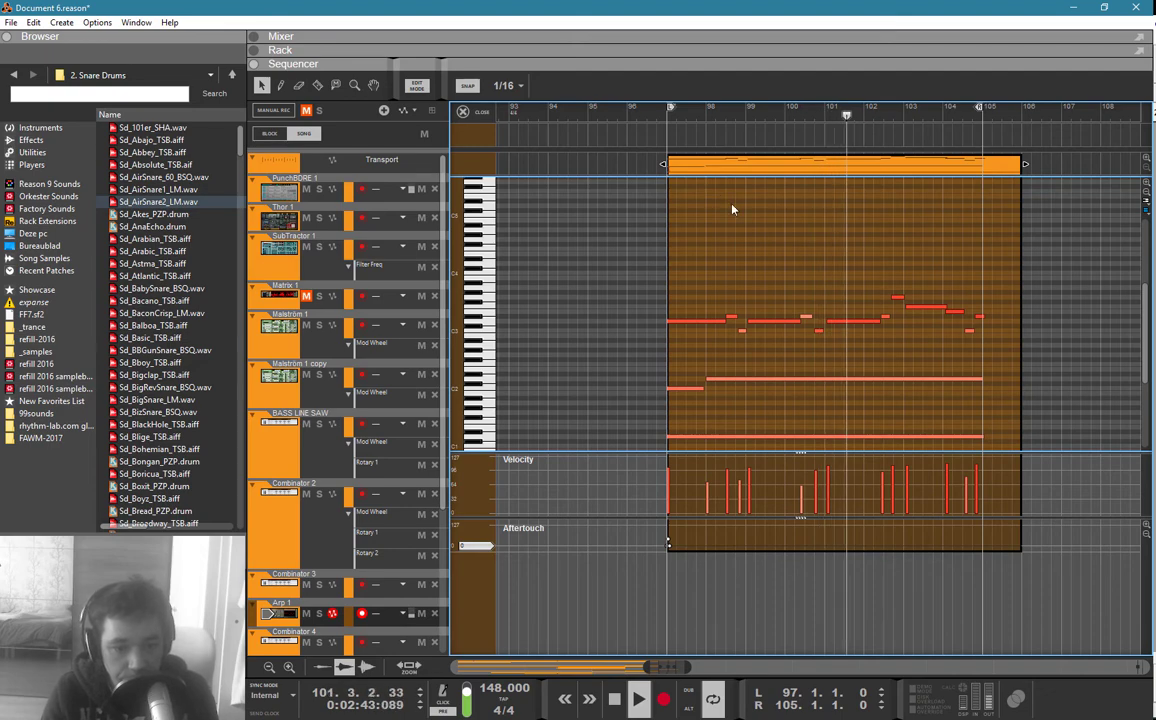
pyautogui.scroll(2, 841, 313)
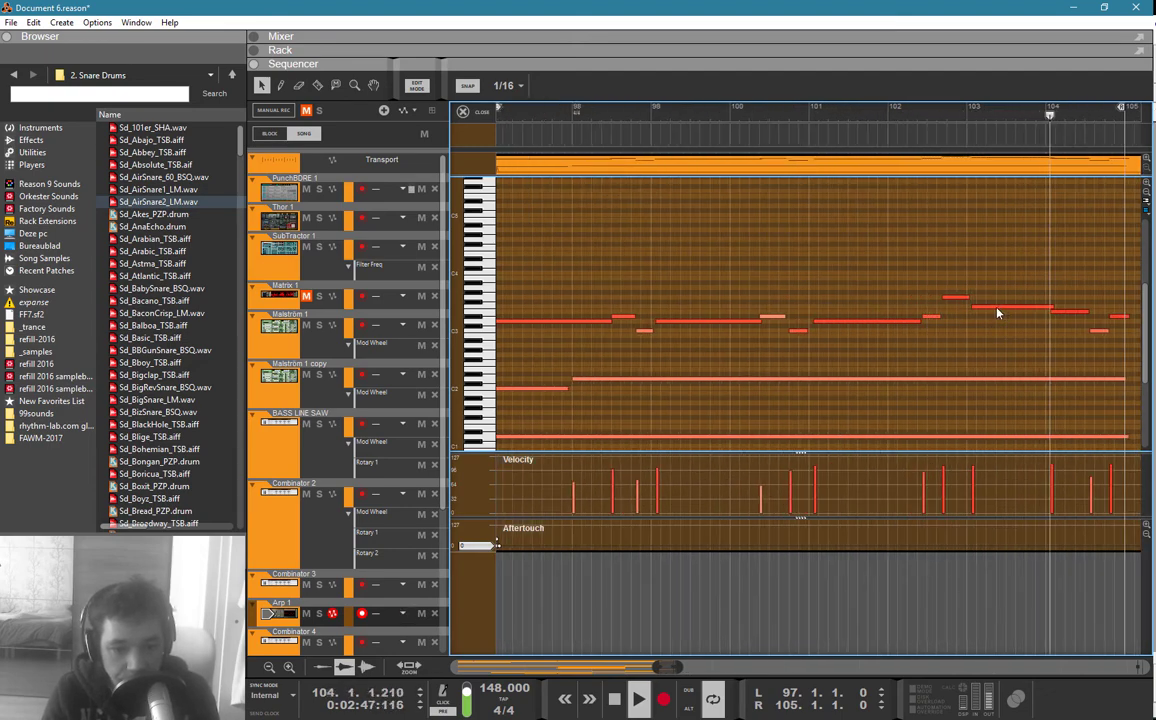
pyautogui.moveTo(996, 310); pyautogui.dragTo(1053, 318)
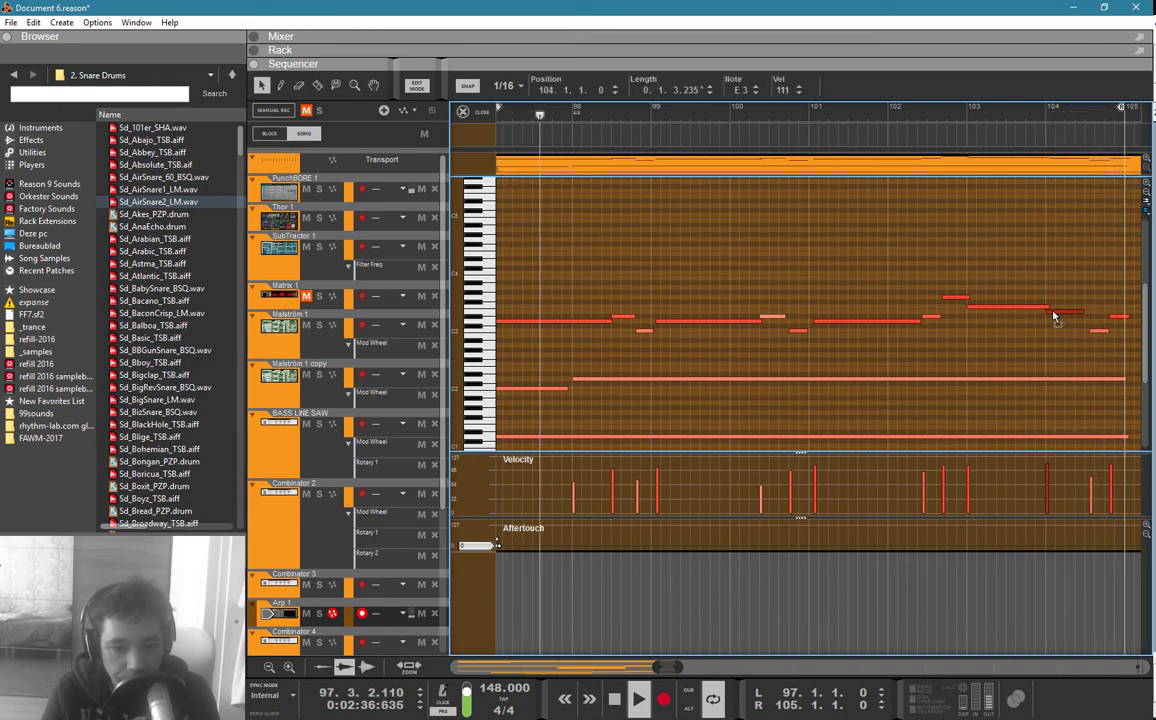
# Step: Delete the final short D#3 note and lengthen the C3 note at 104.3.2.0 to 0.1.2.0
pyautogui.click(1119, 318)
pyautogui.press('Delete')
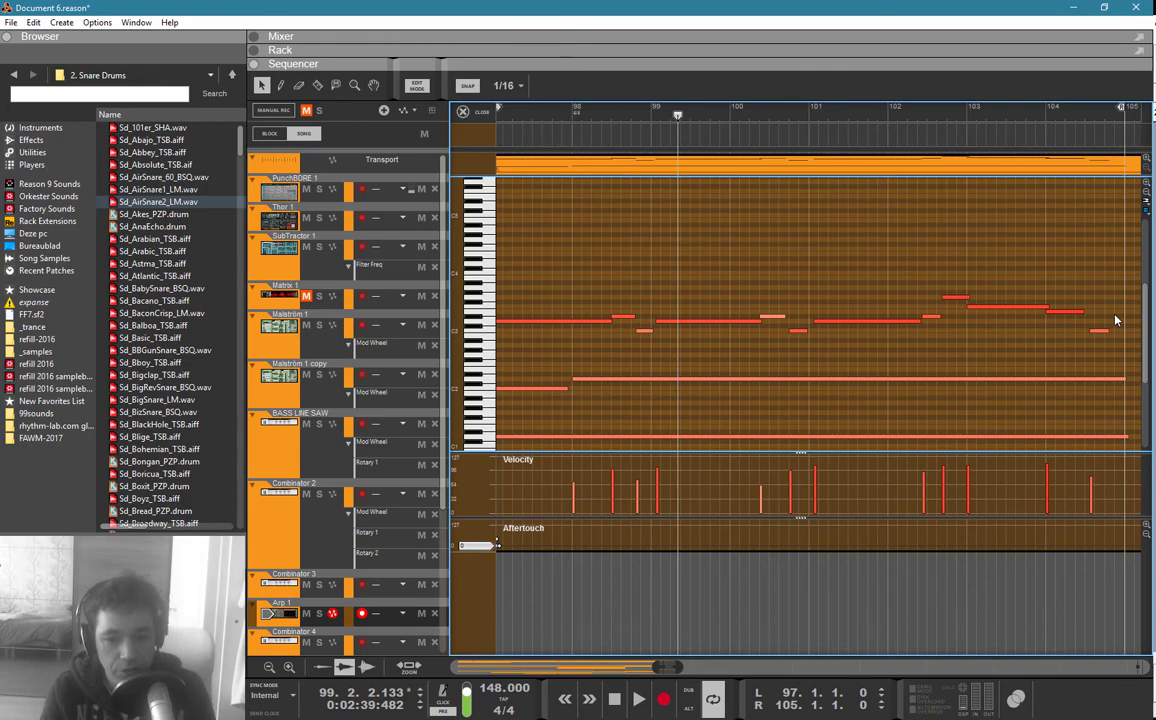
pyautogui.click(1100, 332)
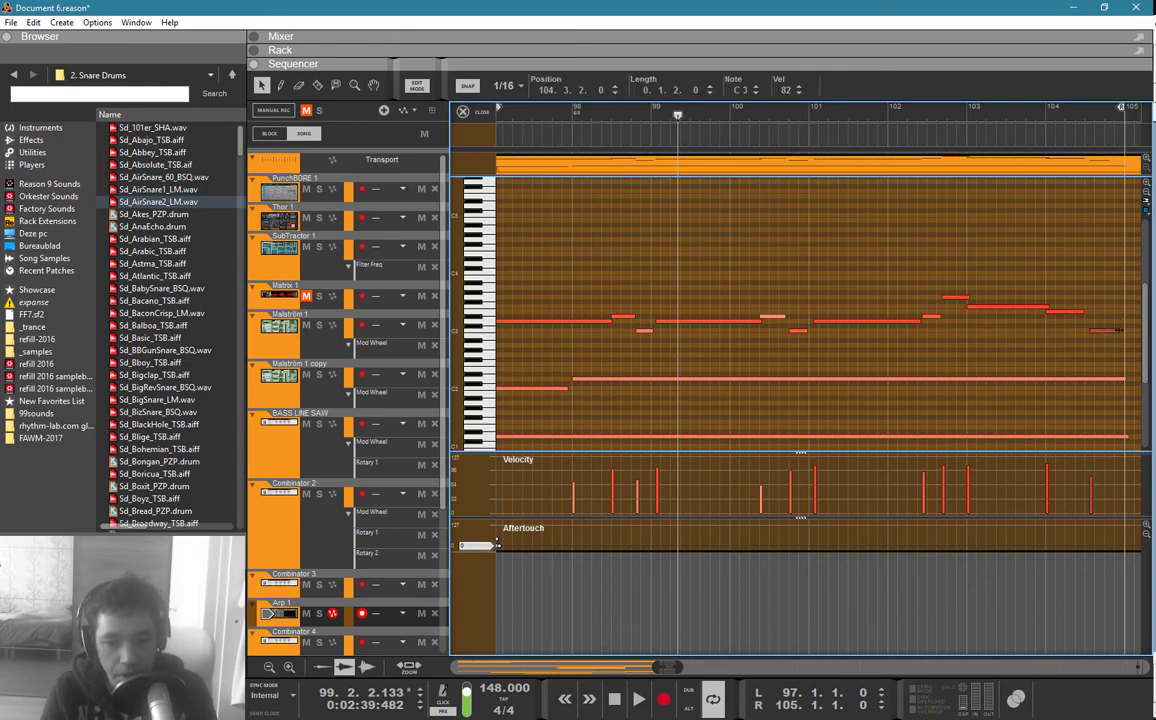
# Step: Close the note editing view and trim the Arp 1 clip to eight bars, ending at bar 105
pyautogui.hotkey('ctrl', 'e')
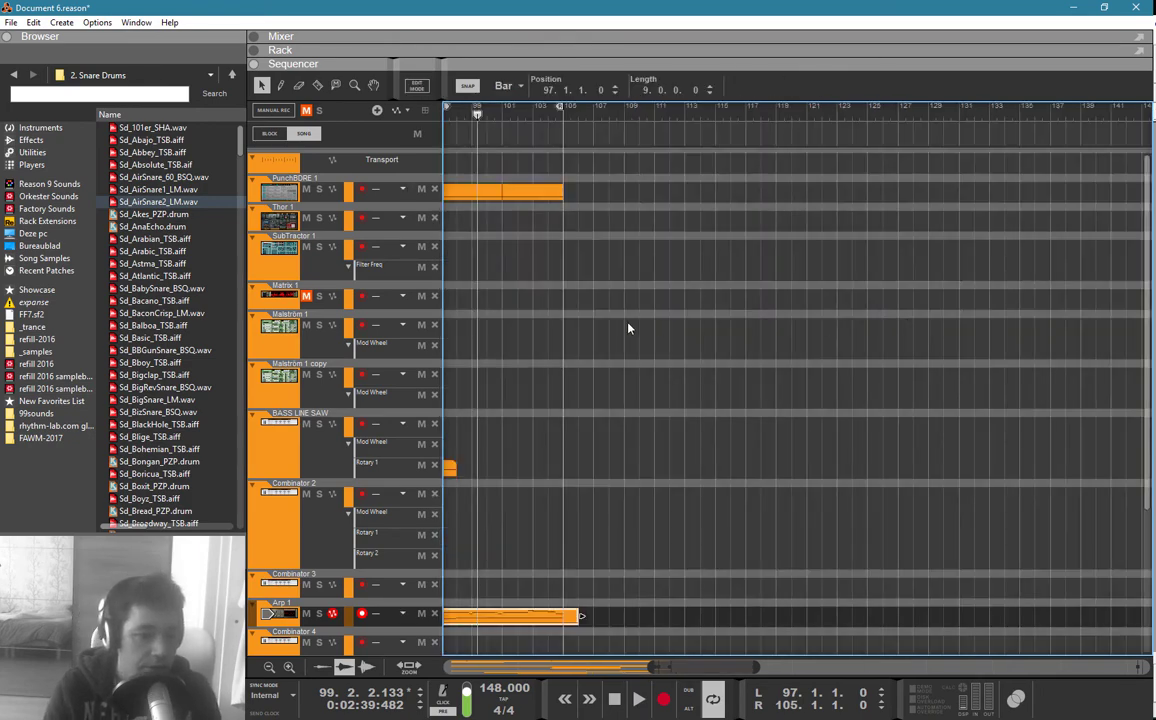
pyautogui.scroll(-4, 585, 443)
pyautogui.click(590, 413)
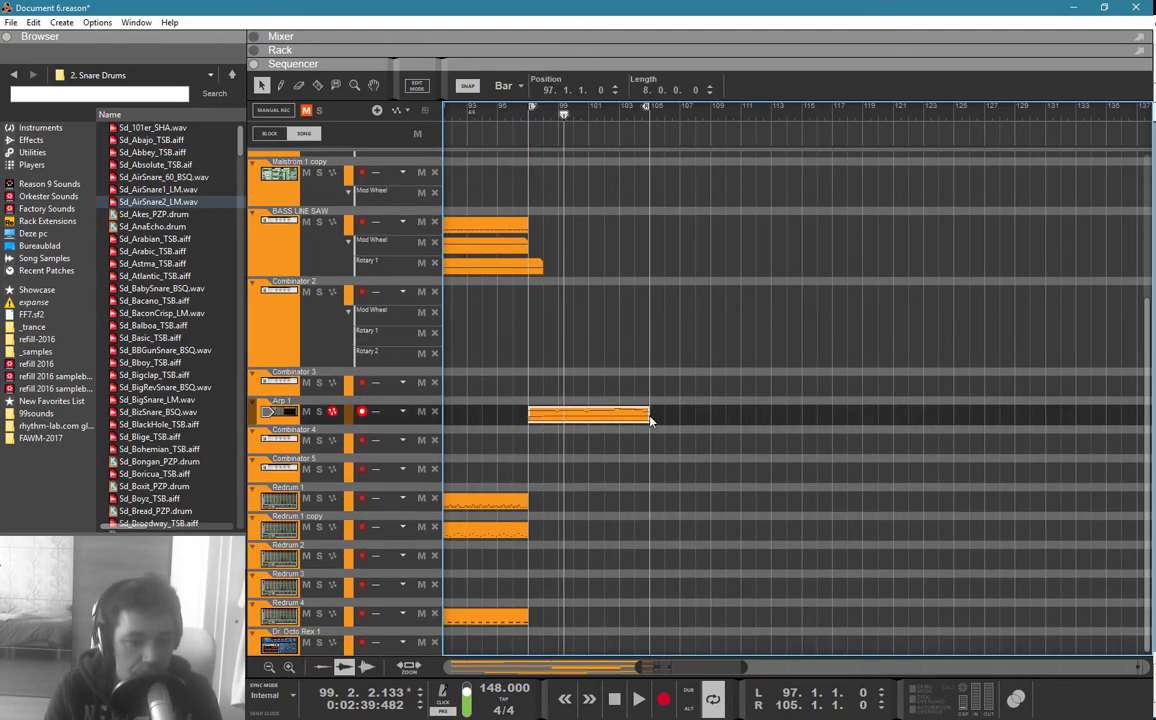
# Step: Create automation lanes for the FILTER and RES knobs of Combinator 3 in the rack and return to the sequencer
pyautogui.click(446, 413)
pyautogui.click(297, 420)
pyautogui.press('F6')
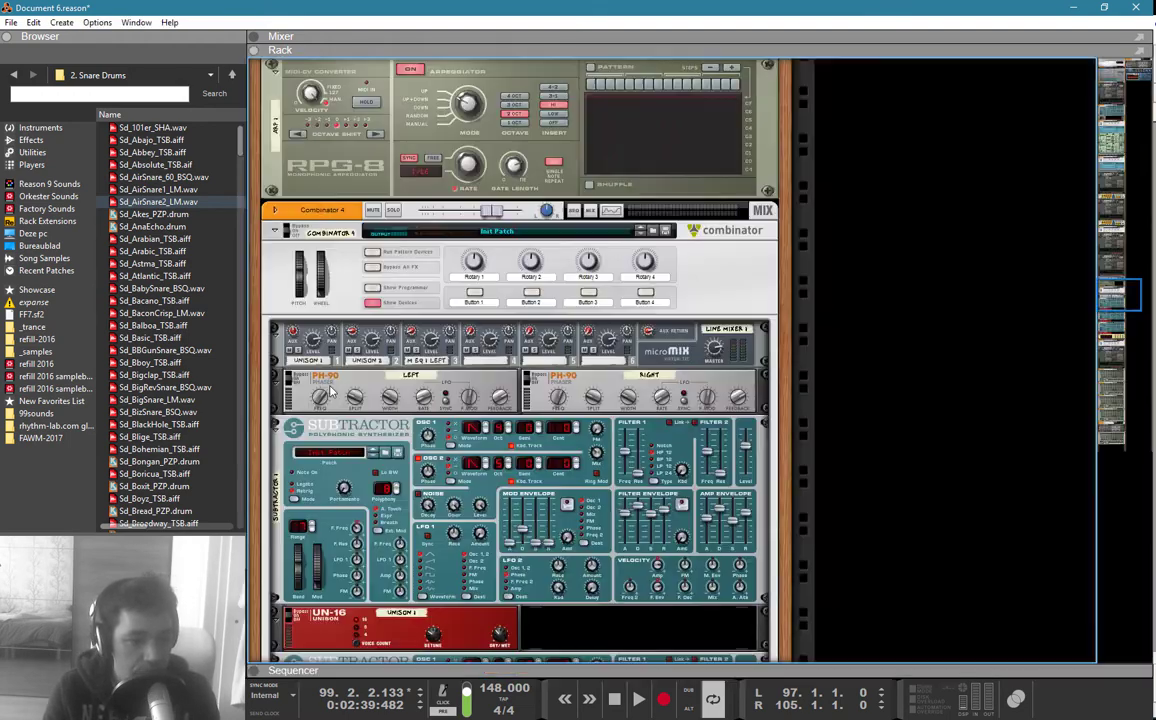
pyautogui.scroll(1, 386, 338)
pyautogui.scroll(15, 437, 349)
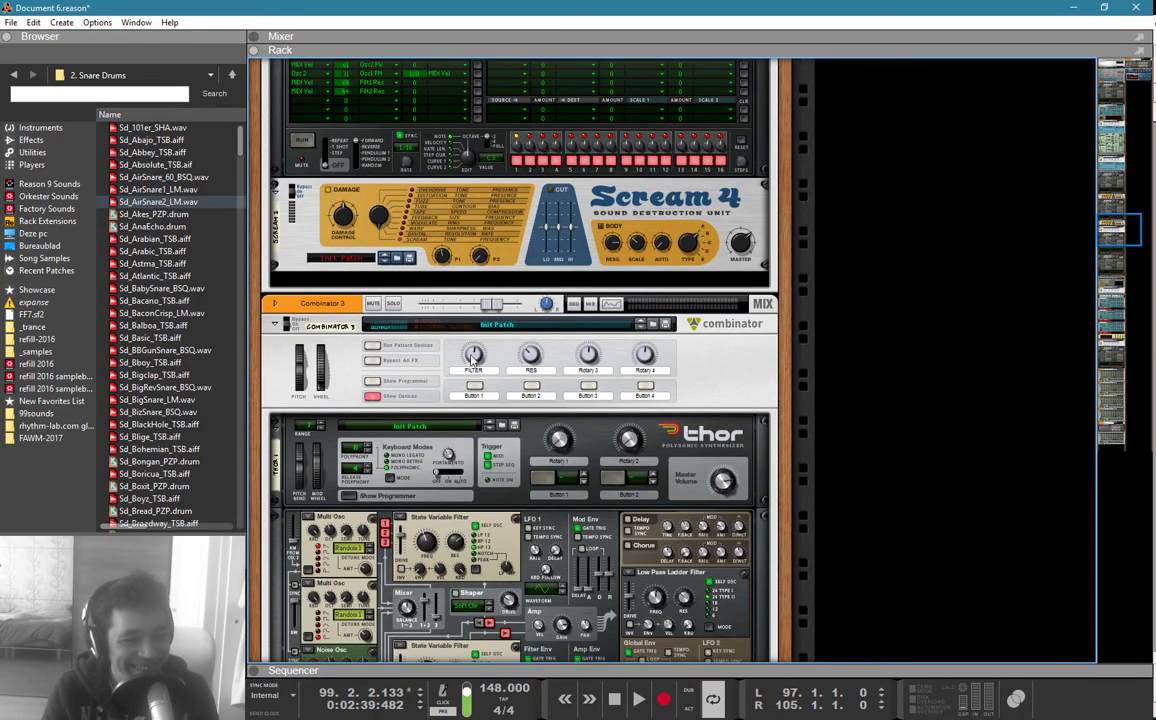
pyautogui.click(475, 358)
pyautogui.rightClick(472, 358)
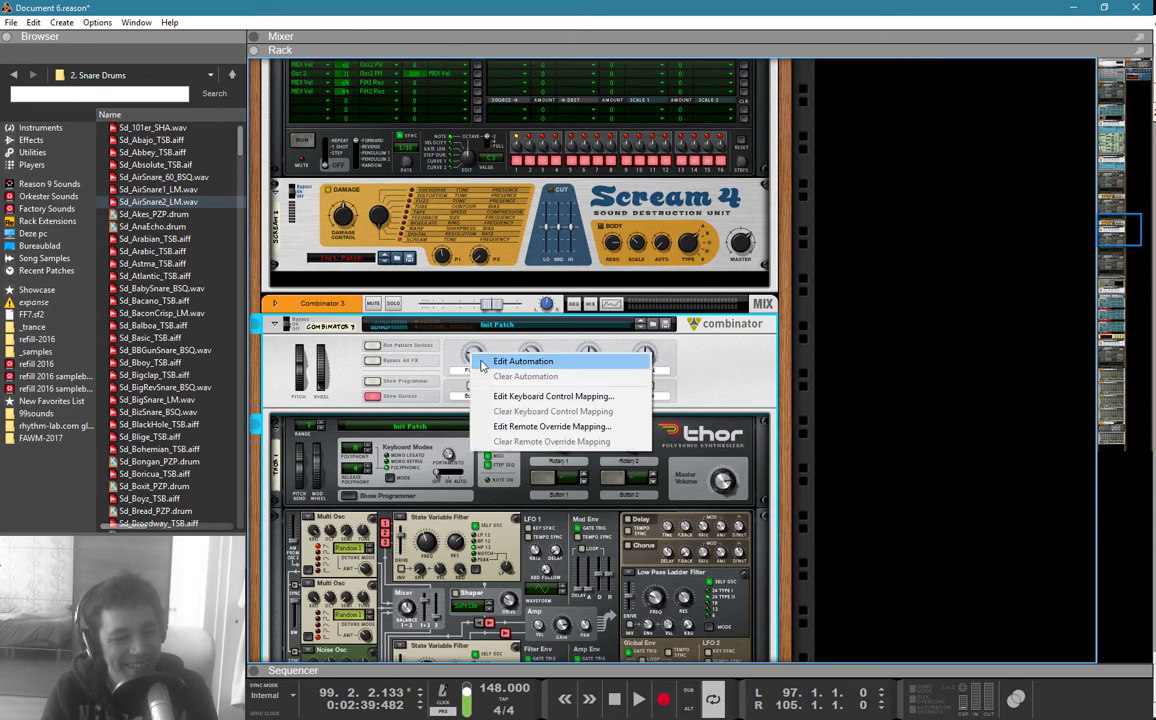
pyautogui.click(497, 364)
pyautogui.scroll(4, 535, 236)
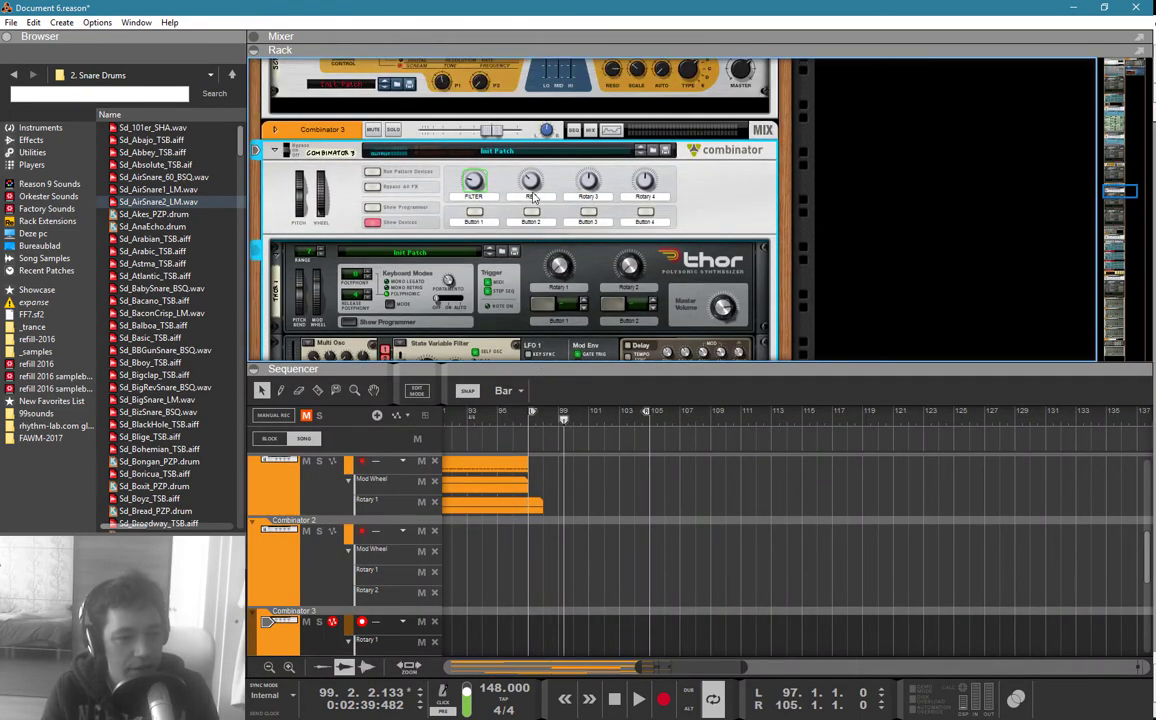
pyautogui.rightClick(535, 183)
pyautogui.click(554, 188)
pyautogui.press('F7')
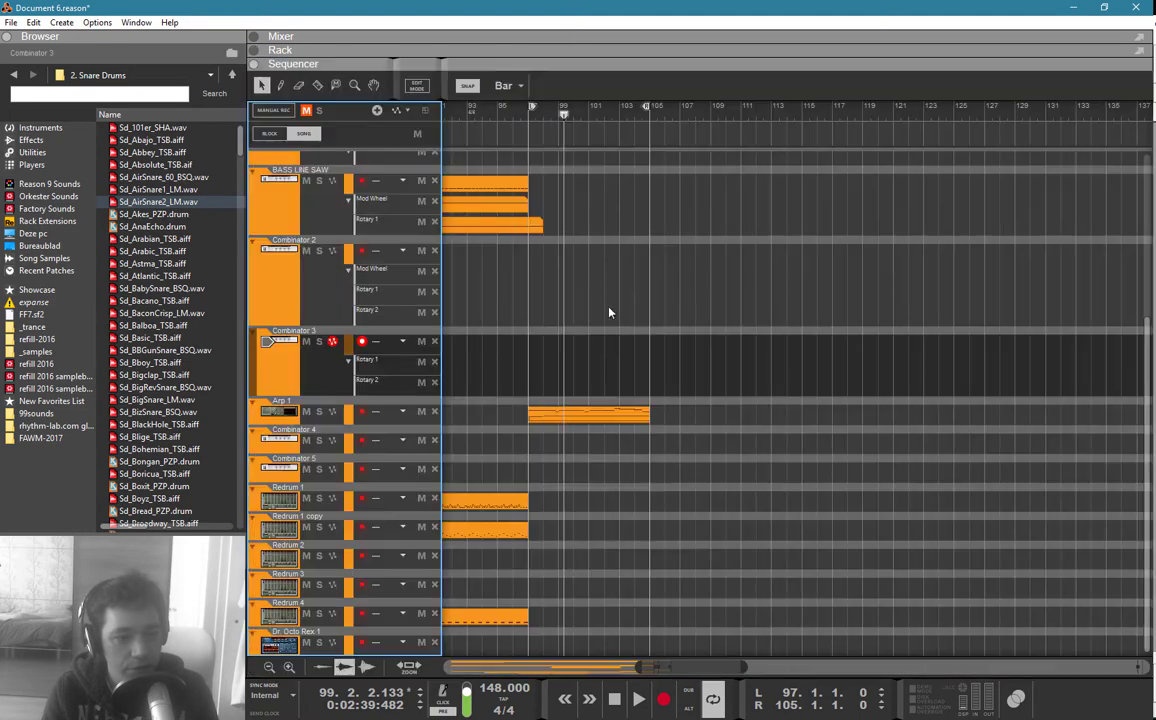
# Step: Draw automation clips from bar 97 on the Rotary 1 and Rotary 2 lanes of Combinator 3 and open the Rotary 1 clip
pyautogui.press('p')
pyautogui.moveTo(529, 385)
pyautogui.mouseDown()
pyautogui.moveTo(726, 385)
pyautogui.moveTo(786, 365)
pyautogui.mouseUp()
pyautogui.doubleClick(615, 366)
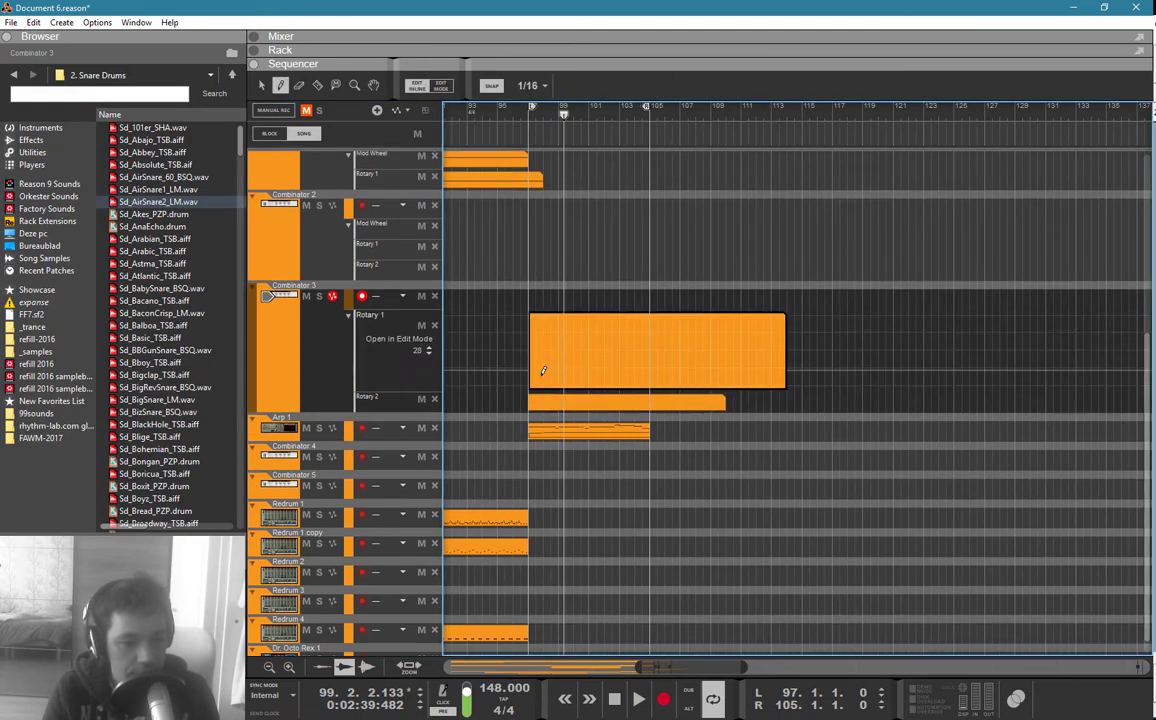
# Step: Add rising Rotary 1 automation points from just before bar 97, with value 42 at 104.2.2.0 and another point near bar 105
pyautogui.click(526, 367)
pyautogui.keyDown('alt'); pyautogui.click(641, 361); pyautogui.keyUp('alt')
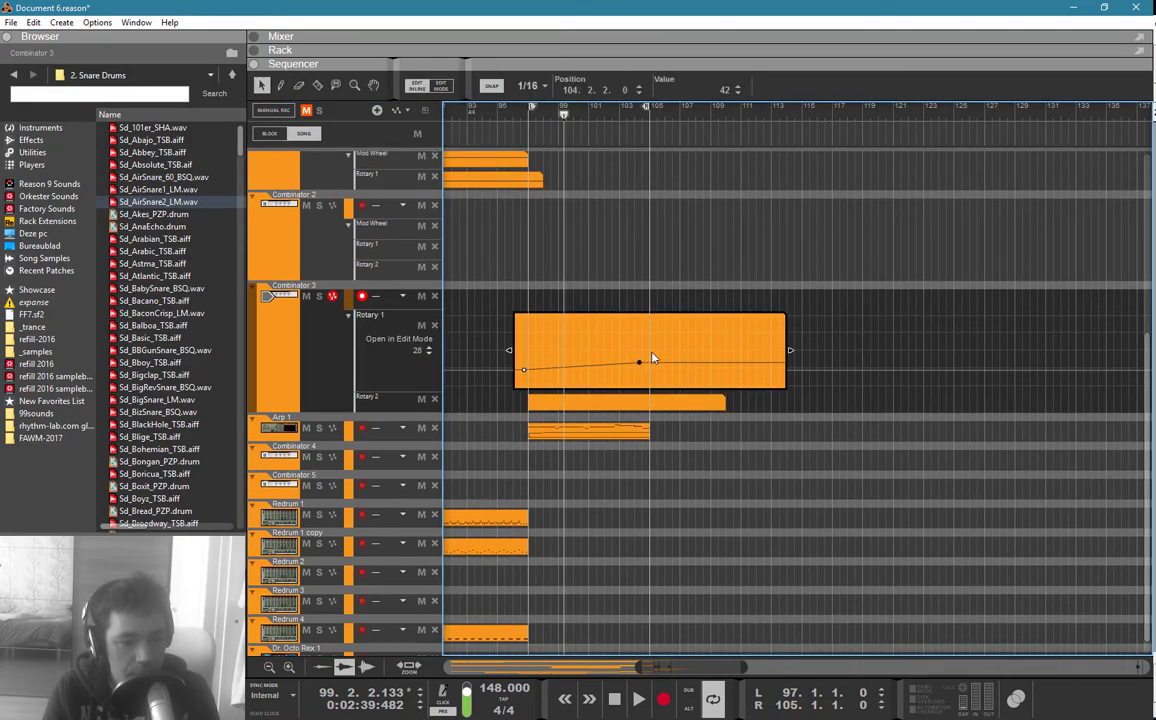
pyautogui.keyDown('alt'); pyautogui.click(652, 352); pyautogui.keyUp('alt')
pyautogui.click(654, 276)
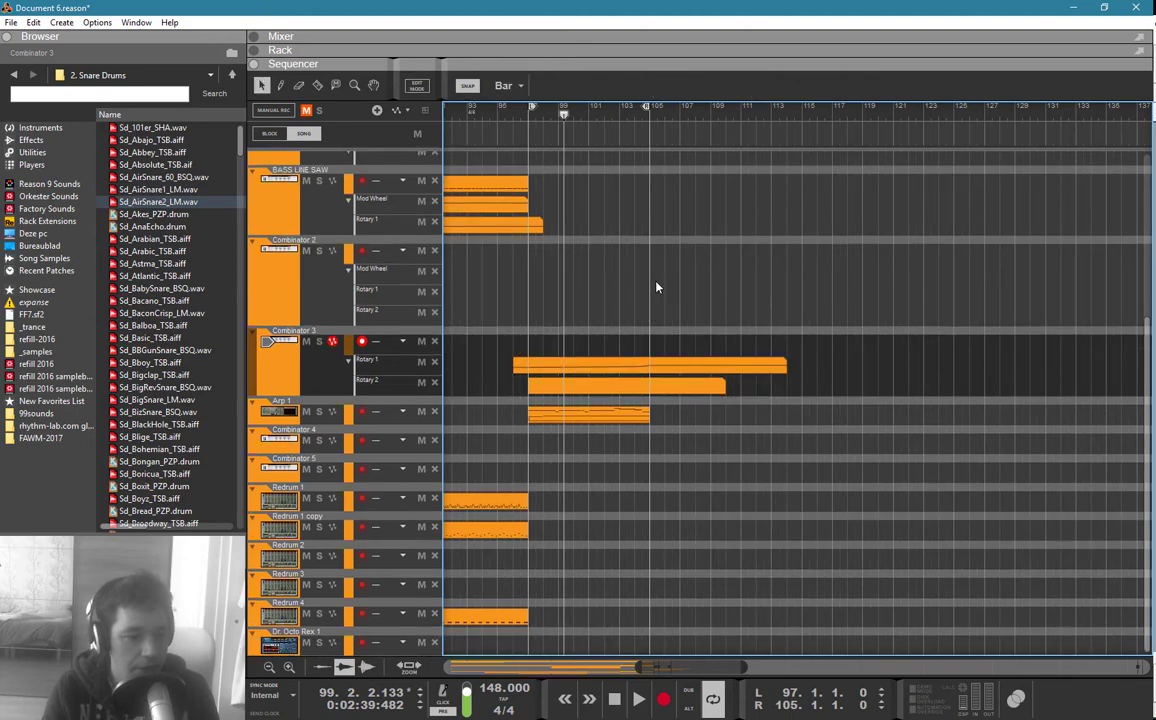
# Step: Arm the Combinator 4 track, play the section from bar 97 and return the playhead to bar 97
pyautogui.click(530, 124)
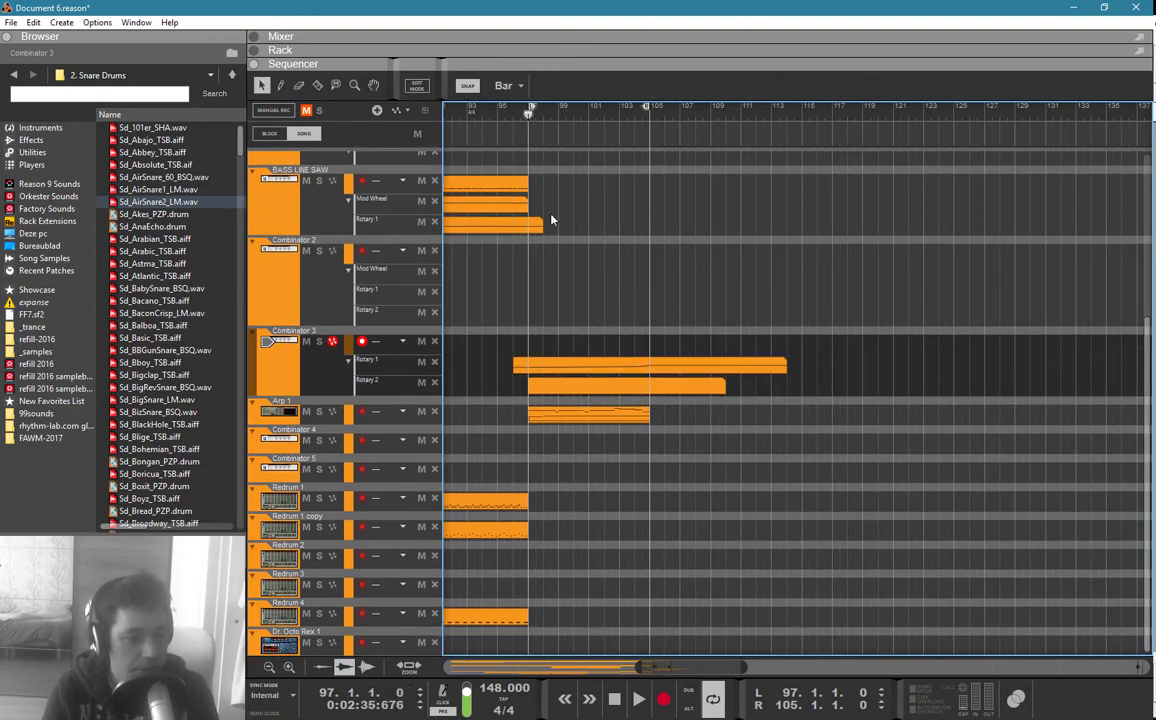
pyautogui.click(301, 448)
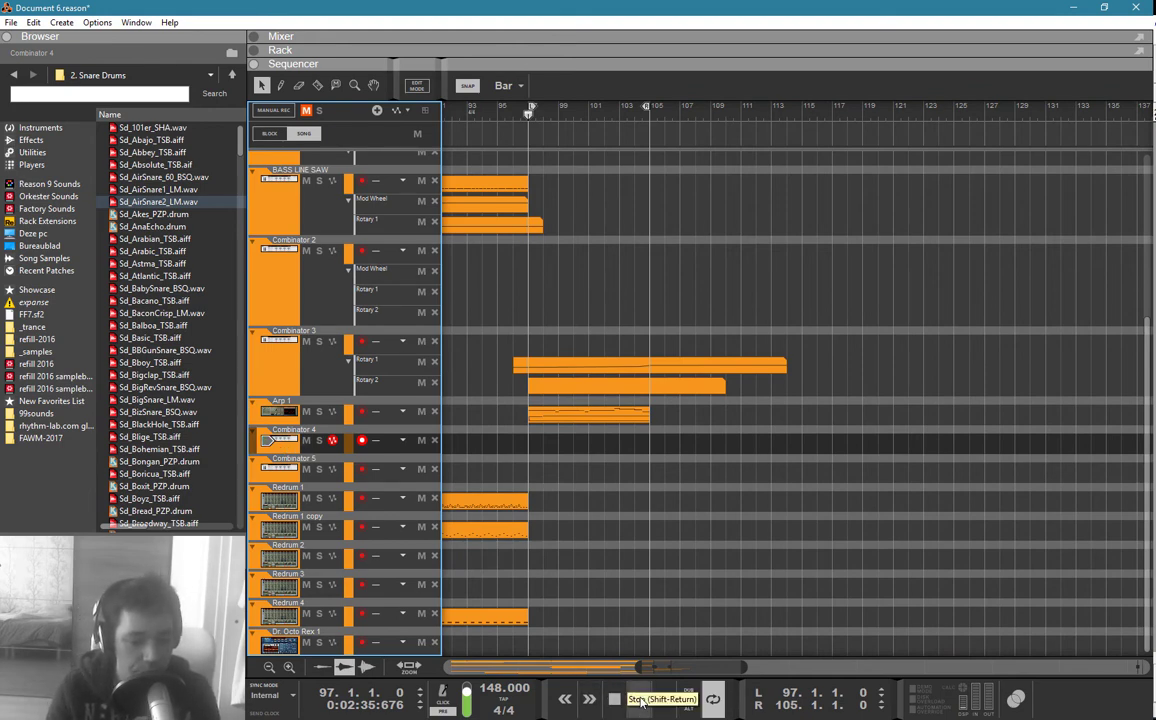
pyautogui.click(641, 700)
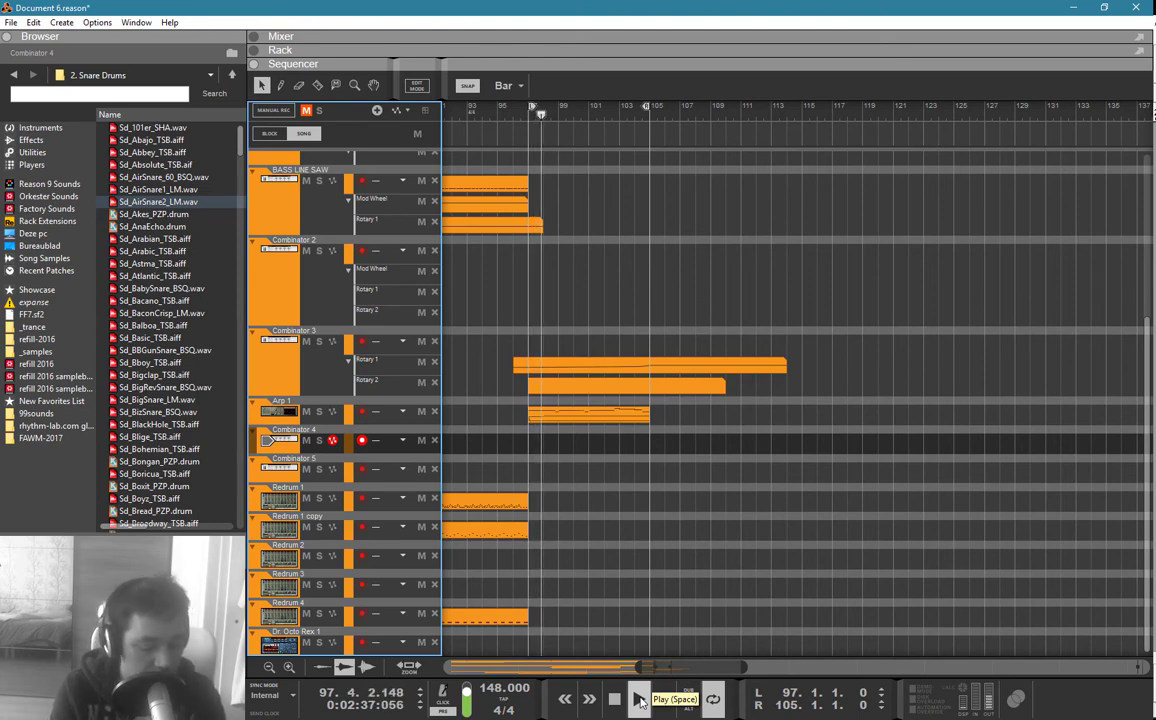
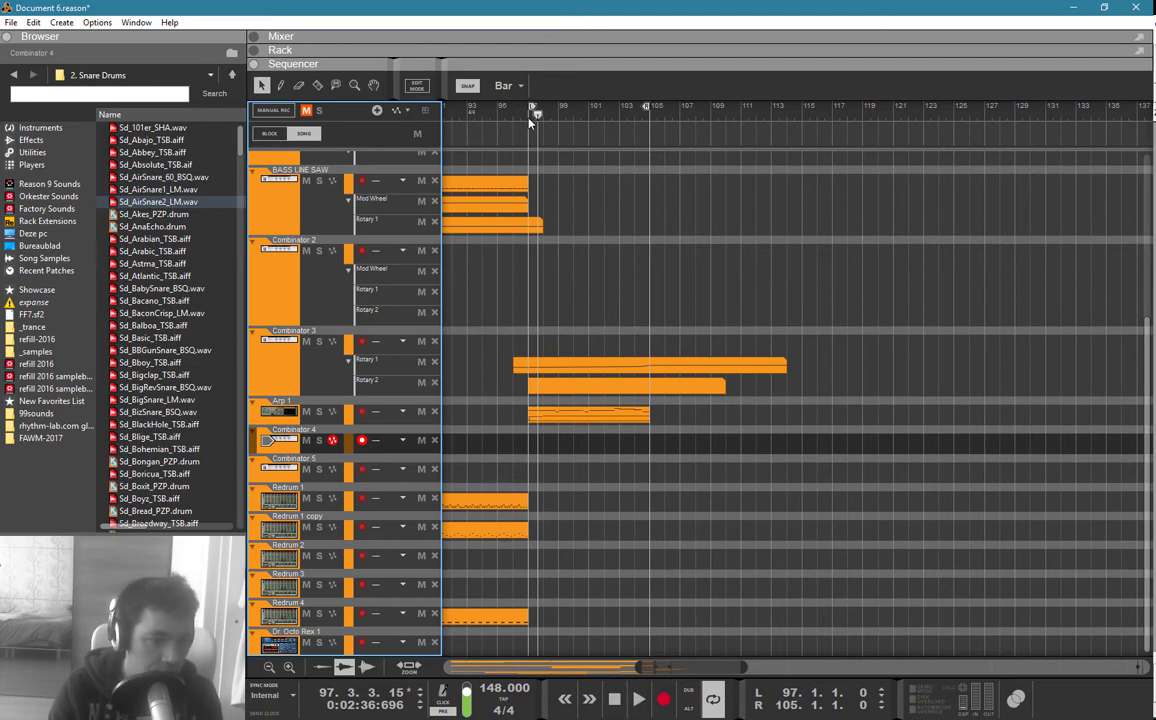
pyautogui.click(530, 121)
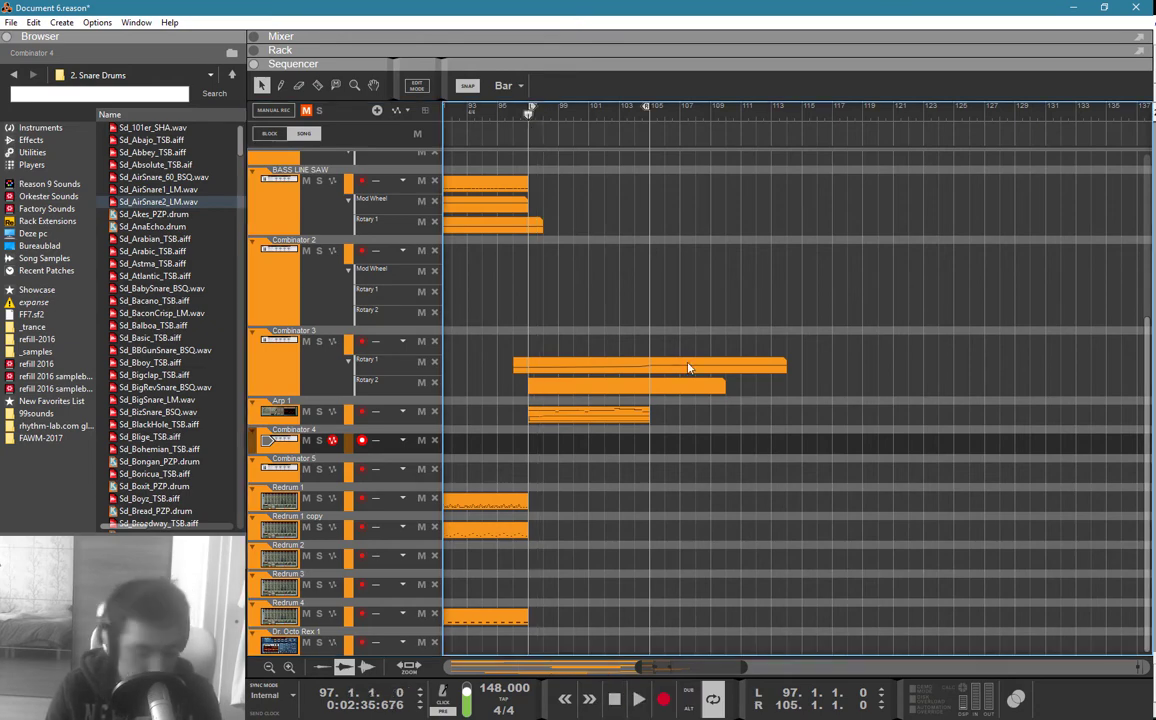
# Step: Record a 16-bar Combinator 4 part from bar 97, extending the loop's right locator to bar 113, and stop the transport
pyautogui.click(661, 685)
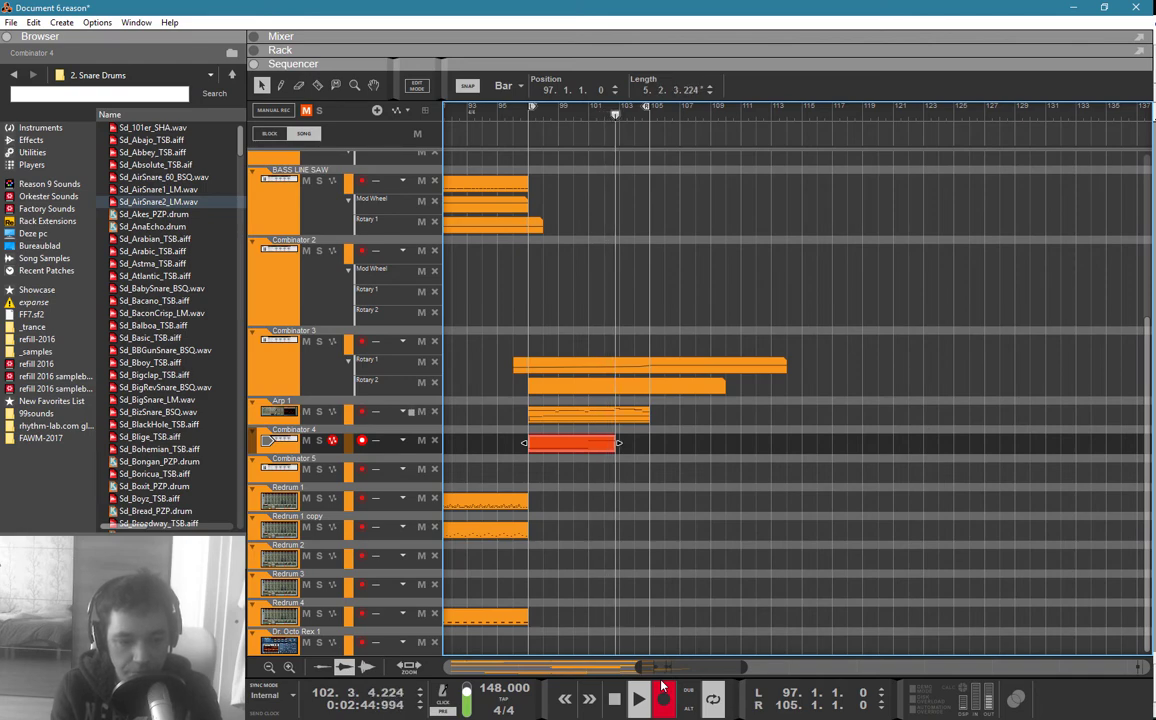
pyautogui.moveTo(645, 106); pyautogui.dragTo(767, 106)
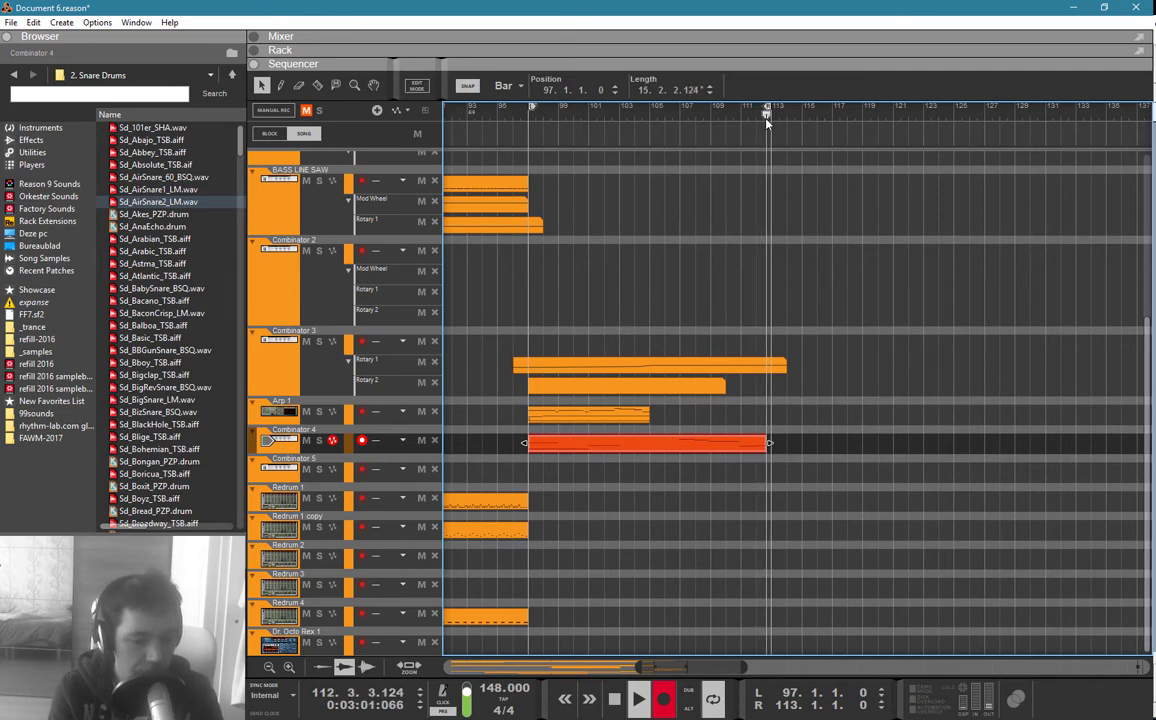
pyautogui.press('space')
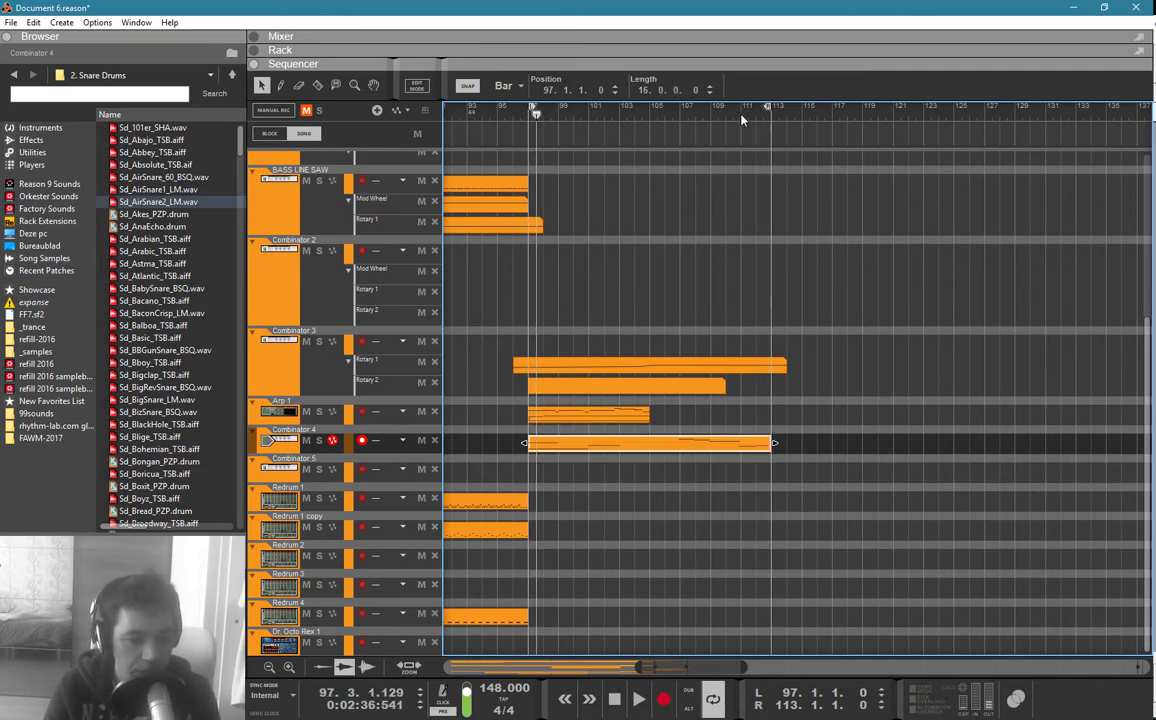
# Step: Open the recorded Combinator 4 clip for note editing and bring all of its notes from bar 97 to 113 into view
pyautogui.doubleClick(630, 447)
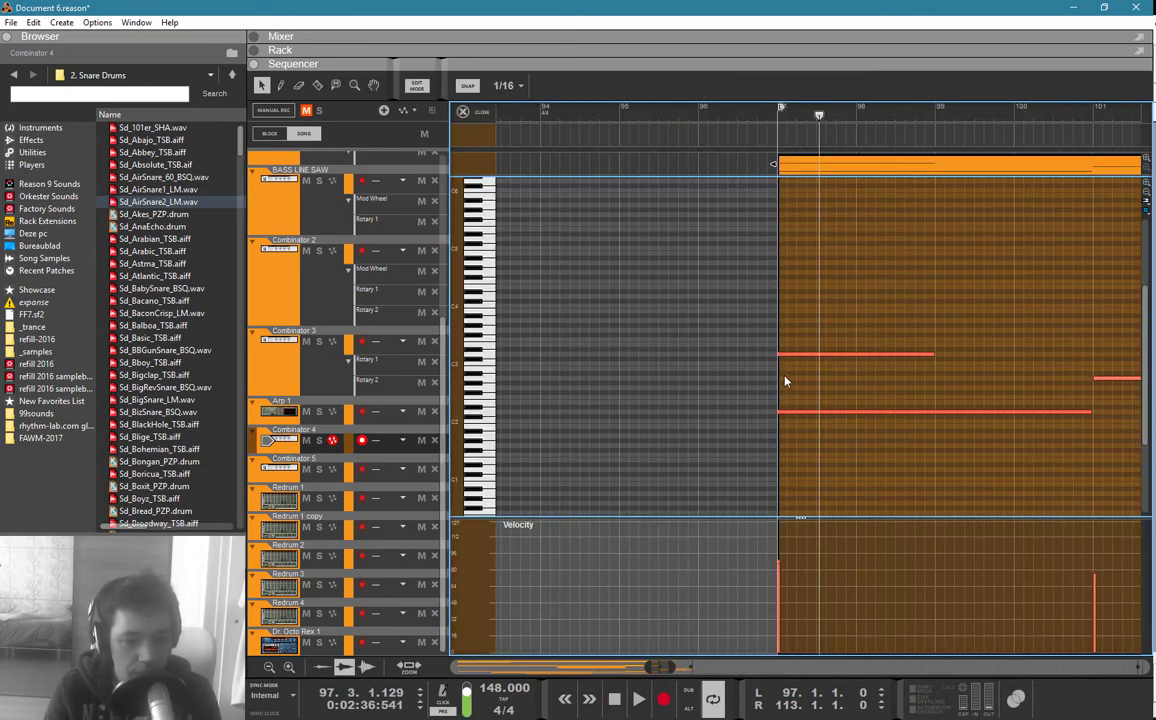
pyautogui.scroll(-5, 807, 364)
pyautogui.hscroll(1, 990, 310)
pyautogui.scroll(-2, 990, 301)
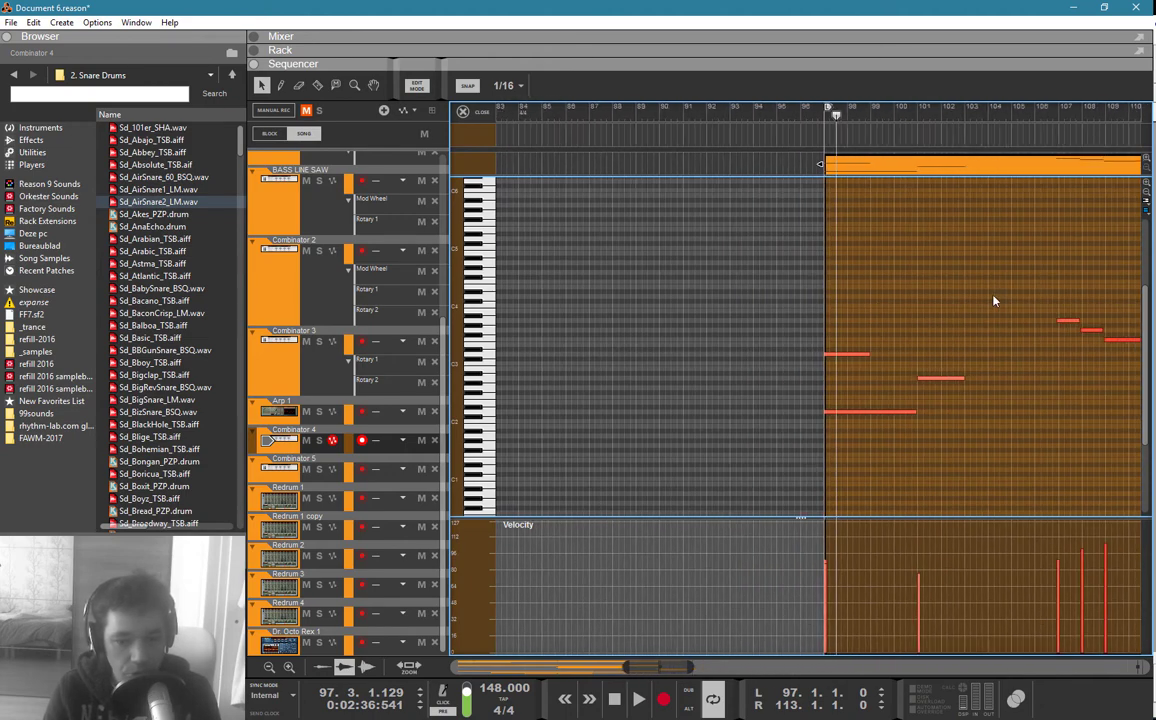
pyautogui.hscroll(5, 940, 315)
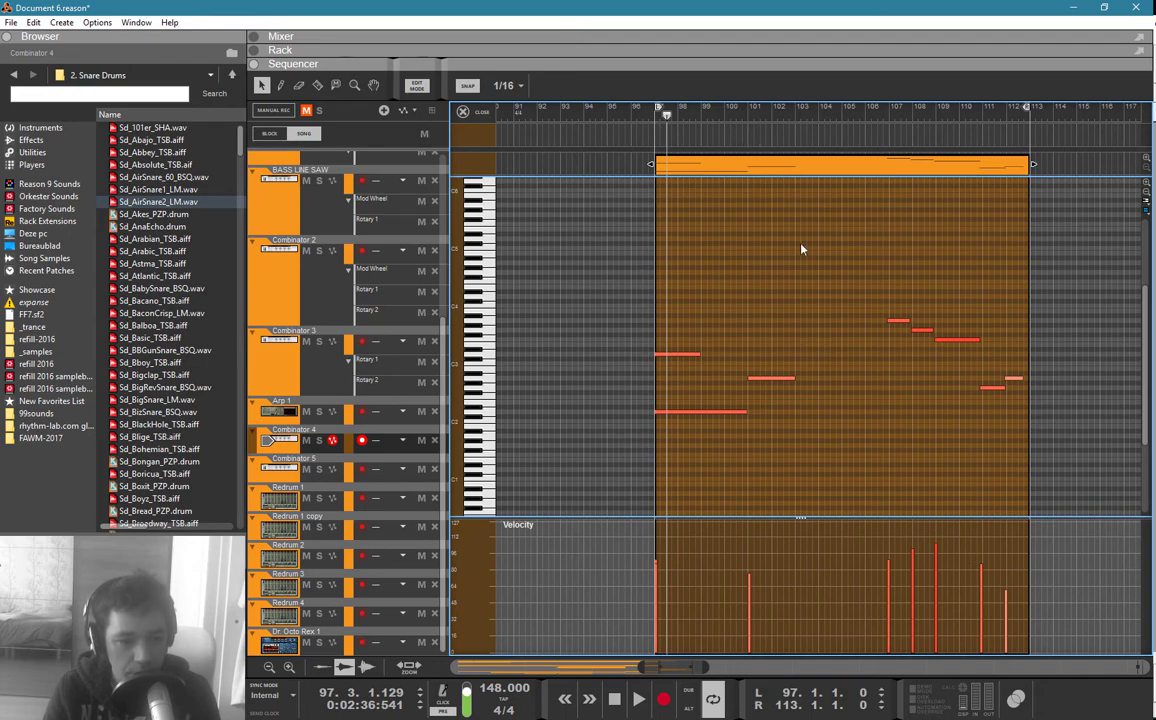
pyautogui.press('w')
pyautogui.moveTo(797, 328); pyautogui.dragTo(822, 329)
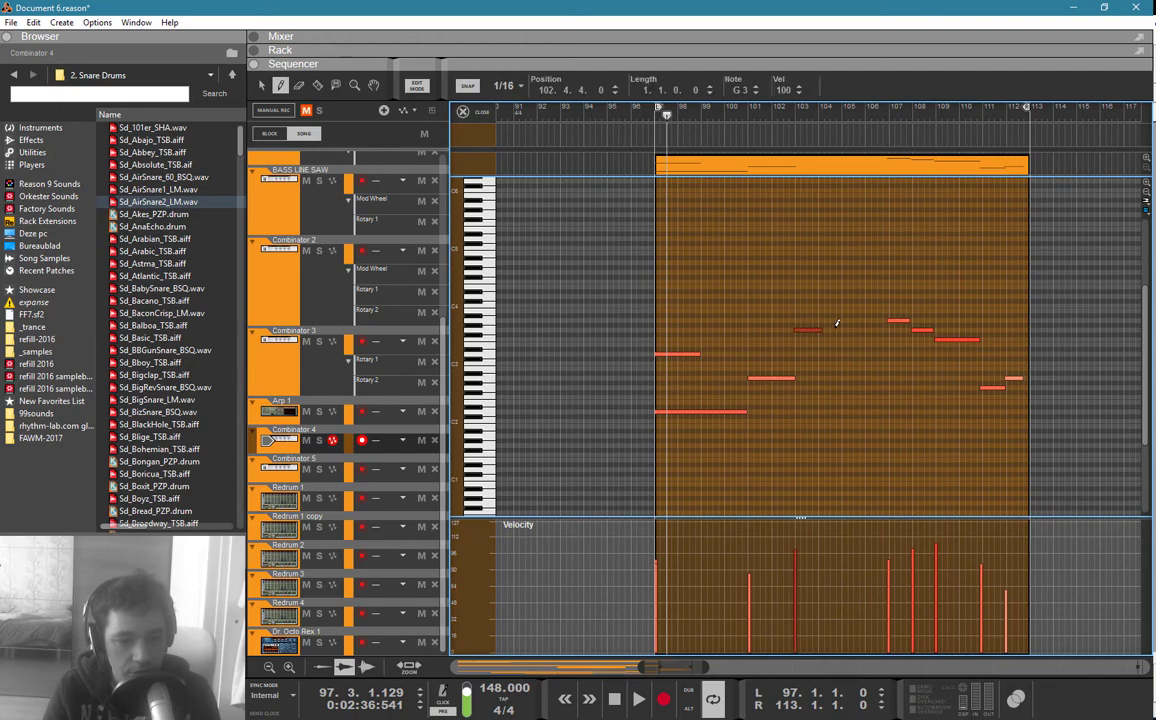
pyautogui.press('q')
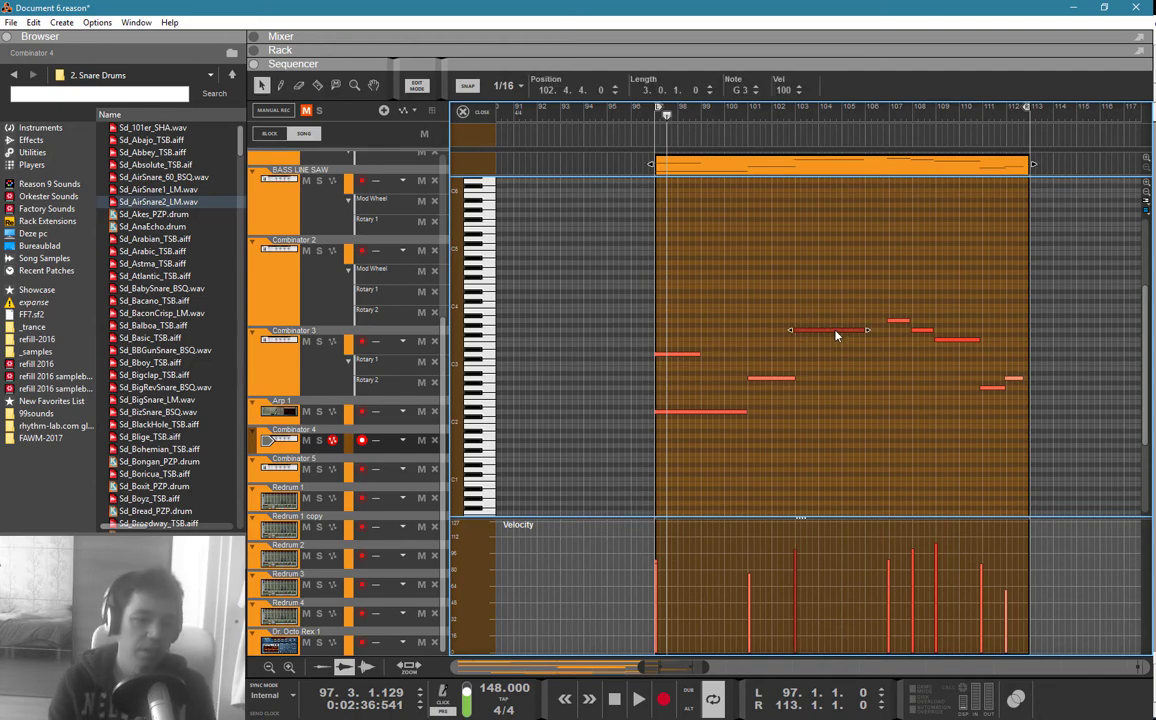
pyautogui.press('Delete')
# Step: Lengthen the A2 note at bar 101 to about bar 105 and move the D3 note from bar 97 to D#3 at bar 105
pyautogui.click(793, 378)
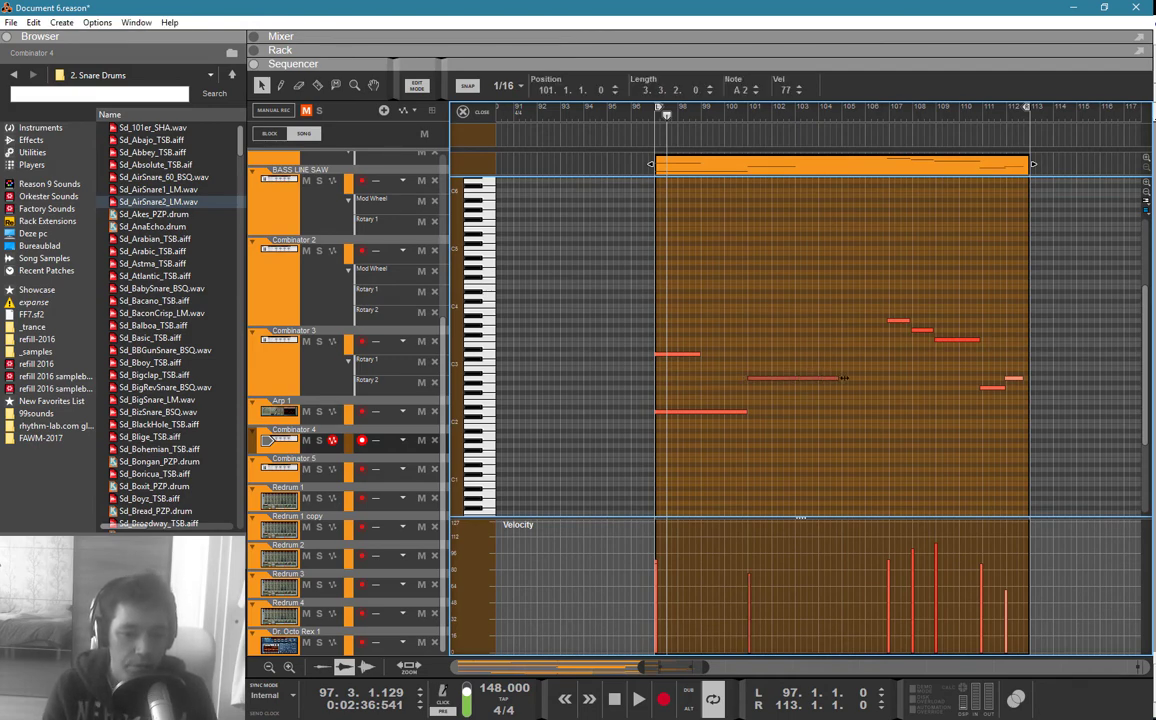
pyautogui.click(763, 351)
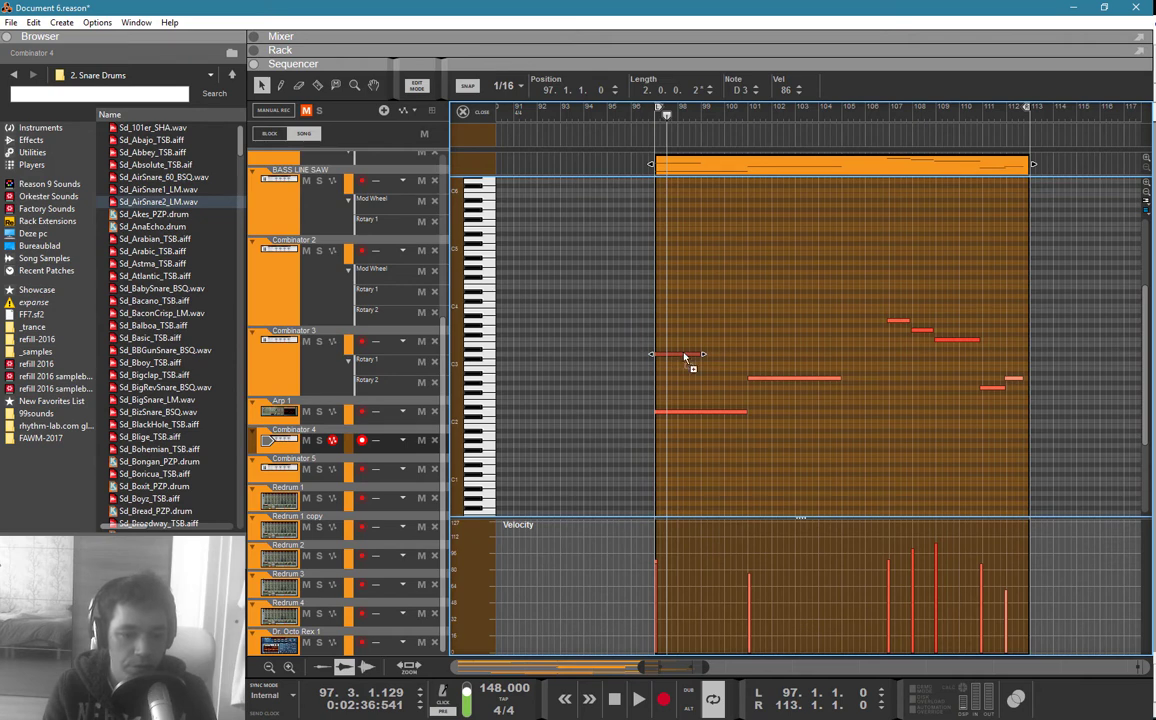
pyautogui.moveTo(685, 356); pyautogui.dragTo(880, 354)
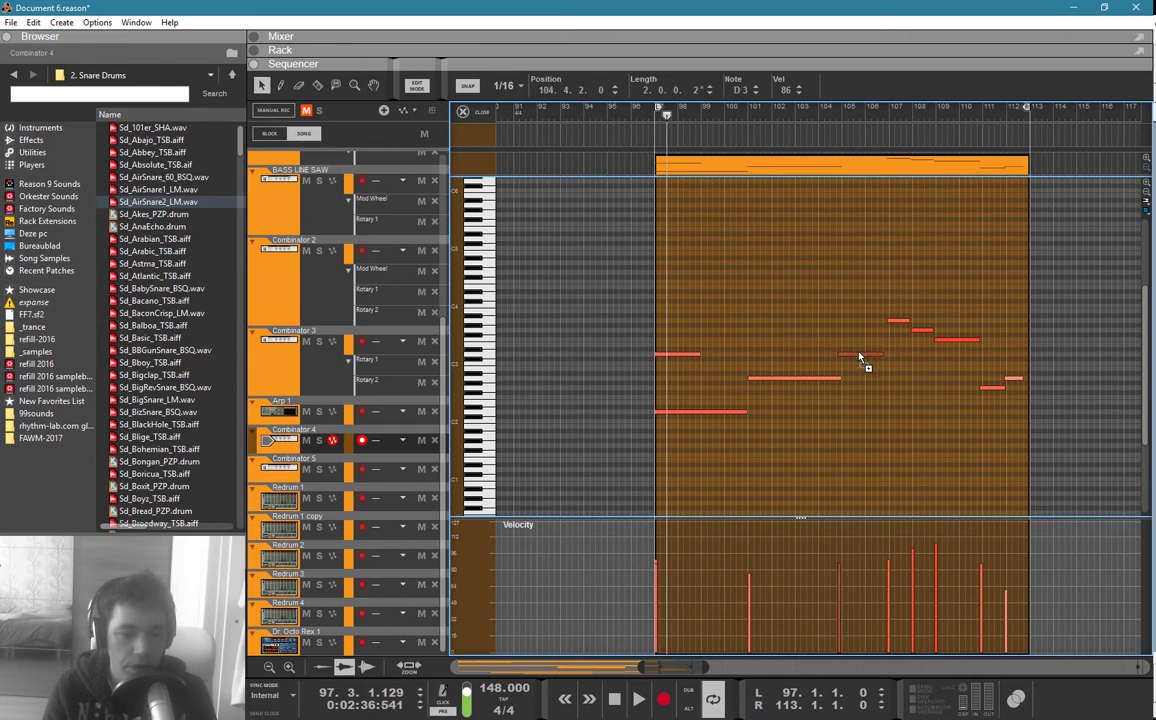
pyautogui.moveTo(868, 356); pyautogui.dragTo(862, 356)
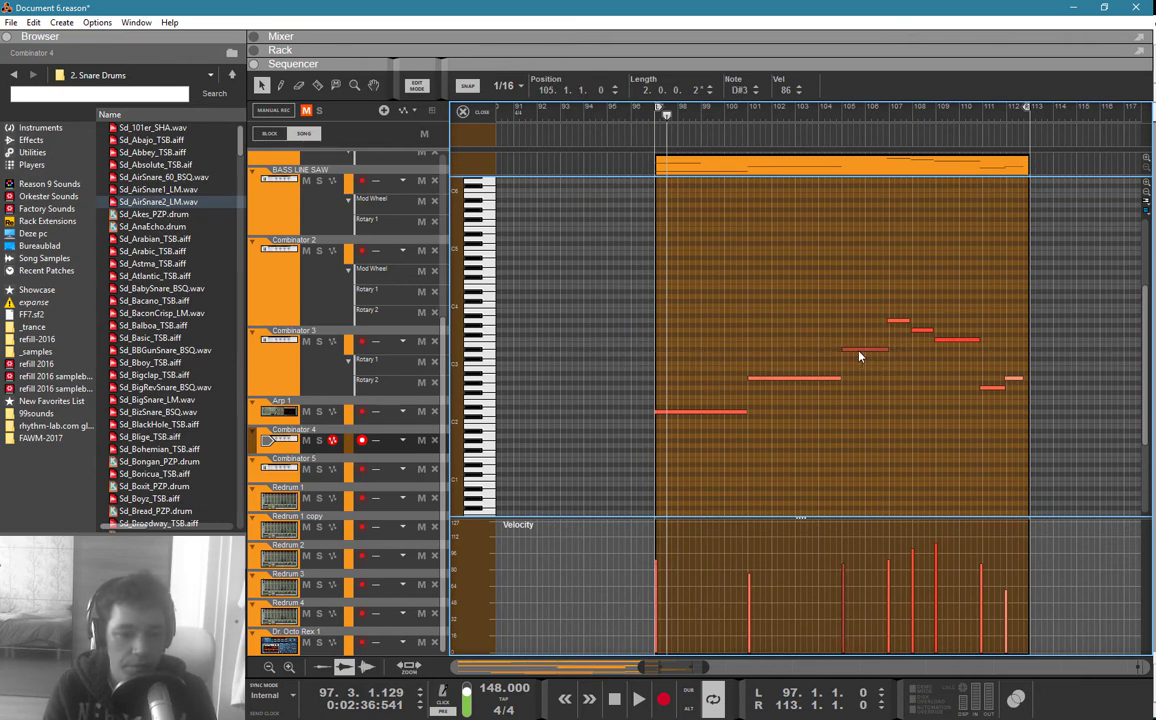
pyautogui.click(730, 400)
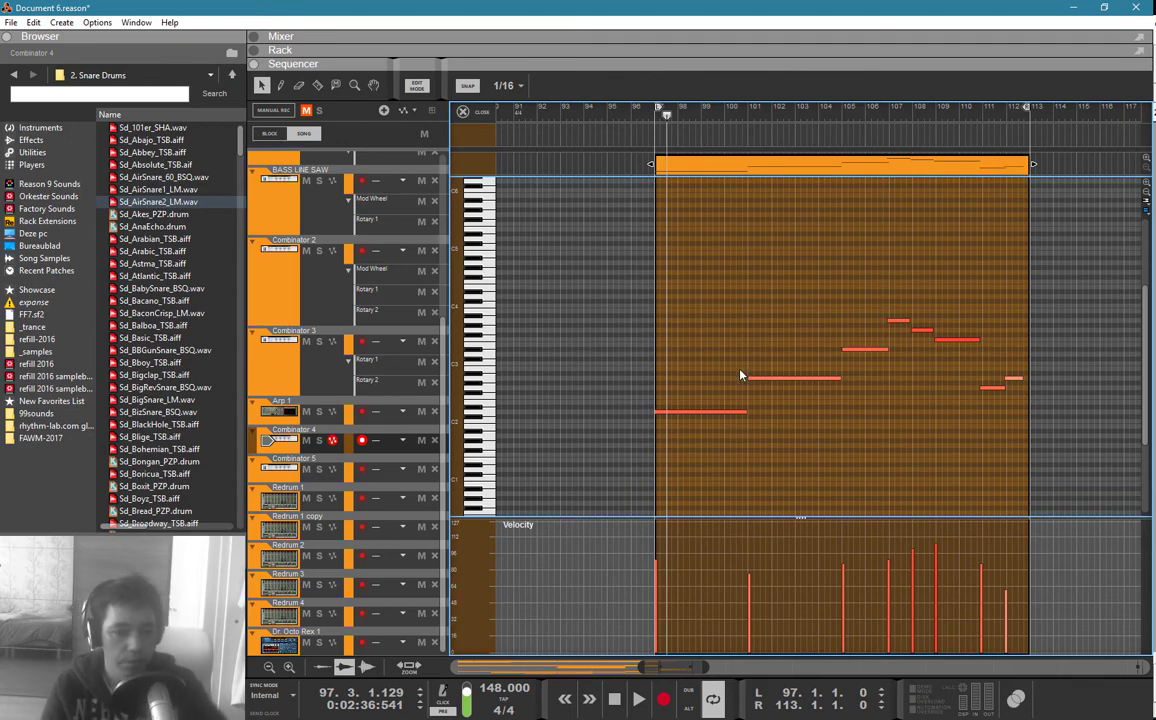
# Step: Play the edited part from bar 97, view Combinator 4 in the rack and return to the sequencer arrangement
pyautogui.moveTo(660, 118); pyautogui.dragTo(657, 117)
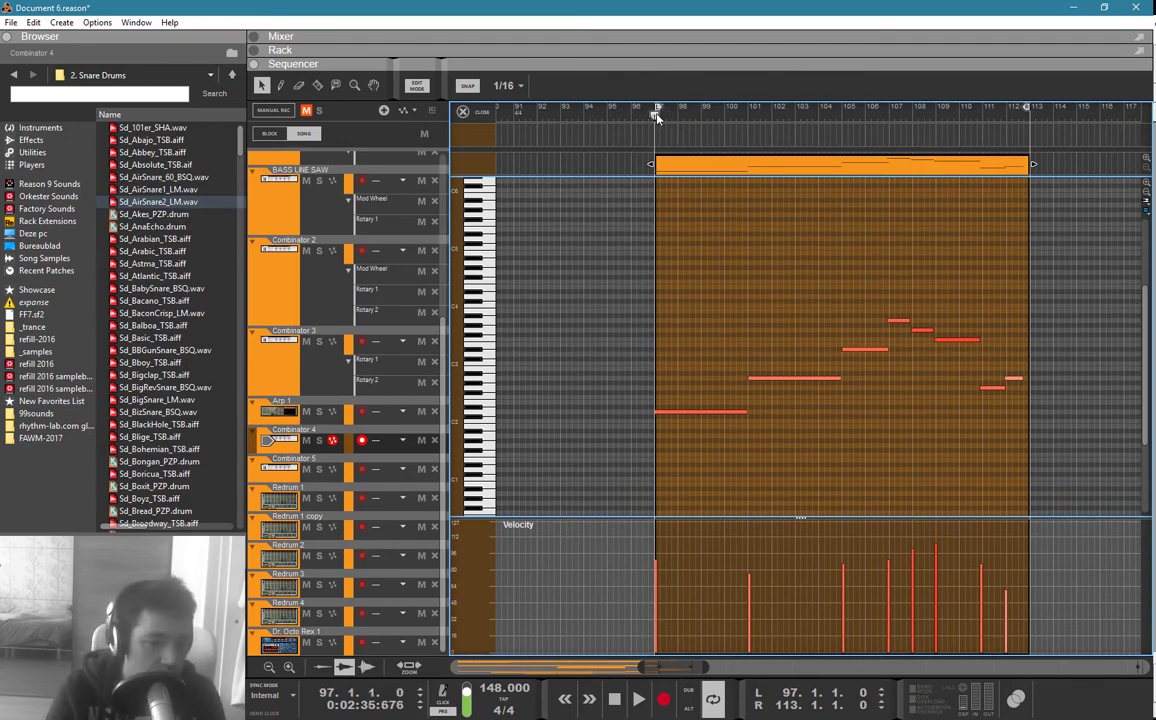
pyautogui.press('space')
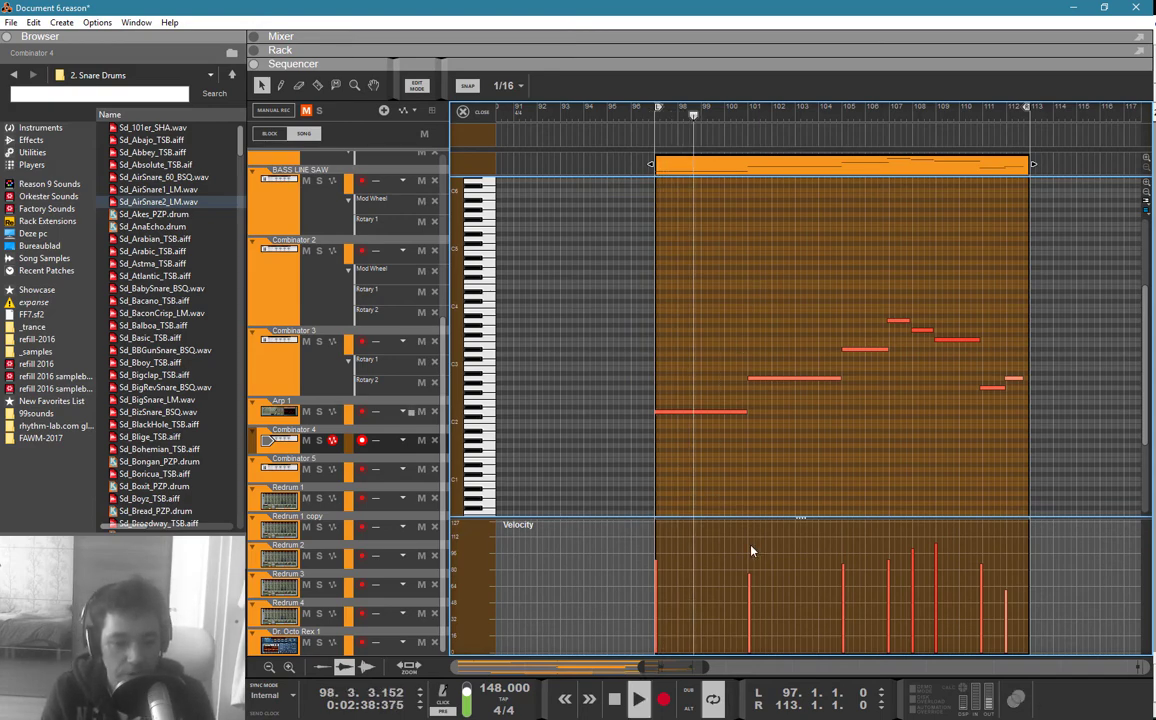
pyautogui.click(285, 443)
pyautogui.press('F6')
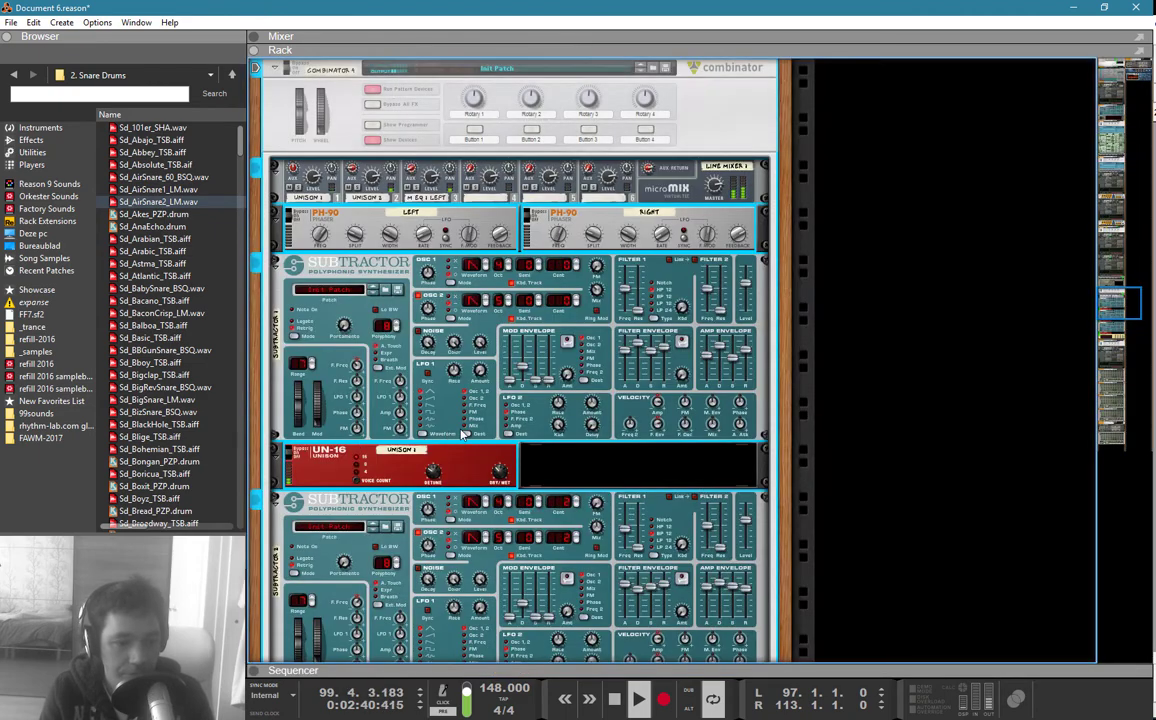
pyautogui.press('F7')
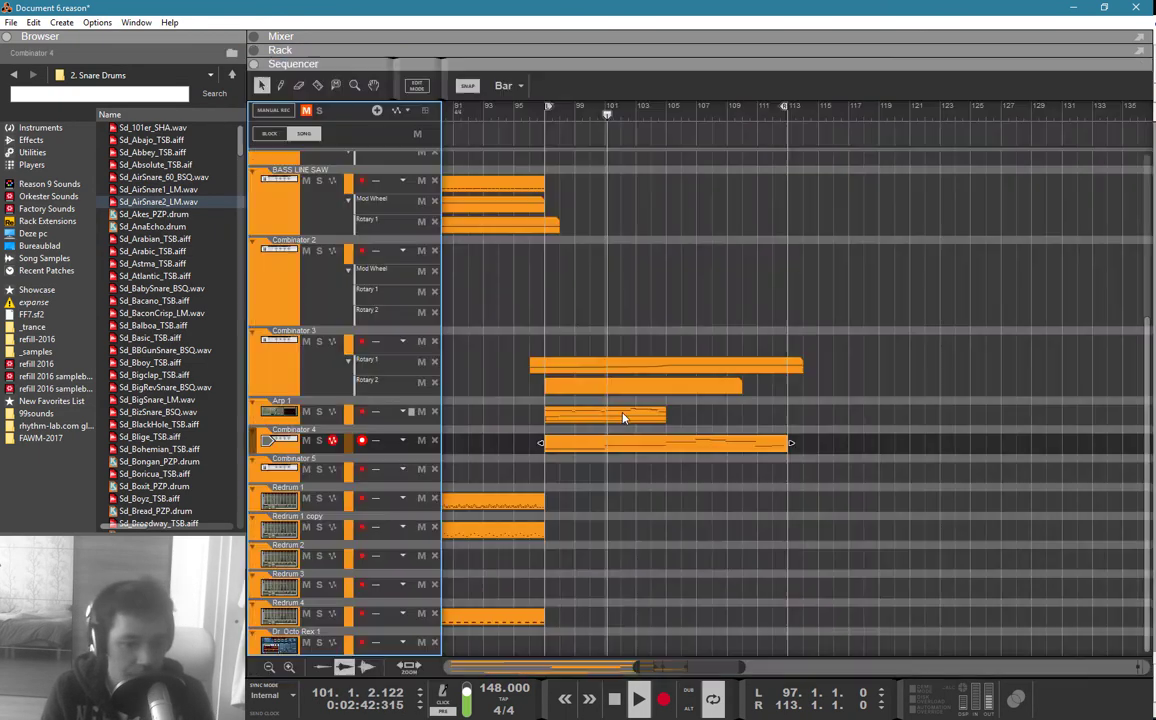
# Step: Copy the Arp 1 clip to bar 105 and extend Combinator 3's Rotary 2 automation clip to bar 113
pyautogui.moveTo(614, 413); pyautogui.dragTo(728, 418)
pyautogui.click(716, 334)
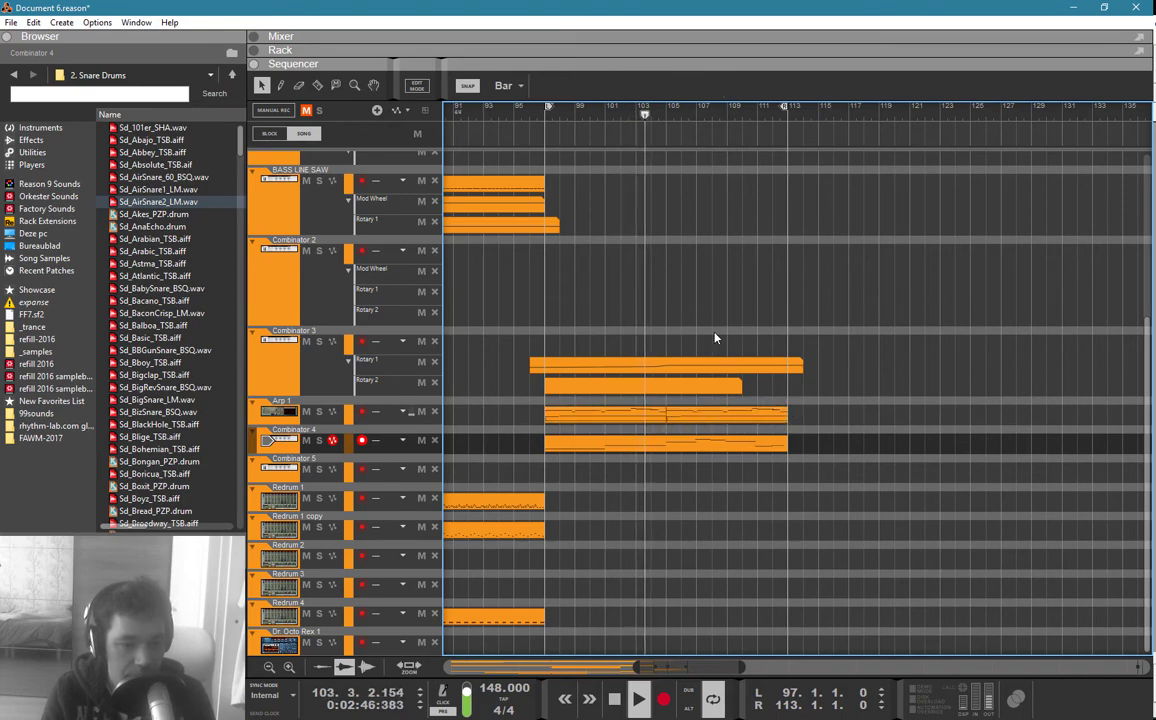
pyautogui.click(738, 390)
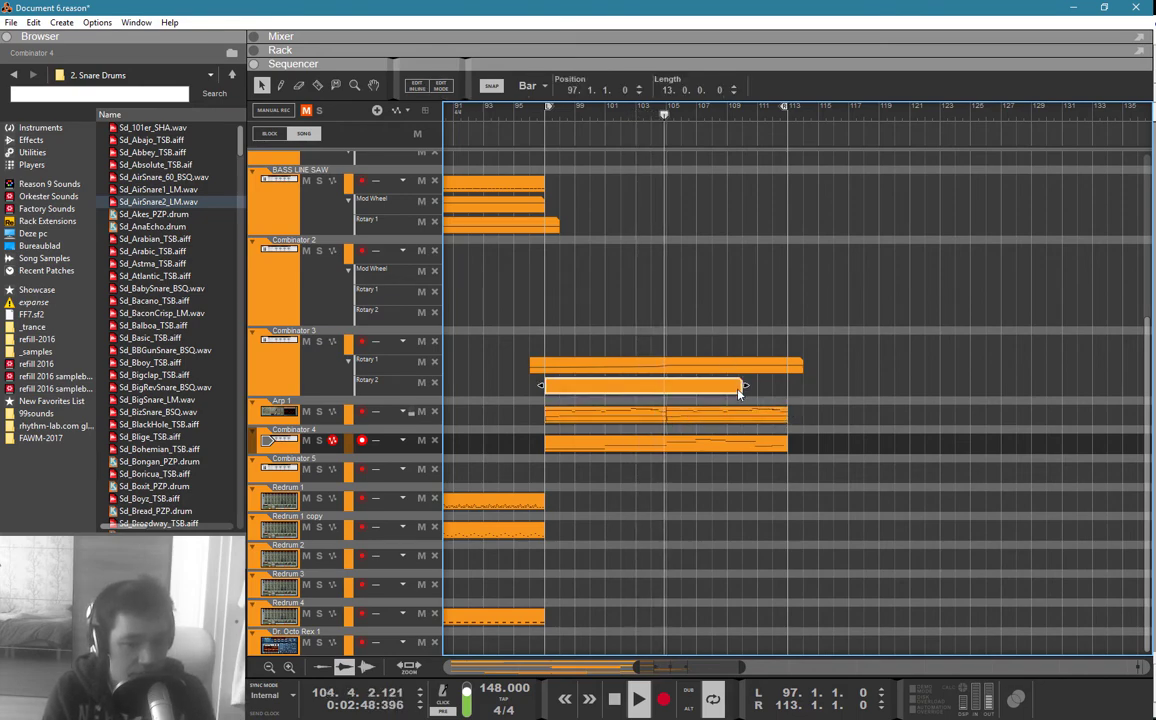
pyautogui.moveTo(746, 386); pyautogui.dragTo(786, 387)
# Step: Check the D#3 note at bar 105 inside the Combinator 4 clip and return to the arrangement
pyautogui.doubleClick(736, 441)
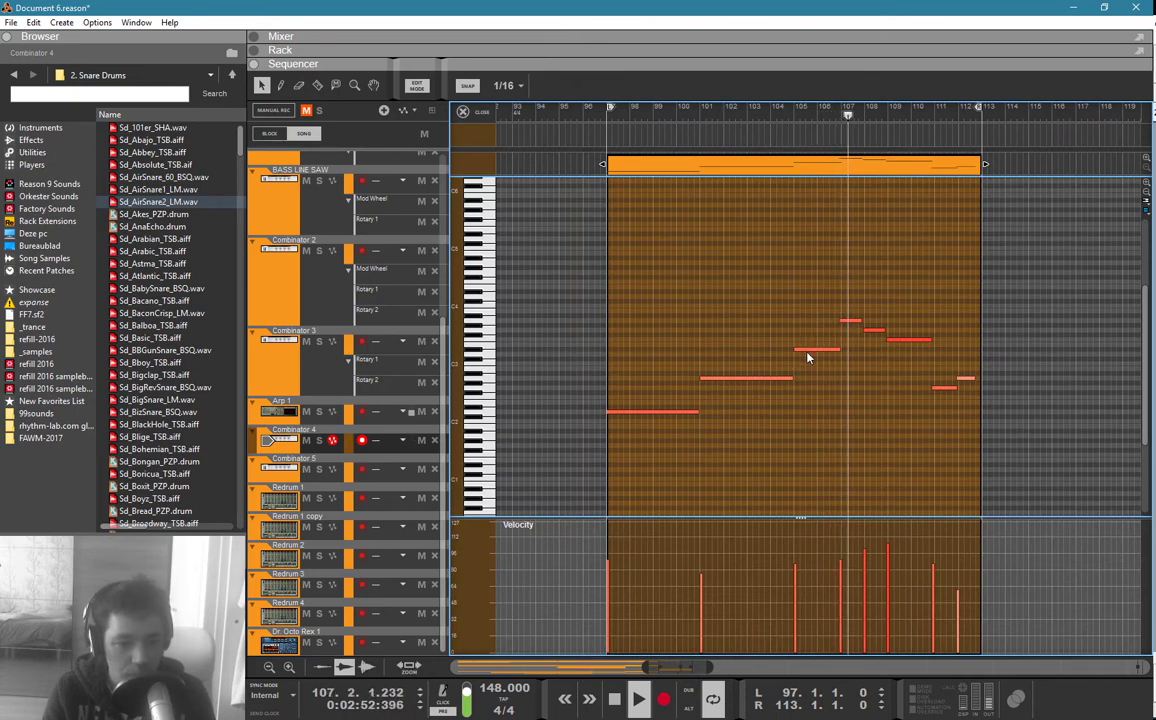
pyautogui.click(808, 350)
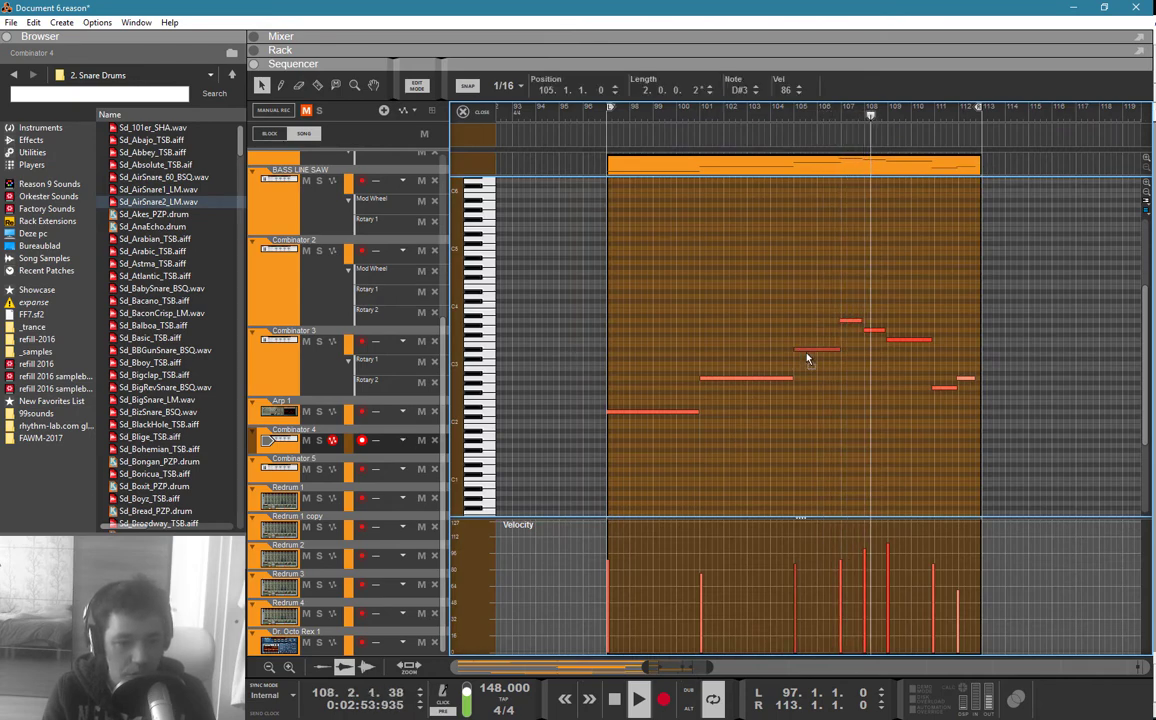
pyautogui.hotkey('ctrl', 'e')
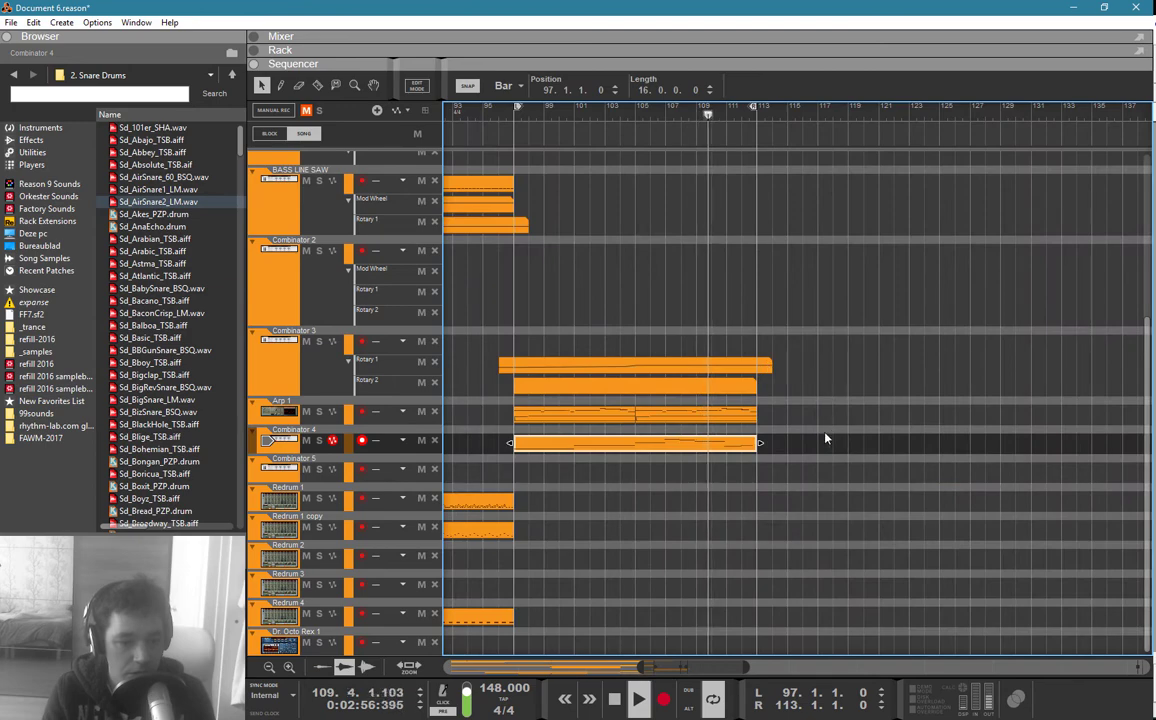
# Step: Join the two Arp 1 clips into one 16-bar clip starting at bar 97
pyautogui.click(779, 441)
pyautogui.moveTo(788, 409); pyautogui.dragTo(547, 424)
pyautogui.rightClick(547, 424)
pyautogui.click(598, 272)
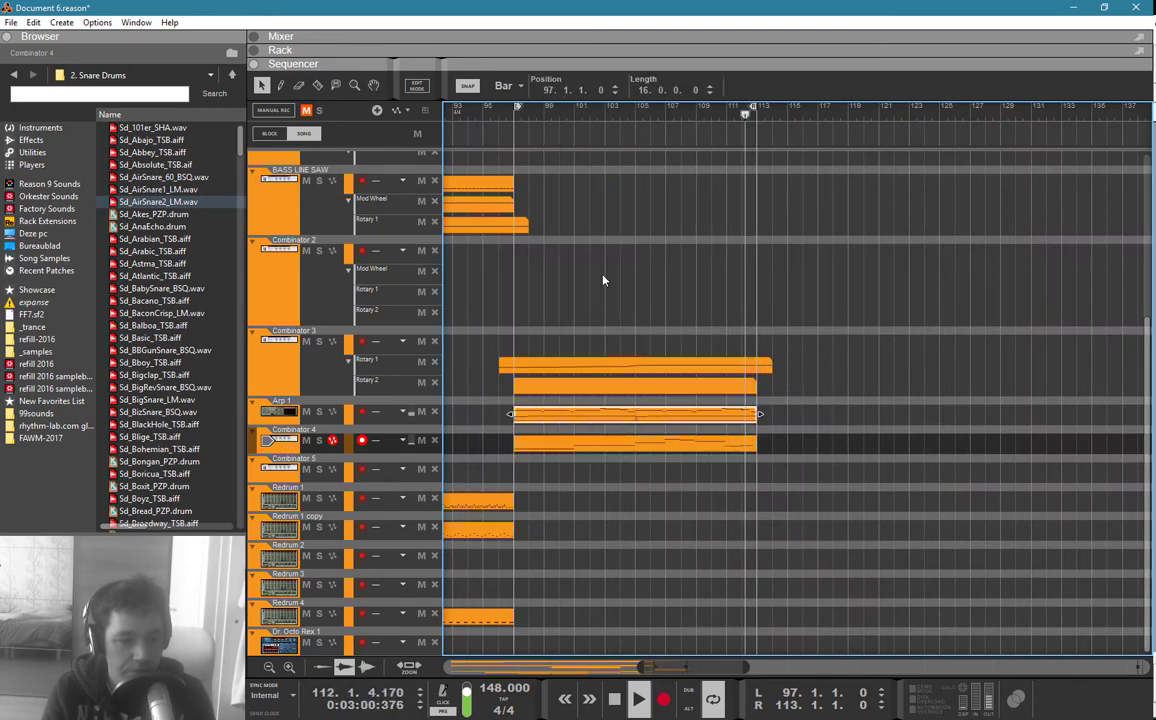
# Step: Copy the SubTractor 1, PunchBDRE 1 and Thor 1 clips so that all three tracks fill bars 97 to 113
pyautogui.scroll(-2, 603, 278)
pyautogui.moveTo(601, 278); pyautogui.dragTo(277, 274)
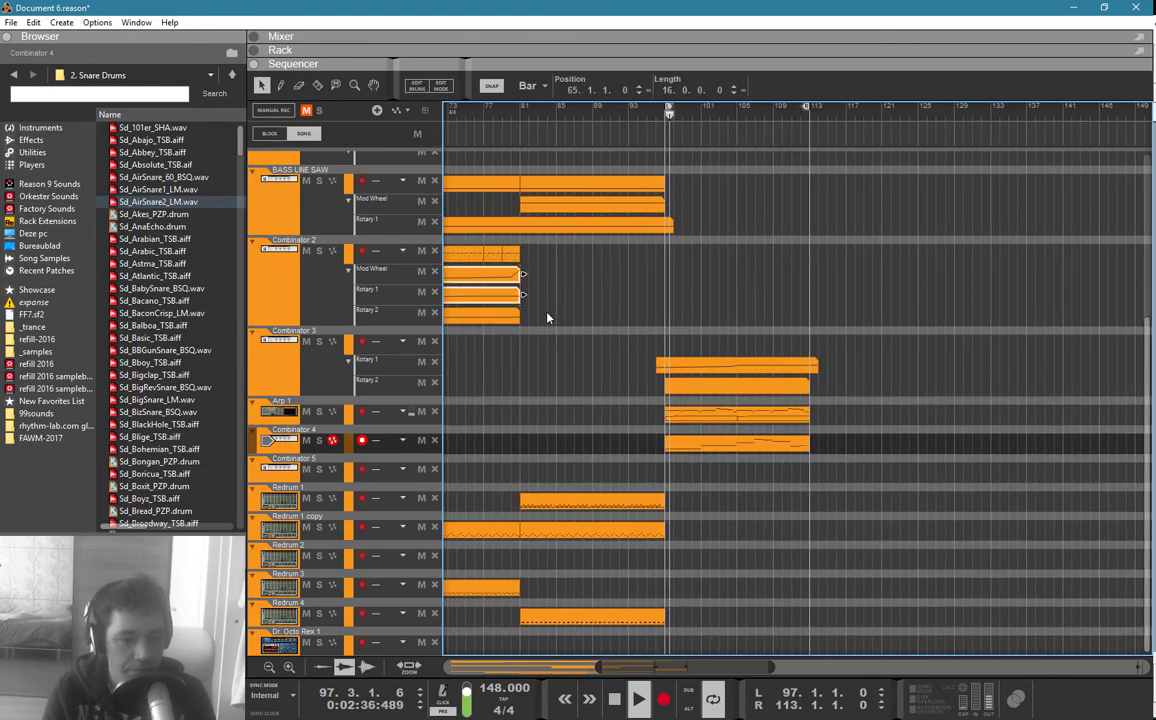
pyautogui.scroll(5, 560, 280)
pyautogui.moveTo(550, 253); pyautogui.dragTo(698, 259)
pyautogui.moveTo(690, 212)
pyautogui.mouseDown()
pyautogui.moveTo(558, 226)
pyautogui.moveTo(697, 227)
pyautogui.mouseUp()
pyautogui.rightClick(595, 224)
pyautogui.click(638, 408)
pyautogui.moveTo(770, 183); pyautogui.dragTo(676, 221)
pyautogui.moveTo(680, 220); pyautogui.dragTo(755, 222)
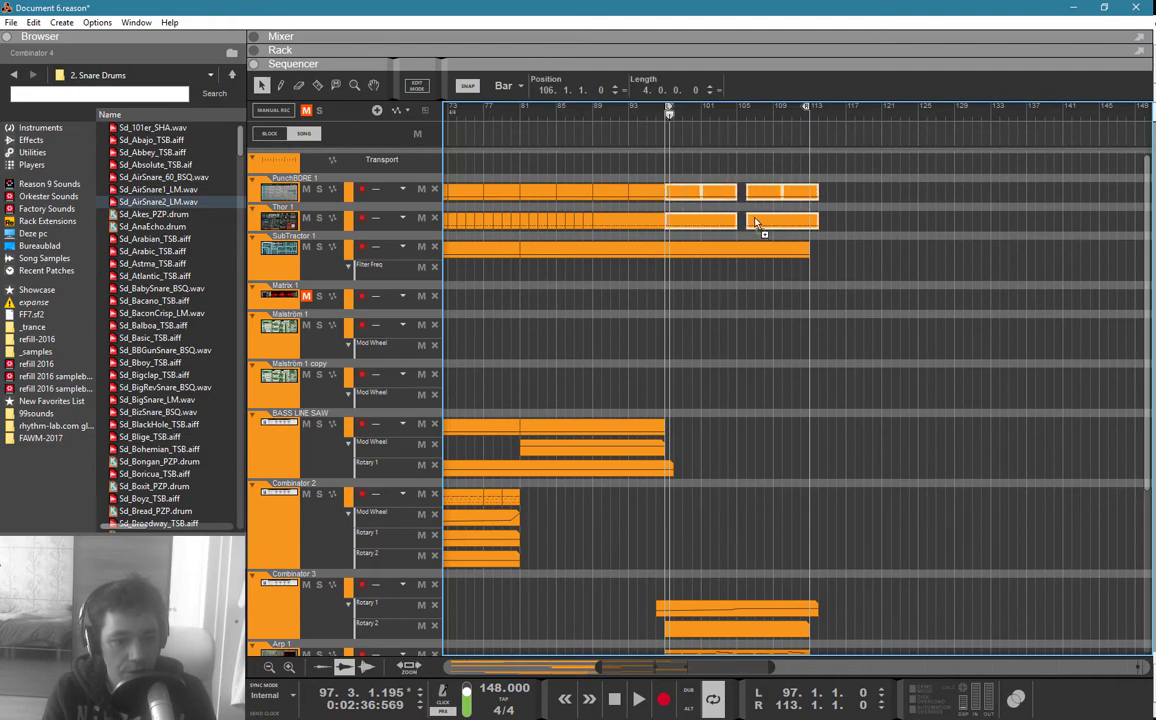
pyautogui.click(729, 309)
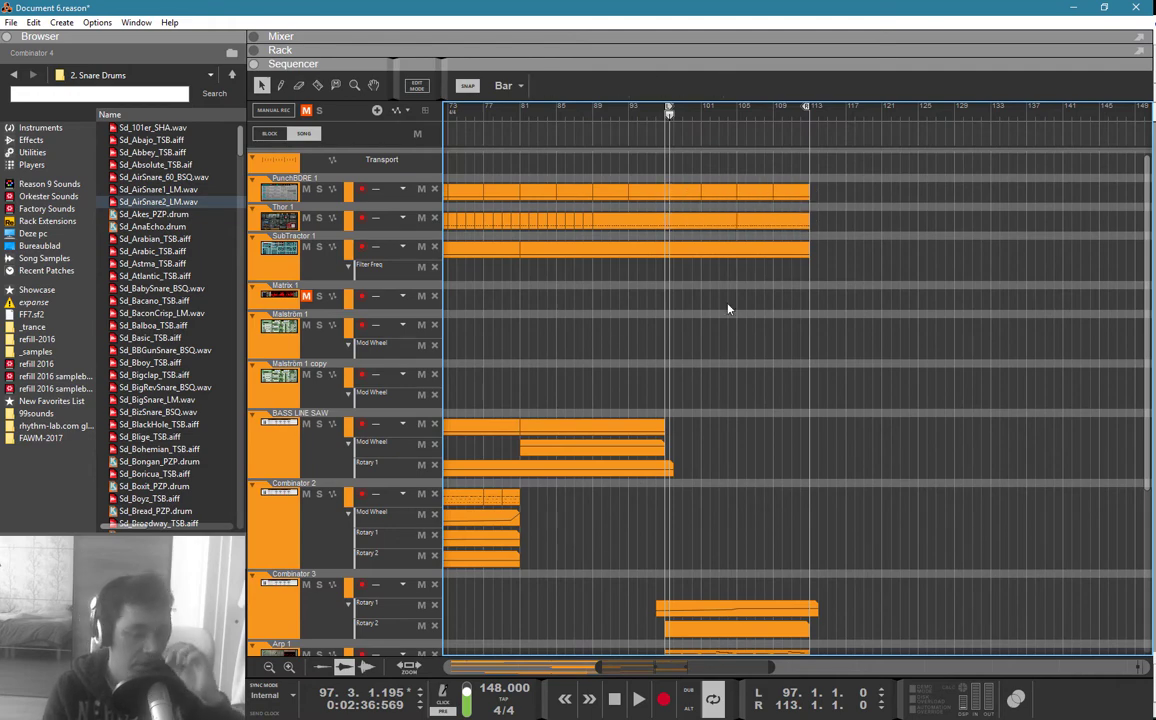
# Step: Copy all Combinator 2 note and automation clips from bar 49 to bar 97
pyautogui.scroll(-3, 728, 309)
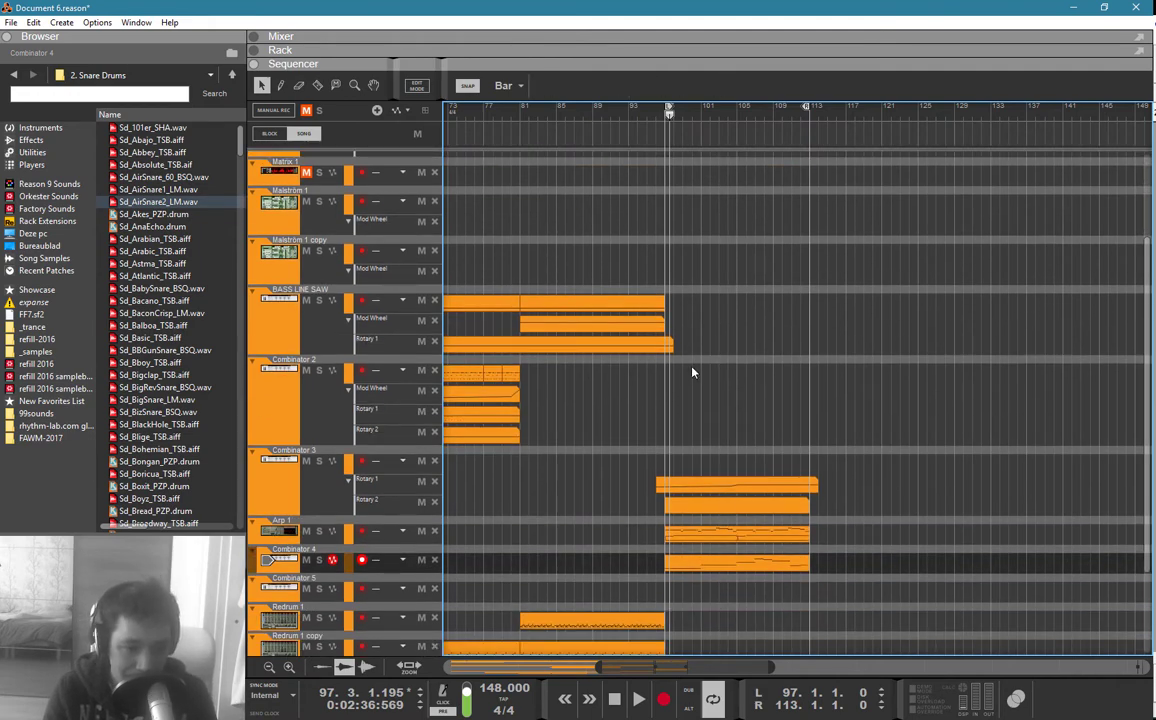
pyautogui.moveTo(564, 372); pyautogui.dragTo(492, 445)
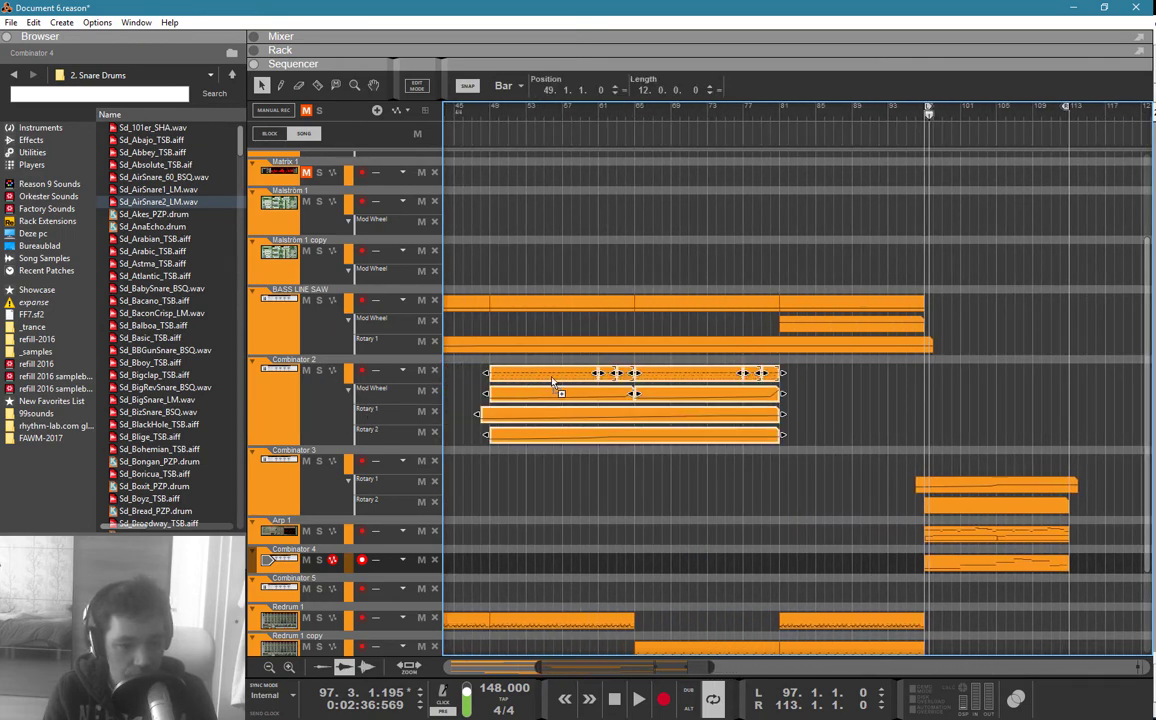
pyautogui.moveTo(552, 382); pyautogui.dragTo(947, 387)
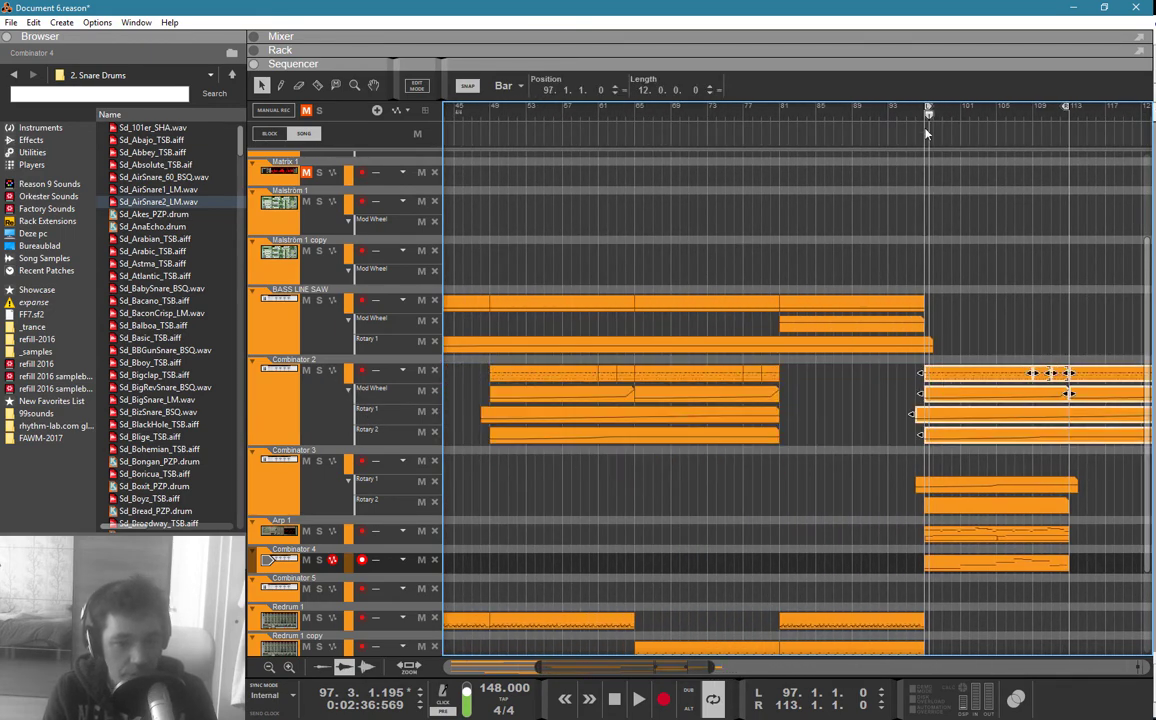
# Step: Play the arrangement briefly from bar 97, clear the clip selection and stop playback
pyautogui.click(926, 113)
pyautogui.press('space')
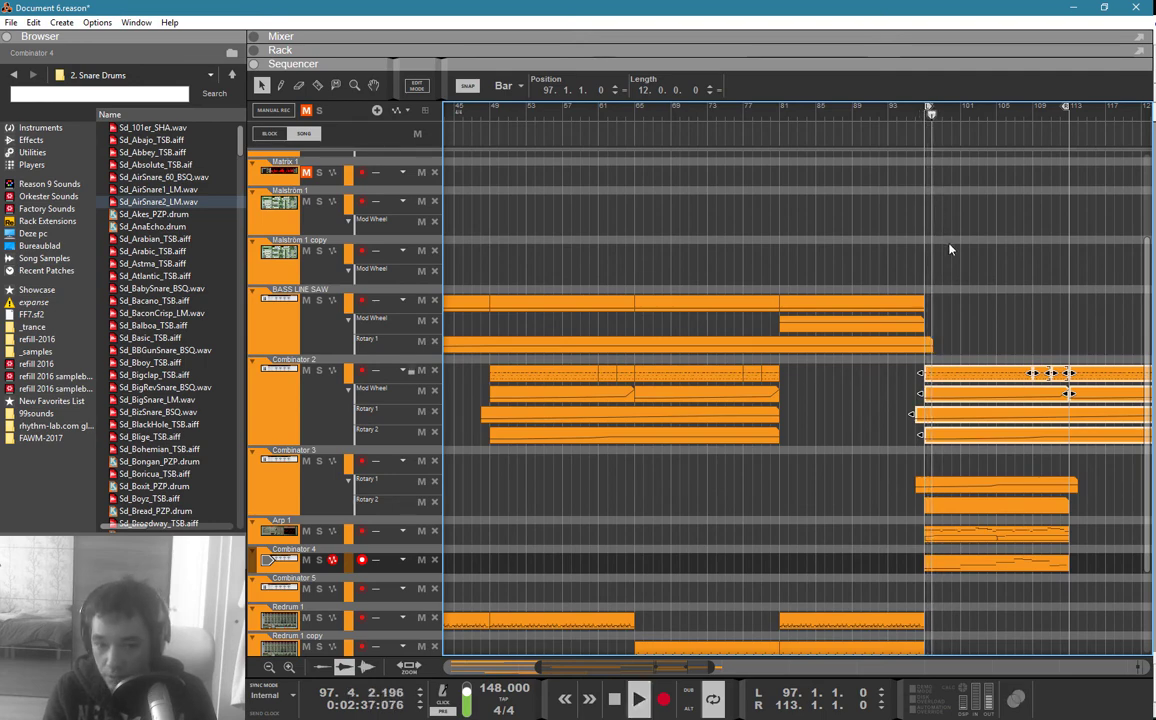
pyautogui.scroll(-1, 982, 254)
pyautogui.moveTo(982, 255); pyautogui.dragTo(1150, 220)
pyautogui.press('space')
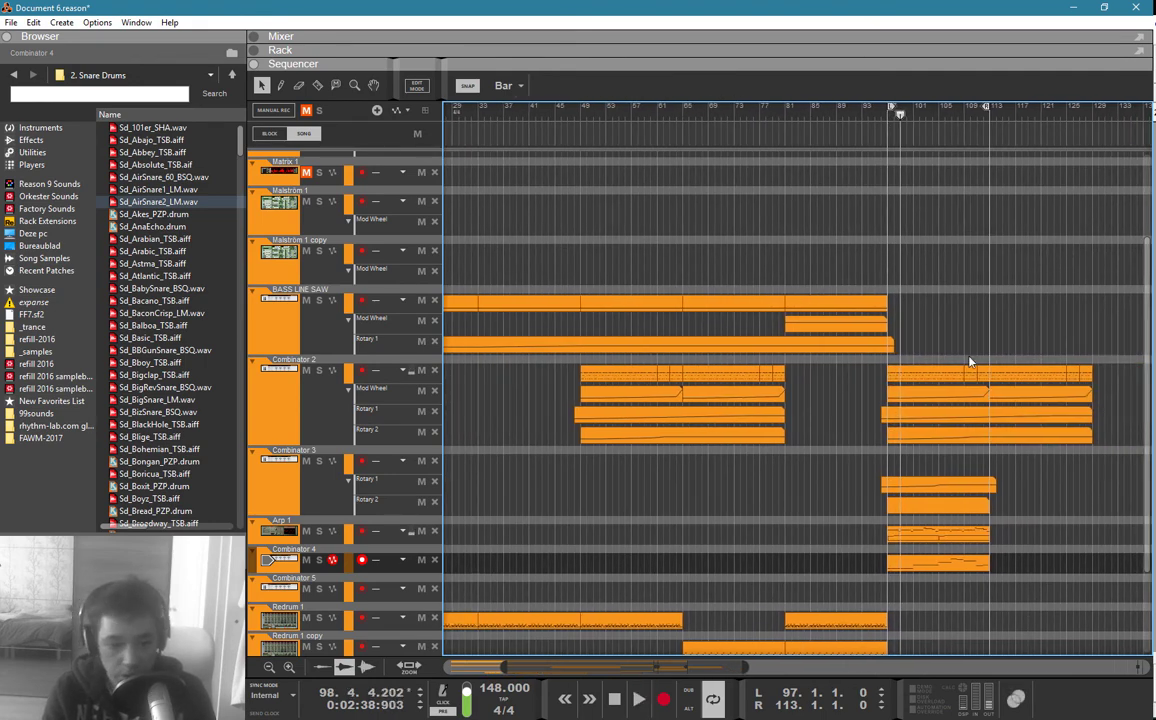
# Step: Copy the Dr. Octo Rex 1 clips at bar 49 to fill bars 97 to 113
pyautogui.scroll(-3, 969, 362)
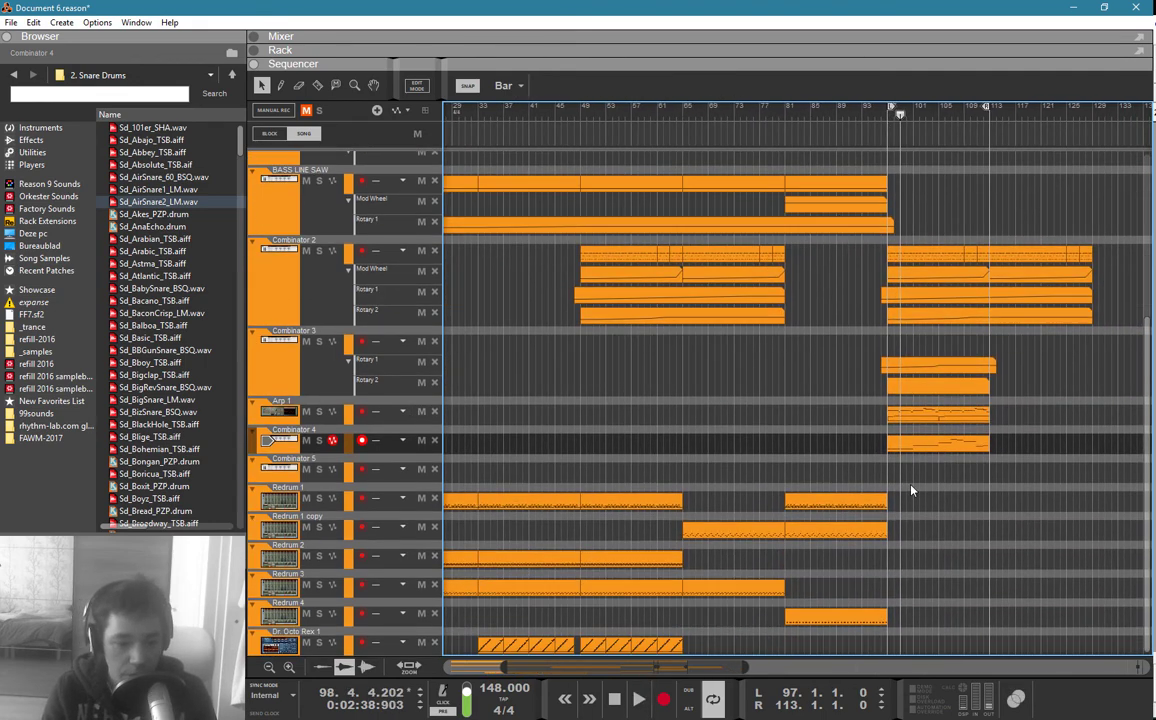
pyautogui.rightClick(594, 652)
pyautogui.click(562, 502)
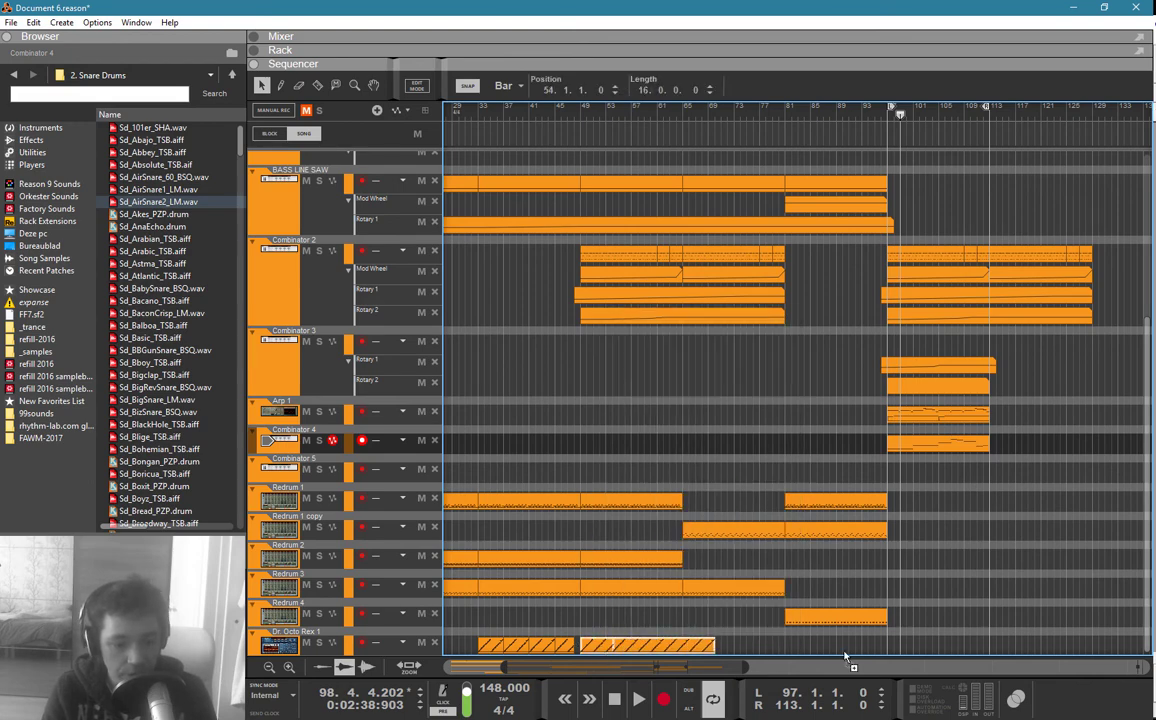
pyautogui.moveTo(845, 653); pyautogui.dragTo(923, 644)
pyautogui.click(950, 569)
# Step: Play the arrangement from around bar 98 and check the mixer levels and the rack before returning to the sequencer
pyautogui.press('space')
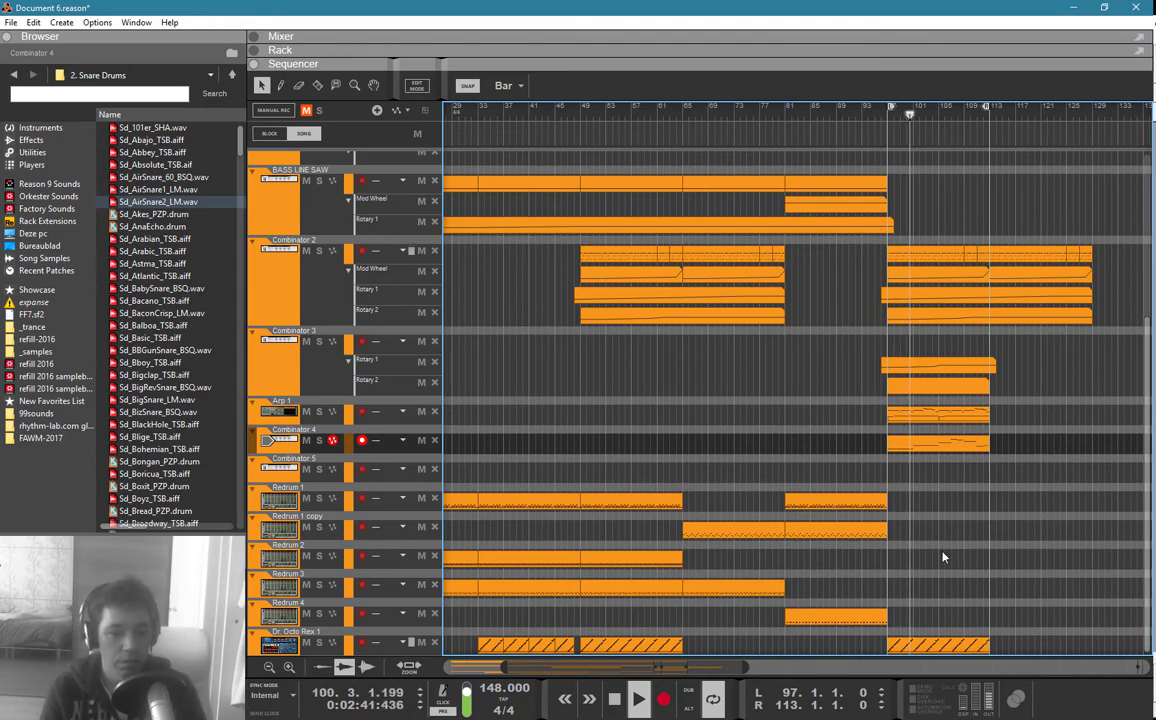
pyautogui.press('F5')
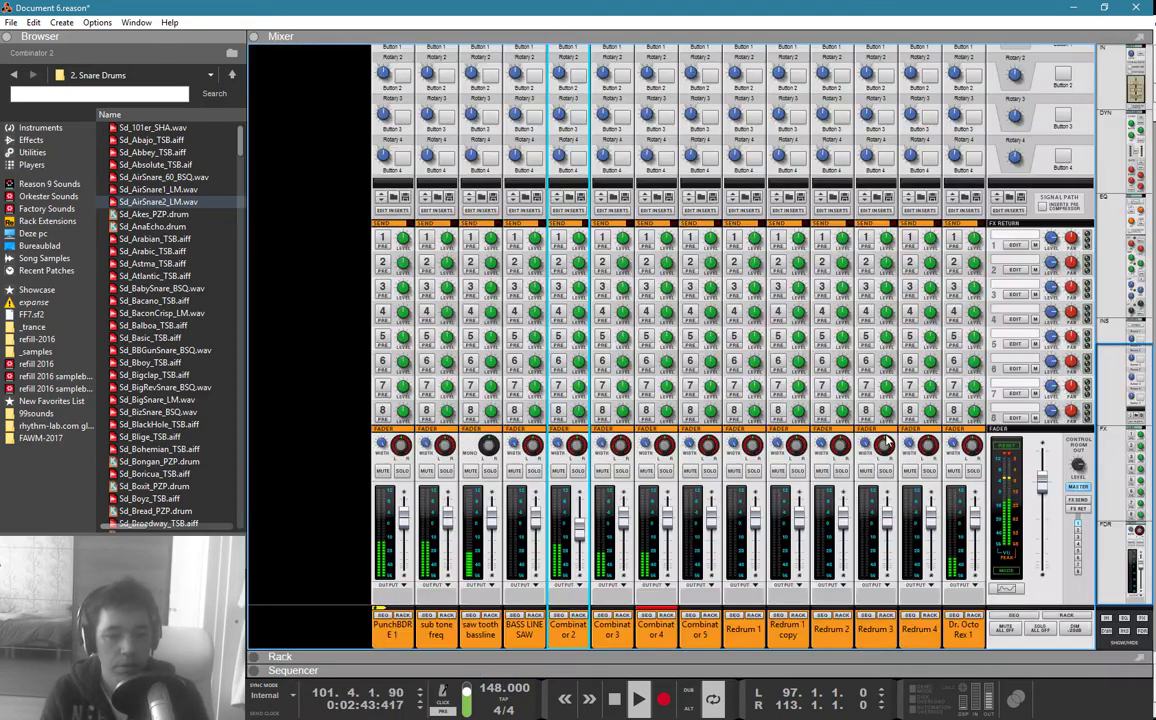
pyautogui.press('F6')
pyautogui.scroll(-5, 867, 345)
pyautogui.press('F7')
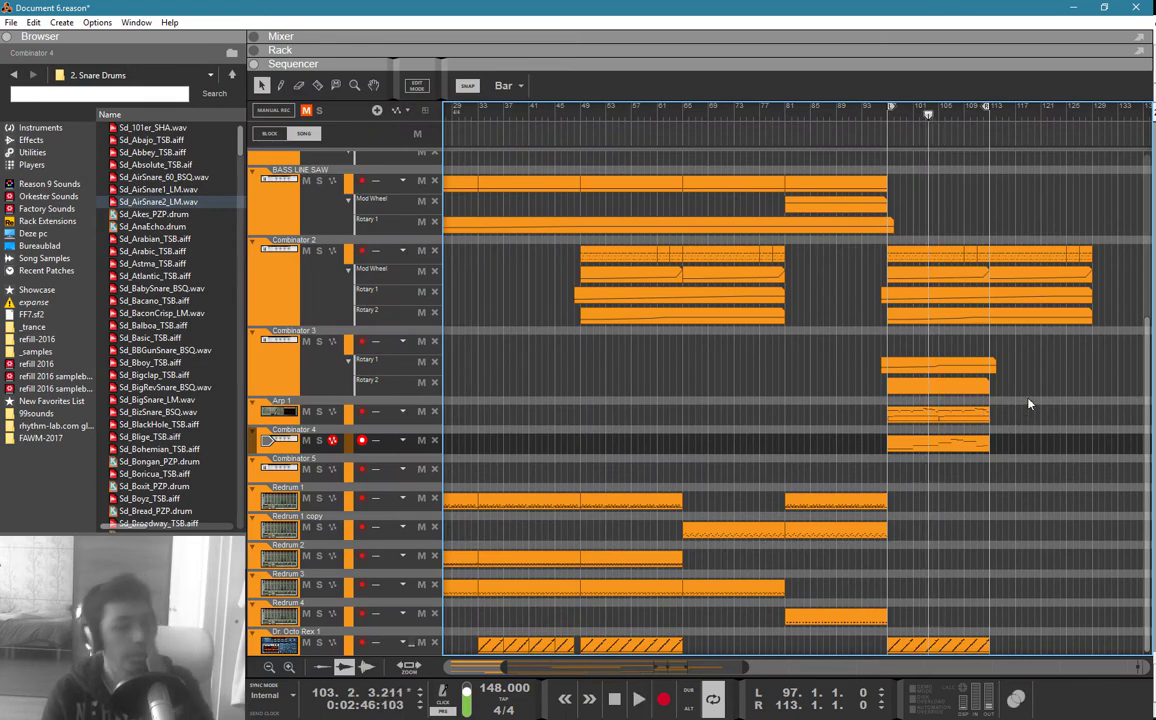
# Step: Copy the Redrum 4 clip at bar 81 so the track also fills bars 97 to 113, then stop playback
pyautogui.moveTo(850, 616); pyautogui.dragTo(828, 616)
pyautogui.moveTo(828, 616); pyautogui.dragTo(929, 616)
pyautogui.click(931, 560)
pyautogui.press('space')
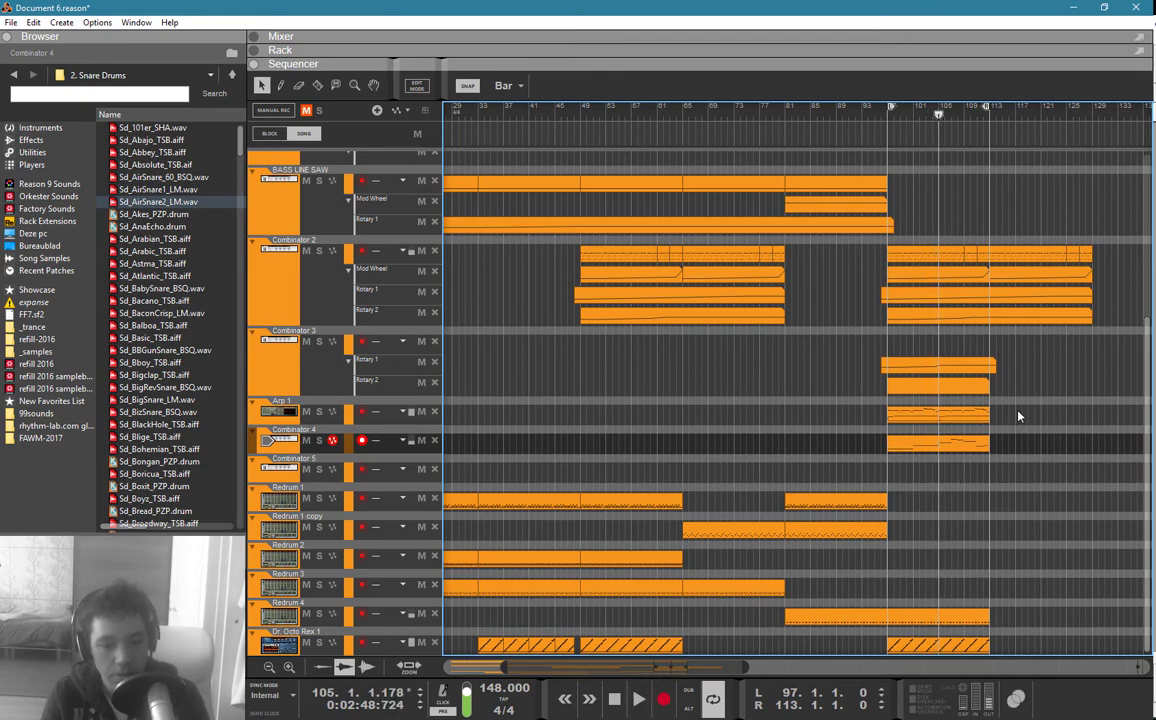
# Step: Copy the Arp 1 clip repeatedly so that the track runs without gaps from bar 97 to bar 177
pyautogui.moveTo(912, 430); pyautogui.dragTo(1145, 385)
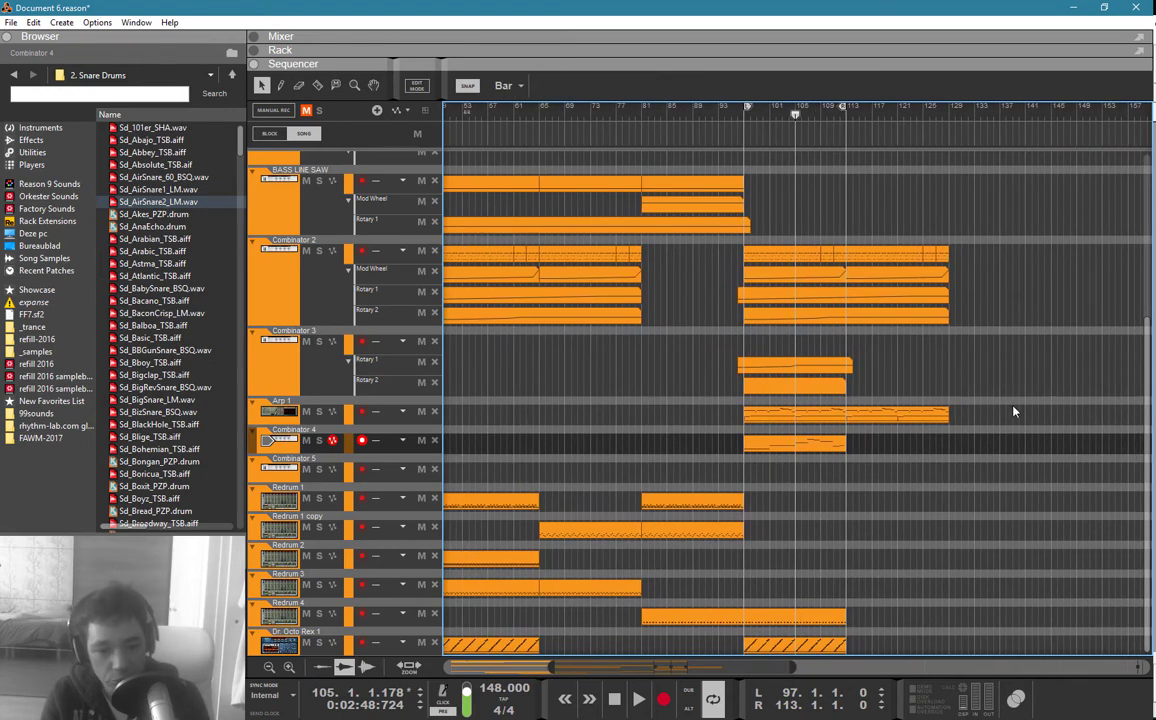
pyautogui.moveTo(866, 414); pyautogui.dragTo(967, 424)
pyautogui.moveTo(1077, 425); pyautogui.dragTo(868, 408)
pyautogui.moveTo(867, 415); pyautogui.dragTo(1072, 419)
pyautogui.click(1068, 388)
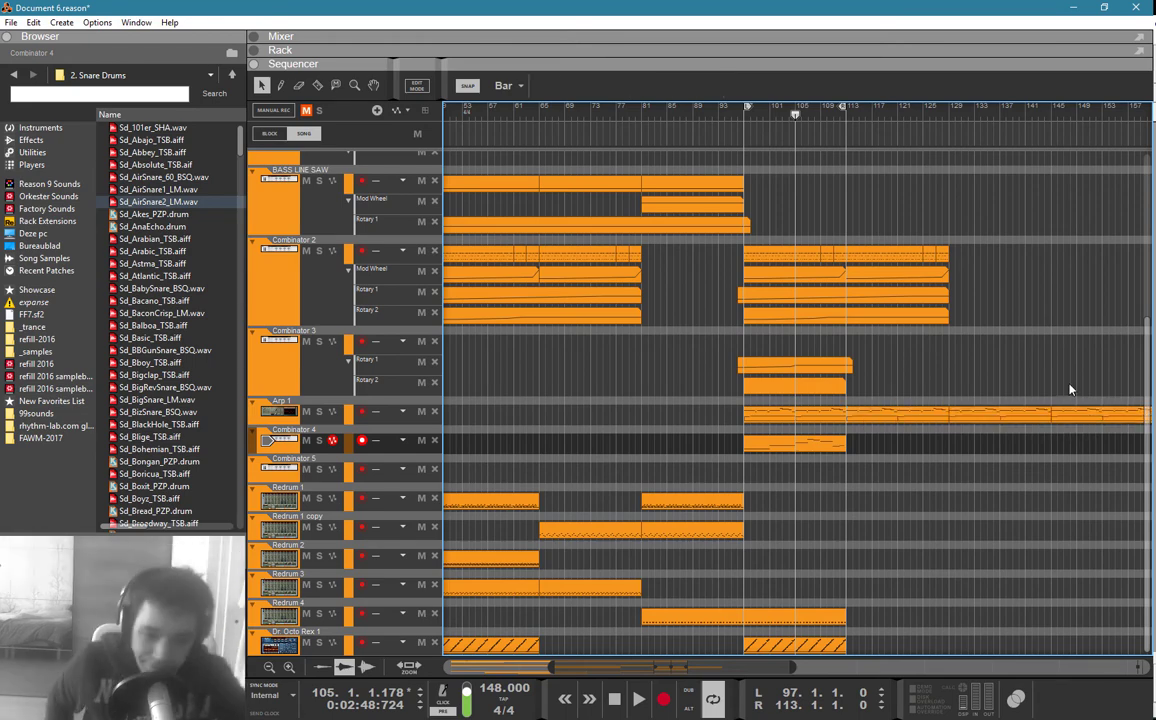
# Step: Join the PunchBDRE 1 clips between bars 97 and 113 and copy the joined clip repeatedly up to bar 177
pyautogui.scroll(5, 1070, 388)
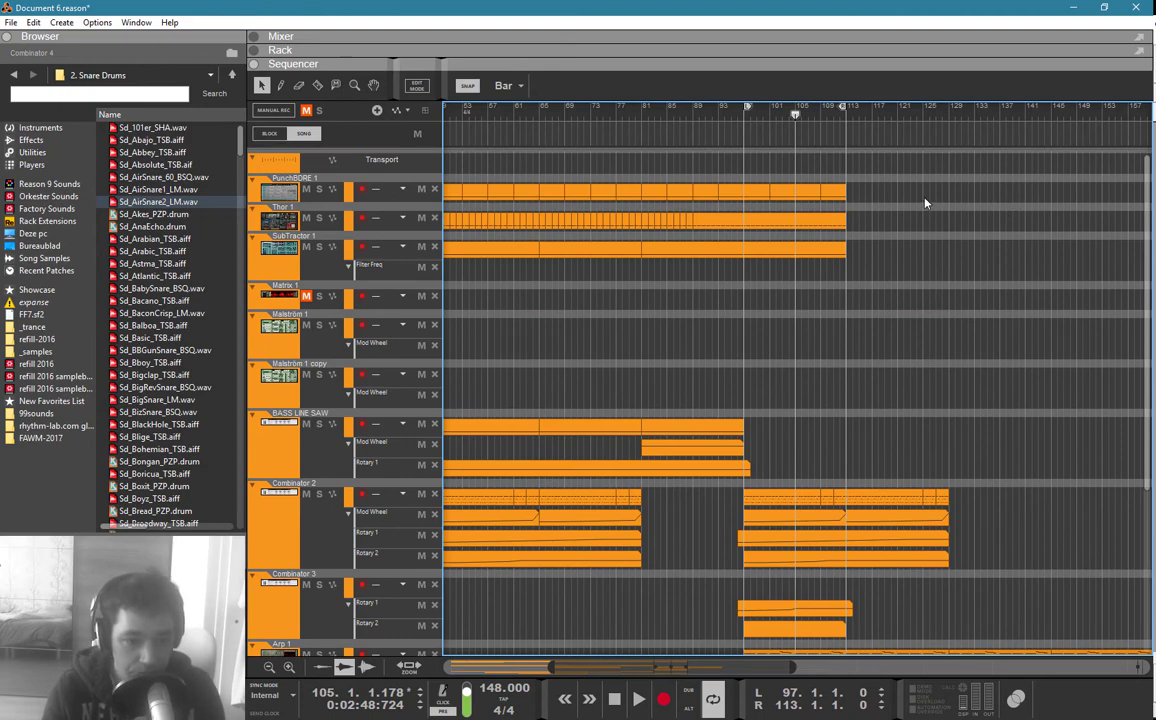
pyautogui.moveTo(785, 194); pyautogui.dragTo(752, 193)
pyautogui.rightClick(750, 192)
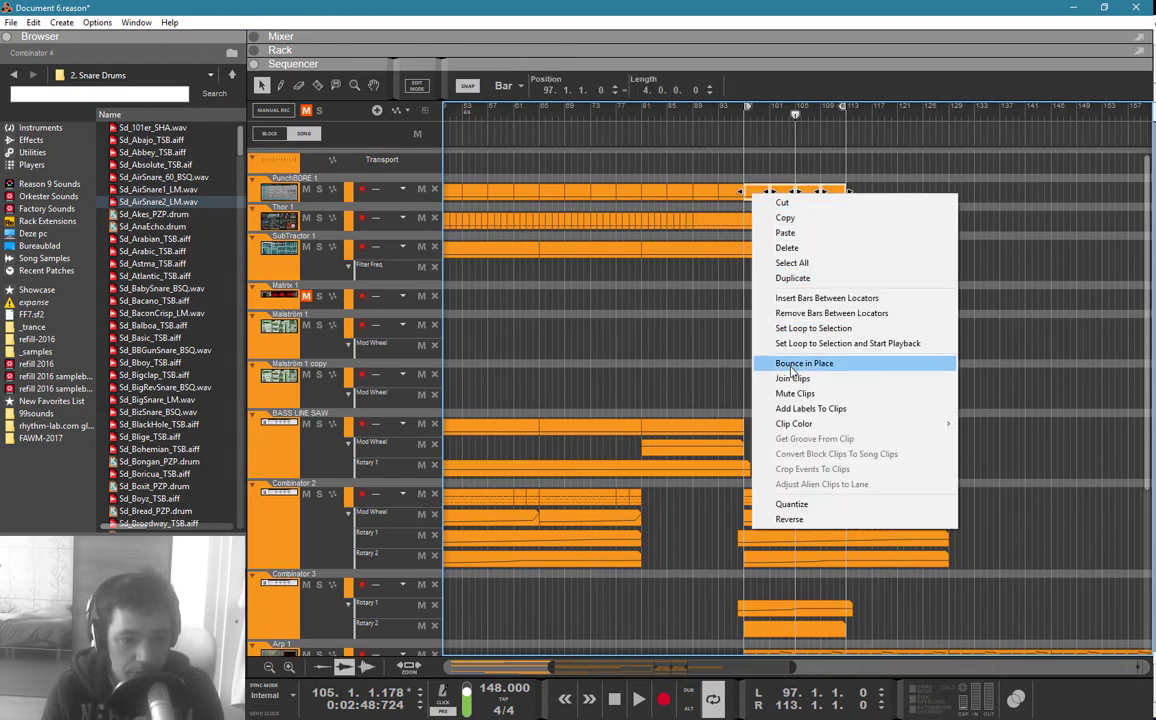
pyautogui.click(795, 379)
pyautogui.moveTo(836, 198); pyautogui.dragTo(1037, 199)
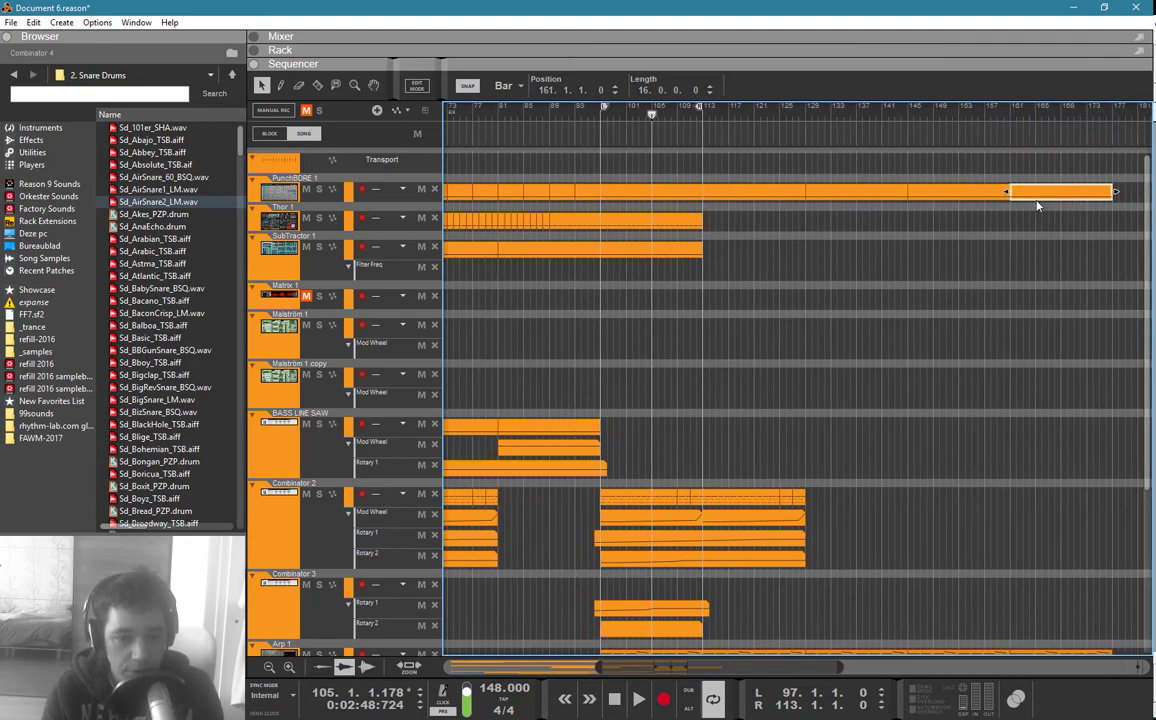
# Step: Copy the Combinator 2 note and automation clips from bar 97 to fill bars 129 to 161, and end the loop at bar 161
pyautogui.scroll(-5, 882, 283)
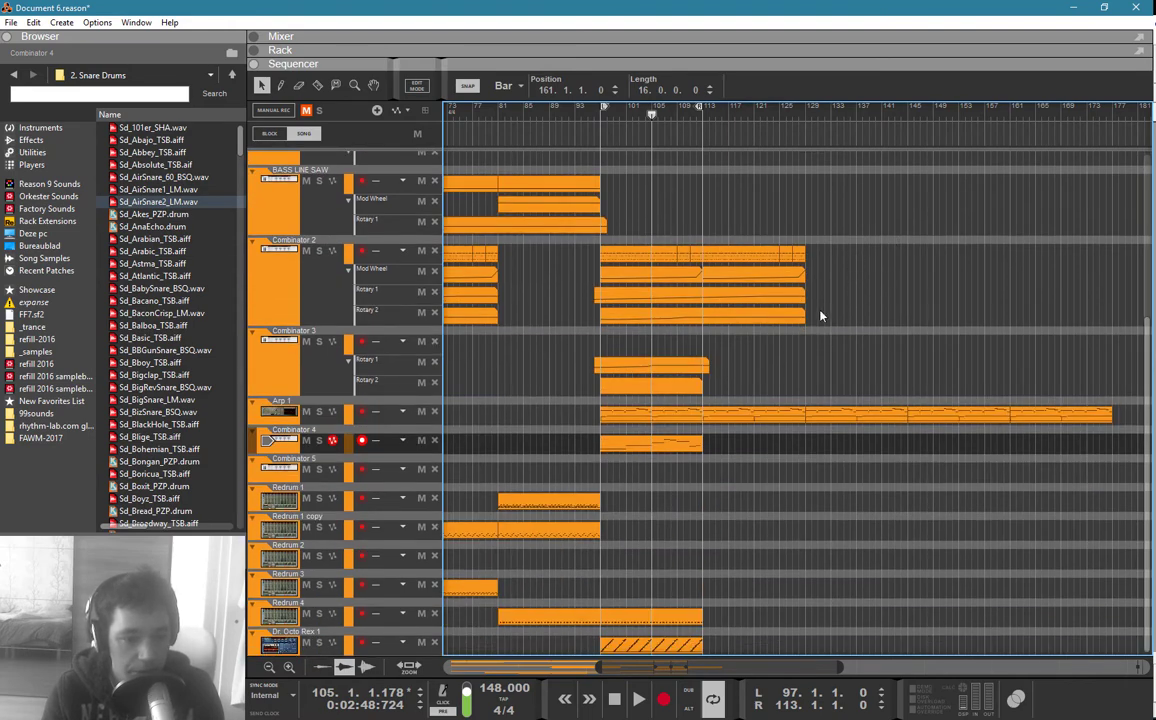
pyautogui.moveTo(862, 245); pyautogui.dragTo(826, 328)
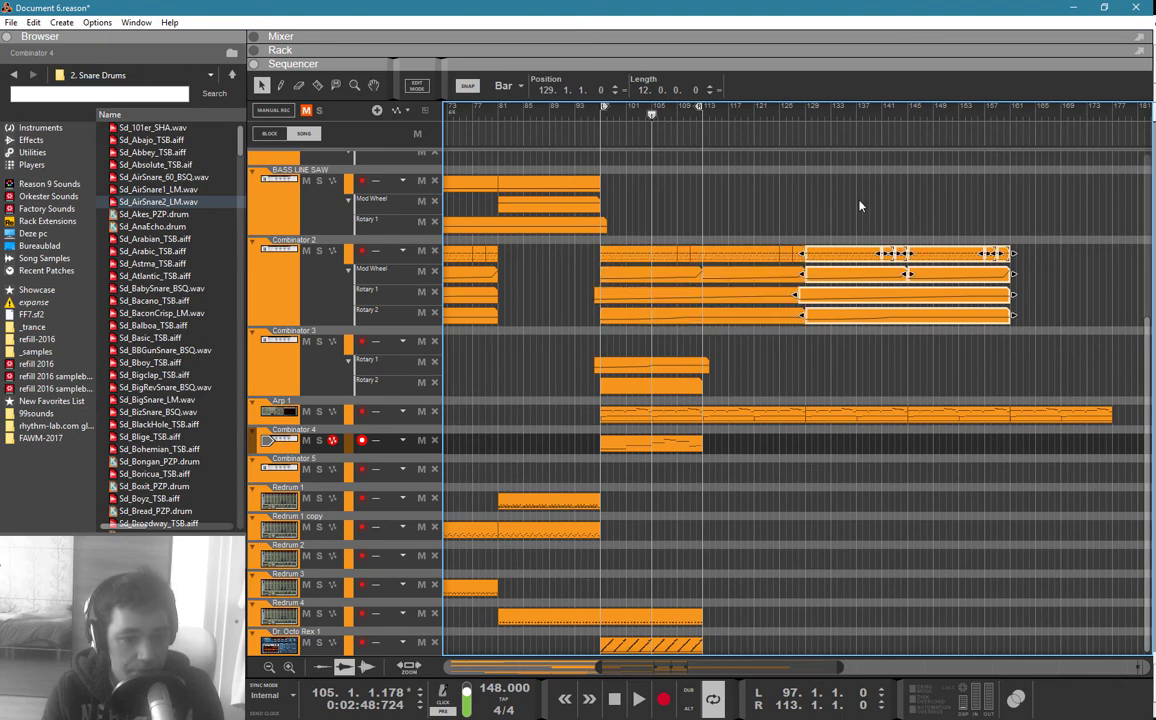
pyautogui.click(860, 202)
pyautogui.click(806, 295)
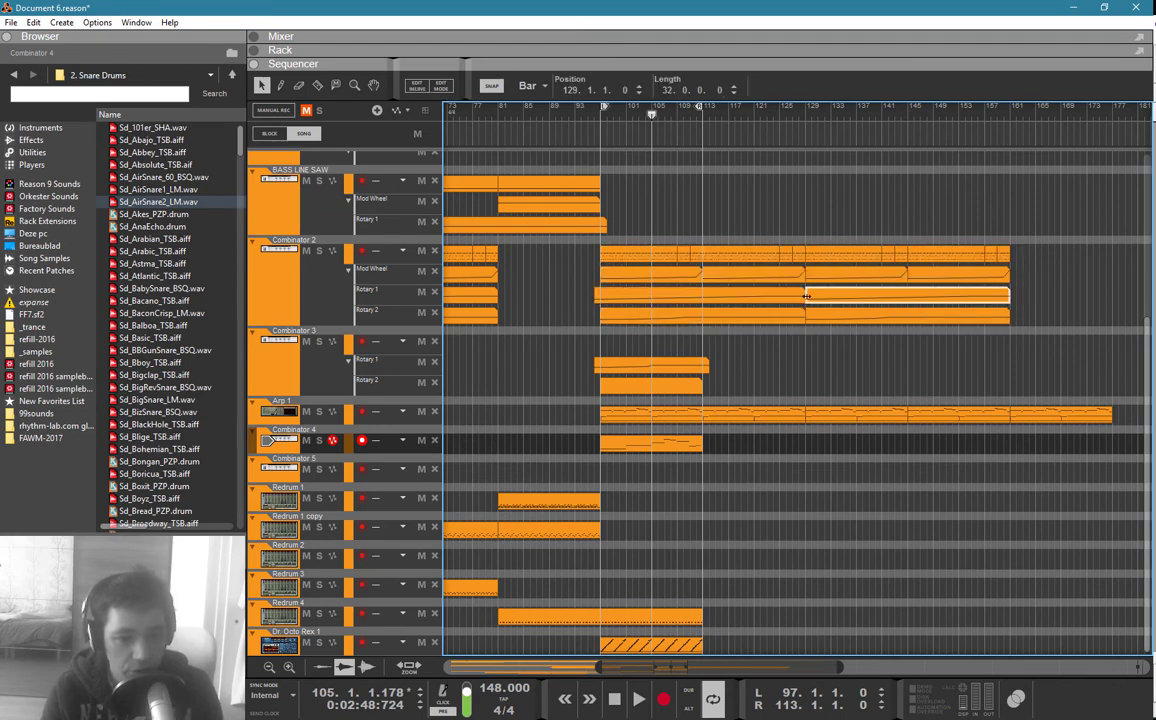
pyautogui.click(828, 229)
pyautogui.keyDown('alt'); pyautogui.click(1010, 112); pyautogui.keyUp('alt')
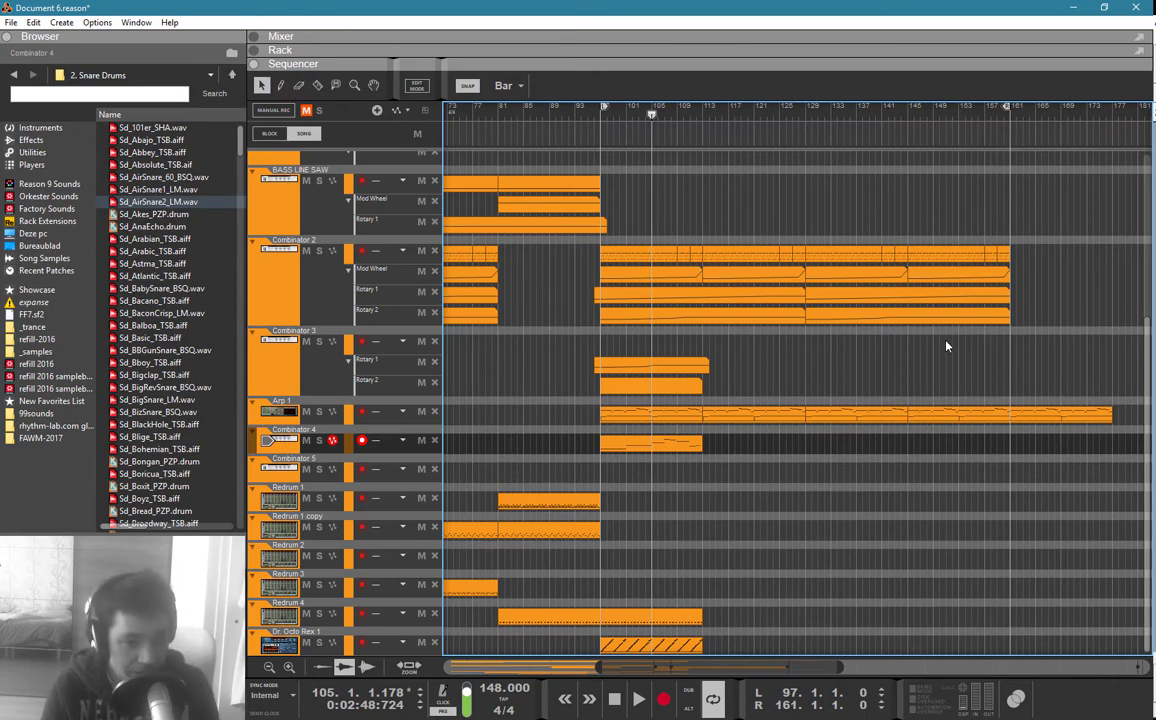
# Step: Add Combinator 2 Rotary 1 automation points at bar 145 with value 59 and higher up near bar 157
pyautogui.doubleClick(944, 295)
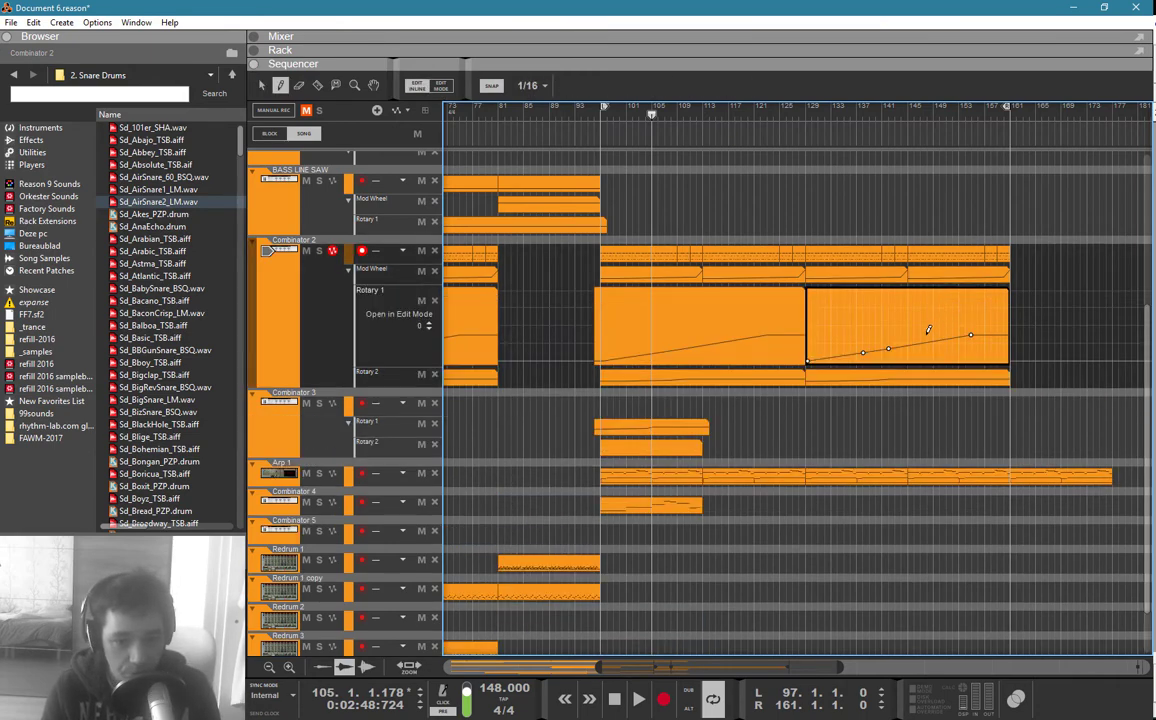
pyautogui.click(908, 328)
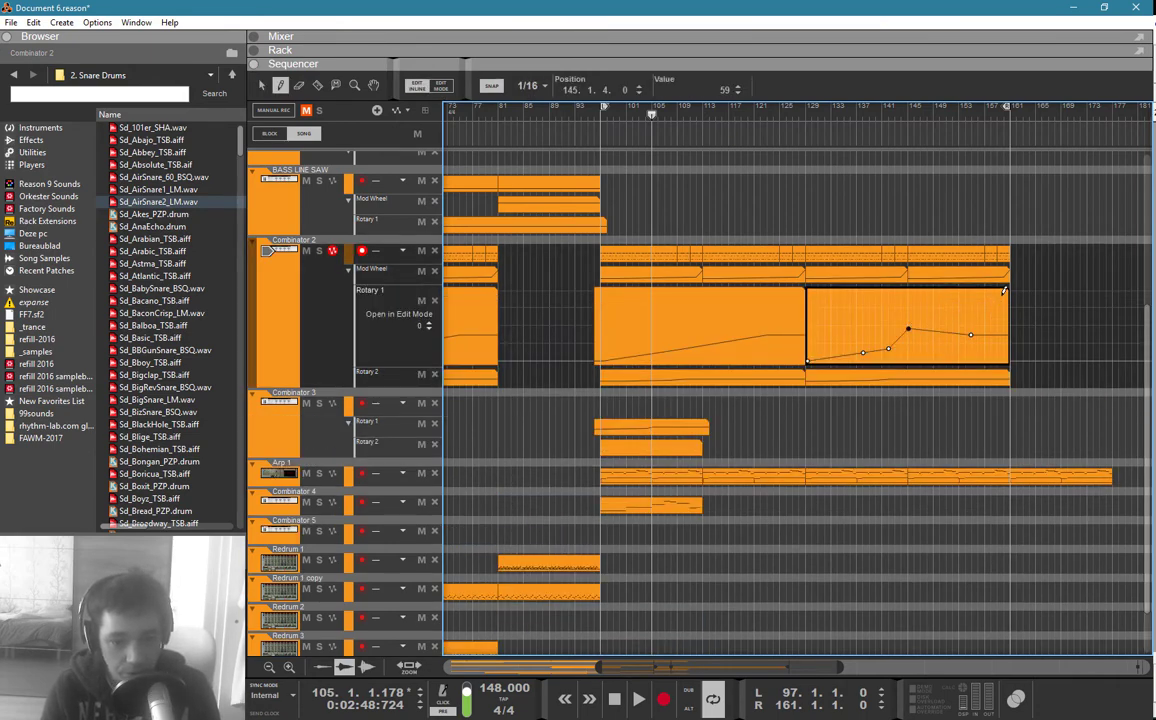
pyautogui.click(987, 316)
pyautogui.press('q')
pyautogui.click(988, 208)
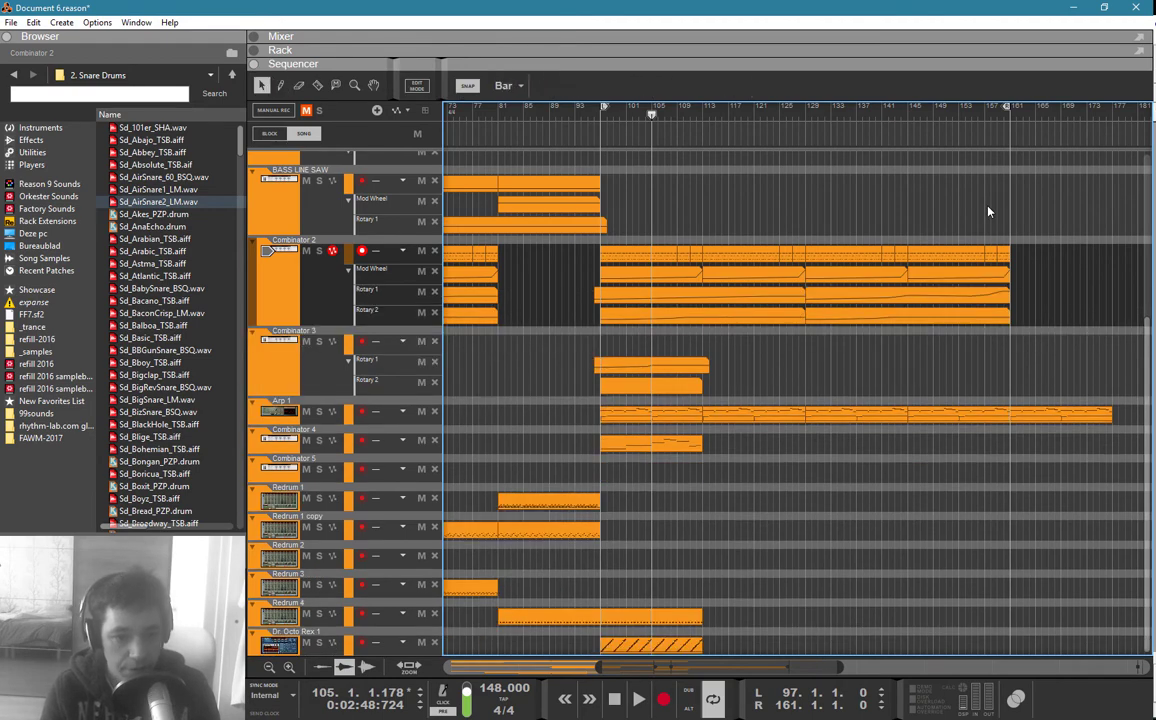
# Step: Add Combinator 2 Rotary 2 automation points near bar 154 and at bar 158 with a value of about 62
pyautogui.doubleClick(965, 315)
pyautogui.click(991, 345)
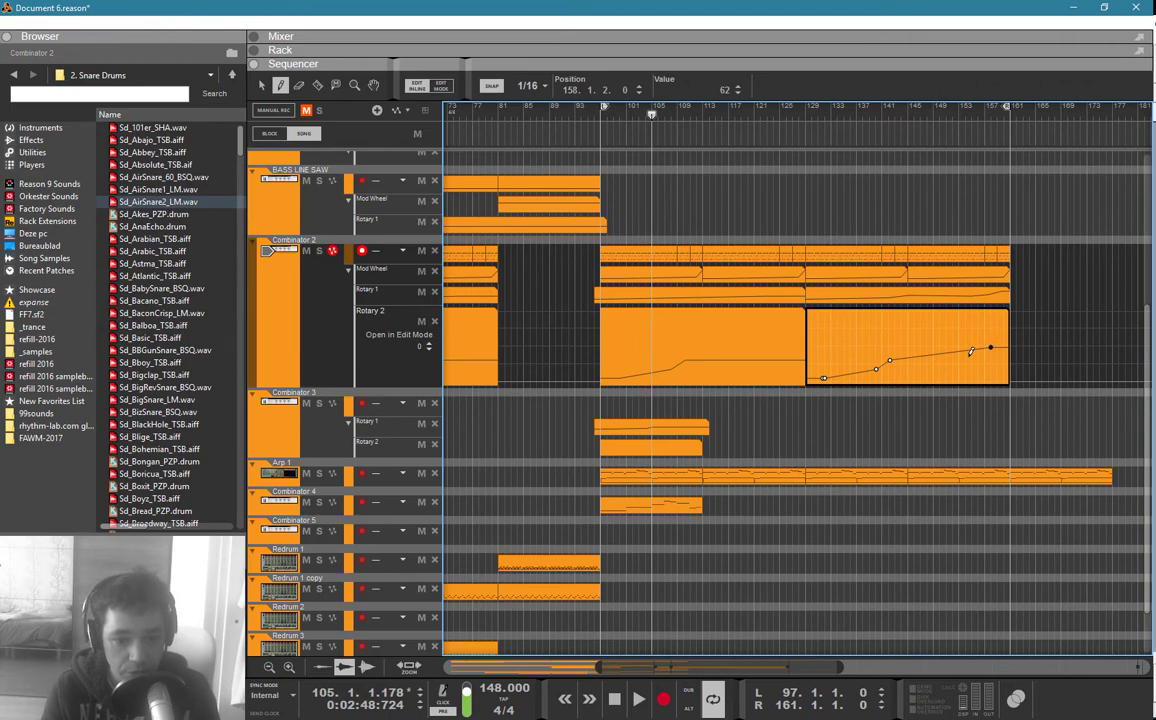
pyautogui.click(970, 353)
pyautogui.press('q')
pyautogui.click(1003, 213)
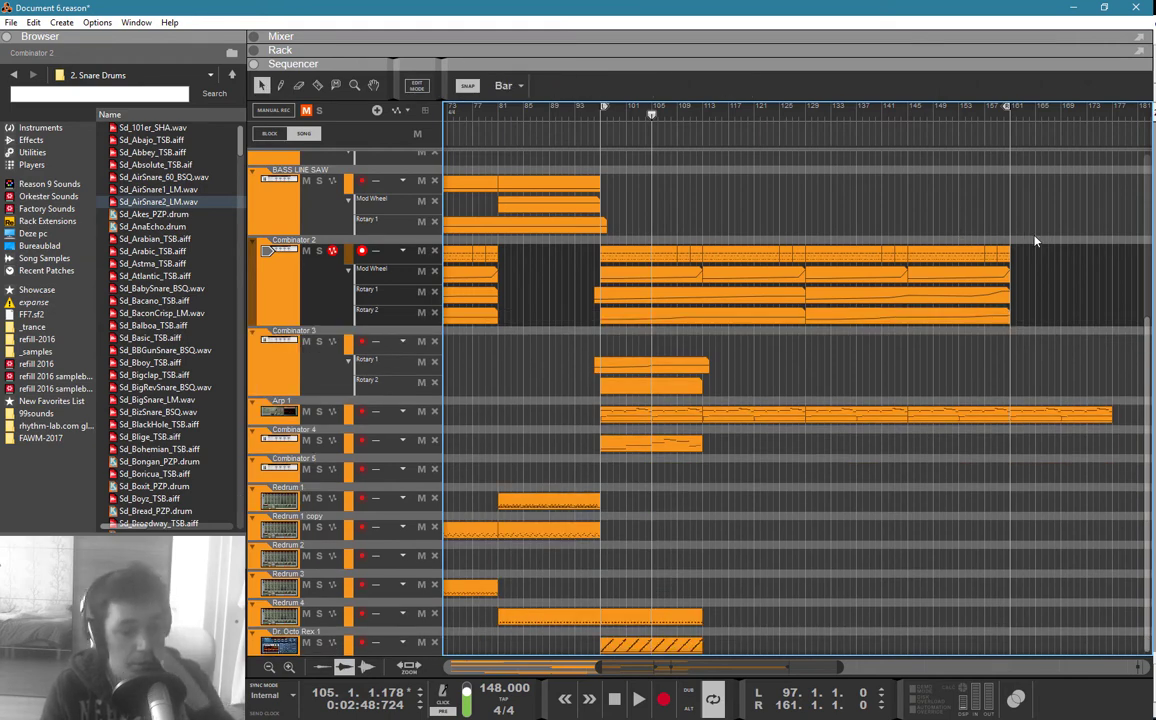
# Step: Delete the Arp 1 clip starting at bar 161 and extend the Combinator 3 Rotary 1 automation clip to bar 161
pyautogui.click(1055, 417)
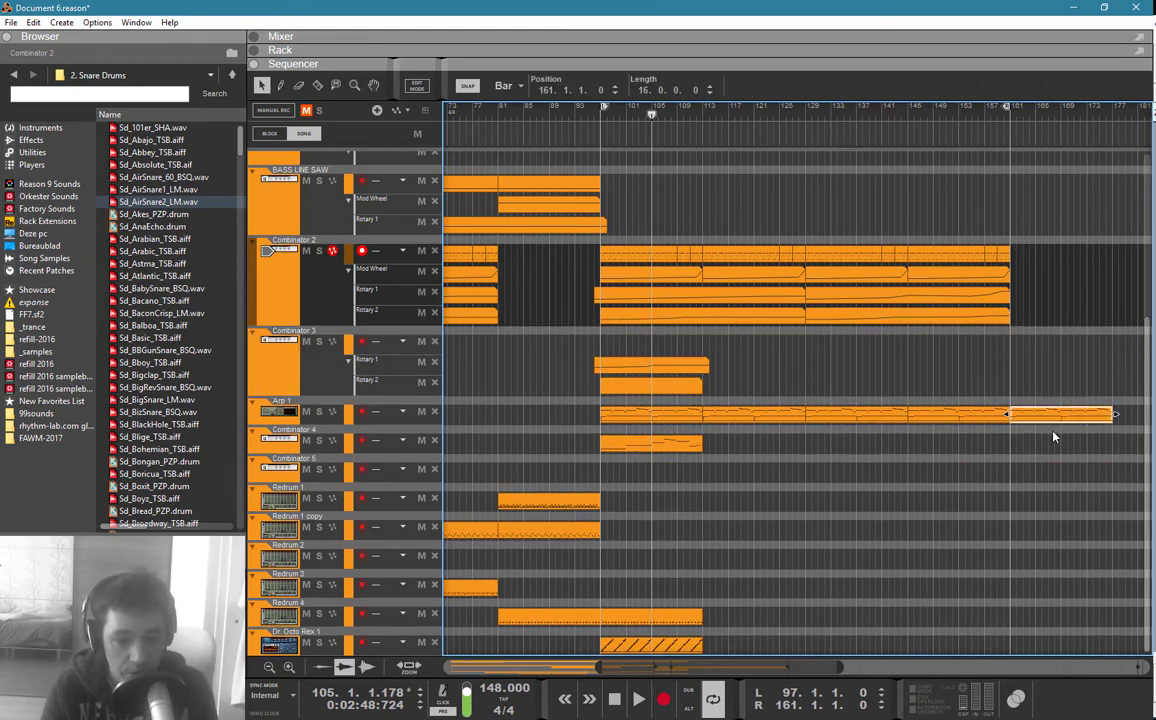
pyautogui.press('Delete')
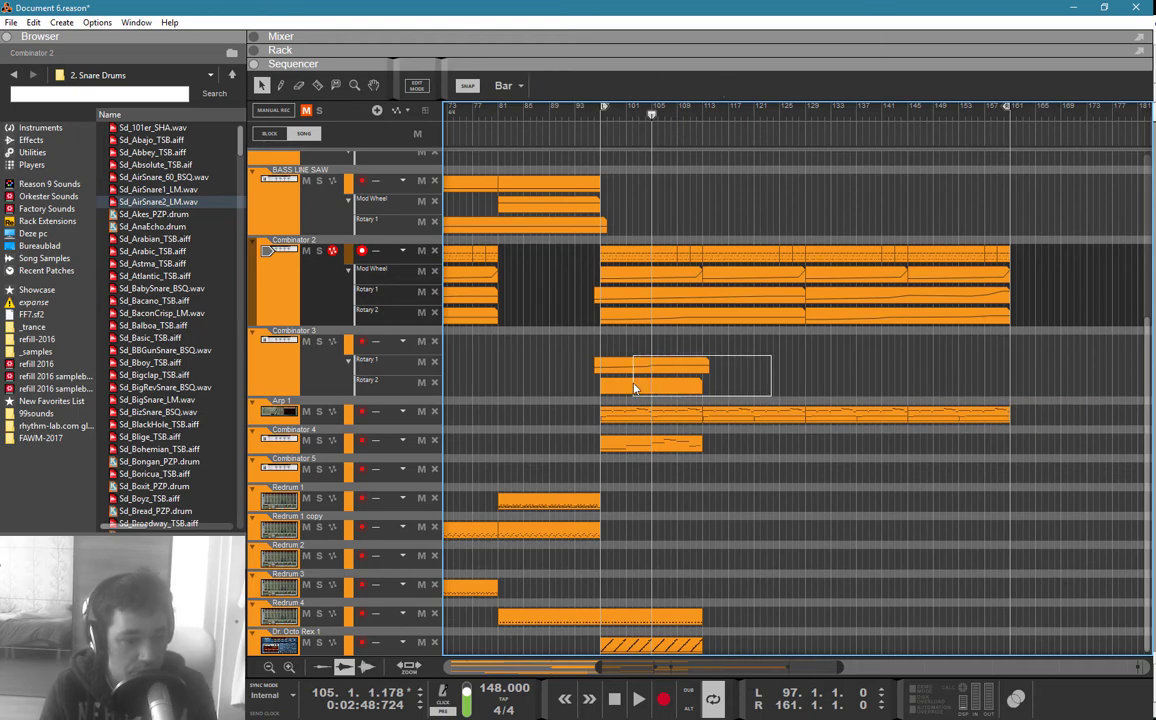
pyautogui.moveTo(633, 388); pyautogui.dragTo(632, 388)
pyautogui.click(761, 379)
pyautogui.moveTo(708, 365); pyautogui.dragTo(1013, 366)
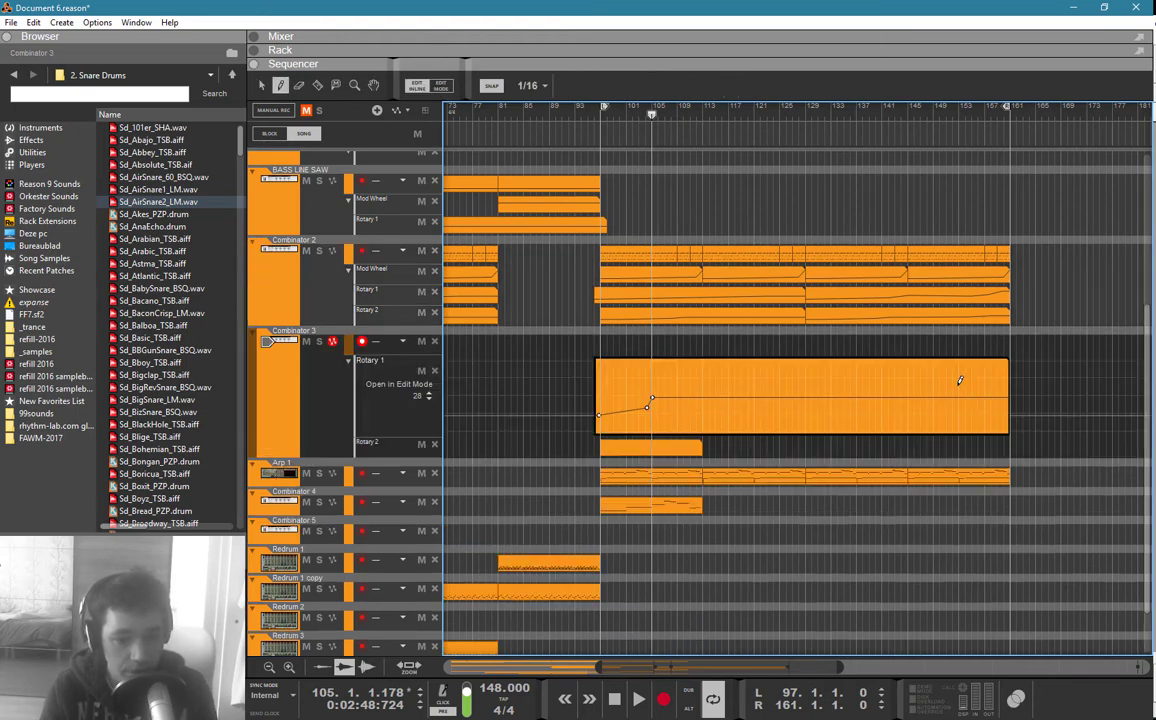
# Step: Add Combinator 3 Rotary 1 automation points at about bars 129 (value 49), 138, 146 and 152 for a gradual rise
pyautogui.doubleClick(960, 366)
pyautogui.click(805, 403)
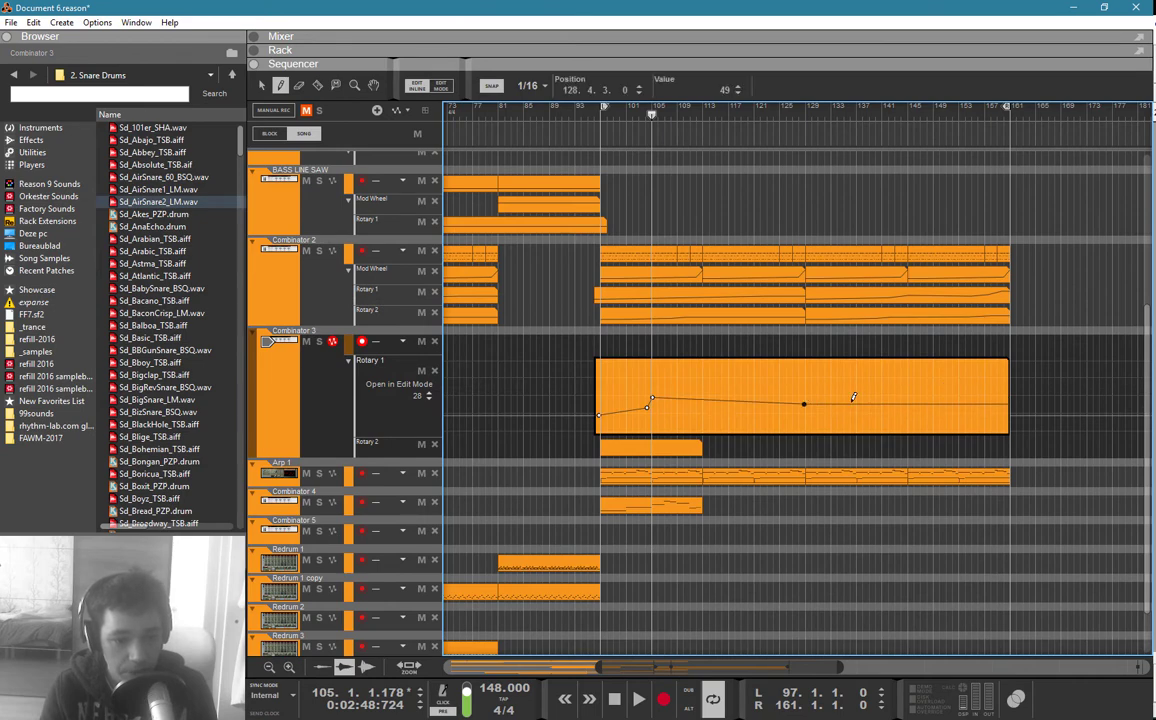
pyautogui.click(866, 395)
pyautogui.click(918, 393)
pyautogui.click(950, 387)
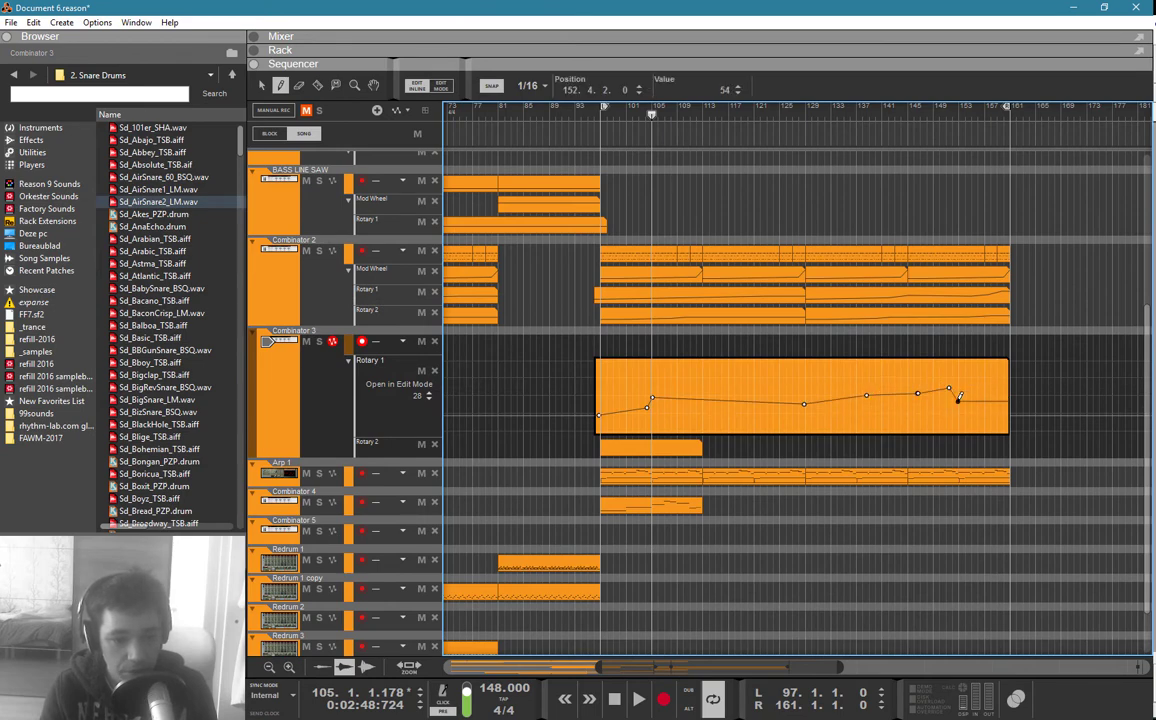
pyautogui.doubleClick(953, 355)
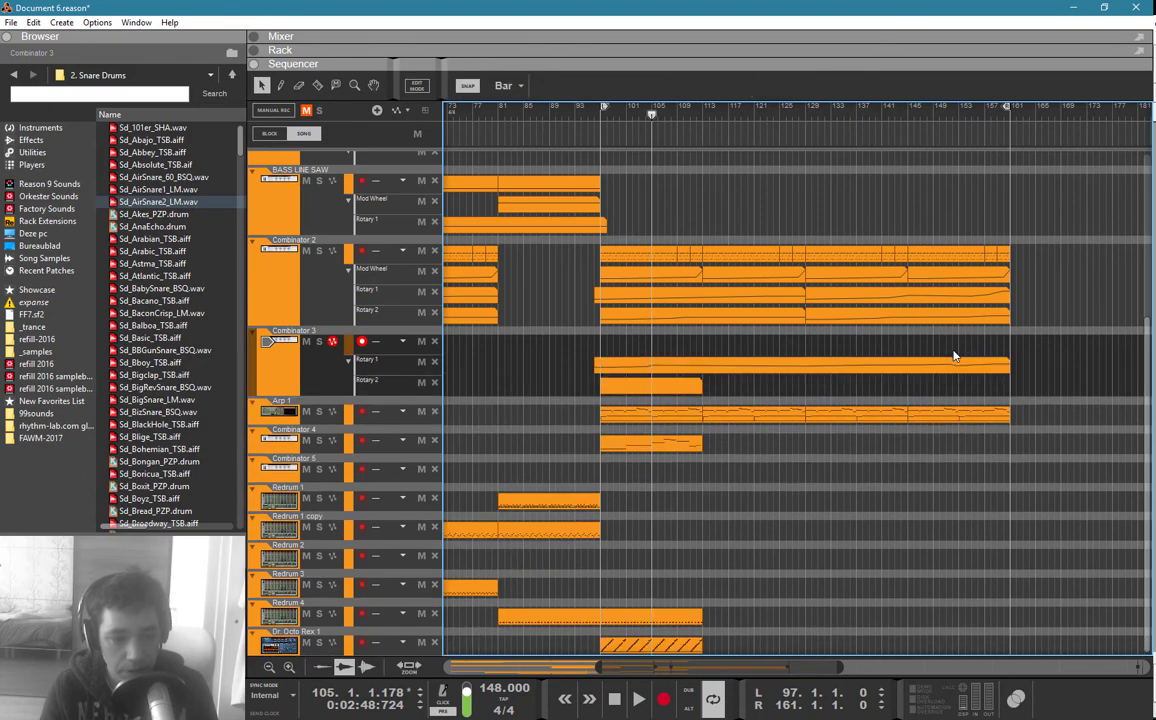
# Step: Rename the Rotary 3 knob of Combinator 3 in the rack as RELEASE
pyautogui.press('F6')
pyautogui.scroll(2, 533, 232)
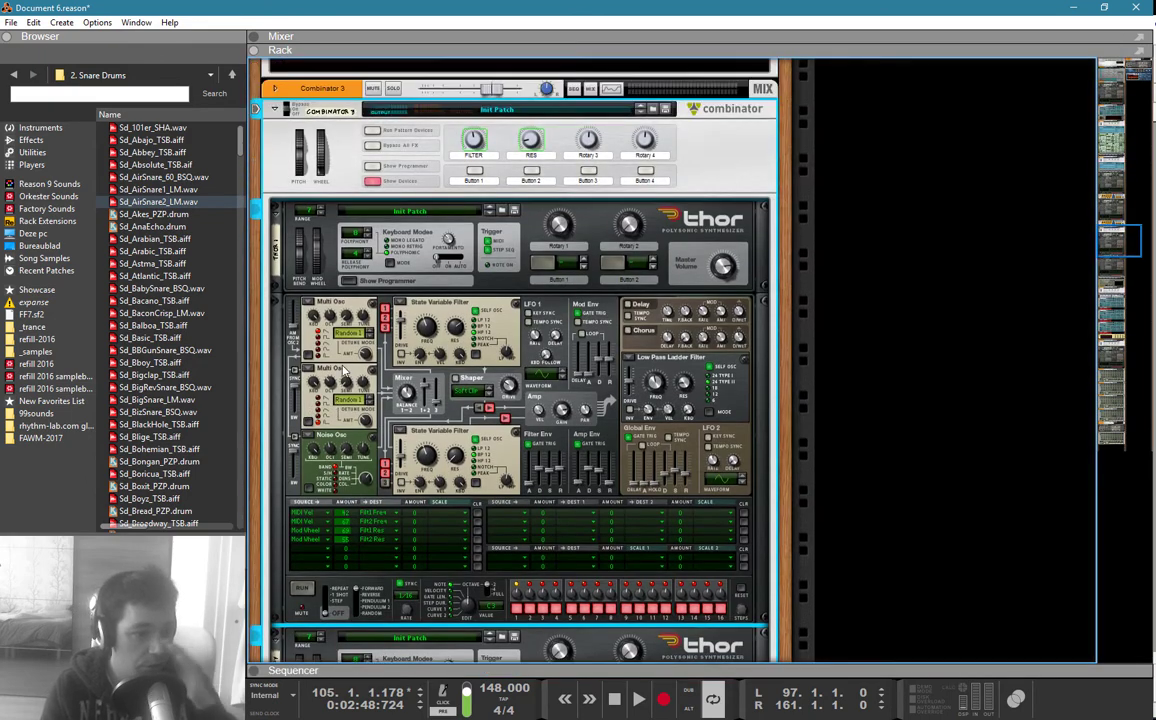
pyautogui.doubleClick(585, 197)
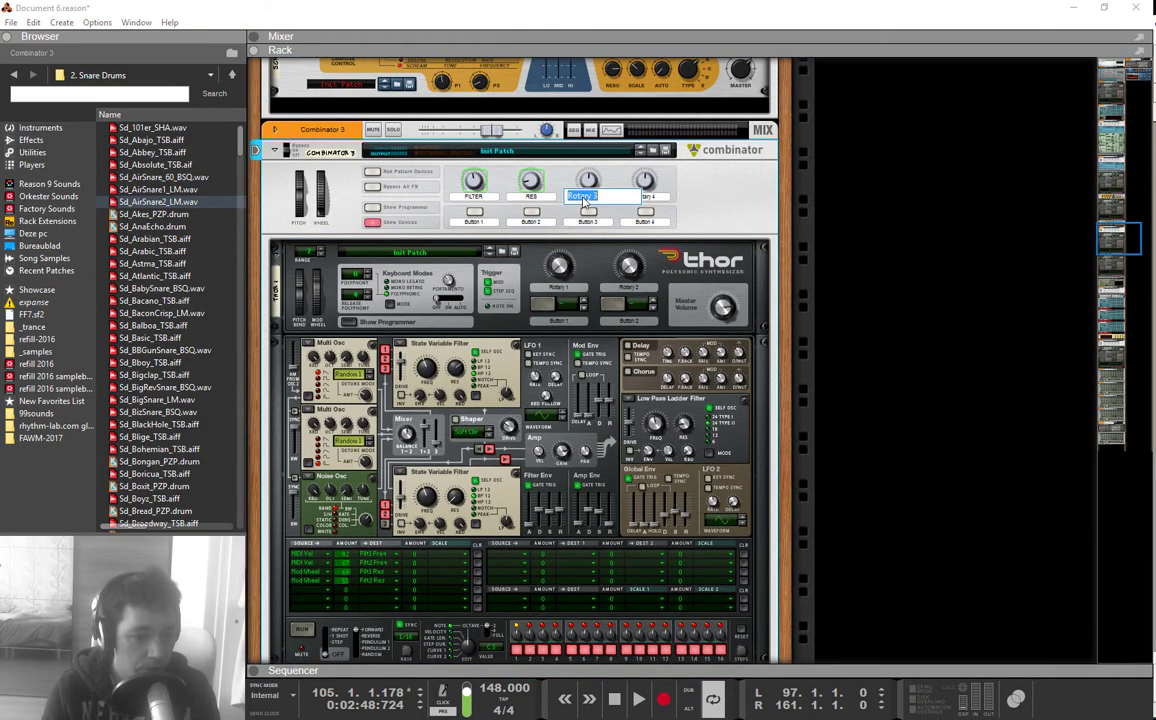
pyautogui.write('REE')
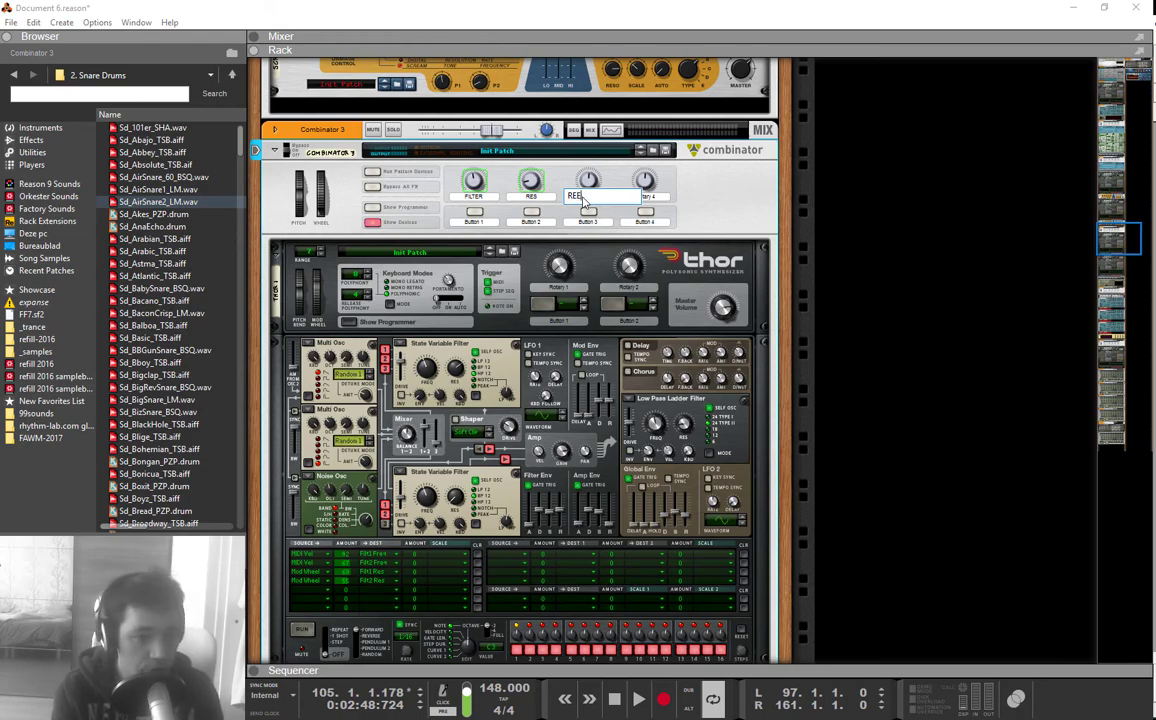
pyautogui.write('EASE')
pyautogui.press('Return')
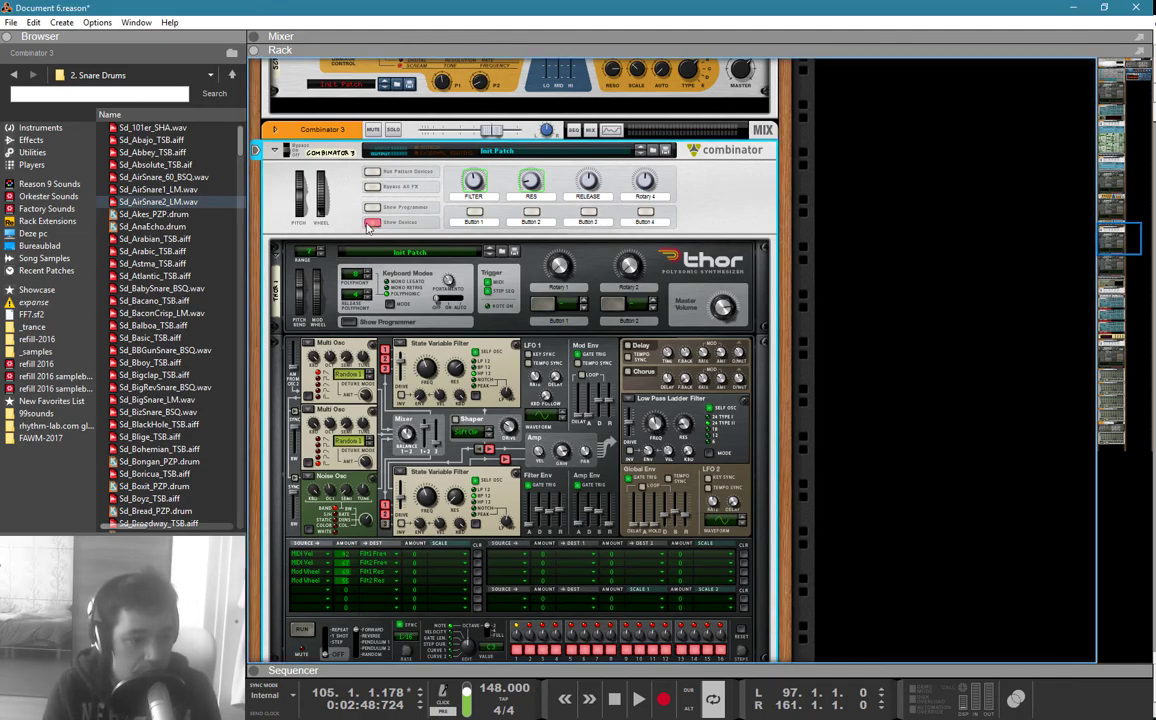
# Step: Show the Combinator 3 programmer and route Rotary 3 to Amp Env Release on Thor 1
pyautogui.scroll(-4, 389, 281)
pyautogui.scroll(-6, 390, 287)
pyautogui.scroll(10, 395, 295)
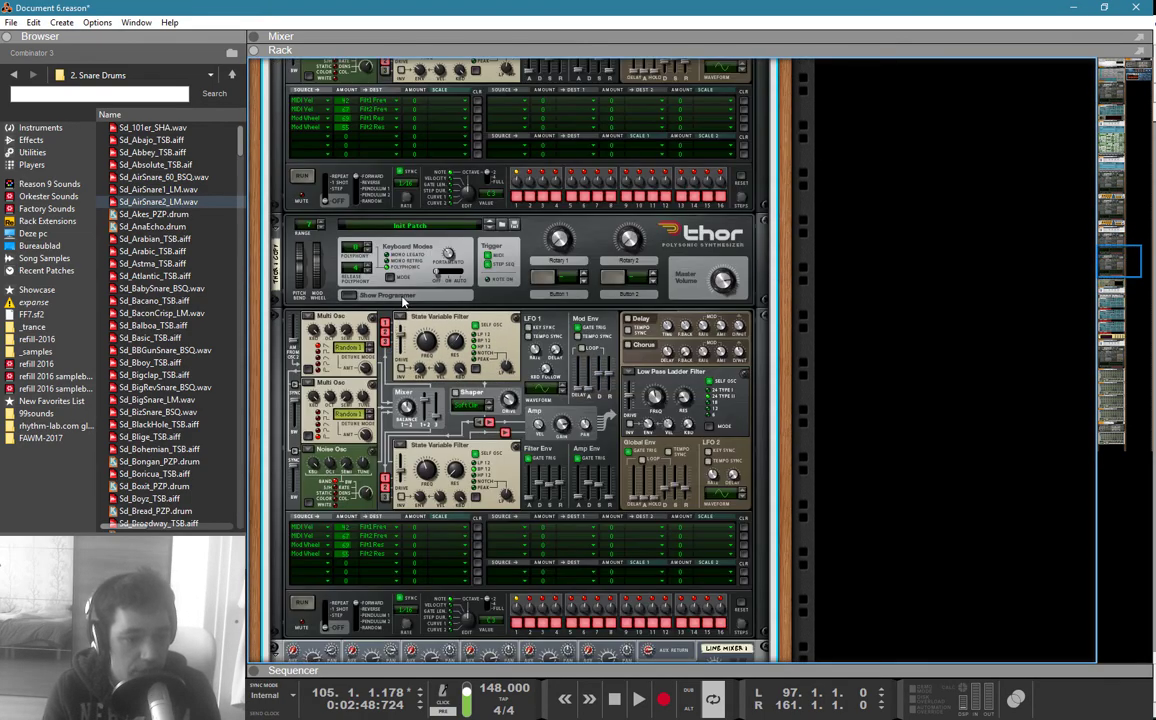
pyautogui.scroll(2, 410, 292)
pyautogui.click(372, 249)
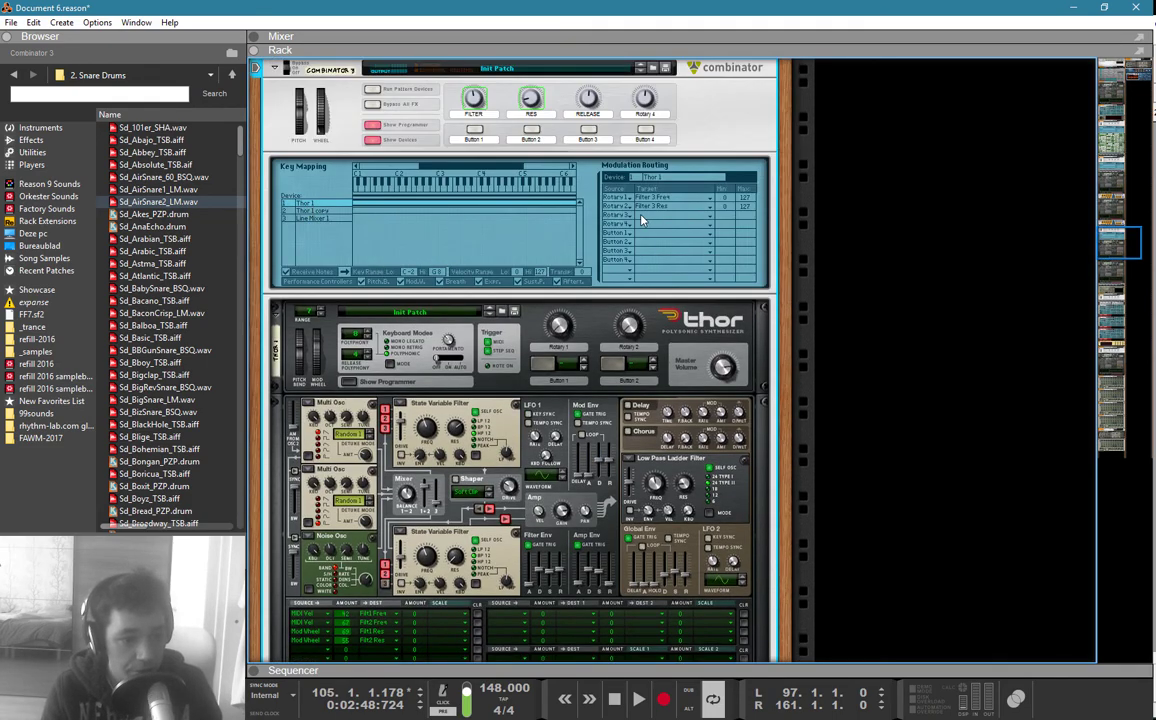
pyautogui.click(642, 220)
pyautogui.moveTo(700, 262)
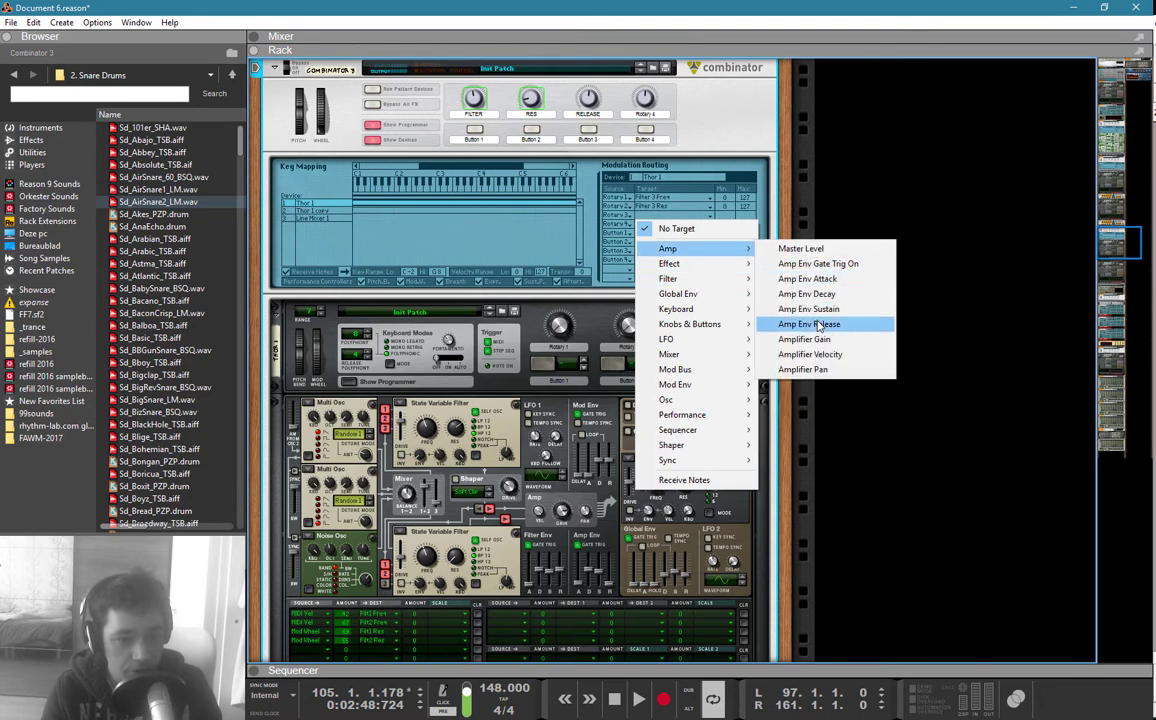
pyautogui.click(819, 325)
# Step: Route Rotary 3 to Amp Env Release on the Thor 1 copy as well
pyautogui.click(337, 211)
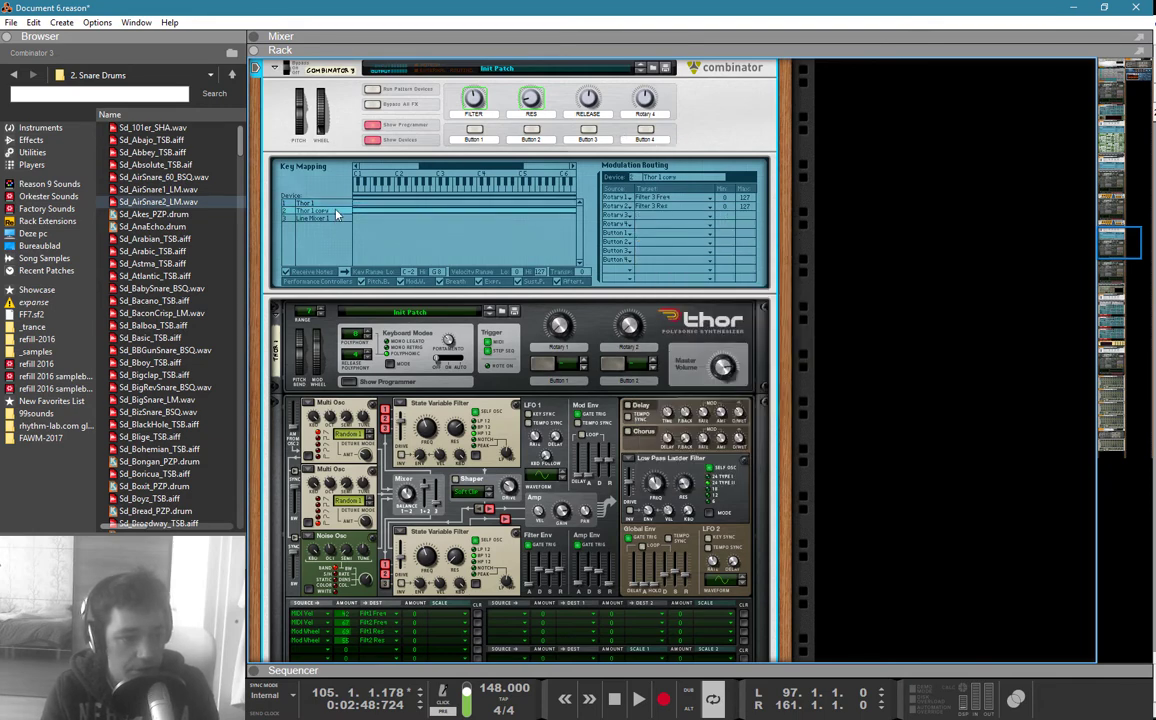
pyautogui.click(636, 219)
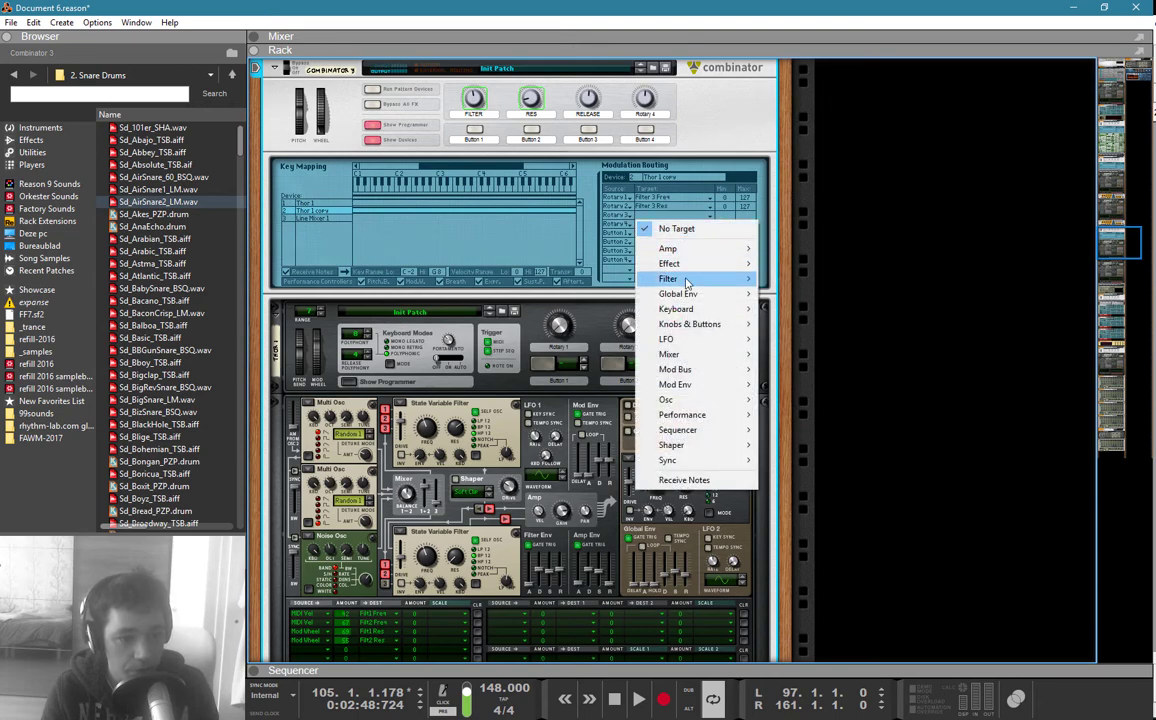
pyautogui.moveTo(694, 253)
pyautogui.click(808, 324)
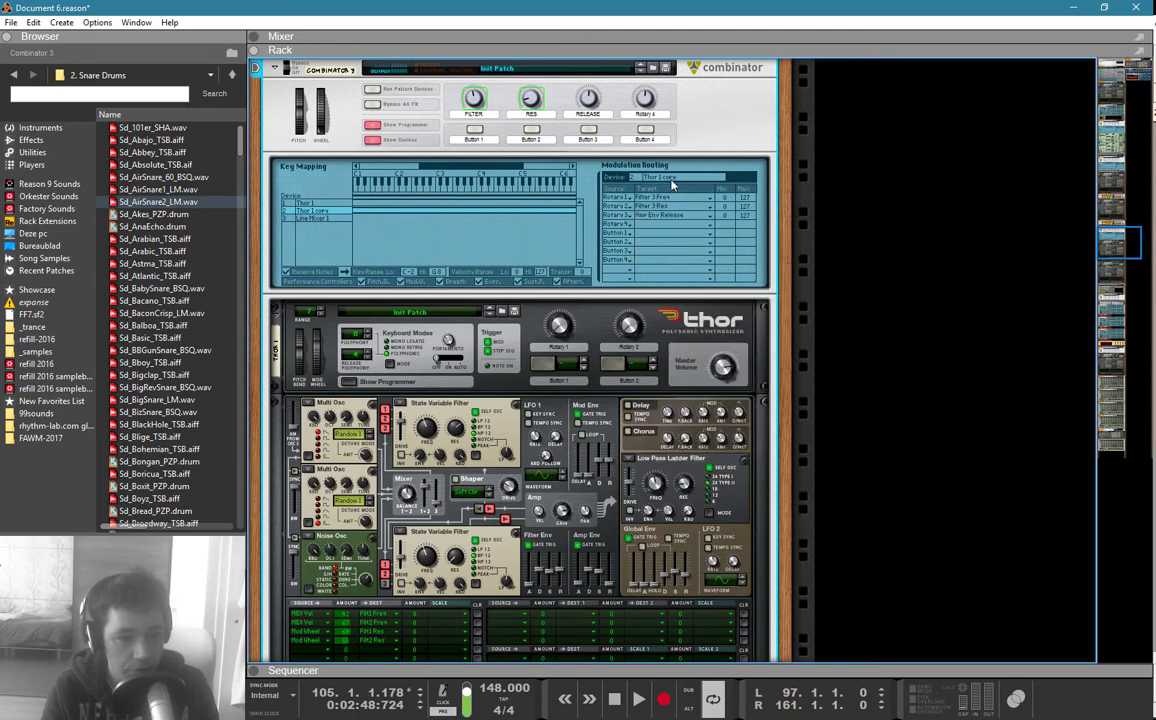
# Step: Create Combinator 3 RELEASE automation with a clip spanning about bars 149 to 166, rising from about bar 155 to value 45 near bar 161
pyautogui.rightClick(589, 98)
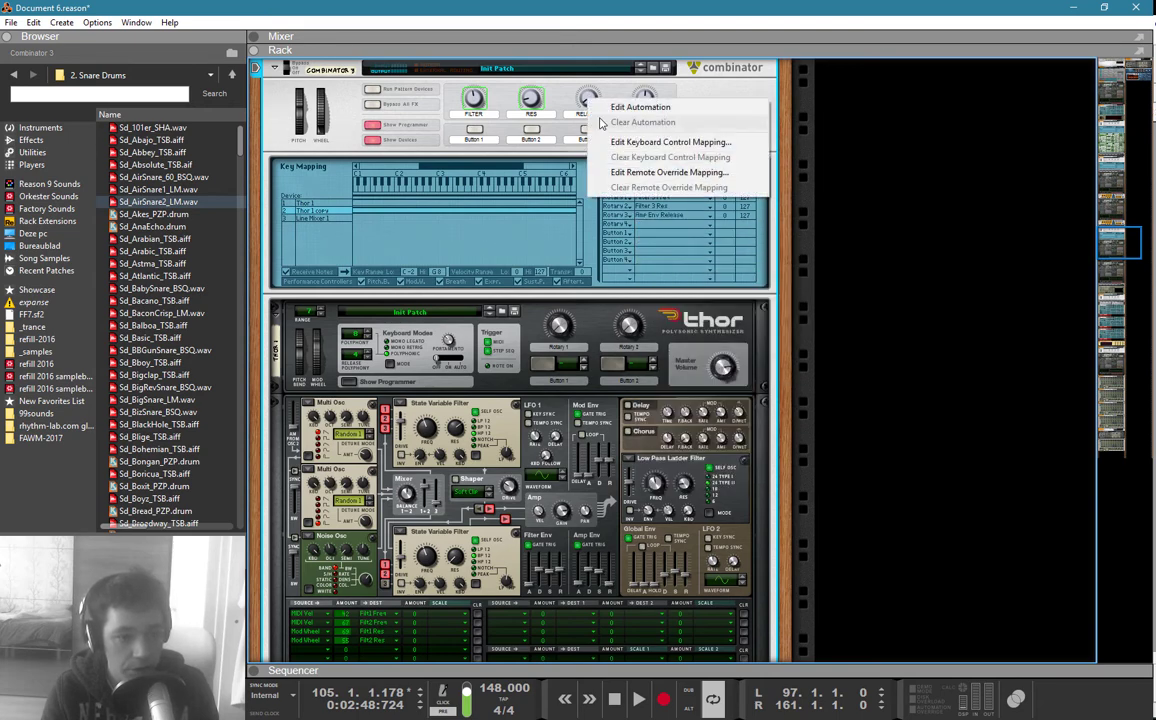
pyautogui.click(612, 103)
pyautogui.press('F6')
pyautogui.press('F7')
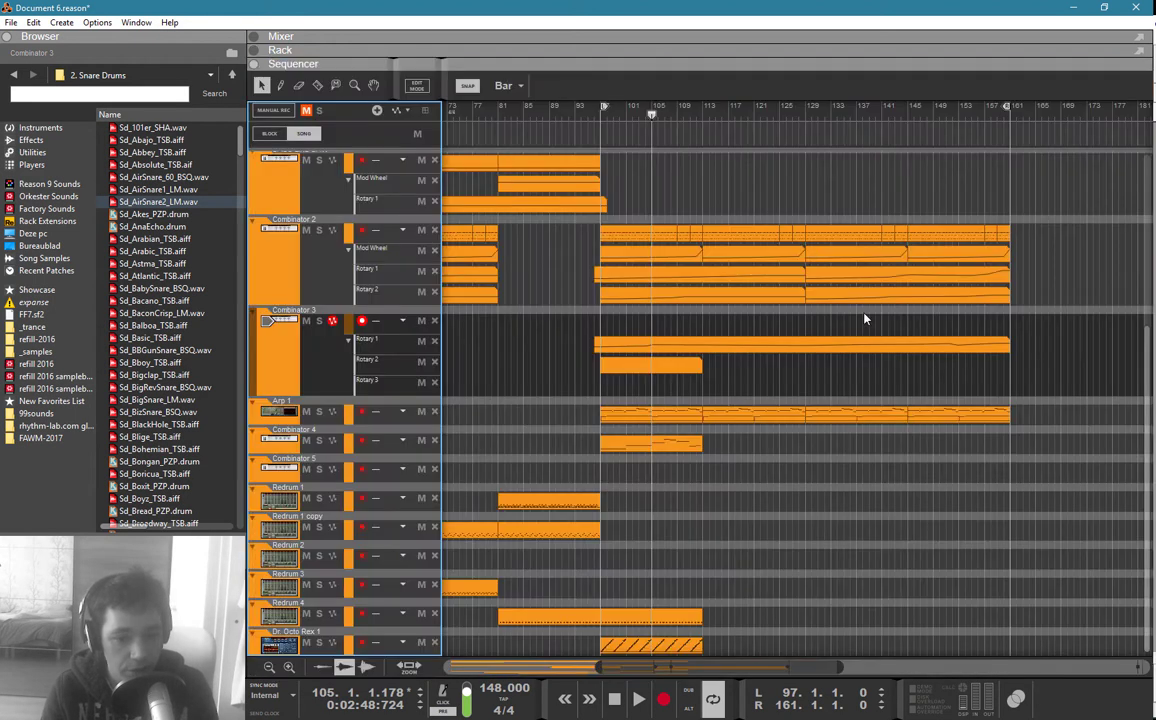
pyautogui.press('w')
pyautogui.moveTo(933, 380); pyautogui.dragTo(1040, 385)
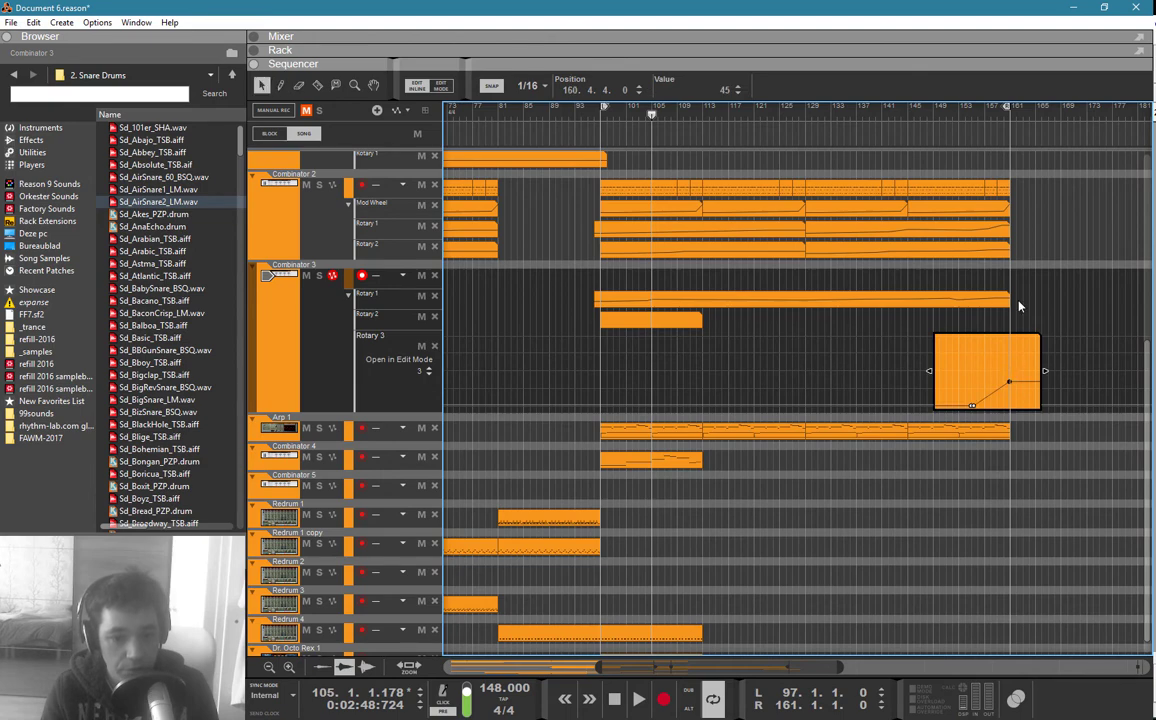
pyautogui.click(1026, 310)
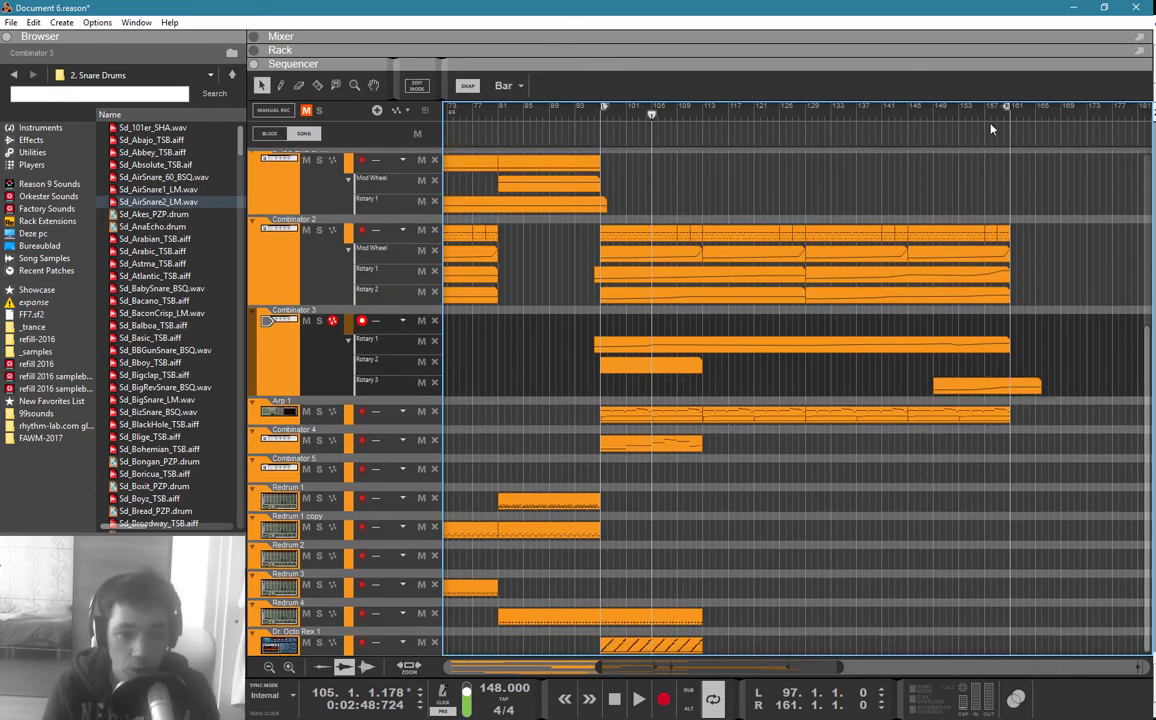
# Step: Extend the Combinator 3 Rotary 2 automation clip from bar 113 to about bar 163
pyautogui.click(698, 366)
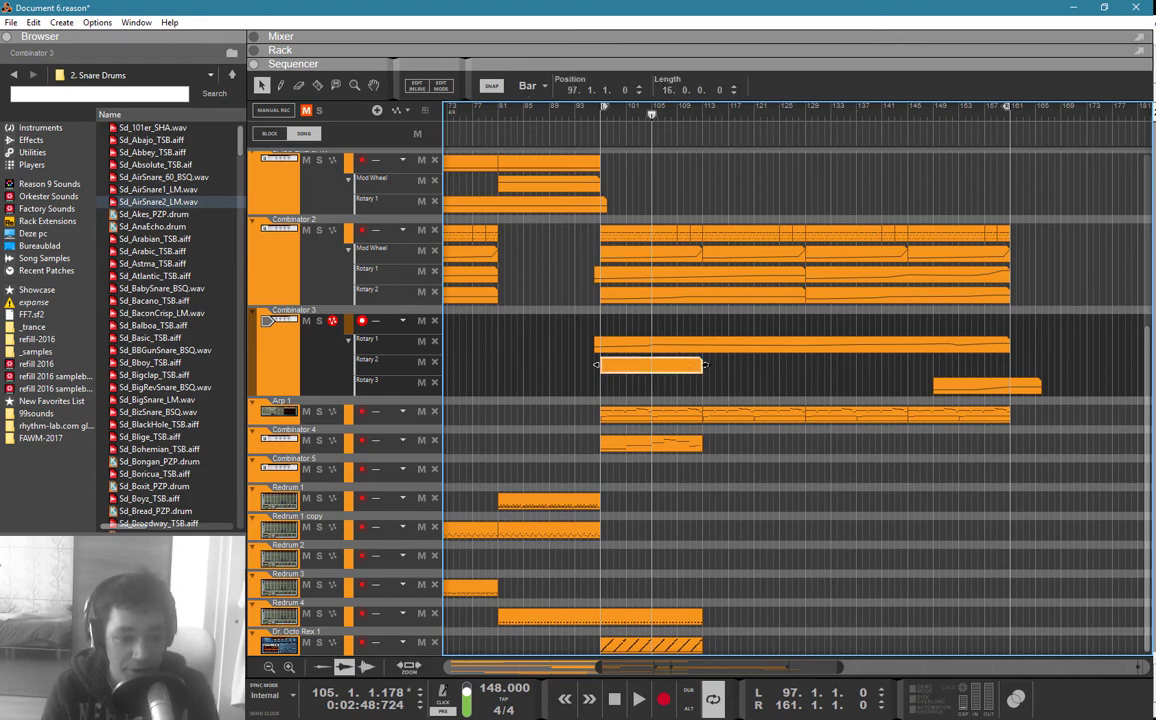
pyautogui.moveTo(705, 366); pyautogui.dragTo(1033, 368)
pyautogui.click(956, 323)
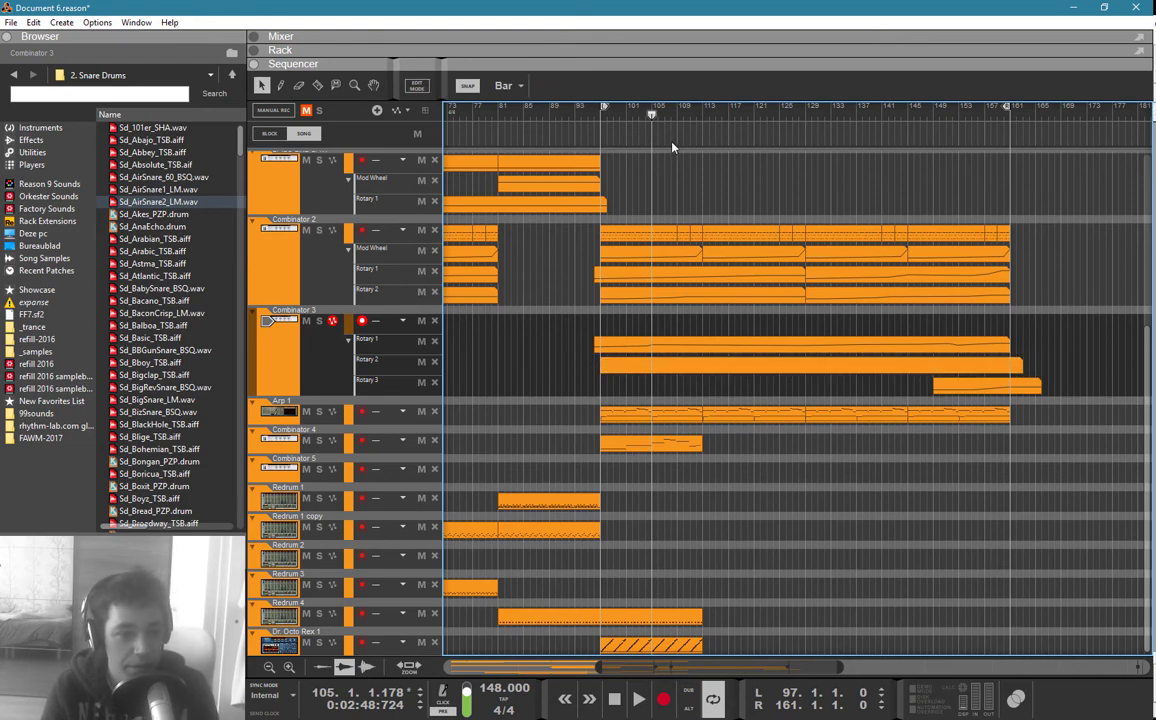
# Step: Copy the Thor 1 and SubTractor 1 clips at bar 97 and paste them four times in succession up to bar 177
pyautogui.click(603, 120)
pyautogui.moveTo(799, 520); pyautogui.dragTo(623, 655)
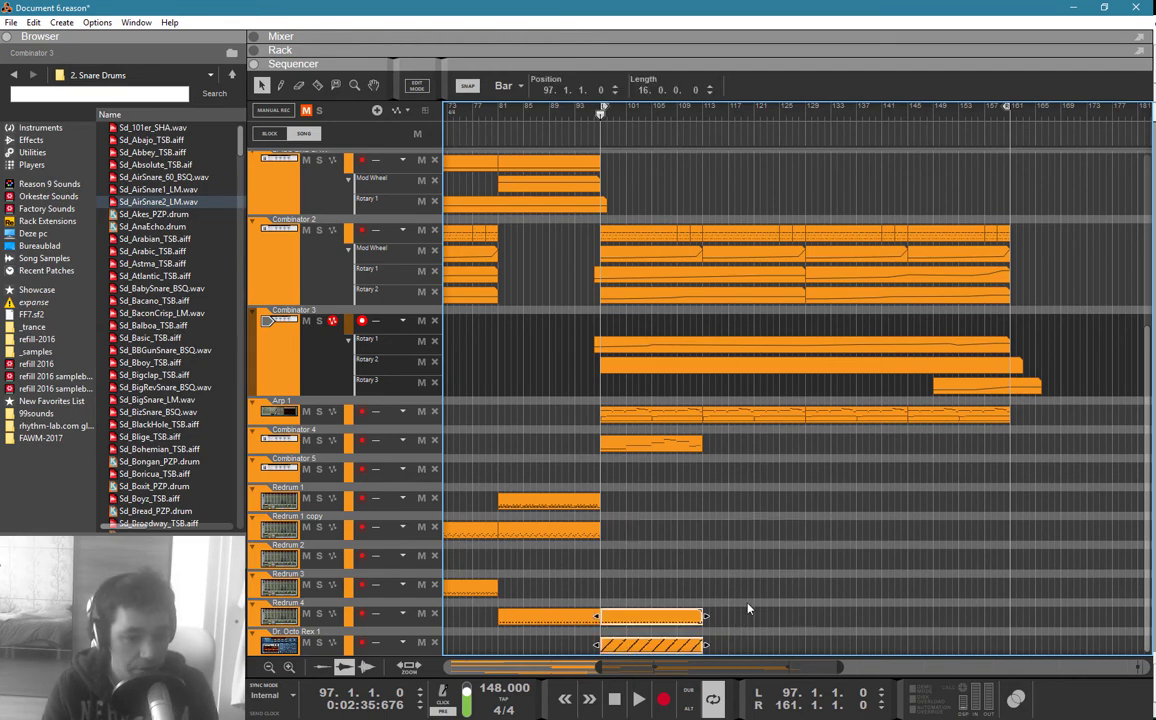
pyautogui.scroll(5, 752, 570)
pyautogui.moveTo(726, 209); pyautogui.dragTo(641, 255)
pyautogui.hotkey('ctrl', 'c')
pyautogui.hotkey('ctrl', 'v')
pyautogui.hotkey('ctrl', 'v')
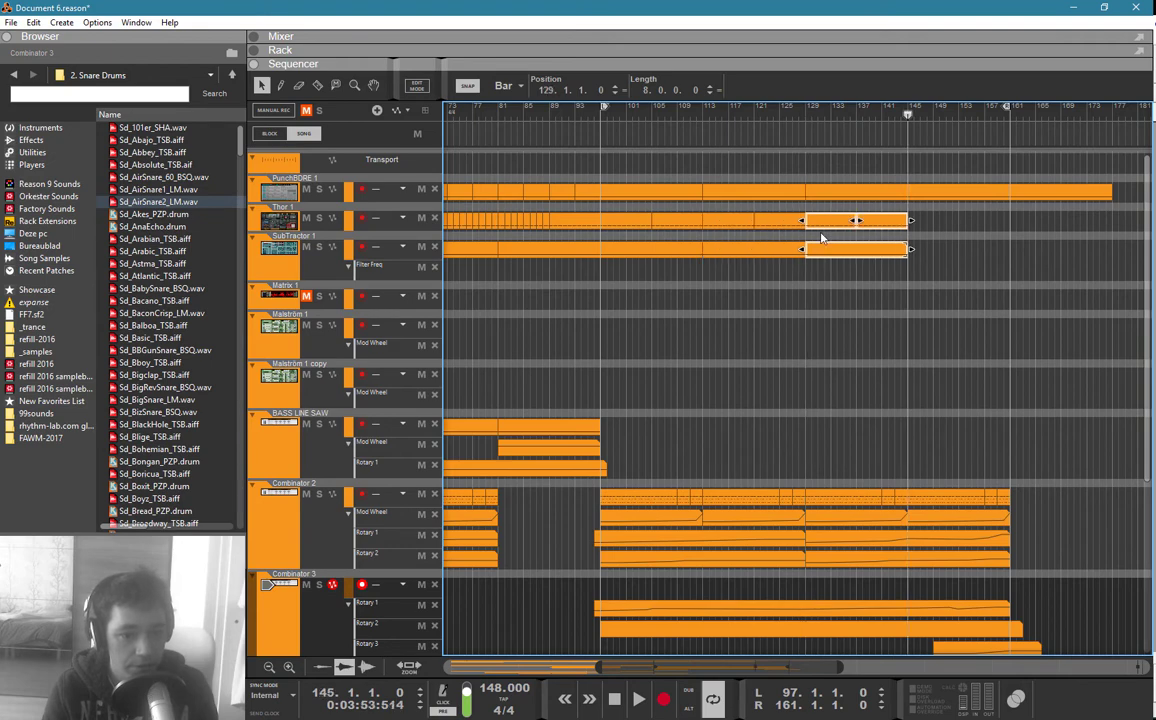
pyautogui.hotkey('ctrl', 'v')
pyautogui.hotkey('ctrl', 'v')
# Step: Copy the Redrum 4 clip at bar 97 and paste it three times up to bar 161
pyautogui.scroll(-5, 740, 400)
pyautogui.moveTo(735, 575); pyautogui.dragTo(632, 619)
pyautogui.hotkey('ctrl', 'c')
pyautogui.hotkey('ctrl', 'v')
pyautogui.hotkey('ctrl', 'v')
pyautogui.hotkey('ctrl', 'v')
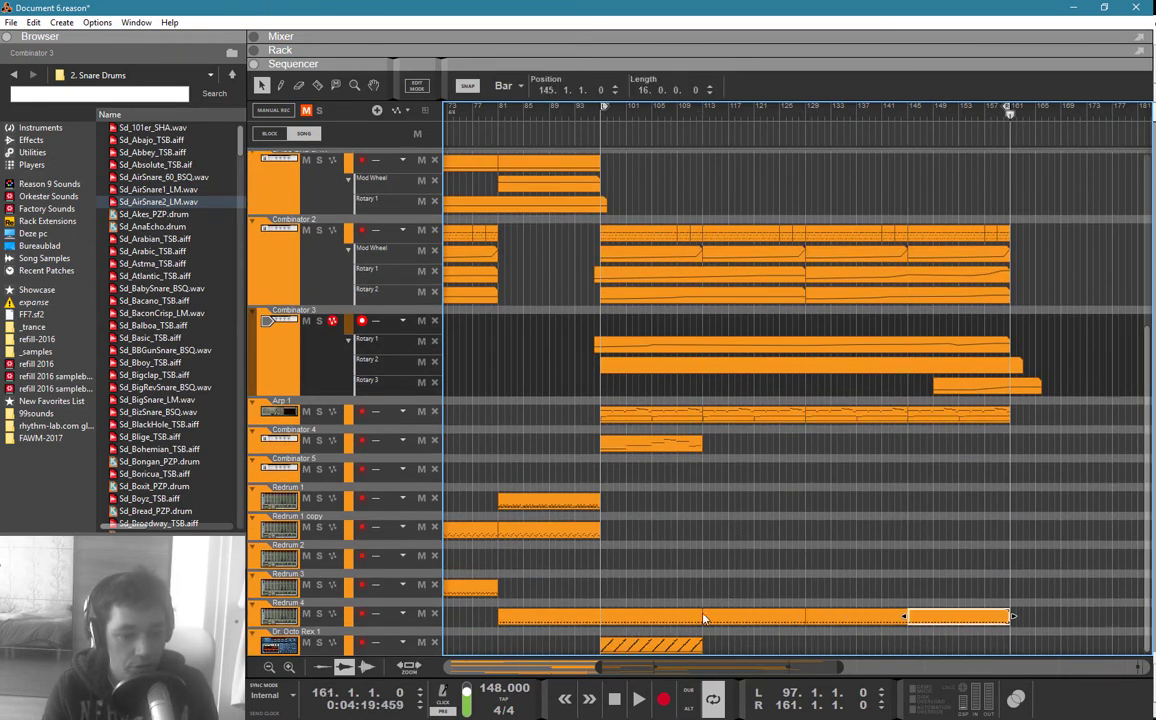
# Step: Duplicate the Dr. Octo Rex 1 clip at bar 97 once so the loop runs to bar 129
pyautogui.click(680, 645)
pyautogui.hotkey('ctrl', 'c')
pyautogui.hotkey('ctrl', 'v')
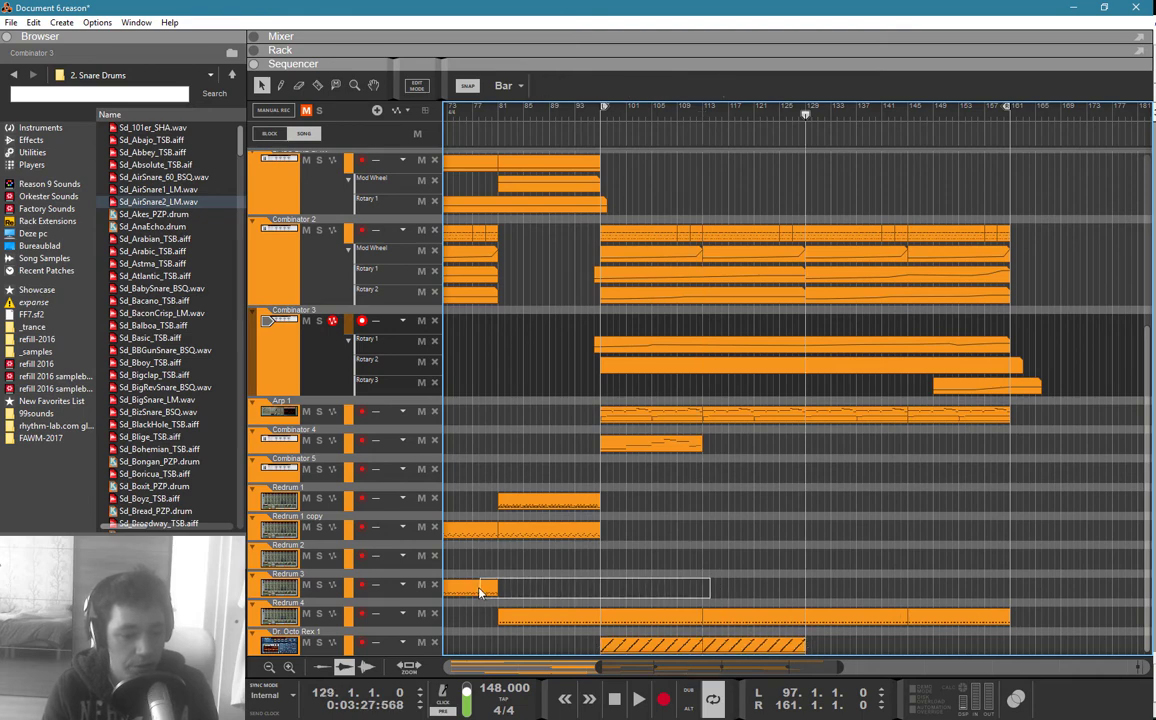
# Step: Copy the two earlier Redrum 3 clips to bars 129 to 161
pyautogui.click(488, 589)
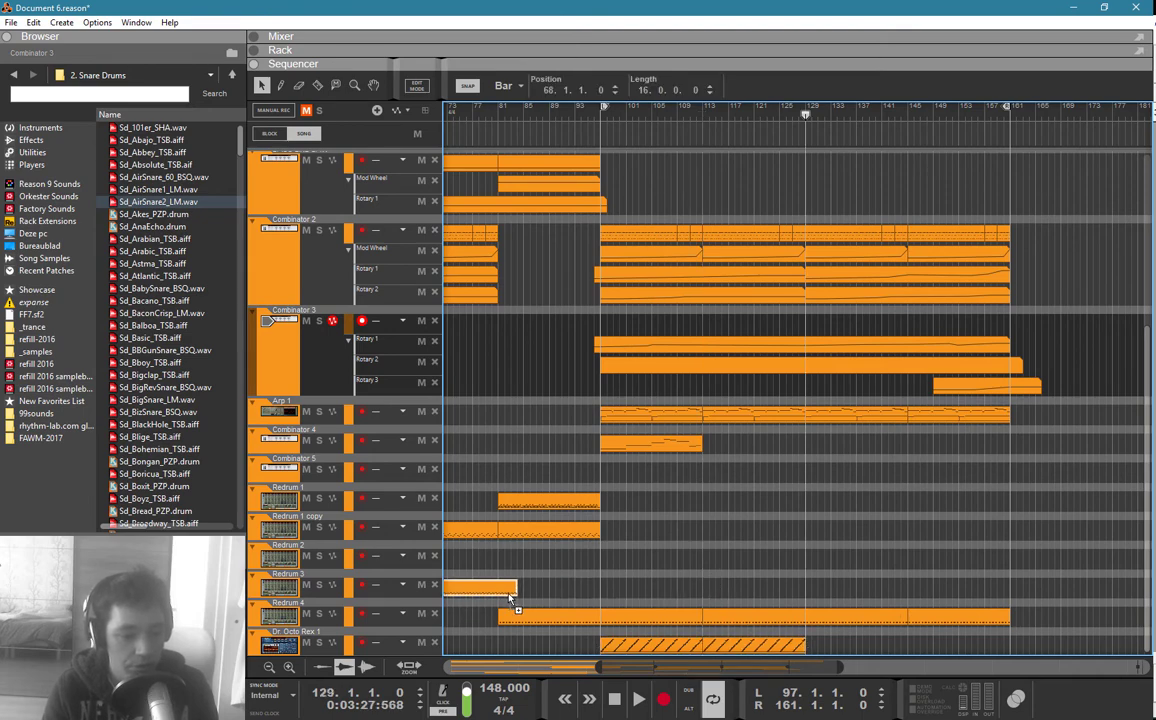
pyautogui.moveTo(511, 597); pyautogui.dragTo(957, 594)
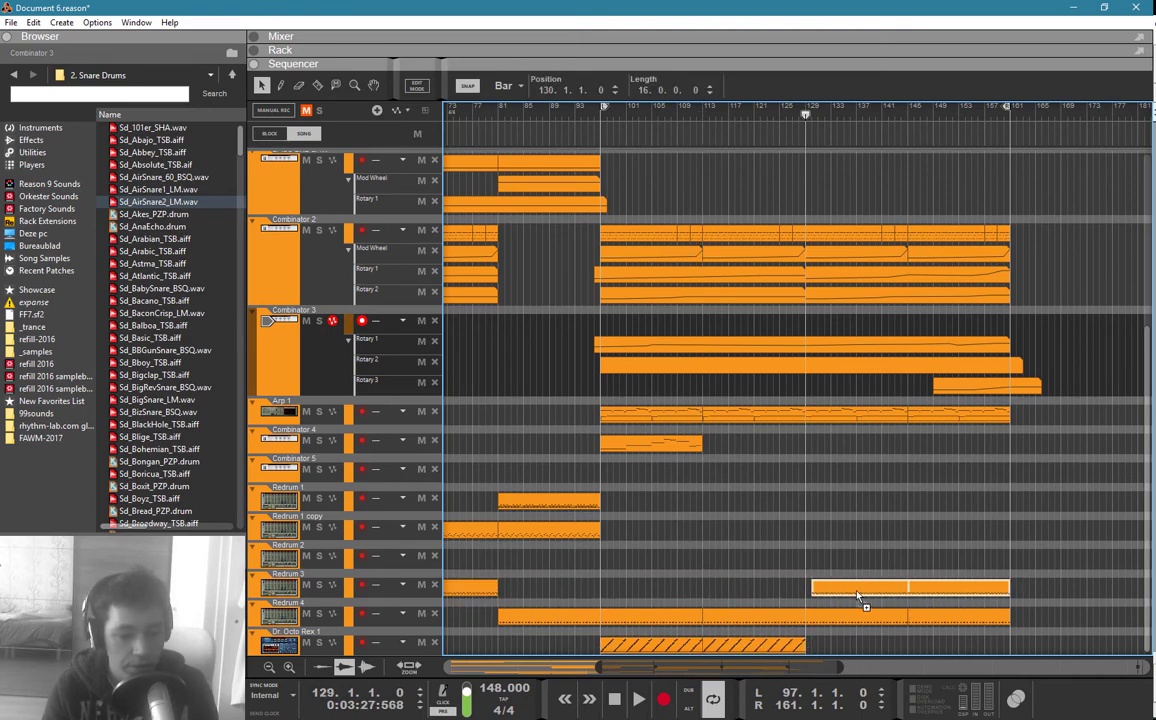
pyautogui.moveTo(857, 596); pyautogui.dragTo(850, 596)
# Step: Play the section from bar 97 and record a melody on Combinator 5 from bar 108 to about bar 130
pyautogui.click(604, 112)
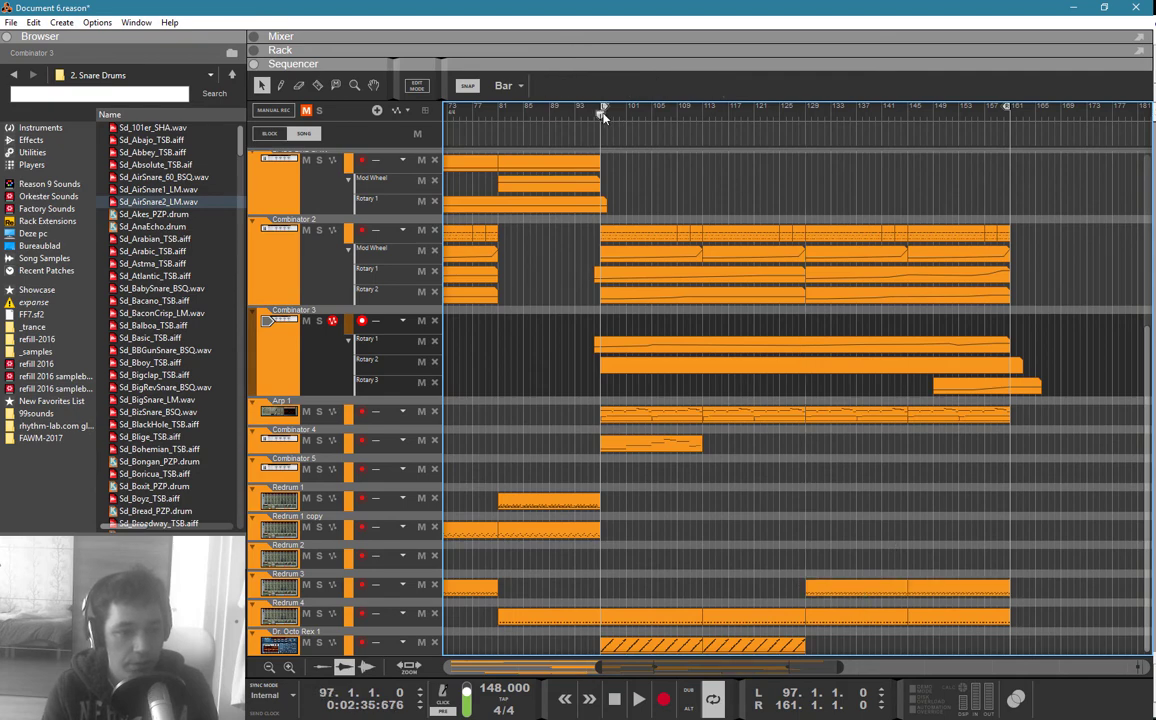
pyautogui.press('space')
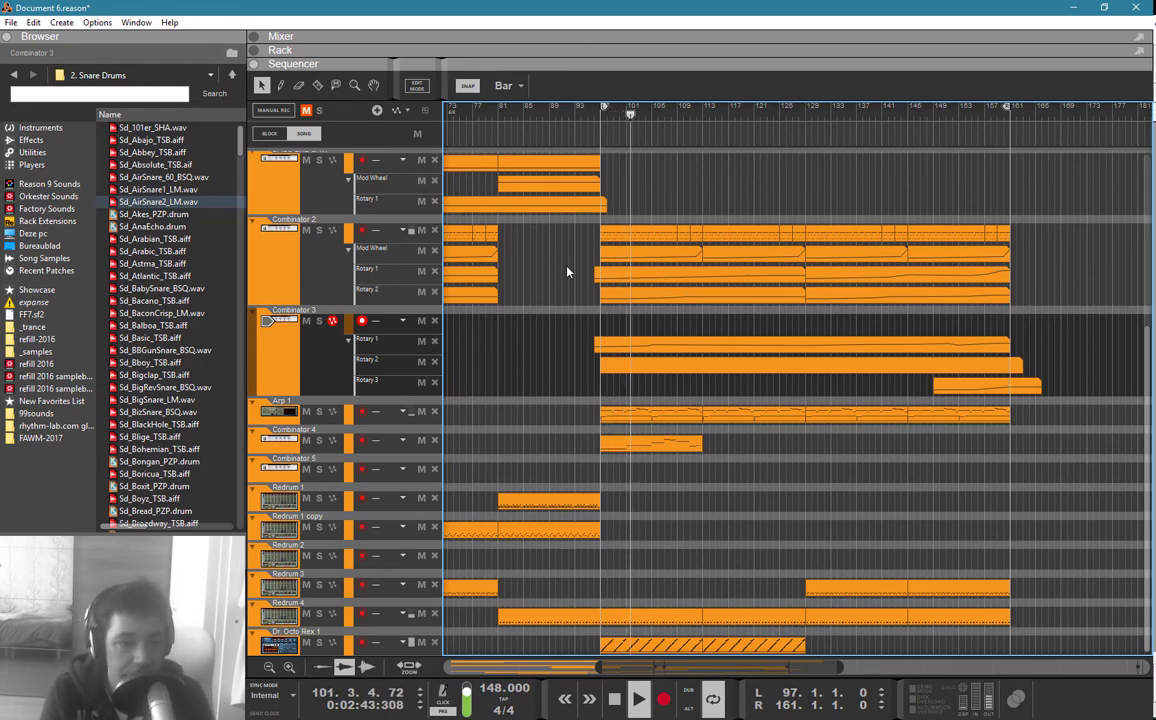
pyautogui.moveTo(560, 266); pyautogui.dragTo(432, 378)
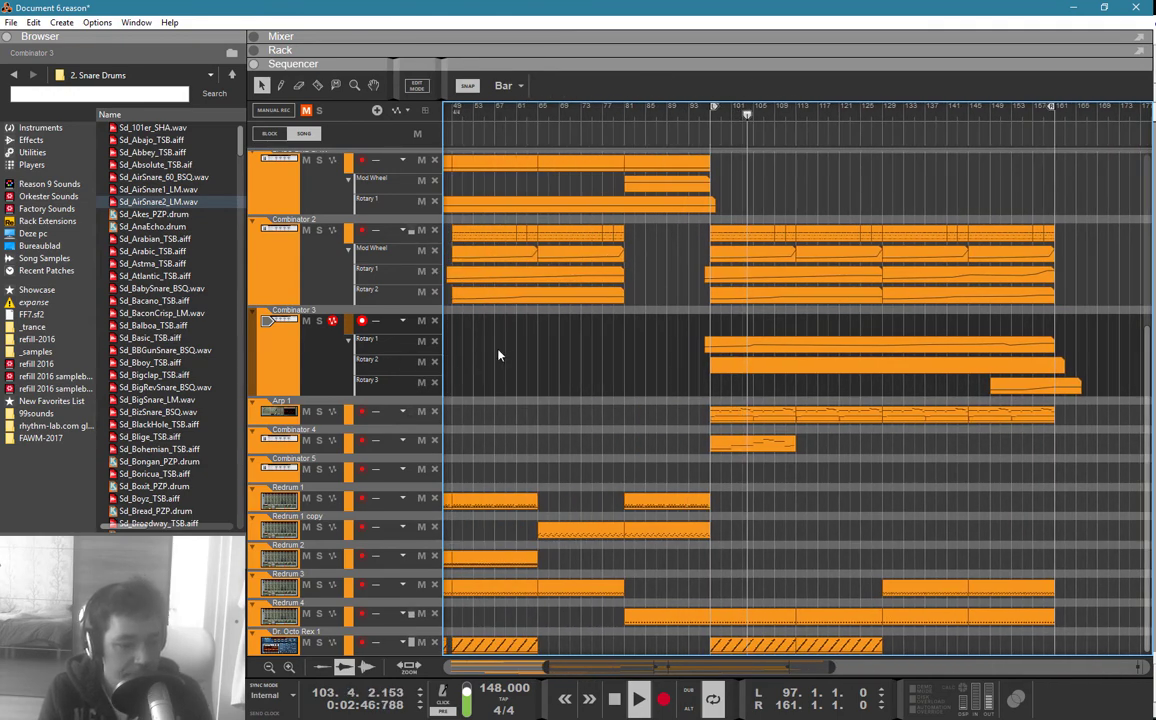
pyautogui.click(281, 475)
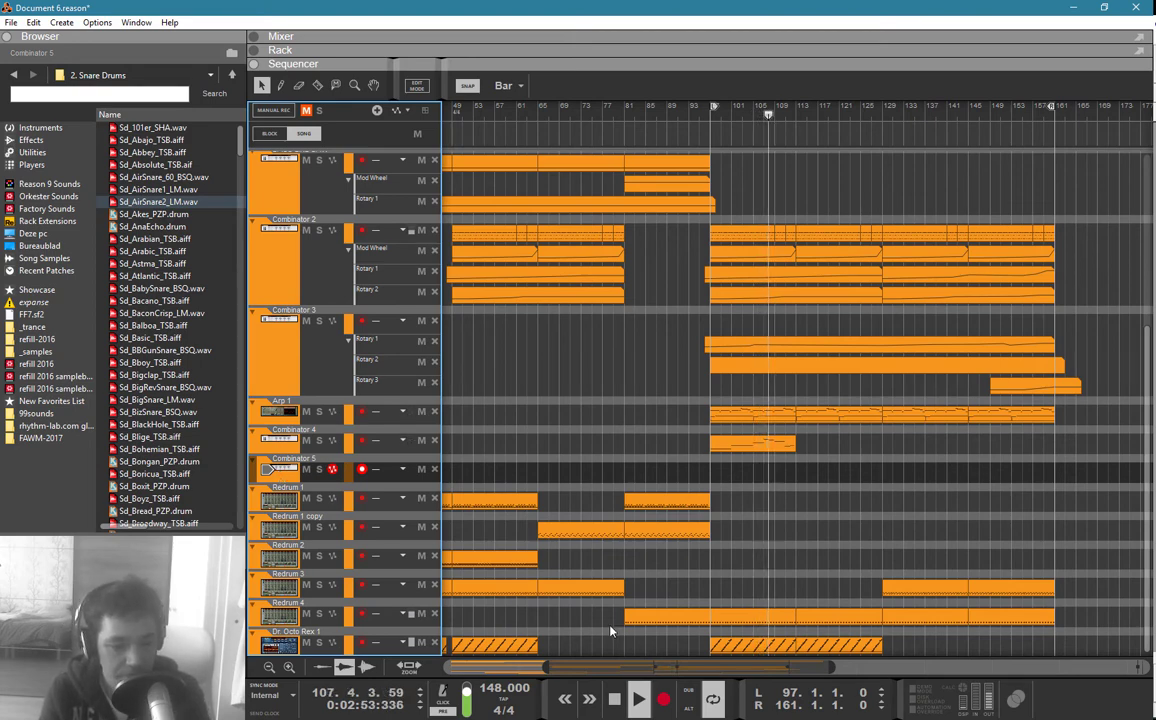
pyautogui.click(663, 699)
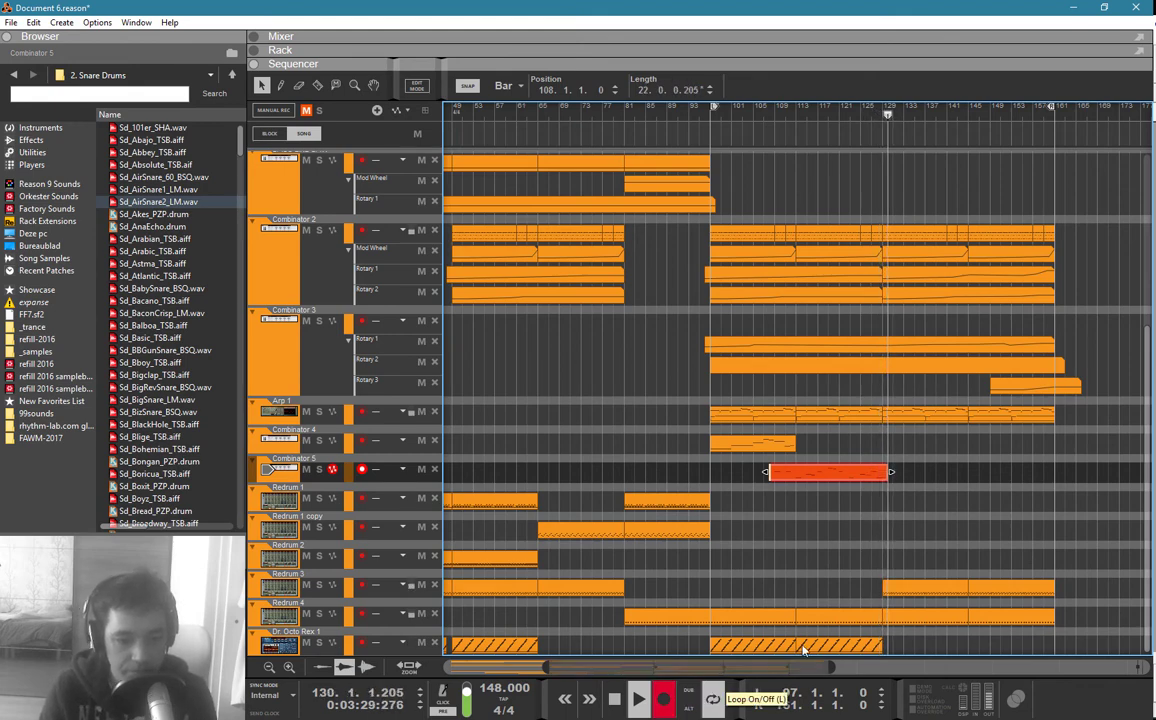
pyautogui.press('space')
# Step: Trim the recorded Combinator 5 clip to 20 bars and move it to start at bar 113
pyautogui.click(830, 498)
pyautogui.click(888, 476)
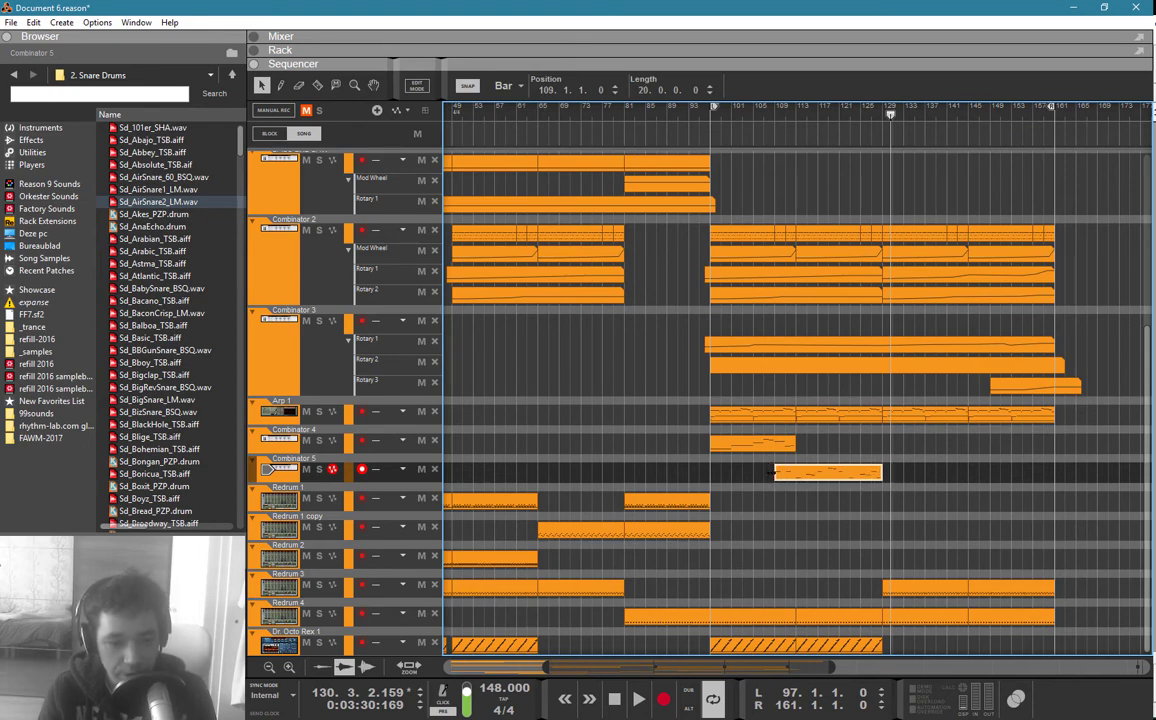
pyautogui.moveTo(787, 476); pyautogui.dragTo(803, 476)
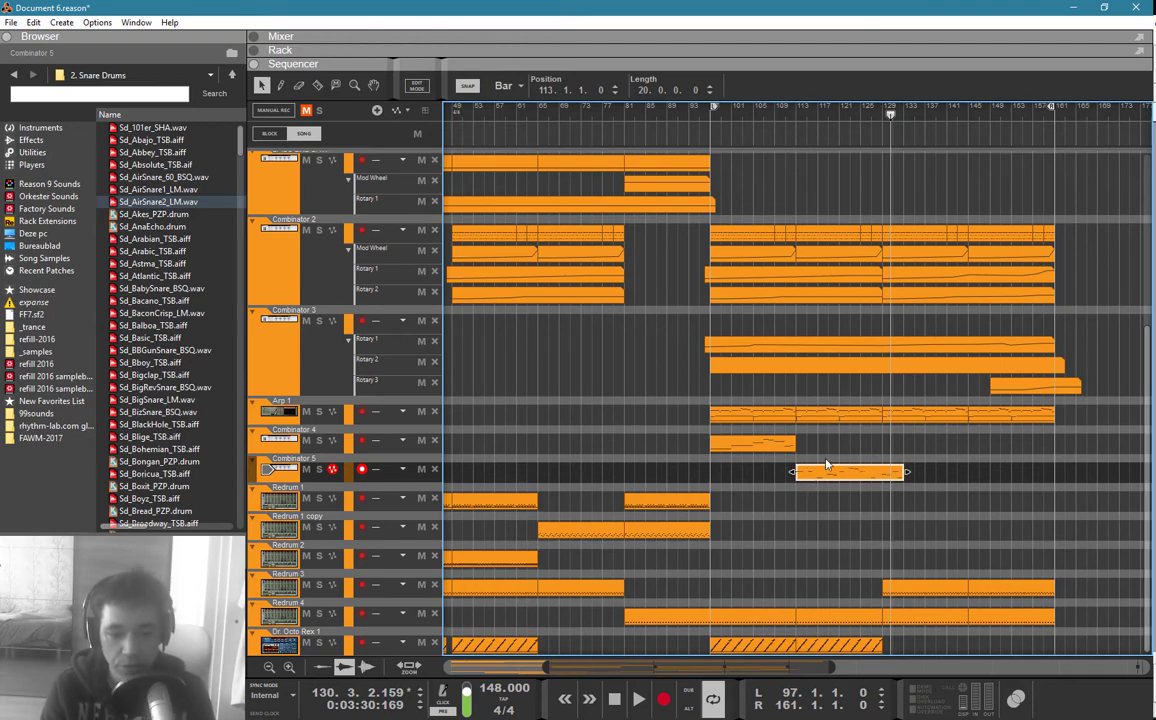
pyautogui.click(833, 455)
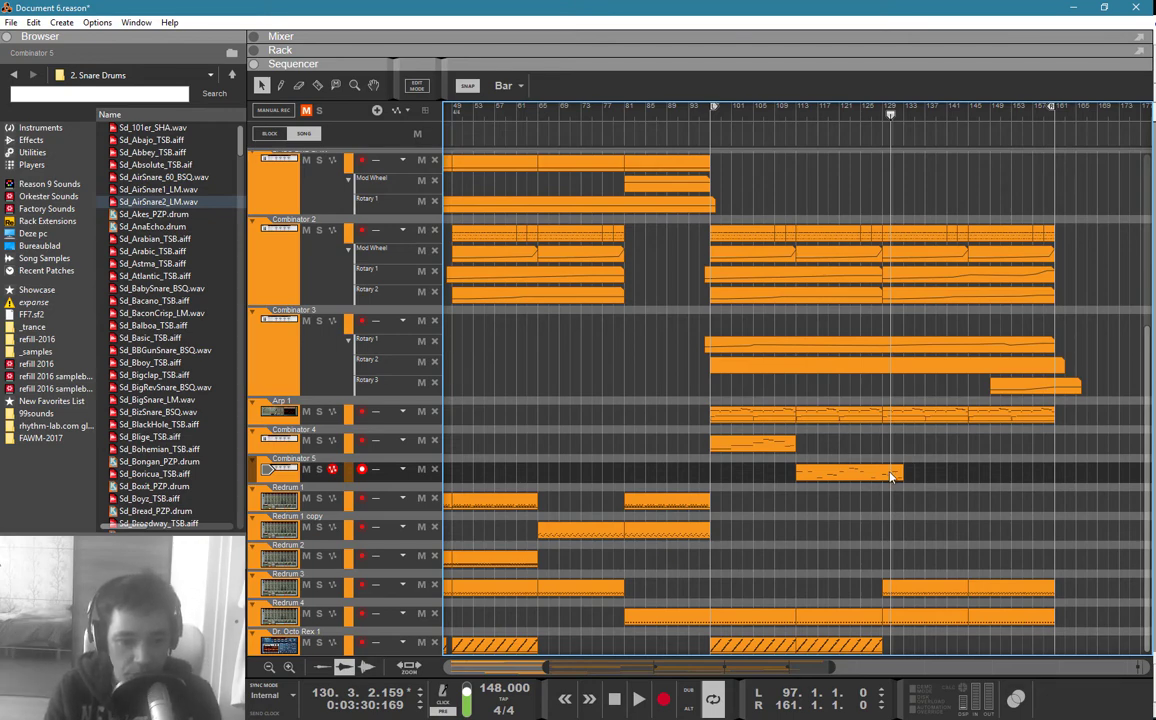
# Step: Split the Combinator 5 clip at bars 129 and 125, moving the 4-bar tail to bar 141 and copying the first 12 bars to bar 129
pyautogui.press('t')
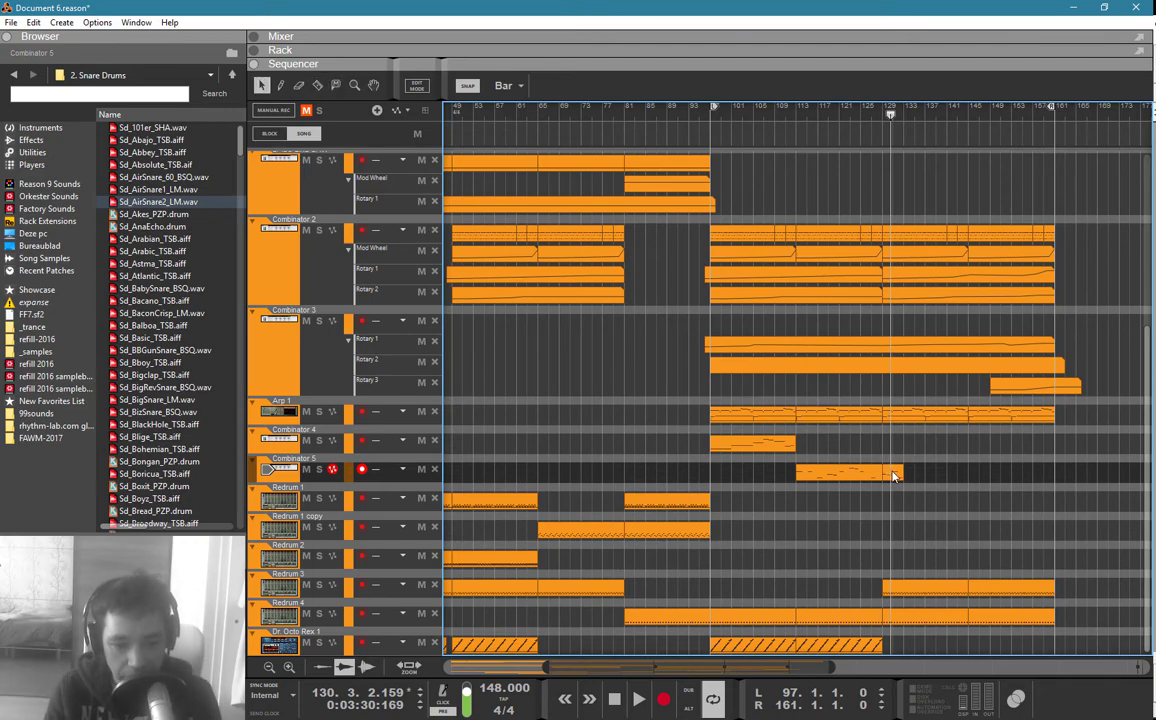
pyautogui.moveTo(893, 475); pyautogui.dragTo(941, 473)
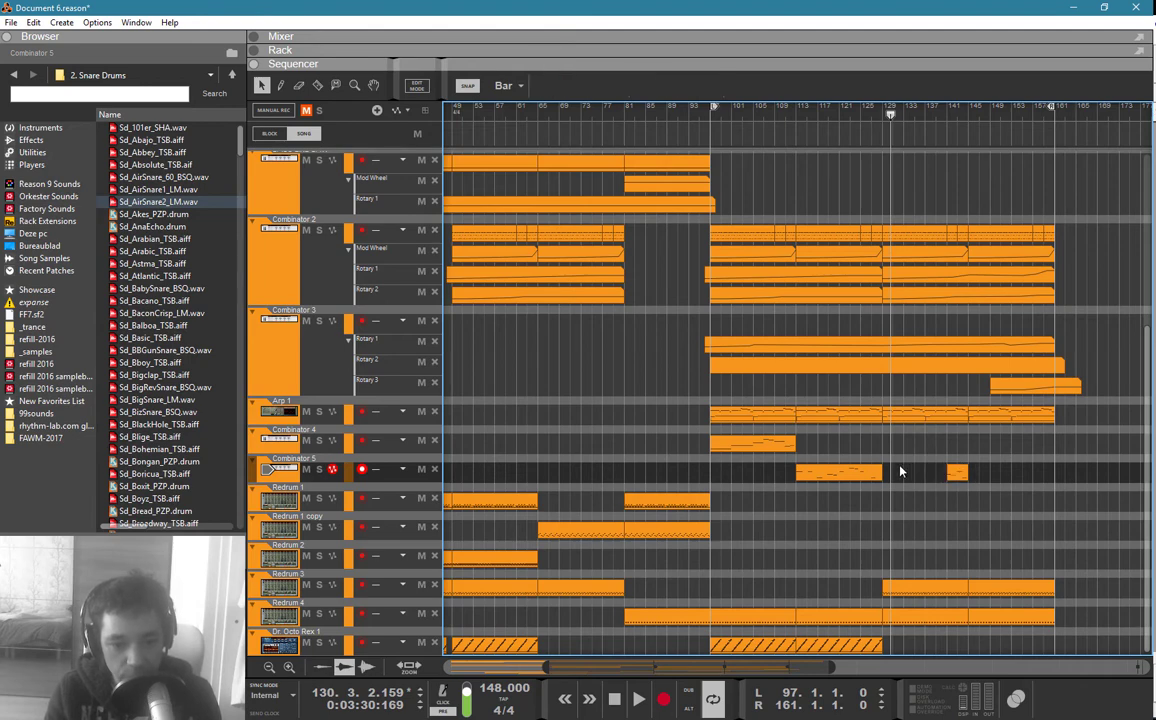
pyautogui.click(835, 478)
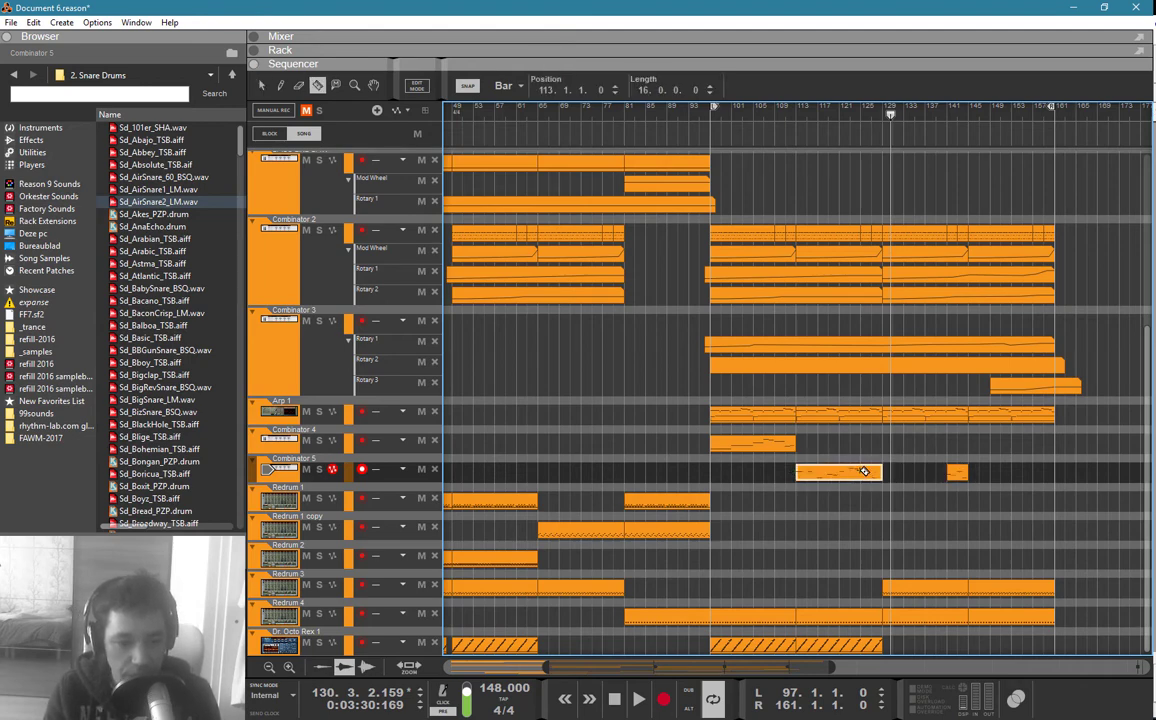
pyautogui.click(862, 471)
pyautogui.press('q')
pyautogui.moveTo(838, 476); pyautogui.dragTo(923, 478)
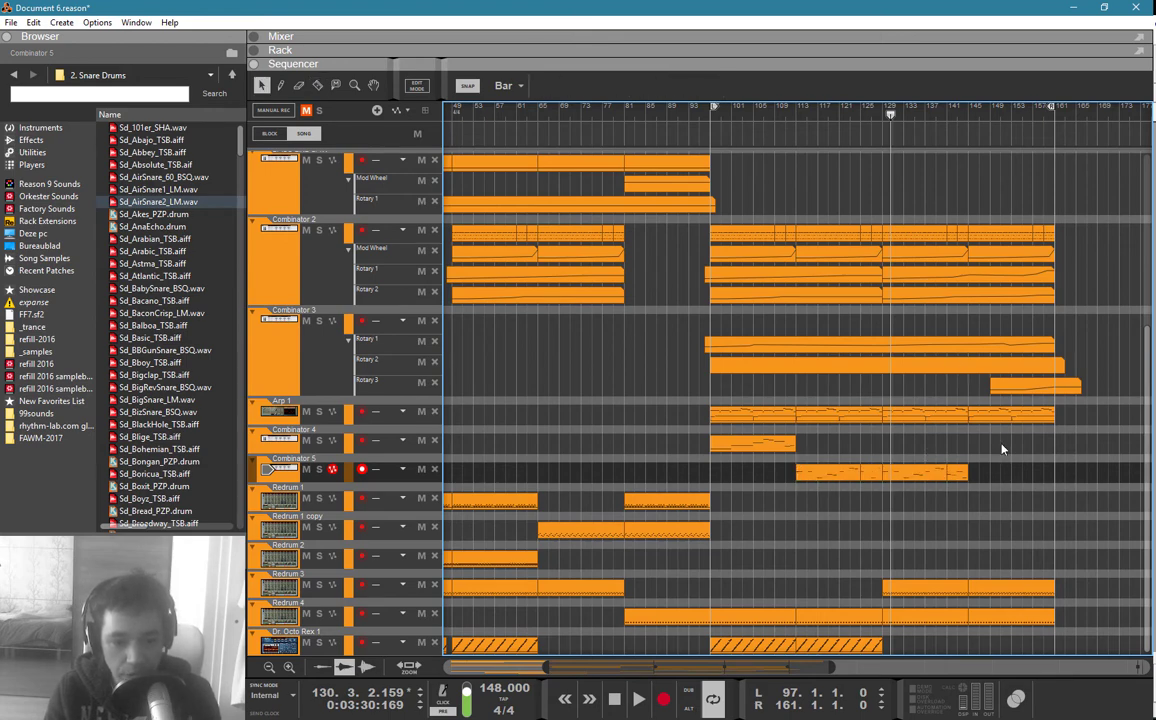
# Step: Join the Combinator 5 pieces into one 32-bar clip and move it to bar 129
pyautogui.rightClick(830, 478)
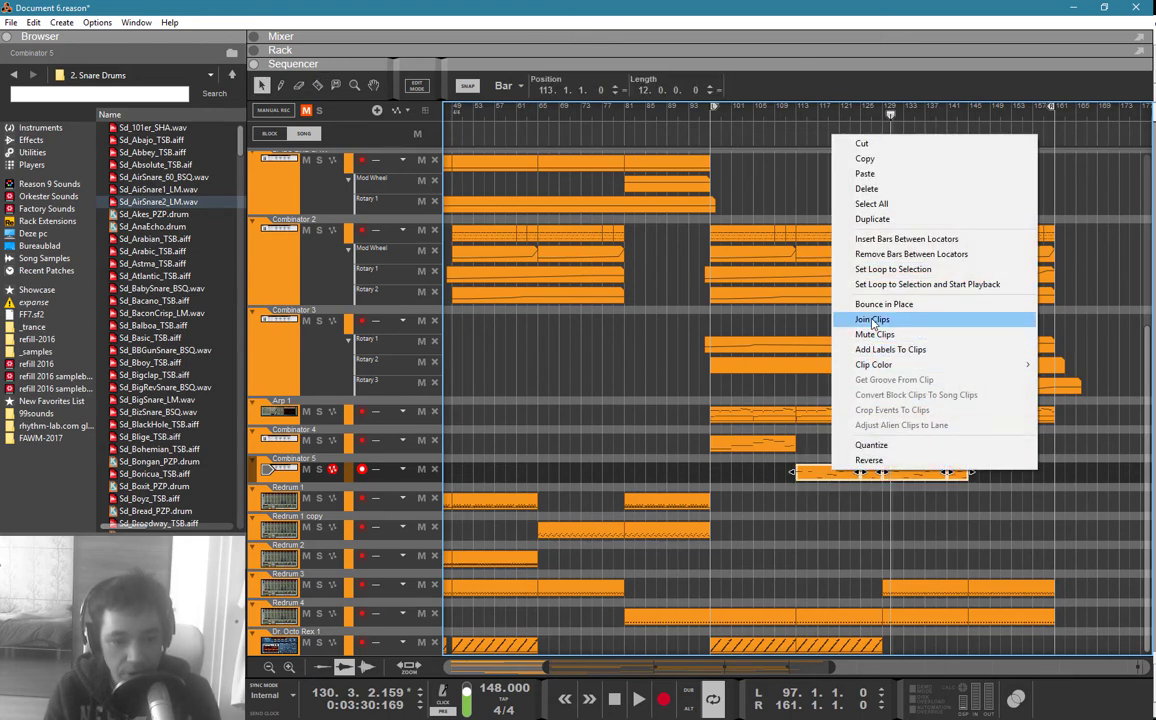
pyautogui.click(845, 308)
pyautogui.moveTo(856, 478); pyautogui.dragTo(943, 476)
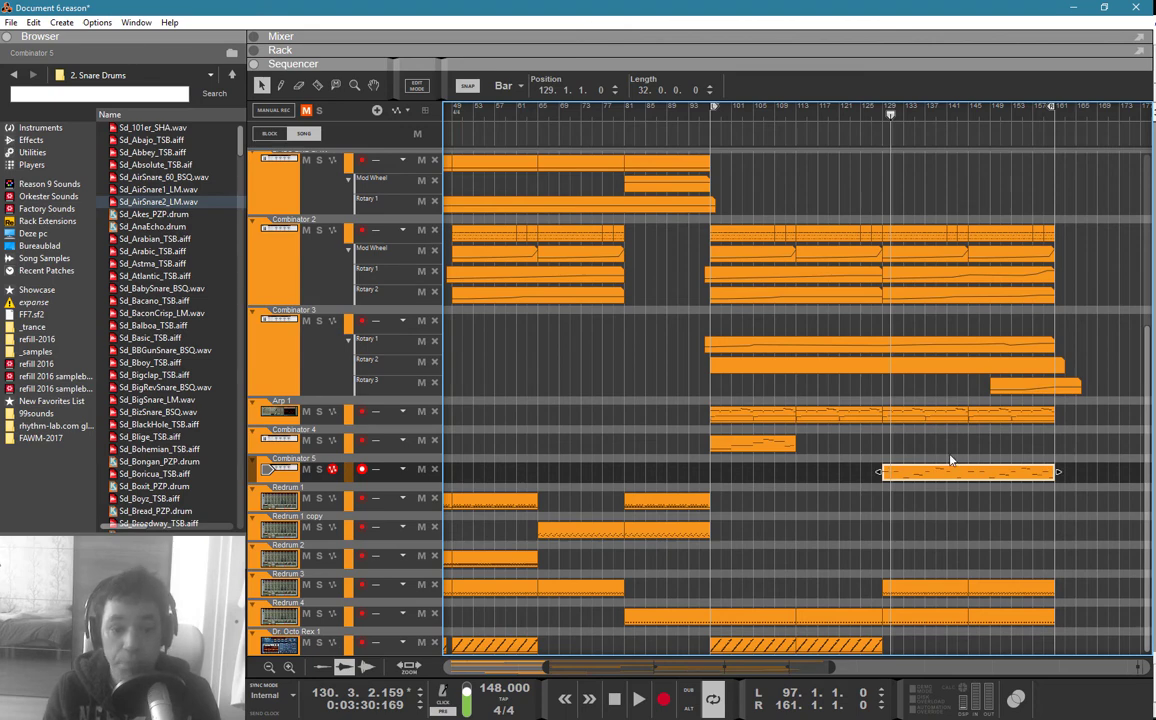
pyautogui.click(937, 460)
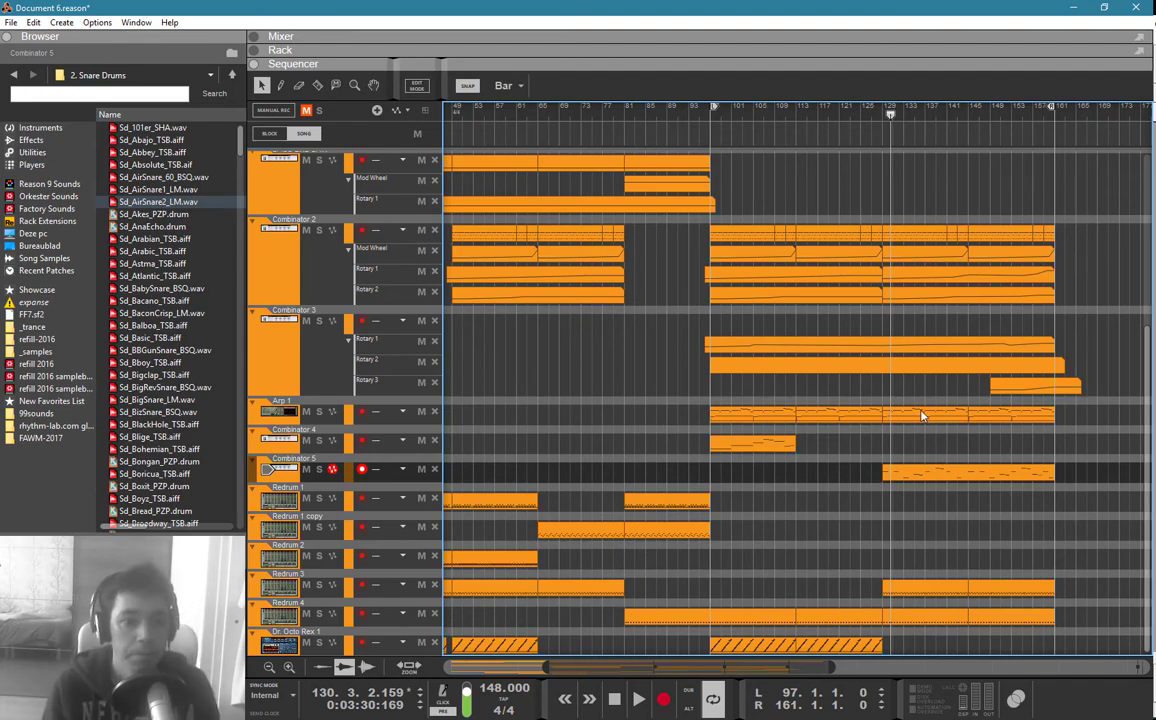
# Step: Play from bar 97 and copy the BASS LINE SAW note clips and Mod Wheel automation to bars 129 to 161
pyautogui.click(711, 118)
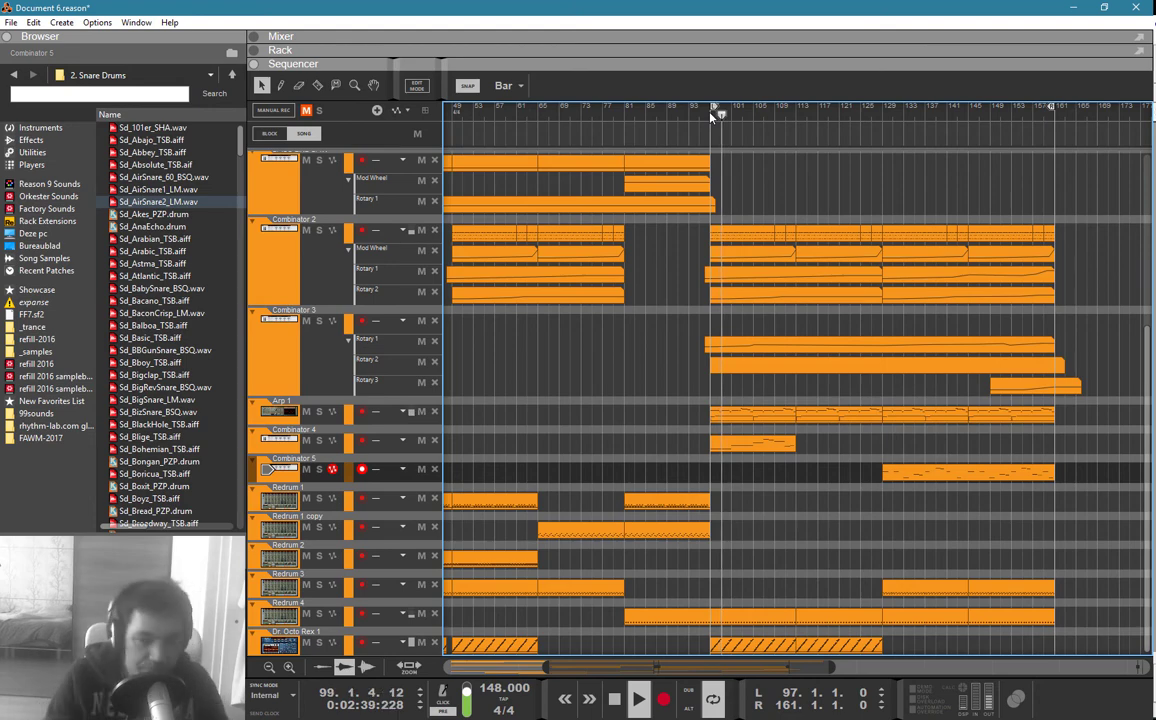
pyautogui.scroll(5, 718, 215)
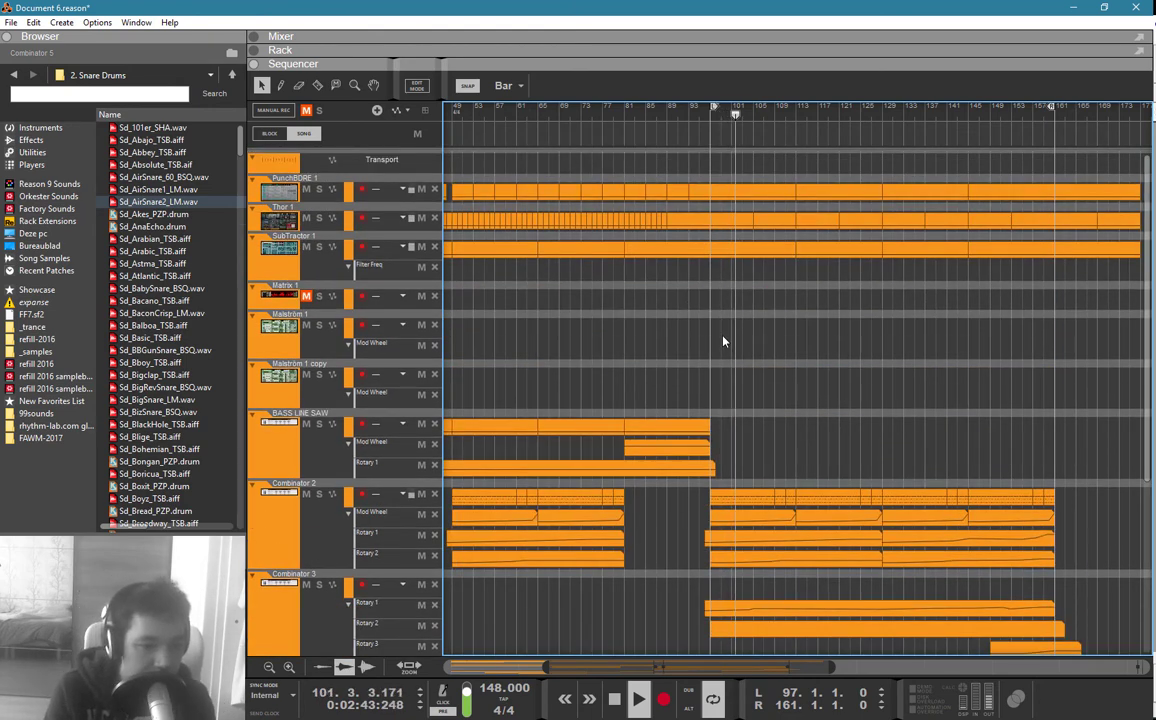
pyautogui.moveTo(748, 354); pyautogui.dragTo(924, 439)
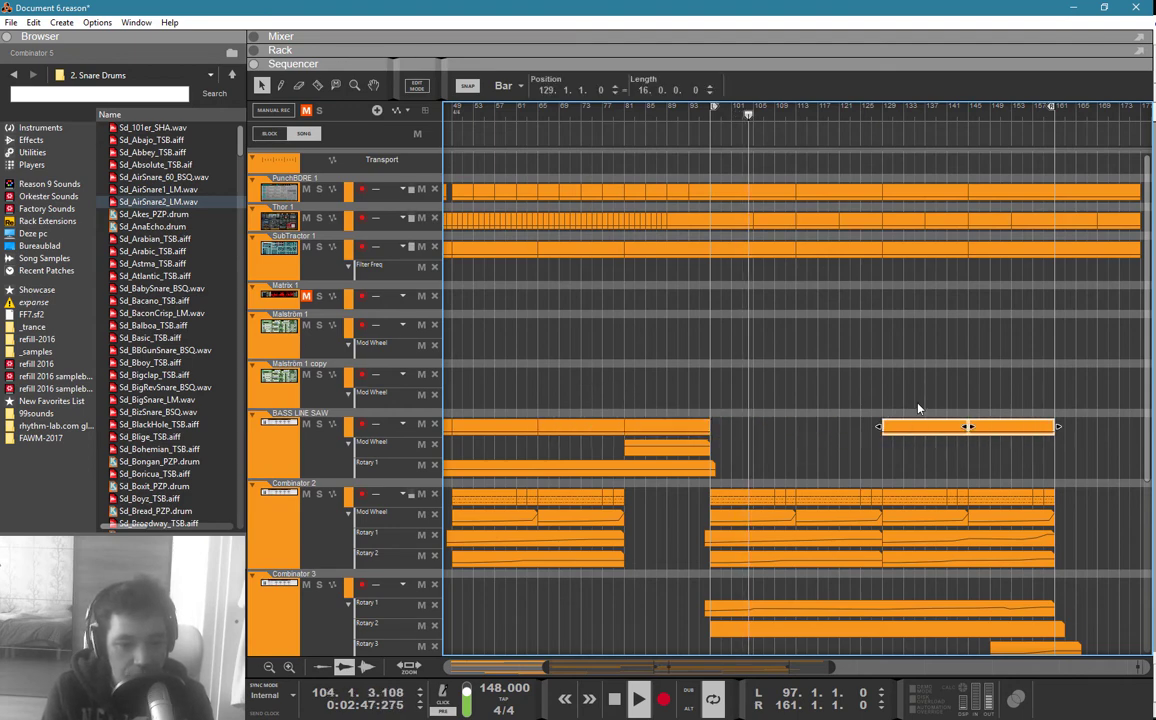
pyautogui.click(921, 362)
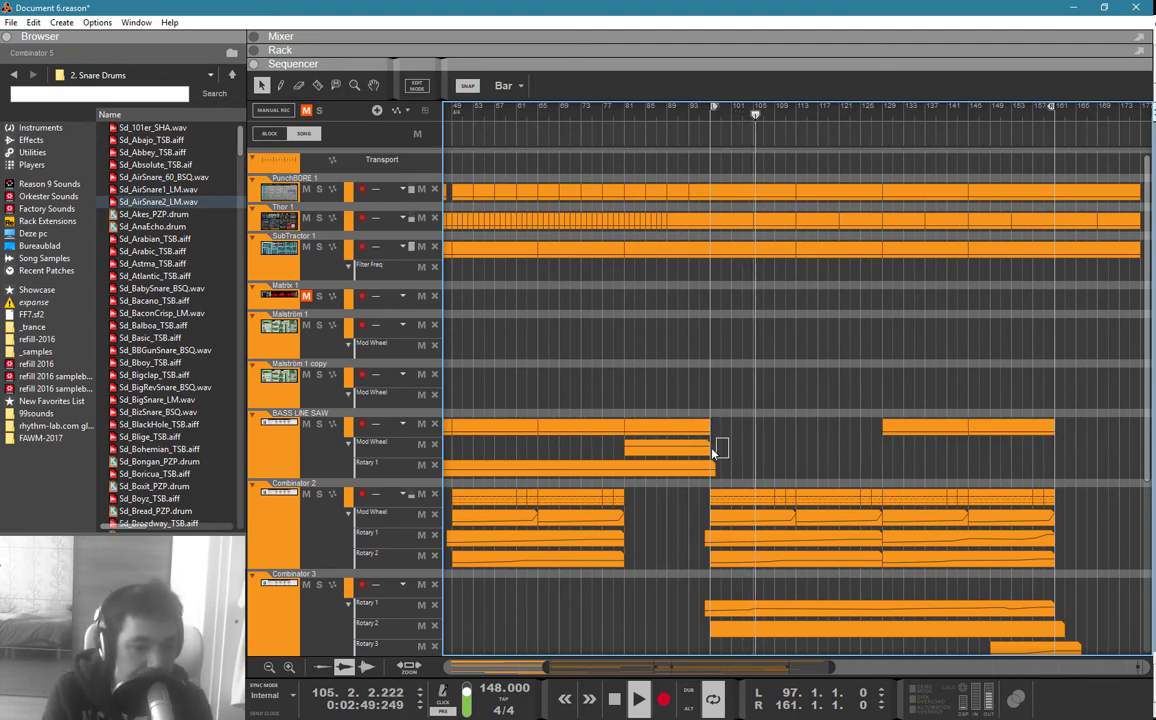
pyautogui.moveTo(712, 453)
pyautogui.mouseDown()
pyautogui.moveTo(929, 464)
pyautogui.moveTo(1010, 452)
pyautogui.mouseUp()
# Step: Draw a BASS LINE SAW Rotary 1 automation clip from about bar 128 to 164 with a point of value 24 near bar 129, and stop playback
pyautogui.press('w')
pyautogui.moveTo(880, 466); pyautogui.dragTo(1067, 460)
pyautogui.doubleClick(1027, 470)
pyautogui.click(887, 521)
pyautogui.press('q')
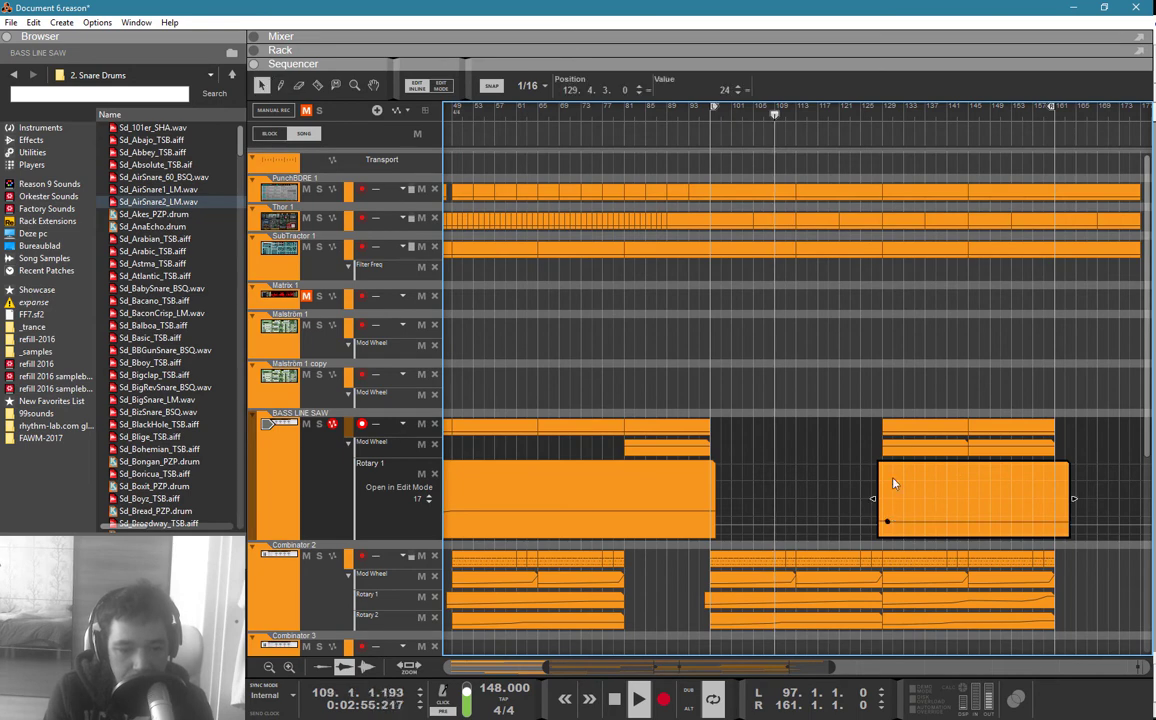
pyautogui.click(877, 348)
pyautogui.press('space')
# Step: Set the volume of the Pulveriser on the Redrum 4 mix channel to 51%
pyautogui.scroll(-4, 808, 384)
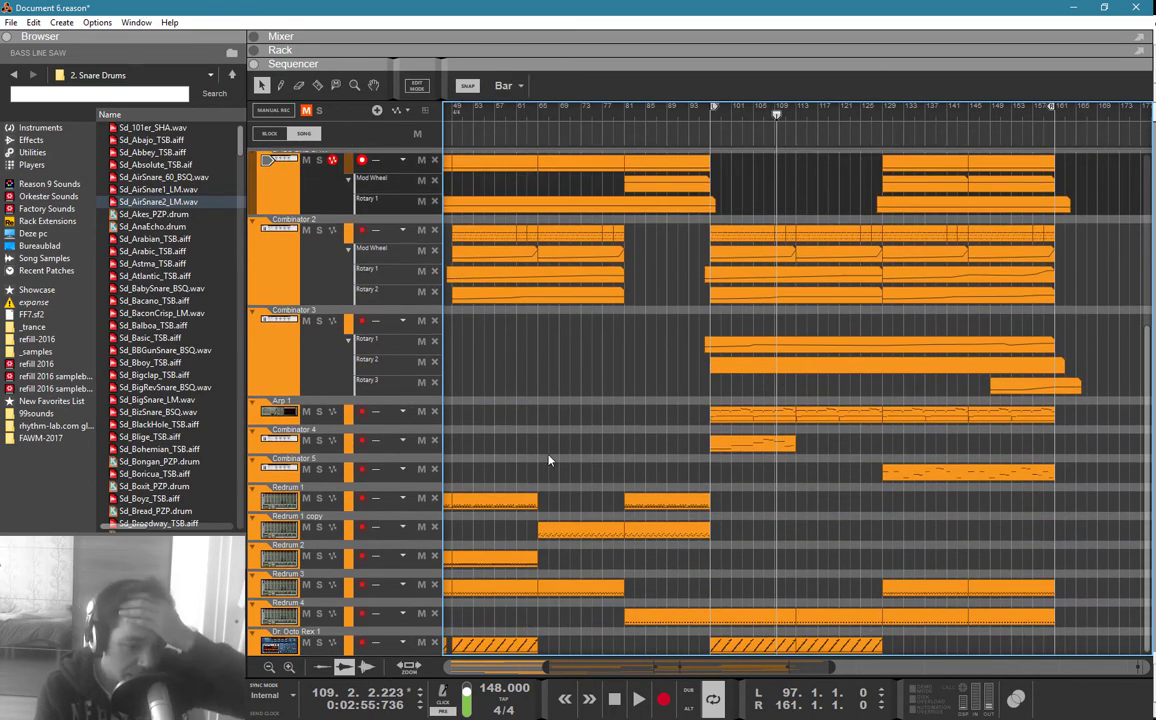
pyautogui.click(300, 619)
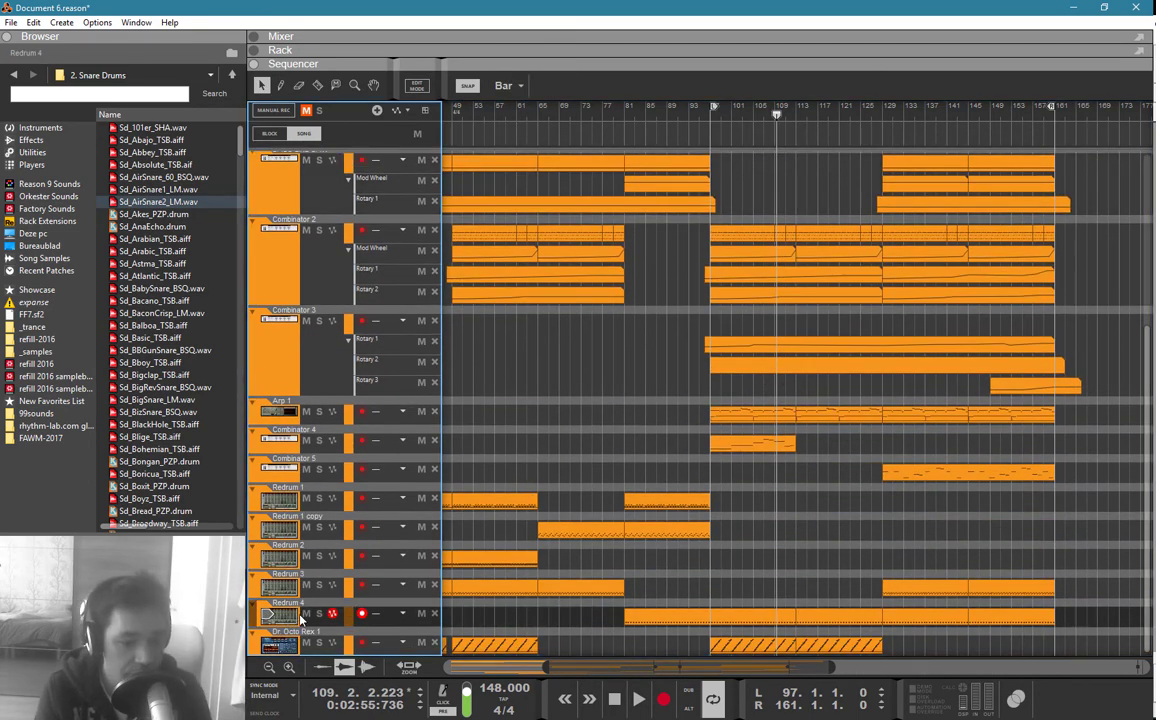
pyautogui.press('F6')
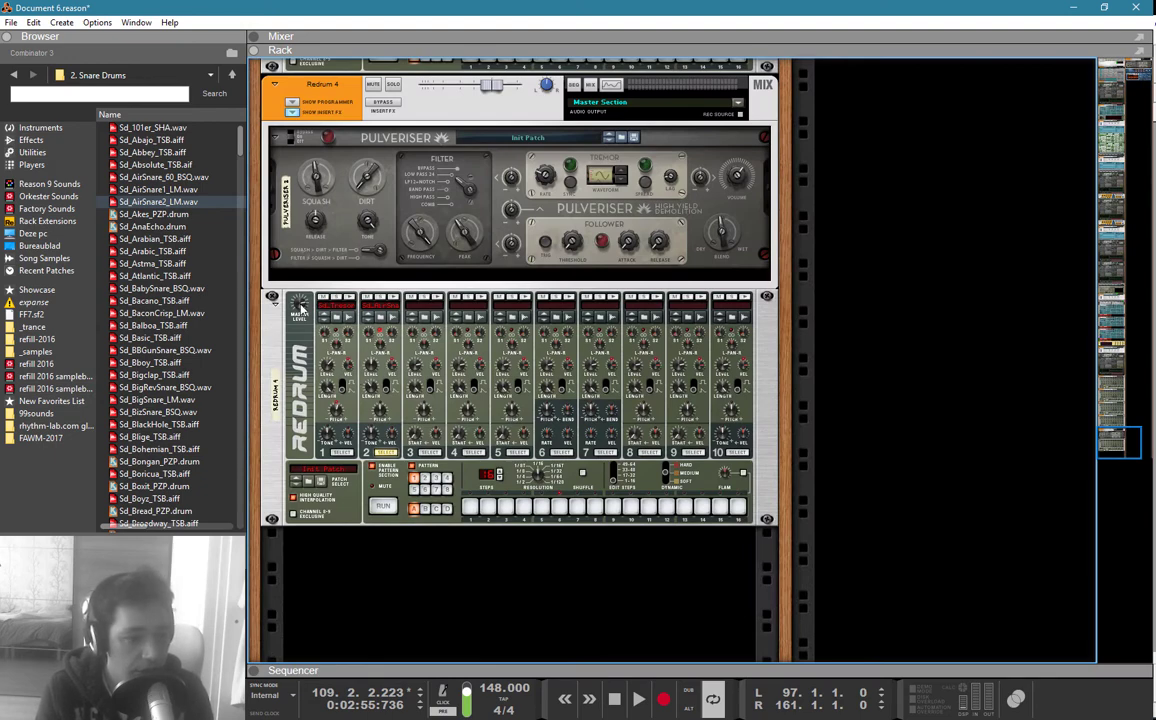
pyautogui.click(741, 180)
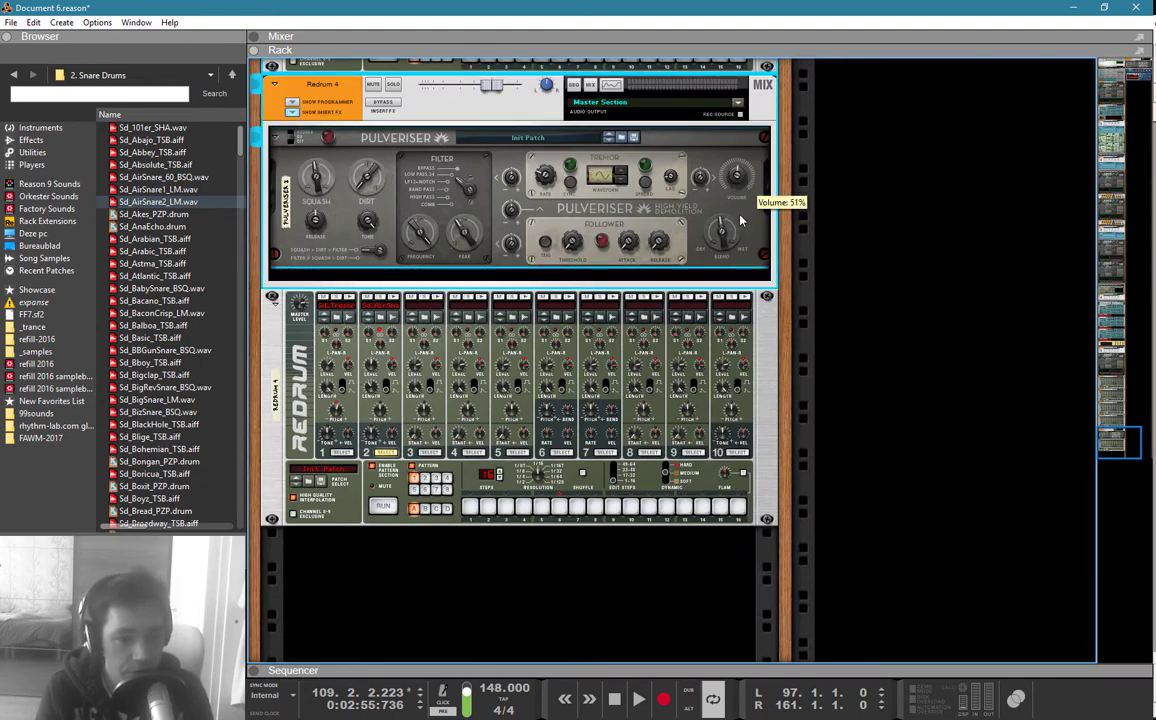
# Step: Play the song from bar 109 while checking the mixer levels and the clip arrangement, including the Arp 1 clips from bar 97 to 161
pyautogui.press('space')
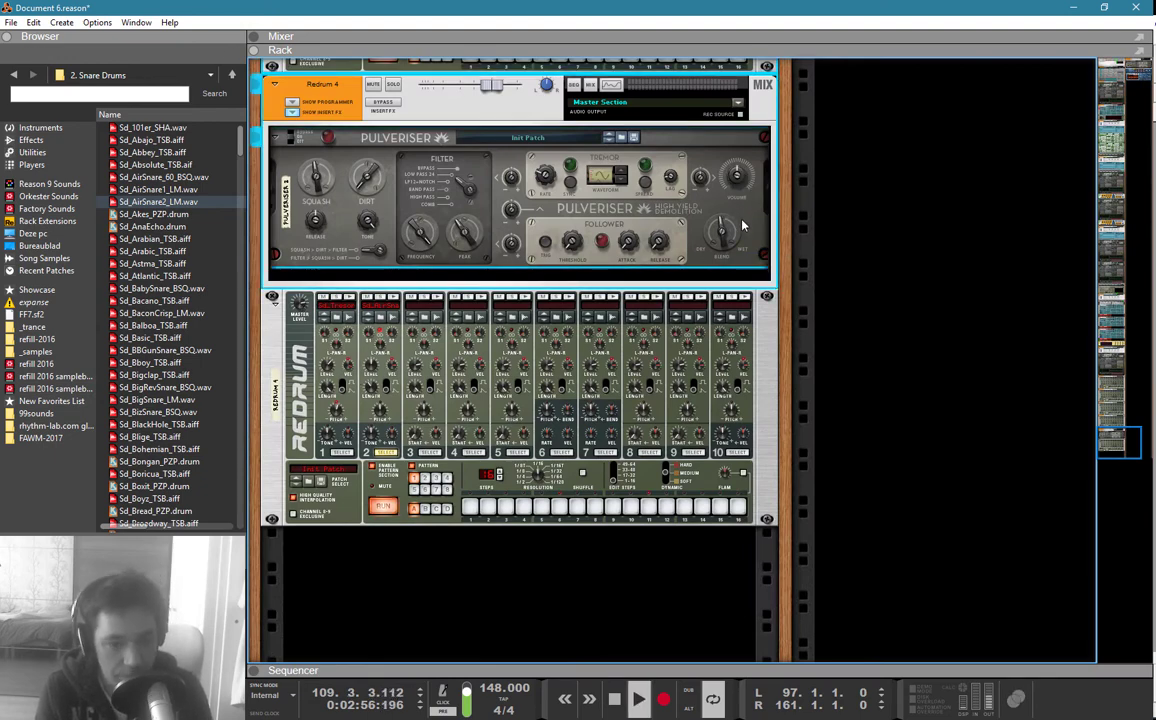
pyautogui.press('F5')
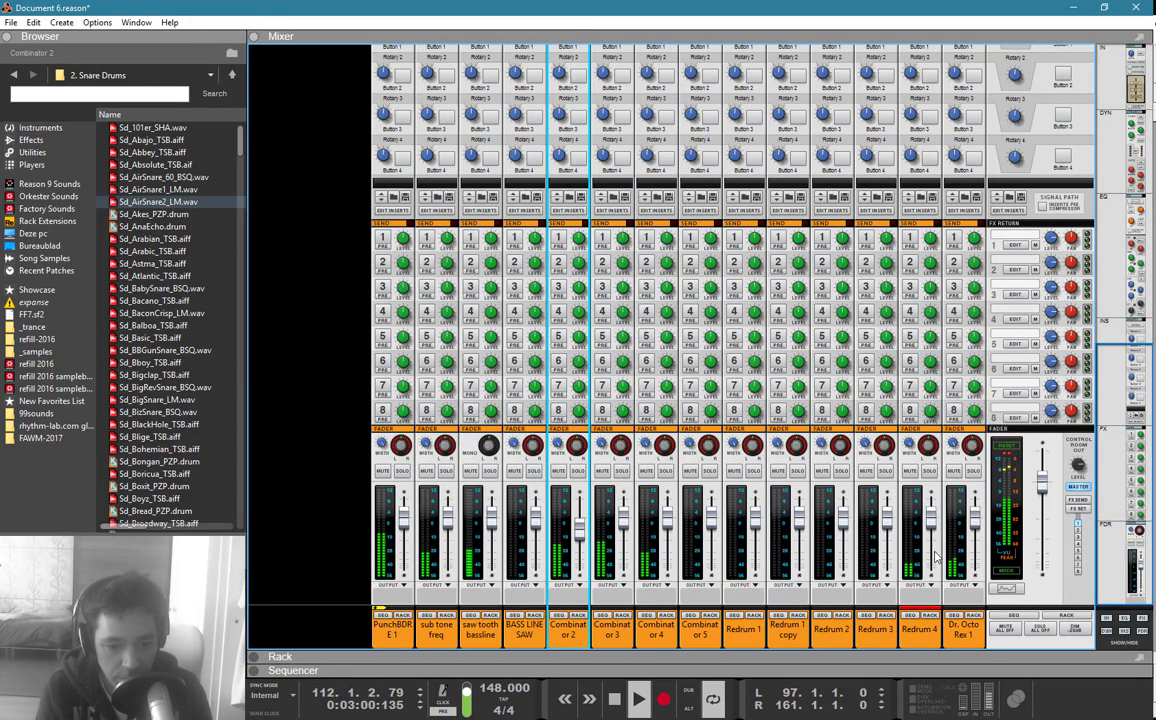
pyautogui.press('F7')
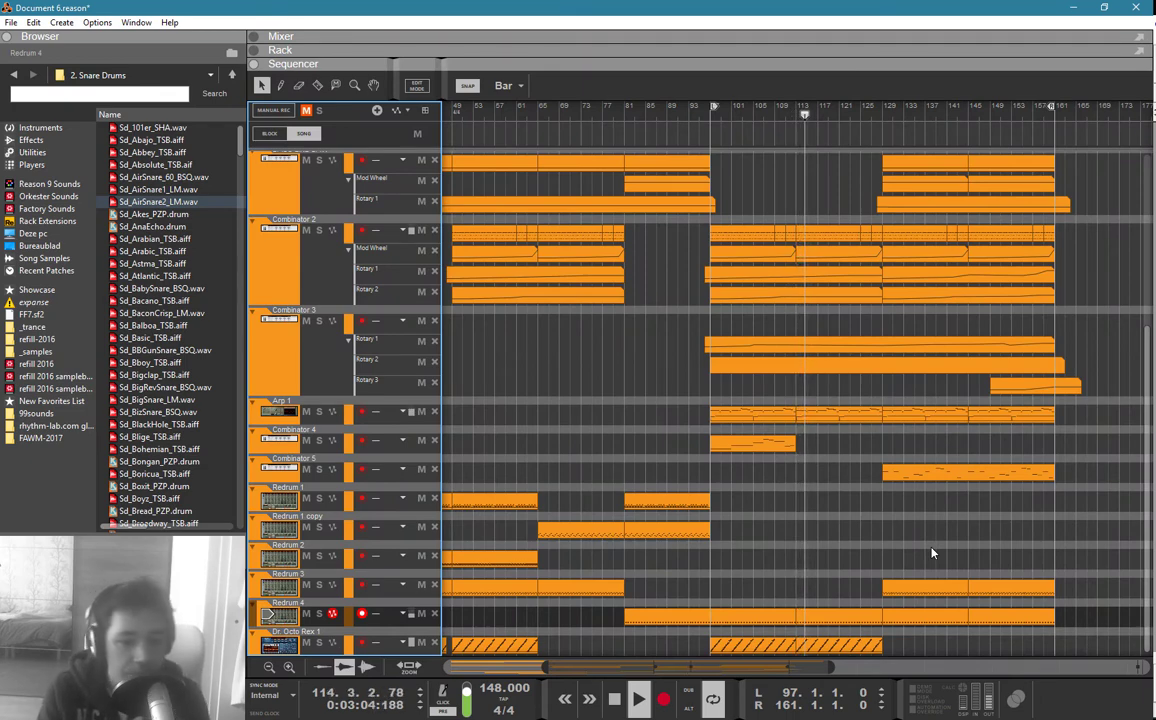
pyautogui.scroll(6, 926, 549)
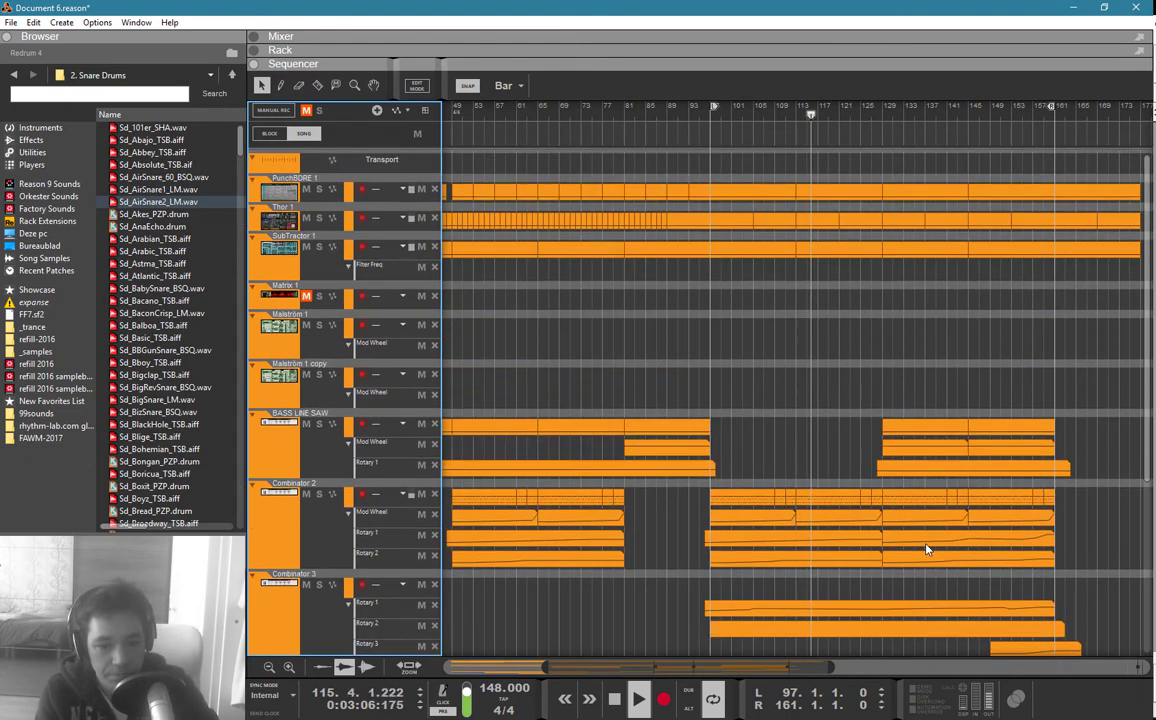
pyautogui.scroll(-5, 924, 540)
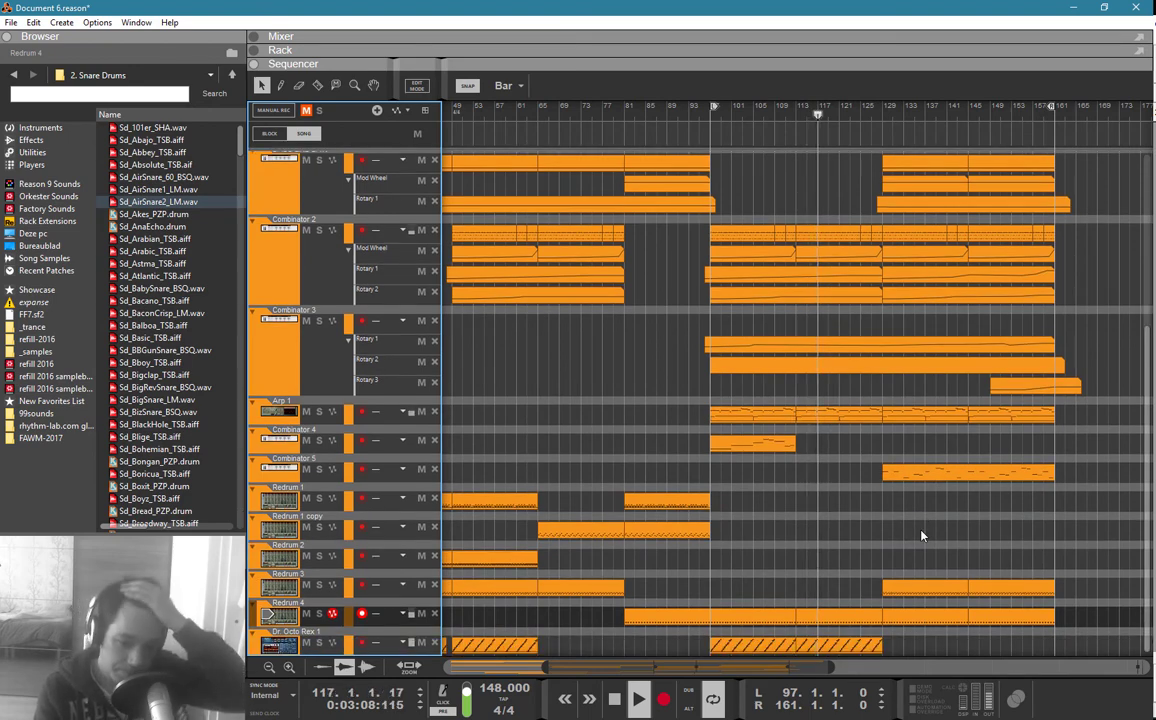
pyautogui.moveTo(1088, 418); pyautogui.dragTo(748, 414)
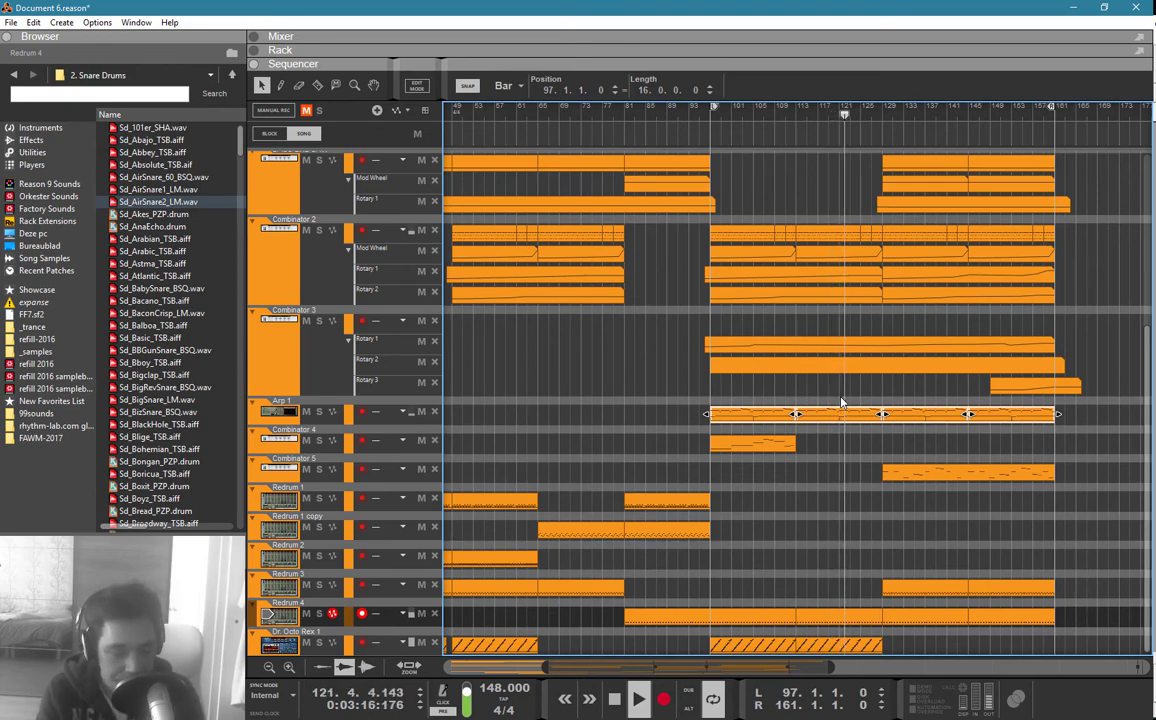
pyautogui.press('F5')
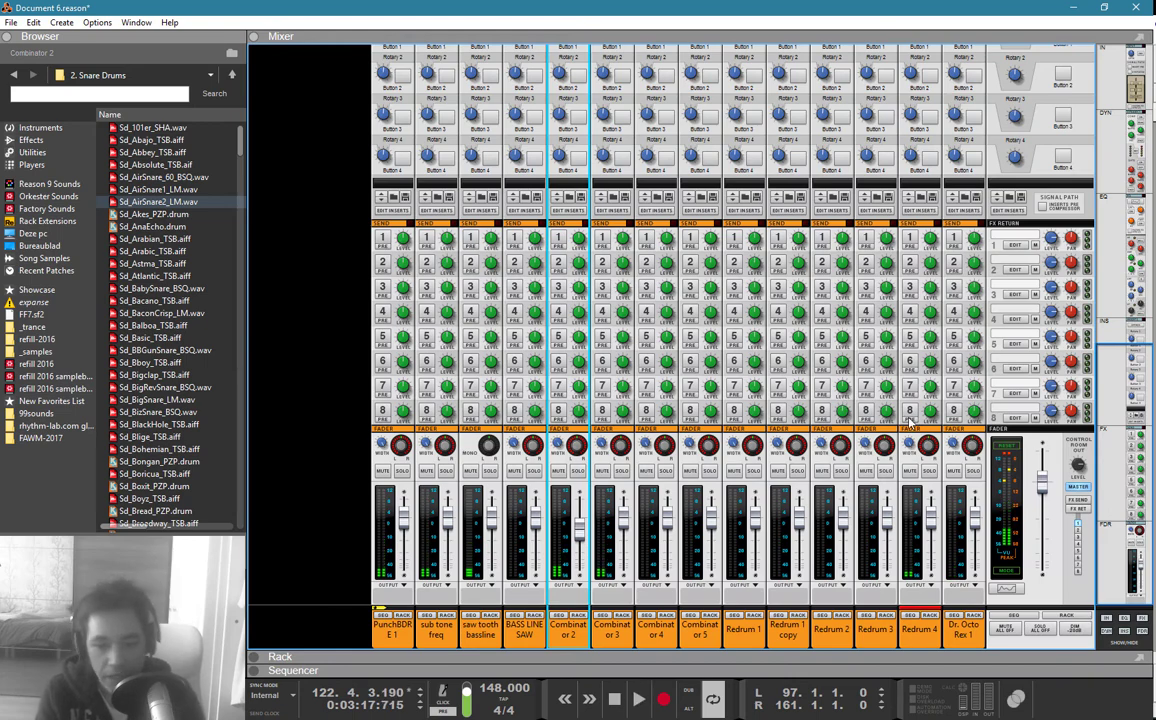
# Step: Add a Synapse Antidote Synthesizer to the rack below Redrum 4
pyautogui.press('F6')
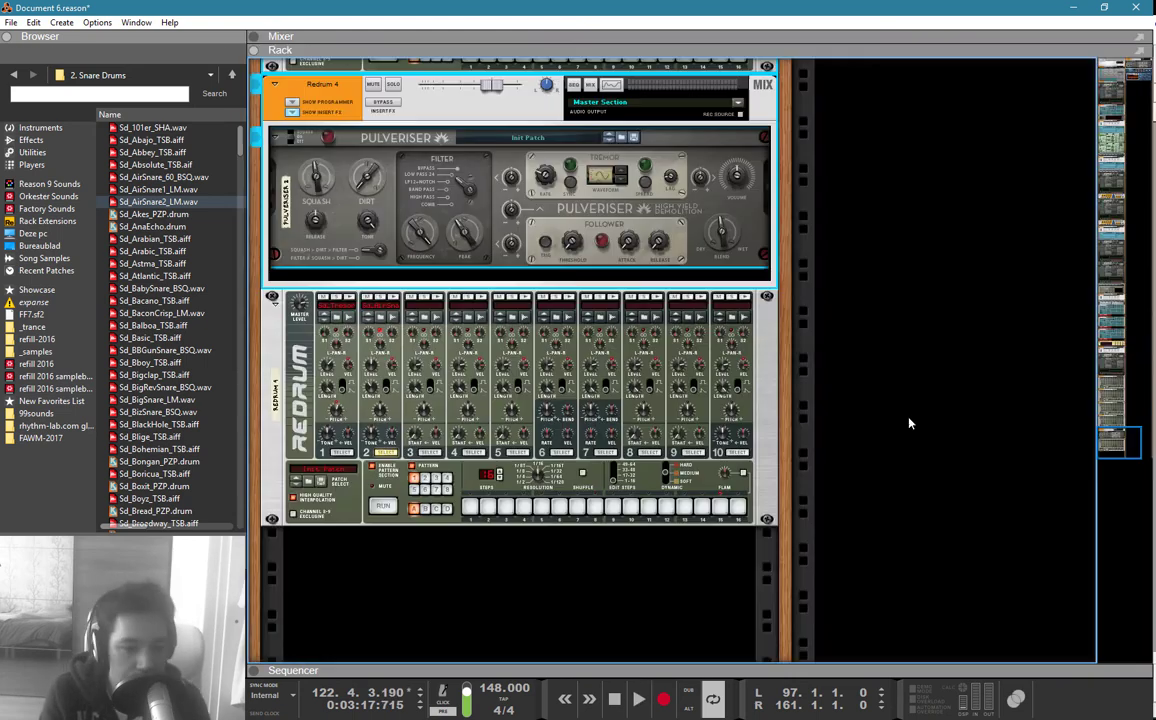
pyautogui.rightClick(606, 574)
pyautogui.moveTo(645, 521)
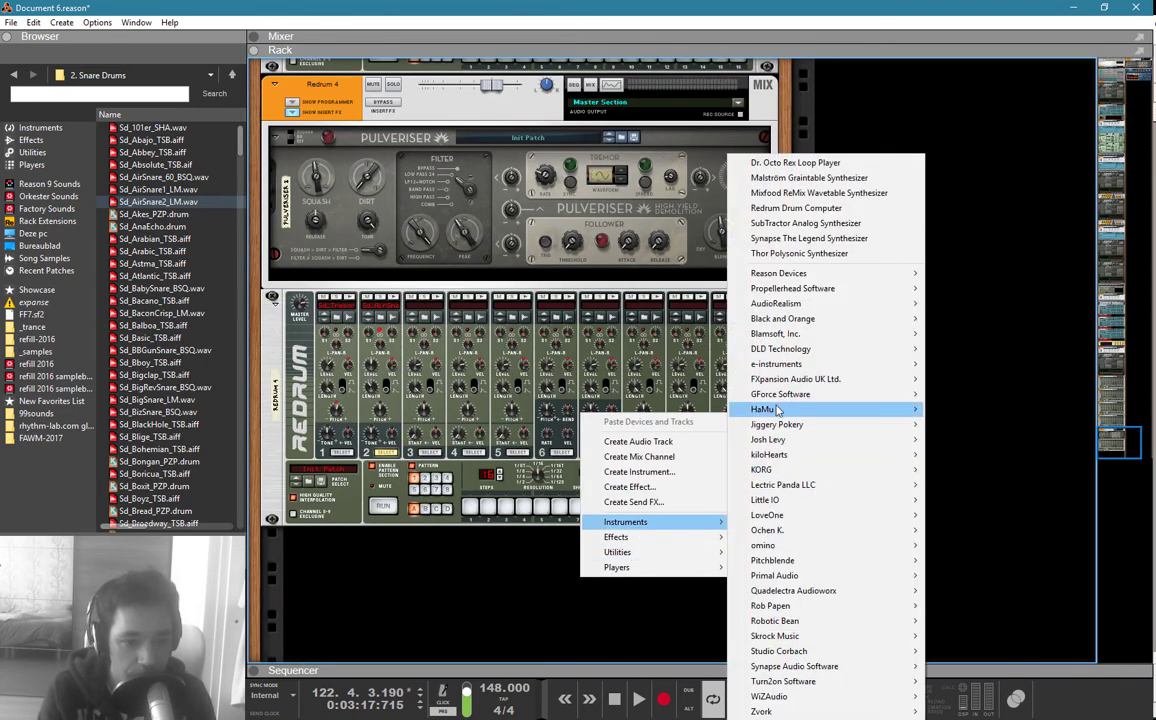
pyautogui.moveTo(805, 276)
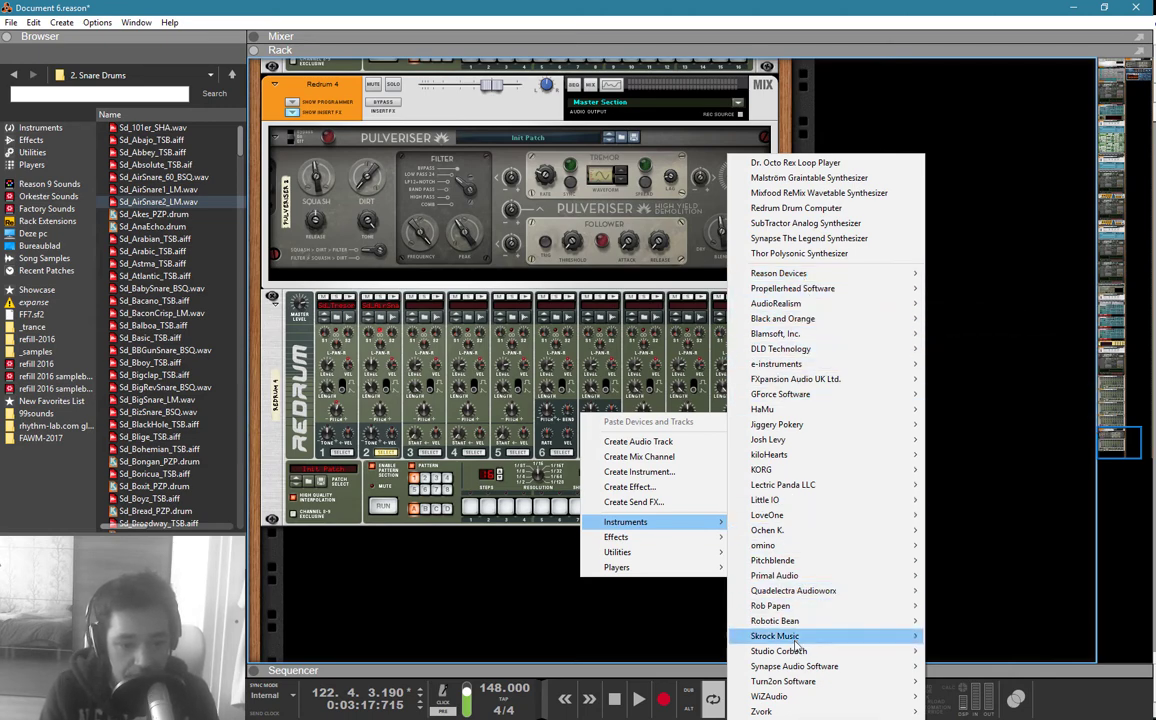
pyautogui.moveTo(830, 666)
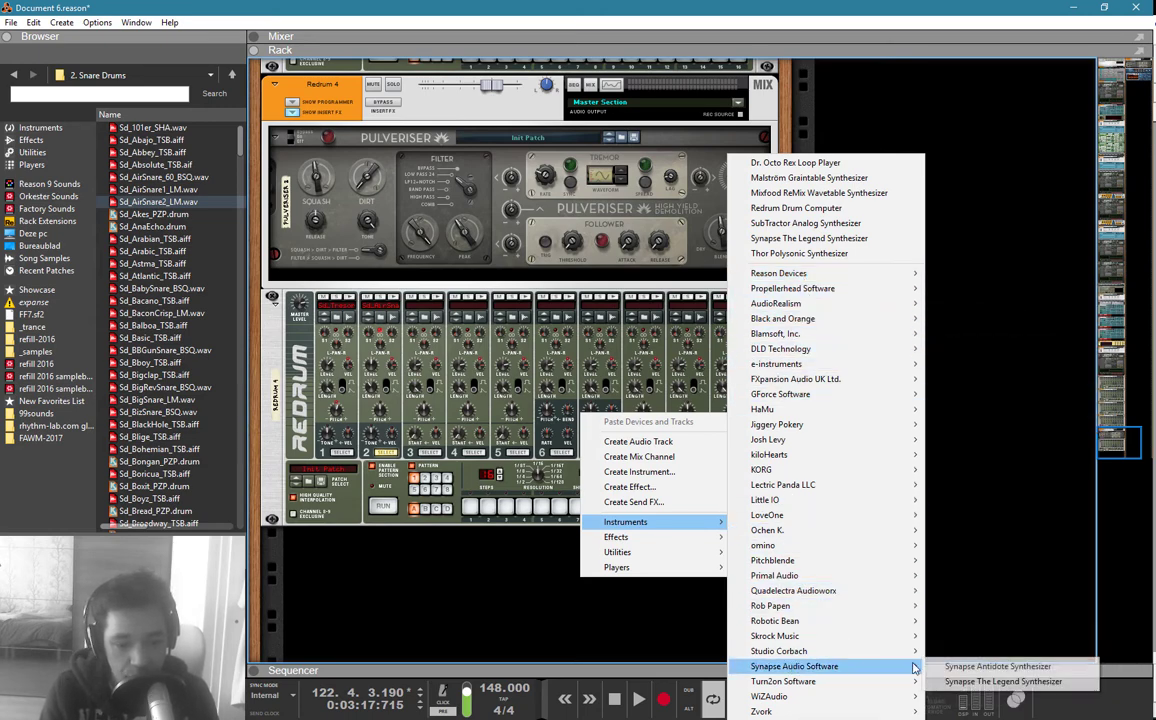
pyautogui.click(967, 668)
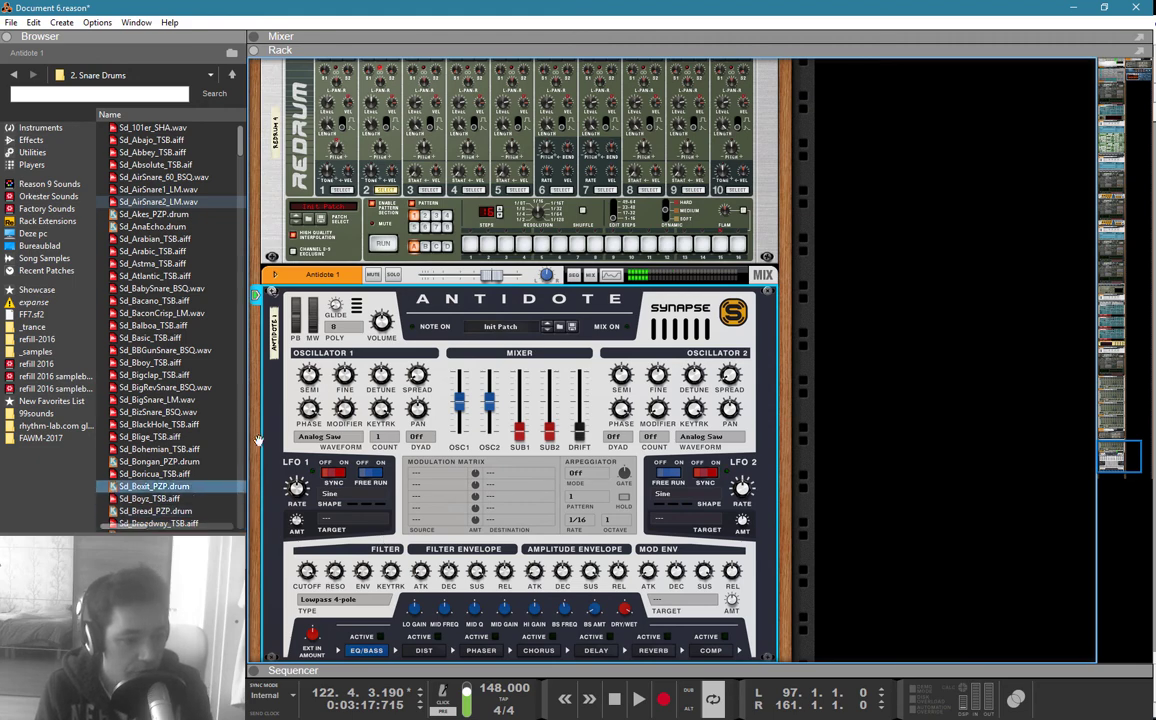
# Step: Set Antidote's oscillator 1 to a dyad of +12, a count of 12 and a spread of 68%
pyautogui.click(415, 438)
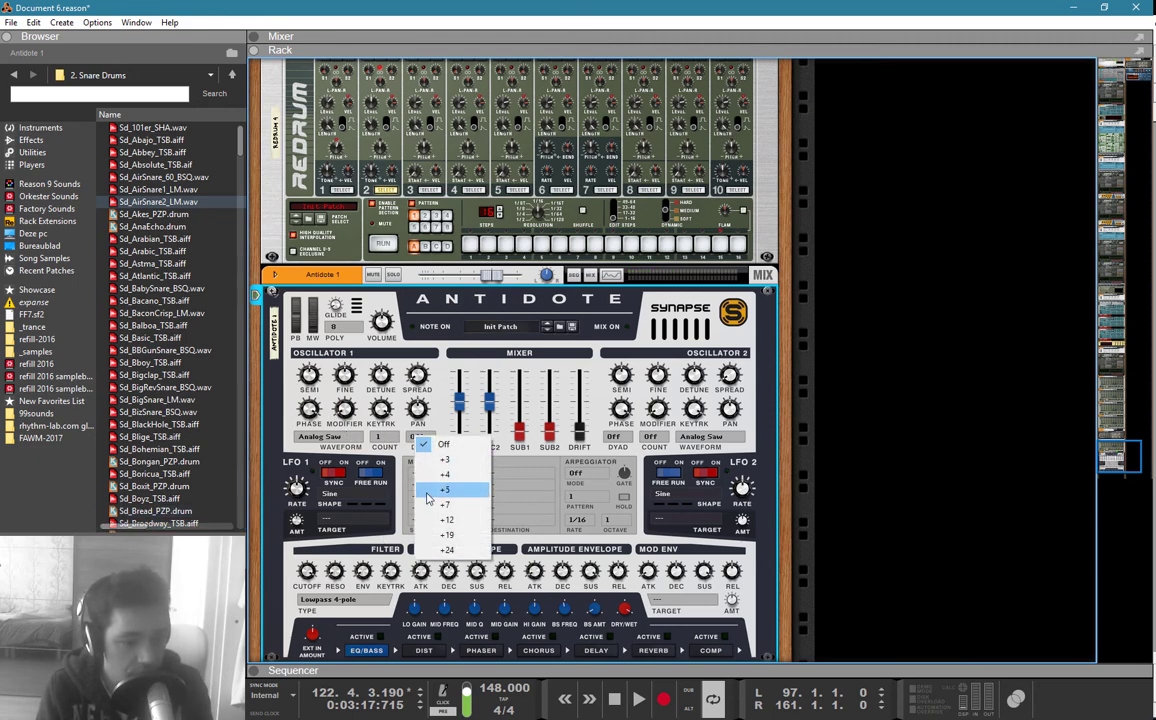
pyautogui.click(441, 520)
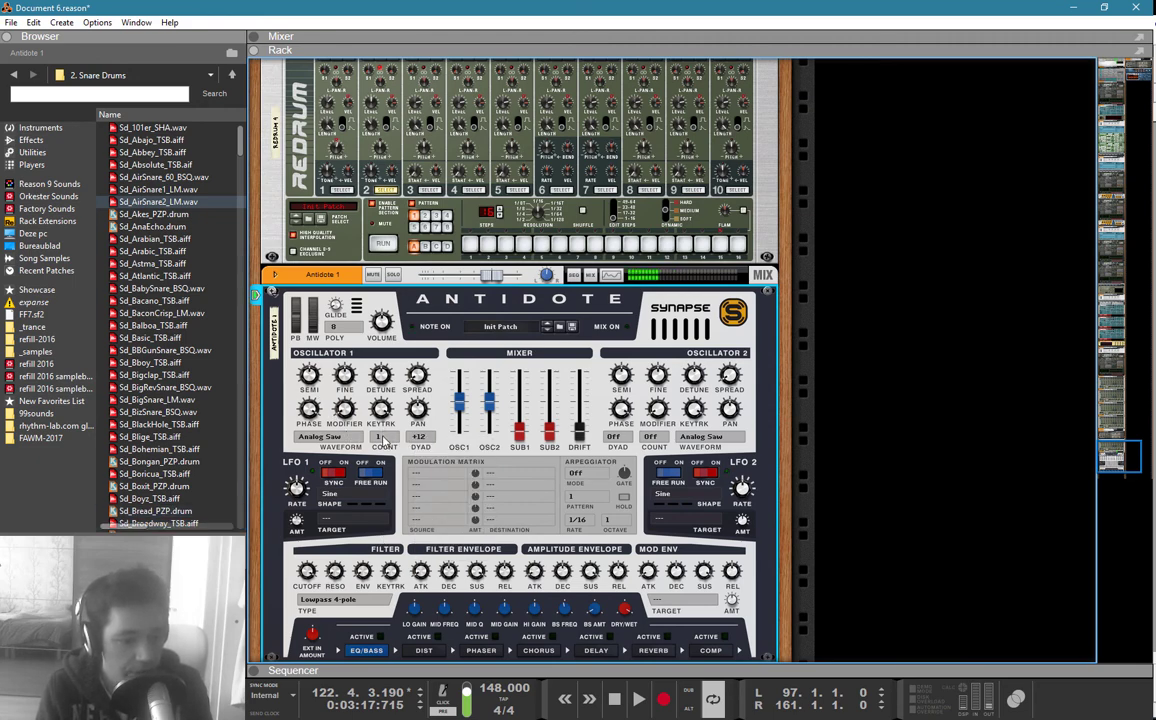
pyautogui.click(382, 441)
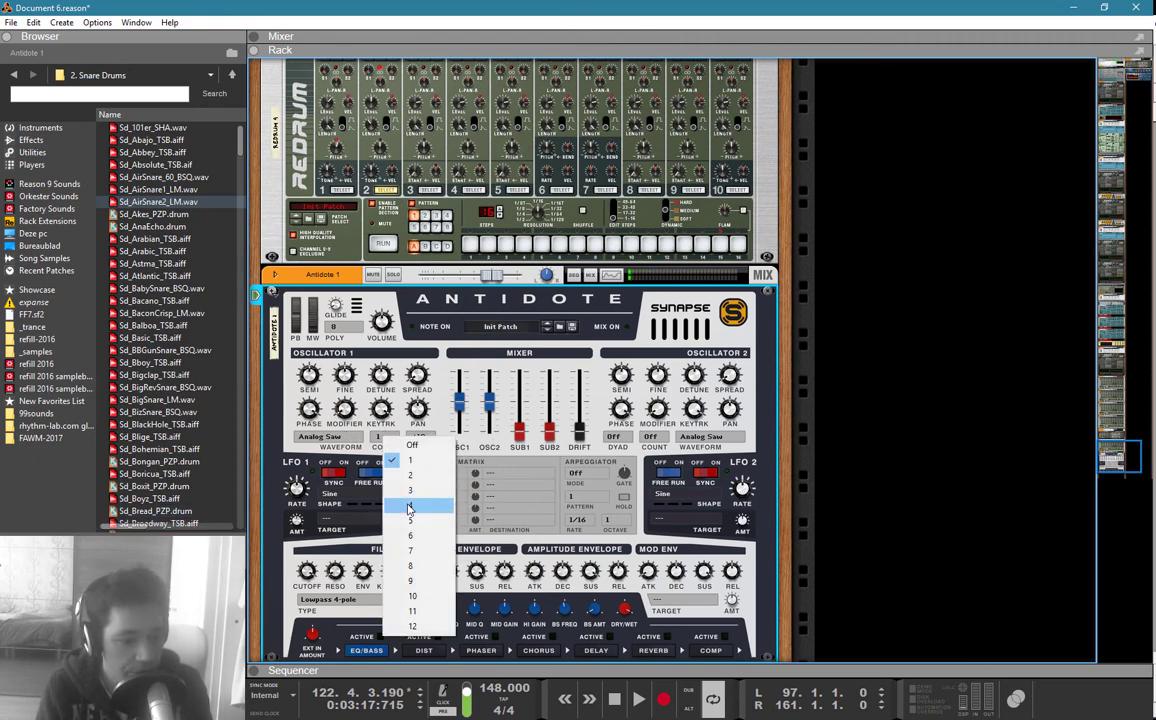
pyautogui.click(414, 627)
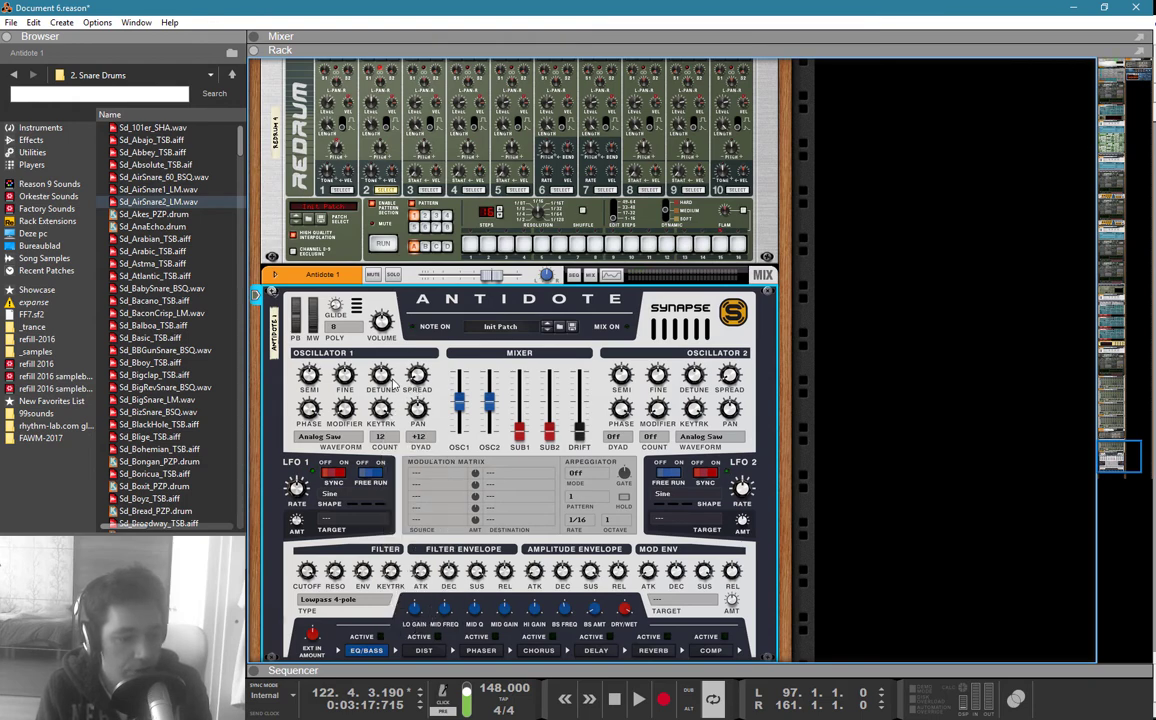
pyautogui.moveTo(381, 383)
pyautogui.moveTo(420, 373); pyautogui.dragTo(421, 360)
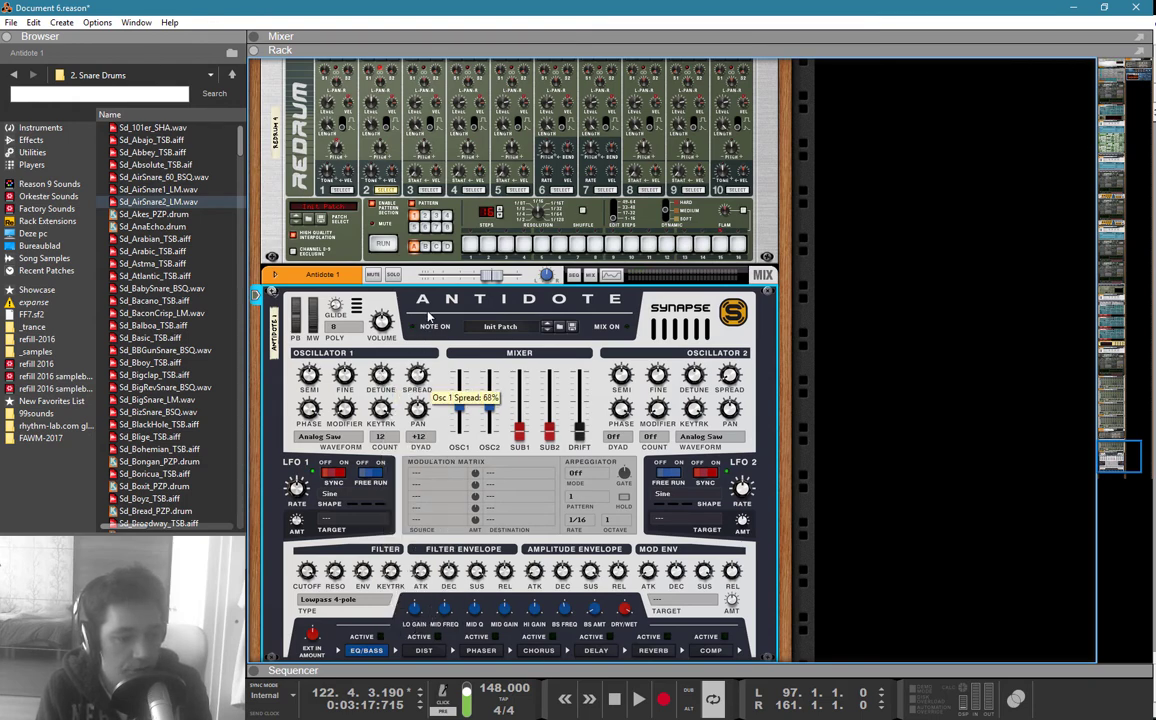
pyautogui.moveTo(430, 313); pyautogui.dragTo(439, 313)
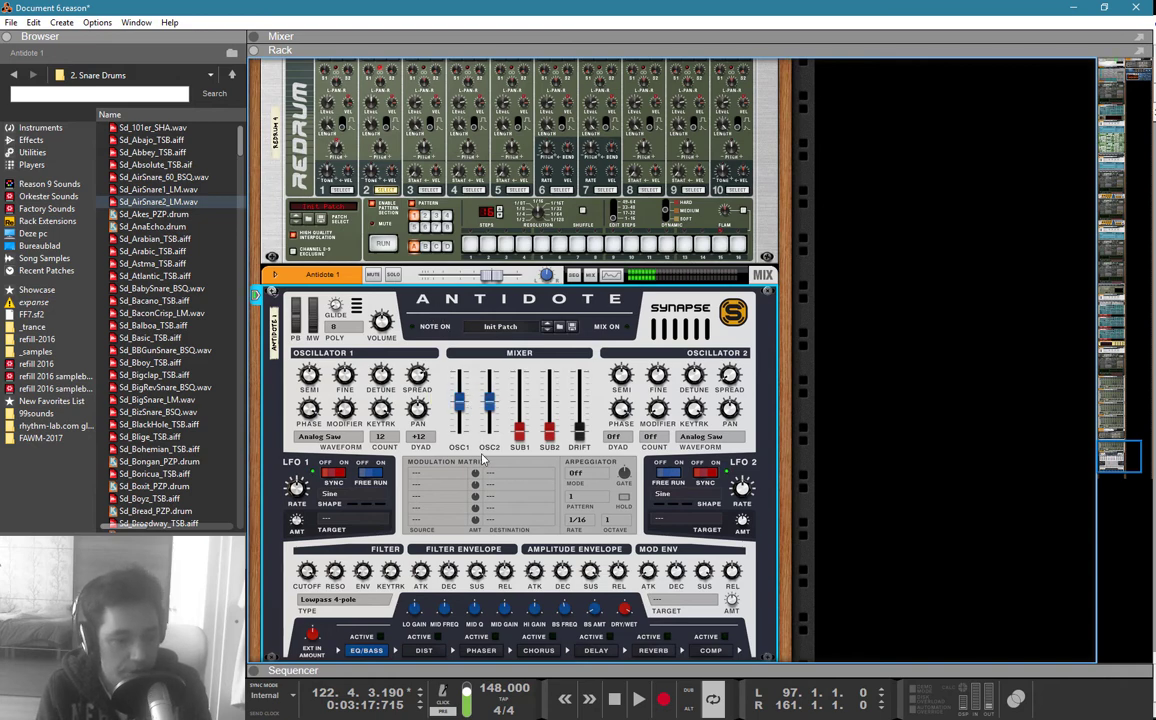
# Step: Set Antidote's arpeggiator mode to Up
pyautogui.scroll(-3, 483, 459)
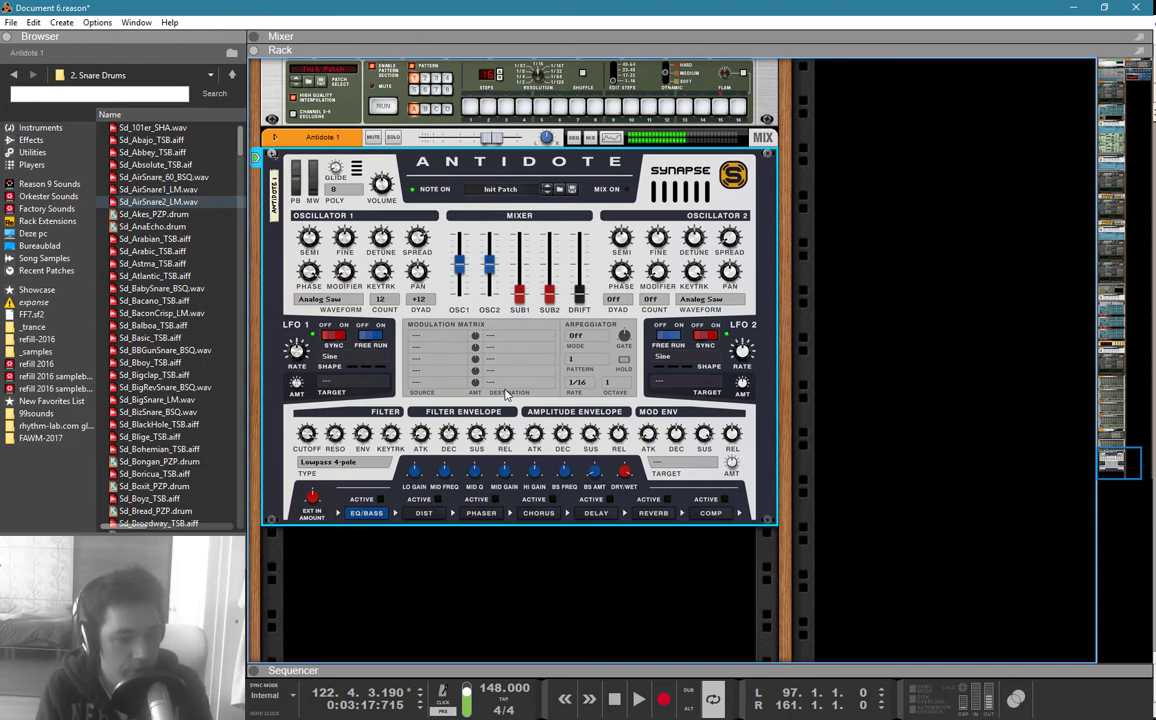
pyautogui.click(575, 336)
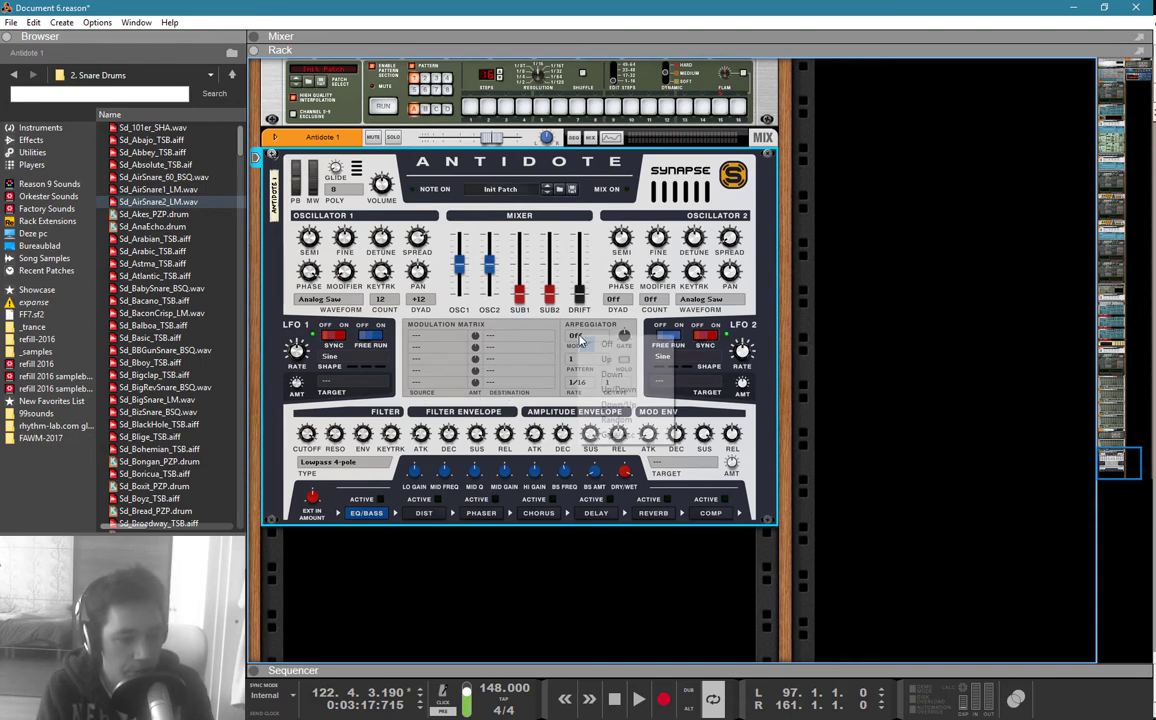
pyautogui.click(592, 360)
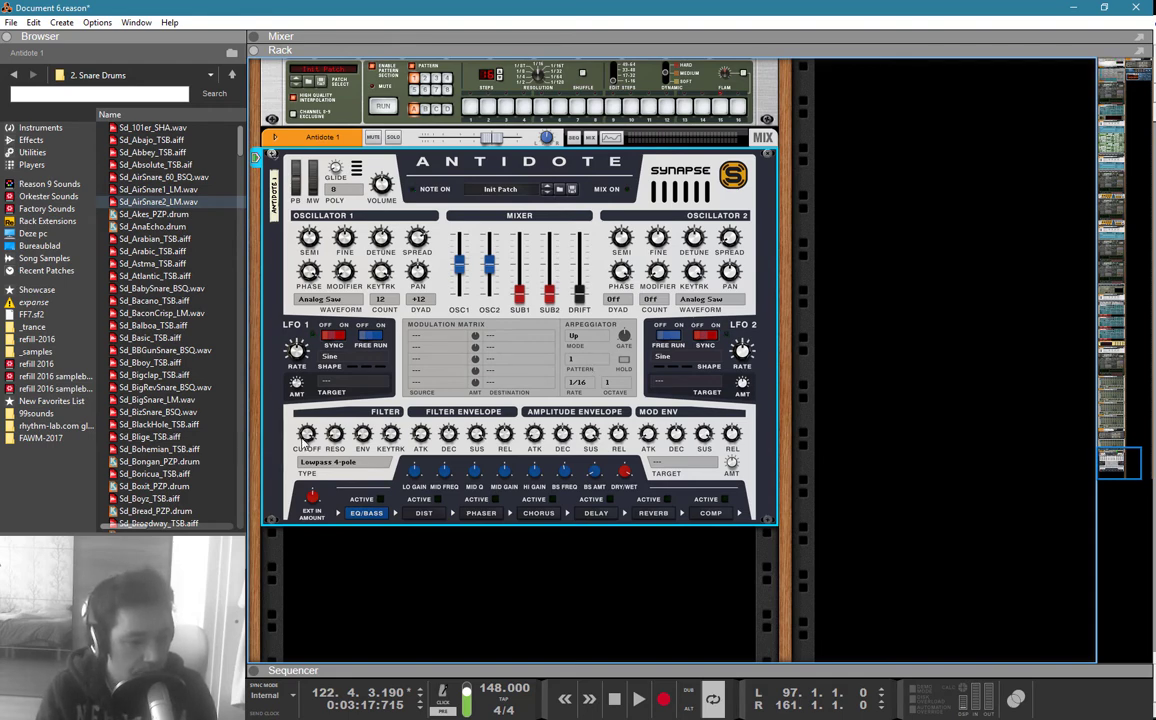
# Step: Try the Highpass filter type on Antidote, switch it to Diode Ladder and adjust the filter envelope amount
pyautogui.click(322, 462)
pyautogui.click(355, 552)
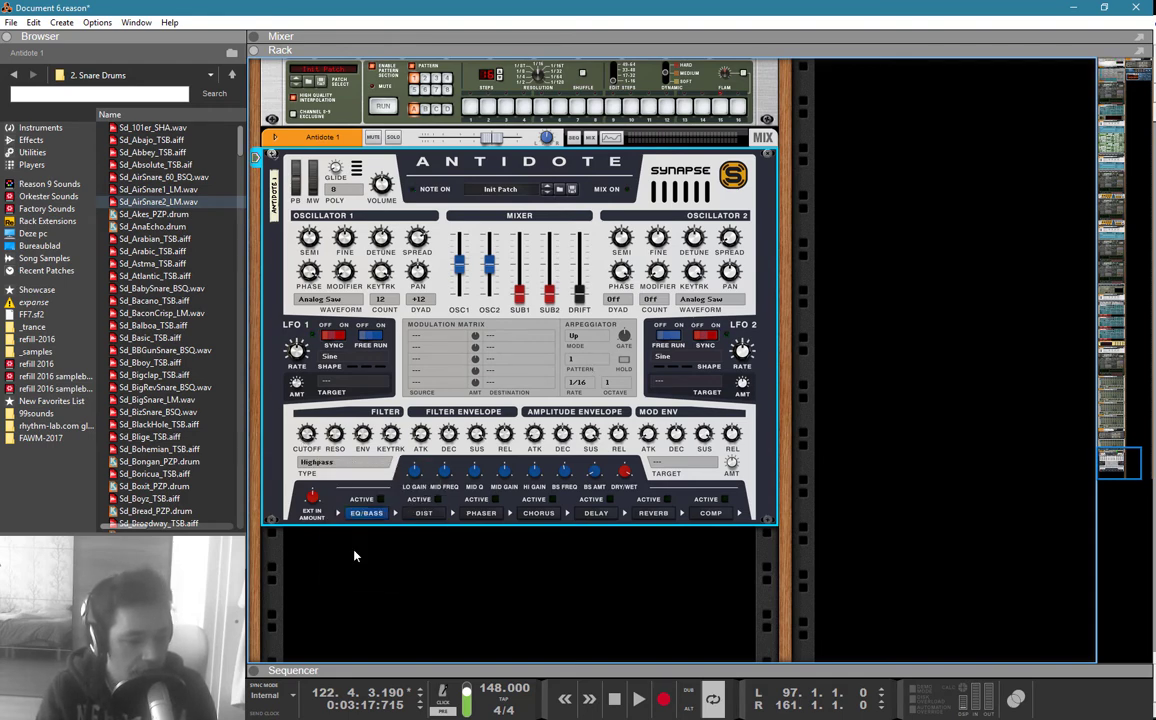
pyautogui.click(370, 565)
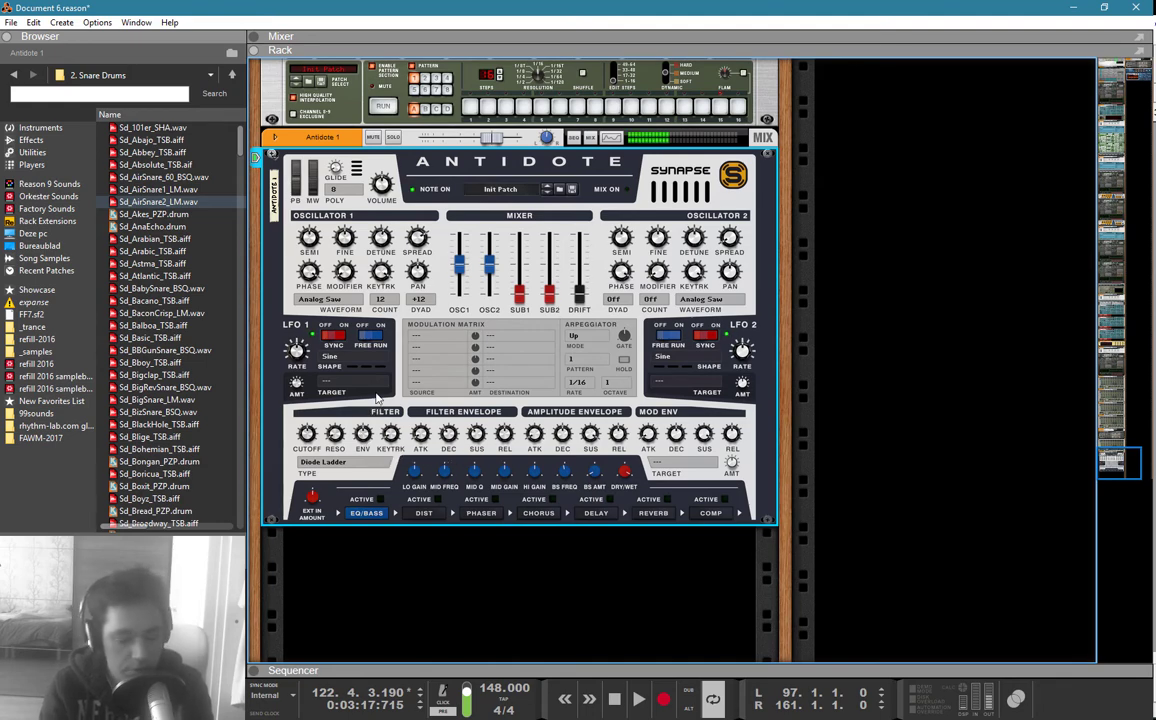
pyautogui.moveTo(359, 441); pyautogui.dragTo(361, 446)
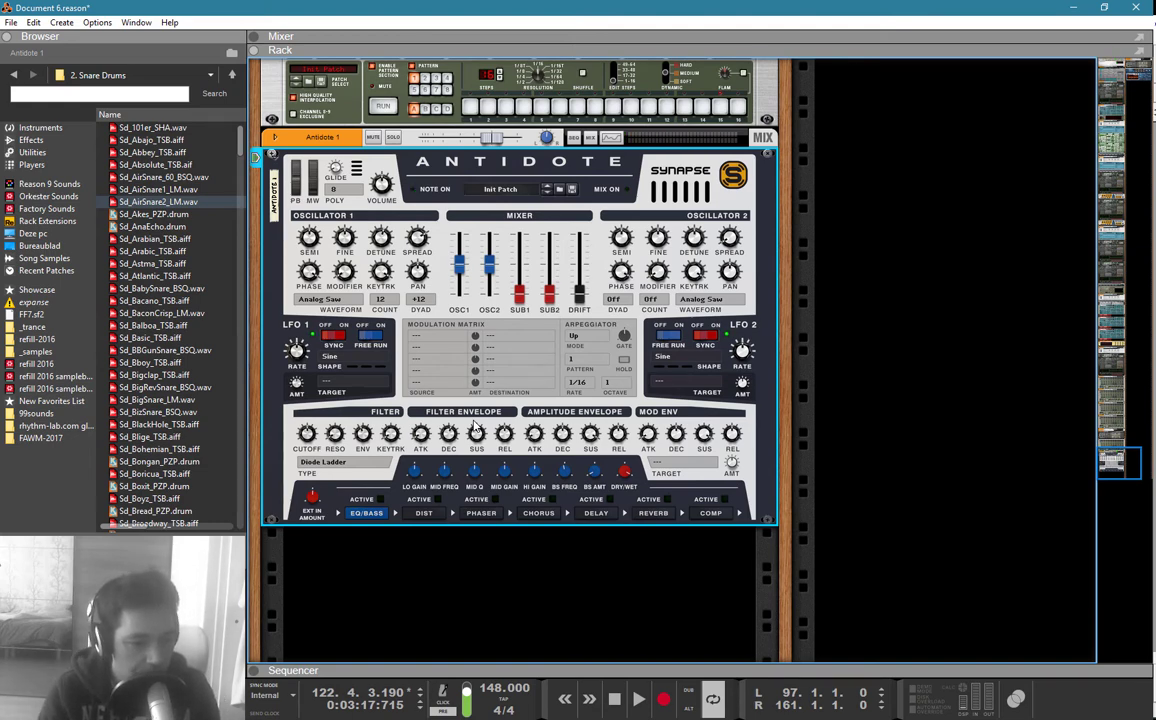
# Step: Route MWheel to Filter Cutoff in the first row of Antidote's modulation matrix
pyautogui.click(418, 336)
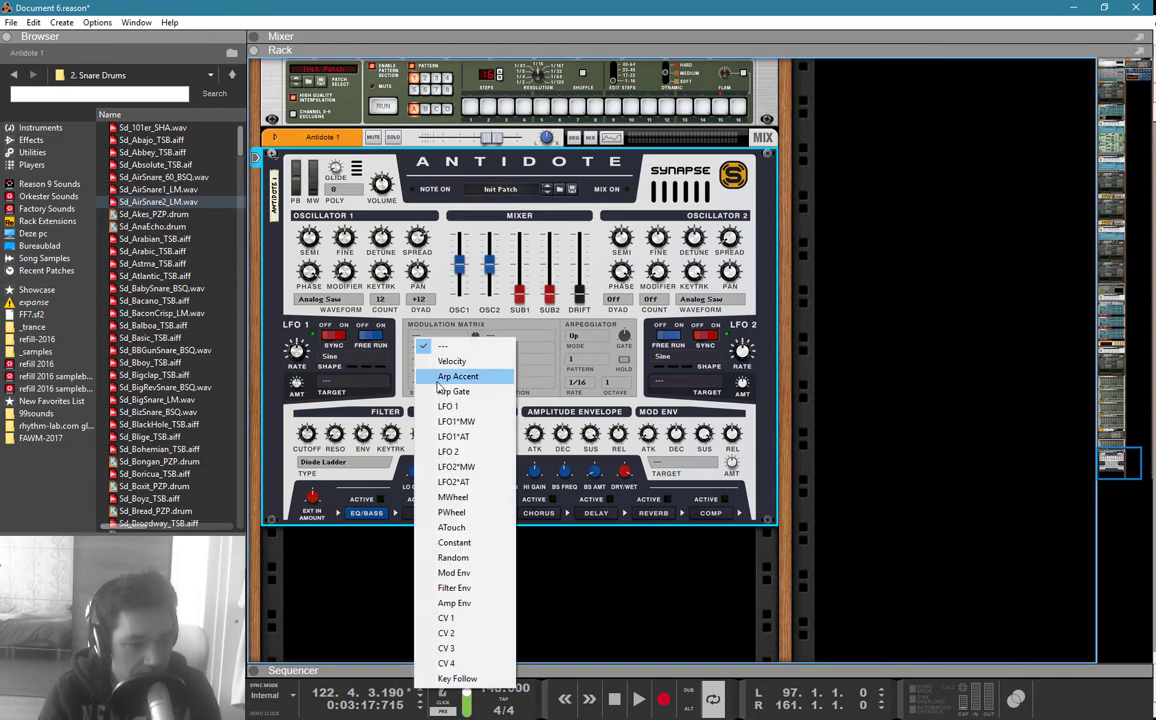
pyautogui.click(450, 497)
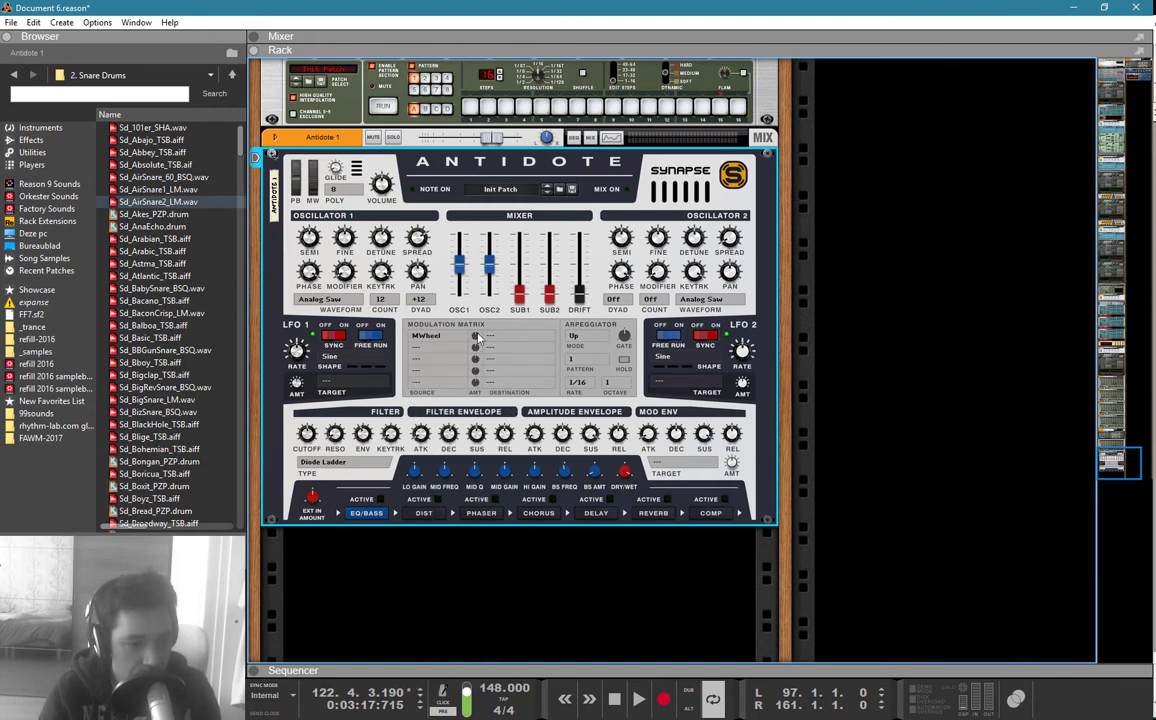
pyautogui.click(505, 336)
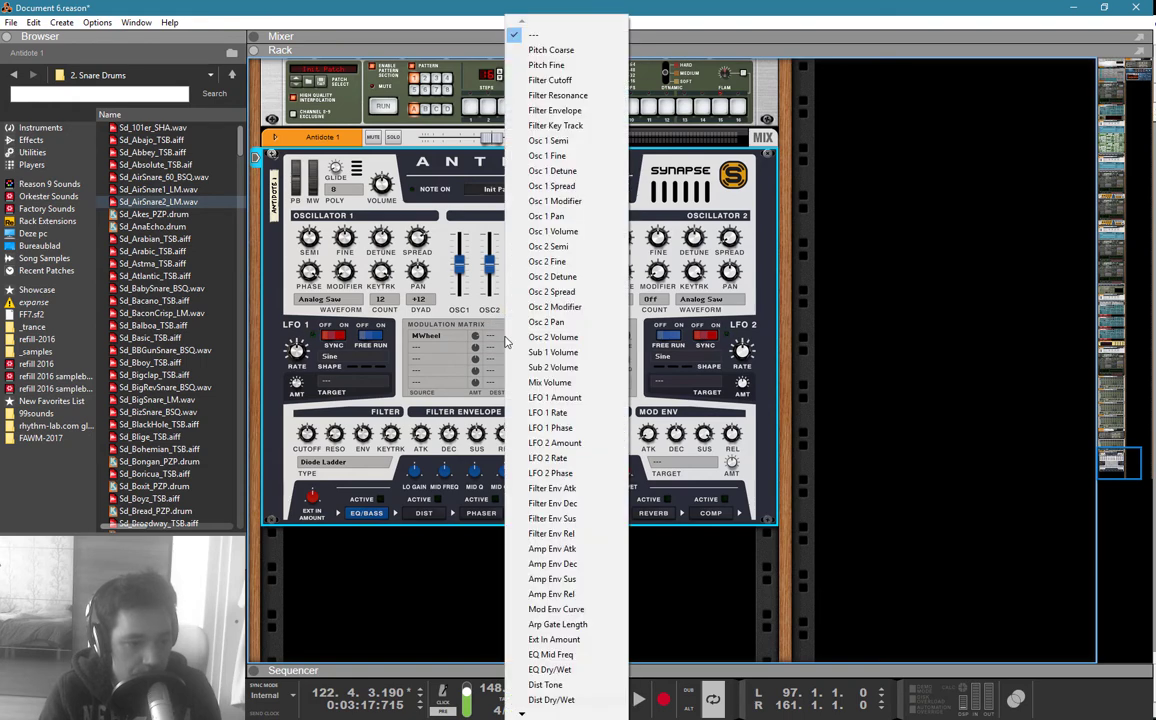
pyautogui.click(561, 81)
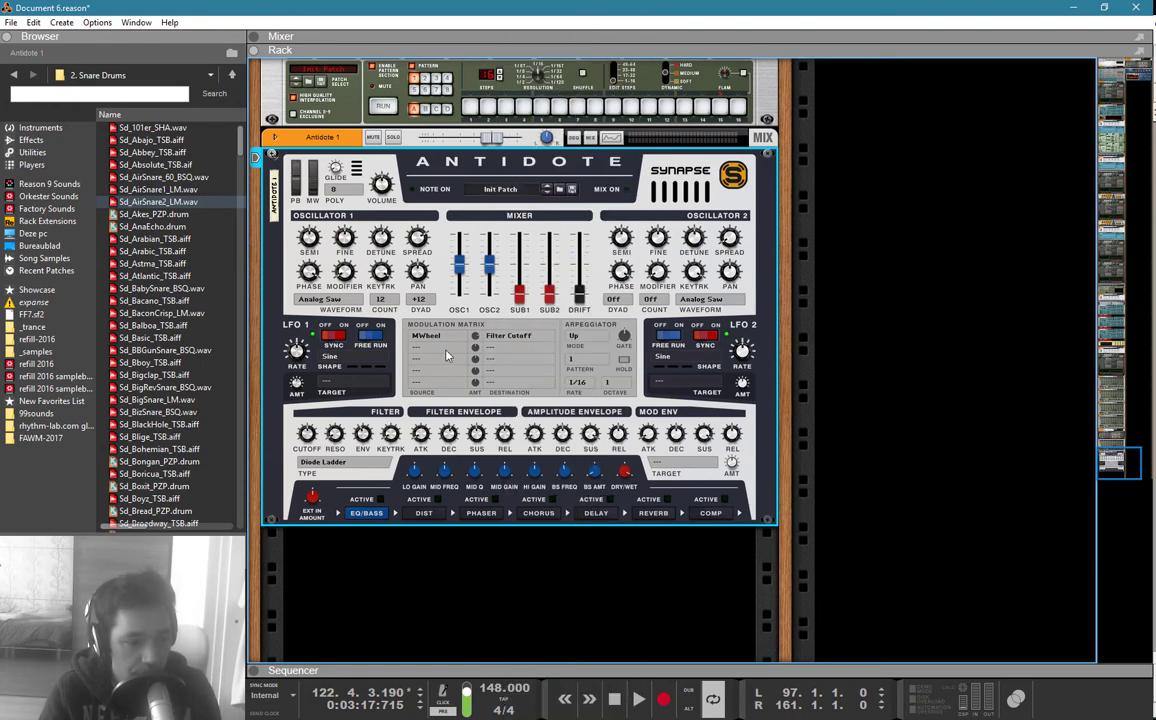
# Step: Activate Antidote's delay effect and unfold the Antidote 1 mix channel in the rack
pyautogui.click(596, 513)
pyautogui.click(609, 499)
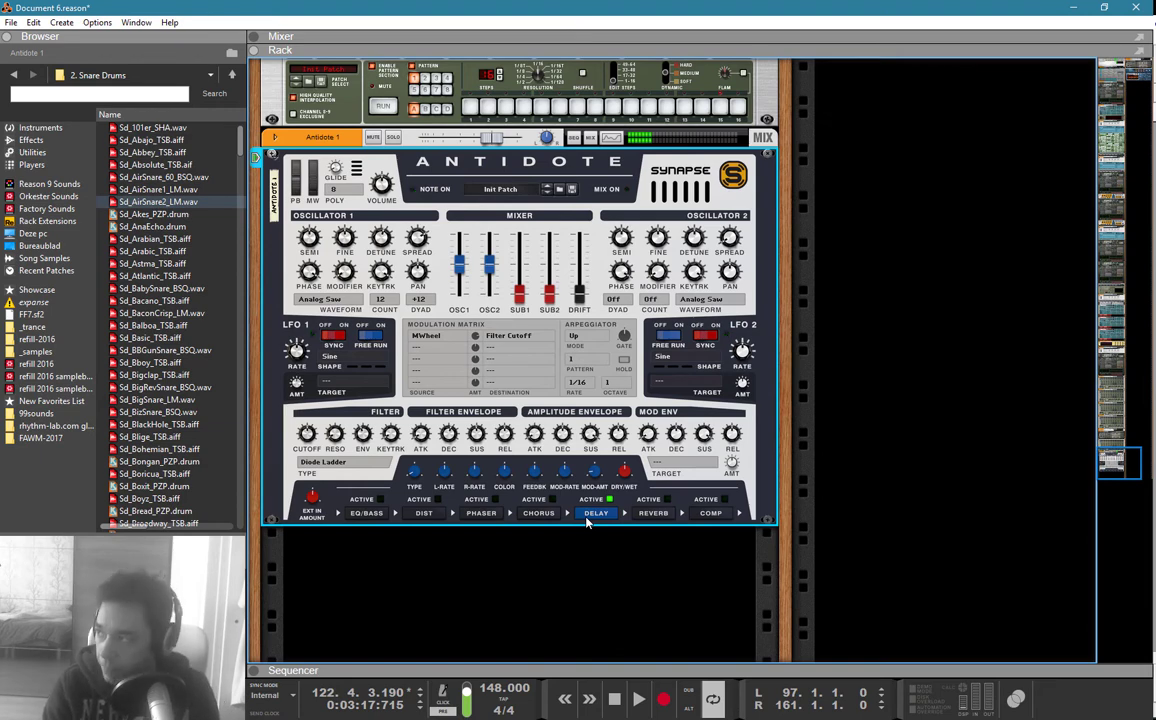
pyautogui.scroll(2, 368, 270)
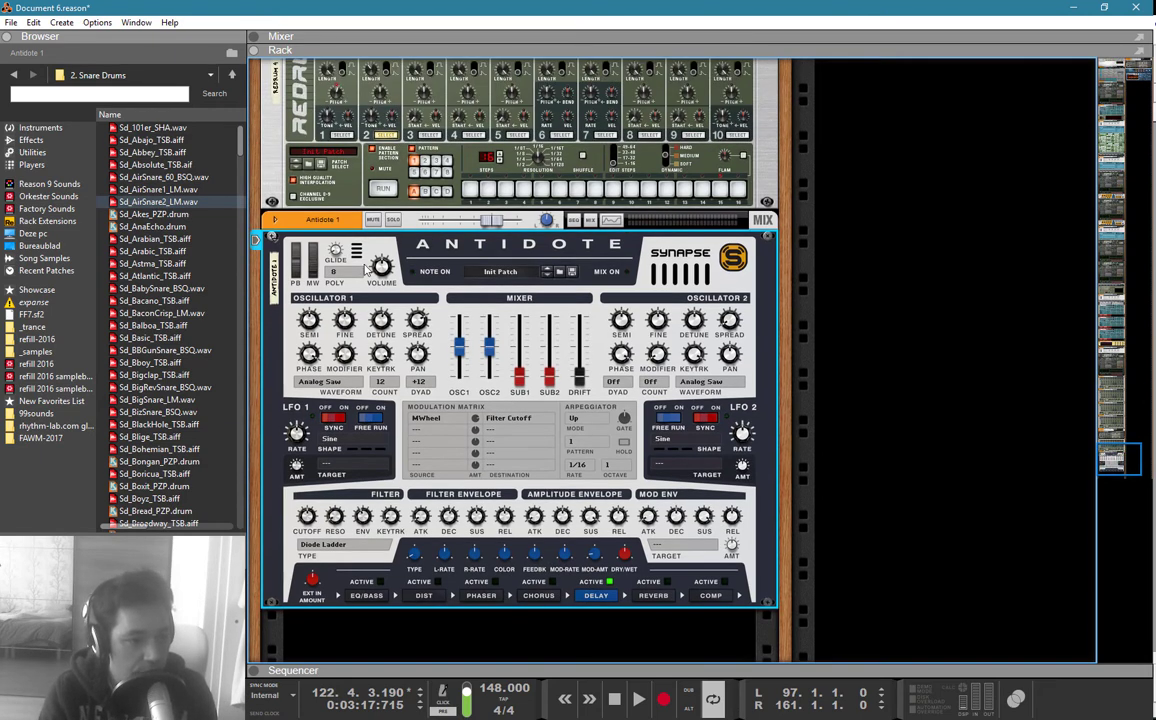
pyautogui.click(274, 219)
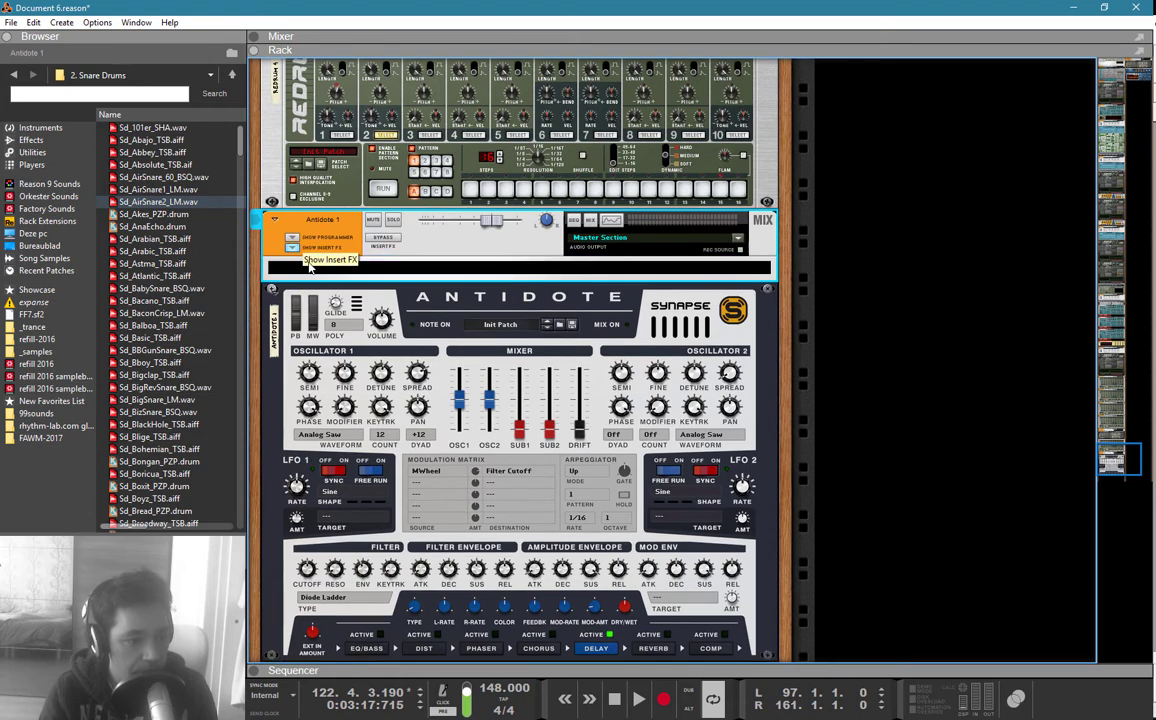
# Step: Add a Scream 4 Distortion to the insert effects of the Antidote 1 mix channel
pyautogui.rightClick(310, 268)
pyautogui.moveTo(420, 415)
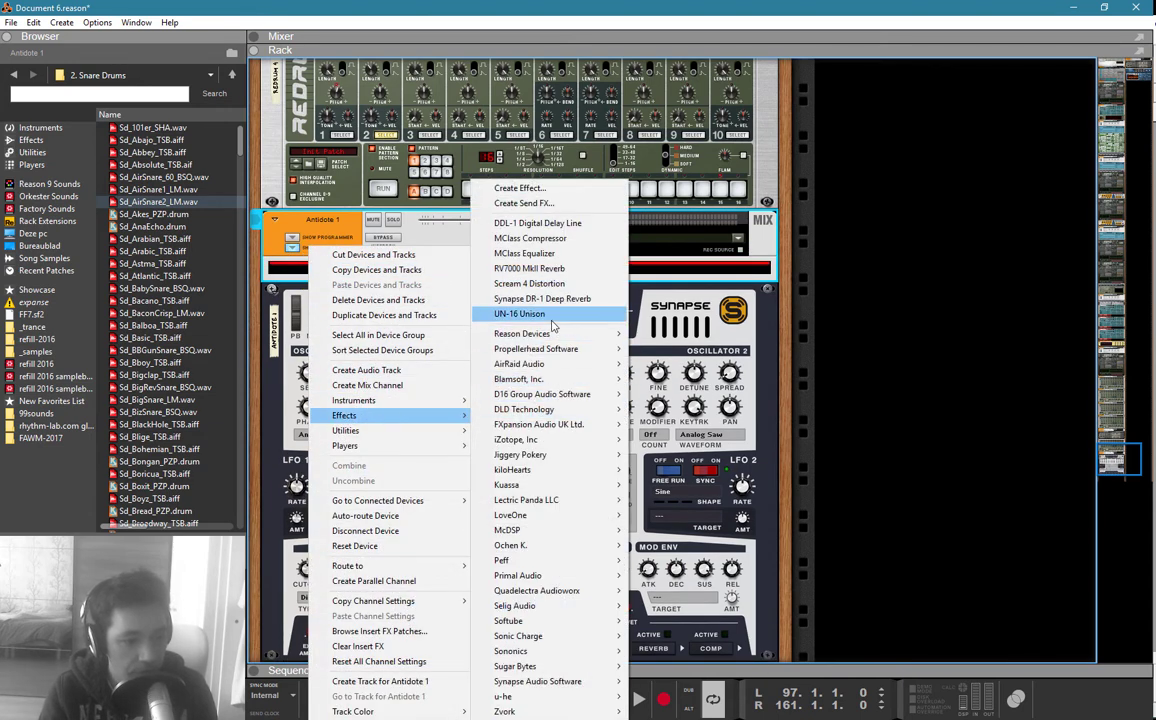
pyautogui.click(552, 287)
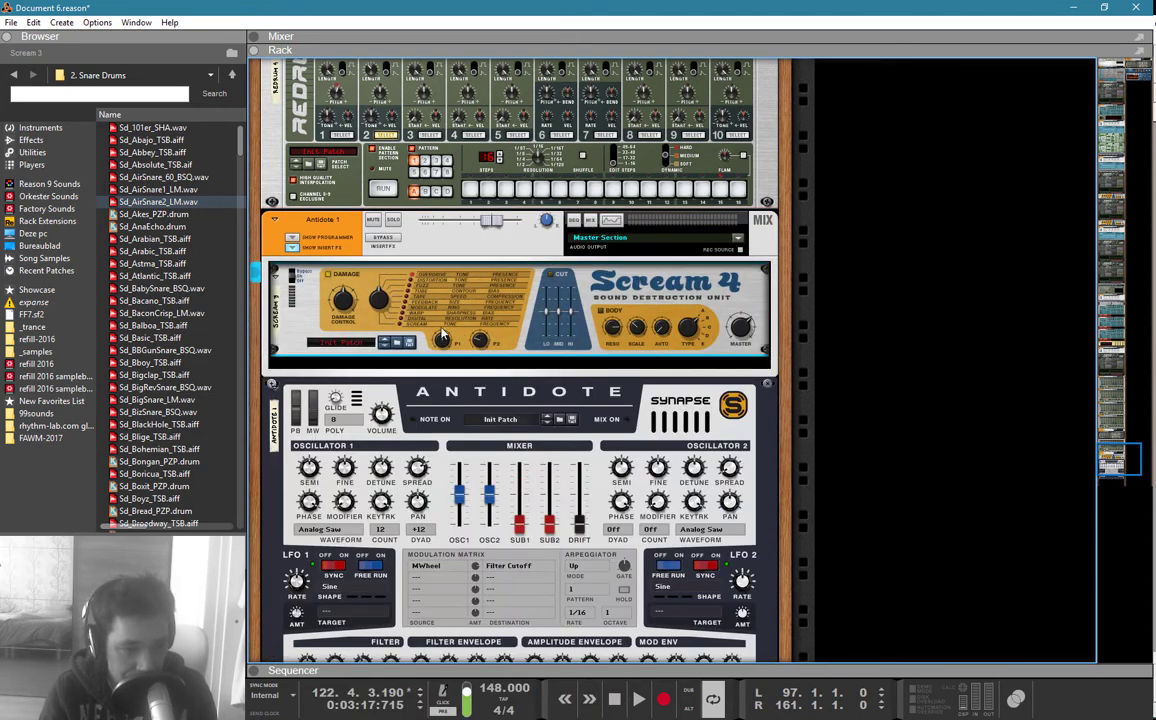
# Step: Experiment with the Scream 4's P1 and P2 parameter knobs on the Antidote sound
pyautogui.moveTo(480, 341); pyautogui.dragTo(475, 358)
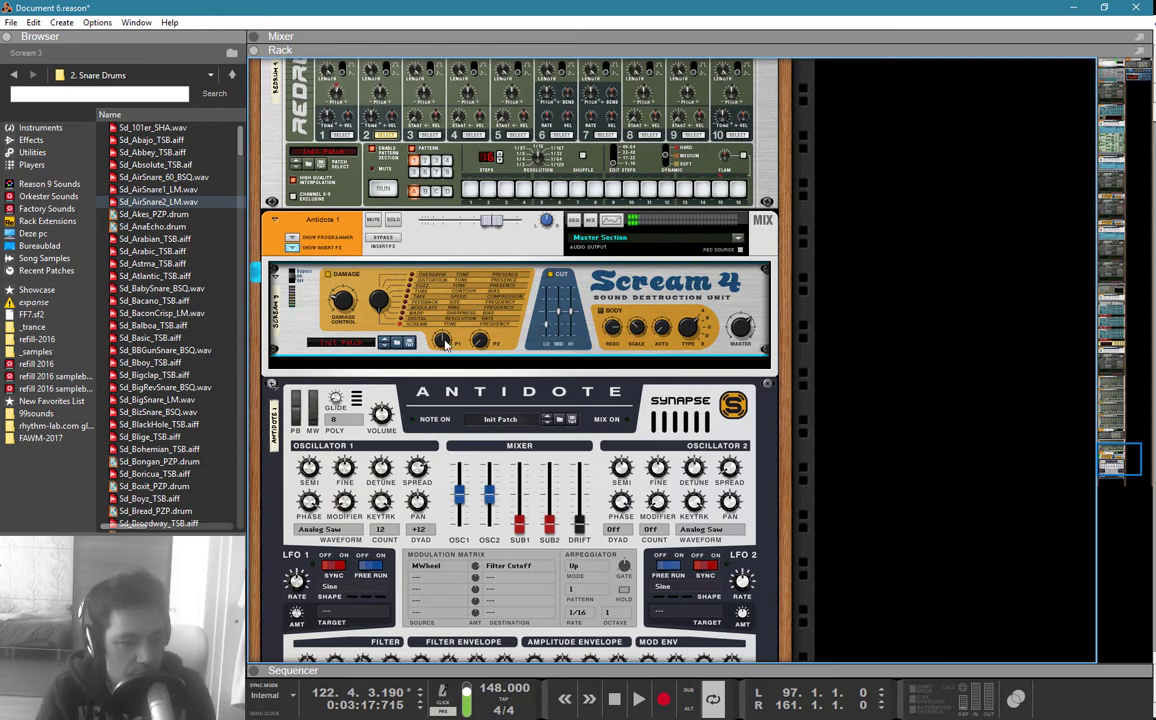
pyautogui.moveTo(445, 339); pyautogui.dragTo(457, 366)
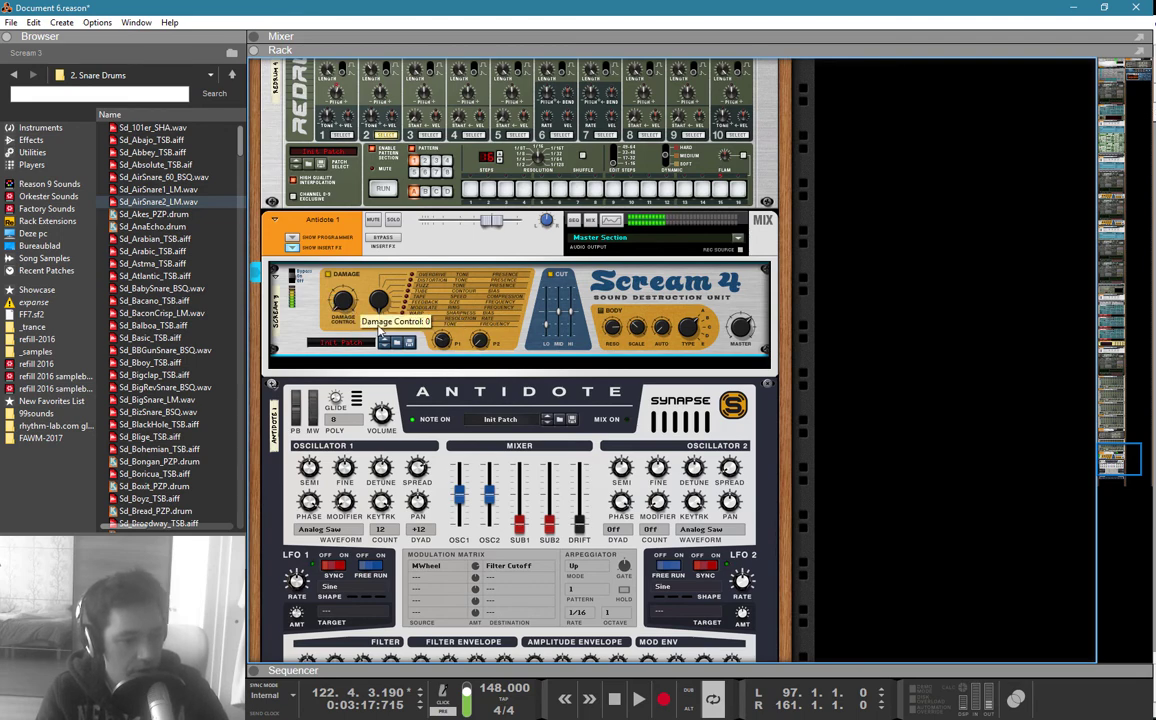
pyautogui.moveTo(482, 343); pyautogui.dragTo(493, 302)
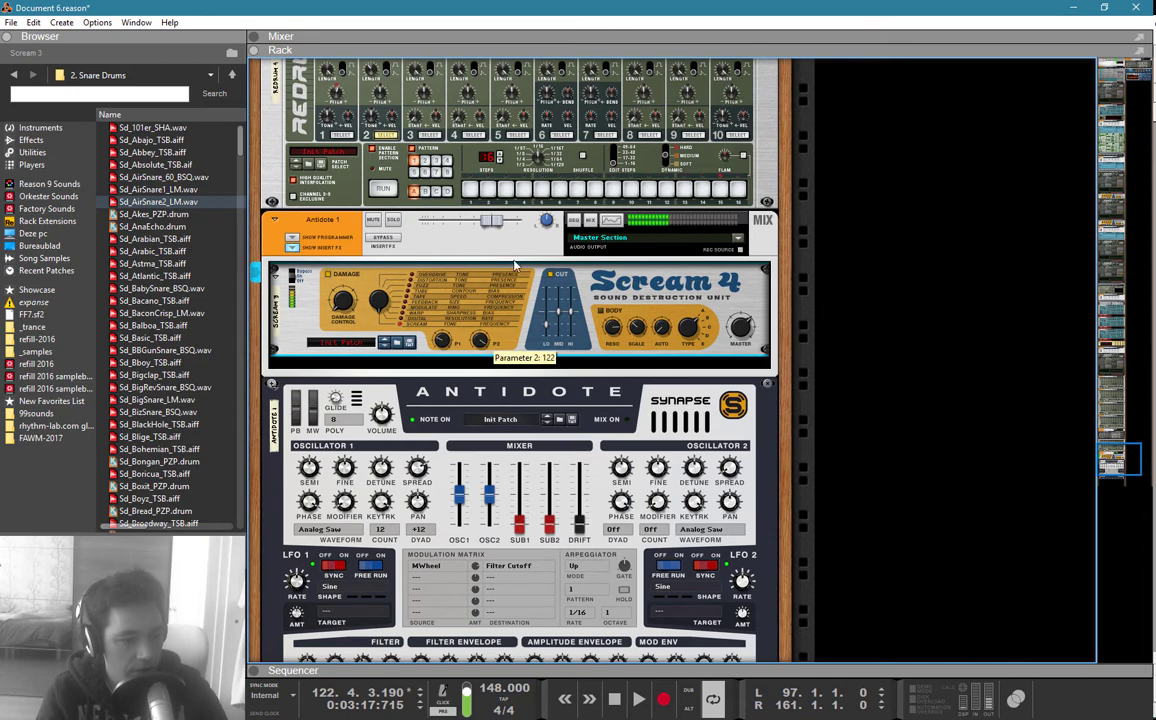
# Step: Create an automation lane for the Scream 4's Parameter 2 and bring up the full-size sequencer
pyautogui.rightClick(481, 343)
pyautogui.click(504, 347)
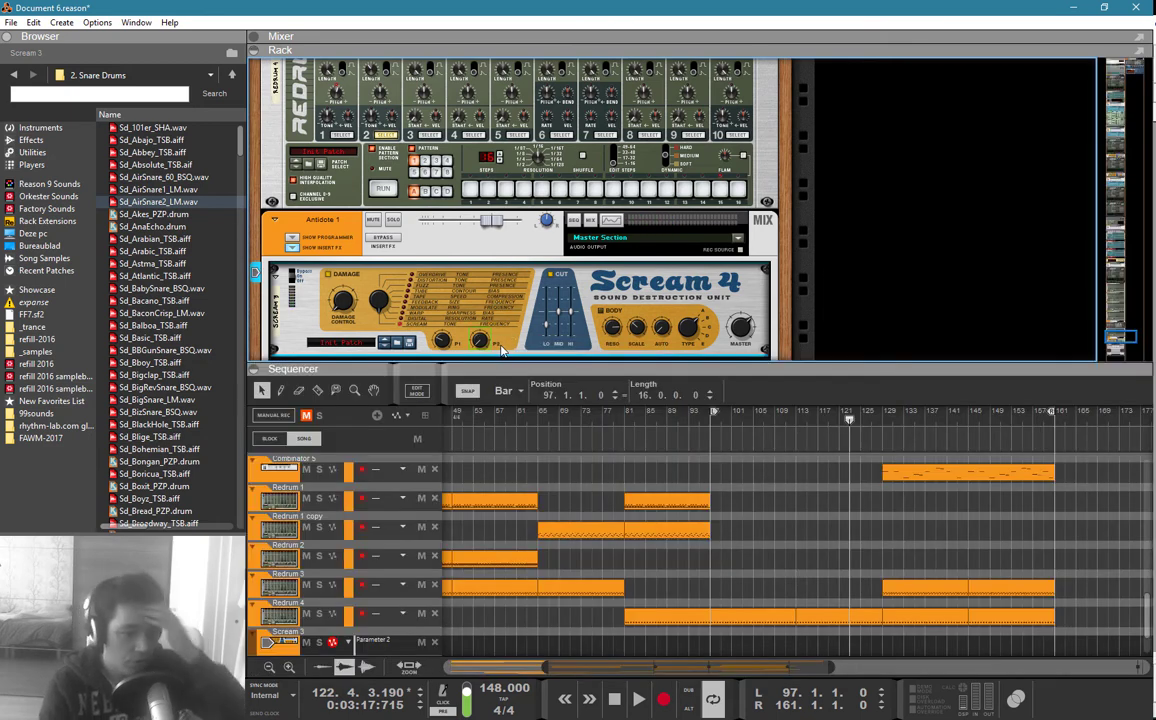
pyautogui.scroll(-3, 600, 300)
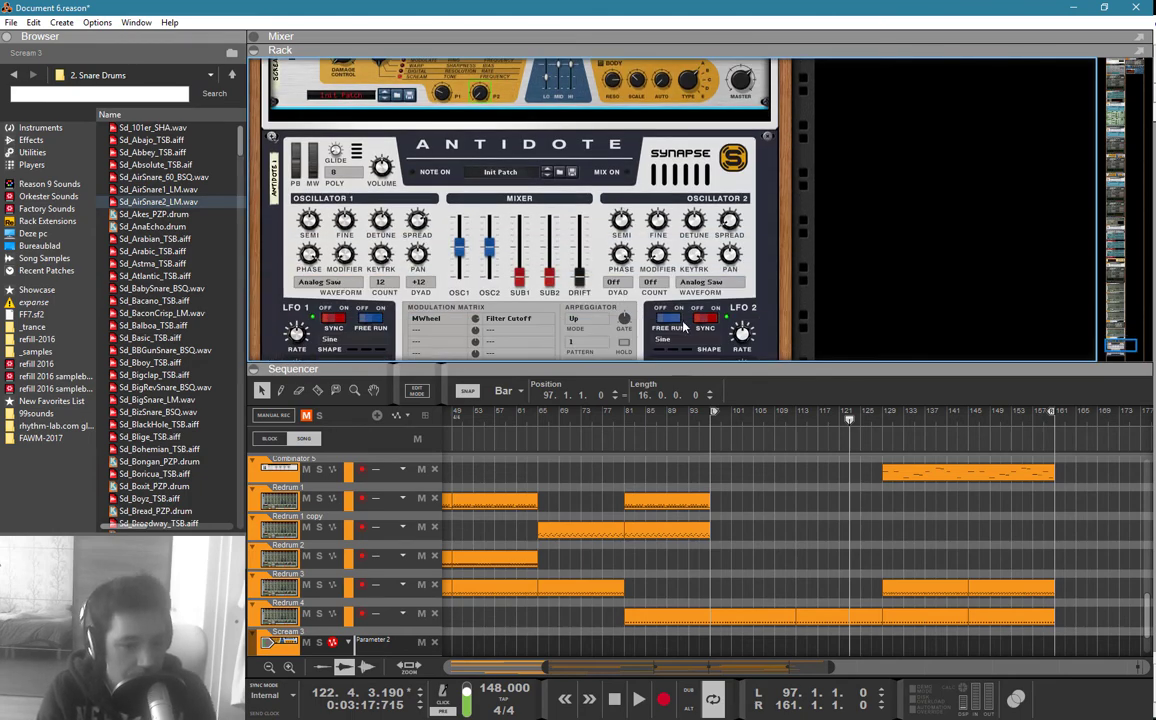
pyautogui.press('F5')
pyautogui.press('F6')
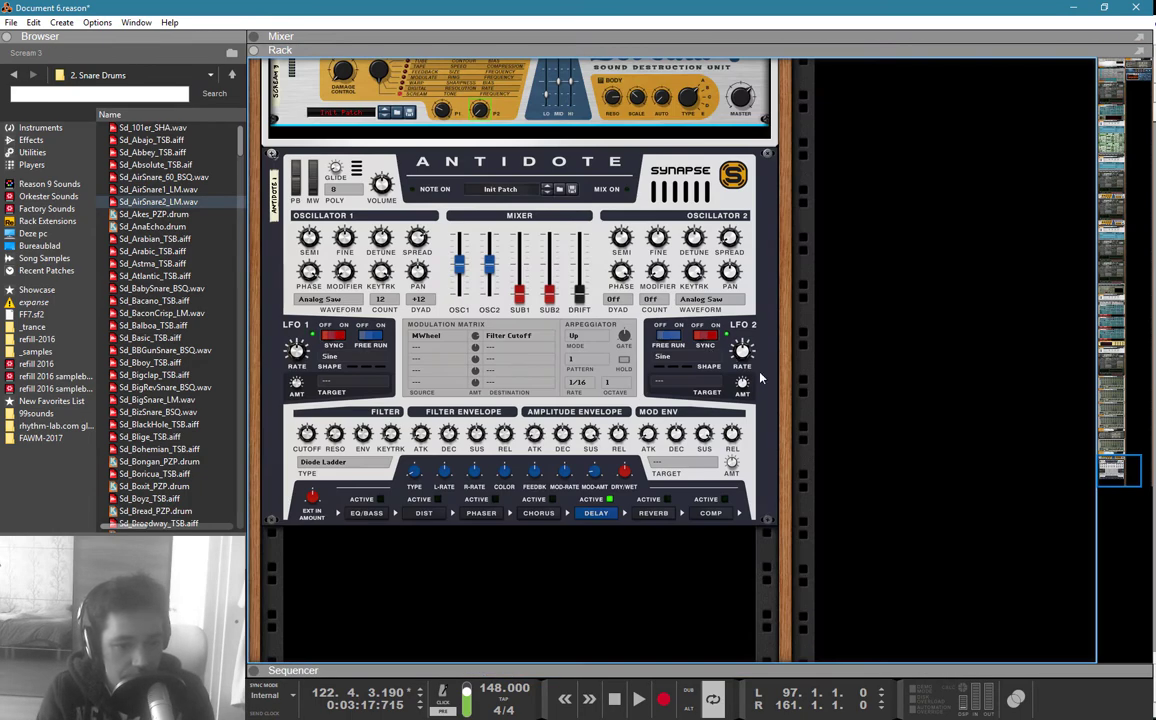
pyautogui.press('F7')
pyautogui.press('F6')
pyautogui.press('F5')
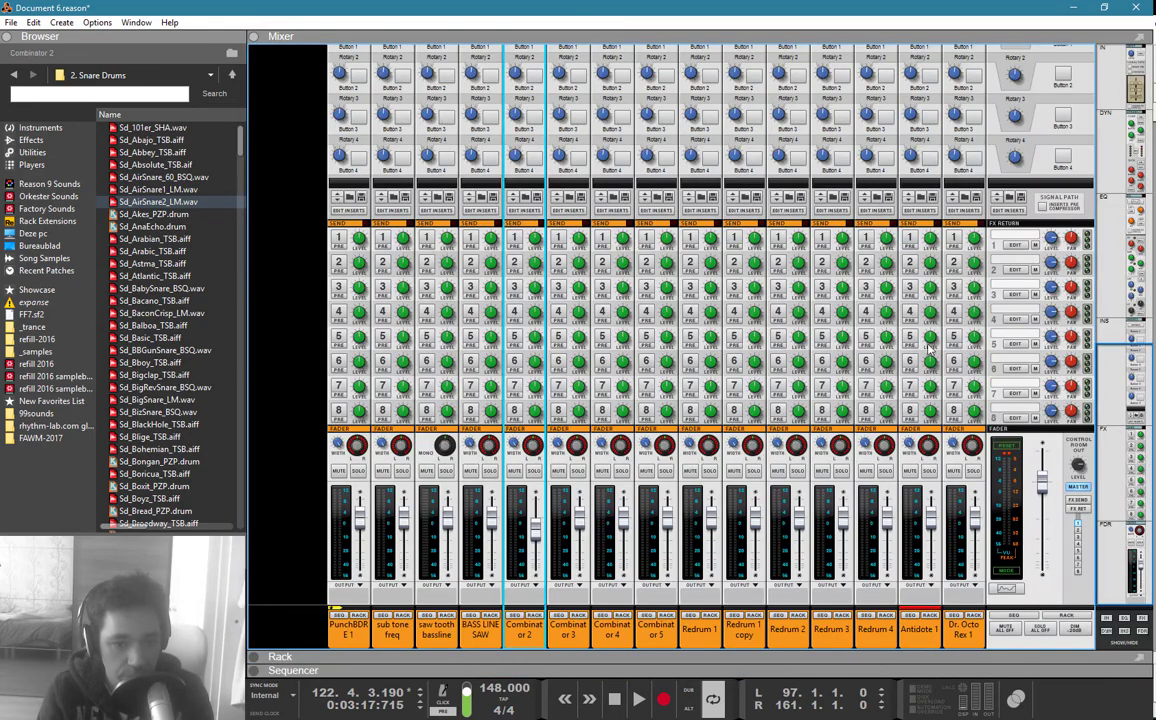
pyautogui.press('F7')
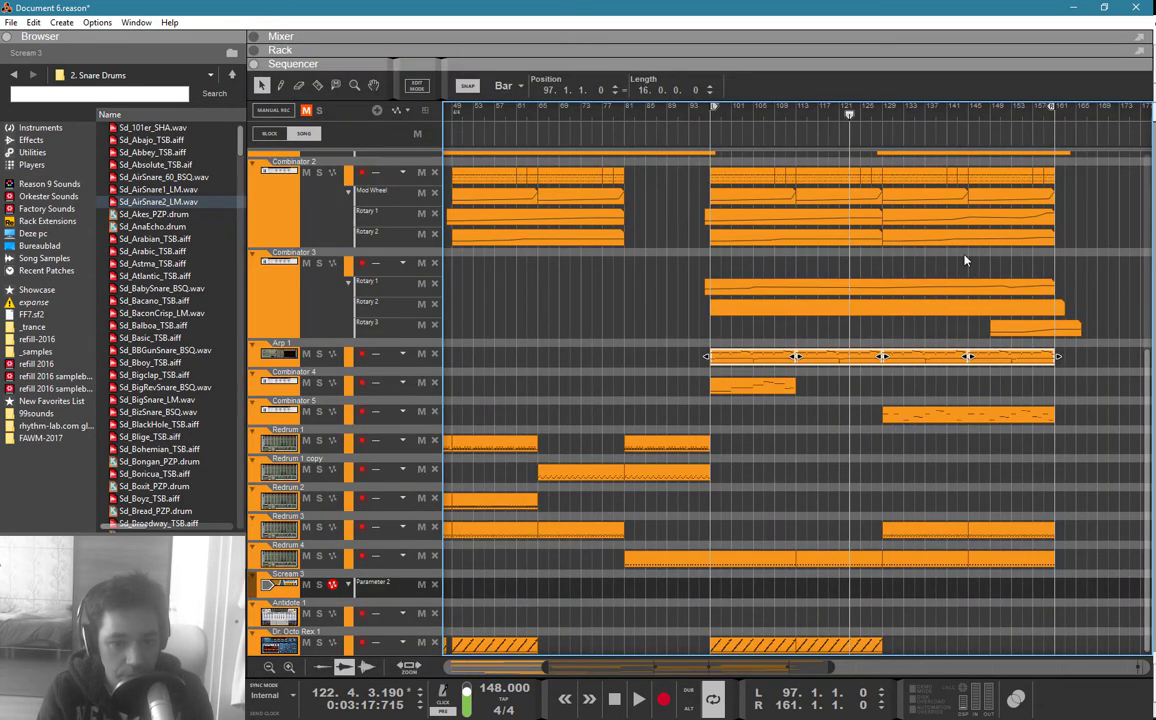
# Step: Set the loop start to bar 129 and record a note clip on the Antidote 1 track until just past bar 145
pyautogui.keyDown('ctrl'); pyautogui.click(884, 118); pyautogui.keyUp('ctrl')
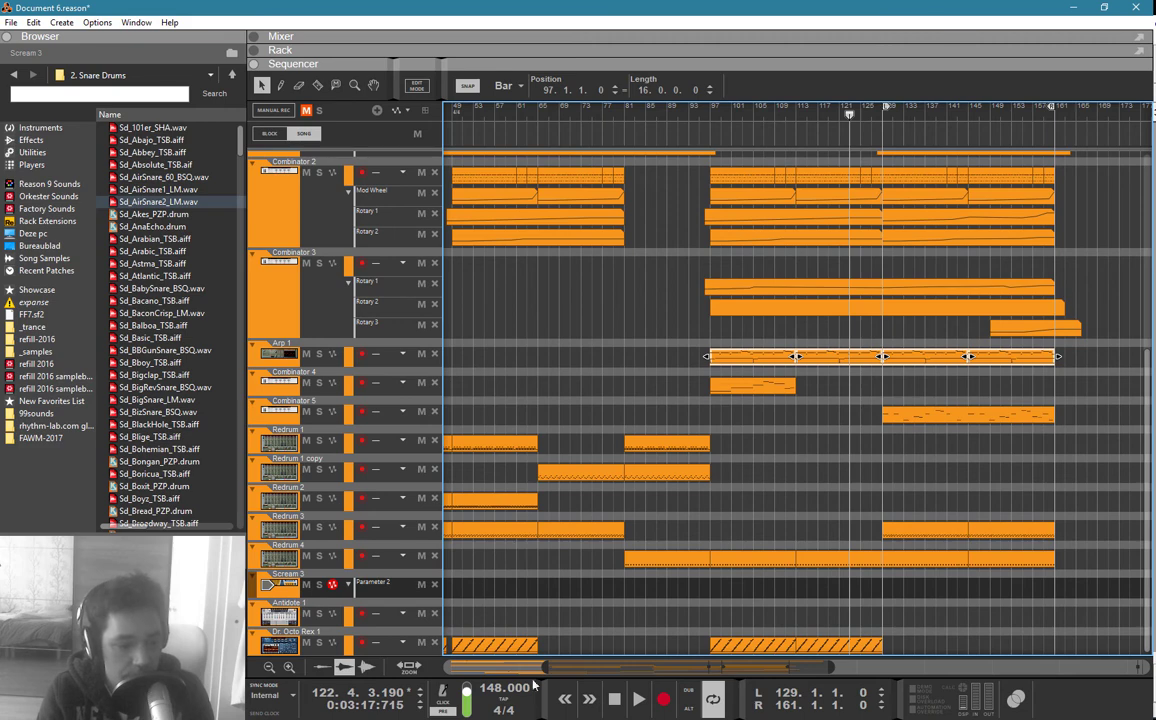
pyautogui.click(668, 706)
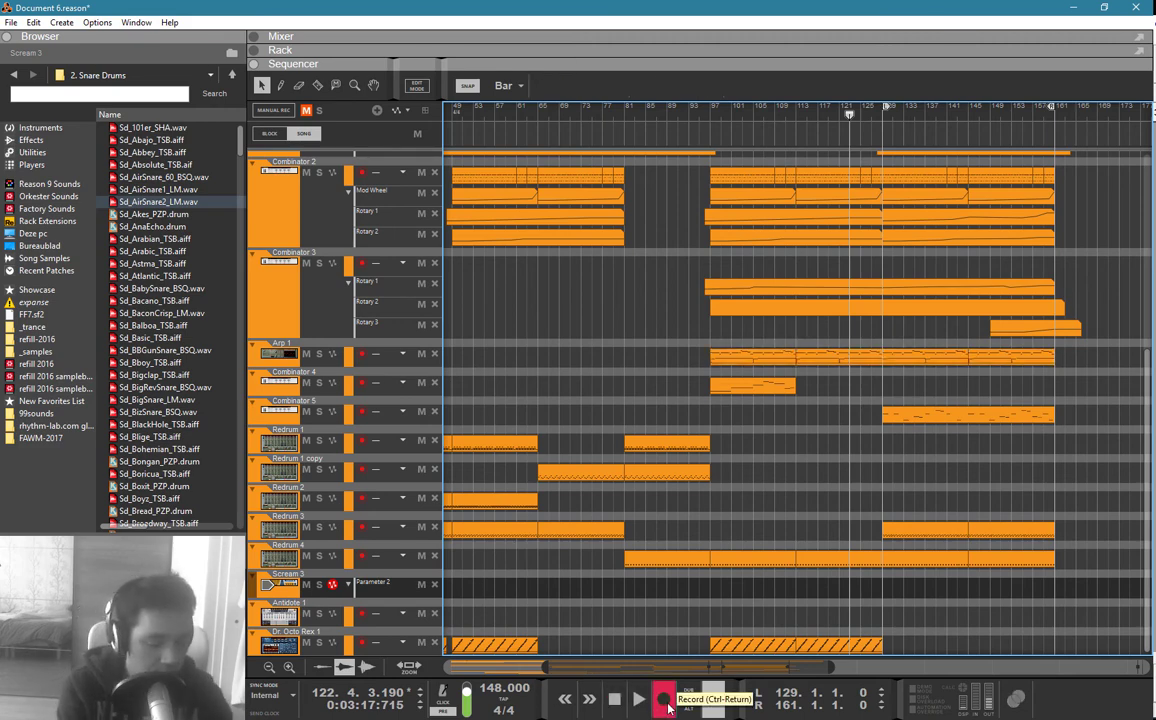
pyautogui.press('space')
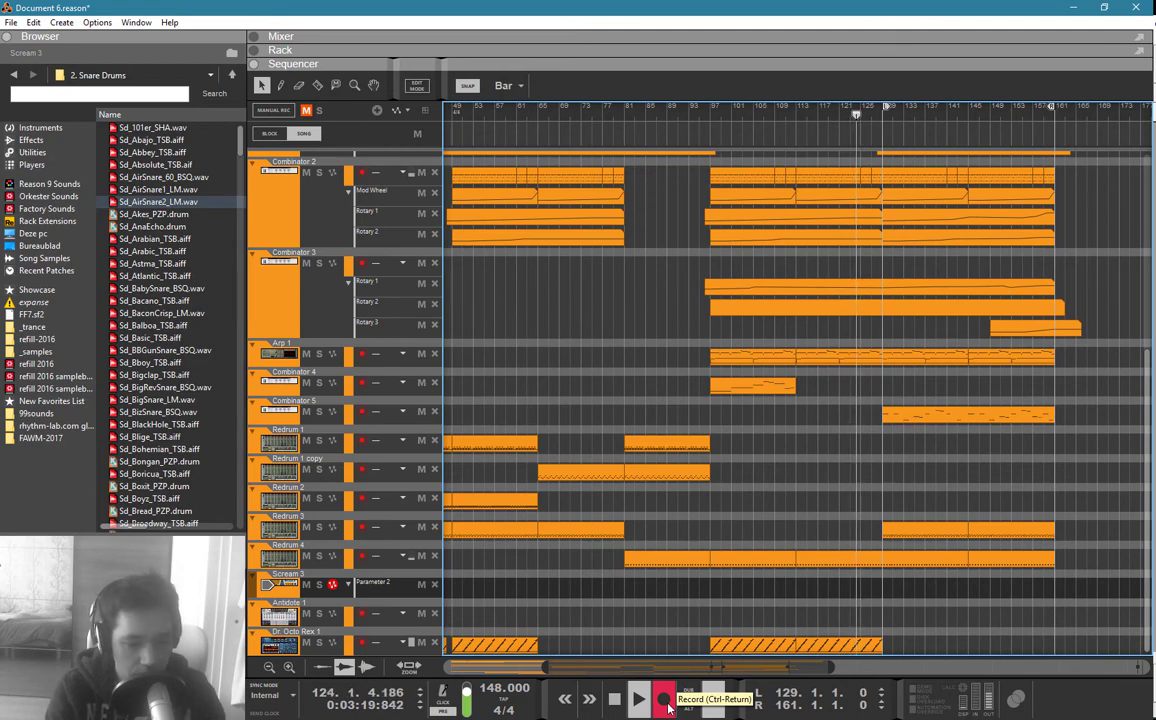
pyautogui.click(335, 616)
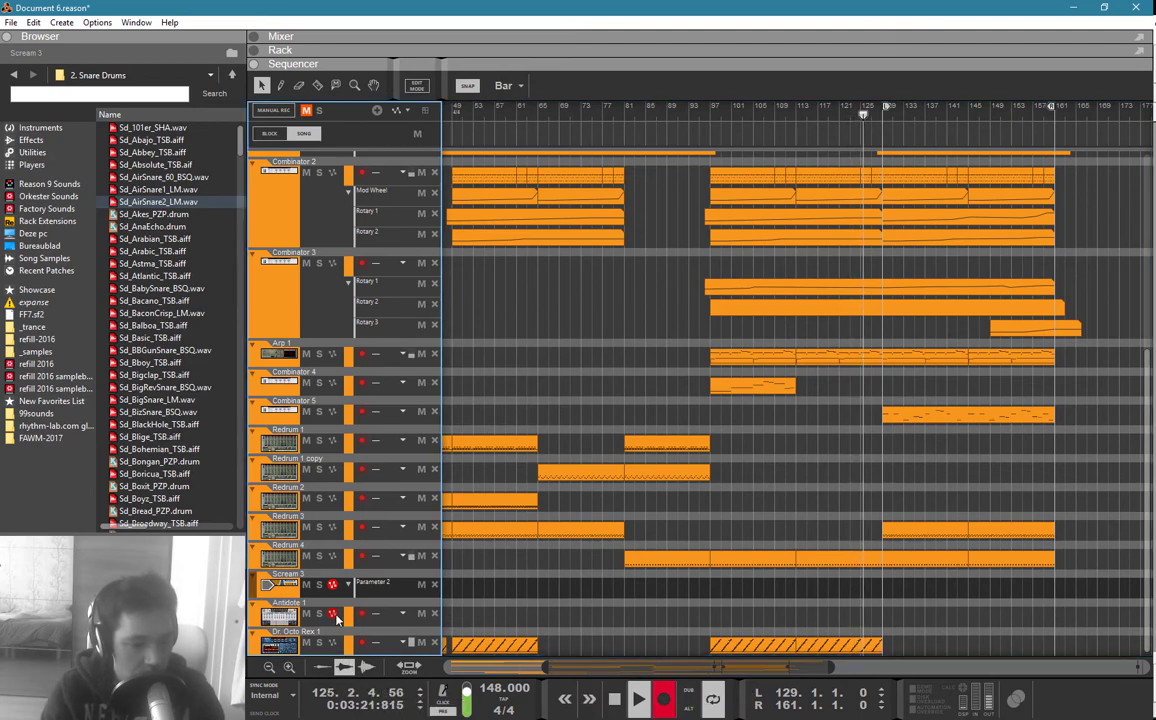
pyautogui.click(345, 620)
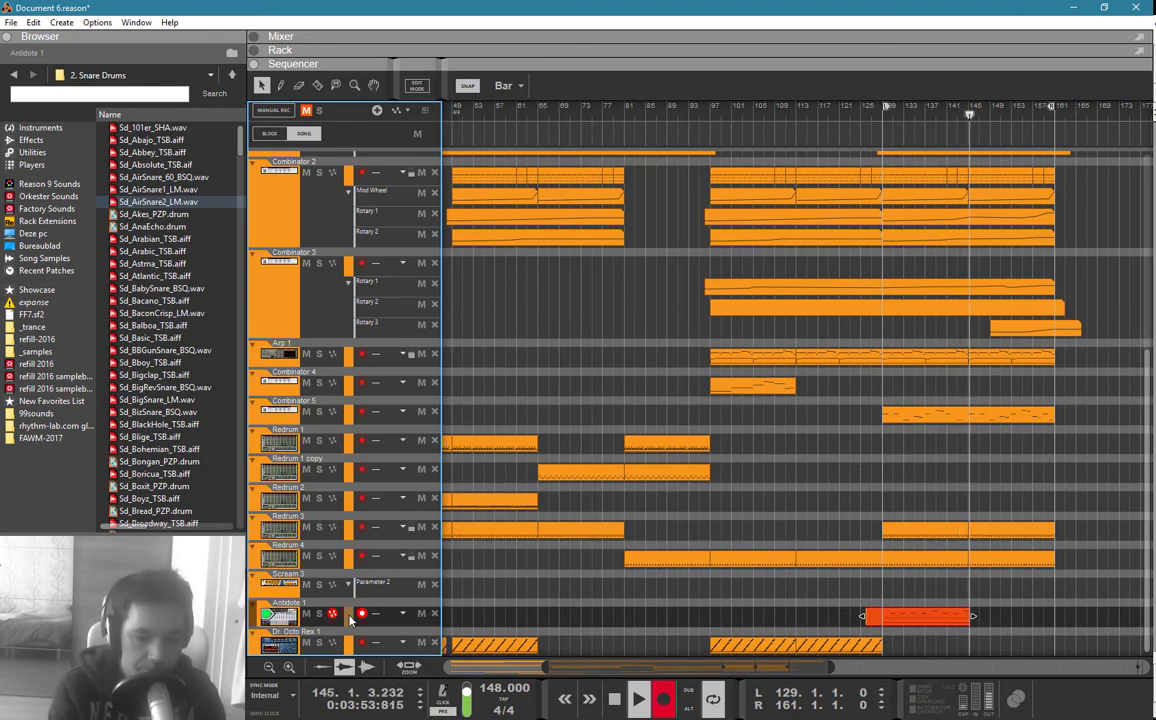
pyautogui.press('space')
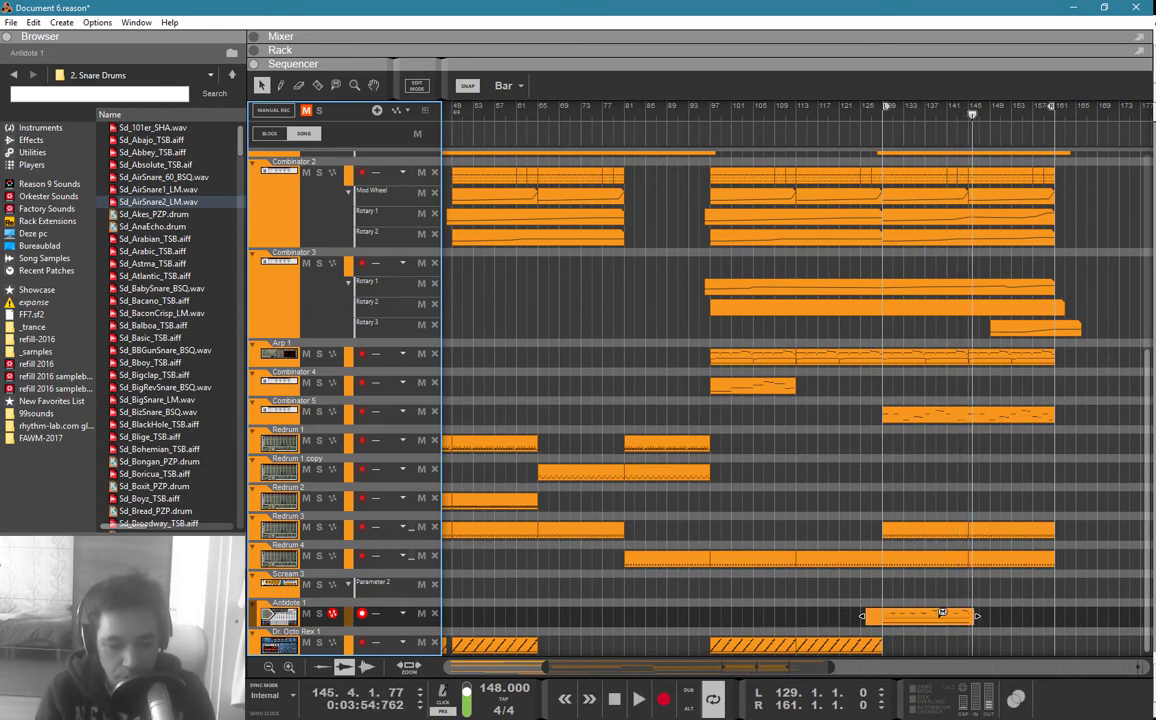
# Step: Trim the end of the recorded Antidote 1 clip back to bar 145
pyautogui.press('t')
pyautogui.press('r')
pyautogui.press('q')
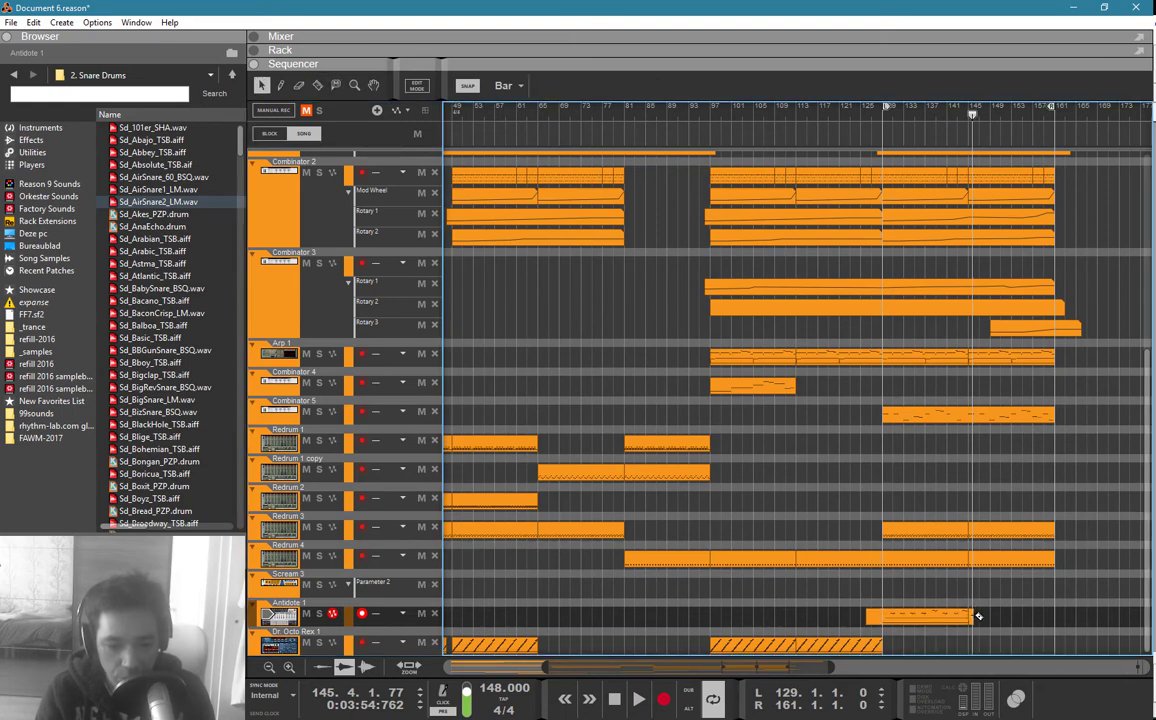
pyautogui.moveTo(973, 620); pyautogui.dragTo(950, 627)
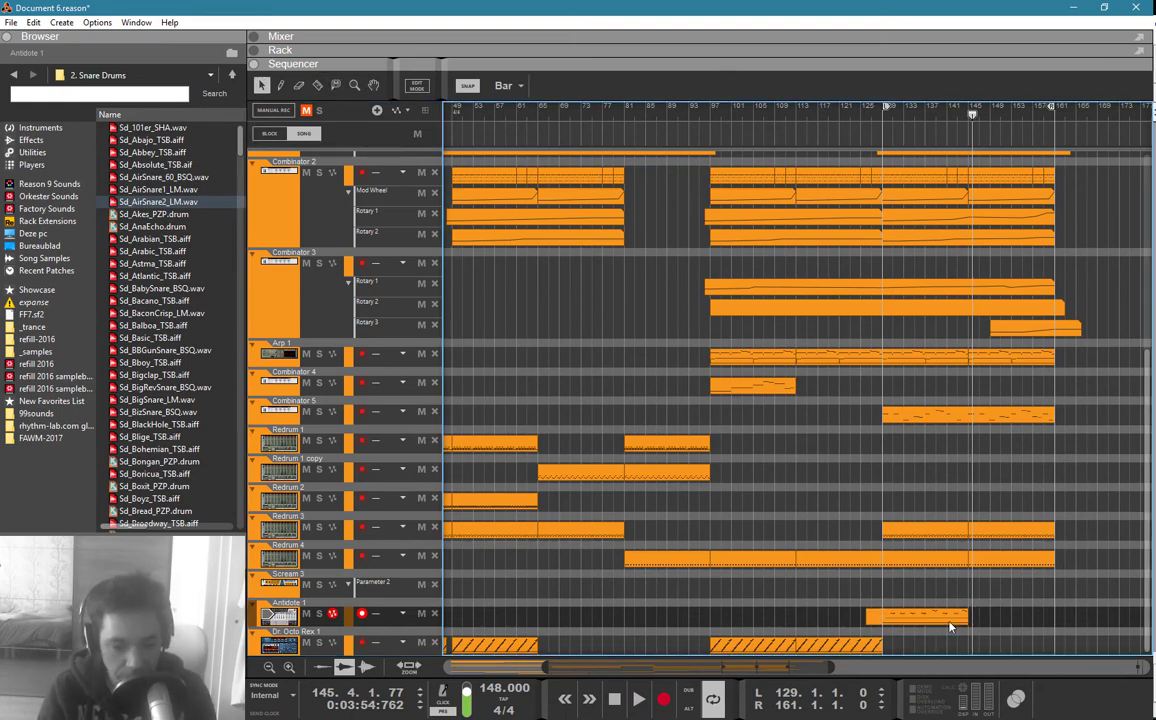
# Step: In the Antidote 1 clip, move the sustained D2 note's start to 128.4.4.0 and set the sustained D1 note's length to 16 bars
pyautogui.doubleClick(890, 620)
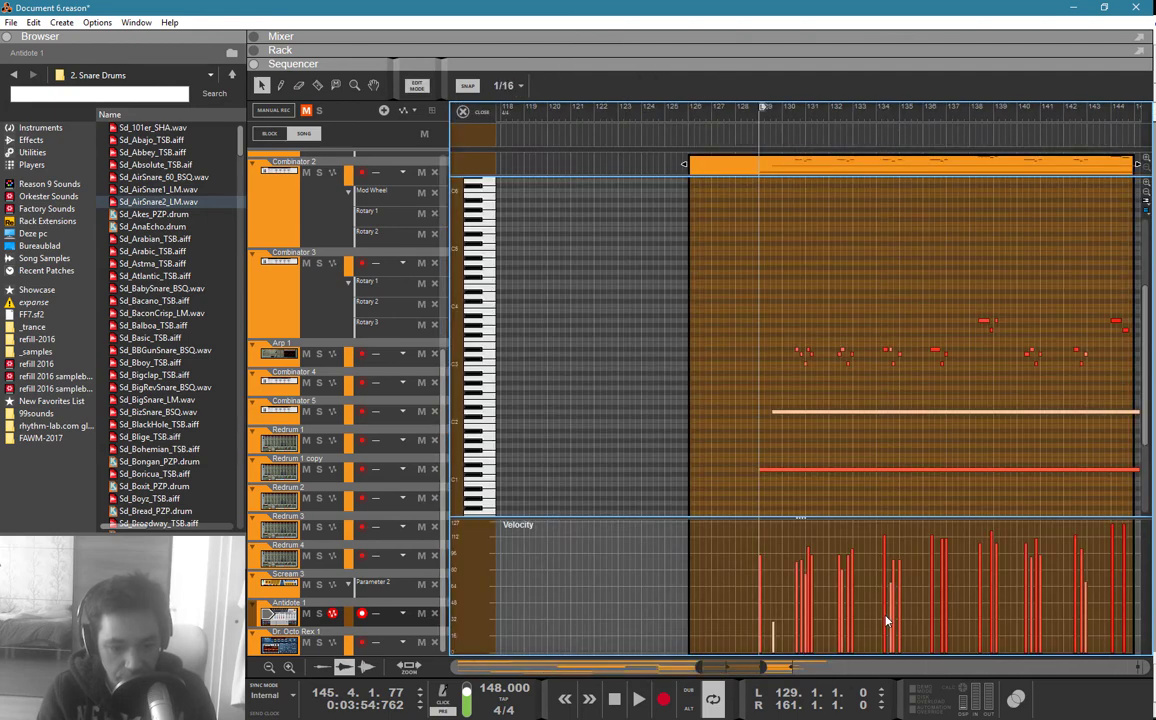
pyautogui.hotkey('ctrl', 'a')
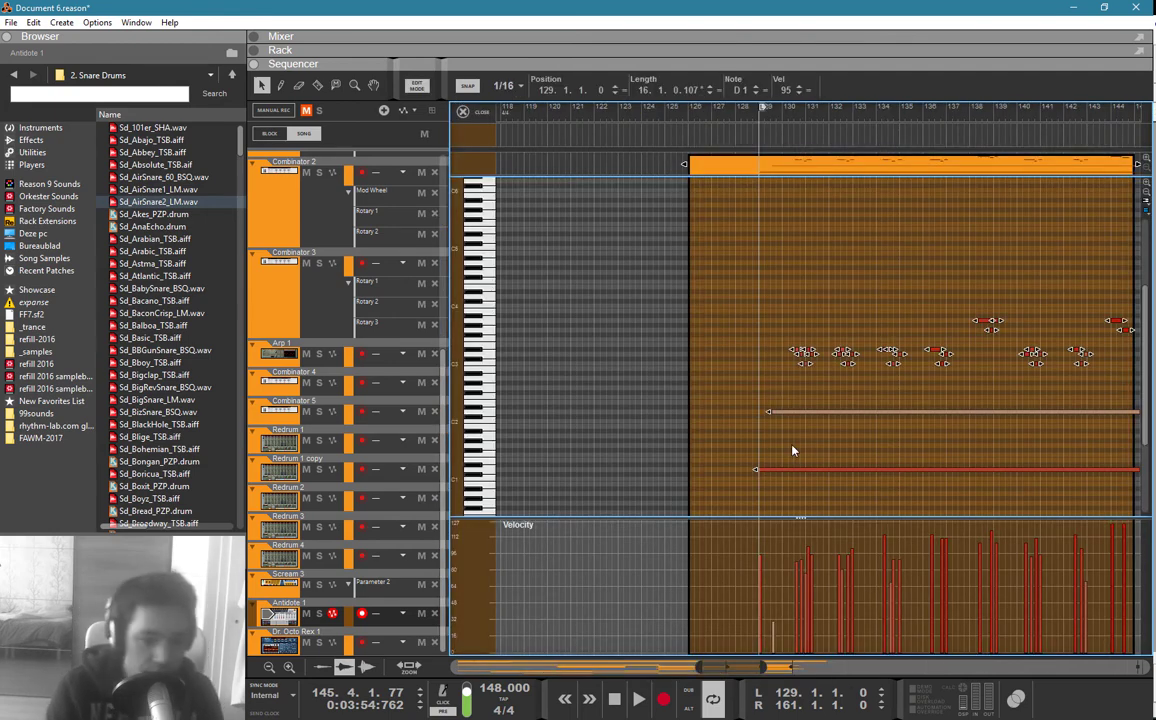
pyautogui.click(799, 446)
pyautogui.moveTo(795, 417); pyautogui.dragTo(781, 418)
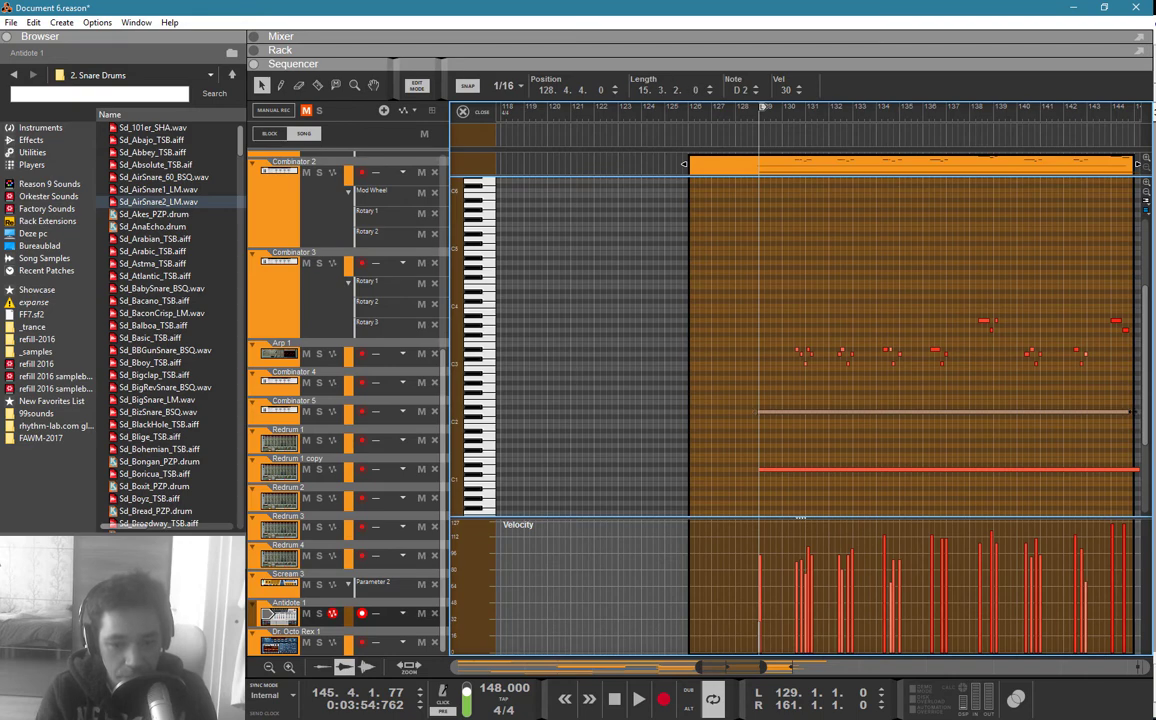
pyautogui.click(1125, 470)
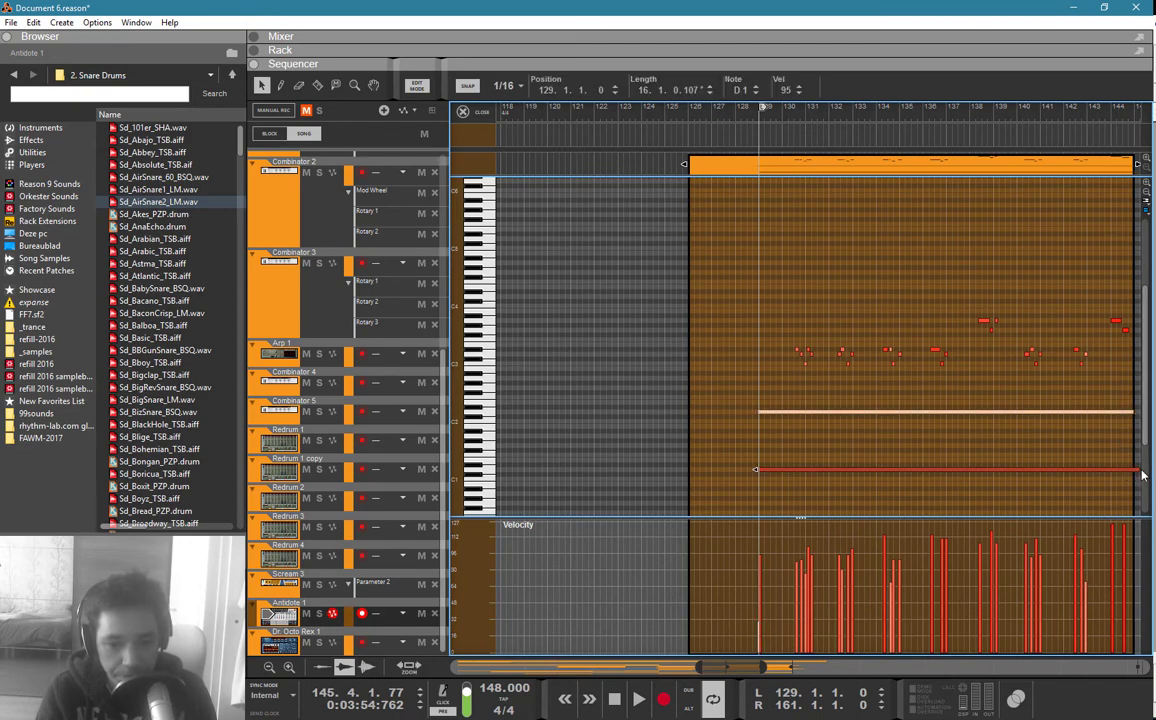
pyautogui.moveTo(1135, 467); pyautogui.dragTo(1077, 469)
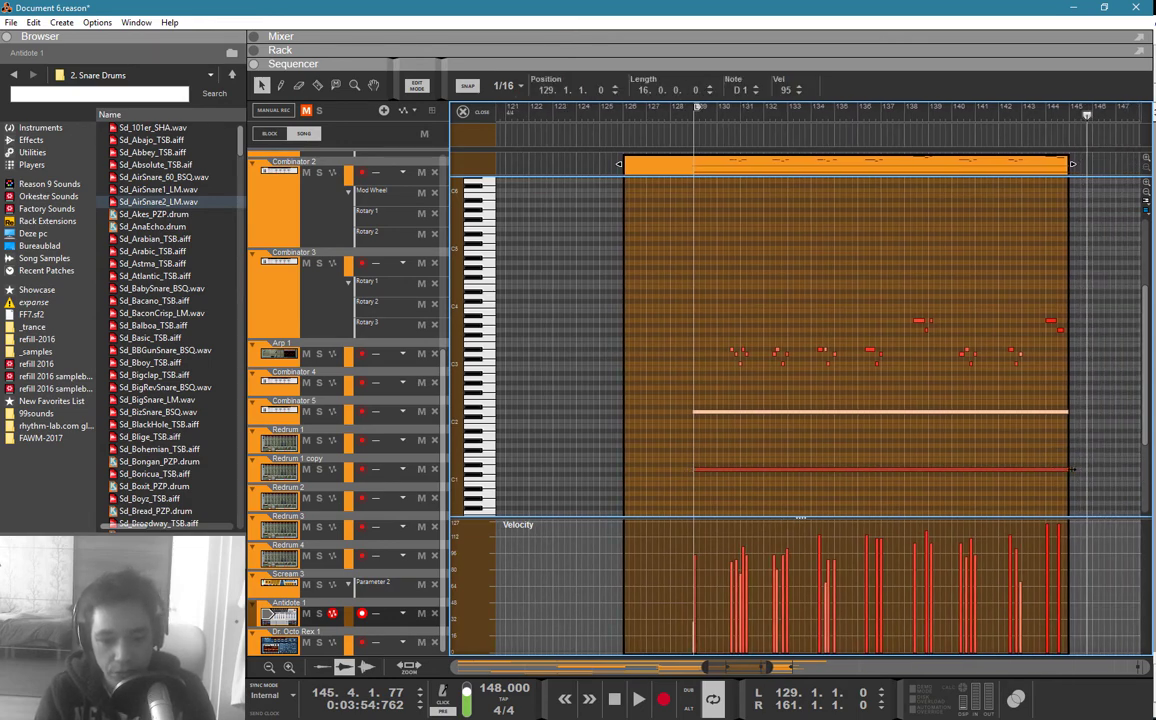
pyautogui.click(1037, 454)
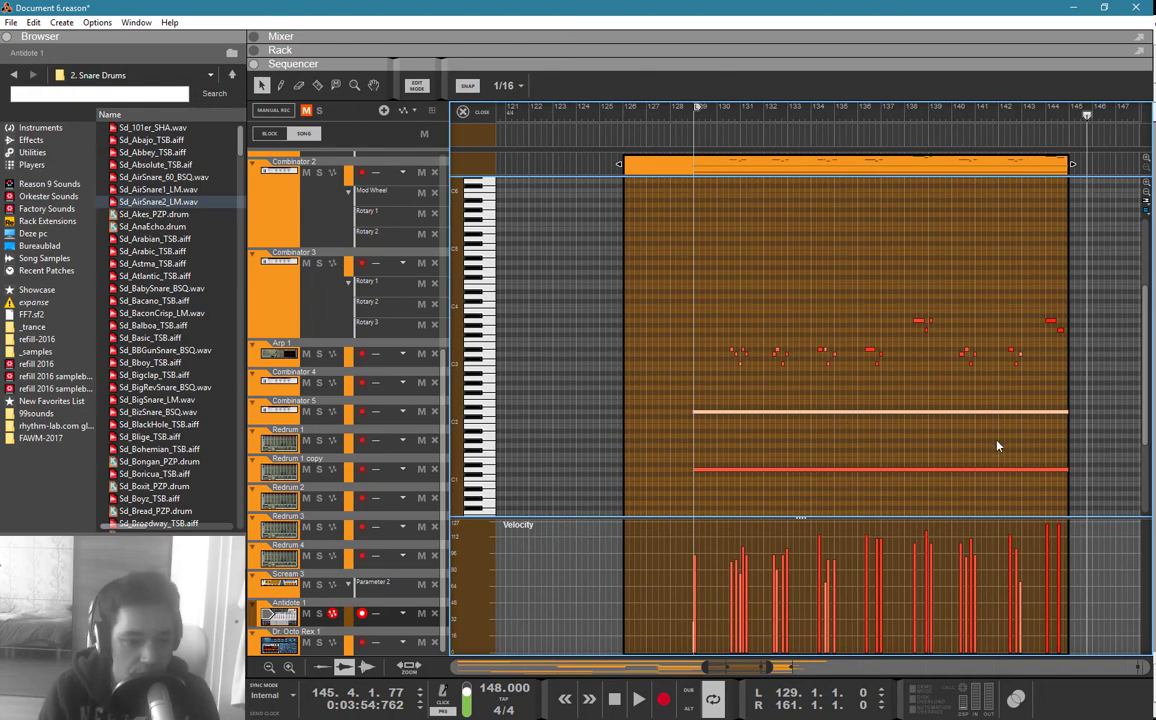
# Step: Raise the velocity of the sustained D2 note at the start of the Antidote 1 part
pyautogui.press('w')
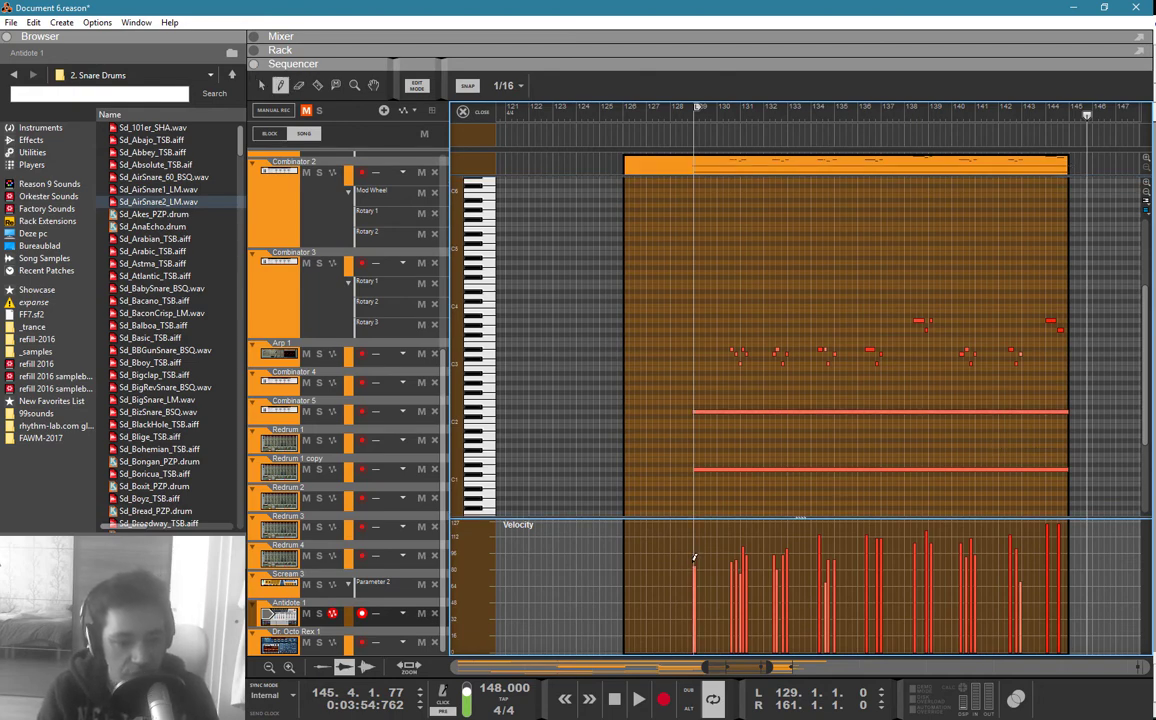
pyautogui.press('q')
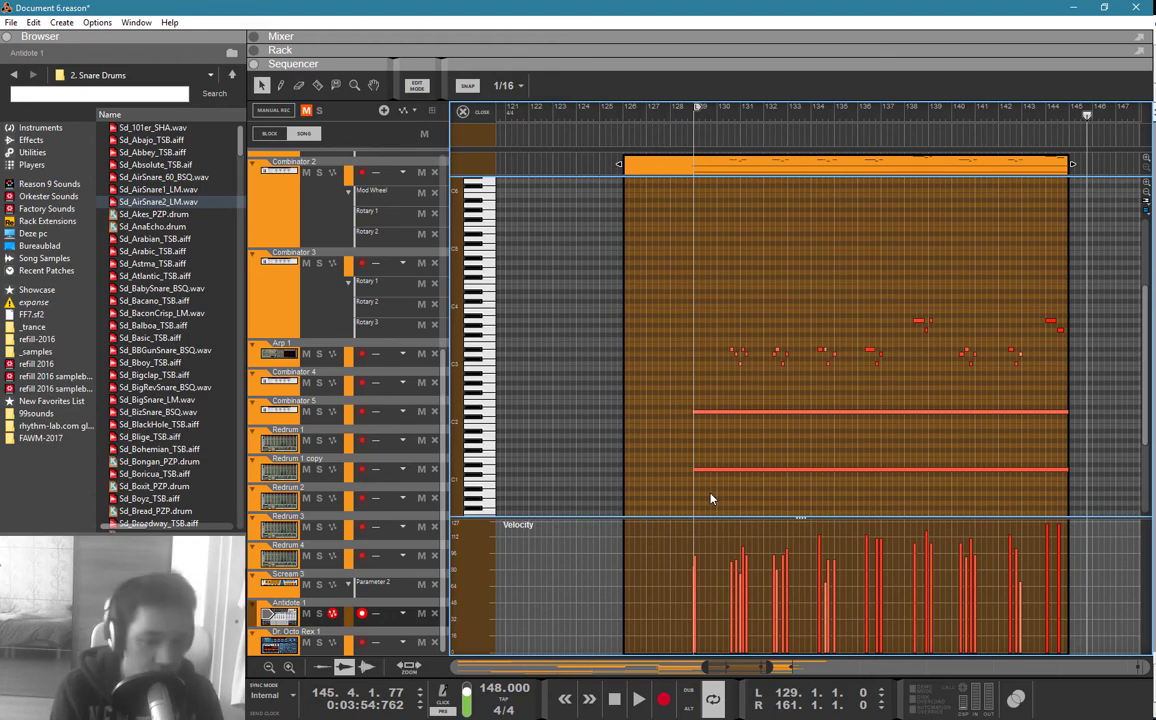
# Step: Delete the sustained D2 note and undo the deletion
pyautogui.scroll(5, 748, 392)
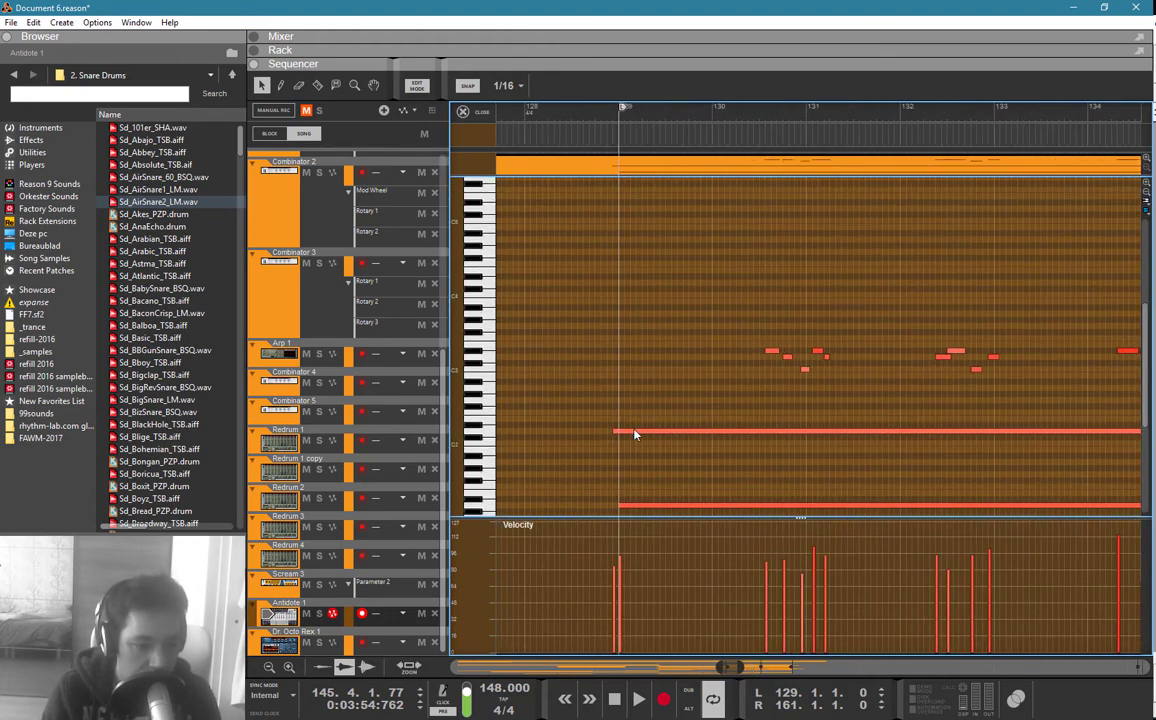
pyautogui.click(634, 433)
pyautogui.press('Delete')
pyautogui.hotkey('ctrl', 'z')
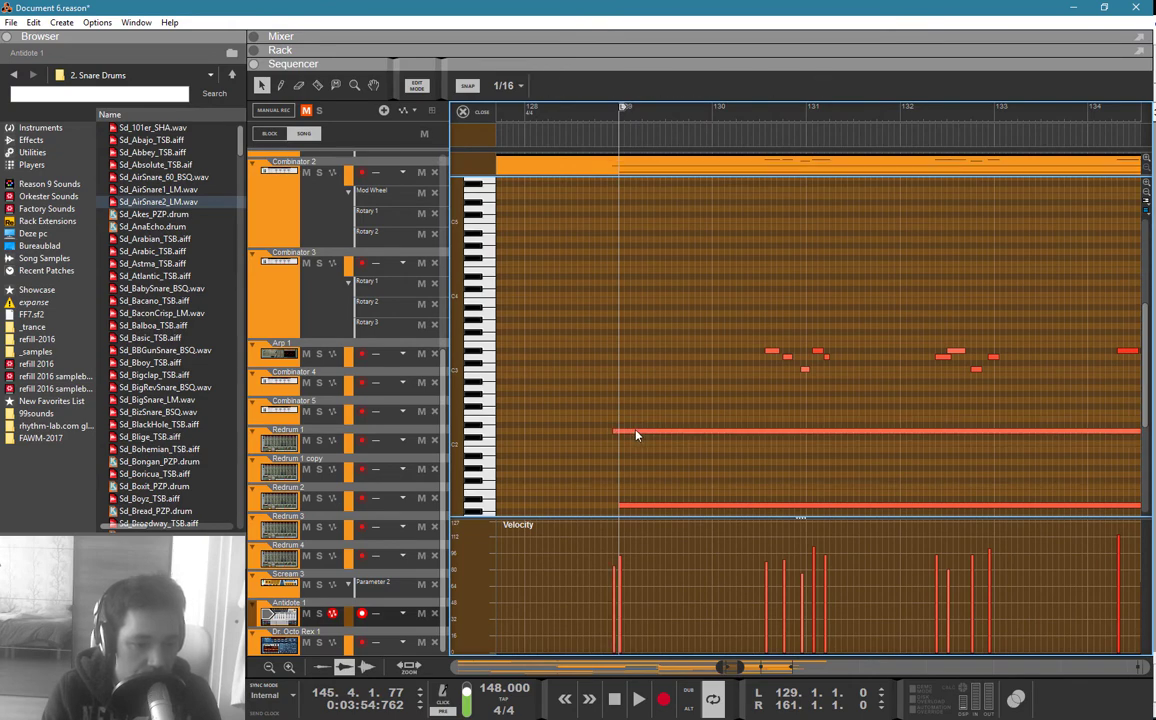
pyautogui.click(643, 433)
# Step: Leave the clip's note editor and split the Antidote 1 clip at bar 129
pyautogui.press('Escape')
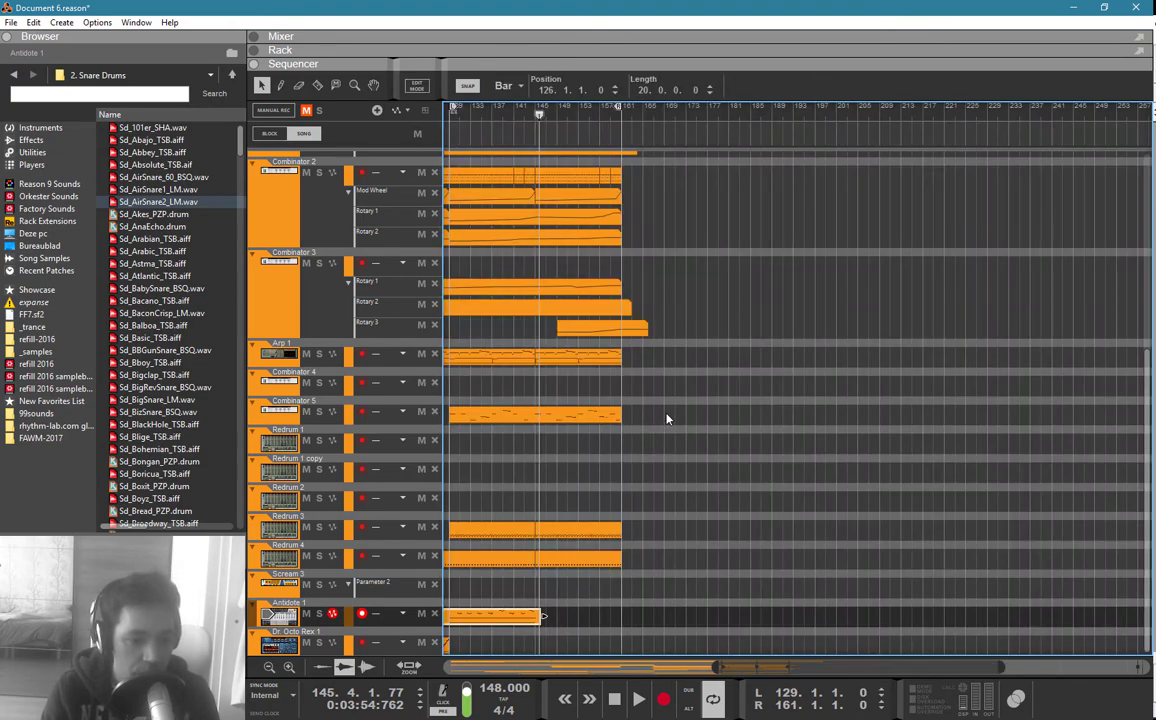
pyautogui.moveTo(802, 493); pyautogui.dragTo(502, 545)
pyautogui.click(548, 479)
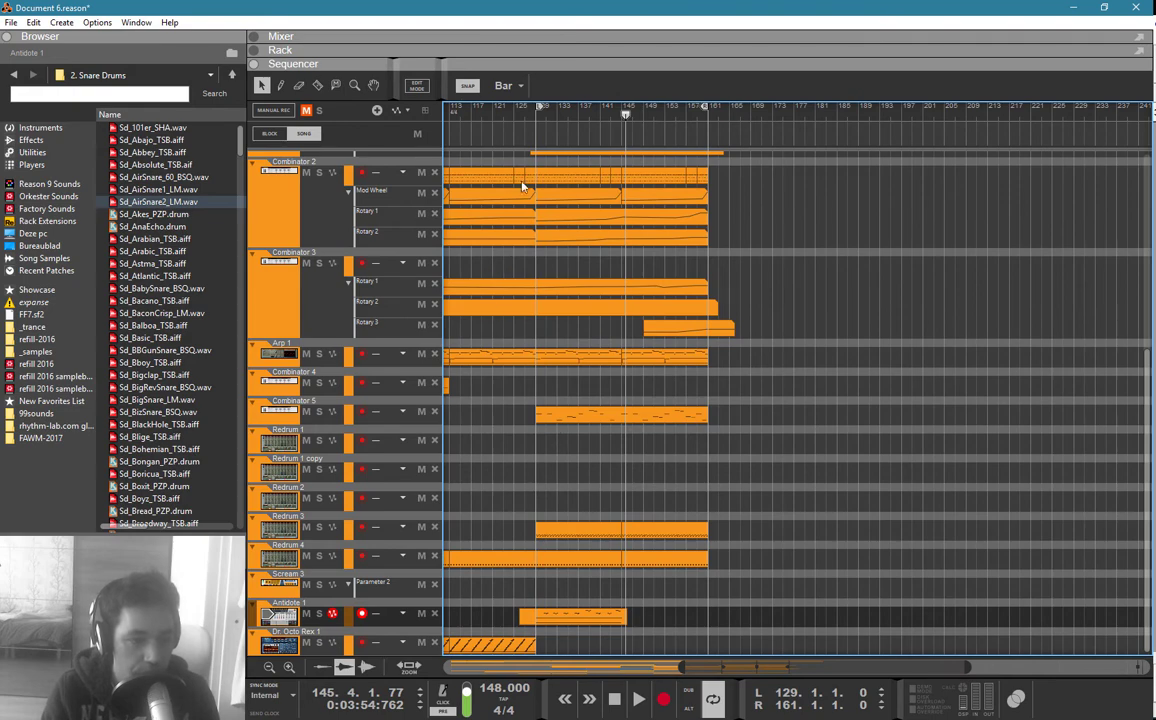
pyautogui.click(536, 114)
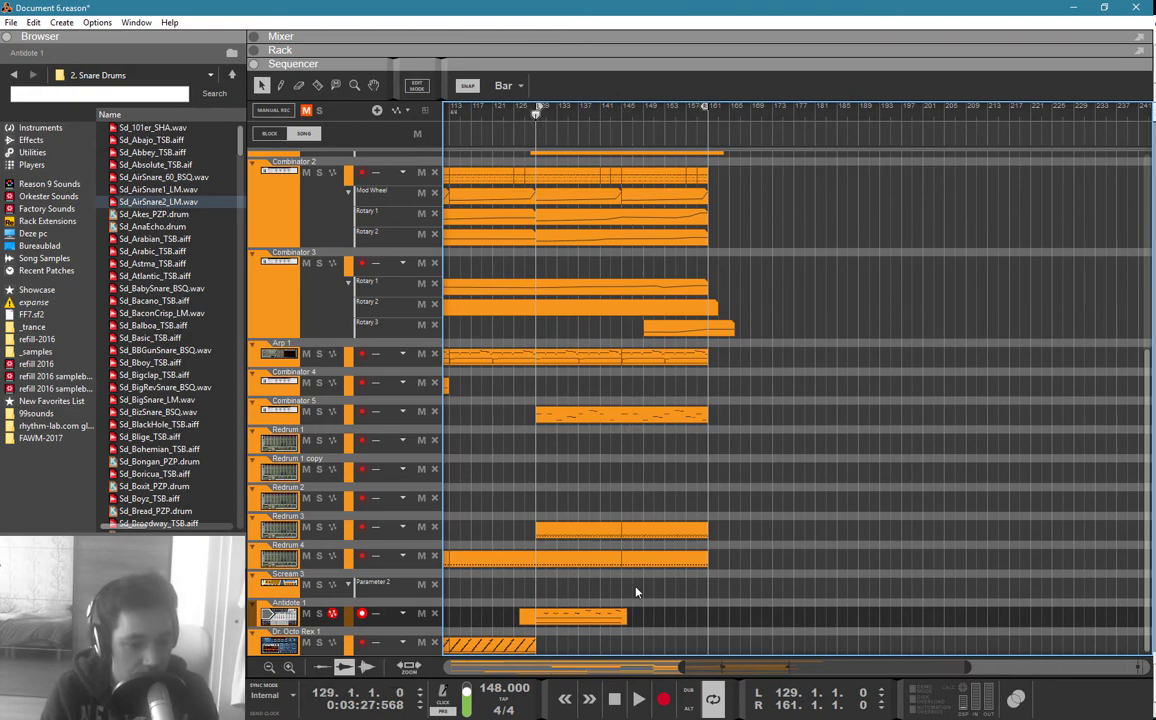
pyautogui.doubleClick(575, 616)
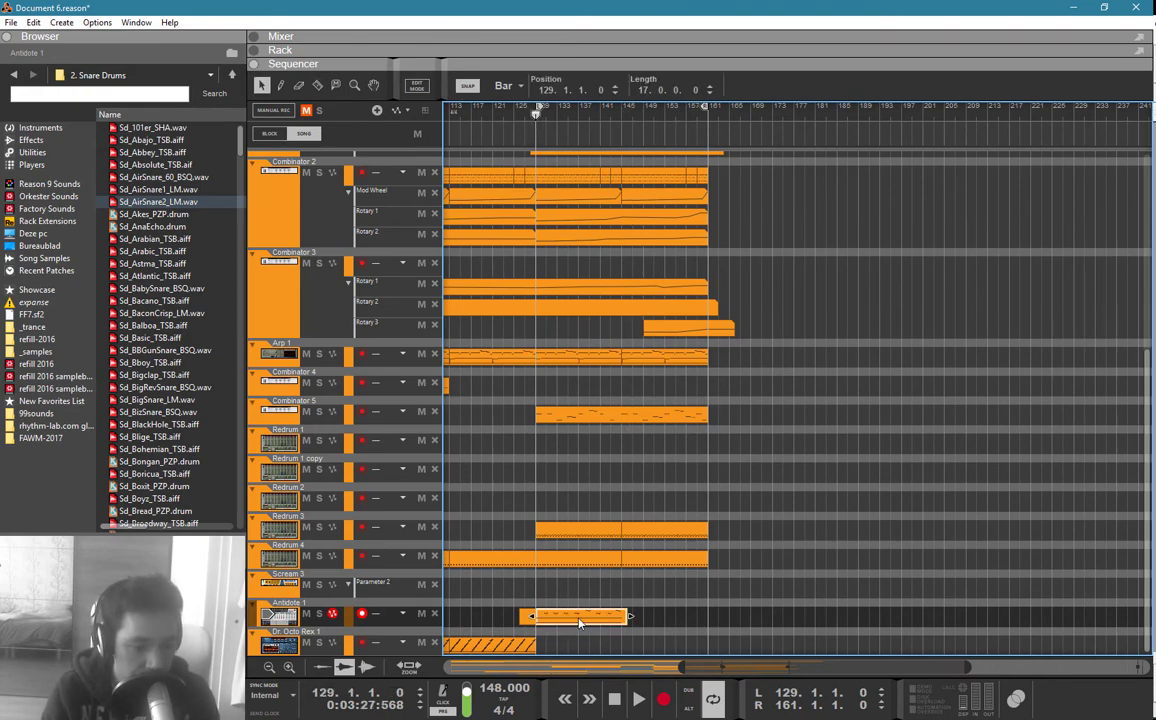
# Step: Trim the Antidote 1 clip starting at bar 129 to 16 bars and copy it to bars 145 to 161
pyautogui.hotkey('shift', 'Tab')
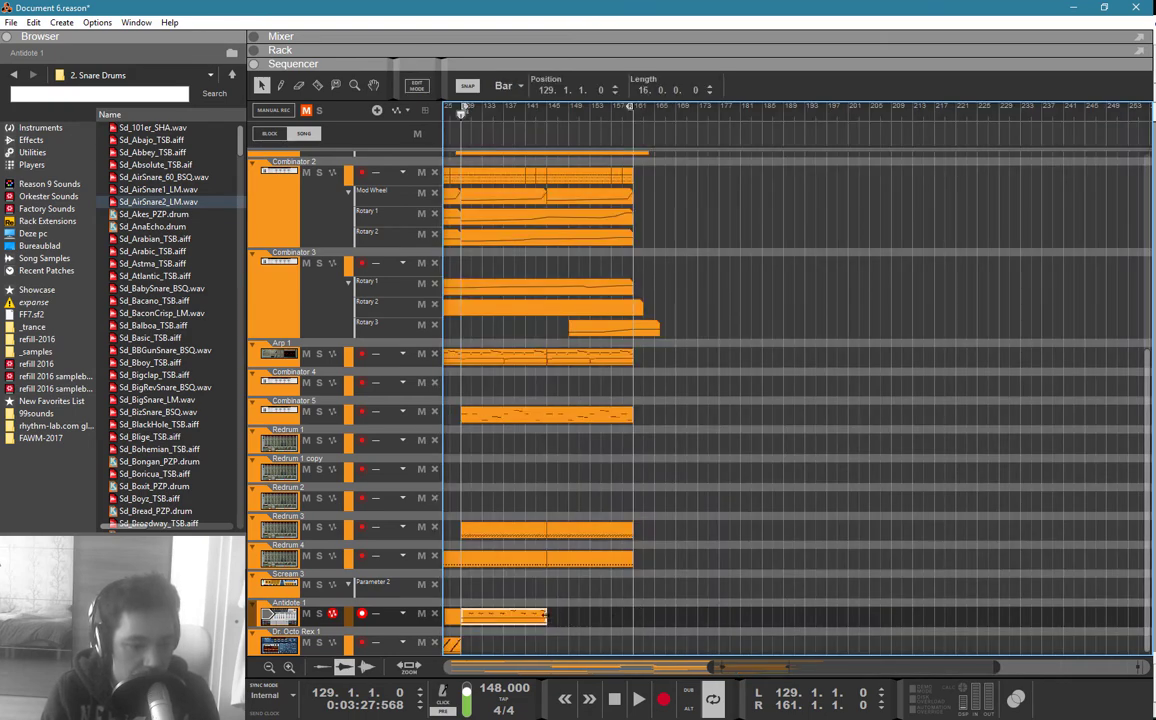
pyautogui.moveTo(523, 621)
pyautogui.mouseDown()
pyautogui.moveTo(612, 622)
pyautogui.moveTo(522, 623)
pyautogui.mouseUp()
pyautogui.click(496, 621)
# Step: Delete the leftover three-bar Antidote 1 clip before bar 129
pyautogui.click(453, 618)
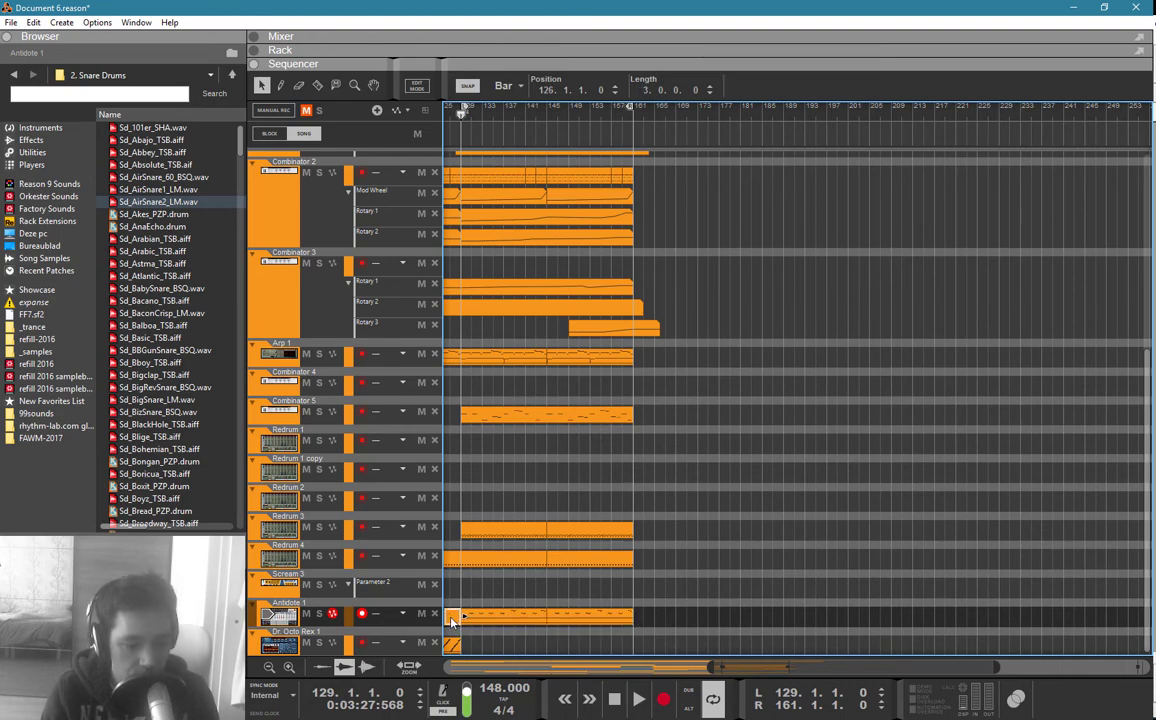
pyautogui.press('Delete')
pyautogui.moveTo(460, 598); pyautogui.dragTo(350, 598)
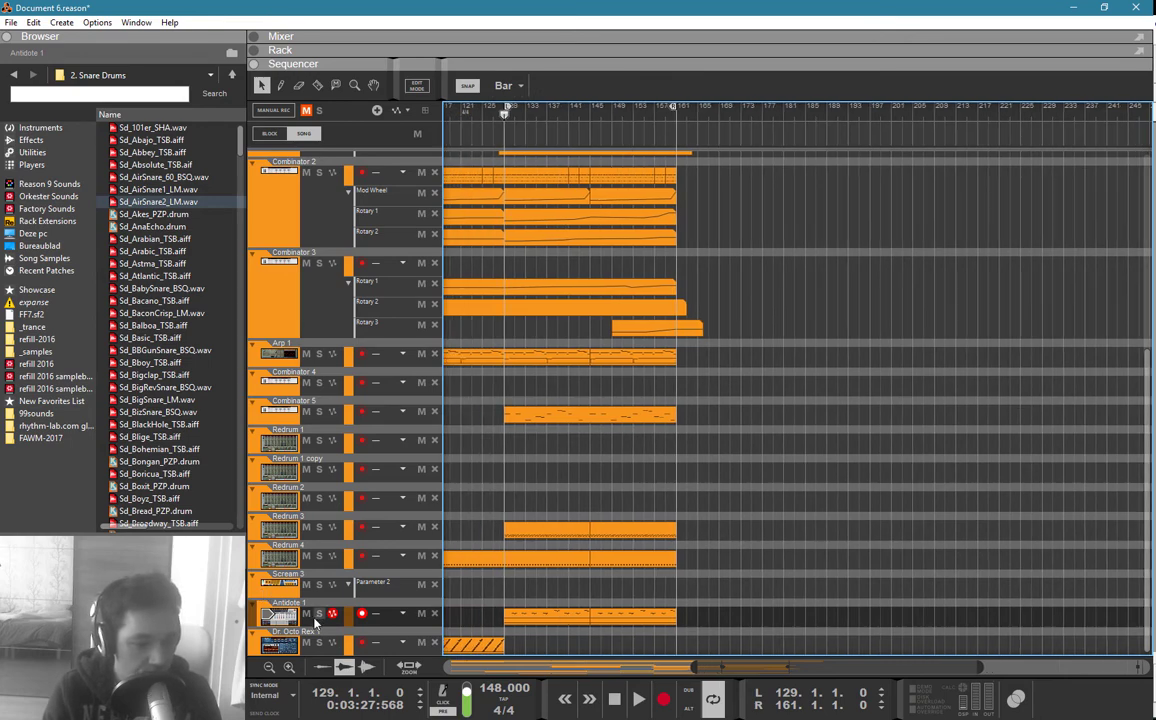
# Step: Play the section from bar 129 and check the Antidote synth's settings against the arrangement
pyautogui.click(296, 618)
pyautogui.press('F6')
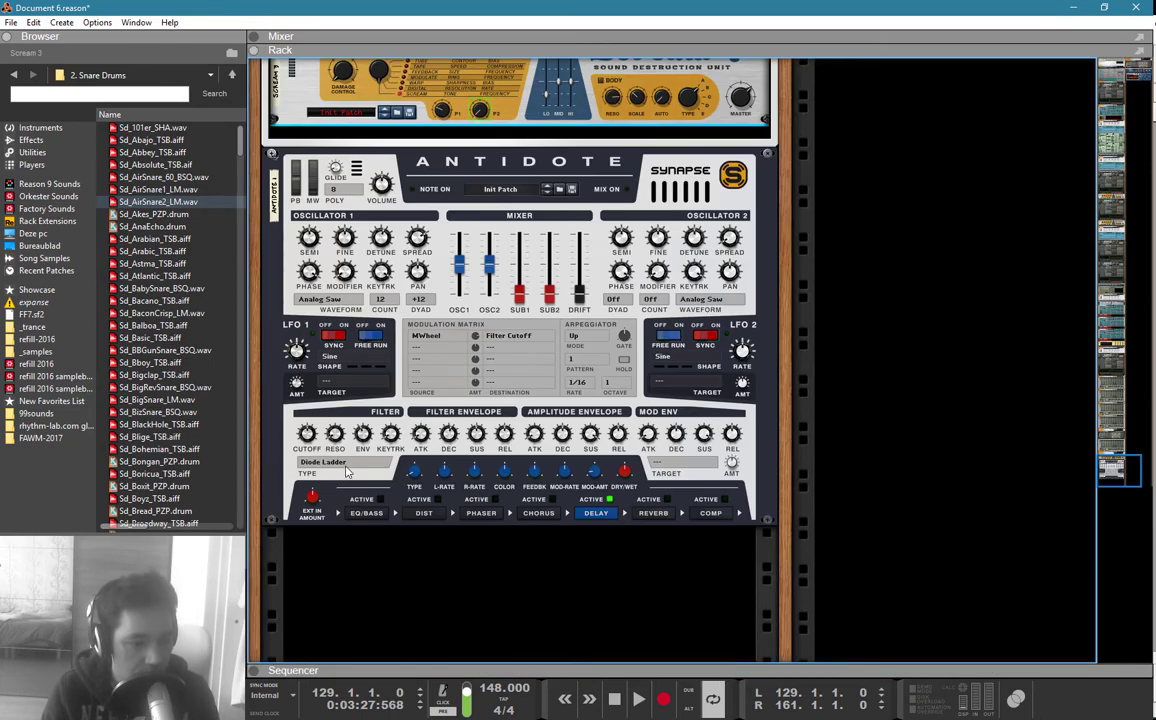
pyautogui.click(312, 441)
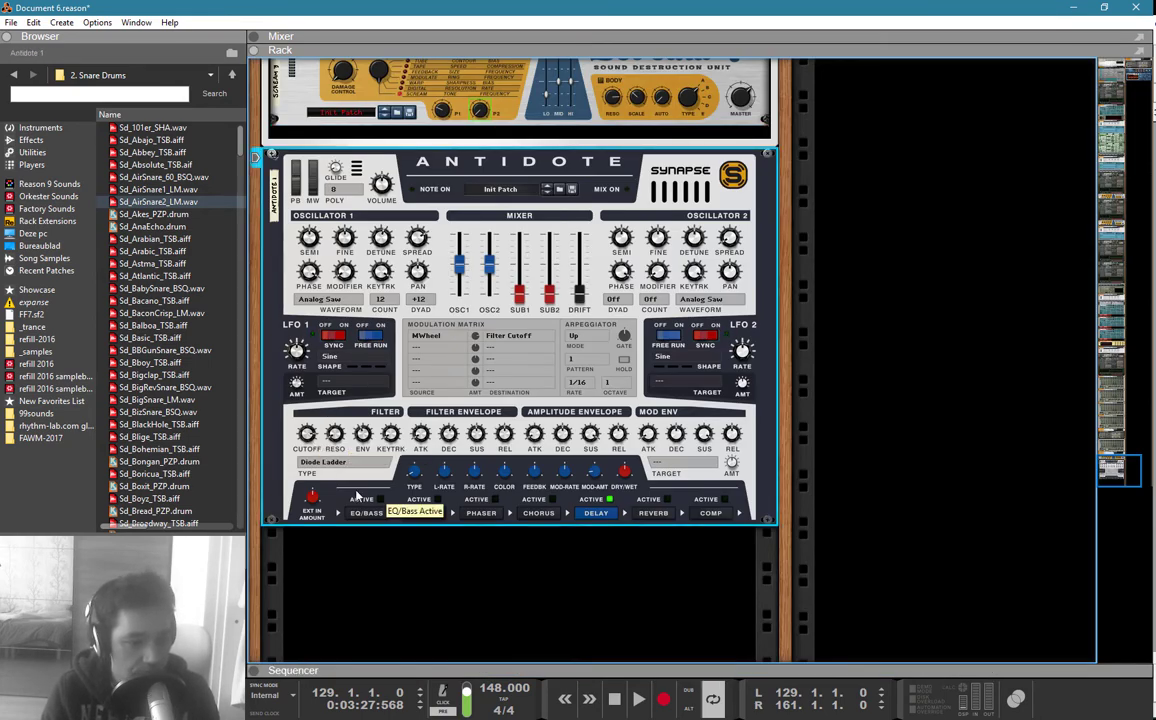
pyautogui.press('F7')
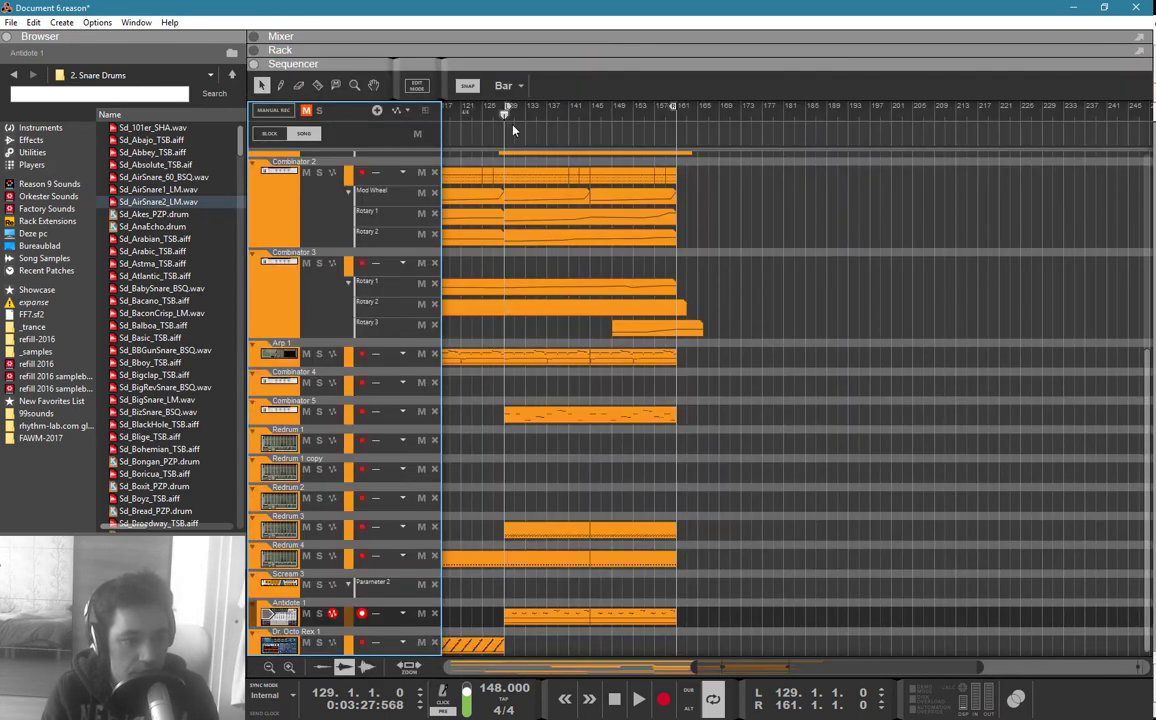
pyautogui.press('space')
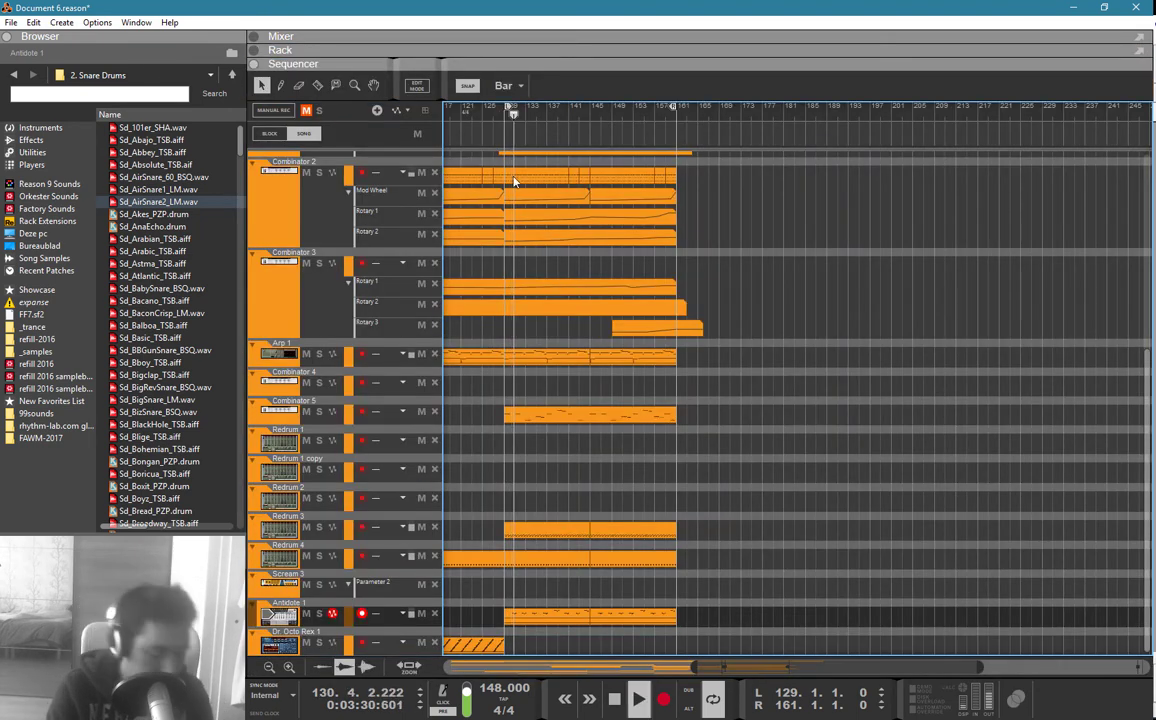
pyautogui.press('F6')
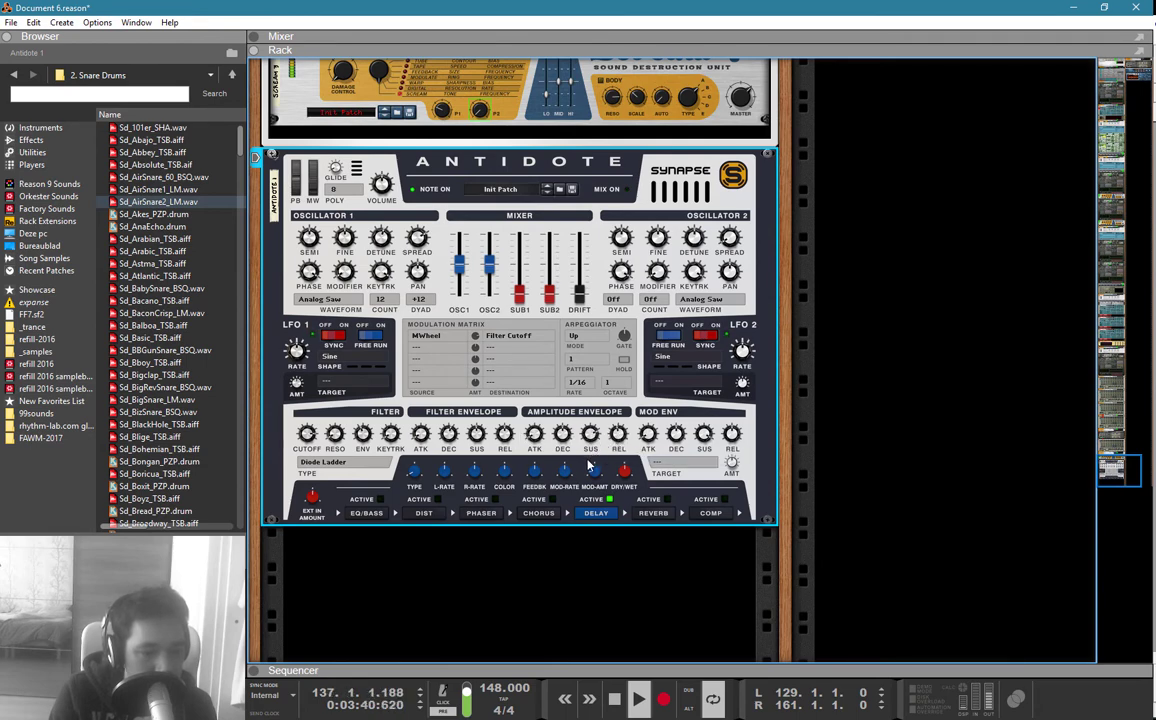
pyautogui.press('F7')
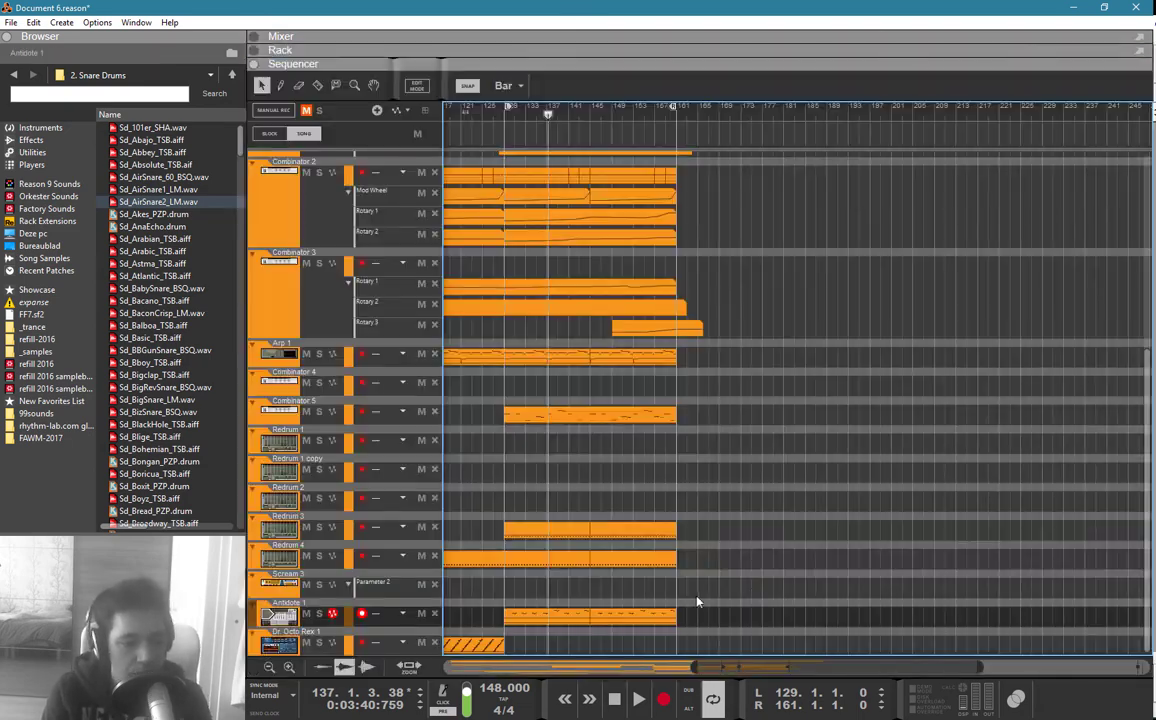
# Step: Look over the mixer channels and the Scream 4 unit inserted on the Antidote channel
pyautogui.press('F5')
pyautogui.press('F6')
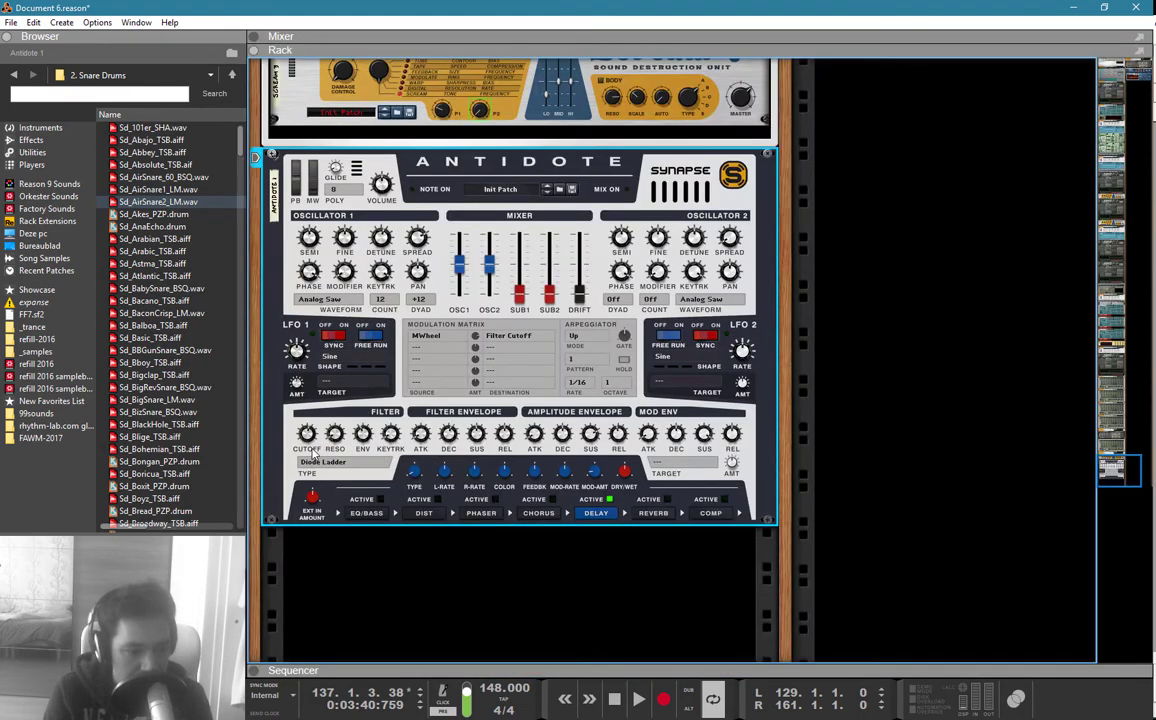
pyautogui.scroll(2, 580, 328)
pyautogui.scroll(1, 580, 328)
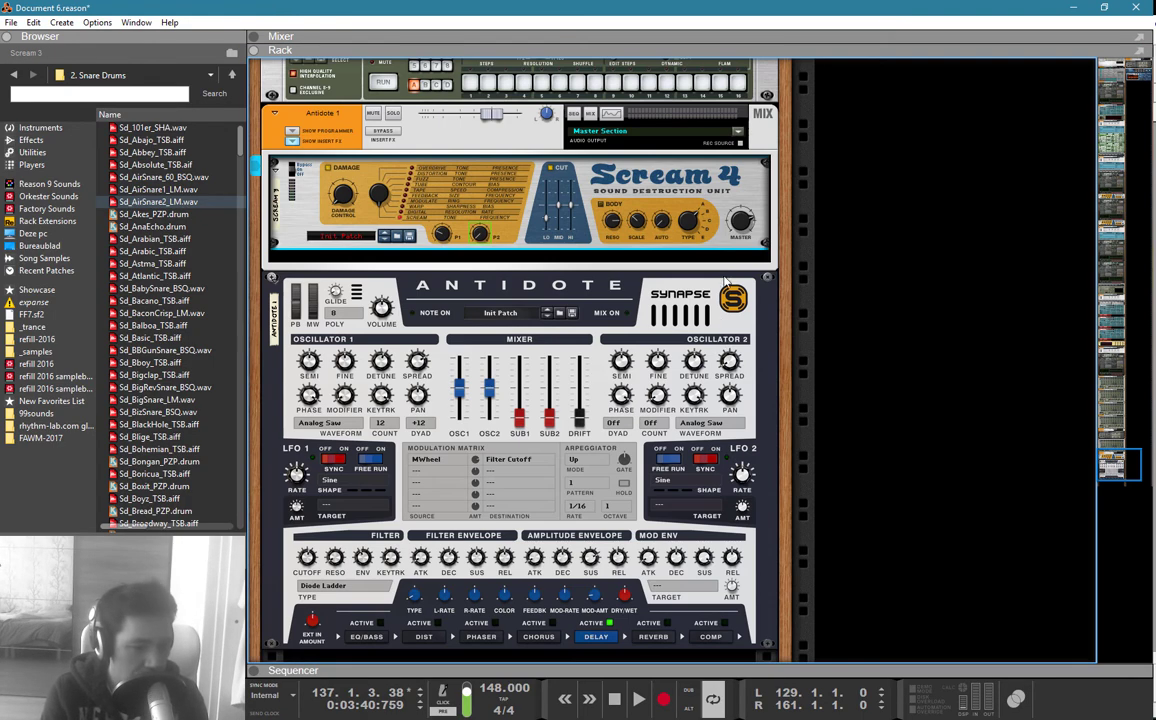
pyautogui.press('F7')
pyautogui.press('F5')
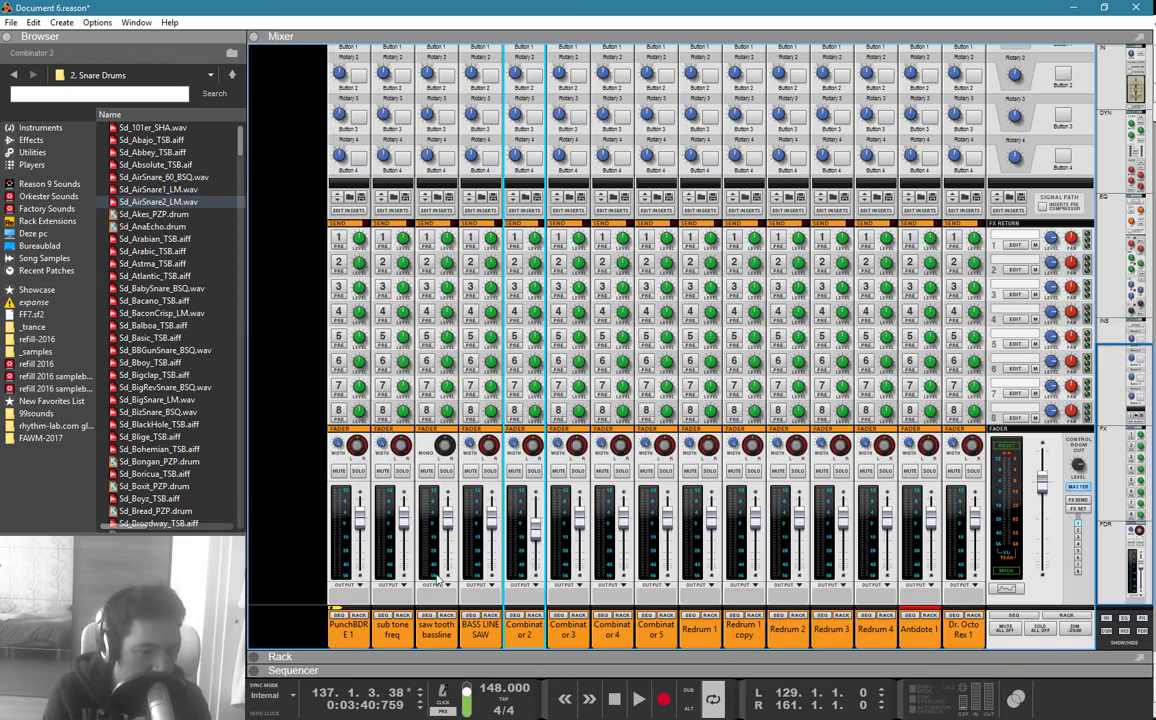
# Step: Add a Mod Wheel automation lane to Antidote 1 and draw a 33-bar automation clip starting at bar 145
pyautogui.press('F6')
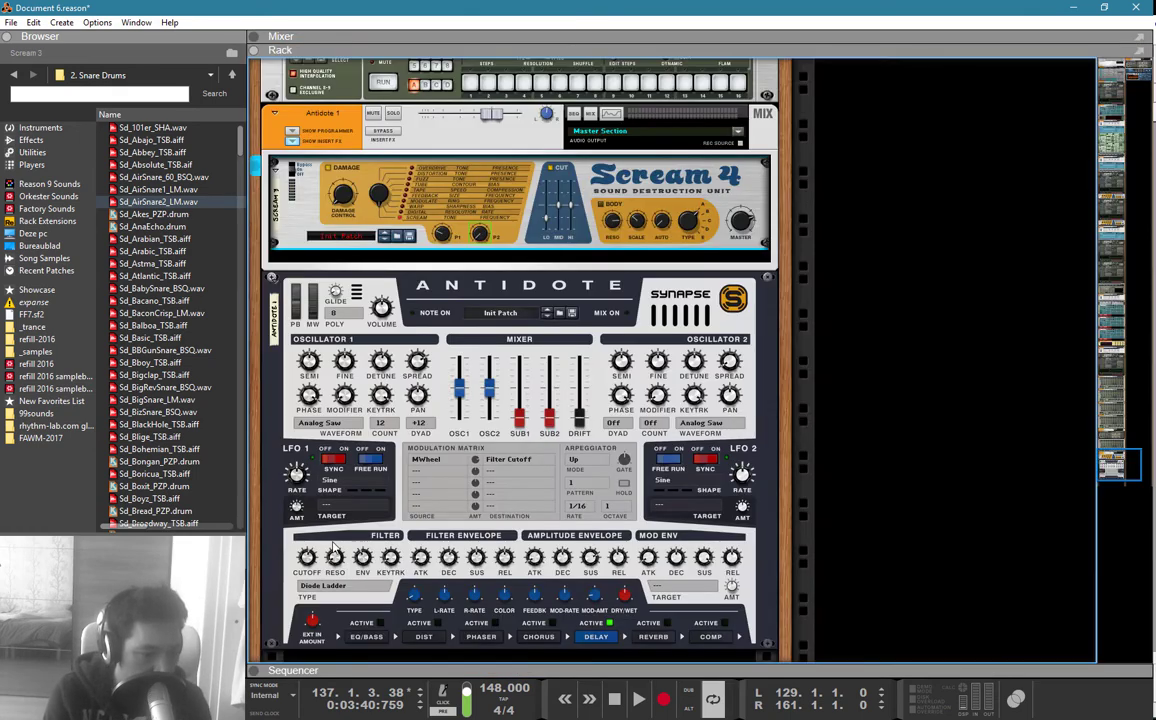
pyautogui.rightClick(315, 318)
pyautogui.click(365, 320)
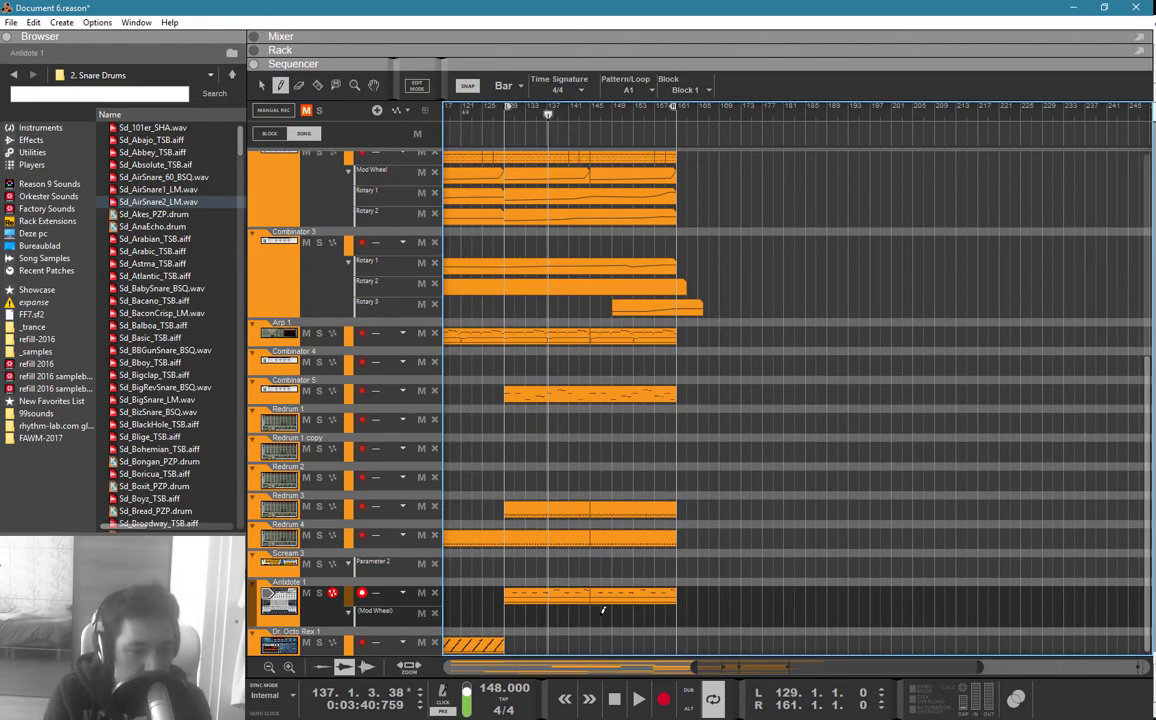
pyautogui.moveTo(602, 613); pyautogui.dragTo(773, 615)
pyautogui.press('q')
pyautogui.moveTo(667, 617)
pyautogui.mouseDown()
pyautogui.moveTo(646, 619)
pyautogui.moveTo(660, 621)
pyautogui.mouseUp()
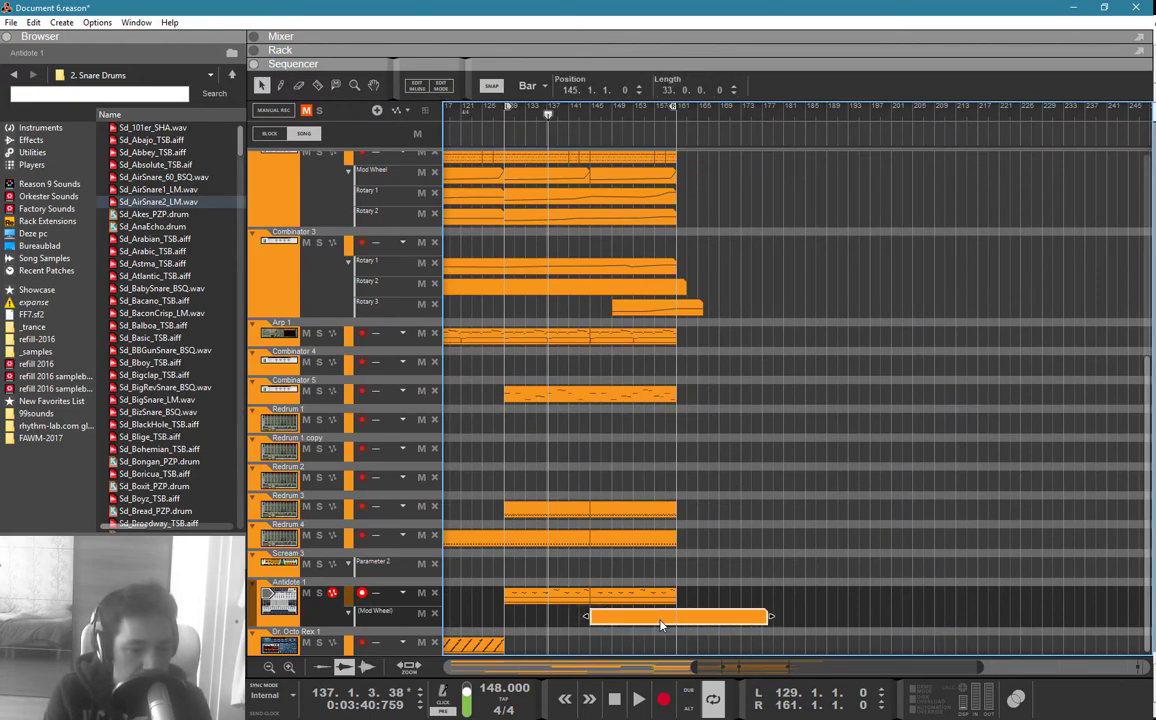
# Step: Draw a rising three-point Mod Wheel curve in the Antidote 1 automation clip, reaching 33% at position 159.4.2
pyautogui.doubleClick(660, 621)
pyautogui.keyDown('alt'); pyautogui.click(613, 615); pyautogui.keyUp('alt')
pyautogui.keyDown('alt'); pyautogui.click(655, 606); pyautogui.keyUp('alt')
pyautogui.keyDown('alt'); pyautogui.click(670, 597); pyautogui.keyUp('alt')
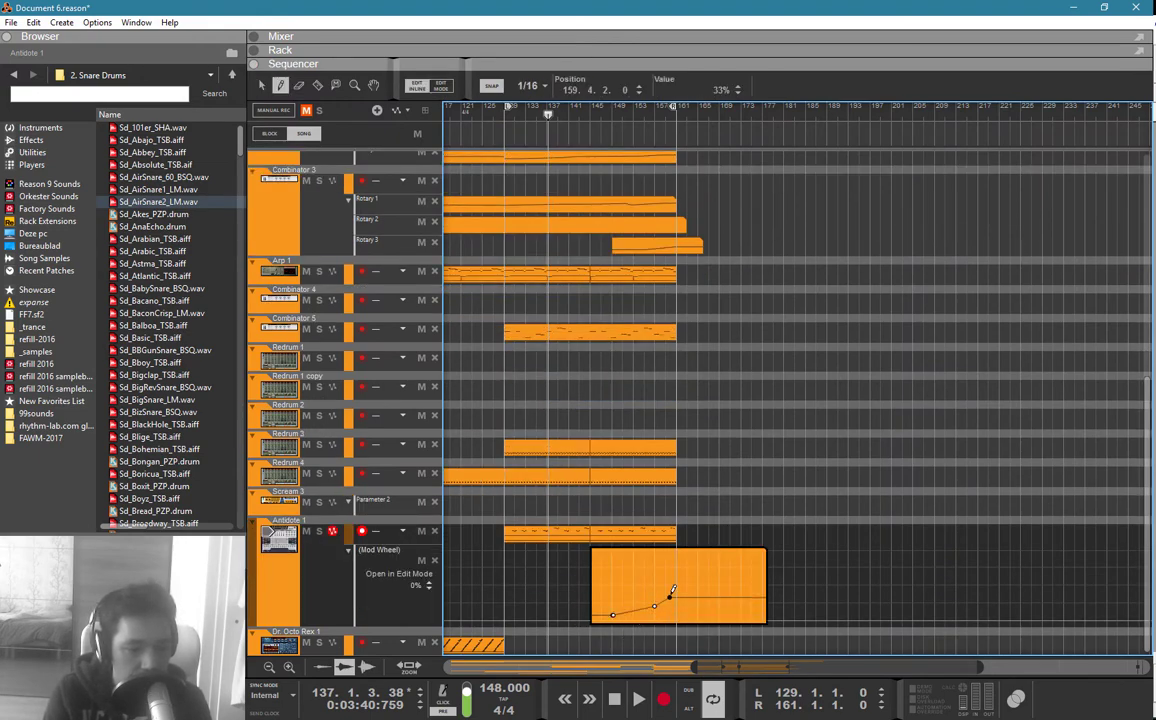
pyautogui.click(717, 500)
# Step: Move the Antidote 1 note clips to bars 161 to 193, together with their Mod Wheel clip to start at bar 177
pyautogui.moveTo(782, 557); pyautogui.dragTo(702, 599)
pyautogui.doubleClick(702, 599)
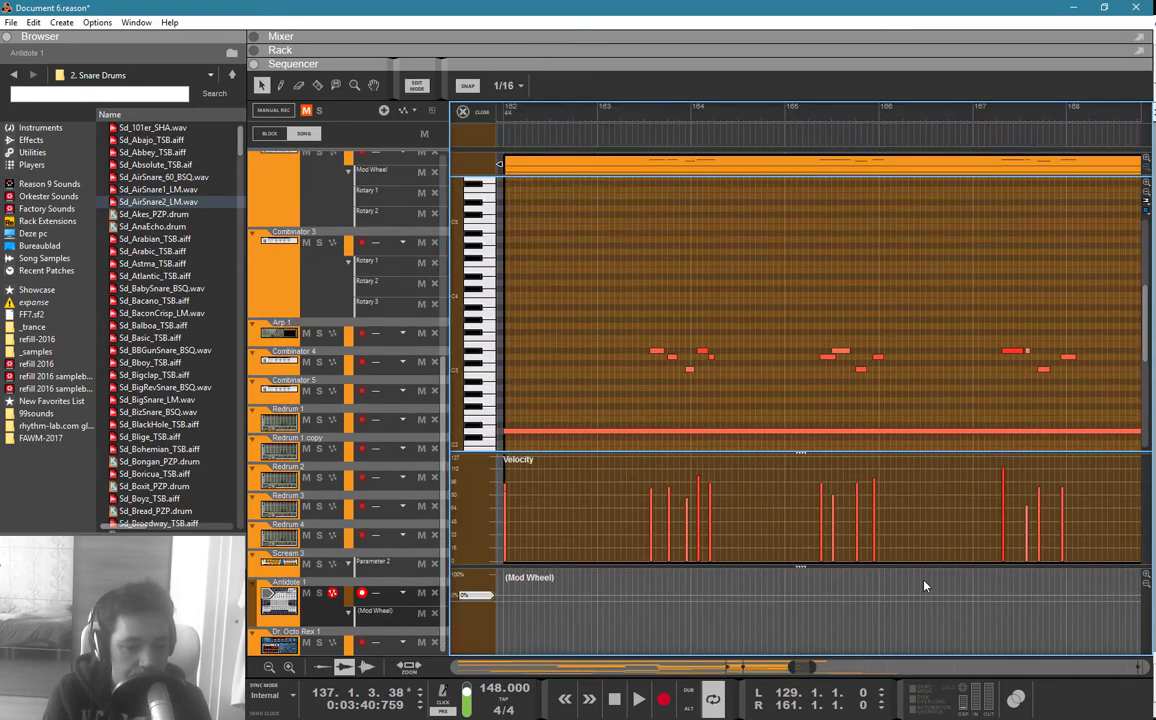
pyautogui.press('Escape')
pyautogui.press('Escape')
pyautogui.moveTo(842, 529); pyautogui.dragTo(511, 601)
pyautogui.click(628, 508)
# Step: Copy the Combinator 5 melody clip to bars 161 to 193
pyautogui.moveTo(736, 462); pyautogui.dragTo(496, 398)
pyautogui.moveTo(566, 399); pyautogui.dragTo(731, 409)
pyautogui.click(755, 378)
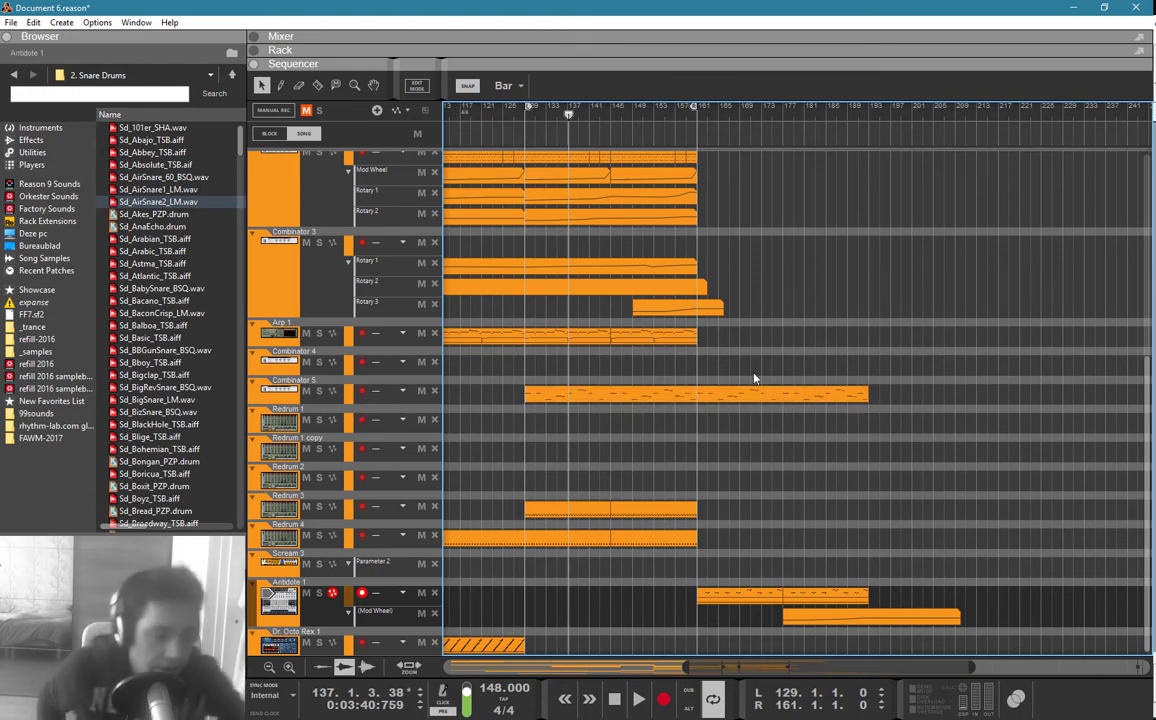
# Step: Copy the last 16 bars of the PunchBDRE 1, Thor 1 and SubTractor 1 clips to bar 177 and set the right loop locator to bar 193
pyautogui.scroll(3, 752, 360)
pyautogui.scroll(2, 752, 350)
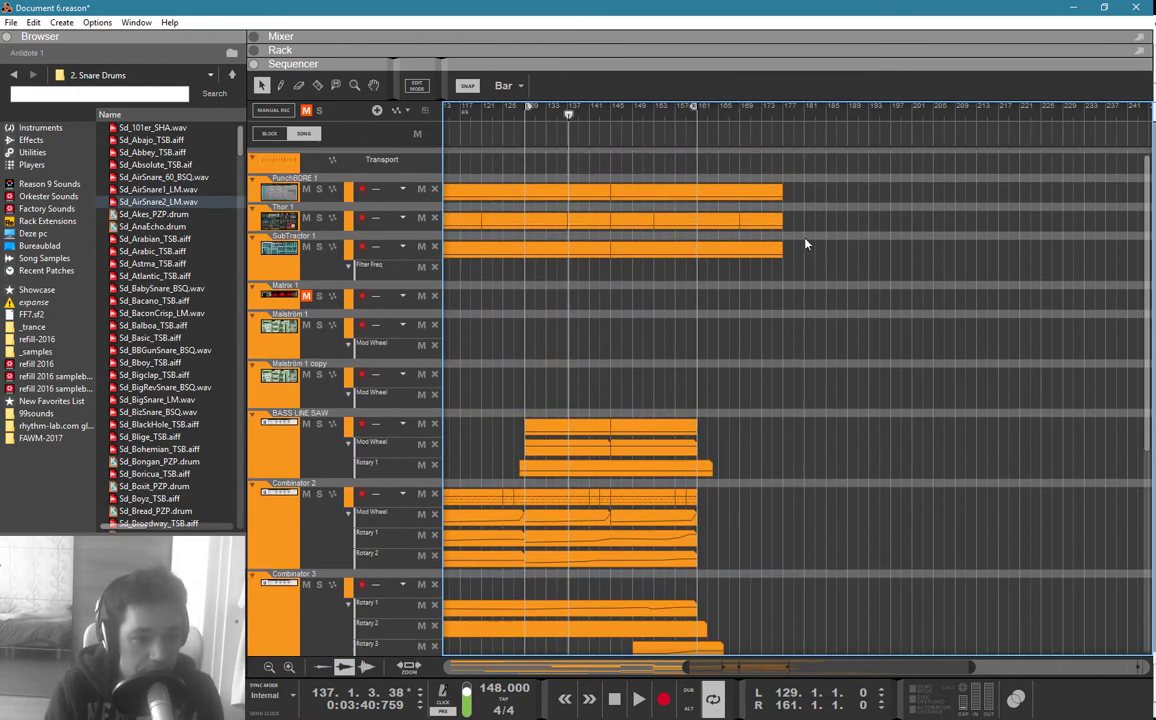
pyautogui.moveTo(808, 153); pyautogui.dragTo(704, 252)
pyautogui.keyDown('ctrl'); pyautogui.moveTo(707, 252); pyautogui.dragTo(792, 257); pyautogui.keyUp('ctrl')
pyautogui.click(884, 151)
pyautogui.keyDown('alt'); pyautogui.click(868, 108); pyautogui.keyUp('alt')
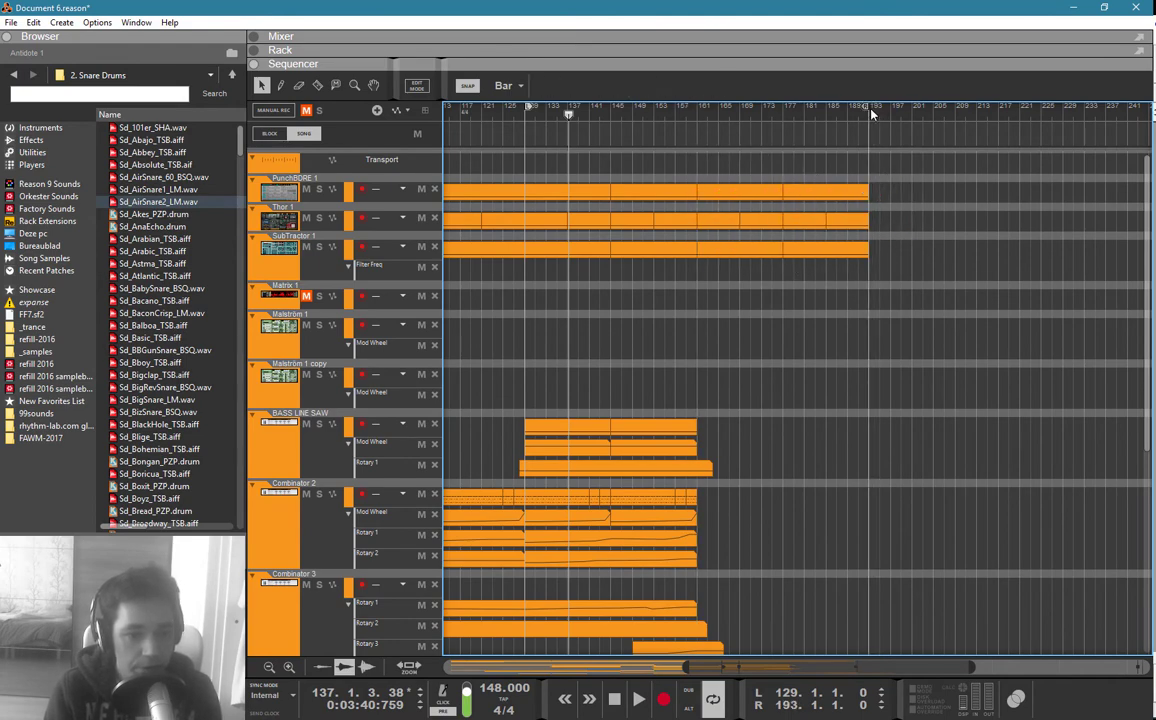
# Step: Copy the Combinator 2 note clips from bars 129 to 161 onto bars 161 to 193
pyautogui.scroll(-4, 760, 330)
pyautogui.scroll(1, 748, 347)
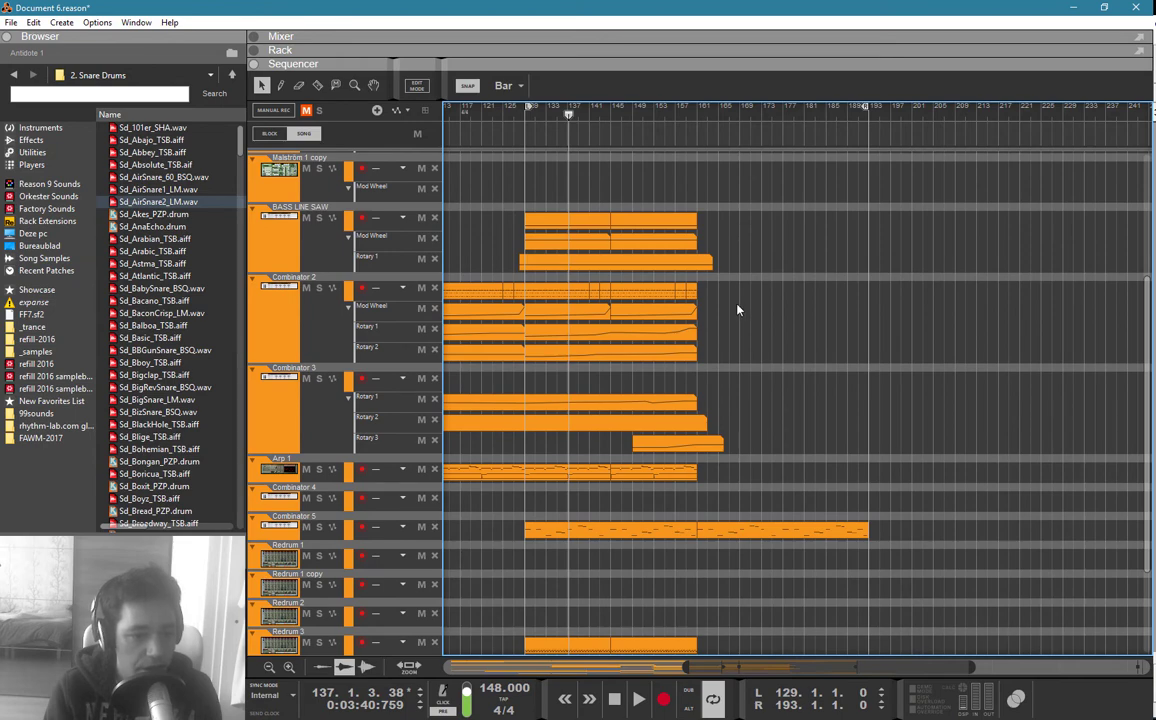
pyautogui.moveTo(723, 283); pyautogui.dragTo(536, 292)
pyautogui.moveTo(537, 291)
pyautogui.keyDown('ctrl'); pyautogui.mouseDown()
pyautogui.moveTo(712, 294)
pyautogui.moveTo(641, 352)
pyautogui.moveTo(705, 334)
pyautogui.moveTo(842, 338)
pyautogui.mouseUp(); pyautogui.keyUp('ctrl')
# Step: Draw a 33-bar Rotary 1 automation clip on Combinator 2 from bar 161 and add a point at its start
pyautogui.click(711, 320)
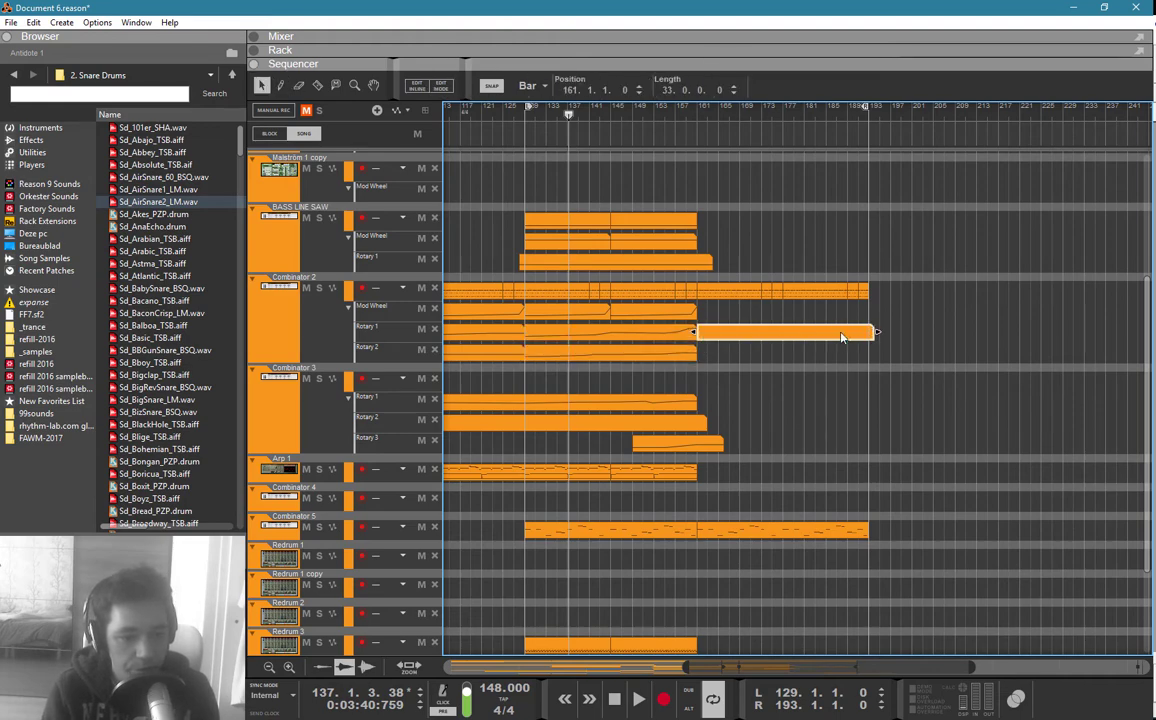
pyautogui.doubleClick(841, 334)
pyautogui.click(698, 385)
pyautogui.press('q')
pyautogui.press('Escape')
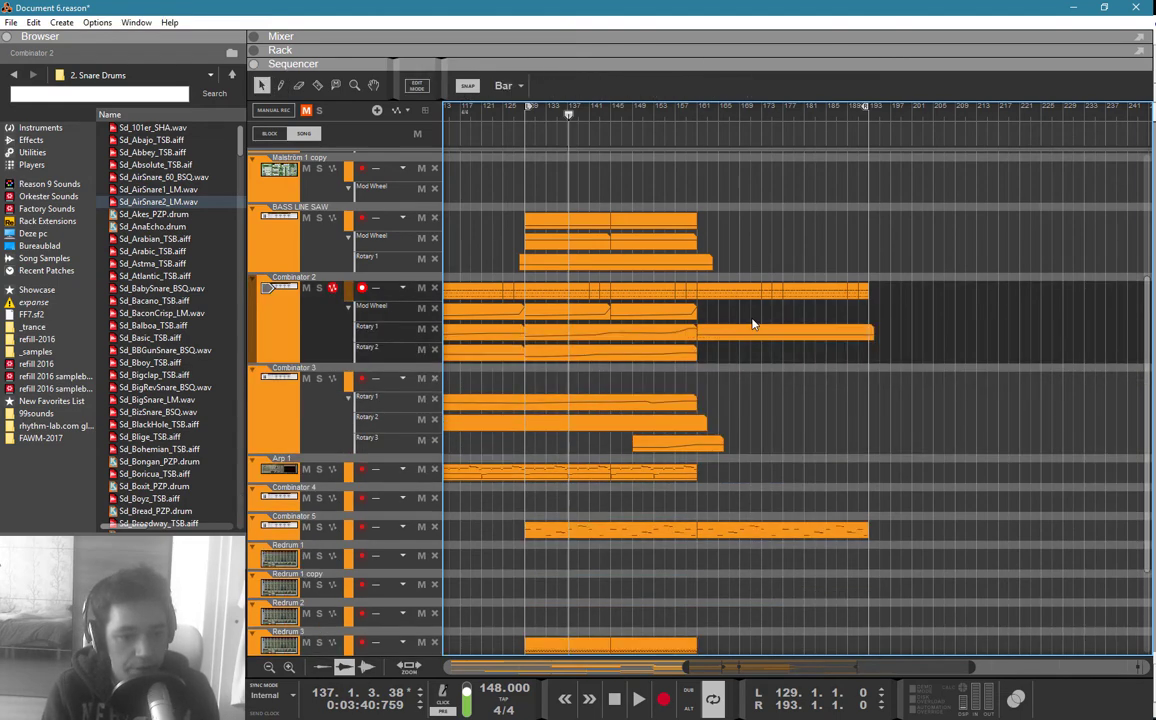
# Step: Draw a Combinator 2 Rotary 2 automation clip from bar 161 past bar 193 and add a point with value 9
pyautogui.press('w')
pyautogui.moveTo(703, 351); pyautogui.dragTo(921, 350)
pyautogui.doubleClick(799, 351)
pyautogui.click(763, 411)
pyautogui.press('q')
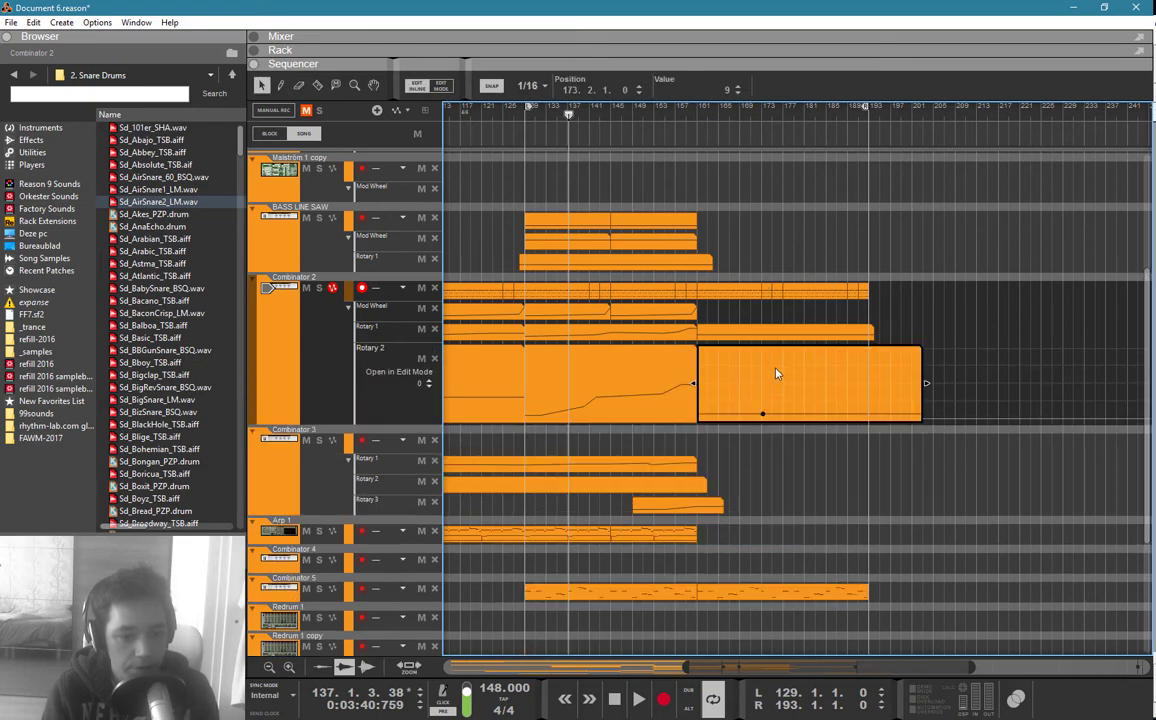
pyautogui.click(785, 266)
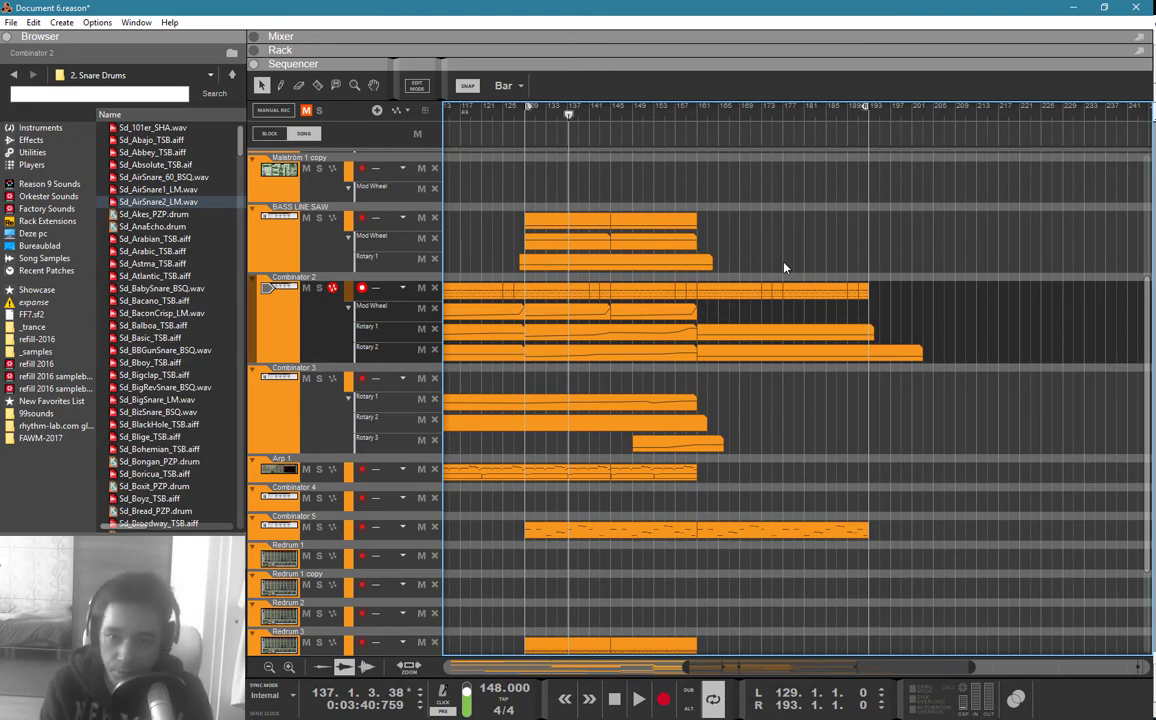
# Step: Copy the BASS LINE SAW note and Mod Wheel clips to bars 161 to 193 and extend the Rotary 1 clip to 67 bars
pyautogui.scroll(2, 784, 268)
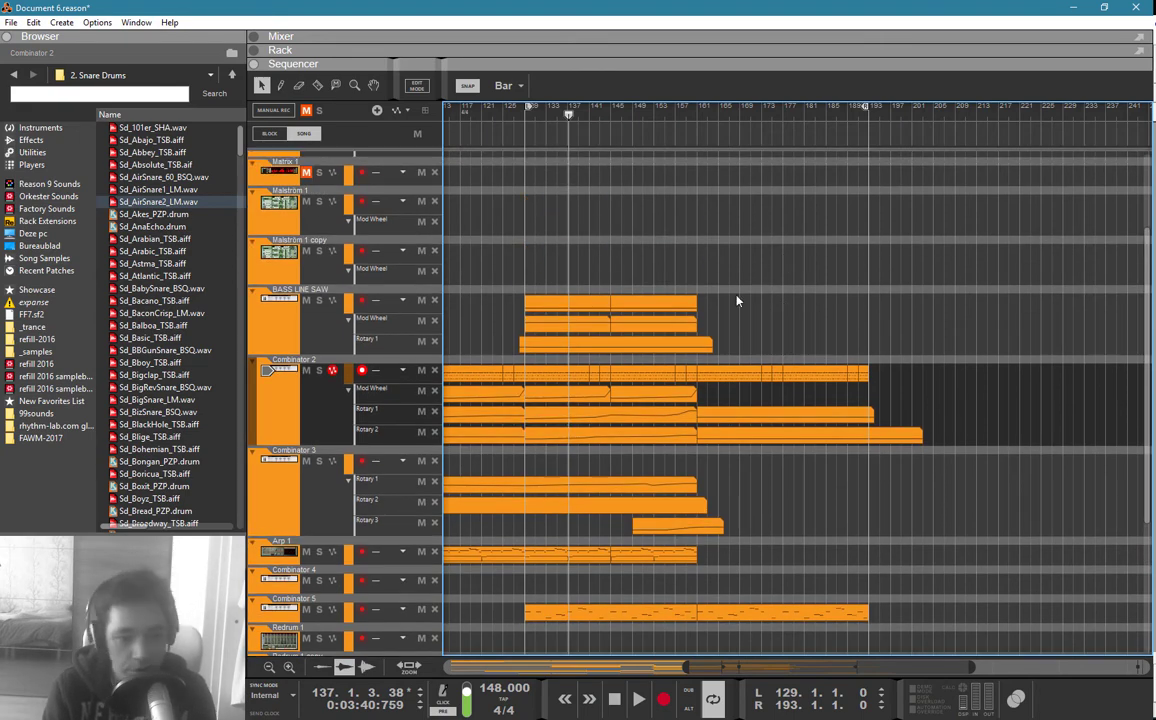
pyautogui.moveTo(737, 300); pyautogui.dragTo(533, 348)
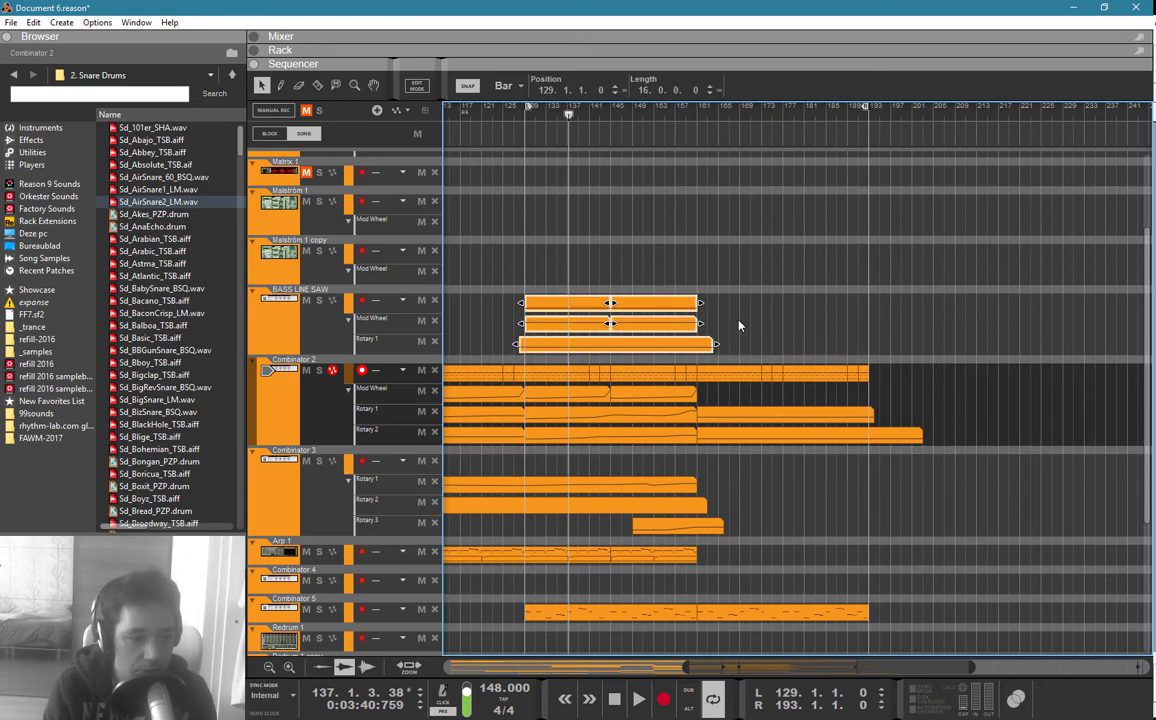
pyautogui.moveTo(753, 293); pyautogui.dragTo(536, 327)
pyautogui.moveTo(540, 327); pyautogui.dragTo(880, 345)
pyautogui.click(712, 343)
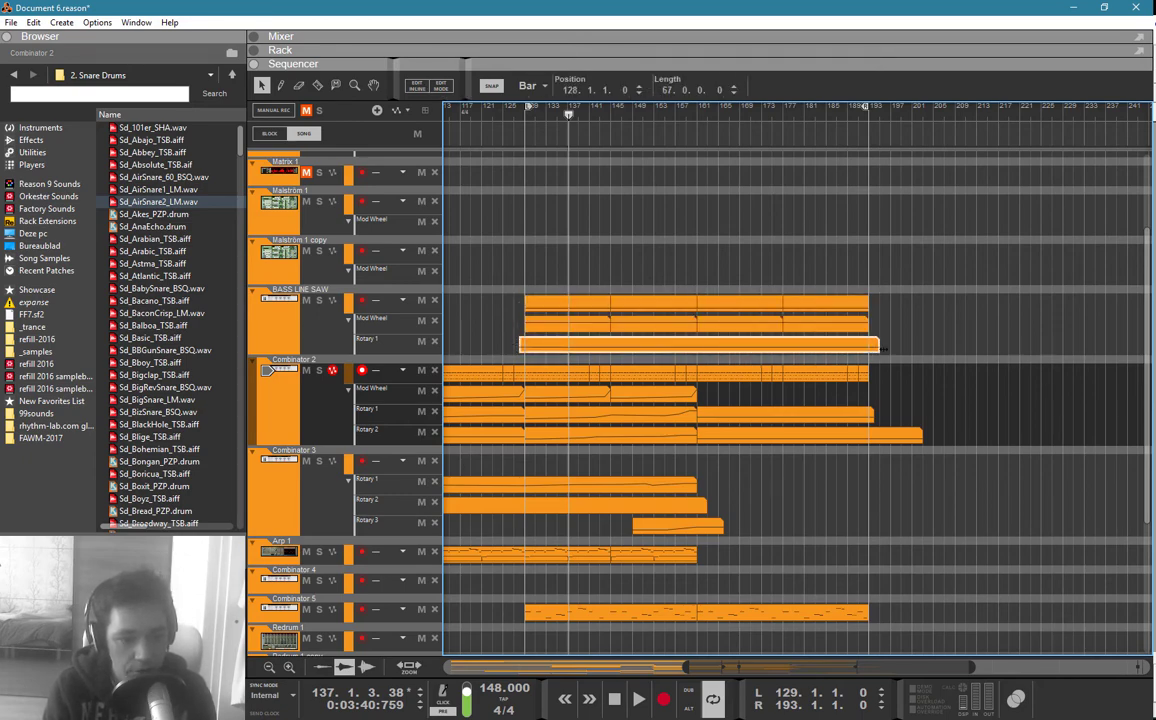
# Step: Add points to the BASS LINE SAW Rotary 1 automation clip, including a value of 15 just before bar 161
pyautogui.doubleClick(857, 345)
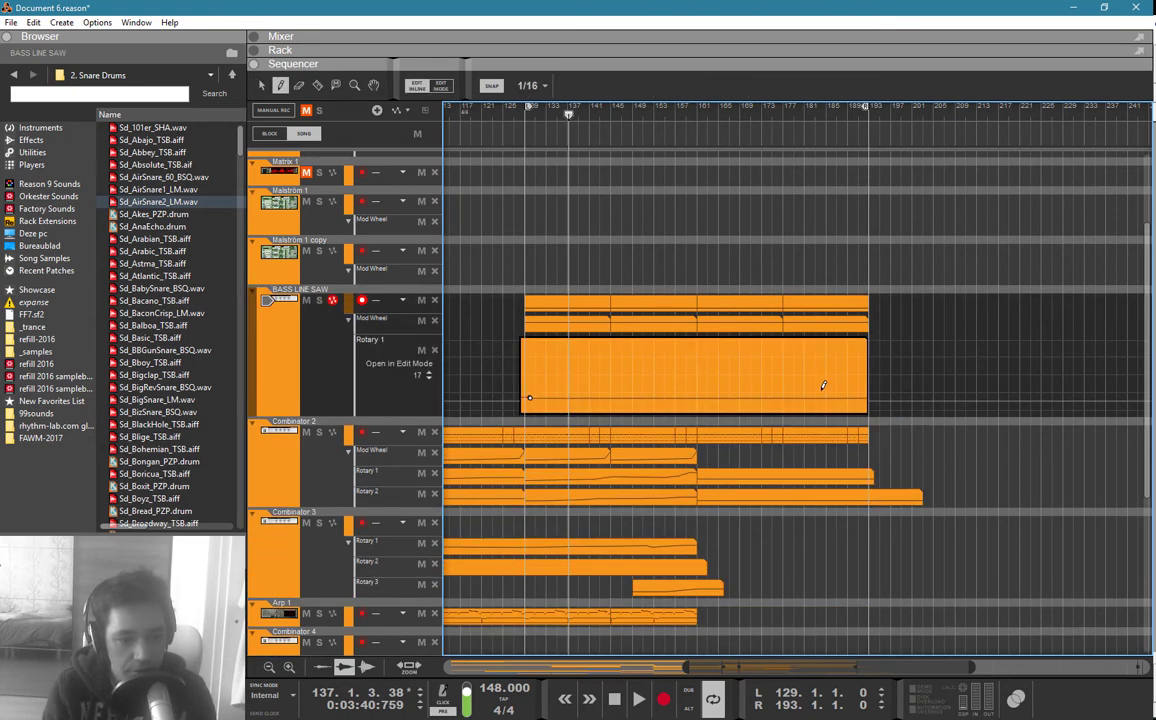
pyautogui.click(698, 400)
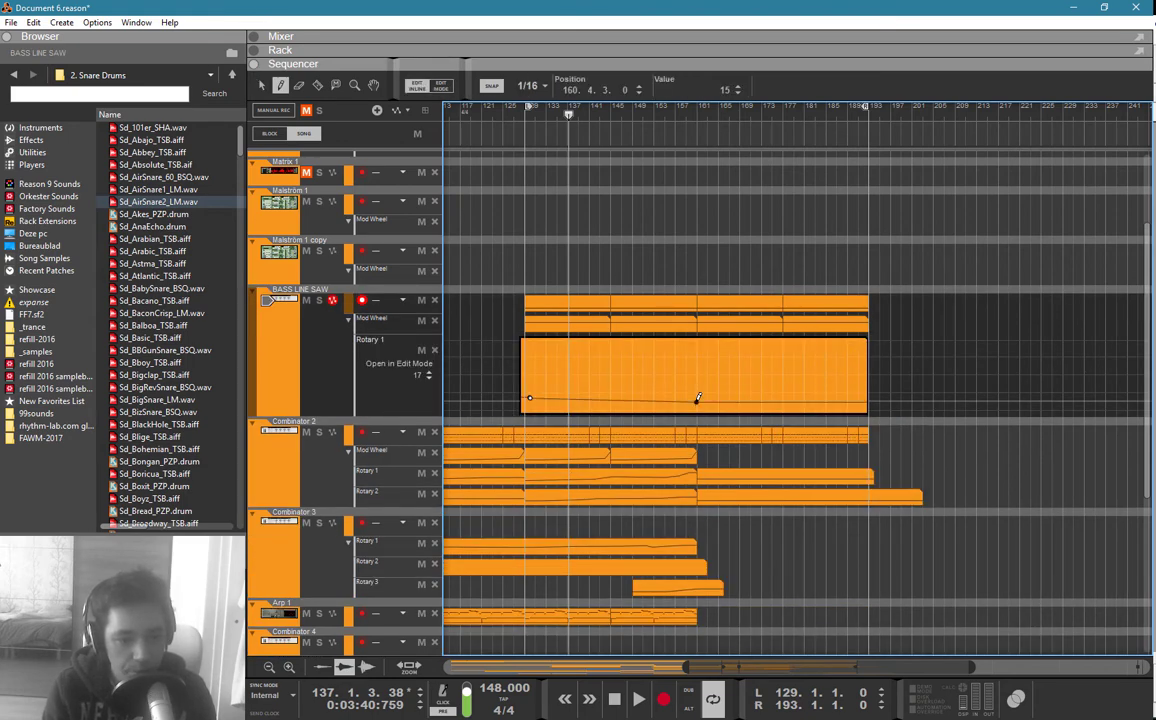
pyautogui.click(866, 379)
pyautogui.click(840, 391)
pyautogui.press('q')
pyautogui.click(826, 266)
# Step: Copy the Dr. Octo Rex 1 loop clips to bars 161 to 193
pyautogui.scroll(-5, 816, 344)
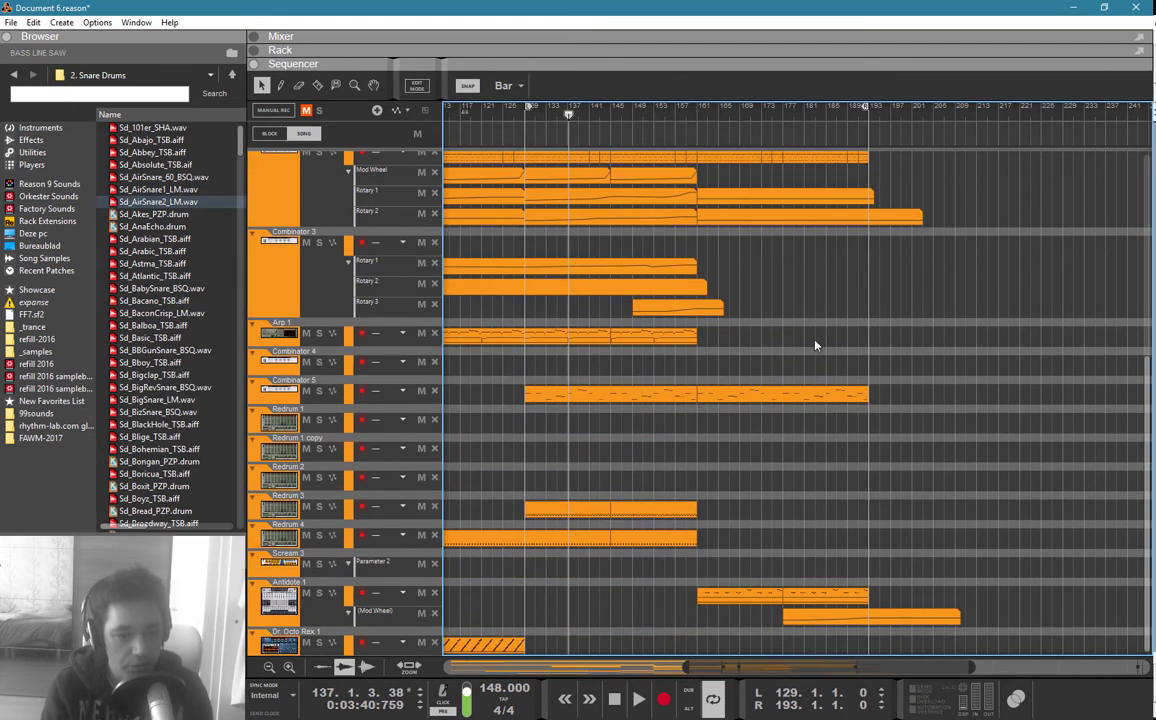
pyautogui.moveTo(458, 646)
pyautogui.mouseDown()
pyautogui.moveTo(803, 650)
pyautogui.moveTo(723, 652)
pyautogui.mouseUp()
pyautogui.click(753, 576)
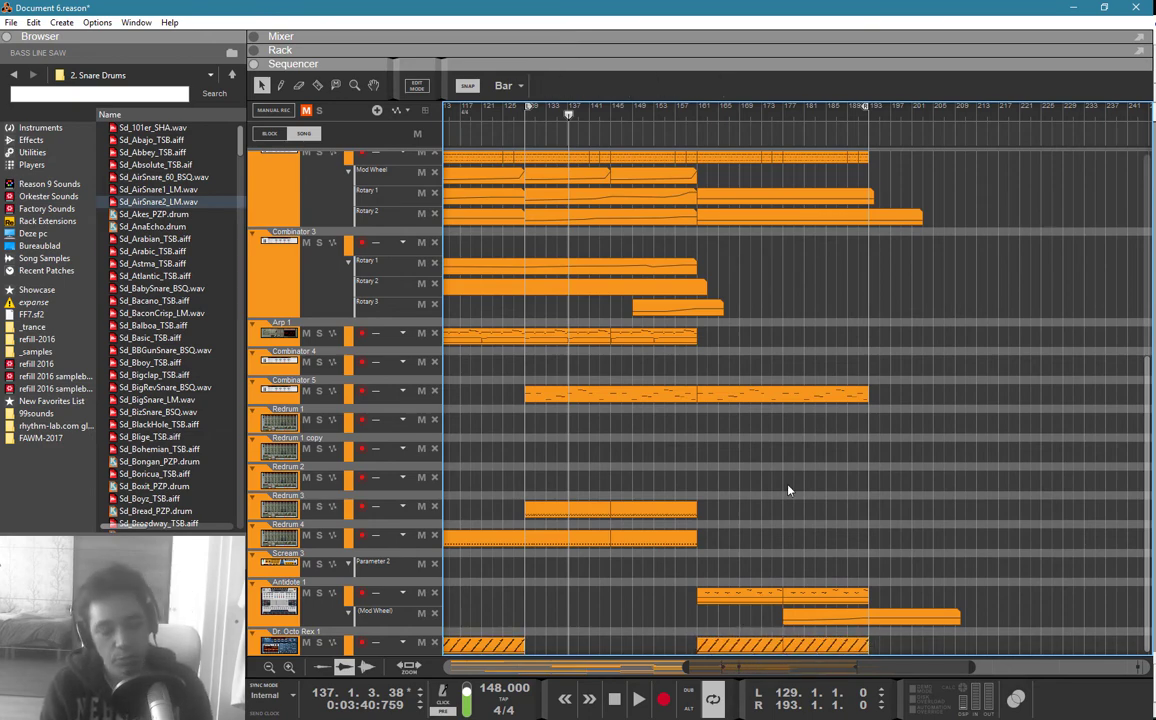
# Step: Create a second Dr. Octo Rex Loop Player in the rack below the first one
pyautogui.press('F6')
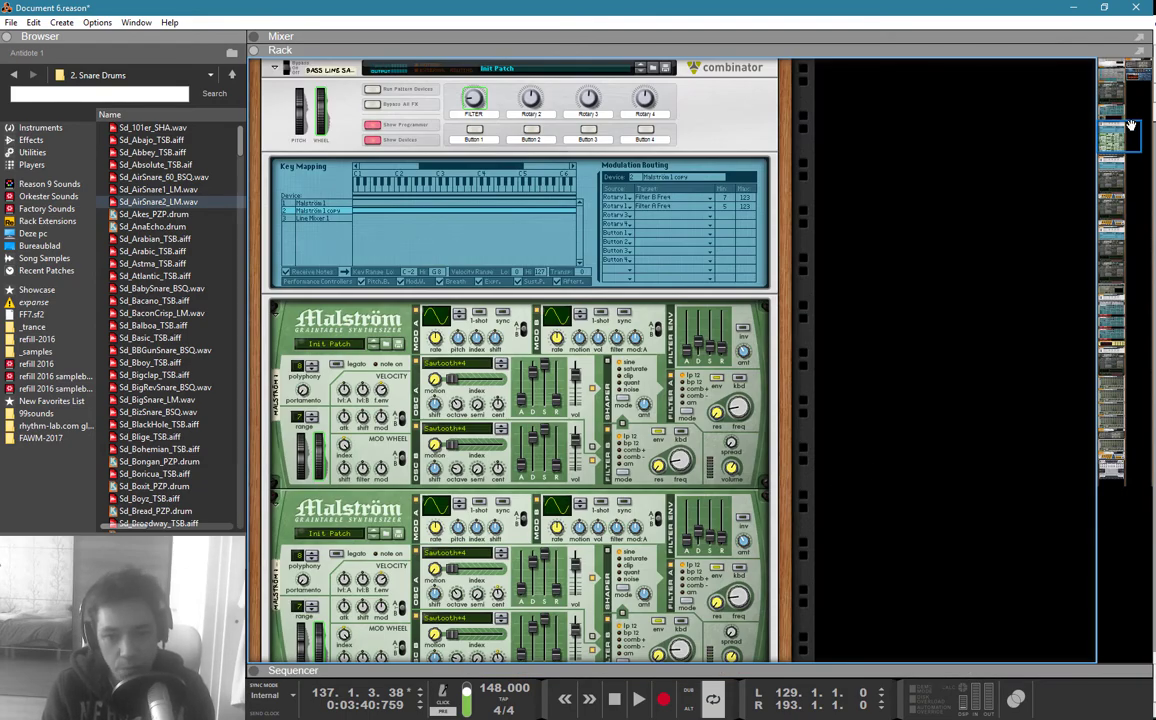
pyautogui.click(1145, 90)
pyautogui.rightClick(801, 438)
pyautogui.moveTo(870, 546)
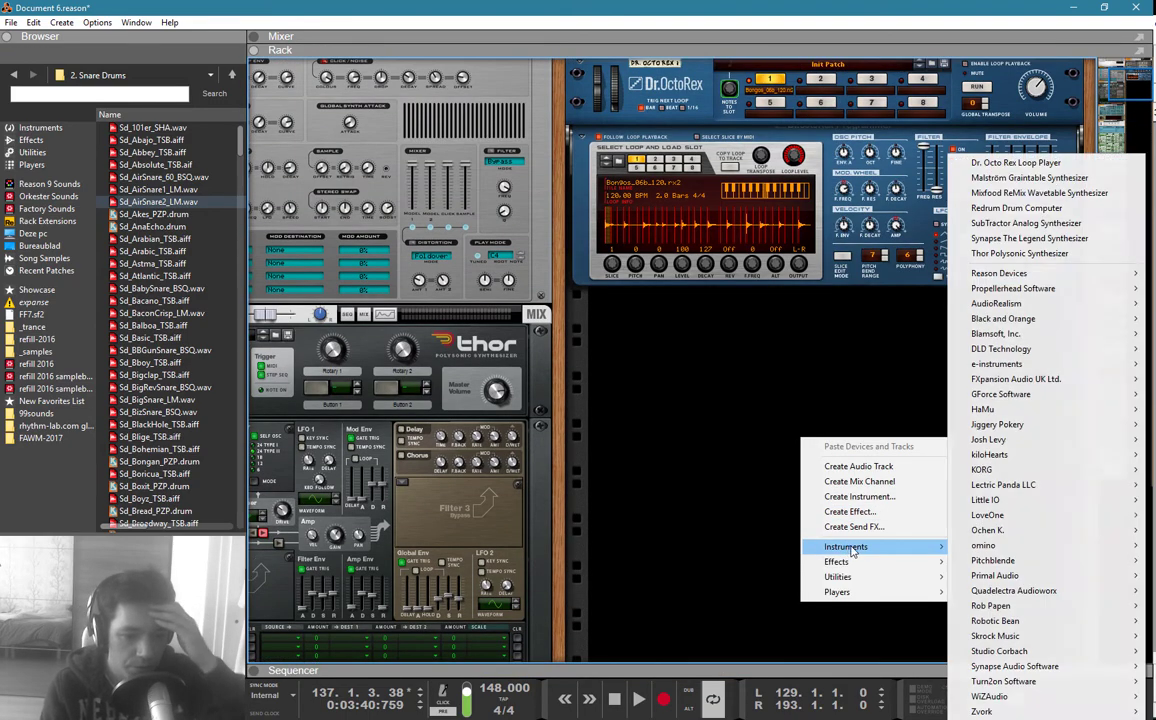
pyautogui.click(1015, 162)
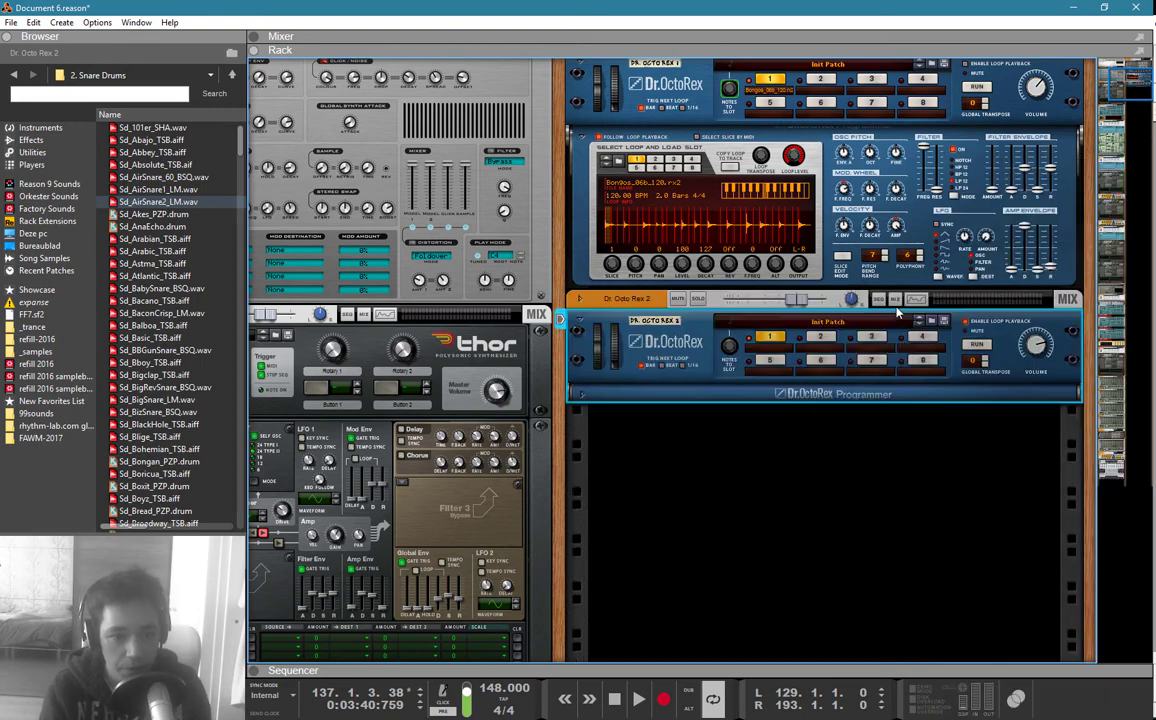
# Step: Show the second Dr. Octo Rex's programmer and browse the Congas 085 bpm percussion loops for it
pyautogui.click(580, 396)
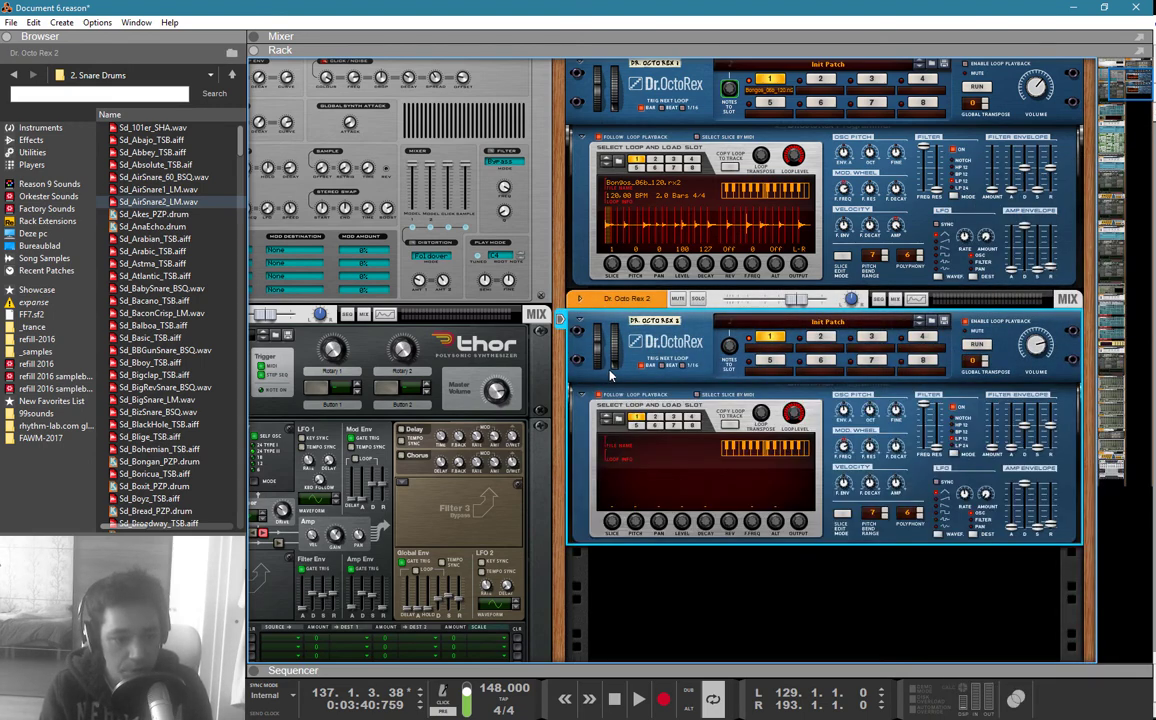
pyautogui.click(612, 418)
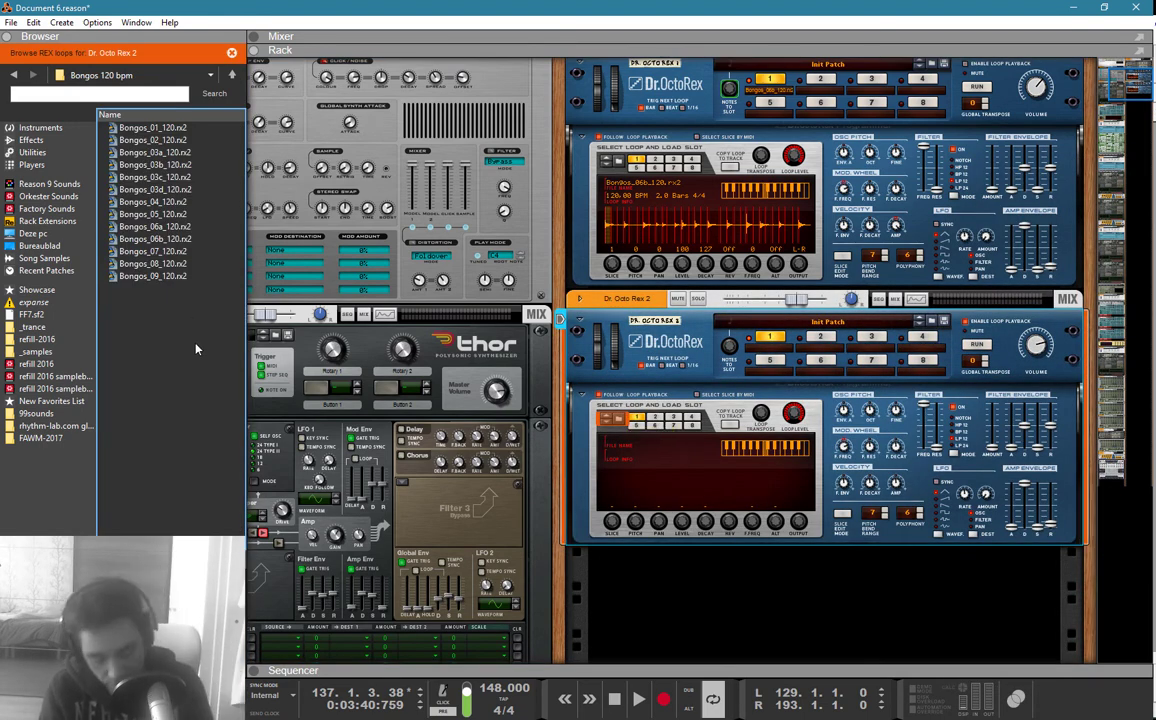
pyautogui.press('BackSpace')
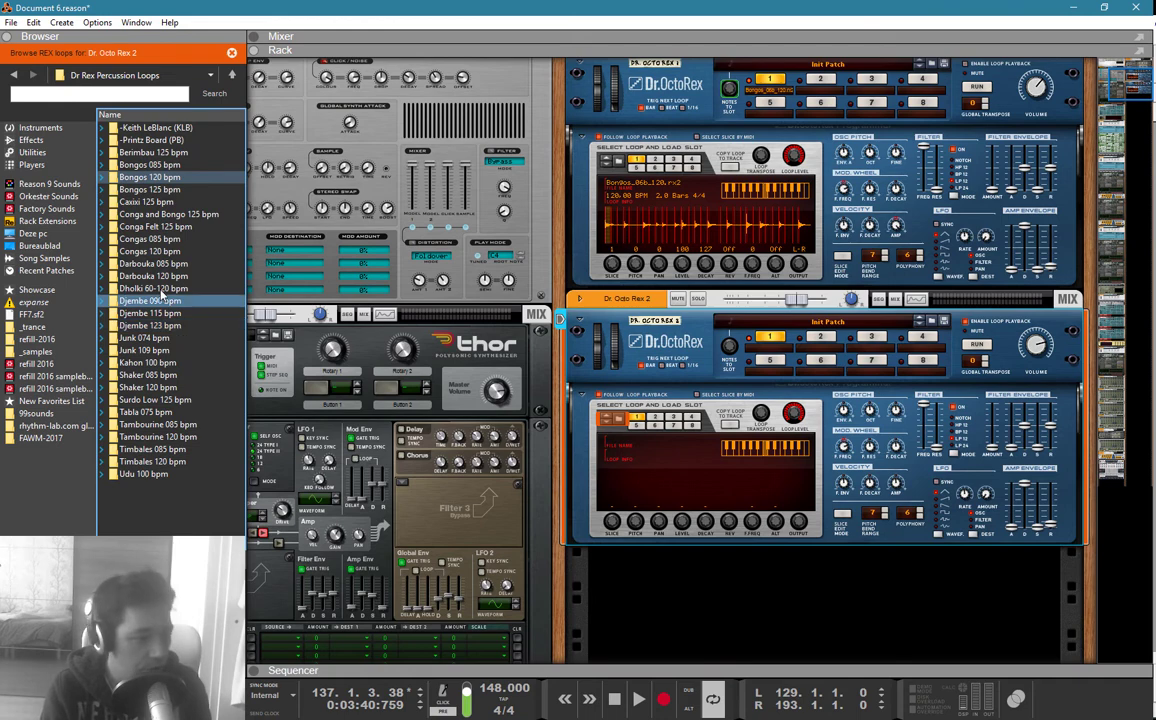
pyautogui.doubleClick(160, 241)
pyautogui.click(178, 178)
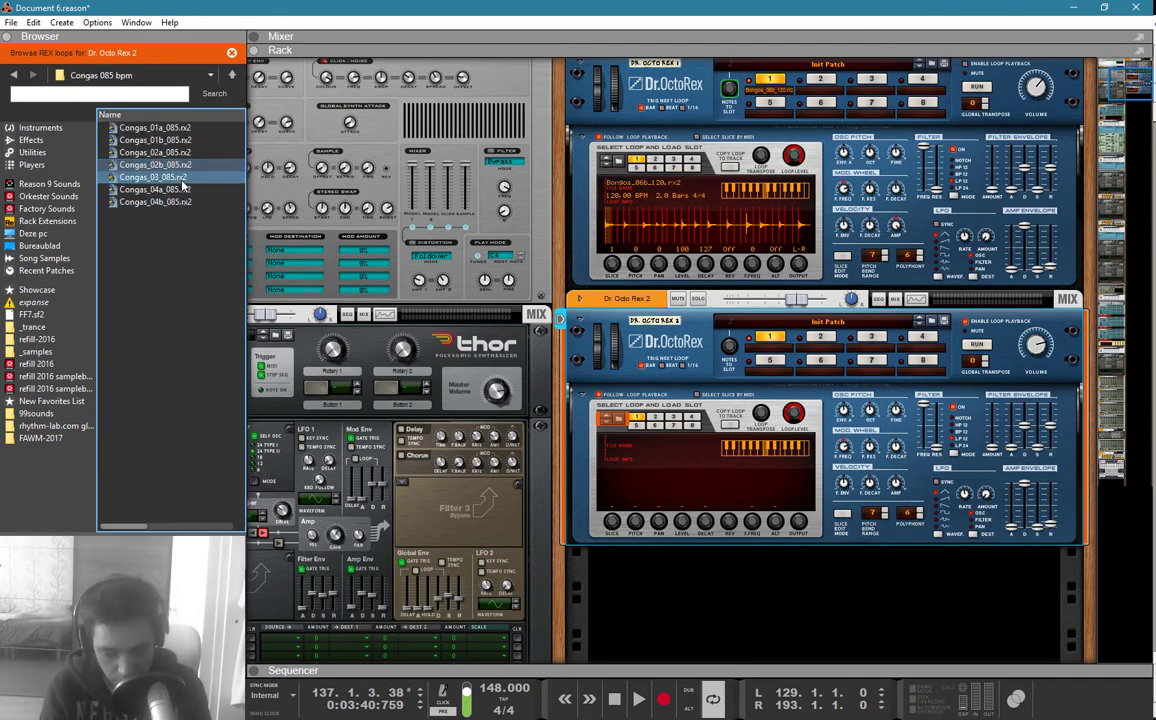
# Step: Load the Congas_02b_120.rx2 loop from the Congas 120 bpm folder into slot 1 of Dr. Octo Rex 2
pyautogui.press('BackSpace')
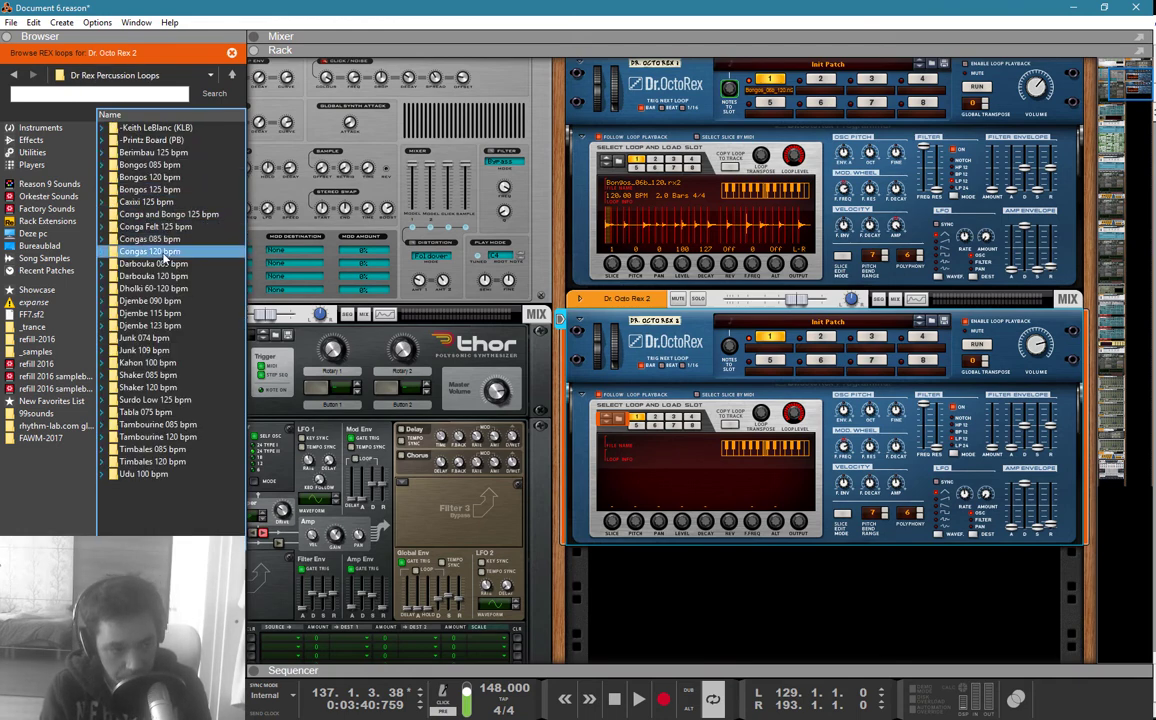
pyautogui.doubleClick(161, 254)
pyautogui.click(167, 202)
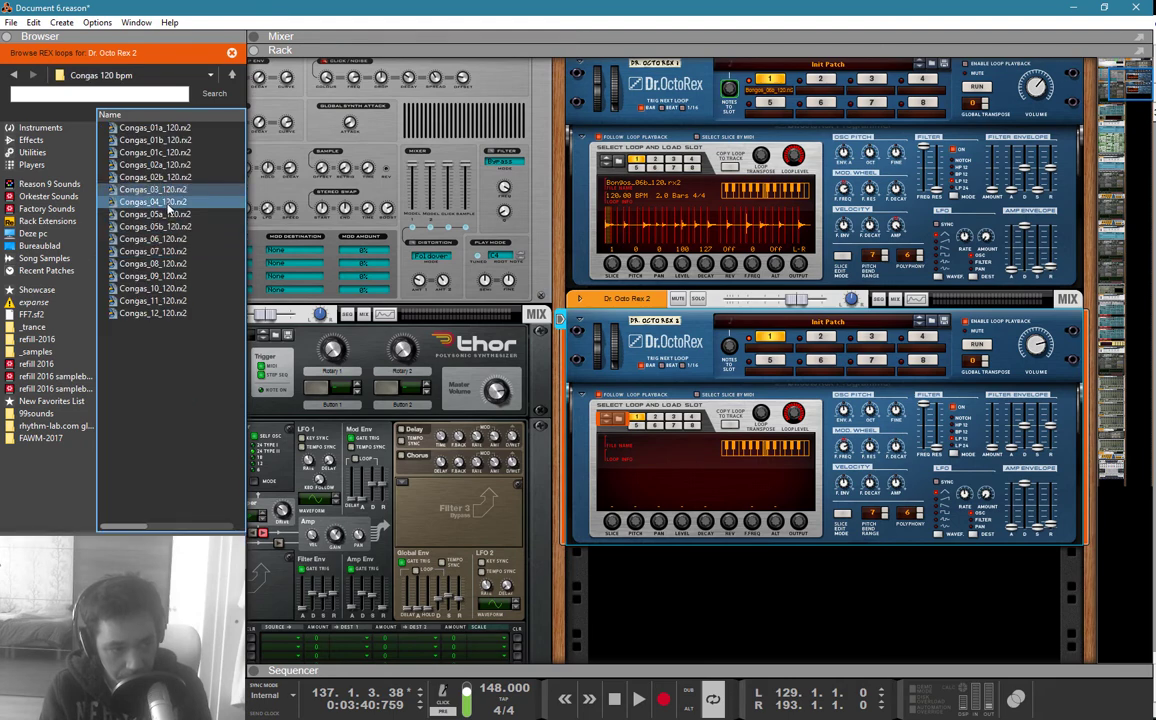
pyautogui.press('Up')
pyautogui.press('Up')
pyautogui.press('Up')
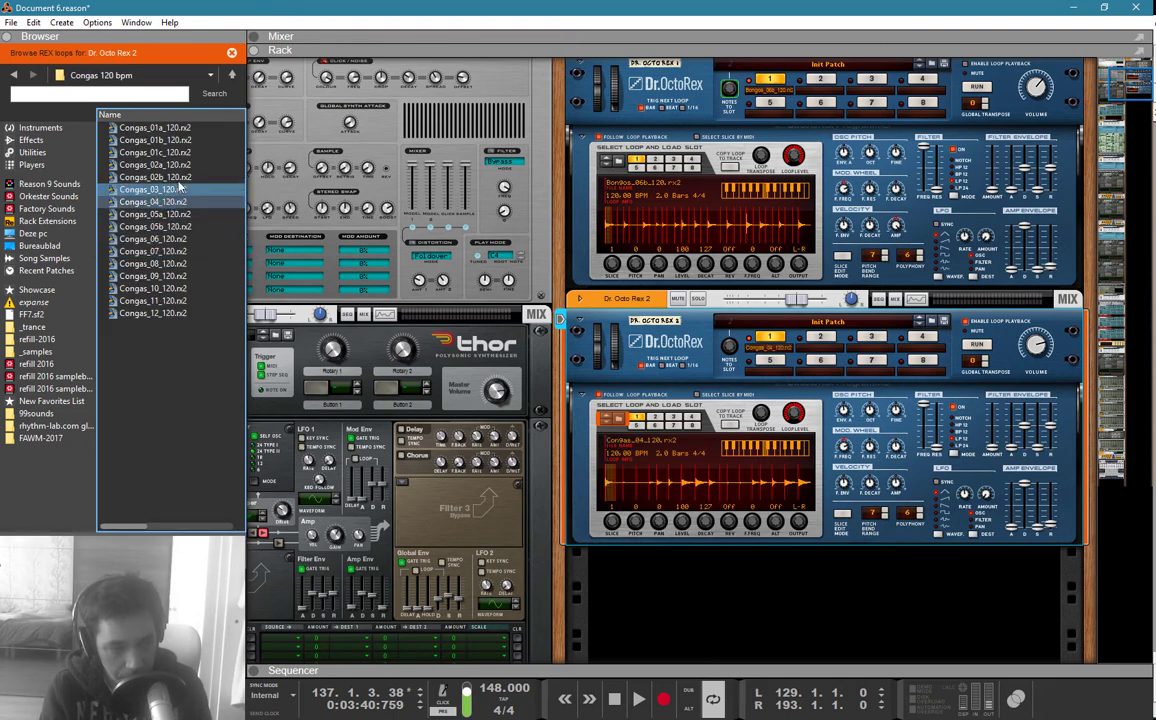
pyautogui.moveTo(176, 173); pyautogui.dragTo(828, 460)
# Step: Audition the conga loops in Dr. Octo Rex 2 by stepping back through the folder, settling on Congas_07_120.rx2
pyautogui.click(974, 344)
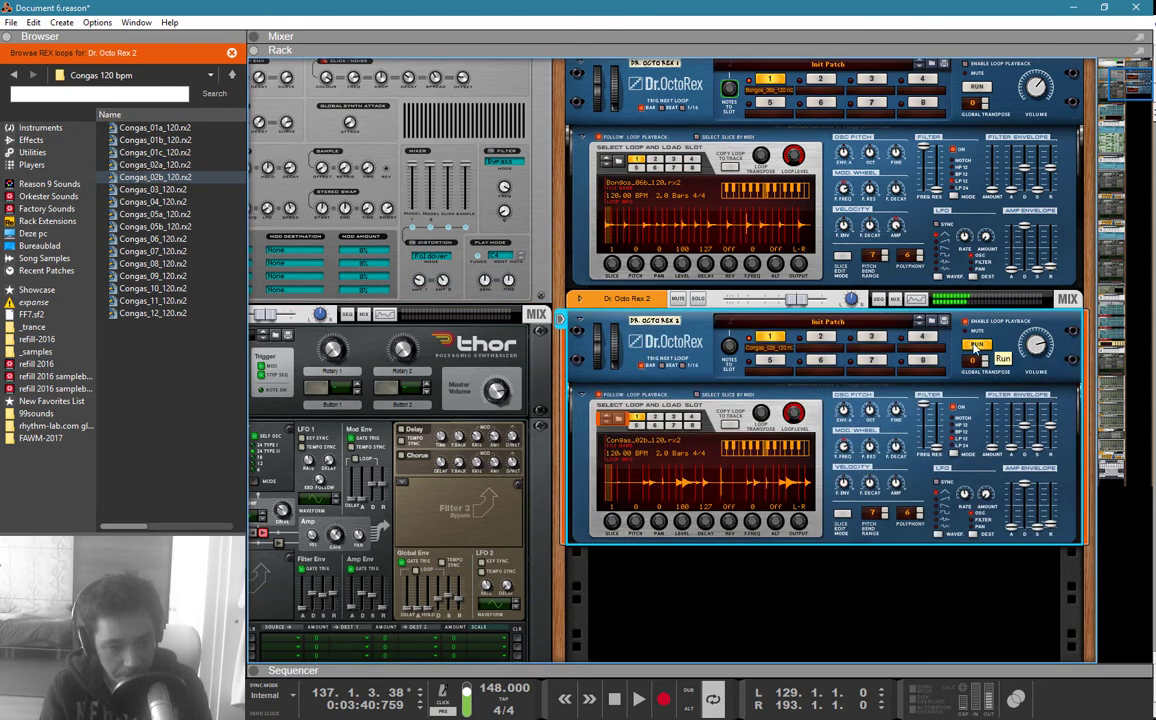
pyautogui.click(607, 421)
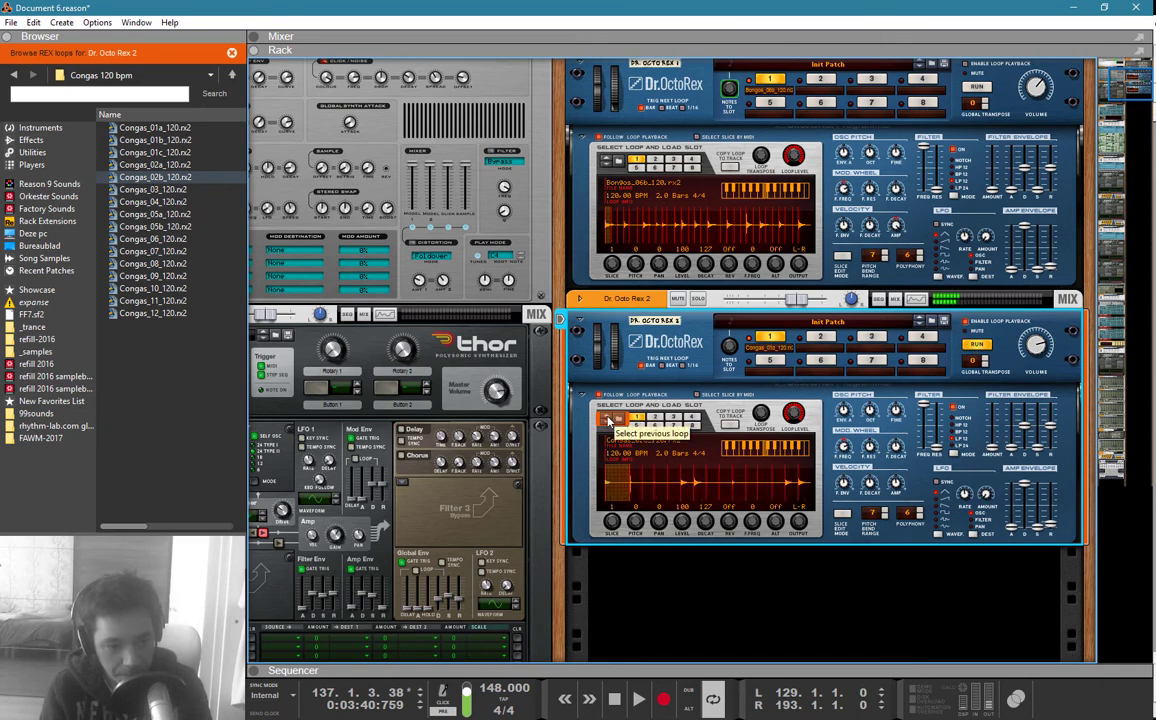
pyautogui.click(607, 421)
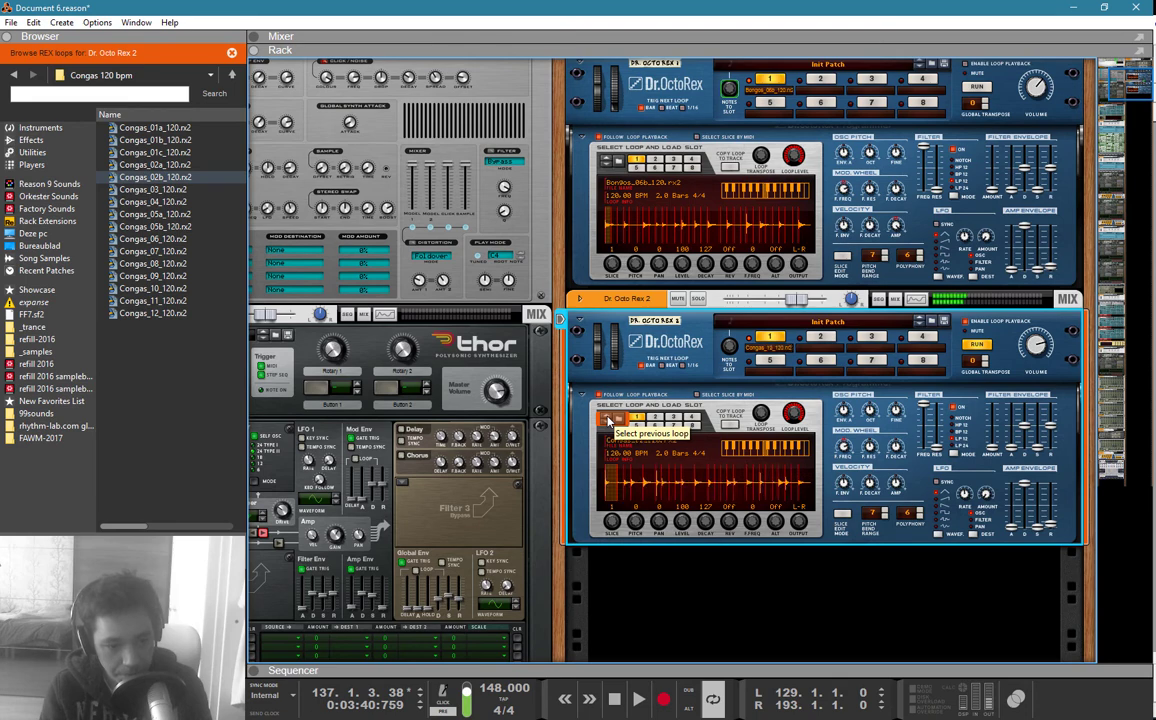
pyautogui.click(607, 421)
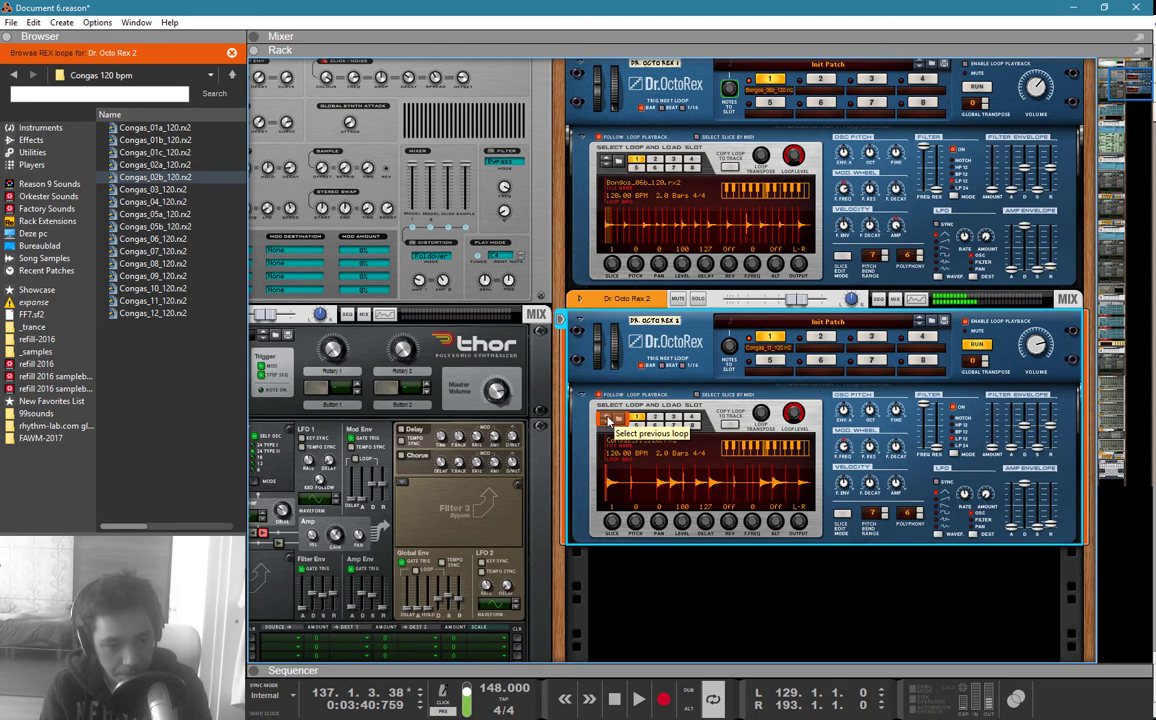
pyautogui.click(607, 421)
pyautogui.click(607, 421)
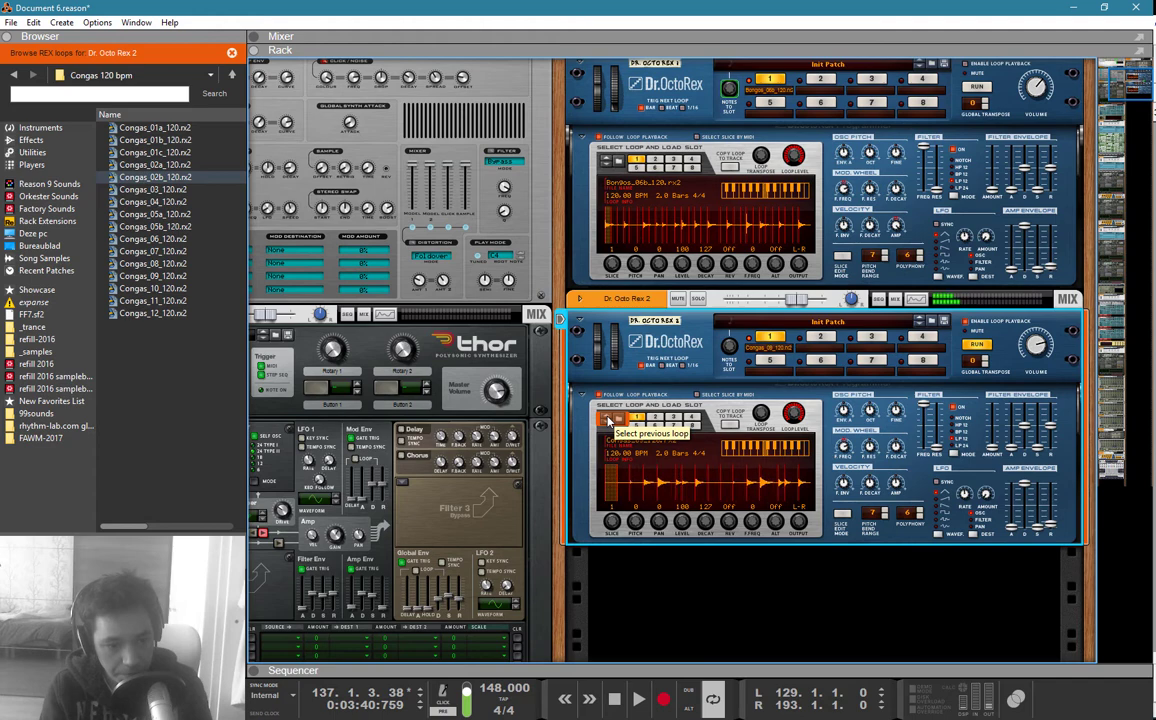
pyautogui.click(607, 421)
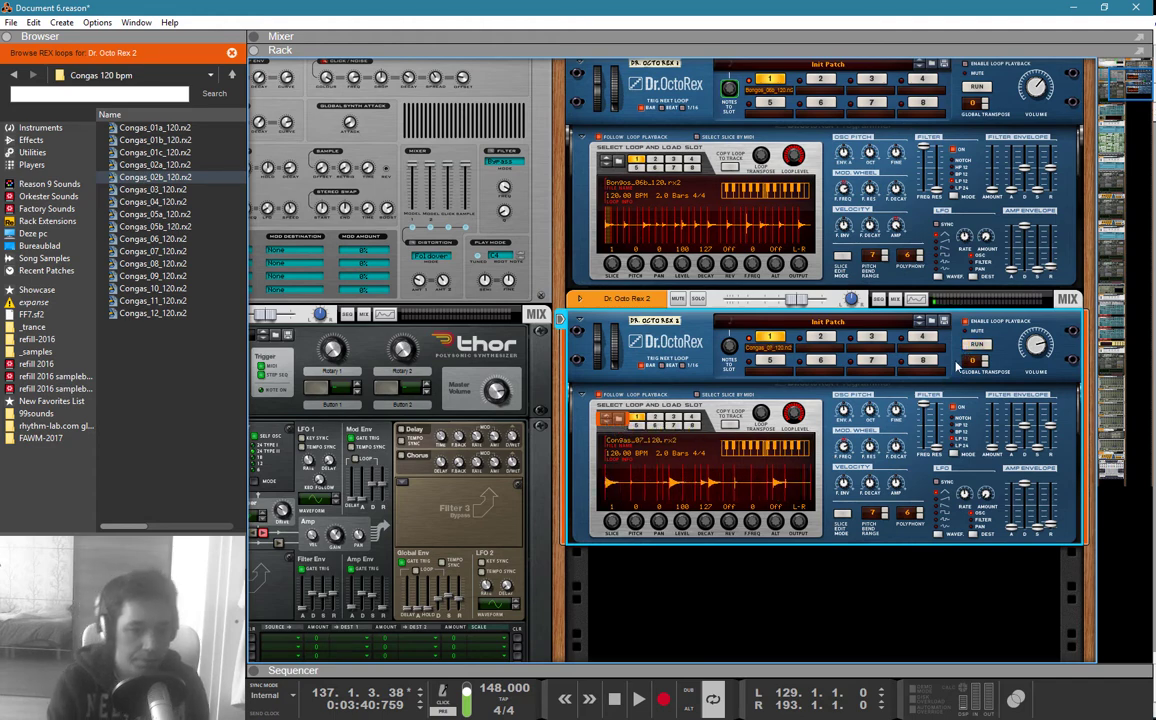
# Step: Copy the conga loop to the Dr. Octo Rex 2 track and keep just one two-bar clip, placed at bar 193
pyautogui.click(732, 426)
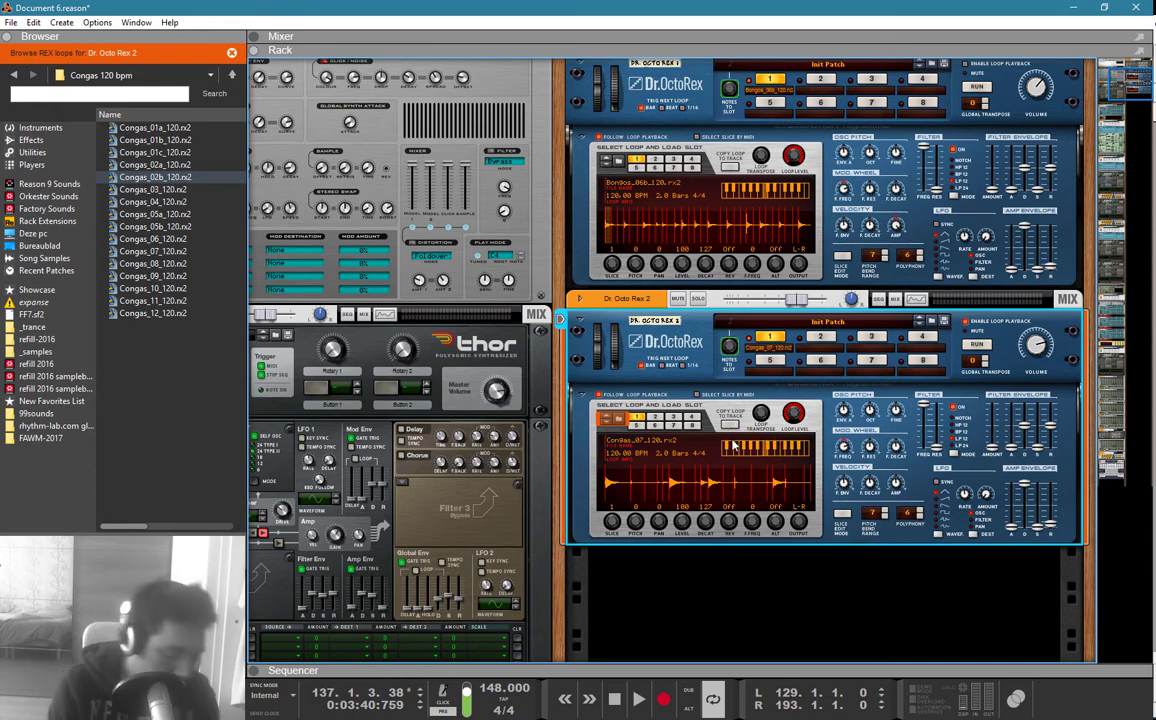
pyautogui.press('F7')
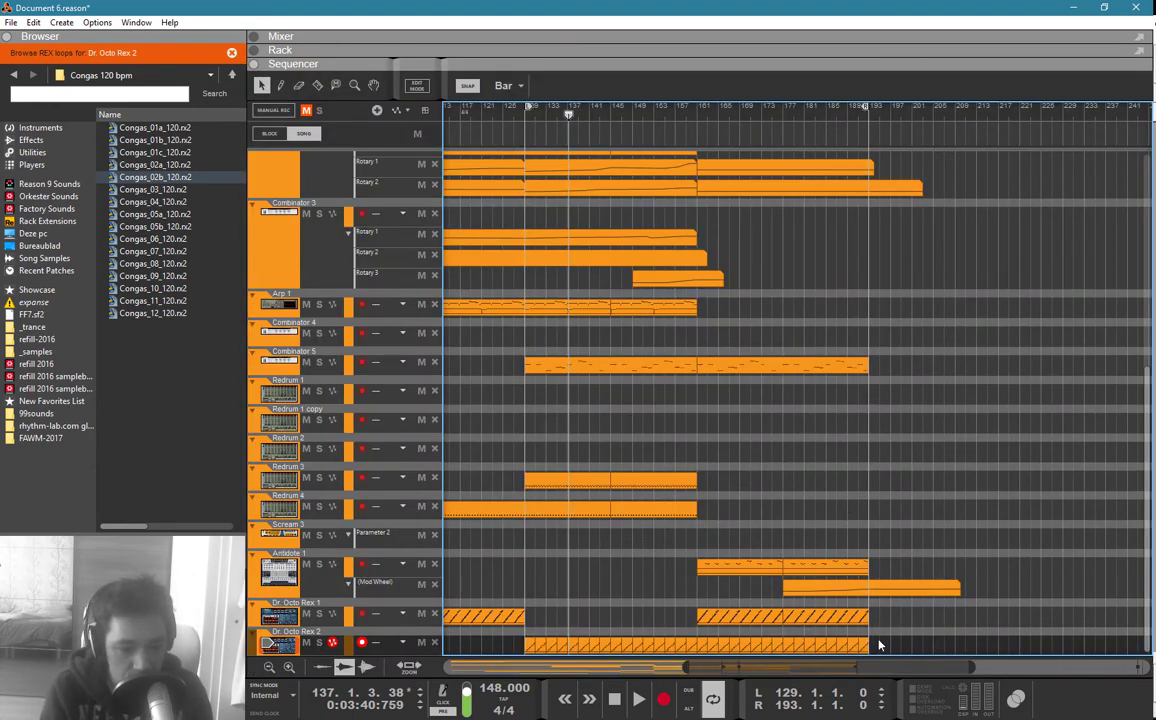
pyautogui.moveTo(535, 668); pyautogui.dragTo(536, 668)
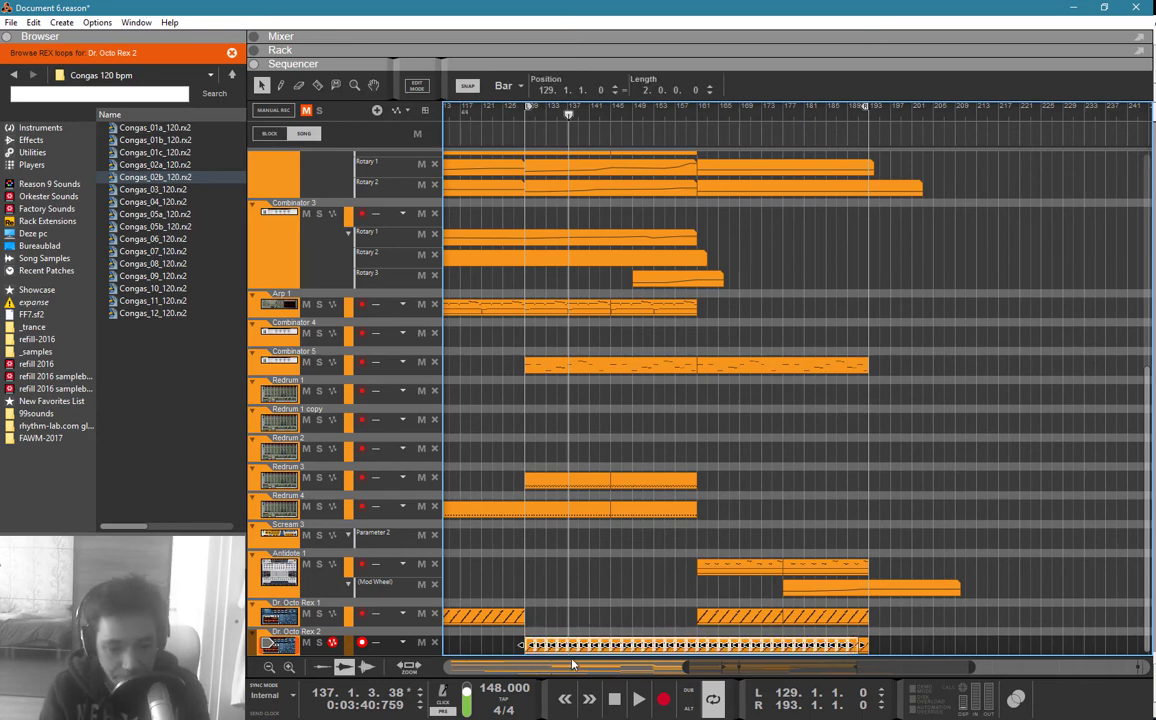
pyautogui.press('Delete')
pyautogui.moveTo(870, 645); pyautogui.dragTo(879, 645)
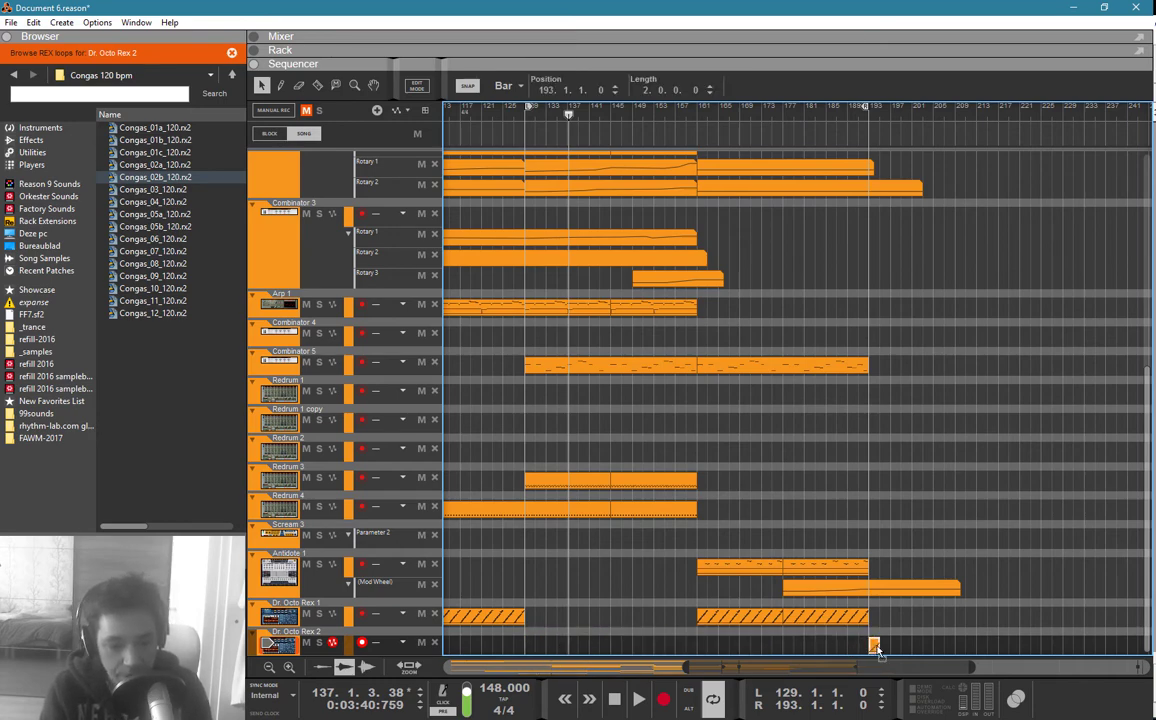
# Step: Set the right locator to bar 197 and play the conga clip from bar 193
pyautogui.scroll(5, 893, 259)
pyautogui.moveTo(865, 106); pyautogui.dragTo(890, 106)
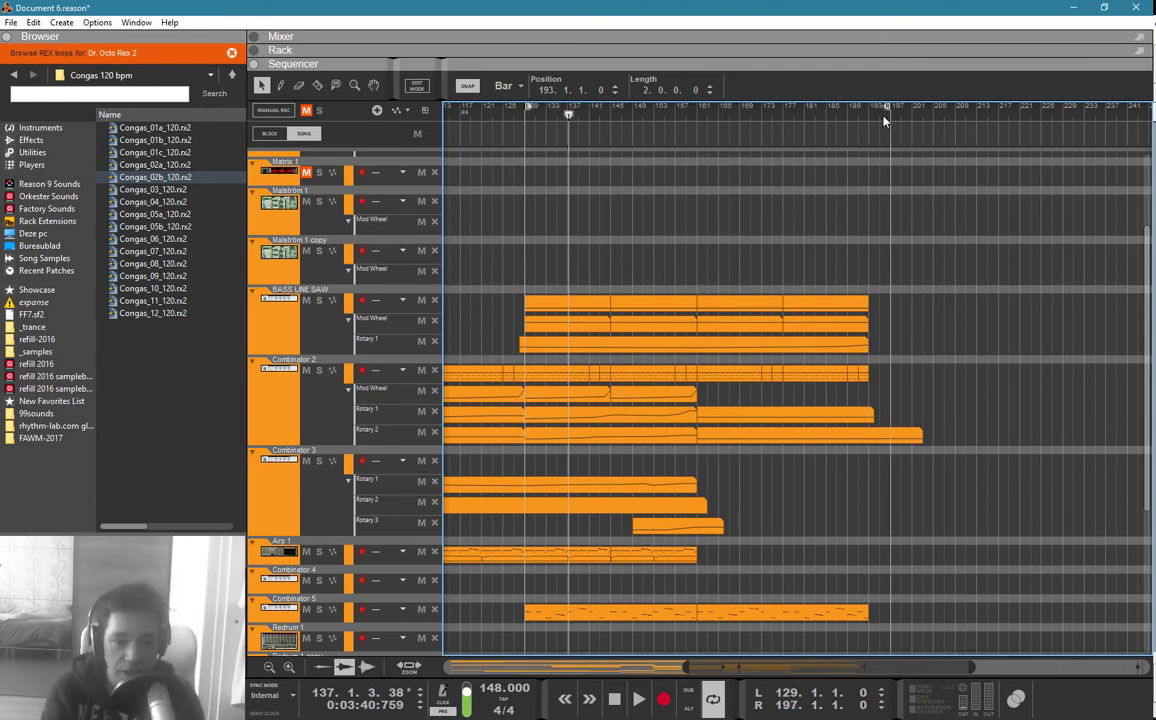
pyautogui.click(867, 117)
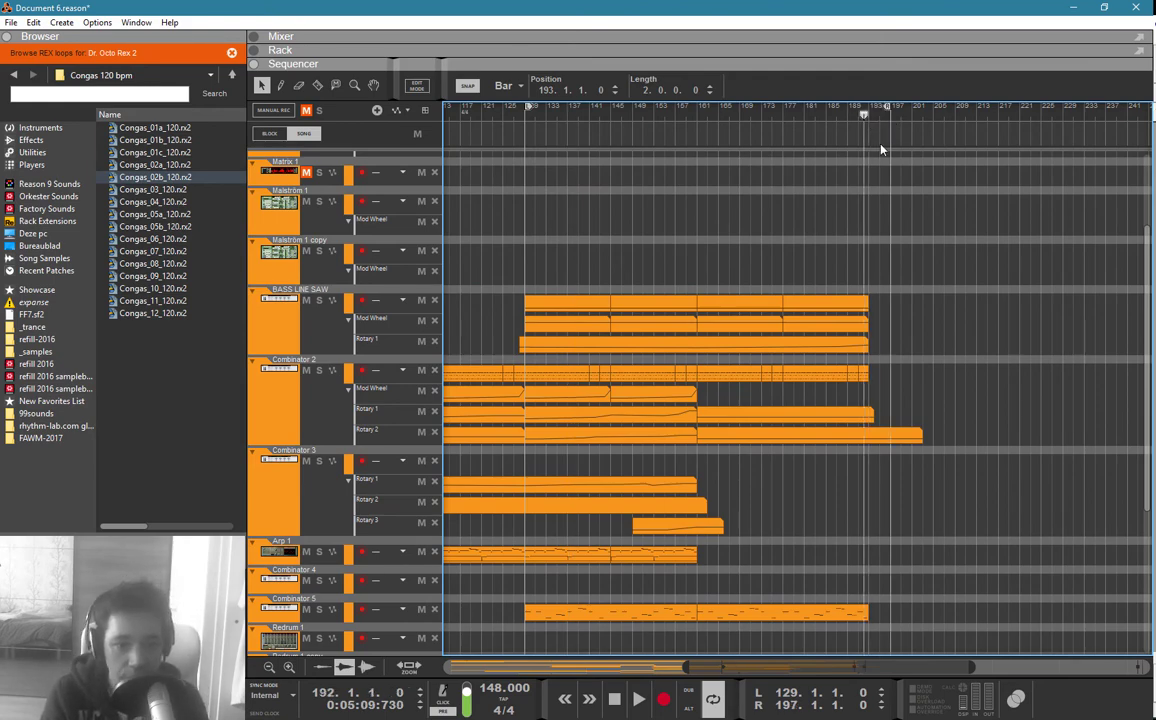
pyautogui.click(873, 118)
pyautogui.press('space')
pyautogui.scroll(-5, 870, 280)
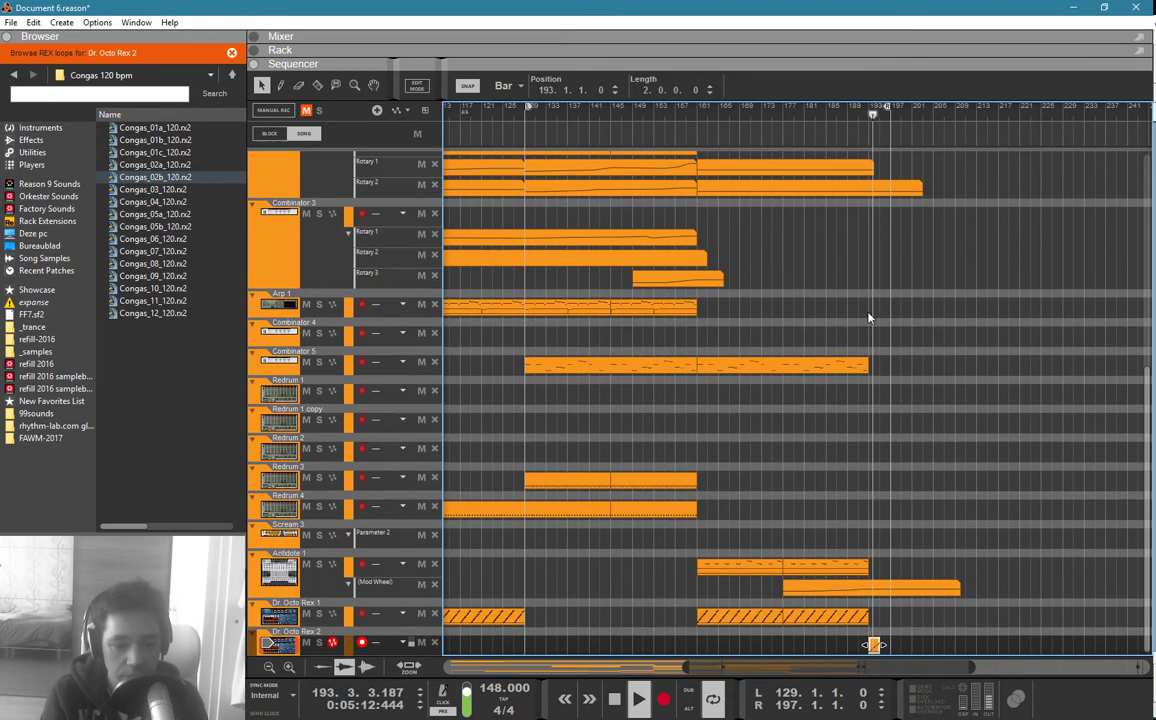
pyautogui.press('F6')
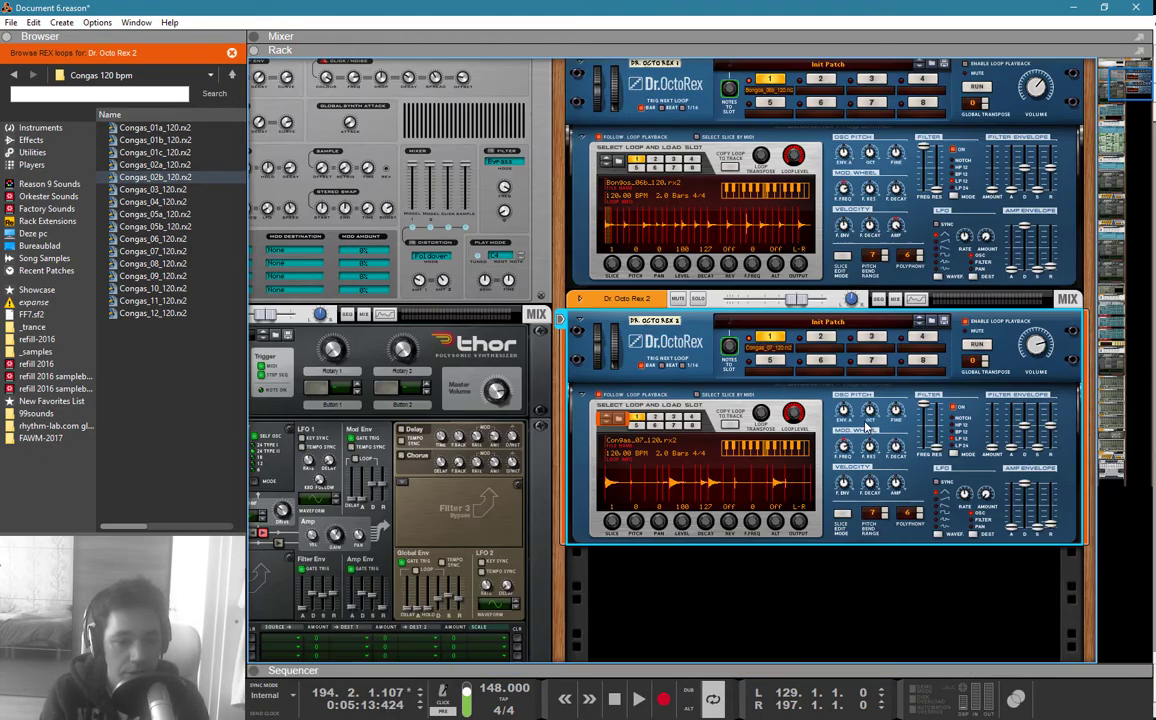
pyautogui.press('F7')
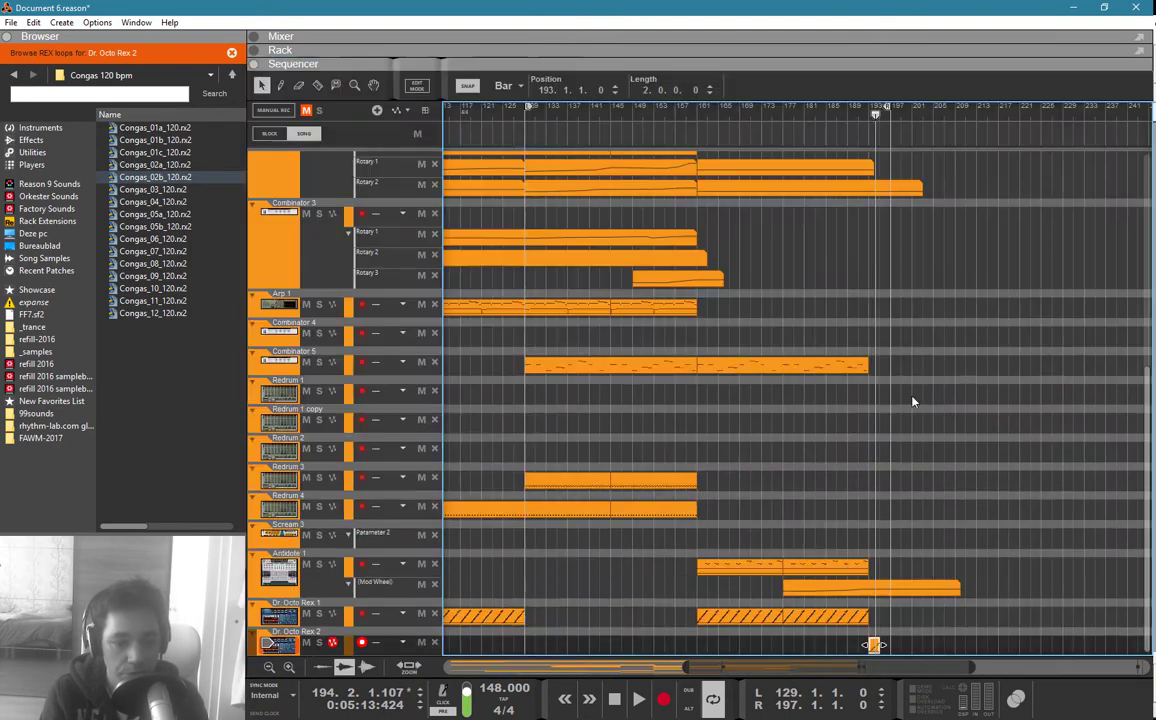
# Step: Copy the last PunchBDRE 1, Thor 1 and SubTractor 1 clips to bars 195 to 211, leaving a two-bar gap
pyautogui.keyDown('ctrl'); pyautogui.click(881, 113); pyautogui.keyUp('ctrl')
pyautogui.scroll(3, 889, 126)
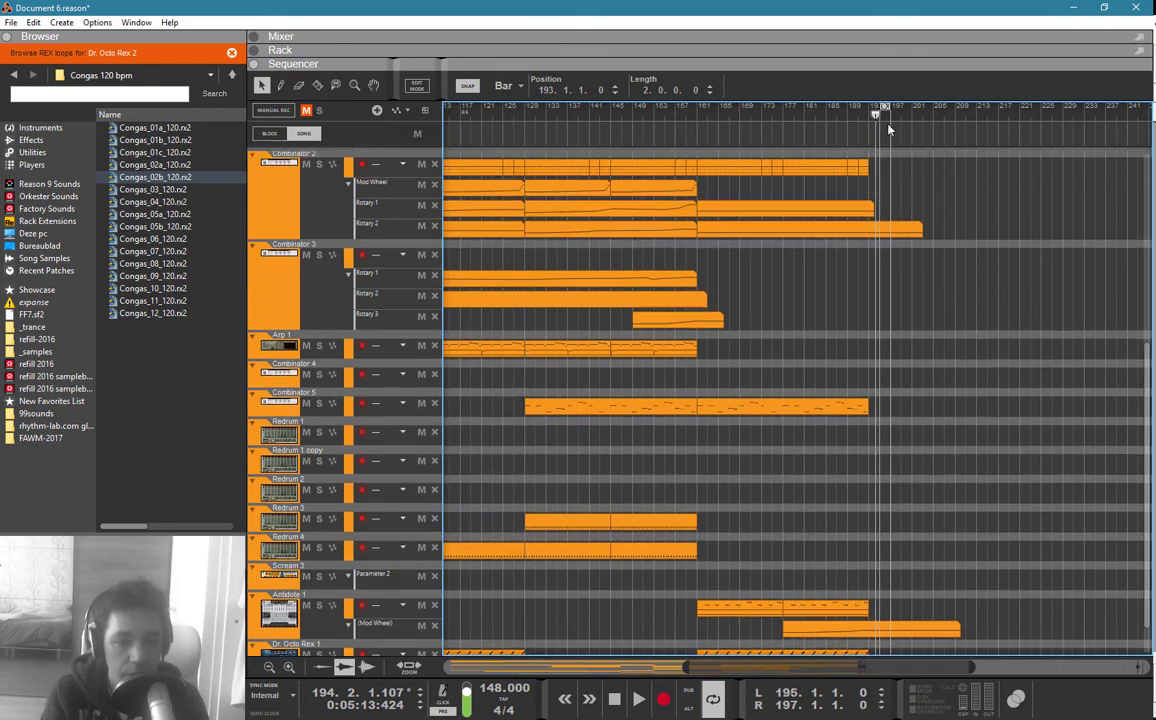
pyautogui.scroll(5, 876, 165)
pyautogui.moveTo(896, 181); pyautogui.dragTo(802, 252)
pyautogui.moveTo(805, 251); pyautogui.dragTo(903, 257)
pyautogui.click(903, 130)
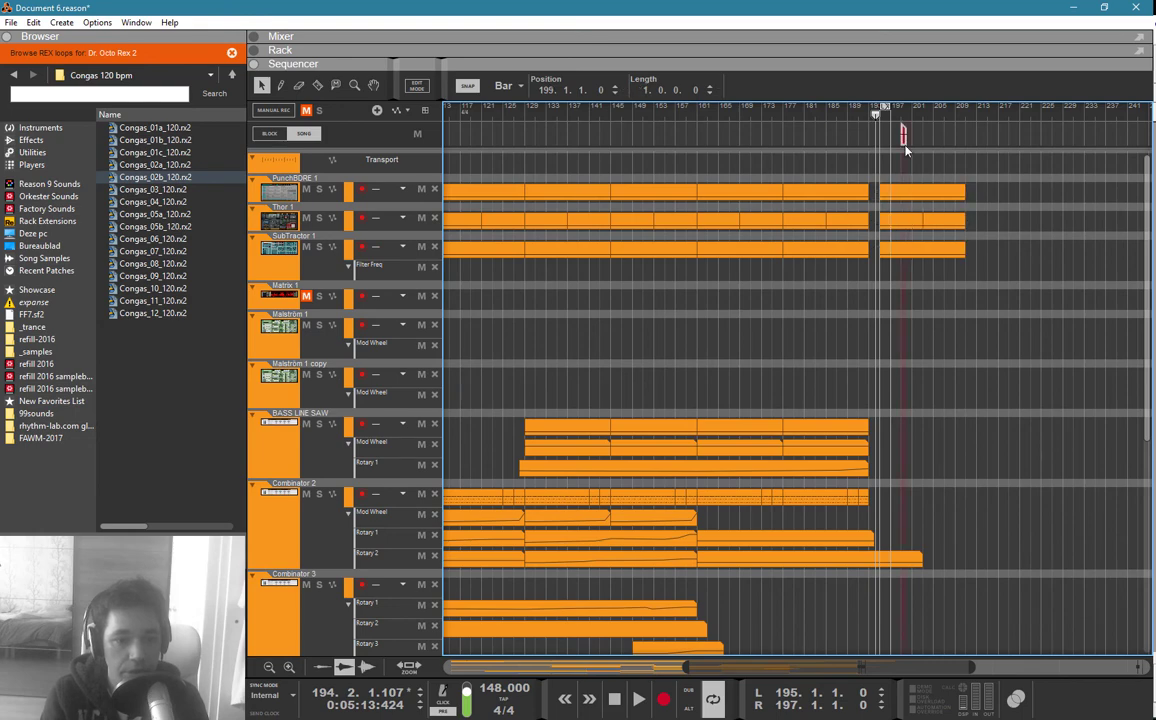
# Step: Set the loop range to bars 187 to 211 and play the transition from about bar 188
pyautogui.click(842, 116)
pyautogui.press('space')
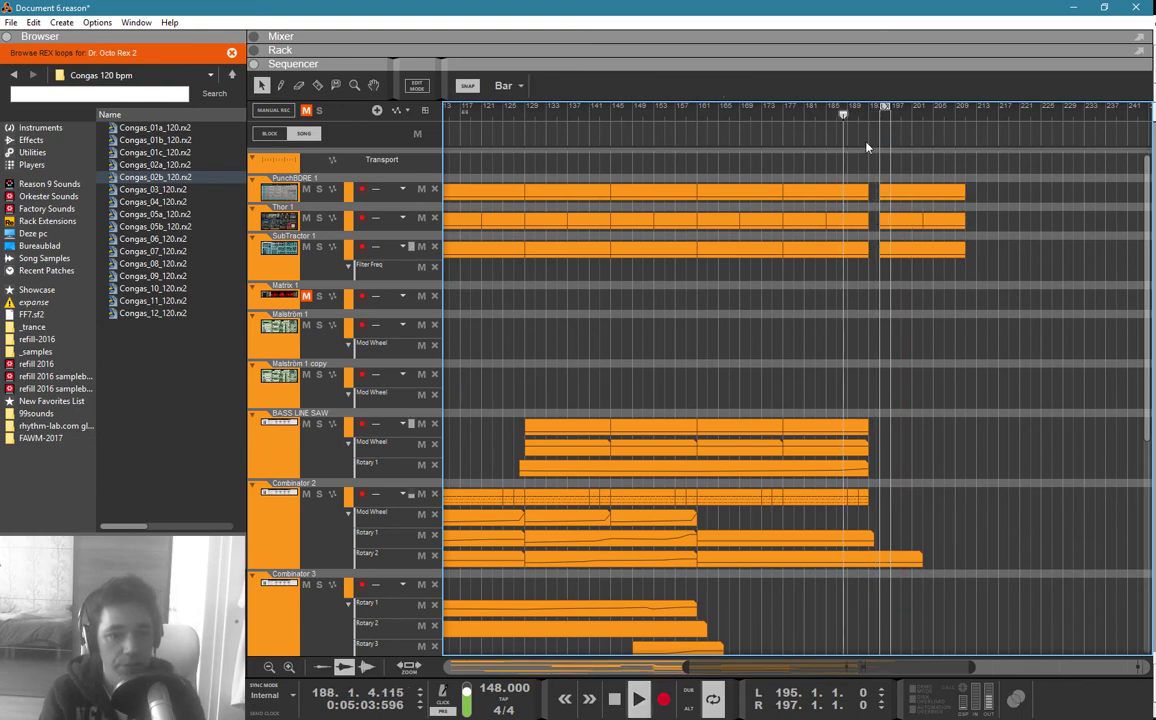
pyautogui.keyDown('ctrl'); pyautogui.click(843, 110); pyautogui.keyUp('ctrl')
pyautogui.keyDown('alt'); pyautogui.click(957, 108); pyautogui.keyUp('alt')
pyautogui.keyDown('alt'); pyautogui.click(963, 110); pyautogui.keyUp('alt')
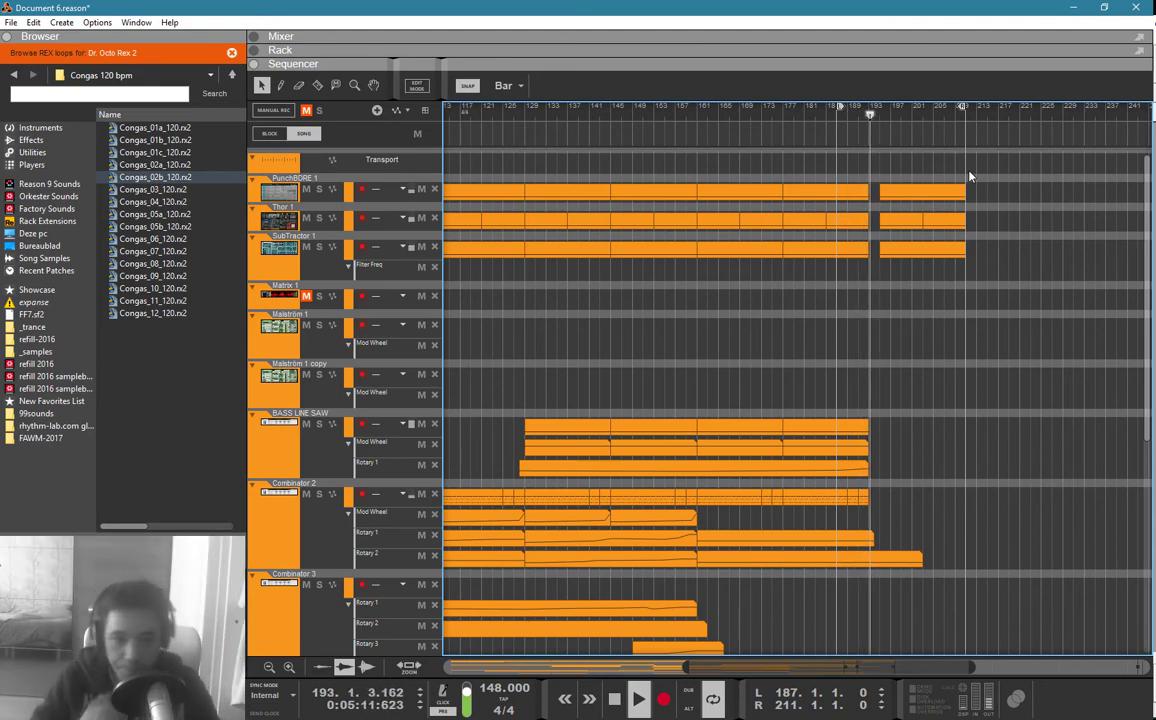
pyautogui.scroll(-6, 931, 299)
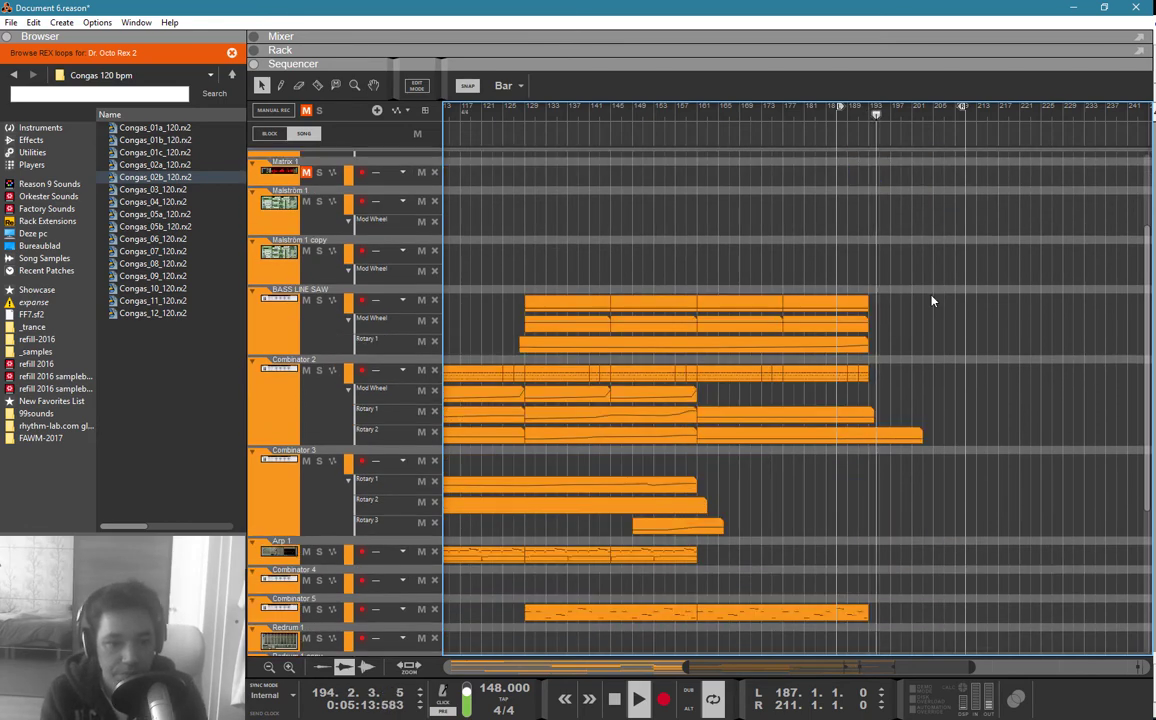
pyautogui.scroll(-1, 927, 335)
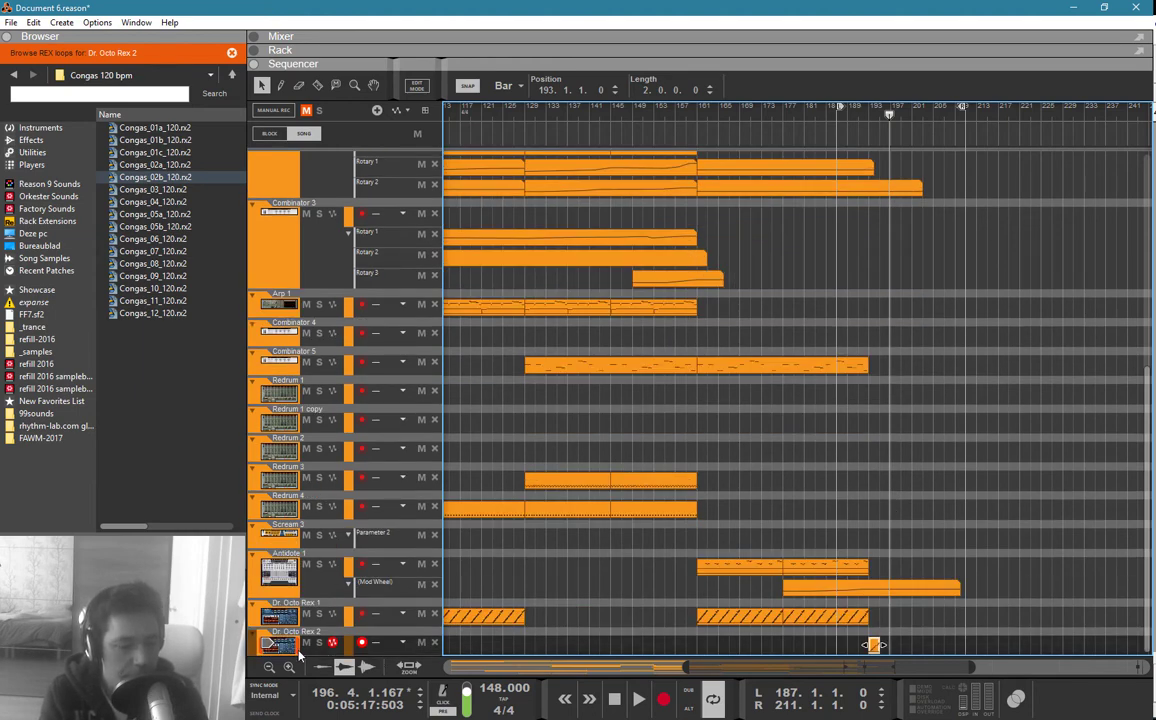
# Step: Insert a Pulveriser Demolition on the Dr. Octo Rex 2 channel with Squash at 29%, raised Dirt and Volume at 65%
pyautogui.click(283, 649)
pyautogui.press('F6')
pyautogui.scroll(4, 614, 299)
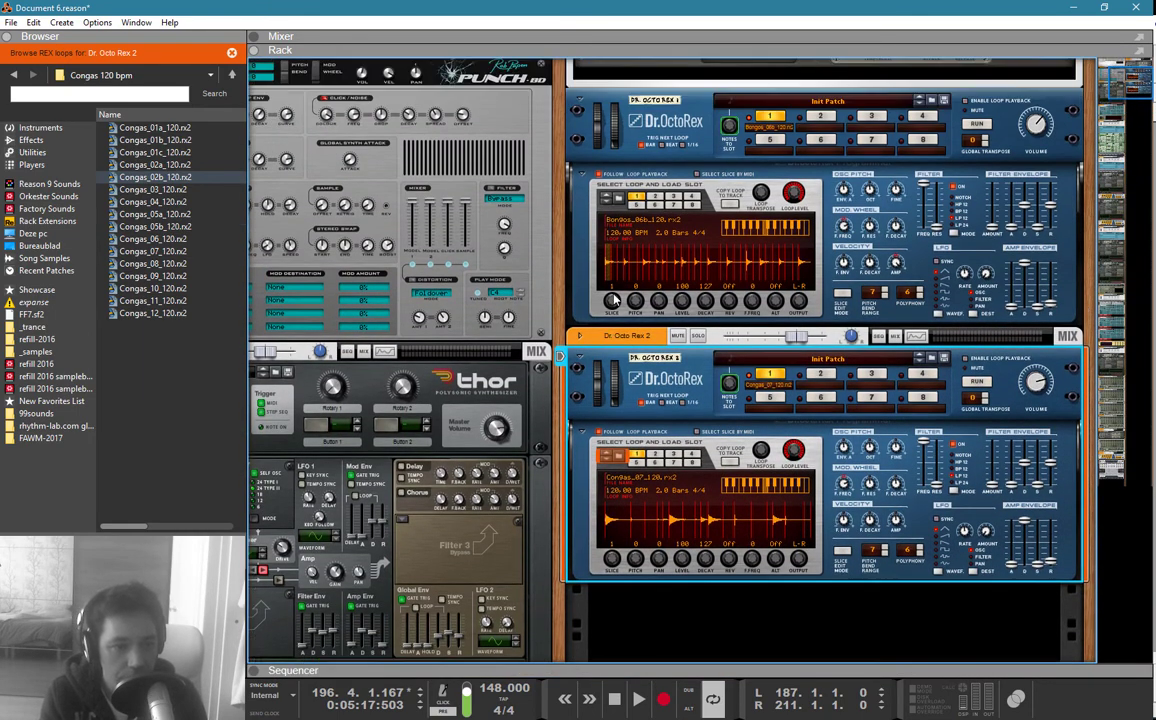
pyautogui.scroll(3, 600, 390)
pyautogui.click(578, 460)
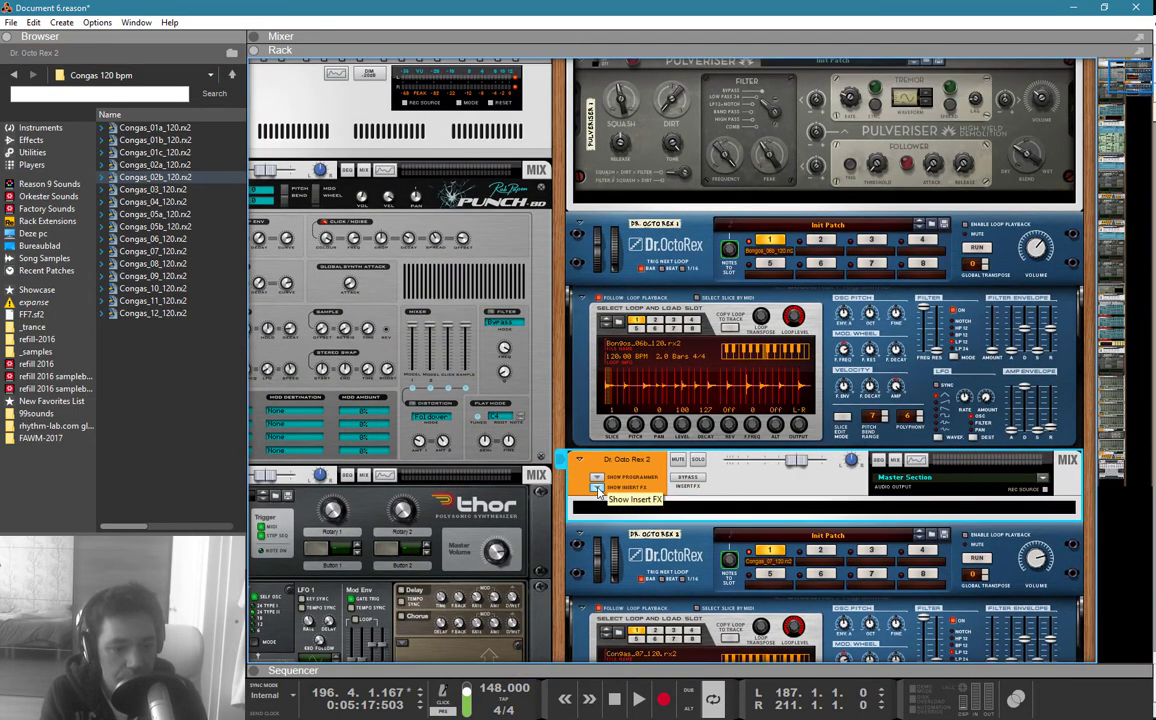
pyautogui.rightClick(603, 470)
pyautogui.moveTo(700, 196)
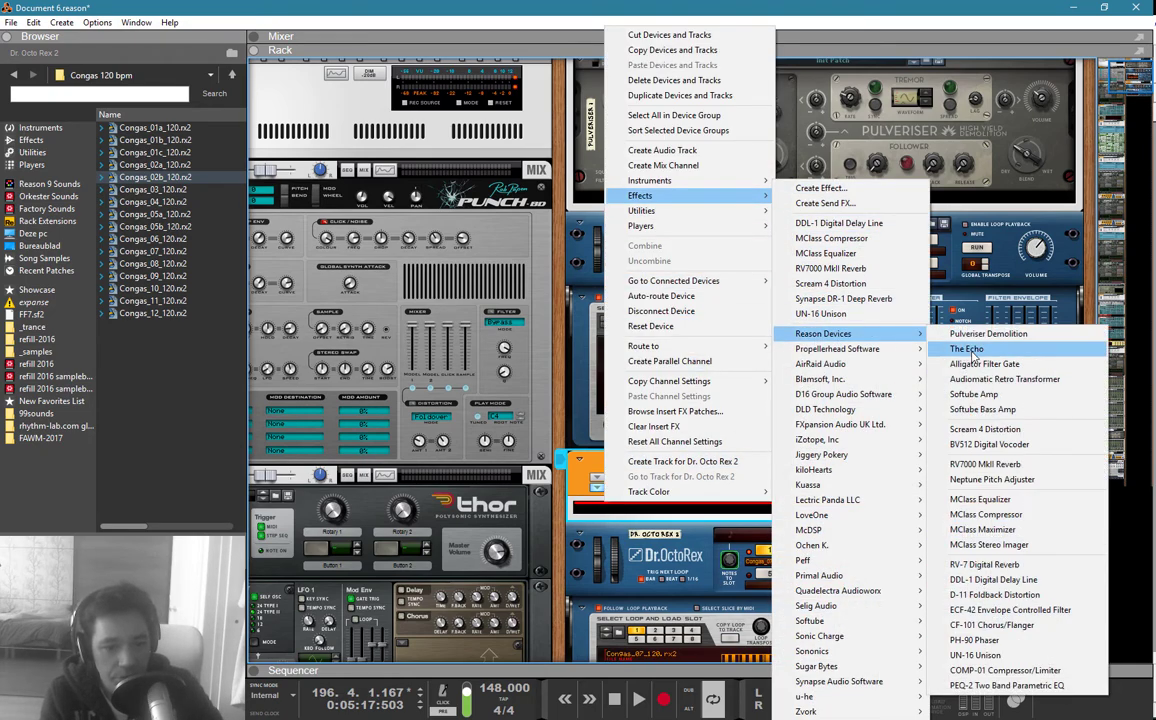
pyautogui.click(965, 328)
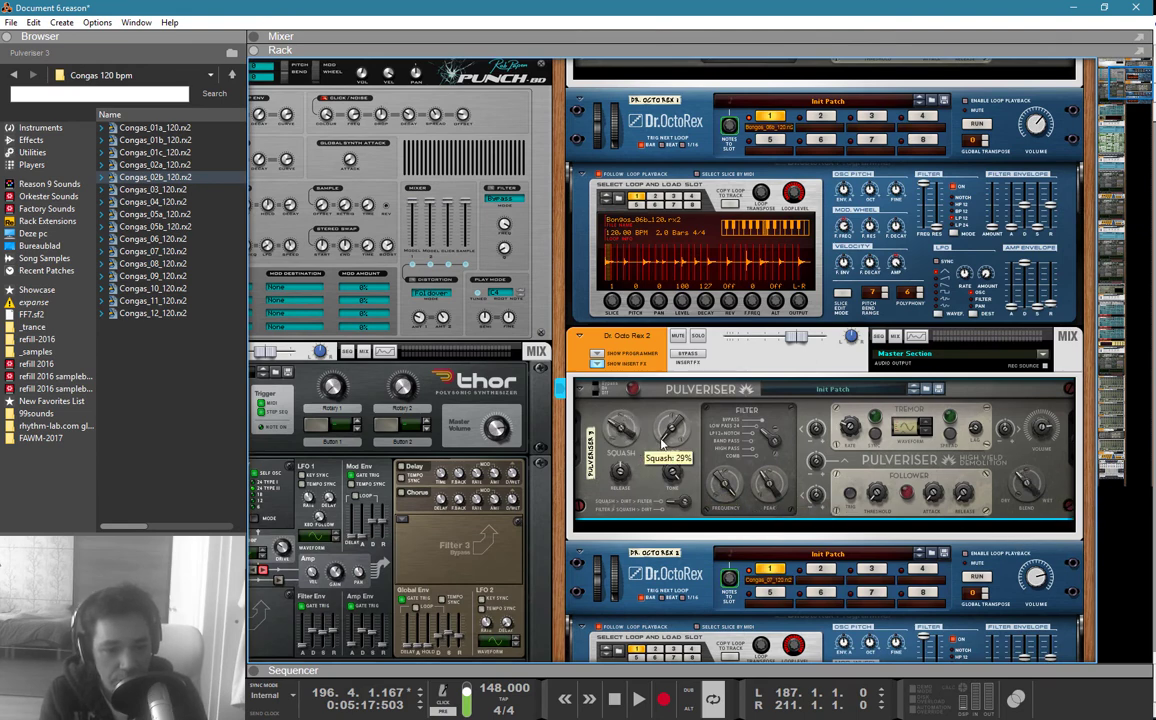
pyautogui.moveTo(661, 445); pyautogui.dragTo(683, 397)
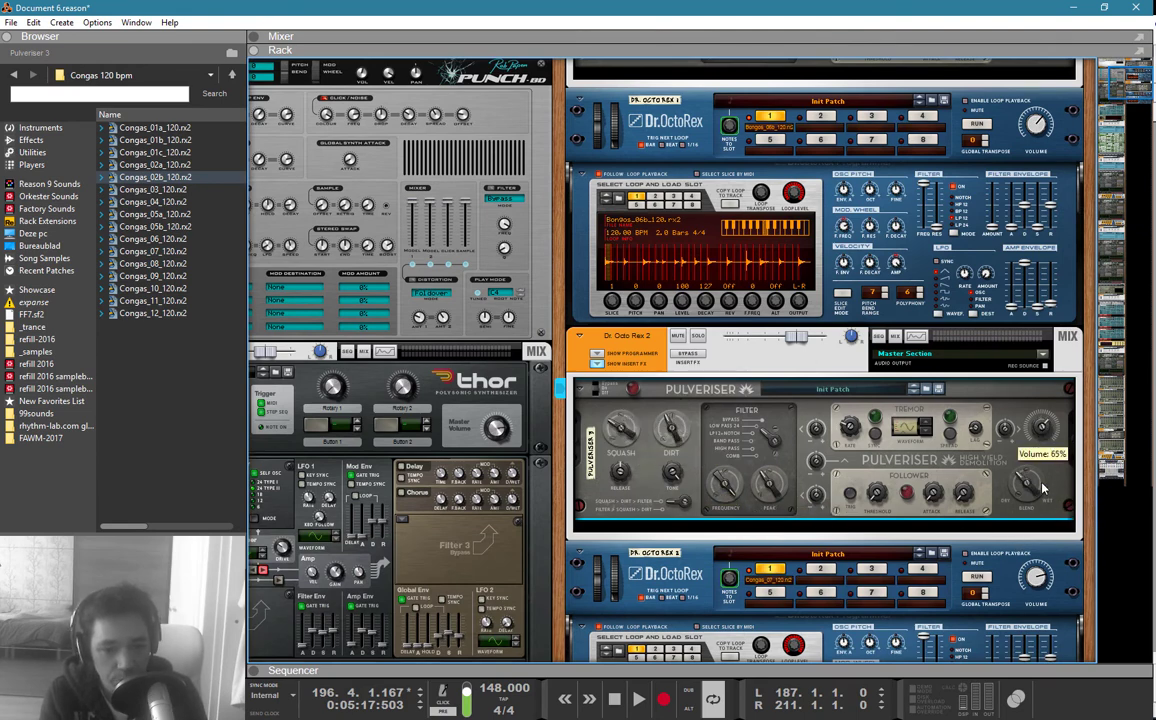
# Step: Play the transition from about bar 191 to hear the conga break with the Pulveriser
pyautogui.press('F7')
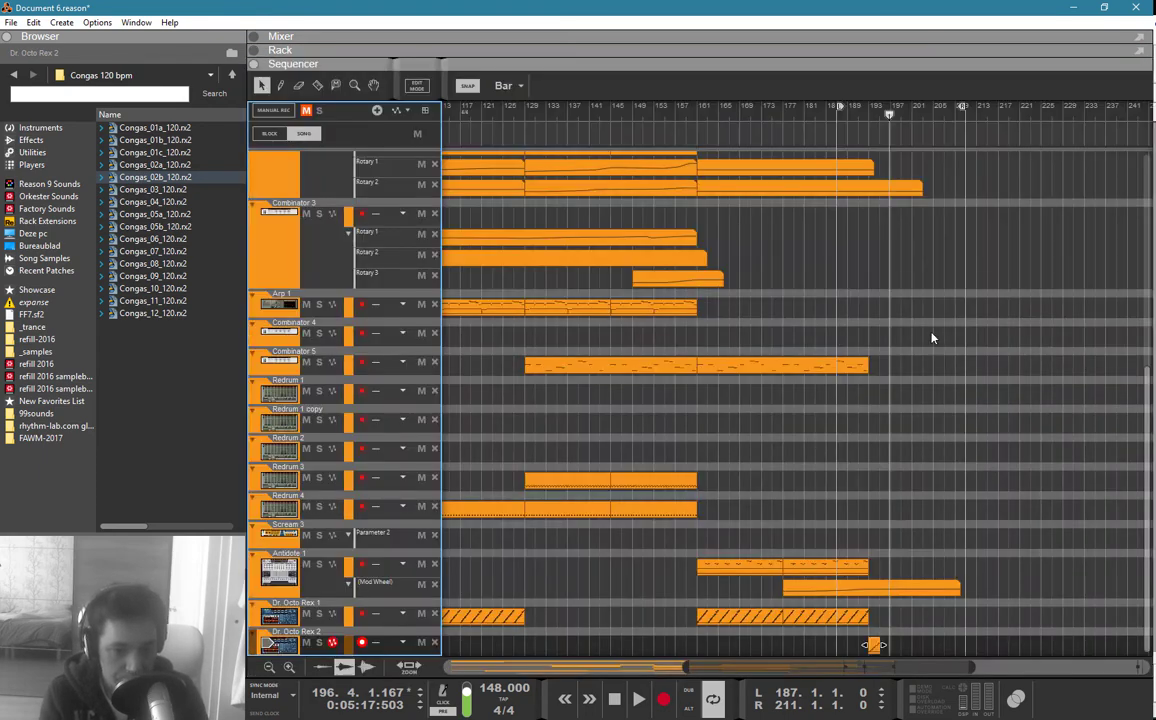
pyautogui.click(859, 114)
pyautogui.press('space')
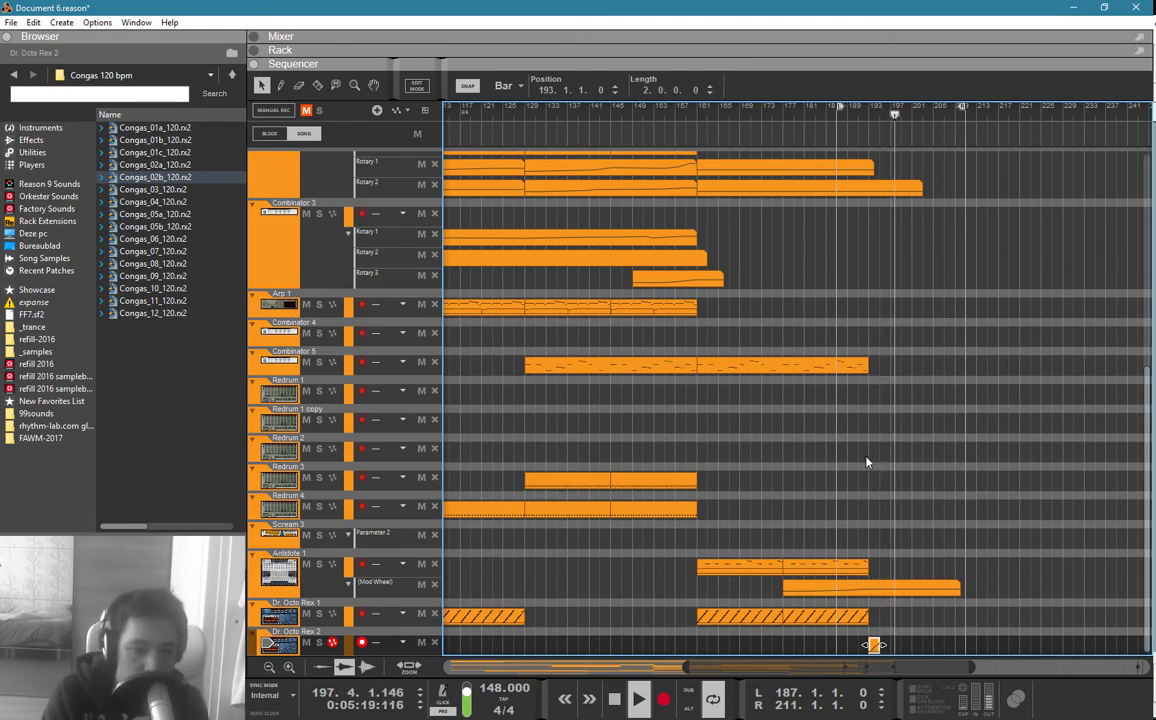
# Step: Stop playback and move the loop start to bar 195, keeping the loop end at bar 211
pyautogui.press('space')
pyautogui.scroll(10, 867, 462)
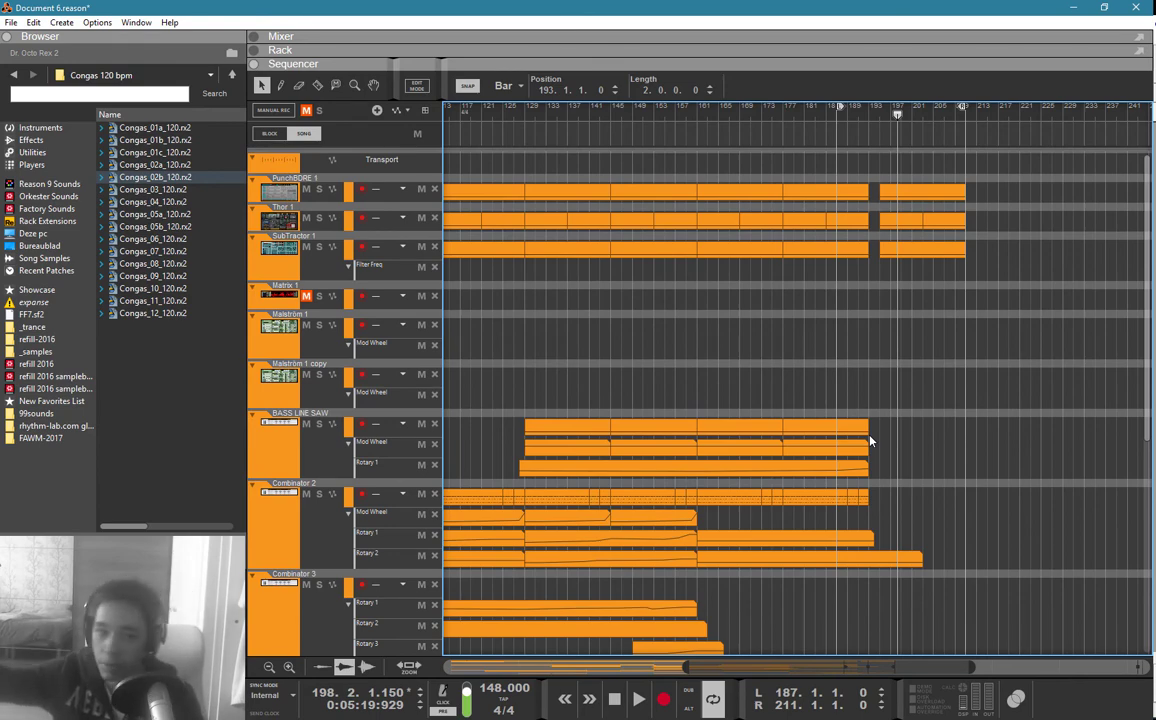
pyautogui.keyDown('ctrl'); pyautogui.click(882, 116); pyautogui.keyUp('ctrl')
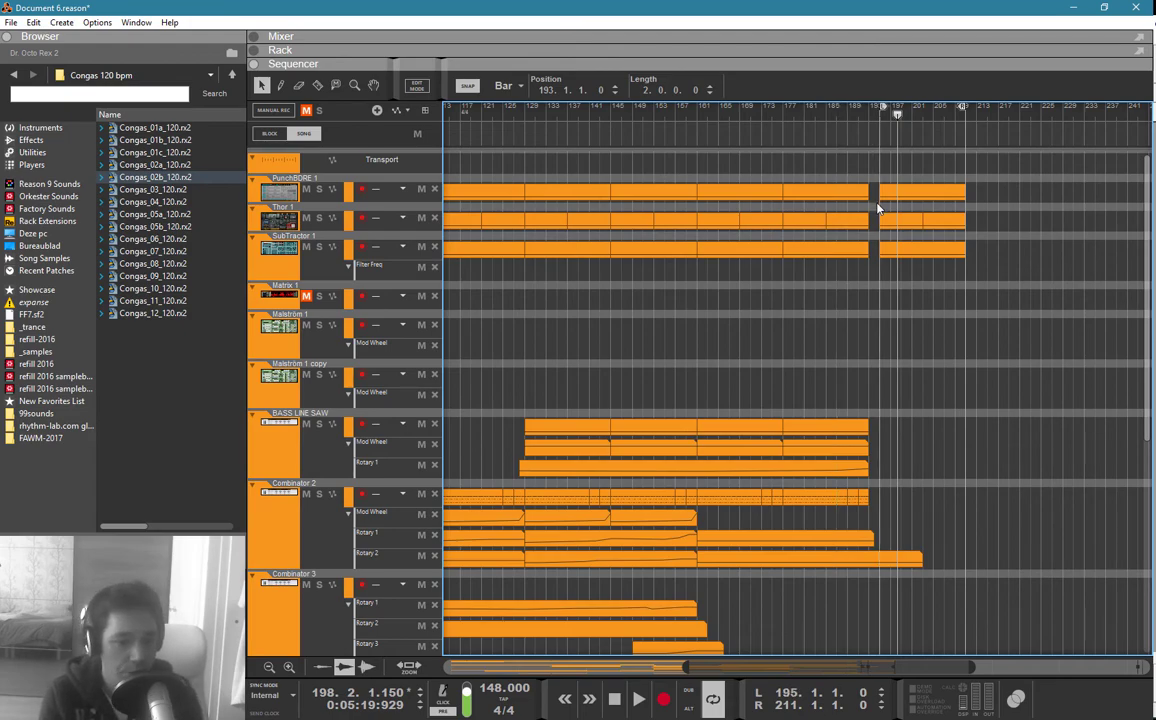
# Step: Add an AudioRealism ABL3 Computer Bassline below the Antidote at the end of the rack
pyautogui.press('F5')
pyautogui.press('F6')
pyautogui.scroll(-10, 870, 292)
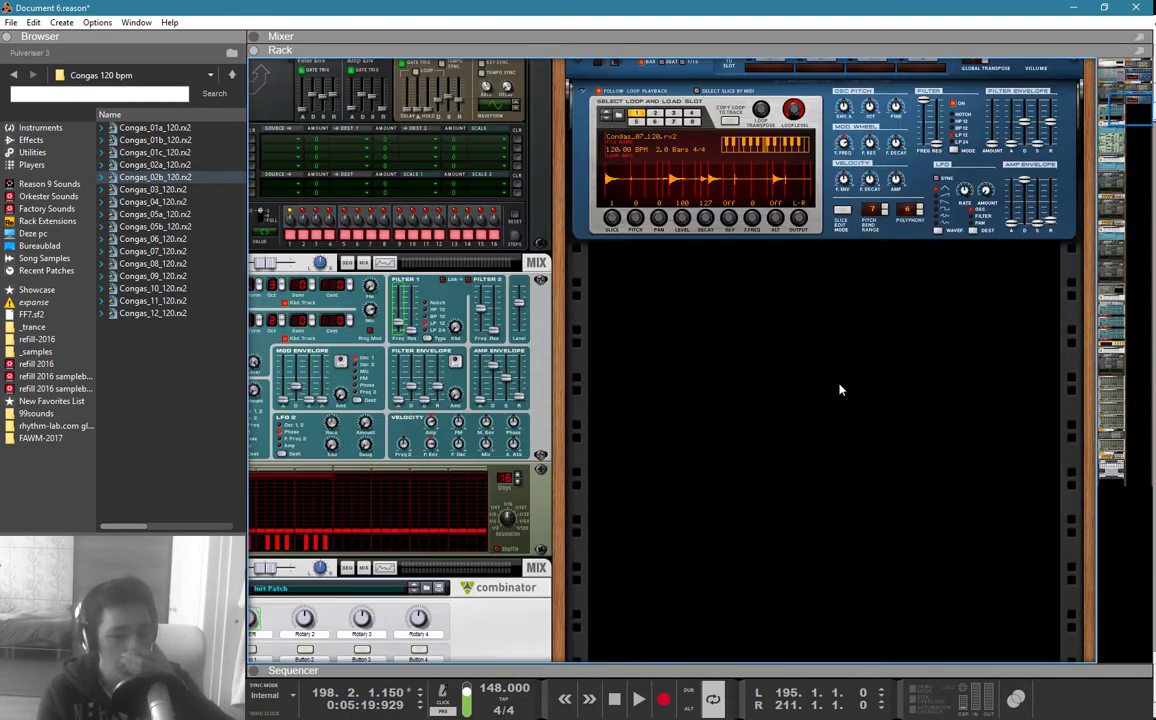
pyautogui.moveTo(1117, 468); pyautogui.dragTo(1104, 483)
pyautogui.rightClick(599, 586)
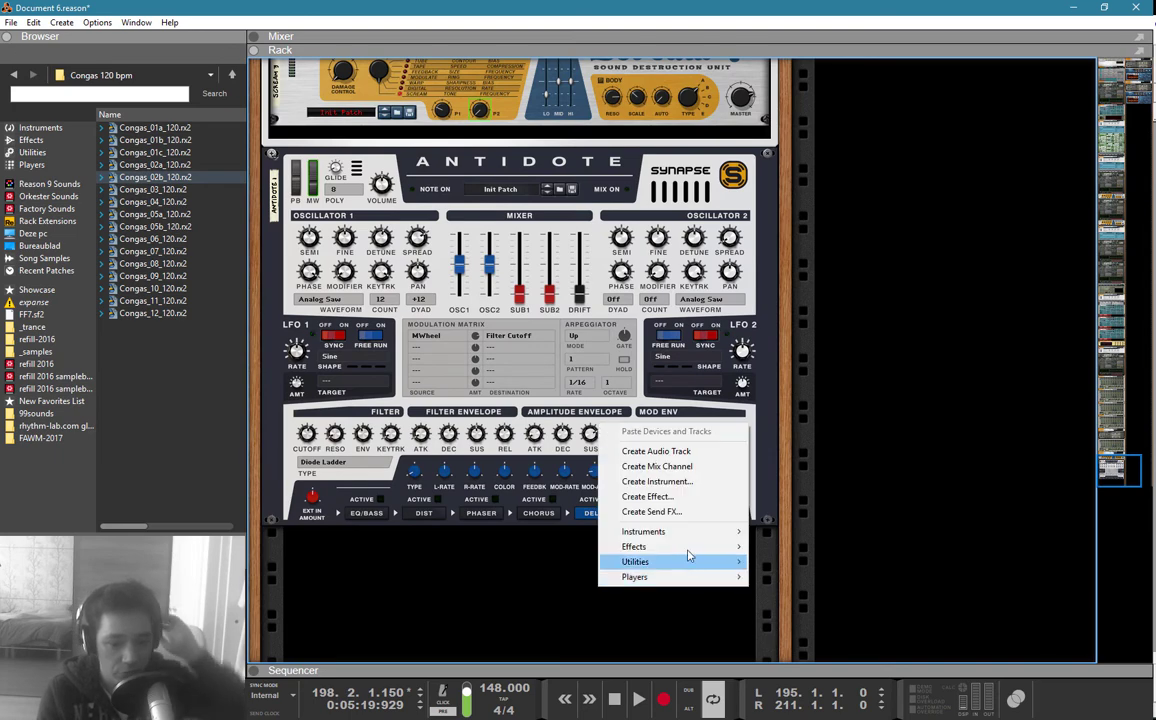
pyautogui.moveTo(690, 536)
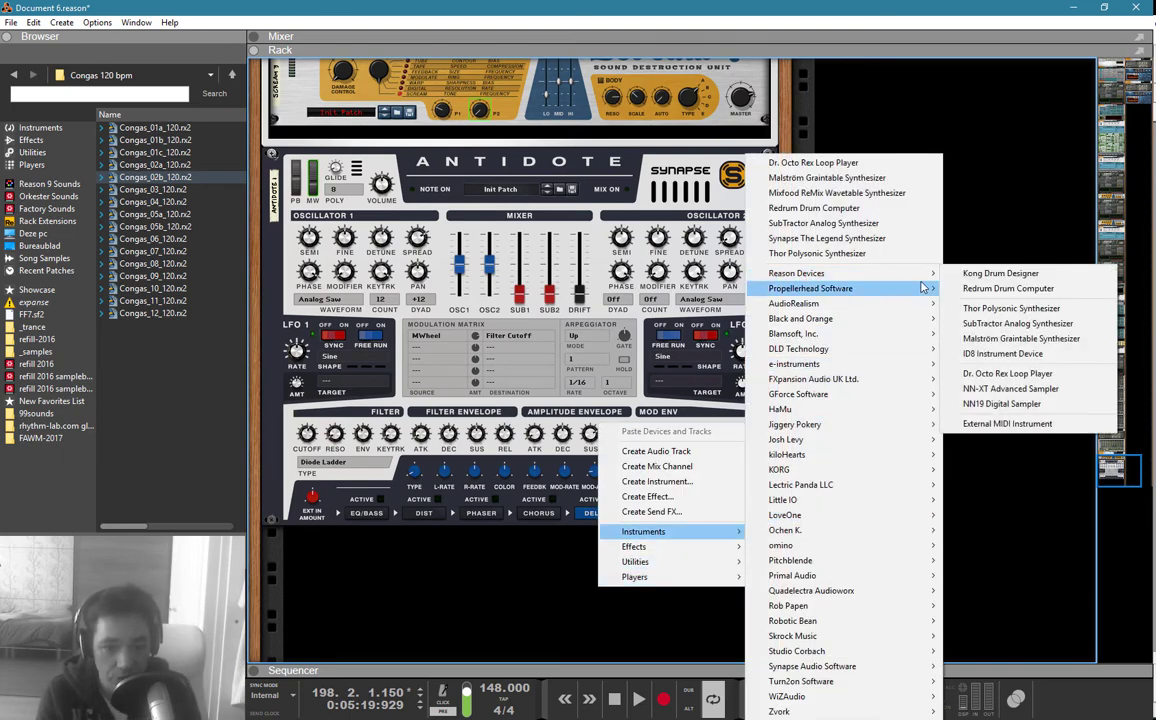
pyautogui.moveTo(922, 288)
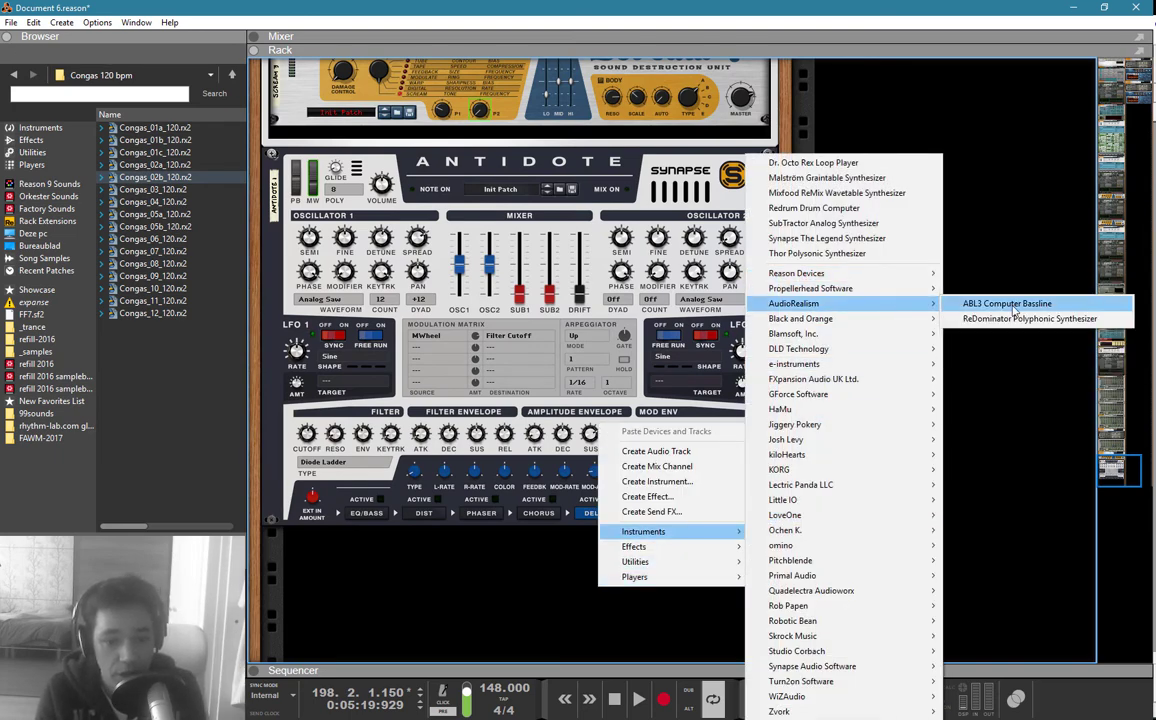
pyautogui.click(1034, 304)
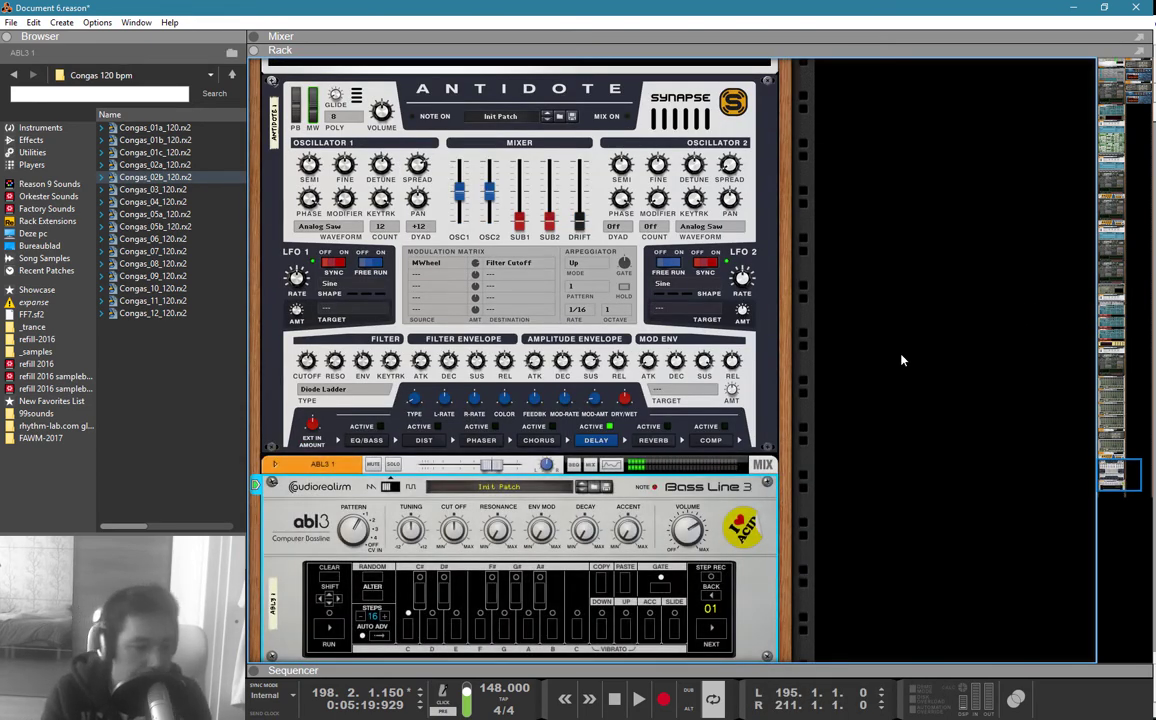
pyautogui.scroll(-1, 510, 520)
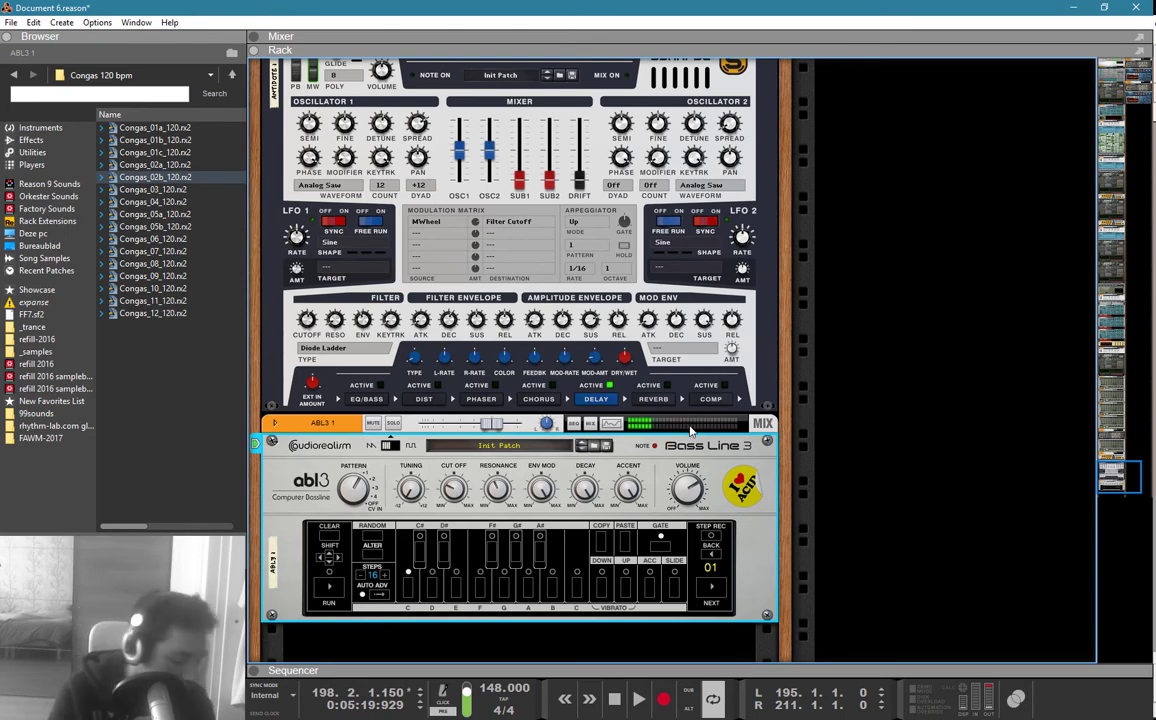
# Step: Adjust the clipping on the back of the ABL3, setting the clip level to 10.9%
pyautogui.press('Tab')
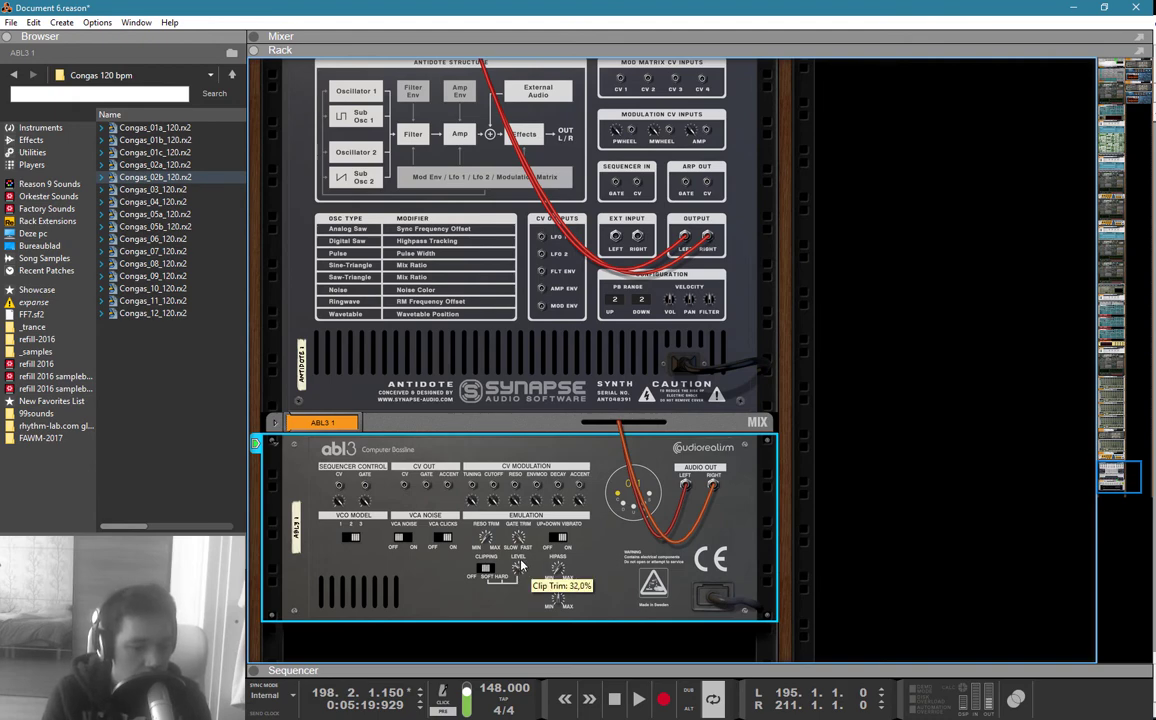
pyautogui.click(490, 570)
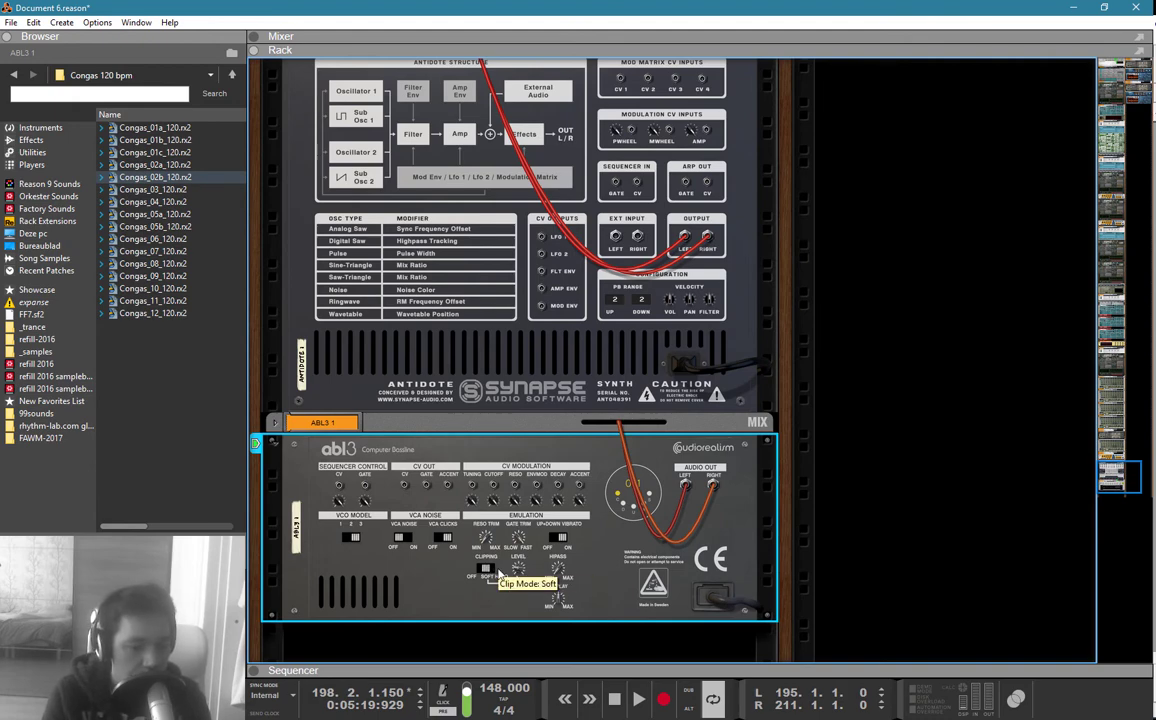
pyautogui.moveTo(517, 577); pyautogui.dragTo(517, 574)
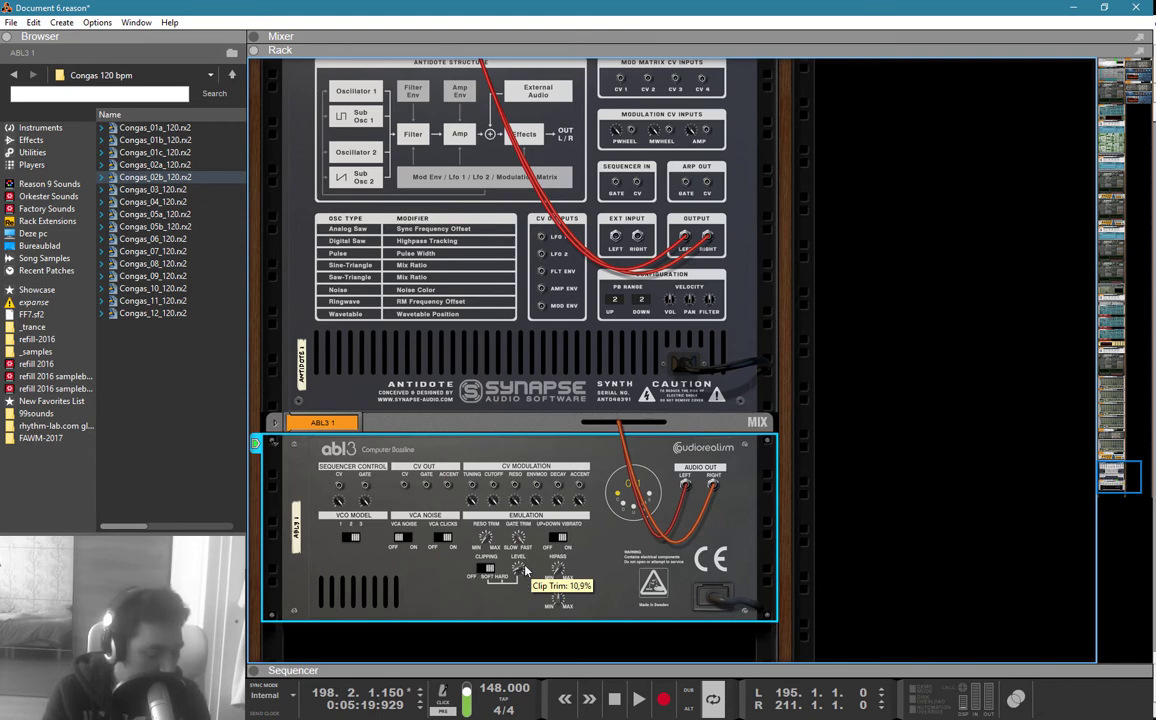
pyautogui.press('Tab')
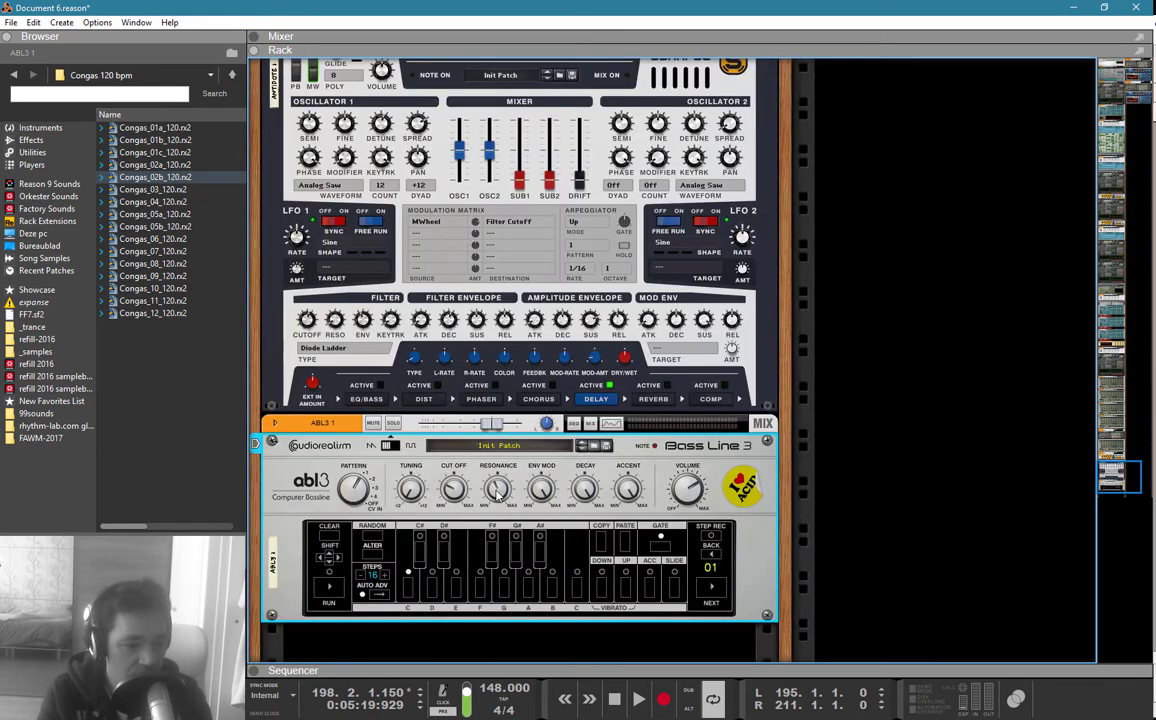
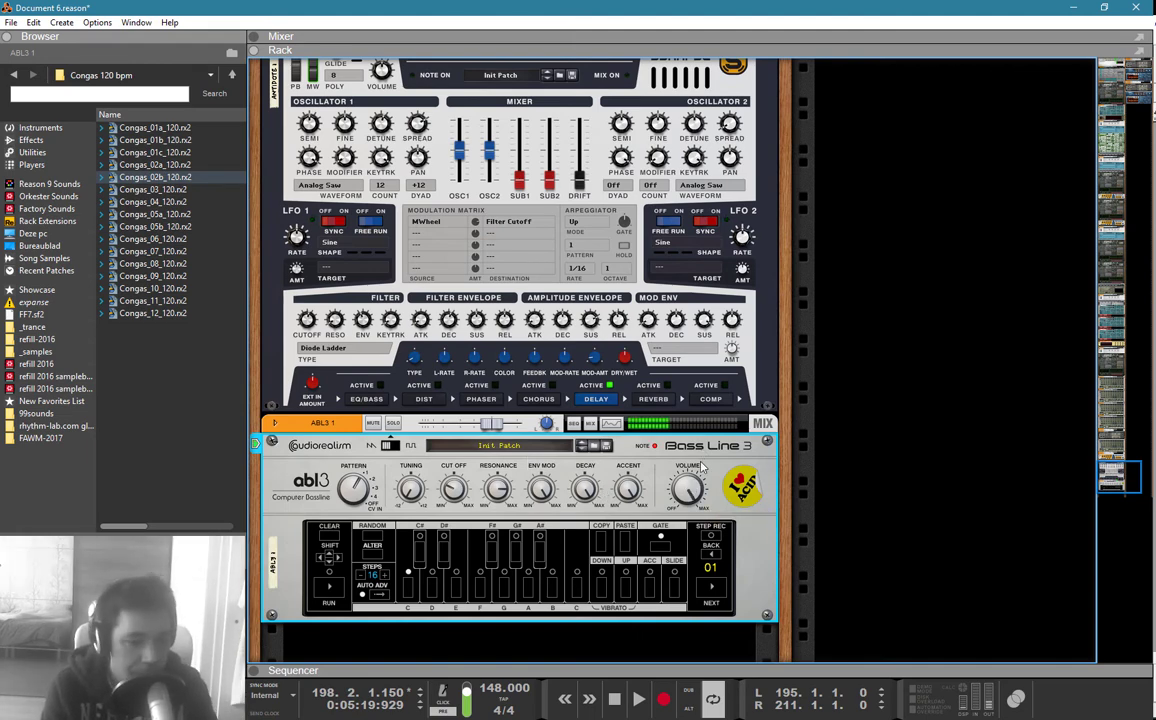
# Step: Unfold the ABL3 1 mix channel and add an MClass Compressor as its insert effect
pyautogui.click(268, 424)
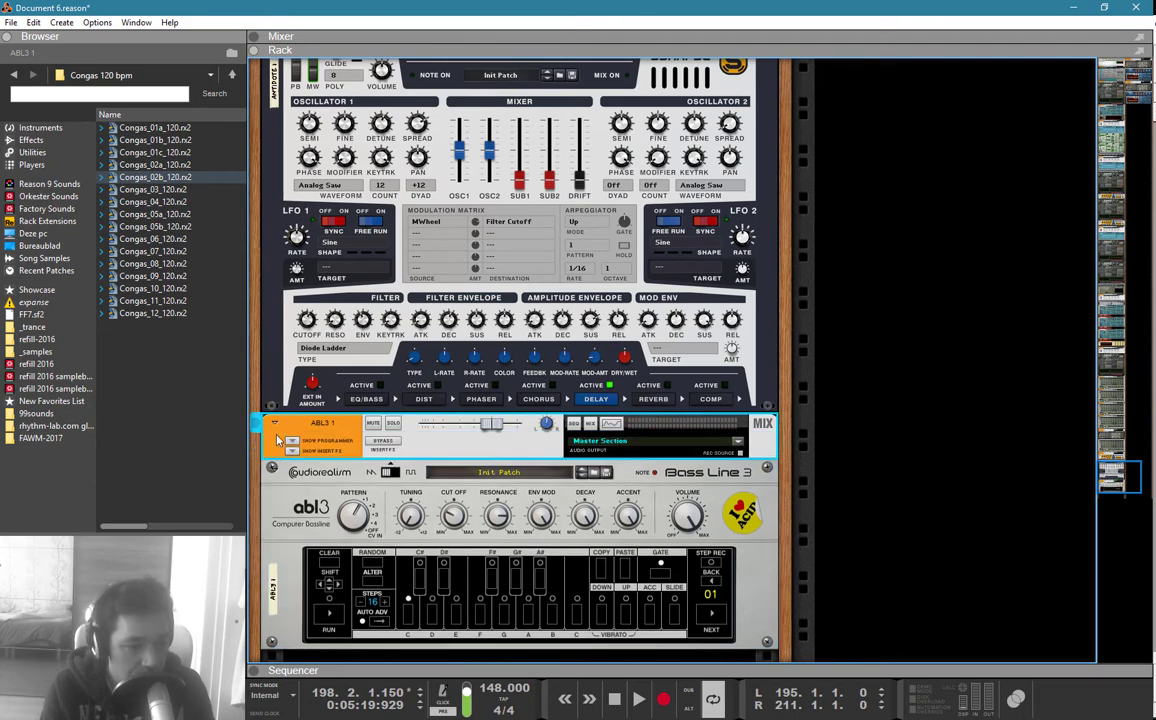
pyautogui.click(291, 452)
pyautogui.rightClick(306, 460)
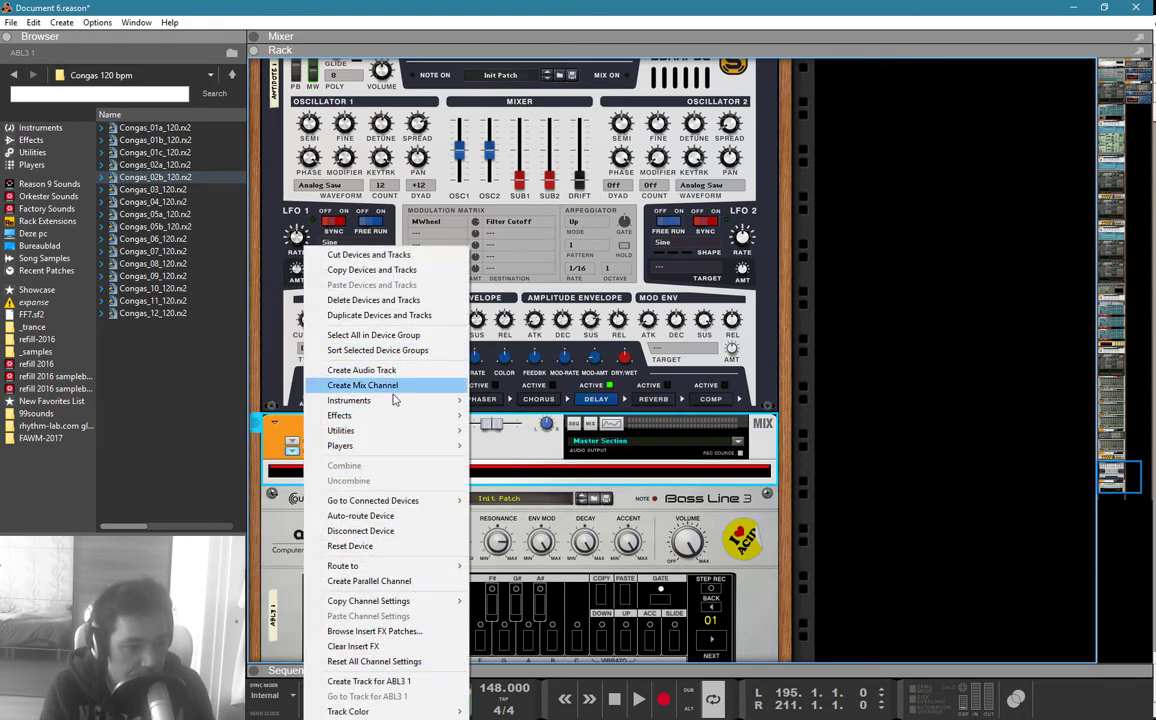
pyautogui.moveTo(387, 418)
pyautogui.click(525, 238)
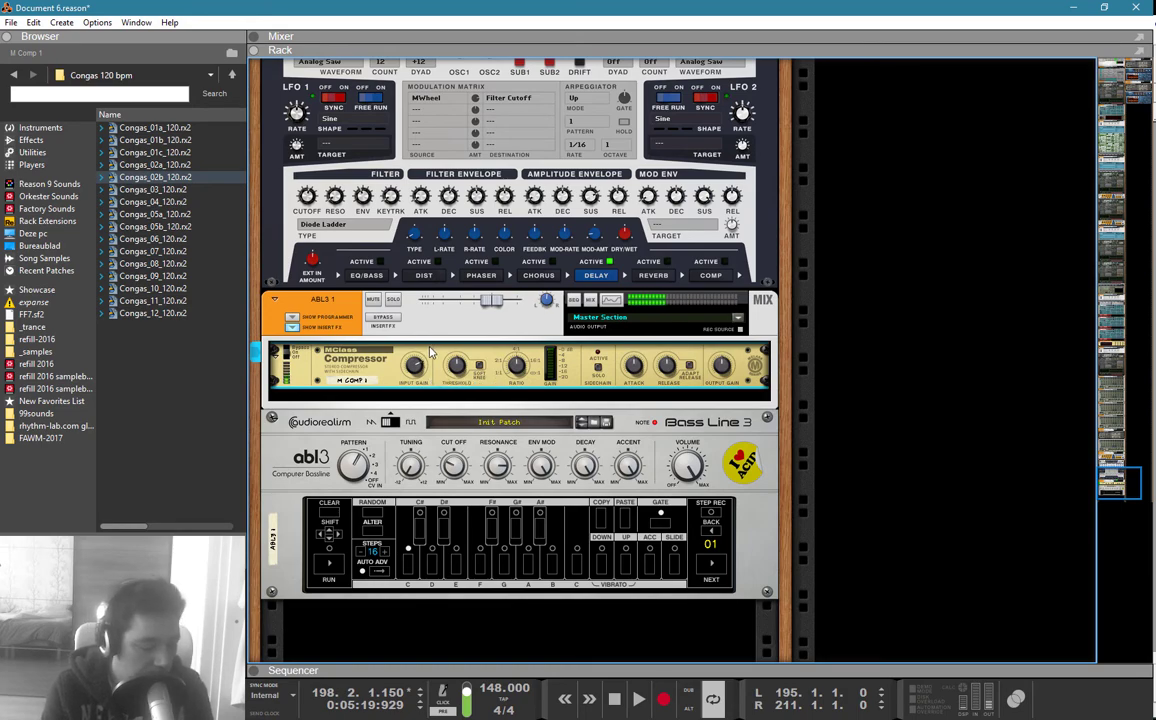
# Step: Draw an empty five-bar clip on the ABL3 1 track starting at bar 195
pyautogui.press('F7')
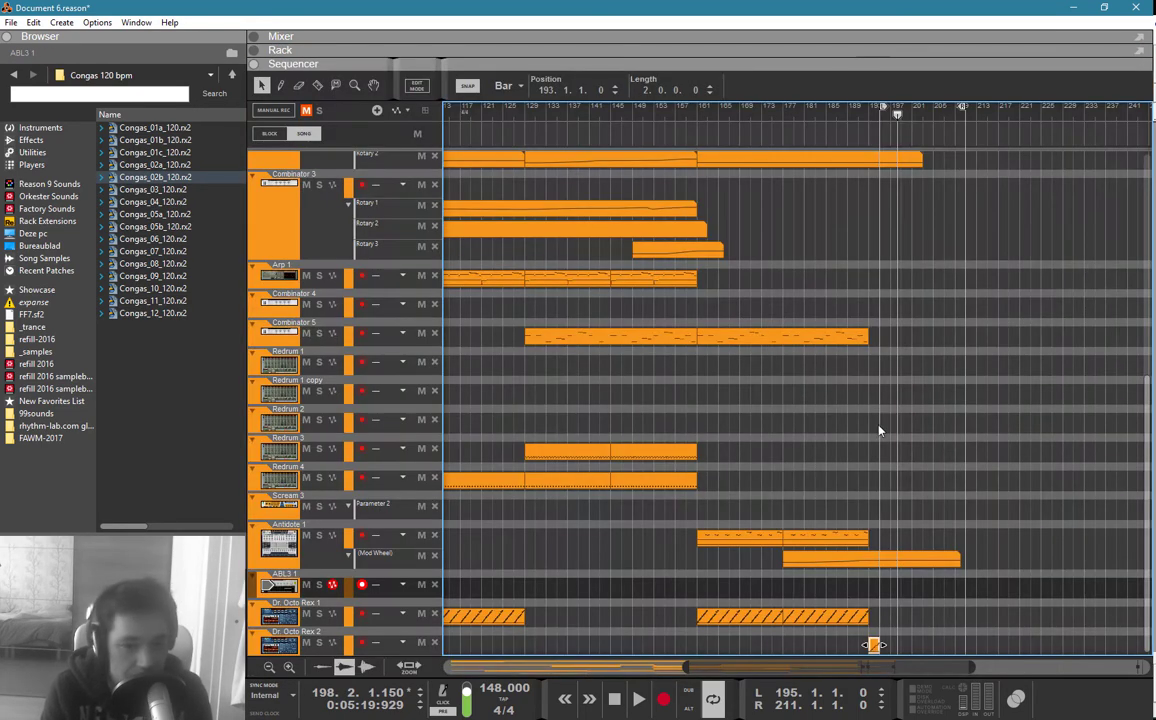
pyautogui.press('w')
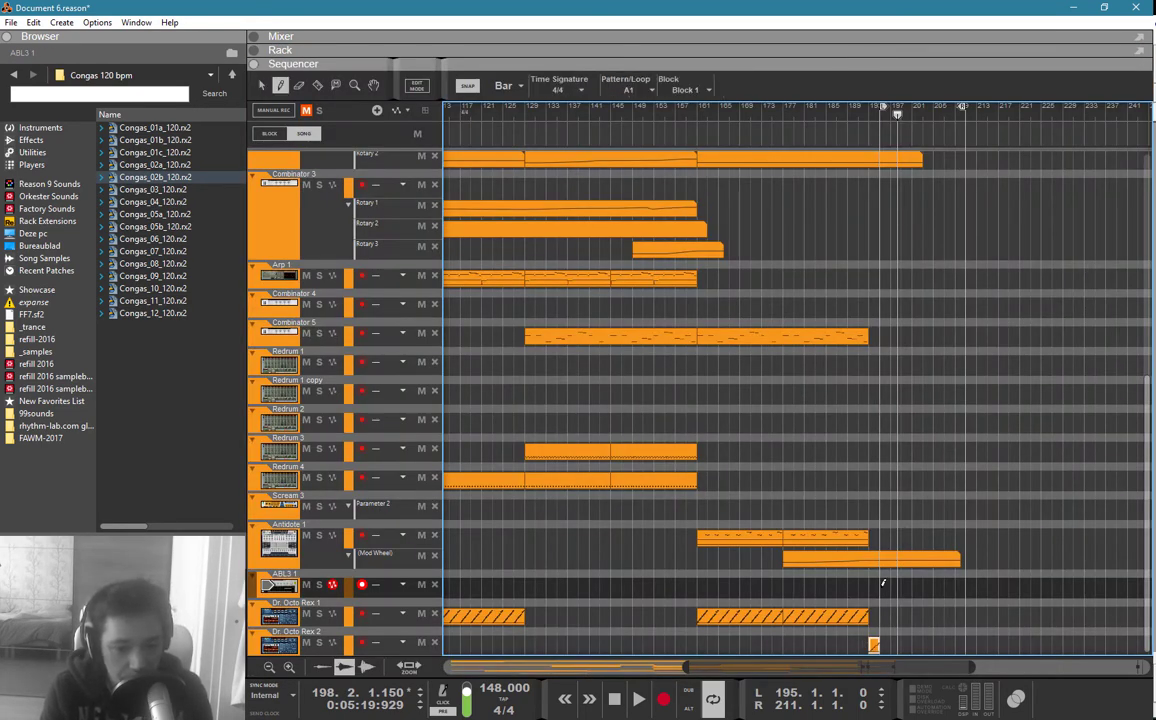
pyautogui.moveTo(883, 583); pyautogui.dragTo(913, 581)
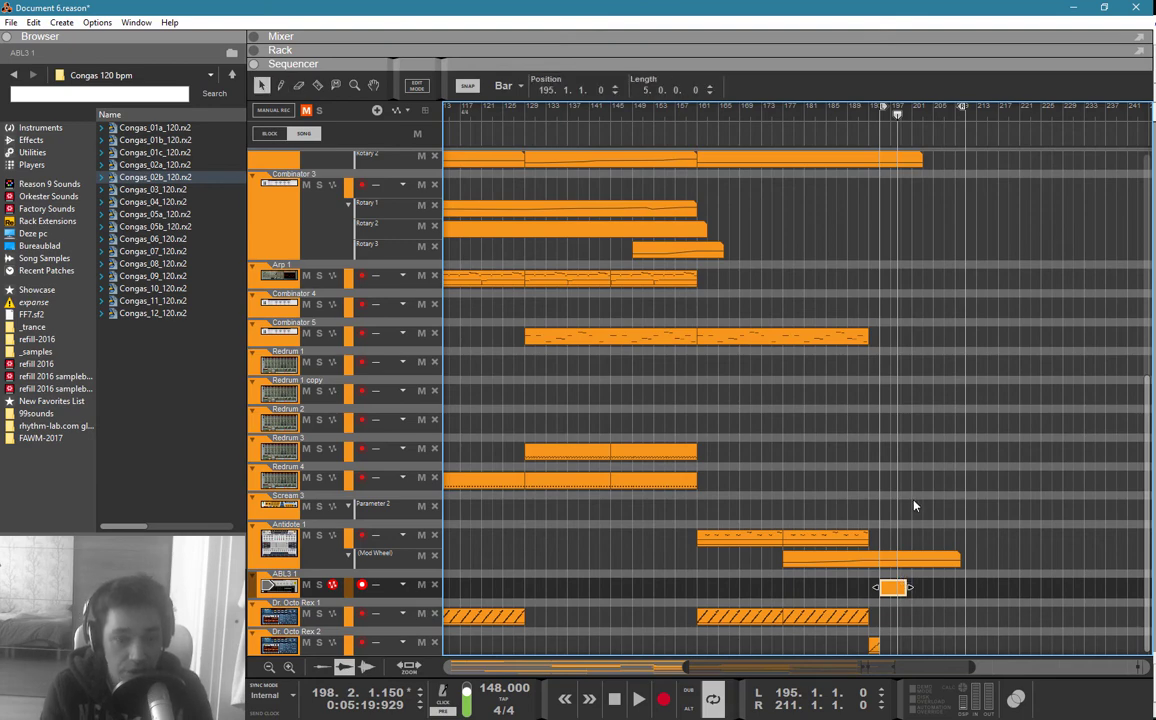
# Step: Copy the last group of Combinator 2 note clips so the copy starts at bar 195
pyautogui.scroll(8, 913, 505)
pyautogui.scroll(-3, 913, 505)
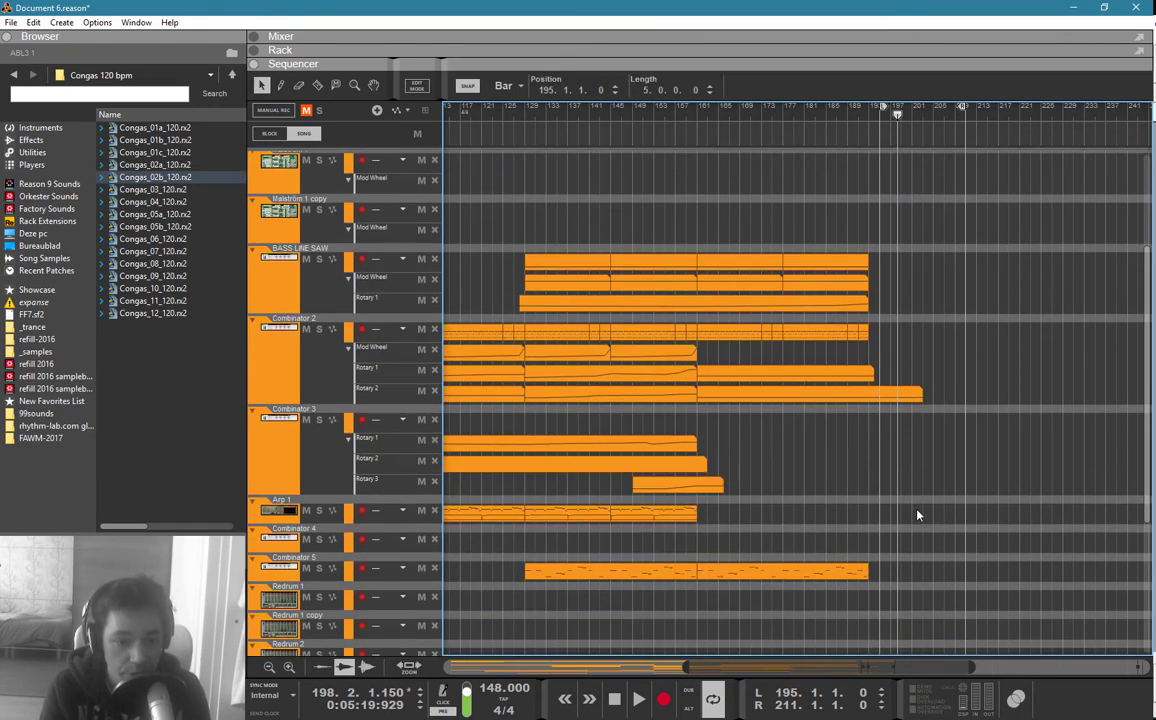
pyautogui.moveTo(920, 361); pyautogui.dragTo(902, 342)
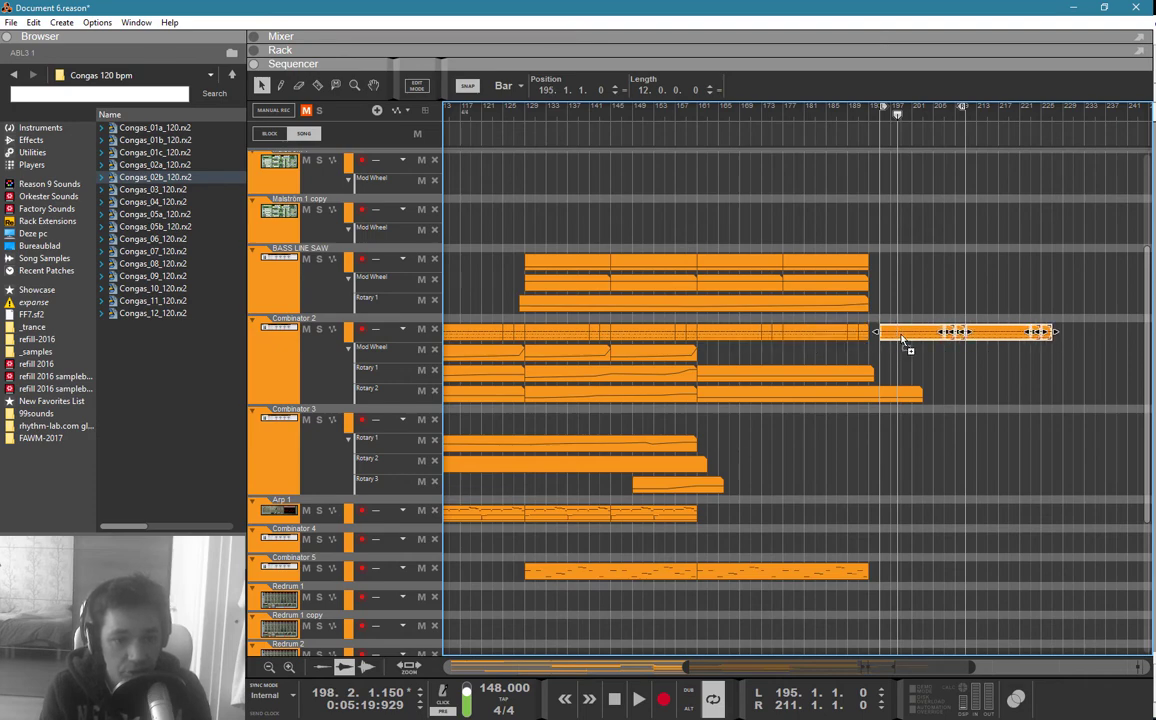
# Step: Play the new section from bar 195 and bring the ABL3 back into view in the rack
pyautogui.click(883, 119)
pyautogui.scroll(-4, 930, 300)
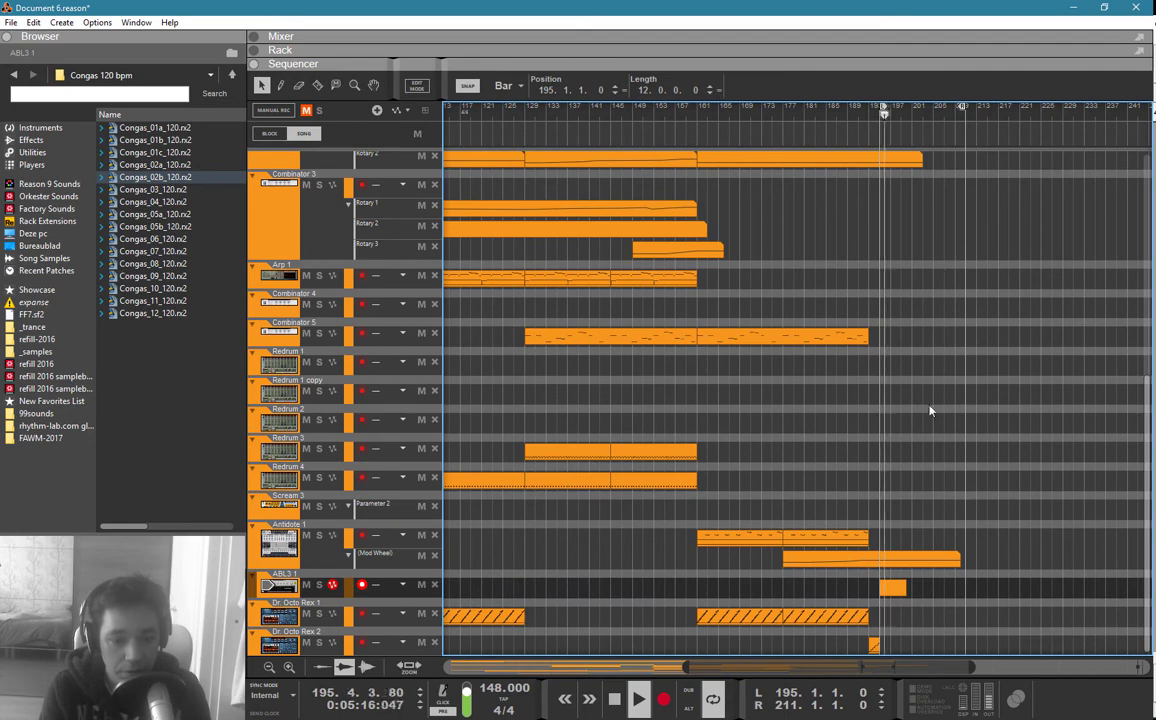
pyautogui.press('F5')
pyautogui.press('F6')
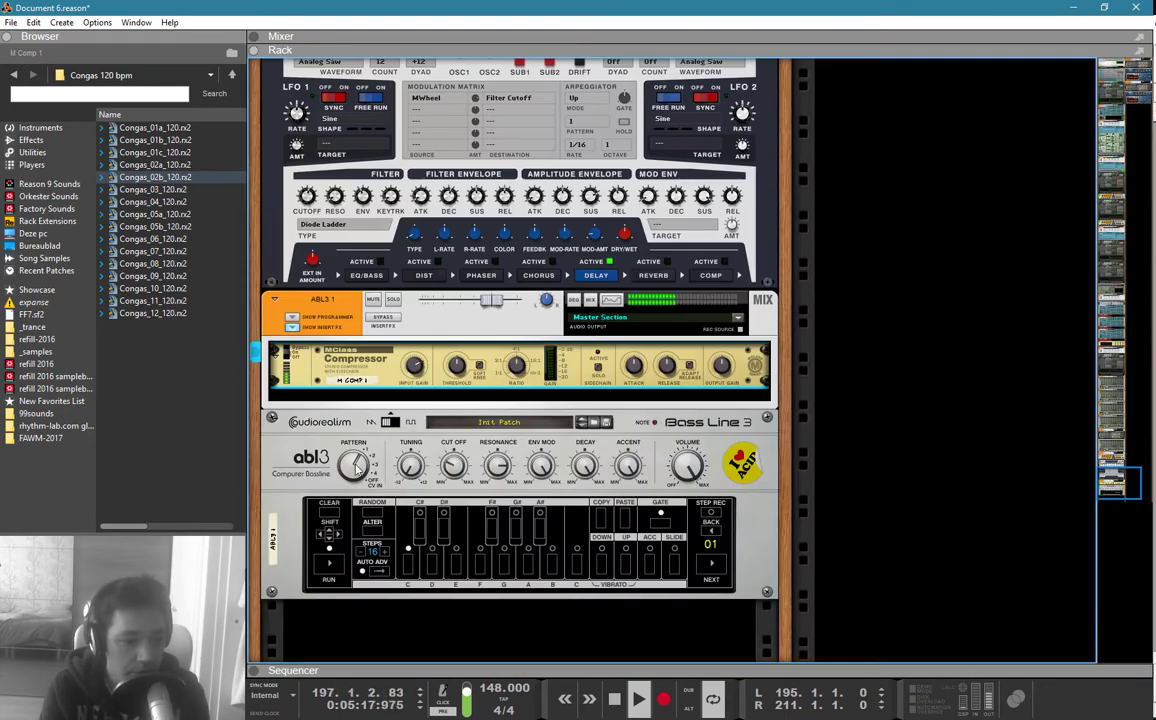
# Step: Change the Bass Line 3 pattern selector and open the ABL3 1 clip at bar 195 for note editing
pyautogui.click(356, 468)
pyautogui.press('F7')
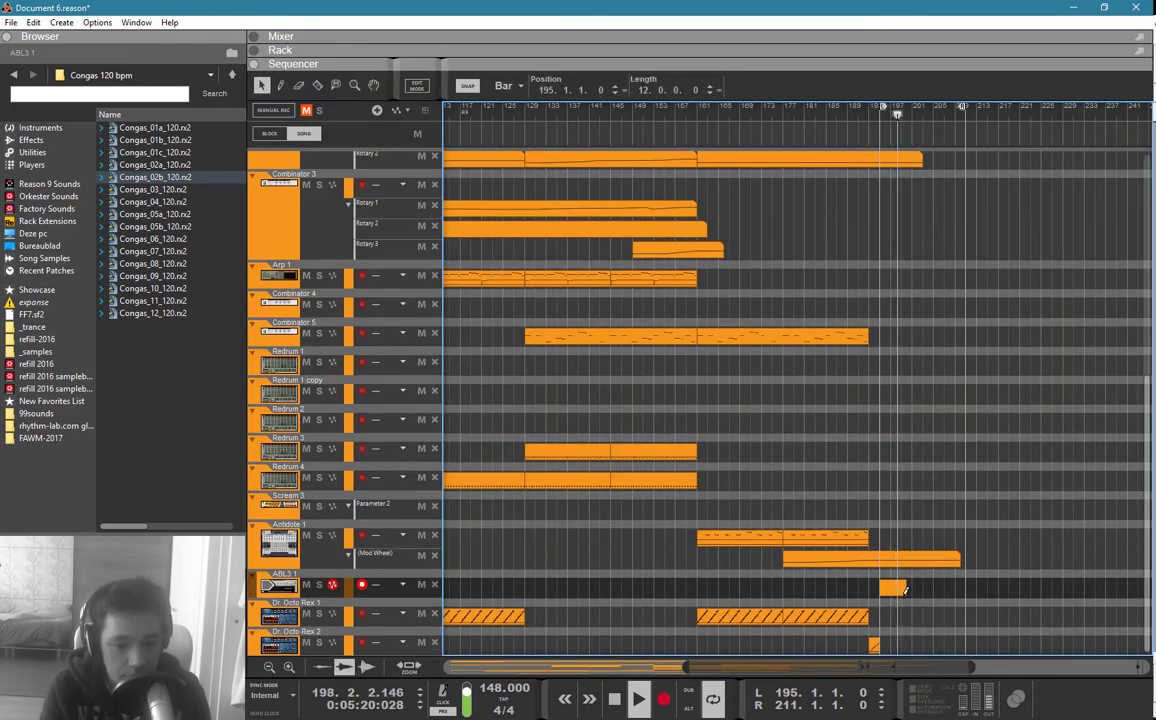
pyautogui.doubleClick(893, 588)
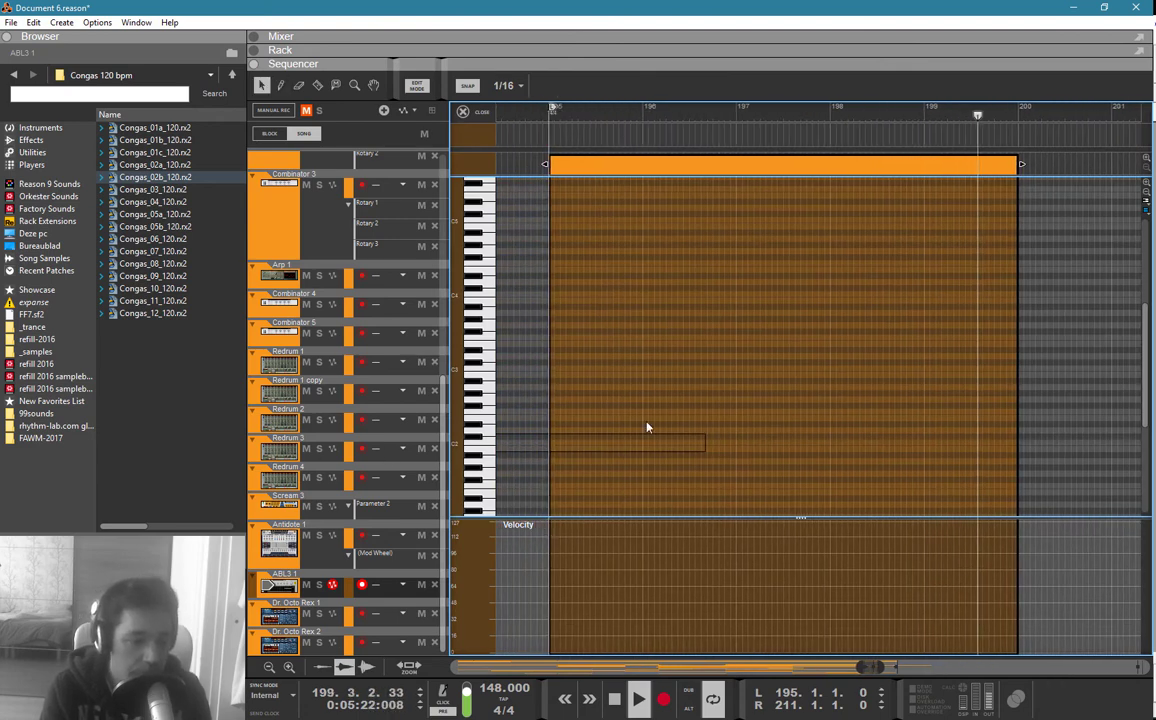
# Step: Ready the clip for drawing notes and set the loop to run from bar 195 to bar 199
pyautogui.press('w')
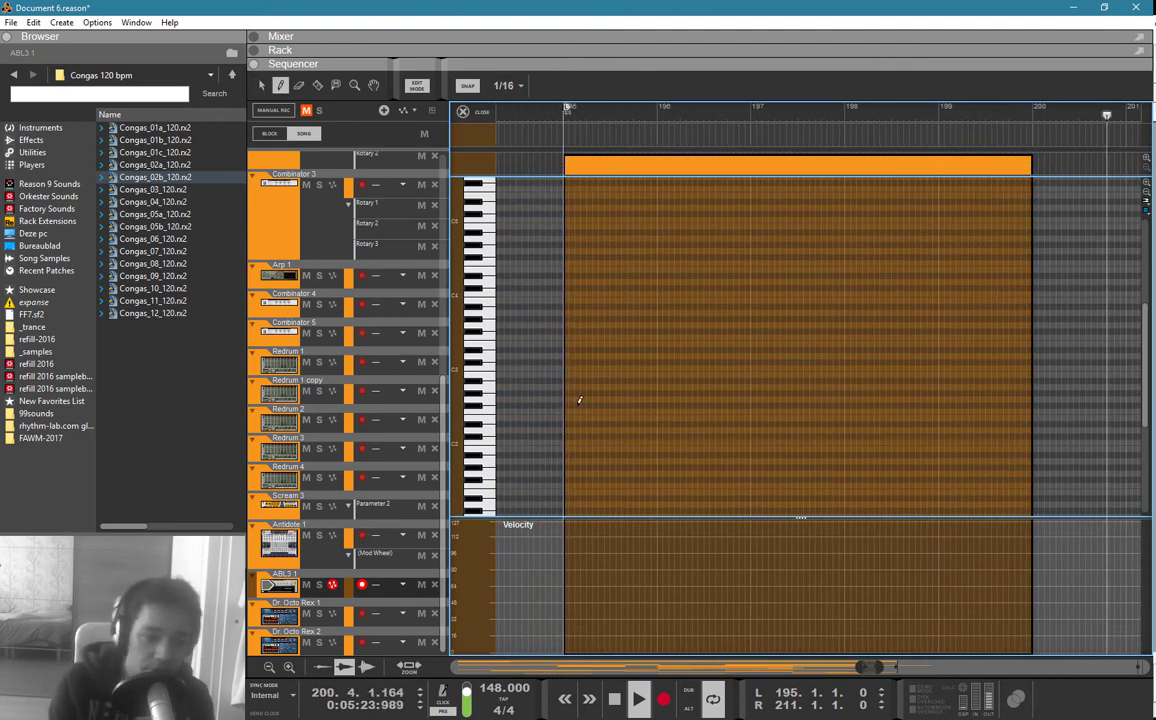
pyautogui.keyDown('alt'); pyautogui.click(945, 111); pyautogui.keyUp('alt')
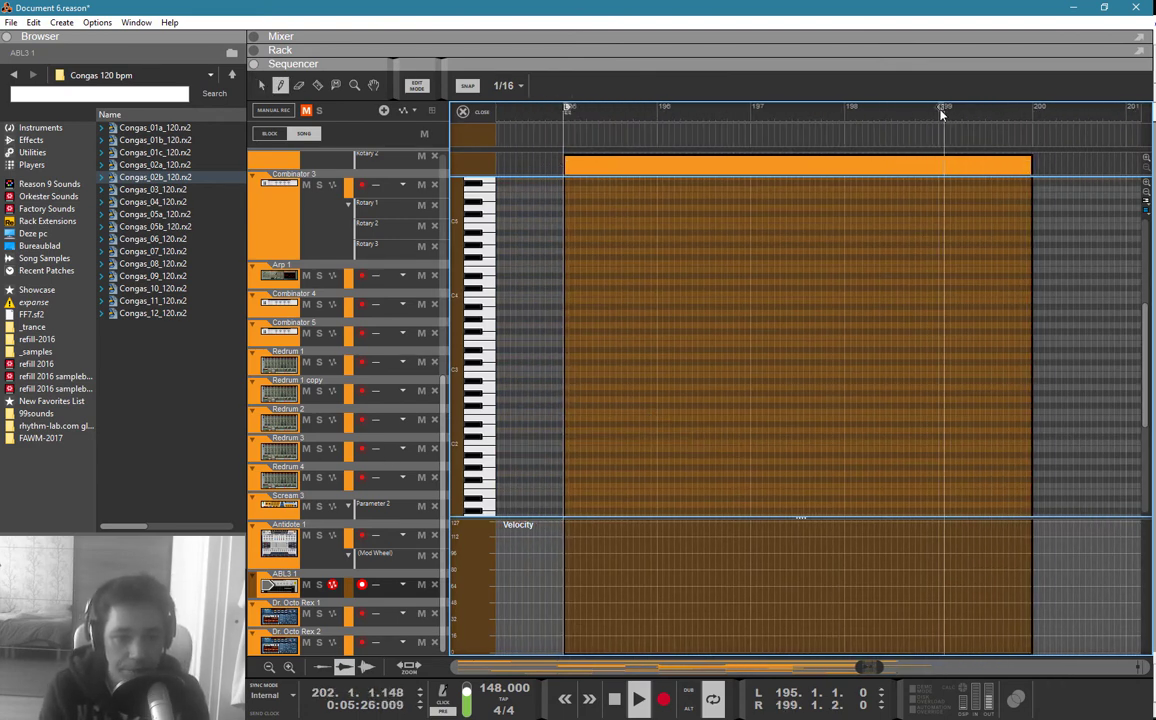
pyautogui.moveTo(612, 117); pyautogui.dragTo(544, 119)
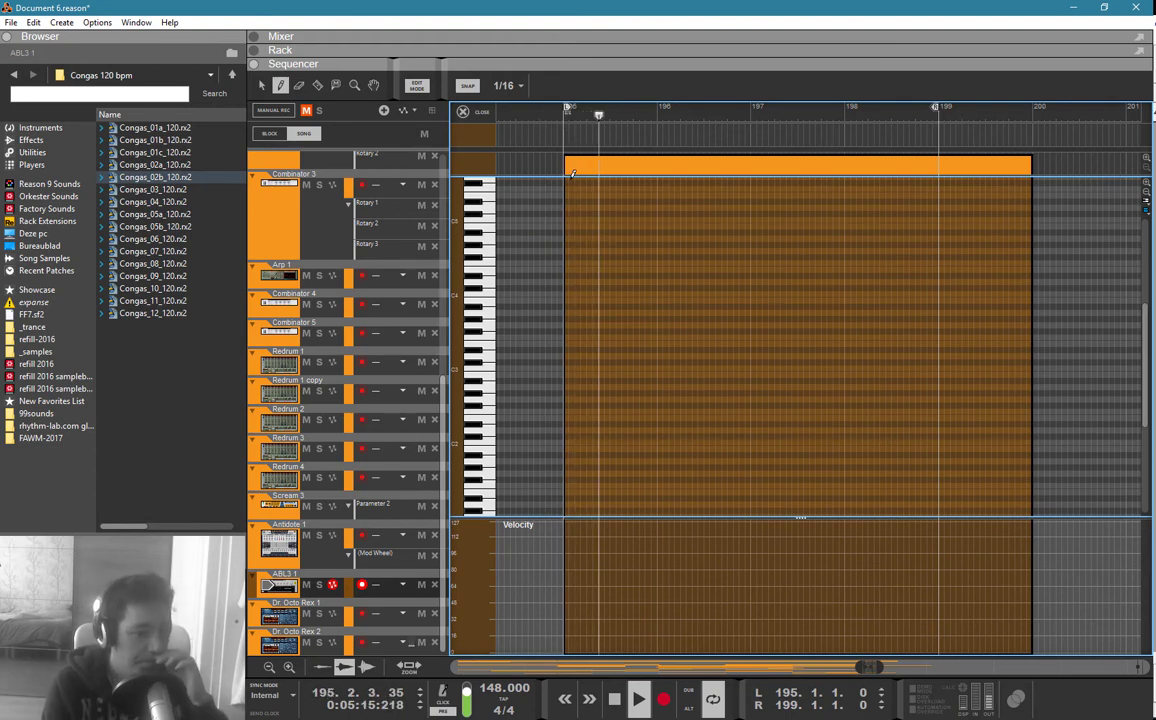
# Step: Enter three 1/16-long D3 notes in the ABL3 1 clip at 195.1.3, 195.3.1 and 195.4.1
pyautogui.click(568, 356)
pyautogui.press('q')
pyautogui.scroll(2, 617, 296)
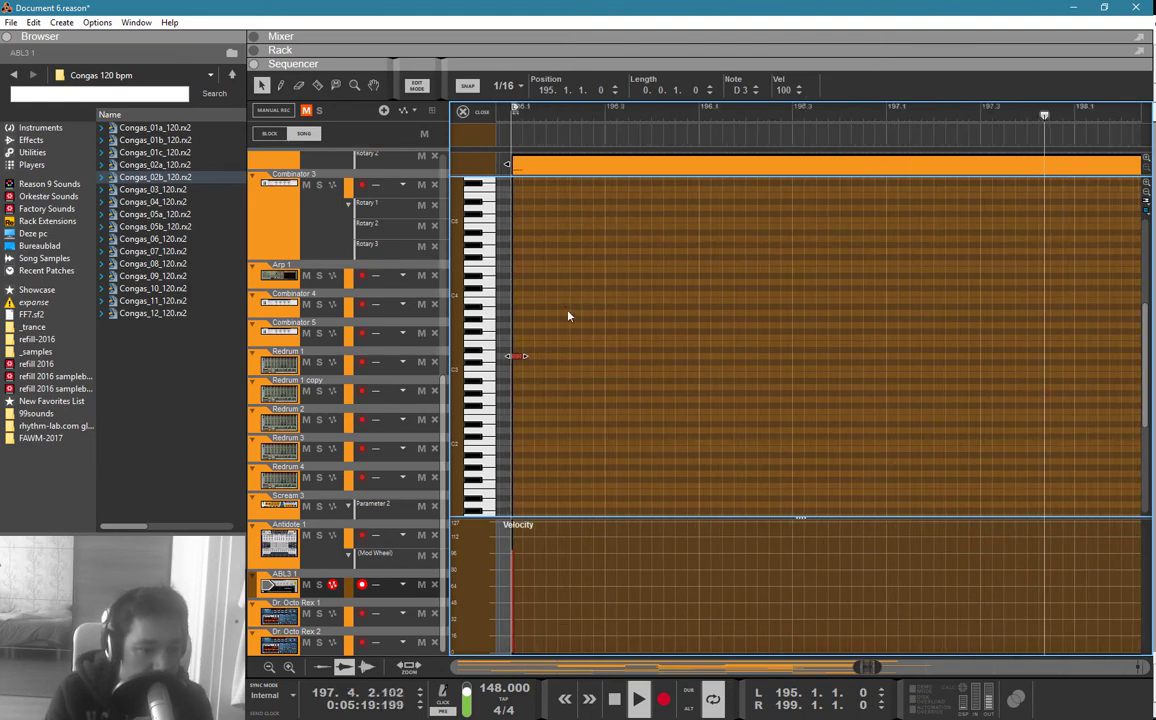
pyautogui.hscroll(-1, 543, 350)
pyautogui.click(541, 352)
pyautogui.moveTo(531, 357); pyautogui.dragTo(674, 360)
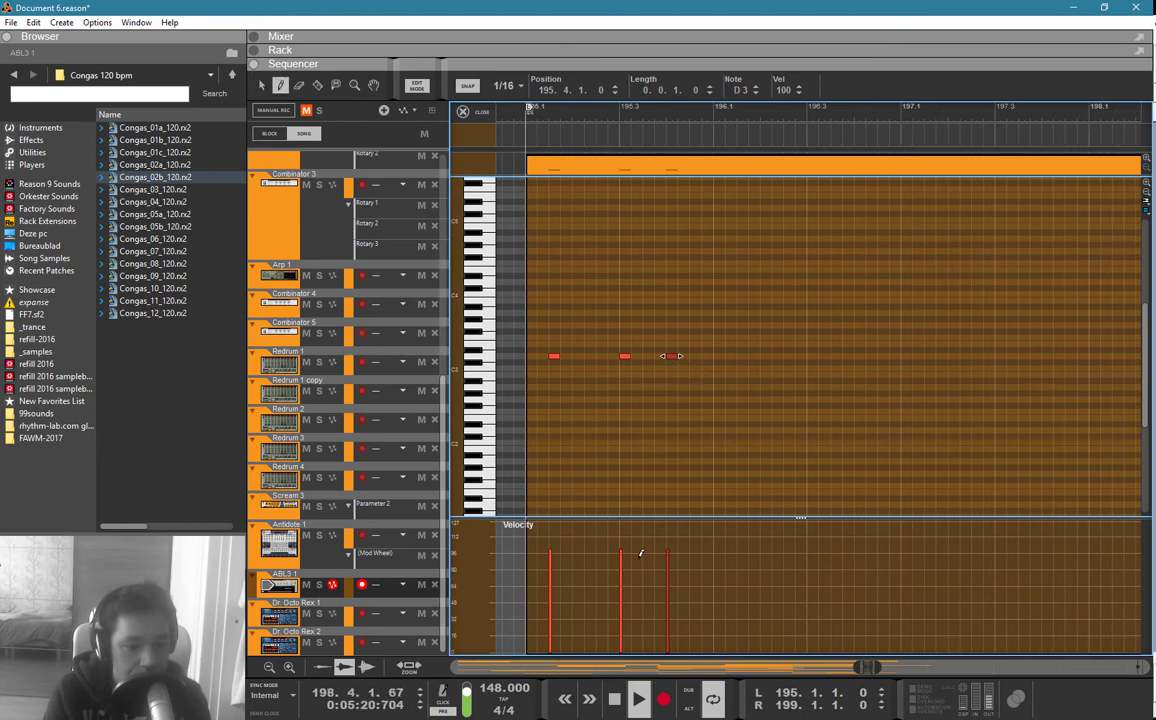
# Step: Lower the middle D3 note's velocity to 62 and move the note to 195.2.2
pyautogui.click(621, 590)
pyautogui.press('q')
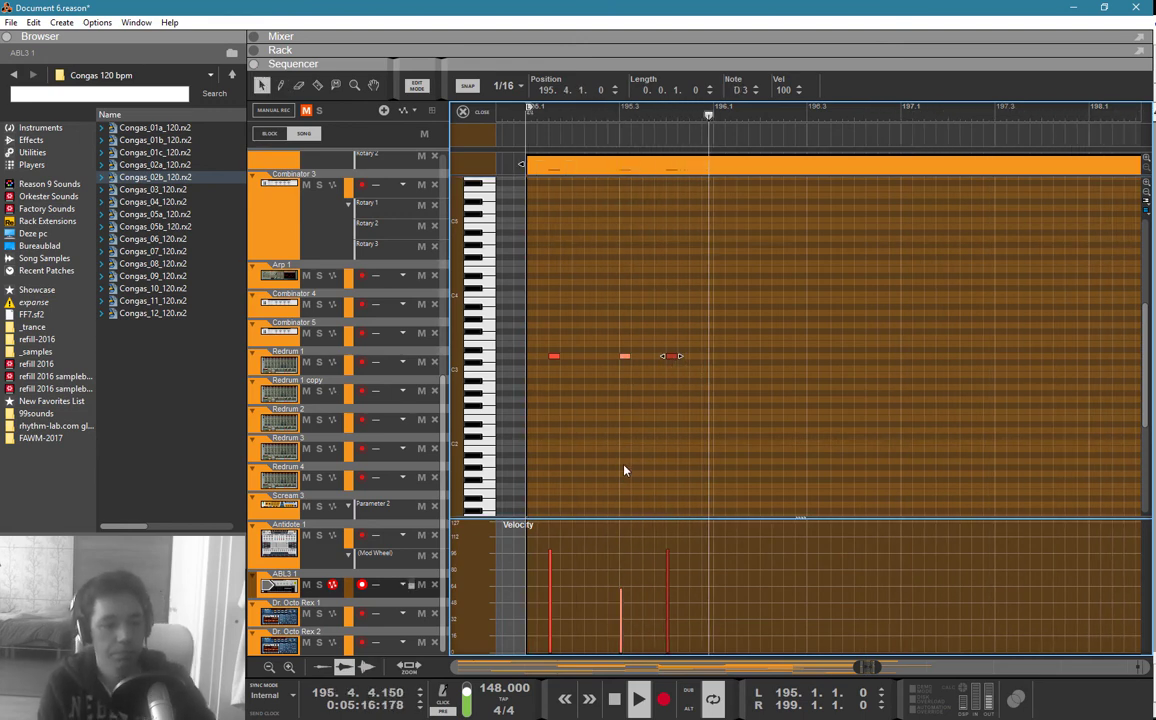
pyautogui.click(624, 357)
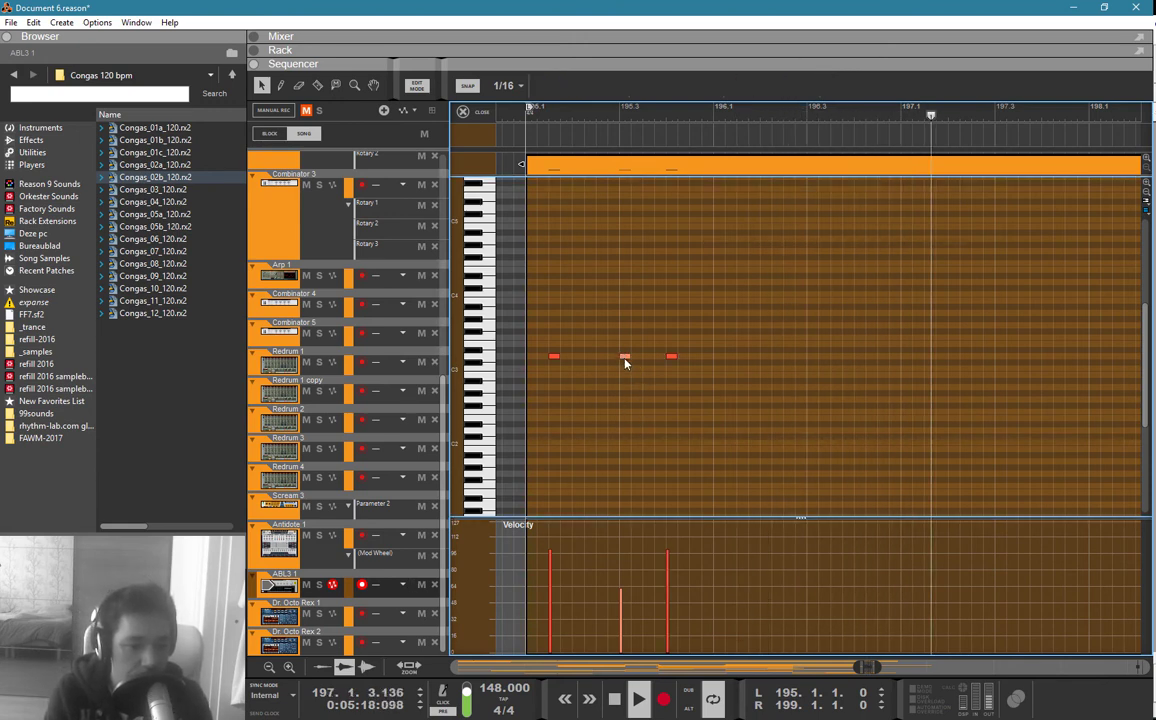
pyautogui.moveTo(624, 357); pyautogui.dragTo(601, 357)
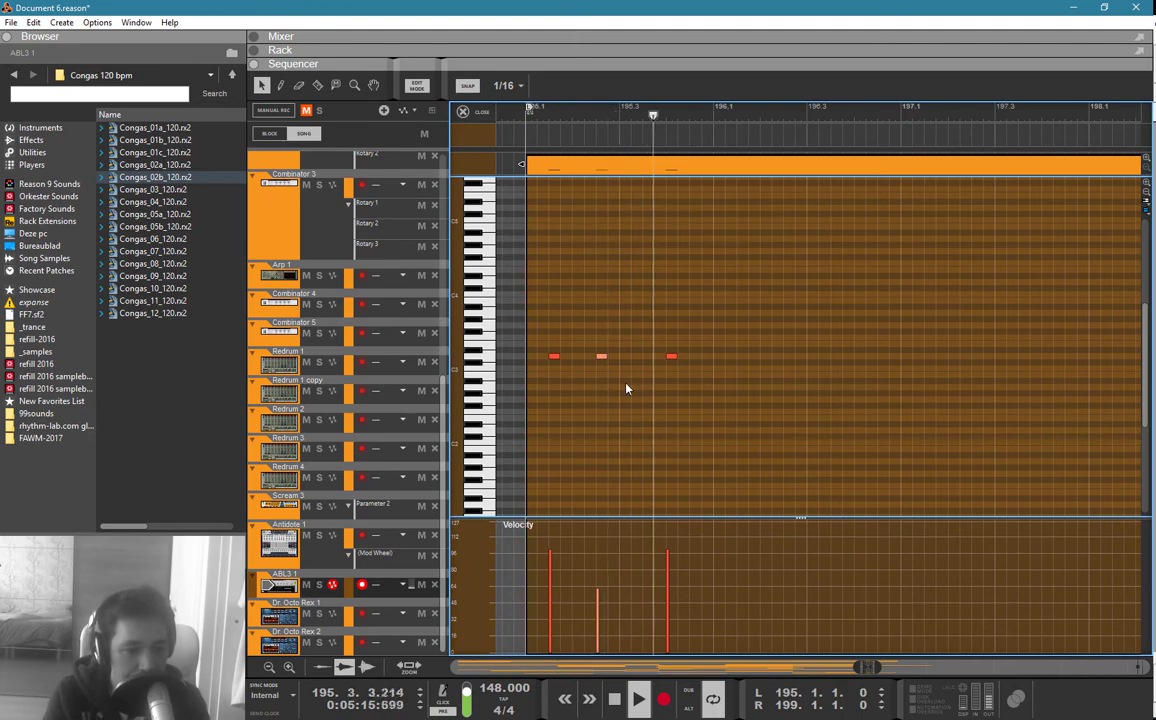
pyautogui.moveTo(601, 357); pyautogui.dragTo(590, 356)
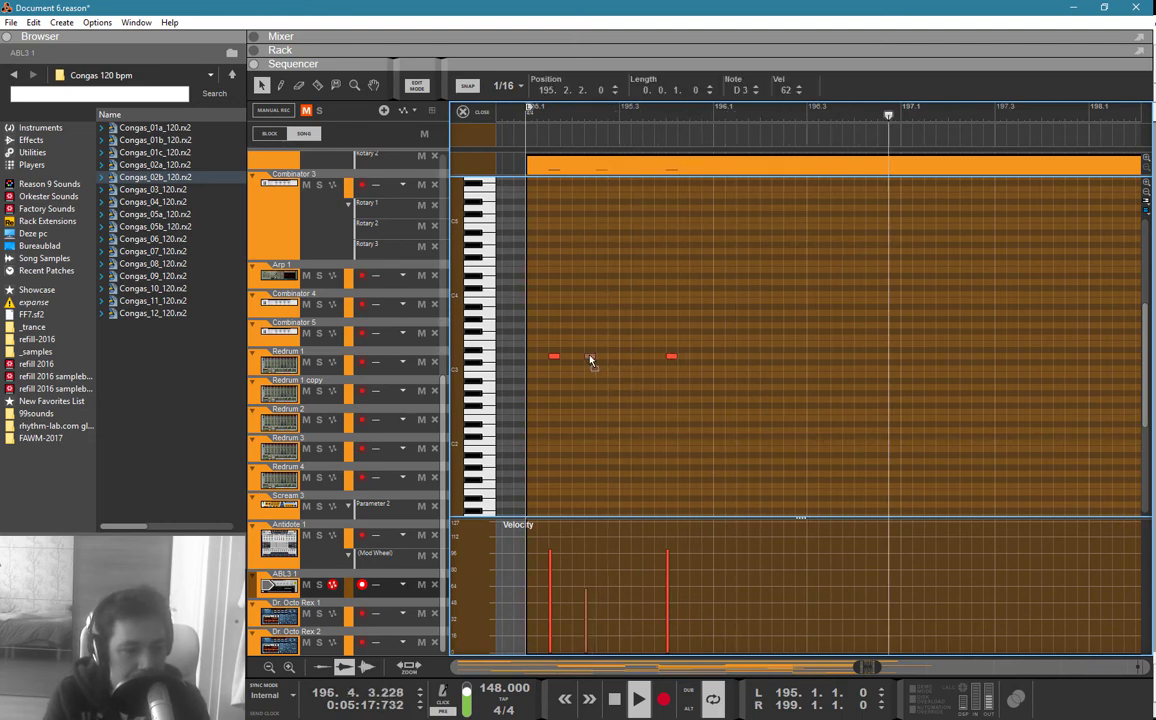
# Step: Add a 1/16-long D3 note at 195.3.1 and delete the one at 195.4.1
pyautogui.press('w')
pyautogui.click(626, 356)
pyautogui.press('q')
pyautogui.click(673, 357)
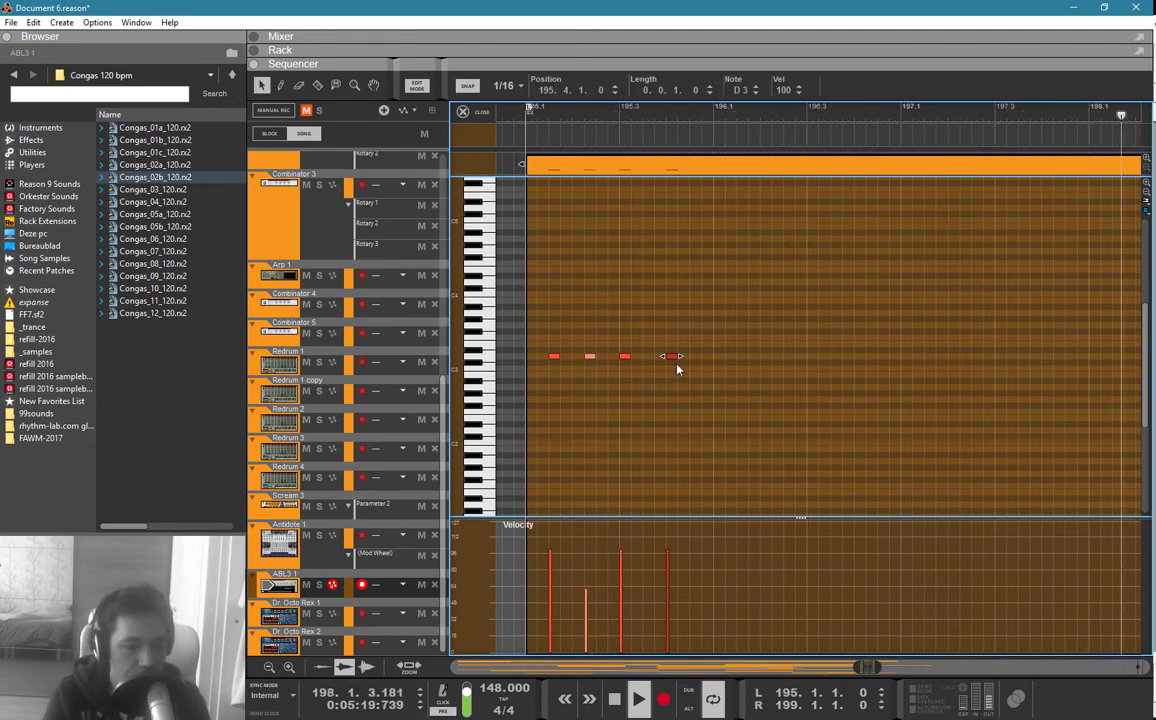
pyautogui.press('Delete')
# Step: Duplicate the three D3 notes so the copies start at 195.3.4, and delete the last copied note
pyautogui.hotkey('ctrl', 'a')
pyautogui.press('space')
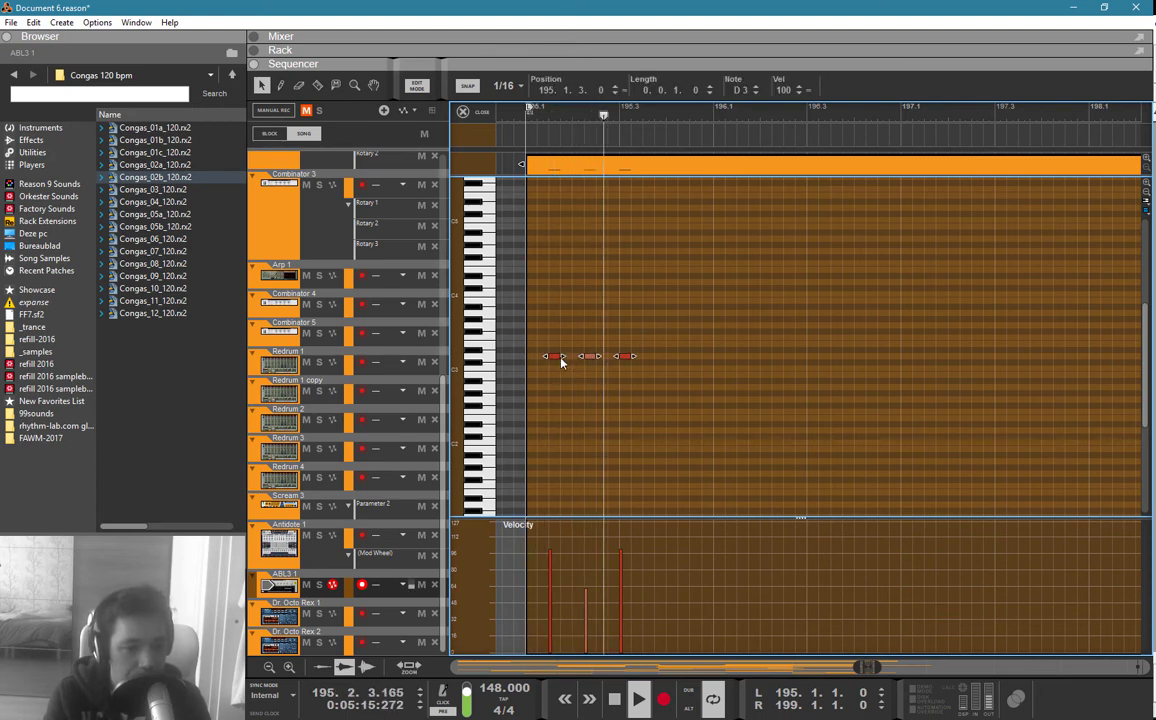
pyautogui.moveTo(560, 361); pyautogui.dragTo(666, 366)
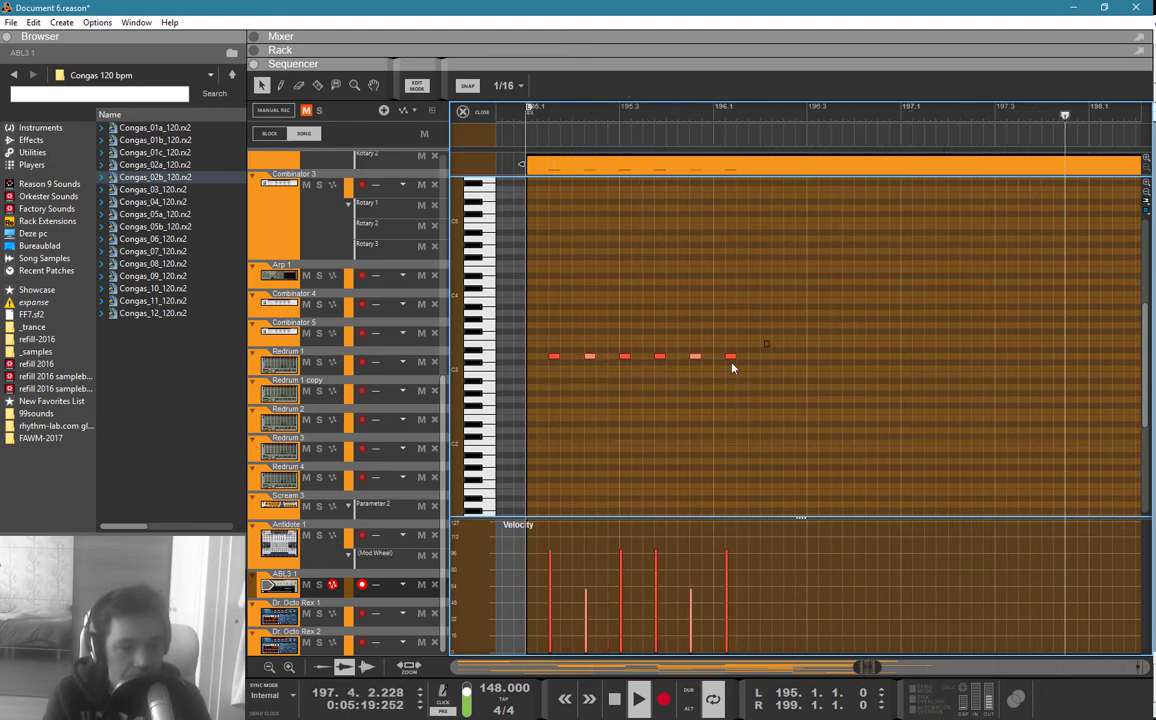
pyautogui.press('Delete')
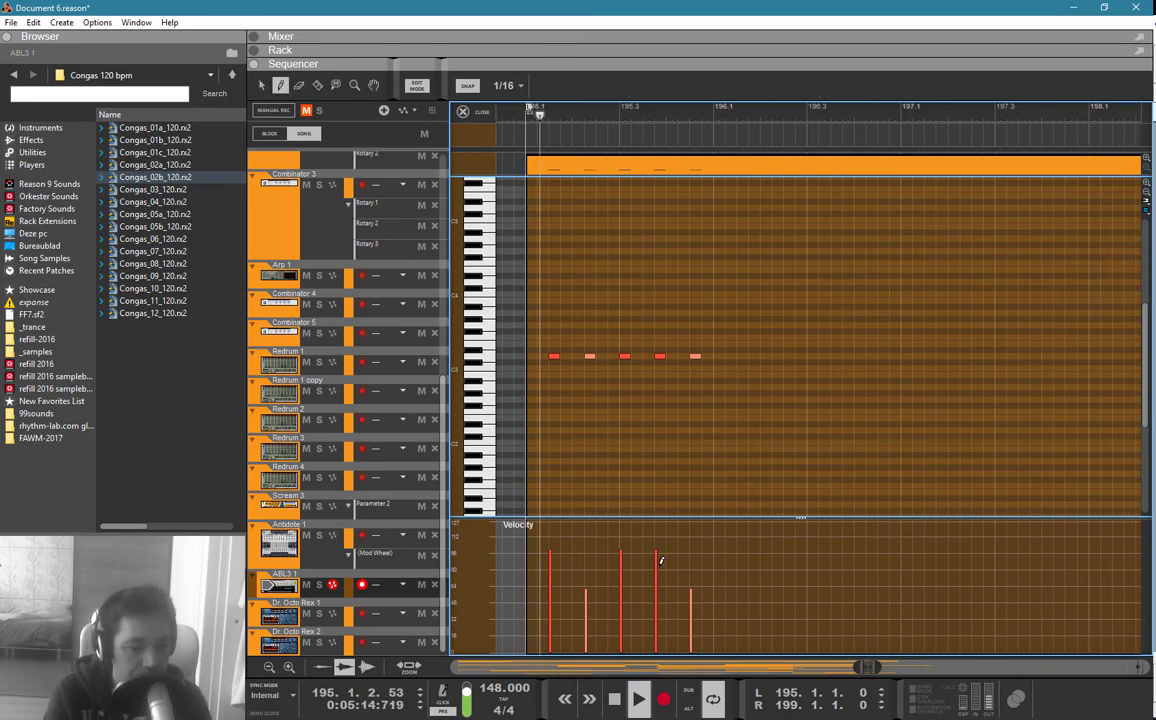
# Step: Raise the velocities of the D3 notes at 195.3.4 and 195.2.2 above 100, and leave the clip
pyautogui.click(657, 534)
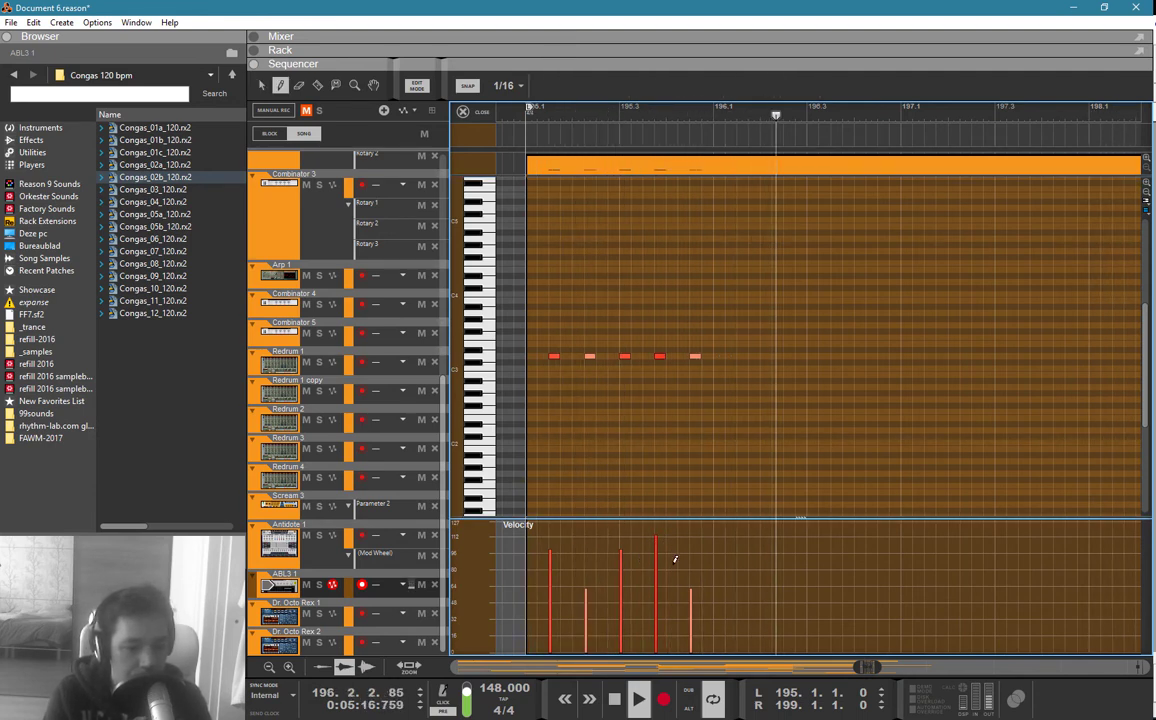
pyautogui.click(586, 530)
pyautogui.press('q')
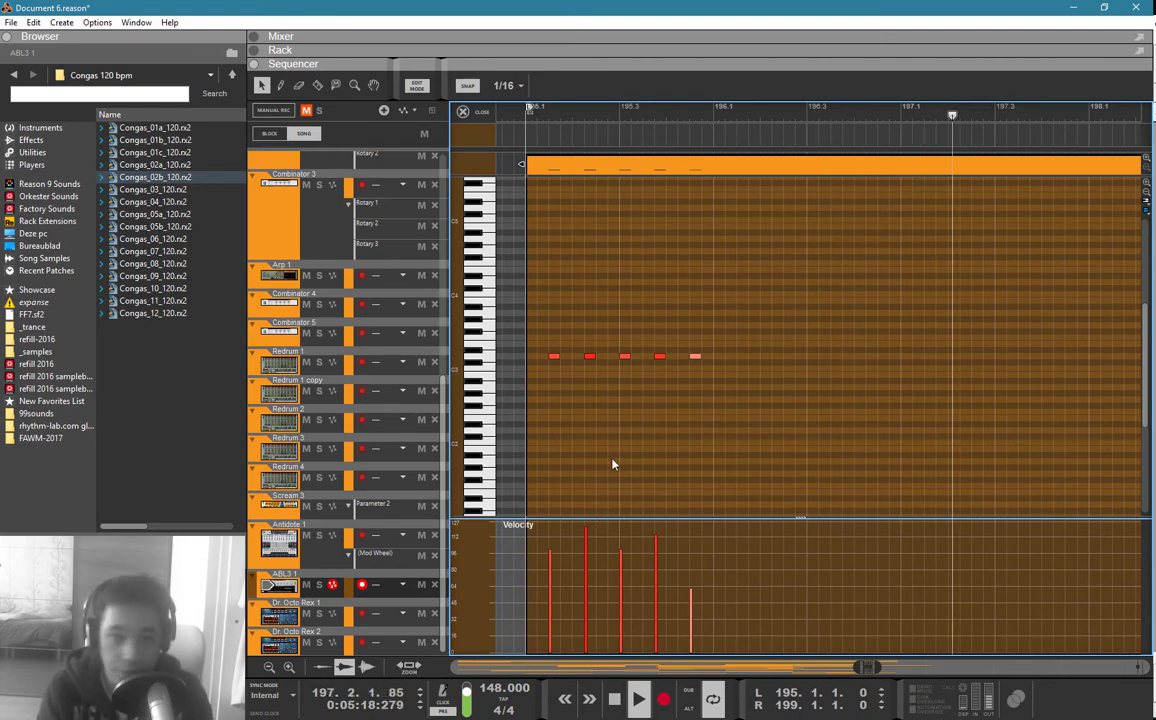
pyautogui.press('Escape')
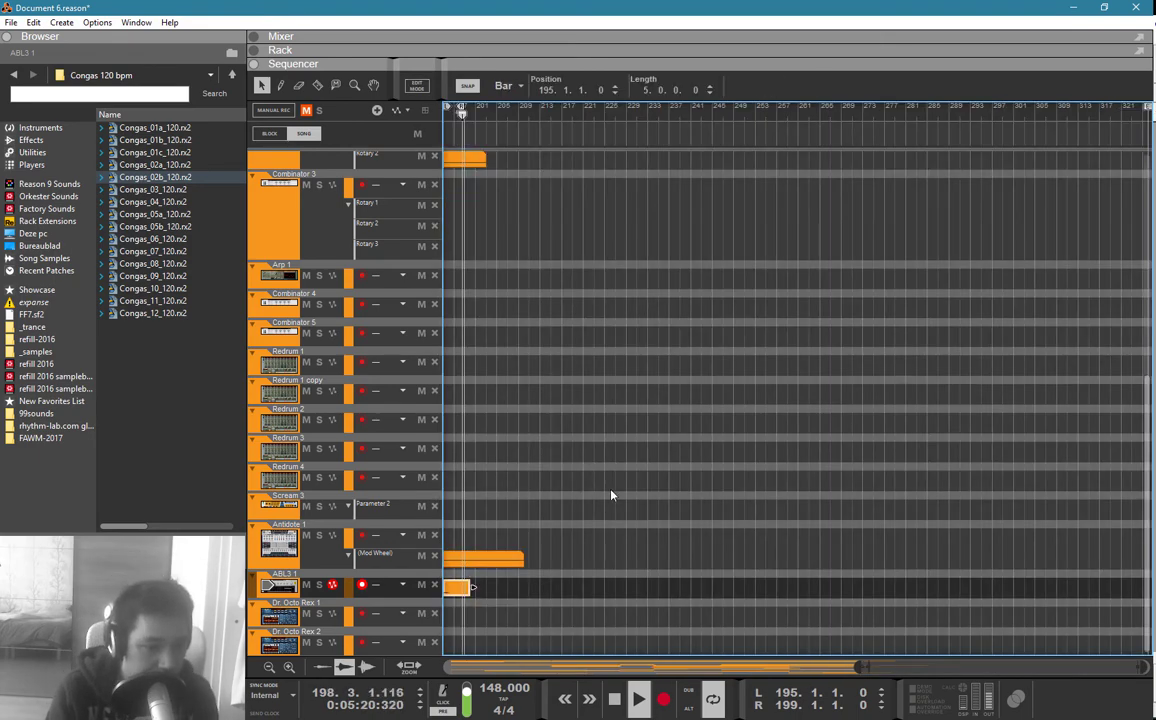
# Step: Repeat the ABL3 1 clip as four-bar copies from bar 195 to 211 and set the loop end to bar 209
pyautogui.moveTo(608, 501); pyautogui.dragTo(400, 563)
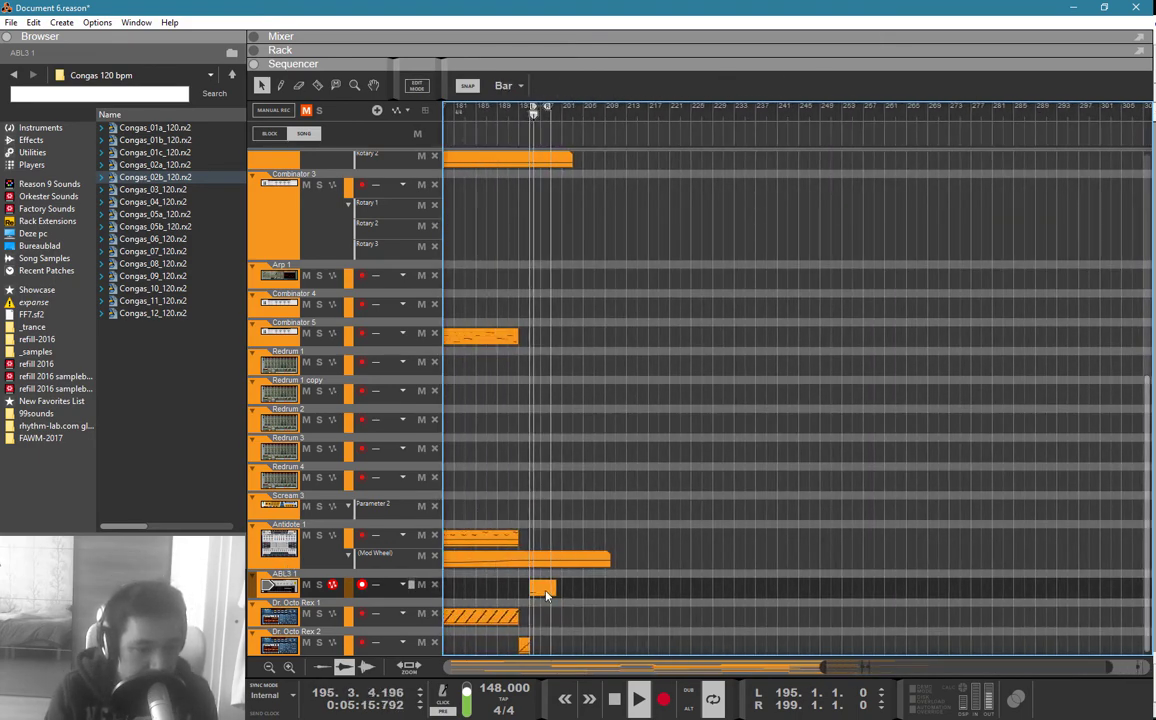
pyautogui.click(541, 588)
pyautogui.moveTo(563, 590)
pyautogui.mouseDown()
pyautogui.moveTo(547, 589)
pyautogui.moveTo(594, 592)
pyautogui.moveTo(579, 592)
pyautogui.mouseUp()
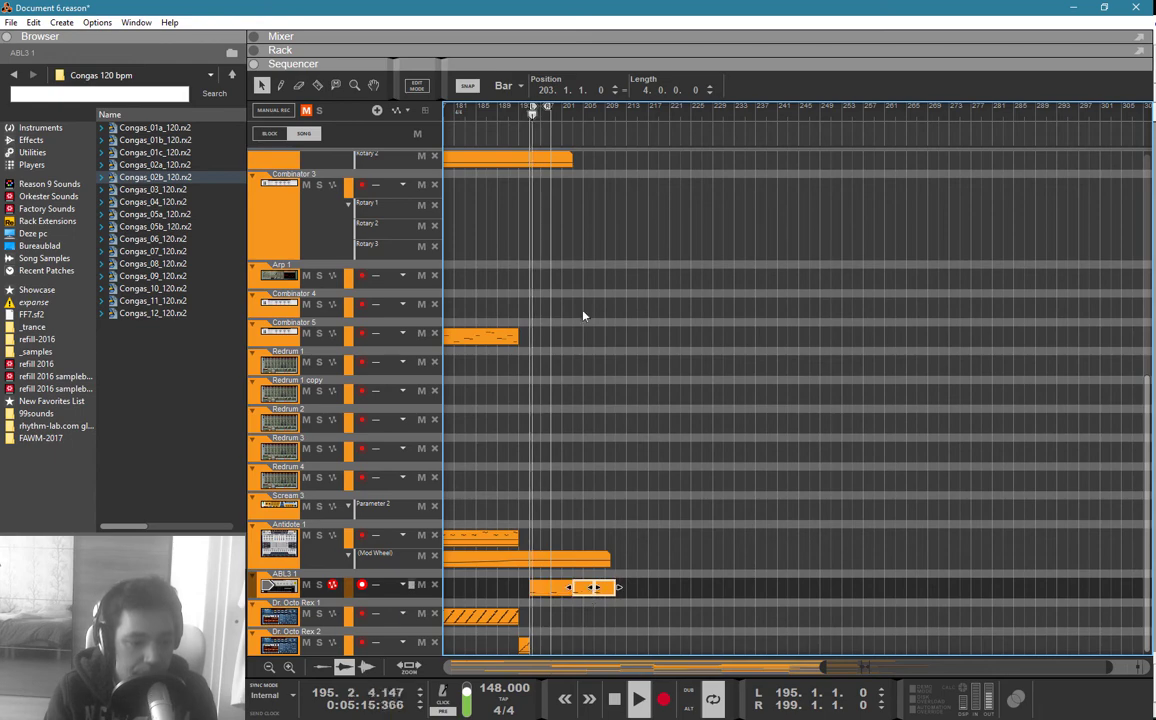
pyautogui.keyDown('alt'); pyautogui.click(608, 112); pyautogui.keyUp('alt')
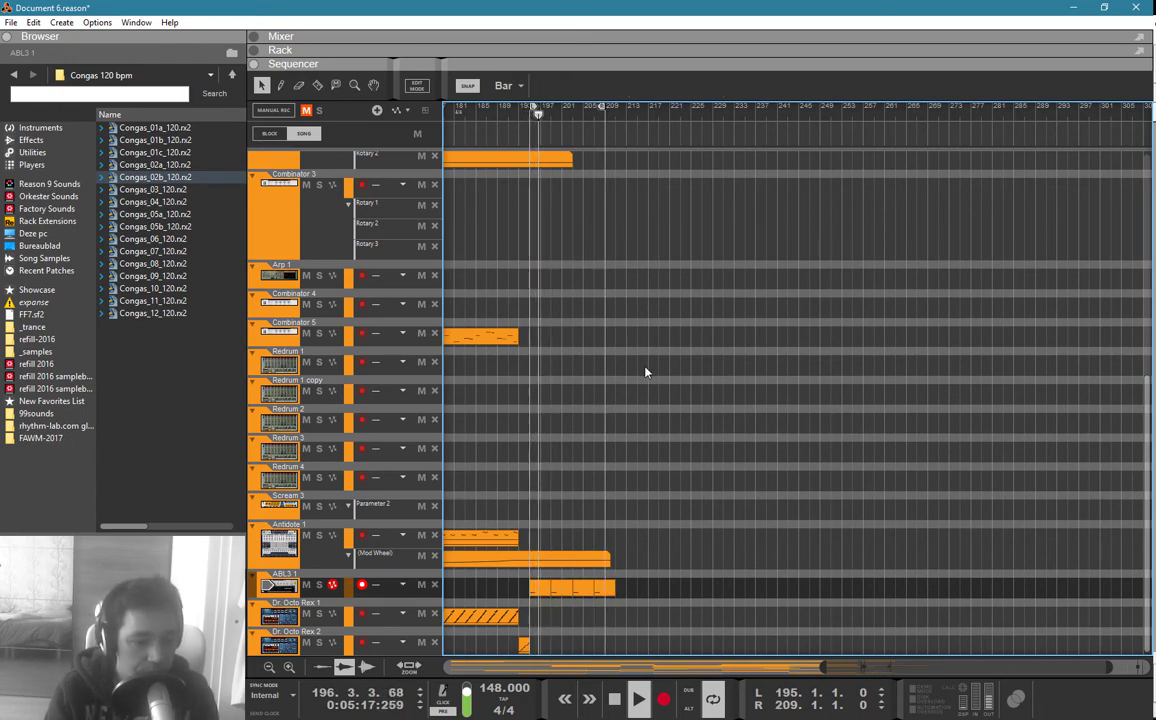
# Step: Add a Cutoff automation lane for ABL3 1 and draw a 25-bar automation clip starting at bar 195
pyautogui.press('F6')
pyautogui.rightClick(421, 477)
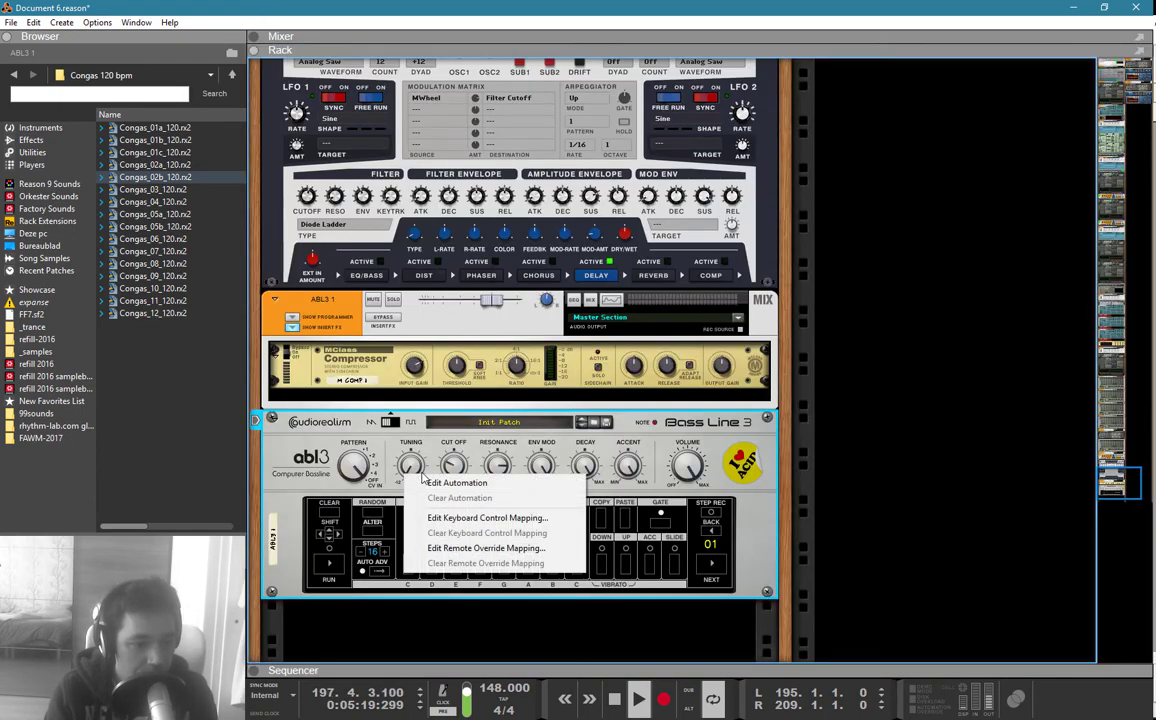
pyautogui.click(456, 482)
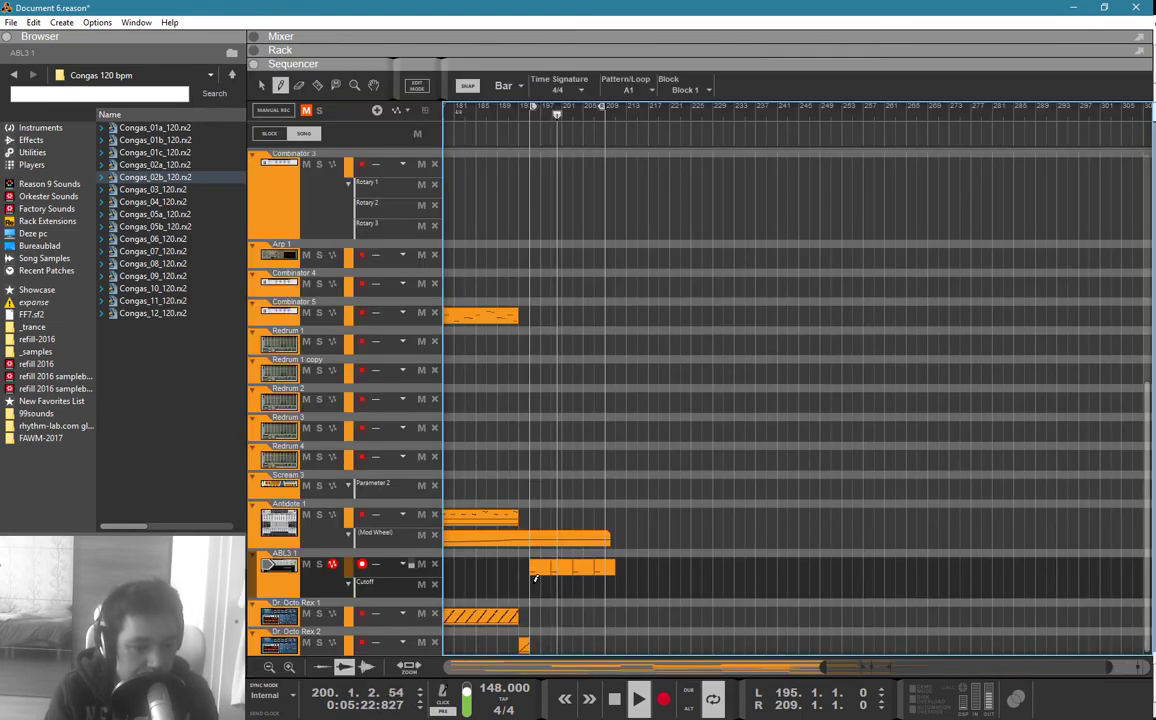
pyautogui.moveTo(534, 583); pyautogui.dragTo(661, 588)
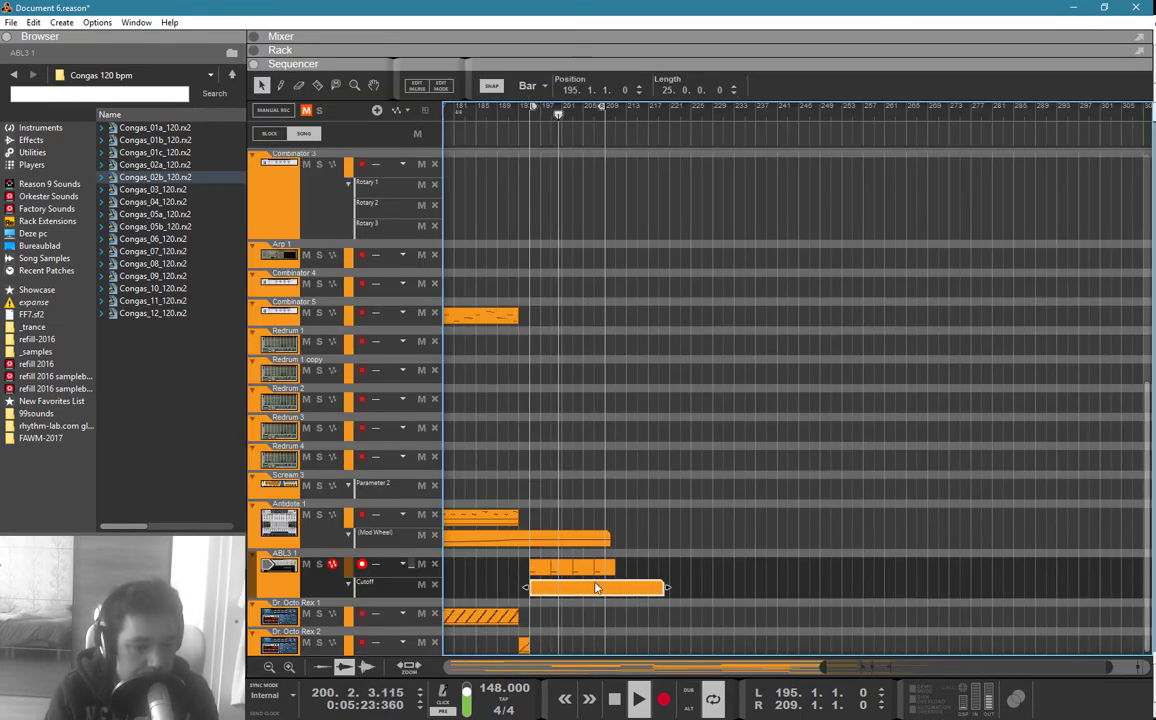
# Step: Draw a gently rising cutoff curve in the new automation clip from bar 195 to about bar 208
pyautogui.doubleClick(591, 586)
pyautogui.moveTo(534, 575)
pyautogui.mouseDown()
pyautogui.moveTo(602, 568)
pyautogui.moveTo(617, 518)
pyautogui.moveTo(646, 562)
pyautogui.moveTo(538, 570)
pyautogui.moveTo(627, 574)
pyautogui.mouseUp()
pyautogui.press('q')
# Step: Copy the four ABL3 1 note clips to start at bar 211 and set the loop end to bar 225
pyautogui.click(650, 503)
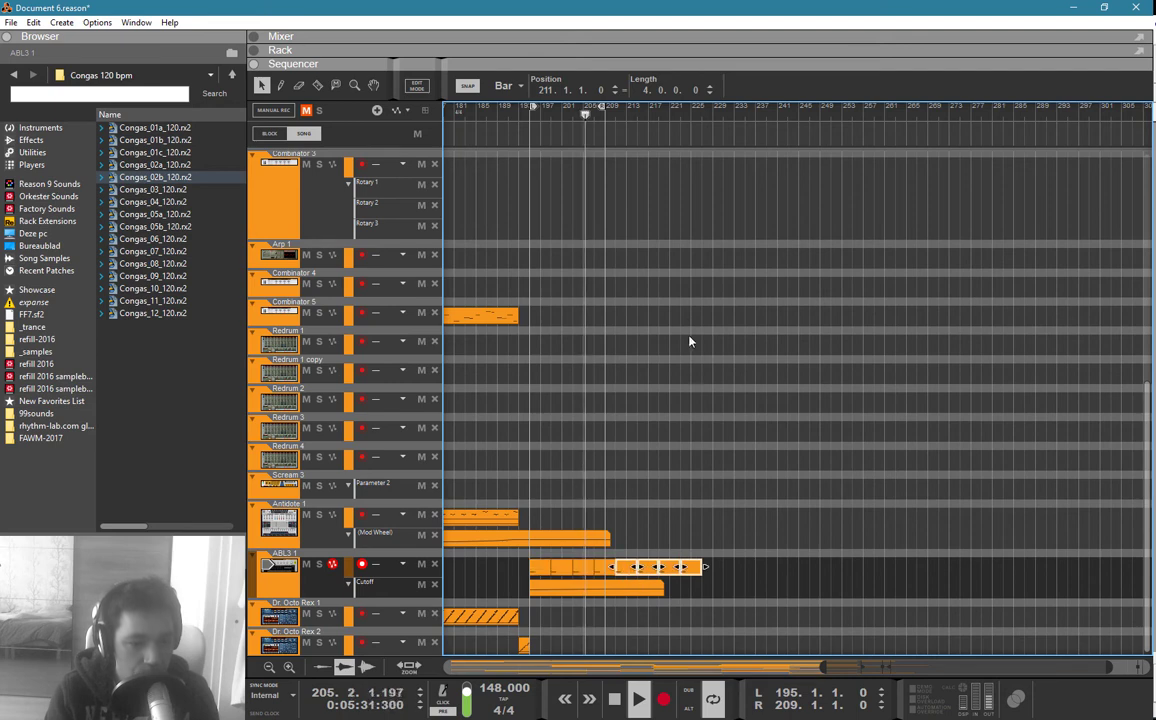
pyautogui.keyDown('alt'); pyautogui.click(695, 110); pyautogui.keyUp('alt')
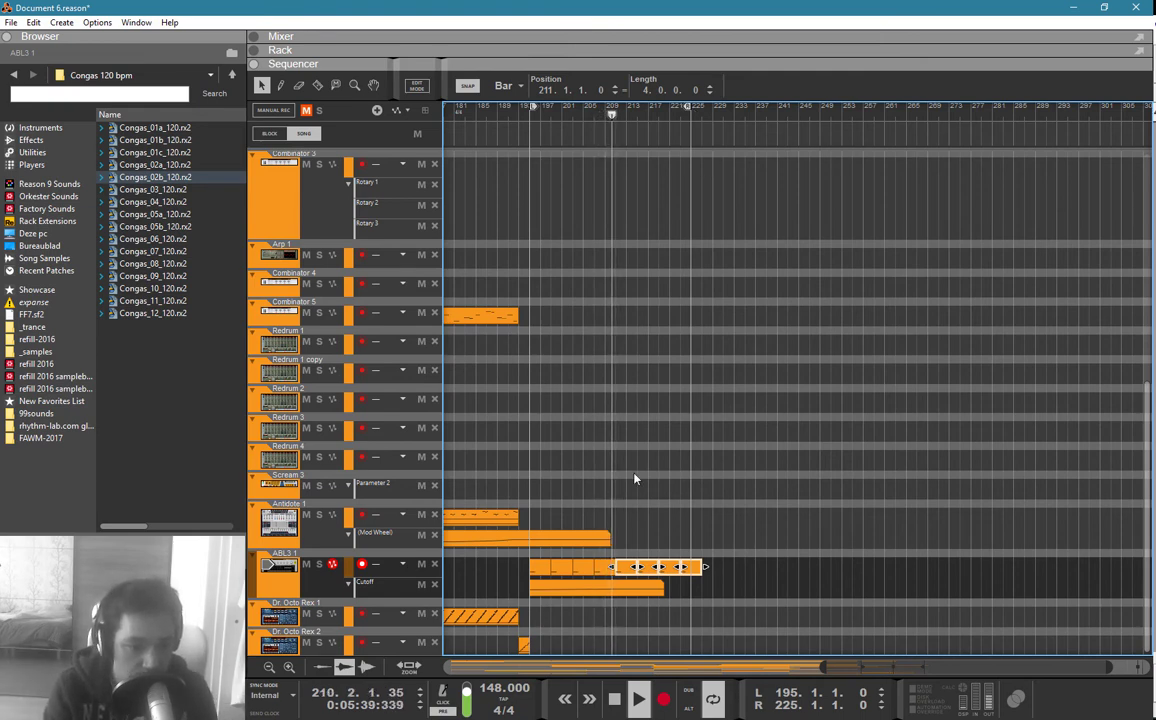
# Step: Lengthen the ABL3 1 Cutoff automation clip to about bar 226 and add a higher cutoff point near its end
pyautogui.click(640, 588)
pyautogui.moveTo(665, 587); pyautogui.dragTo(686, 588)
pyautogui.doubleClick(683, 588)
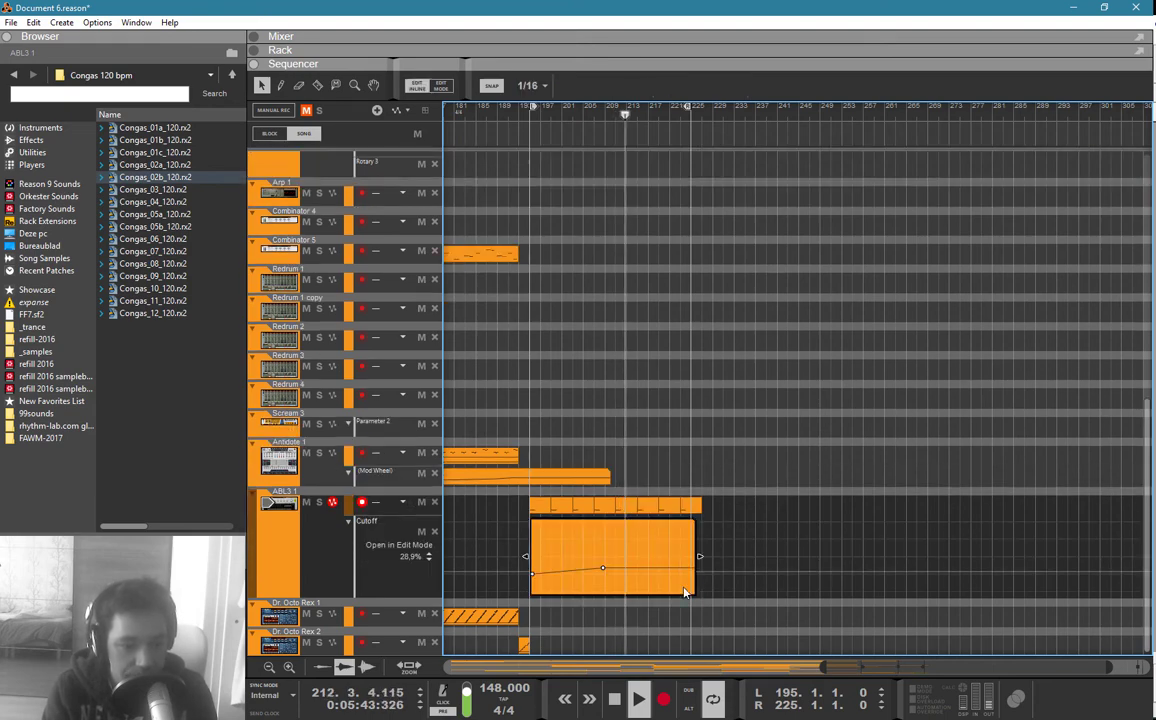
pyautogui.click(691, 555)
pyautogui.press('q')
pyautogui.click(661, 427)
# Step: Lengthen Combinator 2's Rotary 2 automation clip to about bar 226 and its Rotary 1 clip to 69 bars
pyautogui.scroll(7, 661, 425)
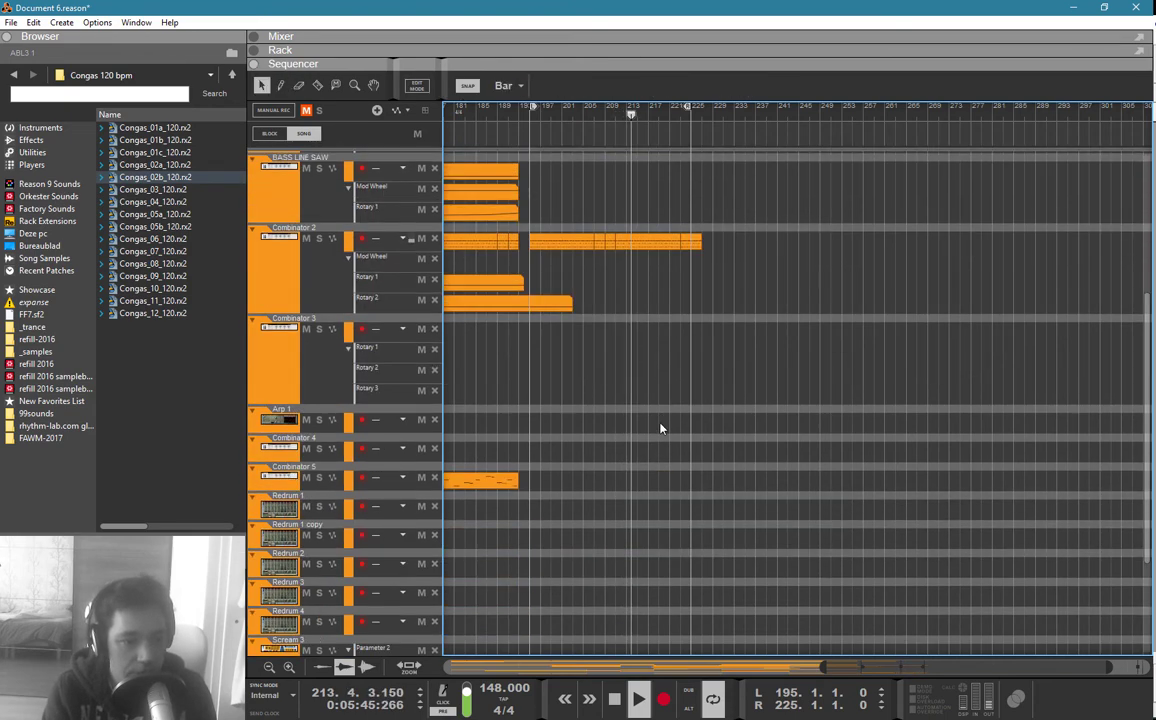
pyautogui.scroll(1, 615, 430)
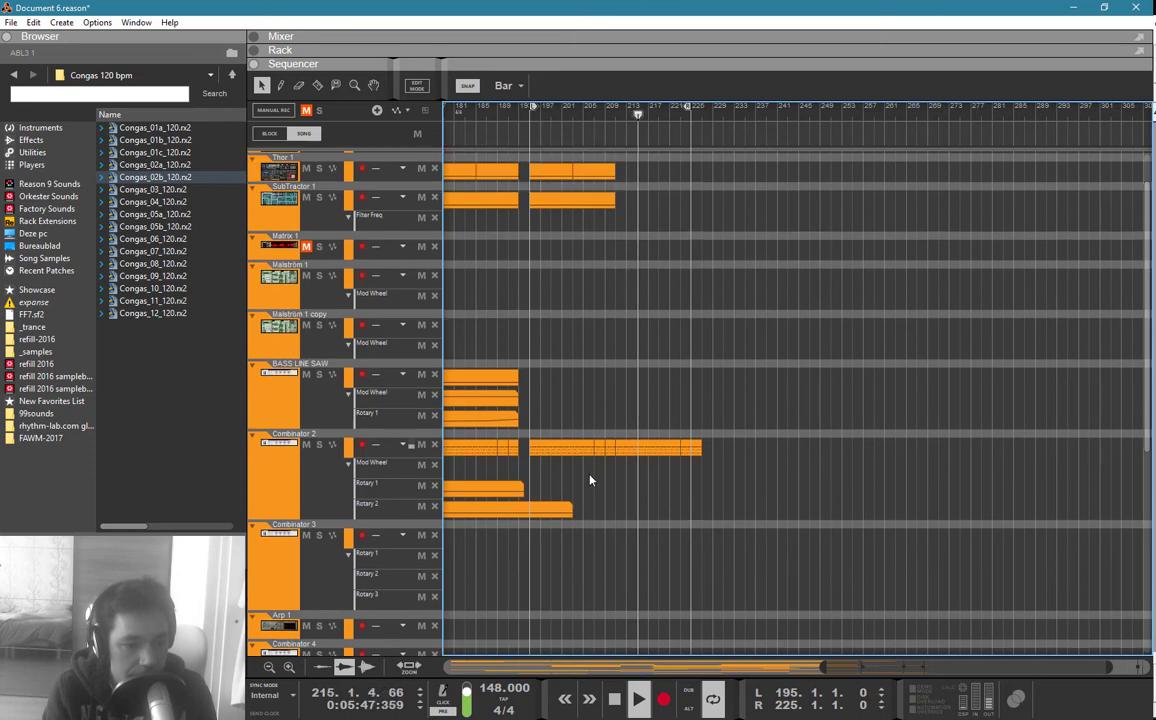
pyautogui.click(562, 508)
pyautogui.moveTo(575, 509); pyautogui.dragTo(695, 509)
pyautogui.moveTo(521, 490); pyautogui.dragTo(713, 489)
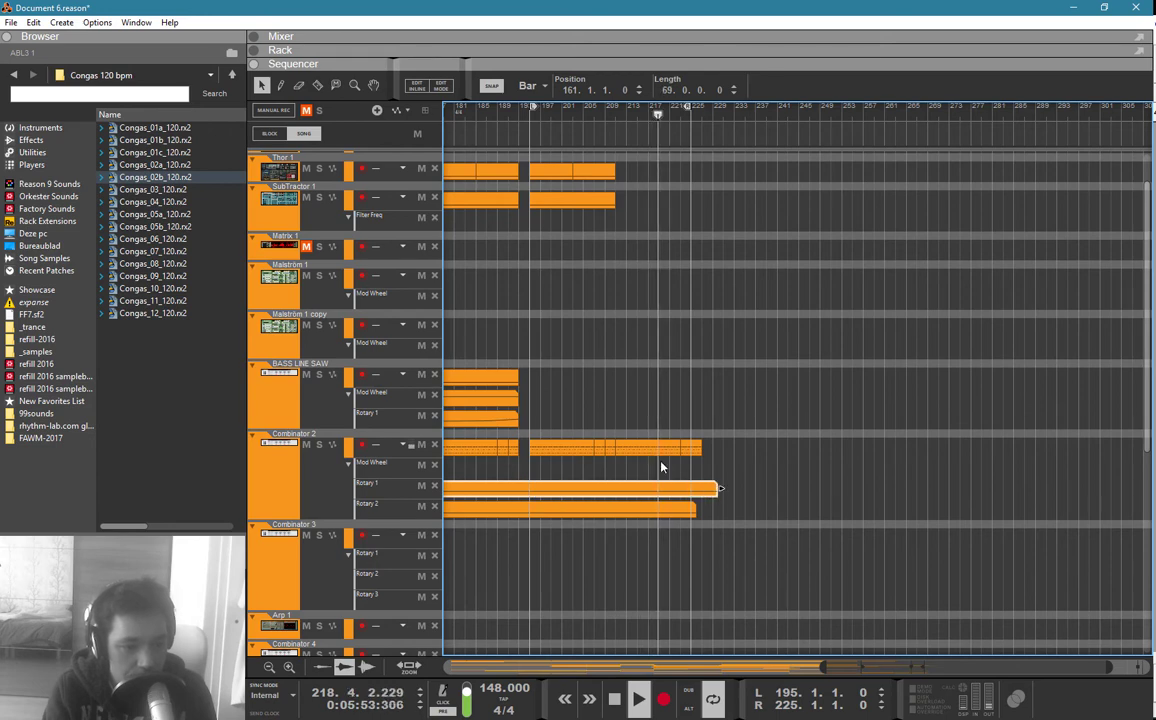
# Step: Add Rotary 1 automation points on Combinator 2: 21 near bar 212, slightly lower around bars 218 and 223, and 31 at 224.4.1
pyautogui.doubleClick(650, 494)
pyautogui.press('w')
pyautogui.click(725, 543)
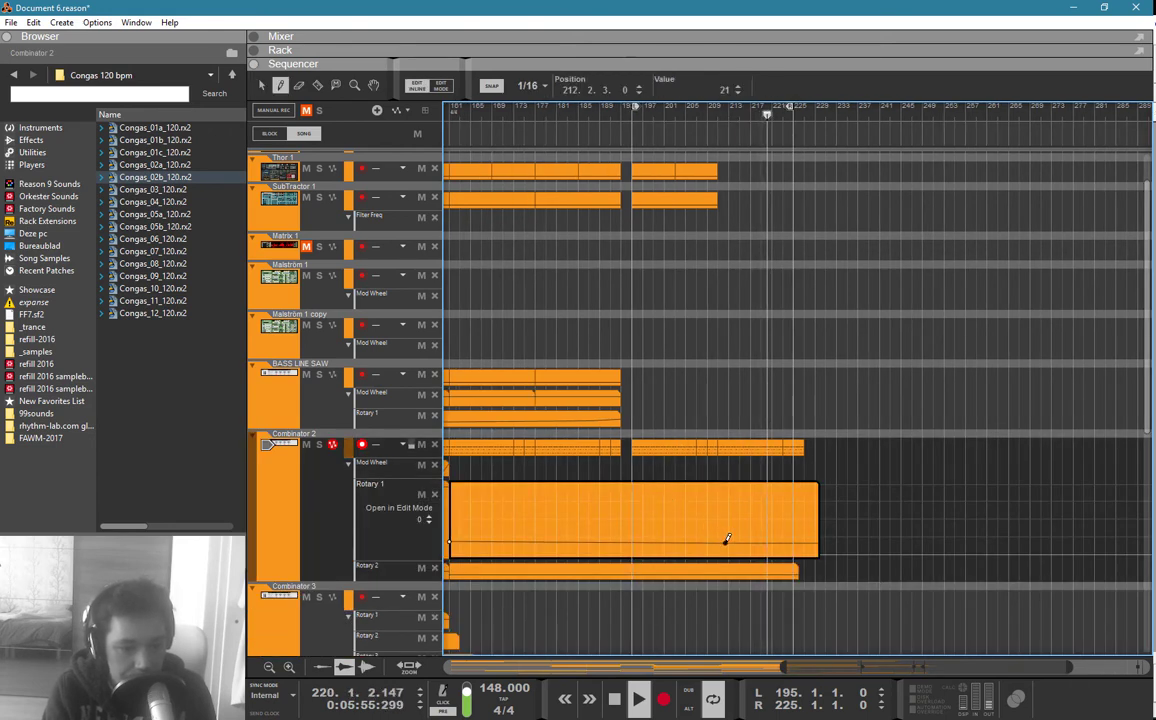
pyautogui.click(757, 545)
pyautogui.click(783, 545)
pyautogui.click(793, 538)
pyautogui.press('q')
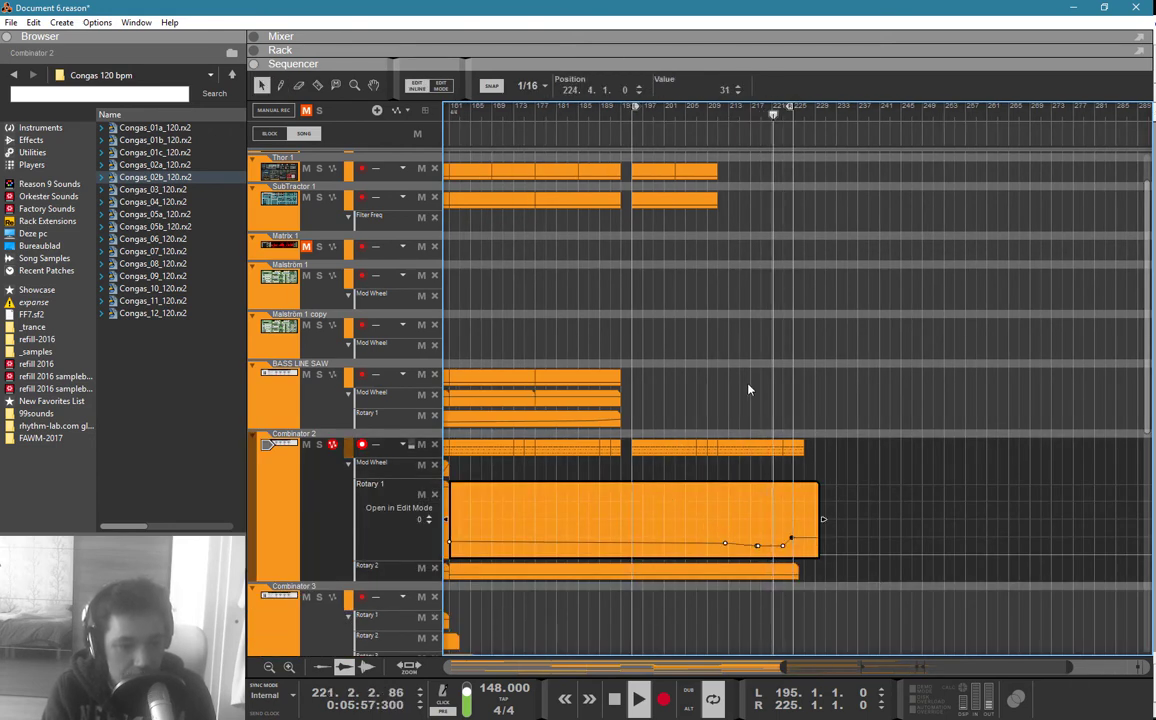
pyautogui.click(749, 384)
# Step: Copy the two 32-bar Combinator 5 clips so the copies start at bar 196
pyautogui.scroll(1, 737, 325)
pyautogui.scroll(-4, 714, 299)
pyautogui.scroll(-4, 700, 320)
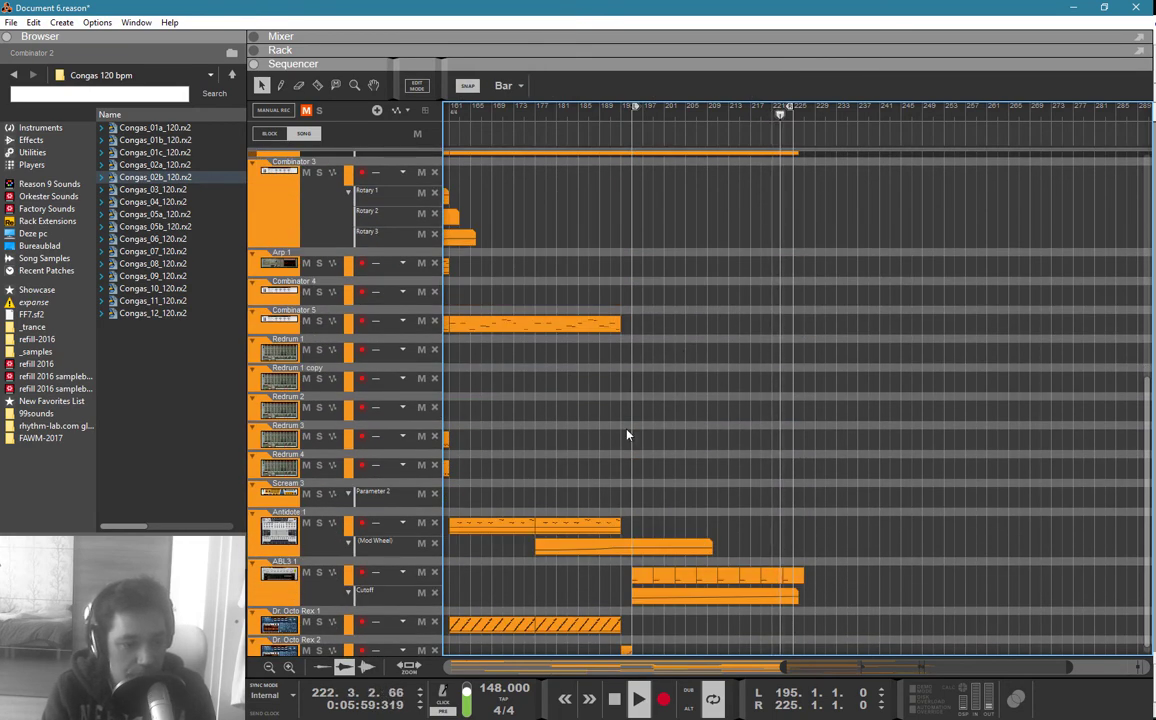
pyautogui.scroll(-2, 630, 430)
pyautogui.moveTo(643, 263); pyautogui.dragTo(437, 272)
pyautogui.moveTo(766, 315); pyautogui.dragTo(492, 338)
pyautogui.moveTo(496, 326); pyautogui.dragTo(751, 330)
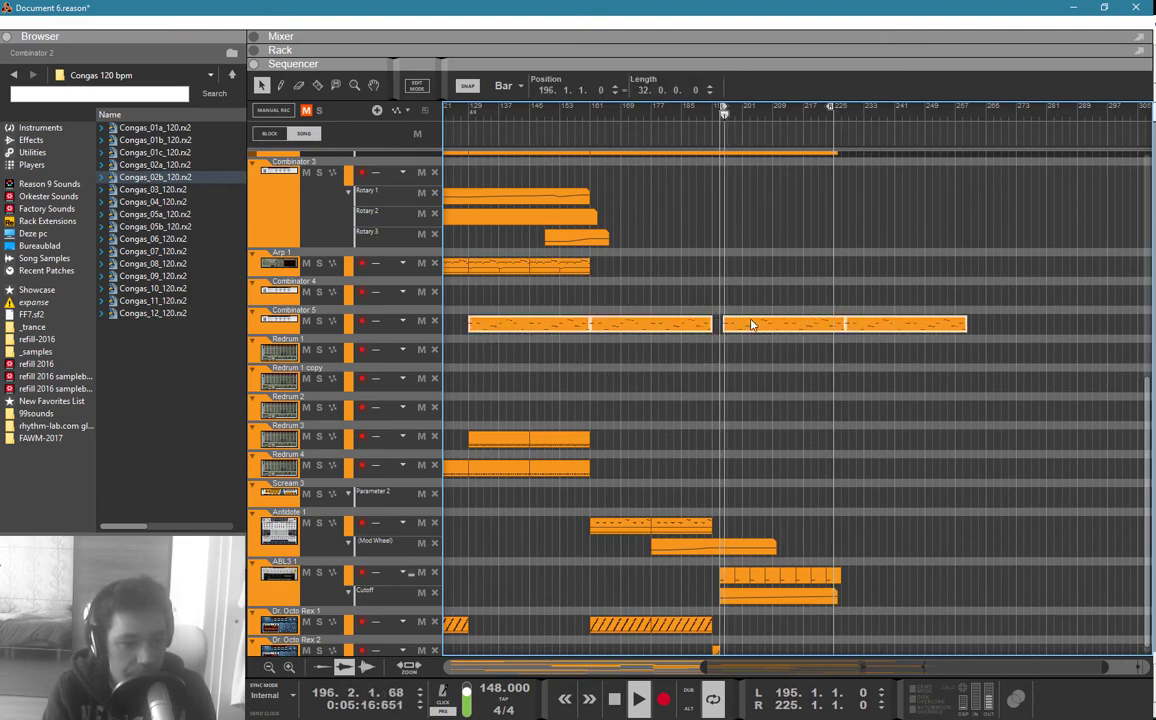
# Step: Move the copied Combinator 5 clips to start at bar 195 and select the Combinator 5 track
pyautogui.click(805, 308)
pyautogui.moveTo(925, 284); pyautogui.dragTo(799, 332)
pyautogui.moveTo(799, 328); pyautogui.dragTo(795, 328)
pyautogui.click(790, 299)
pyautogui.click(285, 325)
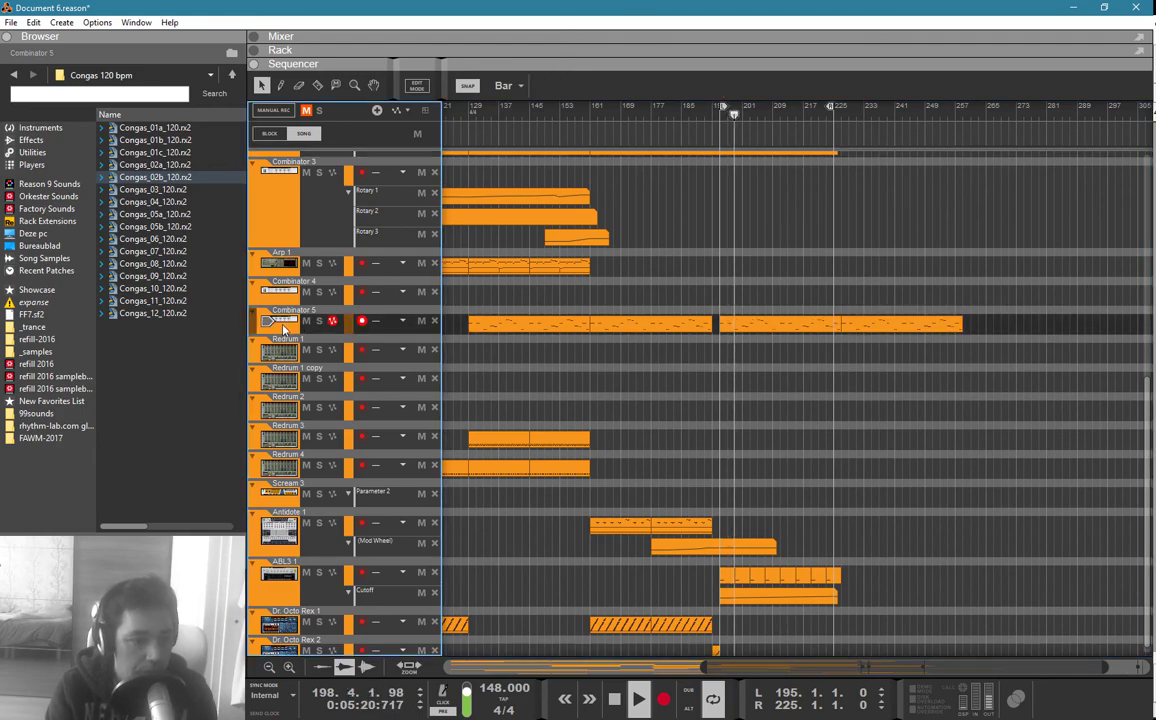
# Step: Create an automation lane for Combinator 5's Rotary 1 in the sequencer
pyautogui.press('F6')
pyautogui.scroll(2, 424, 300)
pyautogui.rightClick(484, 227)
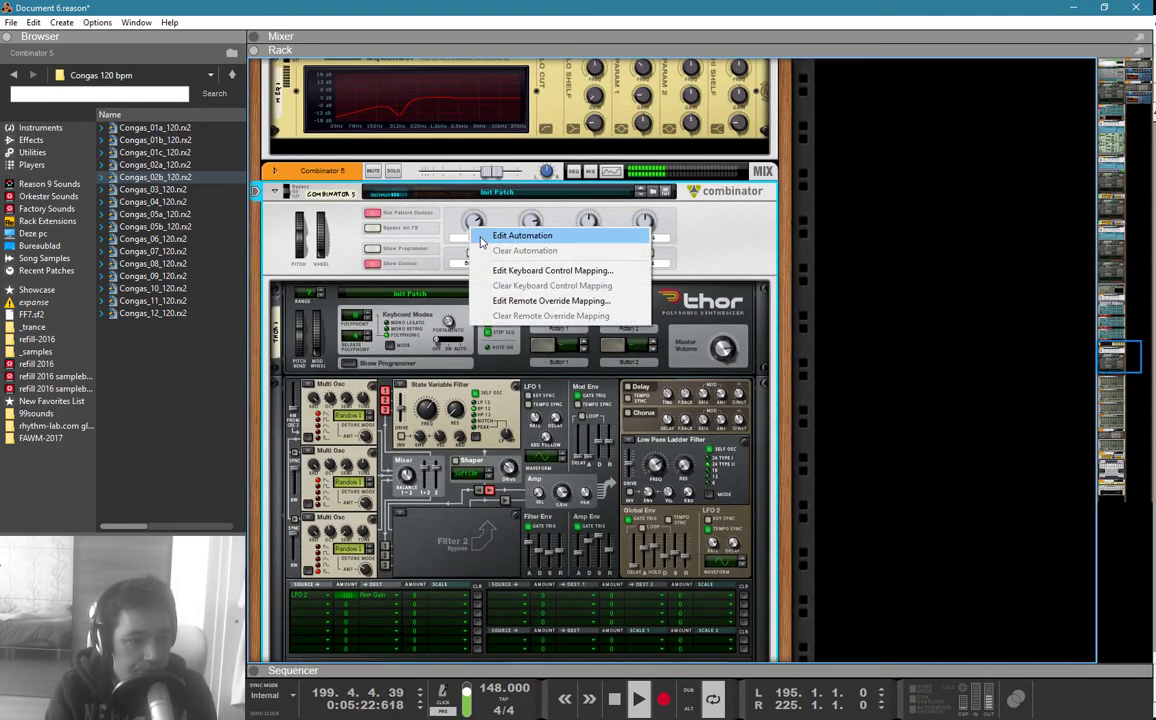
pyautogui.click(509, 237)
pyautogui.press('F6')
pyautogui.press('F7')
# Step: Draw a Rotary 1 automation clip on Combinator 5 from about bar 194 to about bar 309 and open it for editing
pyautogui.press('w')
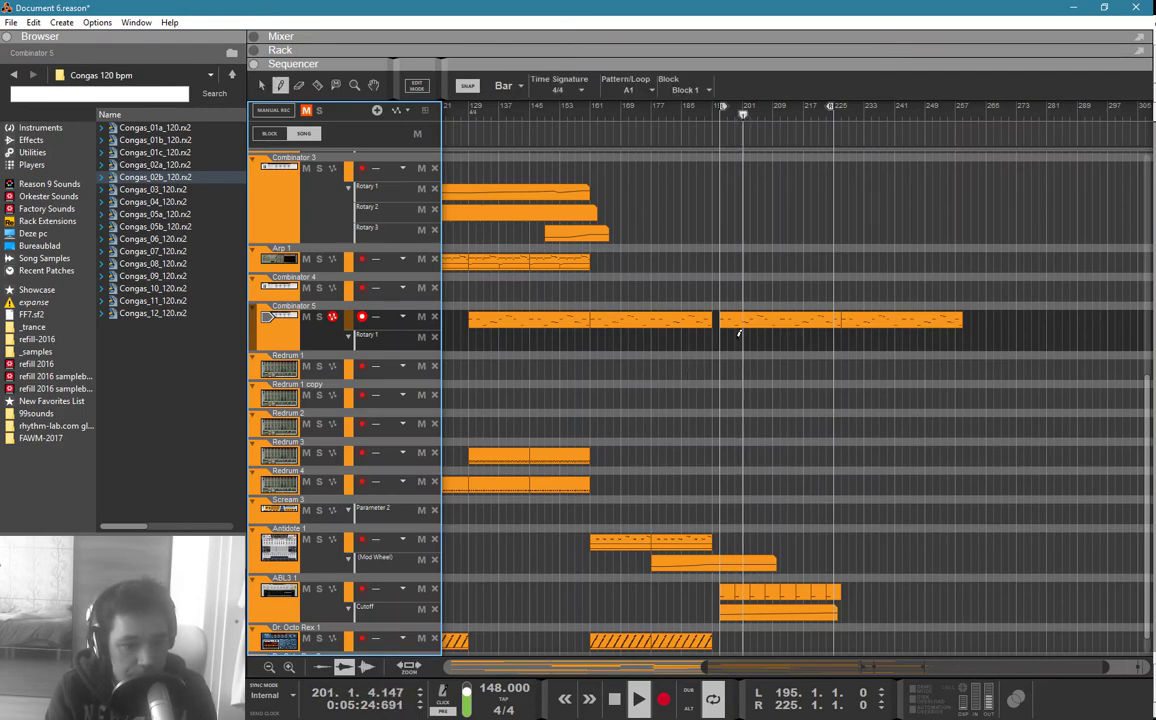
pyautogui.moveTo(720, 339); pyautogui.dragTo(1152, 340)
pyautogui.press('q')
pyautogui.doubleClick(874, 346)
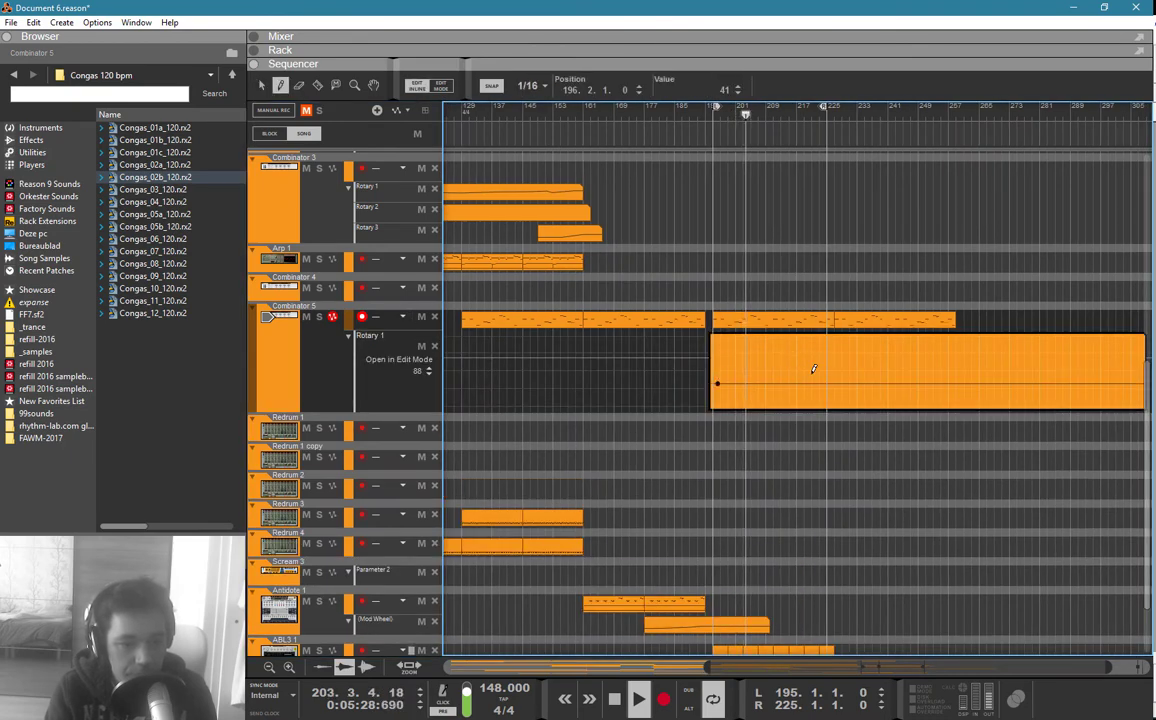
# Step: Shape Combinator 5's Rotary 1 curve from 41 at 196.2.1 to 70 at 224.4.1, a slight dip, 70 at 244.2.3, another dip, and a rise near bar 257
pyautogui.click(796, 374)
pyautogui.click(826, 369)
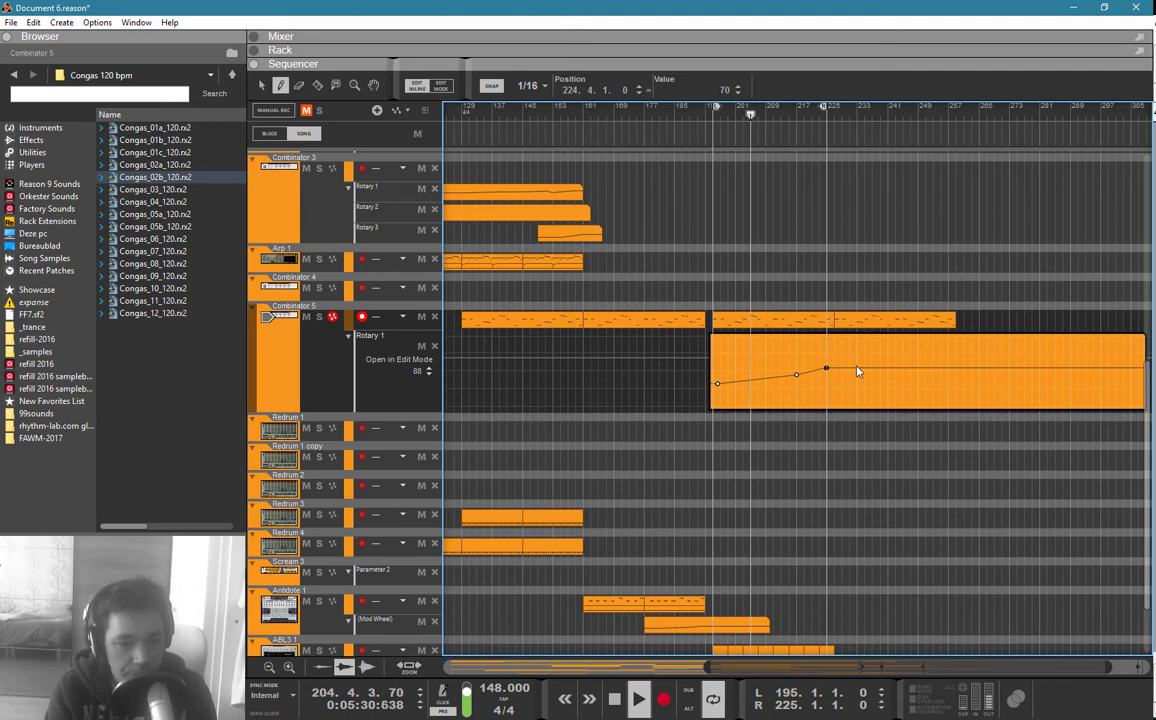
pyautogui.click(865, 373)
pyautogui.click(900, 368)
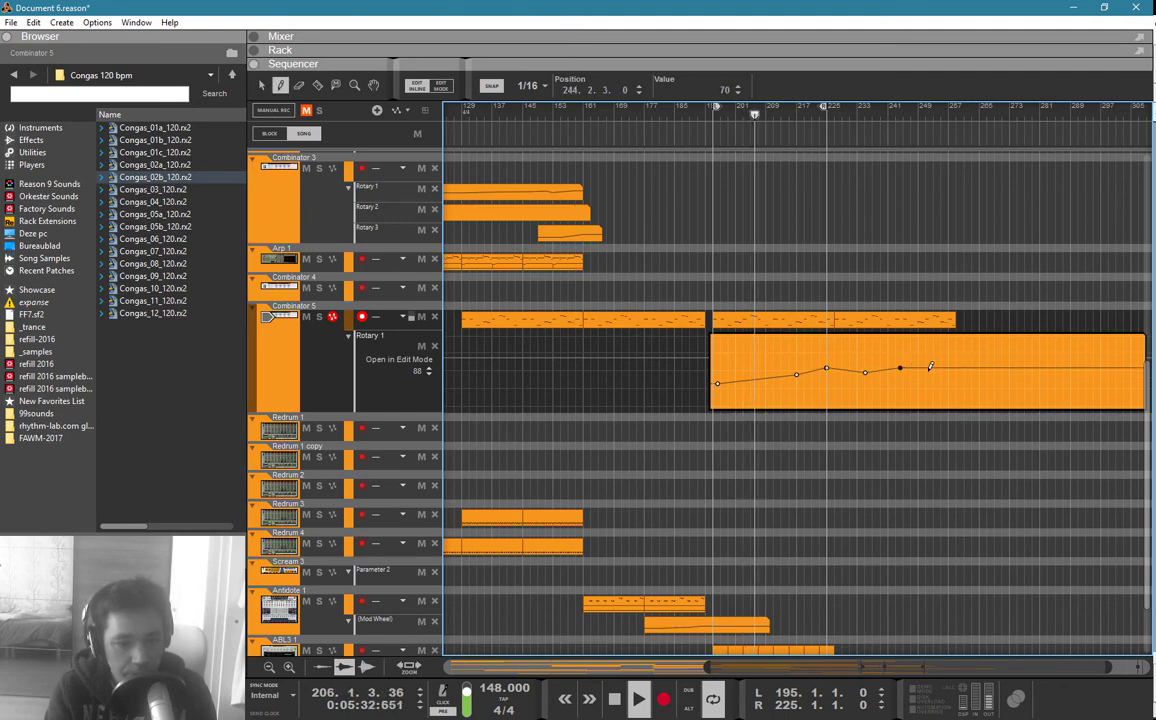
pyautogui.click(928, 371)
pyautogui.click(941, 365)
pyautogui.click(949, 358)
pyautogui.press('q')
pyautogui.click(966, 285)
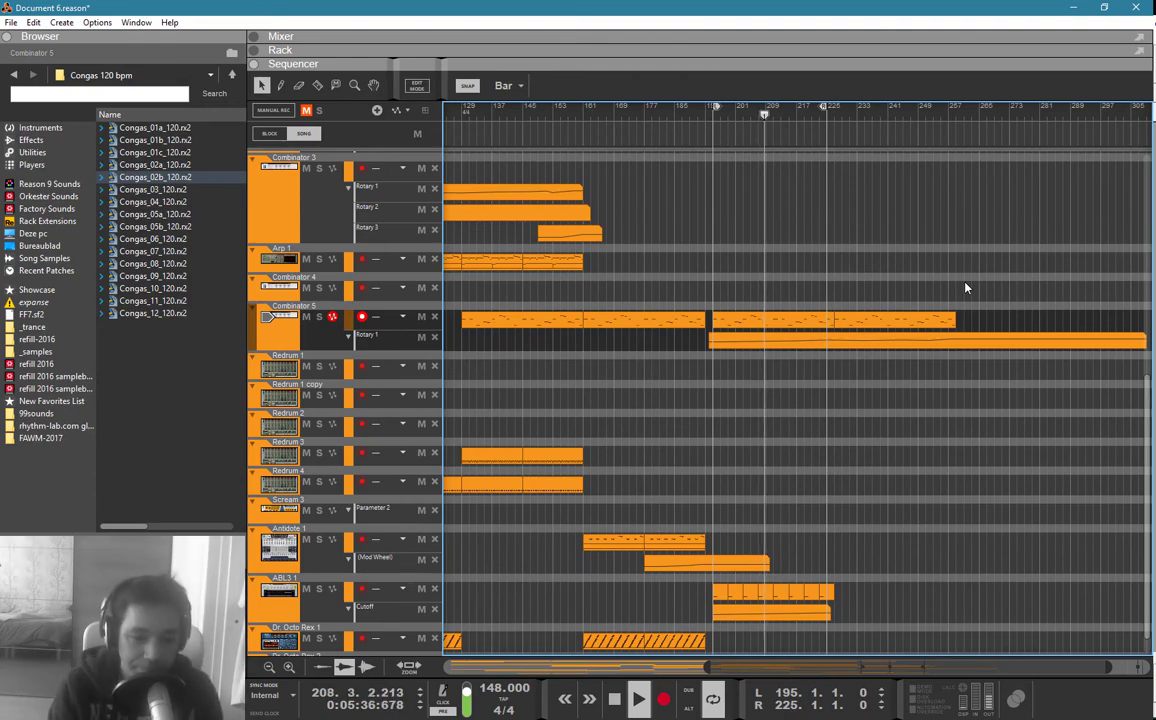
# Step: Create a SubTractor Analog Synthesizer below Bass Line 3 at the end of the rack
pyautogui.scroll(-1, 926, 315)
pyautogui.press('F5')
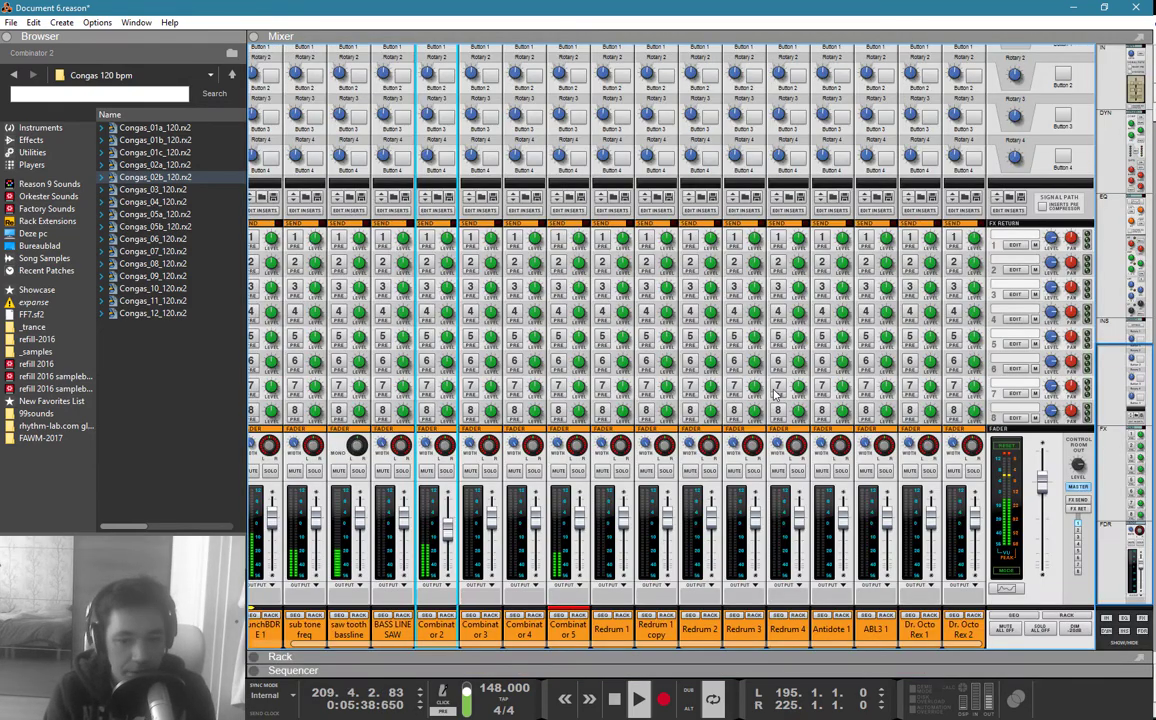
pyautogui.press('F6')
pyautogui.scroll(-4, 960, 421)
pyautogui.scroll(-6, 960, 421)
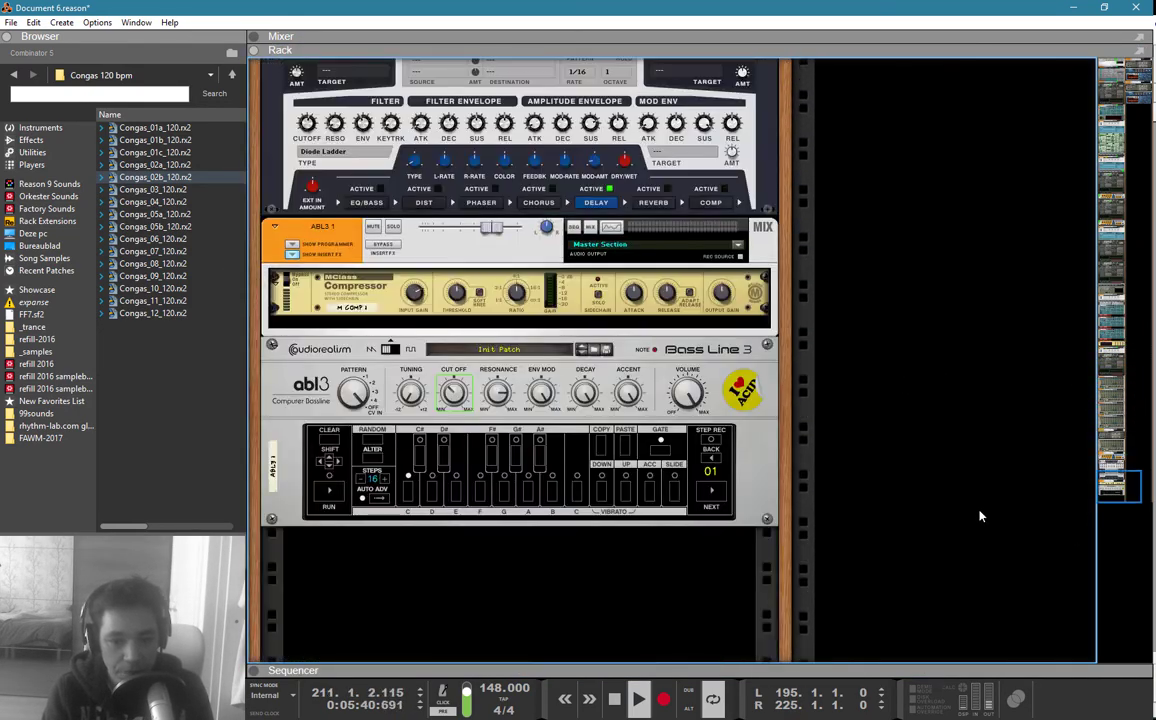
pyautogui.rightClick(693, 545)
pyautogui.moveTo(735, 651)
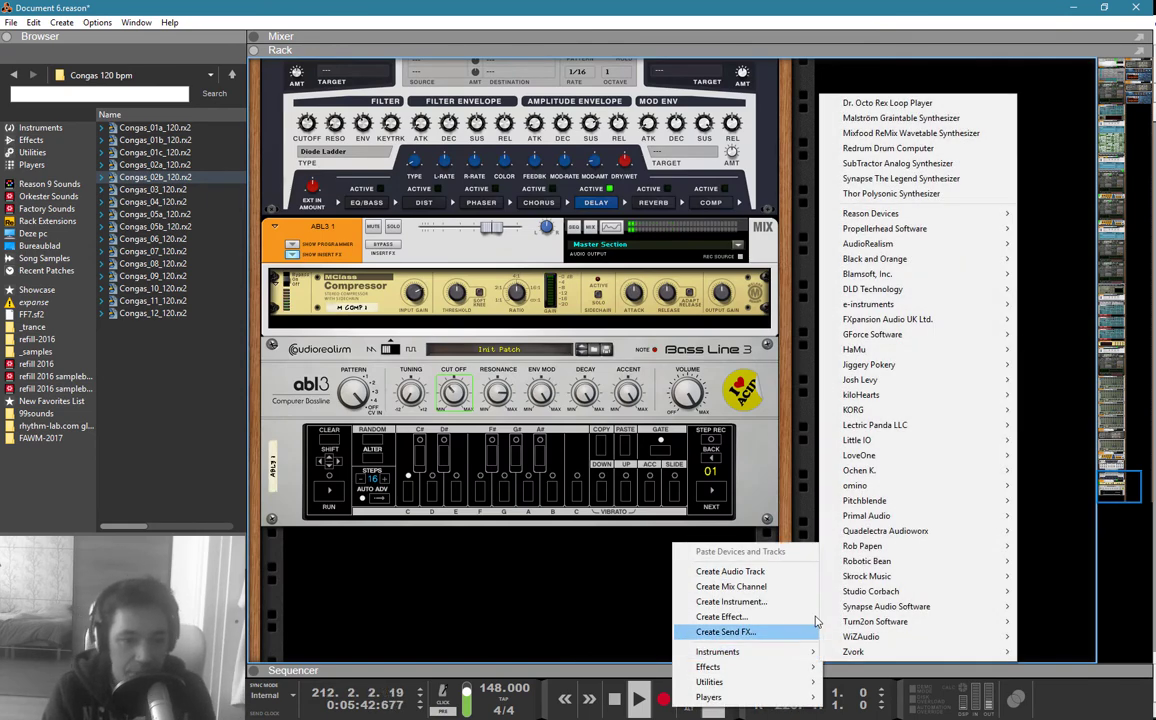
pyautogui.click(852, 164)
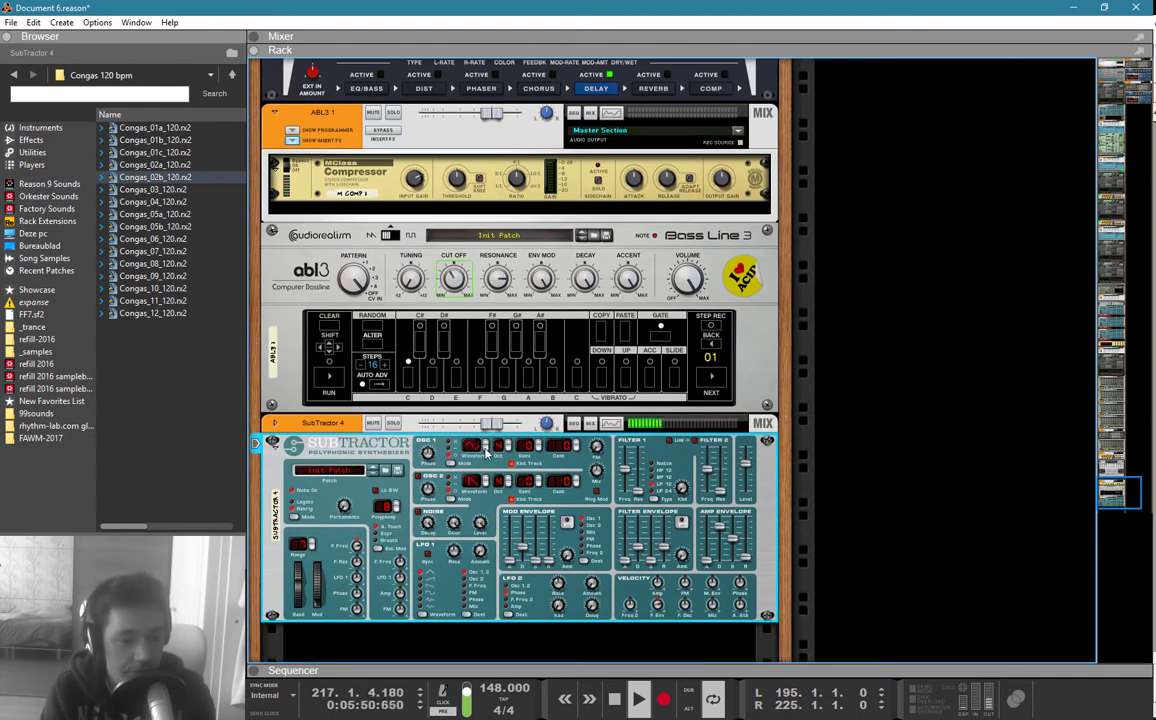
# Step: Unfold SubTractor 4's mix channel and add an RV7000 MkII Reverb as an insert effect
pyautogui.click(275, 422)
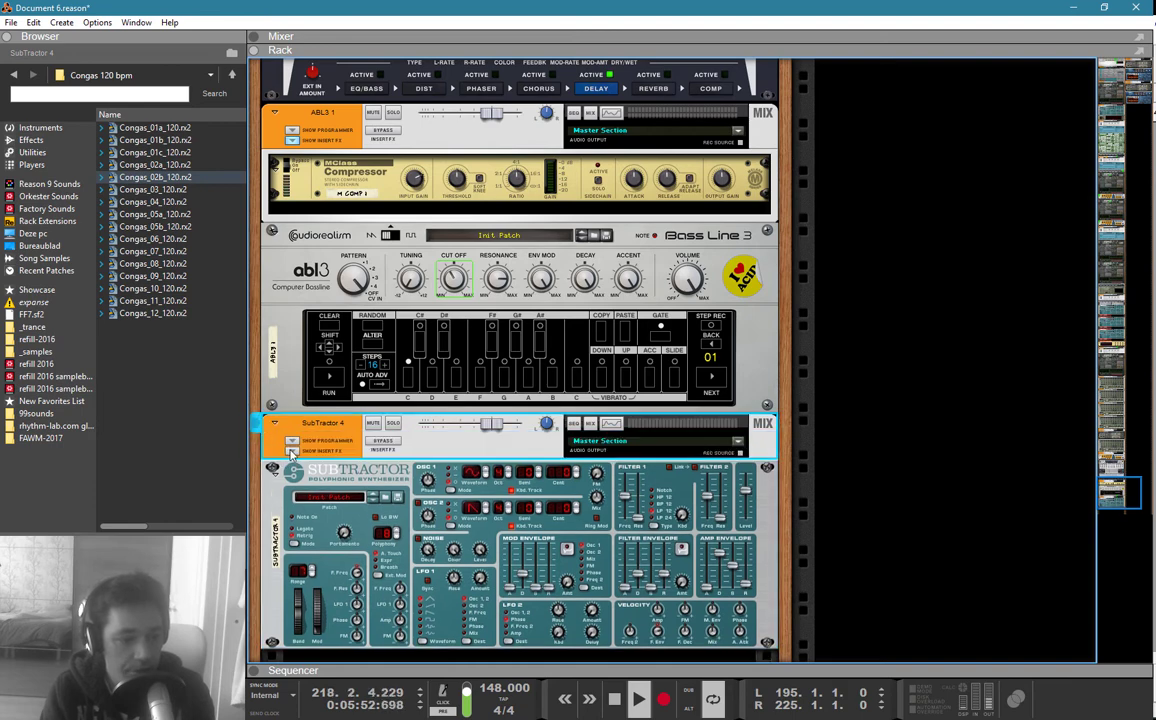
pyautogui.rightClick(380, 470)
pyautogui.moveTo(468, 415)
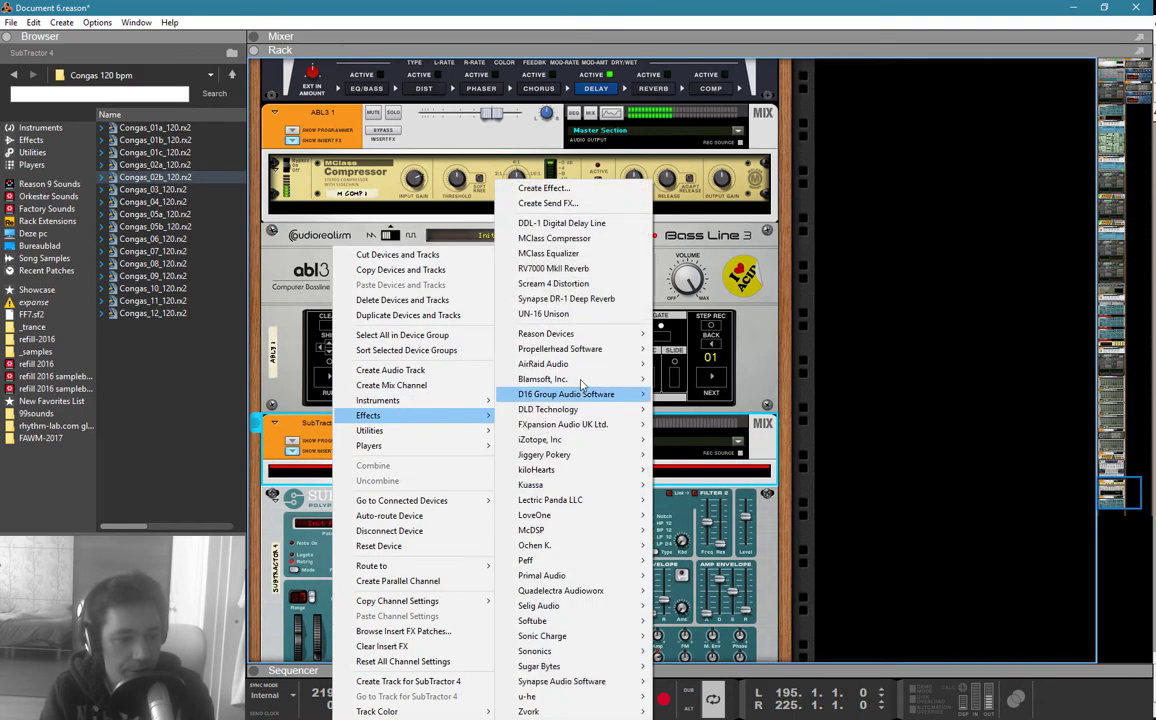
pyautogui.moveTo(600, 334)
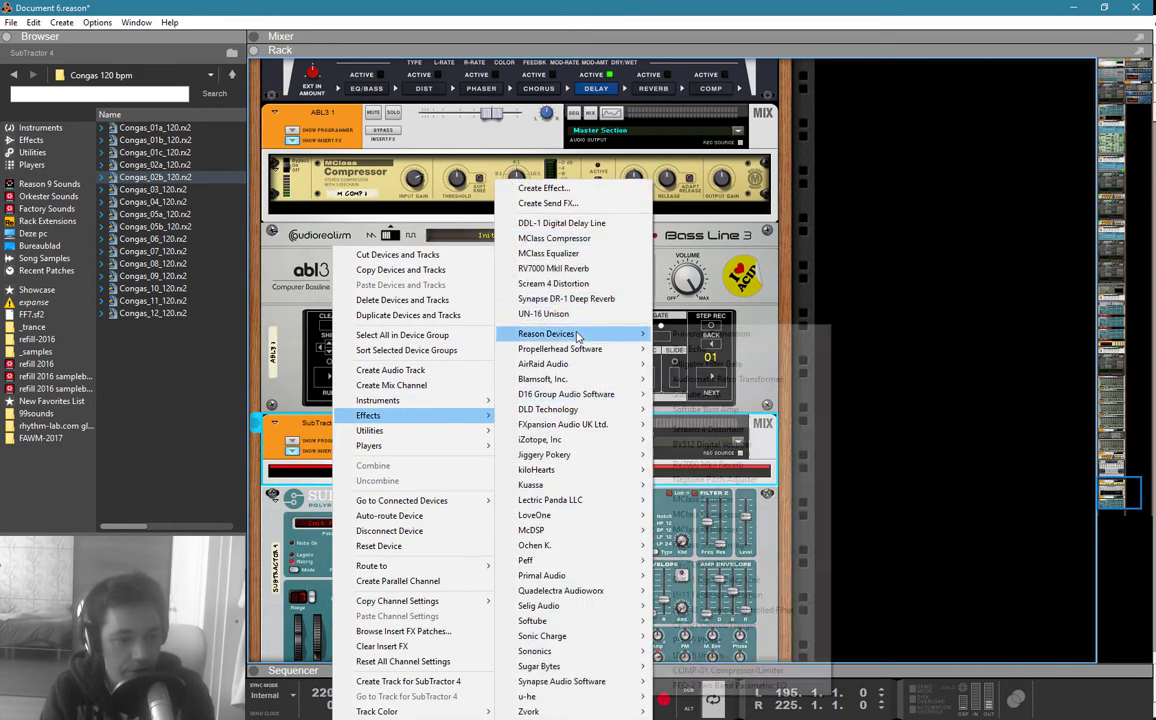
pyautogui.click(707, 464)
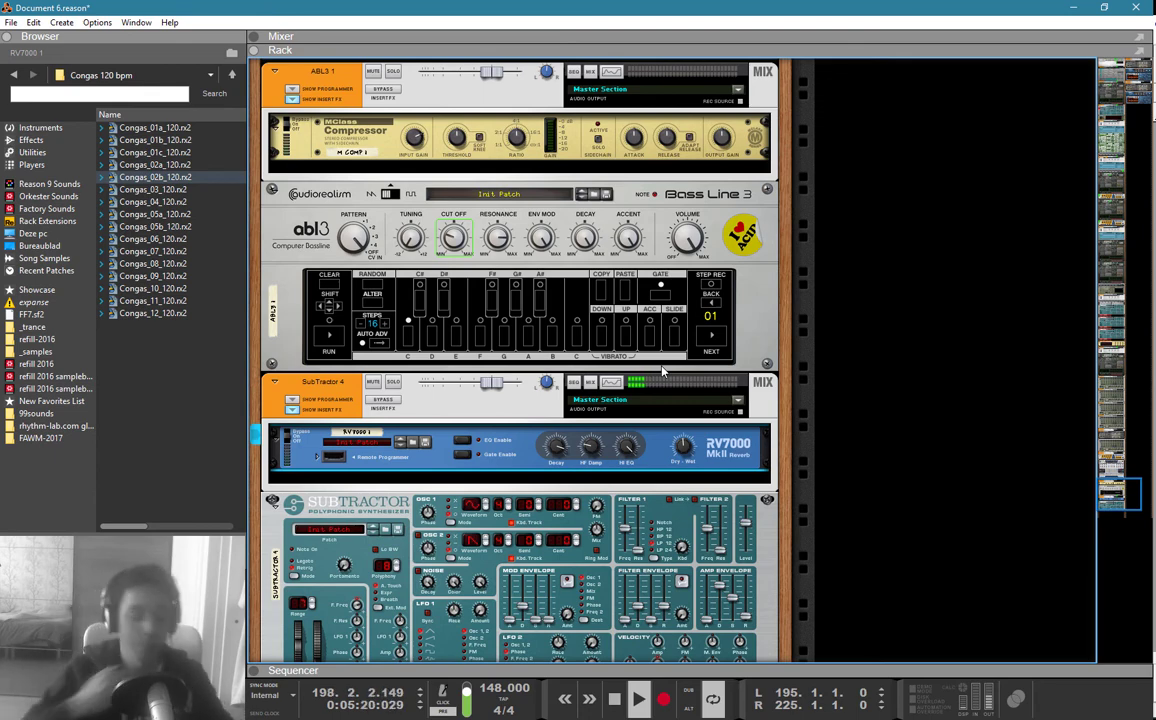
# Step: Duplicate SubTractor 4's RV7000 reverb and cable the copy into the channel's insert effect chain
pyautogui.press('F7')
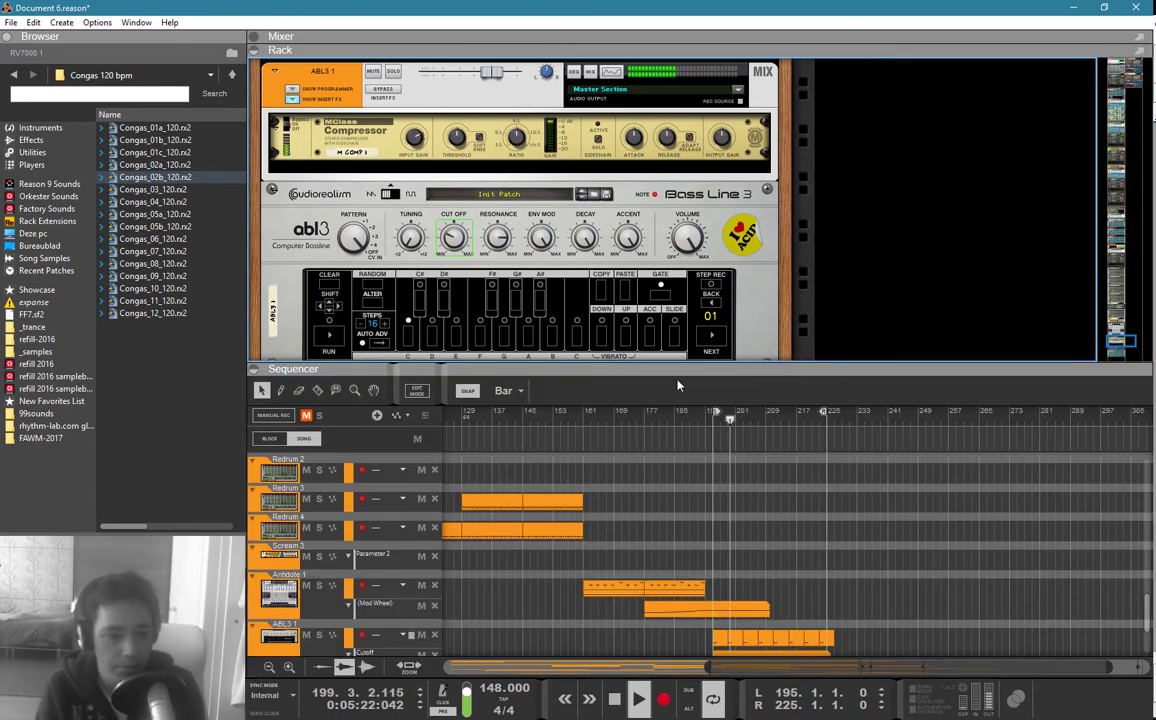
pyautogui.scroll(-4, 632, 291)
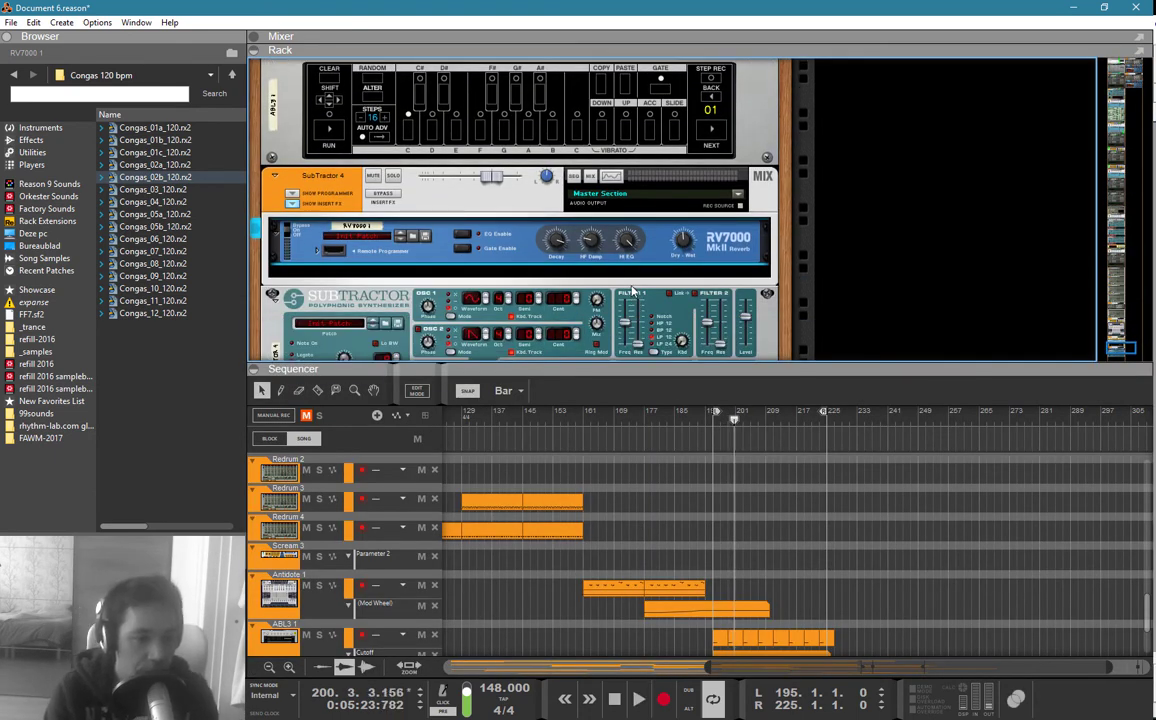
pyautogui.scroll(-3, 632, 291)
pyautogui.hotkey('ctrl', 'd')
pyautogui.press('Tab')
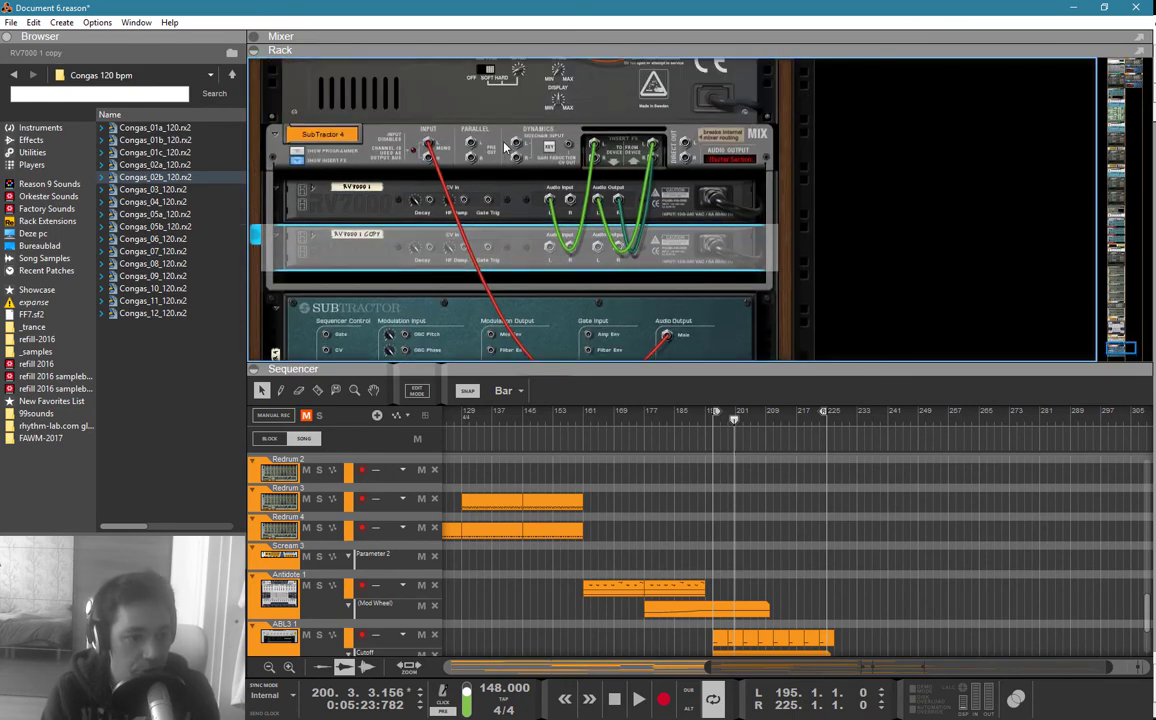
pyautogui.moveTo(594, 159); pyautogui.dragTo(653, 158)
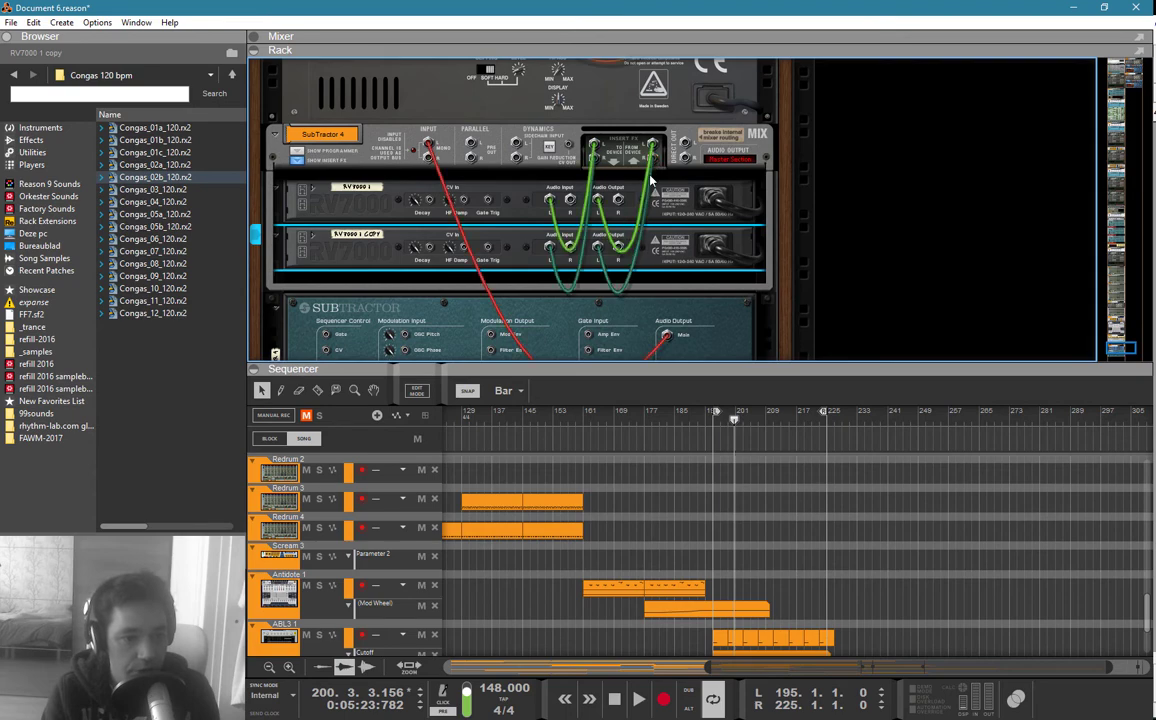
pyautogui.press('Tab')
# Step: Open the remote programmer of the copied RV7000 reverb and check the rack's cabling
pyautogui.click(316, 257)
pyautogui.scroll(-1, 440, 300)
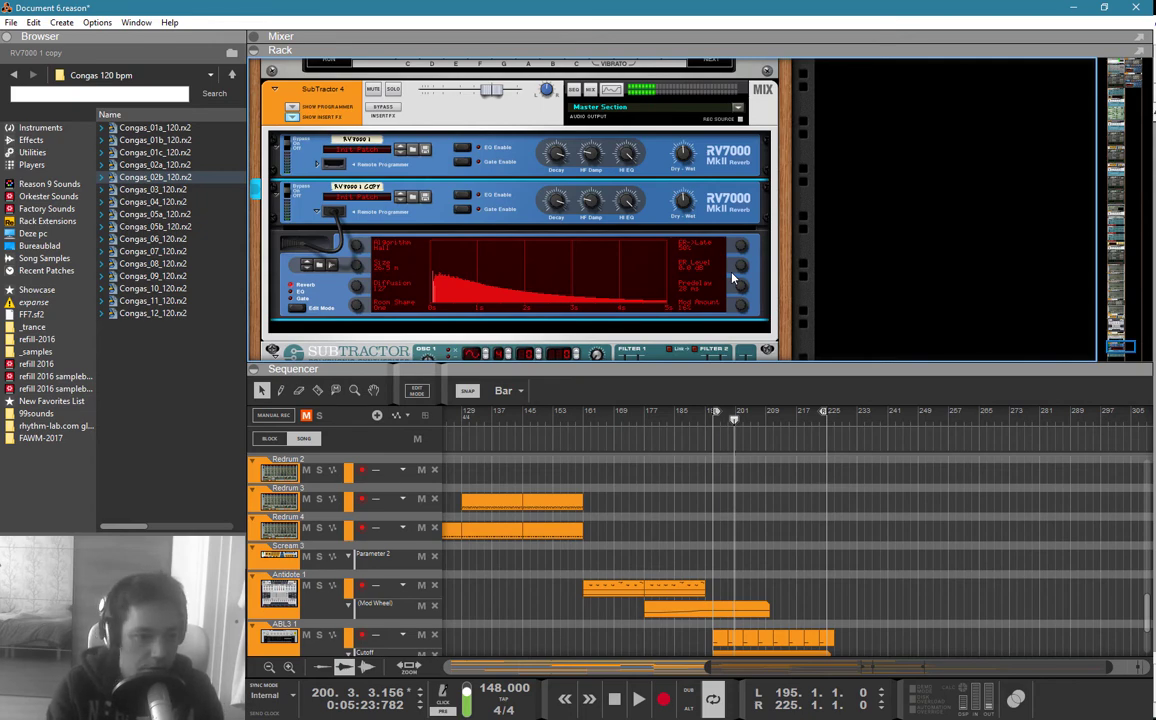
pyautogui.scroll(-3, 650, 255)
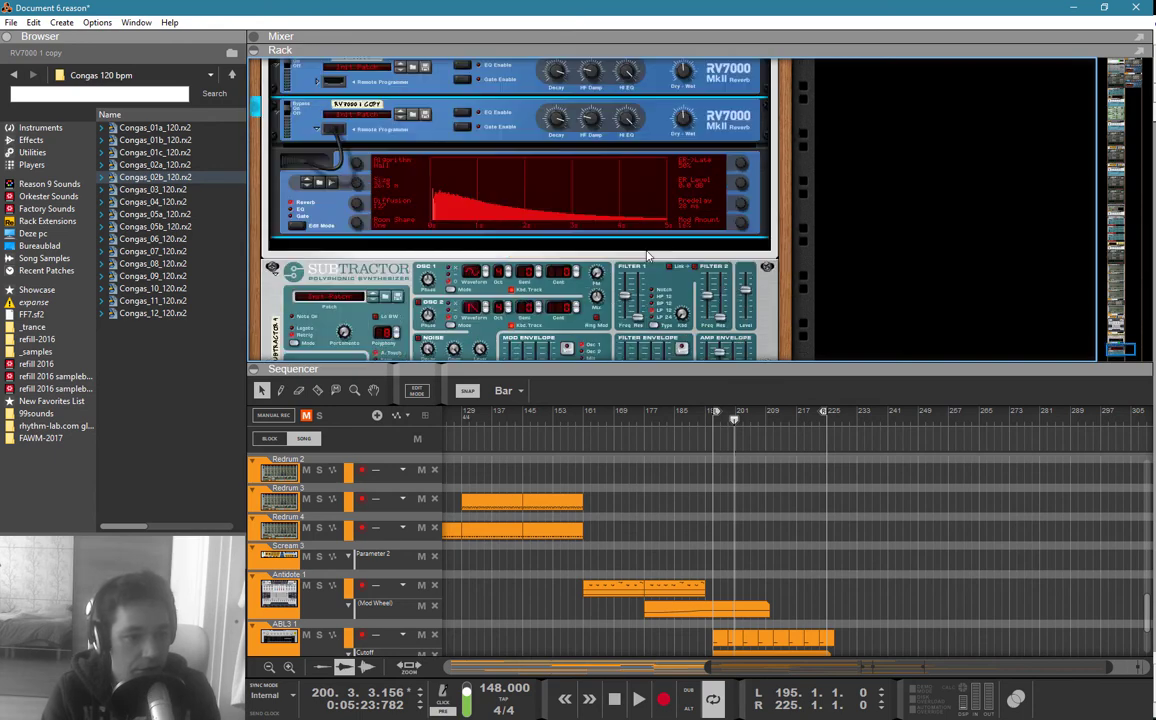
pyautogui.press('Tab')
pyautogui.press('Tab')
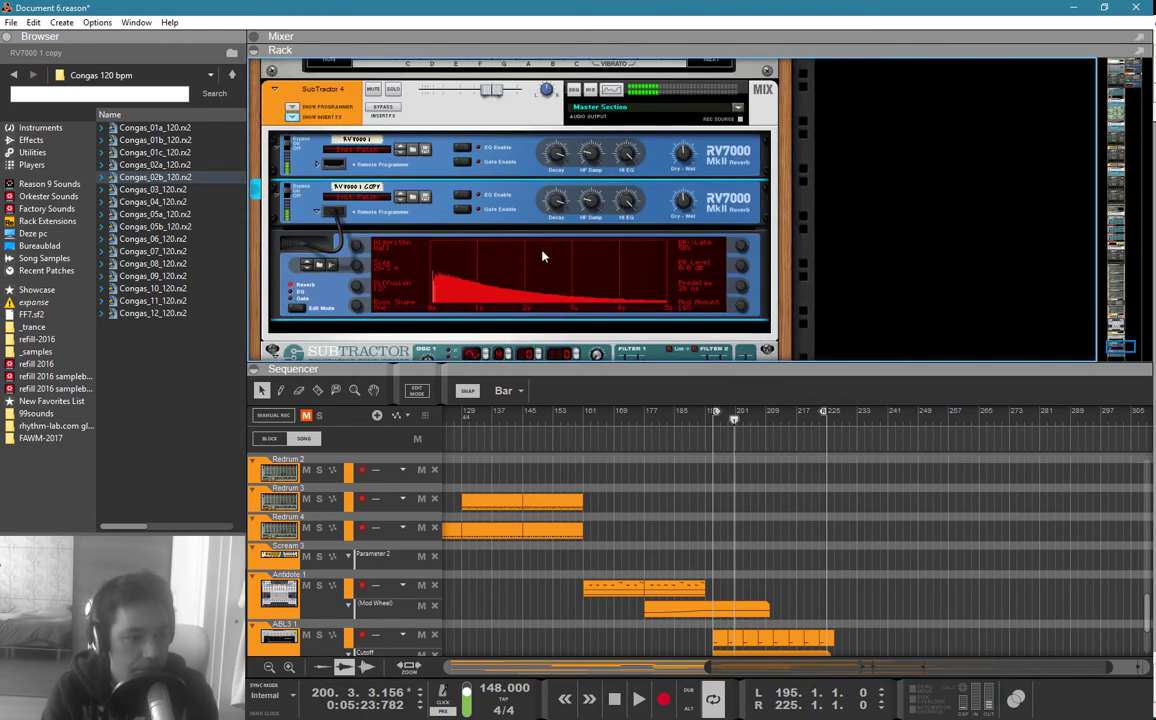
# Step: Turn on SubTractor 4's Oscillator 2, set its octave to 3, and set the mod envelope gain to 6
pyautogui.scroll(-3, 546, 262)
pyautogui.press('Tab')
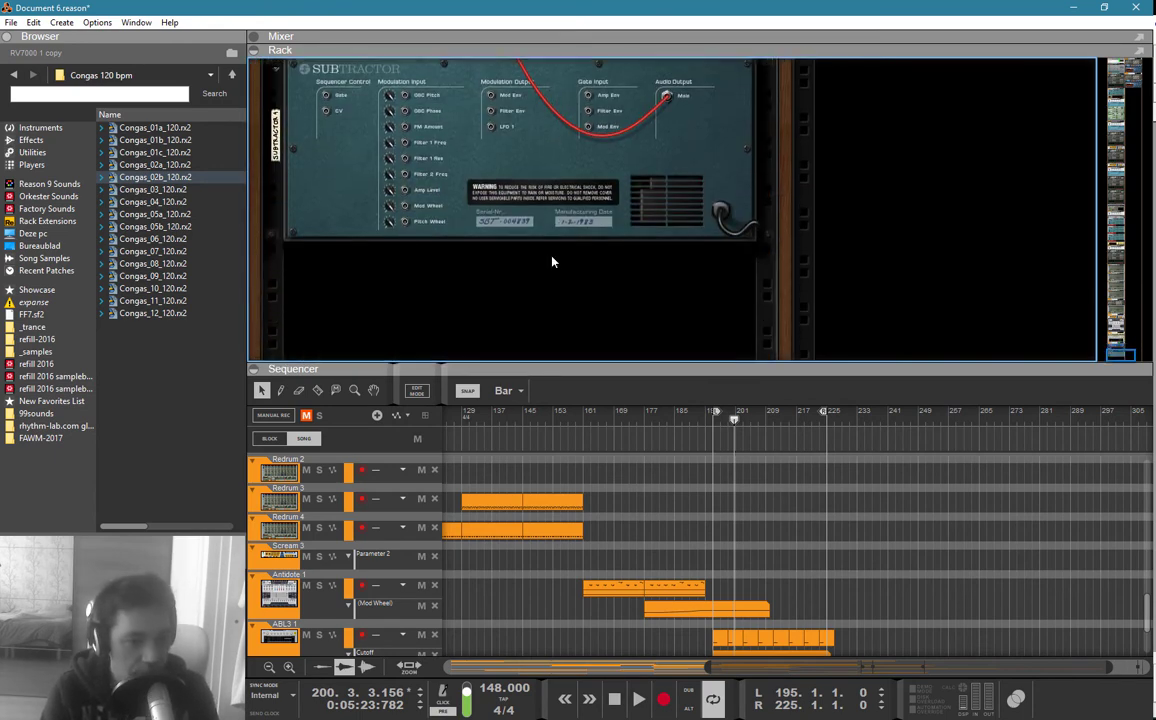
pyautogui.press('Tab')
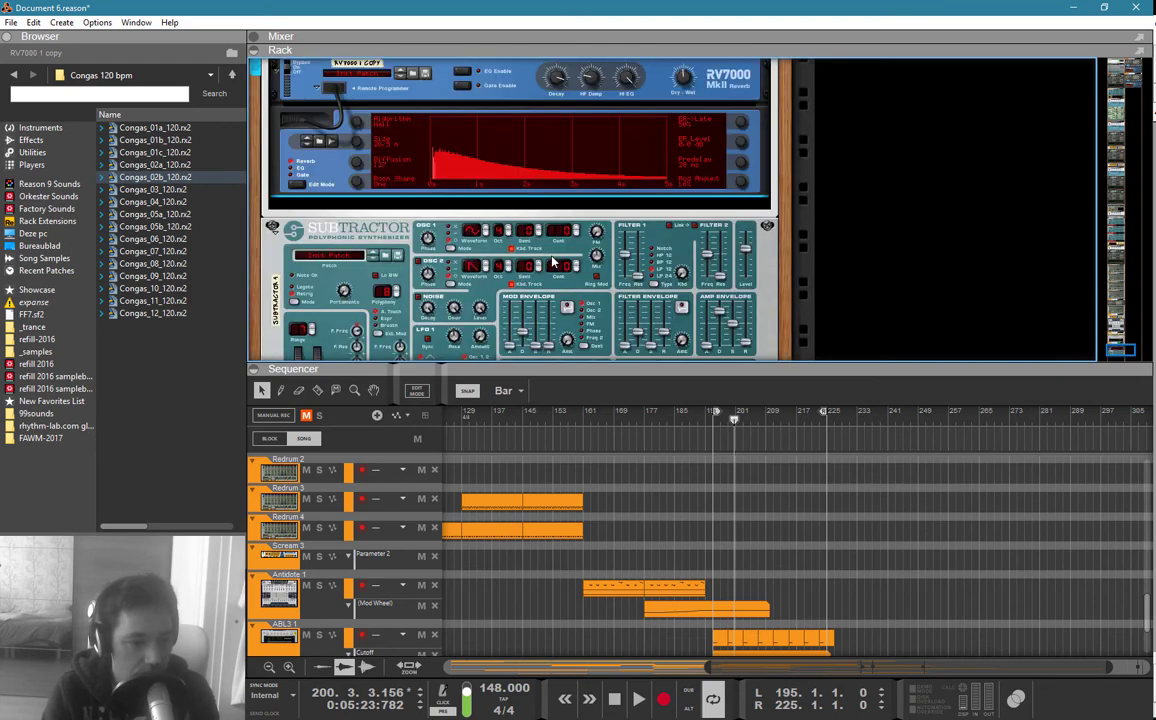
pyautogui.click(416, 265)
pyautogui.click(418, 264)
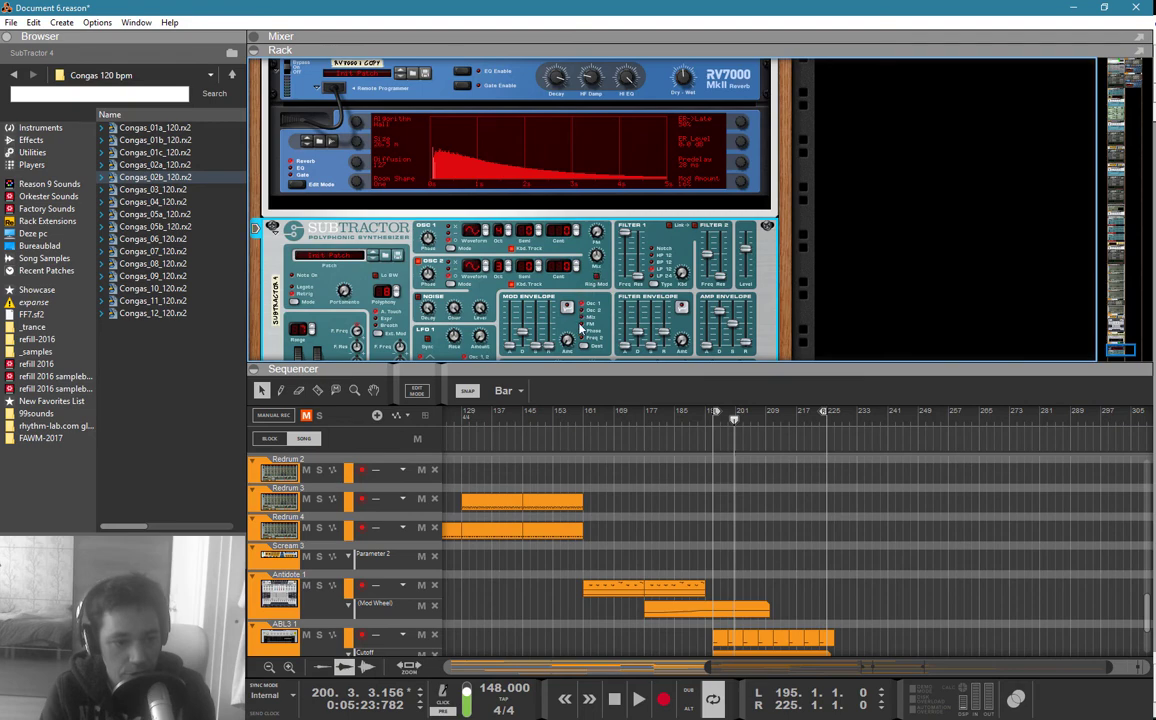
pyautogui.scroll(-3, 580, 320)
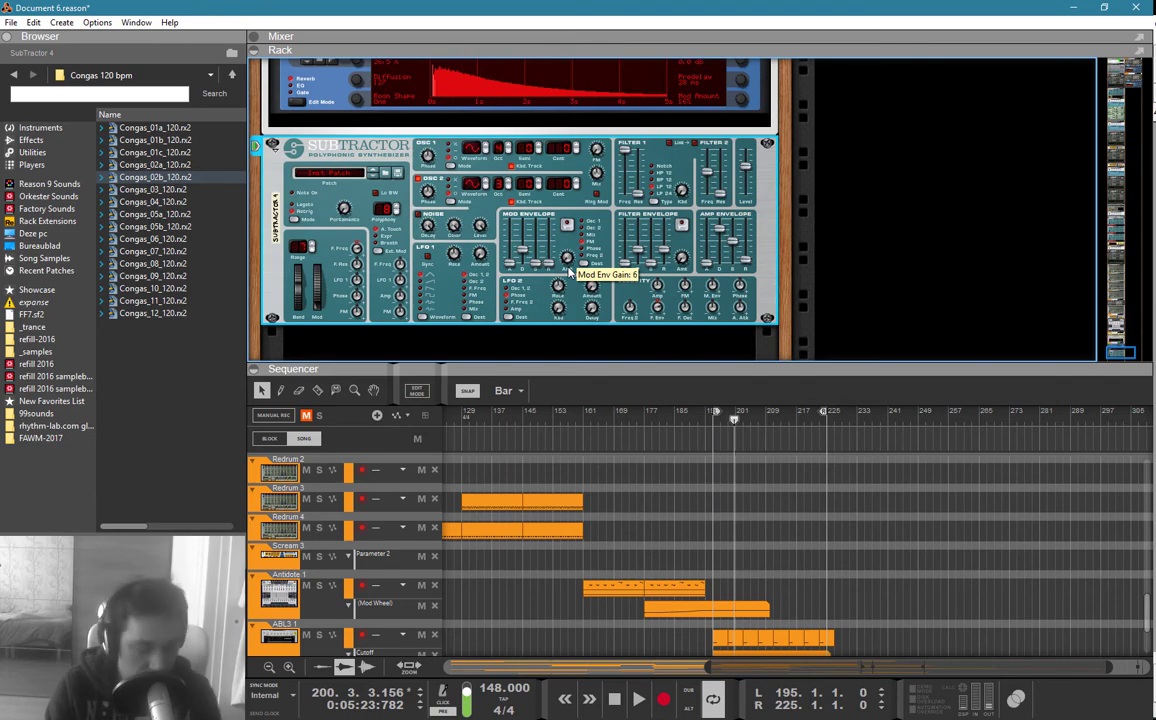
# Step: Play the arrangement from bar 200 to about bar 213 with the SubTractor 4 track armed
pyautogui.press('F6')
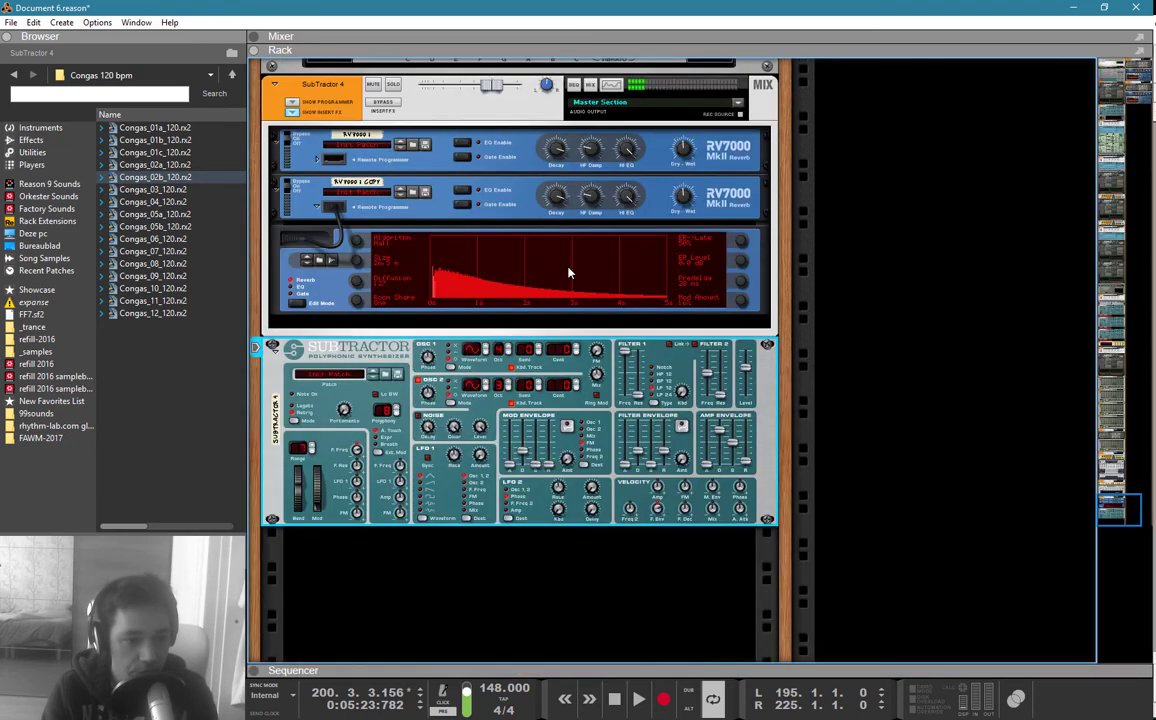
pyautogui.press('F7')
pyautogui.press('w')
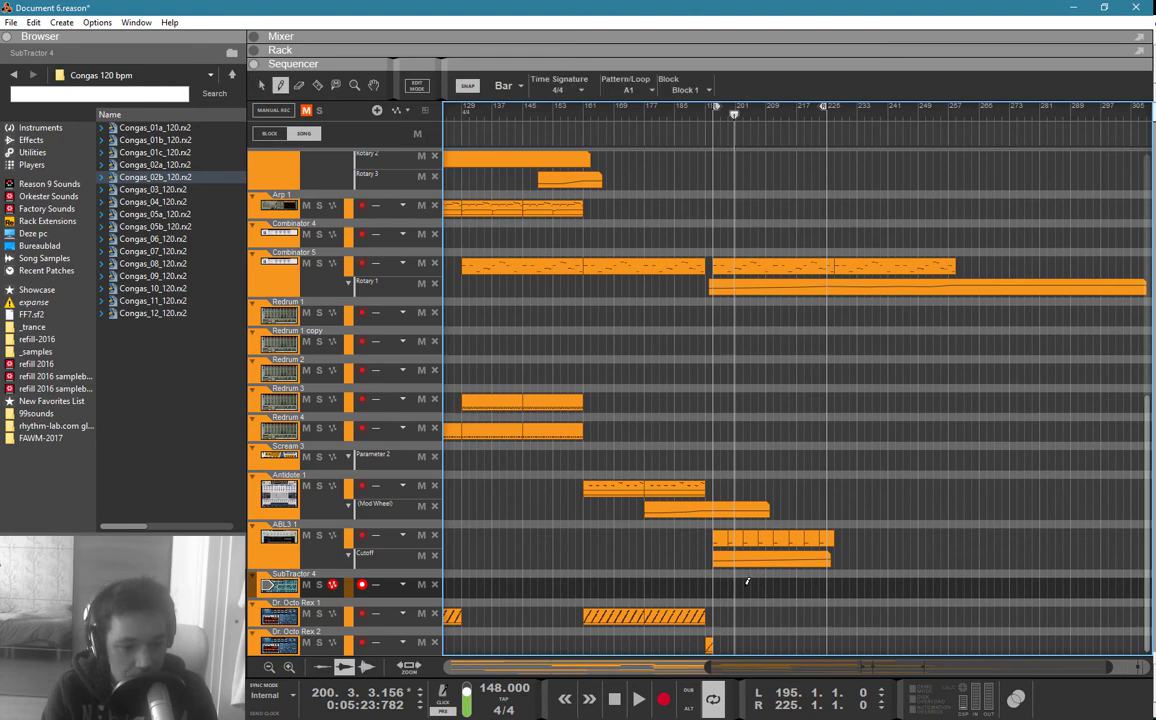
pyautogui.press('q')
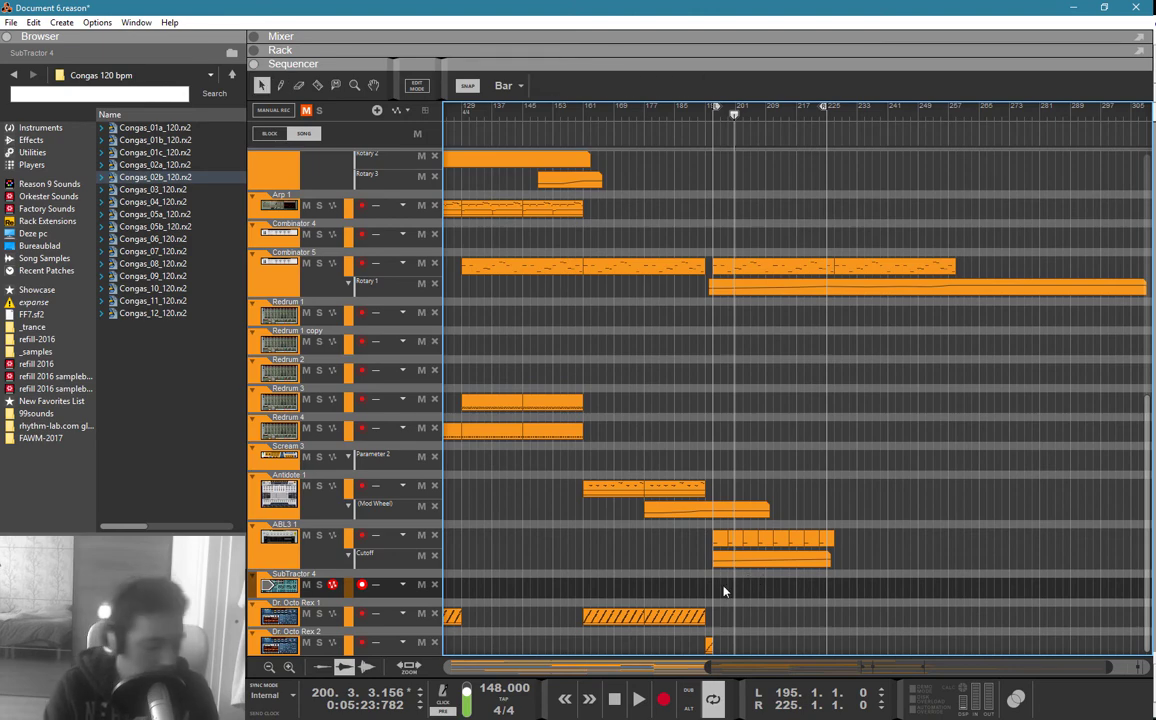
pyautogui.press('space')
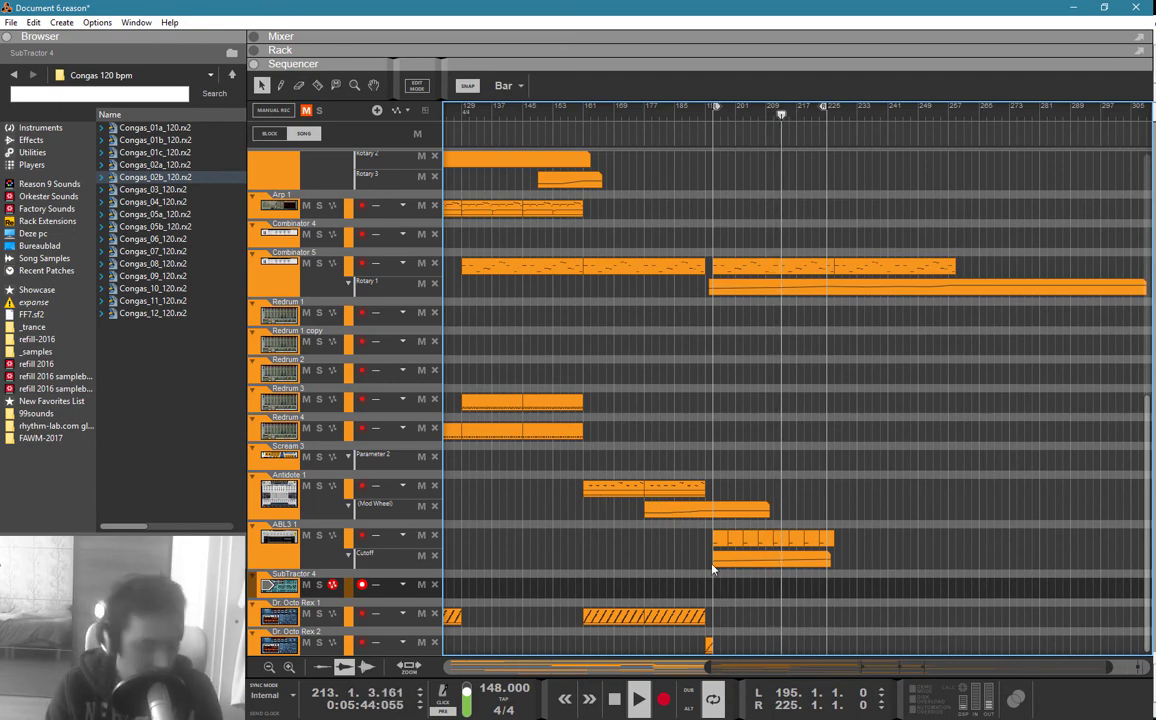
pyautogui.press('space')
# Step: Draw a 31-bar note clip starting at bar 195 on the SubTractor 4 track and open it for editing
pyautogui.press('w')
pyautogui.moveTo(713, 587); pyautogui.dragTo(842, 587)
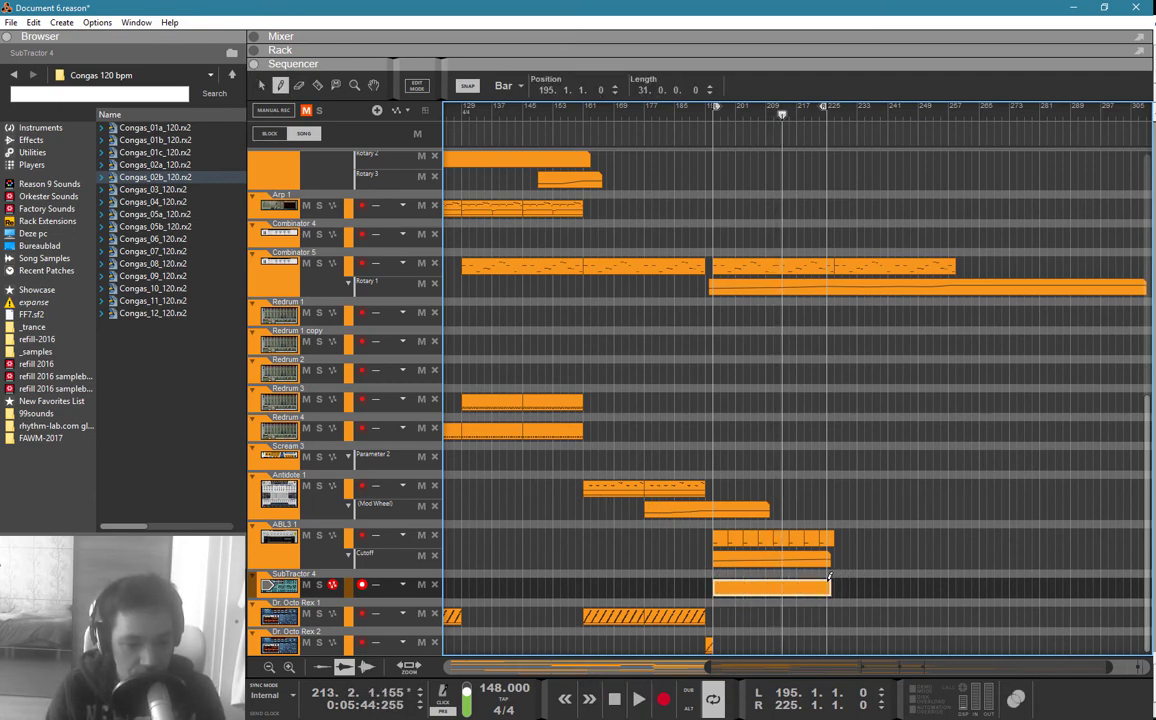
pyautogui.doubleClick(800, 588)
# Step: Set the snap value to 1/8 for the SubTractor 4 clip and select the Pencil tool for note entry
pyautogui.scroll(-6, 590, 318)
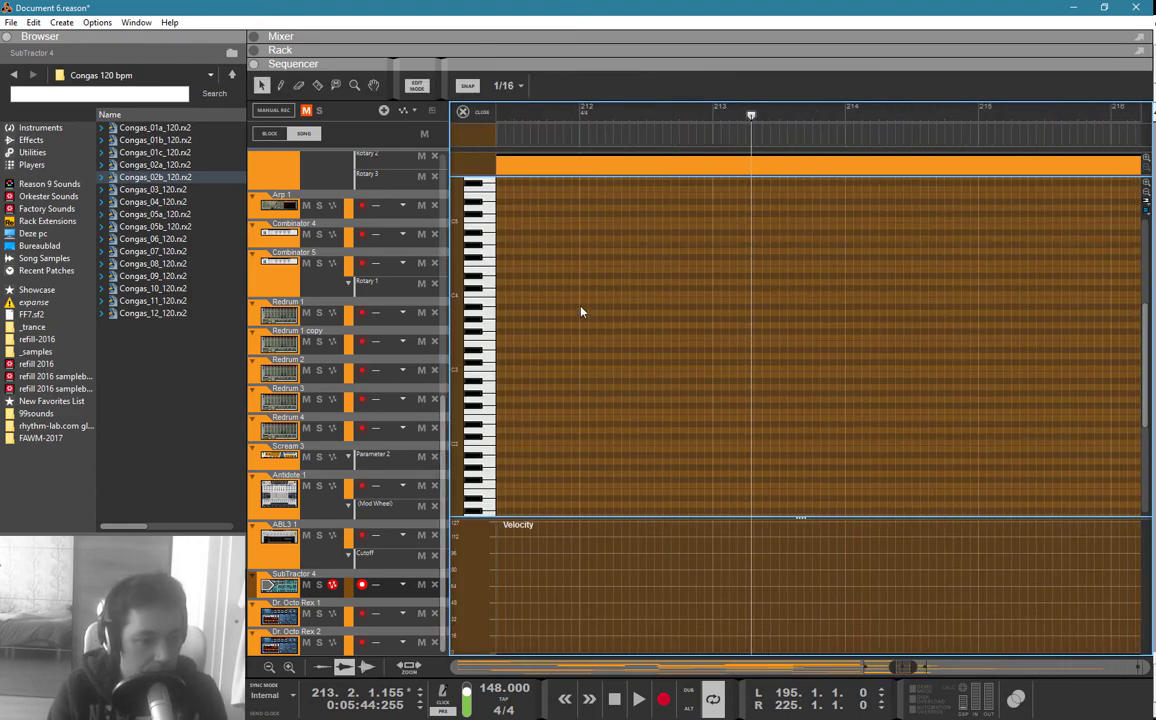
pyautogui.scroll(-5, 548, 312)
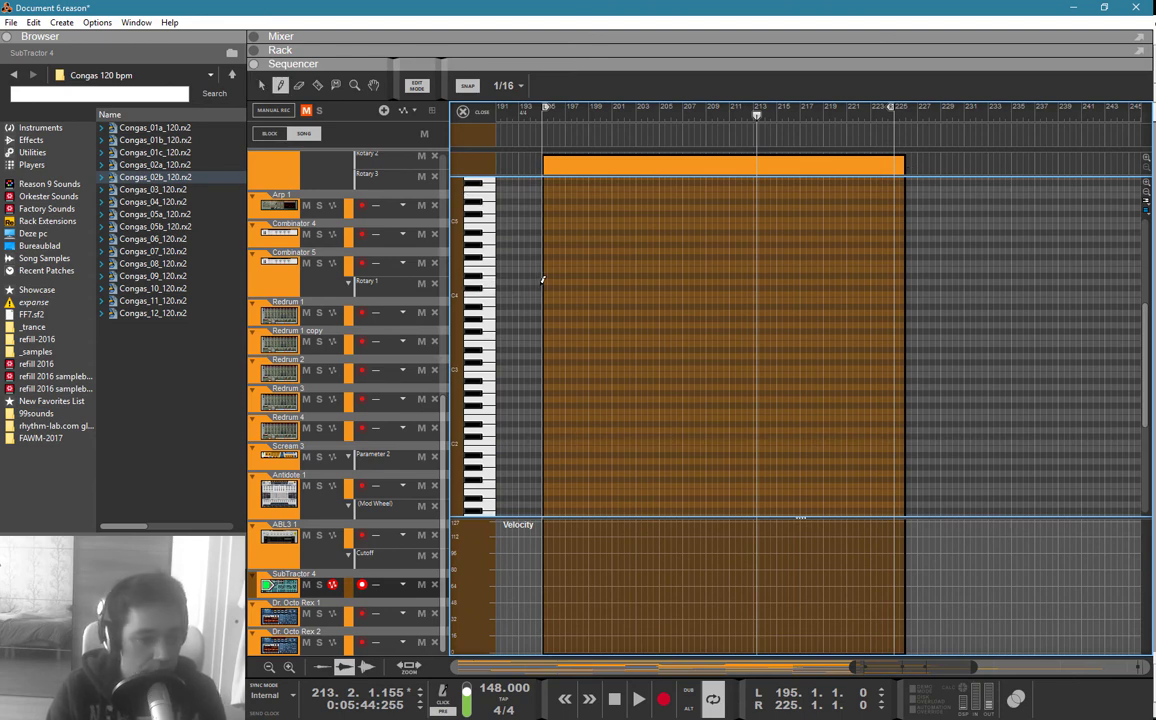
pyautogui.scroll(2, 542, 270)
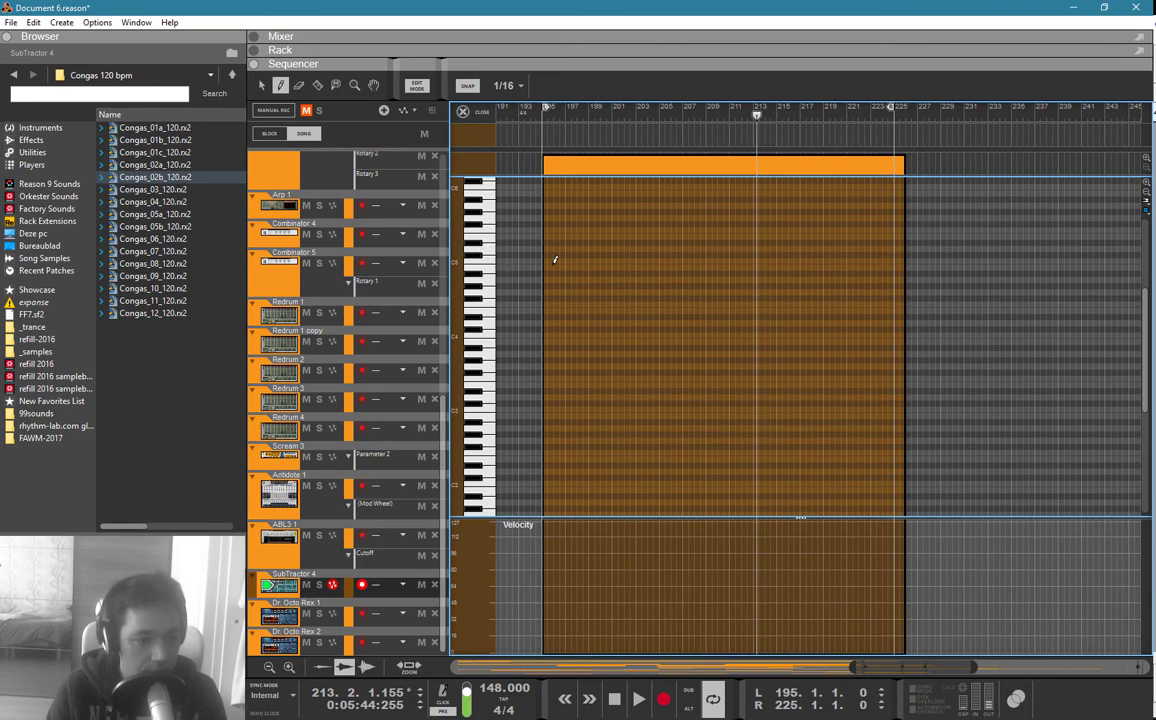
pyautogui.click(508, 85)
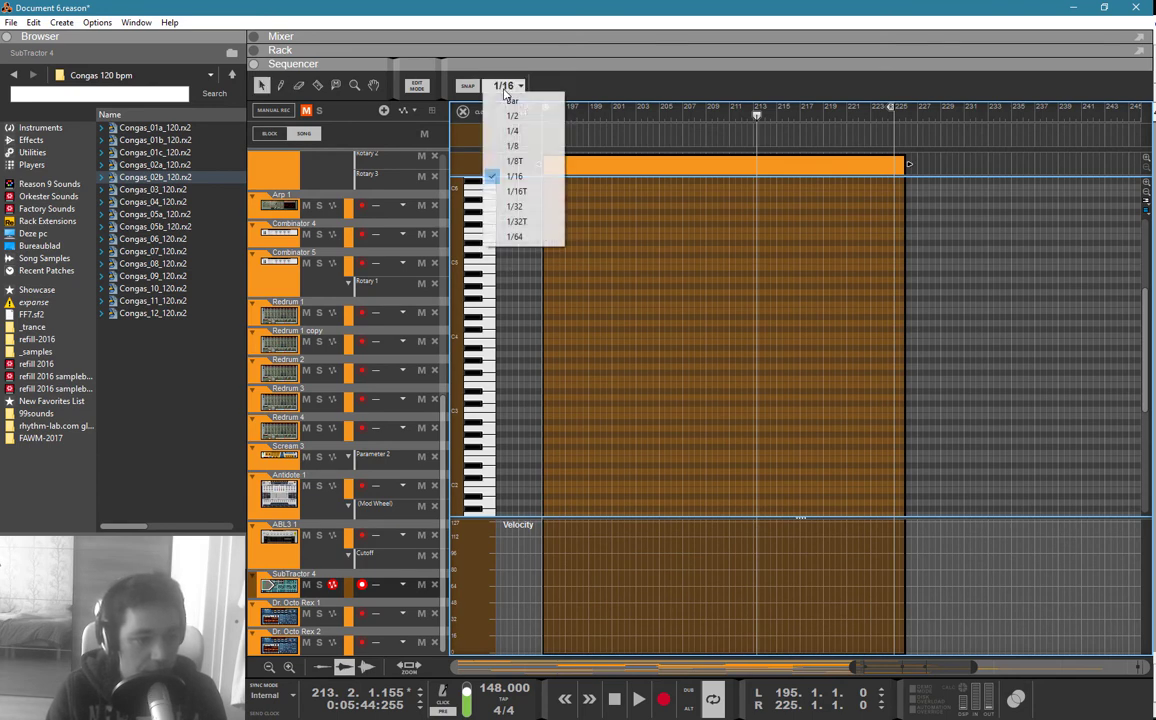
pyautogui.click(513, 160)
pyautogui.press('w')
pyautogui.scroll(4, 549, 242)
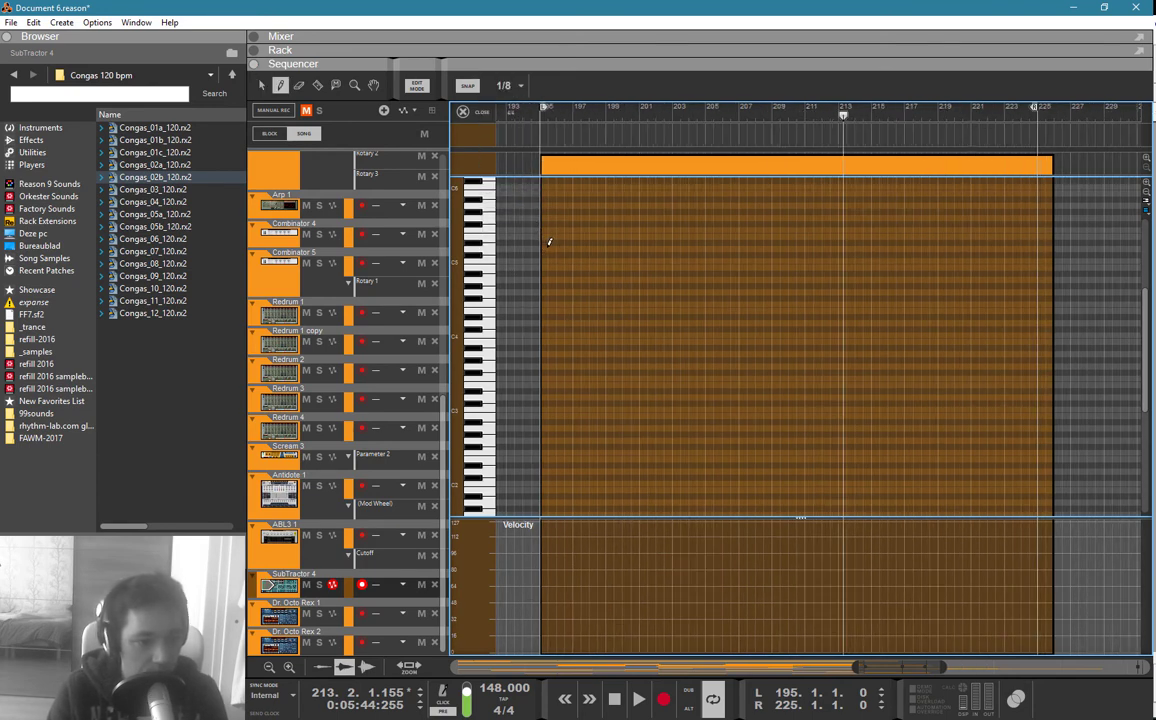
# Step: Enter 1/8 notes in the SubTractor 4 clip: D5 at bar 195, D6 at bar 196 and A5 on beat 4 of bar 196
pyautogui.scroll(1, 545, 247)
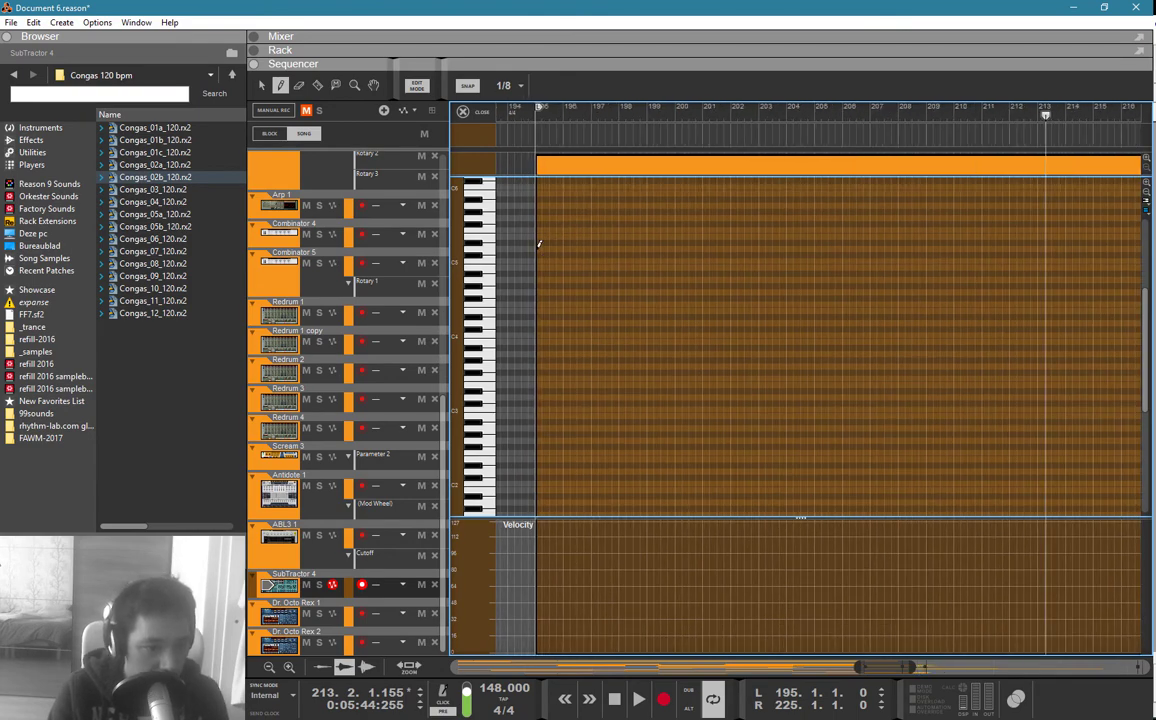
pyautogui.click(539, 245)
pyautogui.press('q')
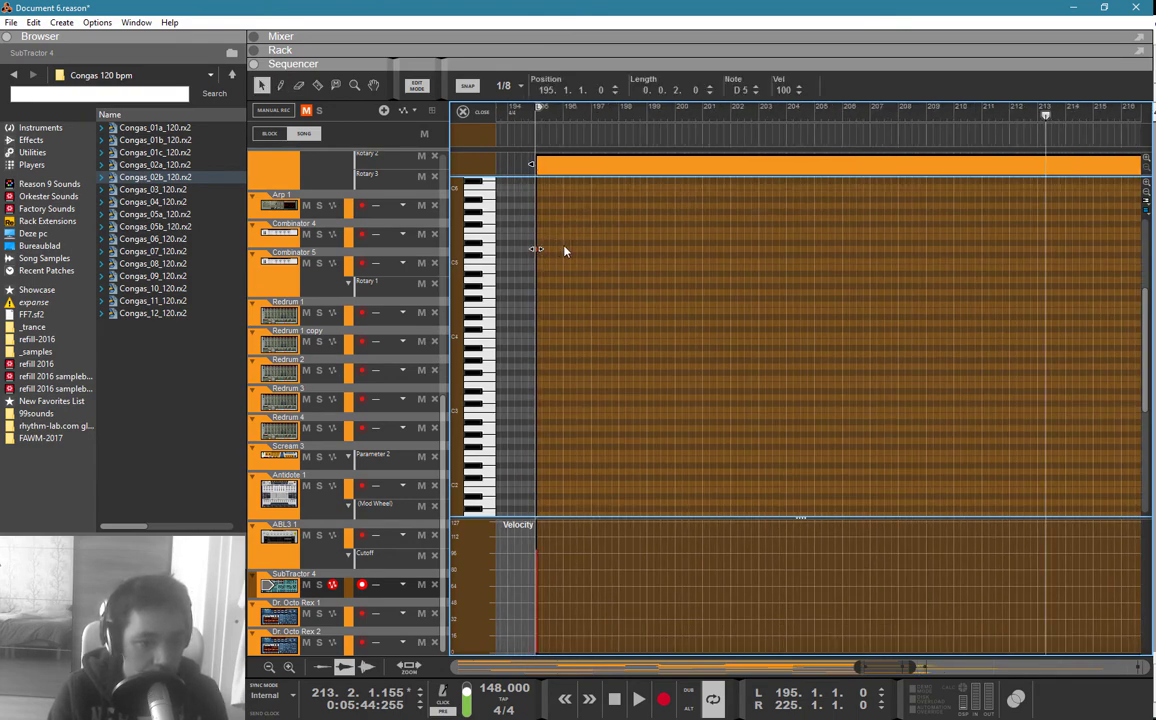
pyautogui.scroll(3, 566, 250)
pyautogui.scroll(2, 572, 258)
pyautogui.moveTo(594, 270)
pyautogui.mouseDown()
pyautogui.moveTo(450, 299)
pyautogui.moveTo(470, 302)
pyautogui.mouseUp()
pyautogui.press('w')
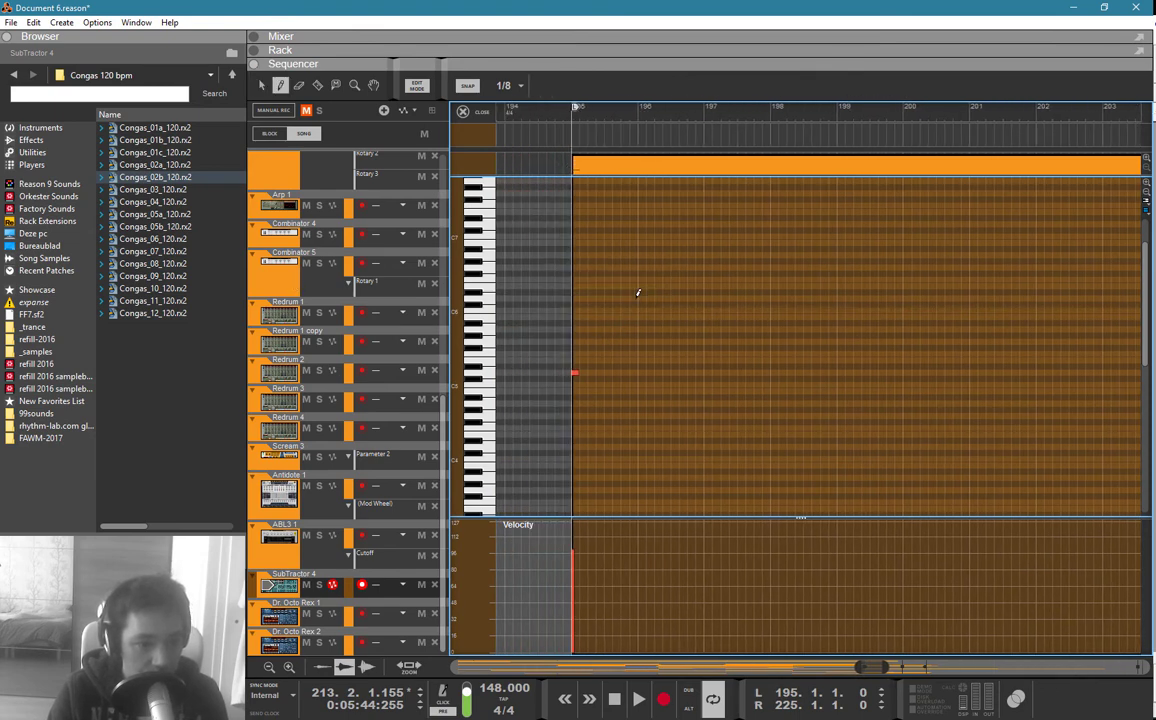
pyautogui.click(642, 297)
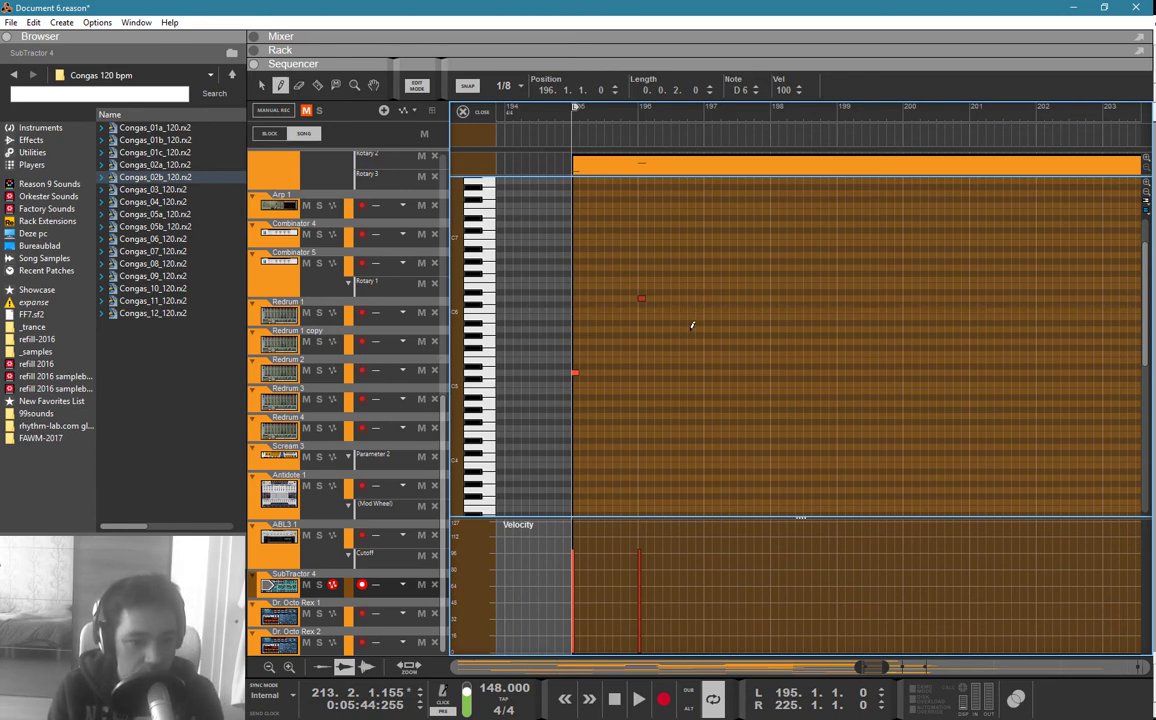
pyautogui.click(691, 328)
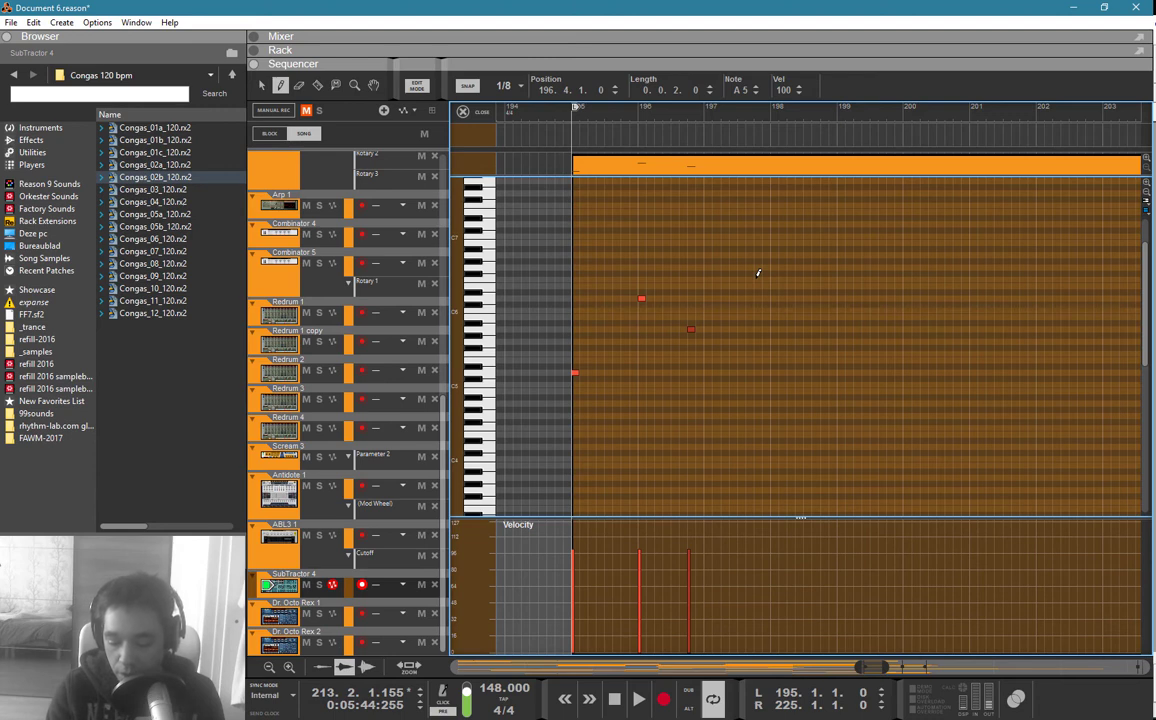
# Step: Continue the melody with A6 at 197.4, G6 at 198.4, F6 at 200.1 and C6 at 201.1
pyautogui.click(757, 256)
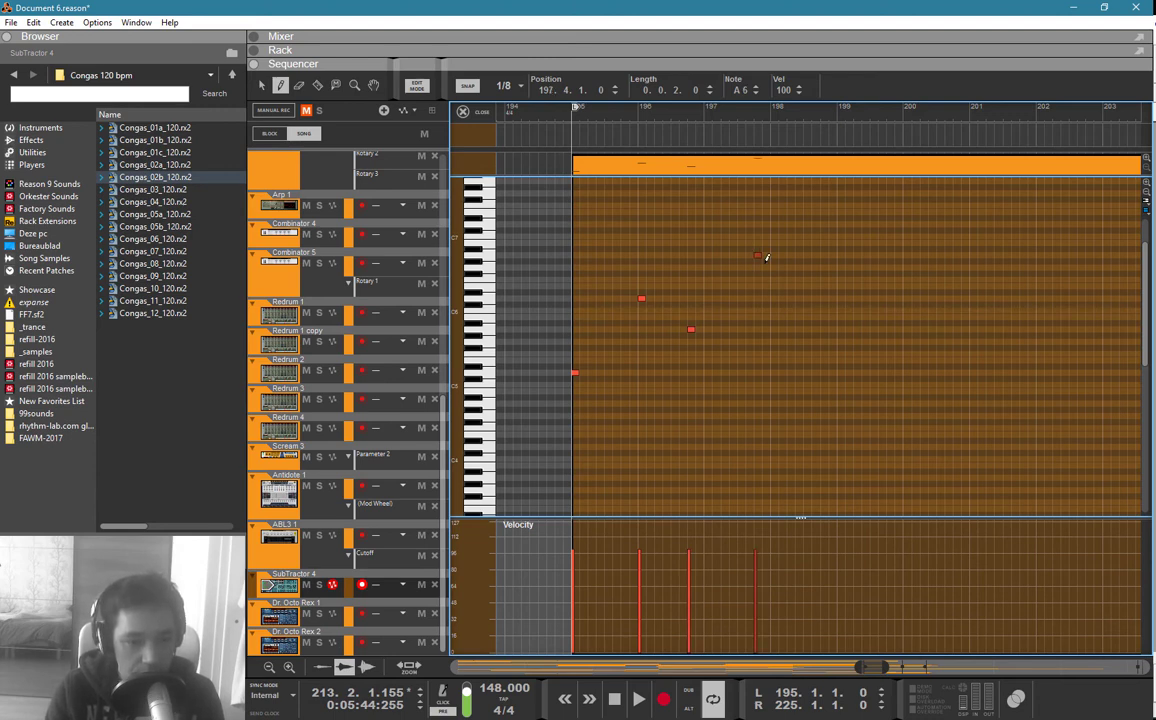
pyautogui.click(822, 267)
pyautogui.press('q')
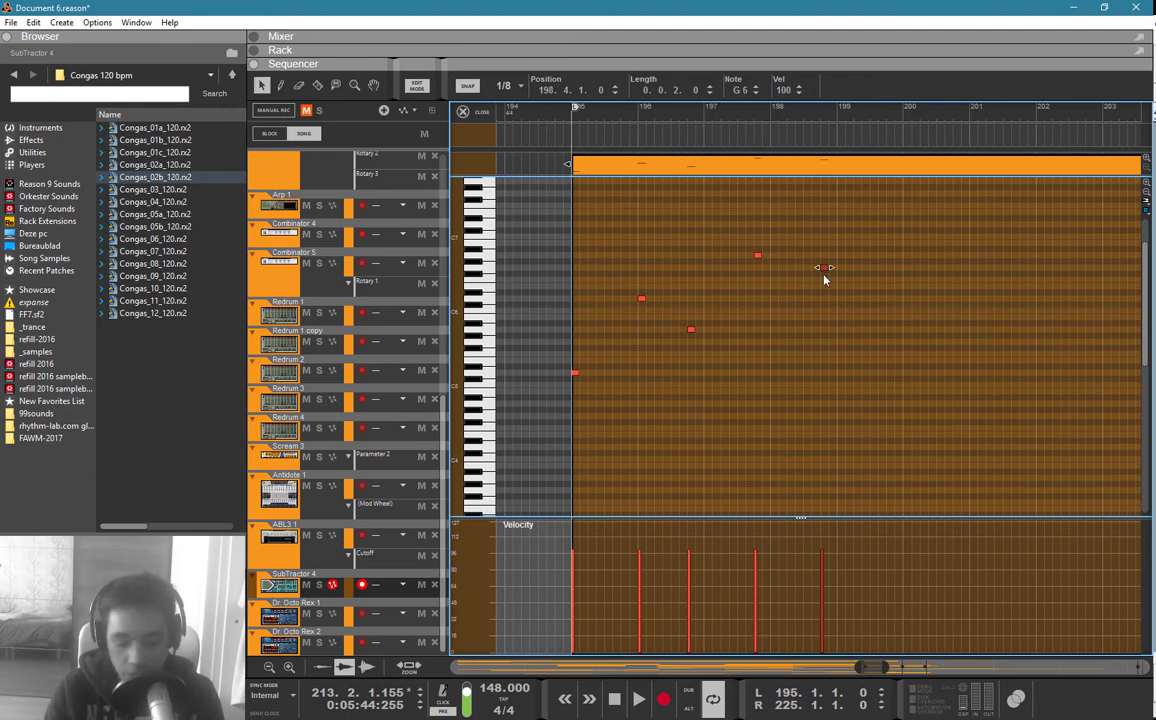
pyautogui.press('w')
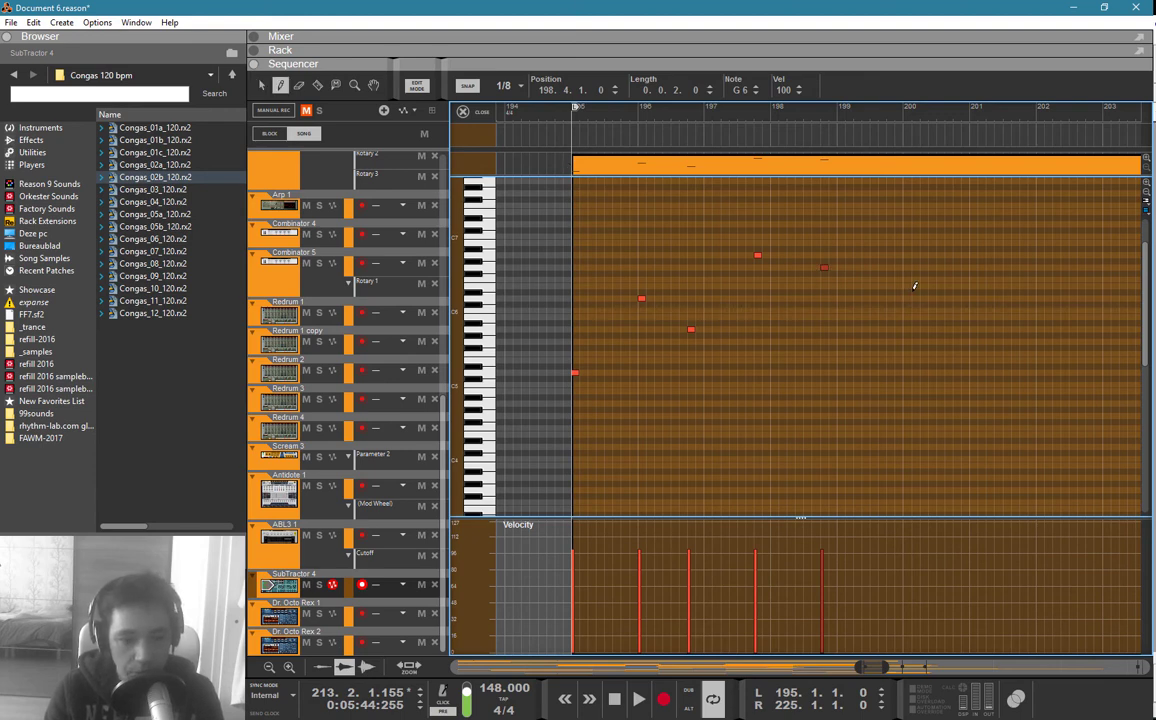
pyautogui.click(907, 279)
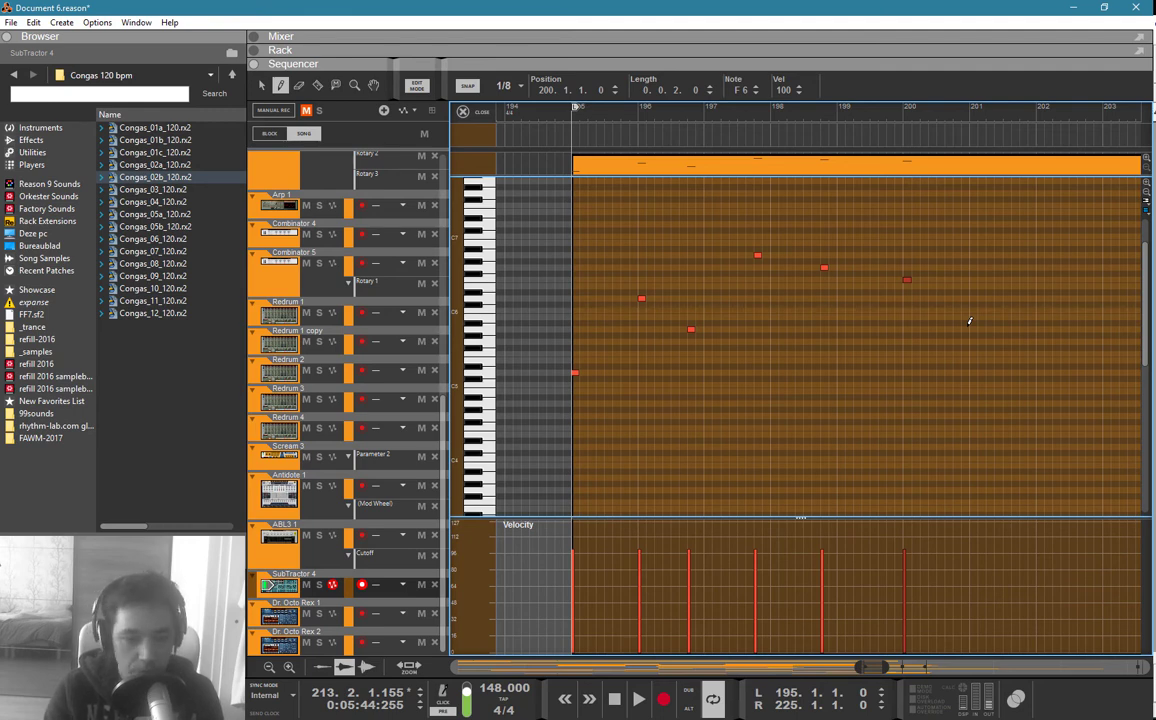
pyautogui.click(973, 310)
pyautogui.press('q')
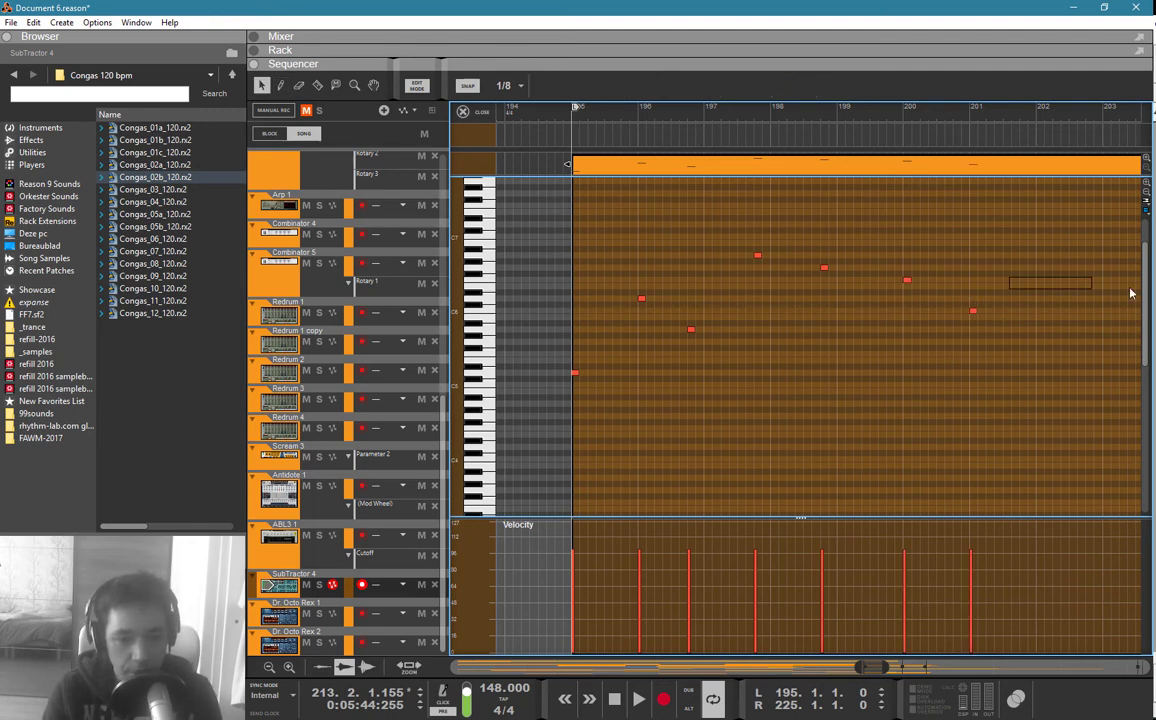
# Step: Add D6 at 202.4, A5 at 203.4 and G5 at 204.4, and close the SubTractor 4 clip
pyautogui.hscroll(3, 980, 290)
pyautogui.press('w')
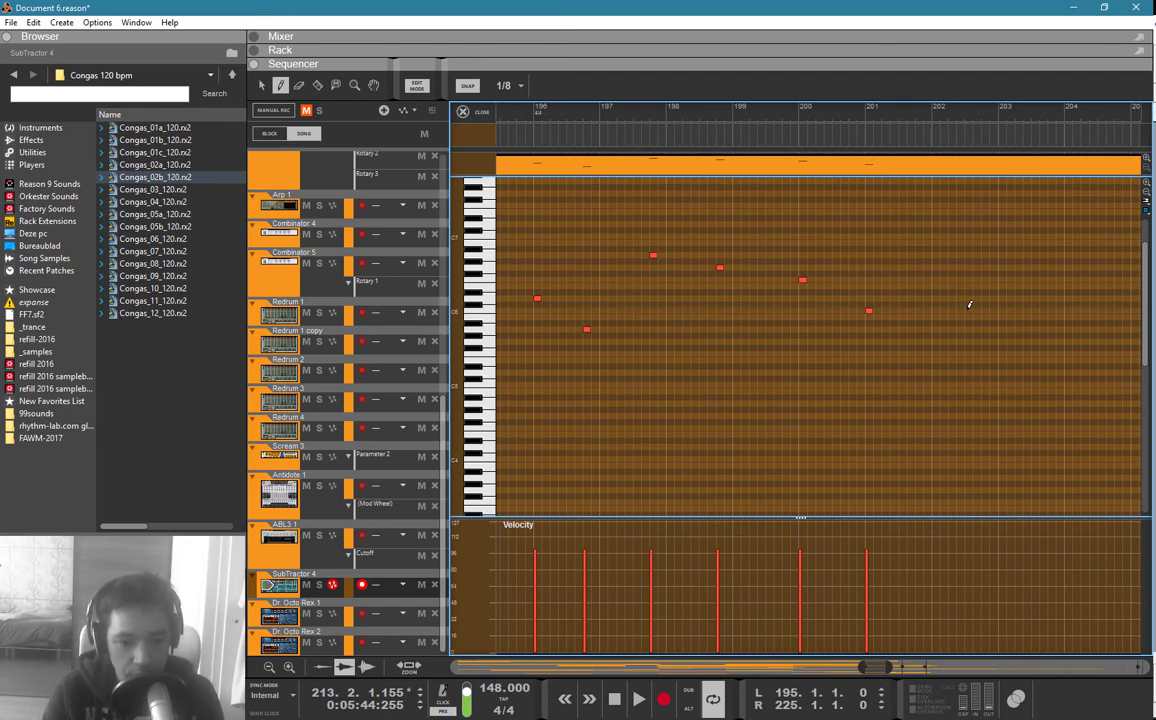
pyautogui.click(985, 297)
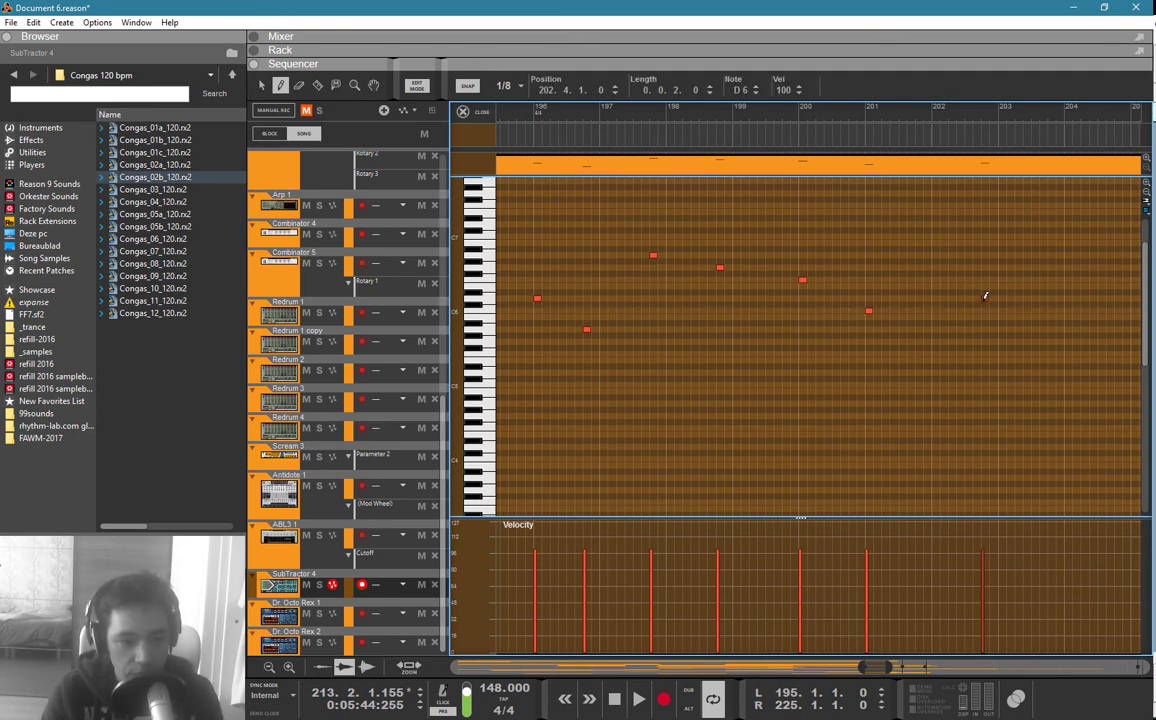
pyautogui.press('q')
pyautogui.moveTo(993, 283)
pyautogui.mouseDown()
pyautogui.moveTo(1091, 269)
pyautogui.moveTo(1148, 276)
pyautogui.mouseUp()
pyautogui.press('w')
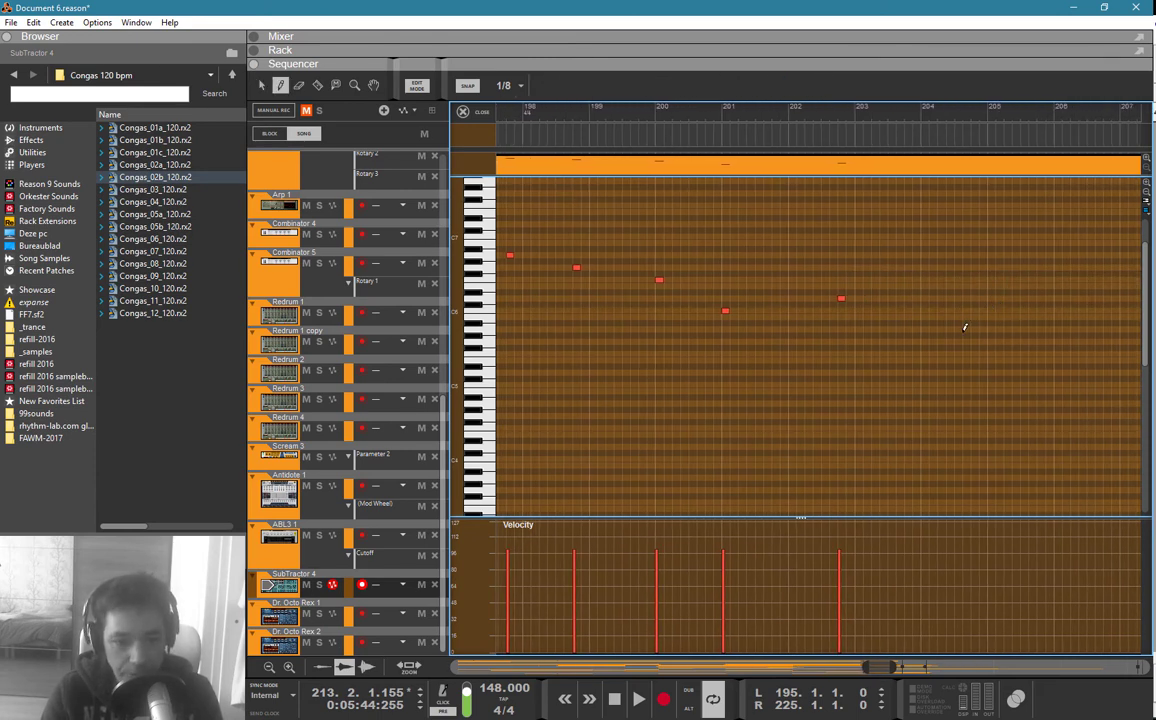
pyautogui.click(908, 328)
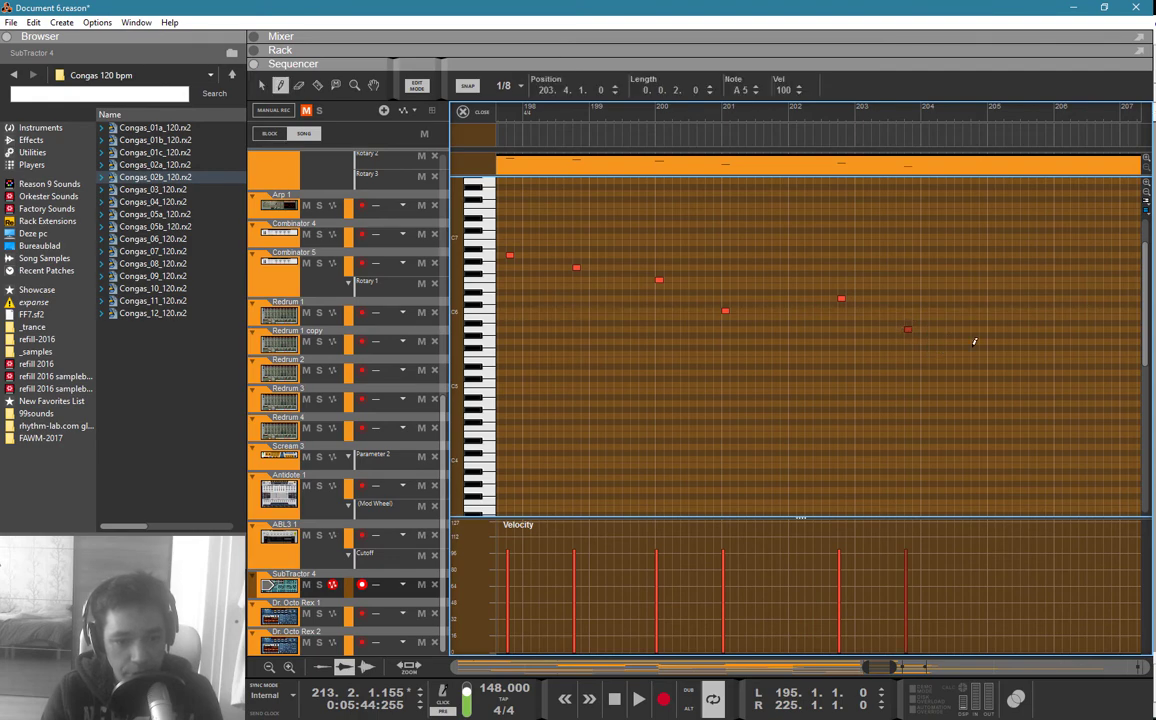
pyautogui.click(975, 347)
pyautogui.press('q')
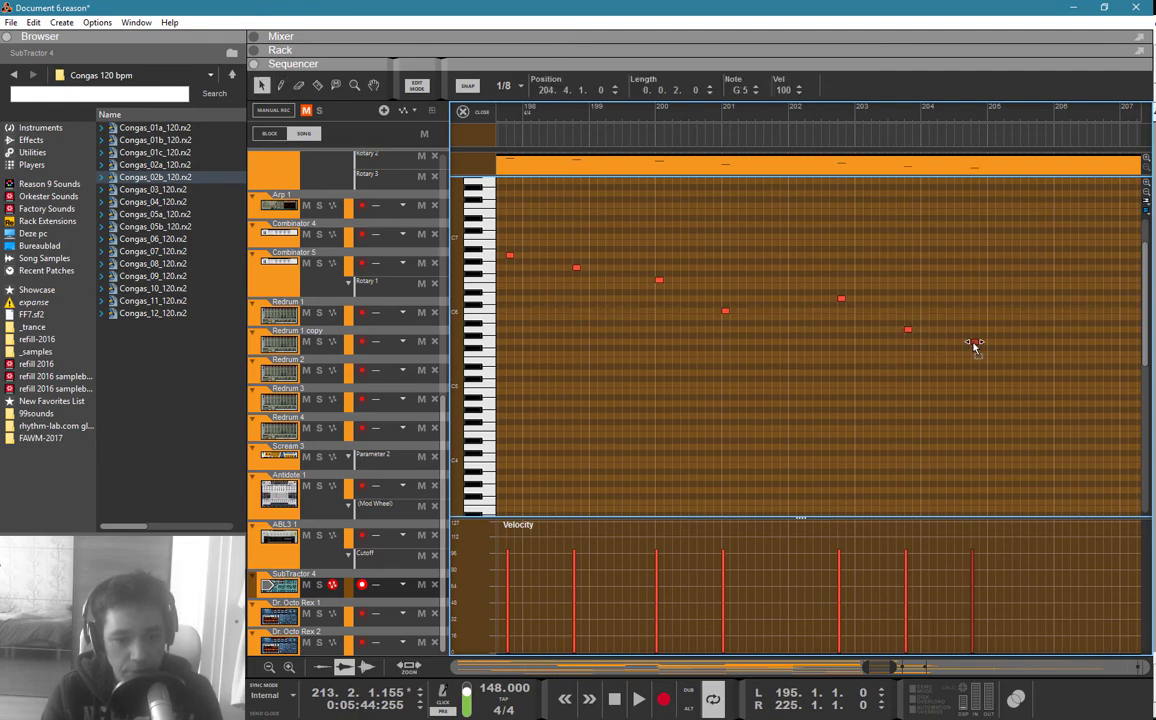
pyautogui.press('Escape')
# Step: Time-stretch the SubTractor 4 clip so its notes spread out and the clip spans 30 bars from bar 195
pyautogui.moveTo(764, 363); pyautogui.dragTo(674, 384)
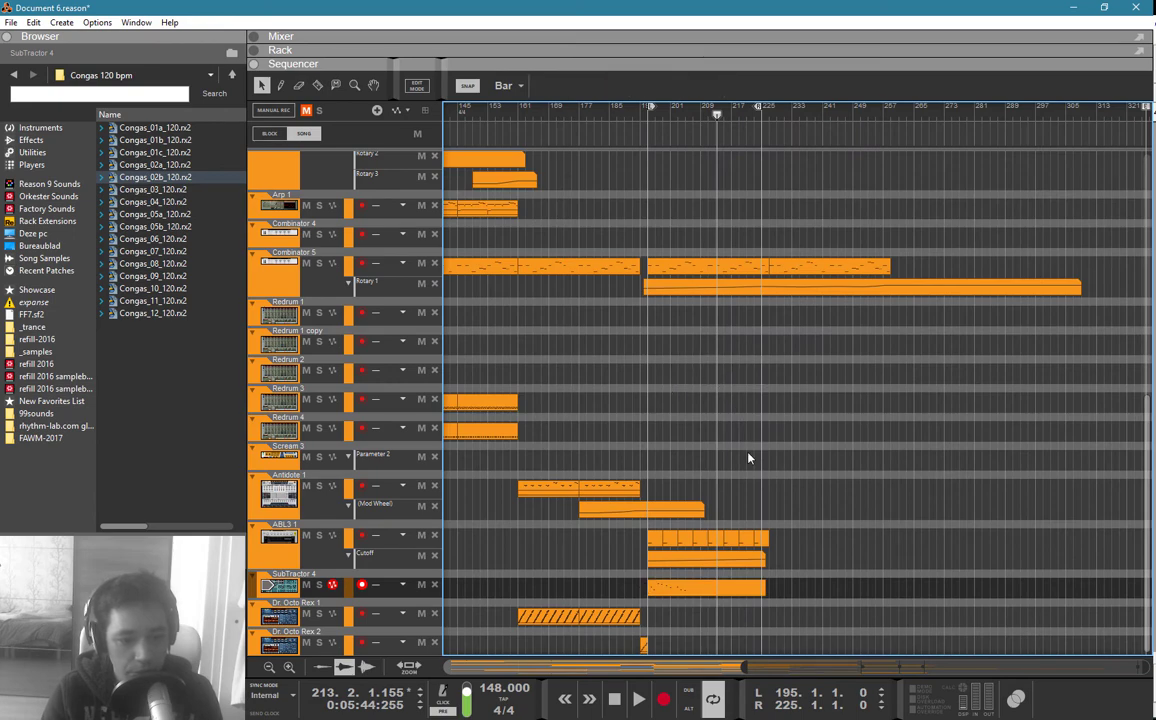
pyautogui.click(728, 590)
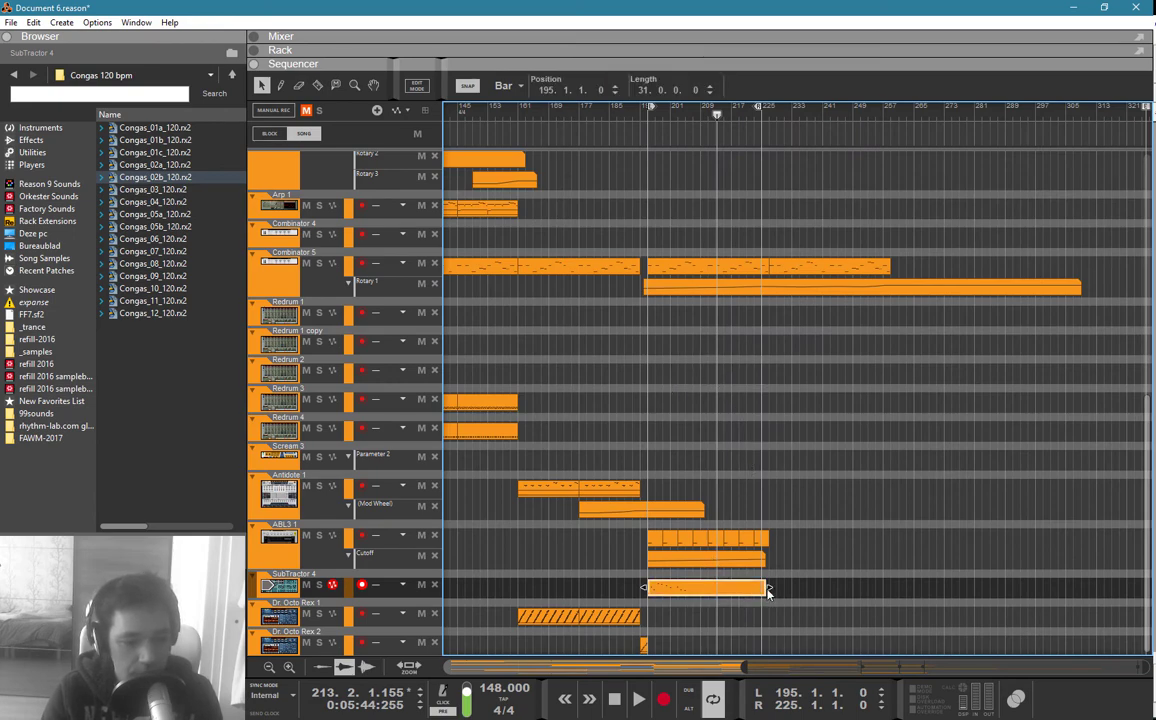
pyautogui.moveTo(735, 587); pyautogui.dragTo(773, 589)
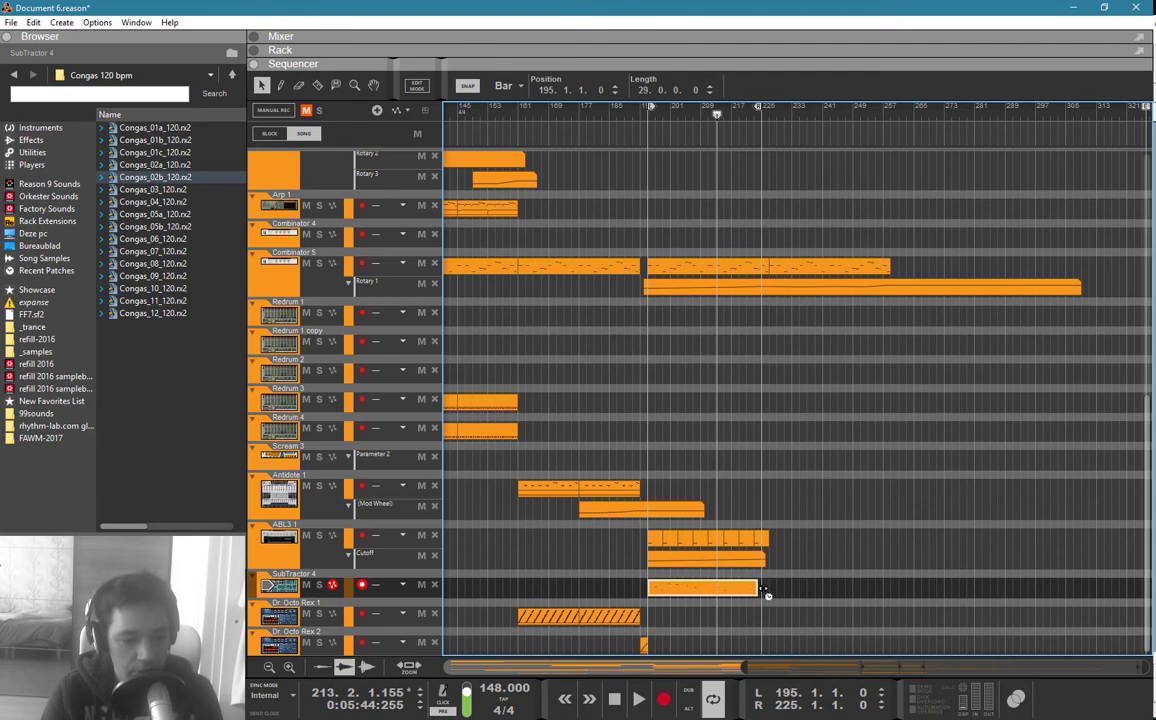
pyautogui.click(657, 248)
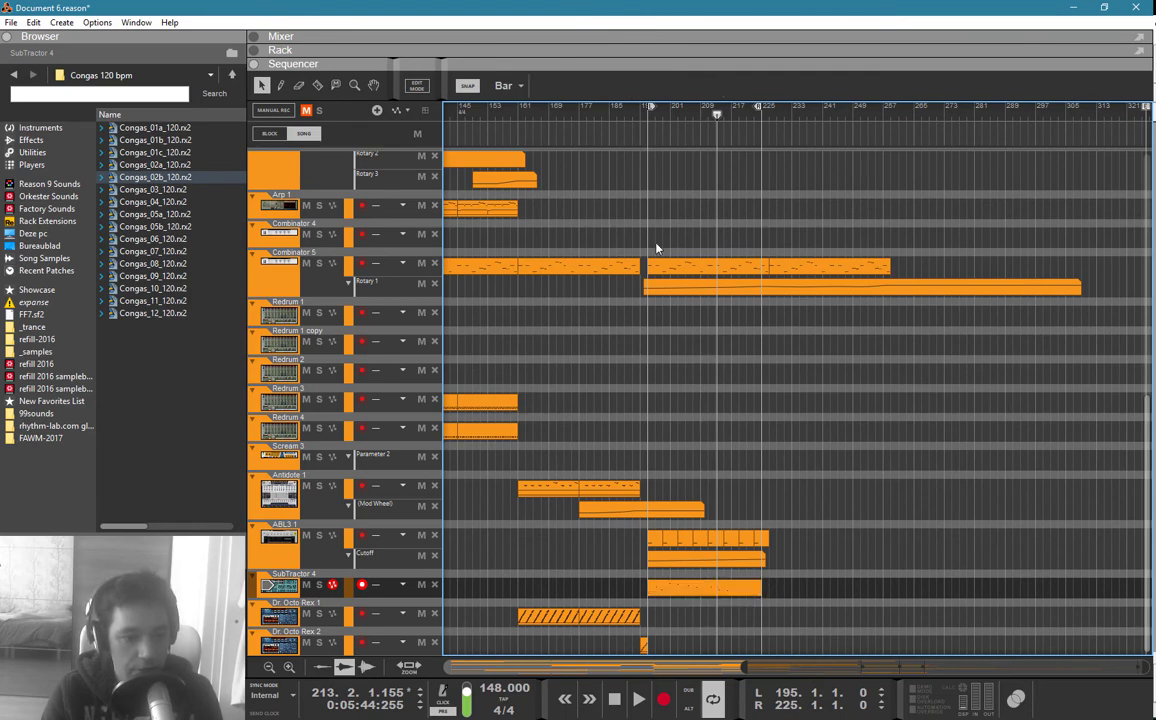
# Step: Play the arrangement from bar 195 and inspect the decay of SubTractor 4's second RV7000 reverb in the rack
pyautogui.moveTo(650, 120); pyautogui.dragTo(650, 115)
pyautogui.press('space')
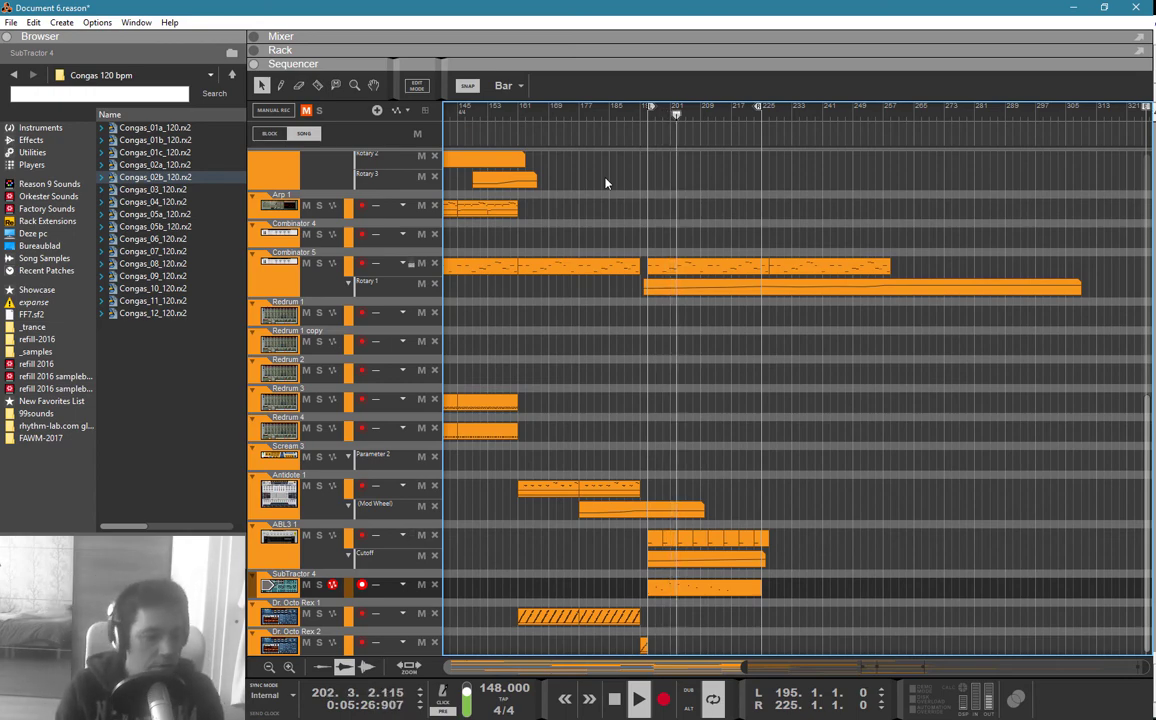
pyautogui.press('F5')
pyautogui.press('F6')
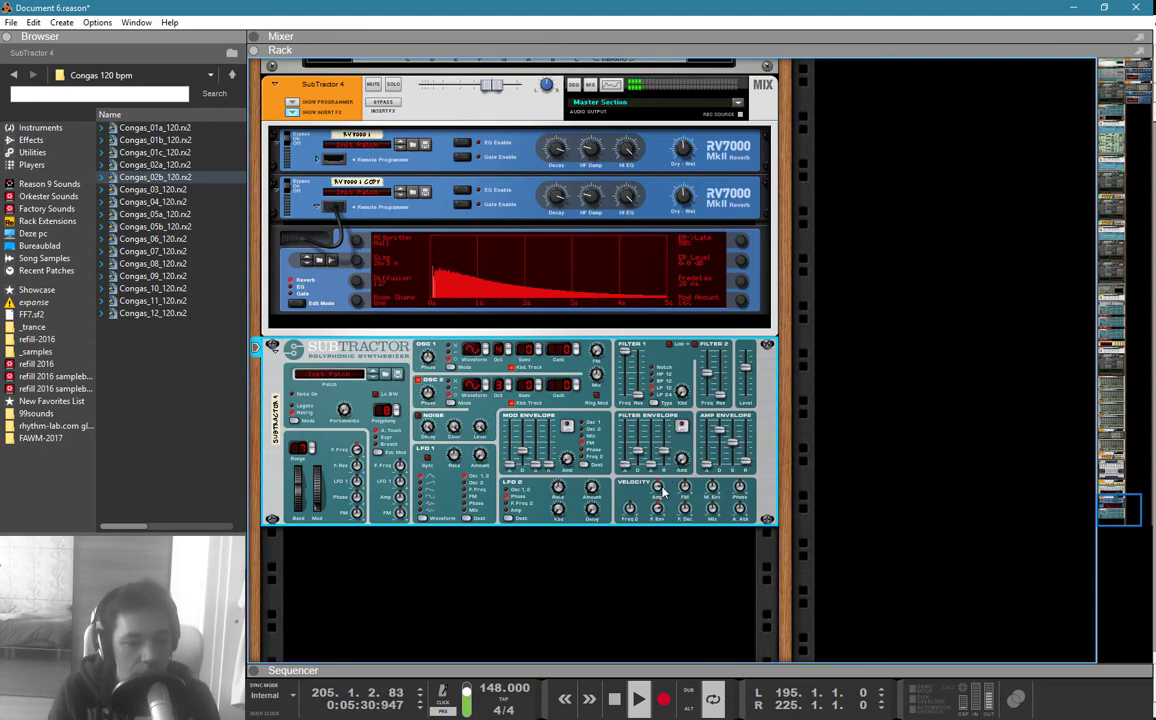
pyautogui.click(563, 199)
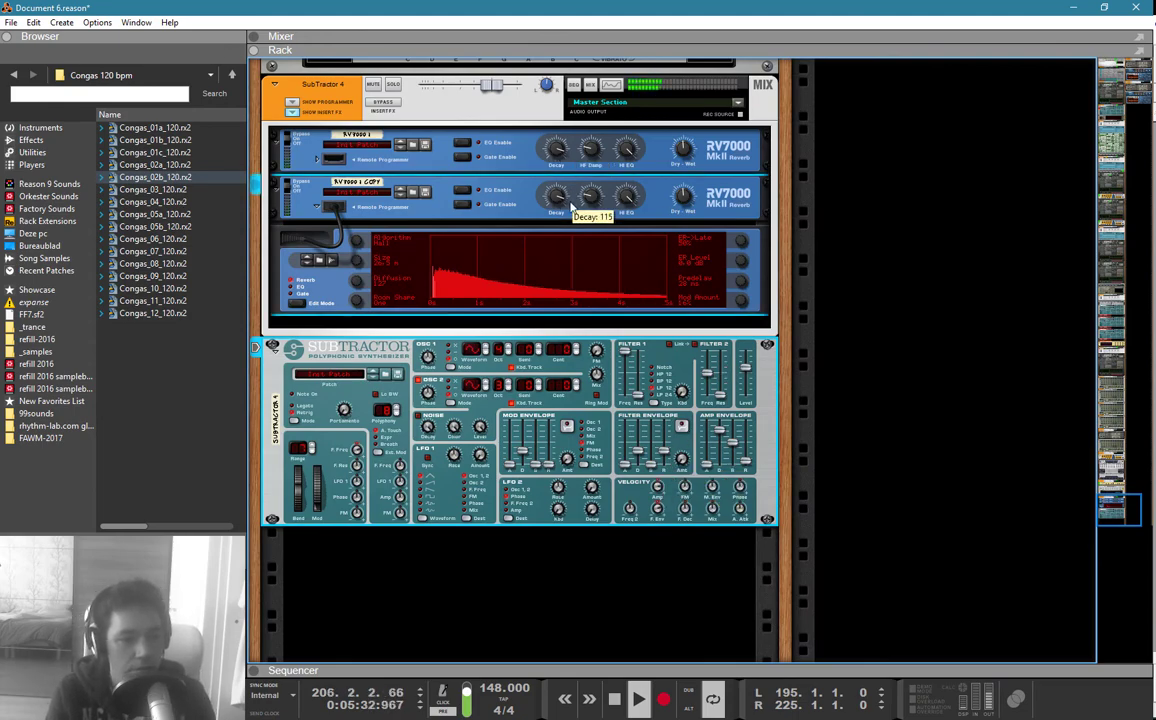
# Step: Quantize all notes in the stretched SubTractor 4 clip and close the clip
pyautogui.press('F5')
pyautogui.press('F7')
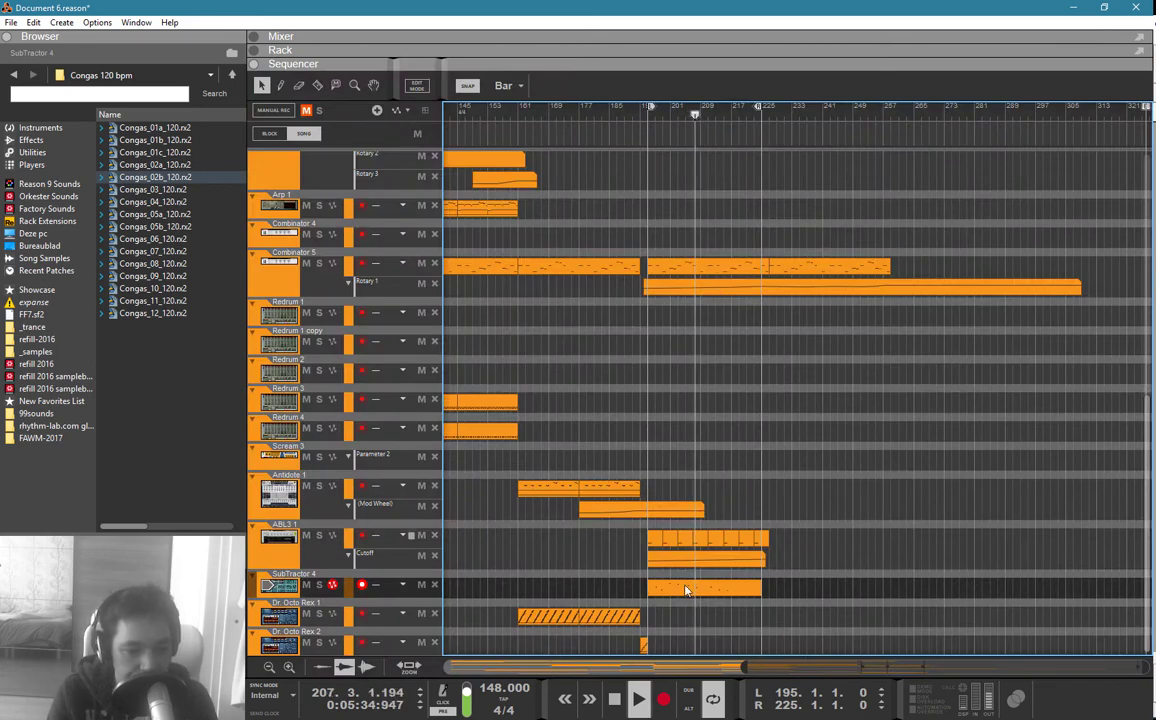
pyautogui.doubleClick(686, 590)
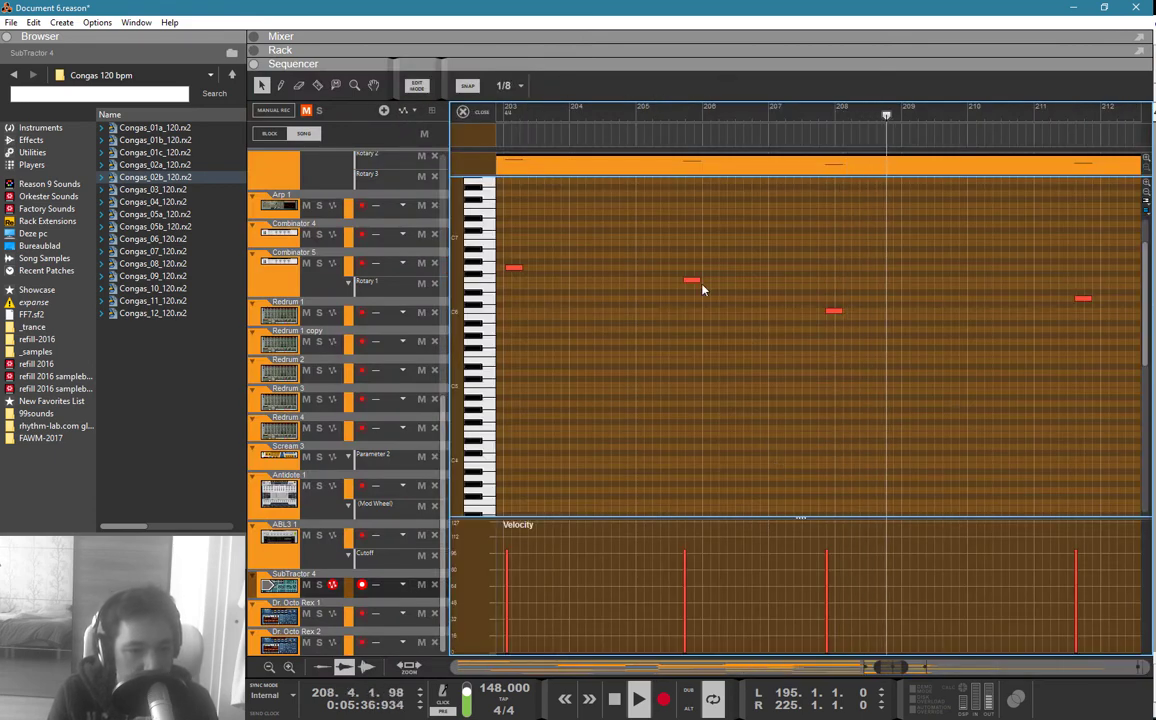
pyautogui.hotkey('ctrl', 'a')
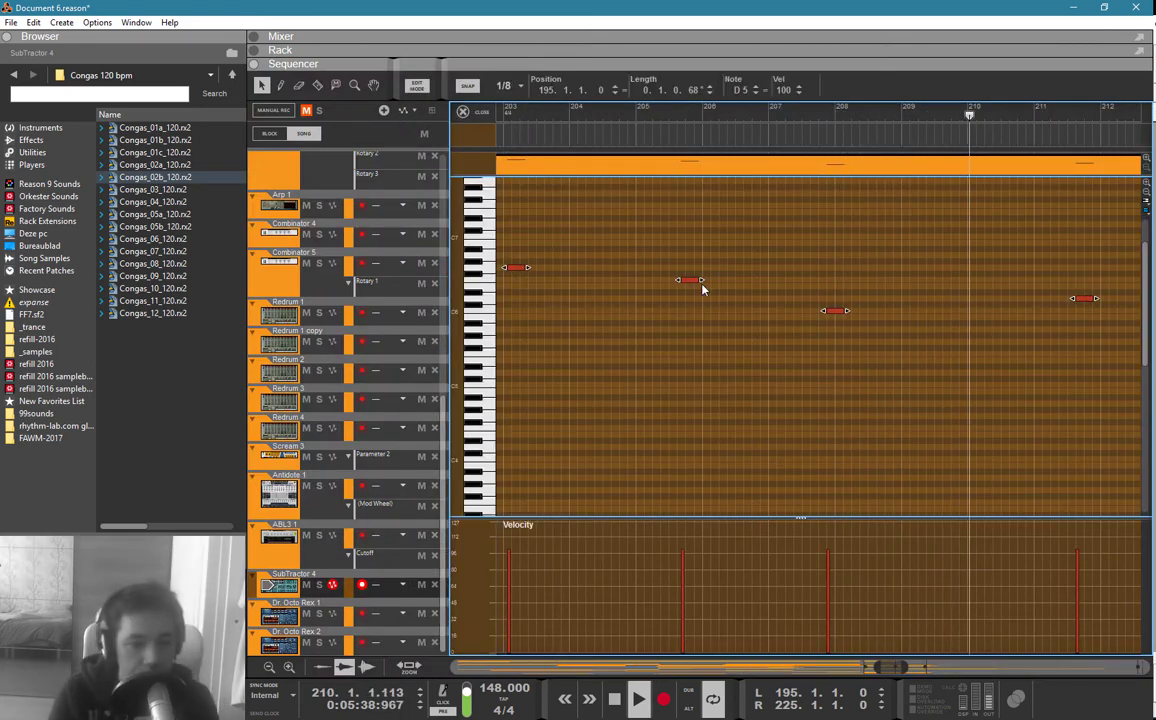
pyautogui.hotkey('ctrl', 'e')
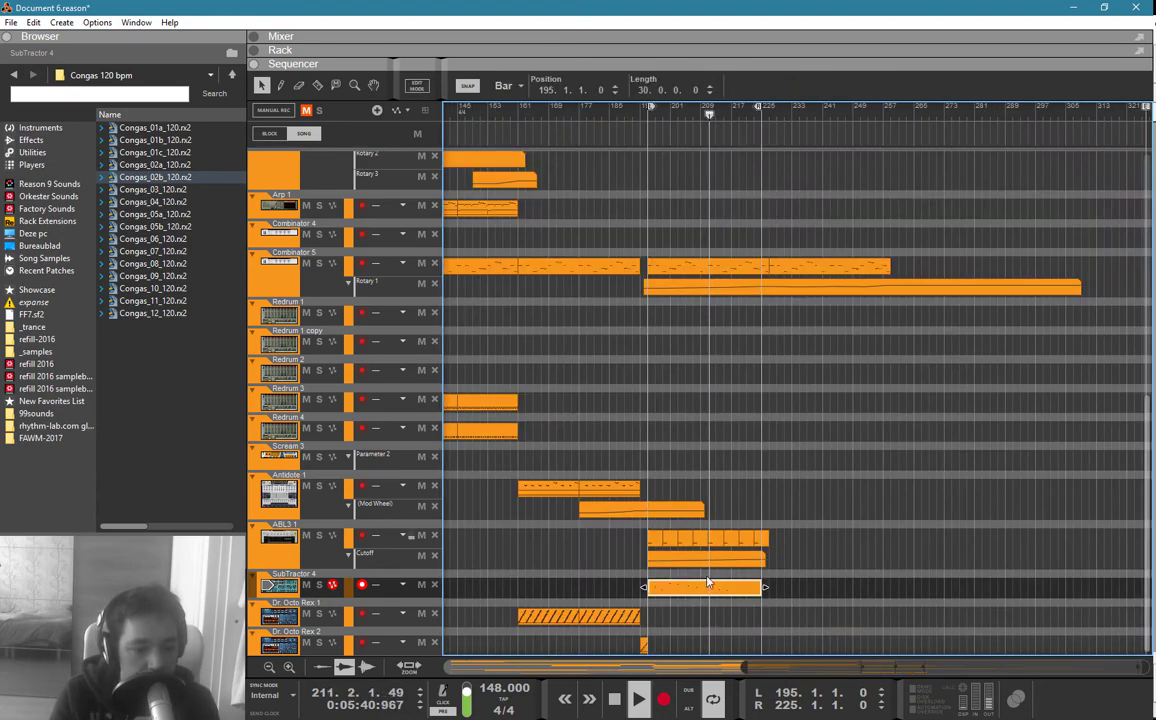
# Step: Set the SubTractor 4 clip's snap value to 1/16 and move the F6 note in bar 205 one sixteenth earlier
pyautogui.doubleClick(705, 586)
pyautogui.moveTo(742, 421); pyautogui.dragTo(483, 430)
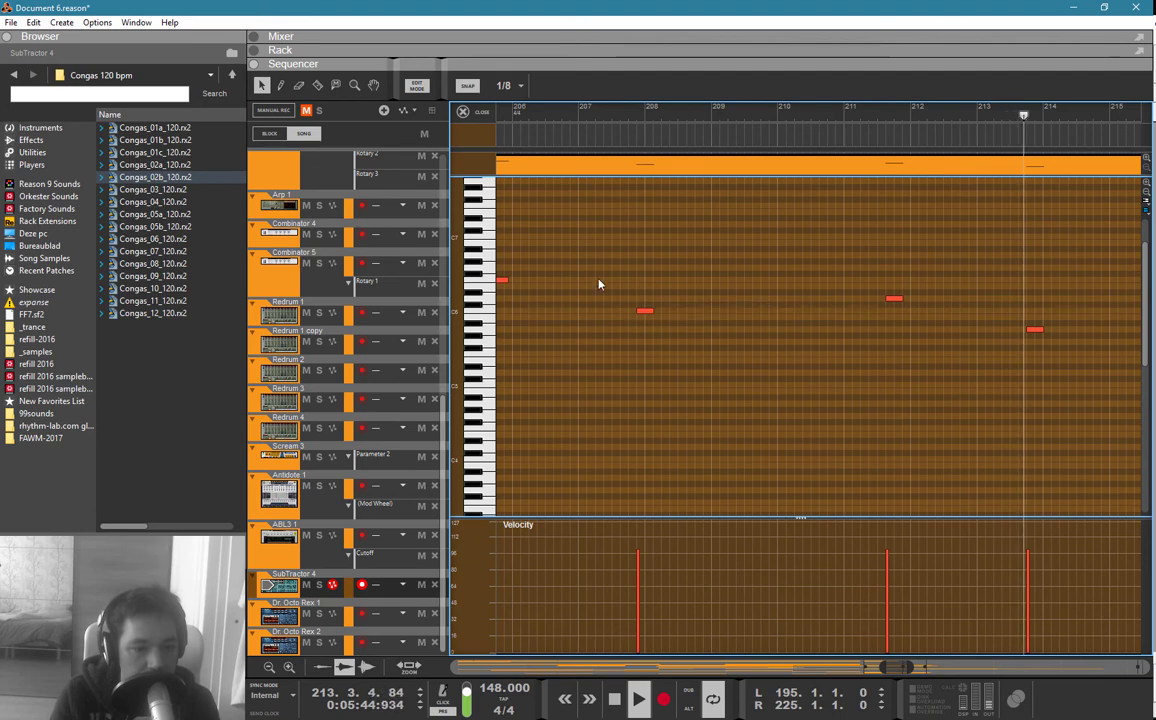
pyautogui.hscroll(-1, 599, 285)
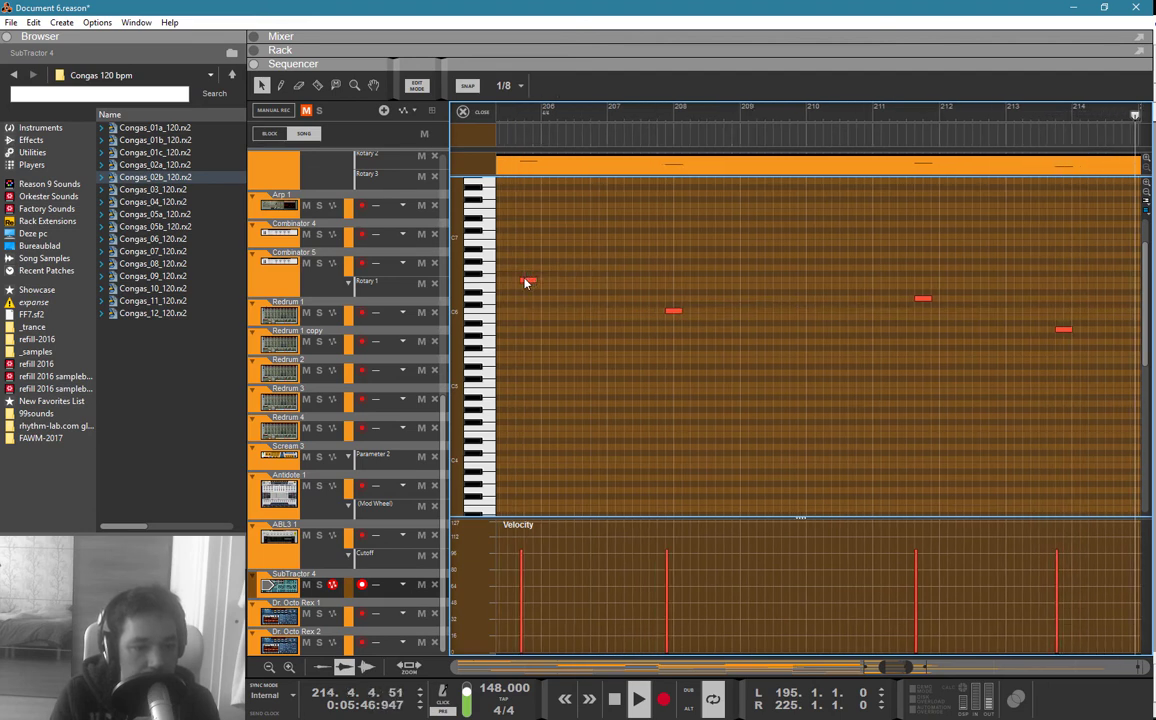
pyautogui.click(524, 281)
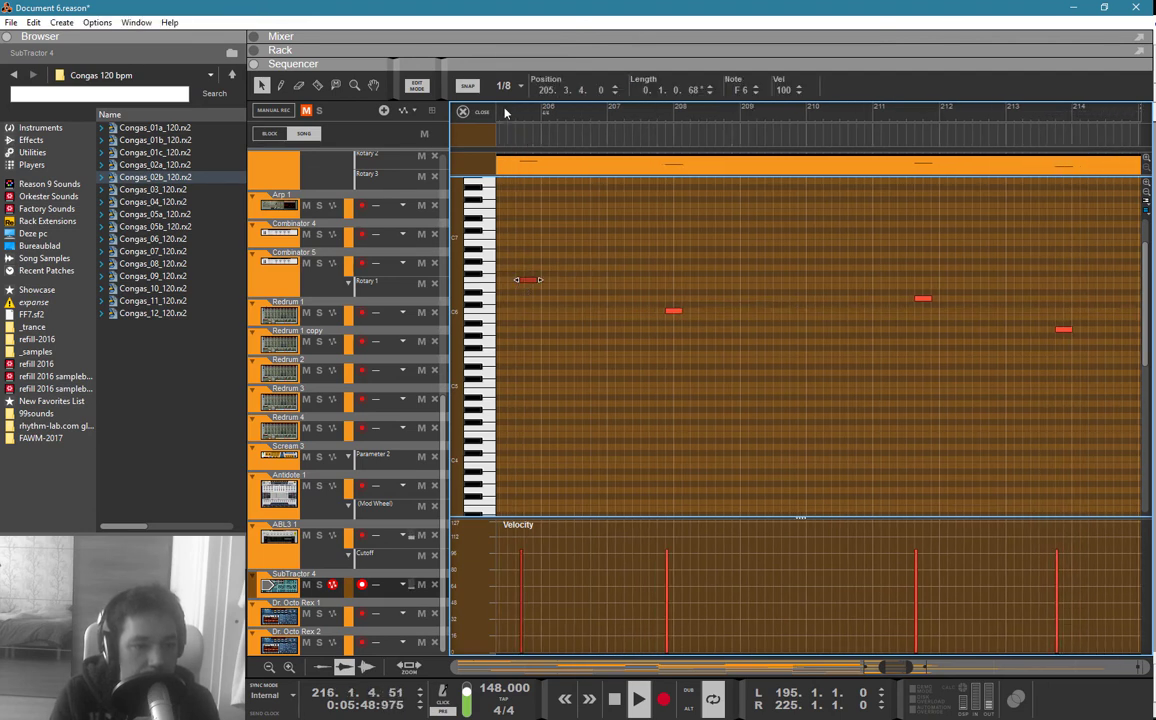
pyautogui.click(504, 85)
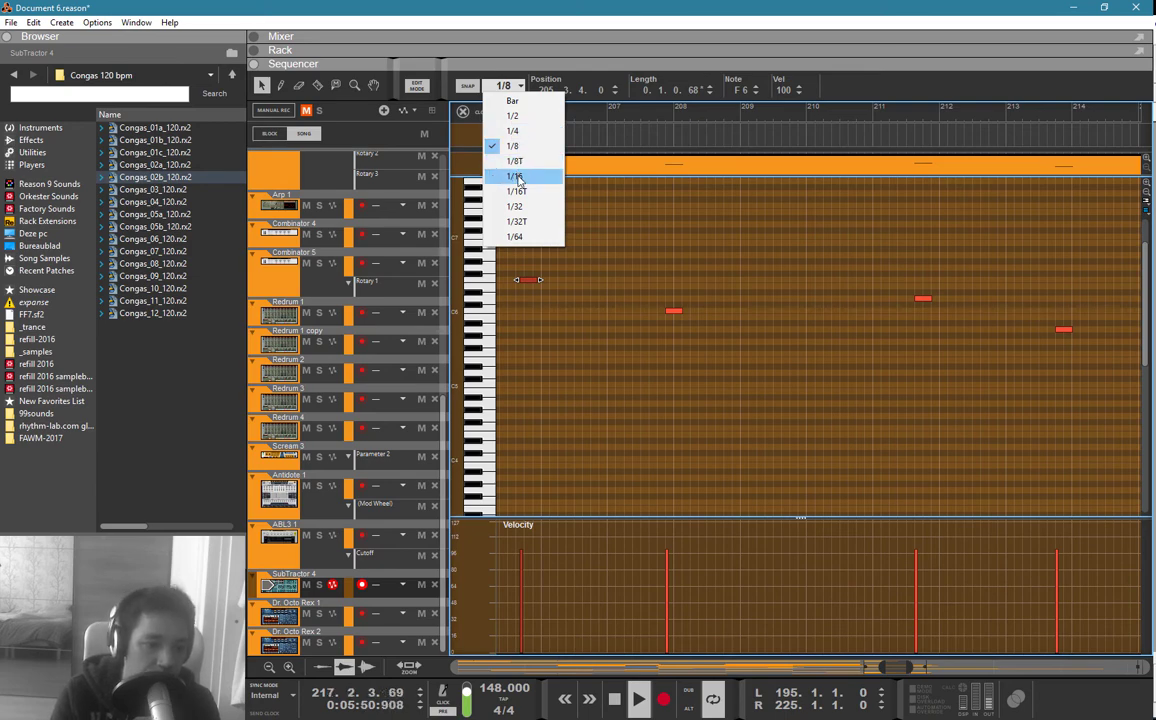
pyautogui.click(518, 178)
pyautogui.moveTo(527, 281); pyautogui.dragTo(524, 281)
pyautogui.click(602, 255)
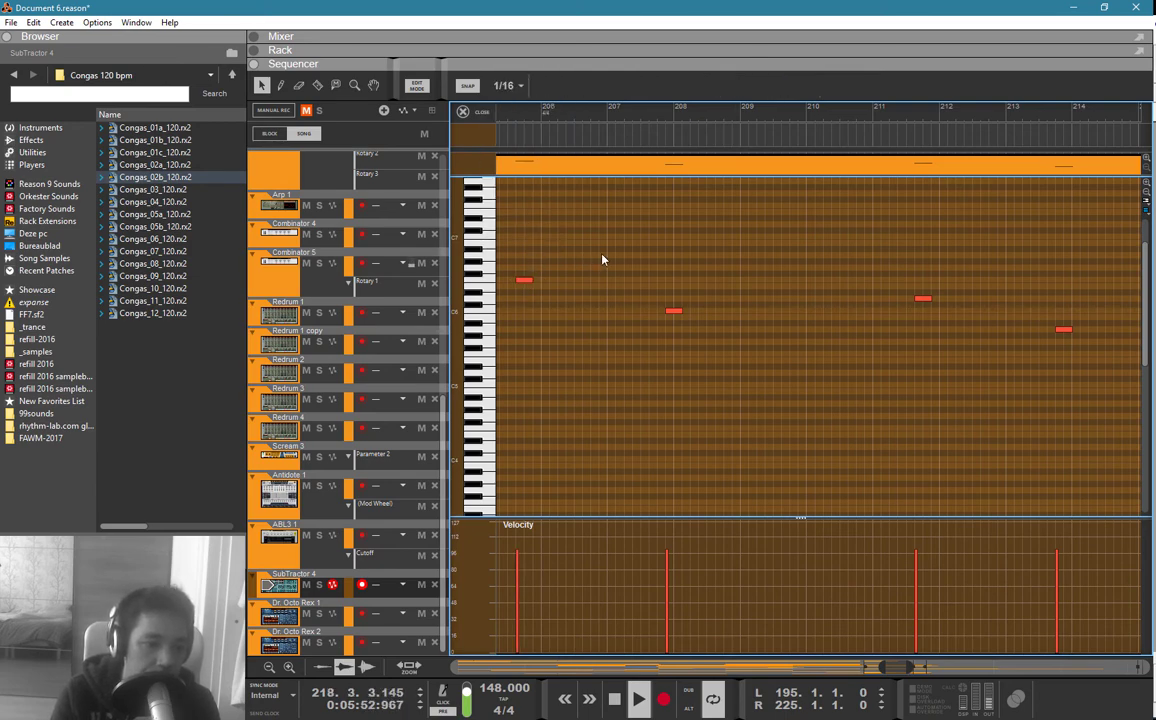
pyautogui.hotkey('ctrl', 'e')
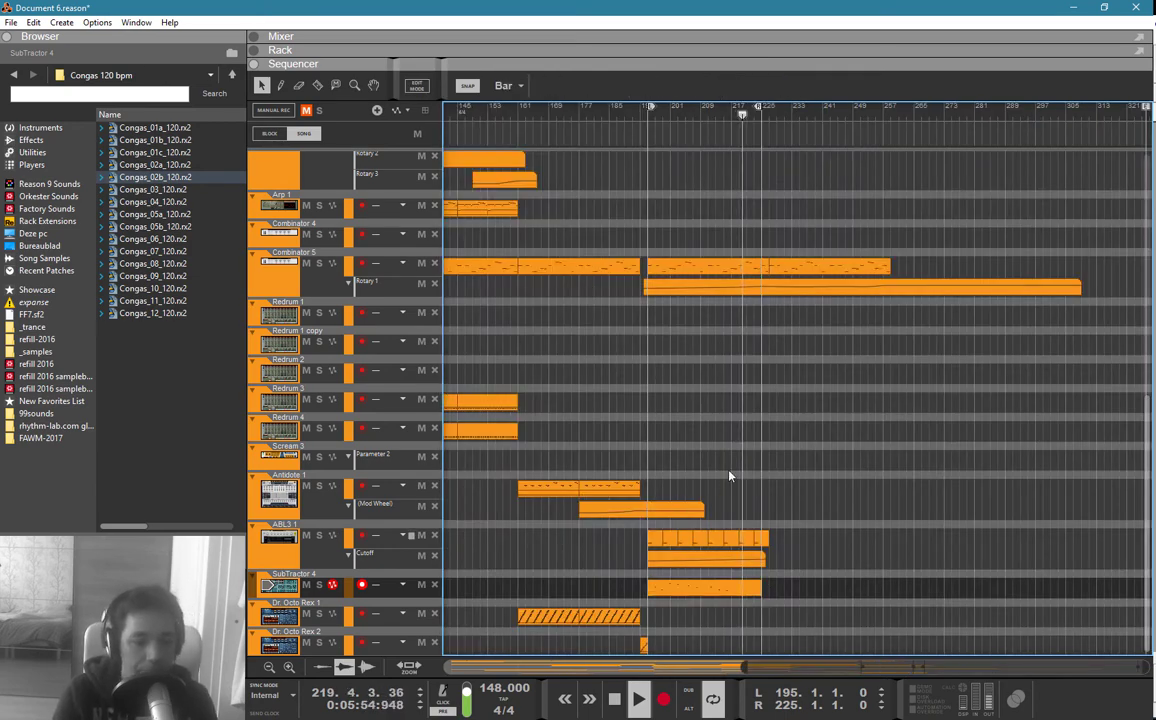
# Step: Shorten the SubTractor 4 clip to 22 bars and place an 8-bar copy of it at bar 217
pyautogui.click(758, 588)
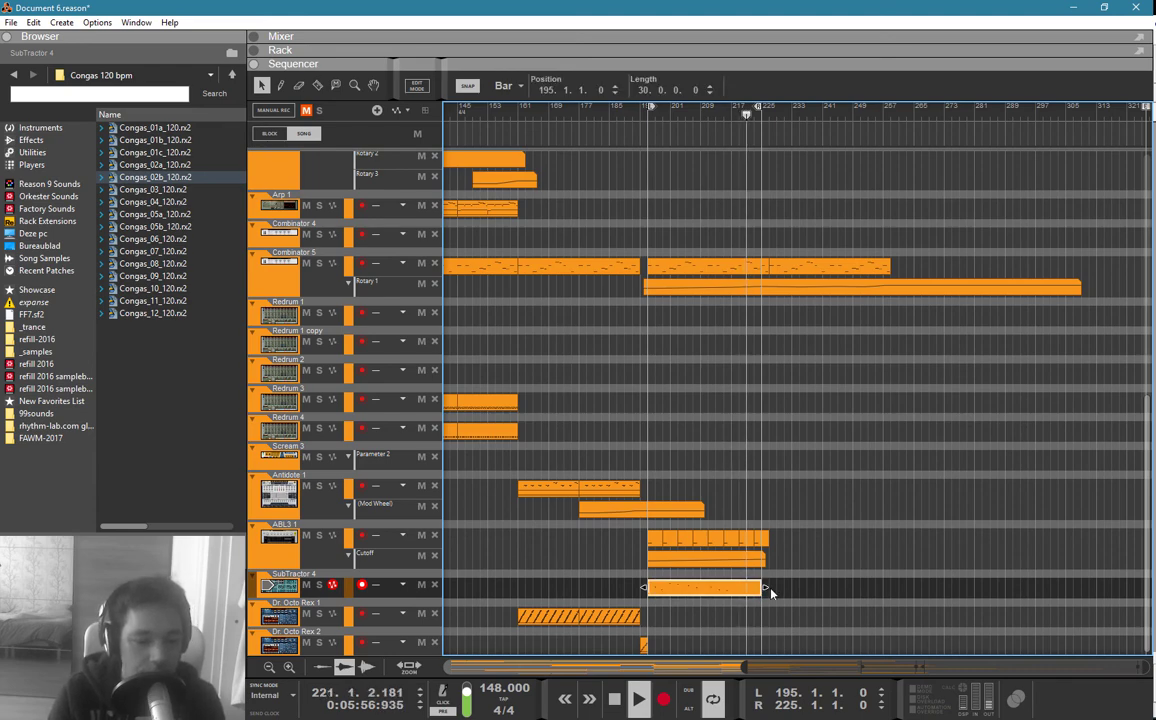
pyautogui.moveTo(765, 588); pyautogui.dragTo(738, 590)
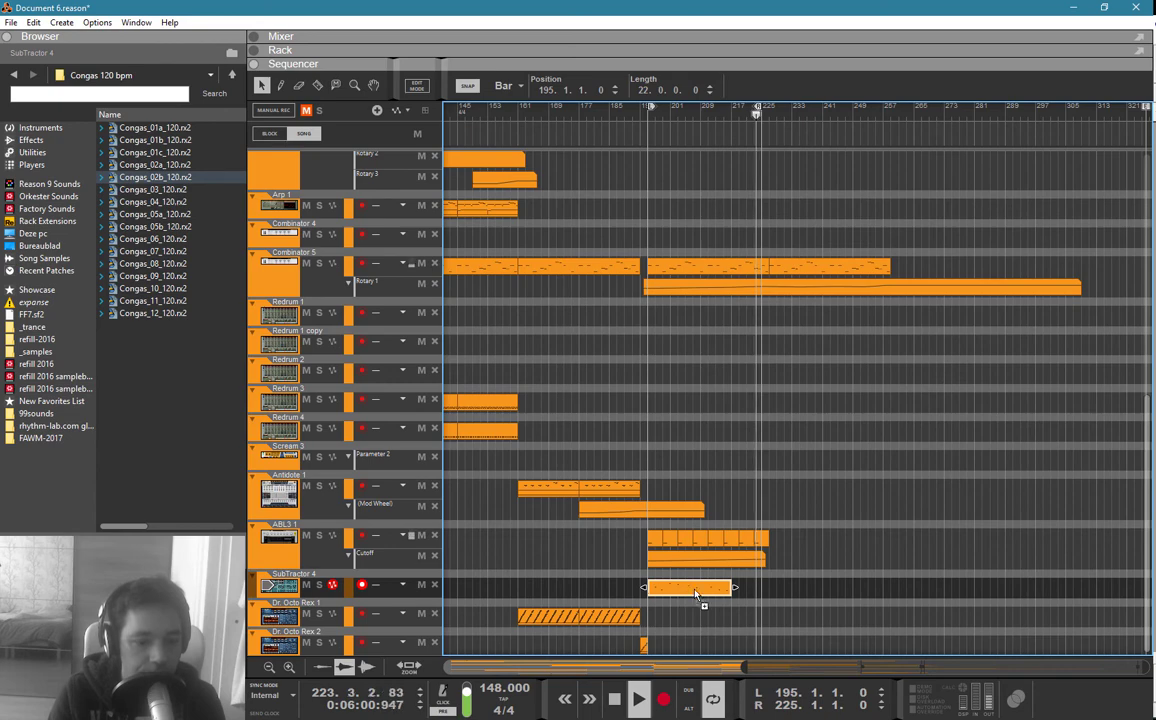
pyautogui.moveTo(697, 590); pyautogui.dragTo(760, 588)
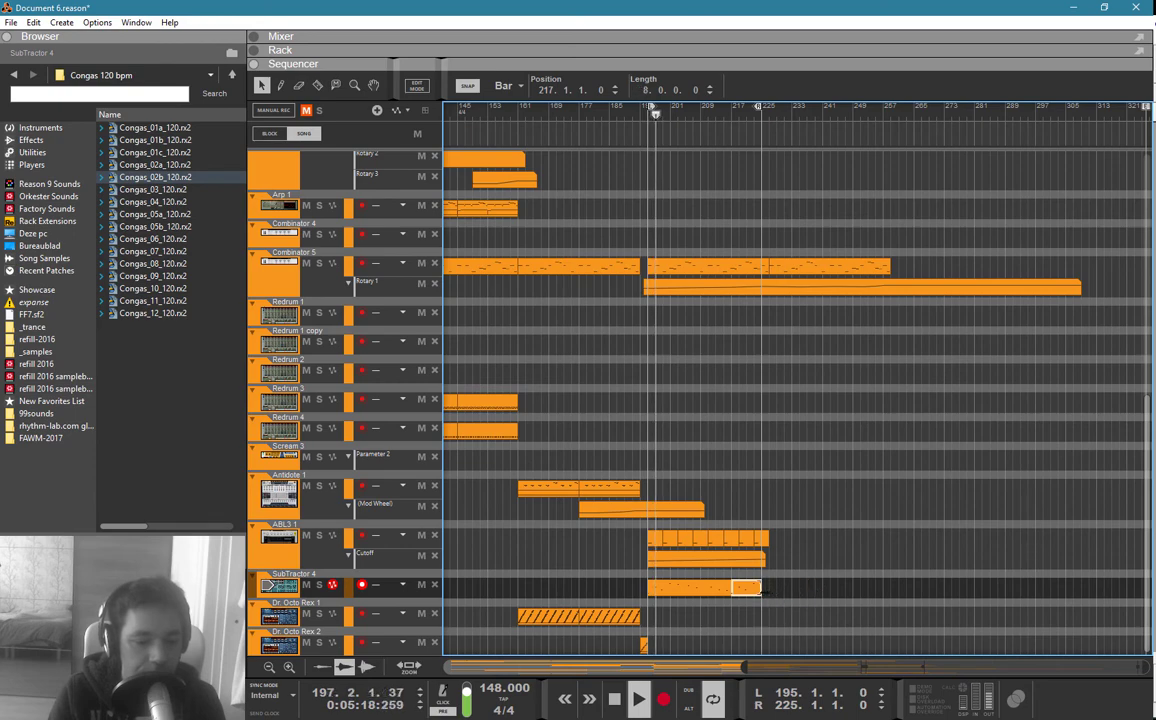
# Step: Join the two SubTractor 4 clips into a single 30-bar clip starting at bar 195 and stop playback
pyautogui.keyDown('shift'); pyautogui.click(725, 588); pyautogui.keyUp('shift')
pyautogui.rightClick(697, 588)
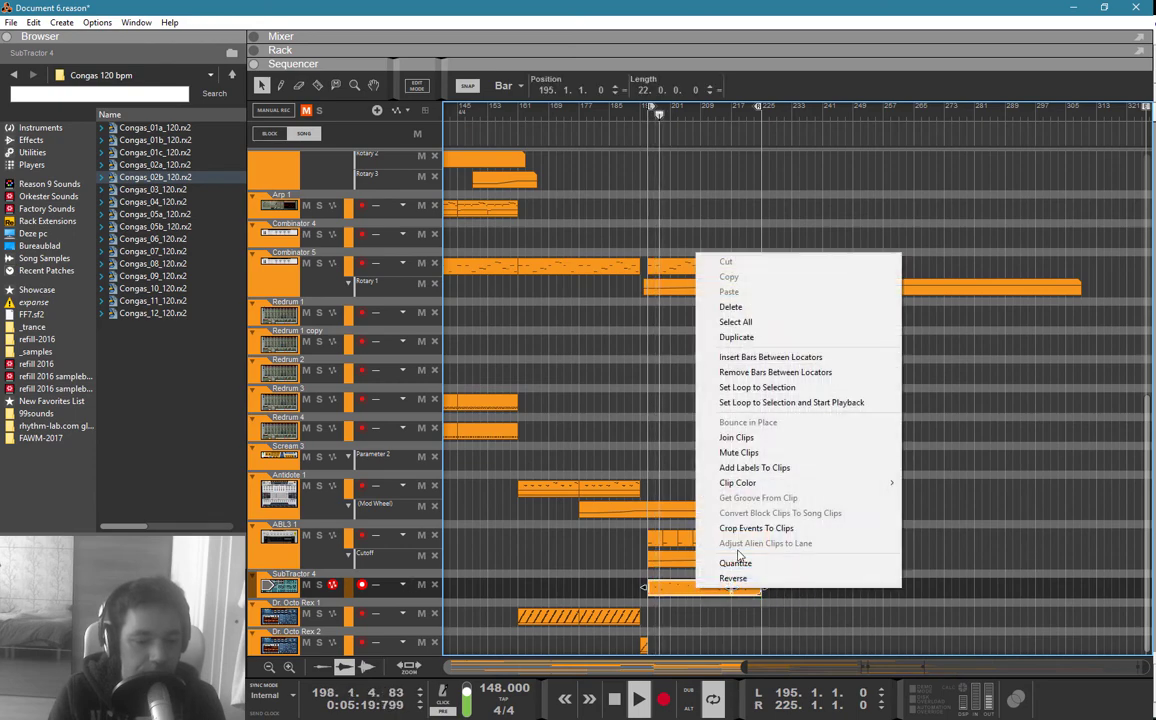
pyautogui.click(738, 438)
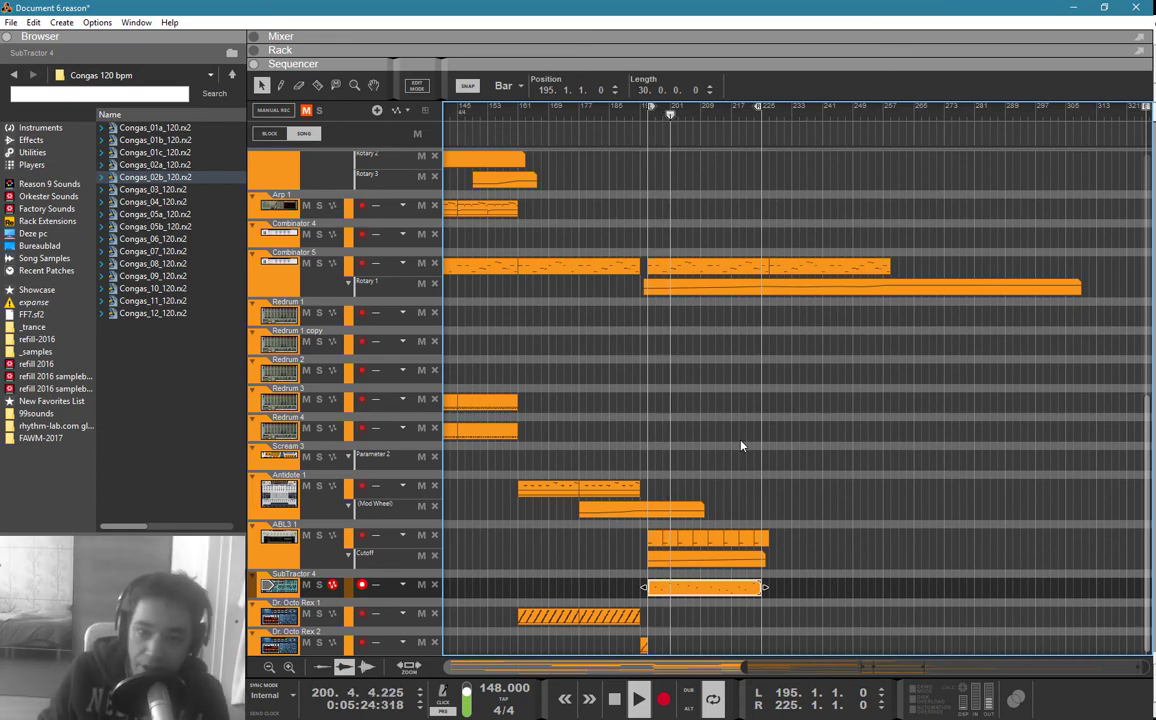
pyautogui.press('space')
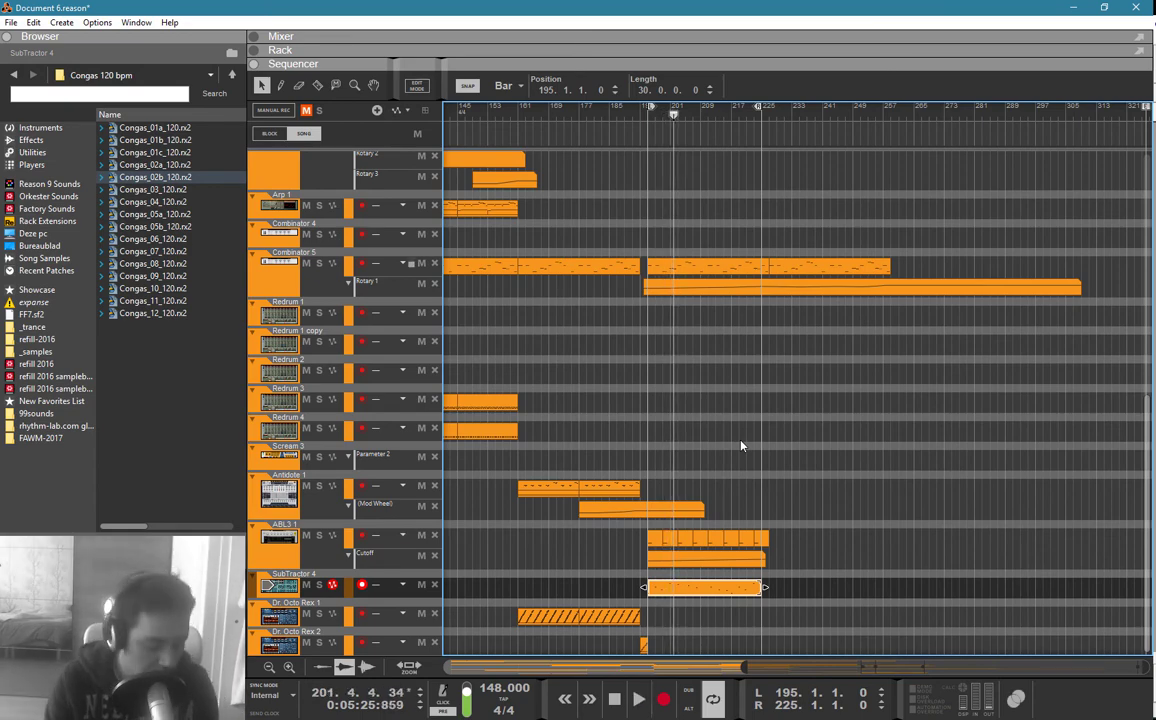
# Step: Create an NN-XT Advanced Sampler in the rack below SubTractor 4
pyautogui.press('F5')
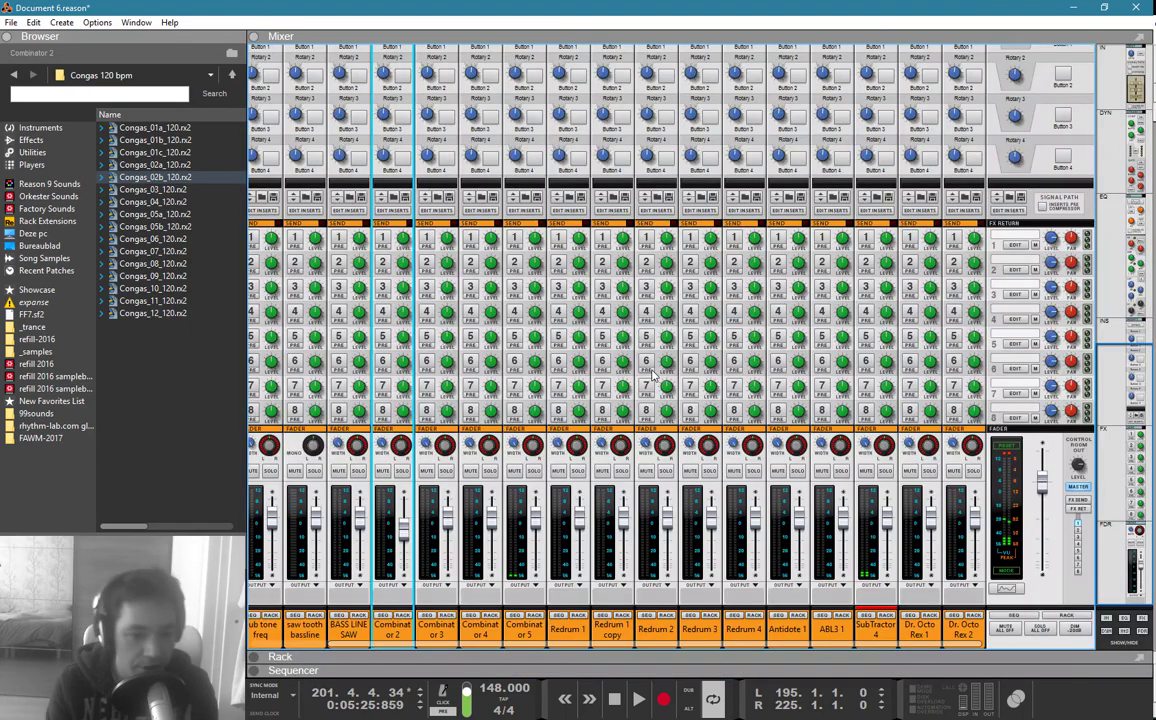
pyautogui.press('F6')
pyautogui.rightClick(533, 404)
pyautogui.moveTo(601, 514)
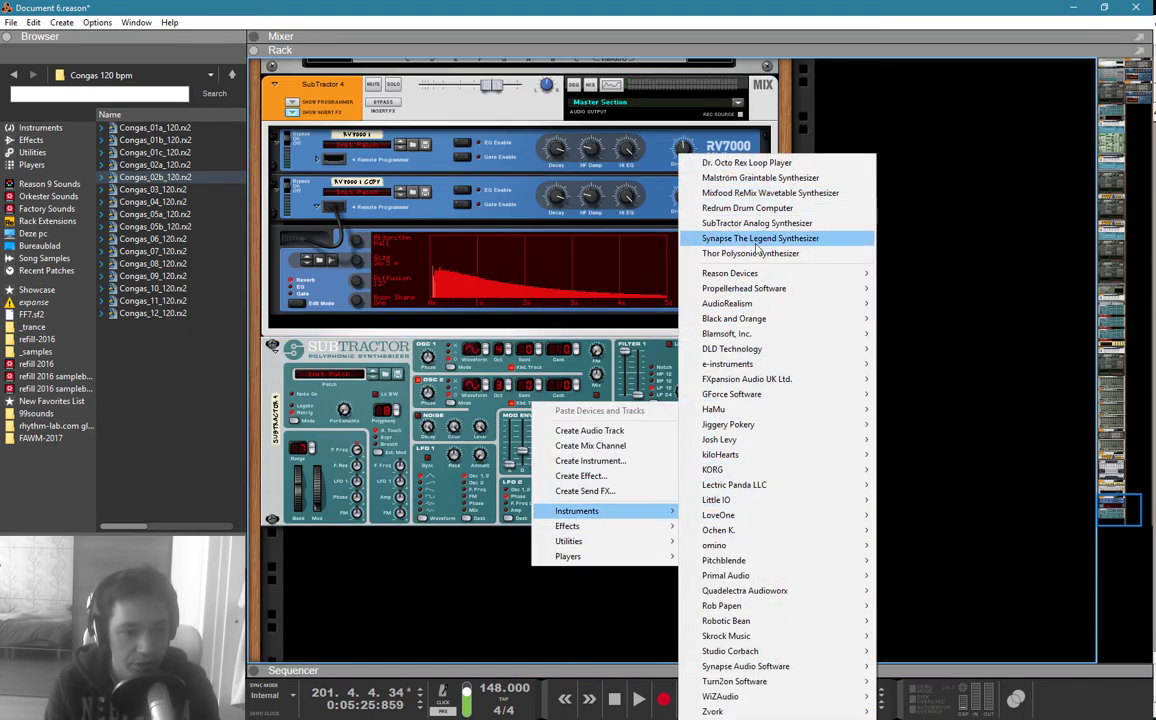
pyautogui.moveTo(770, 273)
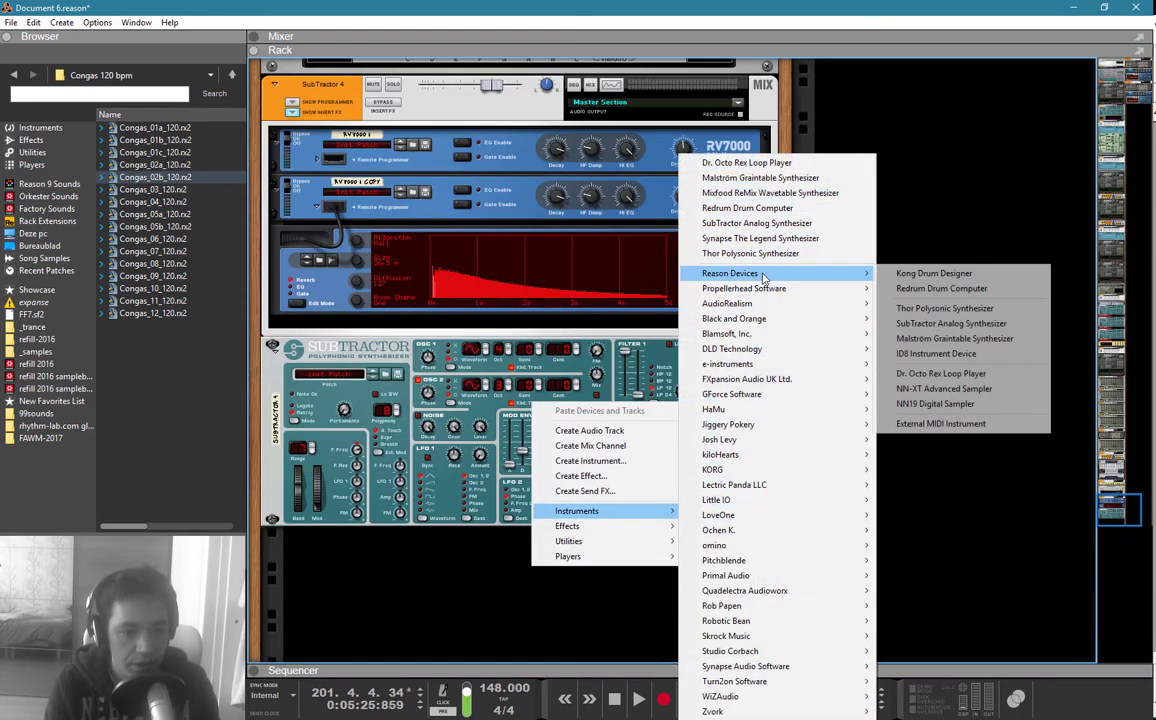
pyautogui.click(935, 388)
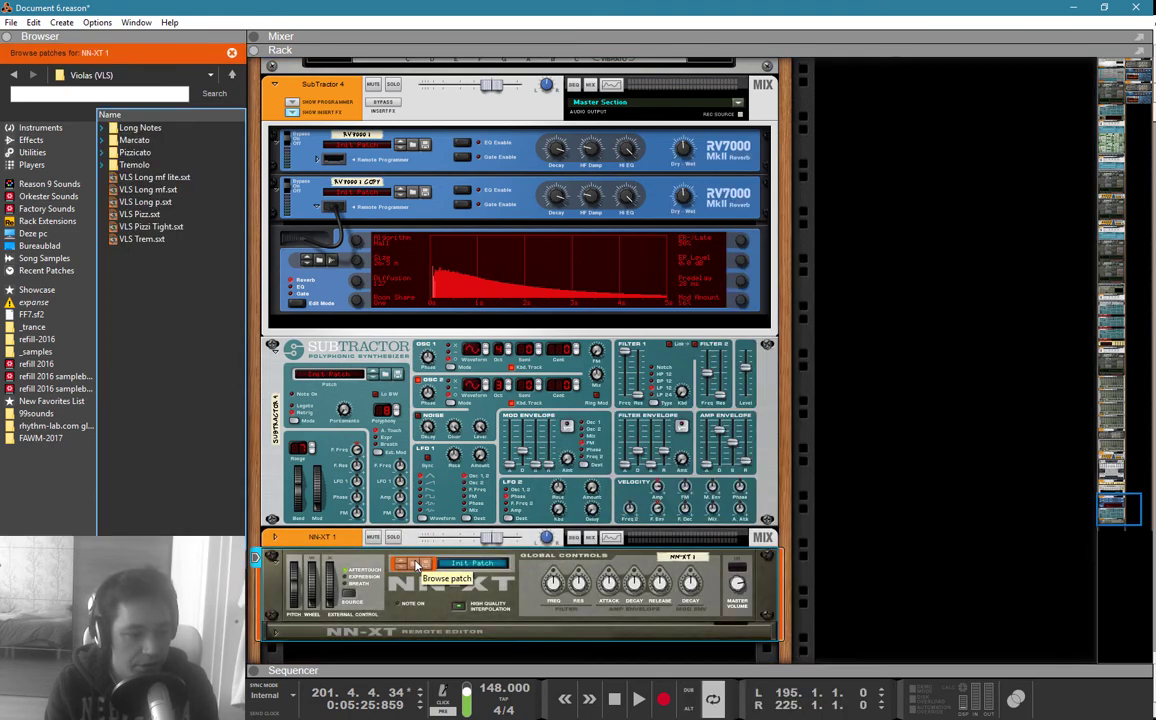
# Step: Load the Ac Classy 6 Str.sxt patch into the NN-XT from the Factory Sounds' NN-XT Sampler Patches, Guitar and Plucked folder
pyautogui.press('BackSpace')
pyautogui.press('BackSpace')
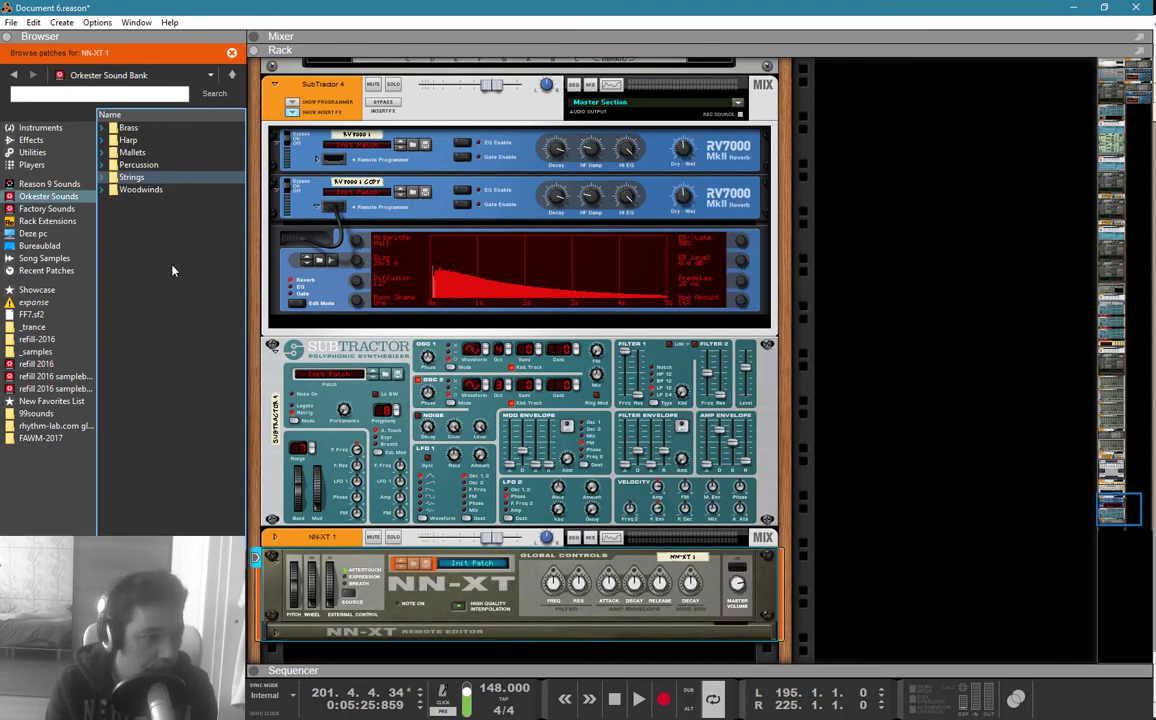
pyautogui.press('BackSpace')
pyautogui.press('BackSpace')
pyautogui.click(48, 184)
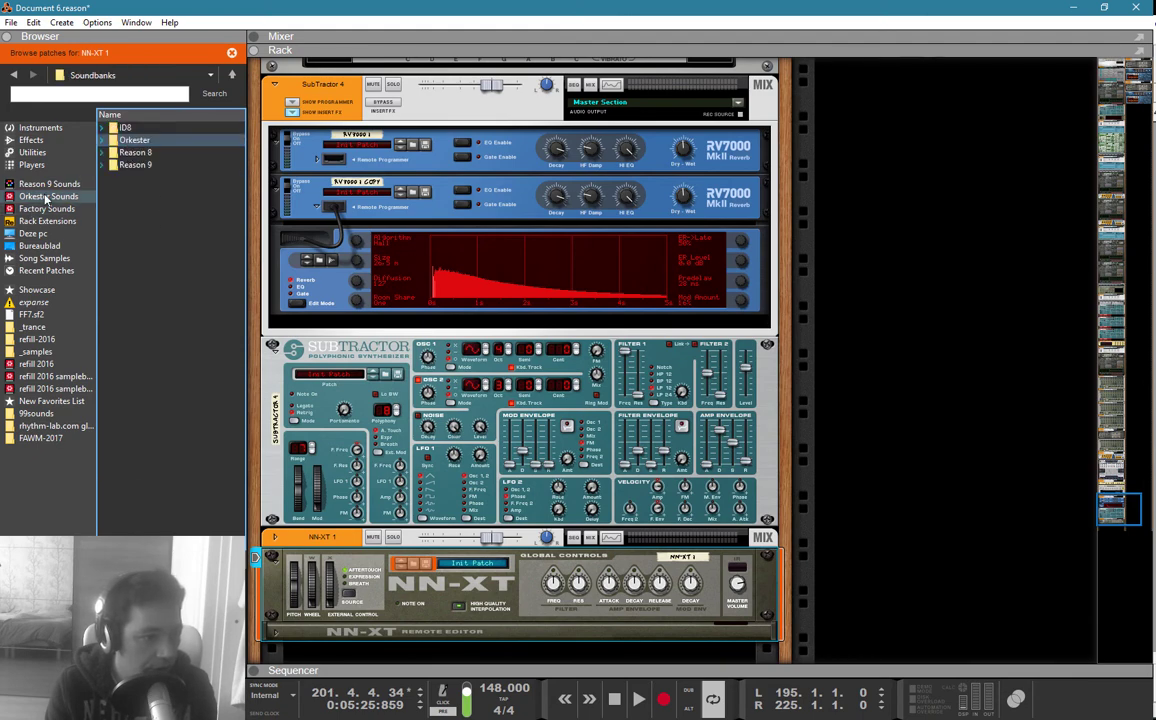
pyautogui.click(45, 208)
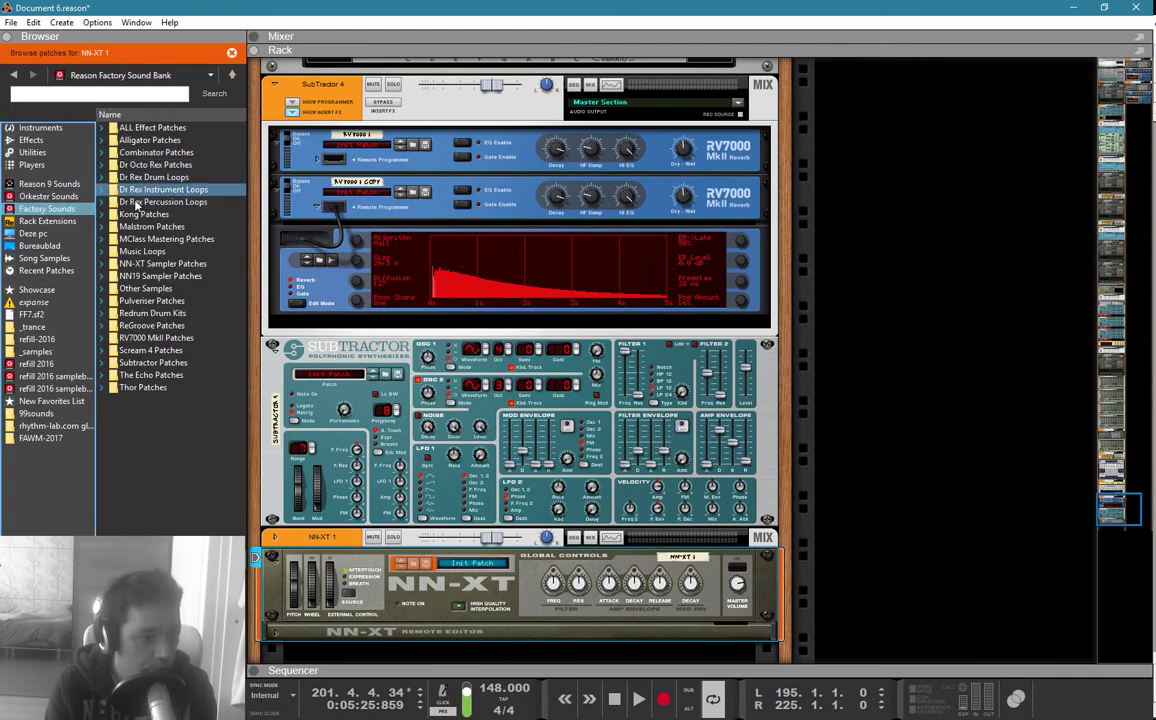
pyautogui.doubleClick(160, 263)
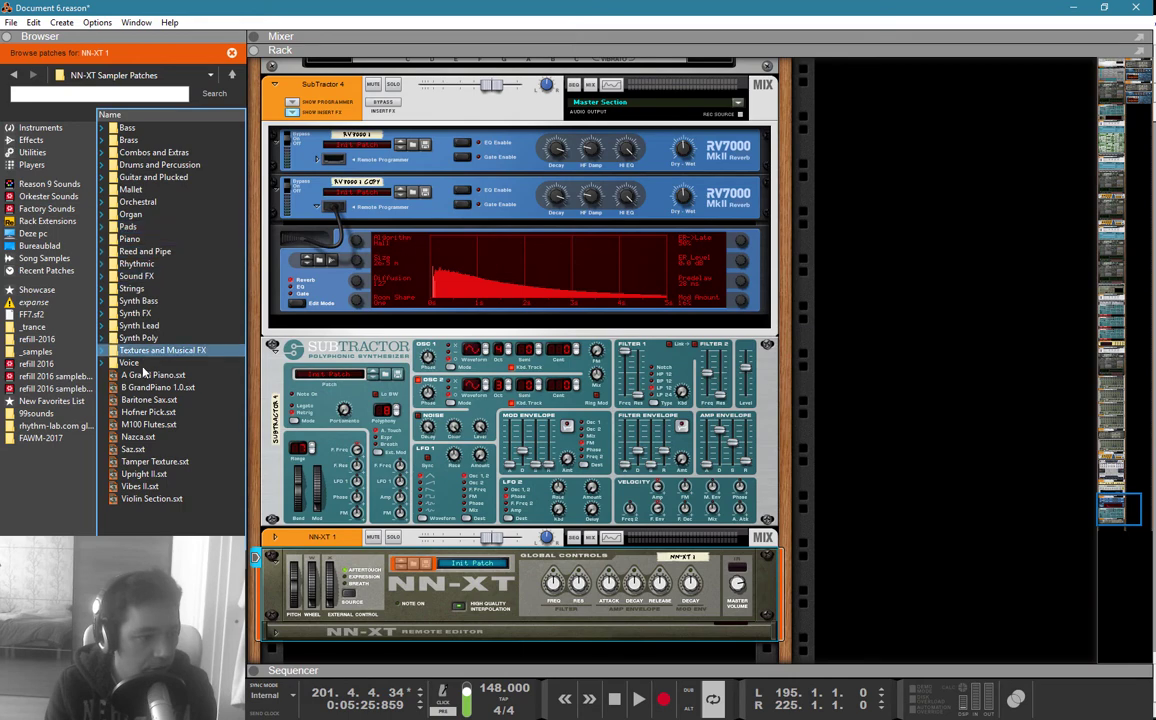
pyautogui.doubleClick(148, 177)
pyautogui.scroll(-8, 150, 228)
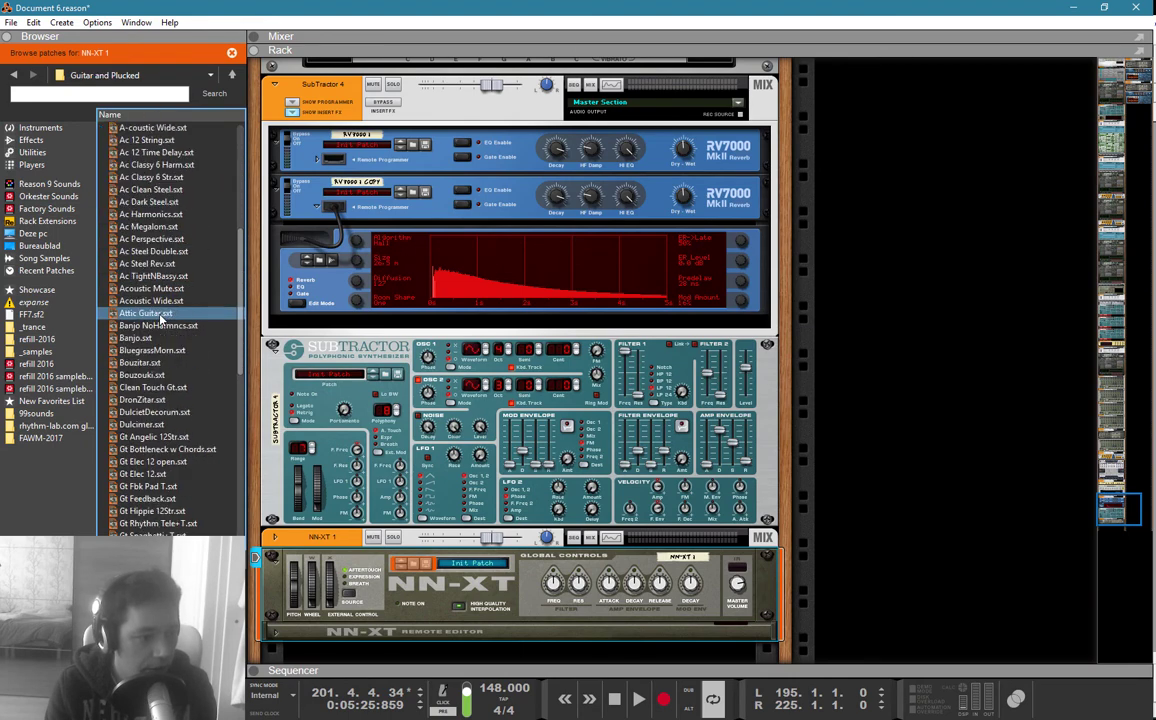
pyautogui.moveTo(135, 181); pyautogui.dragTo(430, 565)
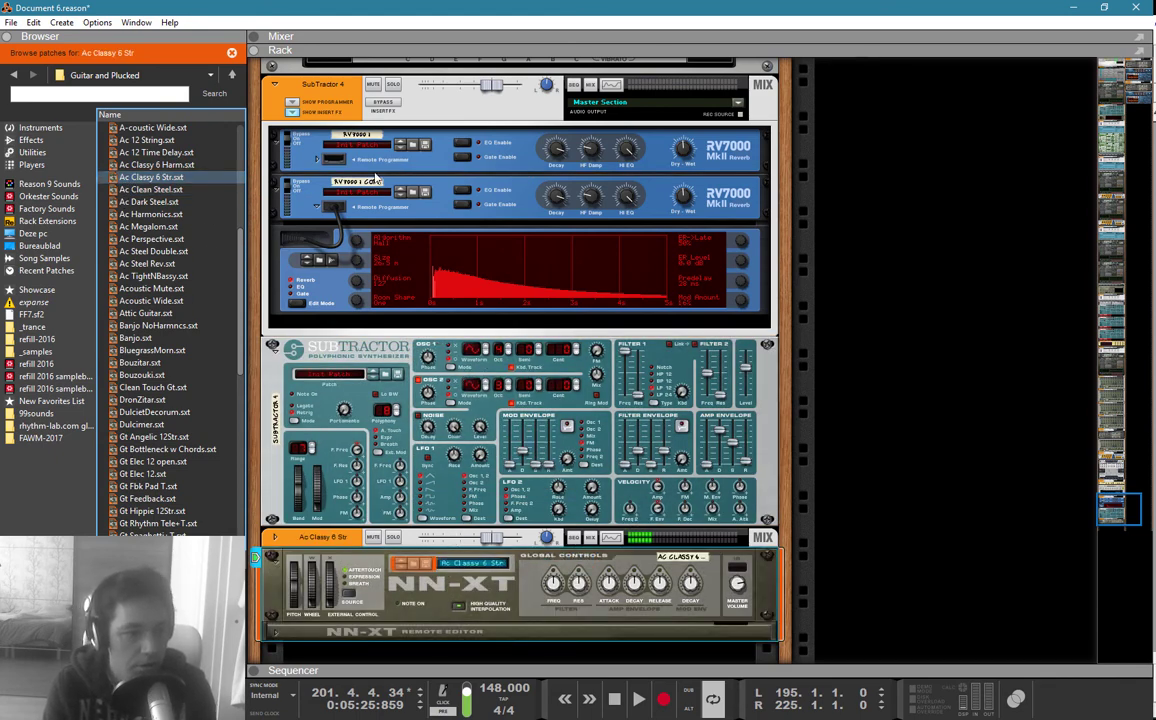
# Step: Copy all channel settings from SubTractor 4's mix channel and paste them onto the Ac Classy 6 Str channel
pyautogui.rightClick(412, 105)
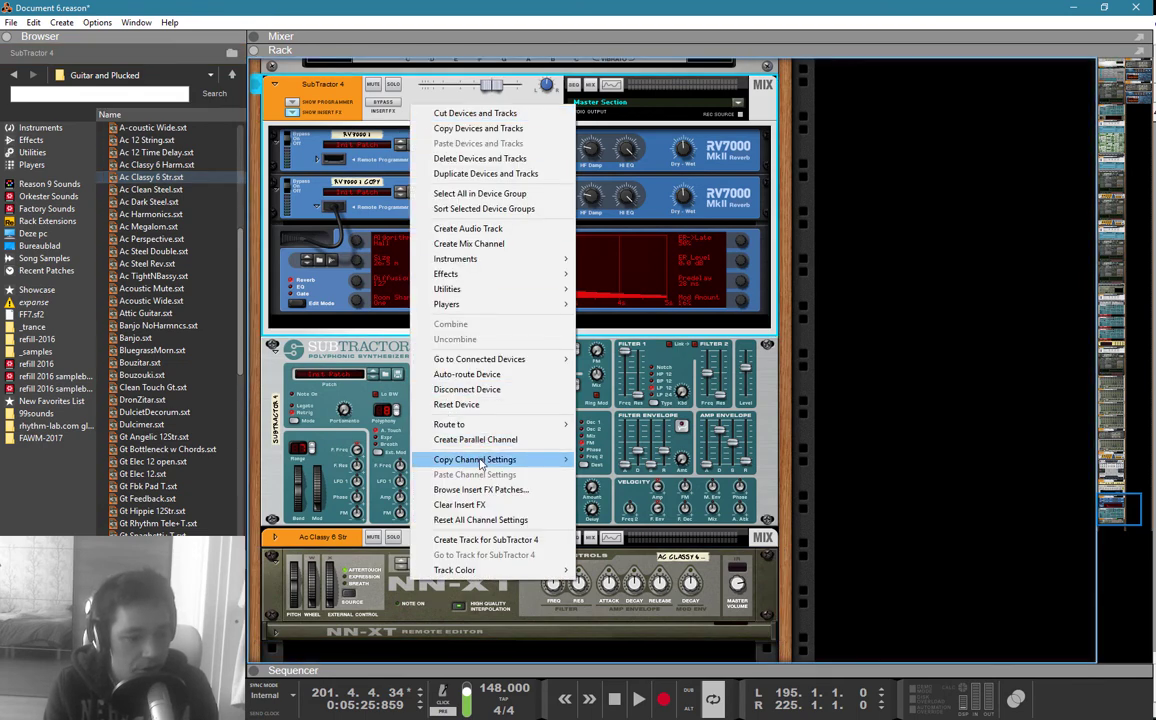
pyautogui.click(557, 527)
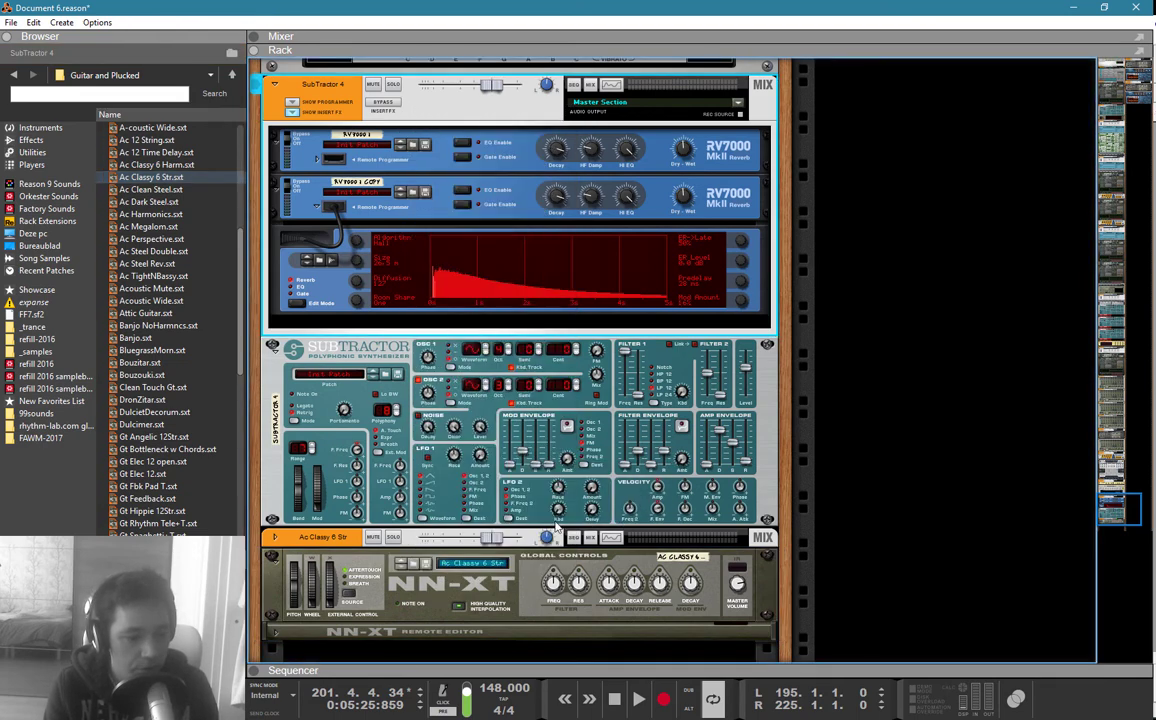
pyautogui.rightClick(418, 540)
pyautogui.rightClick(338, 537)
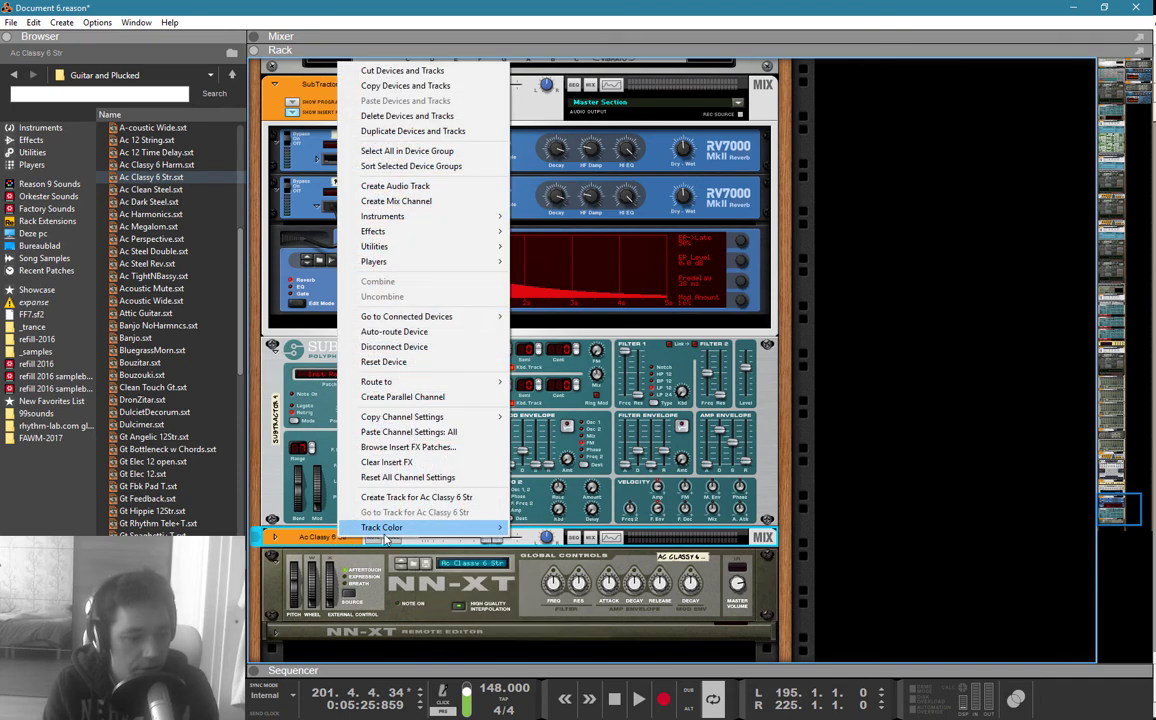
pyautogui.click(415, 432)
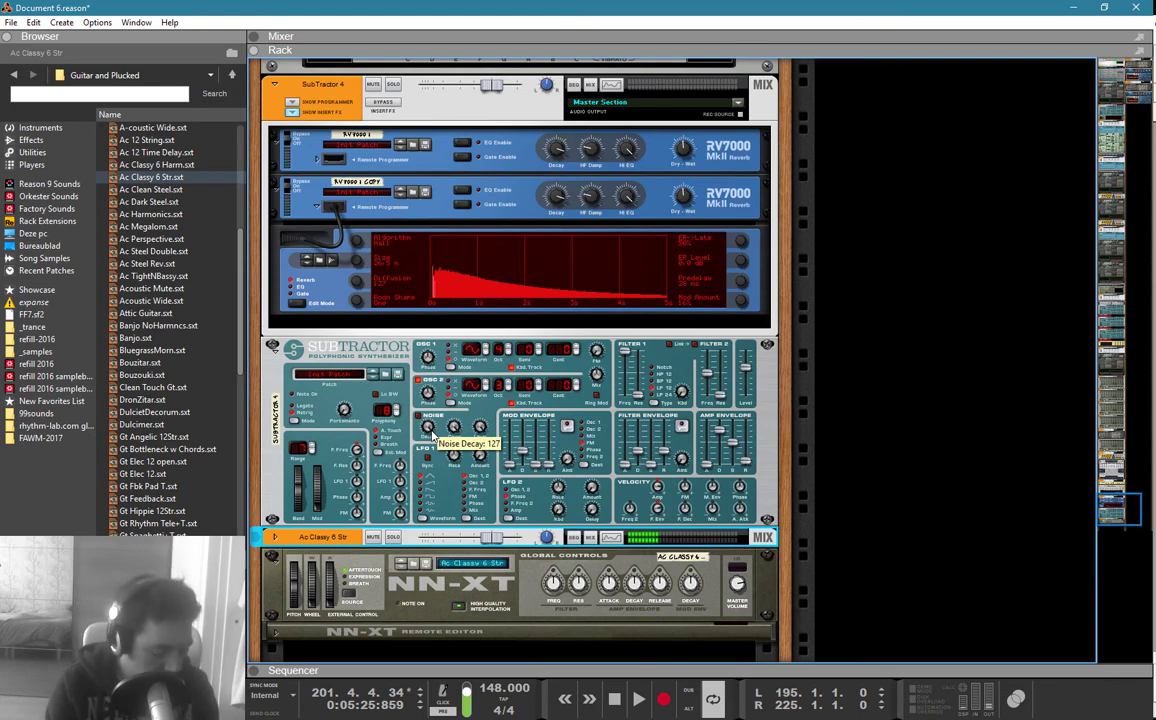
# Step: Copy the 30-bar SubTractor 4 clip onto the Ac Classy 6 Str track at bar 195
pyautogui.press('F7')
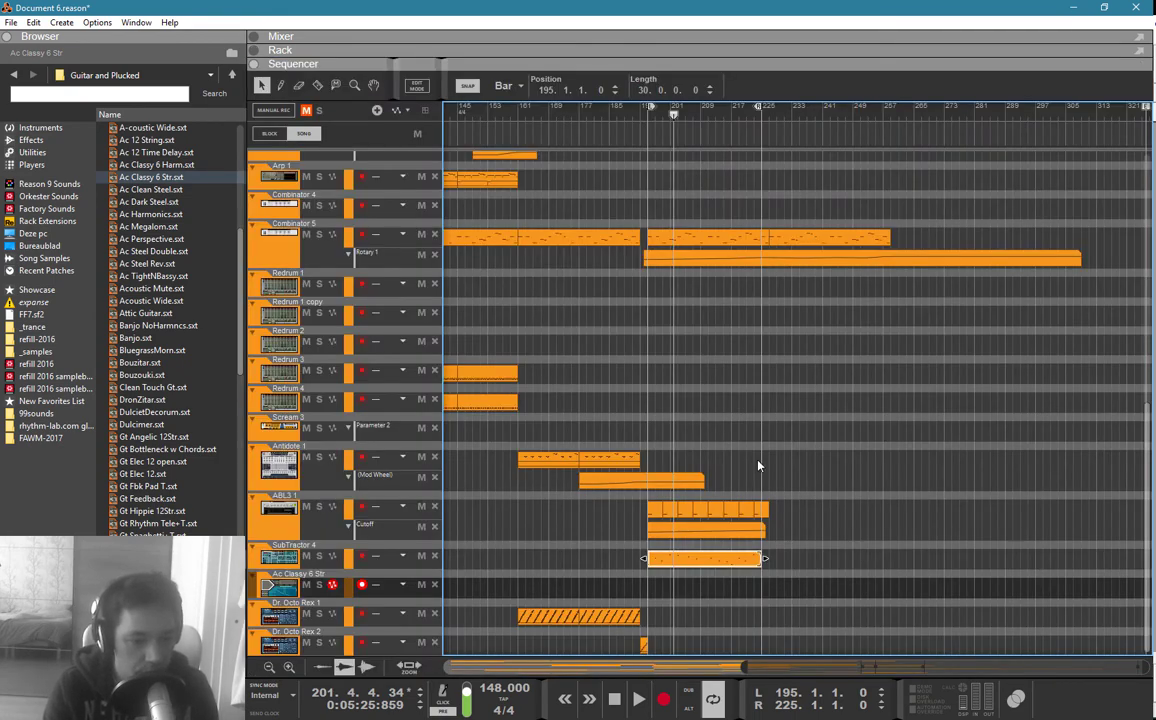
pyautogui.moveTo(891, 520); pyautogui.dragTo(768, 556)
pyautogui.moveTo(694, 567); pyautogui.dragTo(693, 565)
pyautogui.moveTo(693, 564); pyautogui.dragTo(708, 594)
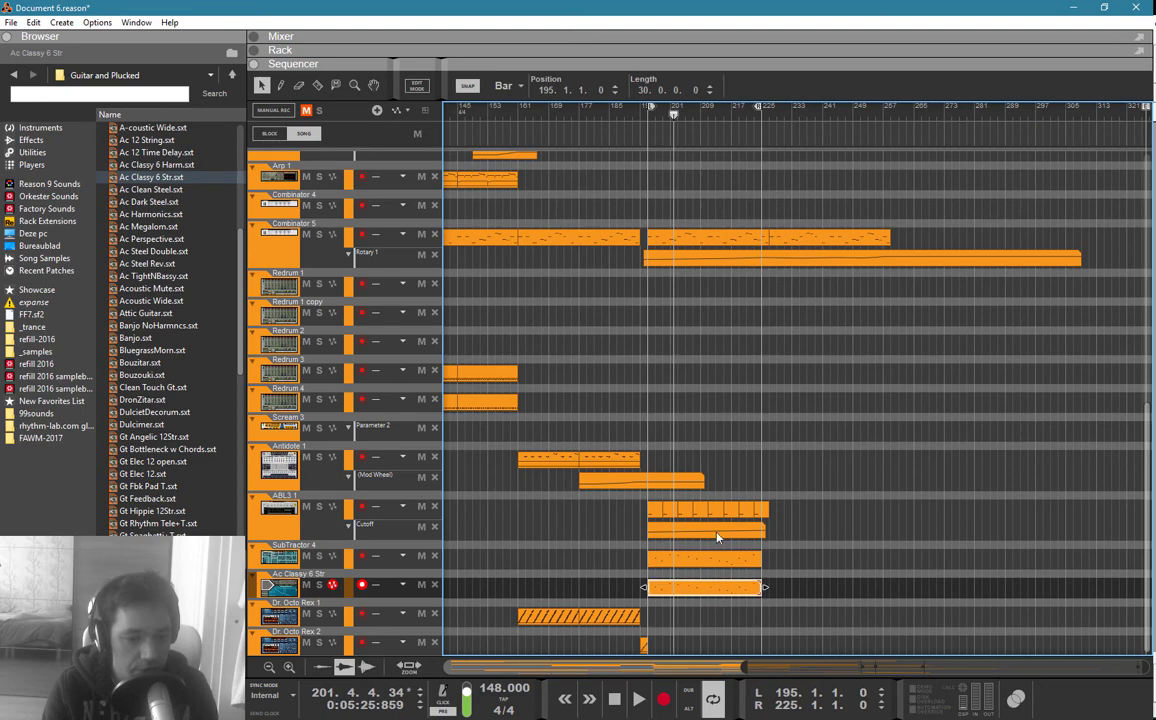
# Step: Play the arrangement from bar 195 to hear the melody doubled by the Ac Classy 6 Str track
pyautogui.click(648, 116)
pyautogui.press('space')
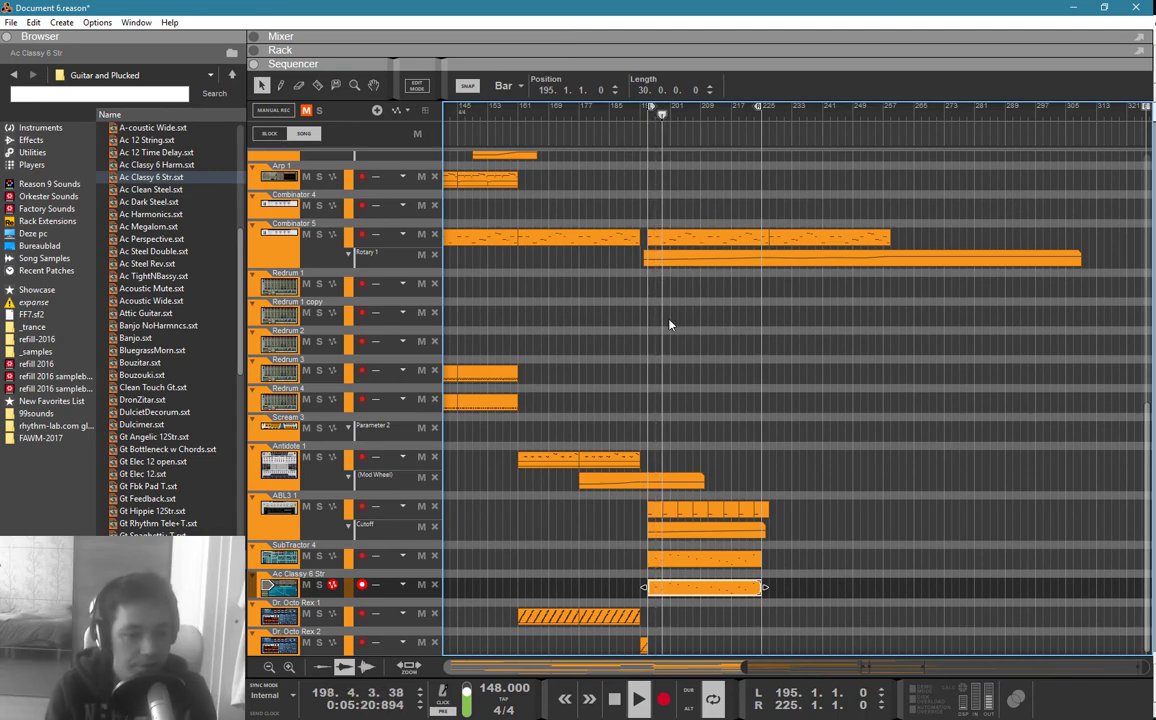
pyautogui.moveTo(834, 397); pyautogui.dragTo(725, 397)
pyautogui.press('space')
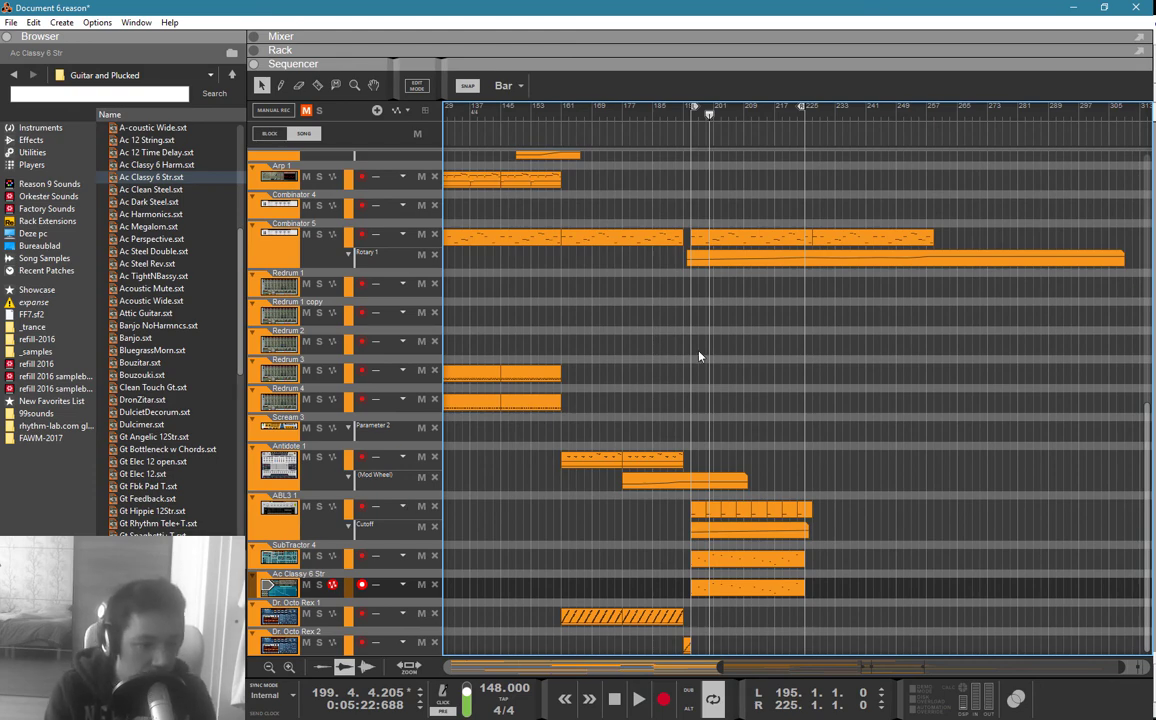
# Step: Move the loop end to bar 259 and copy the ABL3 1, Cutoff, SubTractor 4 and Ac Classy 6 Str clips to bar 227
pyautogui.keyDown('alt'); pyautogui.click(933, 112); pyautogui.keyUp('alt')
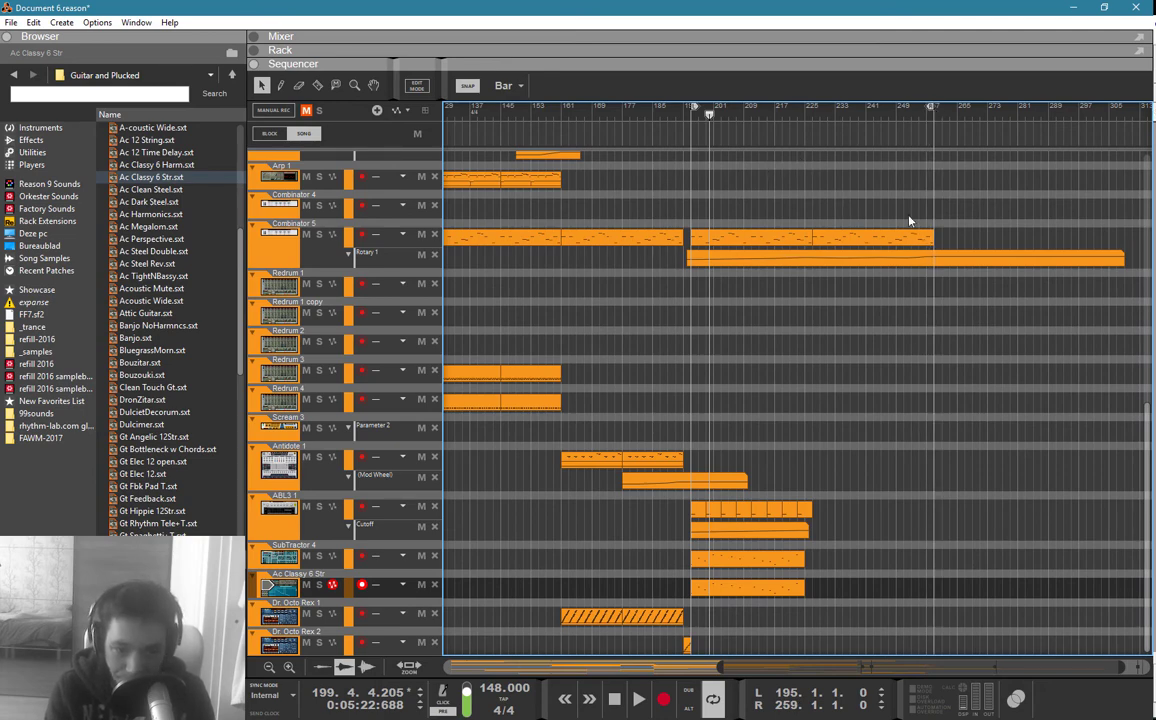
pyautogui.moveTo(858, 516); pyautogui.dragTo(701, 583)
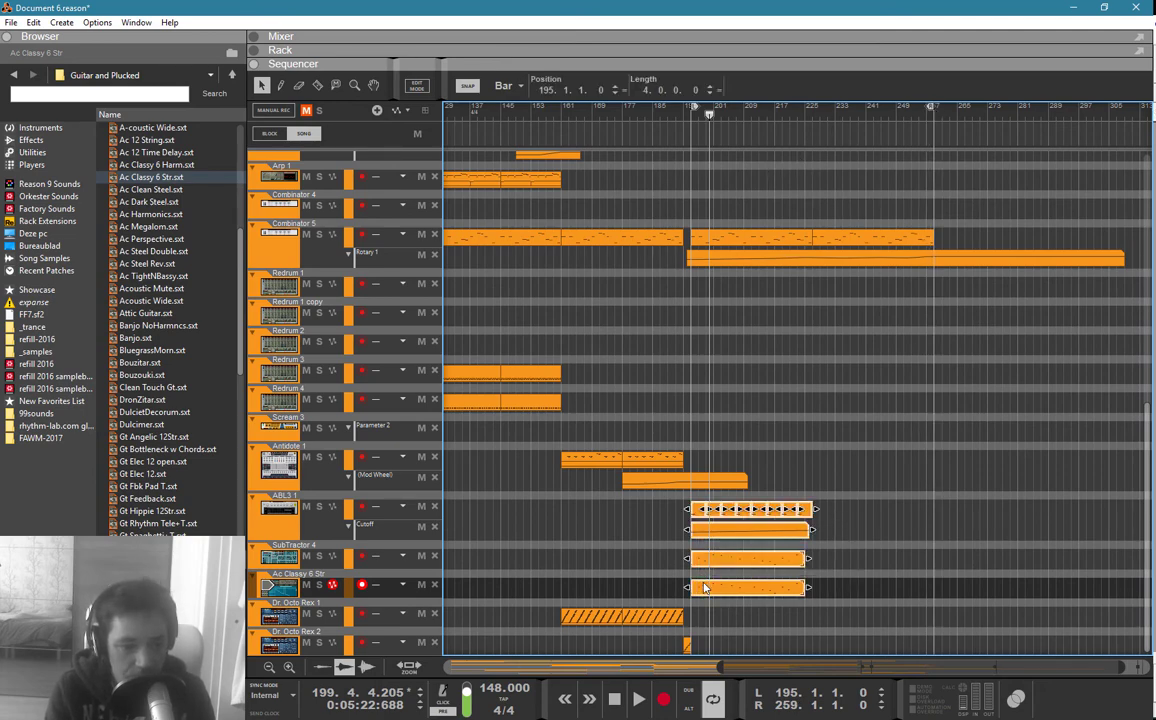
pyautogui.click(862, 520)
pyautogui.scroll(4, 835, 510)
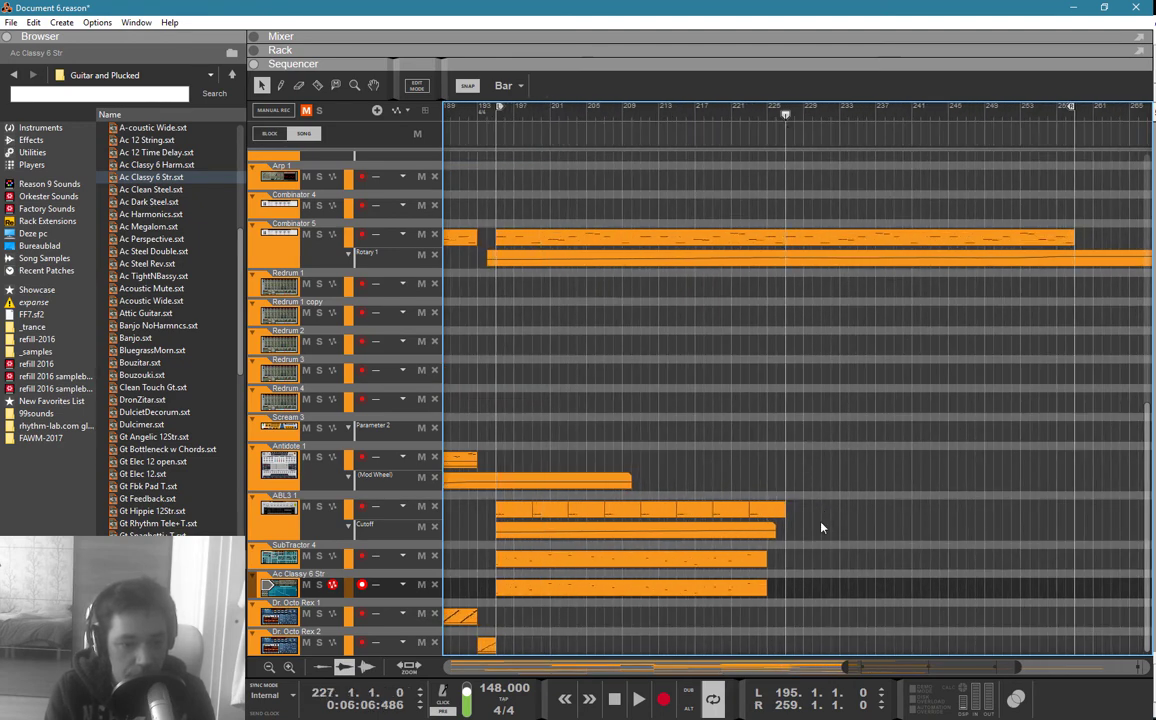
pyautogui.moveTo(851, 499); pyautogui.dragTo(805, 592)
pyautogui.keyDown('shift'); pyautogui.click(745, 595); pyautogui.keyUp('shift')
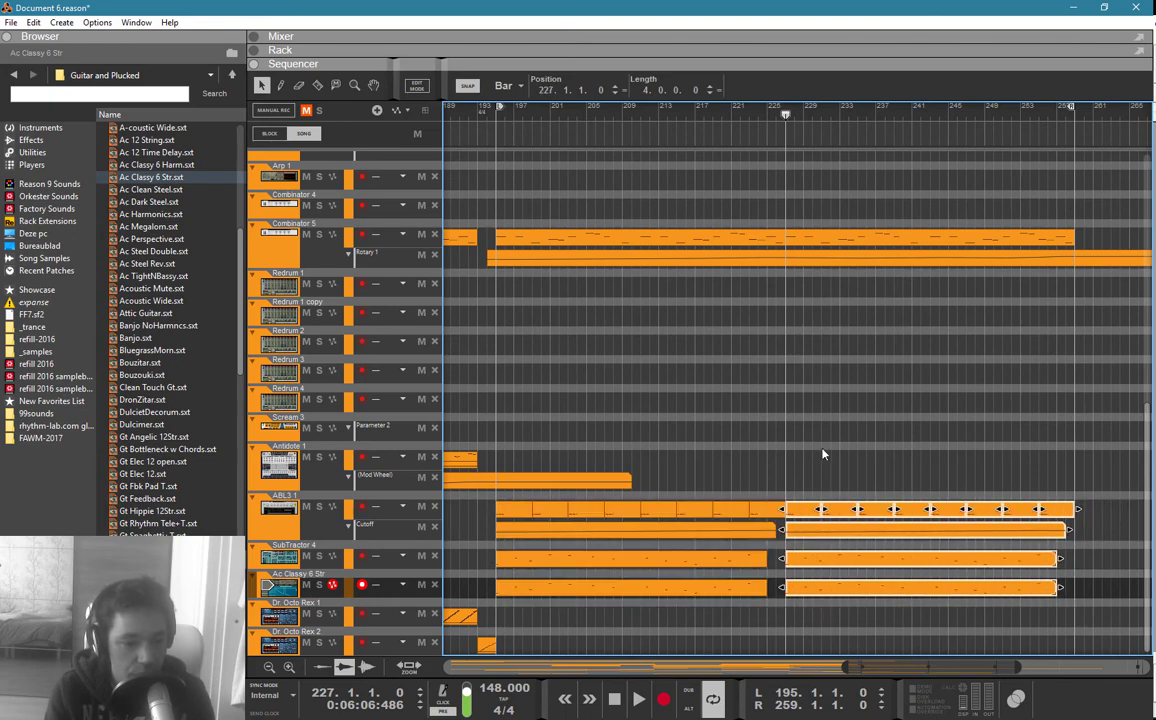
pyautogui.click(799, 418)
# Step: Move the loop start to bar 227 and open the ABL3 1 clip at bar 227 for note editing
pyautogui.click(283, 537)
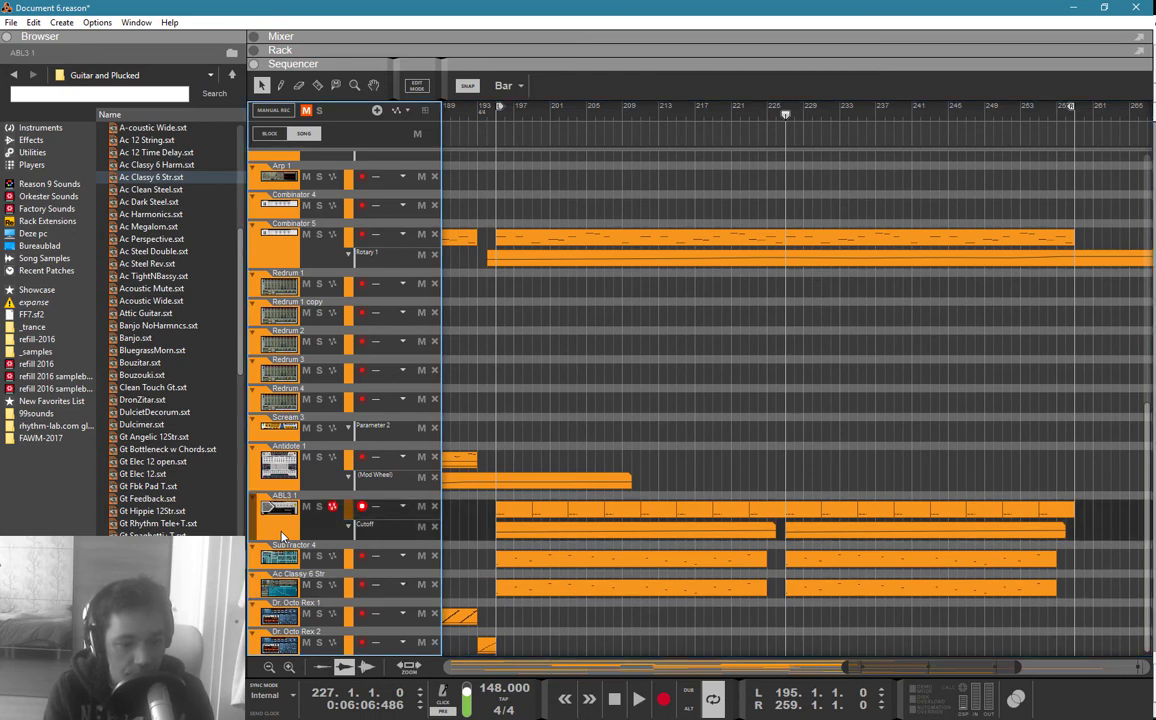
pyautogui.keyDown('alt'); pyautogui.click(786, 116); pyautogui.keyUp('alt')
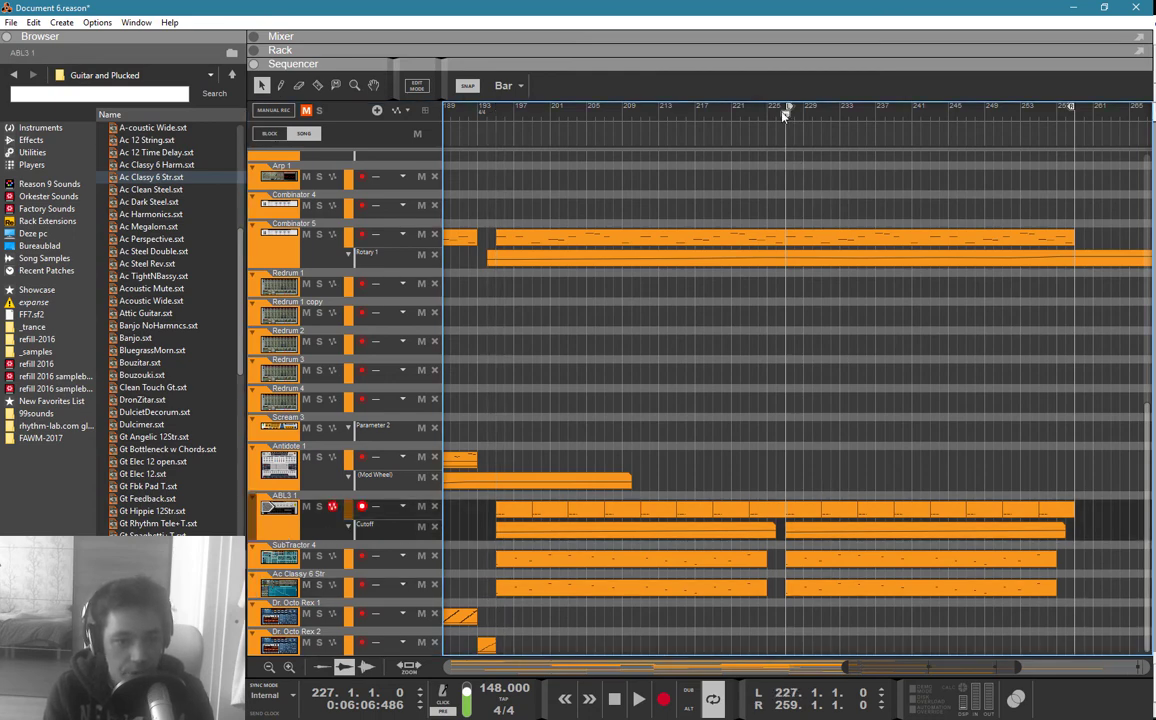
pyautogui.doubleClick(800, 513)
pyautogui.scroll(4, 970, 330)
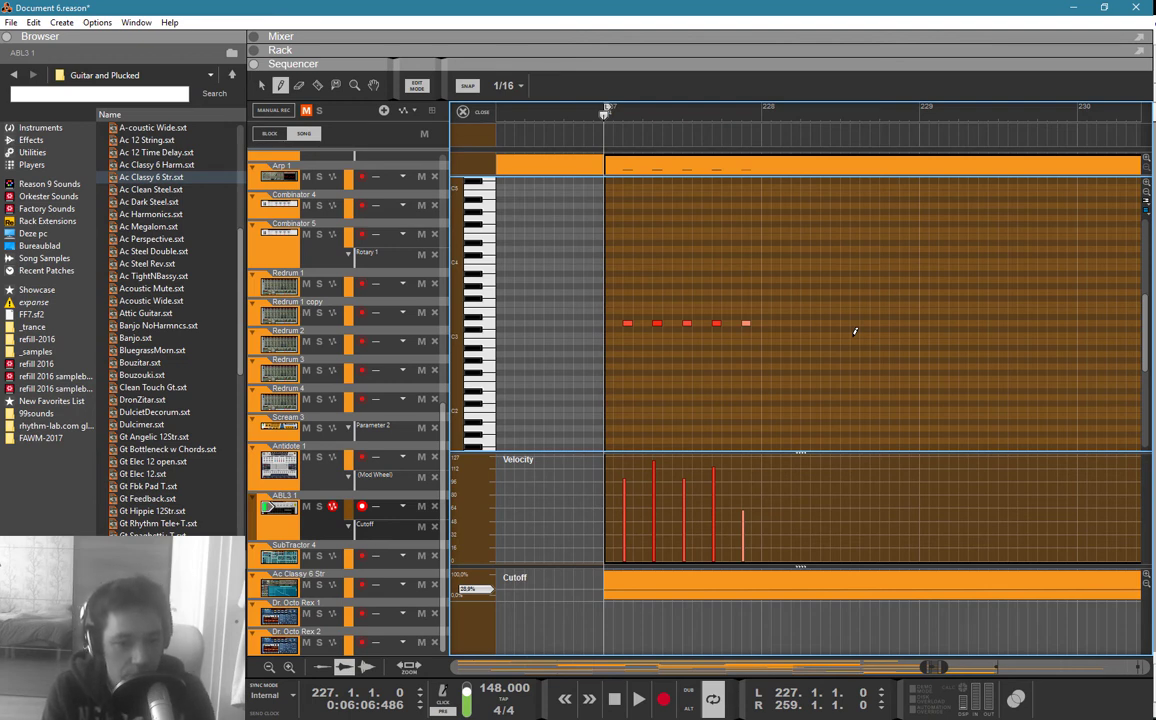
# Step: Add a six-sixteenth D3 note at 228.2.1 plus one-sixteenth D#3 and C3 notes at 228.2.3 and 228.3.1 in the ABL3 1 clip
pyautogui.click(806, 323)
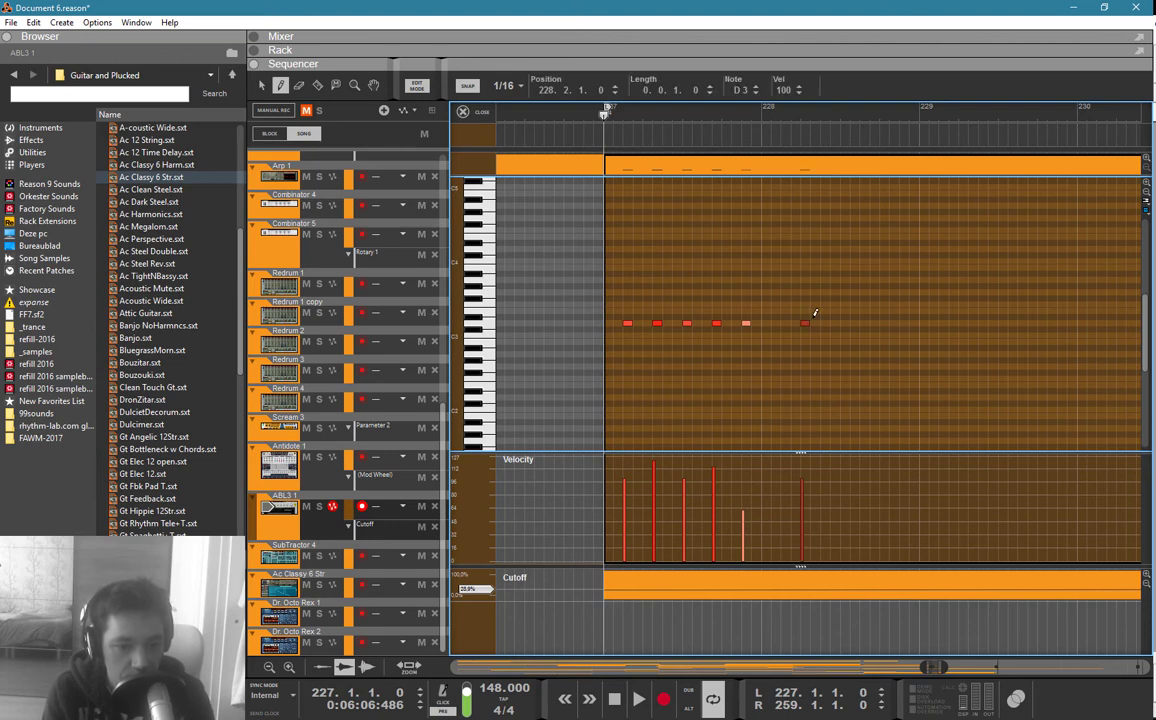
pyautogui.press('q')
pyautogui.moveTo(849, 323); pyautogui.dragTo(858, 323)
pyautogui.press('w')
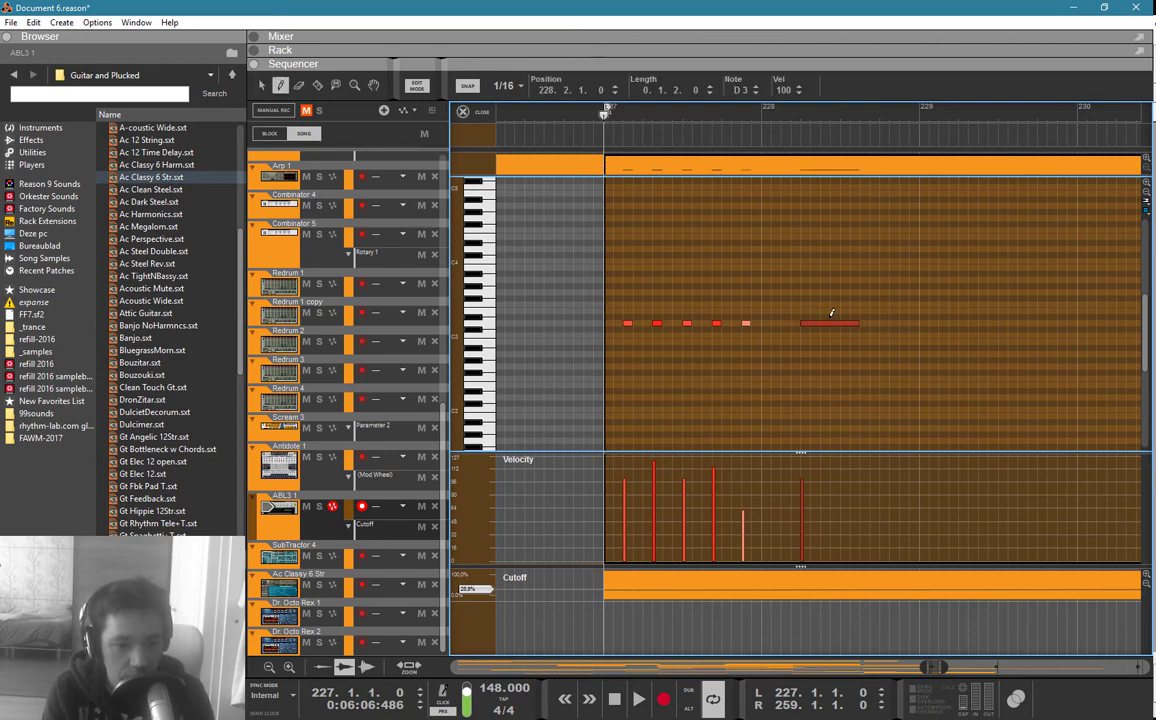
pyautogui.click(825, 318)
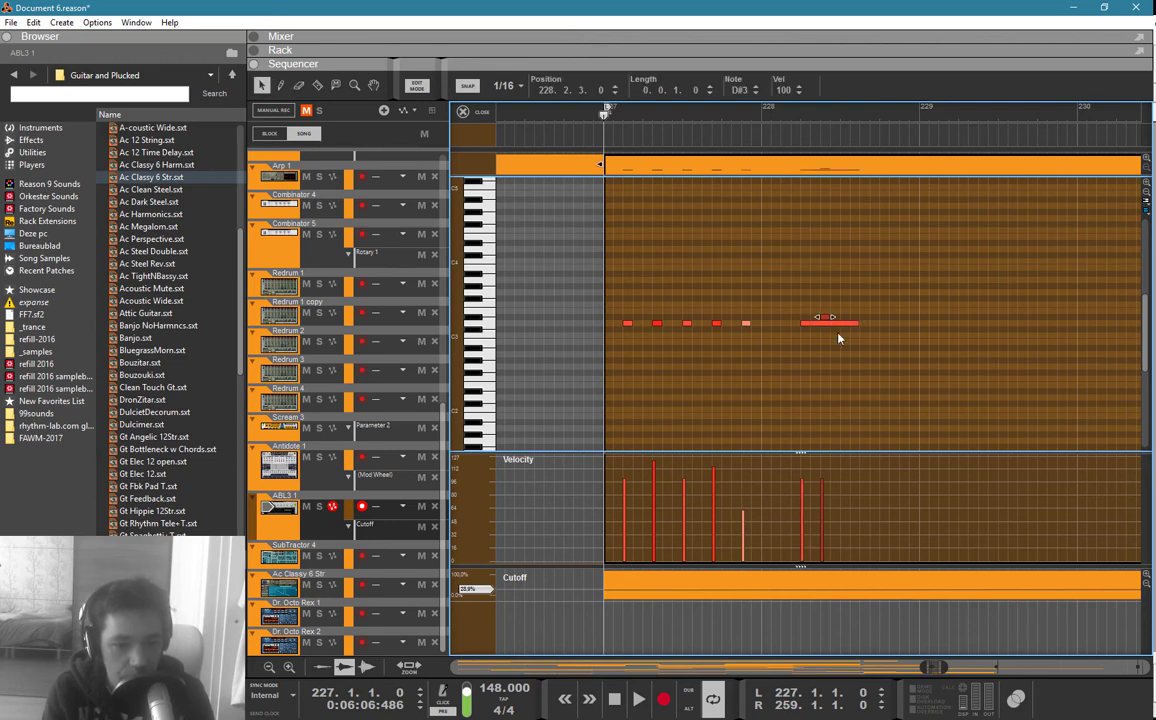
pyautogui.click(845, 333)
pyautogui.press('q')
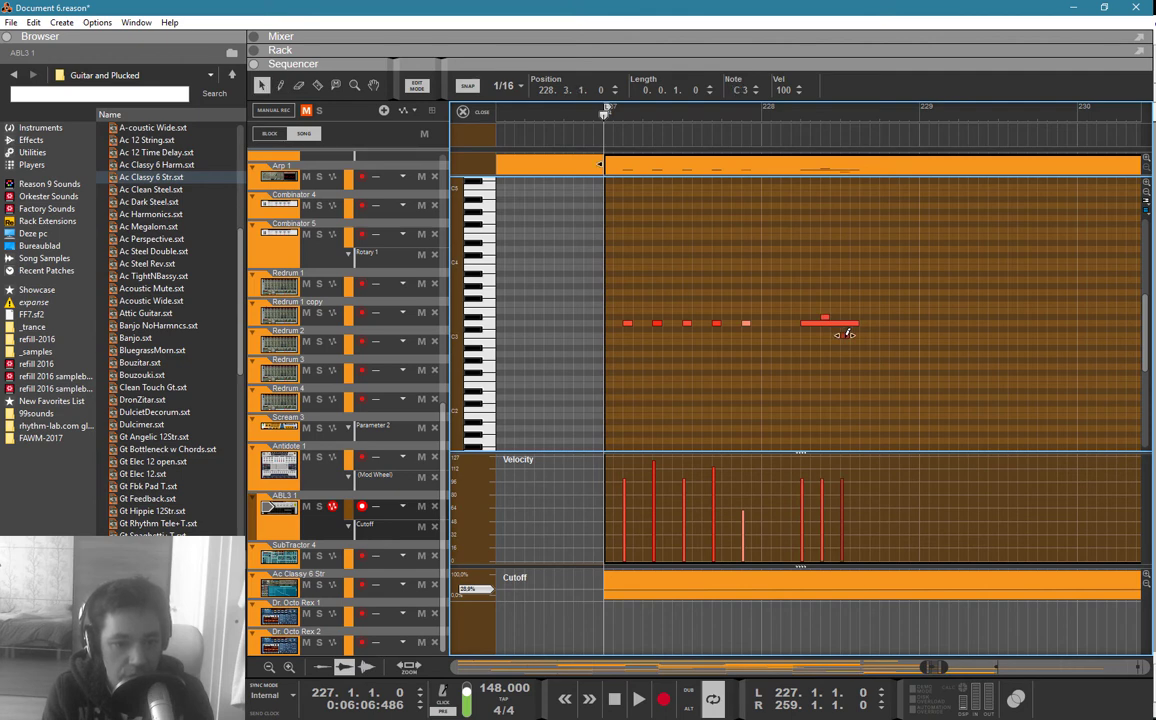
# Step: Set the loop from bar 228 to bar 229 and play it to hear the added acid bass notes
pyautogui.keyDown('alt'); pyautogui.click(763, 113); pyautogui.keyUp('alt')
pyautogui.keyDown('ctrl'); pyautogui.click(916, 111); pyautogui.keyUp('ctrl')
pyautogui.click(771, 118)
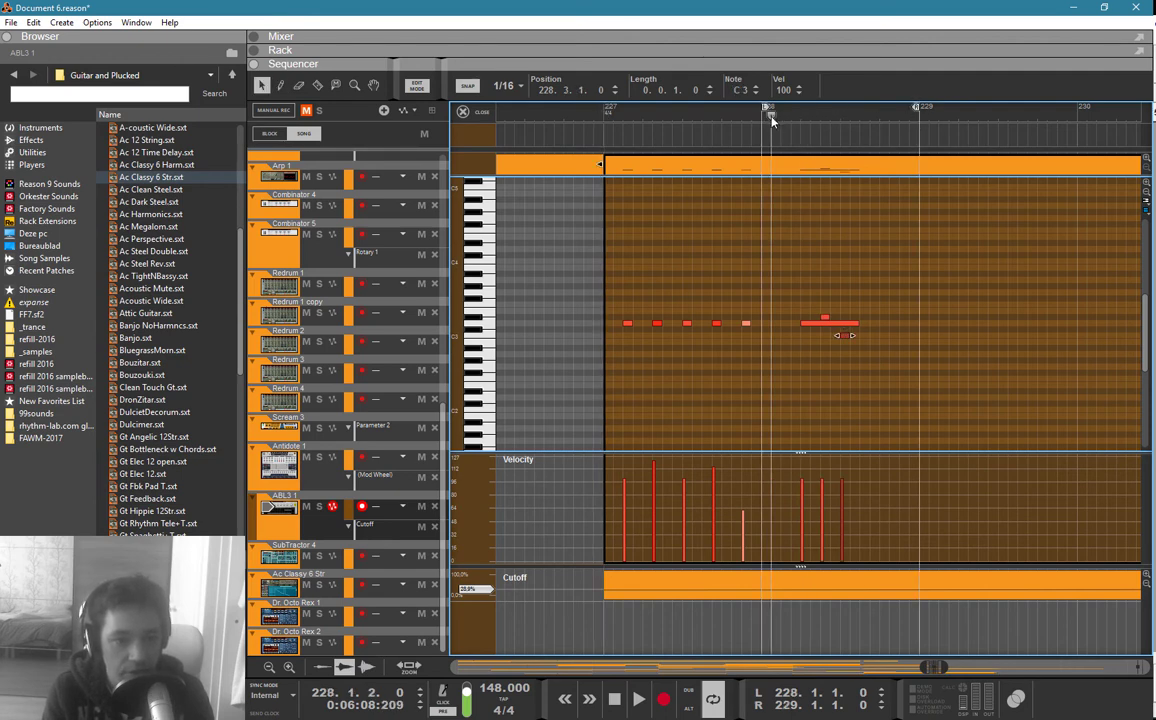
pyautogui.press('space')
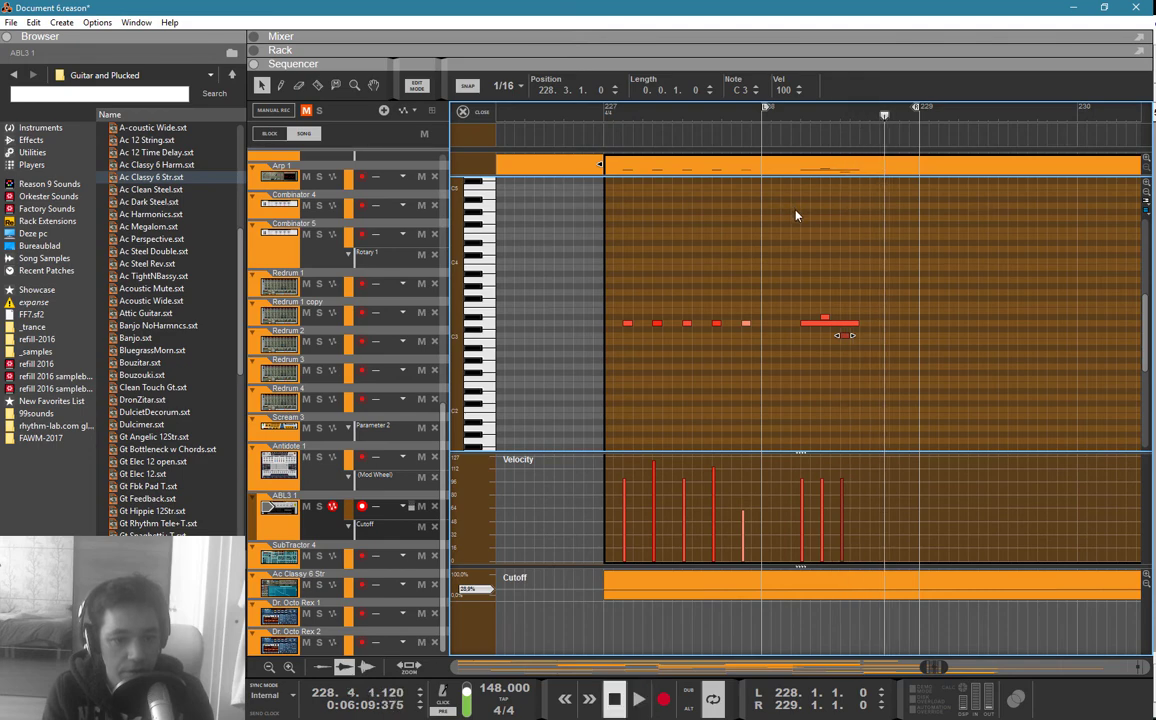
pyautogui.press('space')
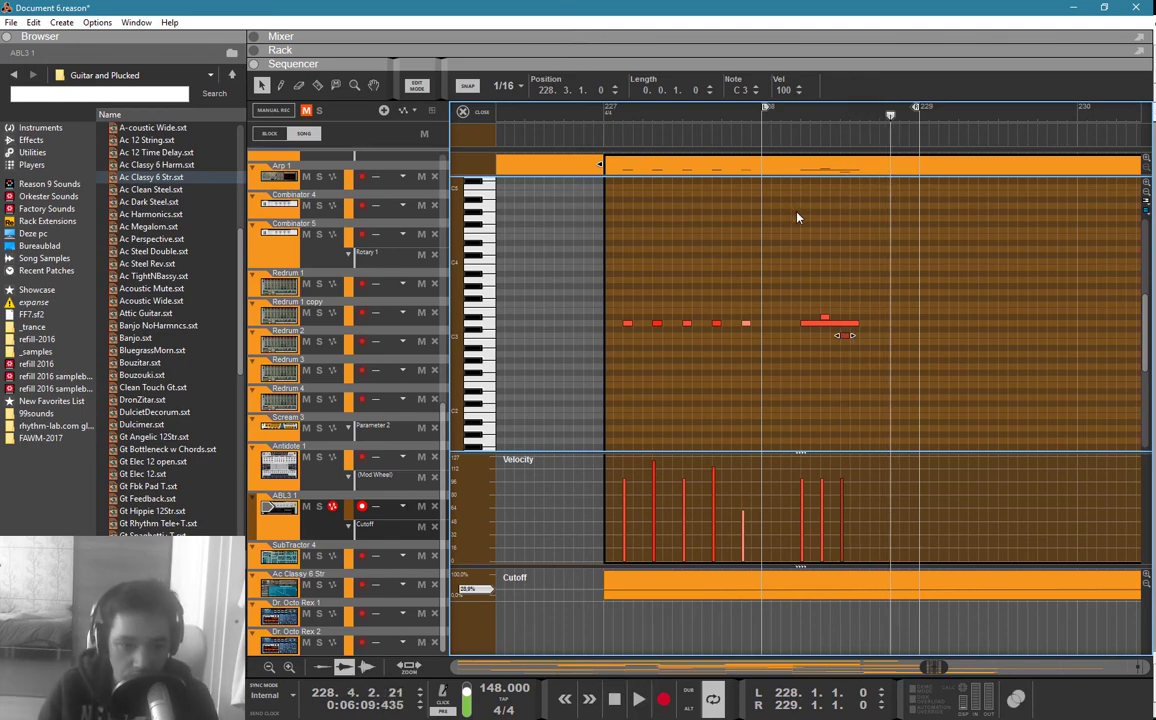
# Step: Replace the ABL3 1 clip at bar 231 with a copy of the edited clip from bar 227 and open it
pyautogui.hotkey('ctrl', 'e')
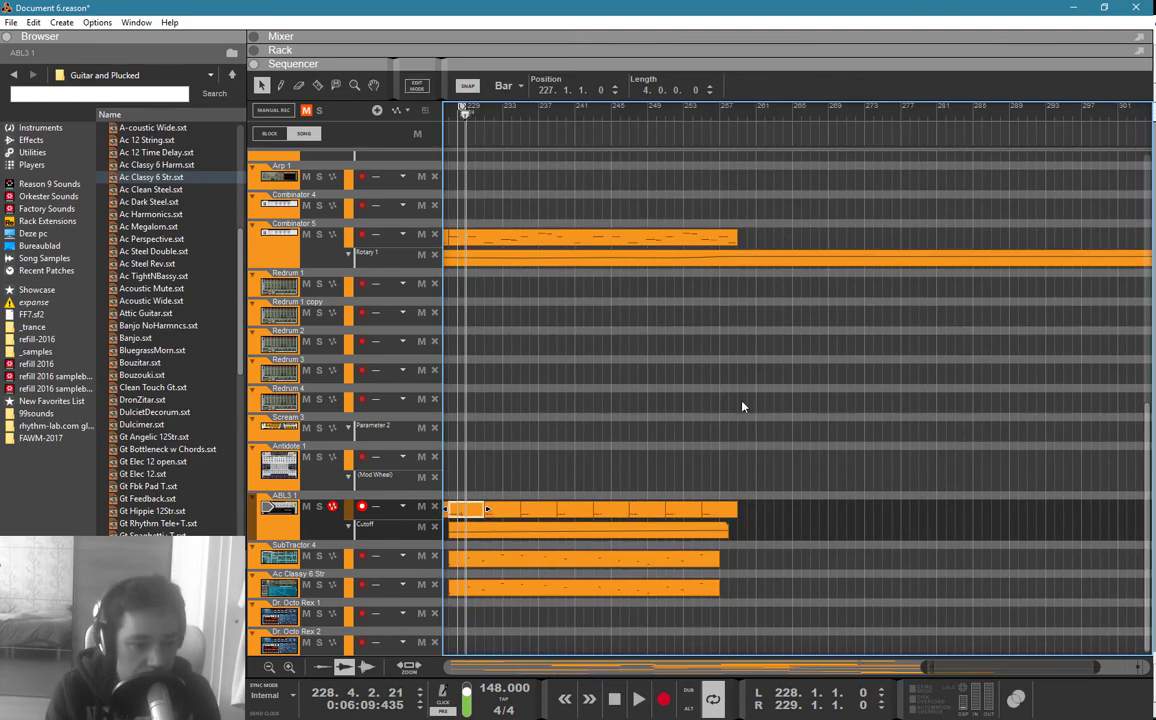
pyautogui.moveTo(709, 422); pyautogui.dragTo(304, 448)
pyautogui.scroll(3, 532, 490)
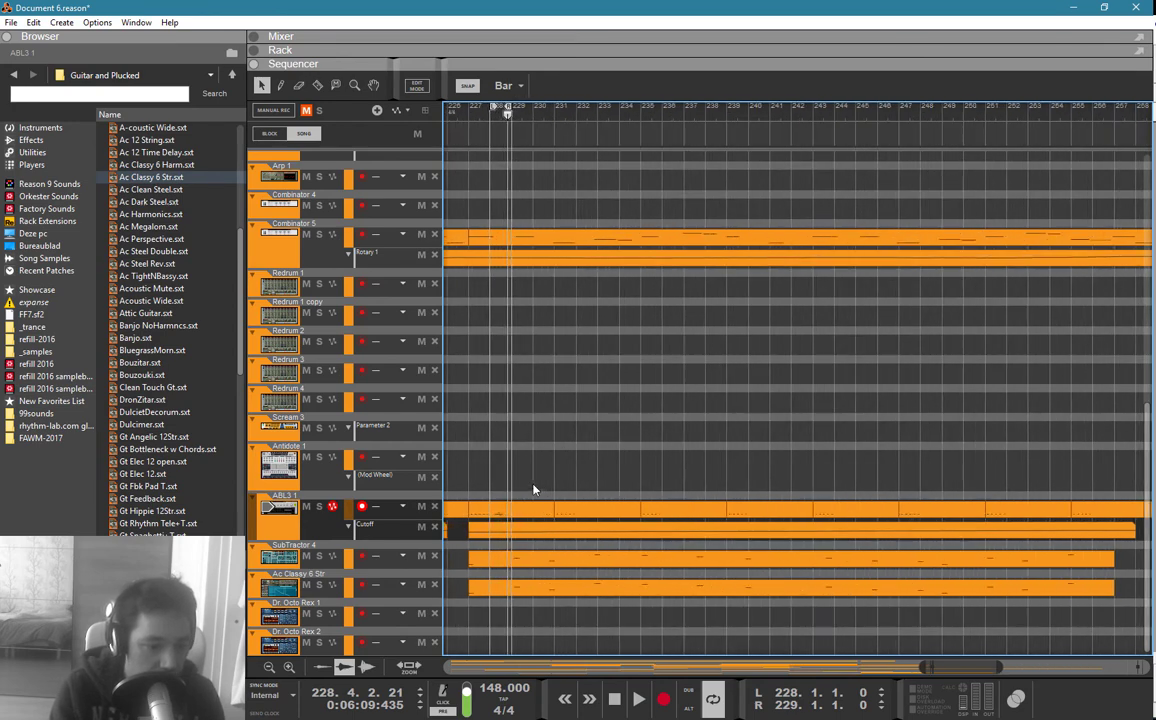
pyautogui.click(527, 513)
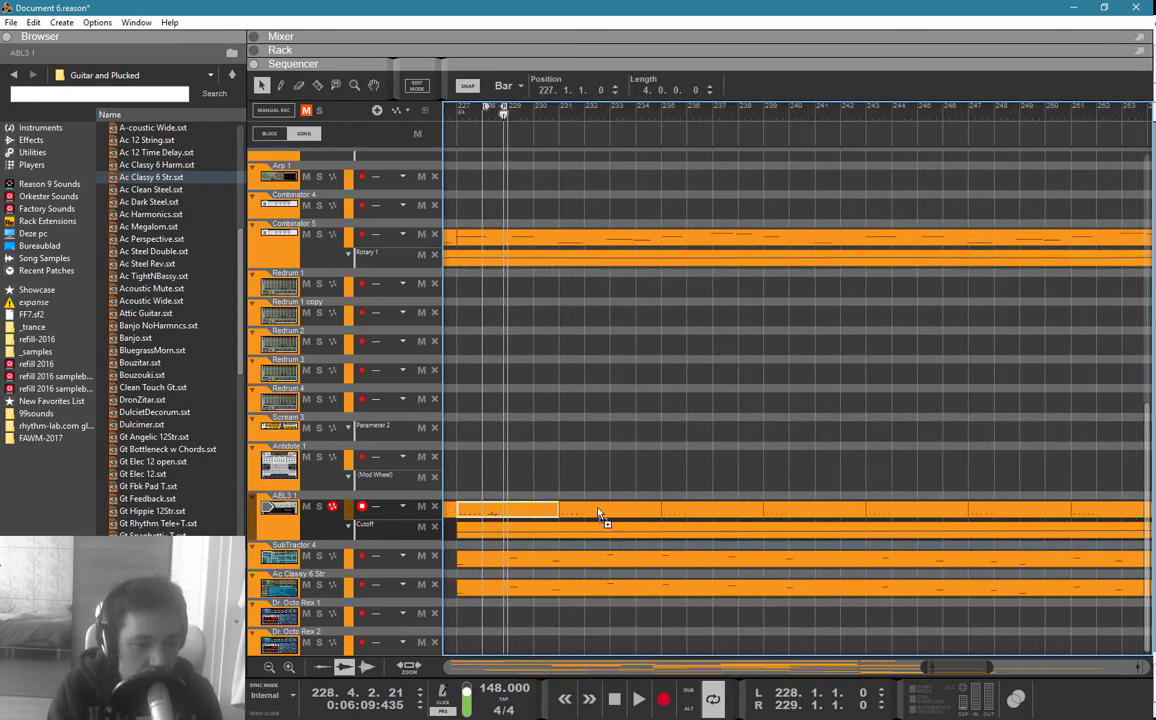
pyautogui.doubleClick(608, 514)
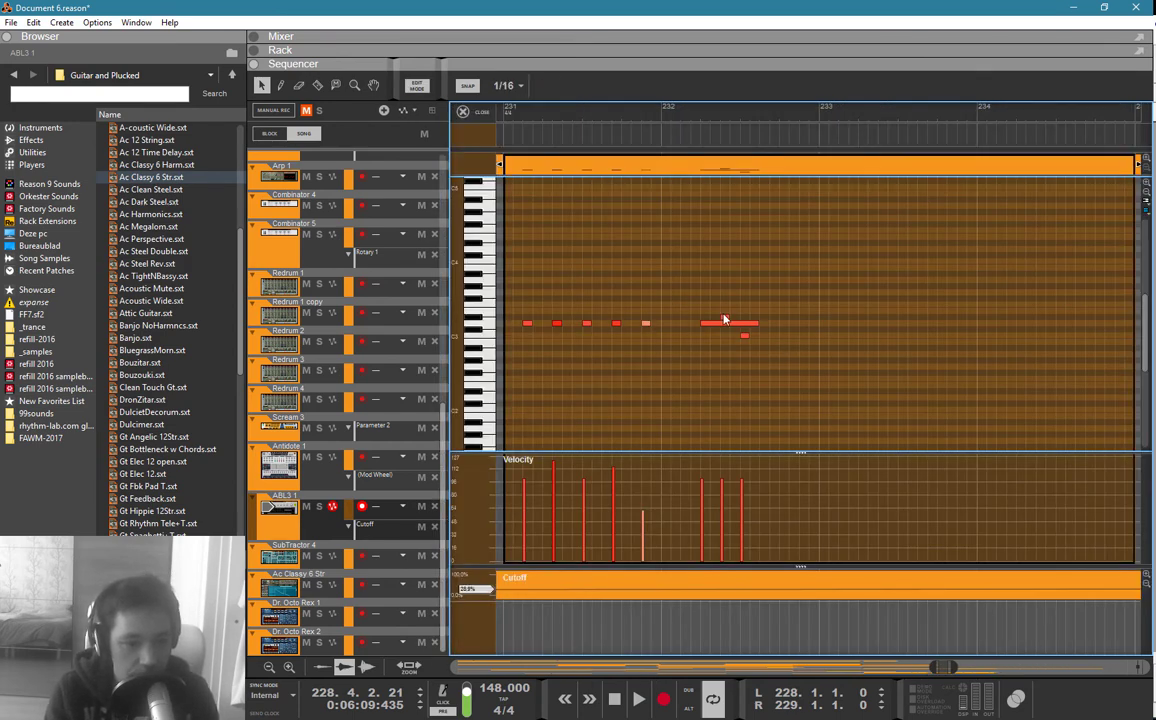
# Step: Swap the order of the short D#3 and C3 notes in bar 232 of the ABL3 1 clip and leave note editing
pyautogui.moveTo(725, 319)
pyautogui.mouseDown()
pyautogui.moveTo(728, 342)
pyautogui.moveTo(746, 322)
pyautogui.mouseUp()
pyautogui.click(770, 296)
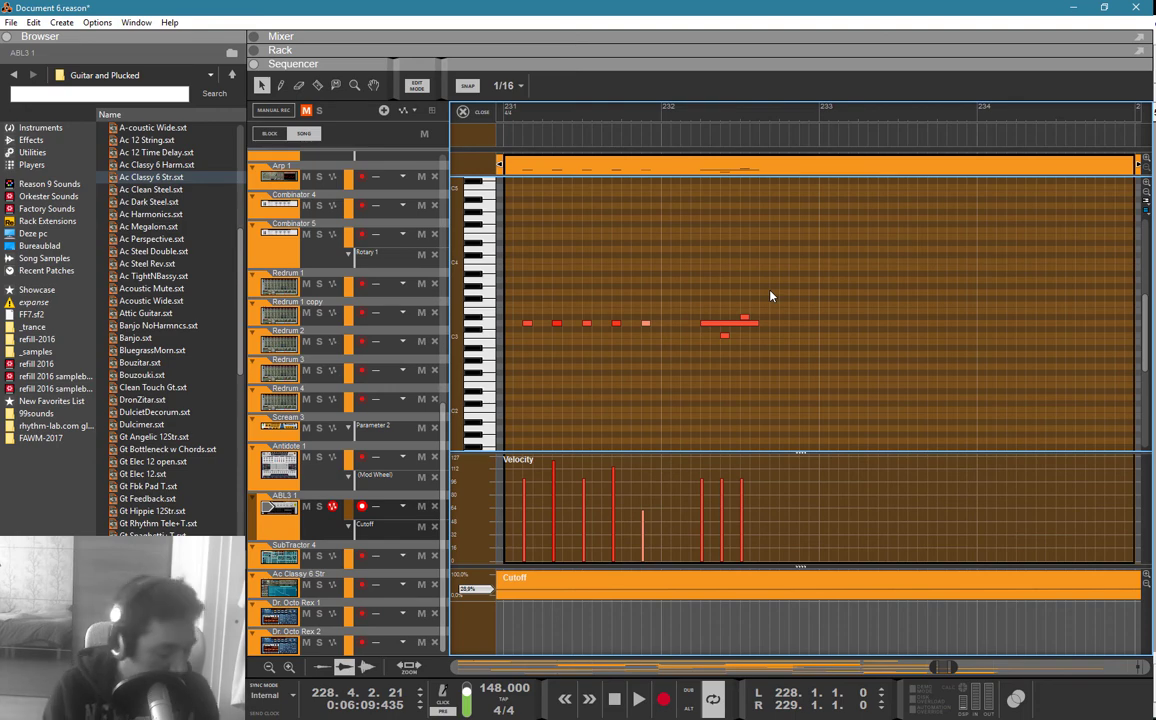
pyautogui.hotkey('ctrl', 'e')
# Step: Replace the ABL3 1 clips at bars 235 and 239 with copies of the two edited clips from bars 227 and 231
pyautogui.moveTo(623, 393); pyautogui.dragTo(500, 443)
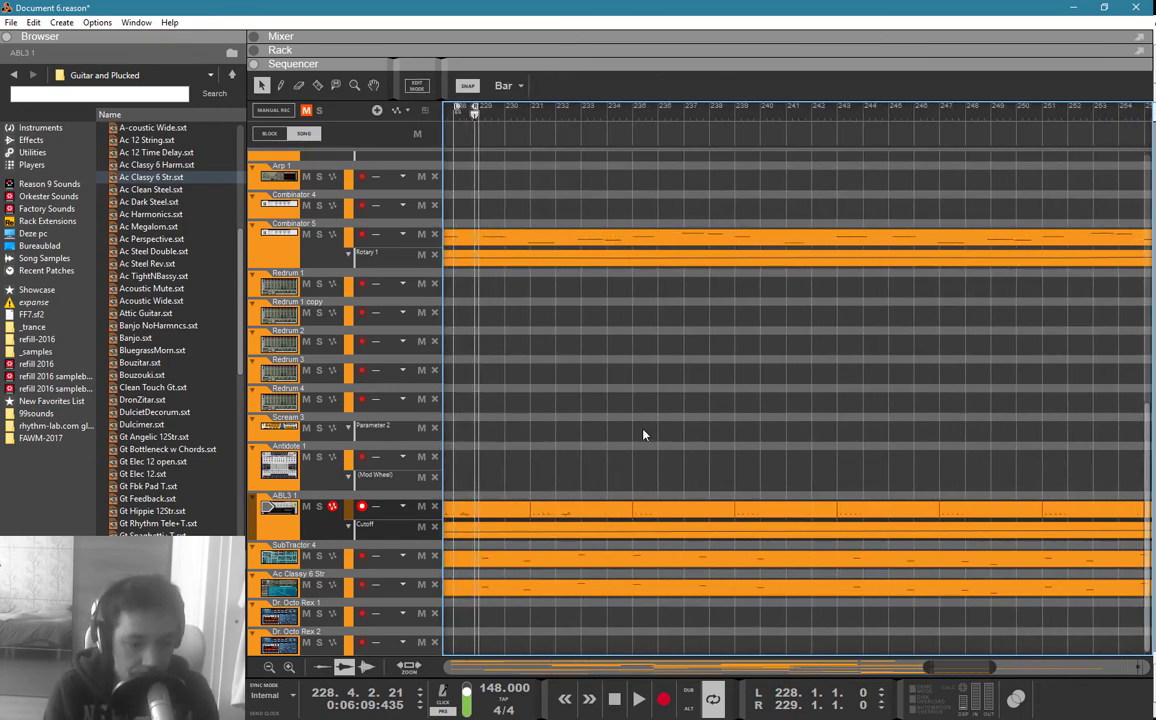
pyautogui.moveTo(760, 495); pyautogui.dragTo(783, 500)
pyautogui.press('Delete')
pyautogui.moveTo(706, 470); pyautogui.dragTo(668, 512)
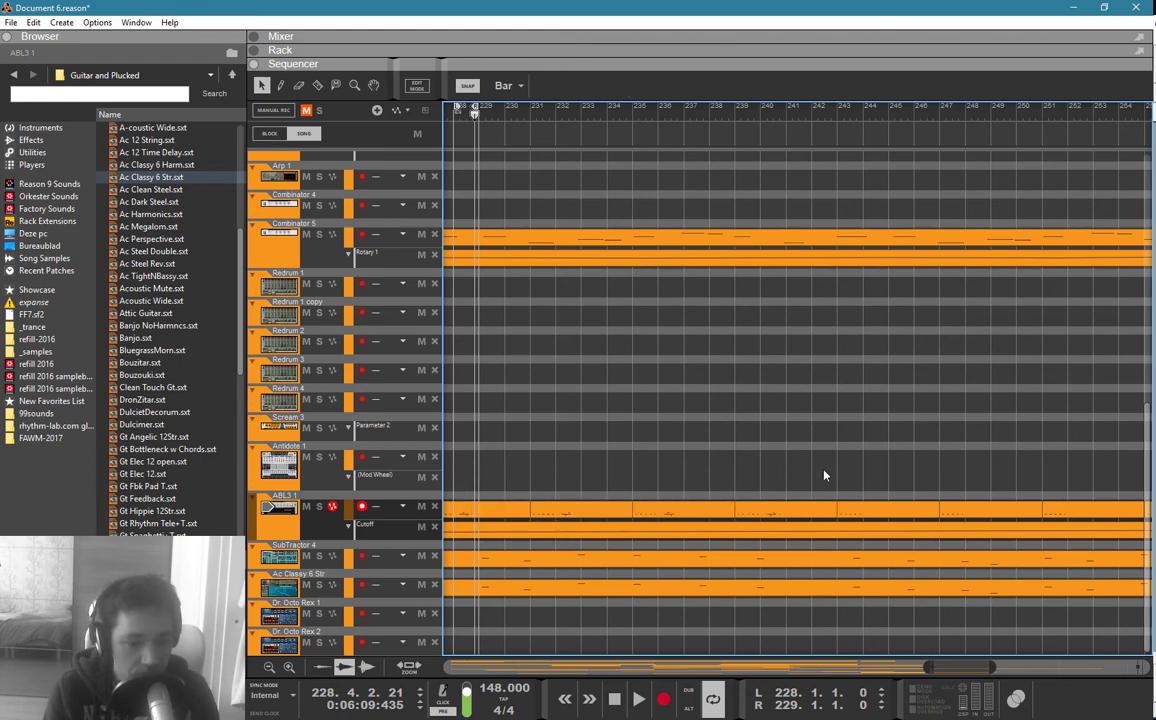
# Step: Replace the ABL3 1 clips at bars 243 and 247 with copies of the clips from bars 235 and 239
pyautogui.moveTo(868, 472); pyautogui.dragTo(967, 510)
pyautogui.press('Delete')
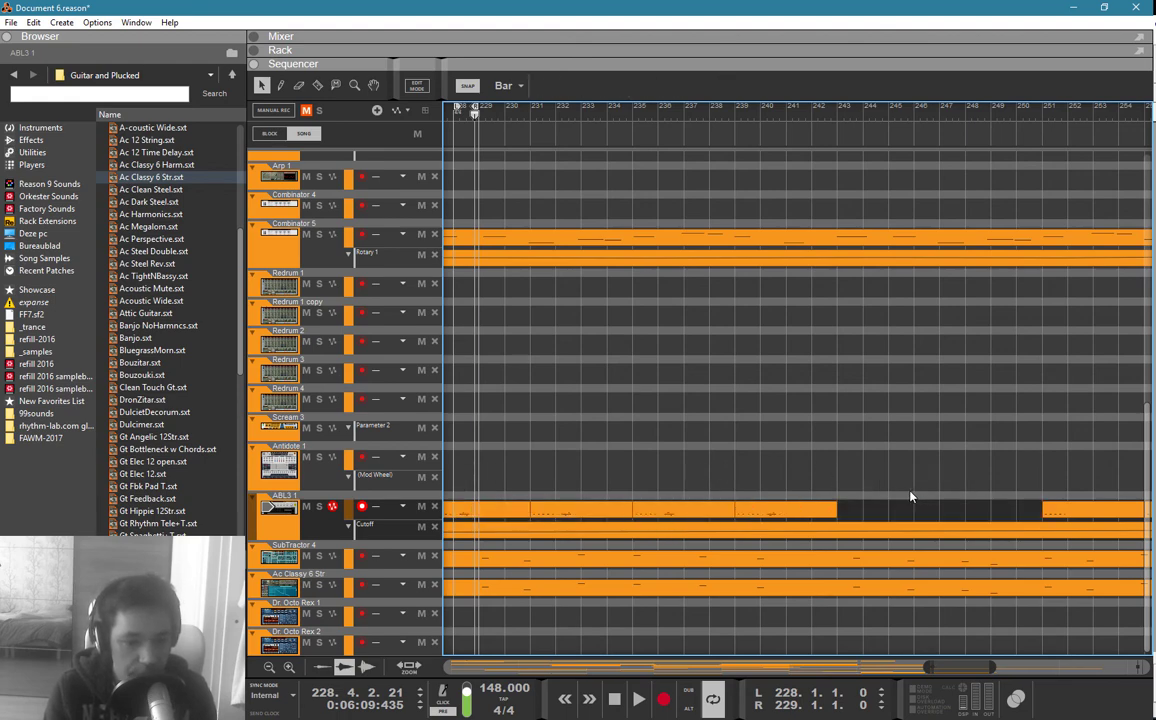
pyautogui.moveTo(906, 471); pyautogui.dragTo(677, 508)
pyautogui.moveTo(675, 509); pyautogui.dragTo(874, 509)
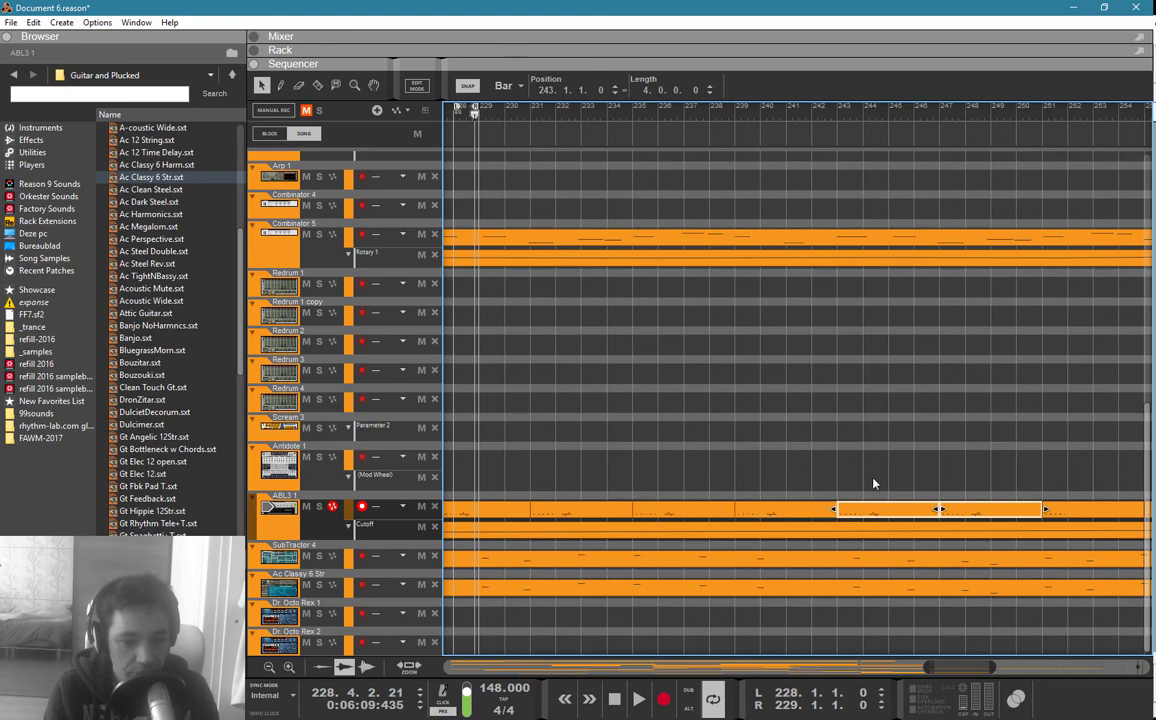
# Step: Replace the remaining ABL3 1 clips at bars 251 and 255 with copies of the preceding edited pair
pyautogui.scroll(-2, 873, 480)
pyautogui.moveTo(1064, 478); pyautogui.dragTo(862, 511)
pyautogui.press('Delete')
pyautogui.moveTo(863, 511); pyautogui.dragTo(986, 511)
pyautogui.click(1035, 465)
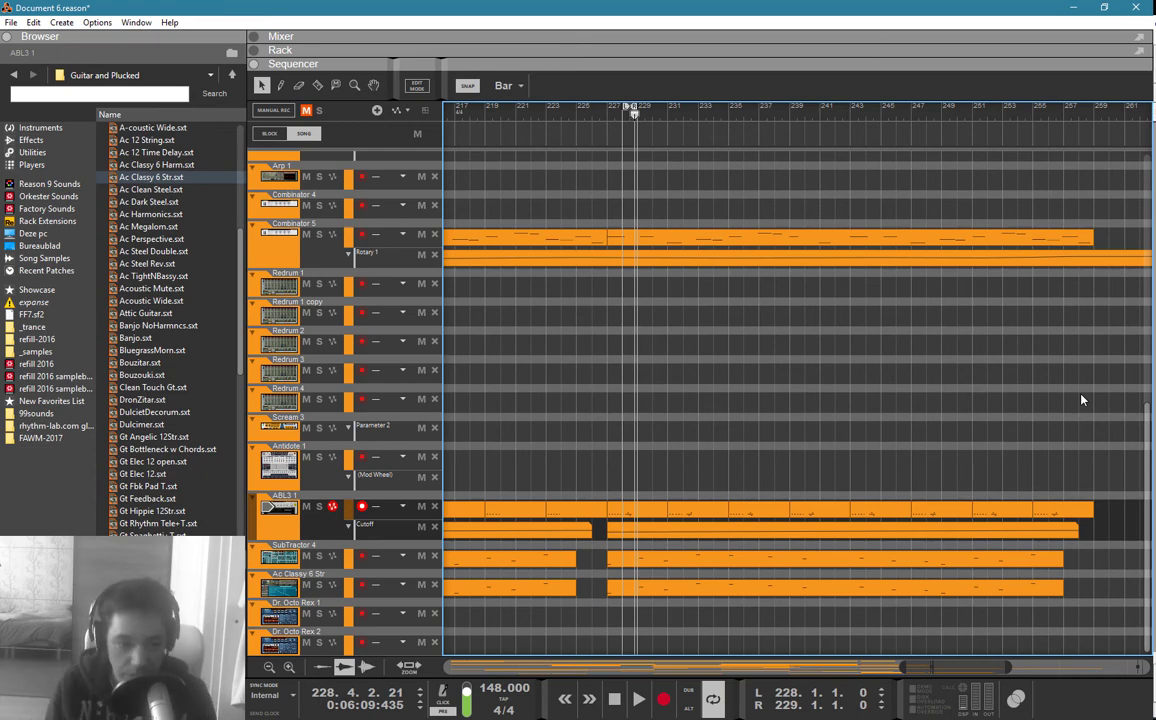
# Step: Copy the two 16-bar Arp 1 clips from bars 129 and 145 so that they start at bar 261
pyautogui.scroll(-4, 684, 392)
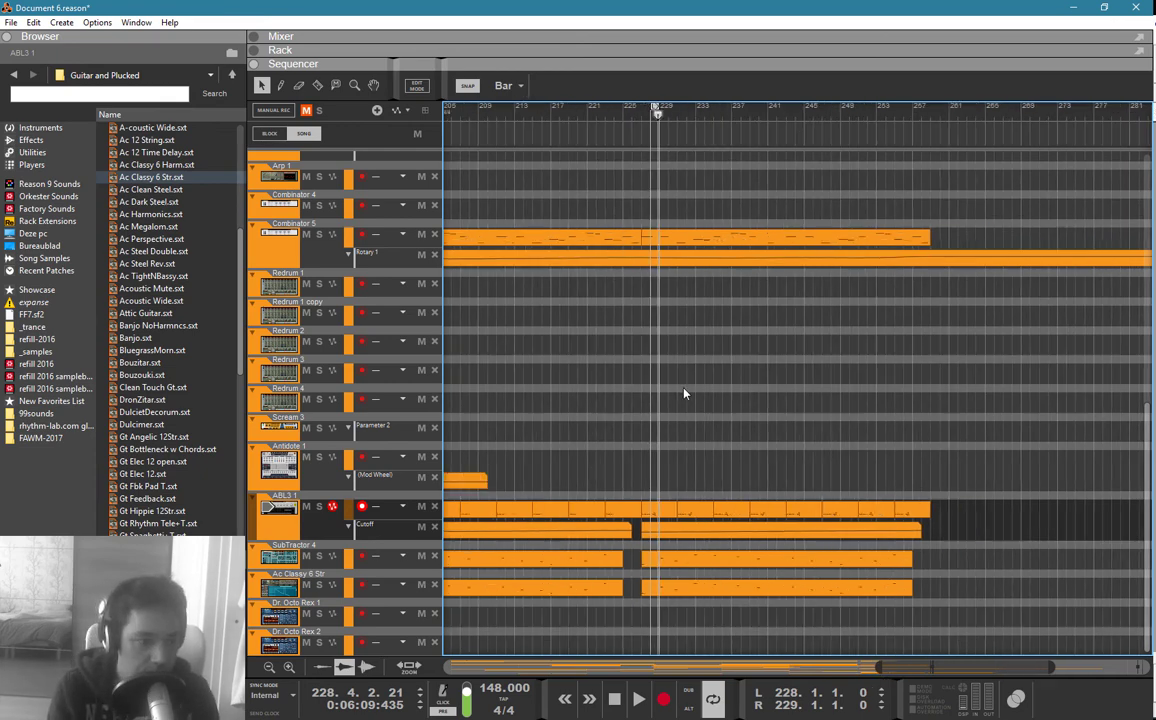
pyautogui.scroll(2, 672, 411)
pyautogui.scroll(-5, 717, 413)
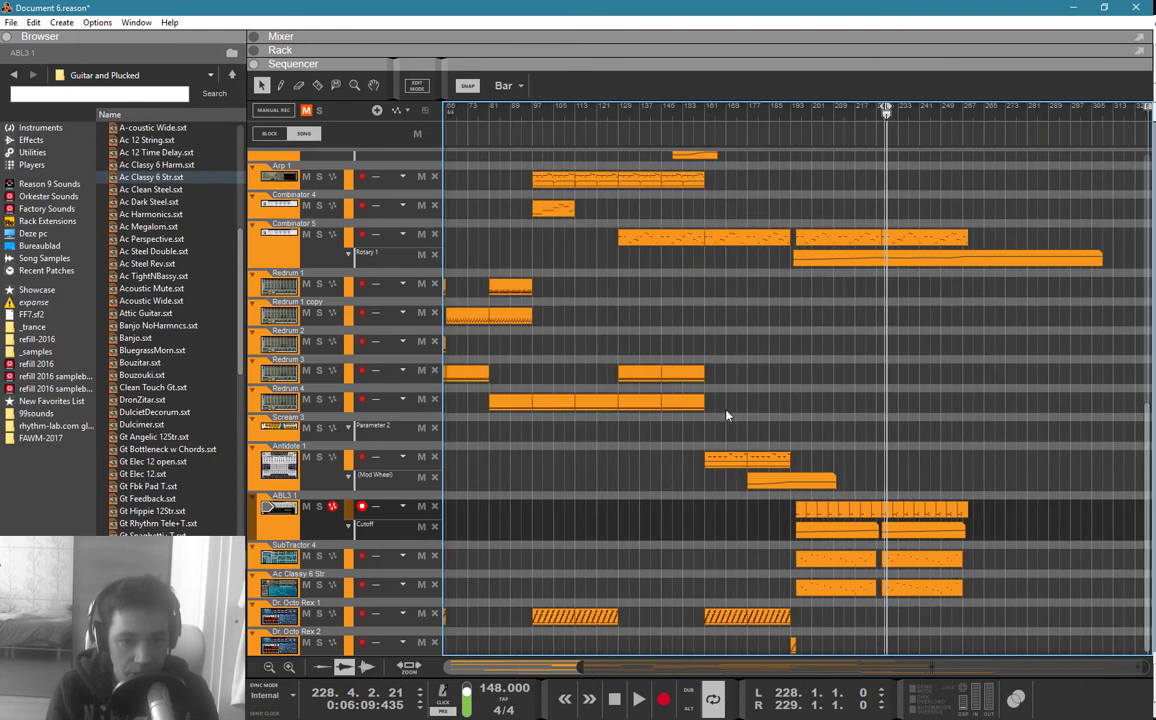
pyautogui.scroll(2, 728, 415)
pyautogui.scroll(2, 727, 415)
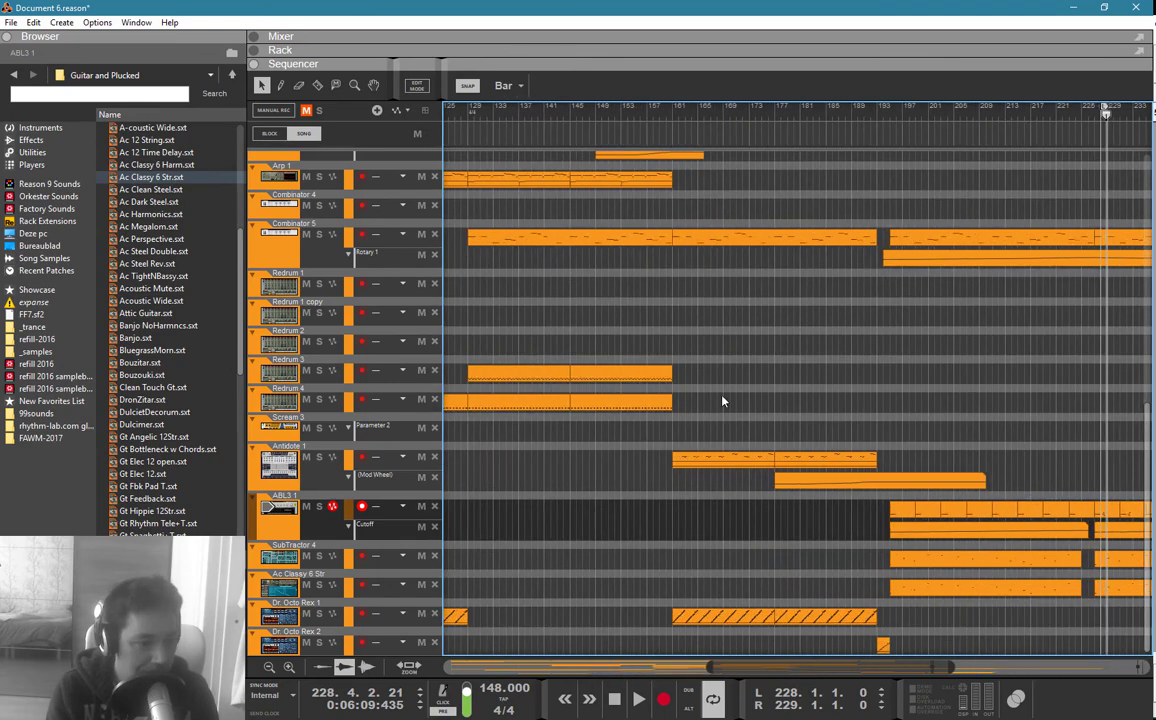
pyautogui.scroll(-1, 723, 401)
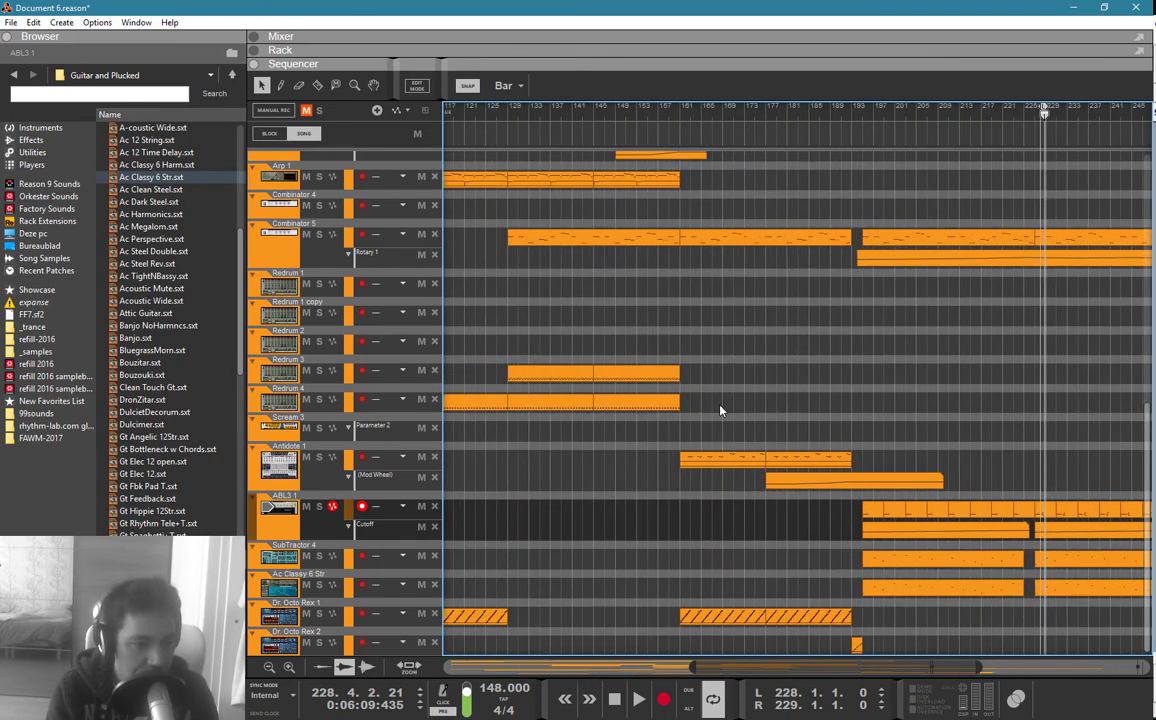
pyautogui.hscroll(2, 720, 410)
pyautogui.scroll(5, 740, 398)
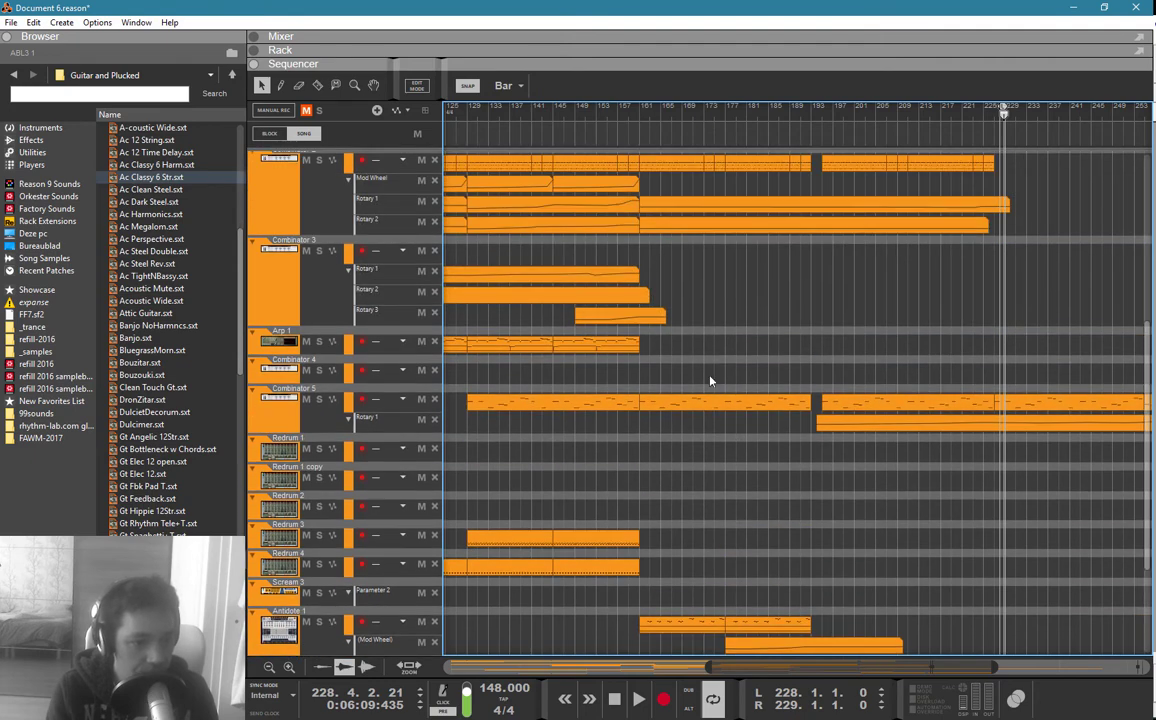
pyautogui.click(501, 350)
pyautogui.moveTo(501, 350); pyautogui.dragTo(1097, 338)
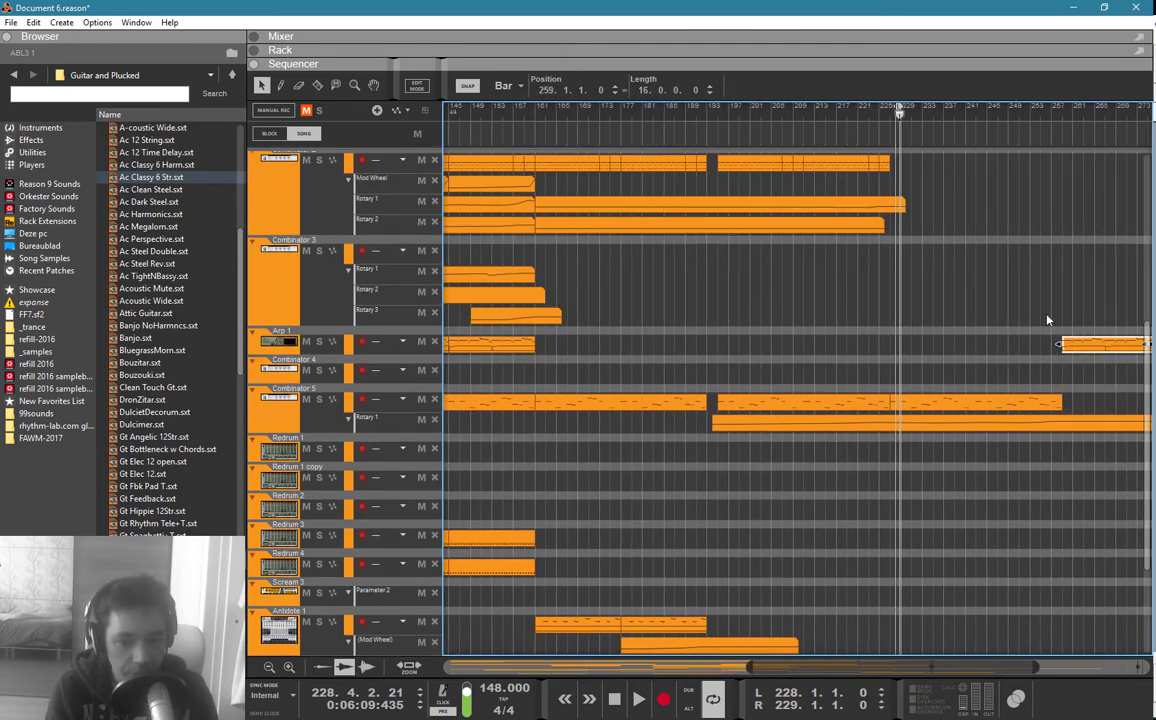
pyautogui.moveTo(1031, 286); pyautogui.dragTo(893, 351)
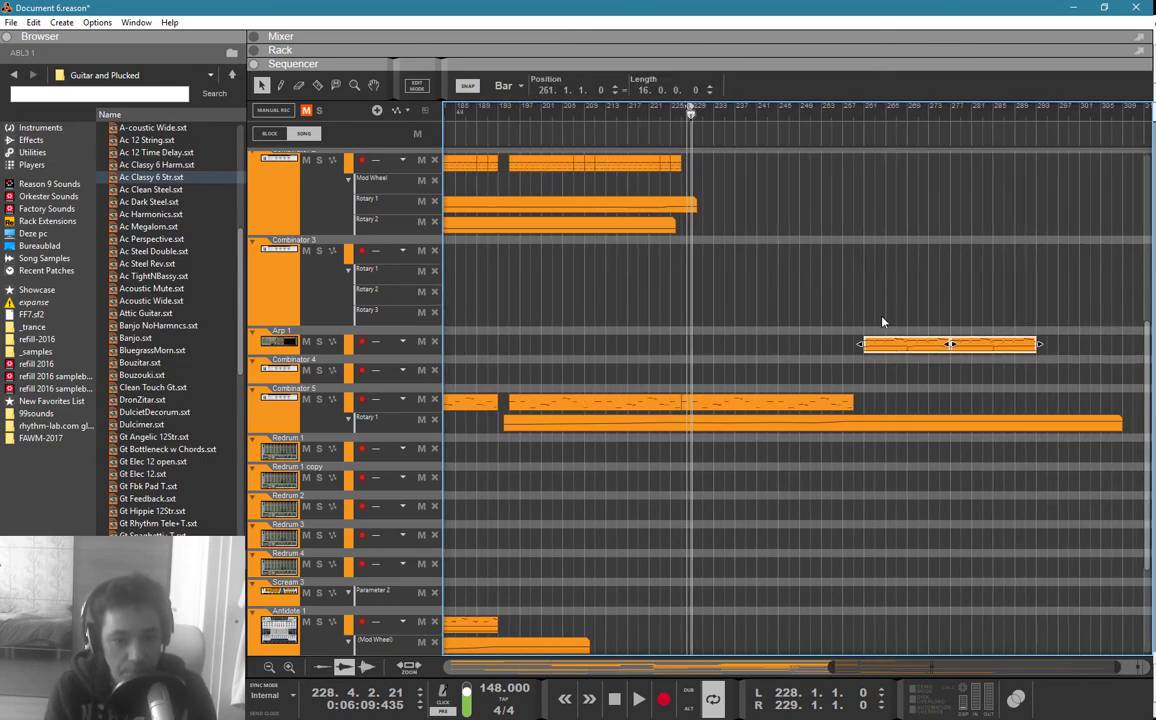
pyautogui.click(882, 321)
# Step: Place the song position at bar 259 and copy the two-bar Dr. Octo Rex 2 clip from bar 193 there
pyautogui.moveTo(845, 112); pyautogui.dragTo(853, 114)
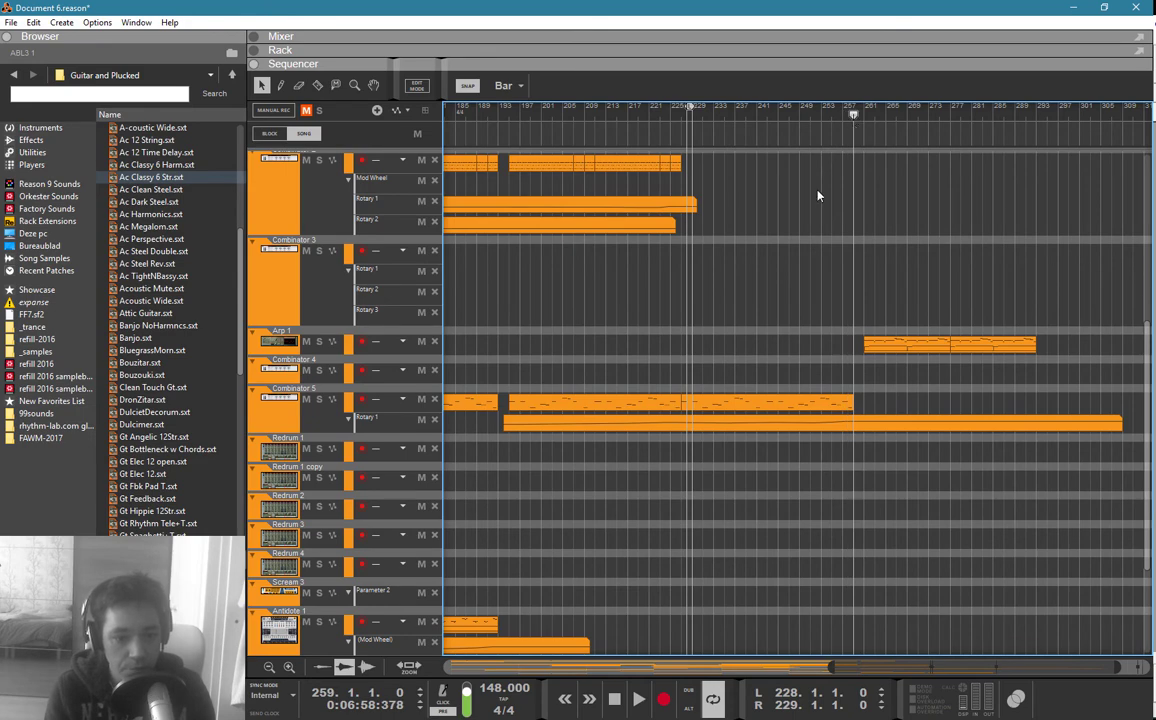
pyautogui.scroll(-4, 660, 455)
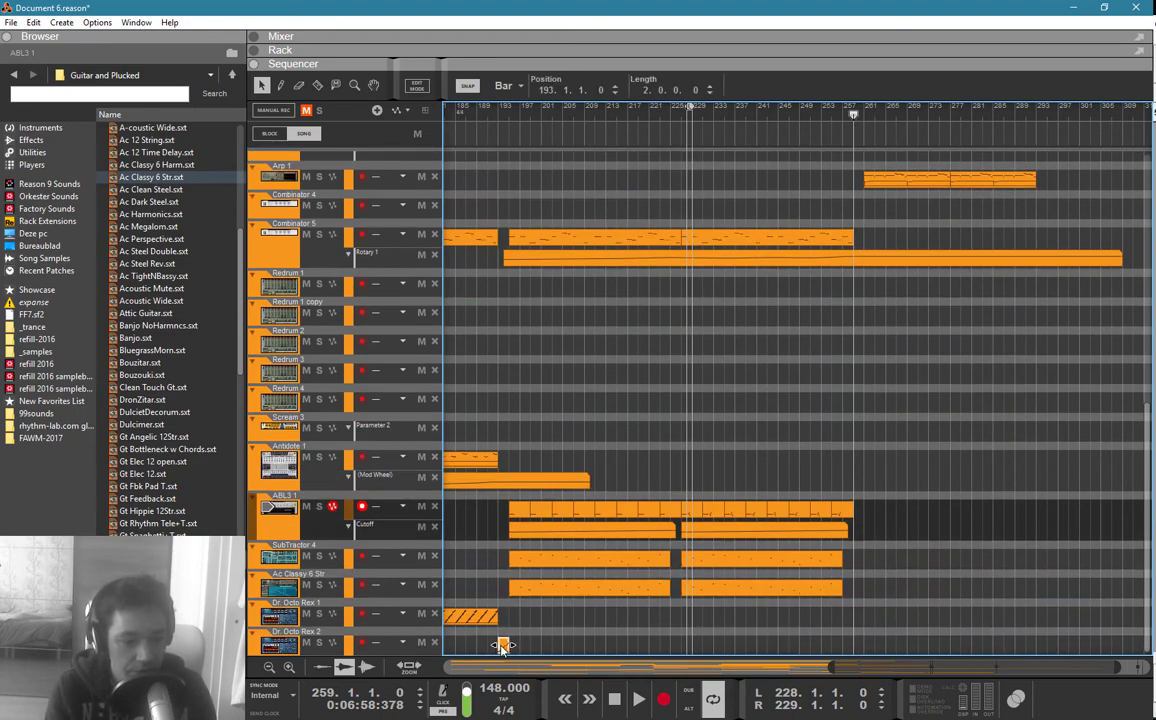
pyautogui.moveTo(509, 648); pyautogui.dragTo(856, 648)
pyautogui.click(892, 592)
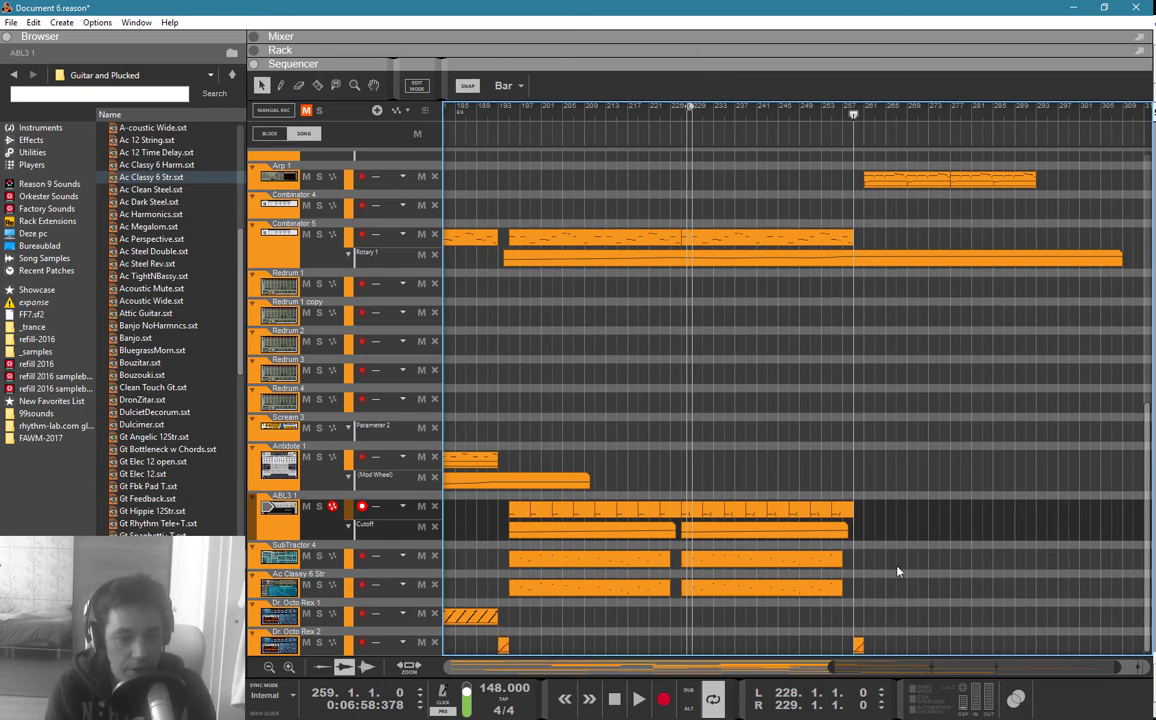
# Step: Copy the PunchBORE 1, Thor 1 and SubTractor 1 clips from bar 195 to bar 261 and set the loop start to bar 261
pyautogui.scroll(12, 910, 527)
pyautogui.scroll(1, 799, 404)
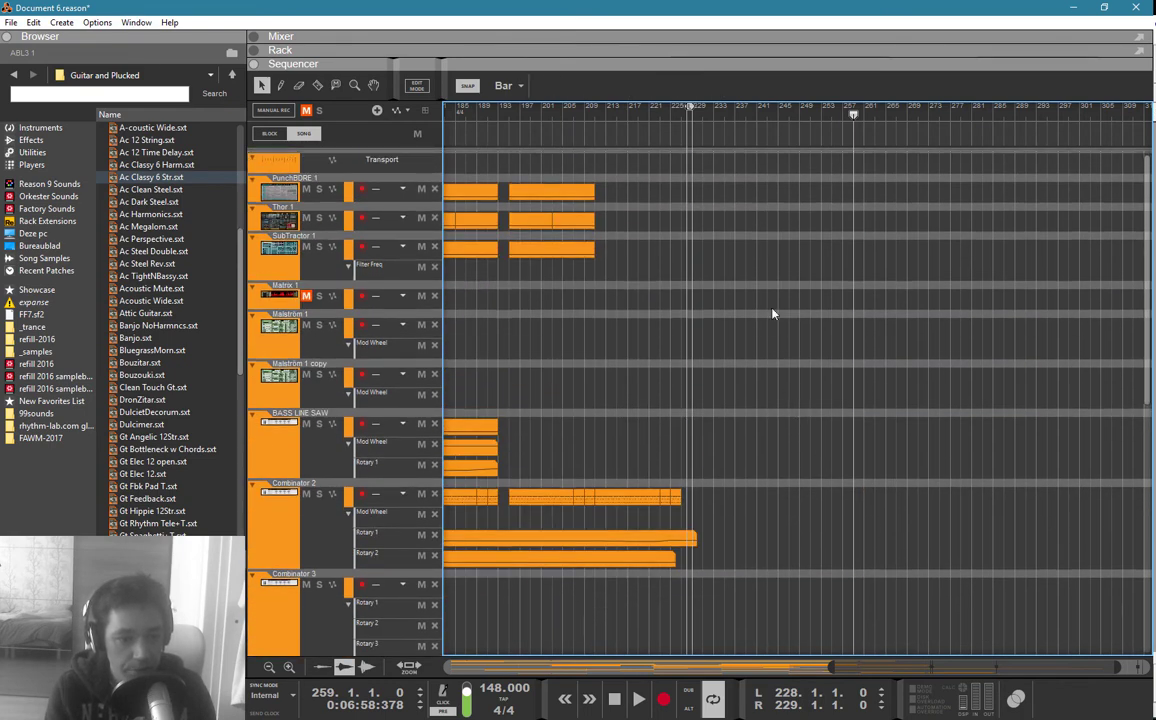
pyautogui.moveTo(694, 182); pyautogui.dragTo(892, 267)
pyautogui.hotkey('ctrl', 'c')
pyautogui.hotkey('ctrl', 'v')
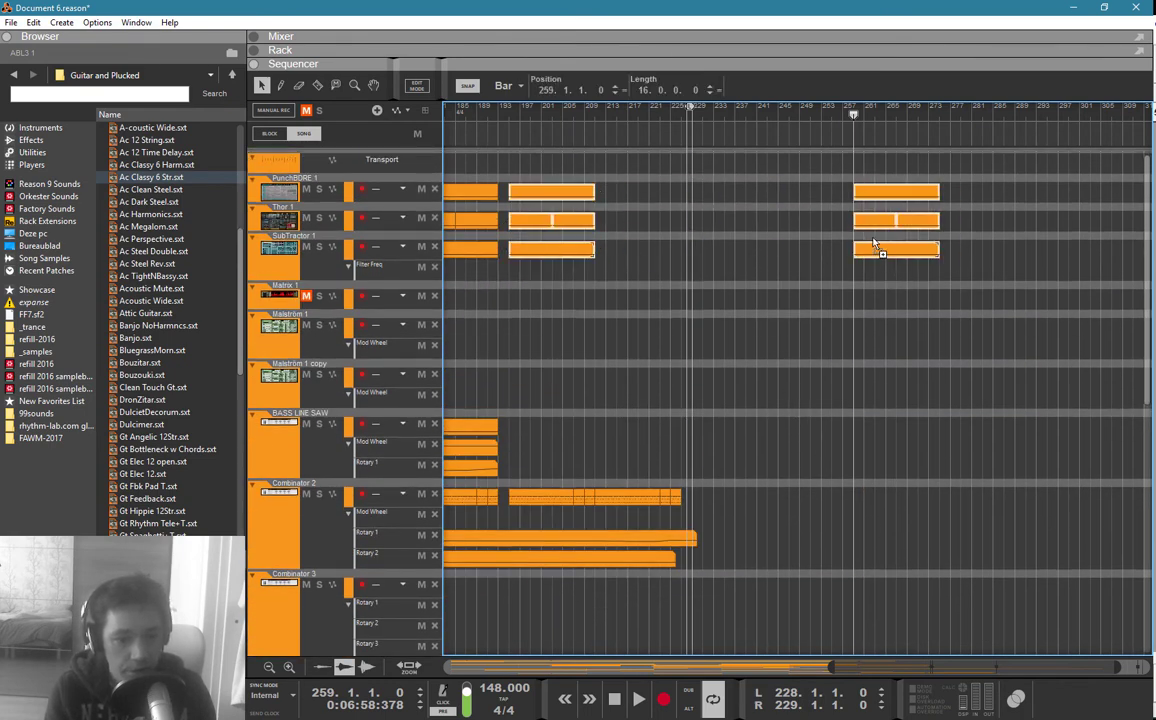
pyautogui.moveTo(982, 154); pyautogui.dragTo(887, 251)
pyautogui.scroll(-4, 898, 338)
pyautogui.scroll(4, 900, 343)
pyautogui.keyDown('ctrl'); pyautogui.click(867, 113); pyautogui.keyUp('ctrl')
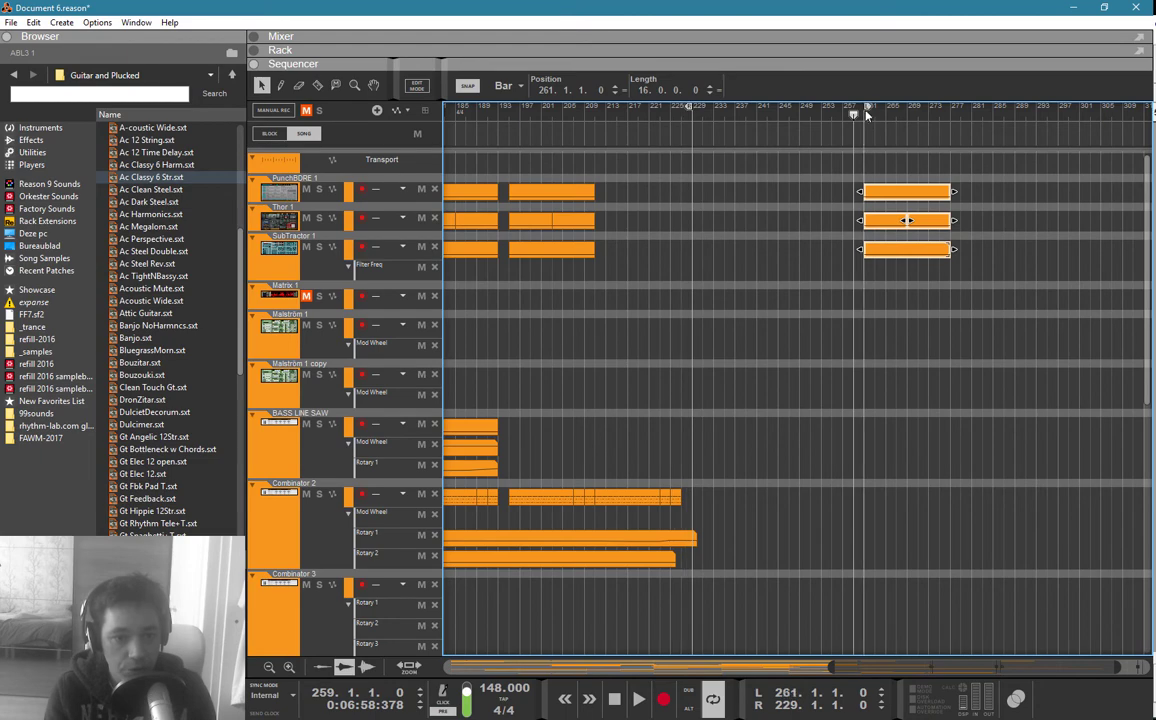
pyautogui.click(975, 194)
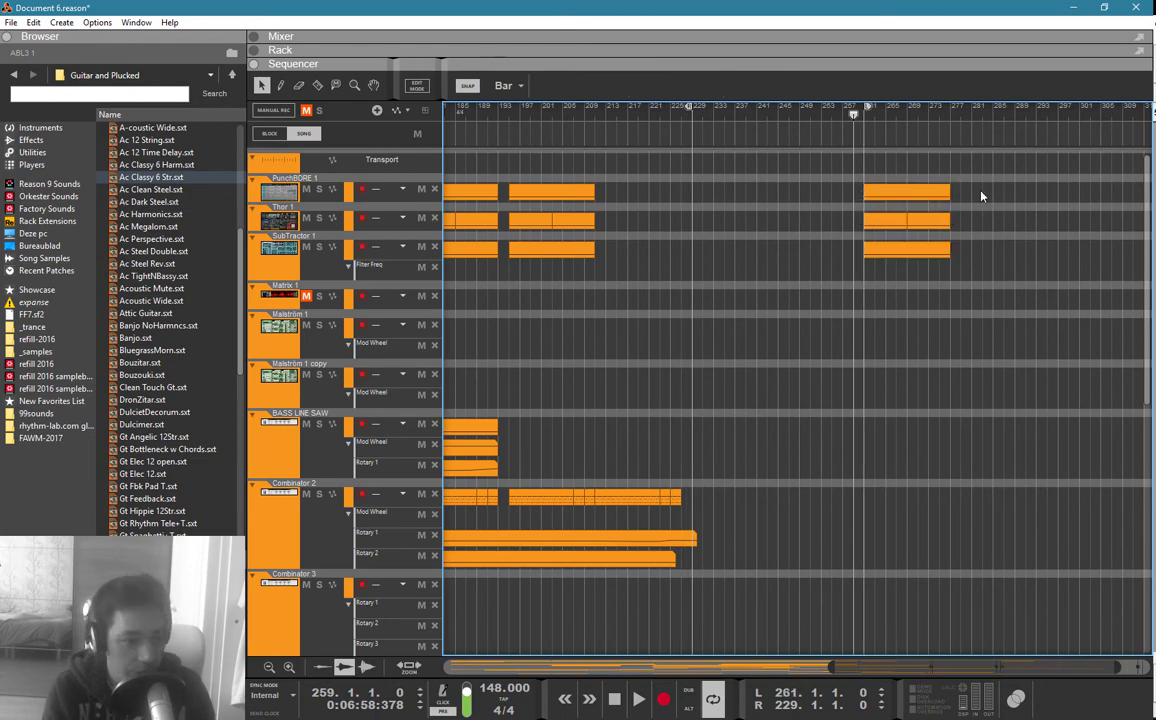
# Step: Draw a Filter Freq automation clip on SubTractor 1 from bar 261 to about bar 301
pyautogui.click(276, 224)
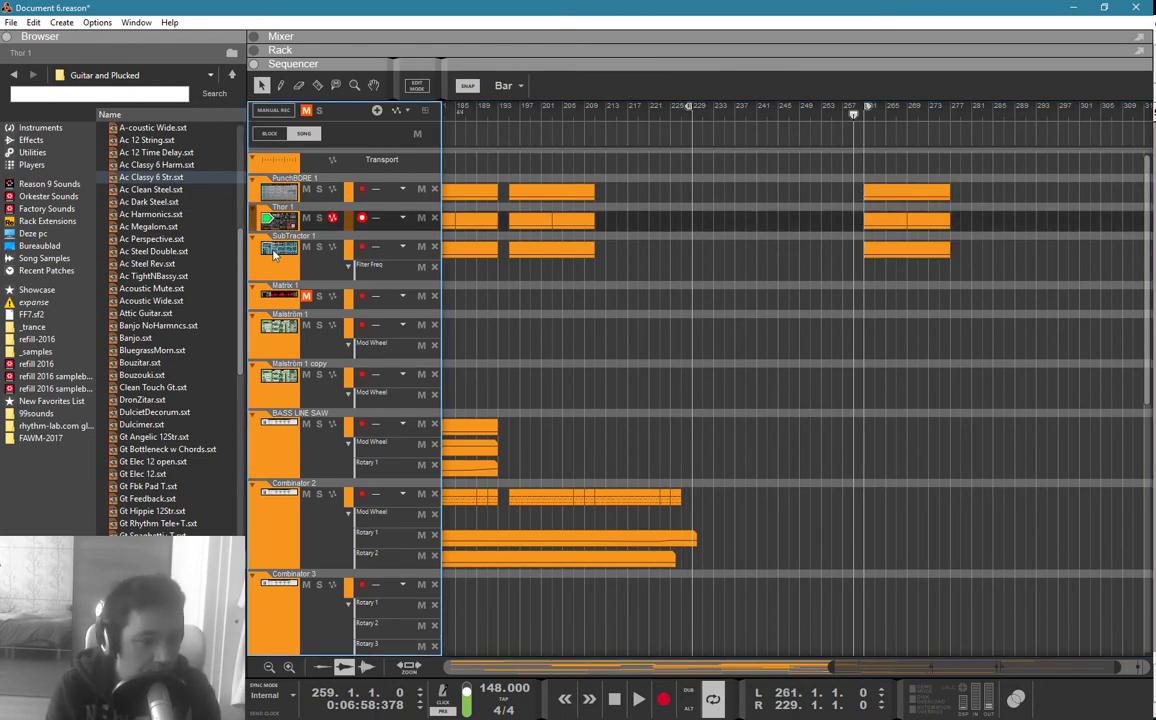
pyautogui.click(275, 252)
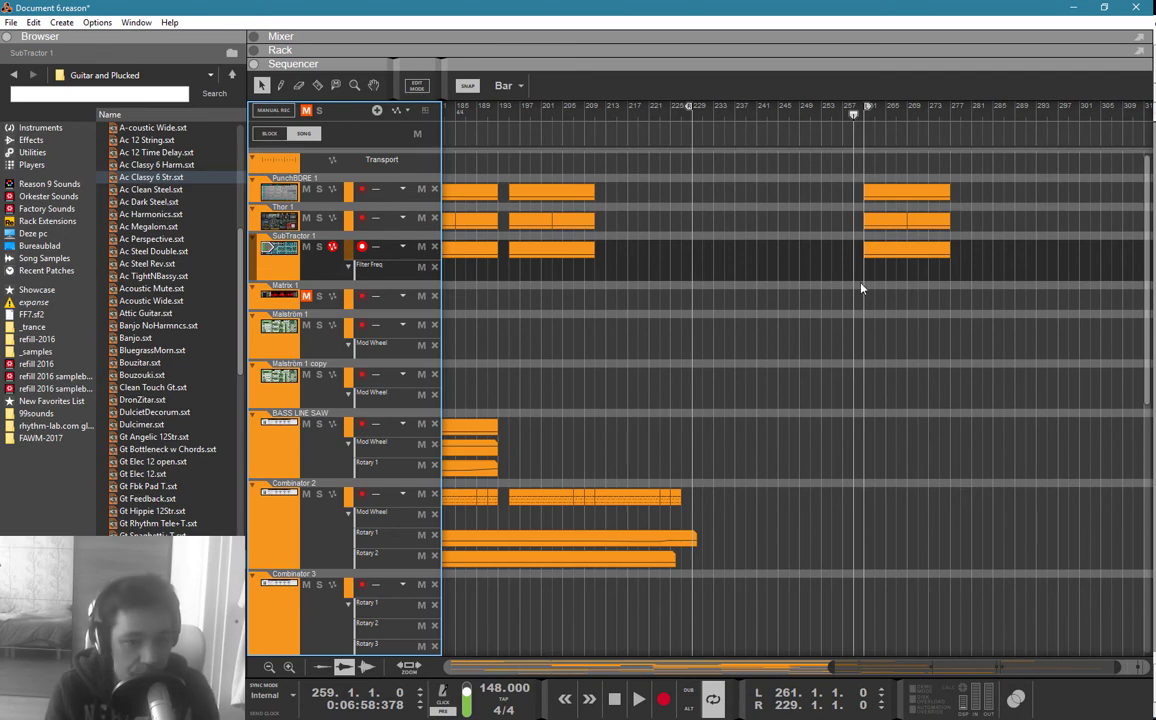
pyautogui.press('w')
pyautogui.moveTo(872, 268); pyautogui.dragTo(1076, 272)
pyautogui.doubleClick(893, 280)
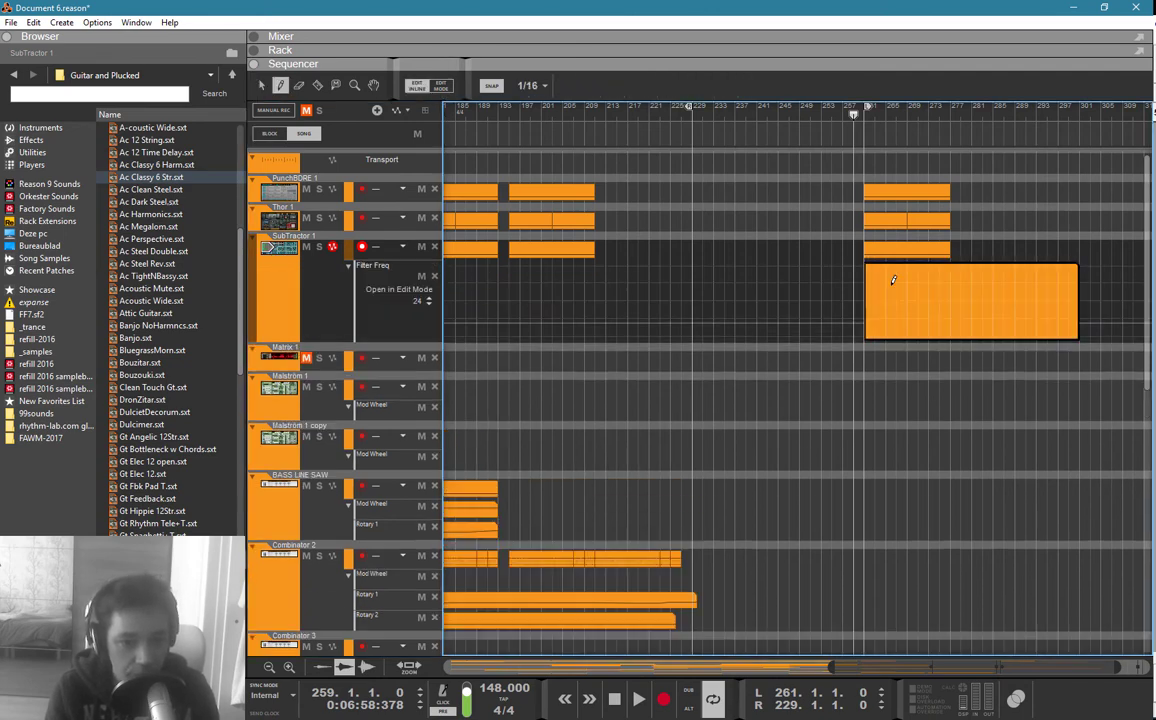
pyautogui.click(874, 308)
pyautogui.press('q')
pyautogui.press('Escape')
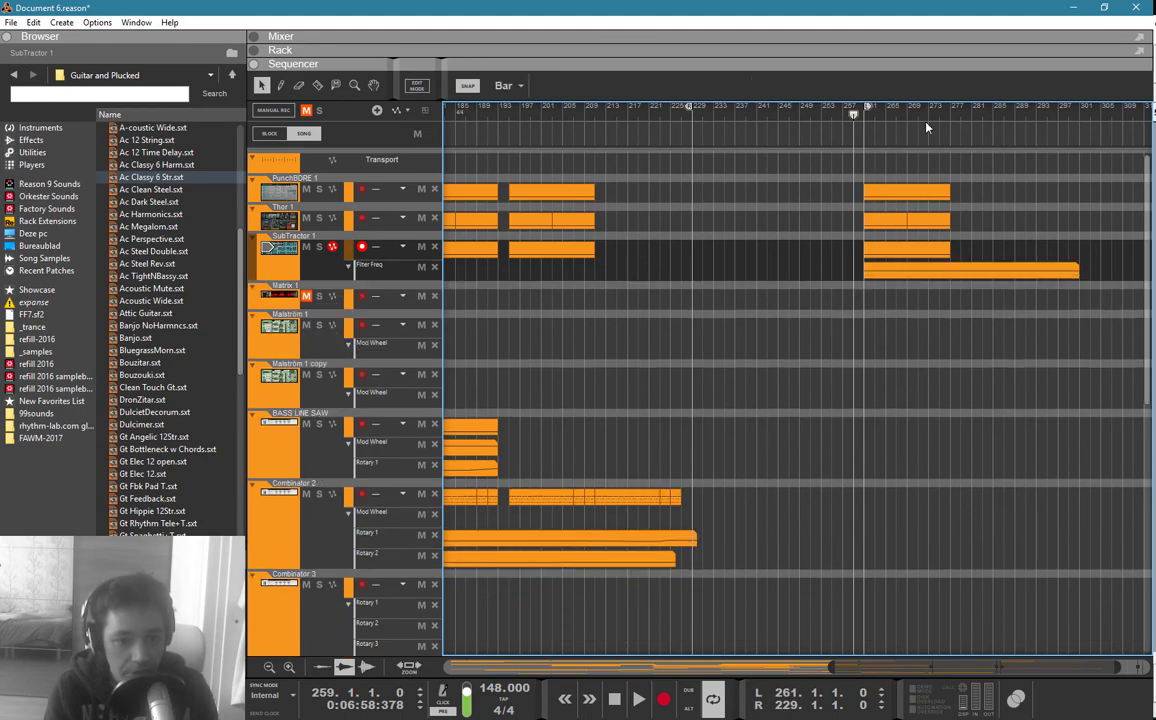
# Step: Set the loop end to bar 277 and copy the SubTractor 1 clip at bar 261 onto the Combinator 2 track
pyautogui.keyDown('alt'); pyautogui.click(952, 108); pyautogui.keyUp('alt')
pyautogui.scroll(-1, 774, 330)
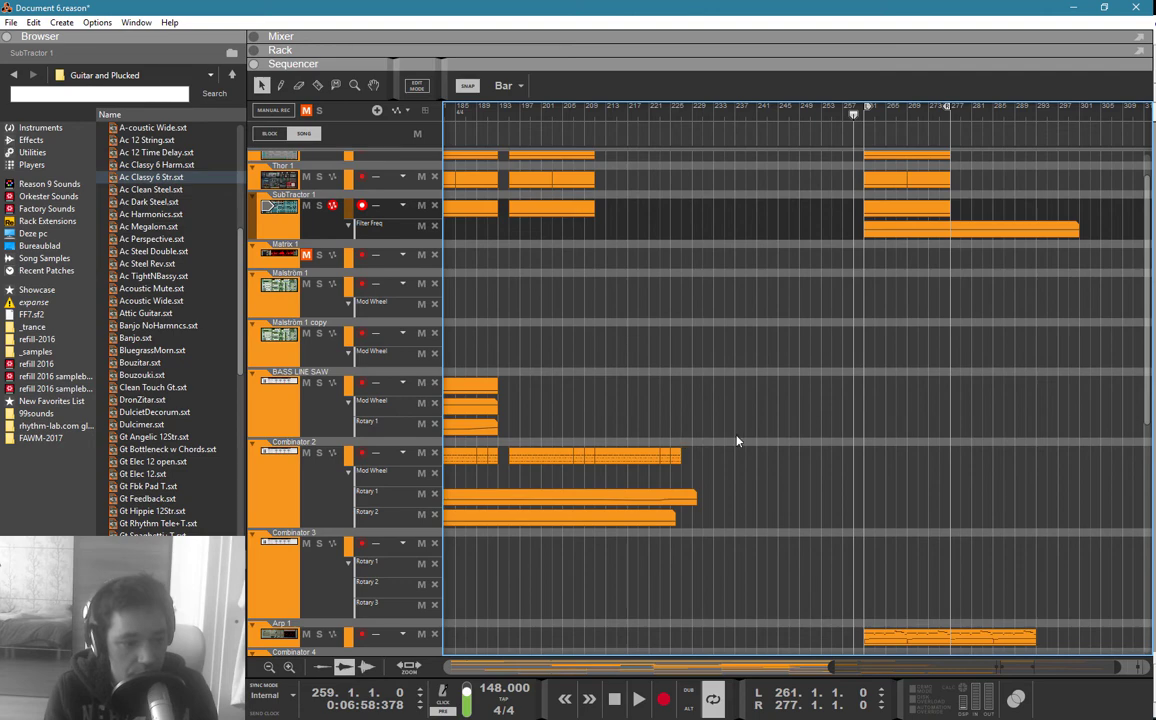
pyautogui.moveTo(725, 425); pyautogui.dragTo(519, 475)
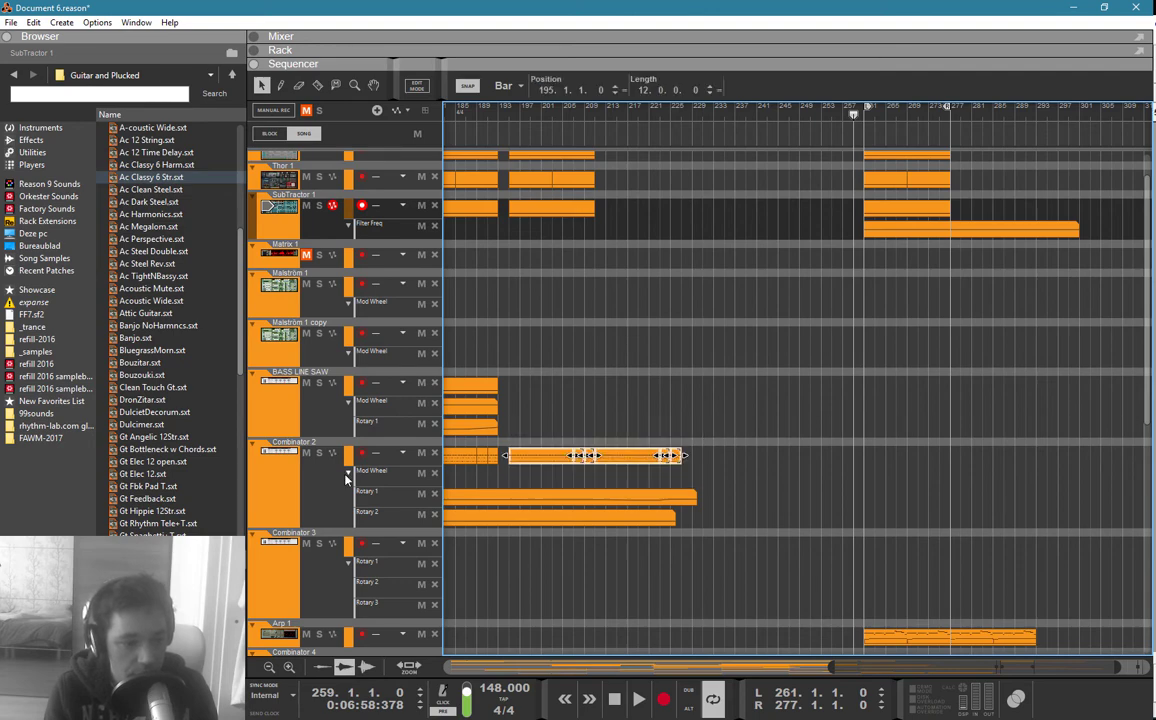
pyautogui.click(333, 486)
pyautogui.scroll(1, 774, 400)
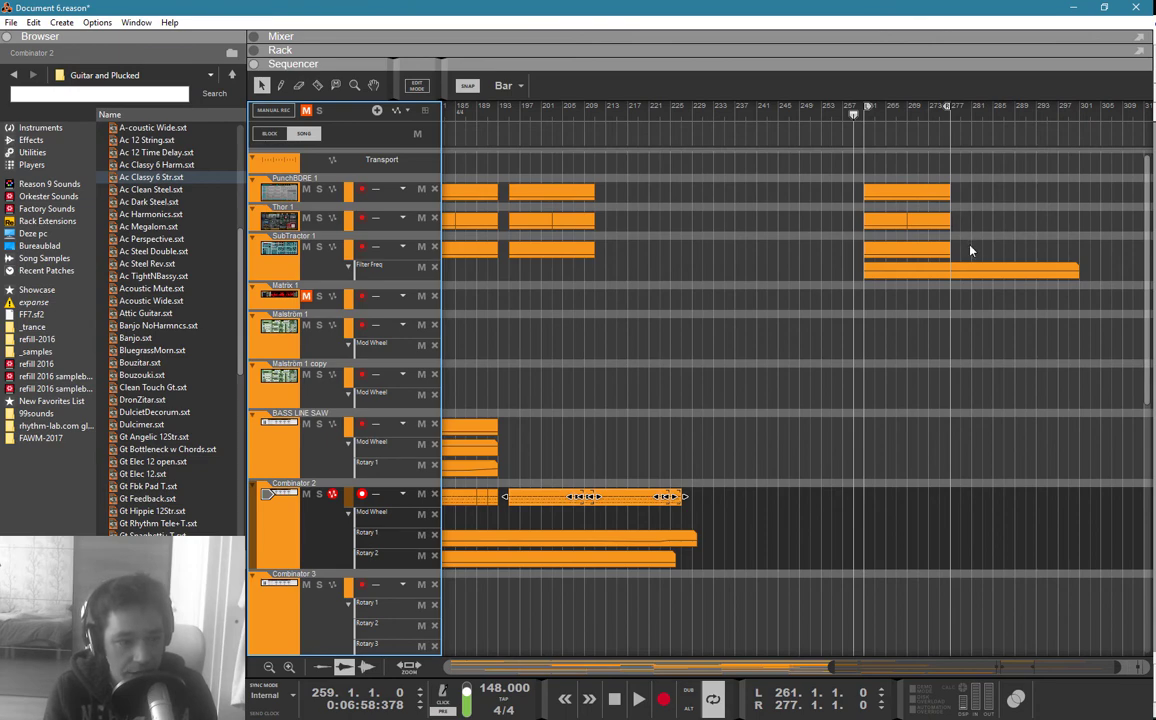
pyautogui.moveTo(893, 250); pyautogui.dragTo(903, 505)
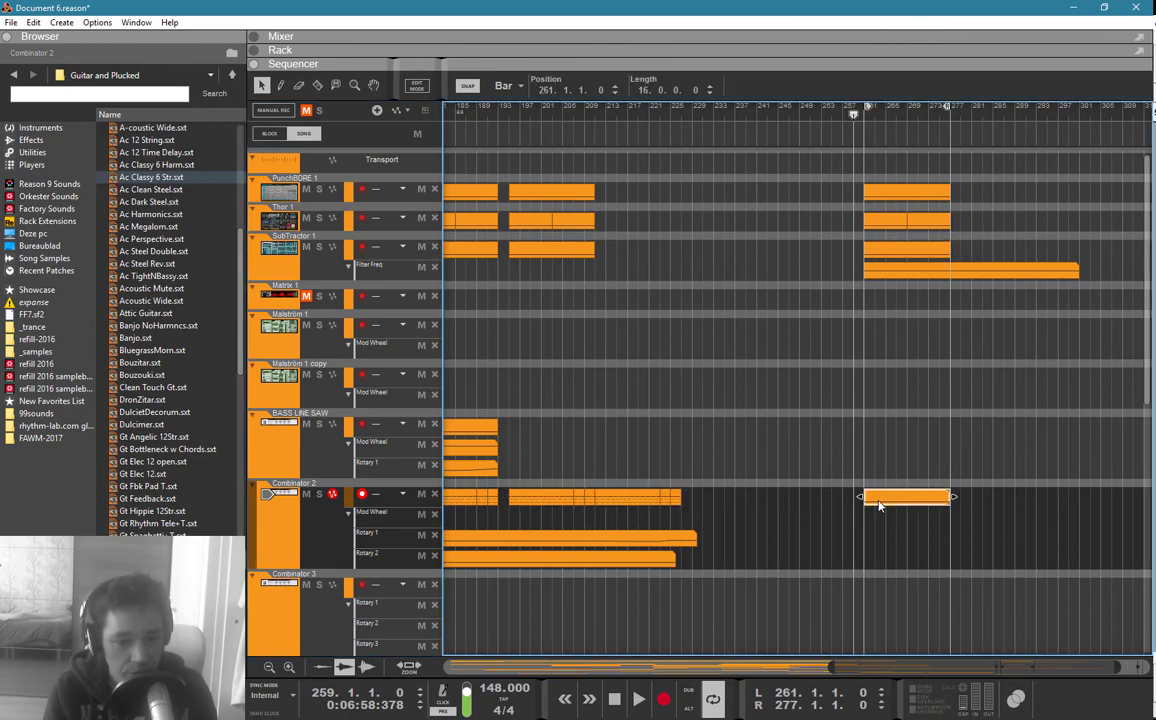
# Step: Open the Combinator 2 clip at bar 261, audition its D3 note and return to the arrangement
pyautogui.doubleClick(878, 500)
pyautogui.click(487, 322)
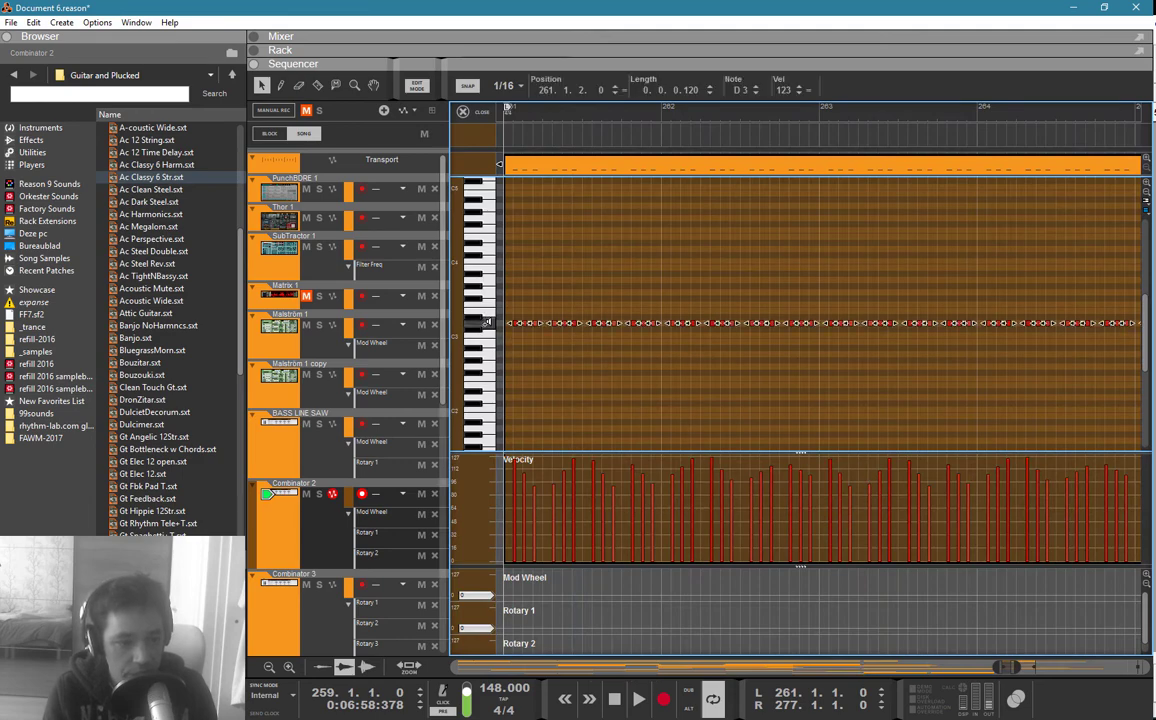
pyautogui.hotkey('ctrl', 'e')
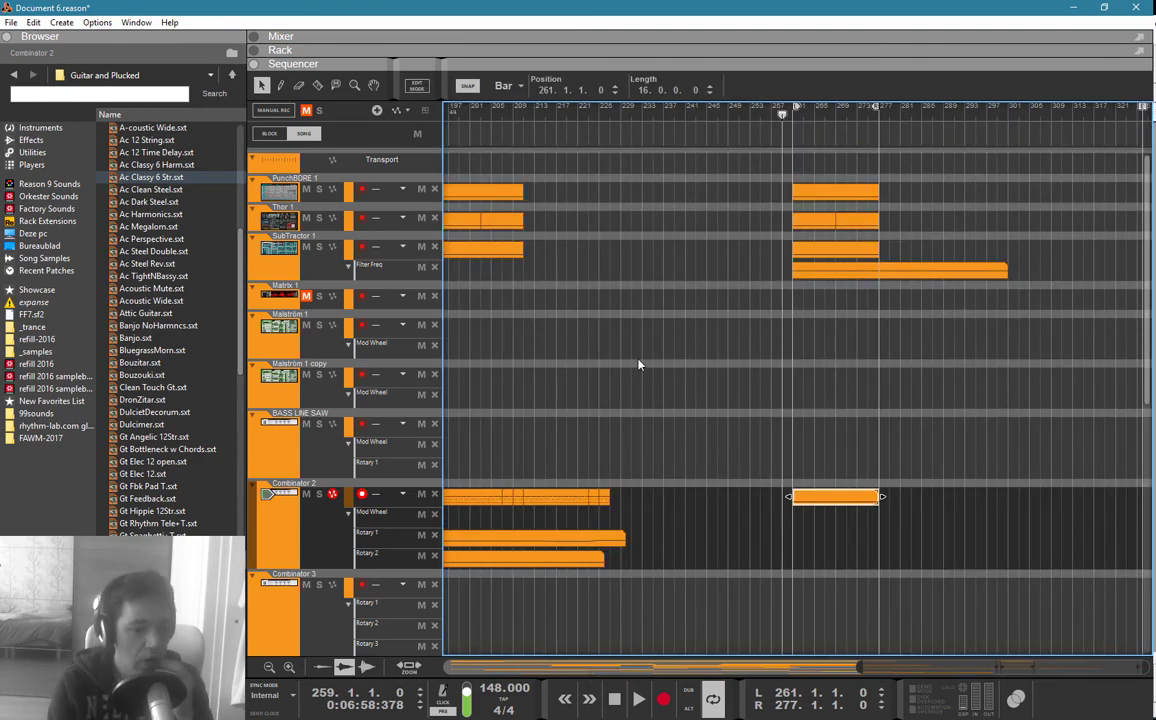
# Step: Draw a Rotary 1 automation clip on Combinator 2 from bar 261 to about bar 295 and add a value point near its start
pyautogui.press('w')
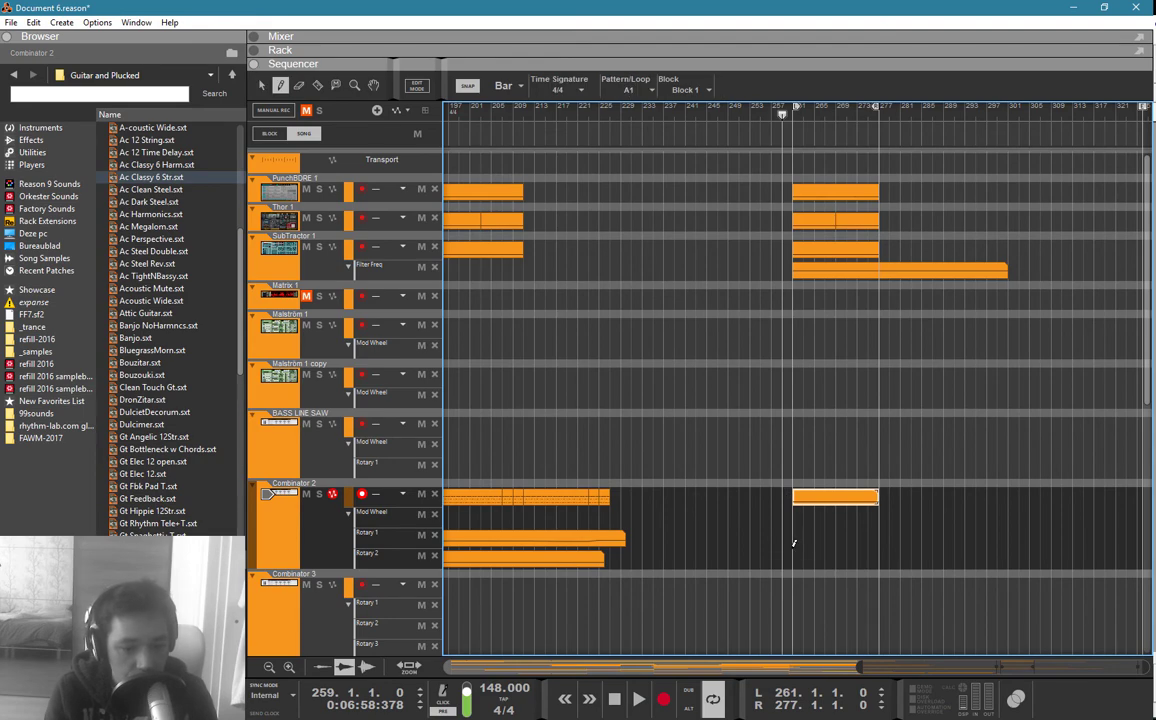
pyautogui.moveTo(796, 541); pyautogui.dragTo(973, 540)
pyautogui.press('q')
pyautogui.doubleClick(853, 546)
pyautogui.press('w')
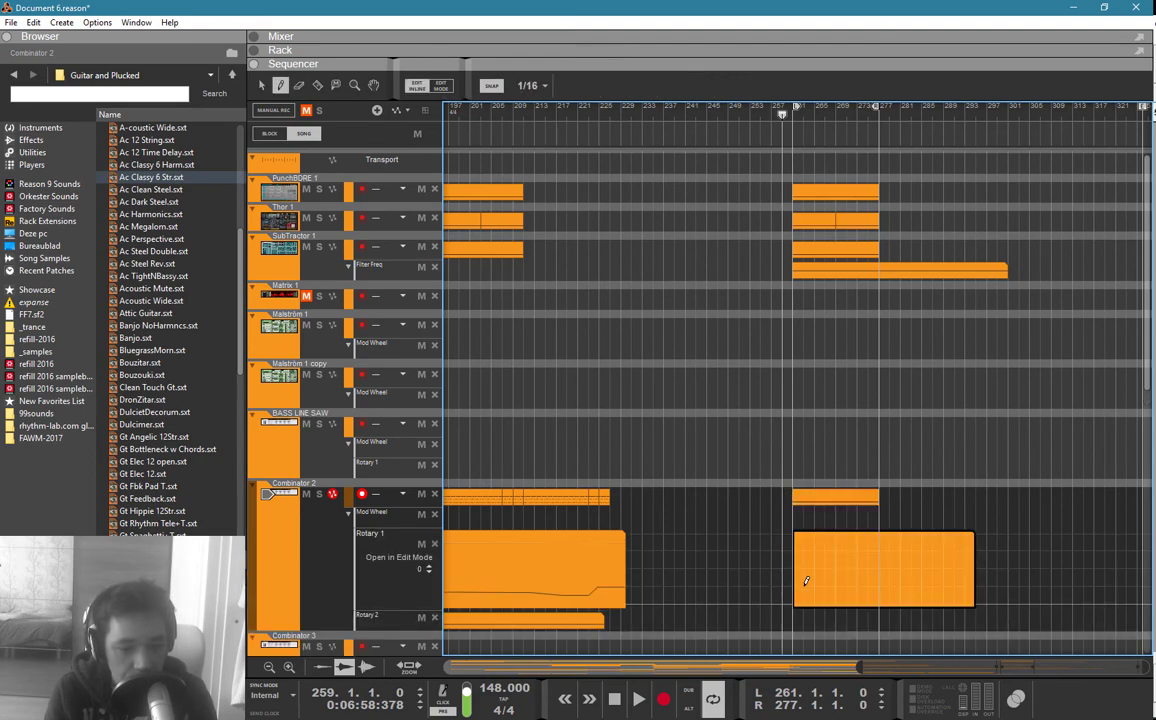
pyautogui.click(803, 583)
pyautogui.press('q')
# Step: Draw a 30-bar Mod Wheel automation clip on Combinator 2 starting at bar 261
pyautogui.click(804, 519)
pyautogui.press('w')
pyautogui.moveTo(804, 519); pyautogui.dragTo(953, 516)
pyautogui.press('q')
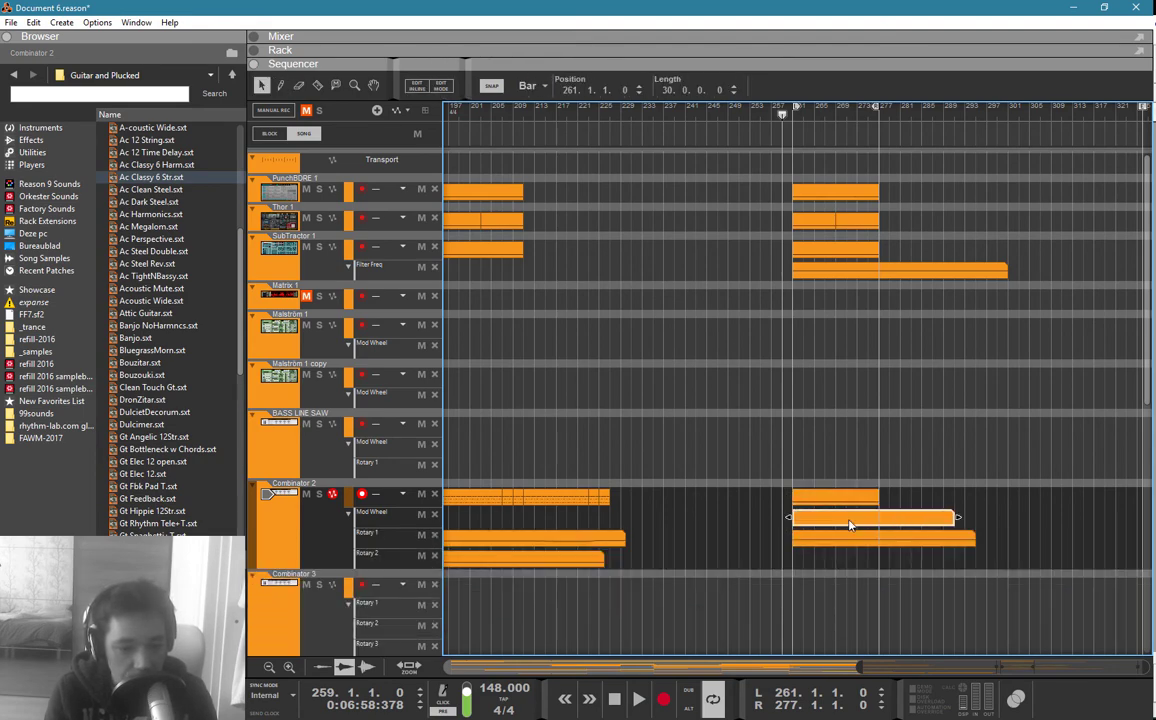
# Step: Draw a Combinator 2 Mod Wheel curve climbing to about 72 by bar 269, dipping to 46 at bar 274 and rising again near bar 277
pyautogui.doubleClick(852, 525)
pyautogui.press('w')
pyautogui.moveTo(798, 577); pyautogui.dragTo(847, 530)
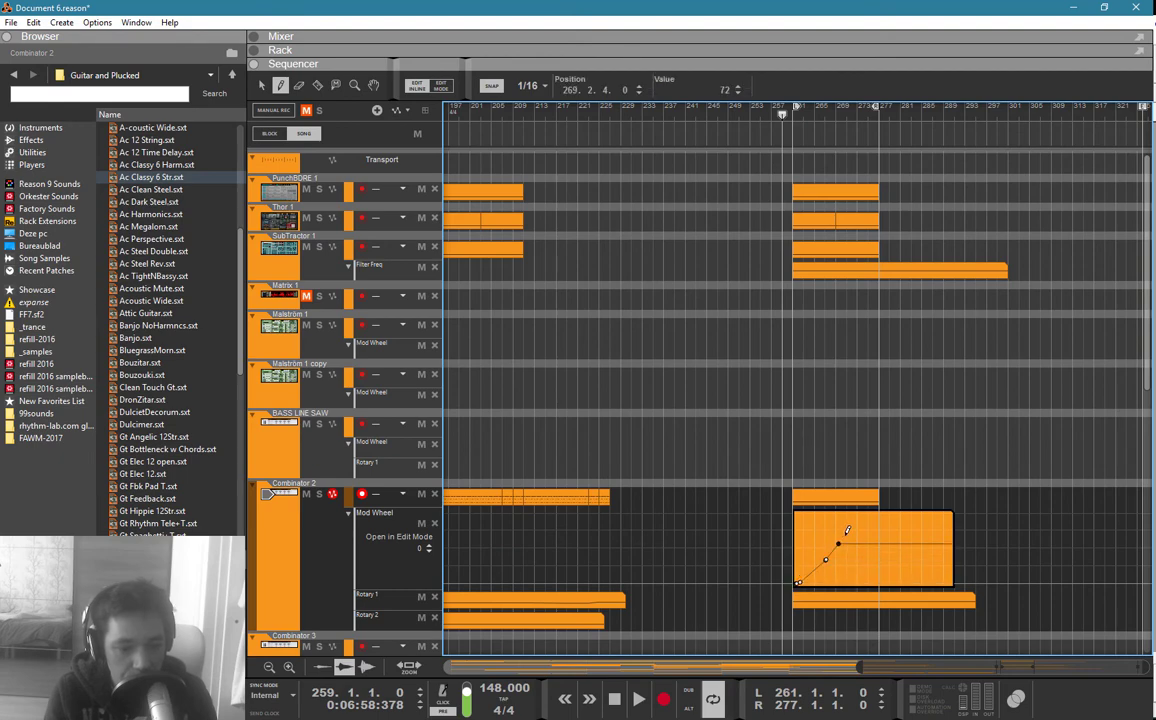
pyautogui.click(852, 541)
pyautogui.click(854, 555)
pyautogui.click(862, 558)
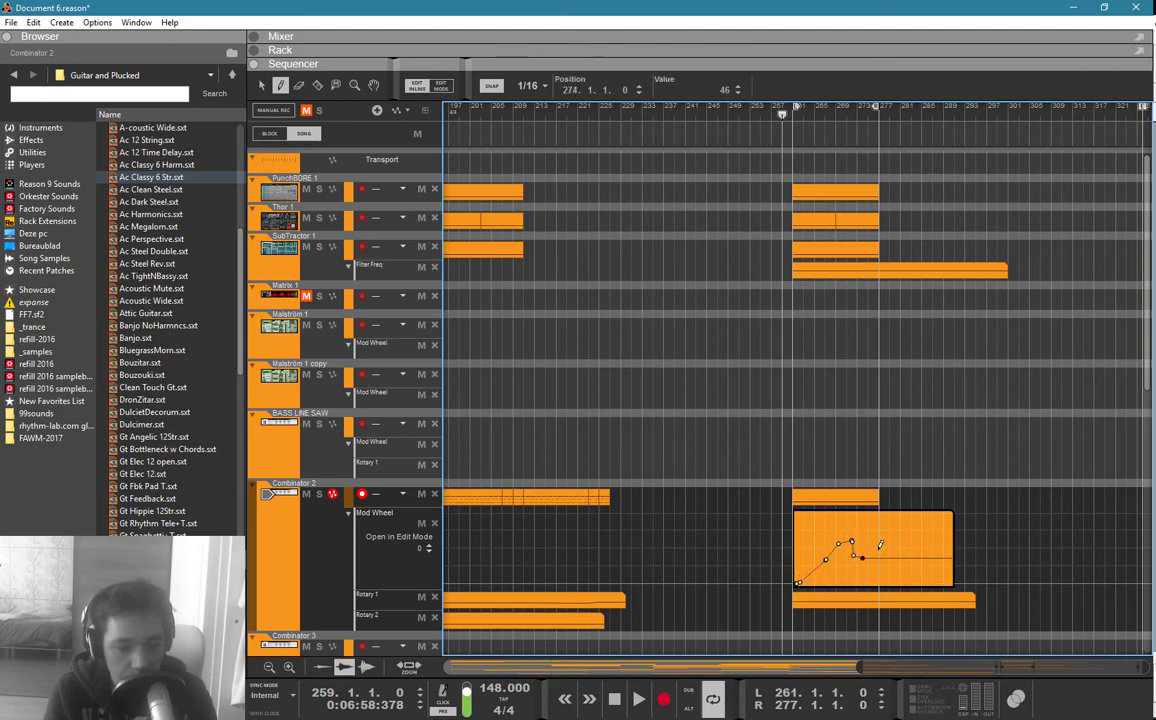
pyautogui.click(877, 550)
pyautogui.press('q')
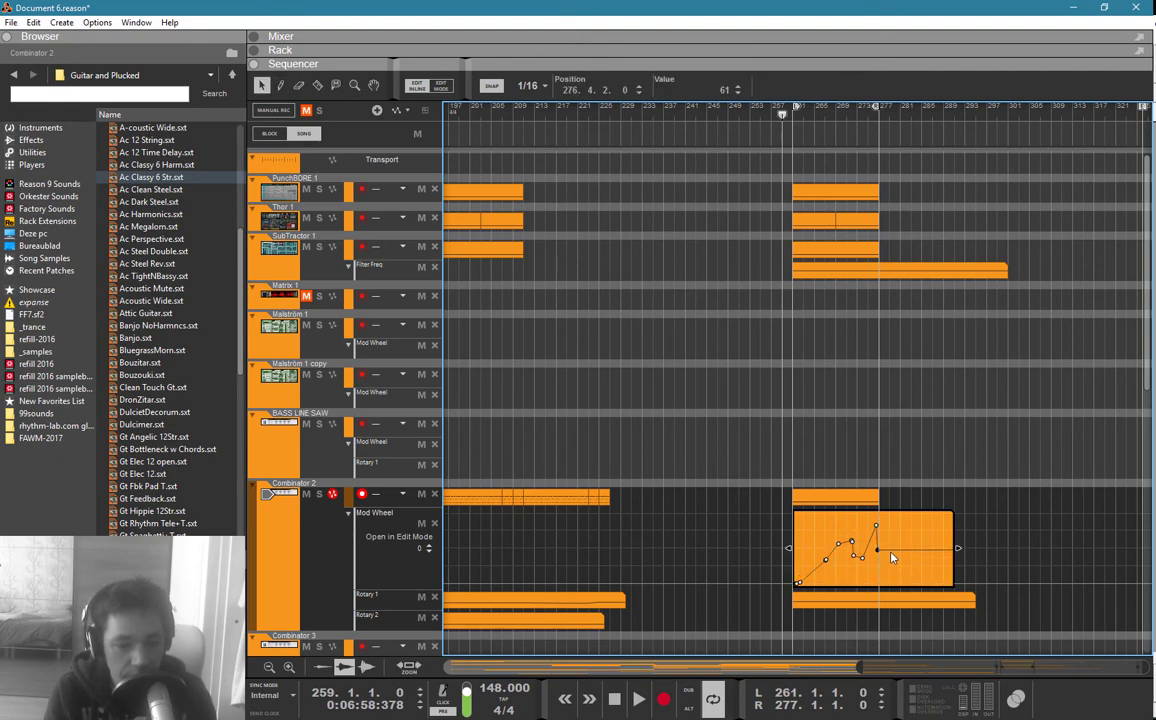
pyautogui.press('Delete')
pyautogui.click(917, 495)
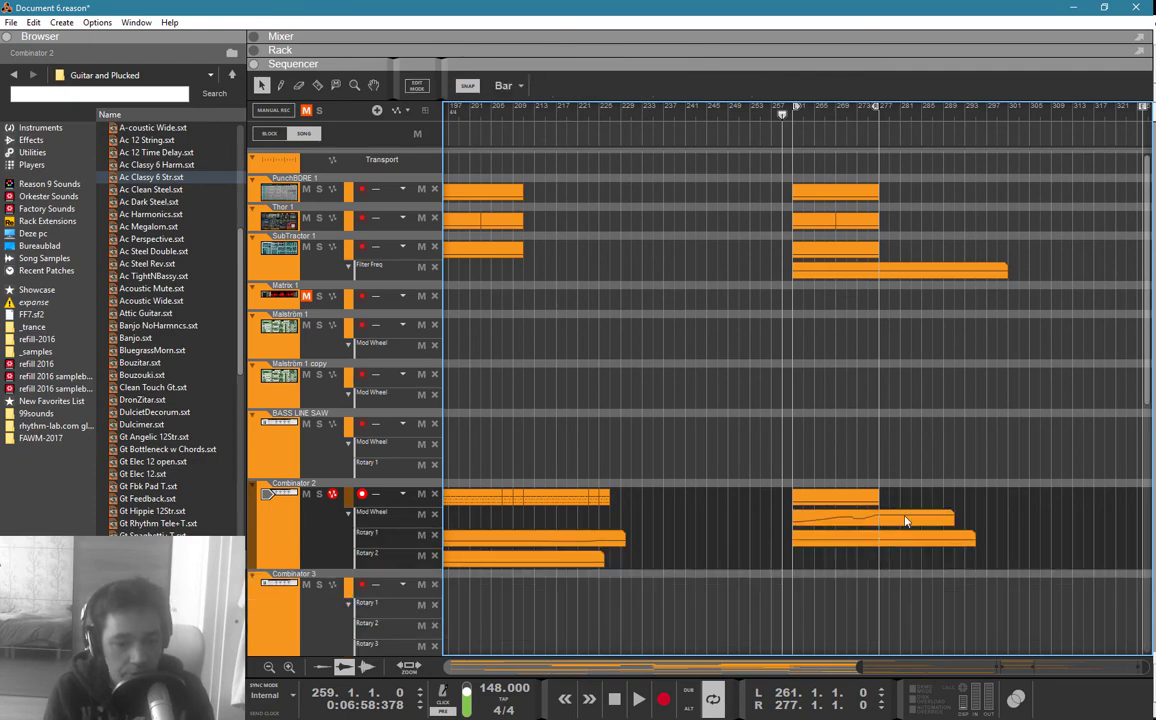
# Step: Copy the Combinator 2, PunchBORE 1, Thor 1 and SubTractor 1 clips from bar 261 to bar 277 and end the Mod Wheel clip at bar 293
pyautogui.click(909, 518)
pyautogui.moveTo(955, 517); pyautogui.dragTo(990, 525)
pyautogui.moveTo(825, 498); pyautogui.dragTo(917, 505)
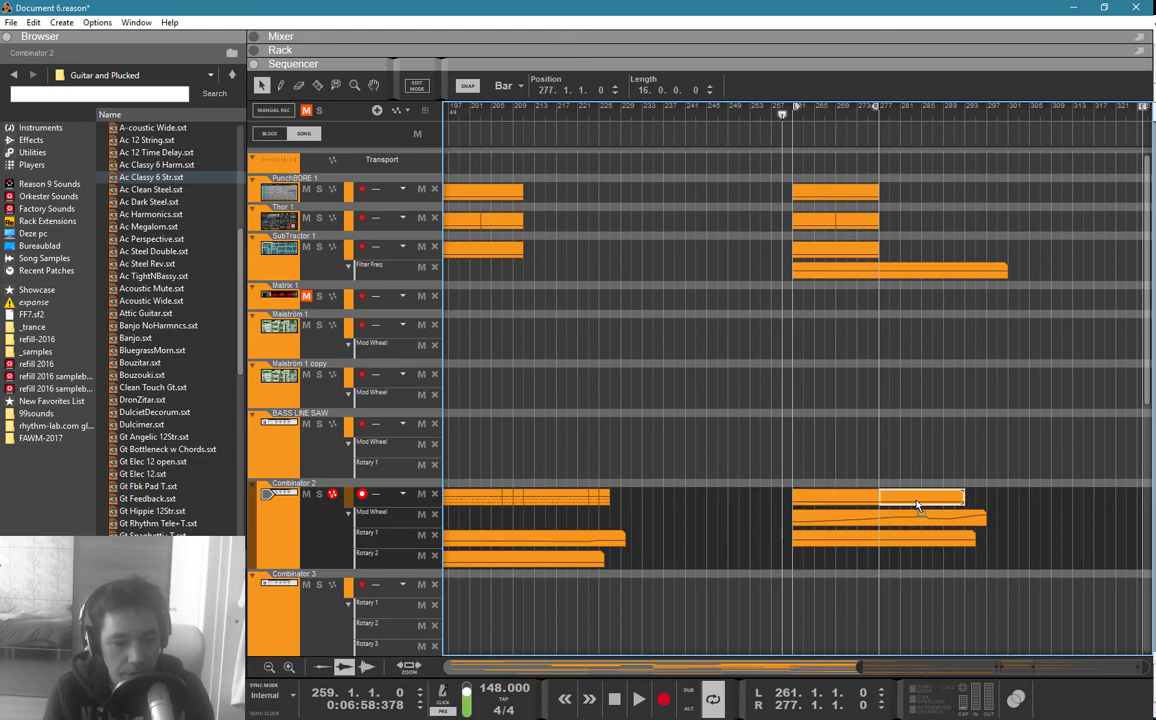
pyautogui.click(975, 518)
pyautogui.moveTo(988, 518); pyautogui.dragTo(966, 519)
pyautogui.click(983, 485)
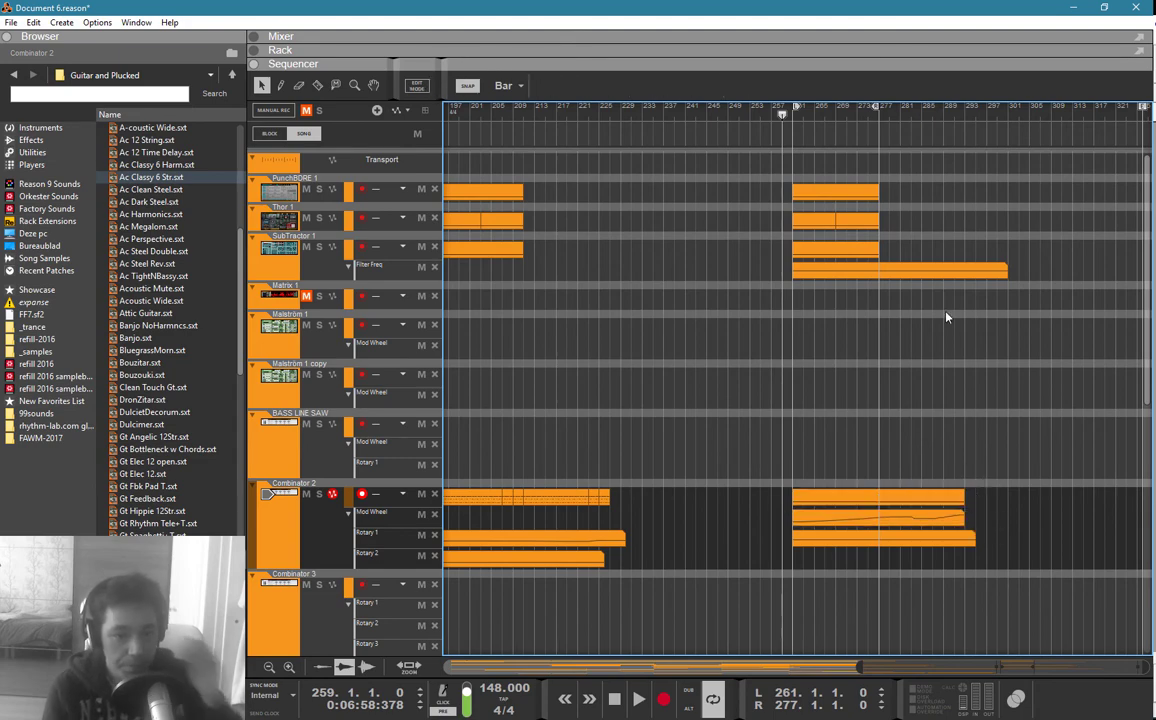
pyautogui.moveTo(942, 182); pyautogui.dragTo(785, 260)
pyautogui.moveTo(801, 252); pyautogui.dragTo(888, 256)
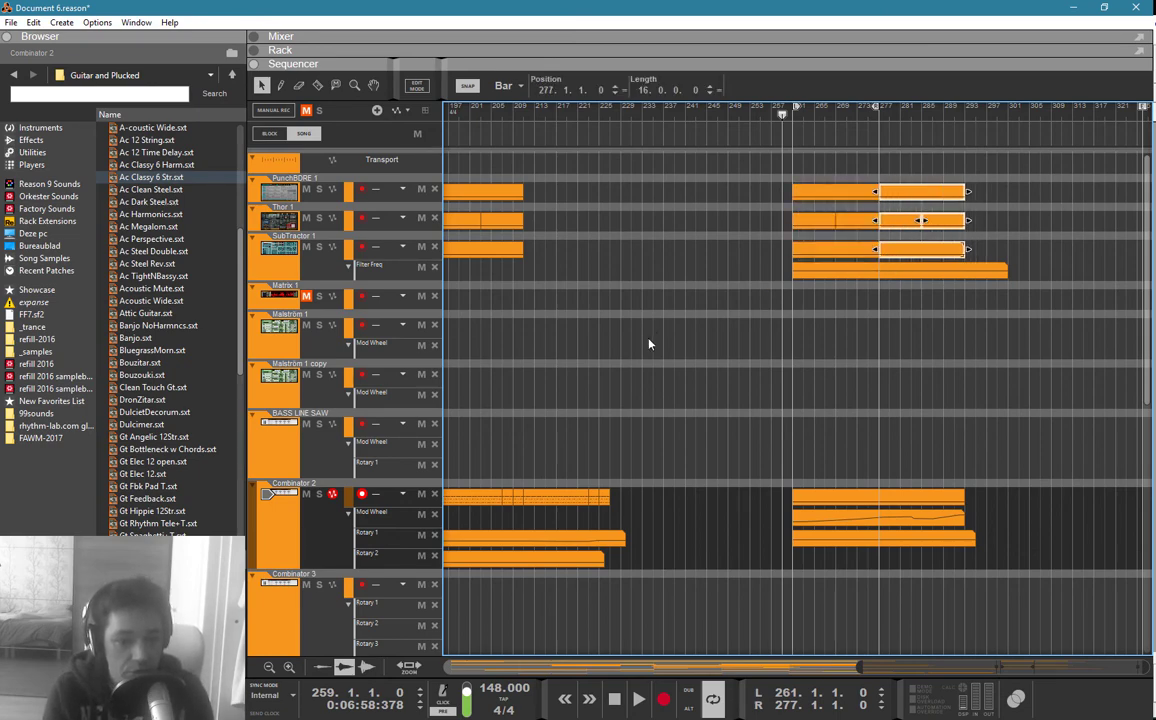
# Step: Copy two earlier clips each from Redrum 1, Redrum 2 and Redrum 3 to bar 261 and repeat them at bar 293
pyautogui.scroll(-3, 724, 387)
pyautogui.scroll(-8, 710, 432)
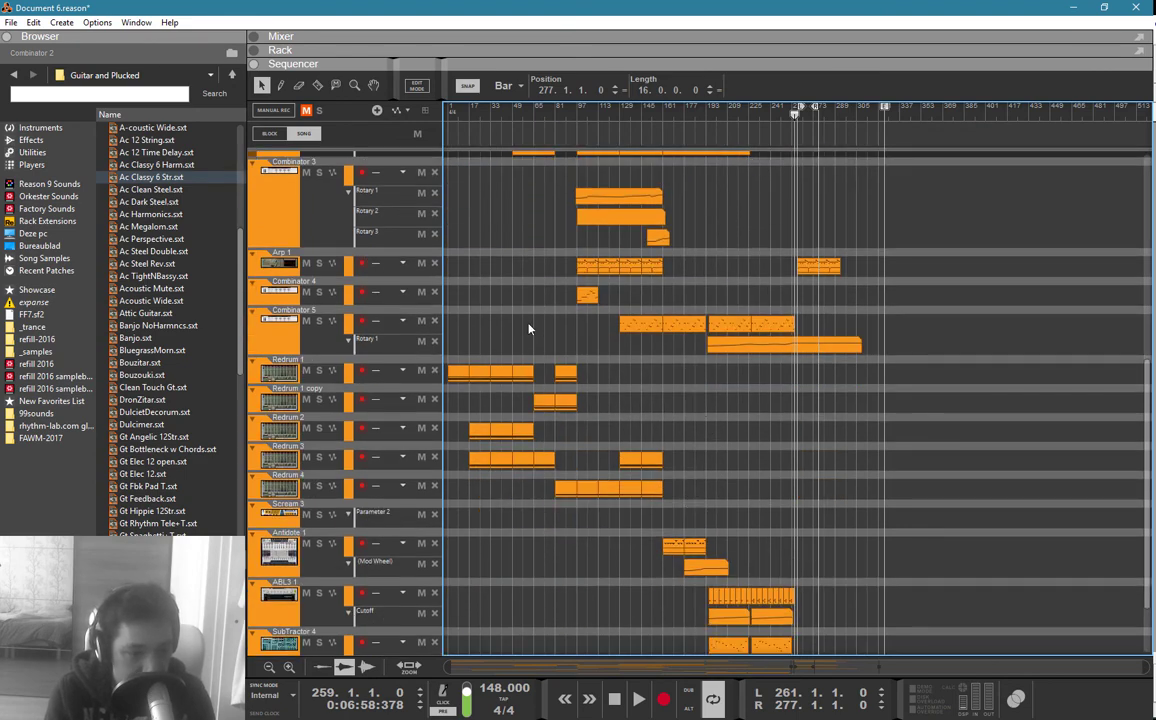
pyautogui.moveTo(527, 316); pyautogui.dragTo(495, 403)
pyautogui.moveTo(504, 315); pyautogui.dragTo(810, 454)
pyautogui.scroll(2, 809, 455)
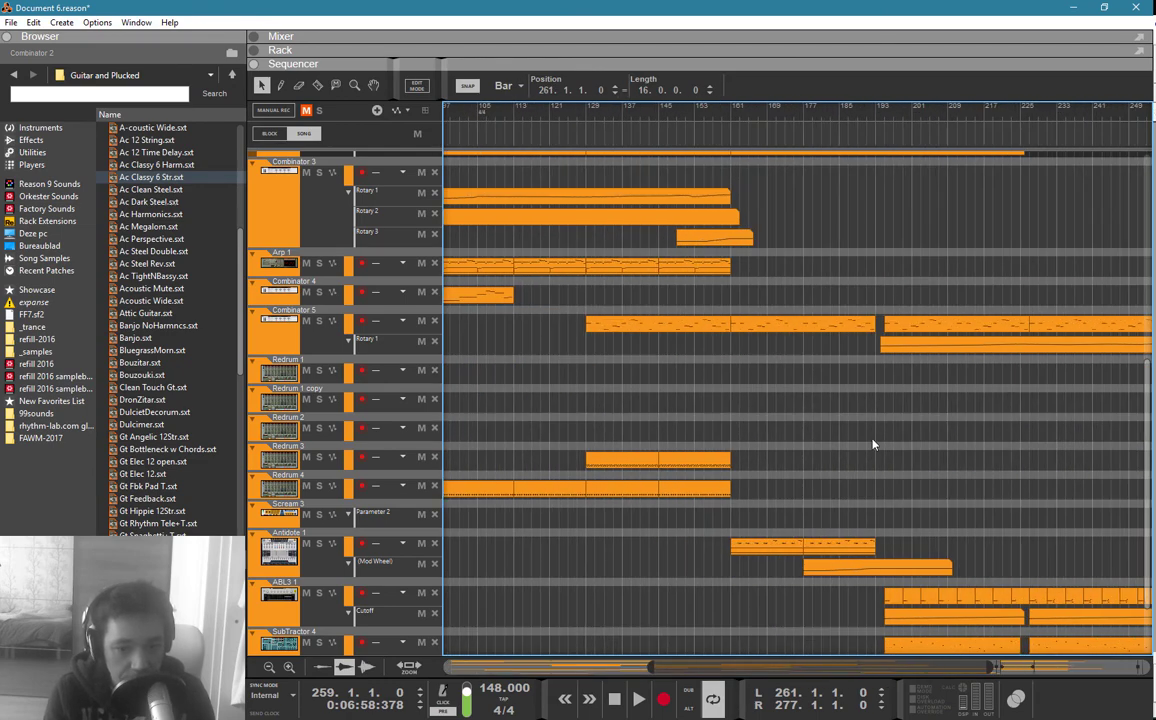
pyautogui.moveTo(715, 451); pyautogui.dragTo(1151, 464)
pyautogui.moveTo(1056, 364); pyautogui.dragTo(923, 467)
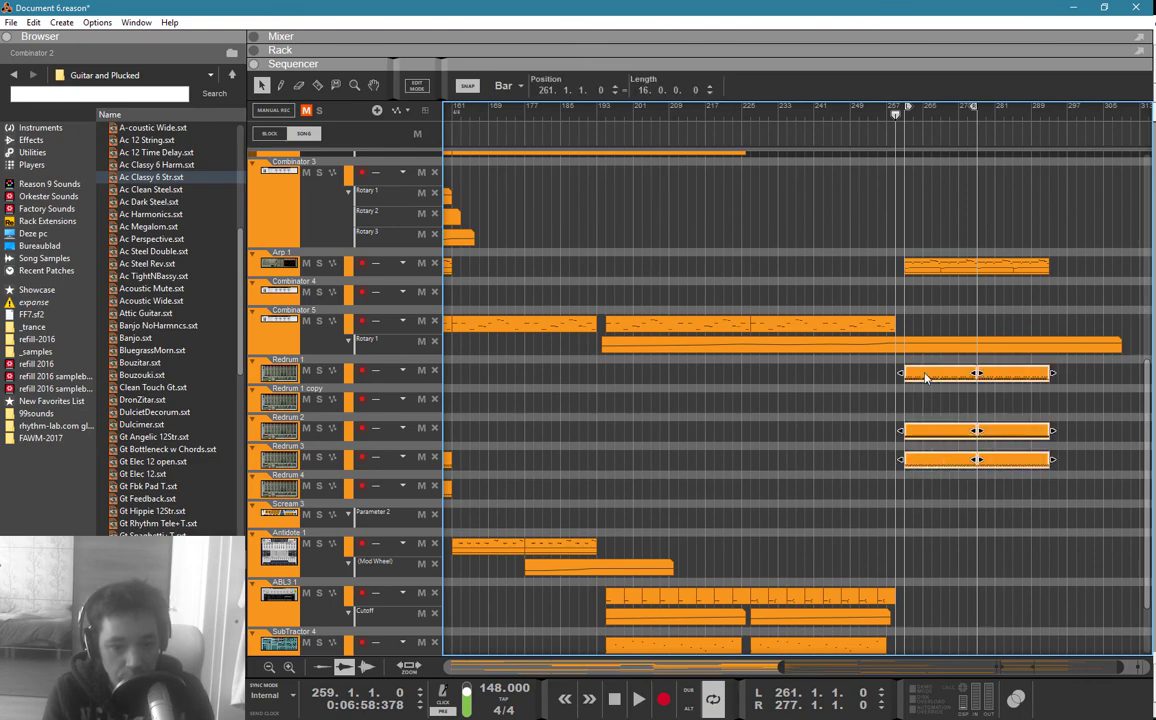
pyautogui.moveTo(926, 377); pyautogui.dragTo(1075, 378)
pyautogui.moveTo(1071, 380); pyautogui.dragTo(1071, 380)
pyautogui.scroll(-2, 737, 411)
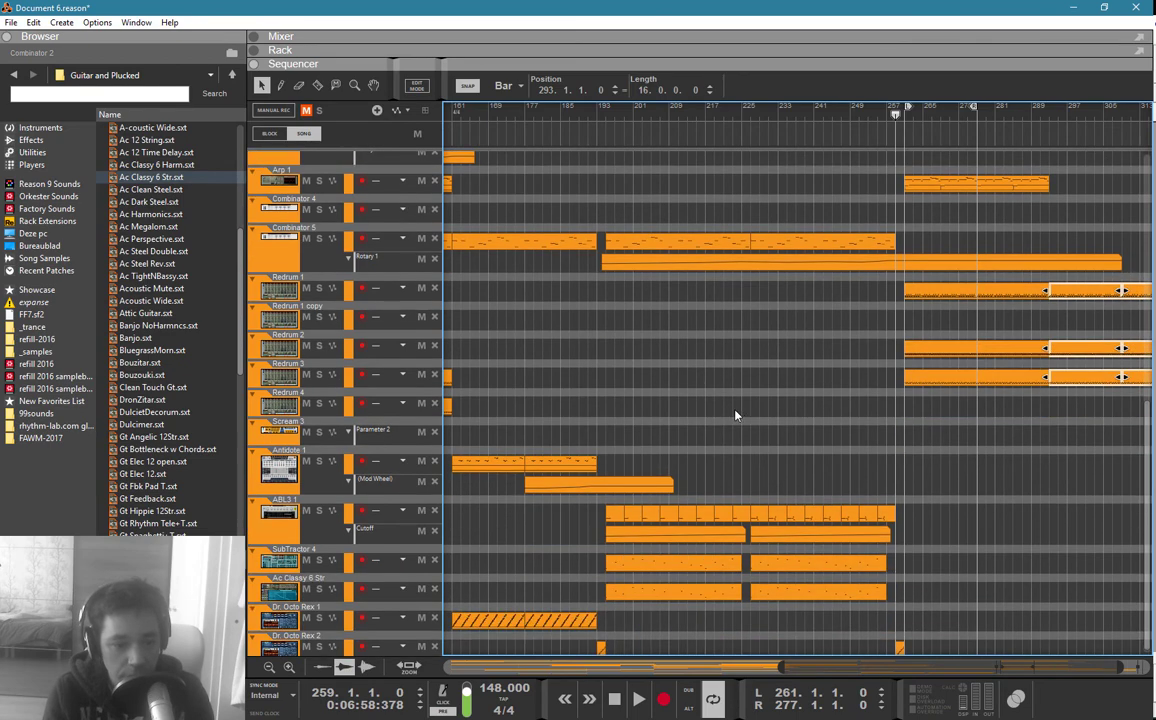
pyautogui.scroll(-3, 722, 418)
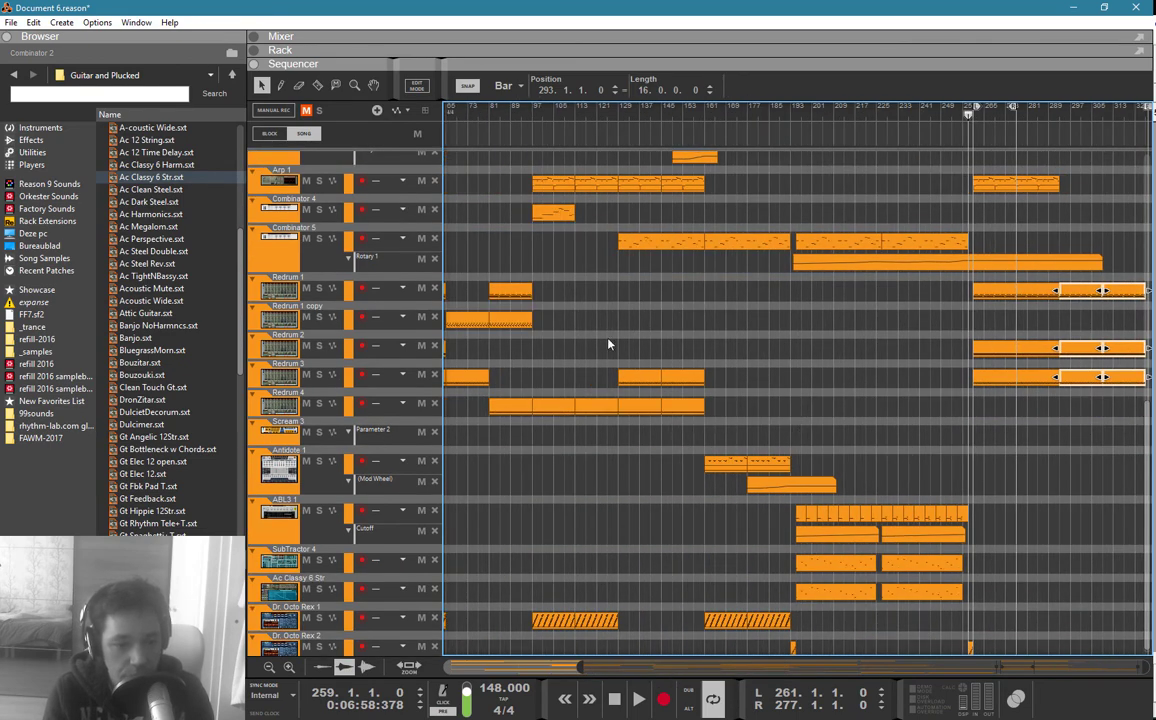
pyautogui.hscroll(-3, 560, 350)
pyautogui.click(484, 349)
pyautogui.moveTo(487, 358); pyautogui.dragTo(925, 350)
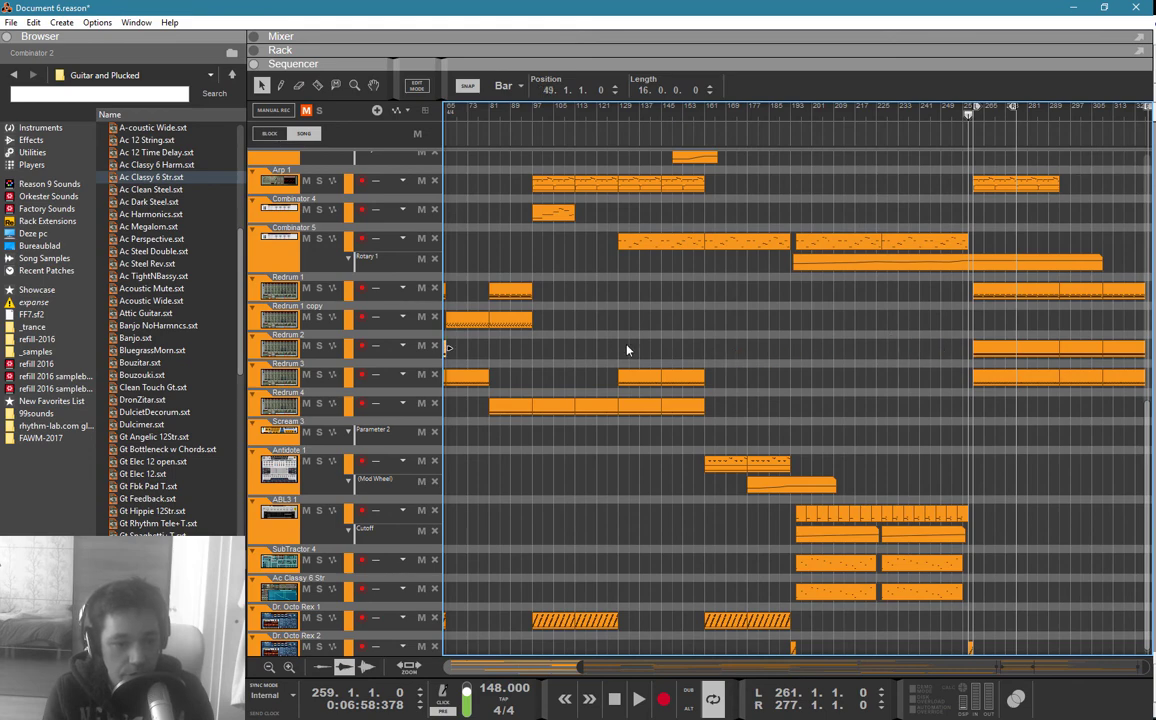
pyautogui.press('Delete')
# Step: Copy the two Redrum 1 copy clips at bar 65 to bar 261 and repeat them at bar 293
pyautogui.moveTo(462, 323); pyautogui.dragTo(1069, 325)
pyautogui.moveTo(1069, 325); pyautogui.dragTo(1153, 323)
pyautogui.click(1080, 320)
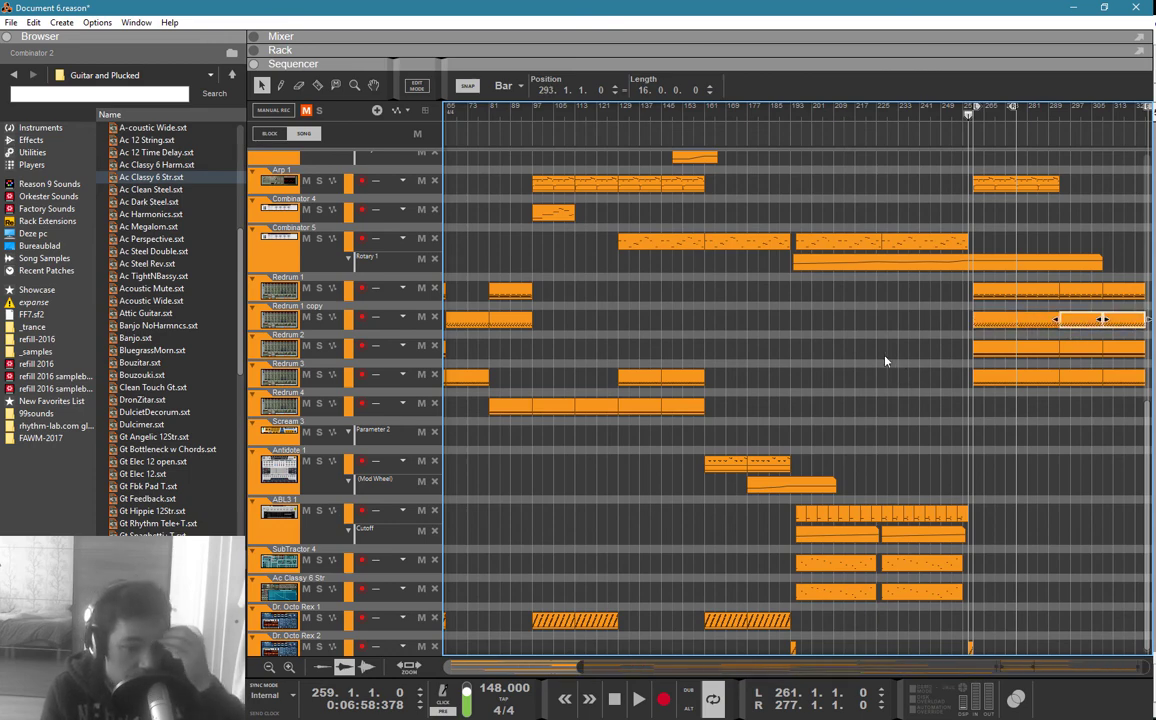
# Step: Copy the row of Redrum 4 clips starting at bar 81 to bar 261
pyautogui.click(622, 407)
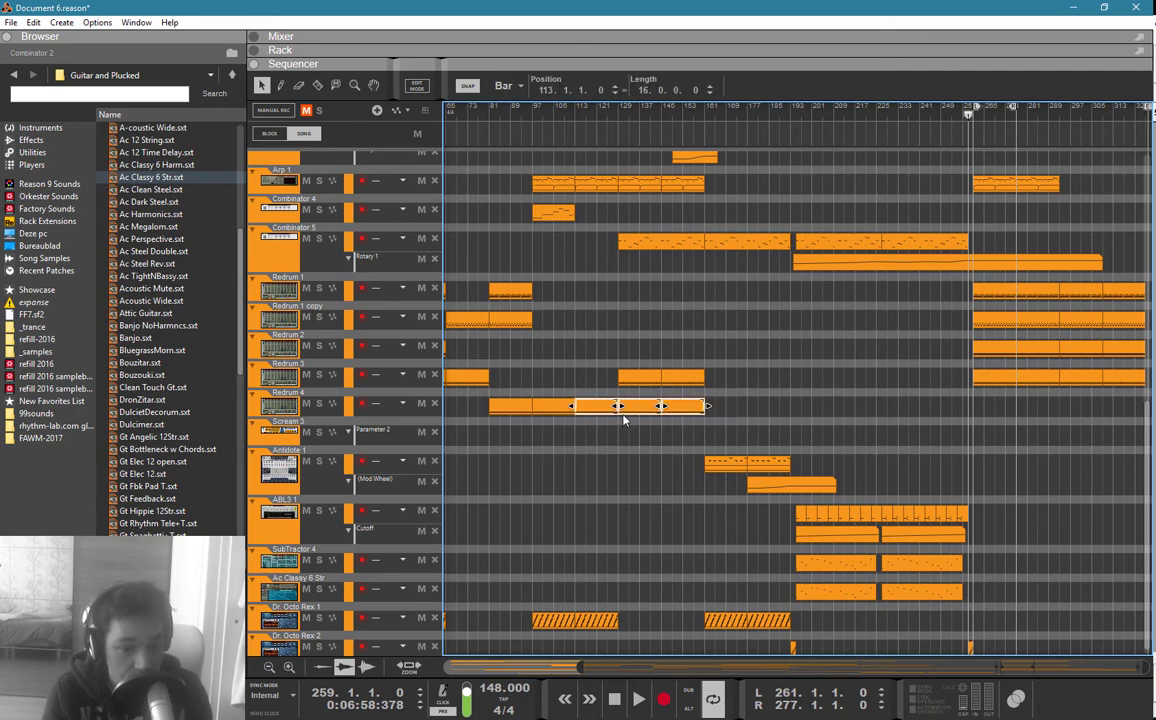
pyautogui.moveTo(799, 408); pyautogui.dragTo(500, 408)
pyautogui.moveTo(840, 397); pyautogui.dragTo(993, 411)
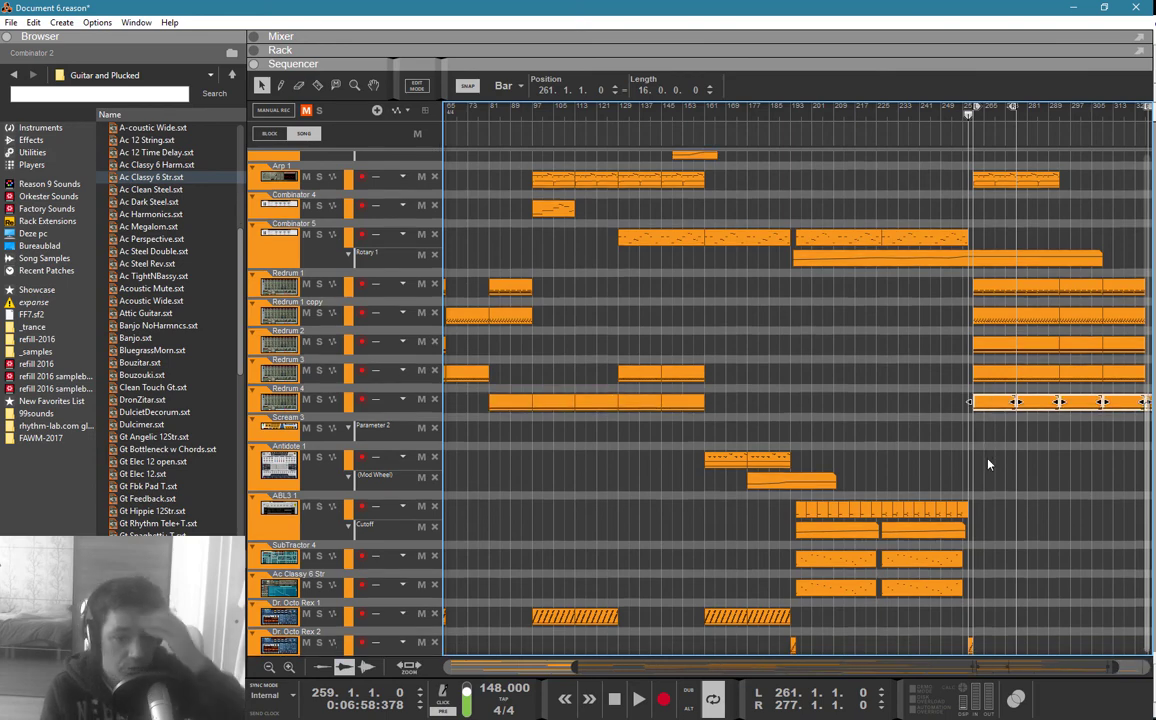
# Step: Copy the Combinator 4 clip at bar 97 to bars 261 and 277, and set the loop end to bar 293
pyautogui.scroll(8, 888, 410)
pyautogui.scroll(3, 838, 441)
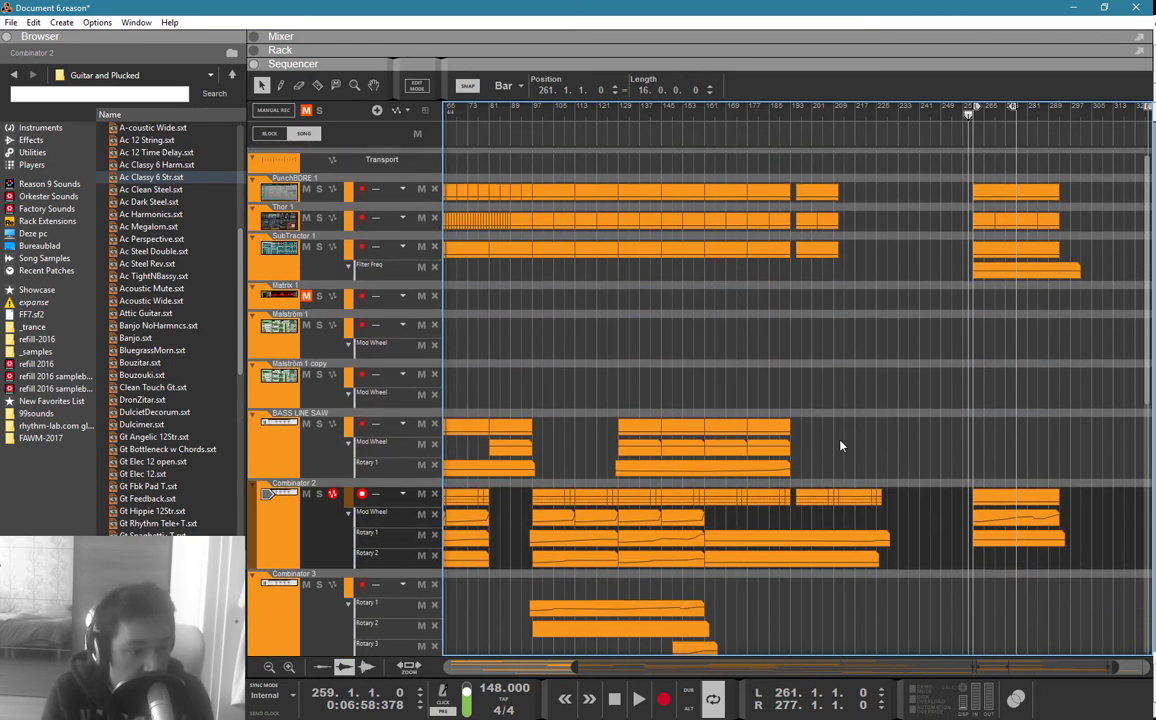
pyautogui.moveTo(833, 339); pyautogui.dragTo(482, 386)
pyautogui.scroll(-2, 554, 370)
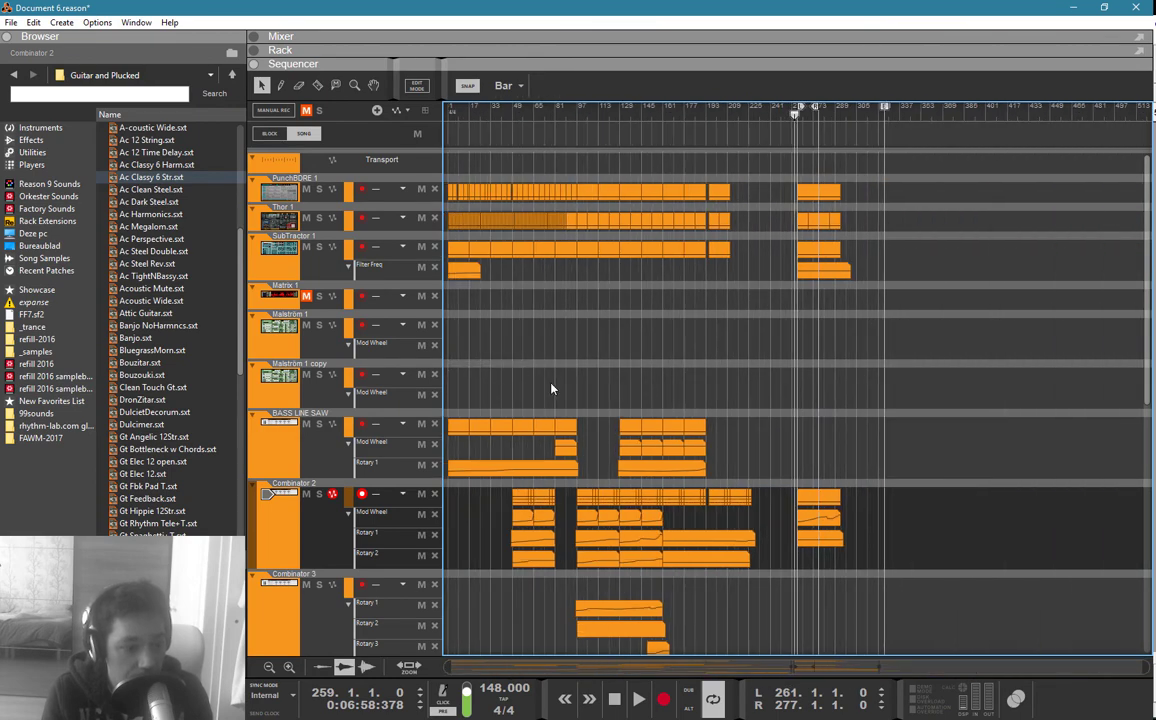
pyautogui.scroll(-5, 555, 390)
pyautogui.scroll(3, 562, 430)
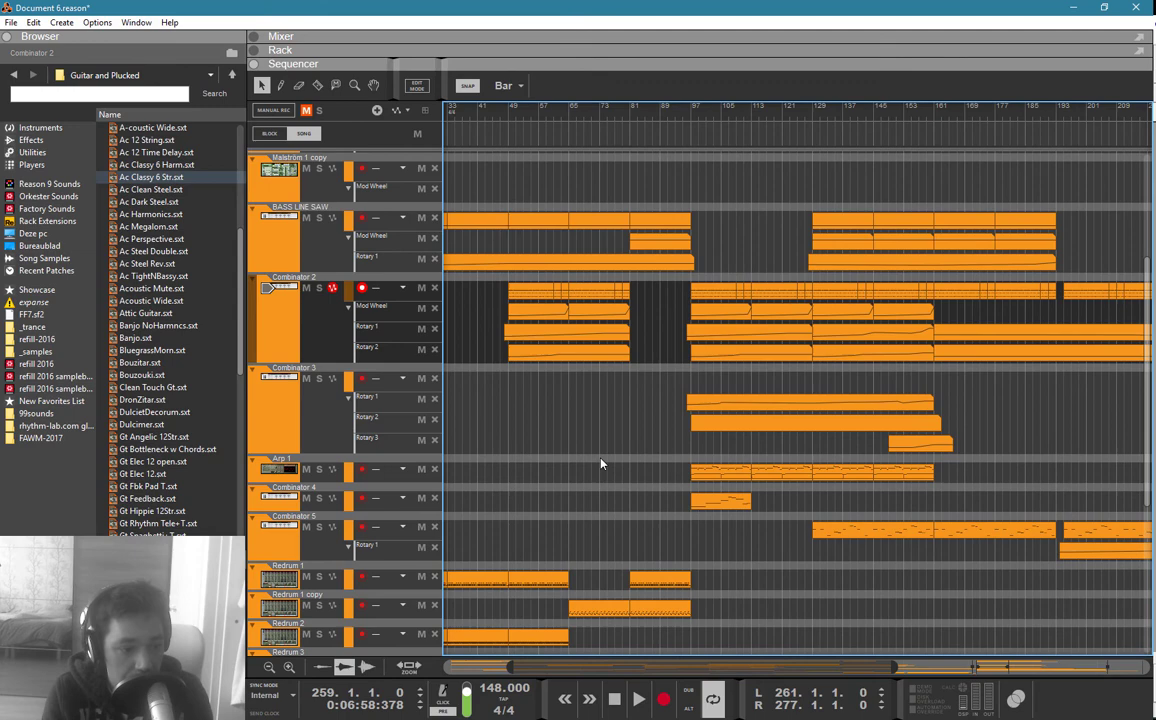
pyautogui.click(707, 500)
pyautogui.hscroll(2, 820, 508)
pyautogui.hscroll(10, 797, 390)
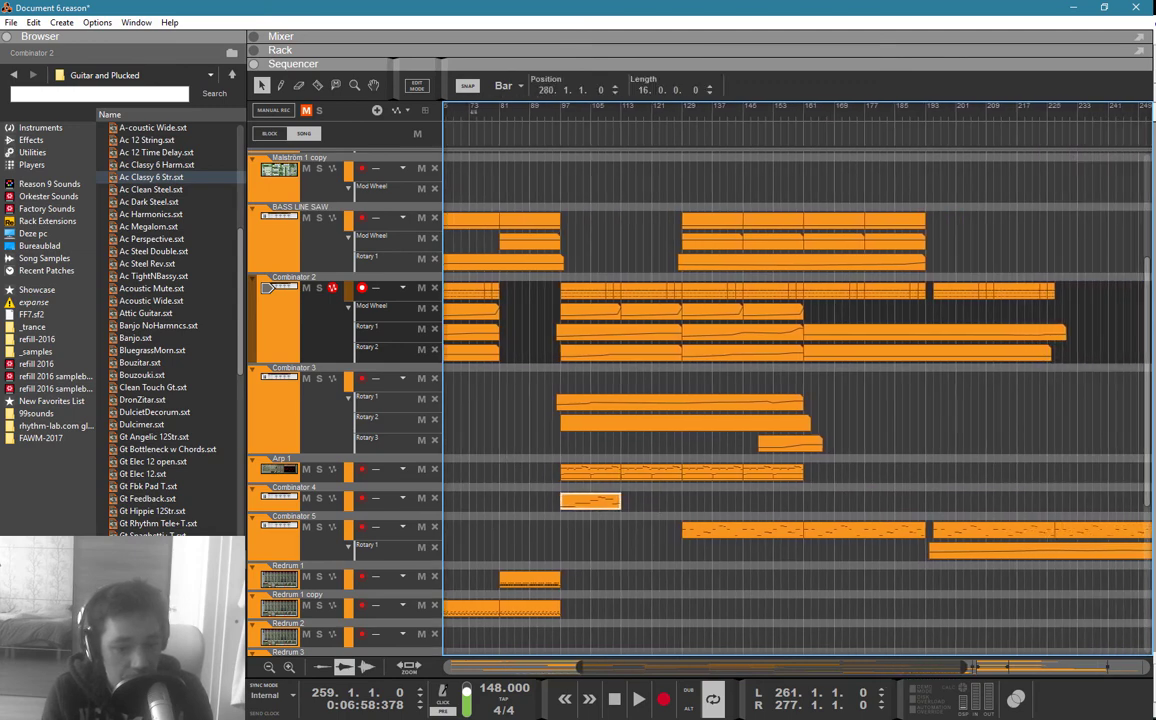
pyautogui.moveTo(1150, 505); pyautogui.dragTo(970, 519)
pyautogui.click(1024, 351)
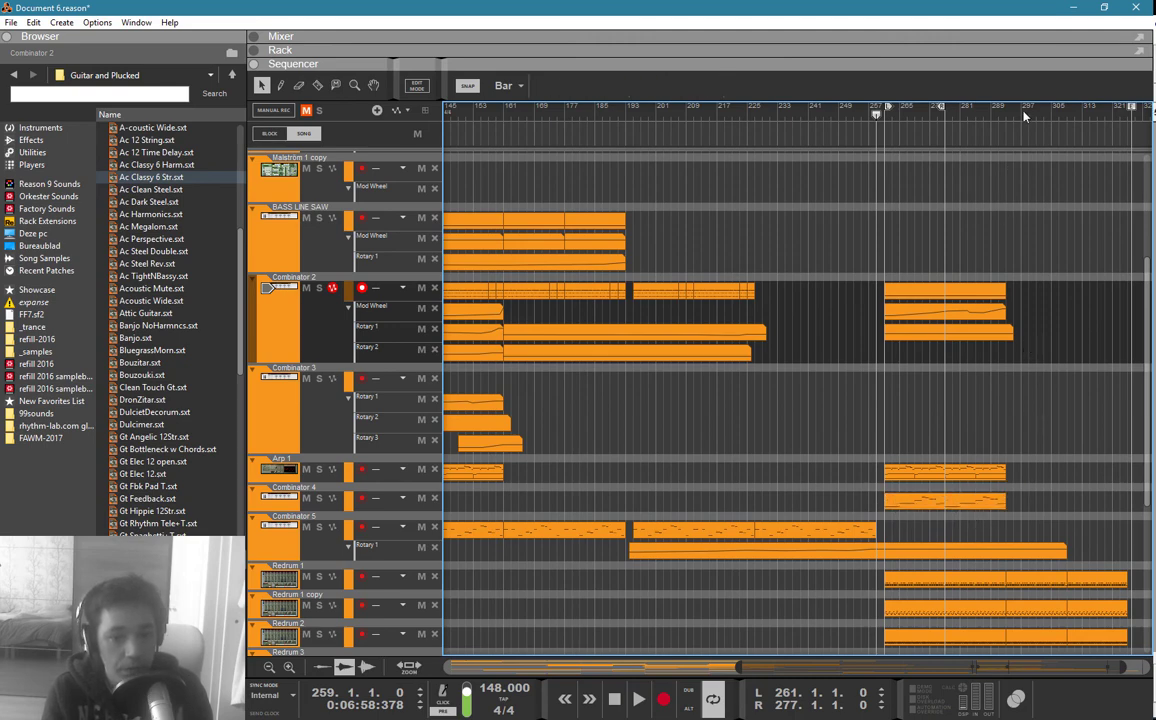
pyautogui.moveTo(1020, 108); pyautogui.dragTo(1007, 117)
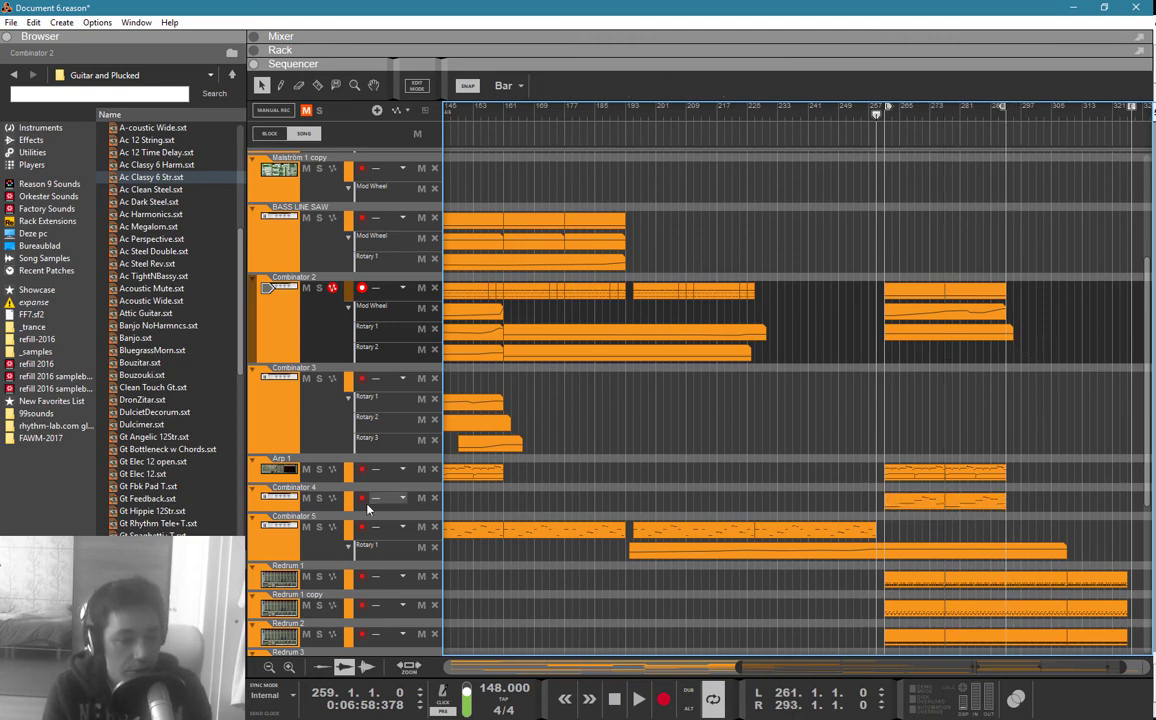
# Step: Add a Mod Wheel automation lane for Combinator 4 from its rack device and return to the sequencer
pyautogui.click(283, 504)
pyautogui.press('F6')
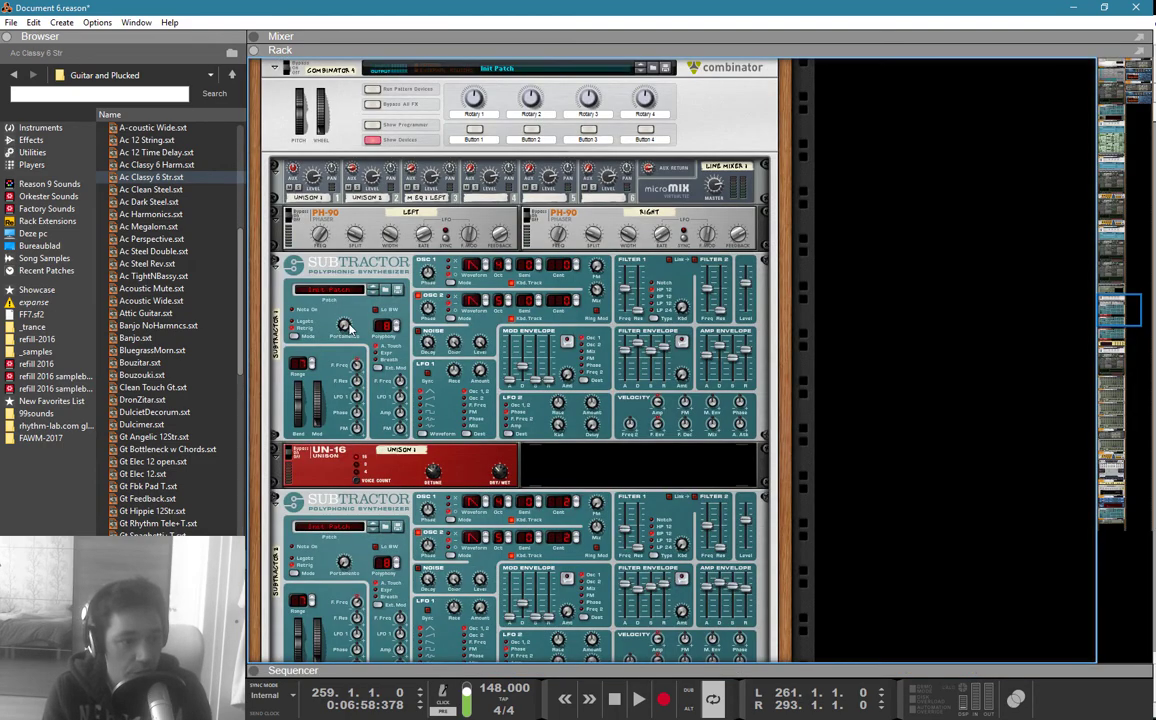
pyautogui.rightClick(322, 253)
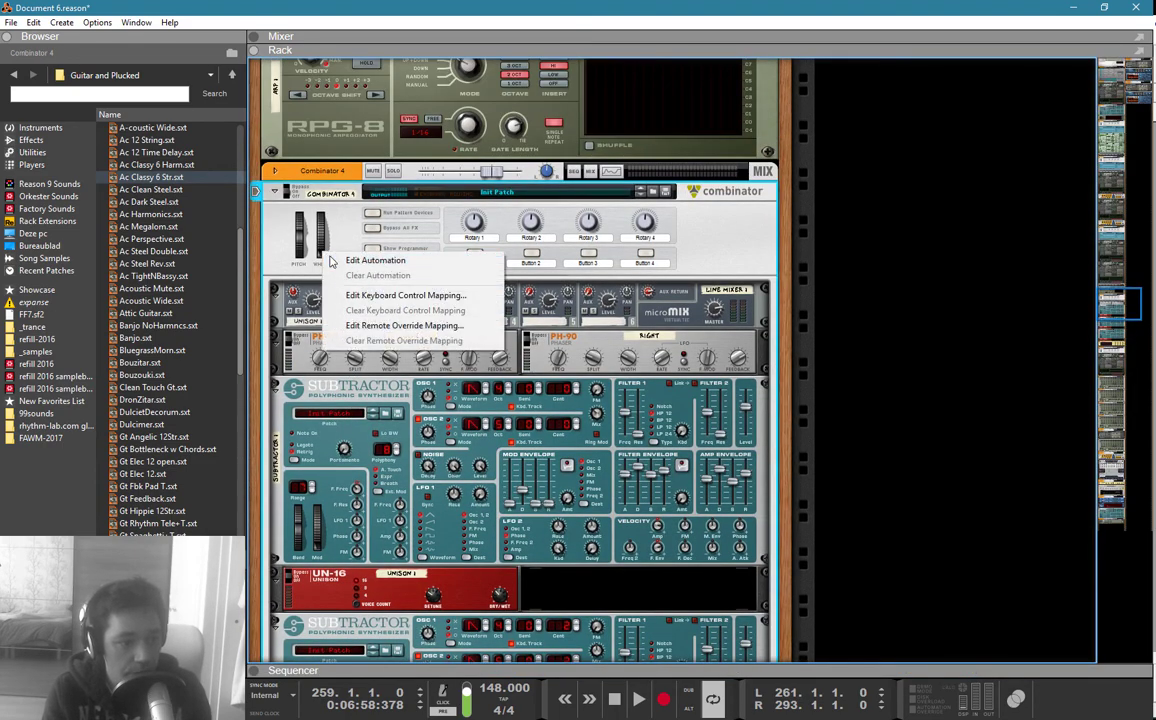
pyautogui.click(350, 260)
pyautogui.press('F5')
pyautogui.press('F6')
pyautogui.press('F7')
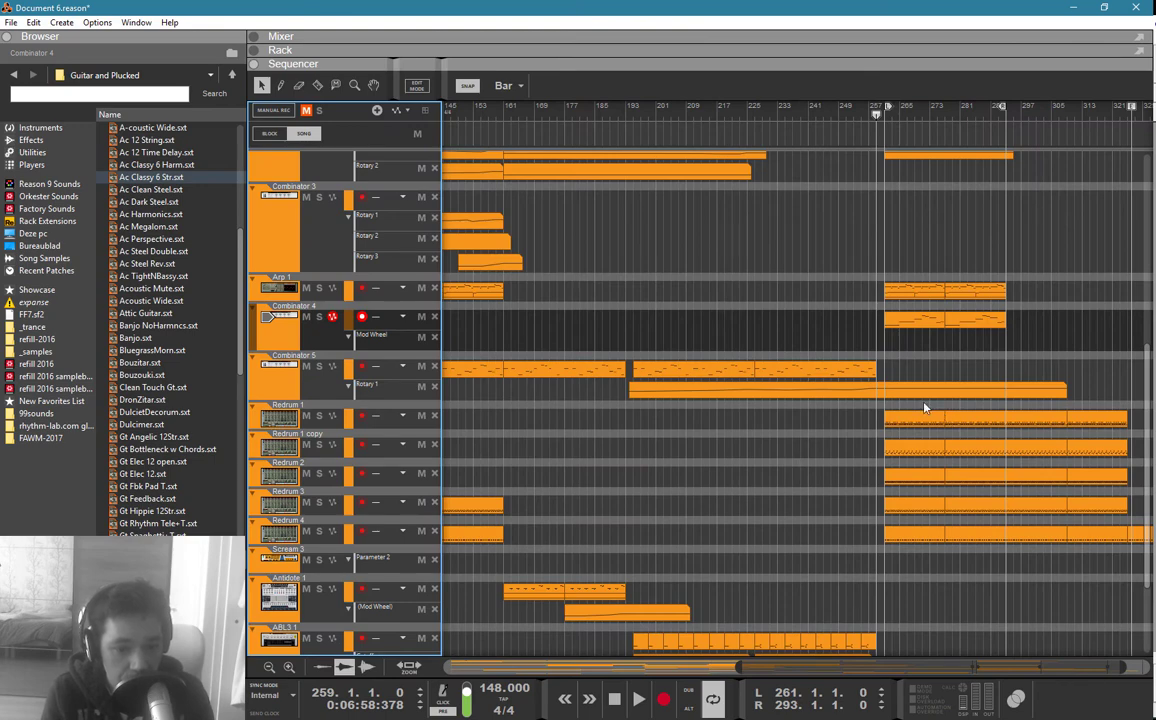
# Step: Draw a Mod Wheel automation clip on Combinator 4 from bar 261 to about bar 335 and open it for editing
pyautogui.press('e')
pyautogui.press('w')
pyautogui.moveTo(889, 341); pyautogui.dragTo(1149, 342)
pyautogui.press('q')
pyautogui.doubleClick(979, 343)
pyautogui.press('w')
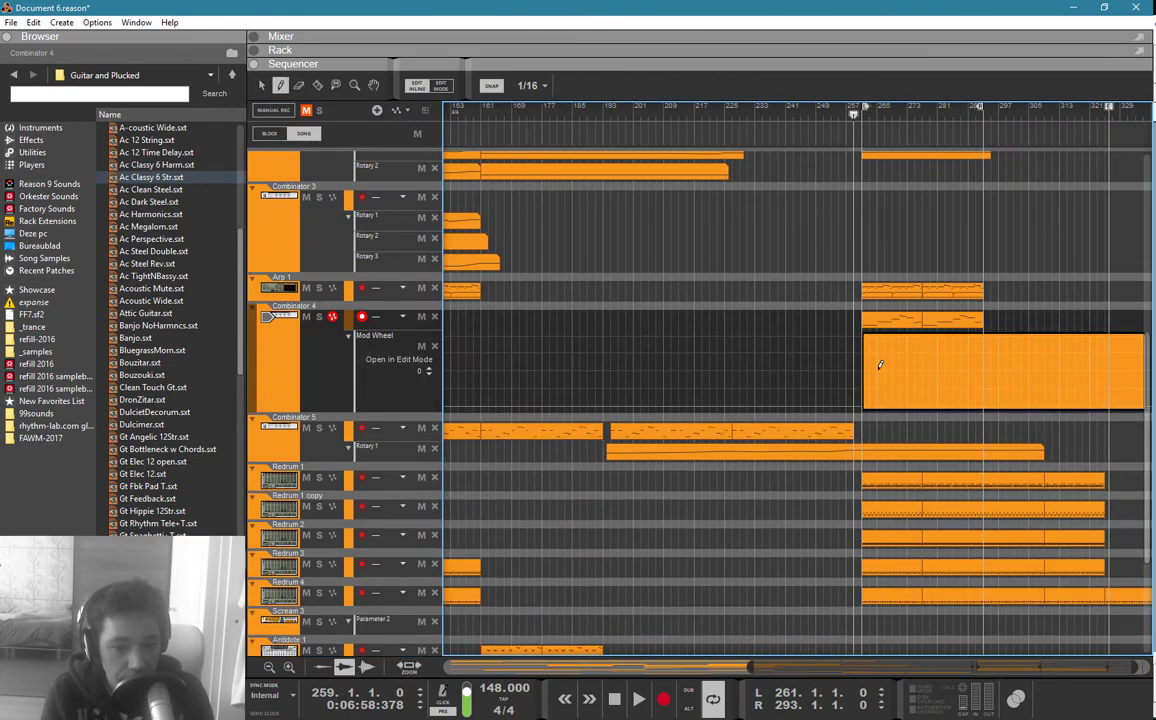
# Step: Draw a Combinator 4 Mod Wheel curve rising through 29 at bar 270 to 65 at bar 275, with smaller dips and rises up to bar 293
pyautogui.click(899, 390)
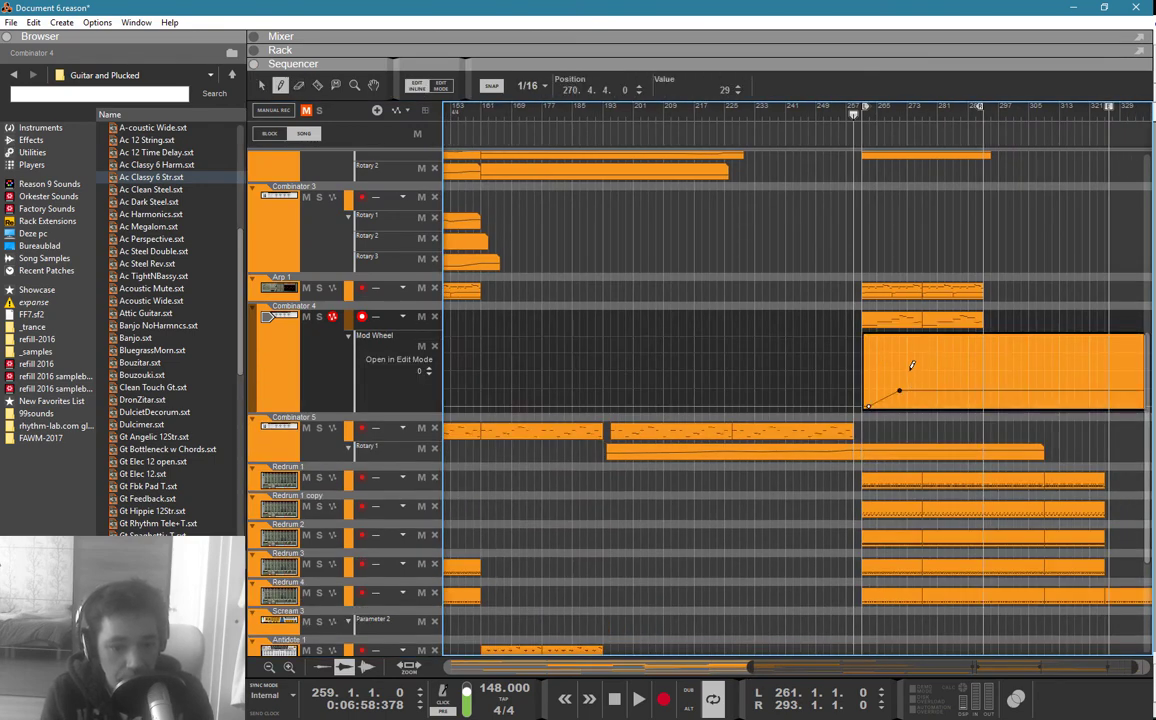
pyautogui.click(907, 371)
pyautogui.press('q')
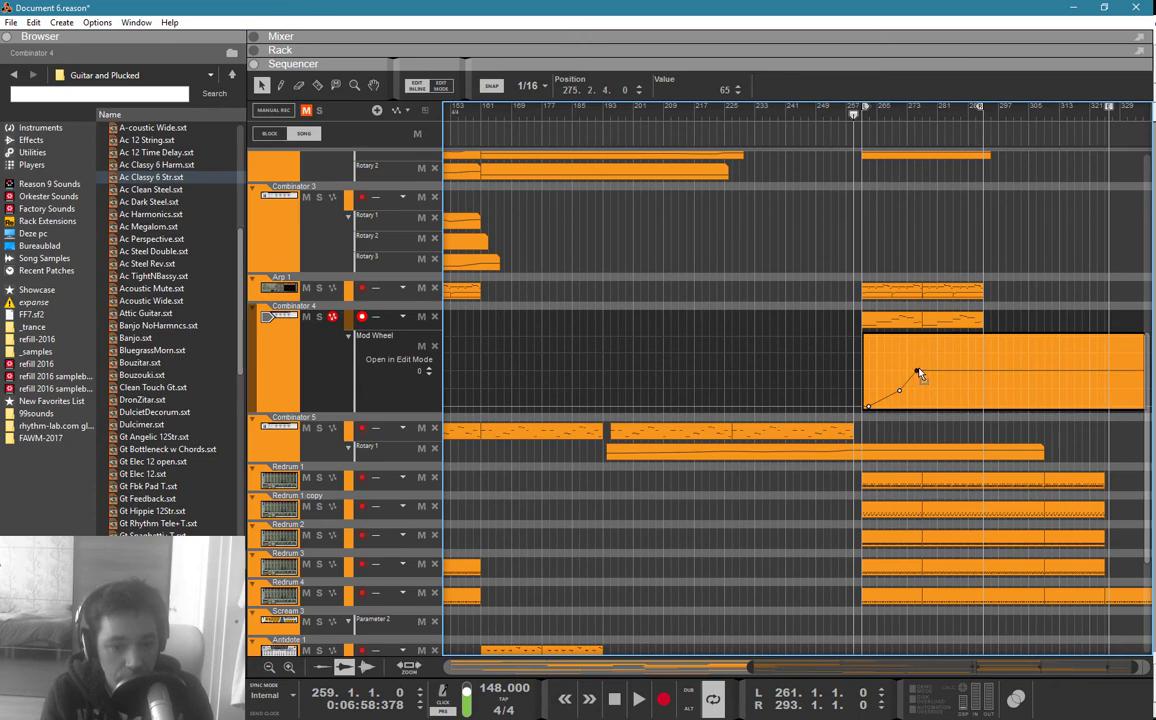
pyautogui.press('w')
pyautogui.click(941, 390)
pyautogui.click(963, 385)
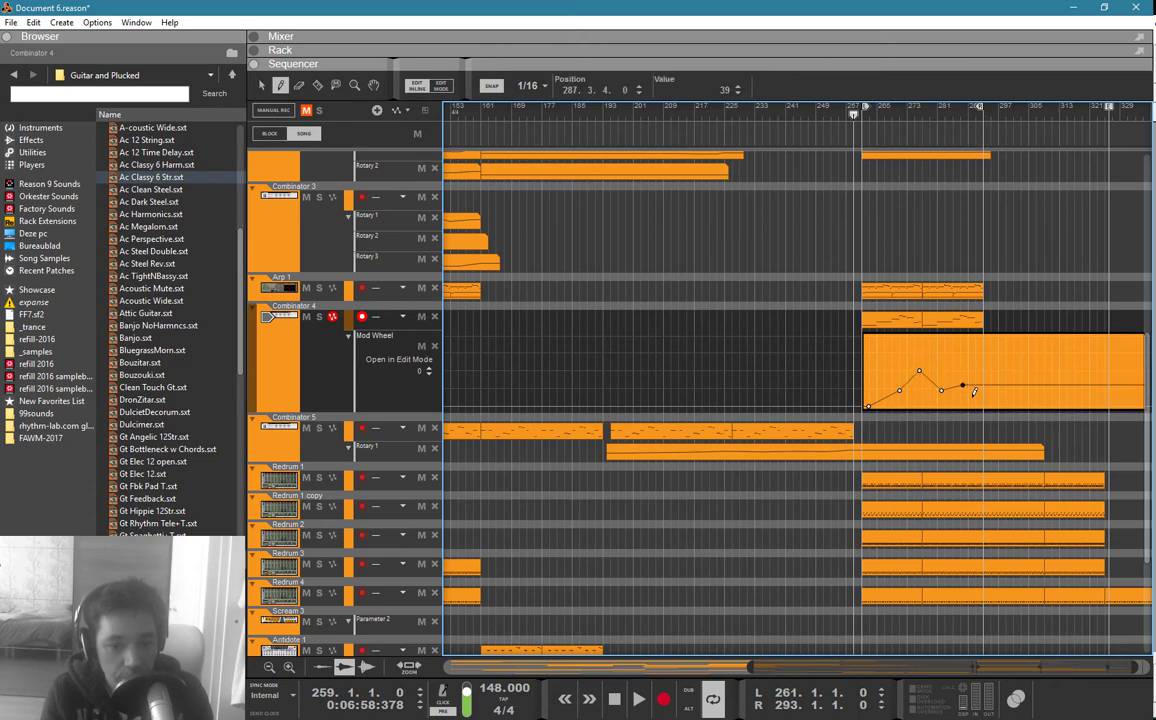
pyautogui.click(973, 396)
pyautogui.click(981, 380)
pyautogui.press('q')
pyautogui.click(1001, 315)
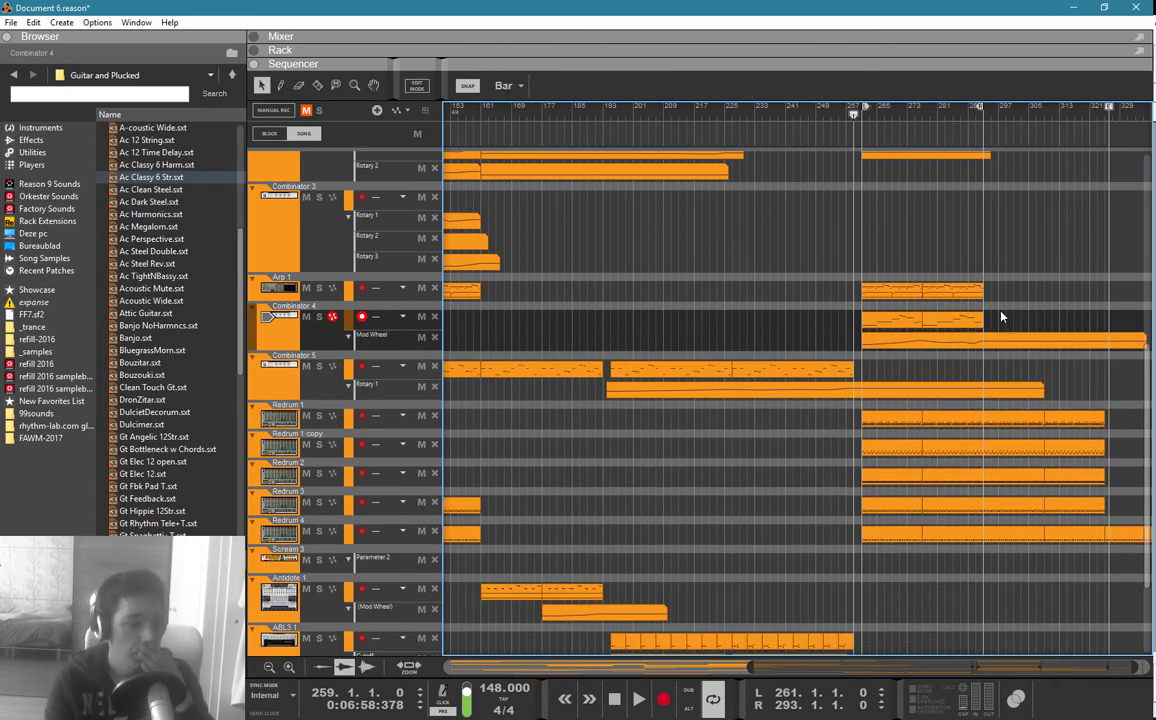
# Step: Check Combinator 3's rotary assignments in the rack and draw a Rotary 3 automation clip for it from bar 261 to about bar 309
pyautogui.scroll(3, 1002, 317)
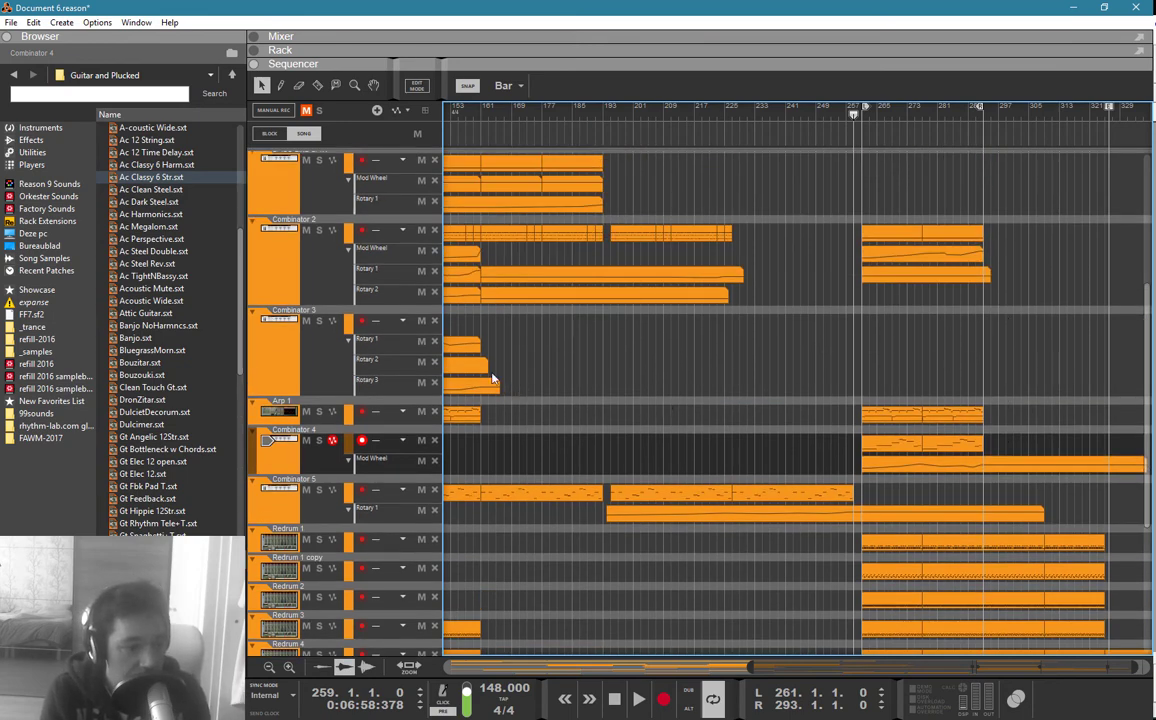
pyautogui.click(288, 332)
pyautogui.press('F5')
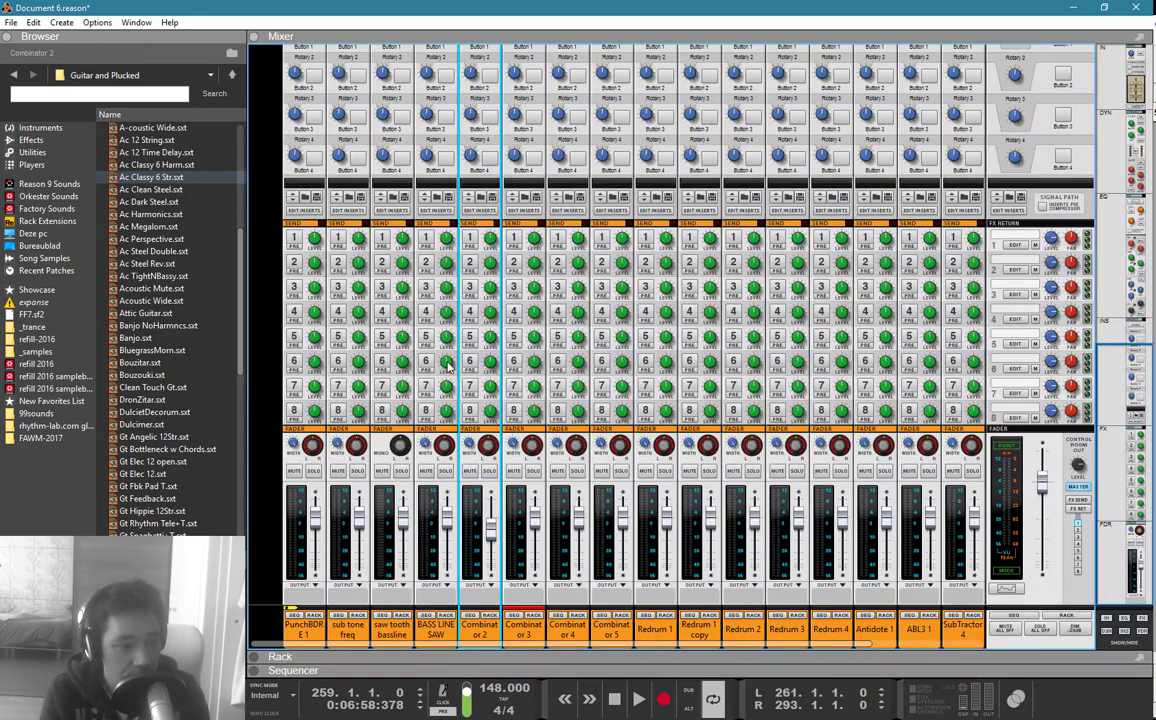
pyautogui.press('F6')
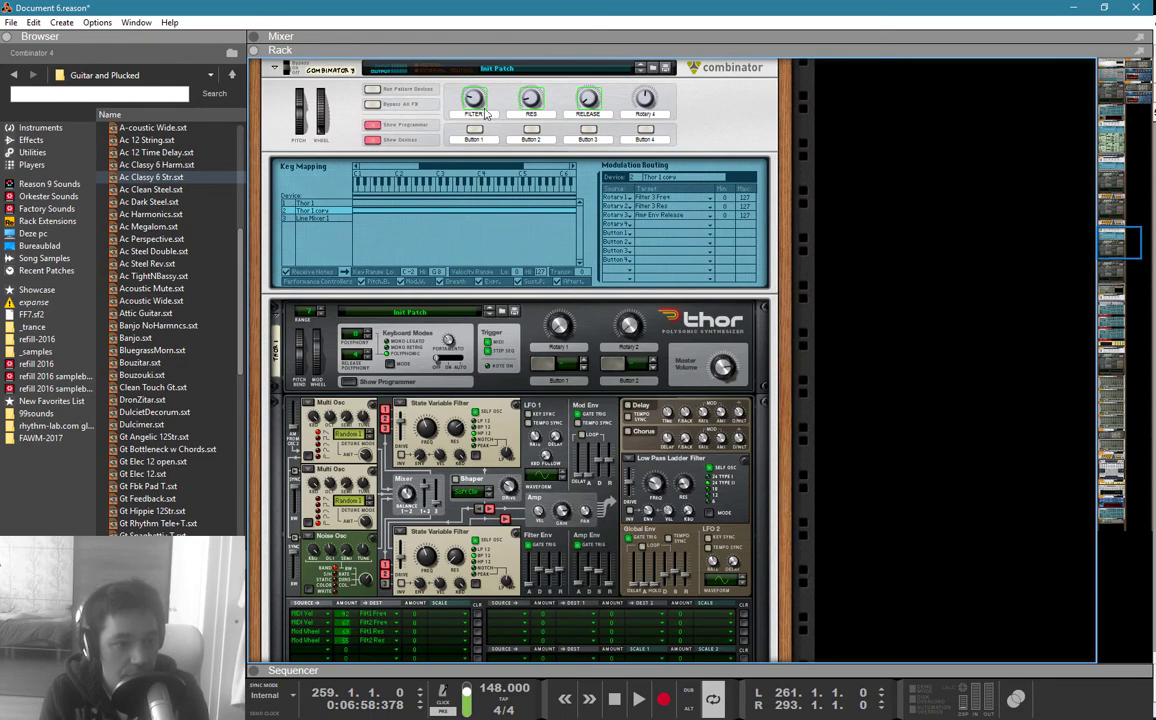
pyautogui.press('F7')
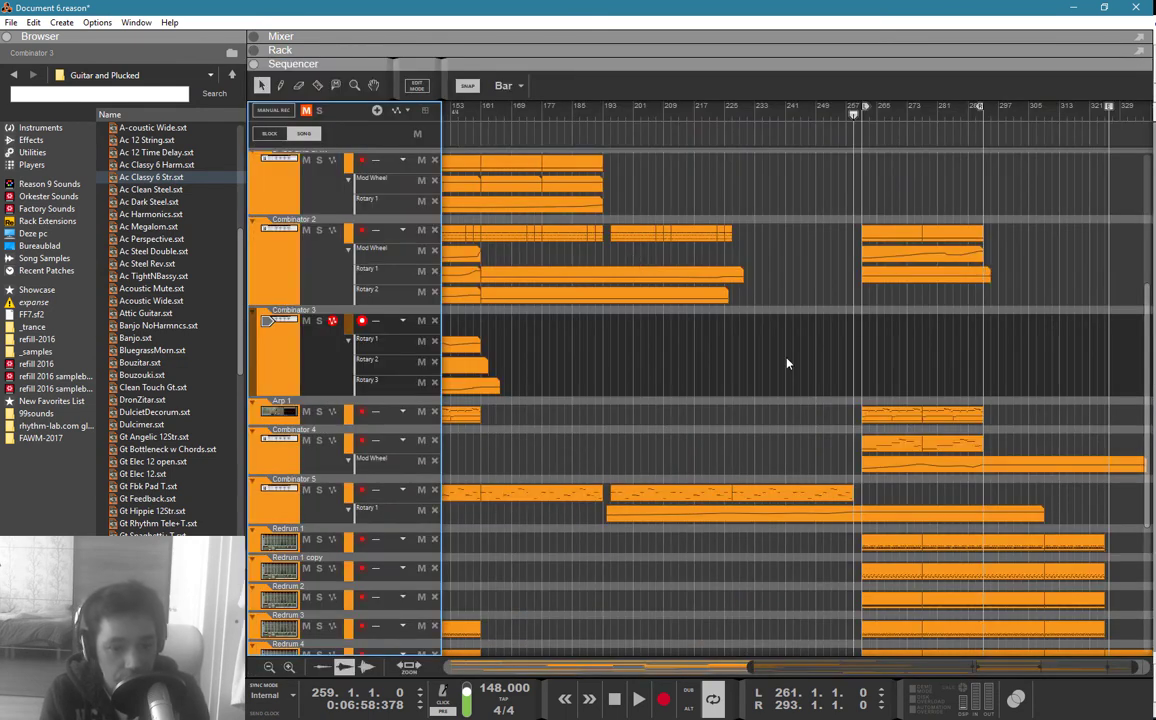
pyautogui.moveTo(857, 384); pyautogui.dragTo(1042, 388)
pyautogui.press('q')
pyautogui.moveTo(935, 388); pyautogui.dragTo(942, 390)
pyautogui.doubleClick(940, 390)
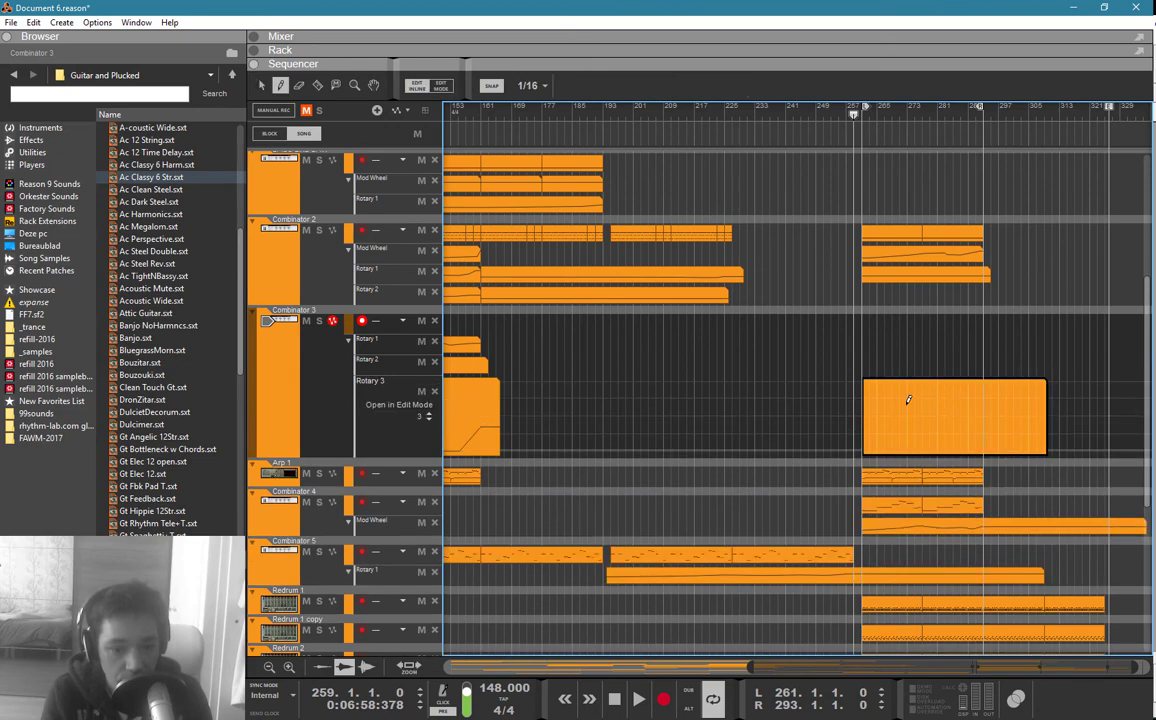
pyautogui.doubleClick(868, 363)
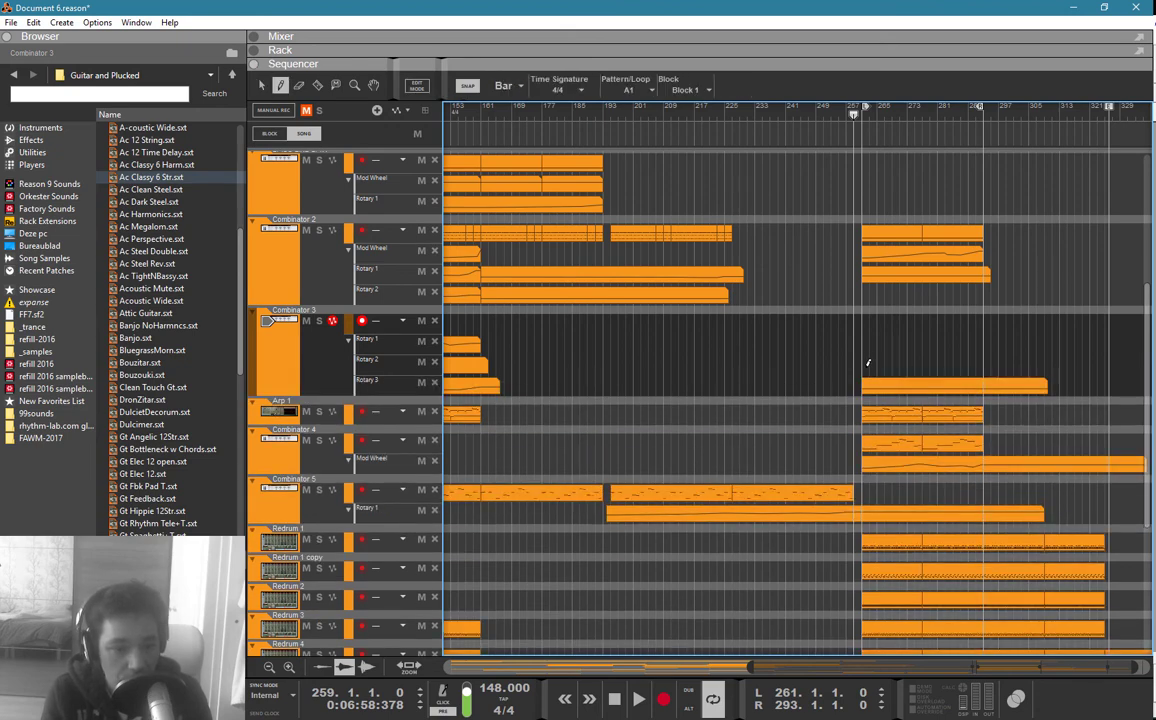
# Step: Draw a Rotary 1 automation clip on Combinator 3 from bar 261 to about bar 314, with a curve rising to 80 at bar 292
pyautogui.moveTo(868, 341); pyautogui.dragTo(1068, 344)
pyautogui.press('q')
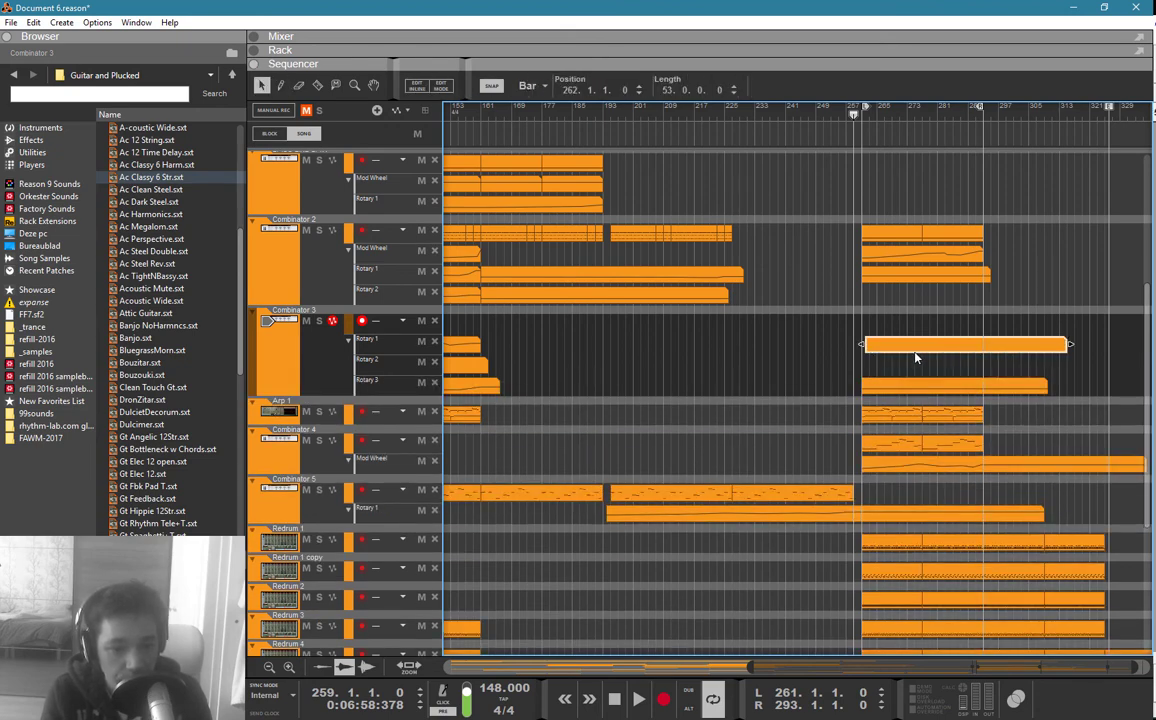
pyautogui.doubleClick(910, 349)
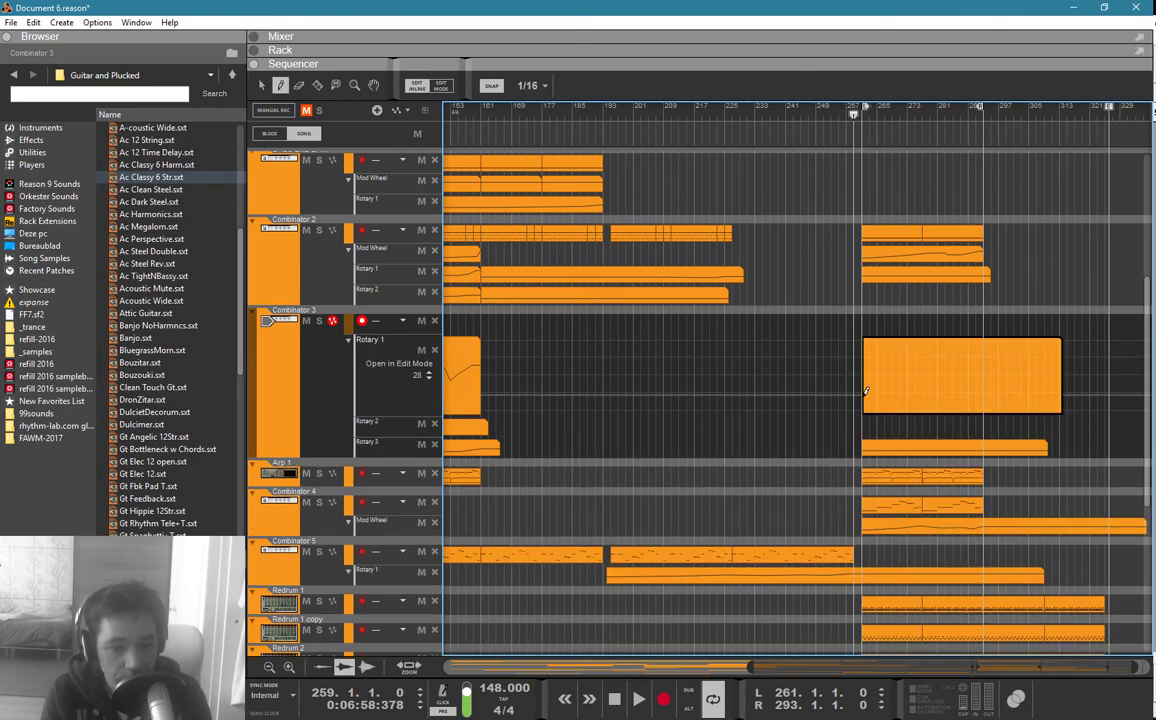
pyautogui.click(864, 392)
pyautogui.click(981, 366)
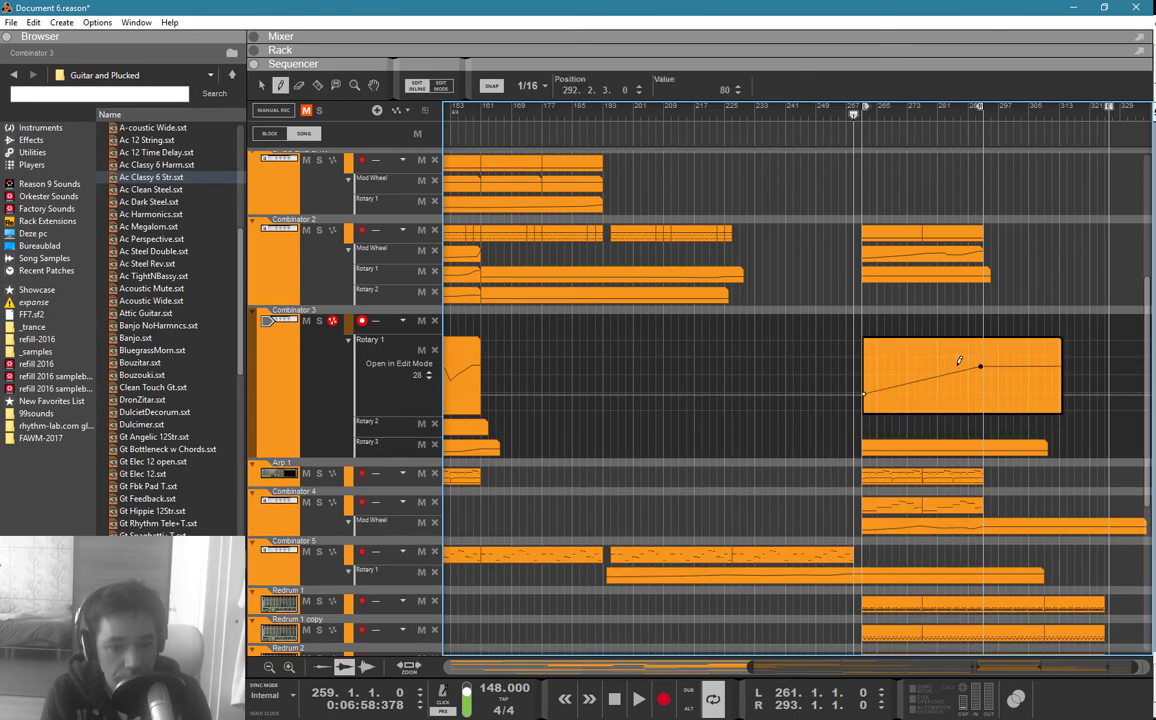
pyautogui.click(952, 366)
pyautogui.press('q')
pyautogui.press('Escape')
pyautogui.click(880, 371)
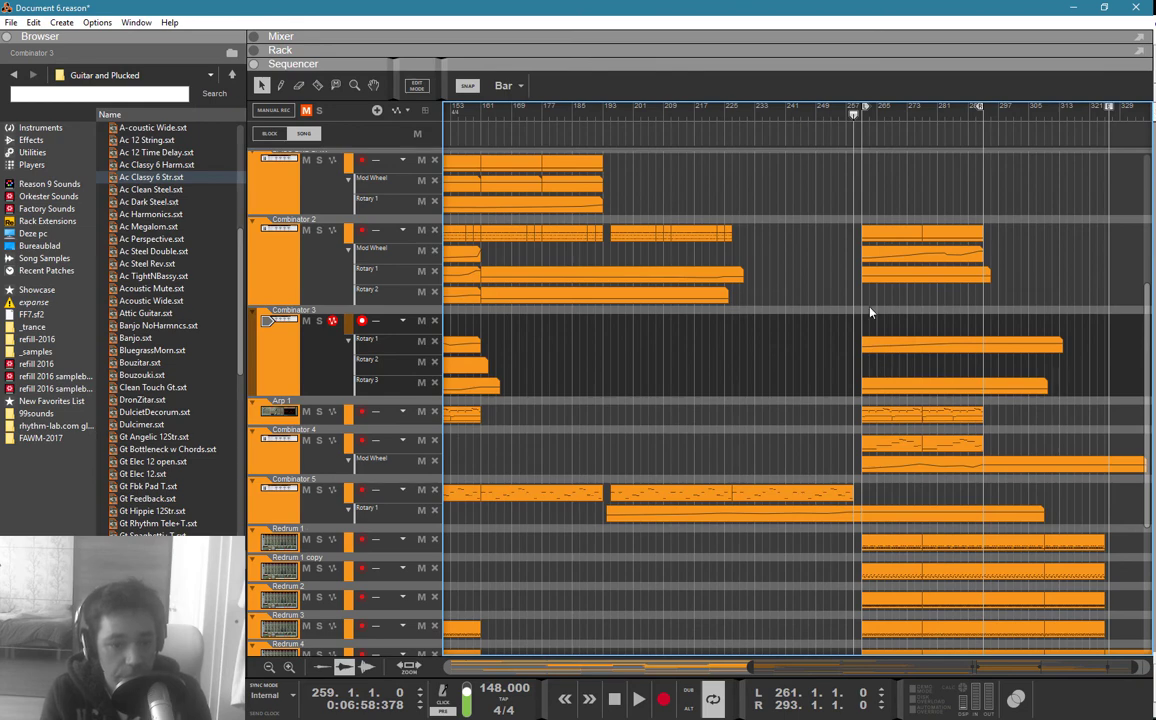
# Step: Play the song from the beginning and set the loop start to bar 1
pyautogui.scroll(-2, 822, 389)
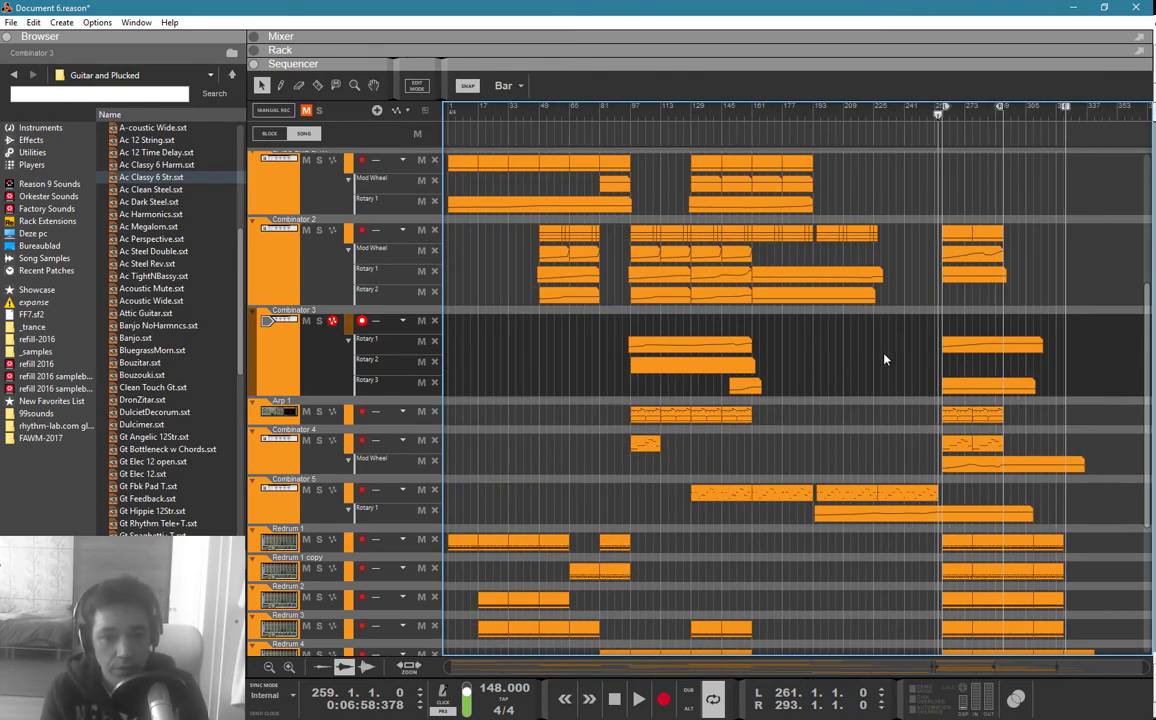
pyautogui.click(614, 699)
pyautogui.click(636, 700)
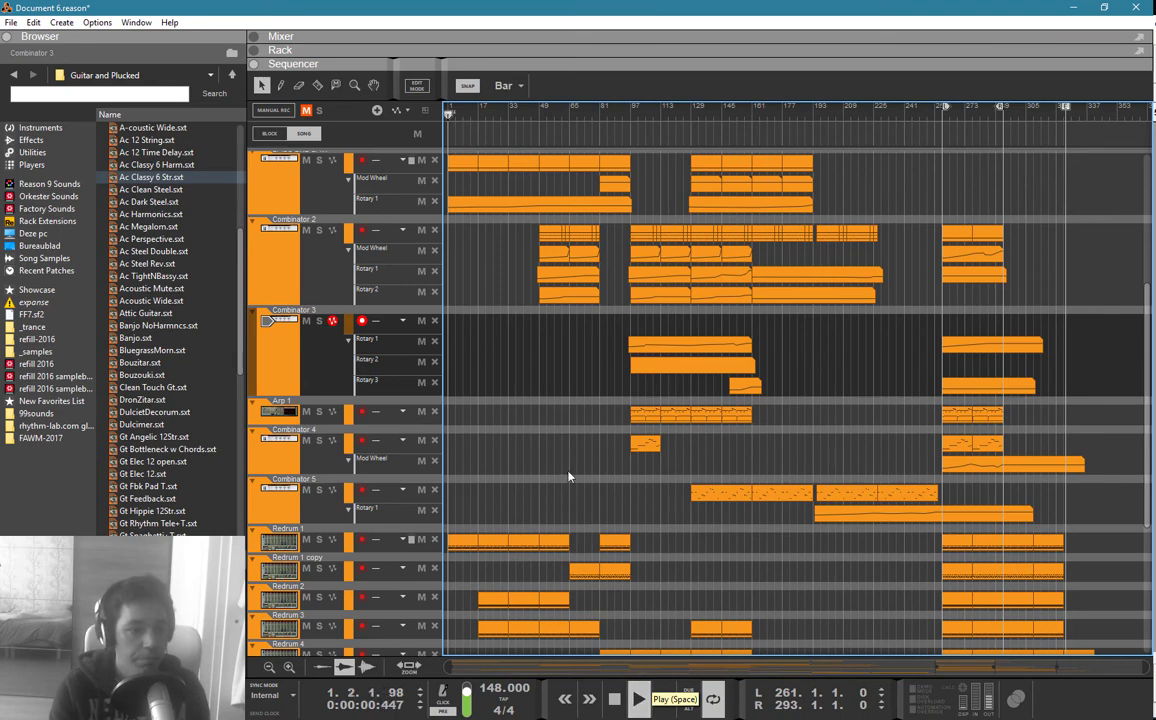
pyautogui.keyDown('ctrl'); pyautogui.click(448, 107); pyautogui.keyUp('ctrl')
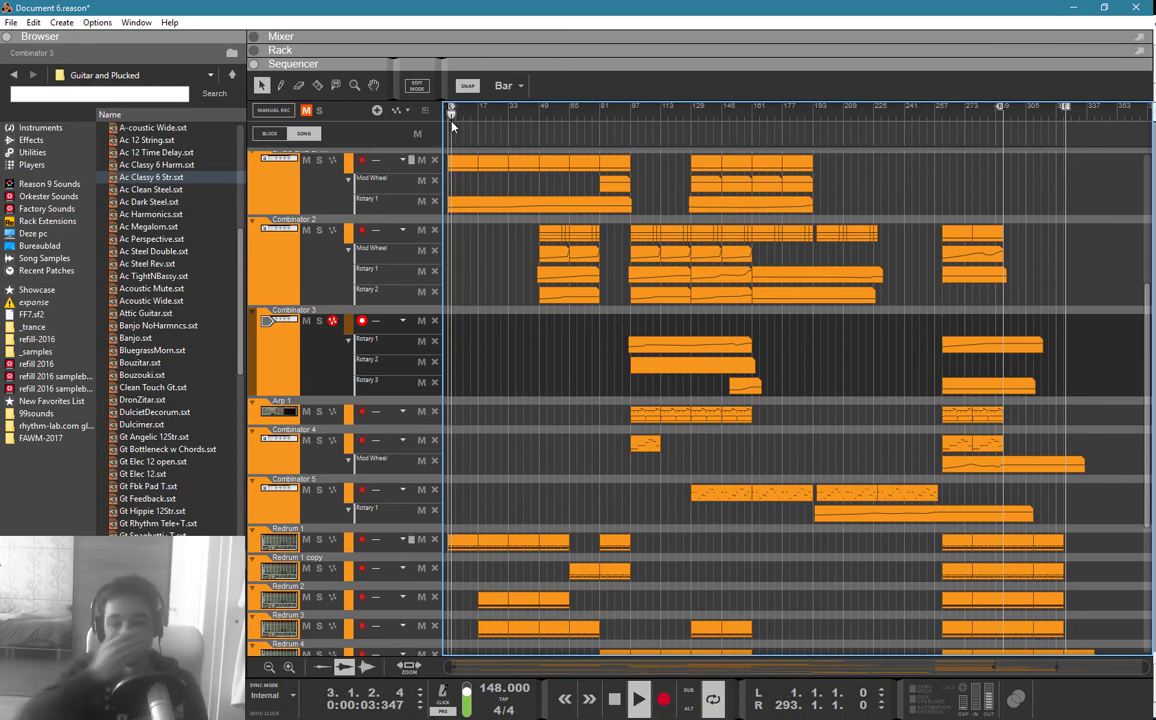
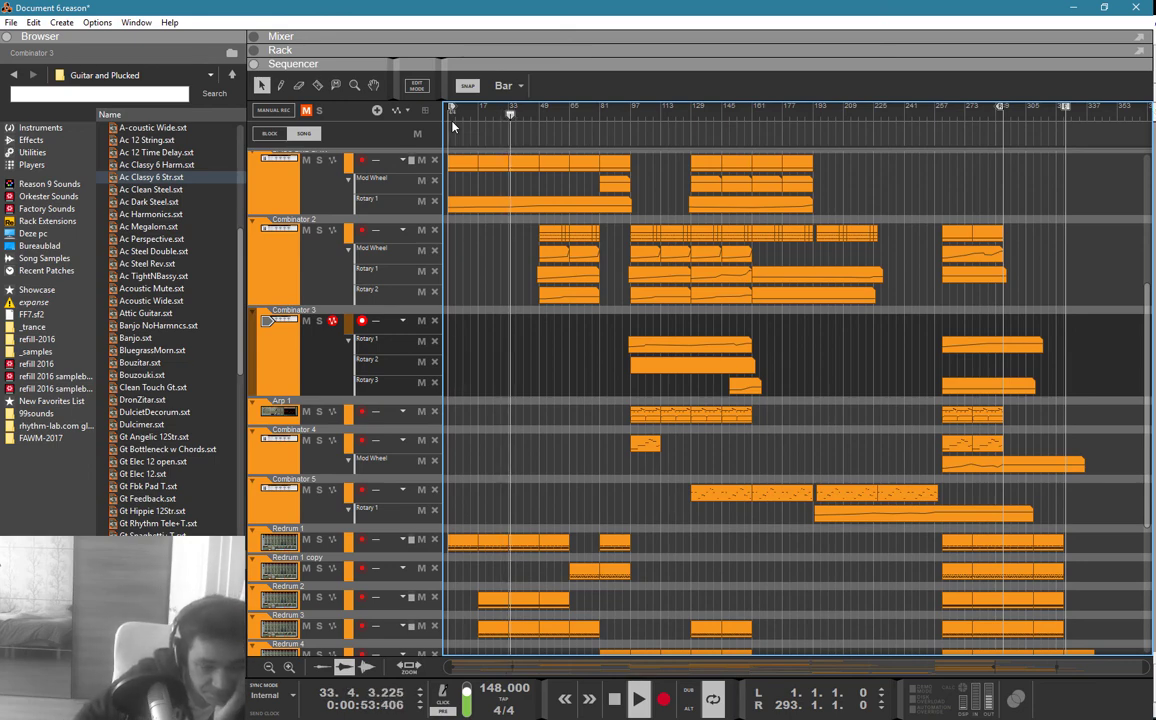
# Step: Copy the Dr. Octo Rex 1 loop clips to the new section as four 16-bar clips starting at about bar 260
pyautogui.scroll(-1, 480, 181)
pyautogui.scroll(-5, 480, 181)
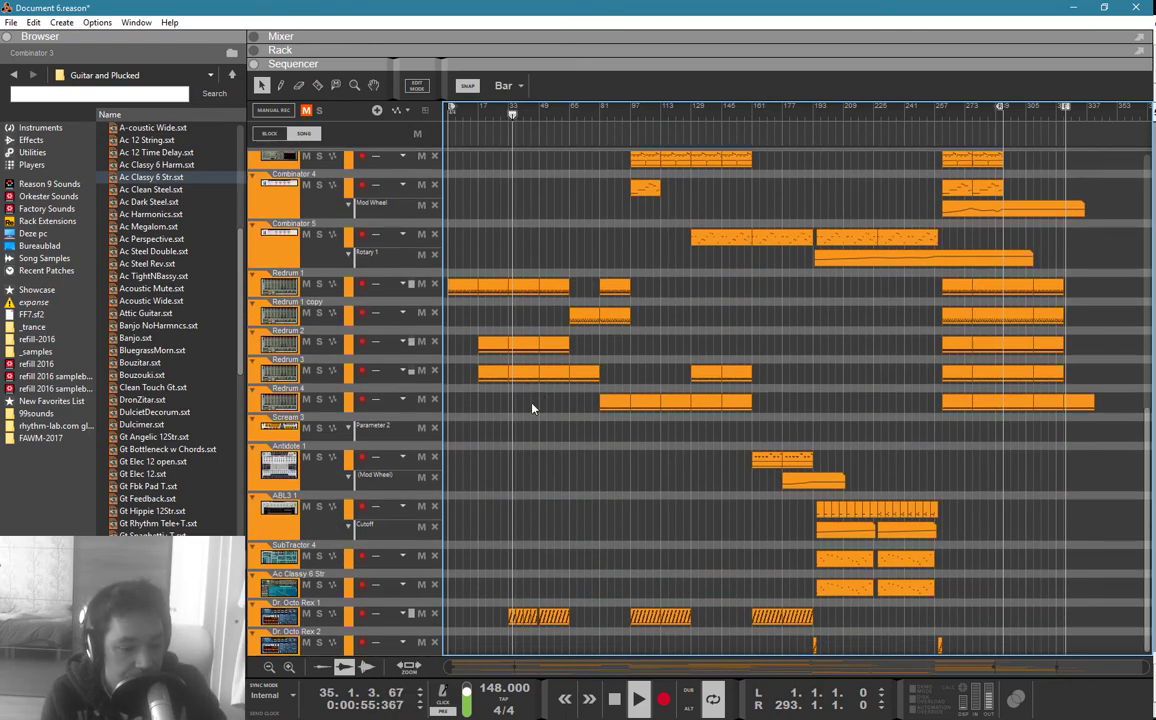
pyautogui.moveTo(599, 548); pyautogui.dragTo(1020, 620)
pyautogui.click(1022, 575)
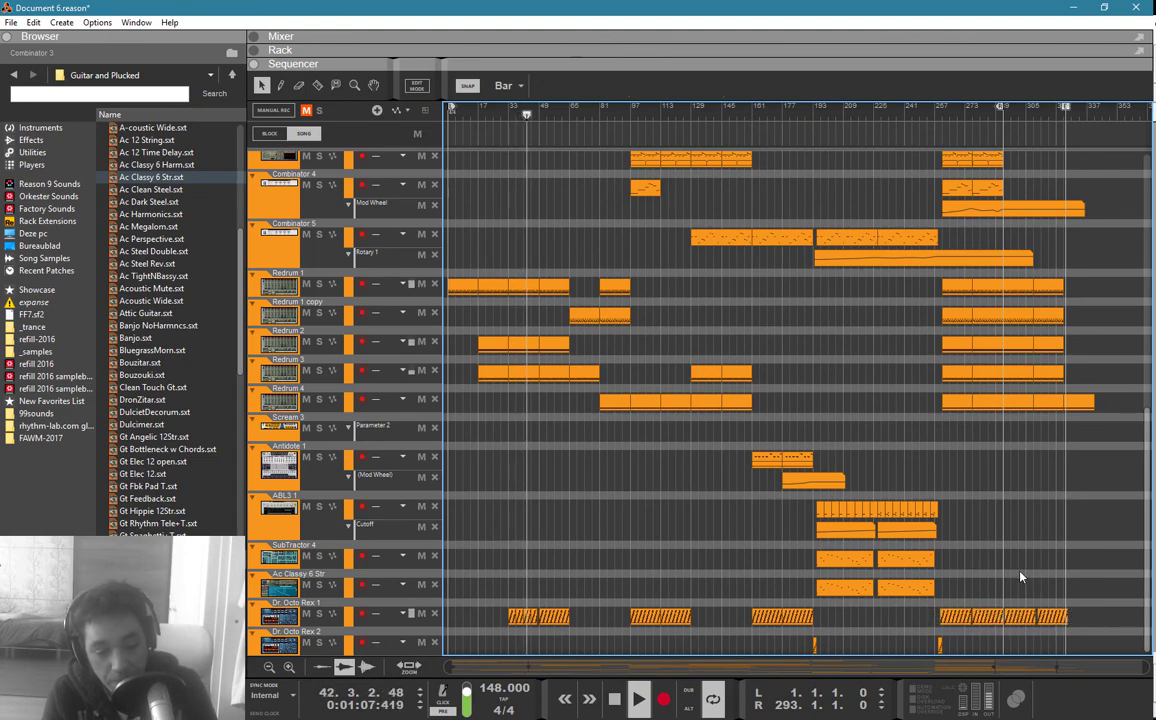
# Step: Align the four copied Dr. Octo Rex 1 clips back to back from bar 261 to bar 325
pyautogui.scroll(5, 1017, 580)
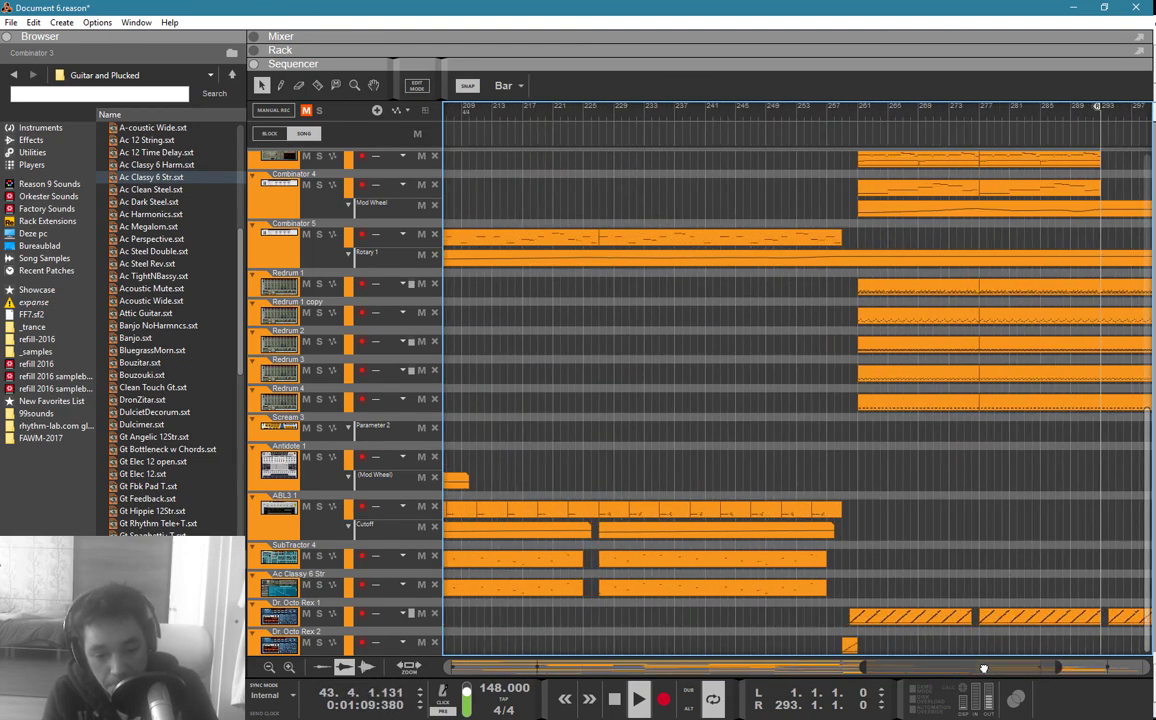
pyautogui.moveTo(983, 668); pyautogui.dragTo(1096, 669)
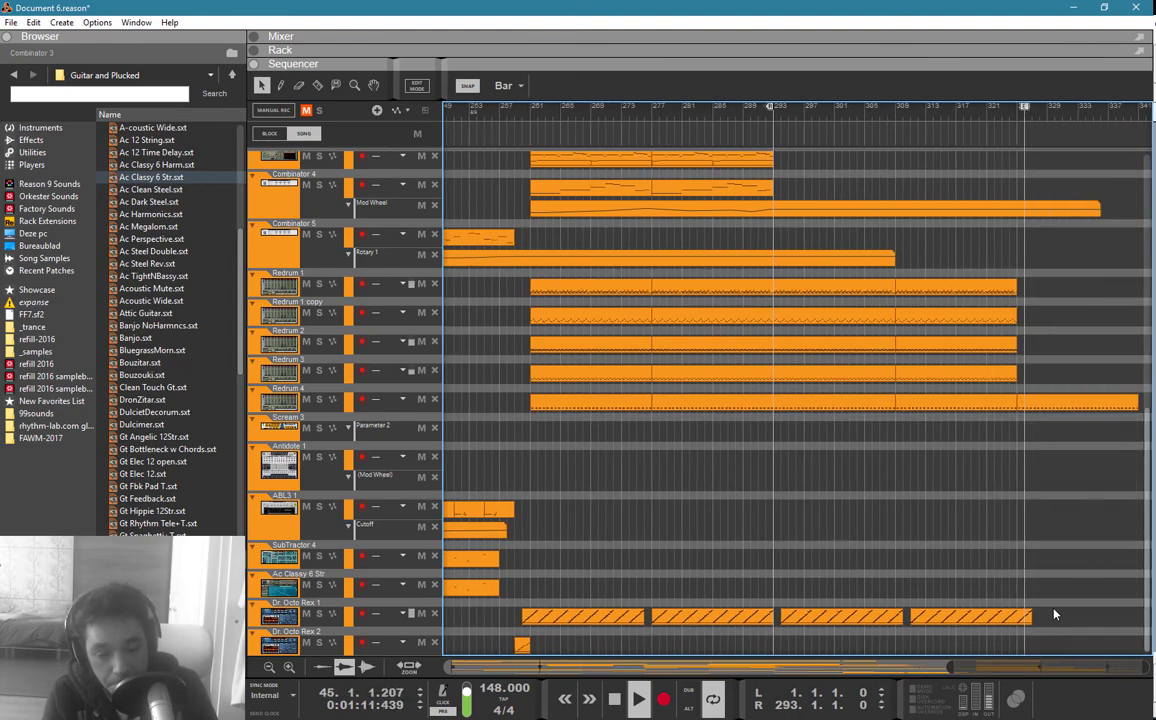
pyautogui.click(958, 620)
pyautogui.moveTo(958, 626); pyautogui.dragTo(950, 624)
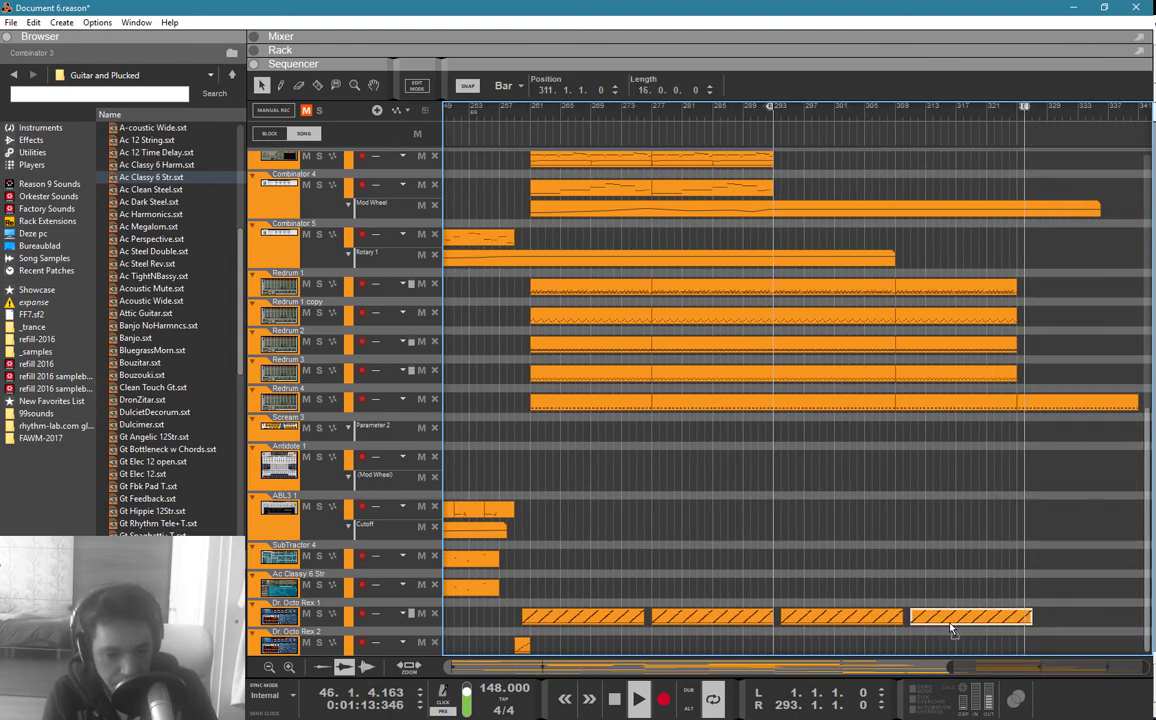
pyautogui.moveTo(831, 622); pyautogui.dragTo(819, 621)
pyautogui.moveTo(677, 621); pyautogui.dragTo(672, 621)
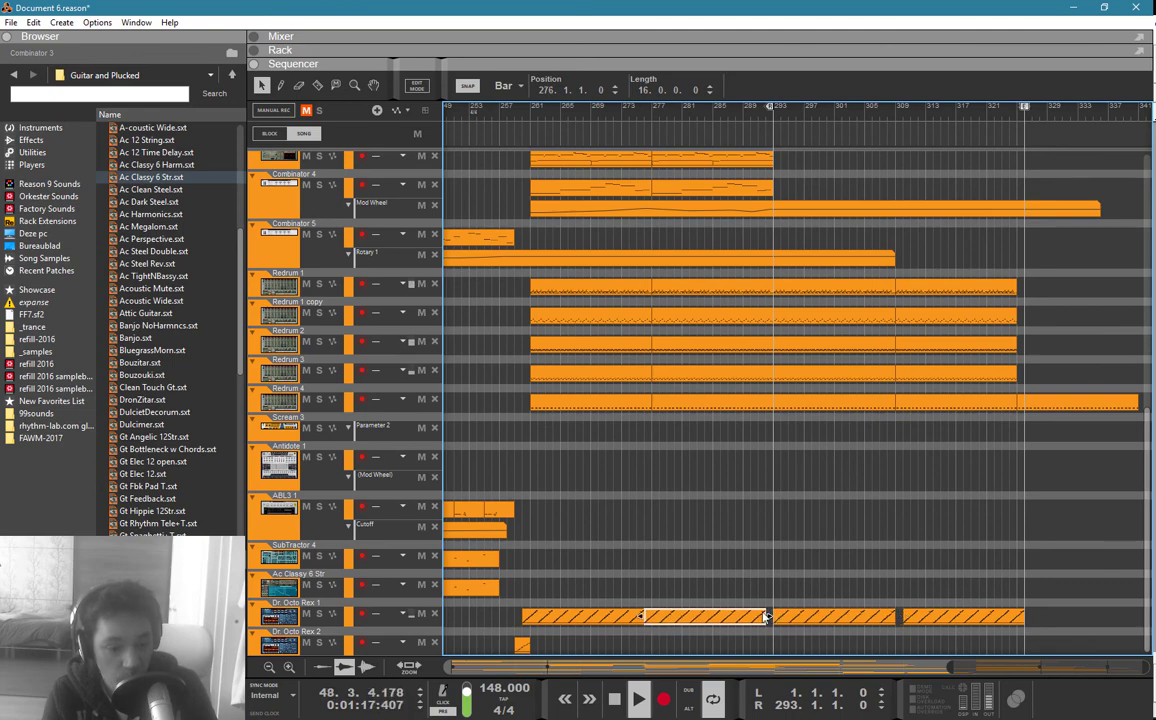
pyautogui.click(623, 595)
pyautogui.moveTo(751, 622); pyautogui.dragTo(741, 620)
pyautogui.click(798, 599)
pyautogui.click(801, 613)
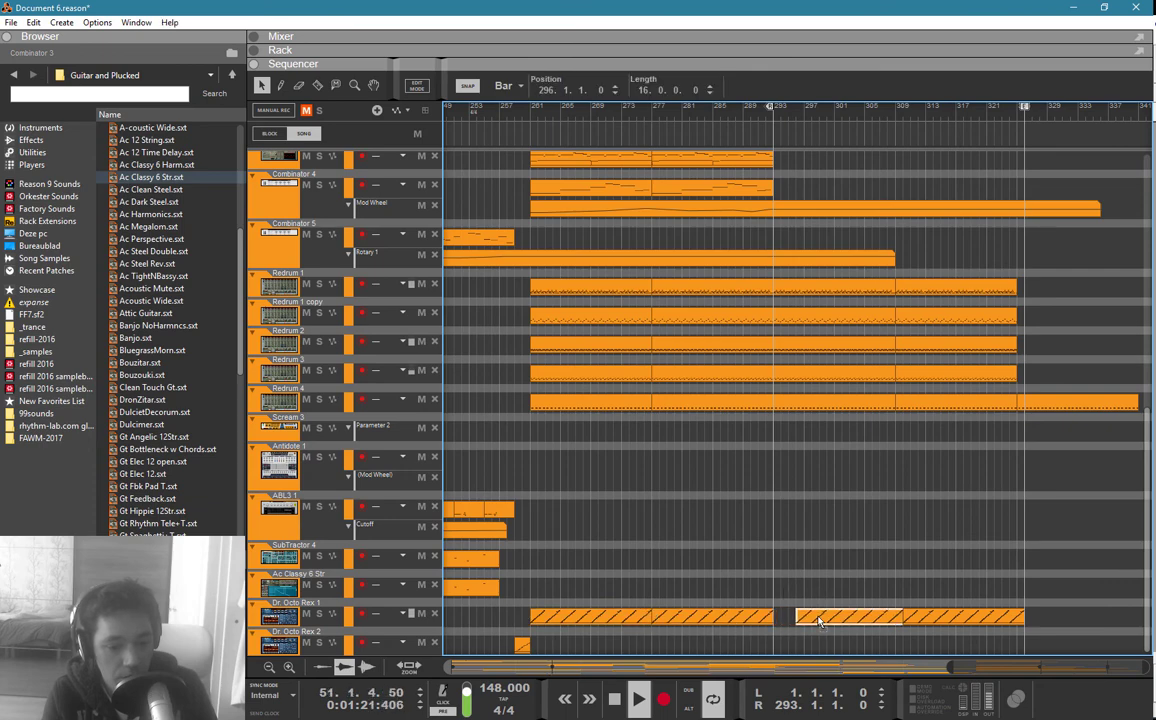
pyautogui.moveTo(899, 616); pyautogui.dragTo(905, 618)
pyautogui.click(928, 594)
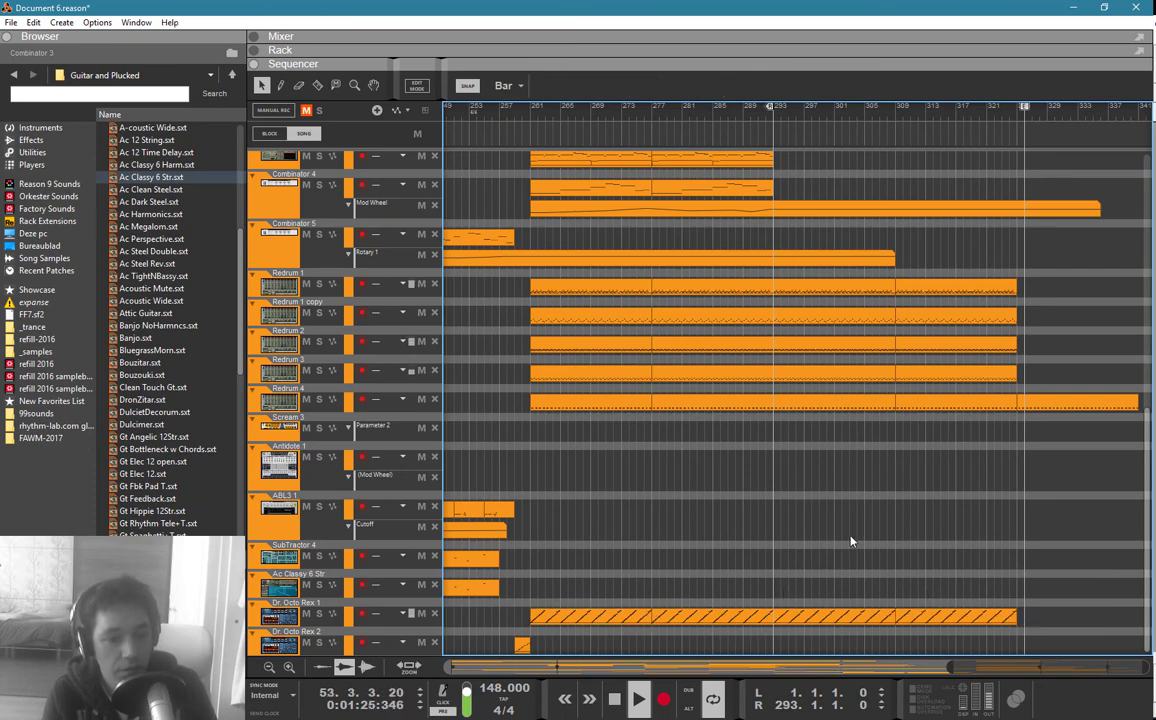
# Step: Add falling points to the BASS LINE SAW Mod Wheel clip at bar 81, with 78 at bar 92 and about 57 before bar 97
pyautogui.scroll(-2, 784, 557)
pyautogui.press('h')
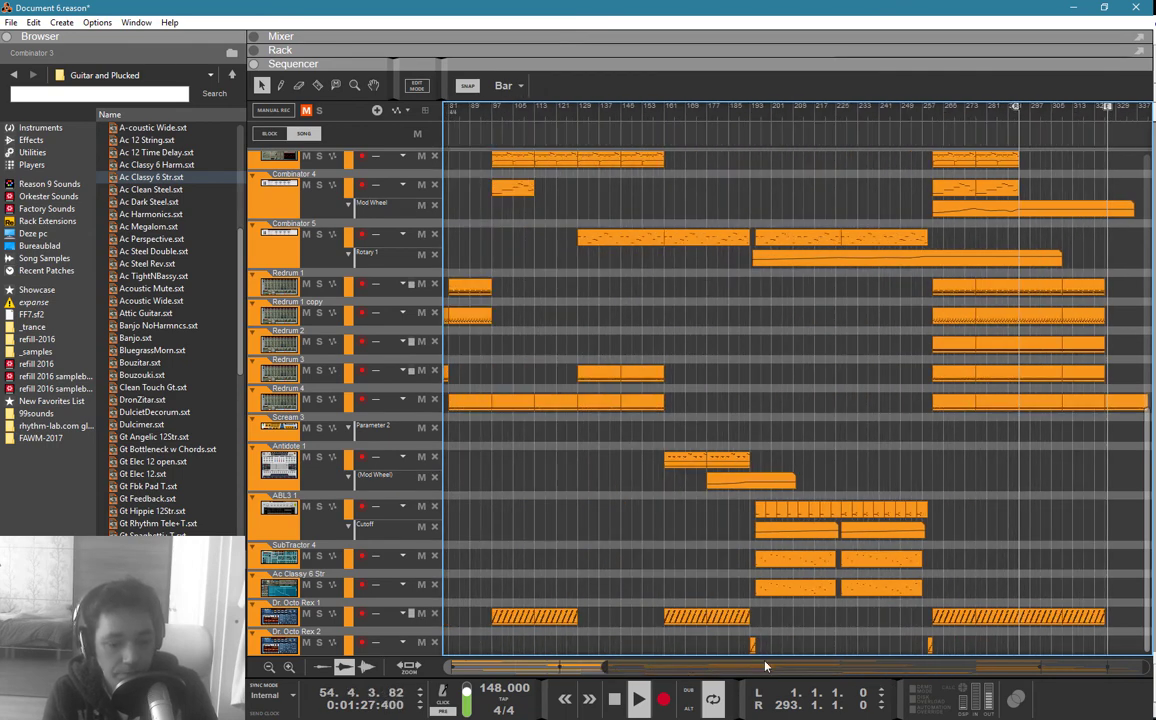
pyautogui.moveTo(766, 665); pyautogui.dragTo(590, 664)
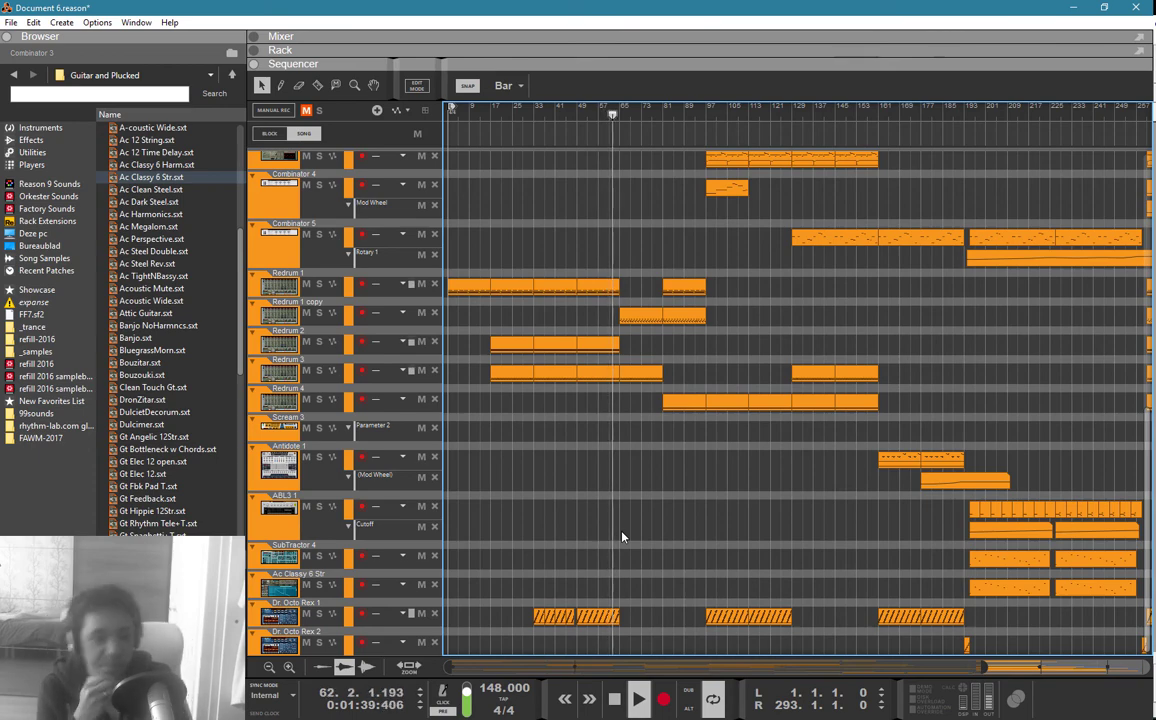
pyautogui.scroll(8, 621, 537)
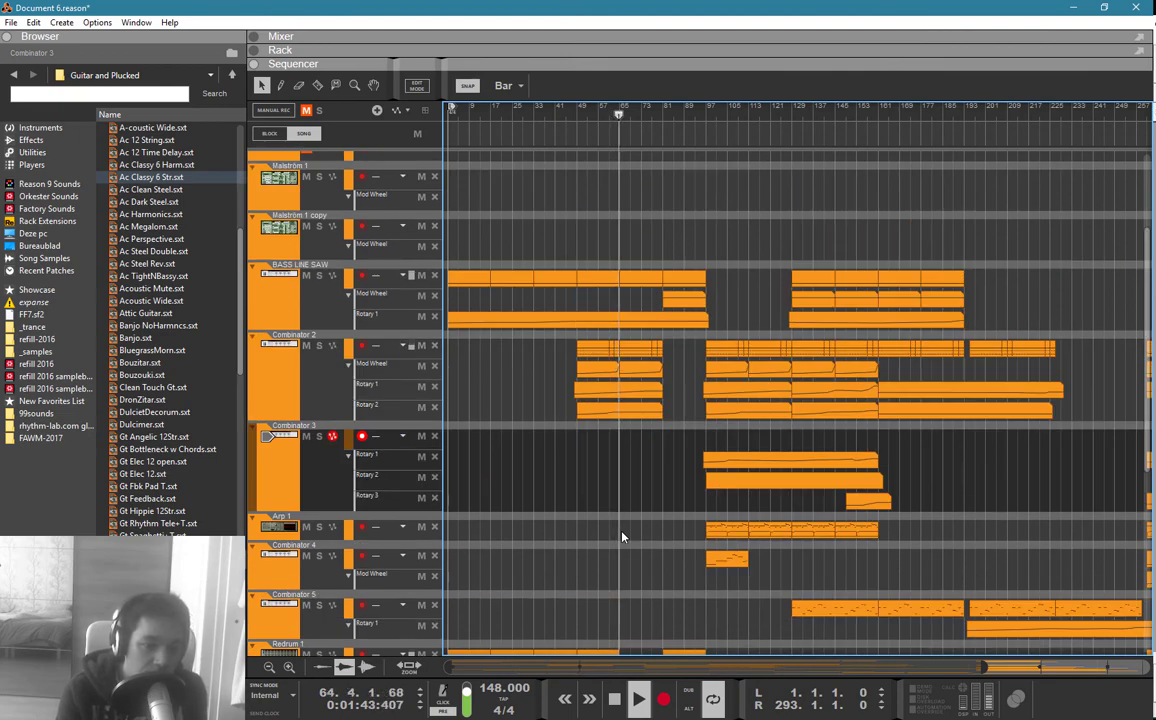
pyautogui.scroll(-8, 621, 537)
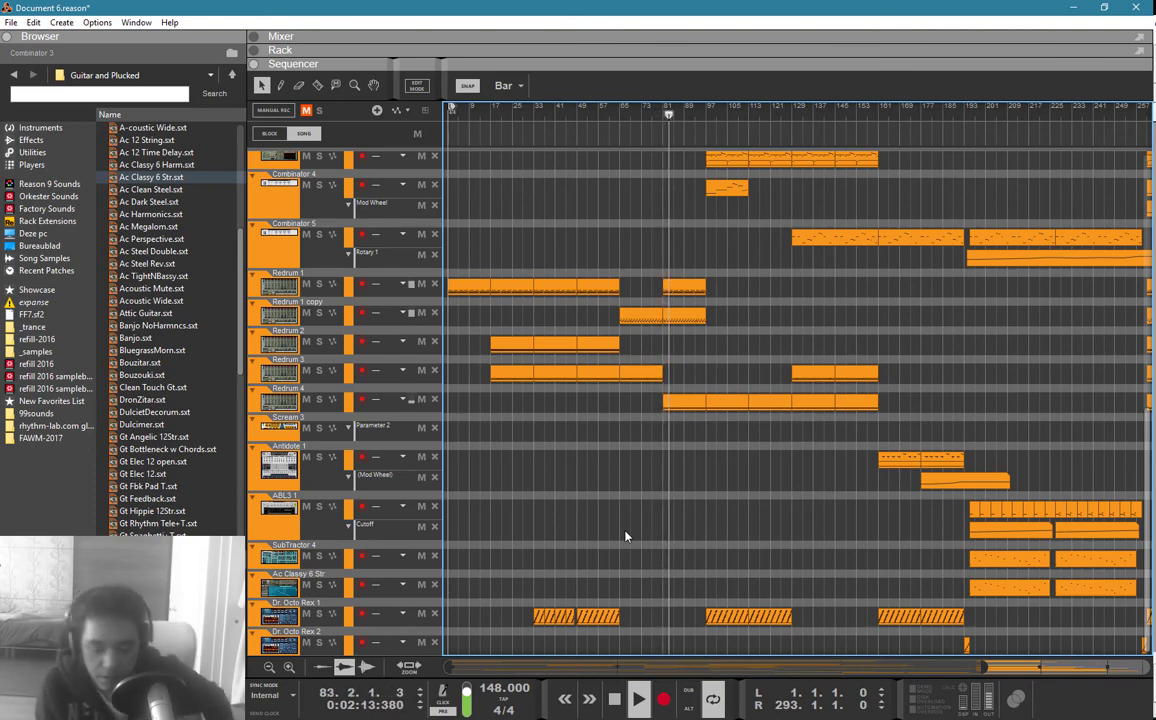
pyautogui.scroll(6, 625, 537)
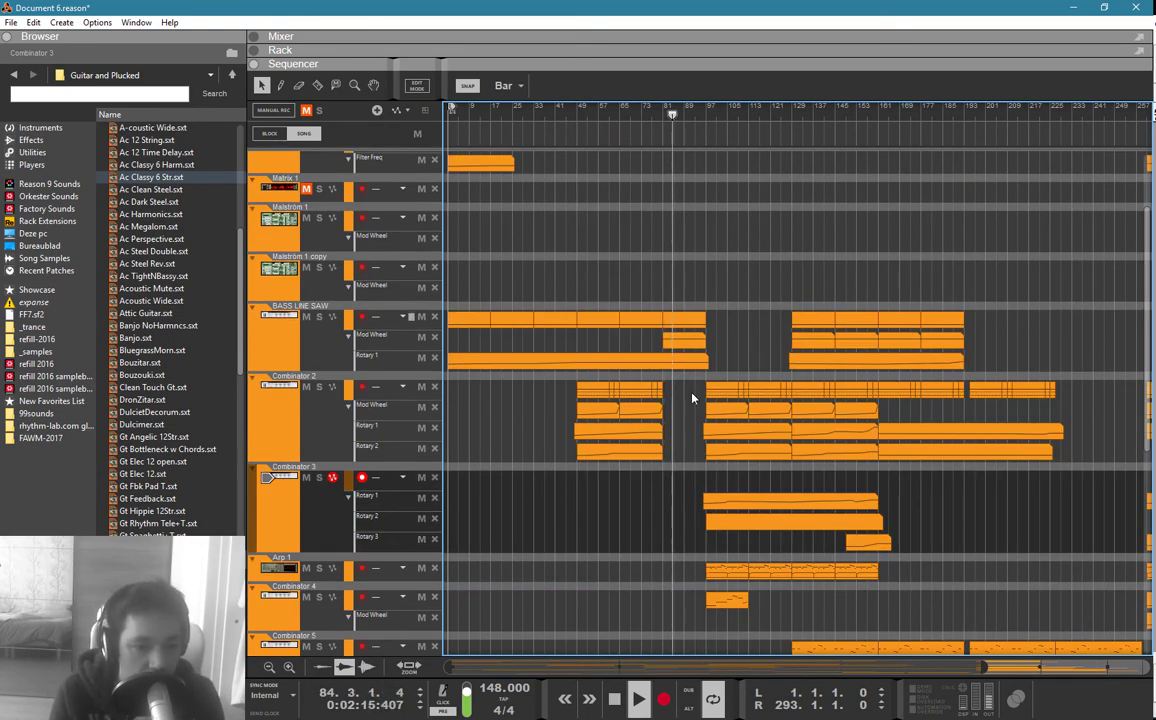
pyautogui.scroll(1, 692, 391)
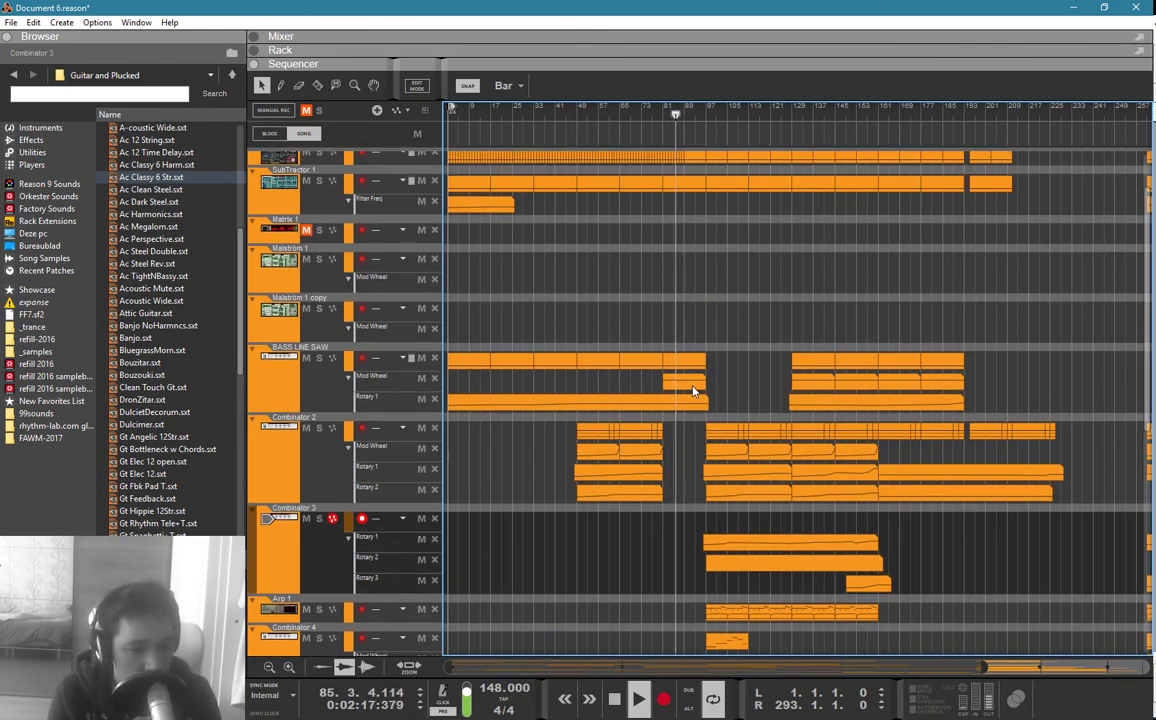
pyautogui.click(692, 390)
pyautogui.doubleClick(692, 390)
pyautogui.press('w')
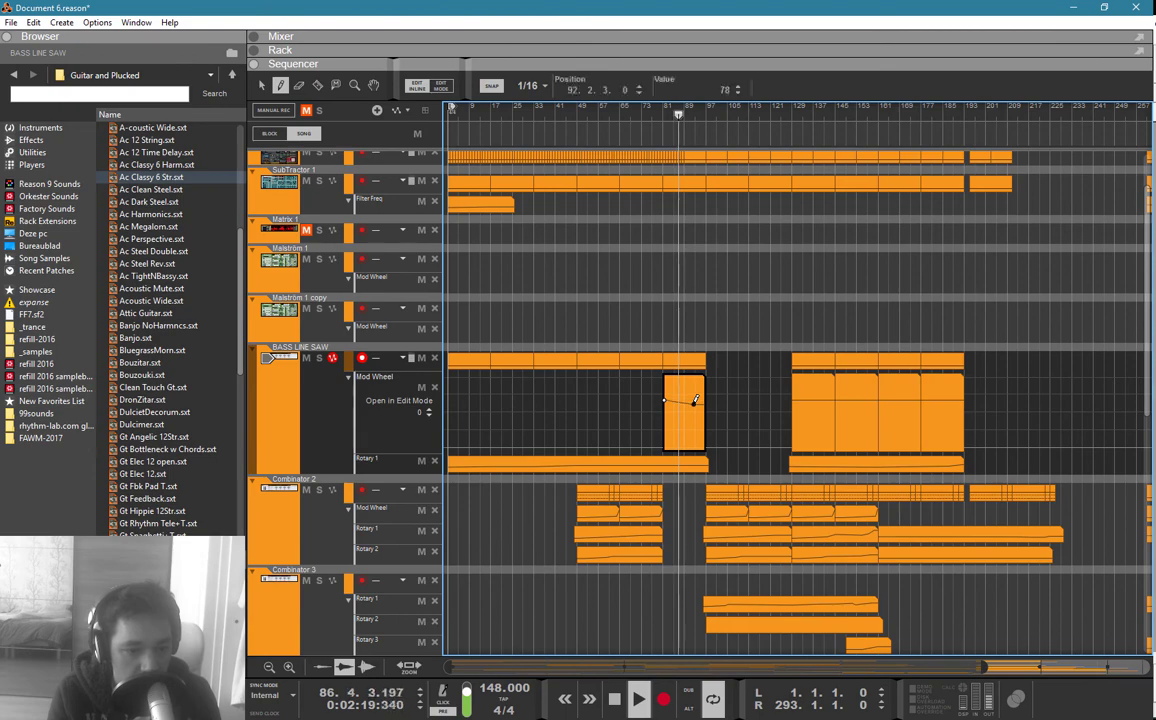
pyautogui.press('q')
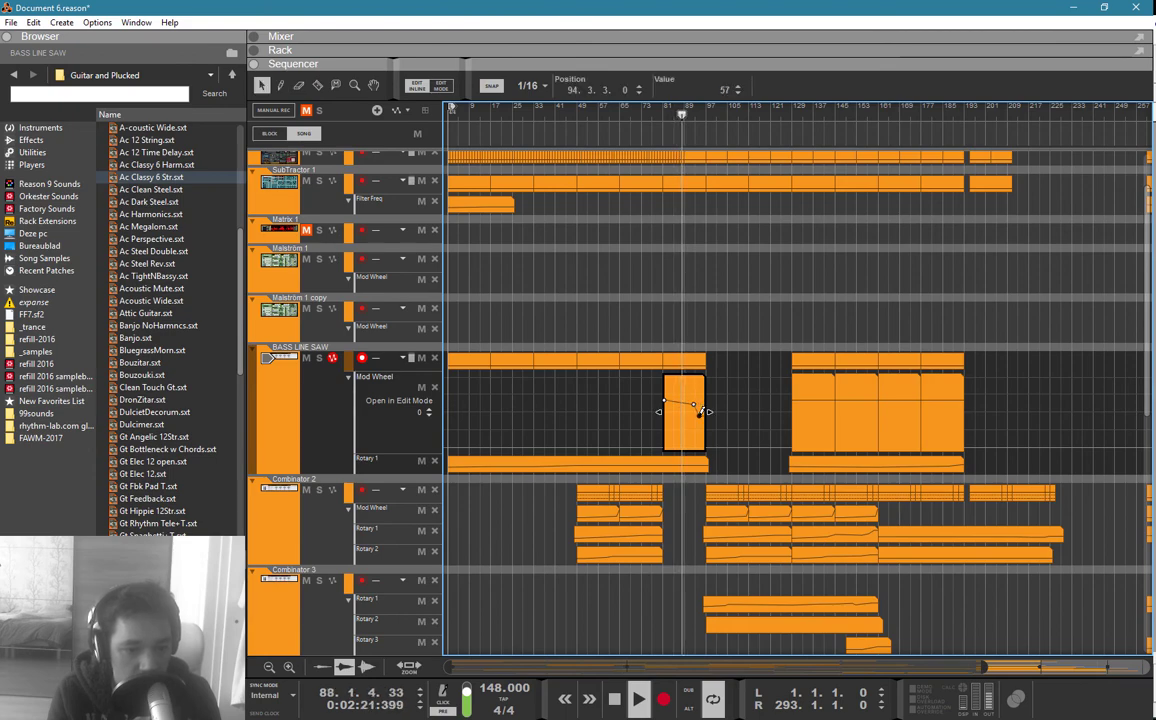
pyautogui.click(703, 416)
pyautogui.doubleClick(719, 372)
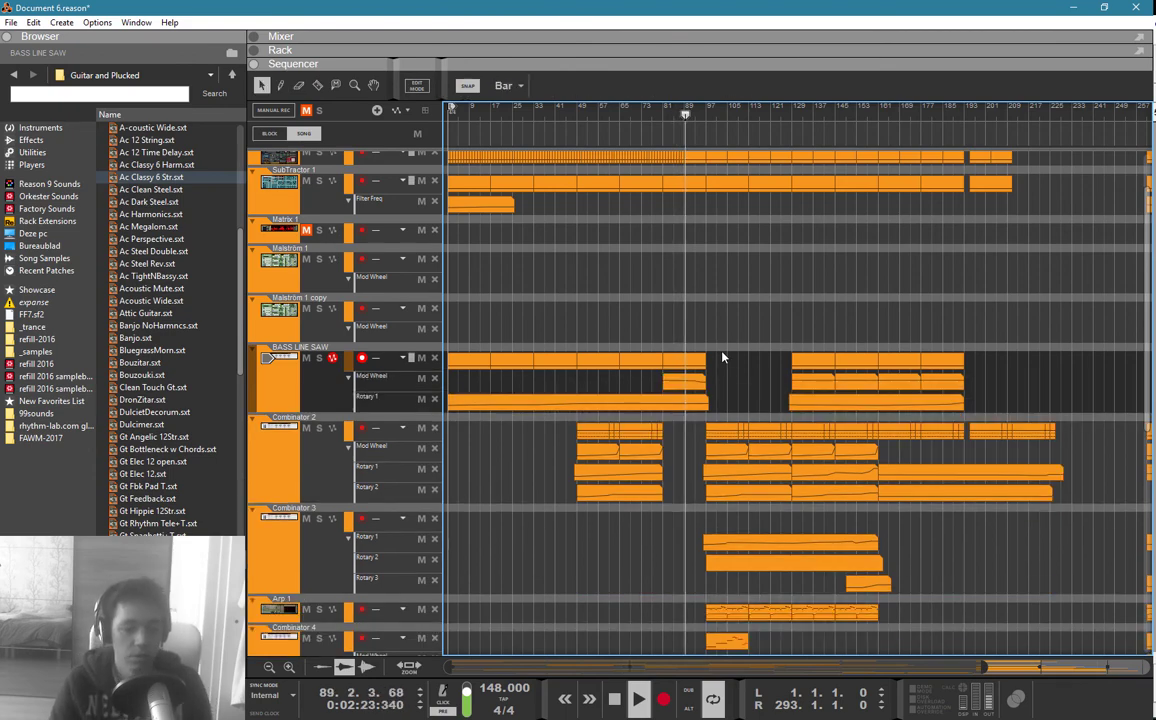
# Step: Join the four BASS LINE SAW Mod Wheel clips from bar 129 to bar 193 into one and edit the joined clip's automation points
pyautogui.moveTo(783, 383); pyautogui.dragTo(963, 384)
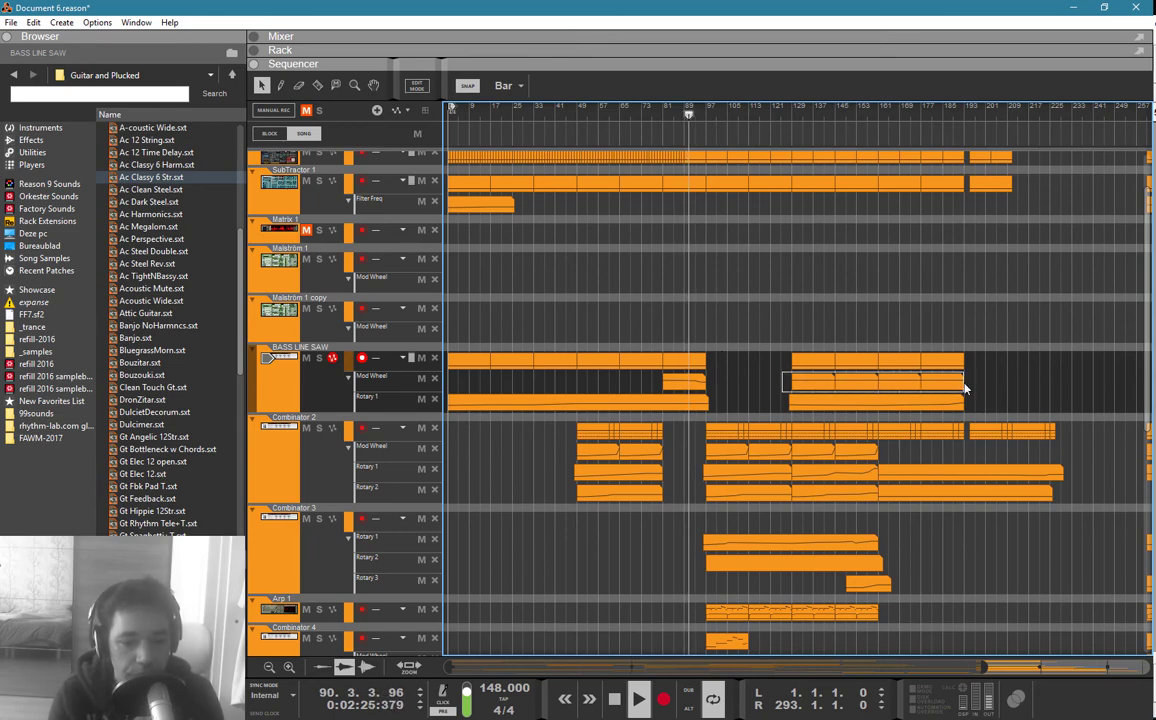
pyautogui.rightClick(940, 382)
pyautogui.click(980, 566)
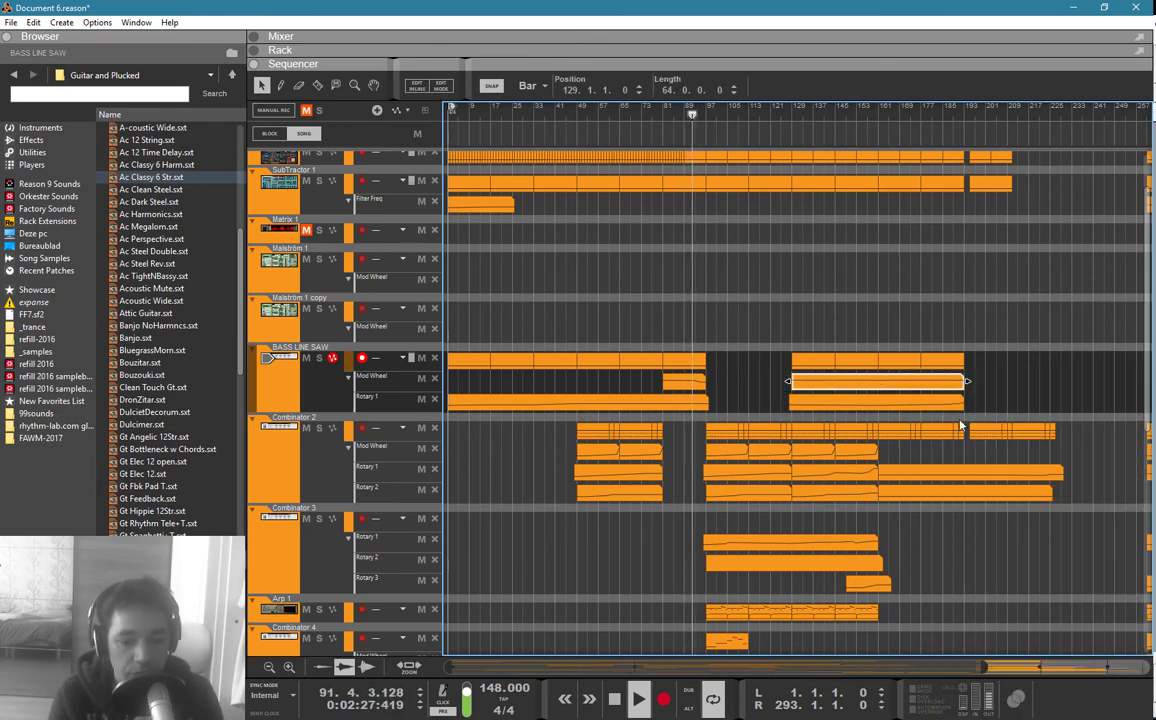
pyautogui.doubleClick(946, 384)
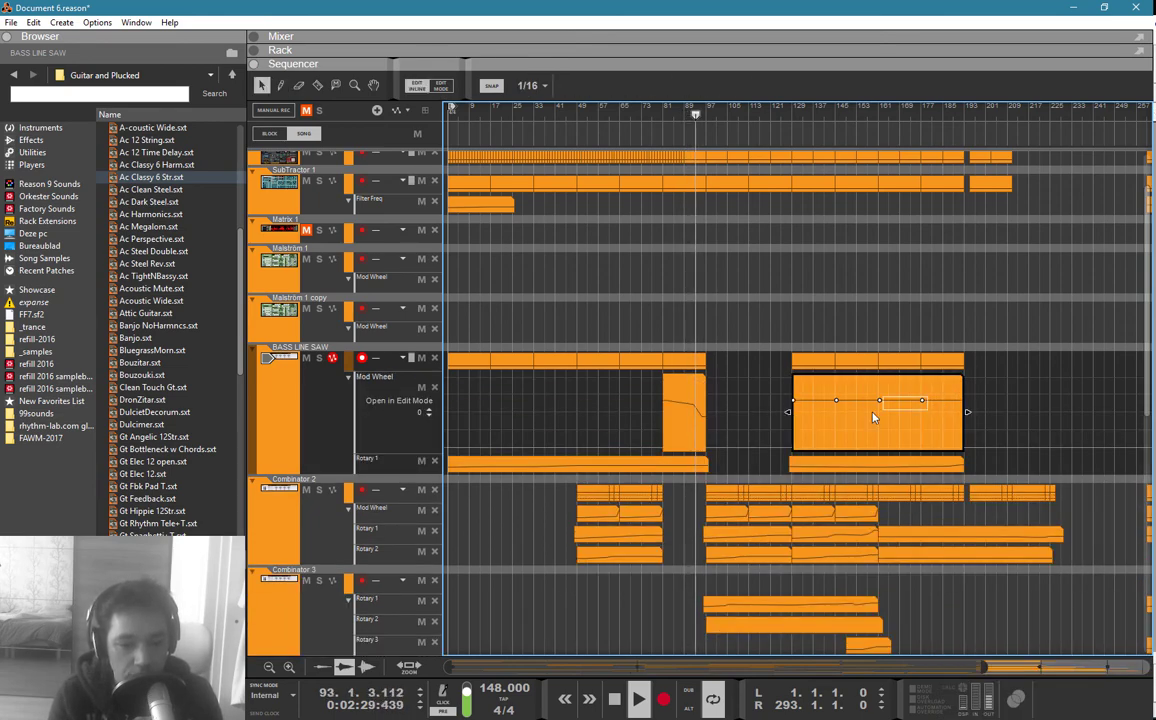
pyautogui.click(961, 413)
pyautogui.press('q')
pyautogui.click(924, 346)
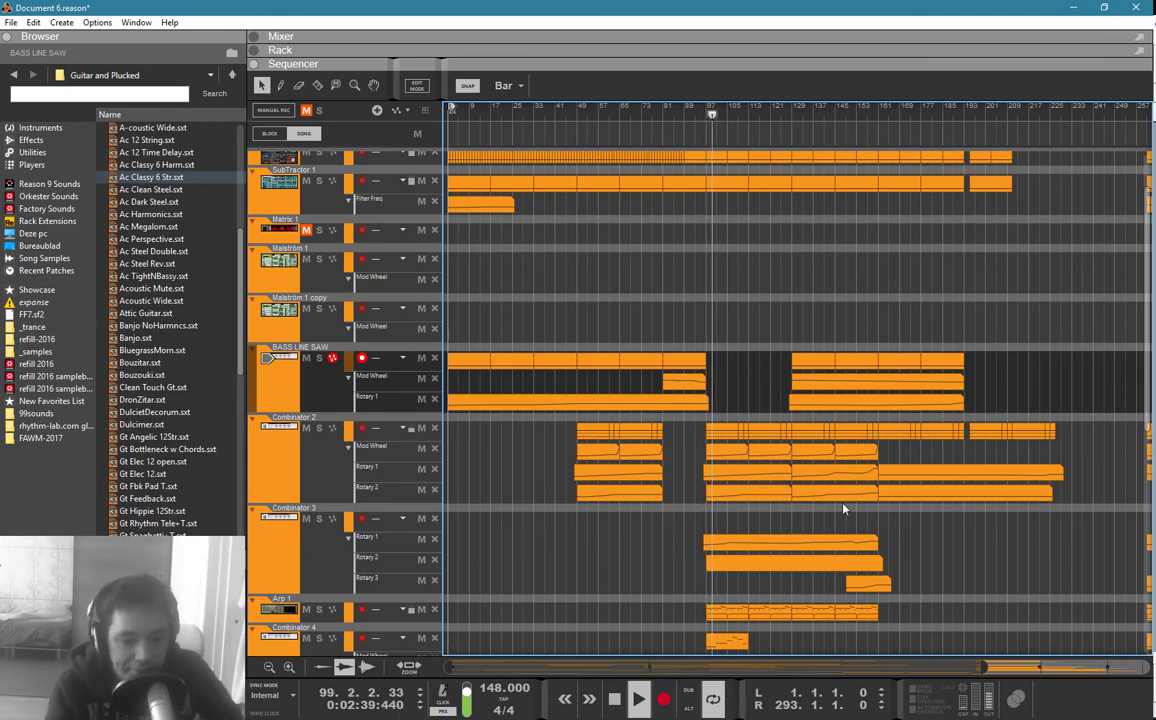
# Step: Mute the 16-bar Combinator 4 clip at bar 97
pyautogui.scroll(-3, 800, 500)
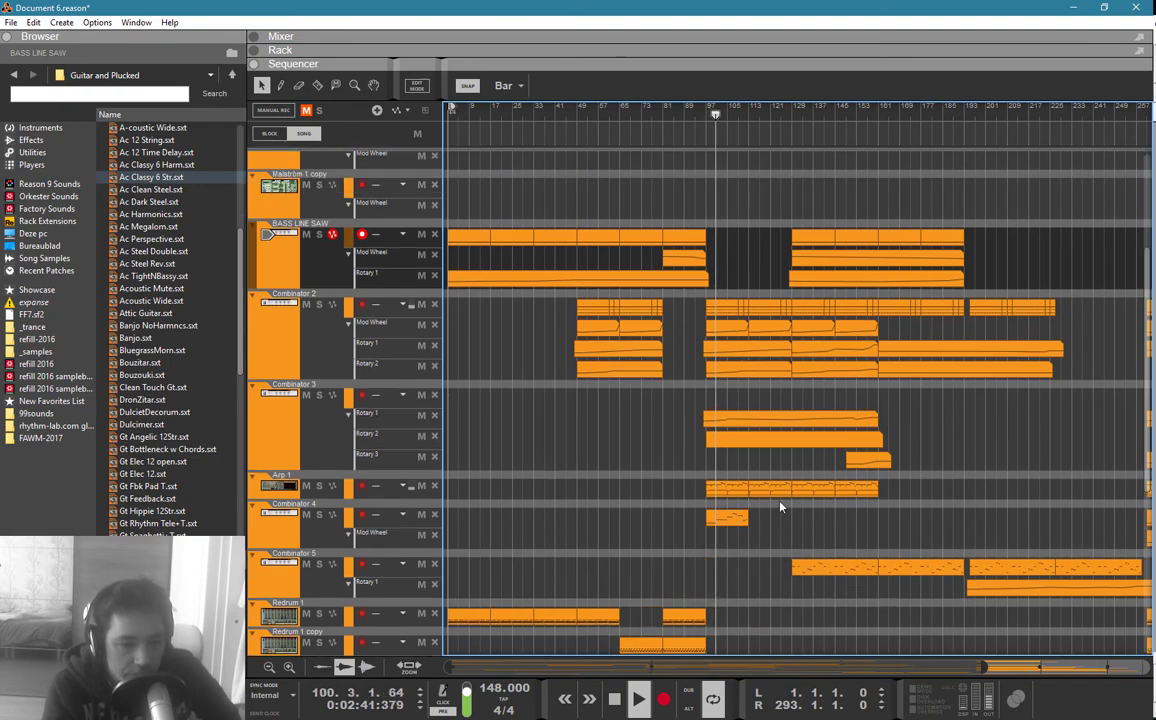
pyautogui.scroll(-7, 781, 507)
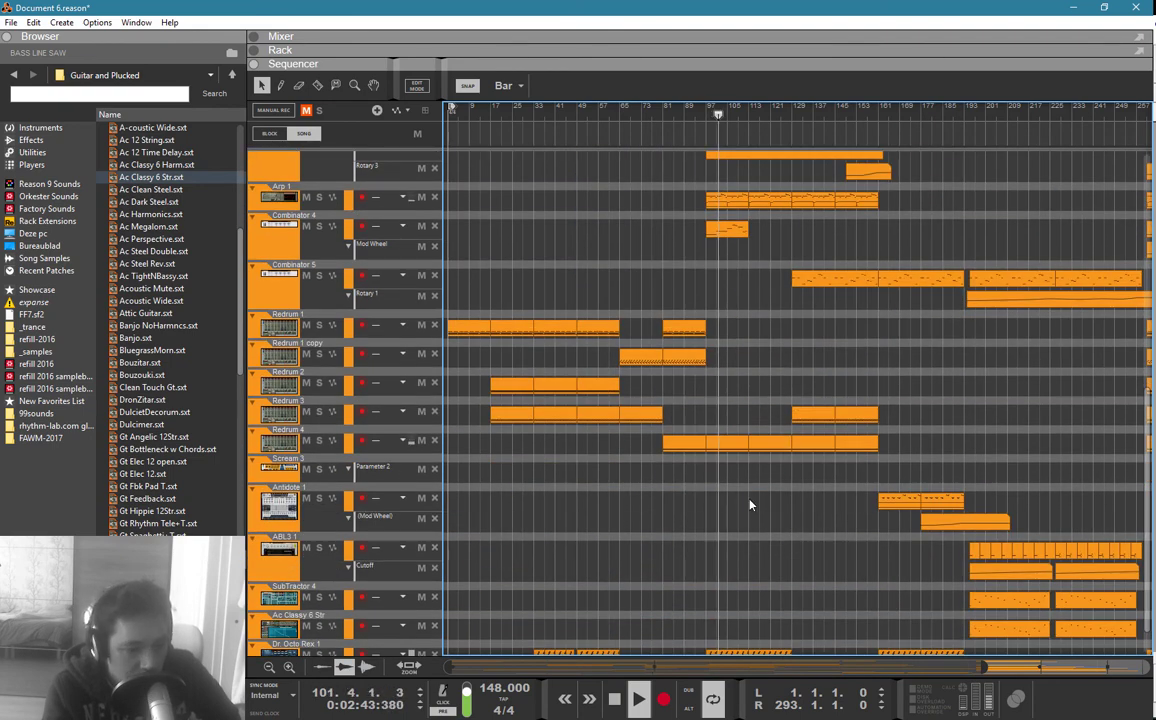
pyautogui.scroll(2, 736, 454)
pyautogui.click(728, 314)
pyautogui.rightClick(728, 320)
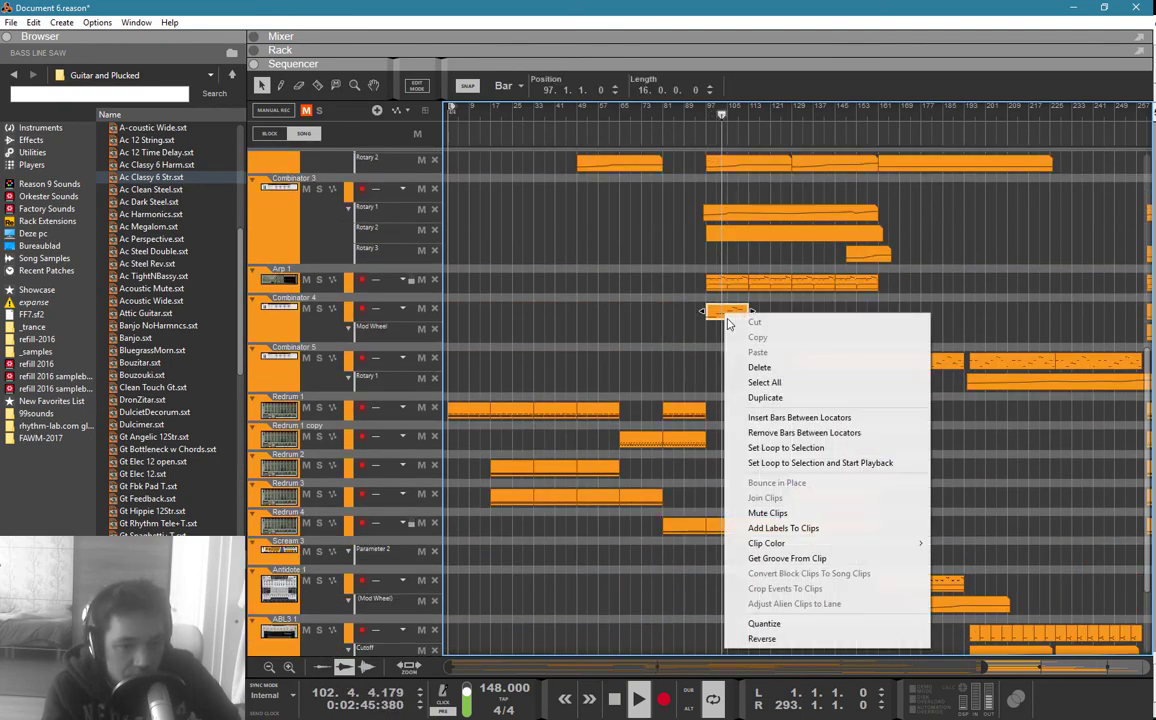
pyautogui.click(767, 512)
pyautogui.click(757, 480)
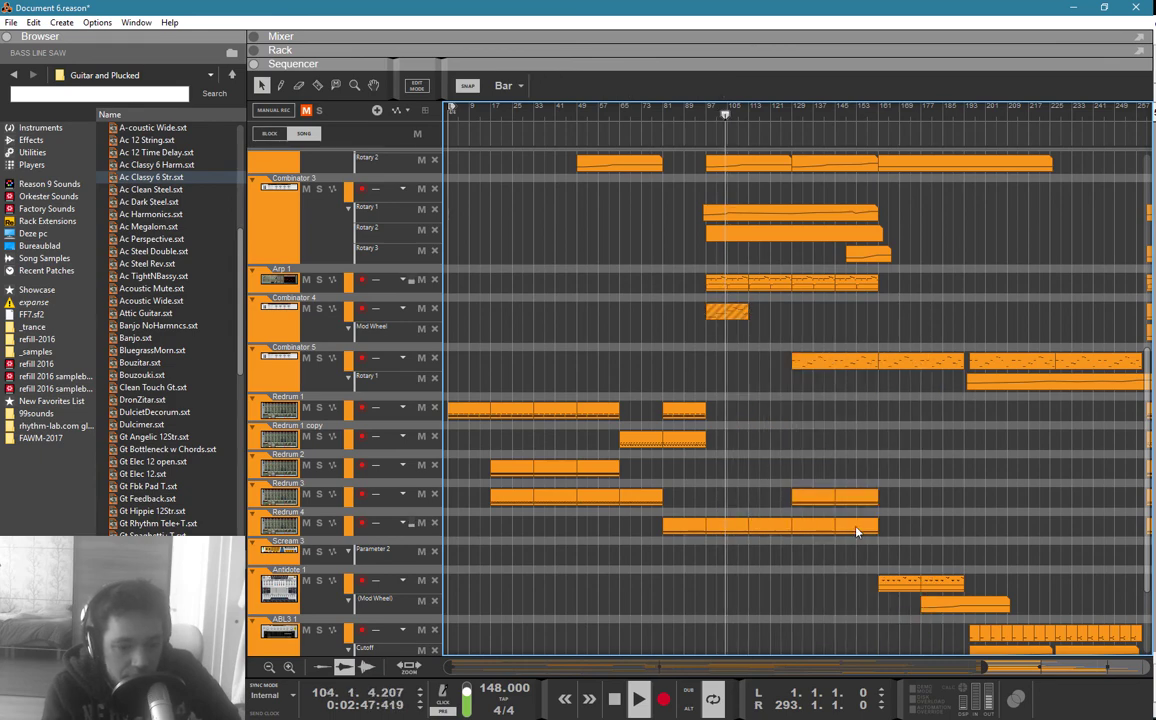
pyautogui.scroll(-1, 800, 505)
pyautogui.moveTo(900, 478); pyautogui.dragTo(712, 489)
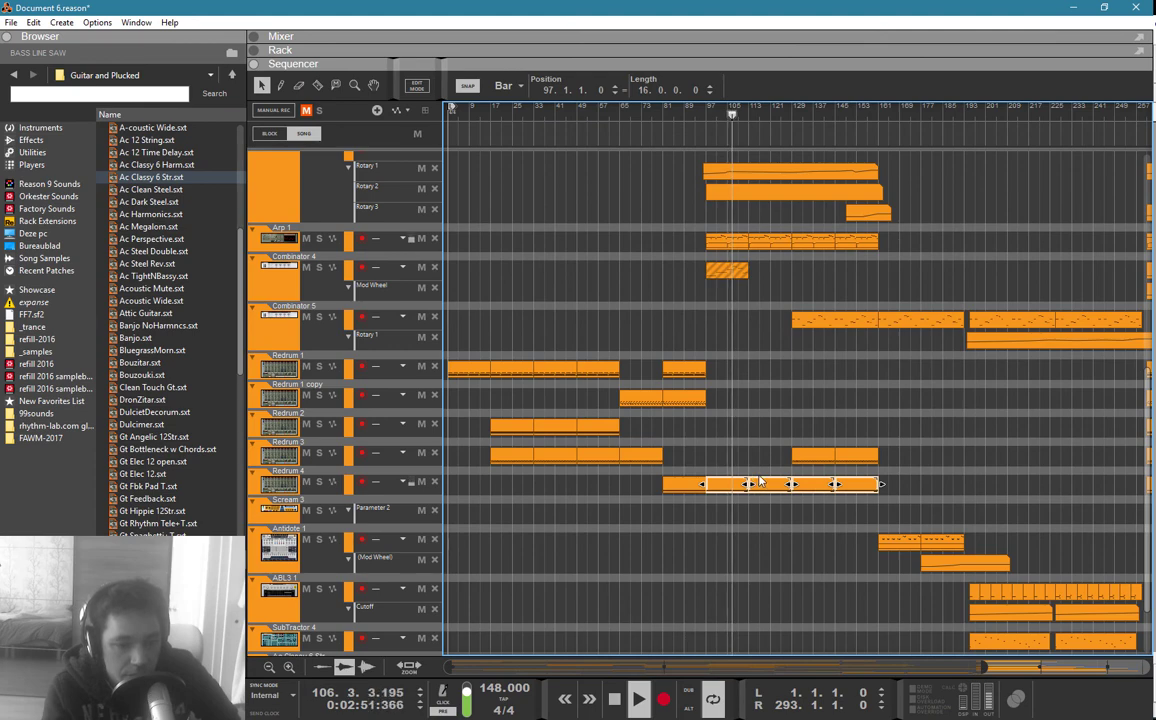
pyautogui.click(743, 469)
pyautogui.scroll(4, 742, 469)
pyautogui.scroll(-4, 742, 469)
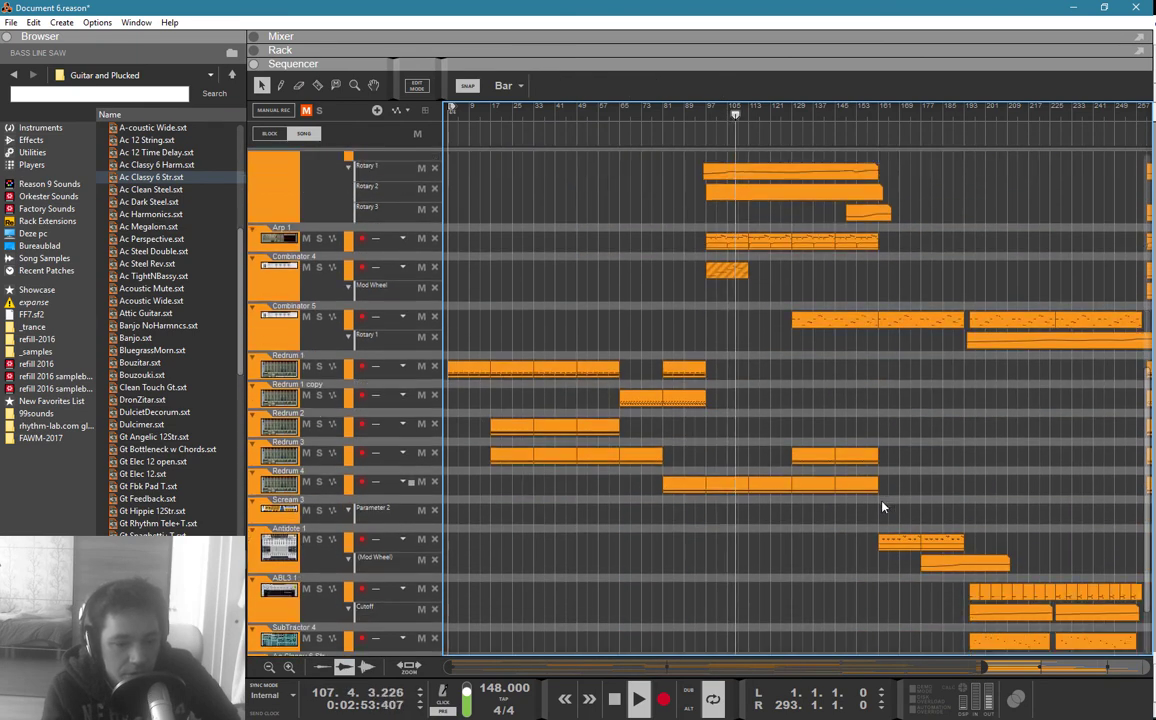
# Step: Join the two 16-bar Combinator 4 clips starting at bar 261 into one 32-bar clip
pyautogui.scroll(-1, 876, 490)
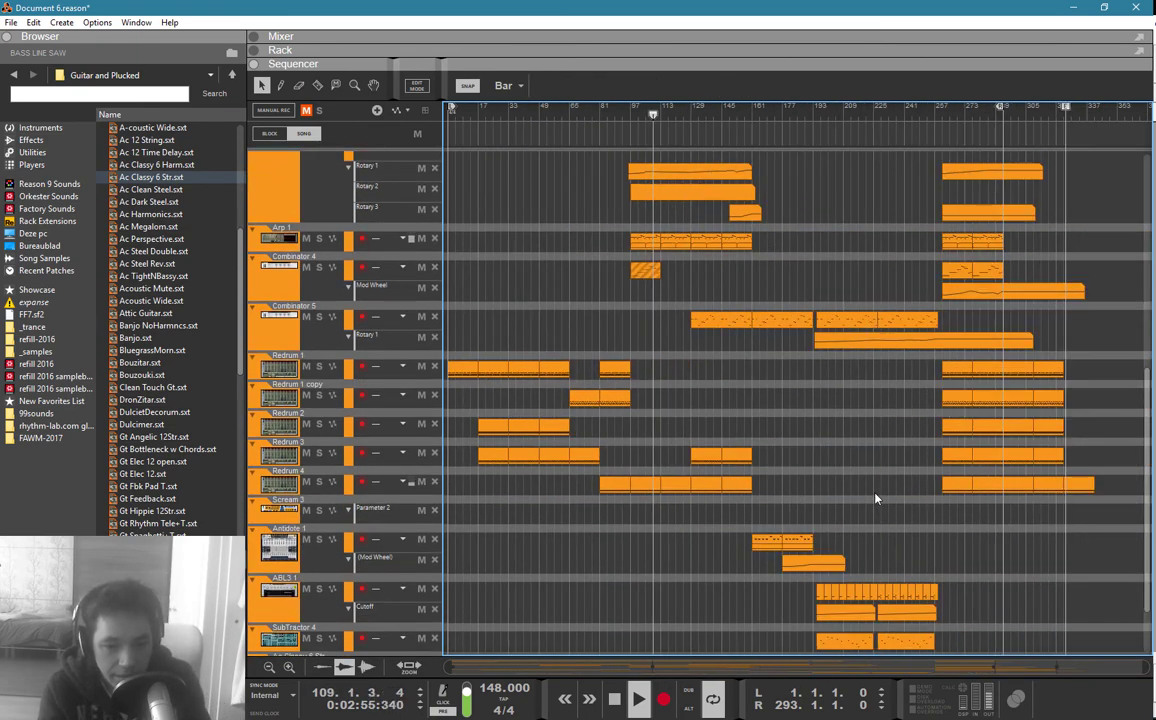
pyautogui.scroll(1, 875, 498)
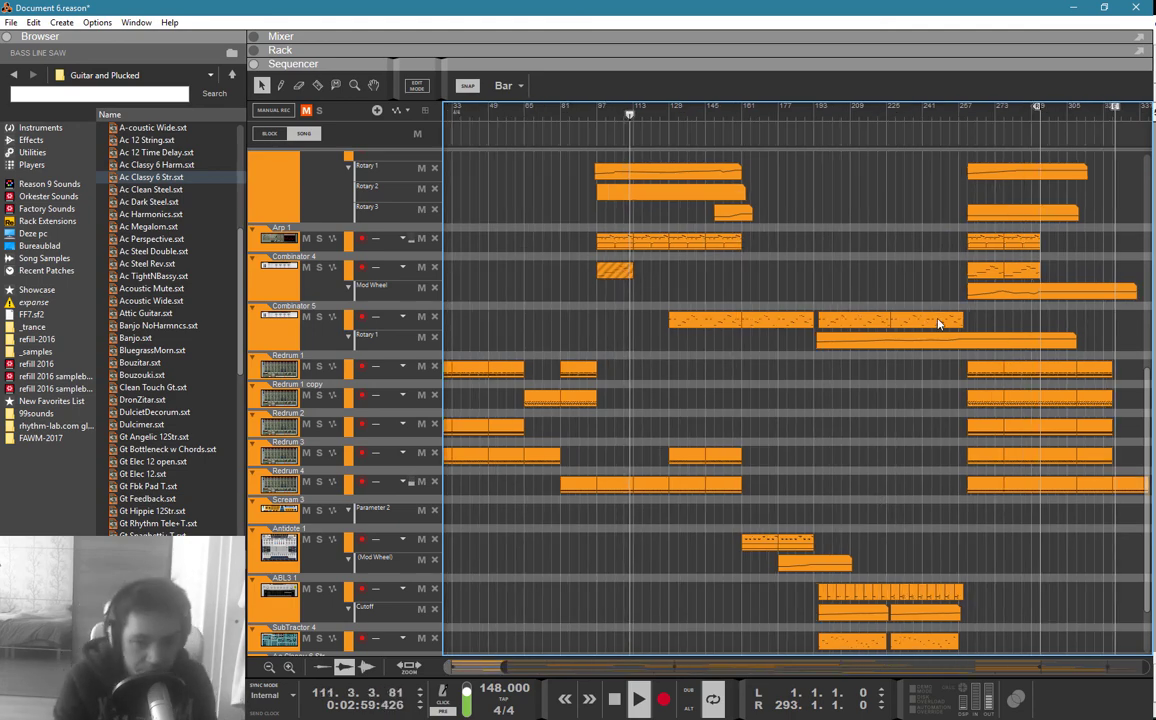
pyautogui.click(1001, 270)
pyautogui.rightClick(1001, 270)
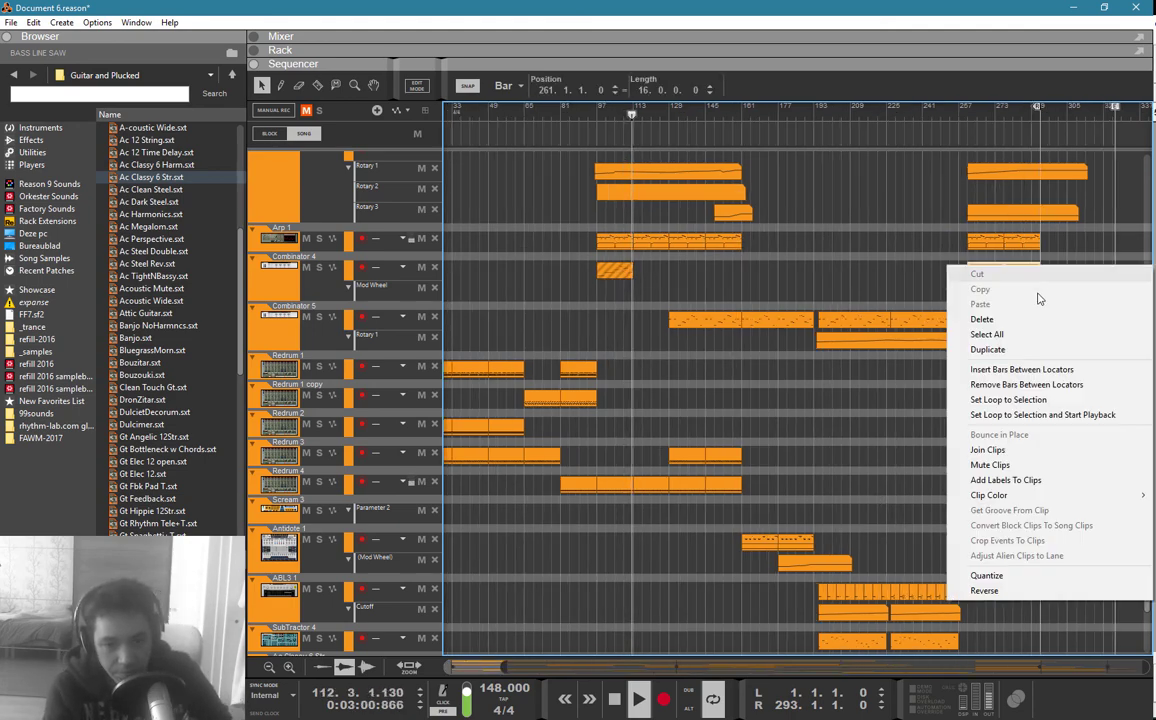
pyautogui.click(1012, 449)
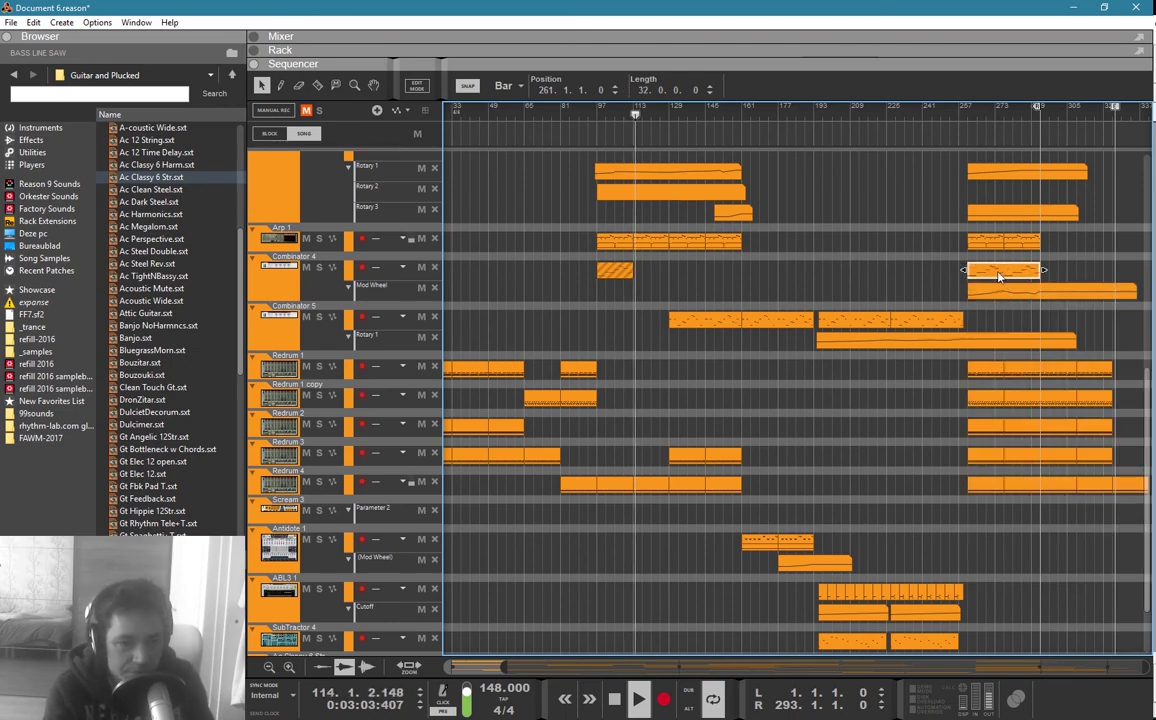
# Step: Place copies of the joined 32-bar Combinator 4 clip at bars 161, 195 and 227
pyautogui.moveTo(998, 277); pyautogui.dragTo(846, 275)
pyautogui.scroll(2, 850, 283)
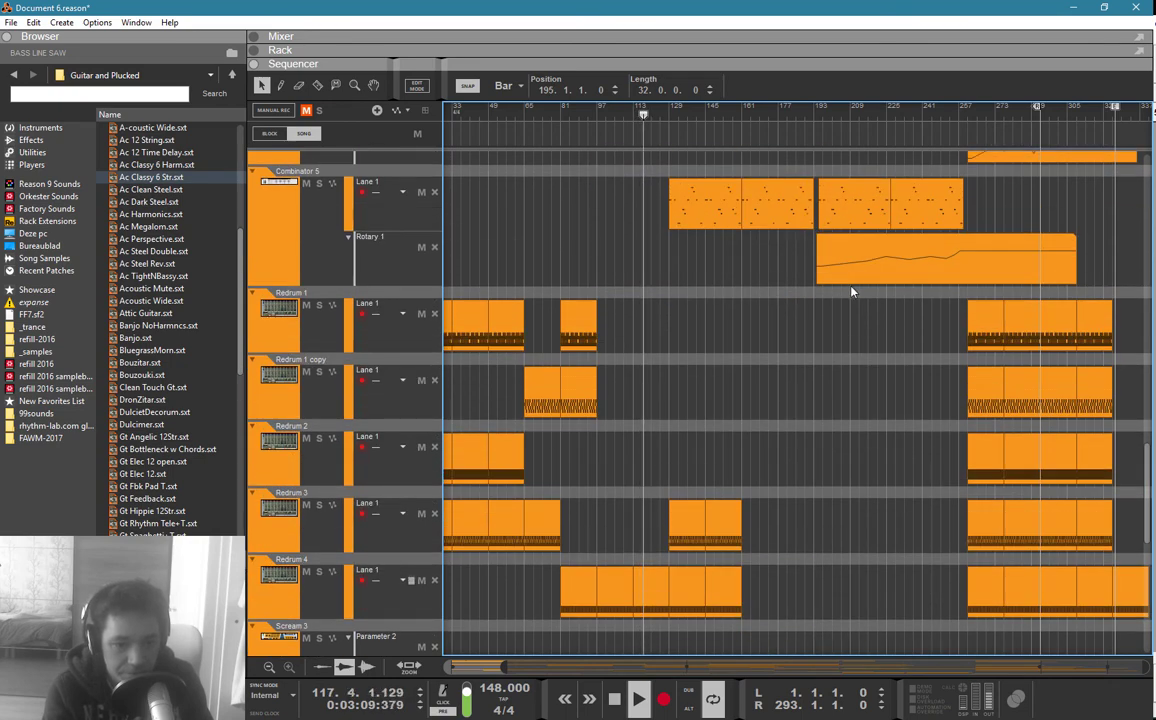
pyautogui.scroll(-3, 852, 289)
pyautogui.scroll(3, 853, 290)
pyautogui.scroll(1, 853, 296)
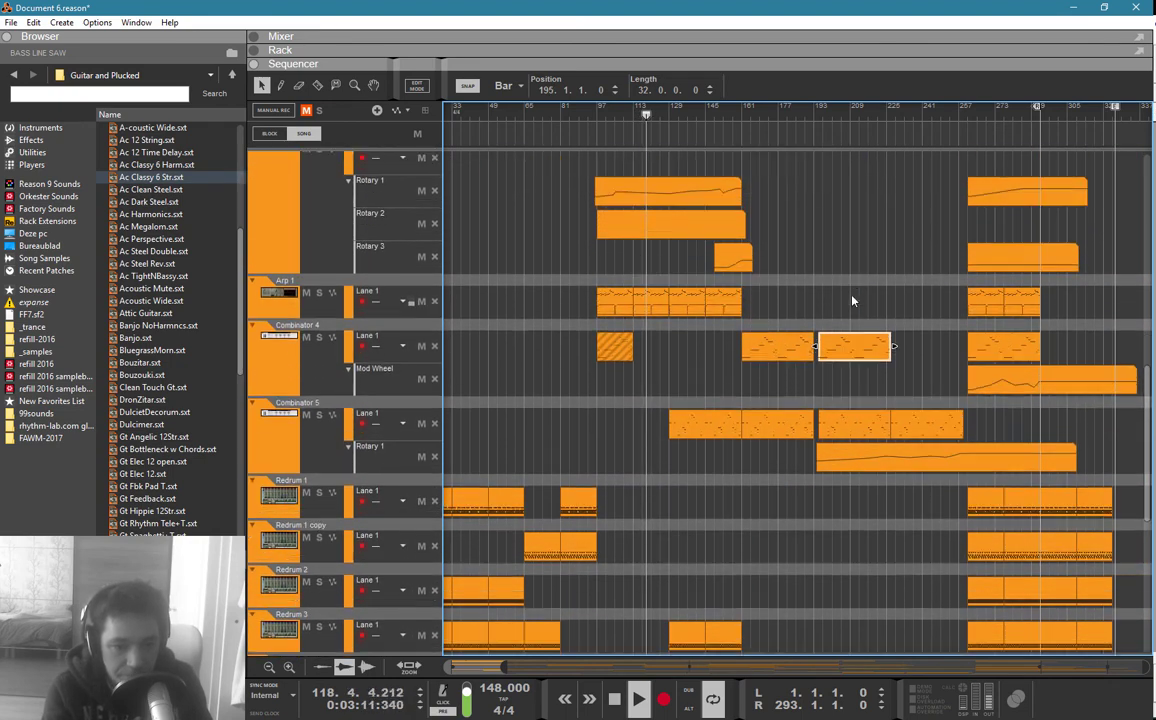
pyautogui.scroll(1, 852, 296)
pyautogui.scroll(-1, 852, 300)
pyautogui.click(852, 300)
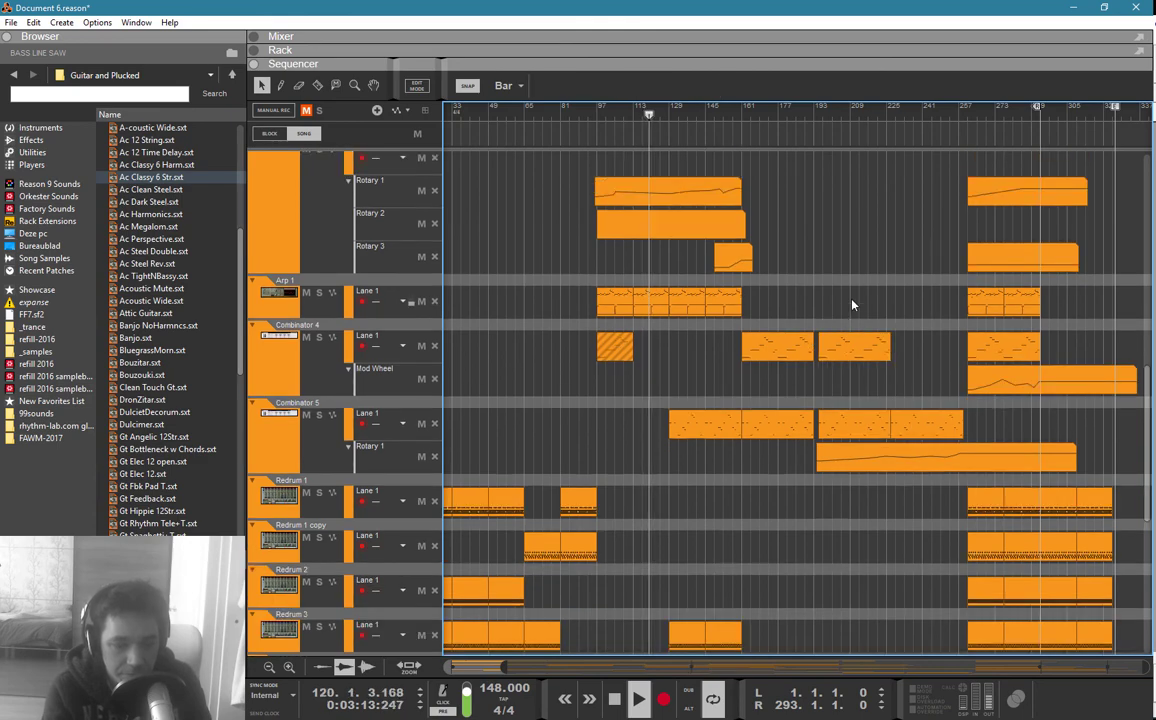
pyautogui.moveTo(850, 349); pyautogui.dragTo(923, 349)
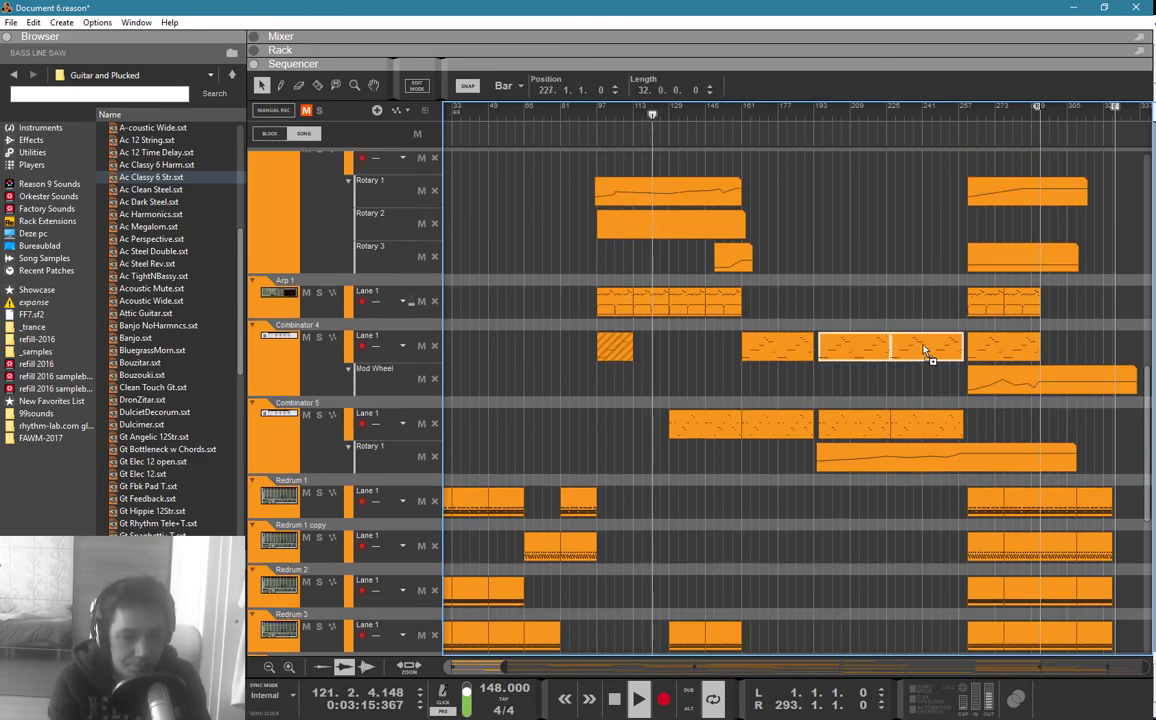
pyautogui.click(925, 354)
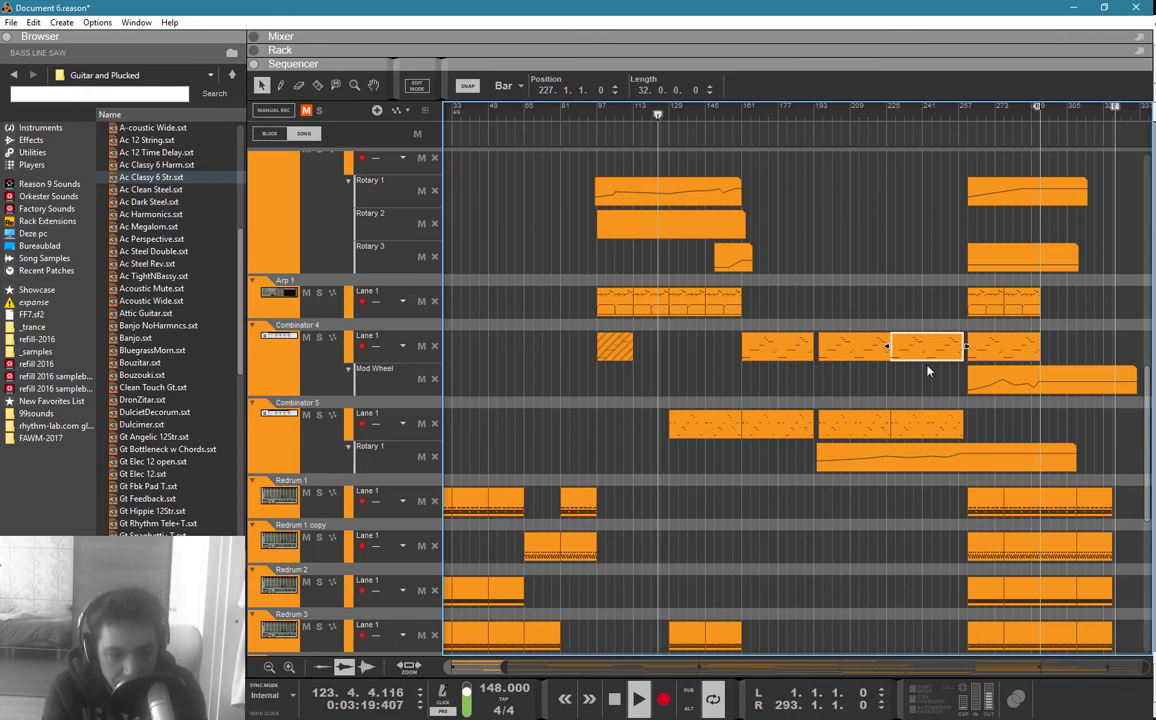
# Step: Extend the start of the Combinator 5 Rotary 1 automation clip back to bar 123
pyautogui.scroll(8, 875, 333)
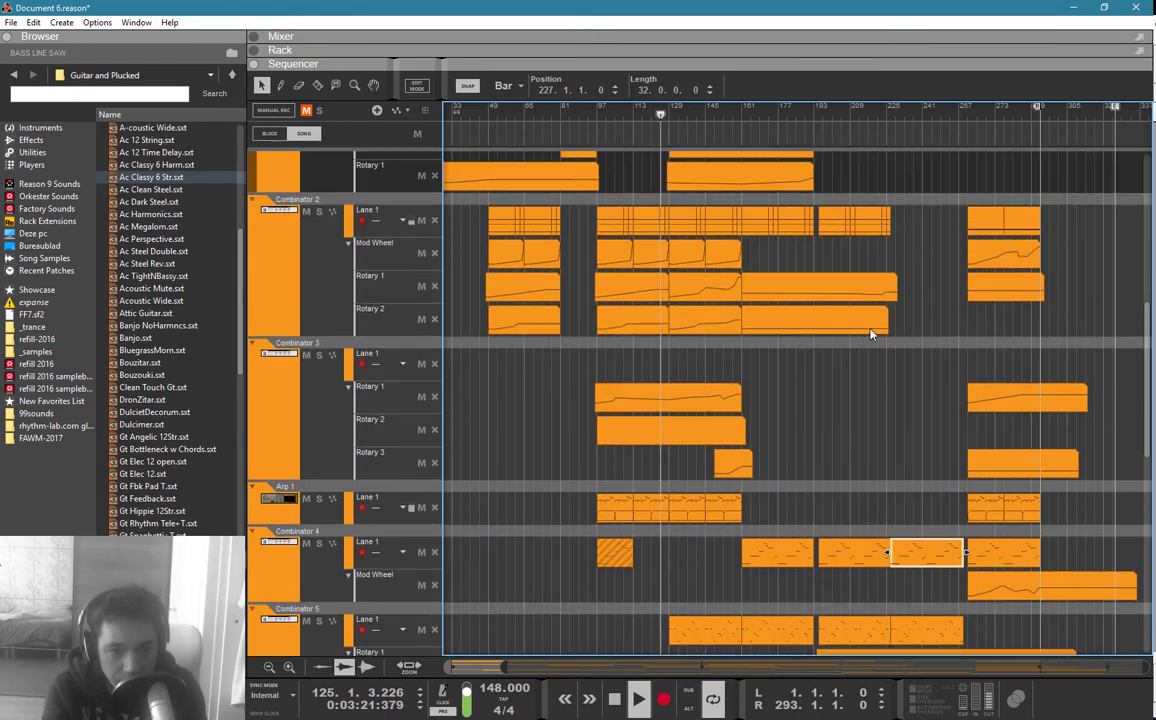
pyautogui.scroll(-10, 872, 340)
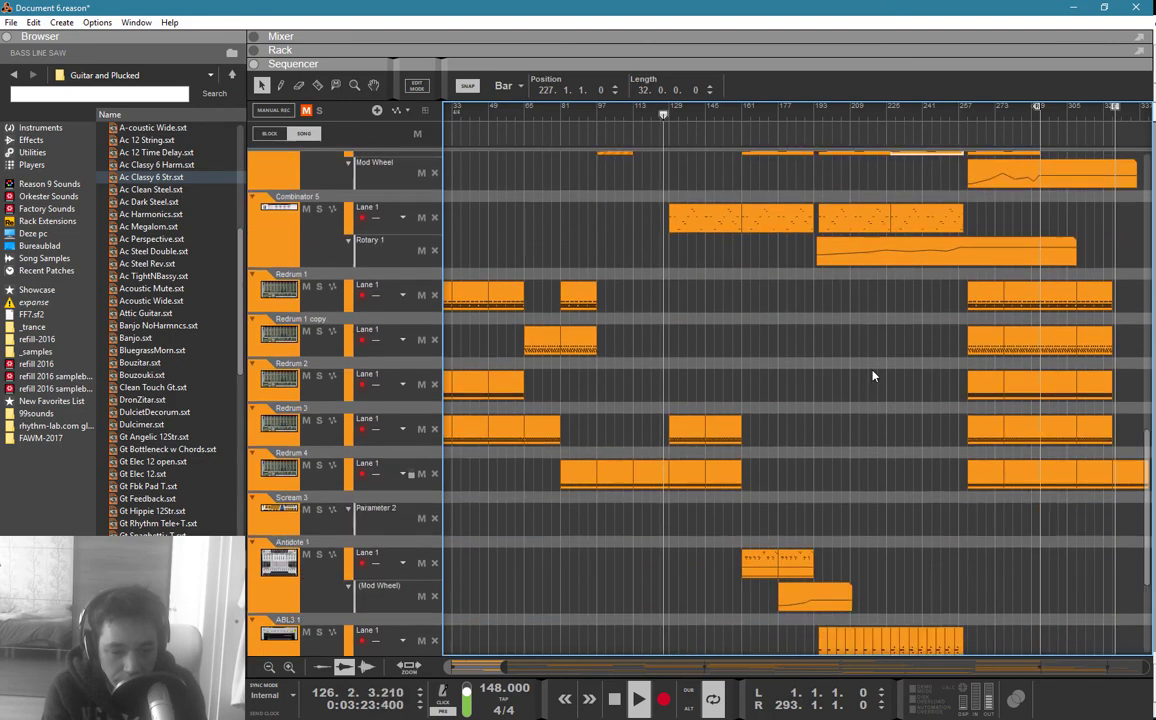
pyautogui.scroll(1, 873, 385)
pyautogui.scroll(-3, 873, 385)
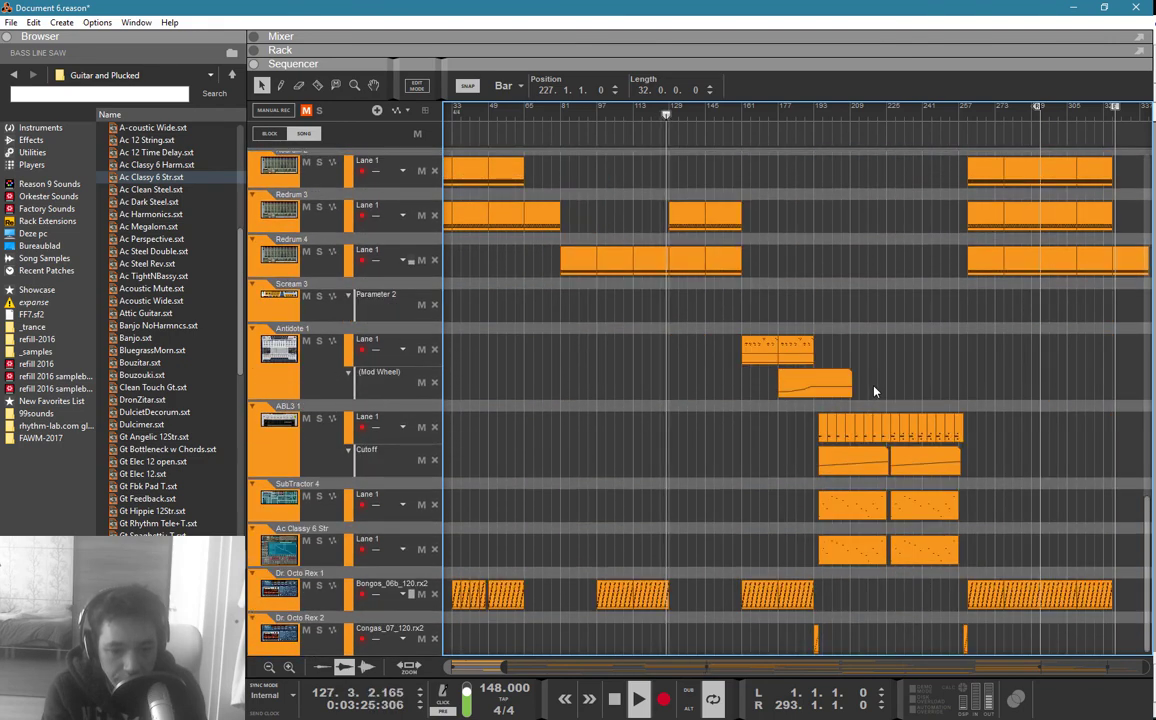
pyautogui.scroll(2, 874, 392)
pyautogui.scroll(10, 874, 392)
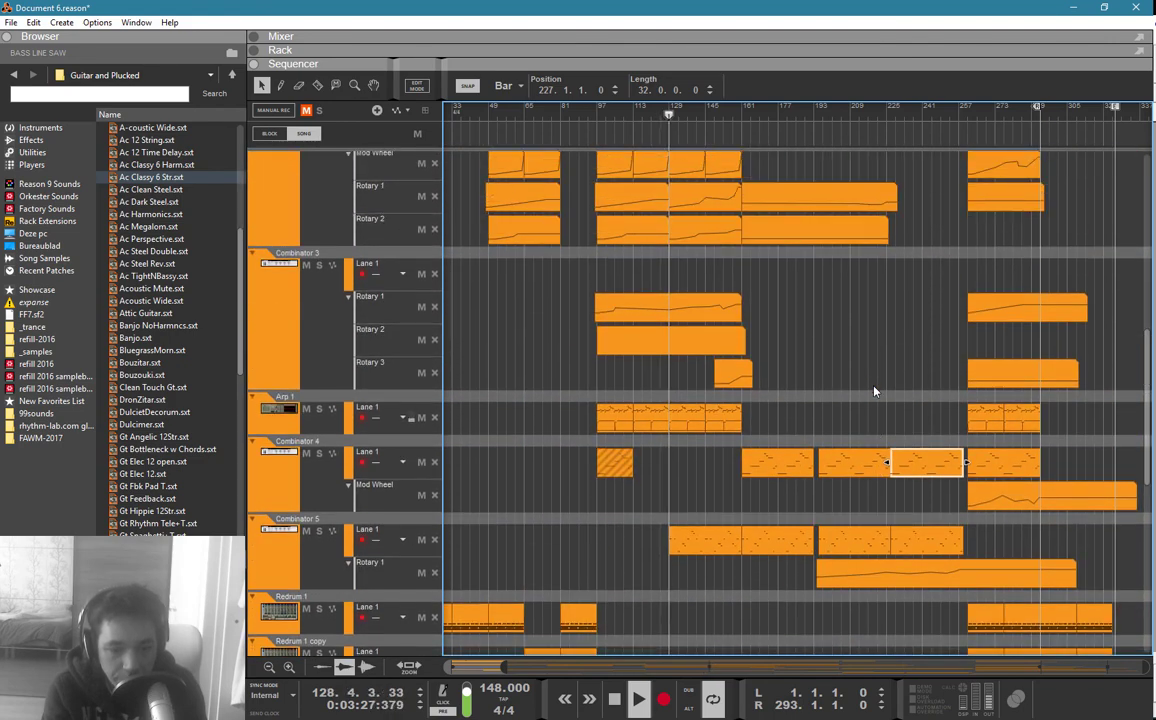
pyautogui.click(881, 395)
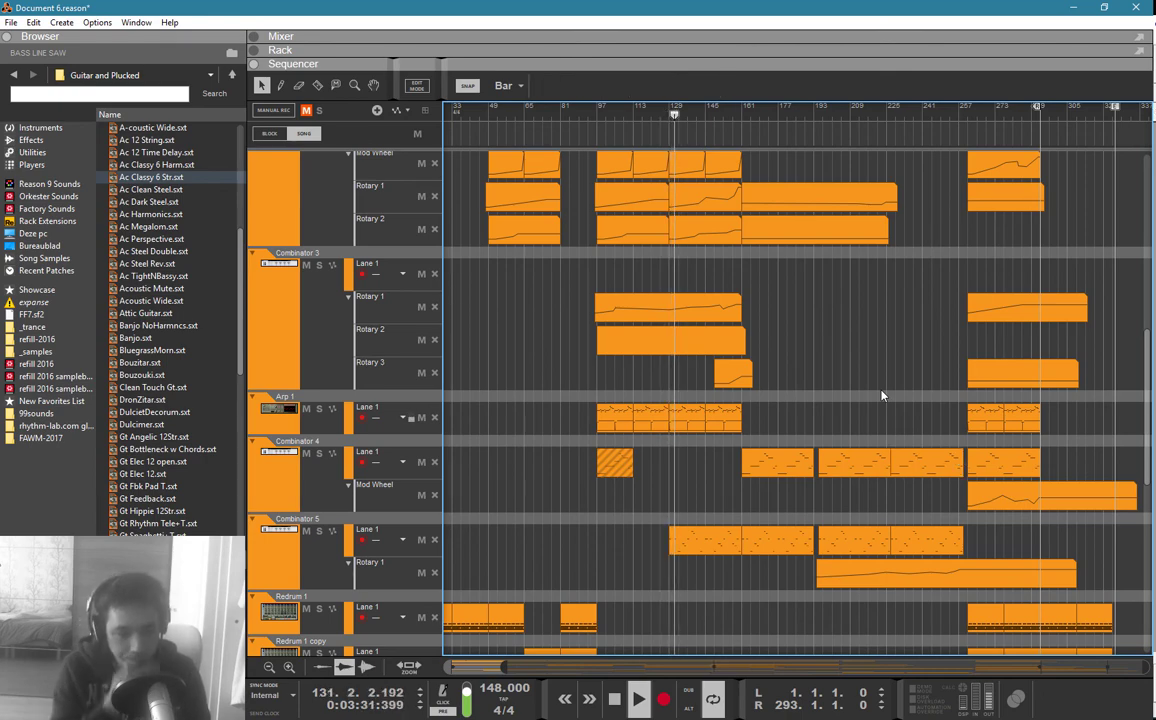
pyautogui.click(858, 576)
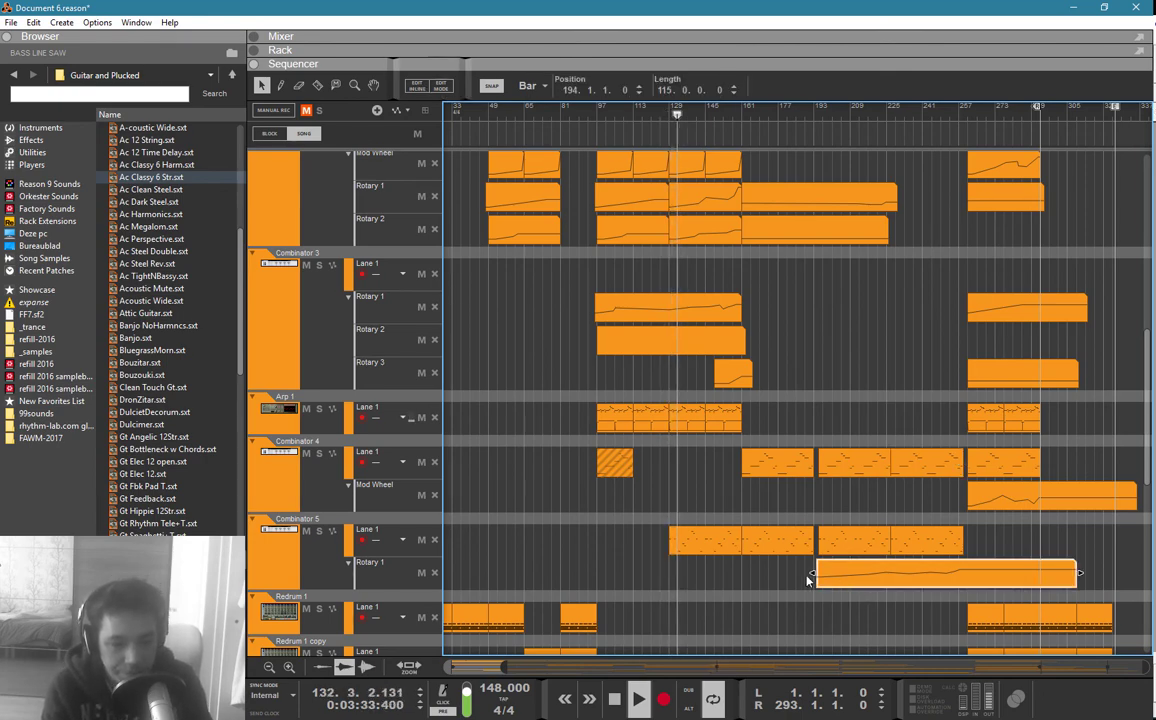
pyautogui.moveTo(814, 573); pyautogui.dragTo(653, 575)
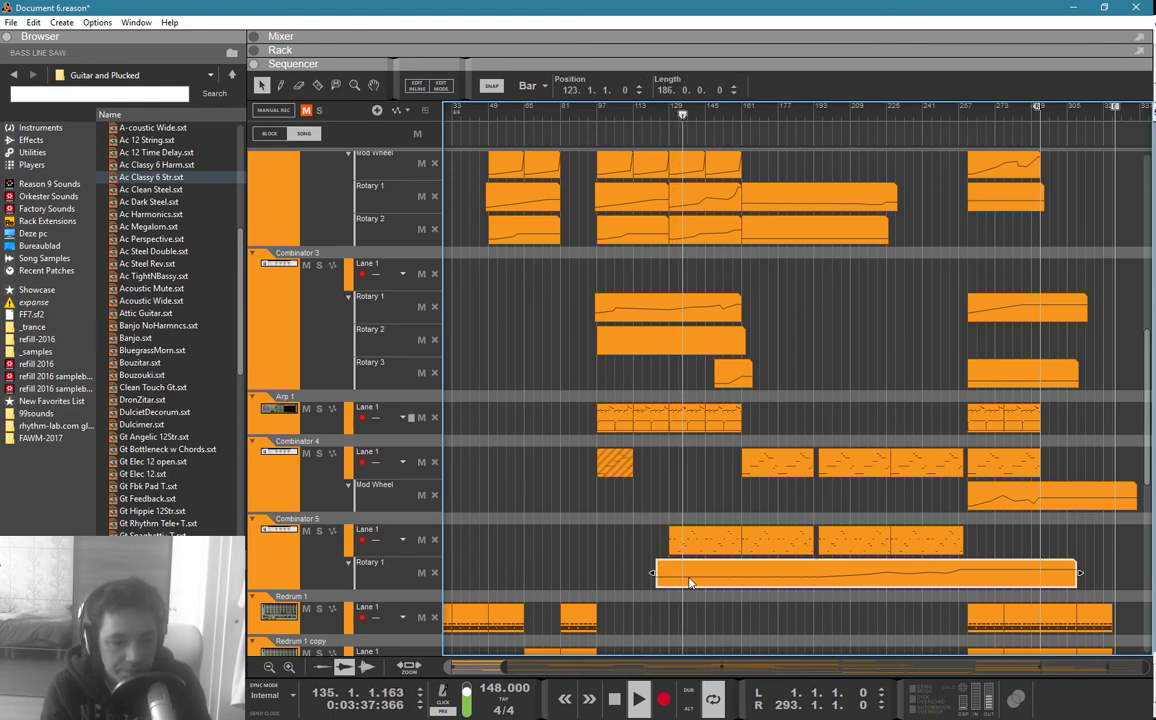
# Step: Add rising and falling points to the Combinator 5 Rotary 1 clip, including 64 at bar 146, 87 at bar 177 and 73 at bar 192, and raise the point after it
pyautogui.doubleClick(703, 580)
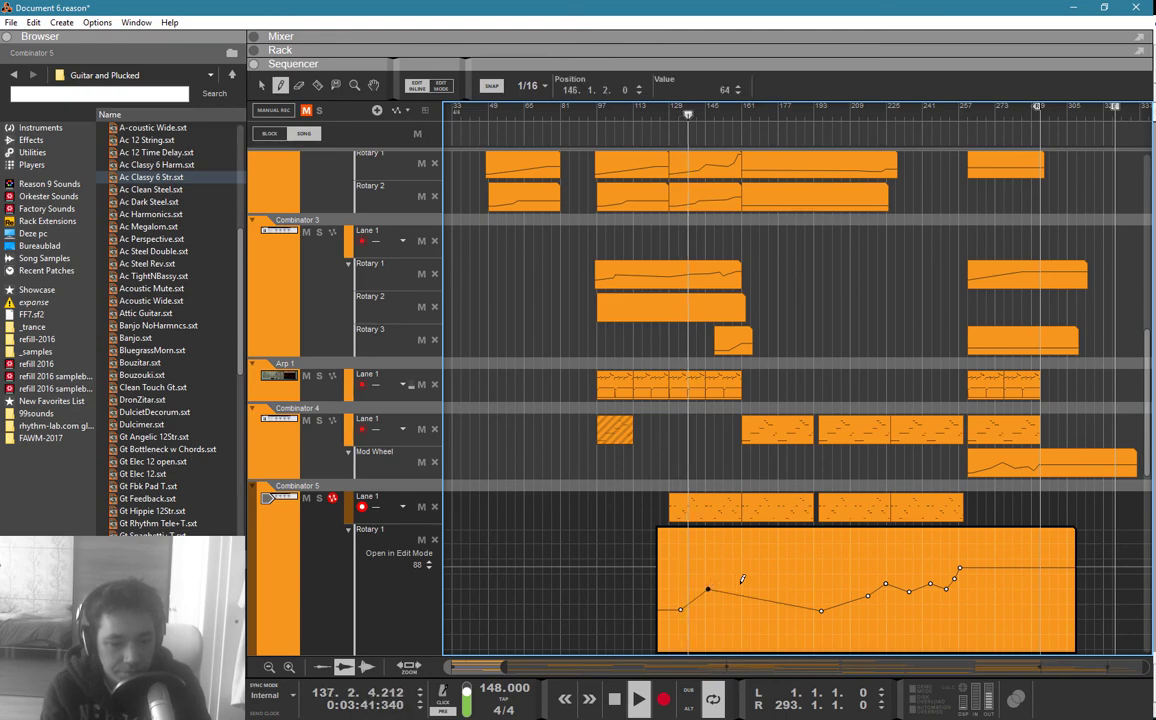
pyautogui.click(741, 580)
pyautogui.click(759, 572)
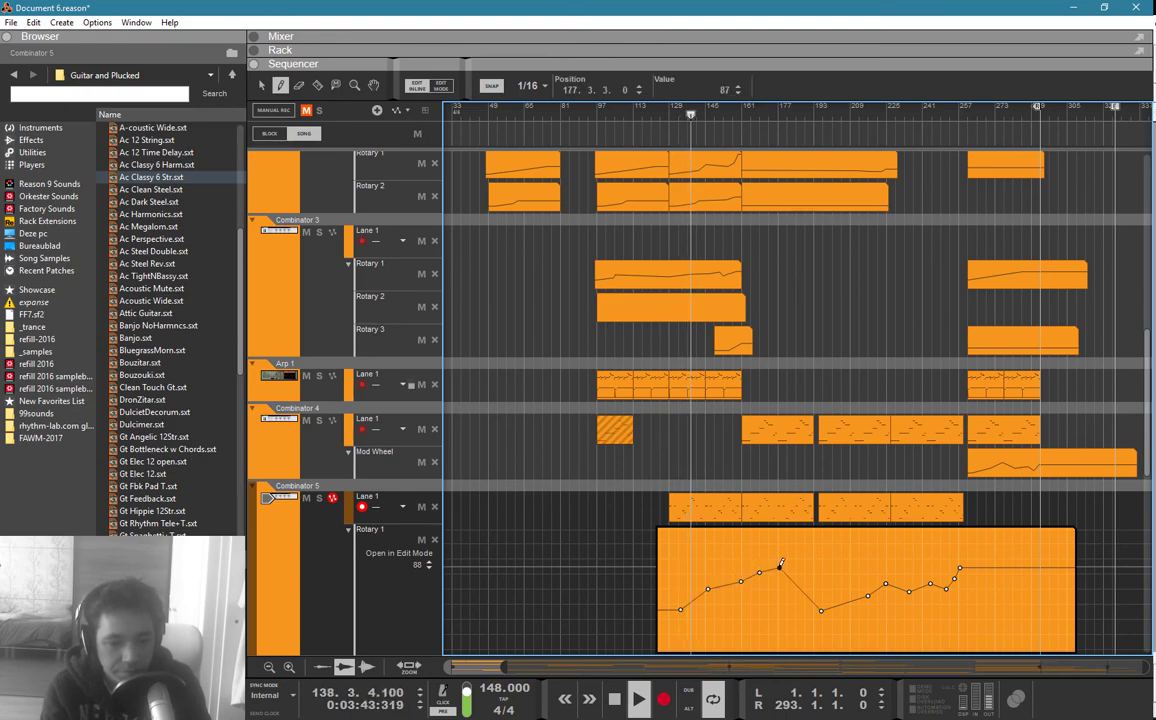
pyautogui.click(798, 580)
pyautogui.press('q')
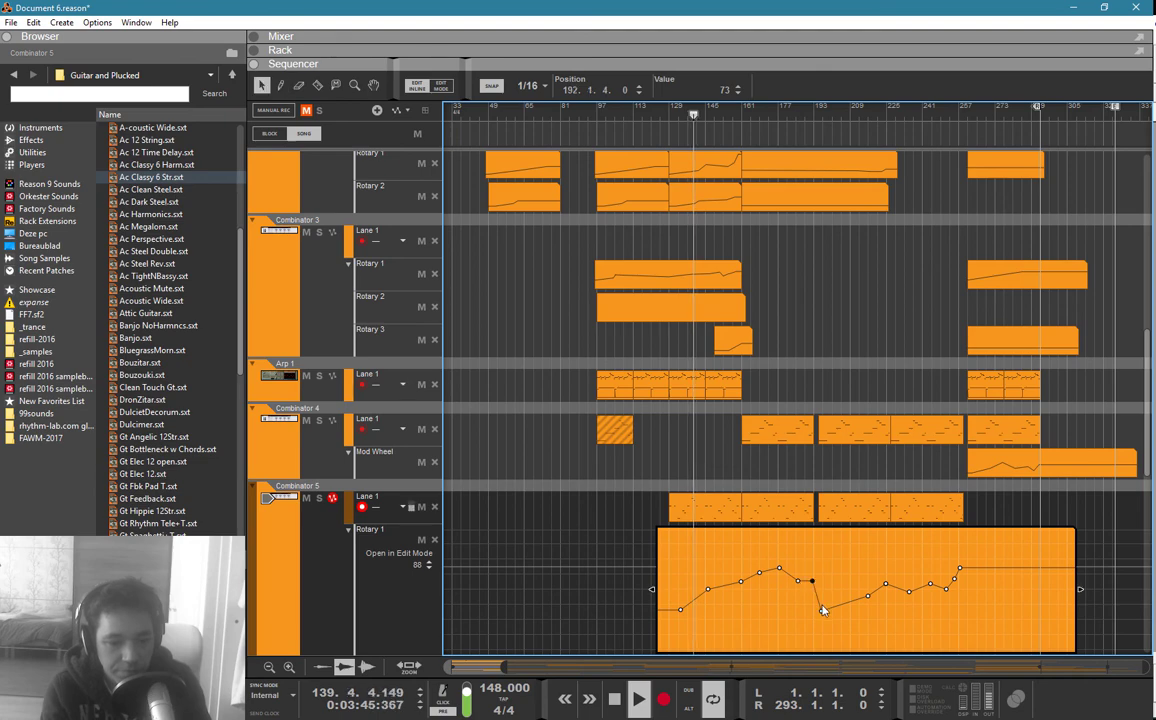
pyautogui.click(825, 611)
pyautogui.moveTo(821, 611); pyautogui.dragTo(831, 589)
pyautogui.doubleClick(799, 483)
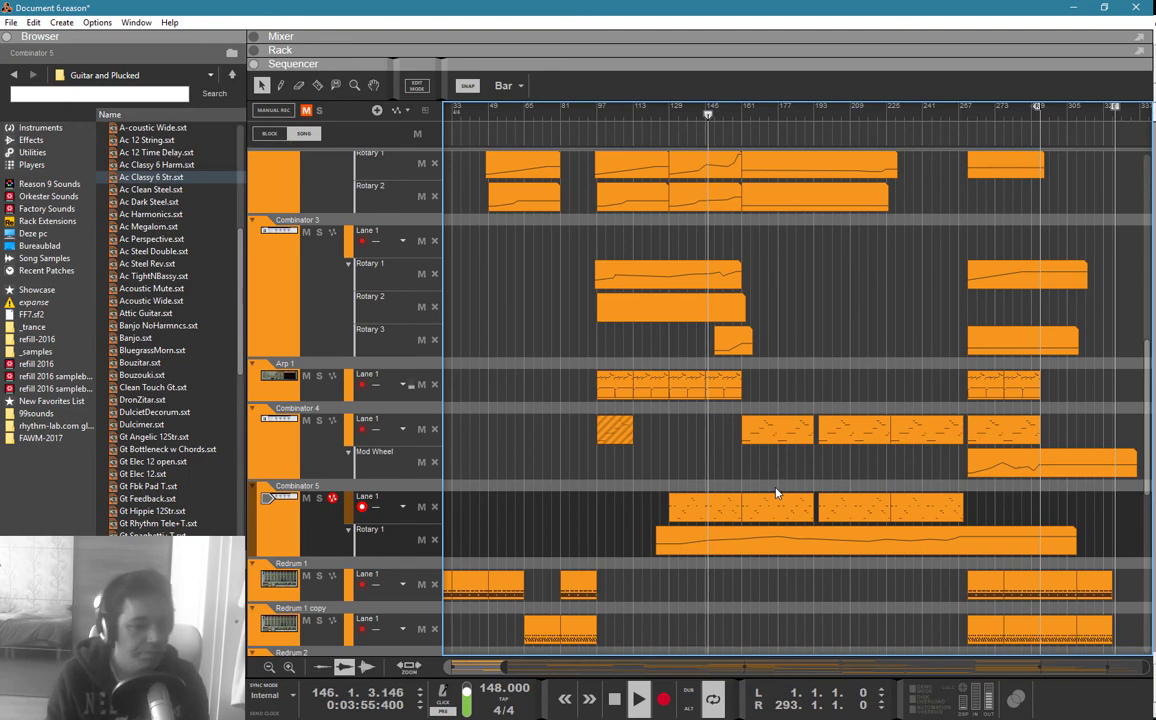
# Step: Examine the clips and automation lanes from BASS LINE SAW down to Combinator 5 during playback
pyautogui.scroll(2, 775, 492)
pyautogui.scroll(1, 777, 493)
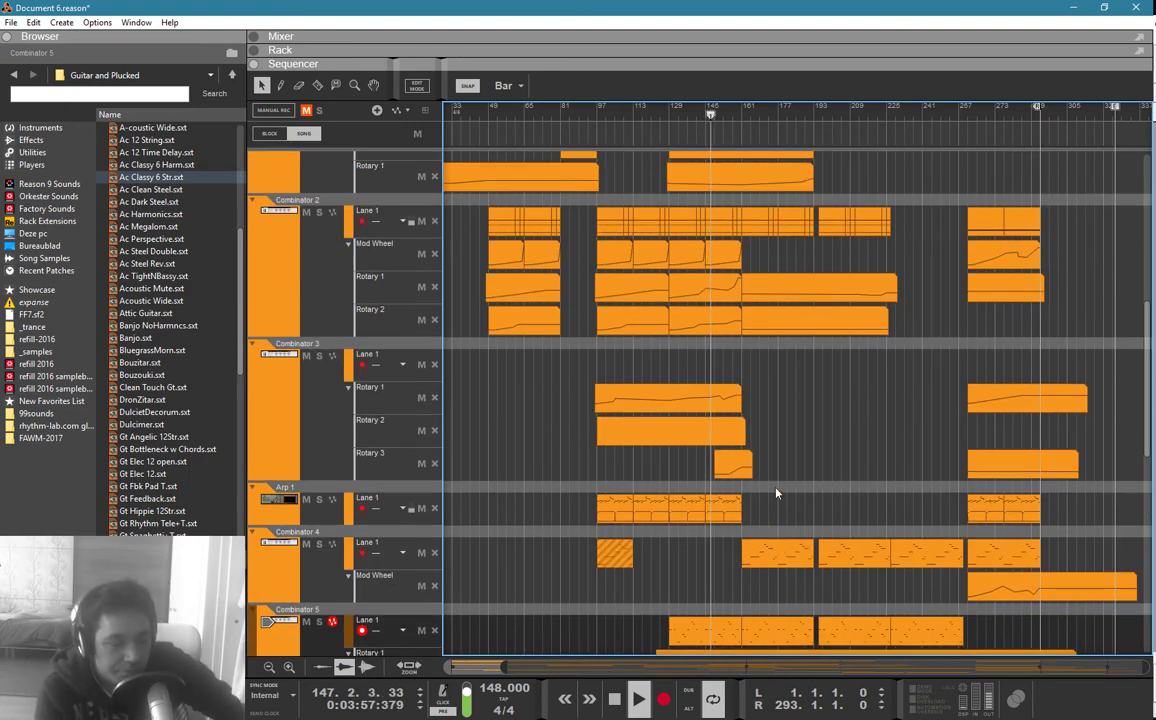
pyautogui.scroll(2, 777, 493)
pyautogui.scroll(7, 775, 492)
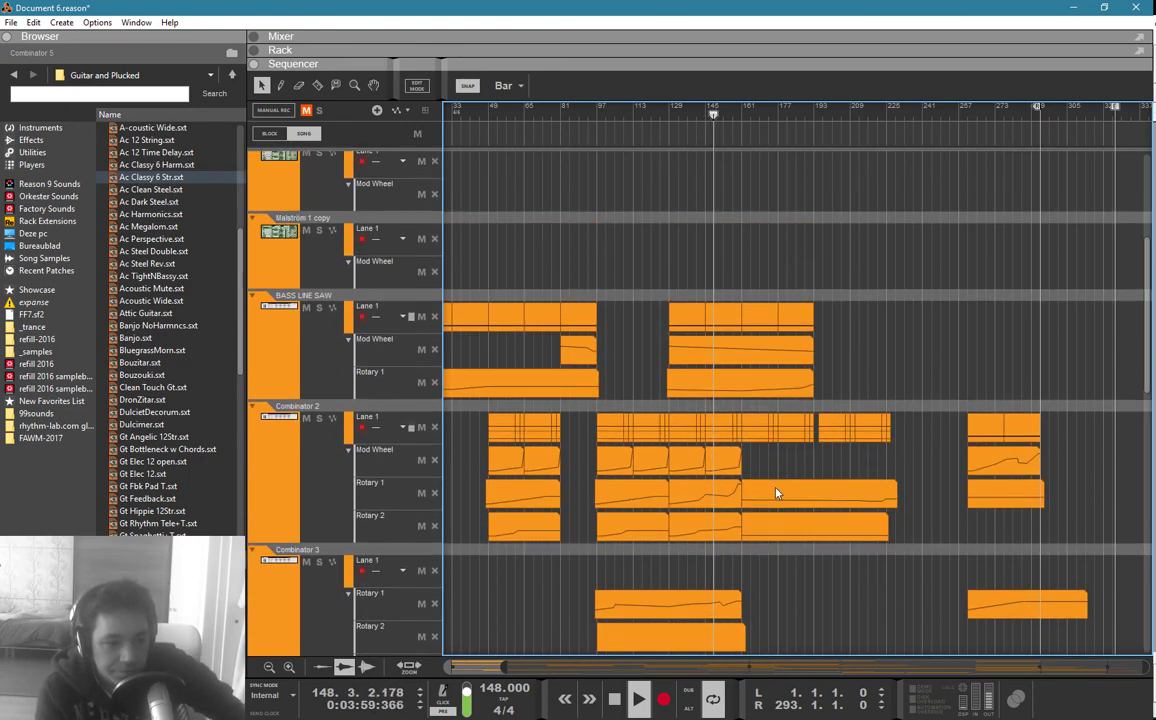
pyautogui.scroll(-9, 775, 492)
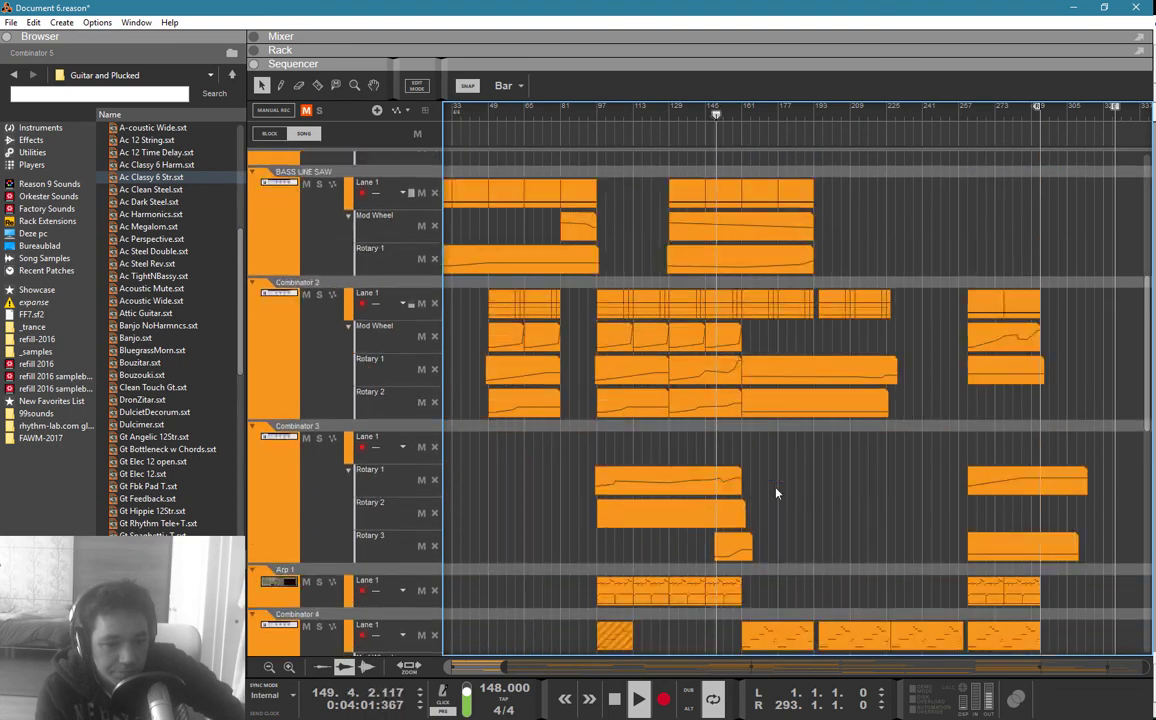
pyautogui.scroll(-5, 775, 492)
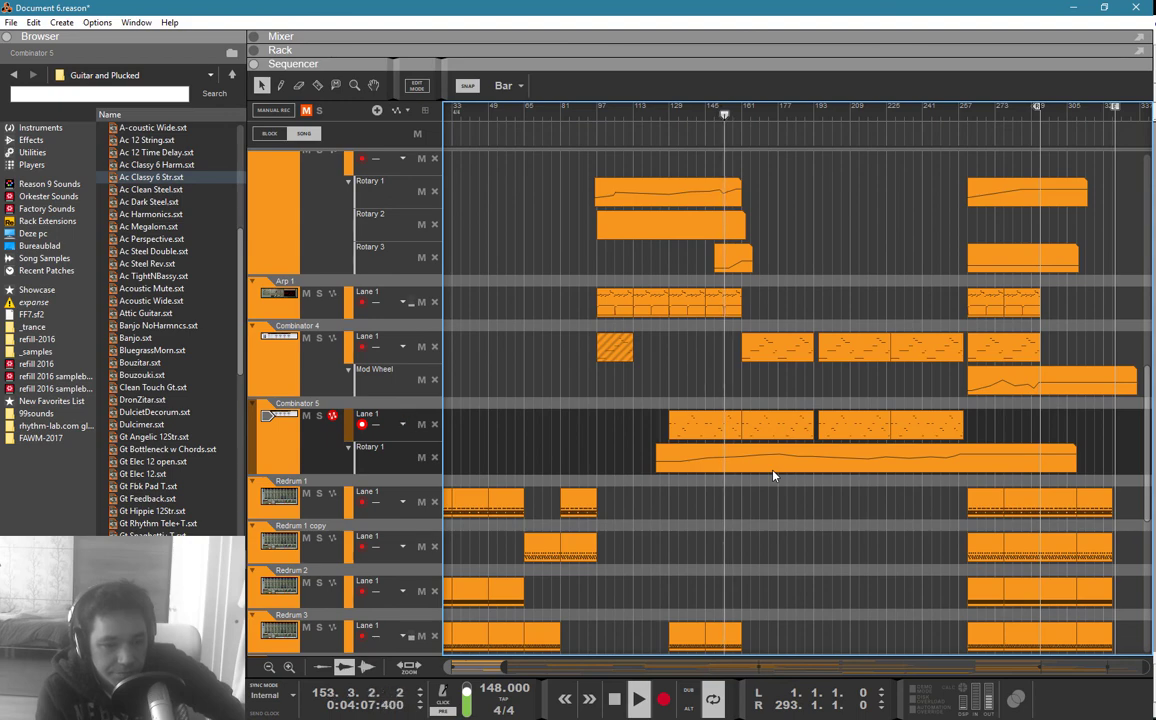
# Step: Add an automation point of 47 at bar 132 to the Combinator 3 Rotary 1 clip starting at bar 97
pyautogui.scroll(1, 774, 474)
pyautogui.scroll(2, 676, 448)
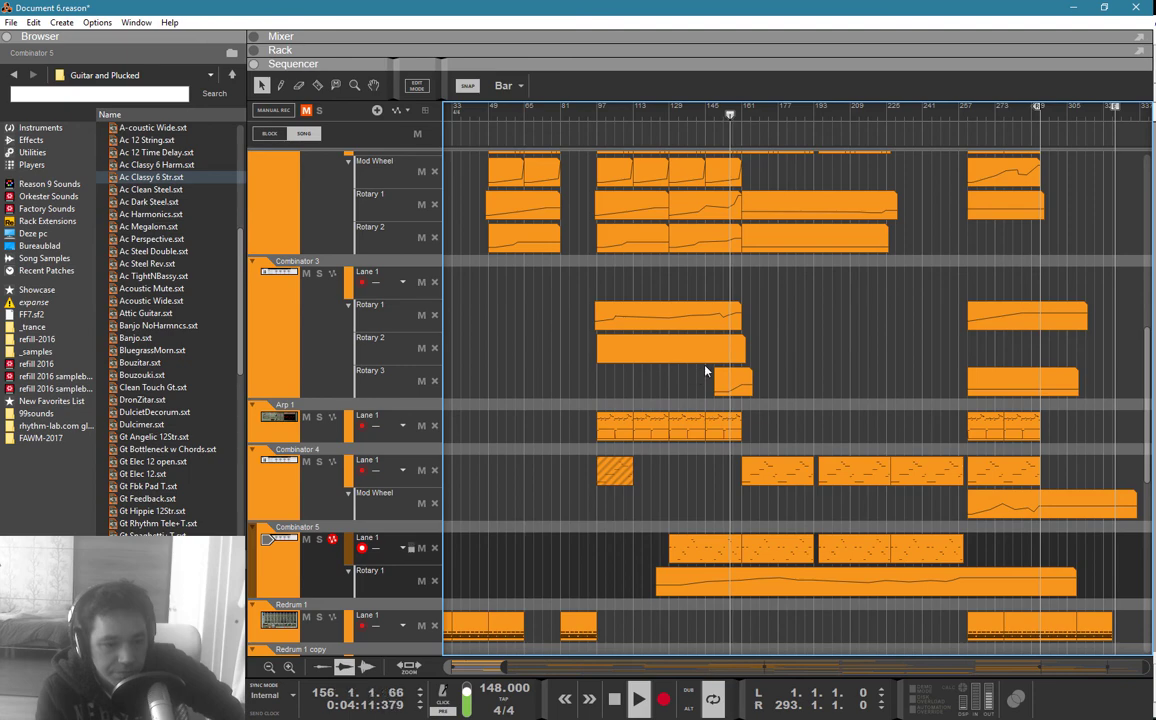
pyautogui.doubleClick(702, 328)
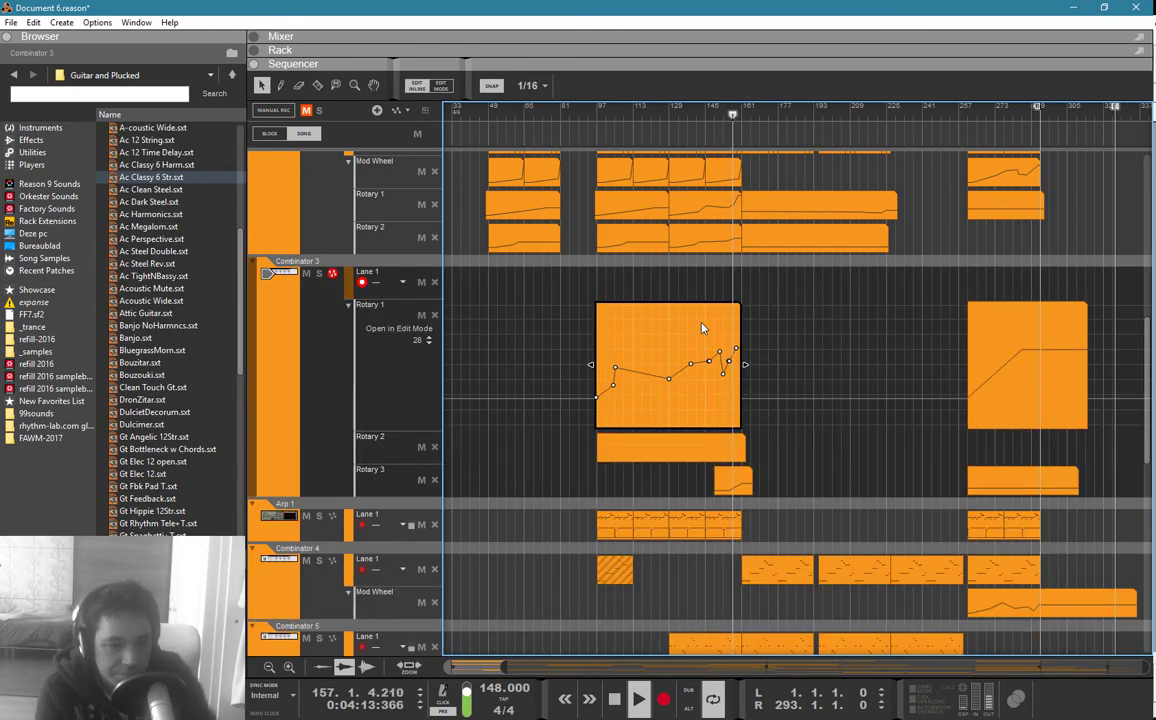
pyautogui.click(678, 376)
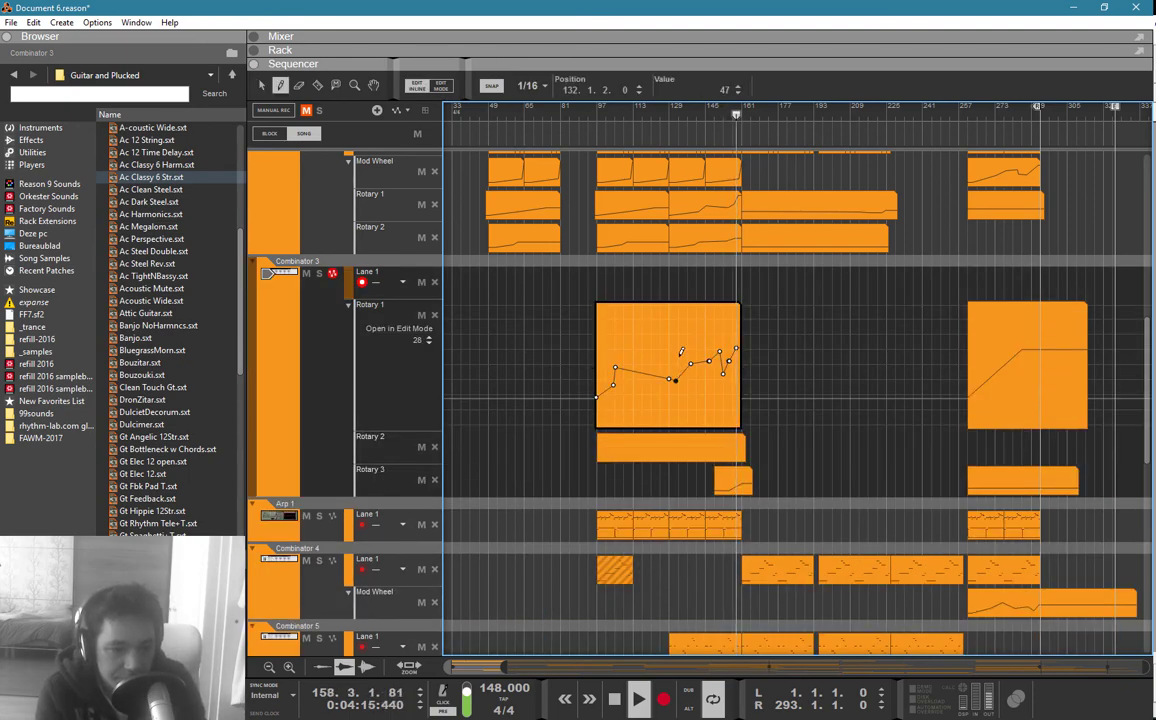
pyautogui.press('q')
pyautogui.click(790, 347)
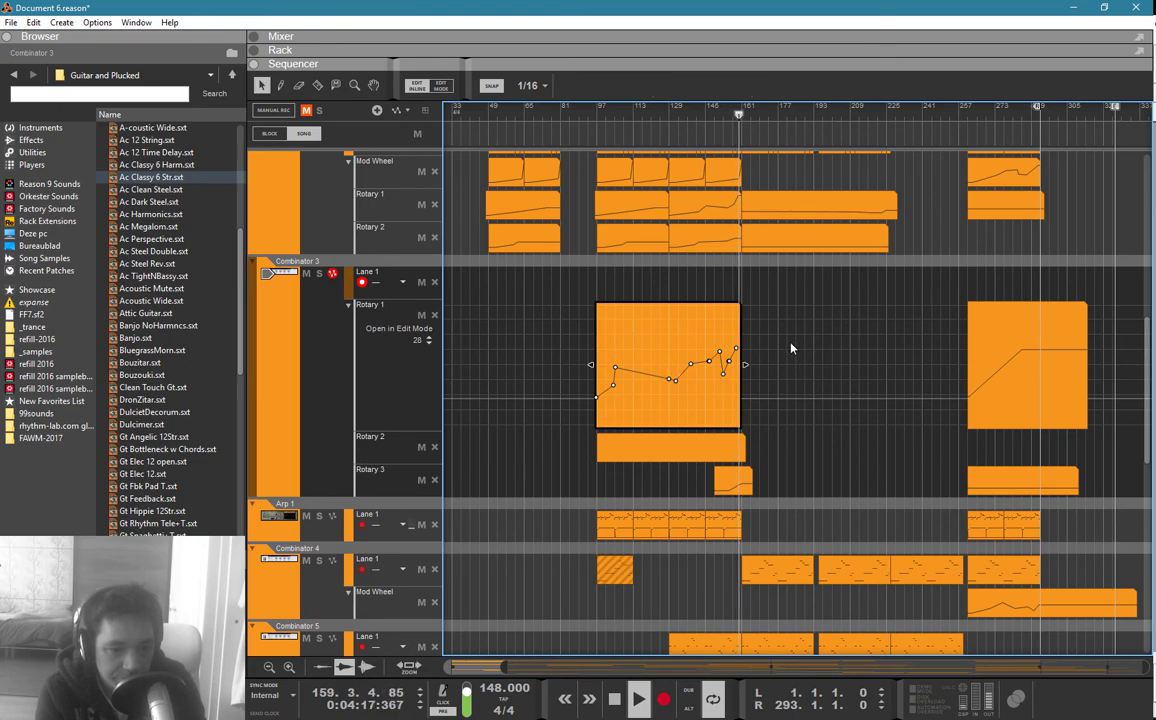
pyautogui.click(772, 278)
# Step: Lengthen the Combinator 3 Rotary 3 clip at bar 149 to 55 bars, lower its bar 160 point to 31 and add a 70 point there
pyautogui.click(748, 384)
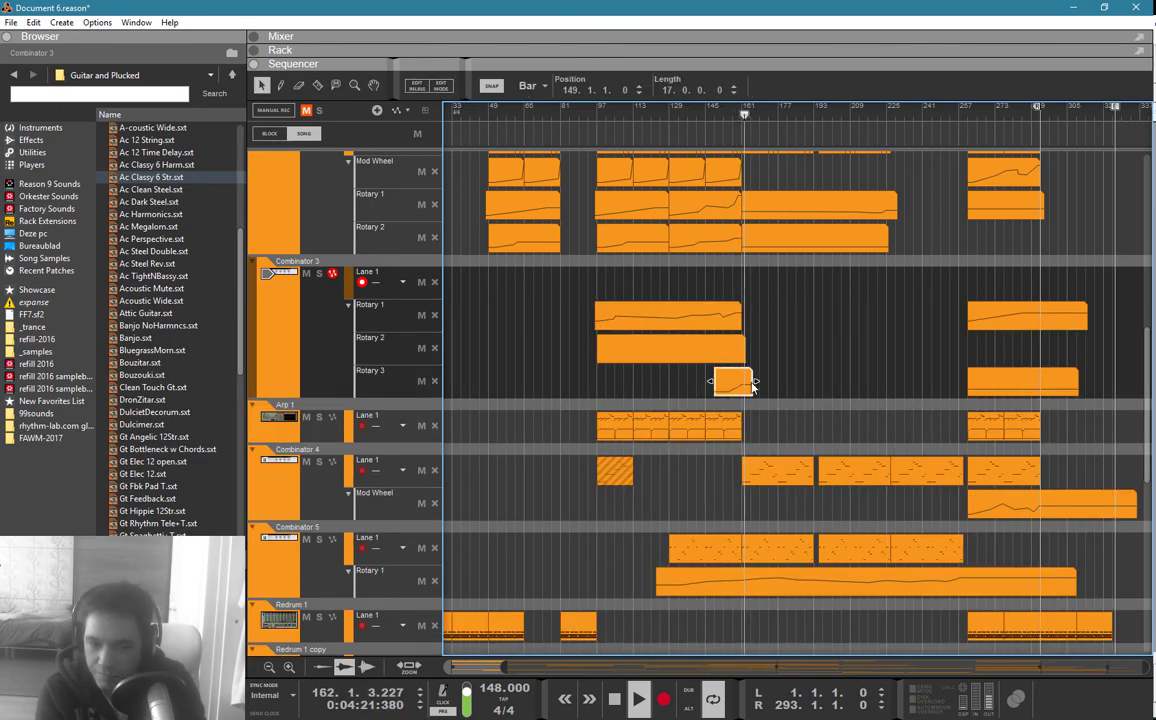
pyautogui.moveTo(755, 381); pyautogui.dragTo(840, 381)
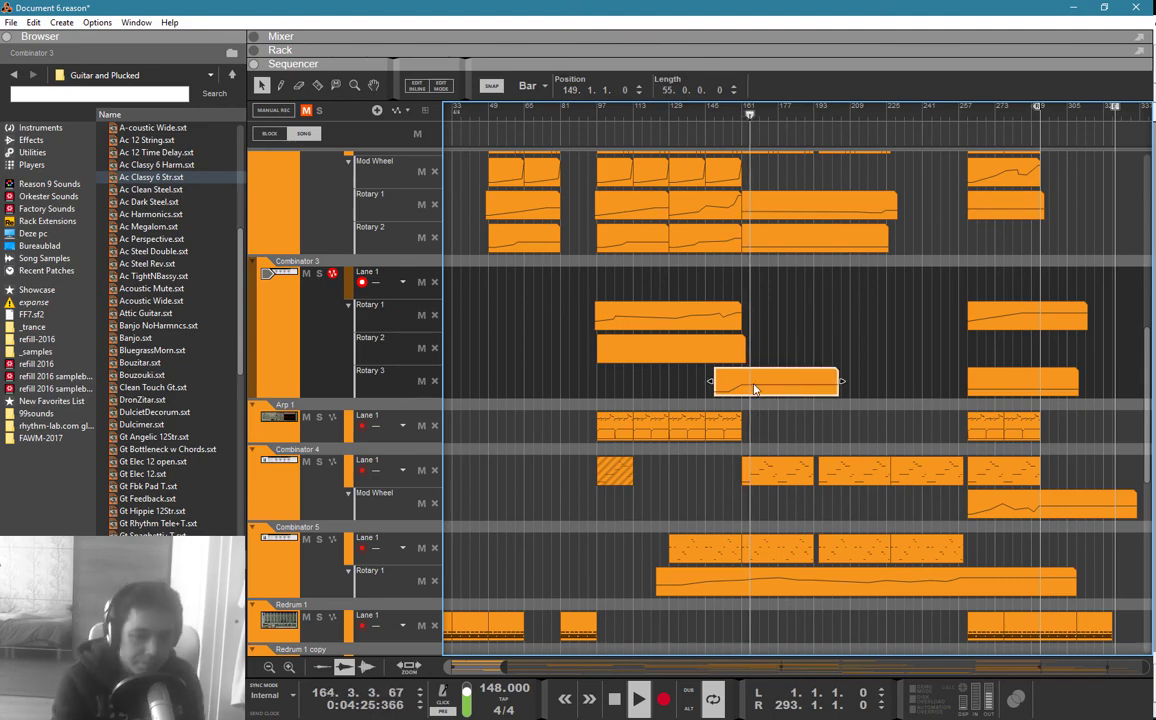
pyautogui.doubleClick(755, 390)
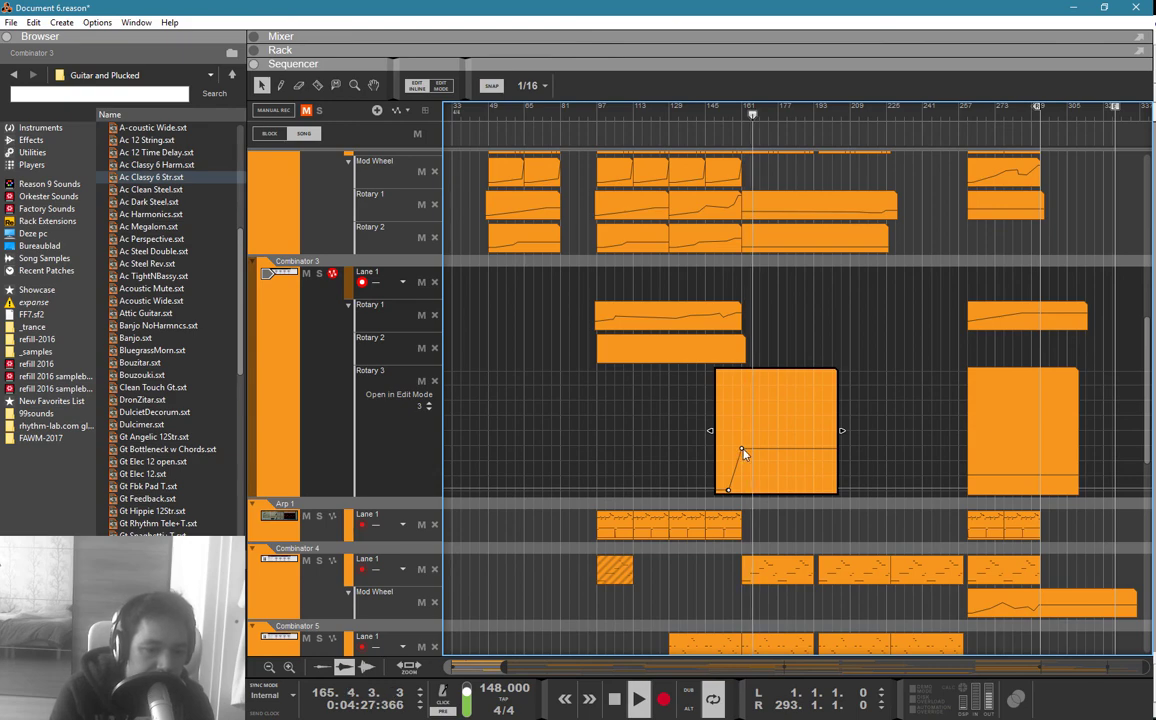
pyautogui.moveTo(742, 450); pyautogui.dragTo(741, 467)
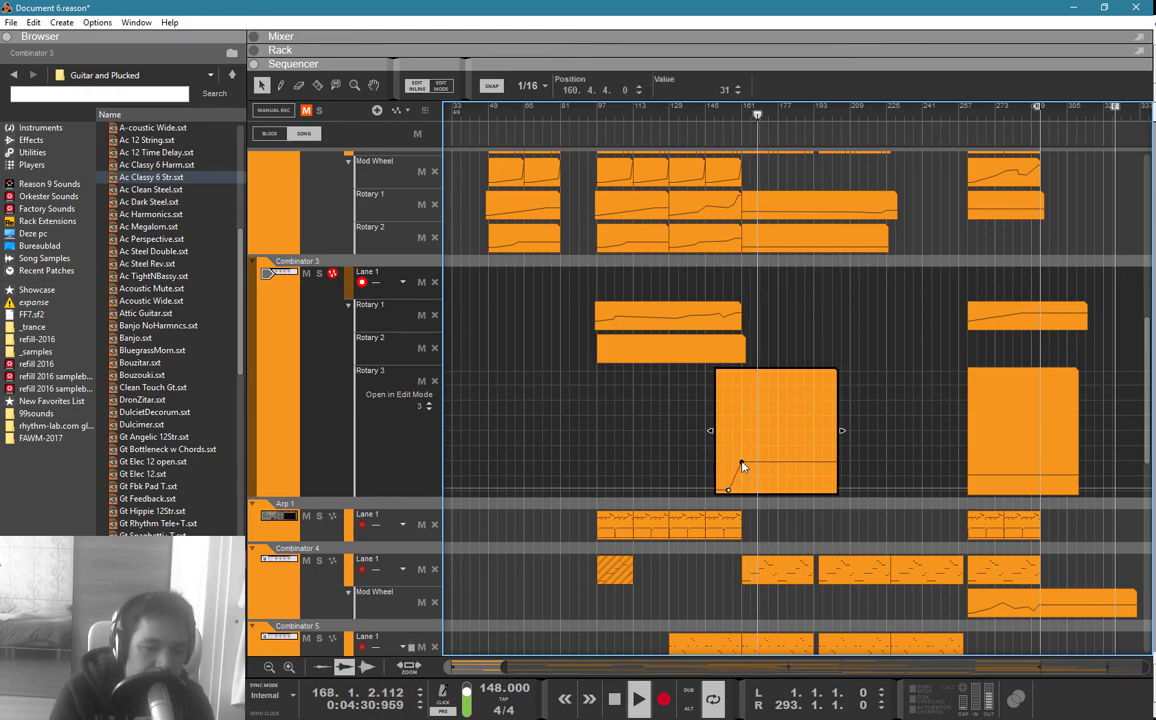
pyautogui.press('w')
pyautogui.click(742, 421)
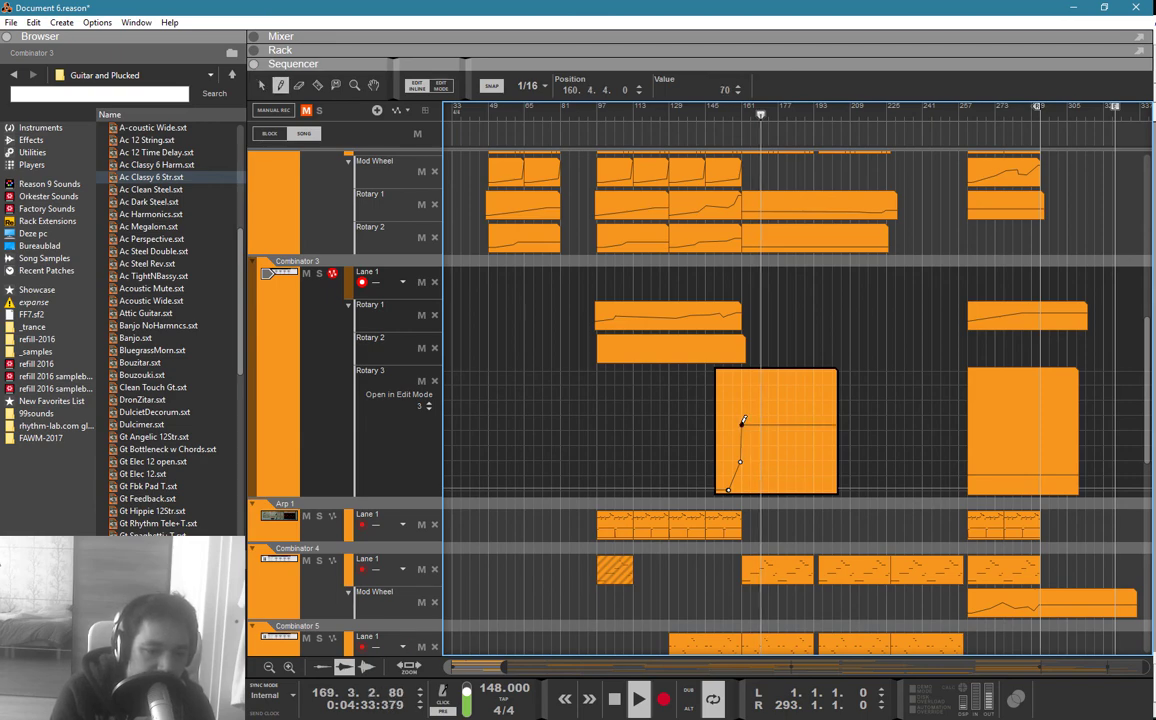
pyautogui.press('q')
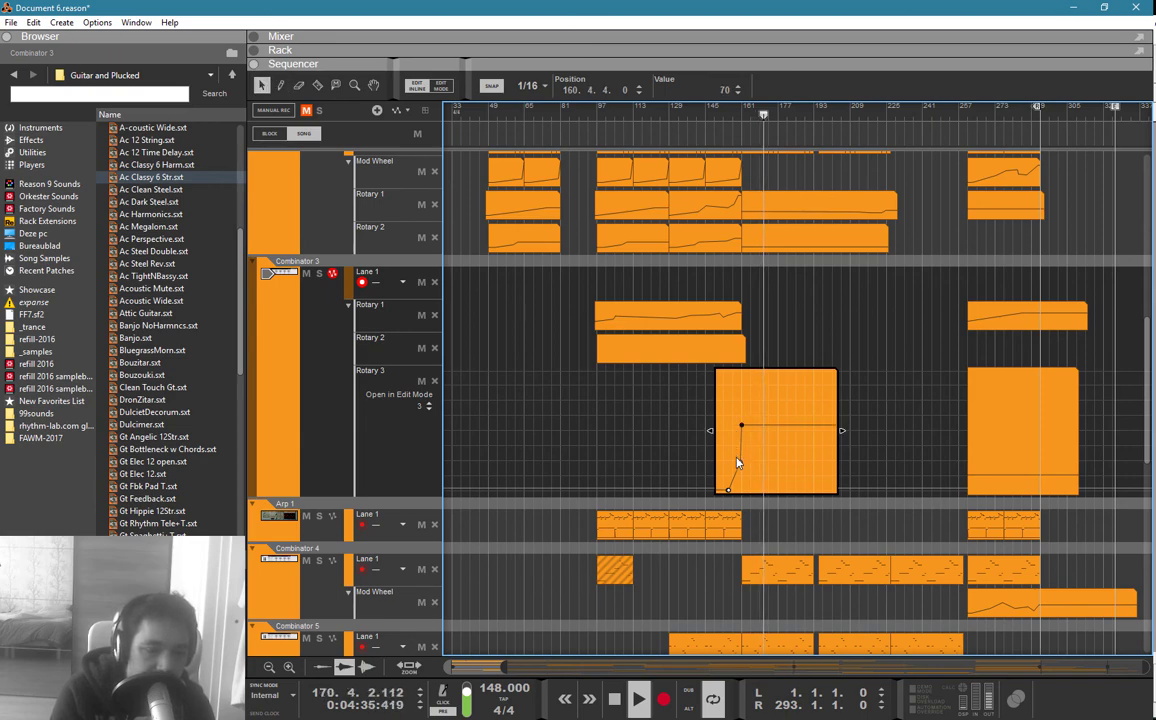
pyautogui.click(769, 342)
# Step: Draw a Combinator 4 Mod Wheel automation clip from about bar 161 to about bar 246 and open it for editing
pyautogui.scroll(-3, 786, 372)
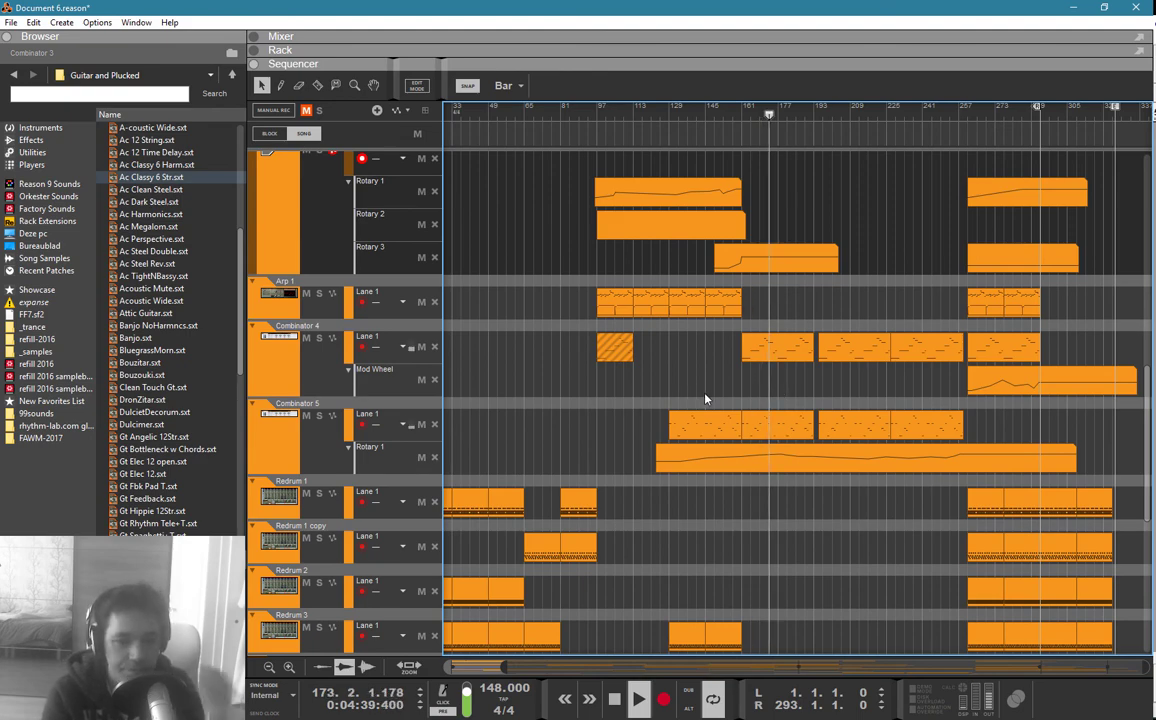
pyautogui.press('w')
pyautogui.moveTo(742, 378); pyautogui.dragTo(936, 380)
pyautogui.press('q')
pyautogui.doubleClick(826, 384)
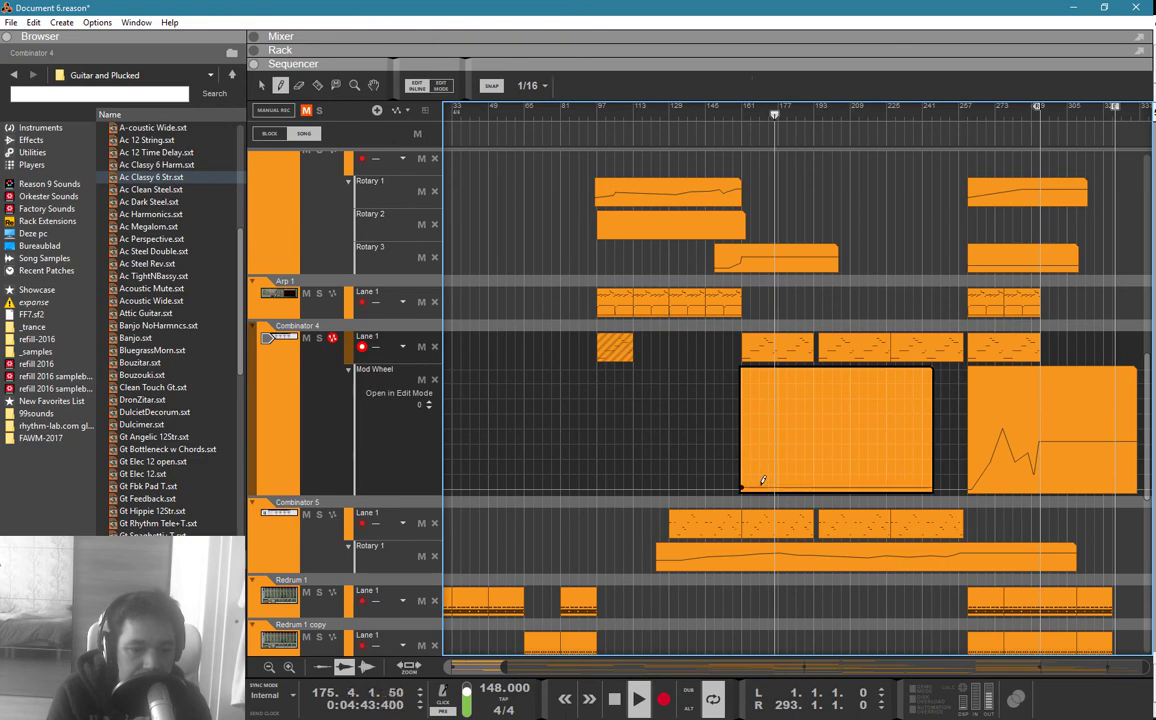
# Step: Shape the start of the new Combinator 4 Mod Wheel clip with a small rise, a dip to 14 at bar 184 and two steeply rising points
pyautogui.click(779, 470)
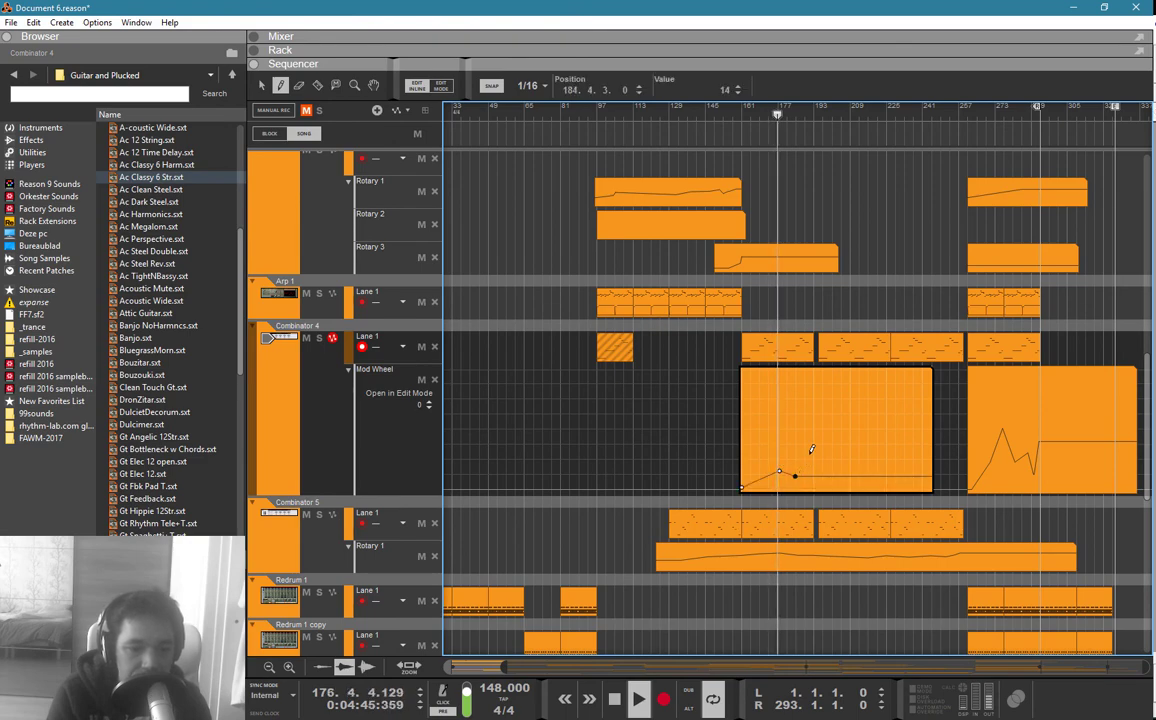
pyautogui.click(810, 453)
pyautogui.press('q')
pyautogui.press('w')
pyautogui.click(811, 441)
pyautogui.press('q')
pyautogui.click(871, 358)
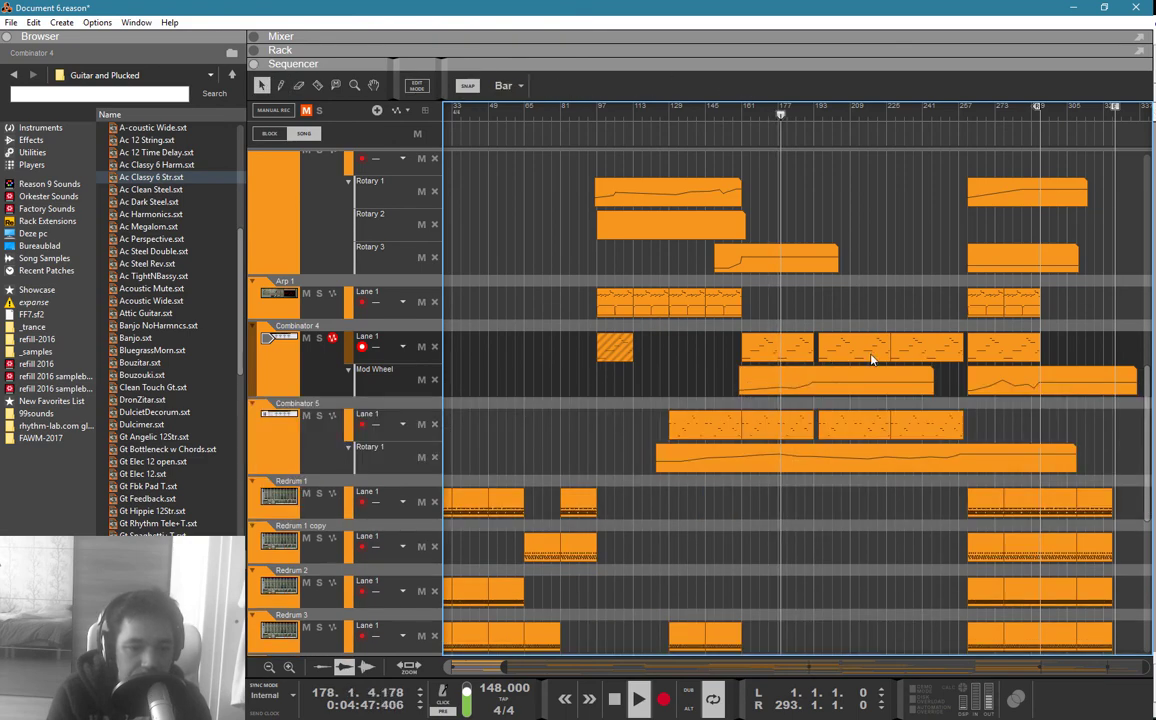
# Step: Continue the Combinator 4 Mod Wheel curve with a short dip, 71 at bar 206, 83 at bar 233 and a higher point near the clip's end
pyautogui.doubleClick(865, 379)
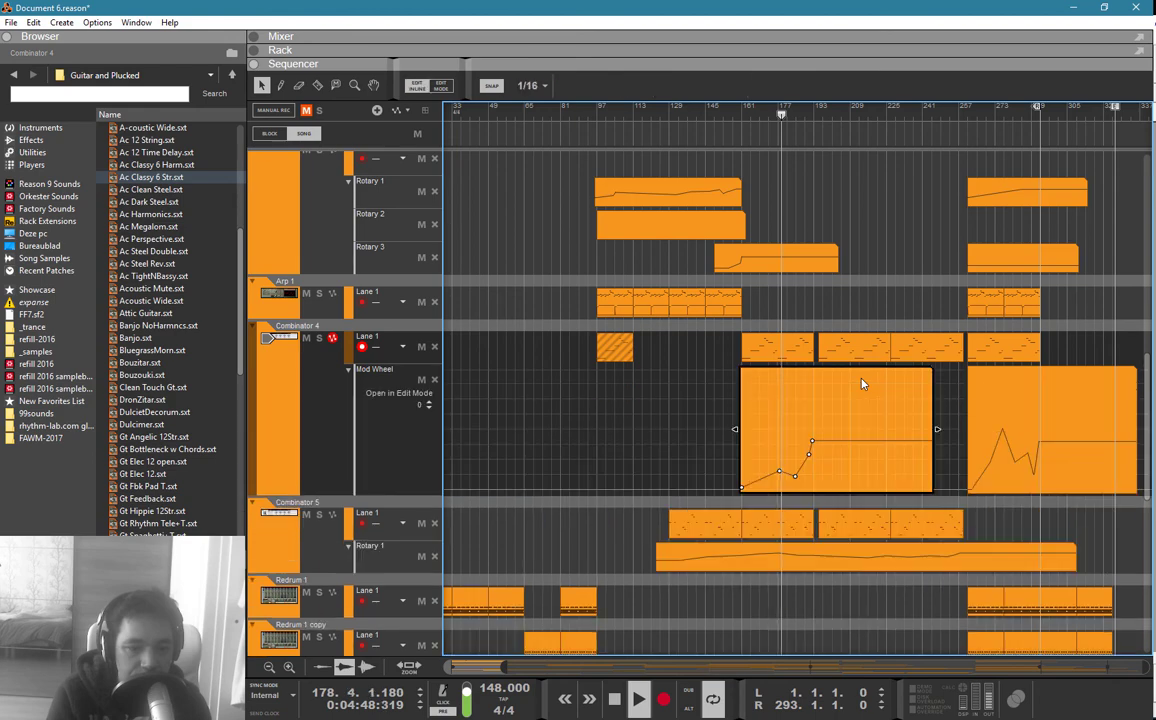
pyautogui.click(821, 448)
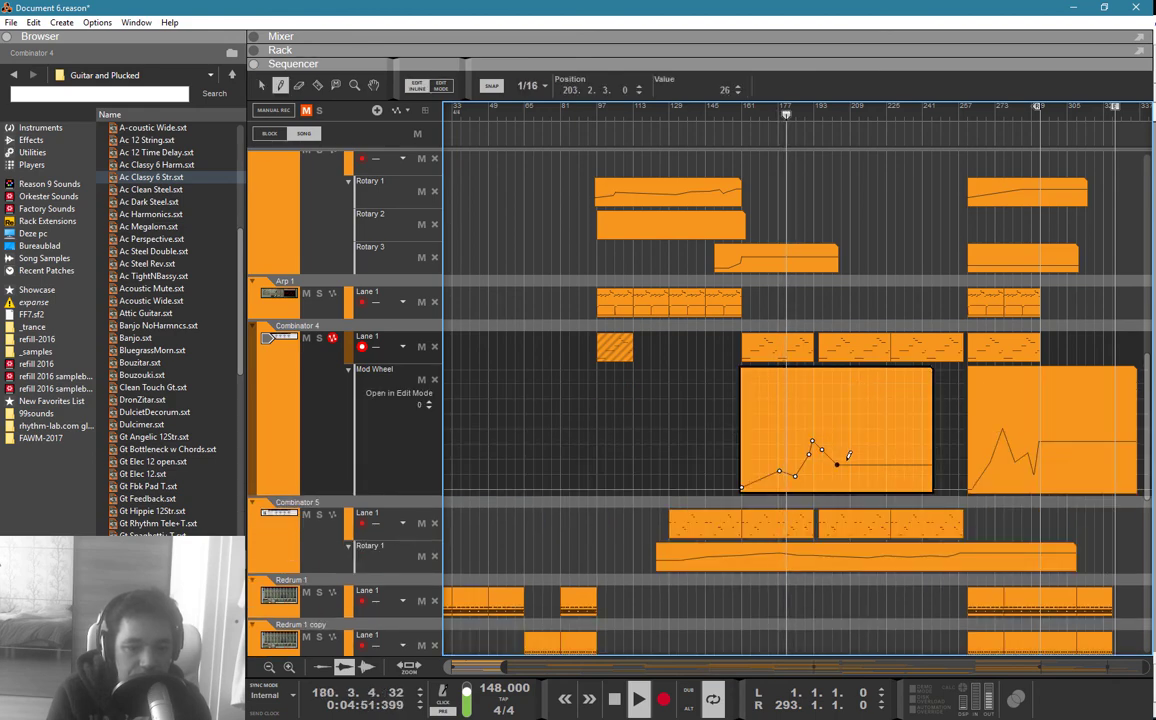
pyautogui.moveTo(837, 466); pyautogui.dragTo(843, 423)
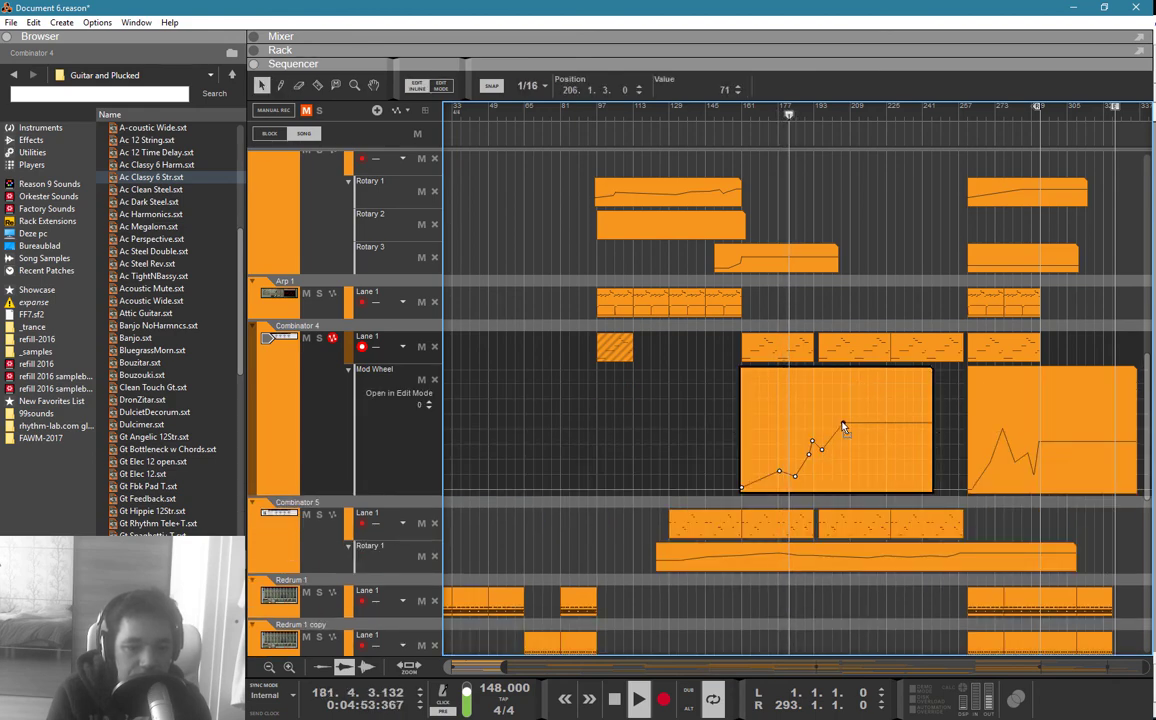
pyautogui.press('w')
pyautogui.click(905, 410)
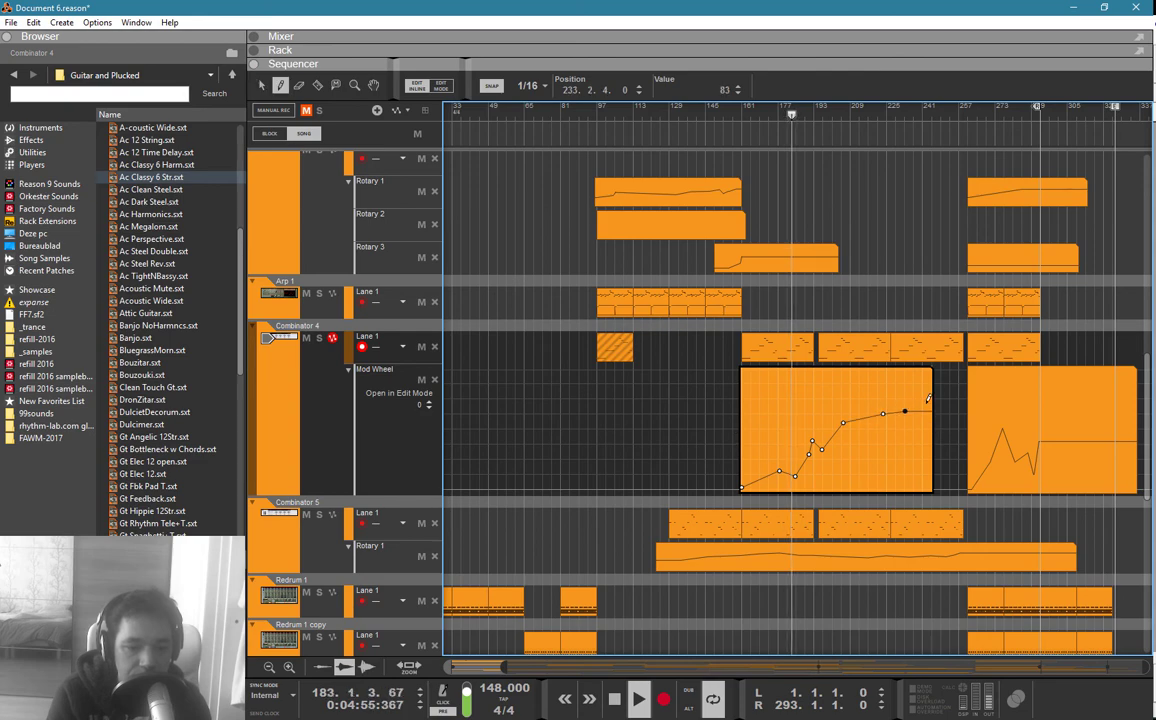
pyautogui.click(950, 380)
# Step: Raise all points of the Combinator 4 Mod Wheel clip starting at bar 261 together, bringing its first point to 61
pyautogui.click(1002, 389)
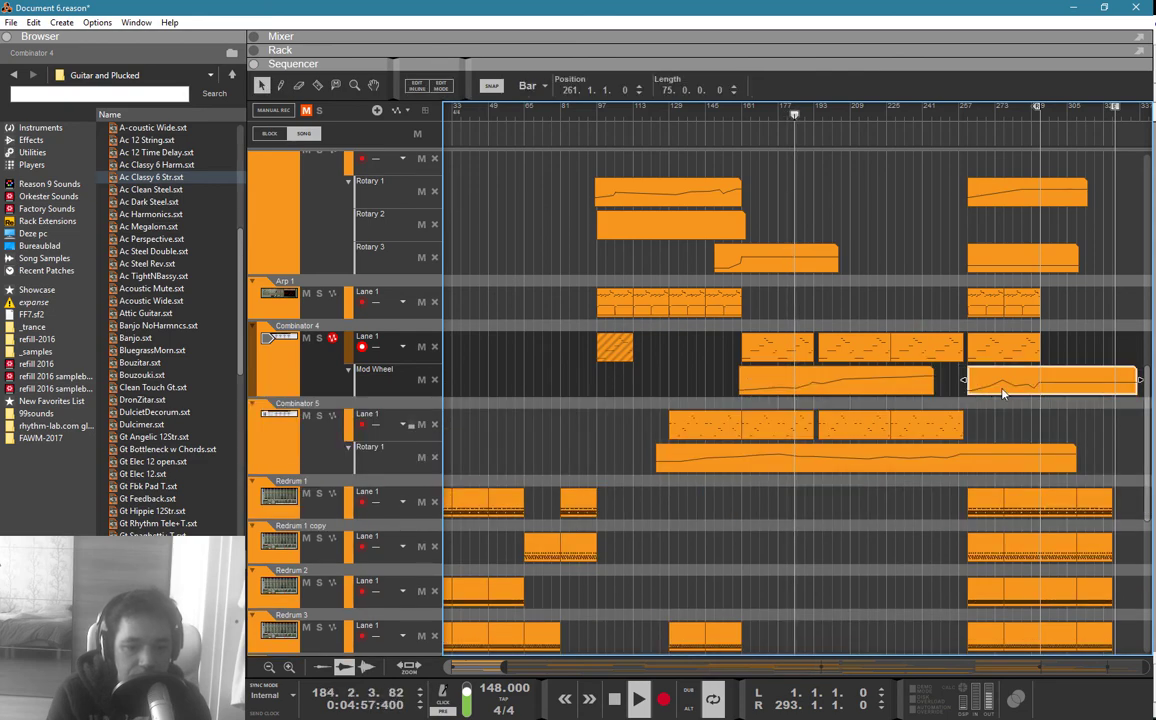
pyautogui.doubleClick(1003, 393)
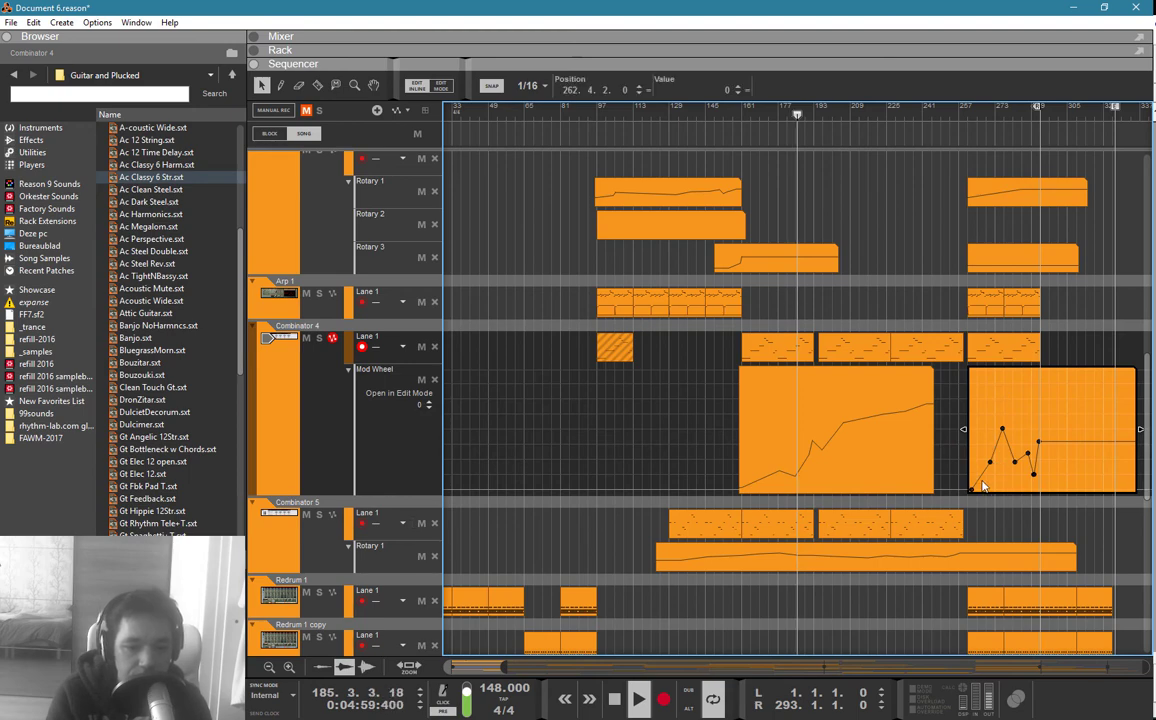
pyautogui.moveTo(975, 494); pyautogui.dragTo(975, 437)
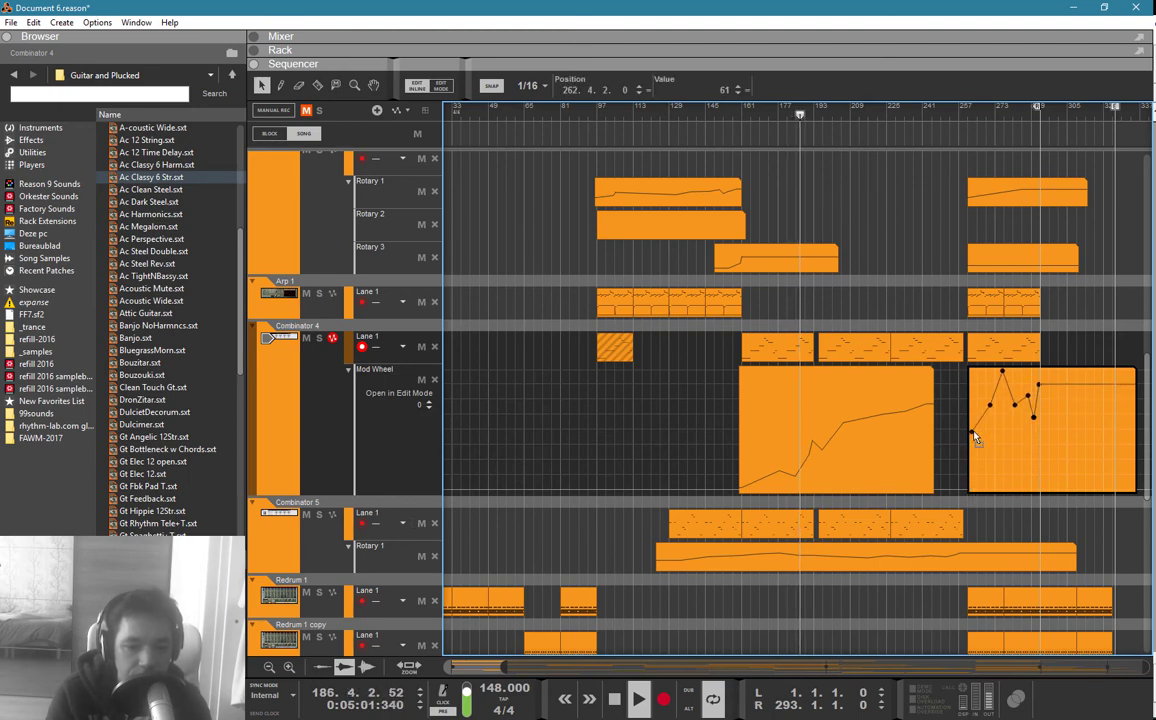
pyautogui.click(948, 307)
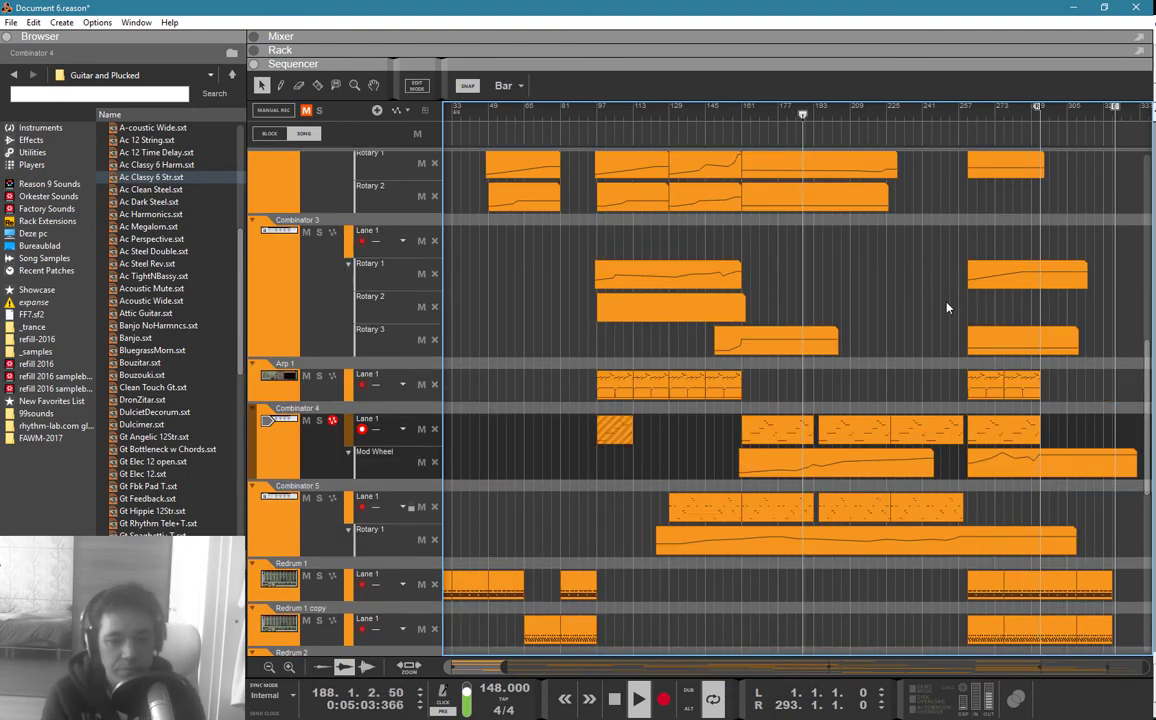
# Step: Examine the arrangement between BASS LINE SAW and Antidote 1 around bar 193 during playback
pyautogui.scroll(2, 948, 307)
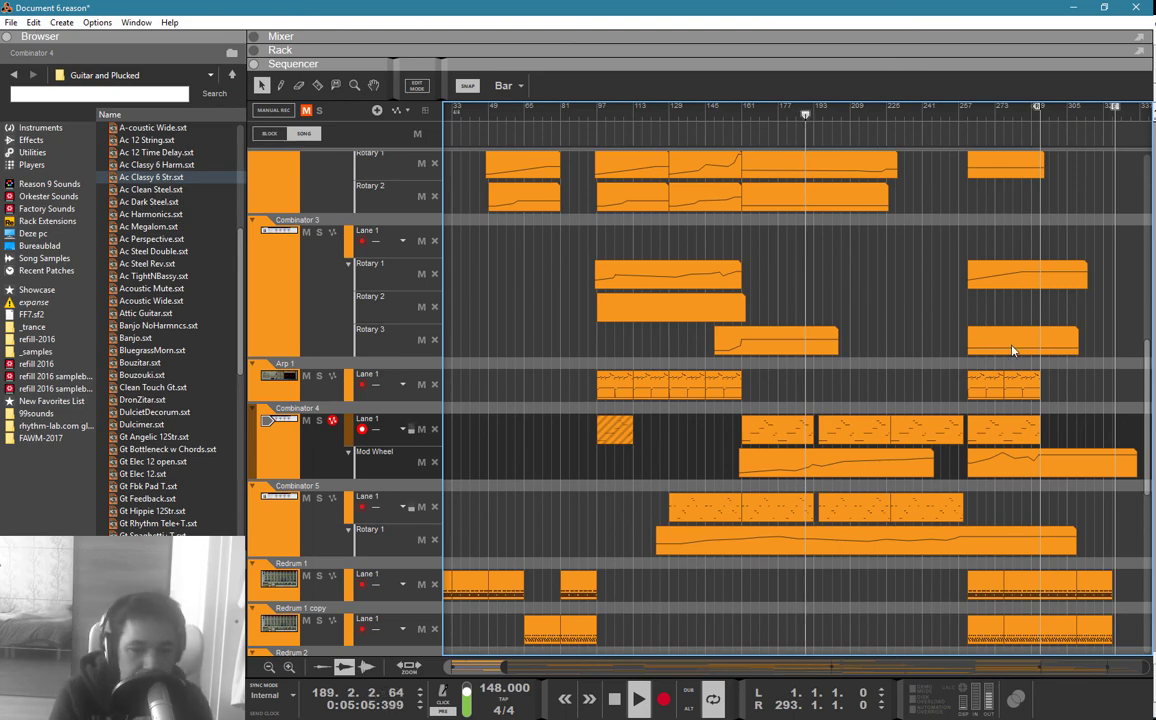
pyautogui.scroll(-2, 960, 347)
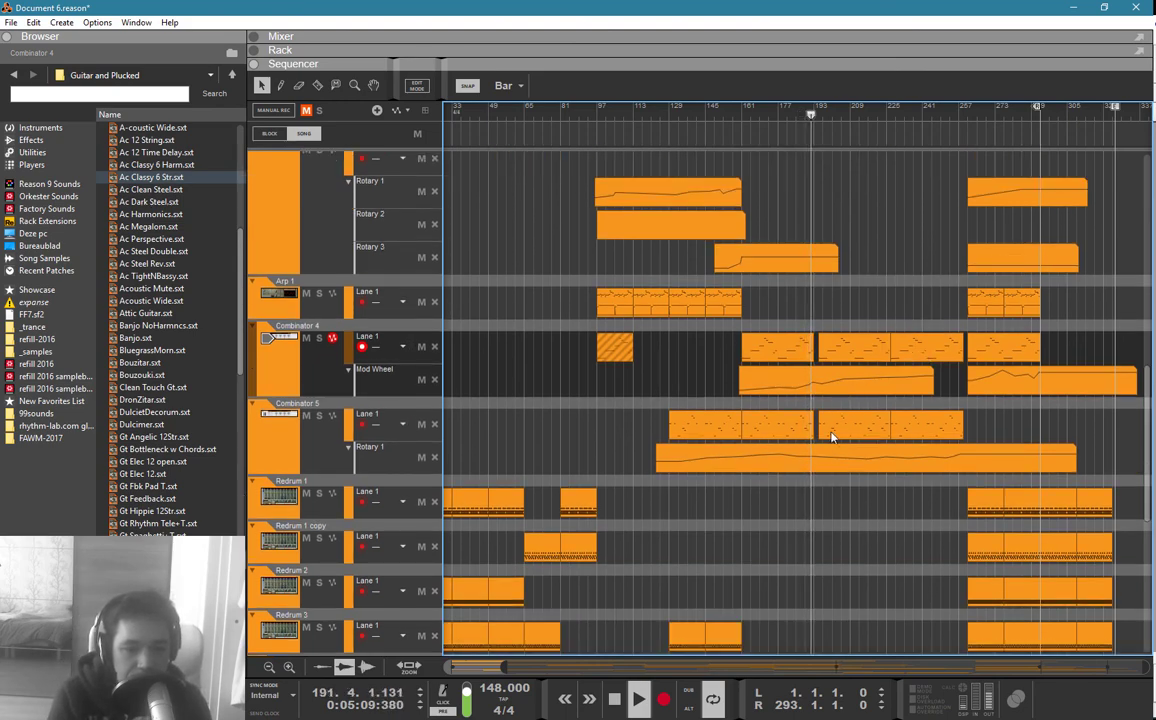
pyautogui.scroll(-1, 821, 454)
pyautogui.scroll(-3, 821, 454)
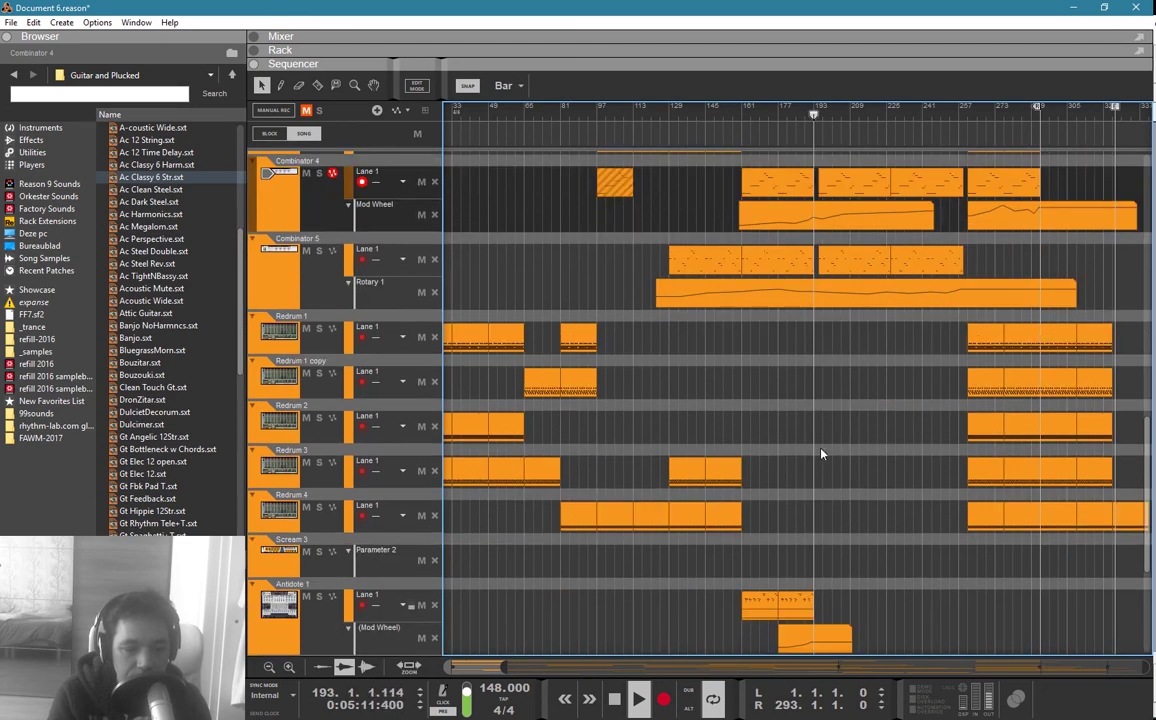
pyautogui.scroll(3, 821, 454)
pyautogui.scroll(8, 821, 454)
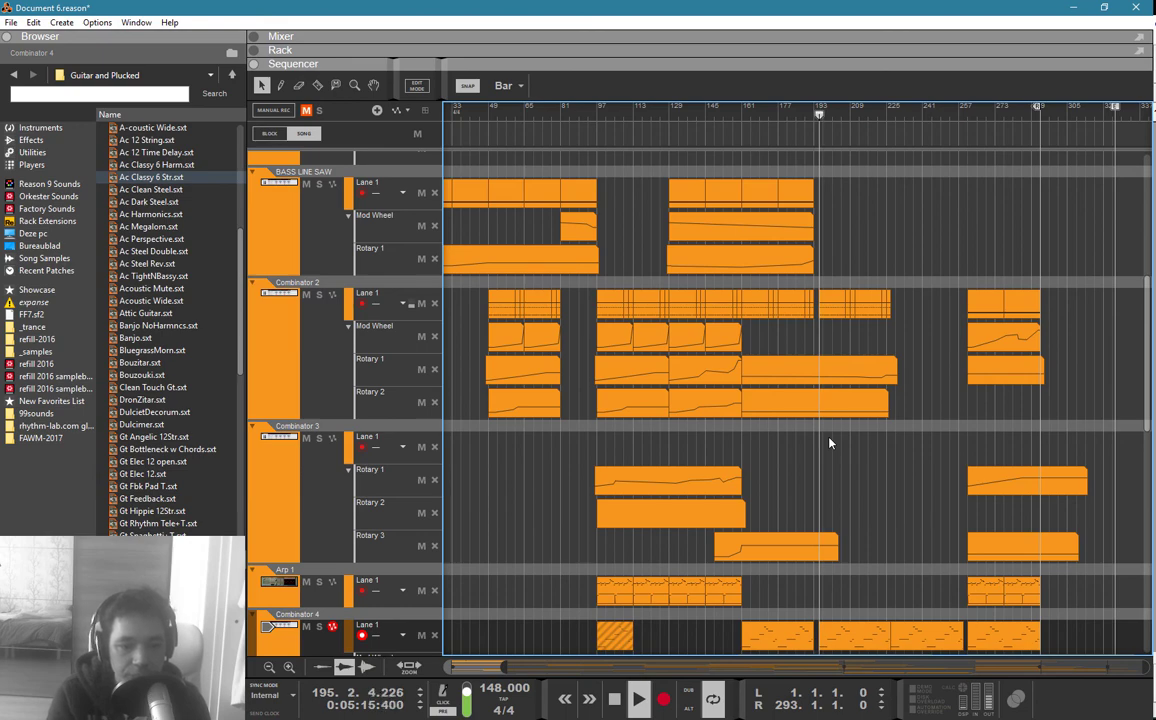
pyautogui.scroll(-6, 833, 444)
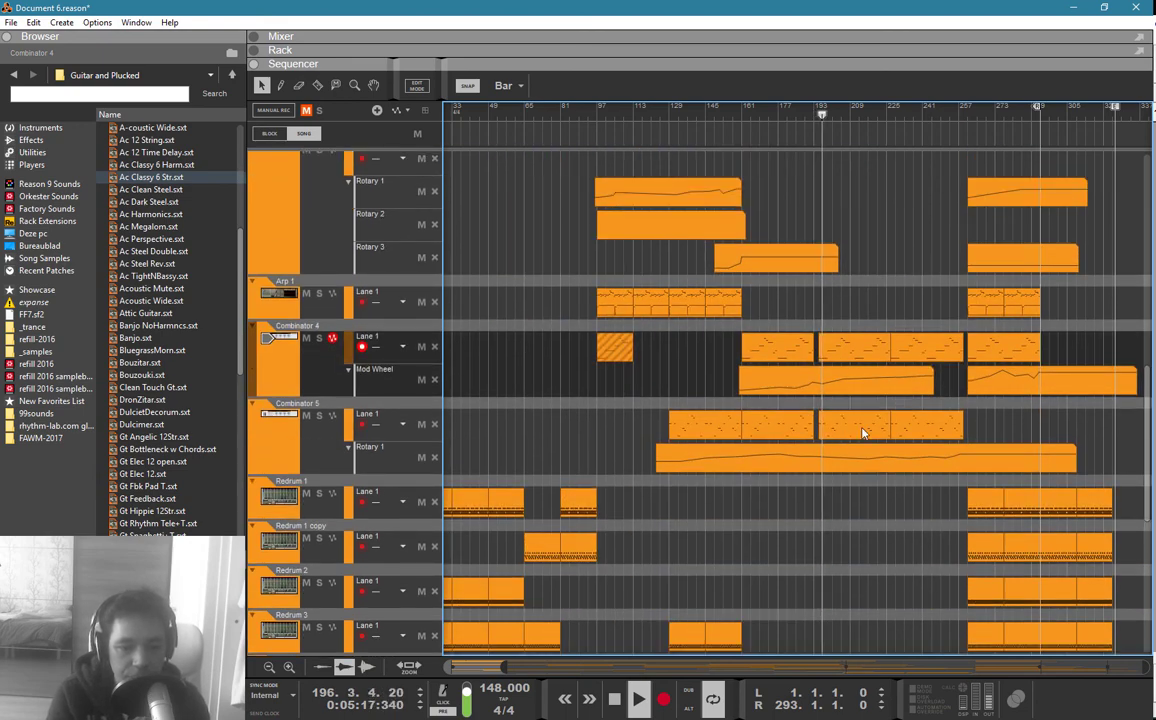
# Step: Deepen the Combinator 5 Rotary 1 dip with 51 at bar 199, 39 at bar 212 and 44 at bar 224, removing the higher point beside it
pyautogui.doubleClick(871, 466)
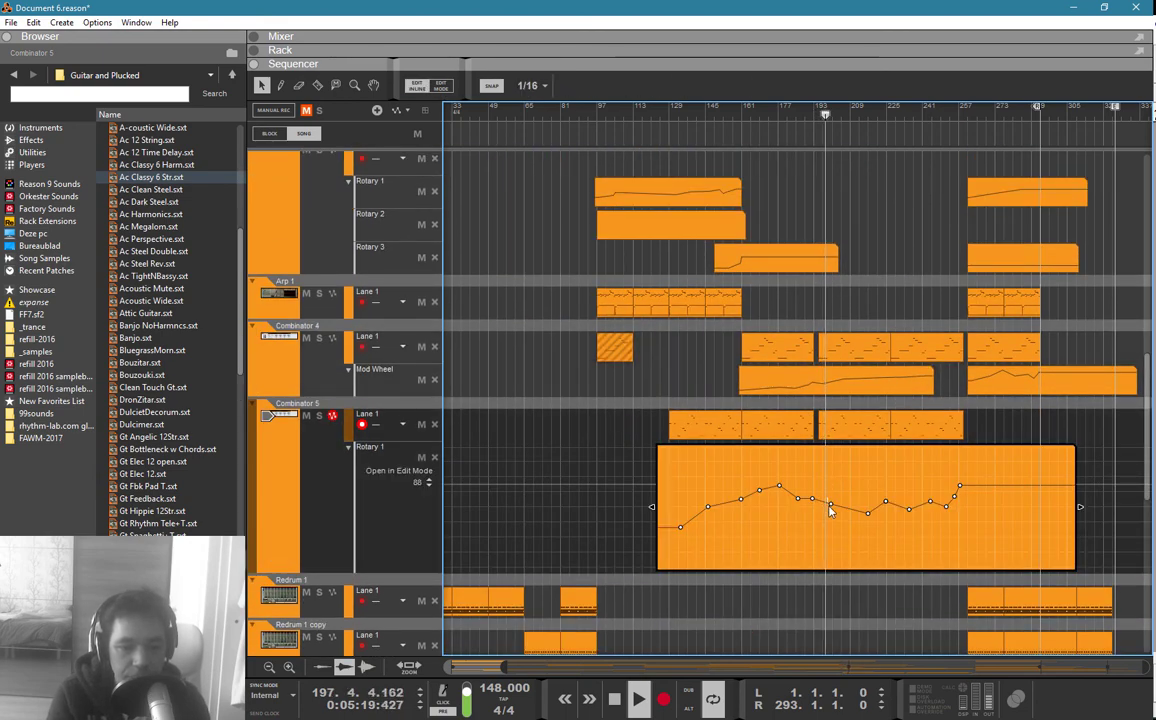
pyautogui.click(831, 506)
pyautogui.moveTo(831, 506); pyautogui.dragTo(827, 520)
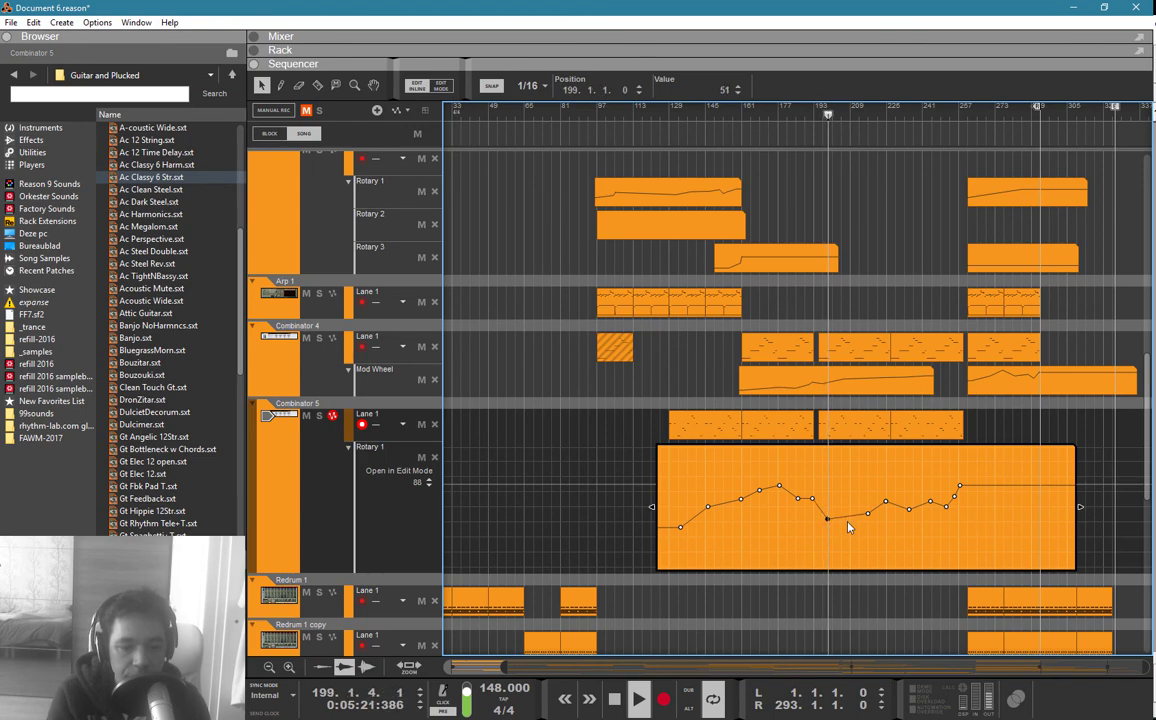
pyautogui.keyDown('alt'); pyautogui.click(843, 531); pyautogui.keyUp('alt')
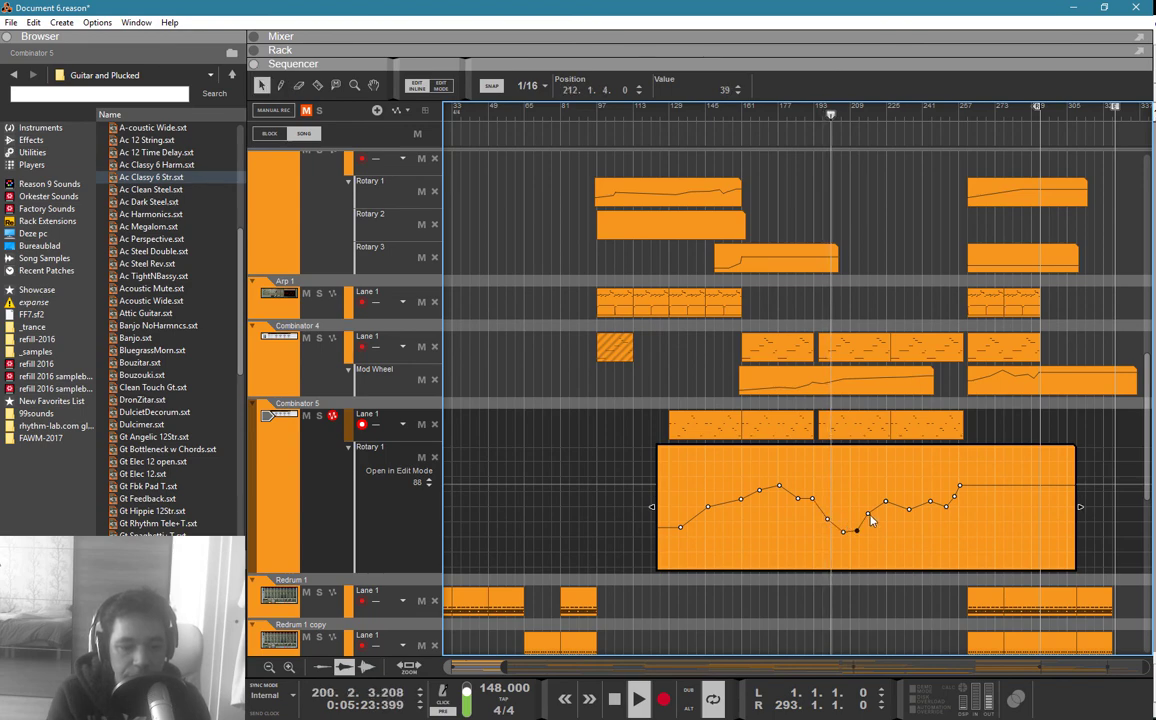
pyautogui.click(876, 528)
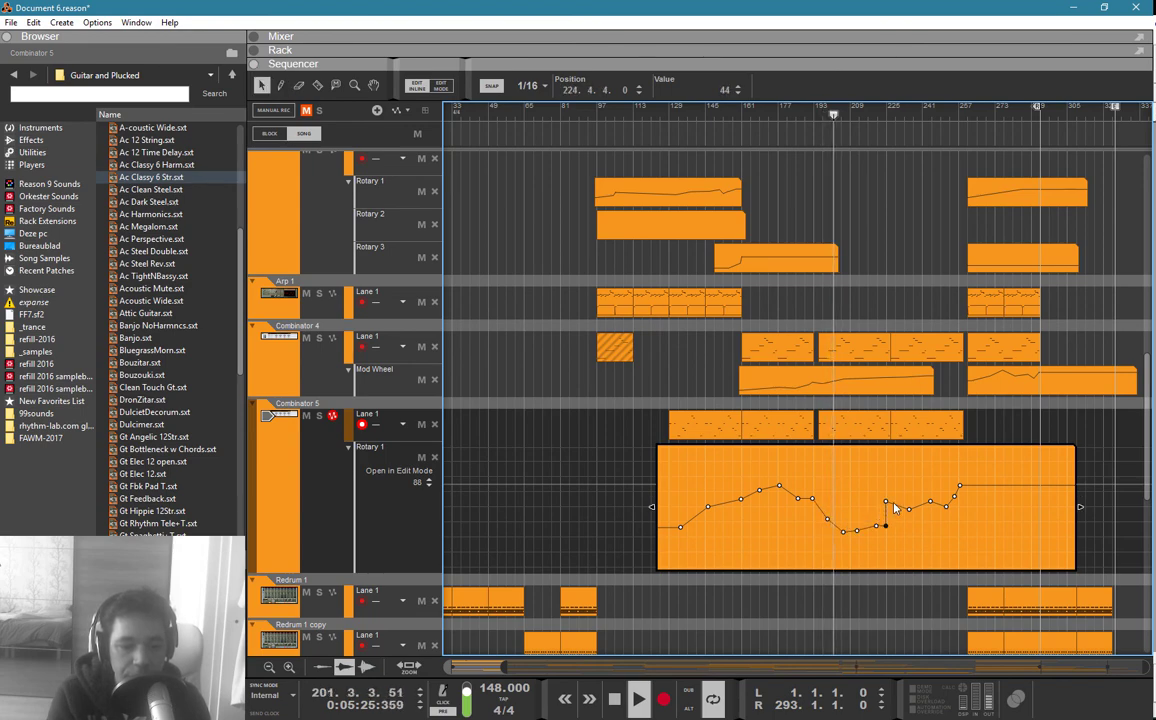
pyautogui.click(886, 502)
pyautogui.press('Delete')
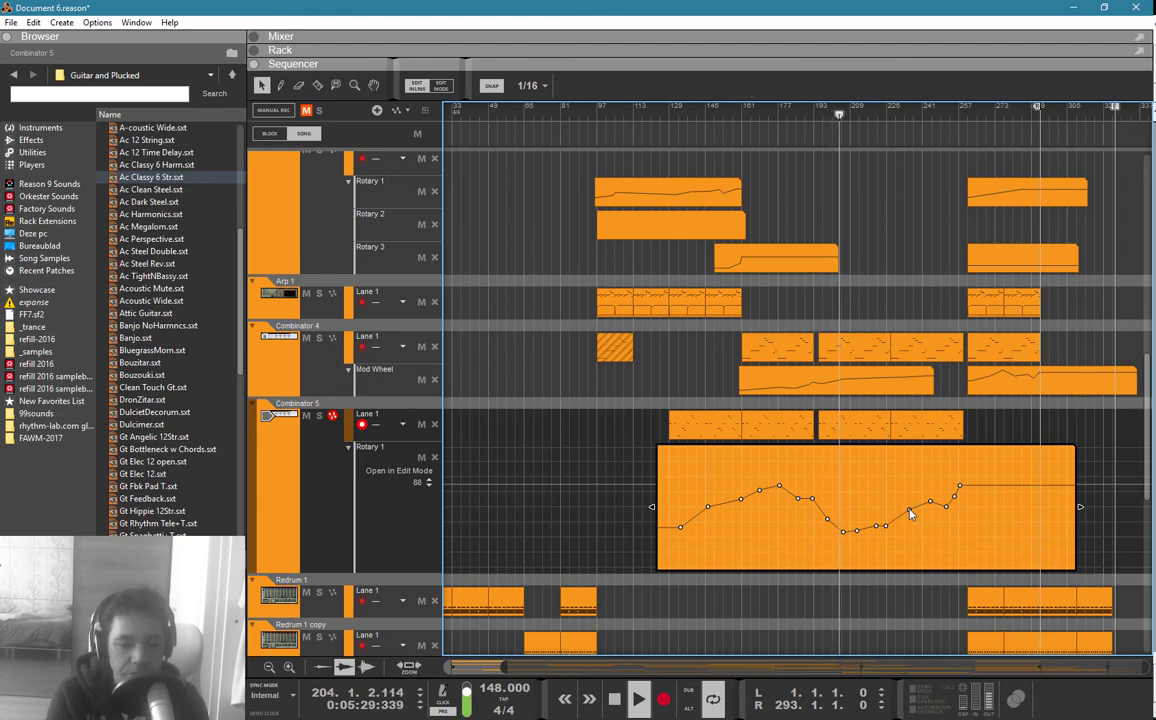
# Step: Lower the following Combinator 5 Rotary 1 points, setting 57 at bar 235 and 54 at bar 250, with the point between them reduced too
pyautogui.click(910, 512)
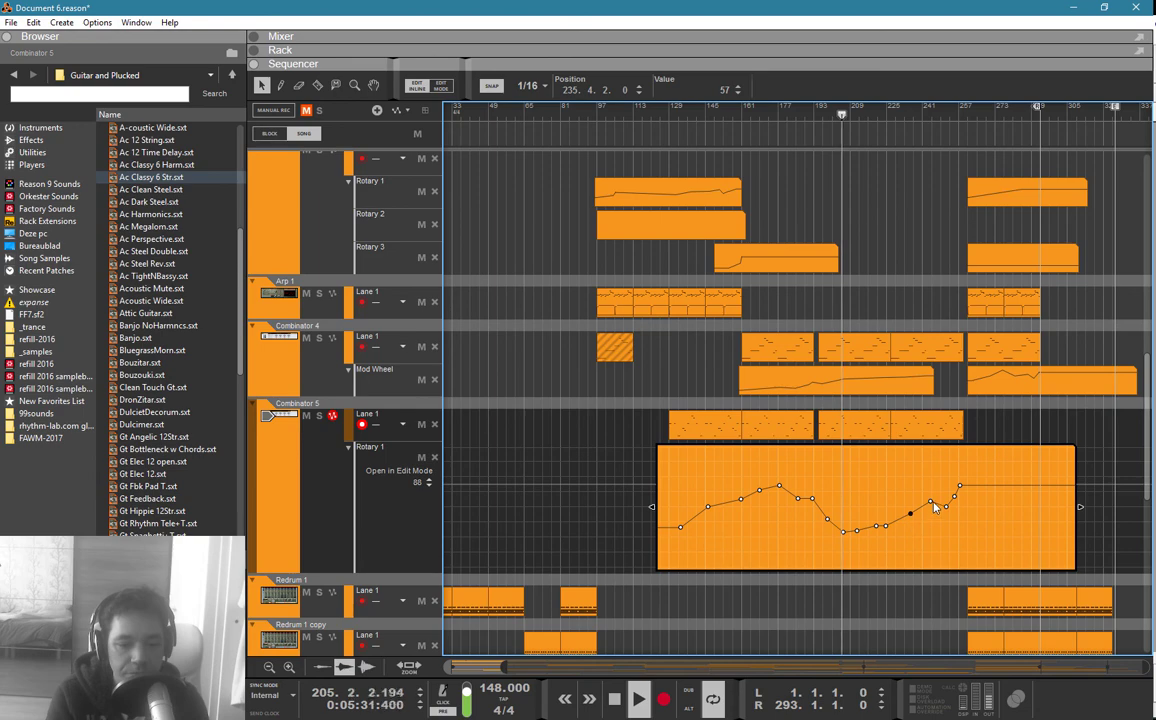
pyautogui.click(932, 505)
pyautogui.moveTo(930, 501); pyautogui.dragTo(925, 513)
pyautogui.click(949, 511)
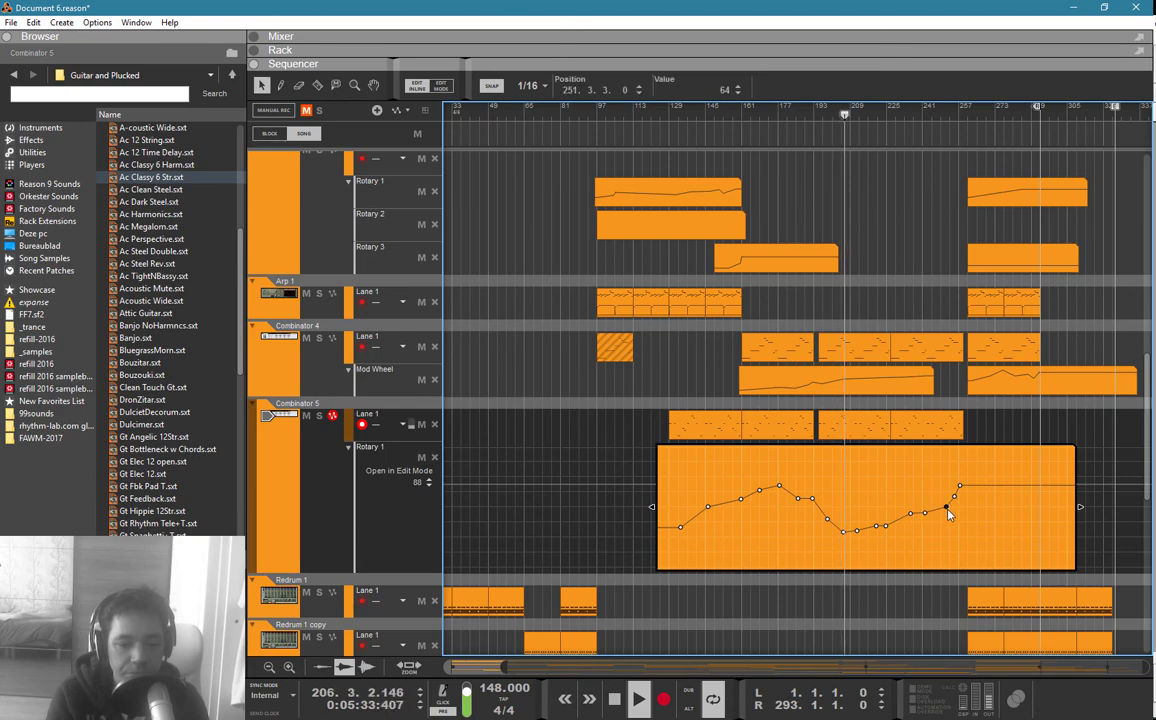
pyautogui.click(946, 512)
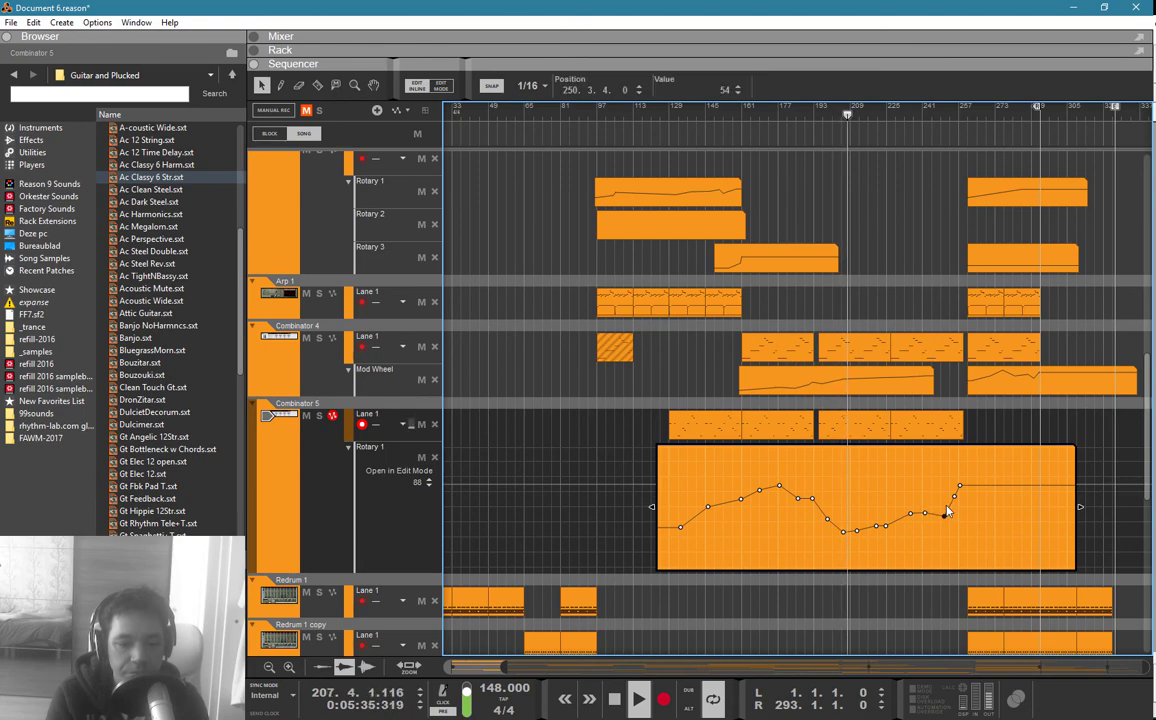
pyautogui.click(982, 430)
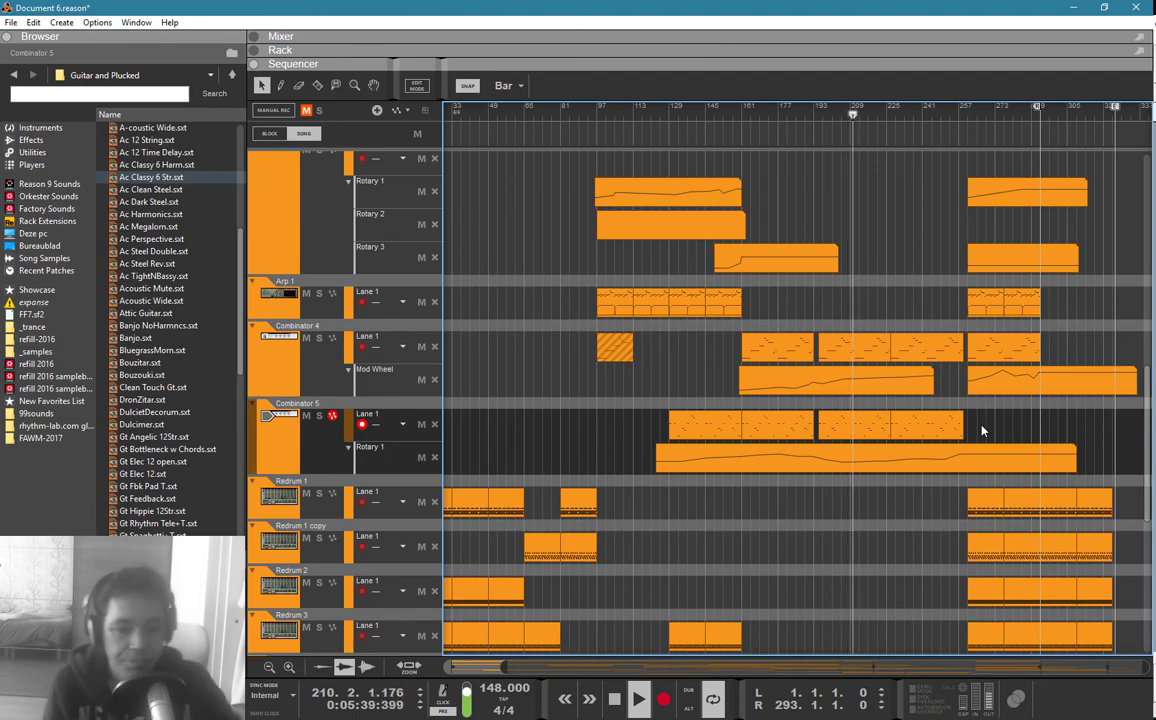
# Step: Add a point of 82 at bar 218 to the Combinator 4 Mod Wheel clip
pyautogui.scroll(10, 982, 430)
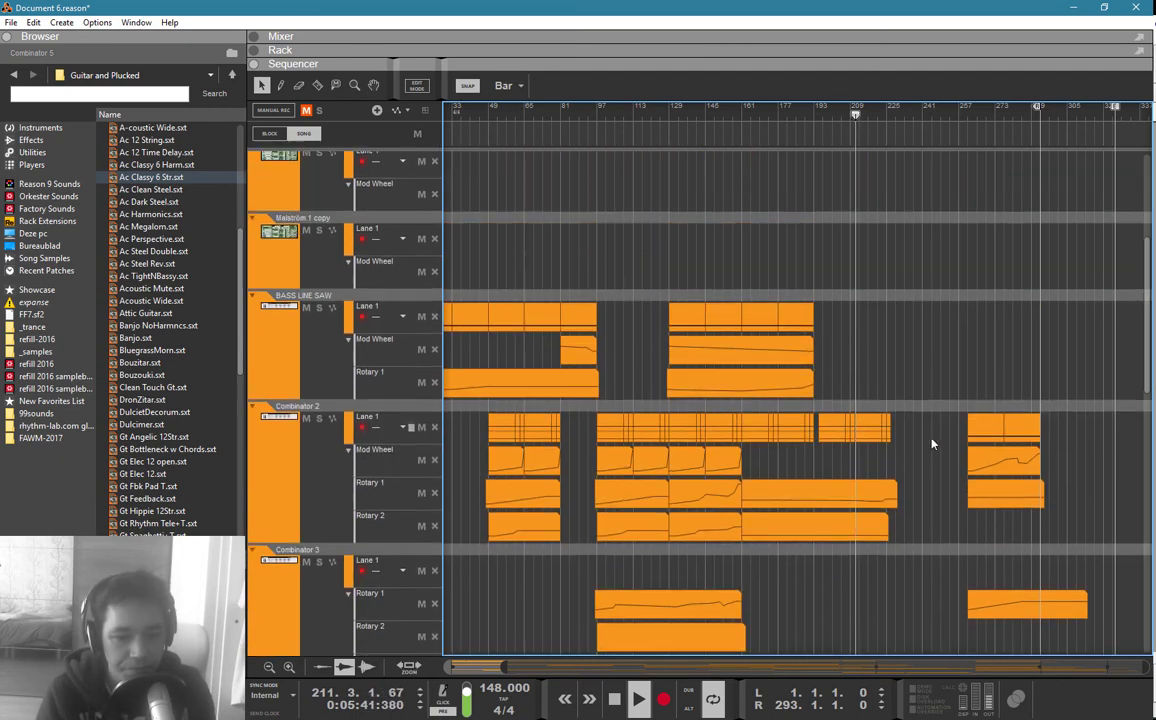
pyautogui.scroll(-9, 932, 445)
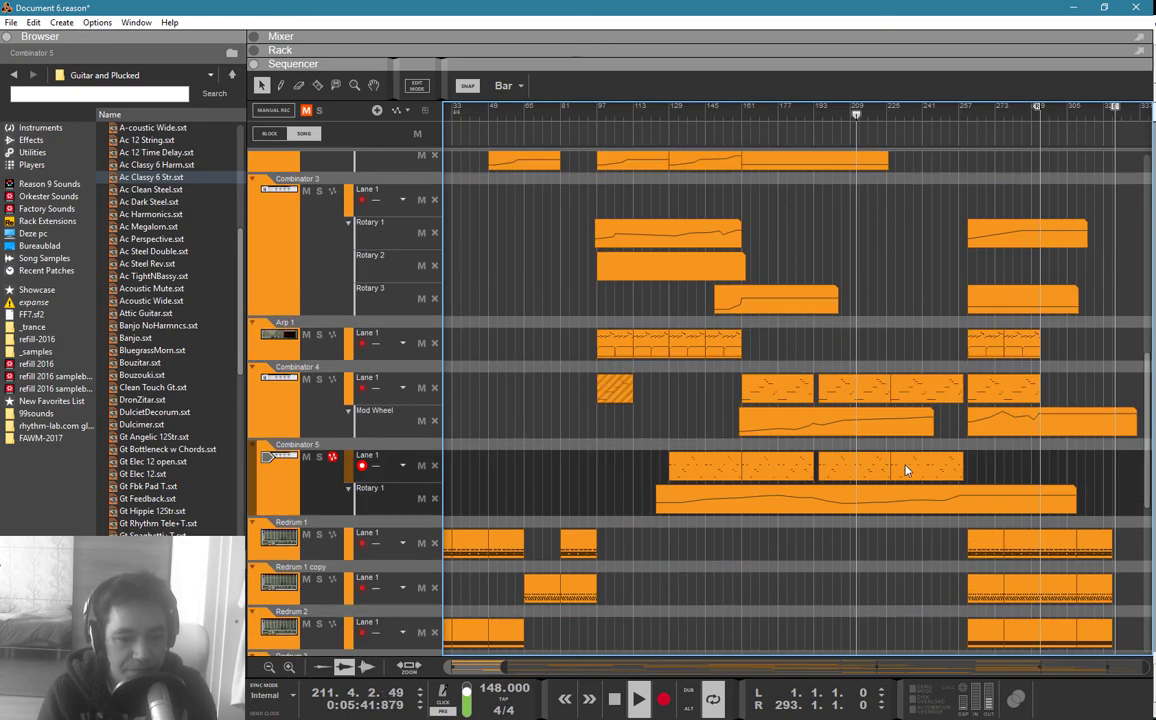
pyautogui.click(877, 422)
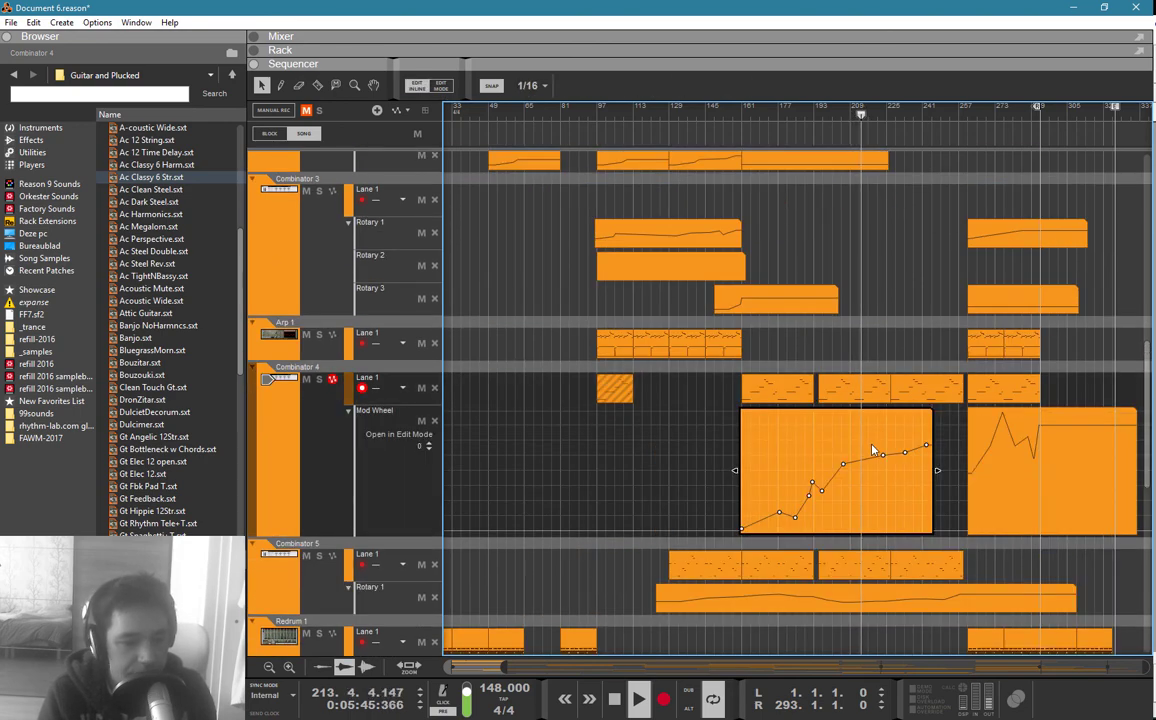
pyautogui.press('w')
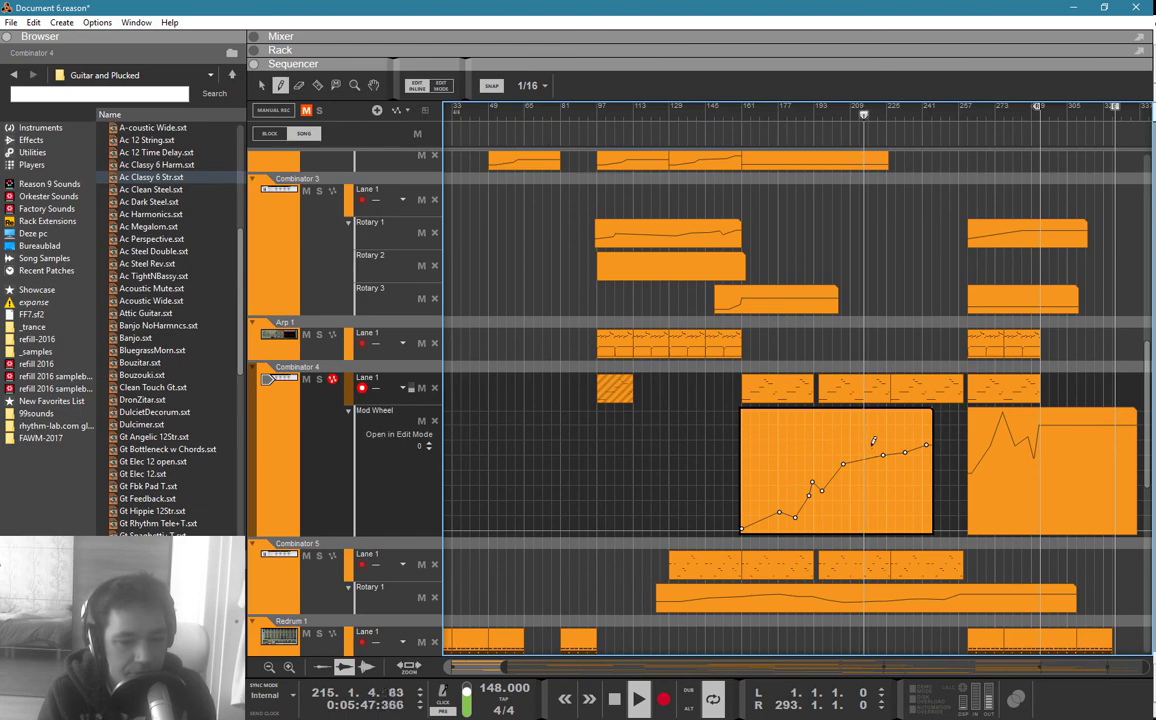
pyautogui.click(871, 452)
pyautogui.press('q')
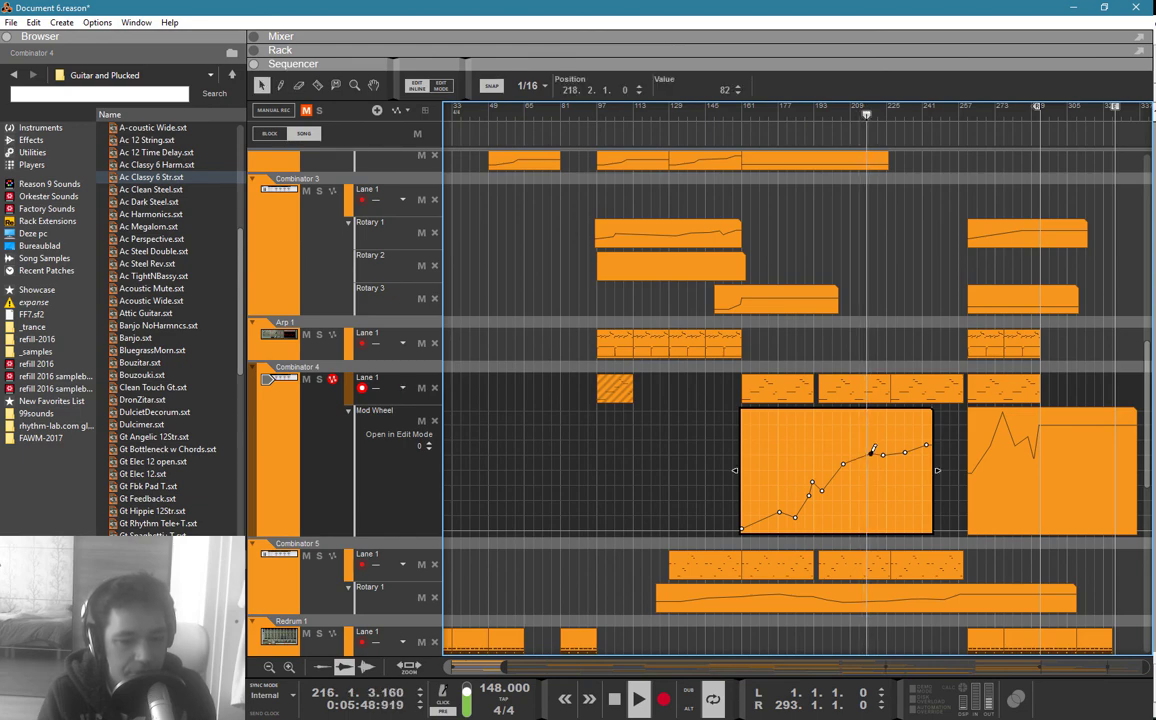
pyautogui.click(884, 357)
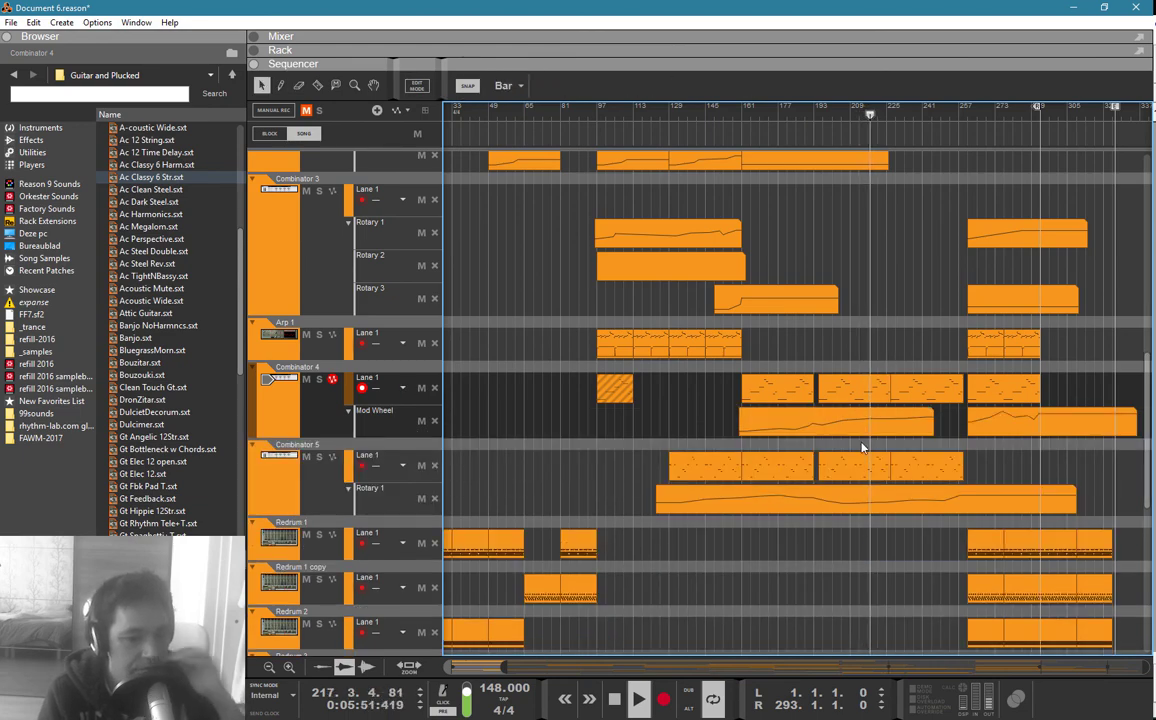
# Step: Examine the Combinator 5 Rotary 1 curve and the first Antidote 1 Mod Wheel clip during playback
pyautogui.doubleClick(870, 500)
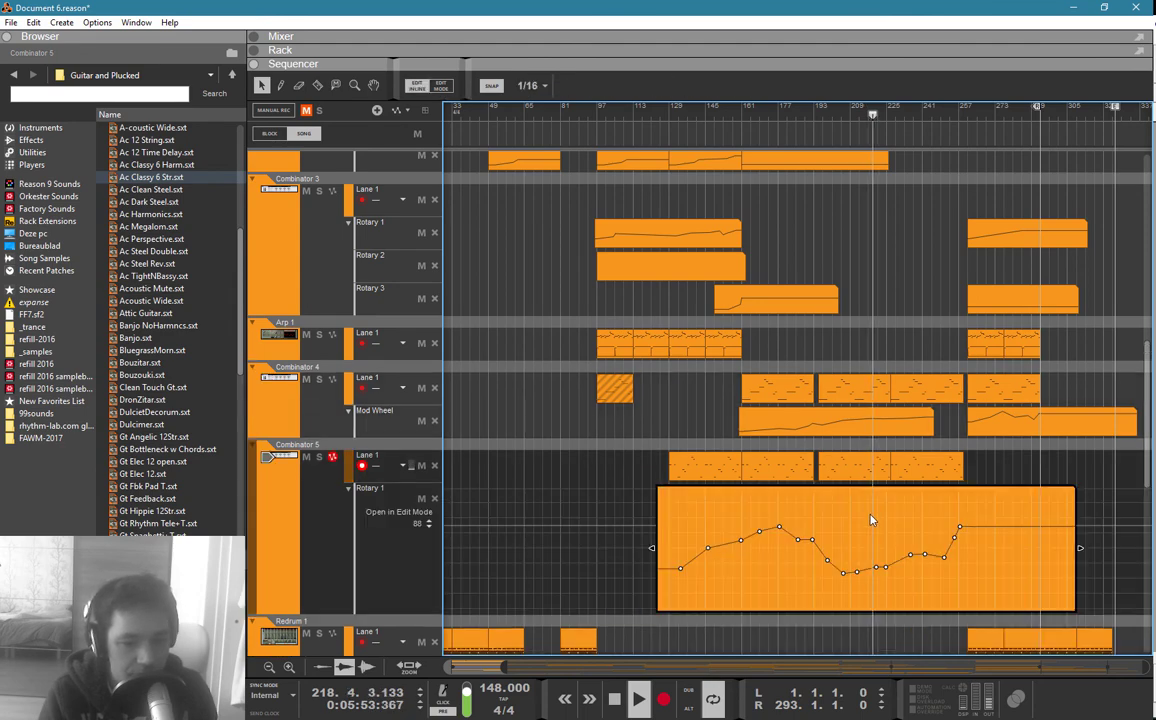
pyautogui.click(886, 368)
pyautogui.scroll(1, 866, 358)
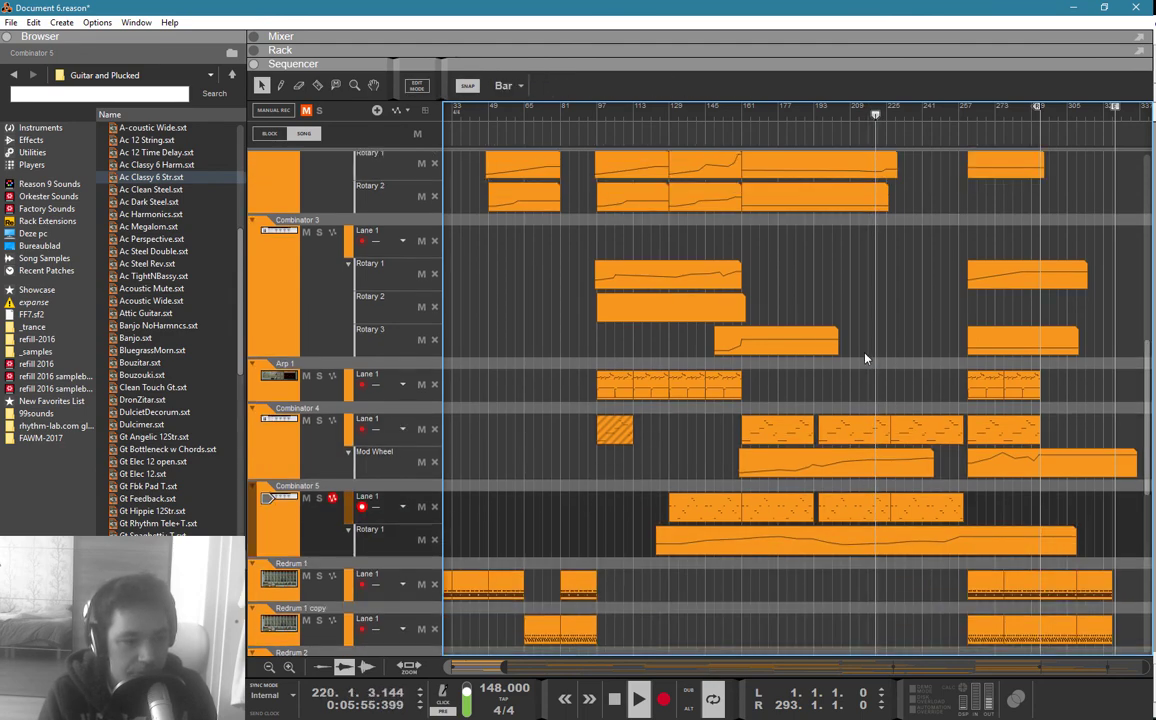
pyautogui.scroll(-10, 866, 358)
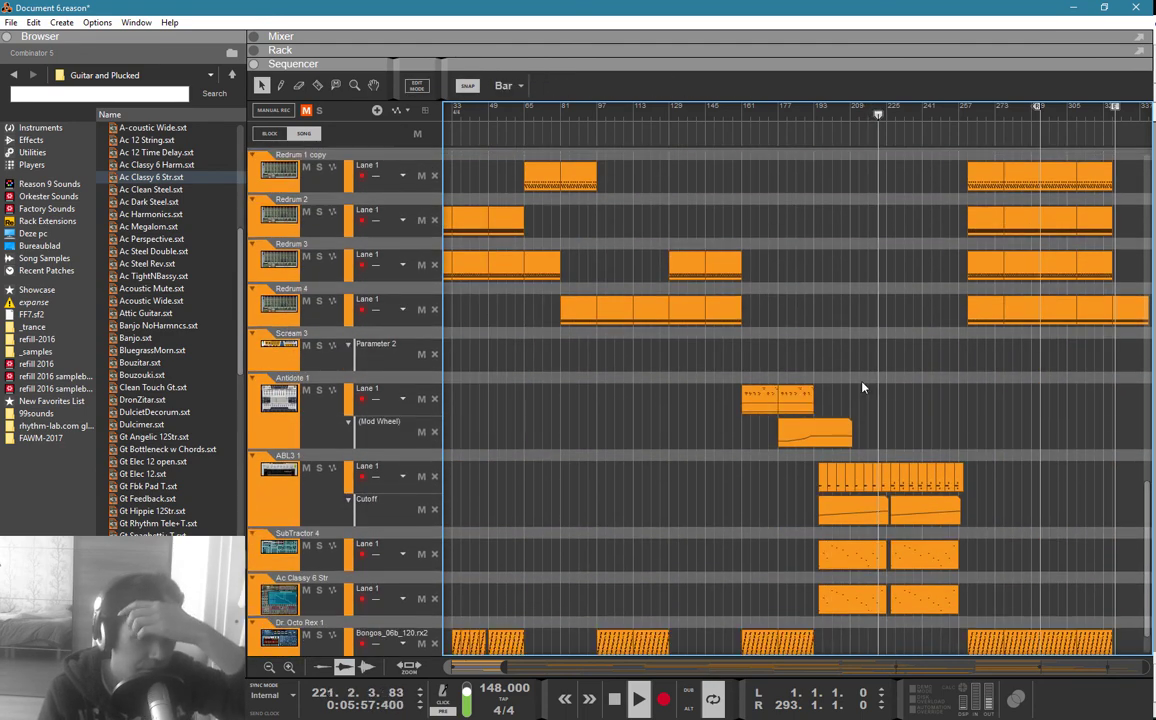
pyautogui.moveTo(885, 385)
pyautogui.mouseDown()
pyautogui.moveTo(779, 412)
pyautogui.moveTo(777, 402)
pyautogui.mouseUp()
pyautogui.click(814, 429)
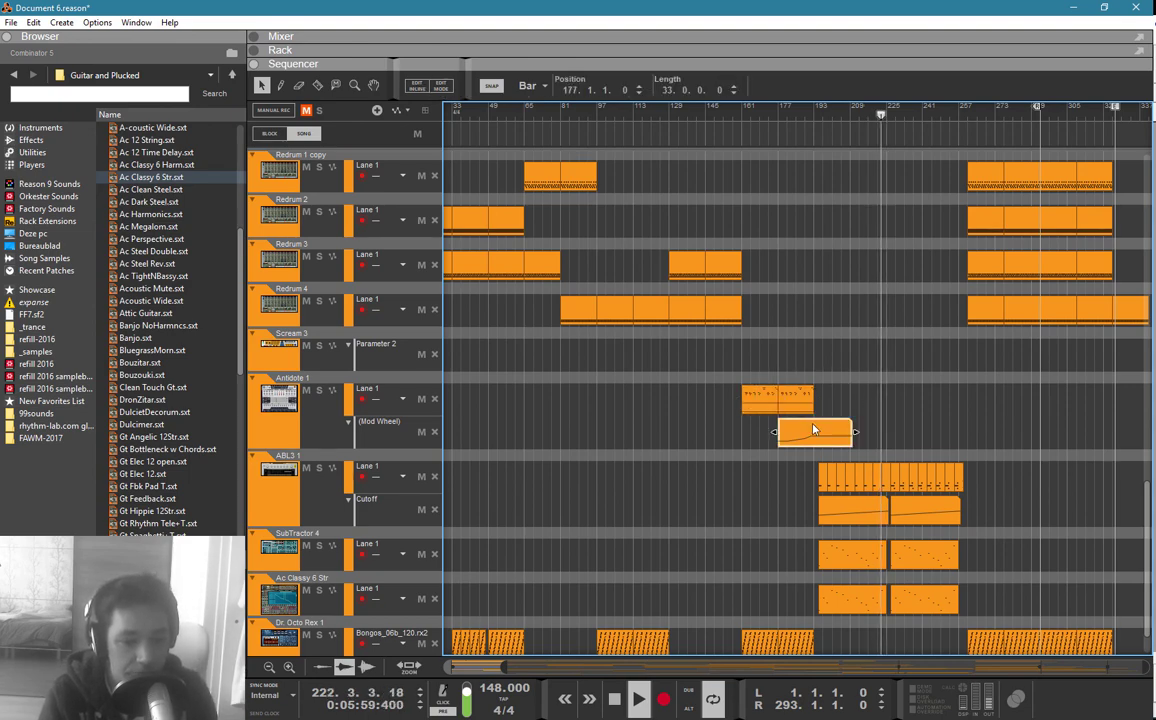
pyautogui.doubleClick(813, 430)
pyautogui.click(869, 408)
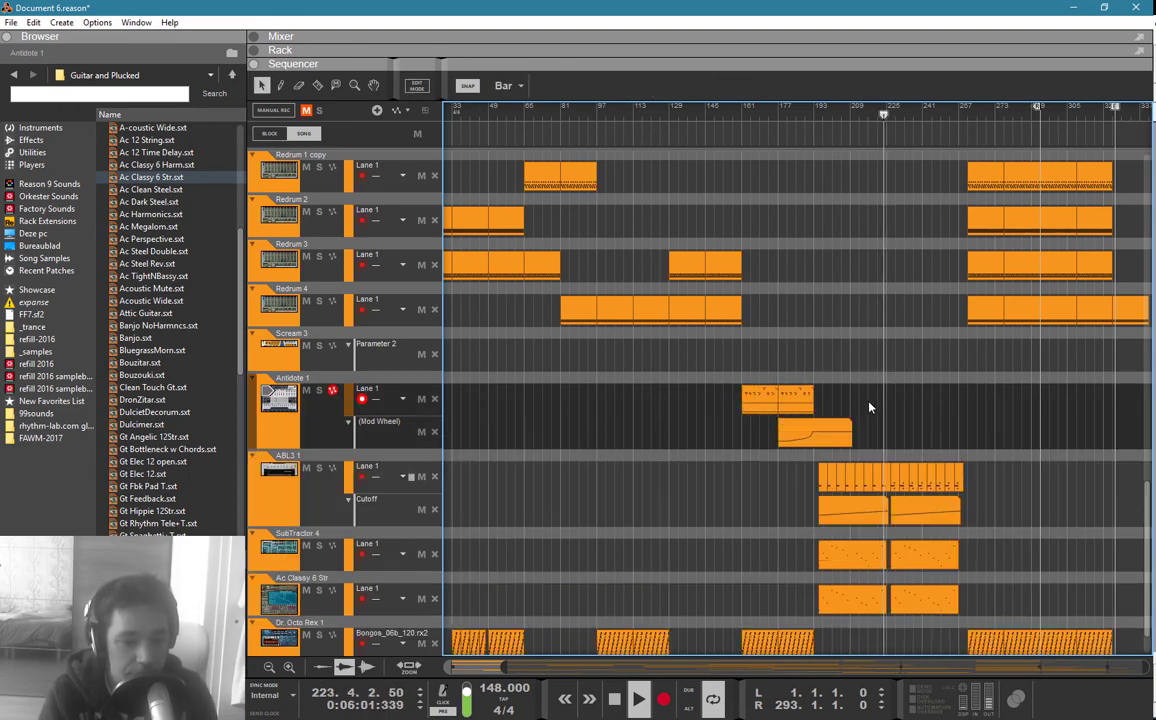
# Step: Copy the two Antidote 1 note clips from bar 161 to bar 227
pyautogui.moveTo(737, 408); pyautogui.dragTo(894, 420)
pyautogui.scroll(5, 894, 420)
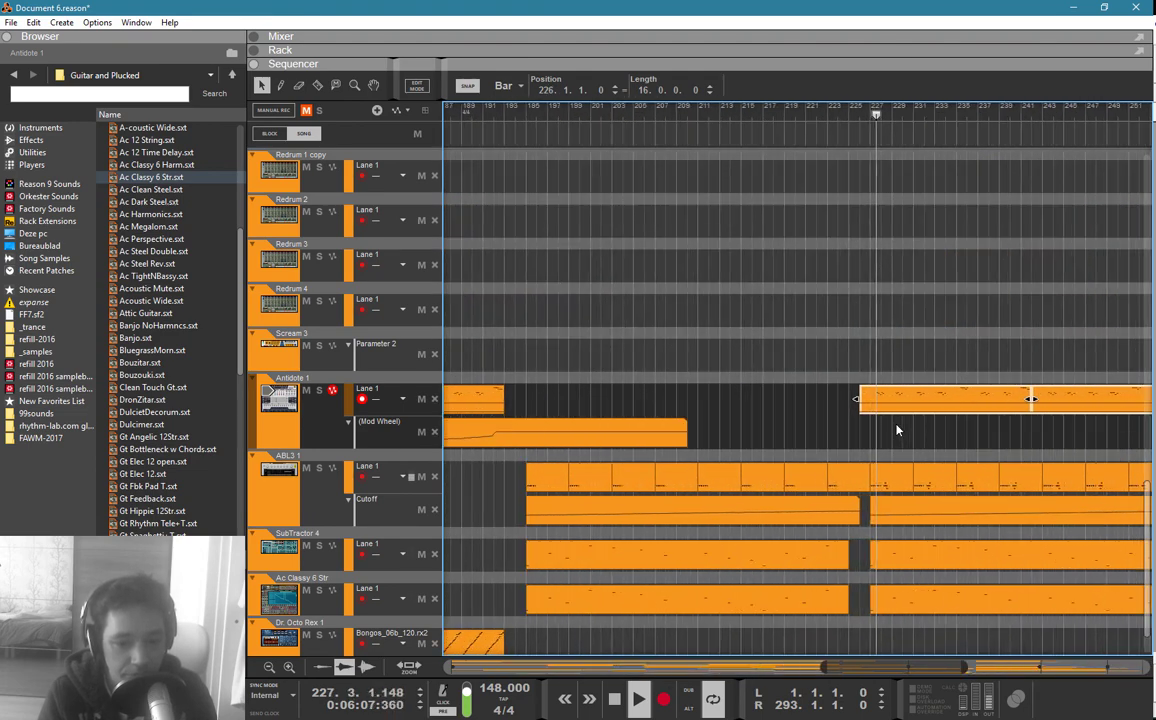
pyautogui.scroll(-2, 918, 396)
pyautogui.click(924, 365)
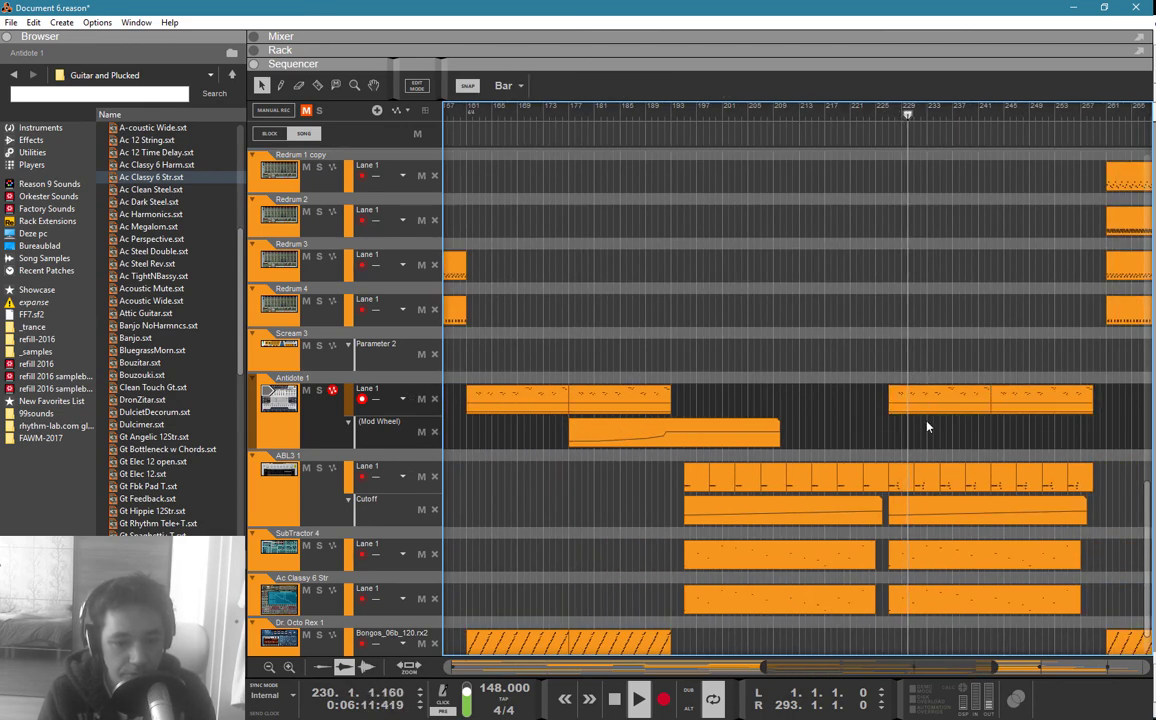
# Step: Draw a 72-bar Antidote 1 Mod Wheel clip from bar 227 and copy the pair of note clips to bar 261
pyautogui.press('w')
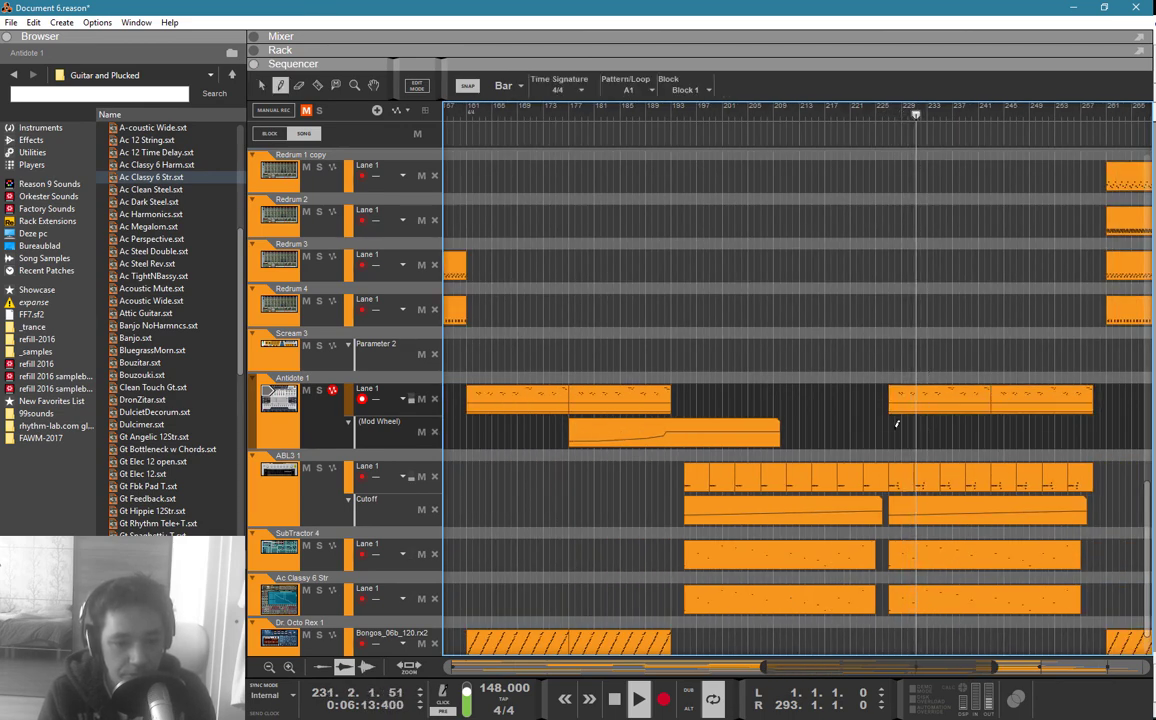
pyautogui.moveTo(896, 424)
pyautogui.mouseDown()
pyautogui.moveTo(1155, 432)
pyautogui.moveTo(1086, 420)
pyautogui.mouseUp()
pyautogui.press('q')
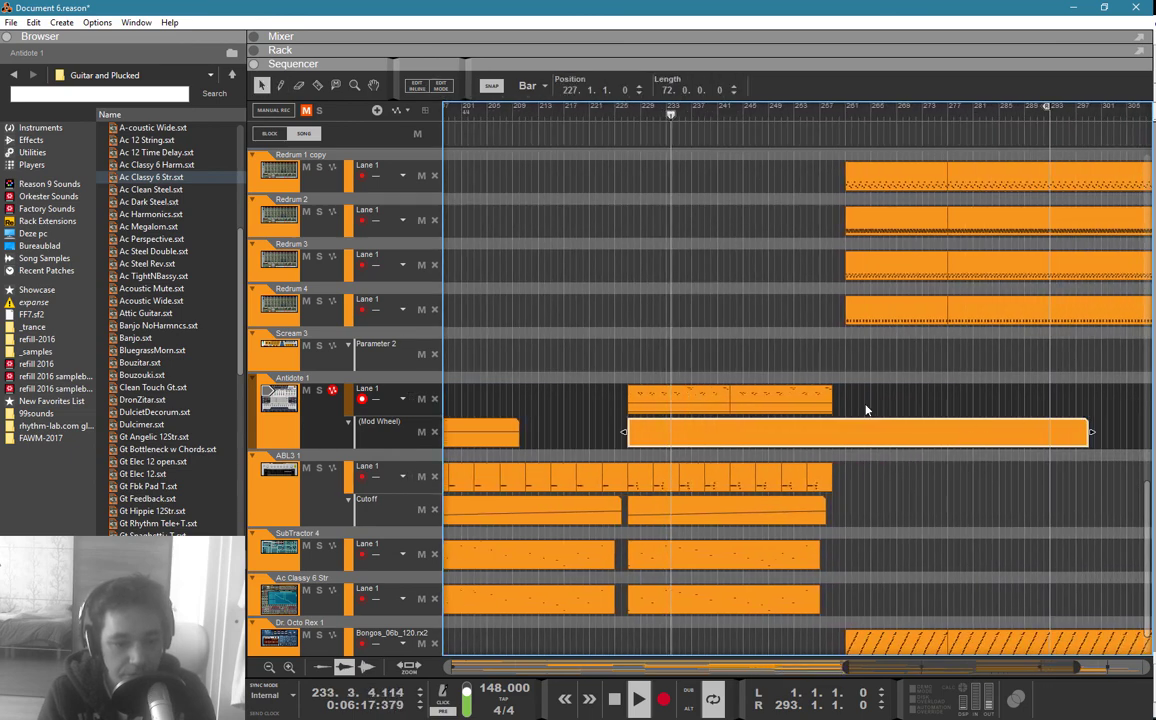
pyautogui.moveTo(877, 406)
pyautogui.mouseDown()
pyautogui.moveTo(699, 400)
pyautogui.moveTo(908, 408)
pyautogui.moveTo(866, 407)
pyautogui.mouseUp()
pyautogui.click(891, 368)
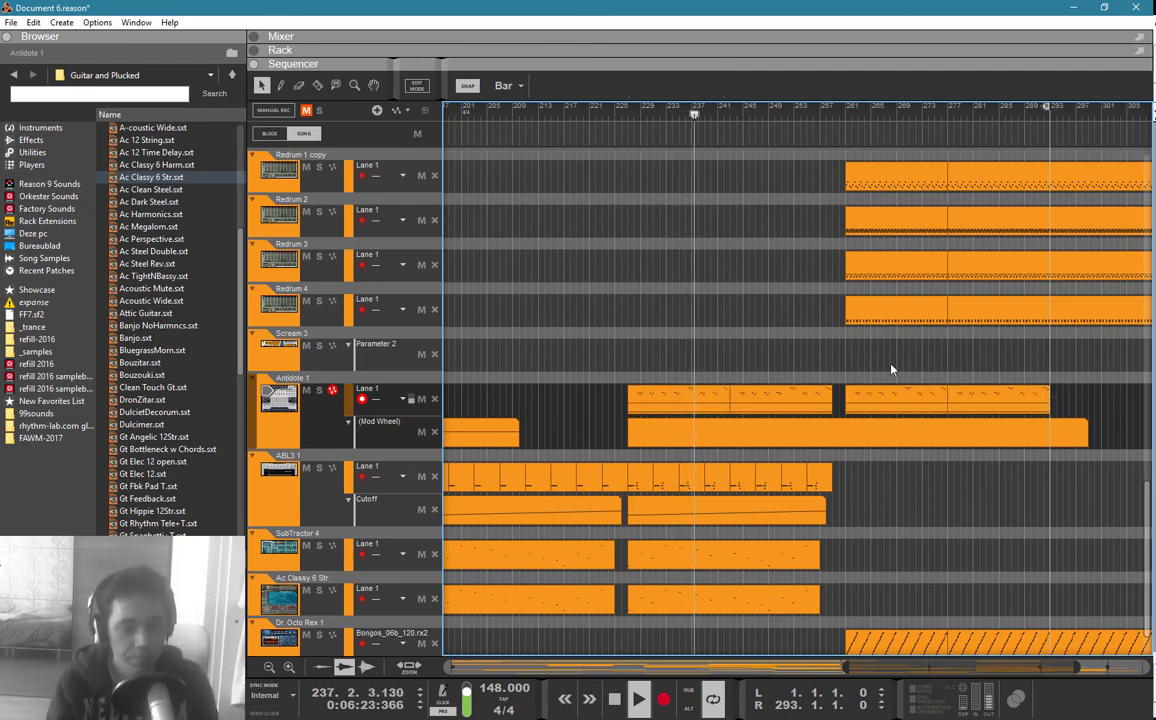
# Step: Draw a rising curve in the new Antidote 1 Mod Wheel clip, from 0% at bar 227 through 13% at bar 247 to 33% at bar 259
pyautogui.doubleClick(867, 434)
pyautogui.press('p')
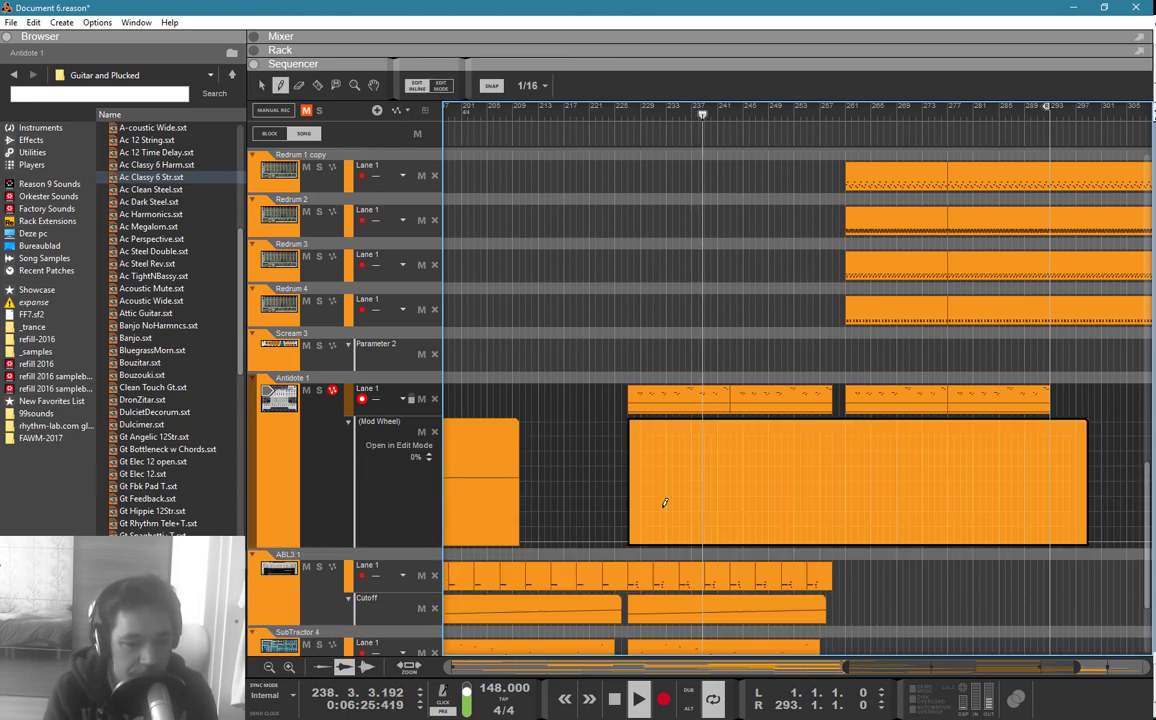
pyautogui.click(757, 525)
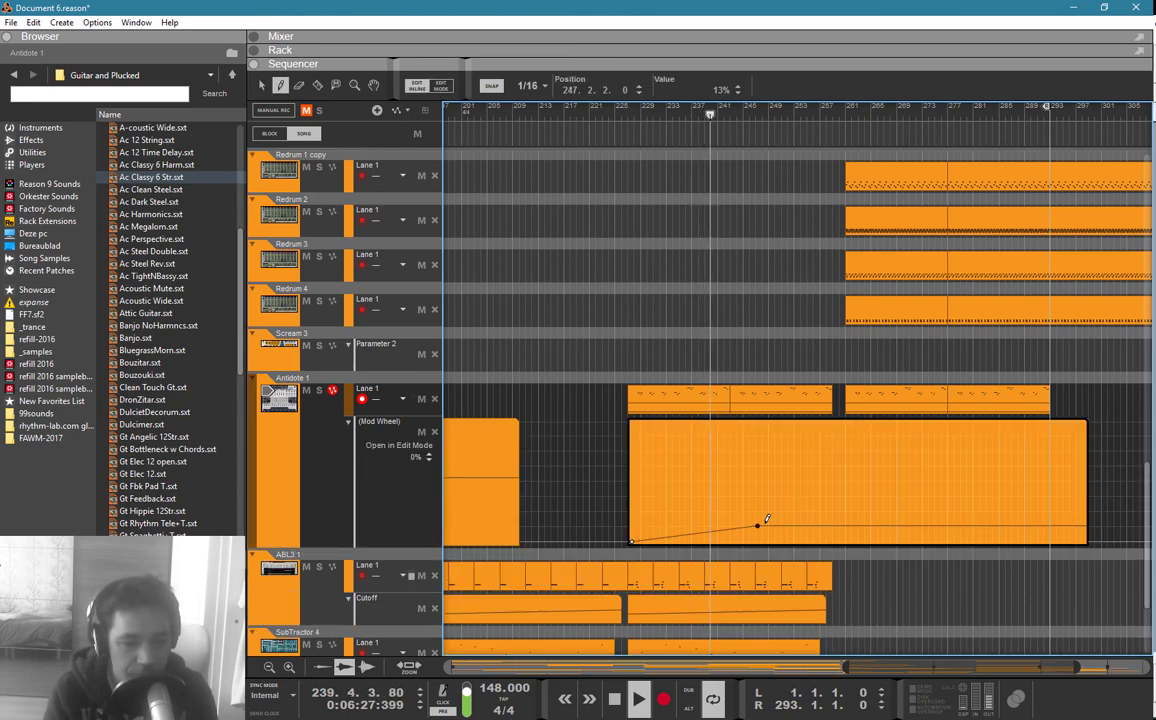
pyautogui.click(808, 516)
pyautogui.click(832, 502)
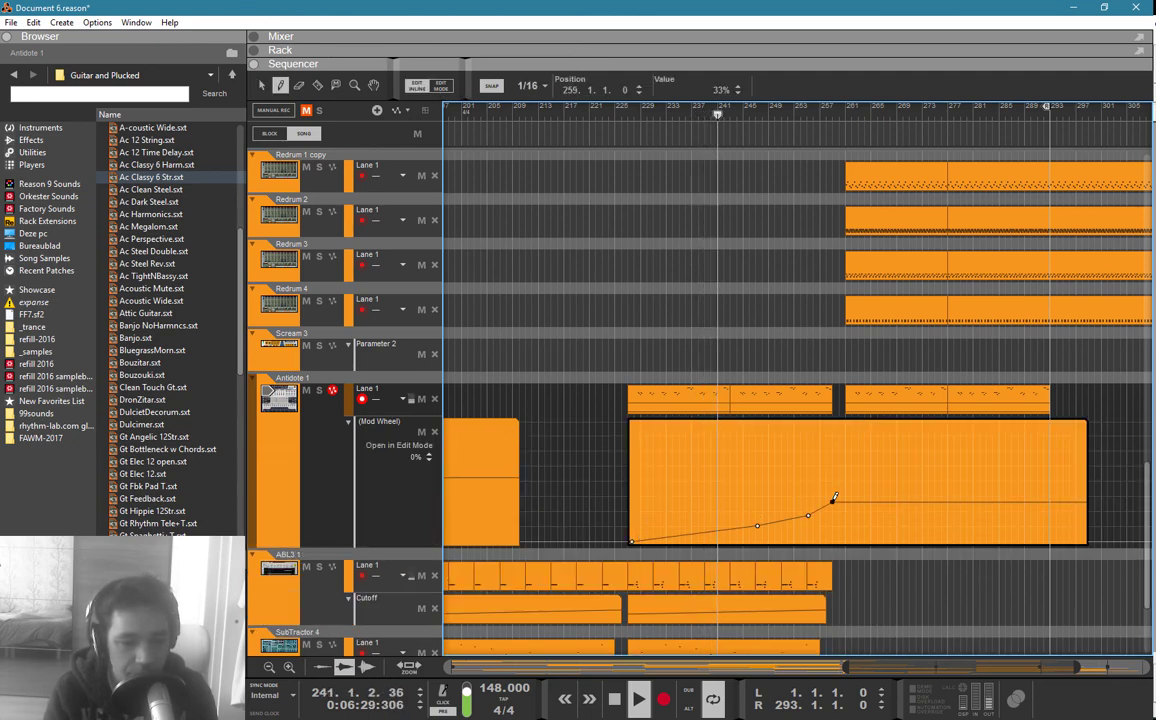
pyautogui.press('q')
# Step: Add Antidote 1 Mod Wheel points of 34% at bar 252 and 46% at bar 266, with a slight dip at bar 261
pyautogui.press('p')
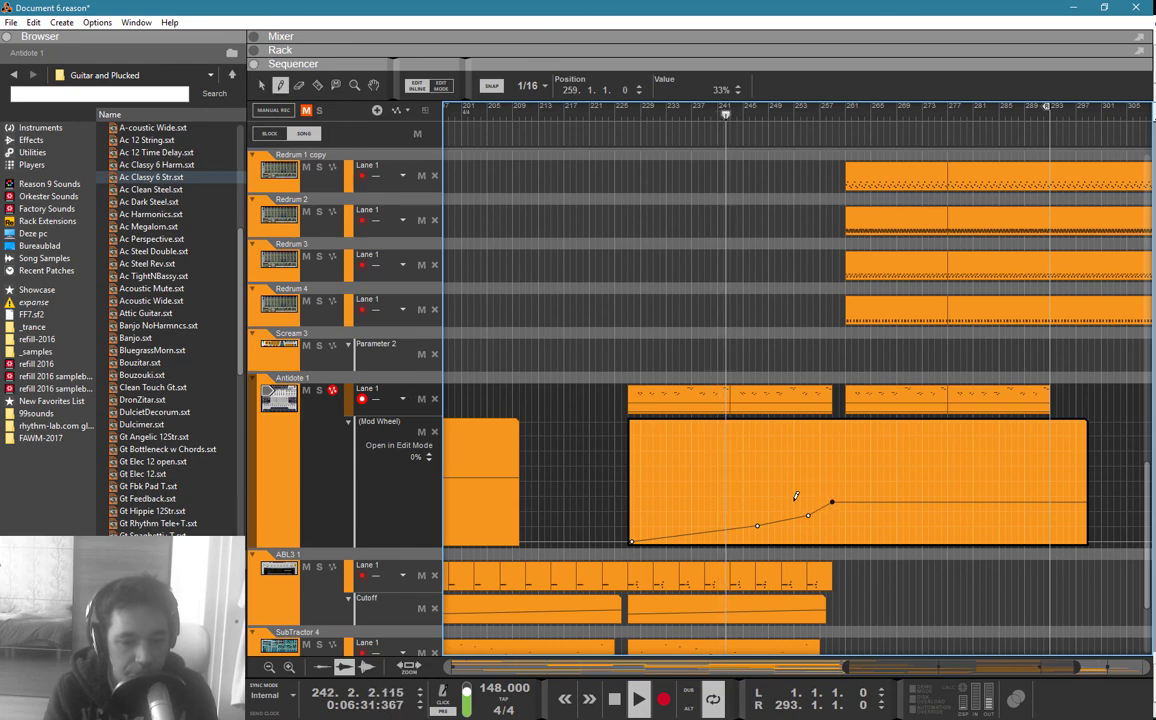
pyautogui.click(794, 499)
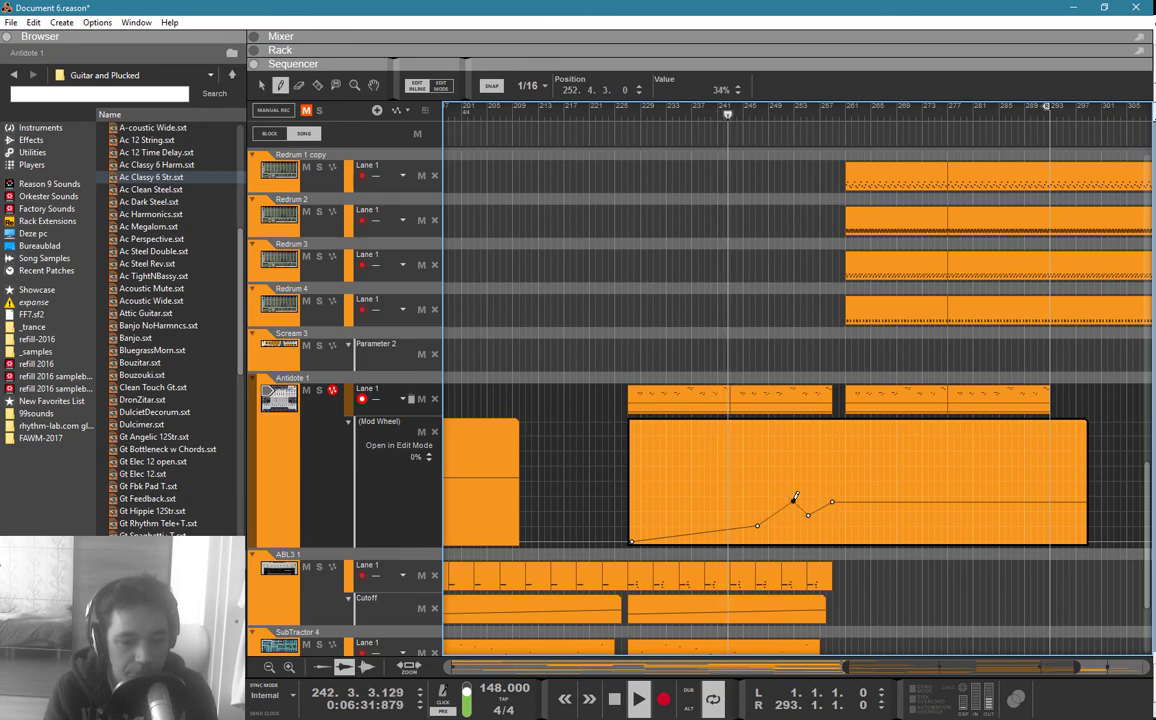
pyautogui.click(845, 508)
pyautogui.click(878, 486)
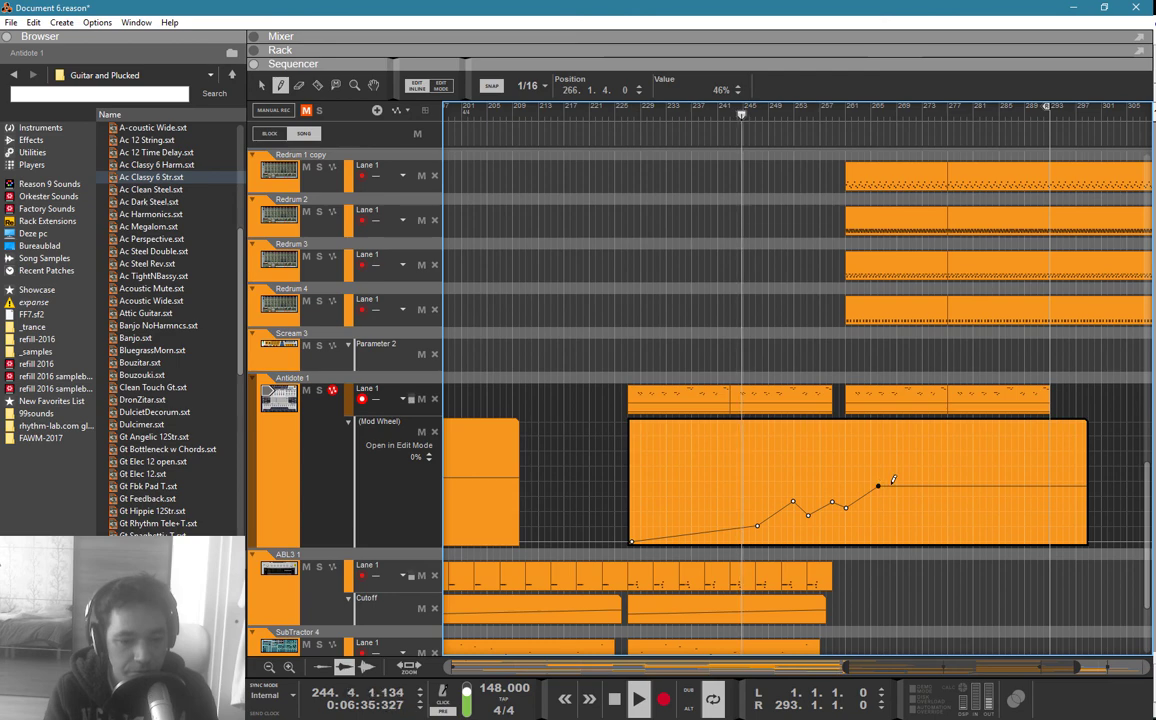
pyautogui.press('q')
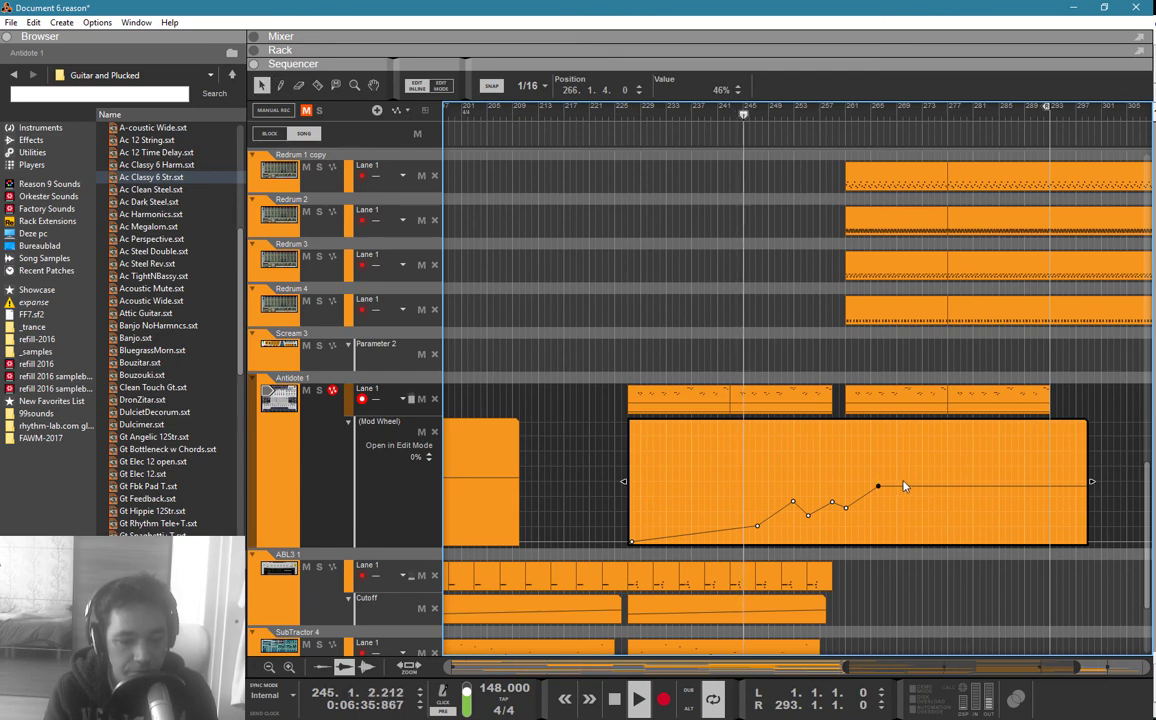
# Step: Add an Antidote 1 Mod Wheel point just before bar 259 and raise the bar 259 point to 62%
pyautogui.press('p')
pyautogui.click(824, 486)
pyautogui.press('q')
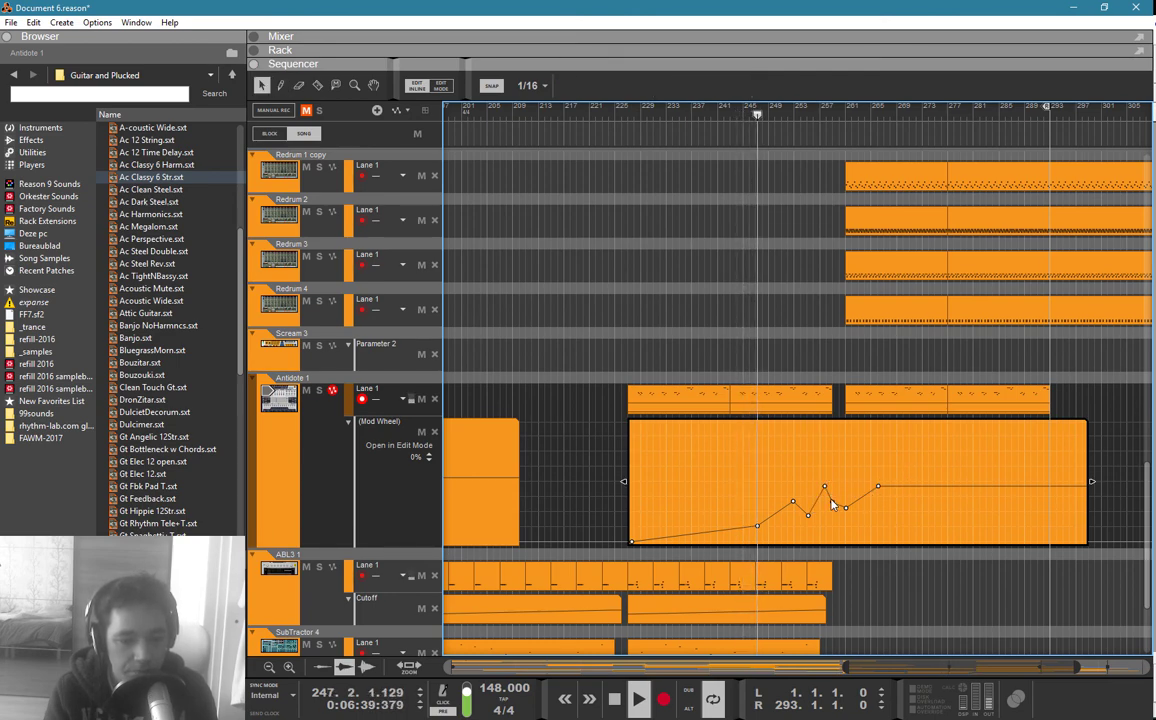
pyautogui.moveTo(833, 503); pyautogui.dragTo(832, 468)
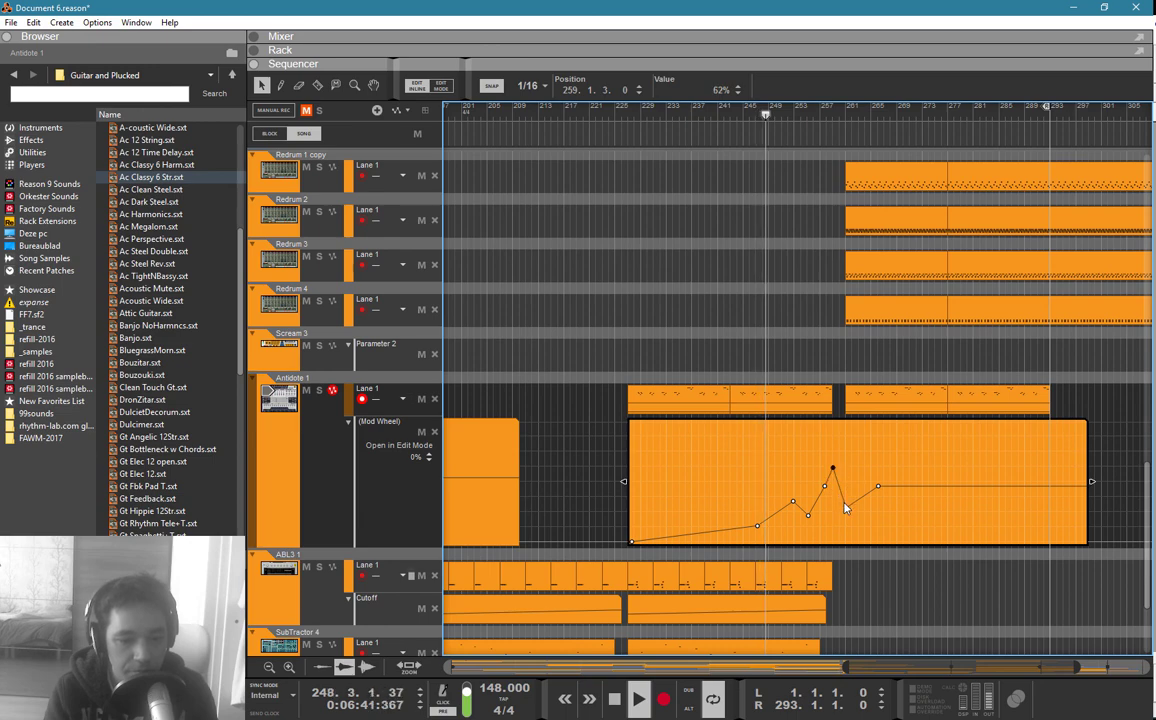
# Step: Copy the last pair of Antidote 1 note clips to bar 293 and lengthen the Mod Wheel clip below to 119 bars
pyautogui.scroll(-4, 854, 497)
pyautogui.hscroll(-1, 856, 497)
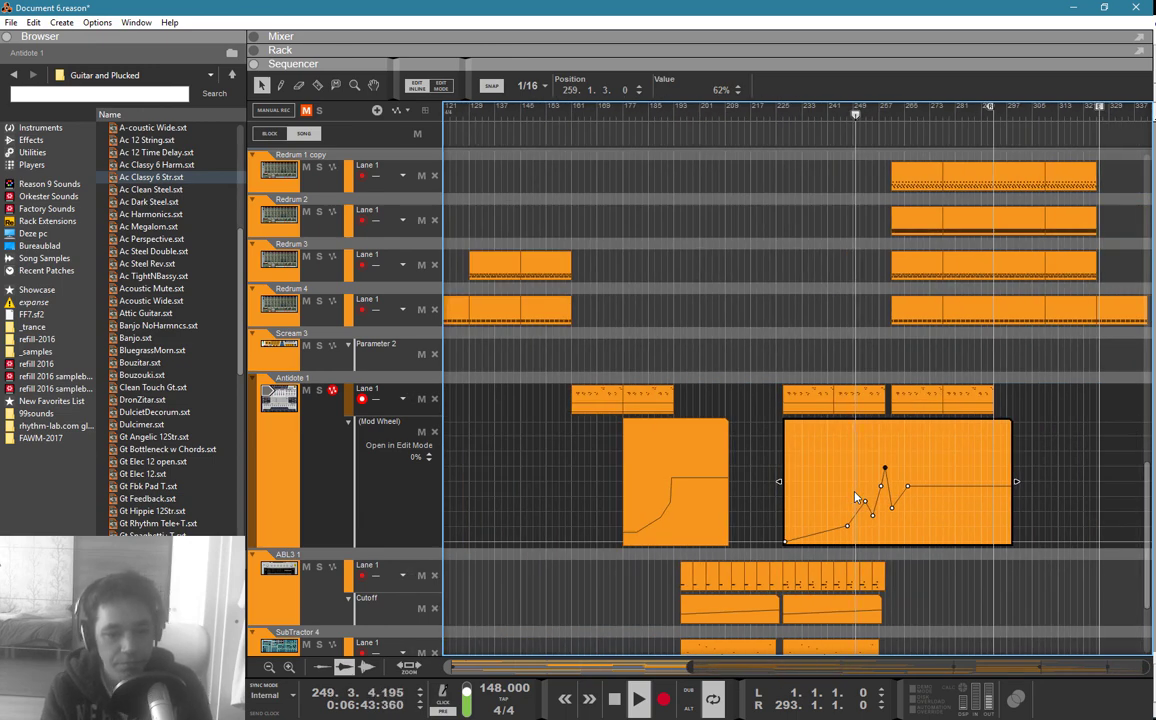
pyautogui.scroll(1, 856, 497)
pyautogui.scroll(3, 855, 497)
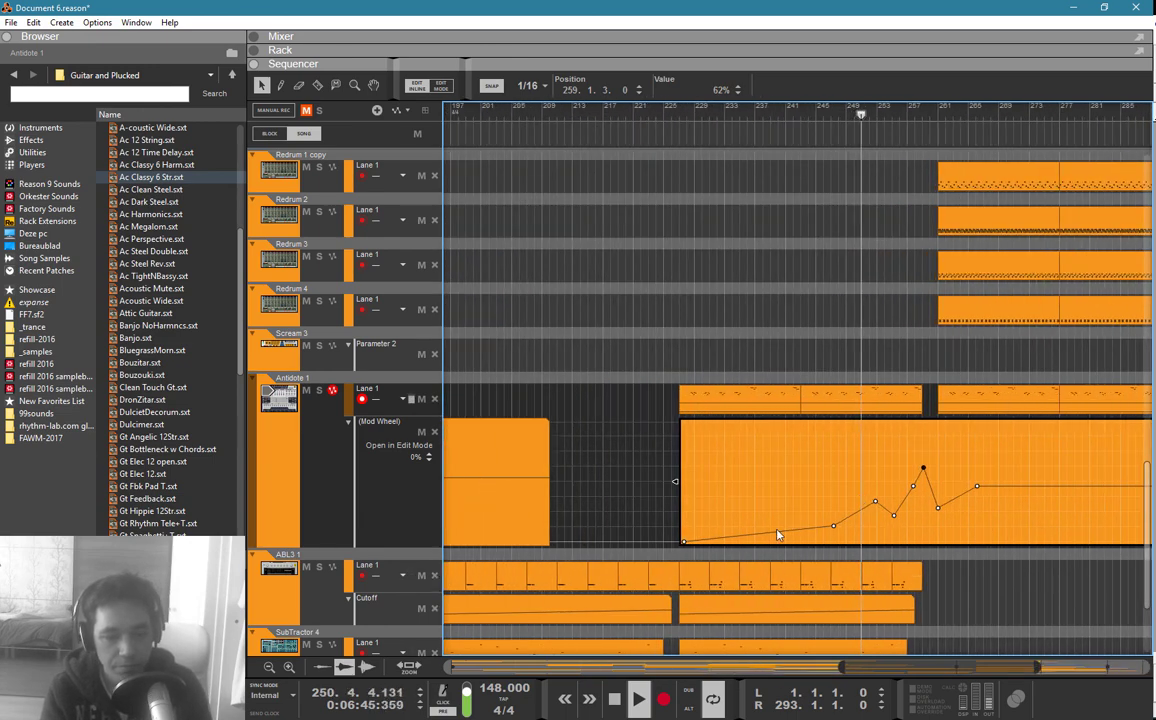
pyautogui.moveTo(858, 362); pyautogui.dragTo(1110, 398)
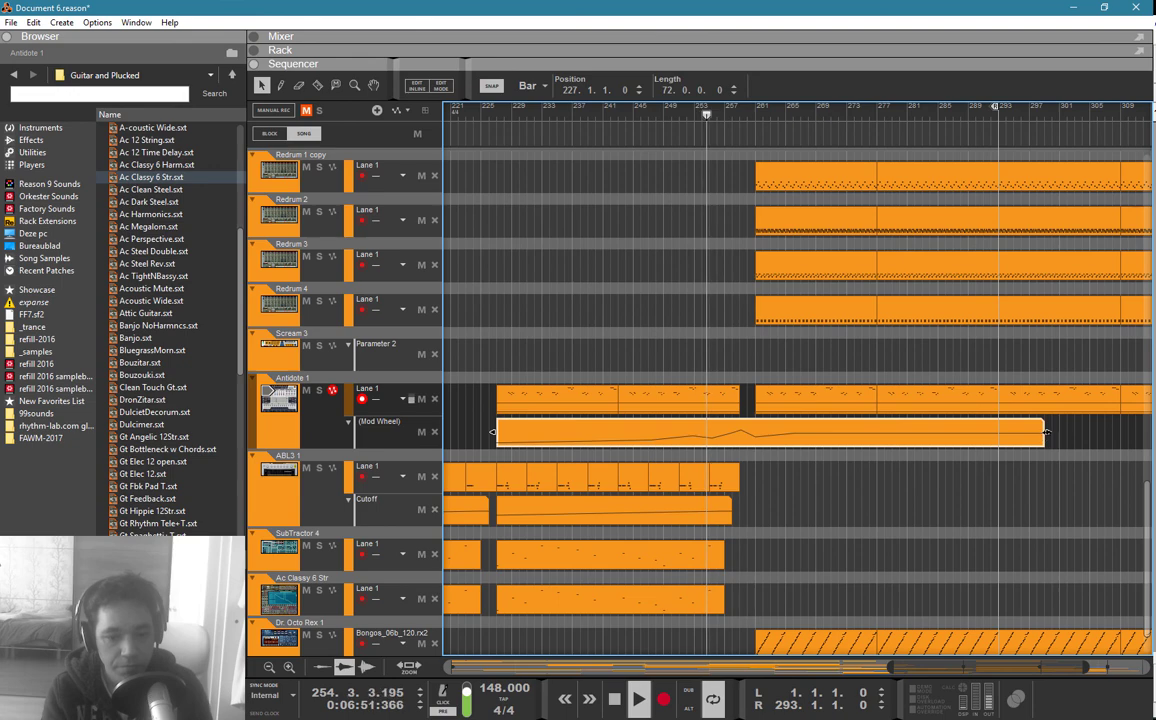
pyautogui.moveTo(1153, 433); pyautogui.dragTo(1153, 433)
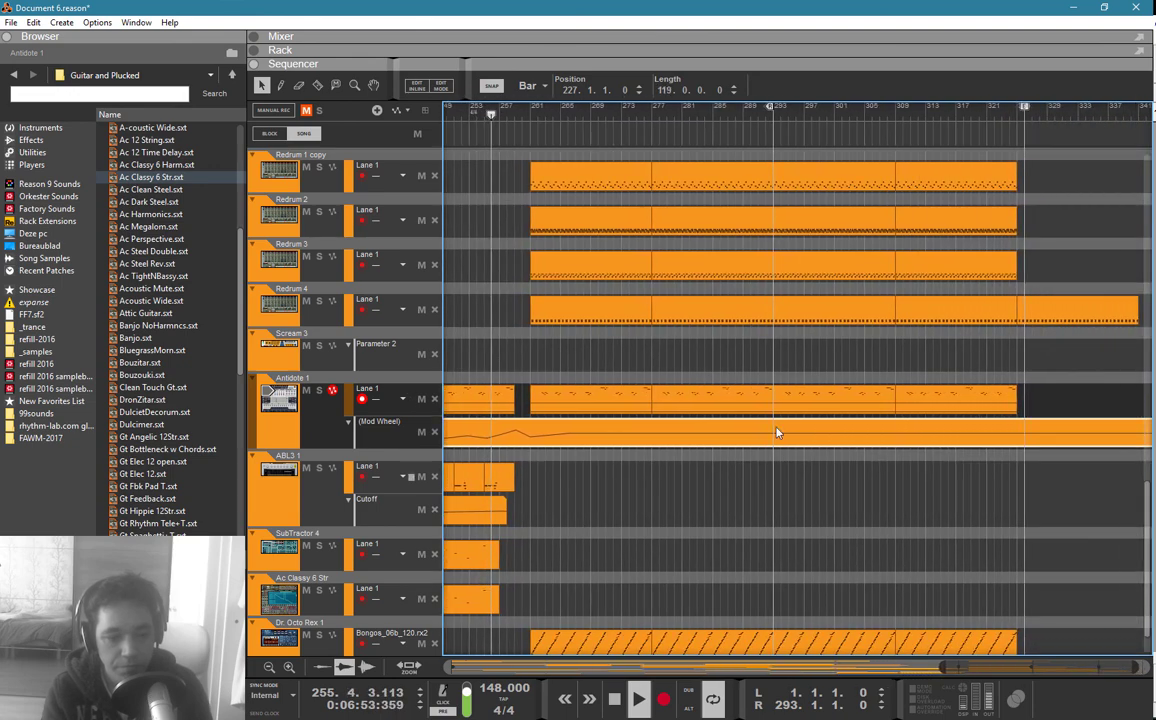
# Step: Extend the second ABL3 1 Cutoff clip to about bar 275 and check its curve
pyautogui.moveTo(575, 508); pyautogui.dragTo(450, 517)
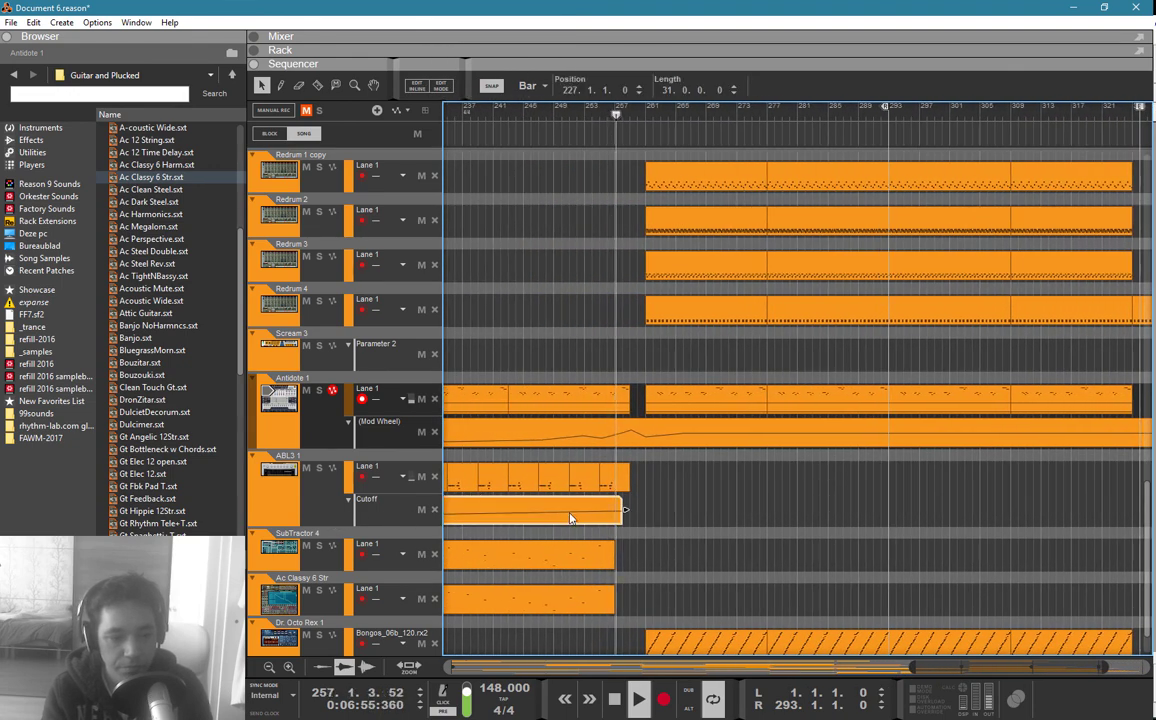
pyautogui.moveTo(623, 510); pyautogui.dragTo(740, 512)
pyautogui.doubleClick(666, 514)
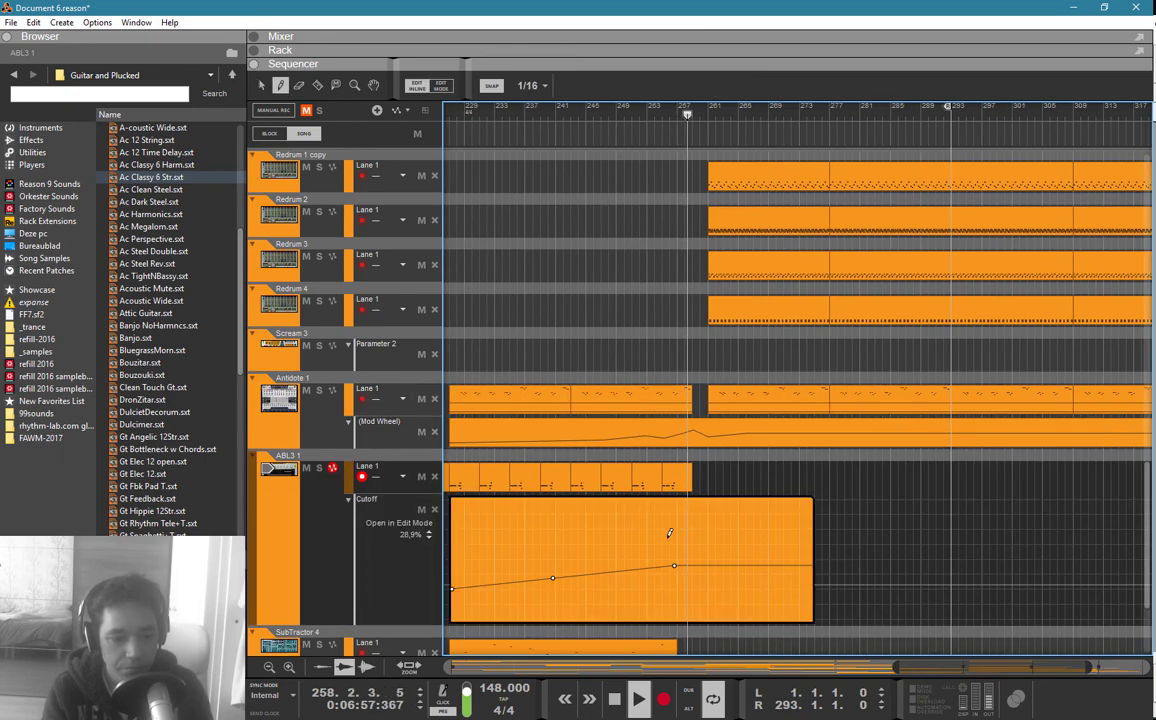
pyautogui.doubleClick(733, 494)
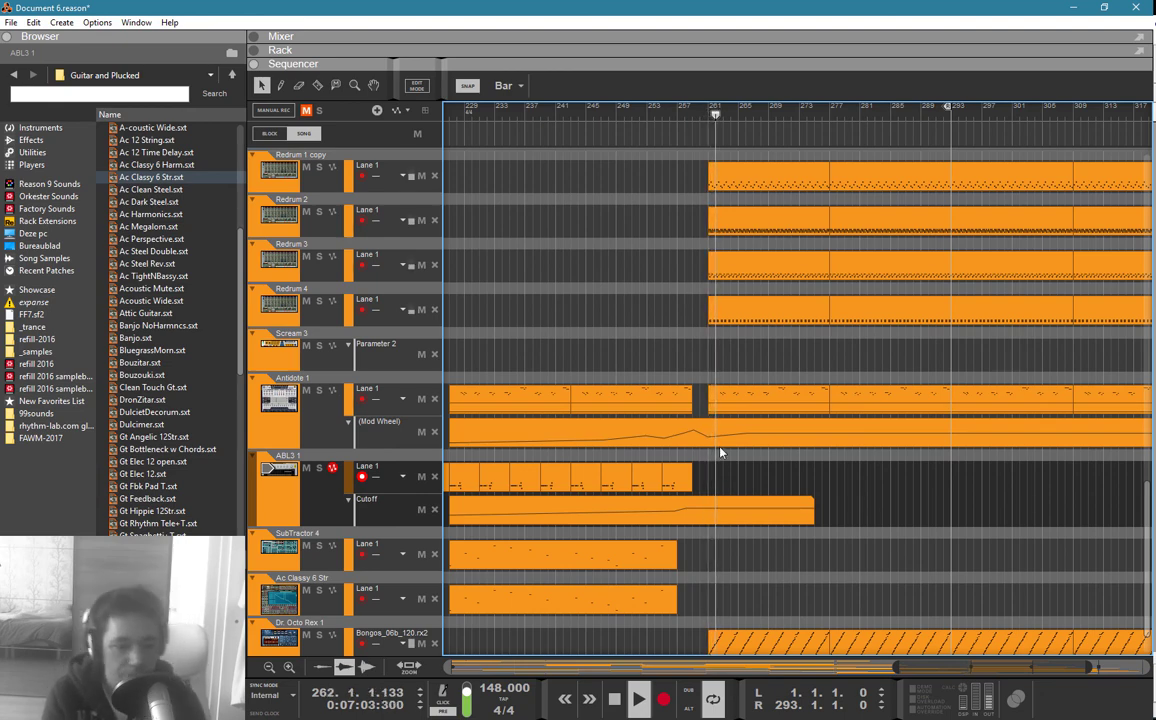
# Step: Add points of 56% at bar 262 and 91% at bar 325 to the long Antidote 1 Mod Wheel clip
pyautogui.doubleClick(720, 436)
pyautogui.press('p')
pyautogui.click(720, 475)
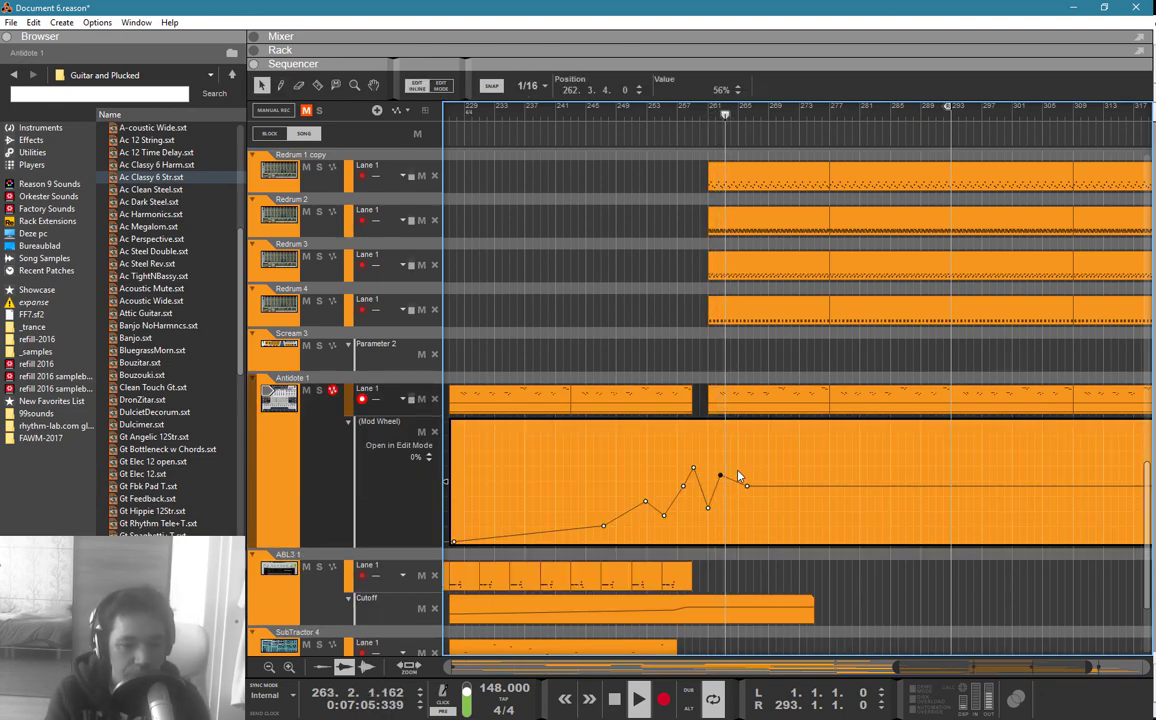
pyautogui.press('q')
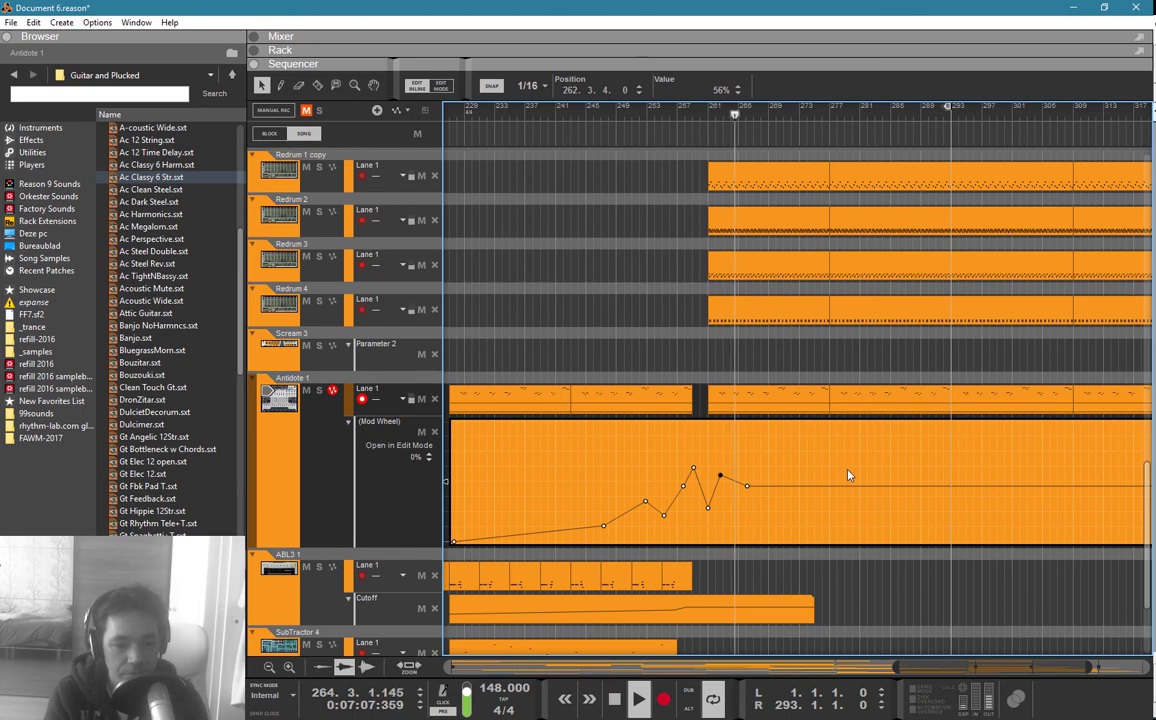
pyautogui.scroll(-3, 852, 475)
pyautogui.press('p')
pyautogui.click(1063, 431)
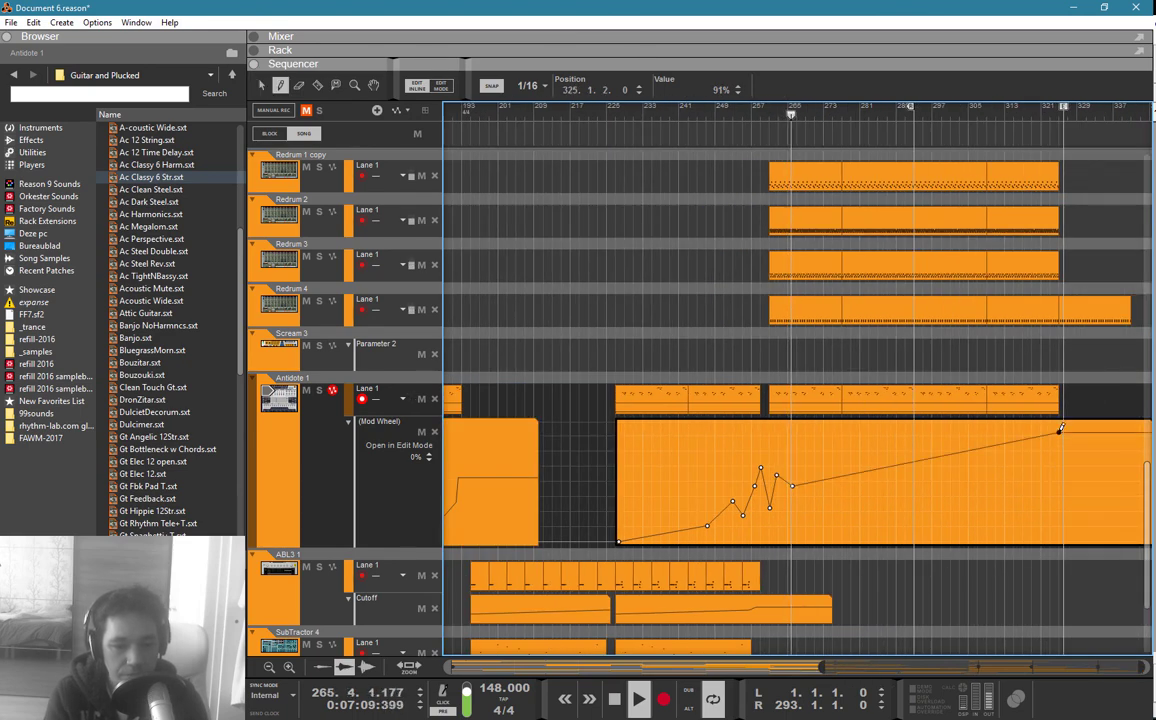
# Step: Copy the two Arp 1 note clips from bar 261 to bar 293 and set the right locator to bar 325
pyautogui.press('q')
pyautogui.click(1003, 361)
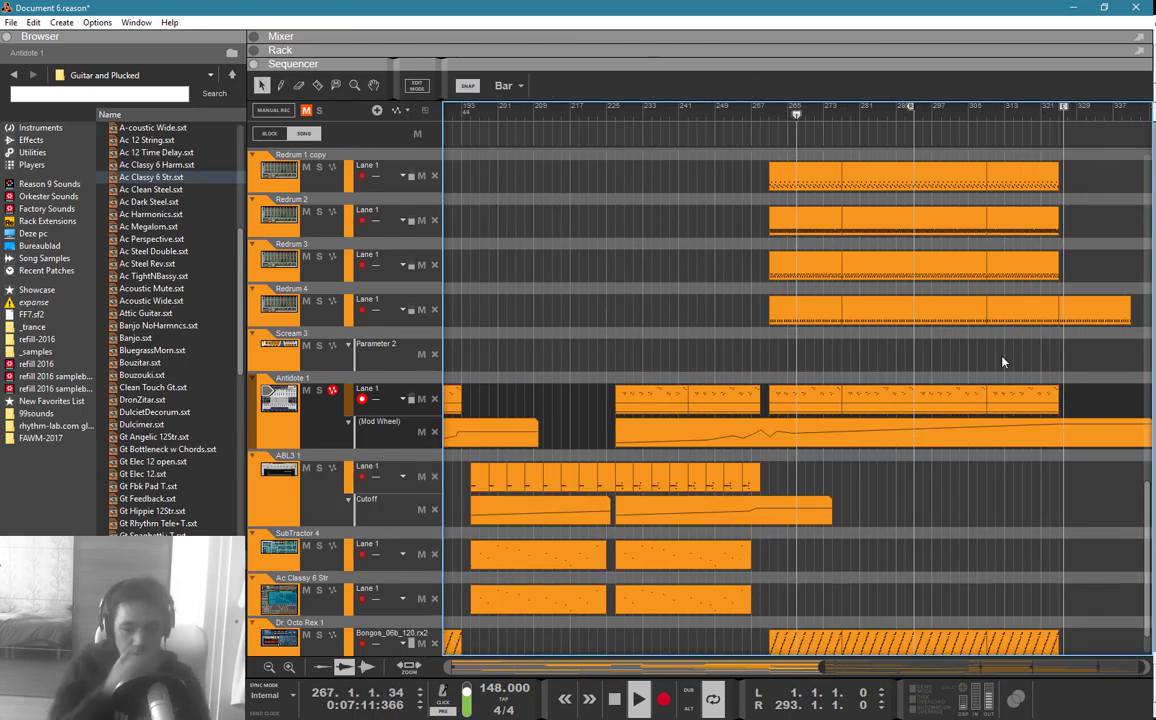
pyautogui.scroll(5, 956, 371)
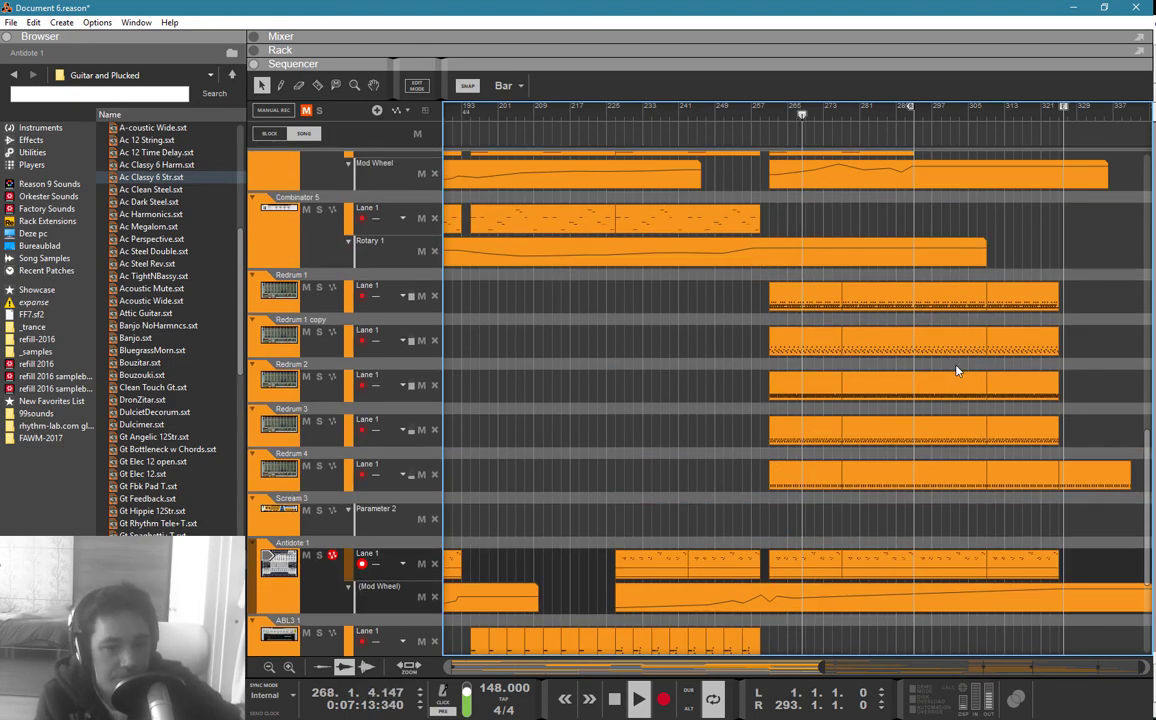
pyautogui.moveTo(946, 347); pyautogui.dragTo(792, 350)
pyautogui.moveTo(875, 350); pyautogui.dragTo(884, 351)
pyautogui.hotkey('ctrl', 'd')
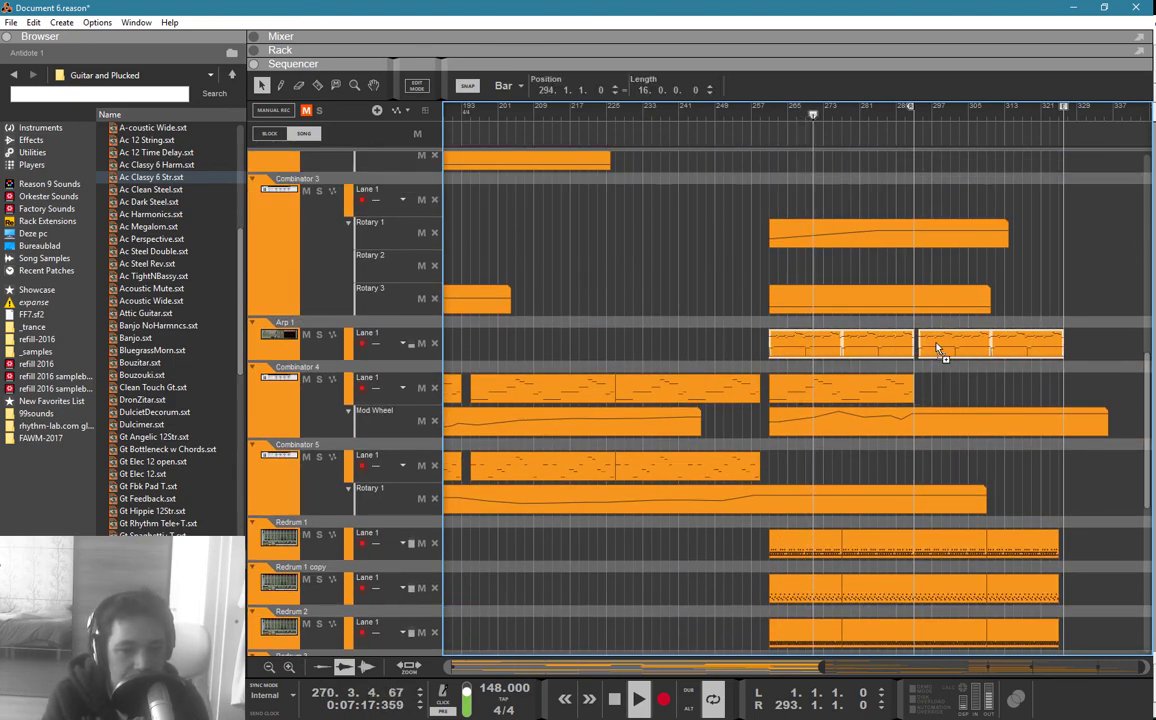
pyautogui.keyDown('alt'); pyautogui.click(1060, 120); pyautogui.keyUp('alt')
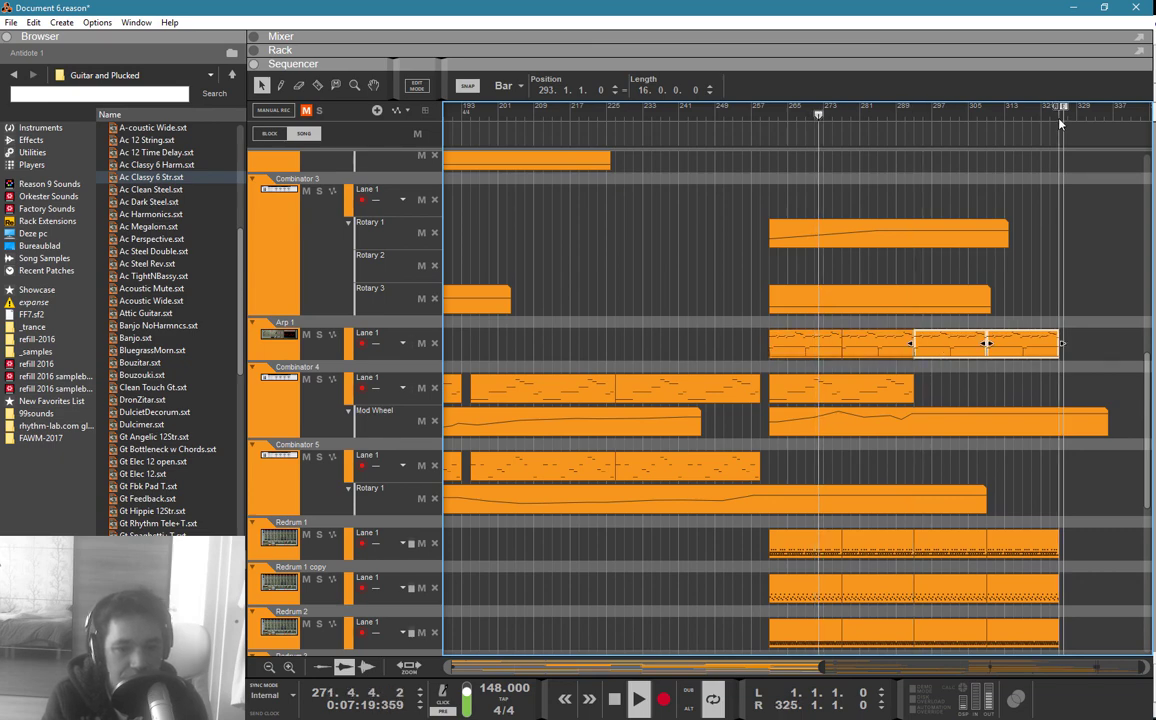
# Step: Extend Combinator 3's Rotary 3 clip at bar 261 to just past bar 325 and check its curve
pyautogui.scroll(2, 1019, 244)
pyautogui.click(985, 383)
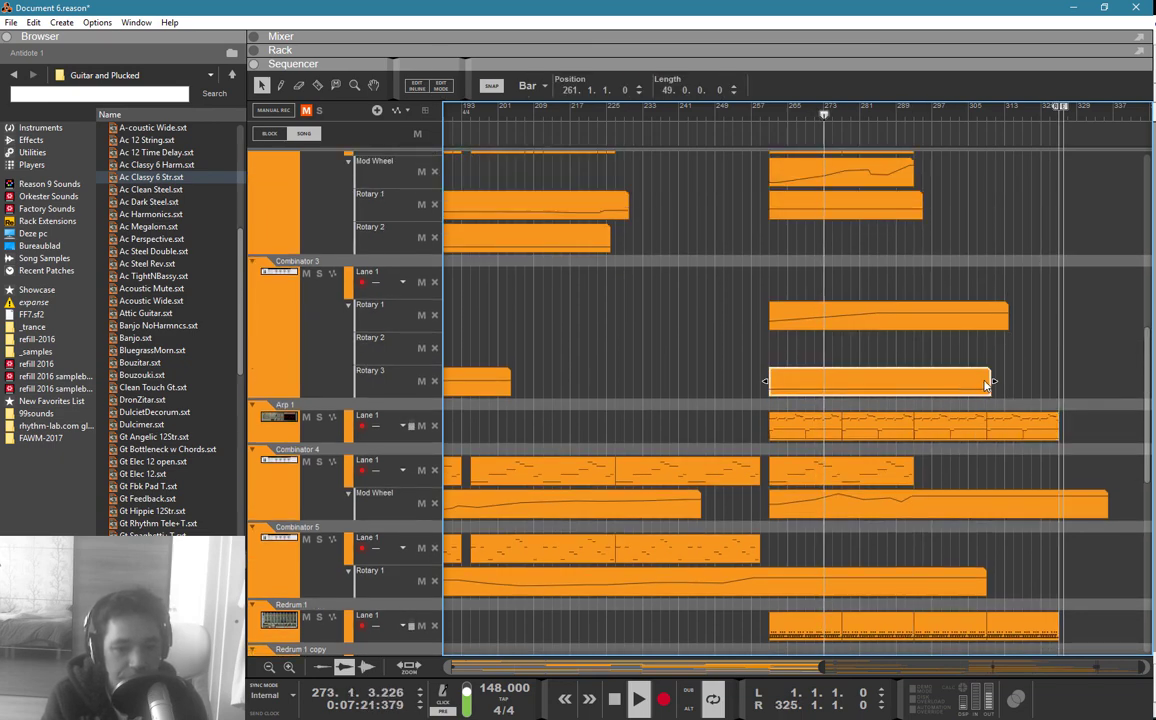
pyautogui.moveTo(993, 381); pyautogui.dragTo(1066, 383)
pyautogui.doubleClick(1040, 385)
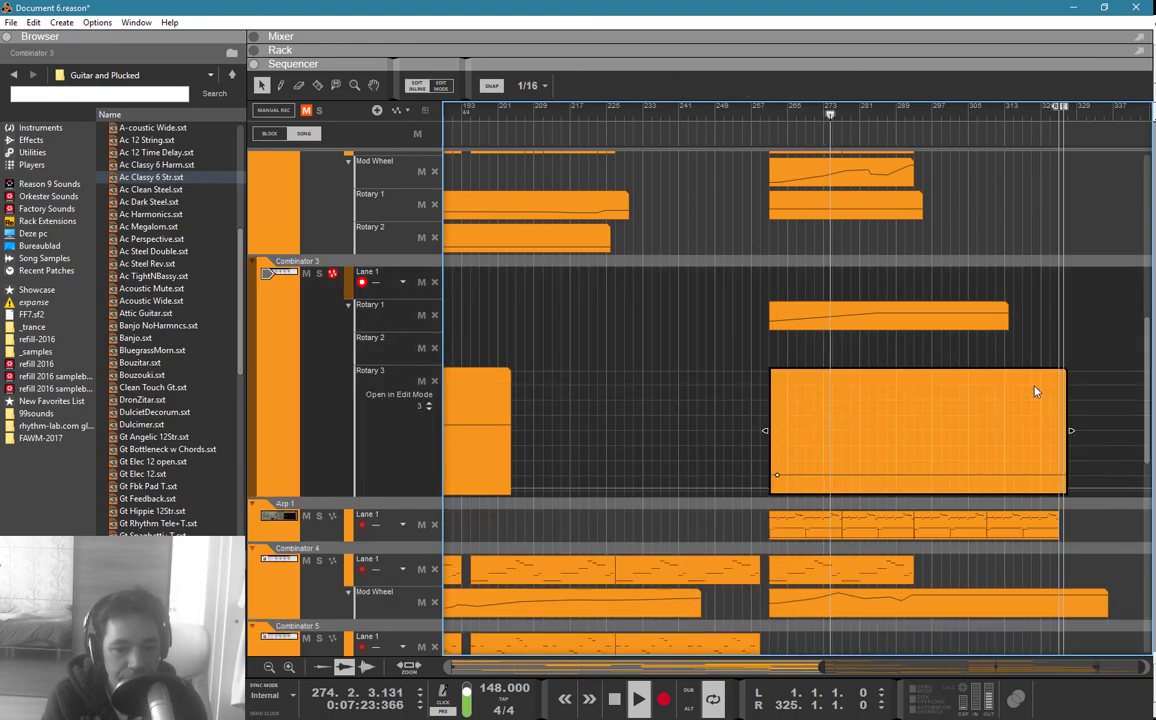
pyautogui.click(999, 466)
pyautogui.press('q')
pyautogui.click(994, 340)
# Step: Draw alternating peaks and dips in Combinator 3's Rotary 1 clip from about bar 278, including 74 at bar 282, 69 at bar 286 and 93 at bar 291
pyautogui.doubleClick(986, 320)
pyautogui.press('w')
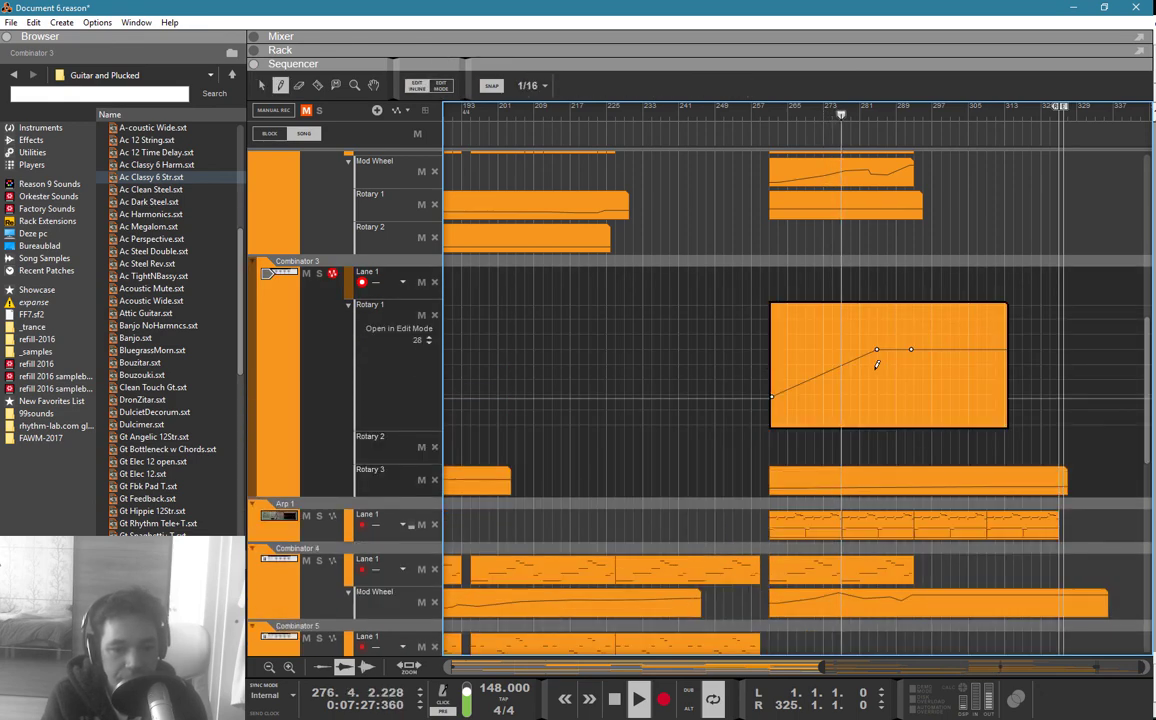
pyautogui.click(850, 355)
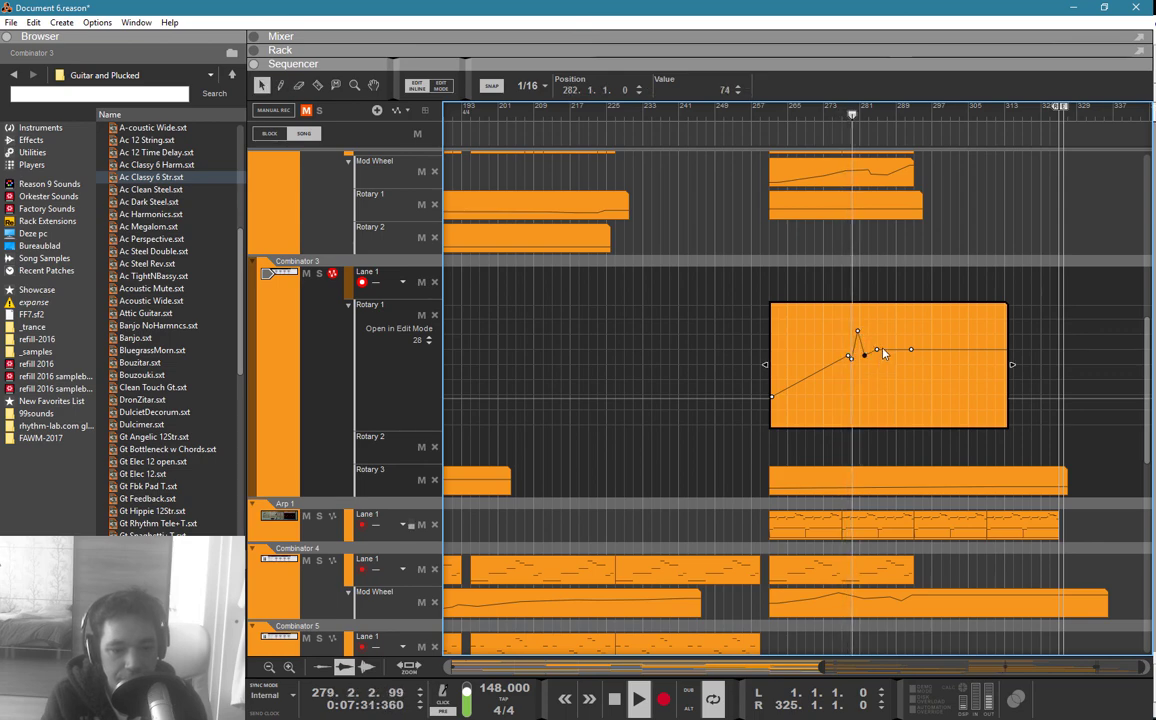
pyautogui.click(878, 341)
pyautogui.click(882, 359)
pyautogui.click(893, 361)
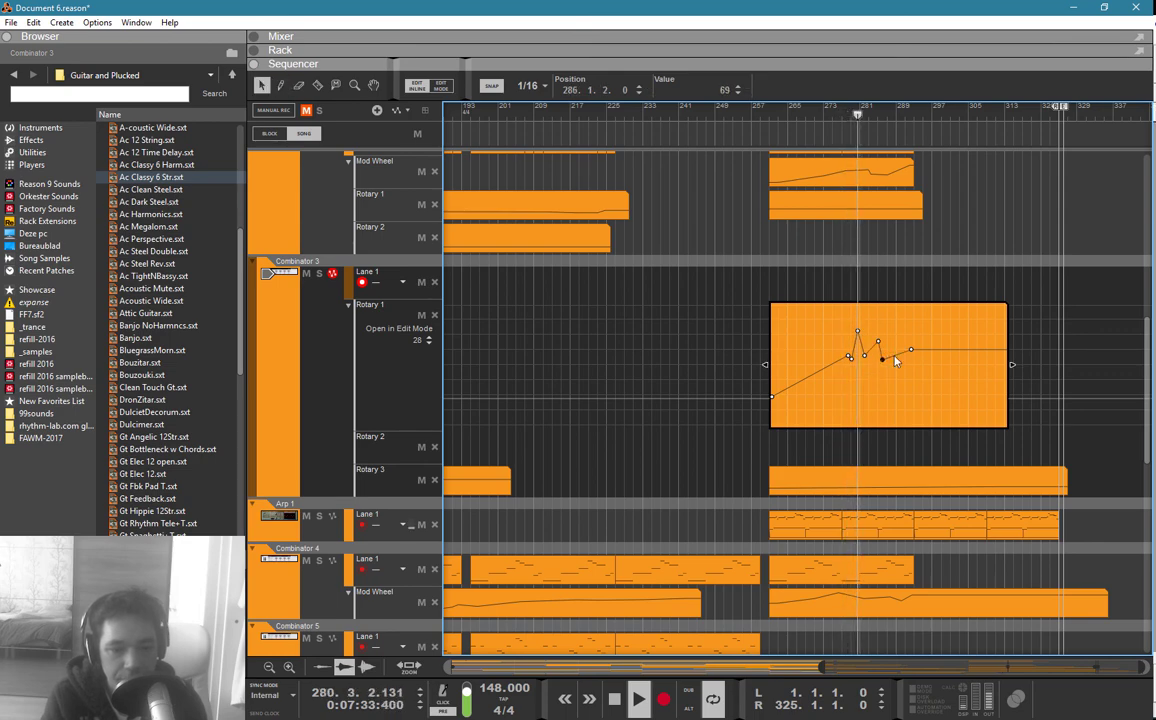
pyautogui.press('q')
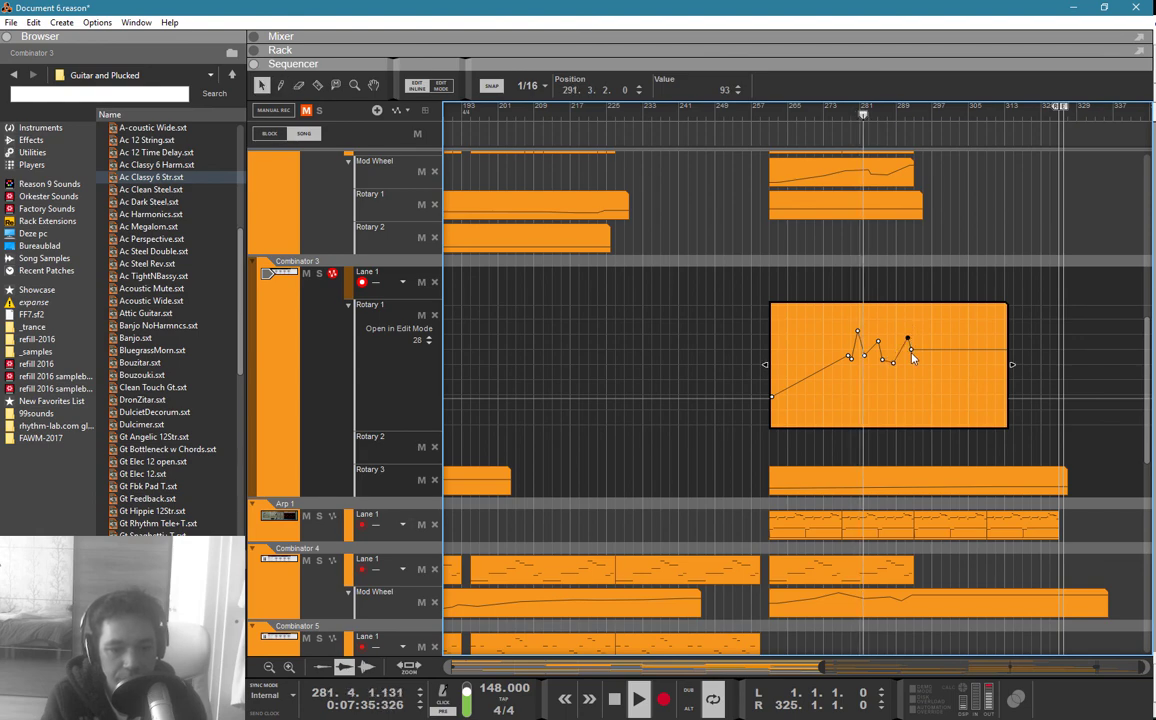
# Step: Continue the jagged Rotary 1 curve to the clip's end, including points of 102 at bar 303, 93 at bar 309 and 103 at bar 312
pyautogui.press('w')
pyautogui.click(923, 341)
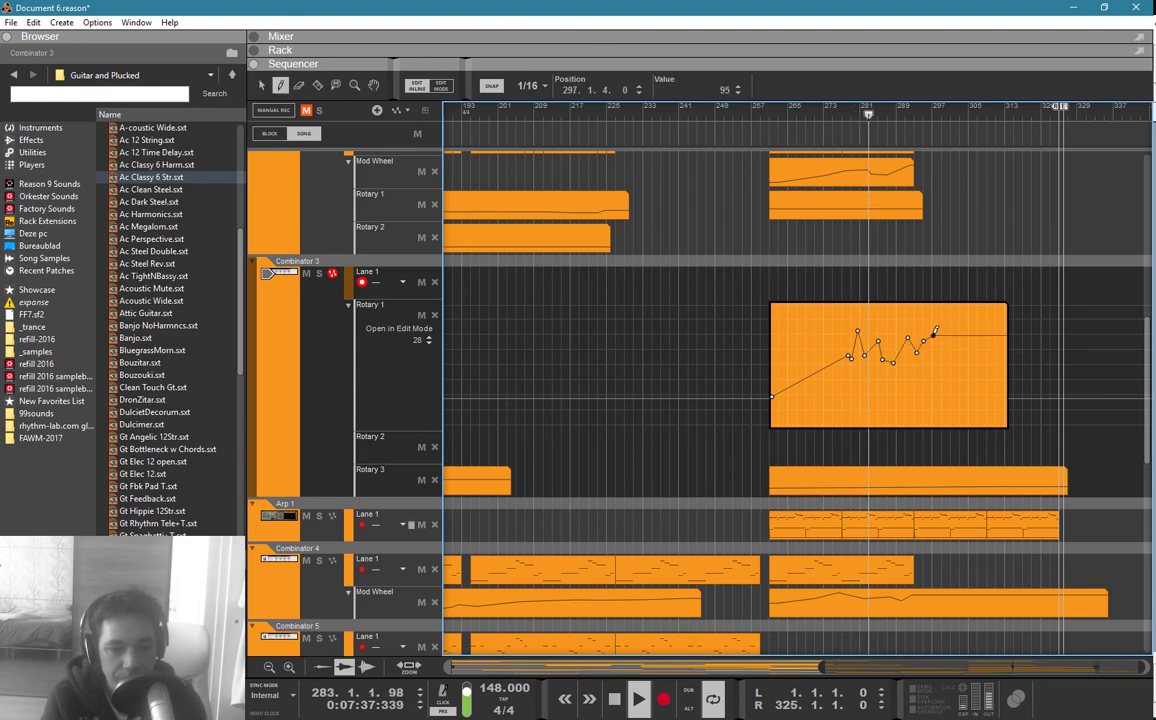
pyautogui.moveTo(933, 334); pyautogui.dragTo(940, 347)
pyautogui.click(948, 334)
pyautogui.click(963, 329)
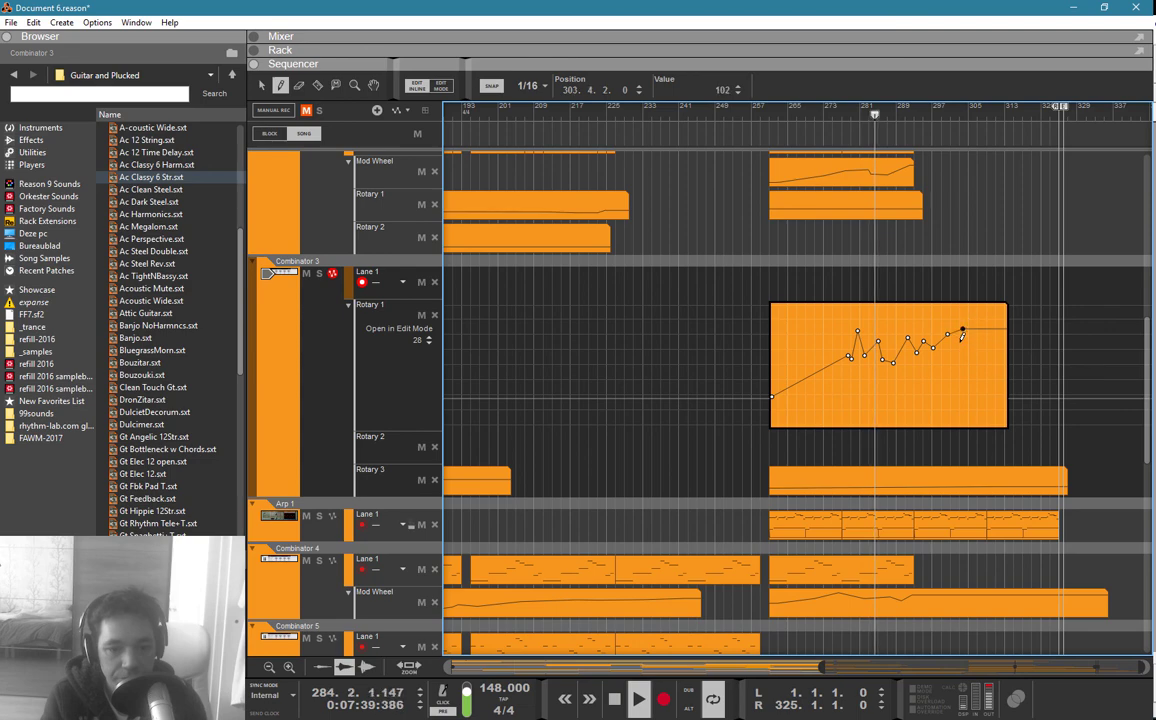
pyautogui.click(959, 341)
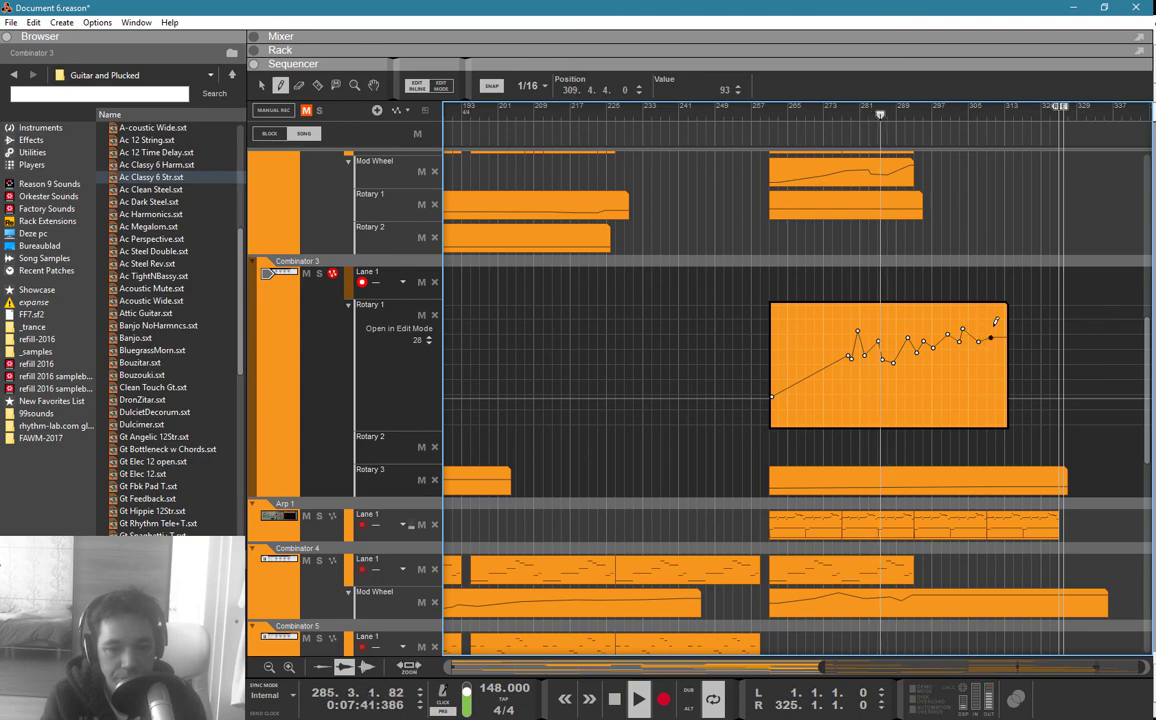
pyautogui.click(1006, 325)
pyautogui.press('q')
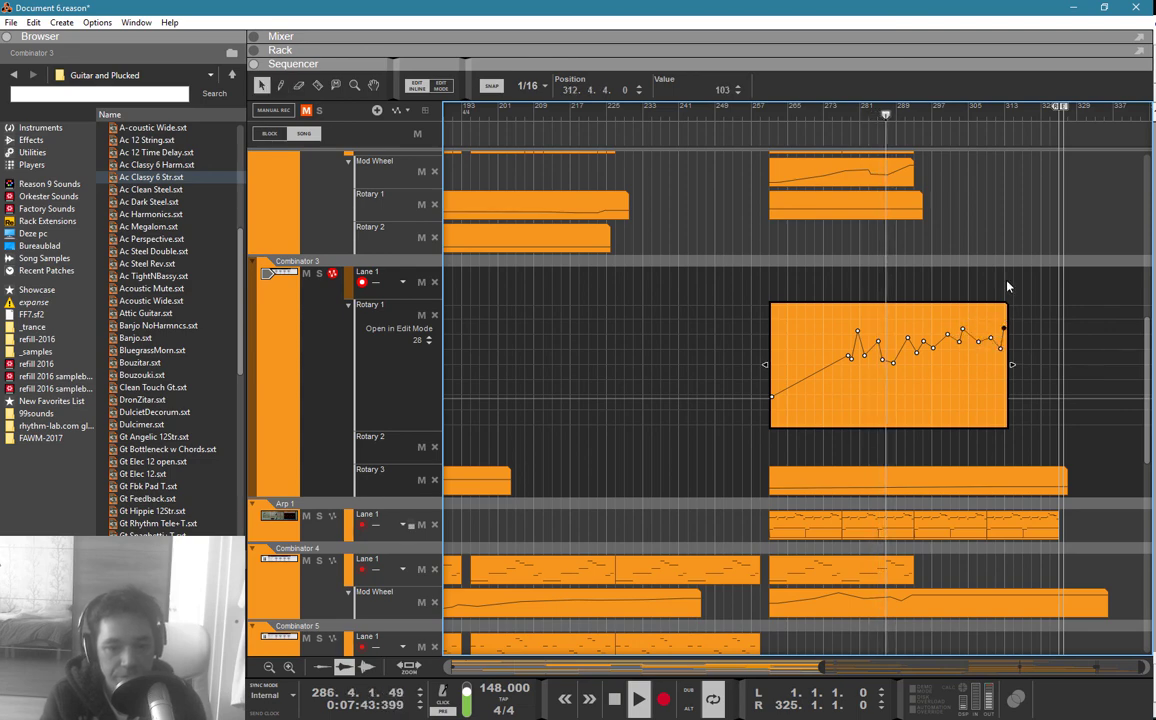
pyautogui.click(1009, 271)
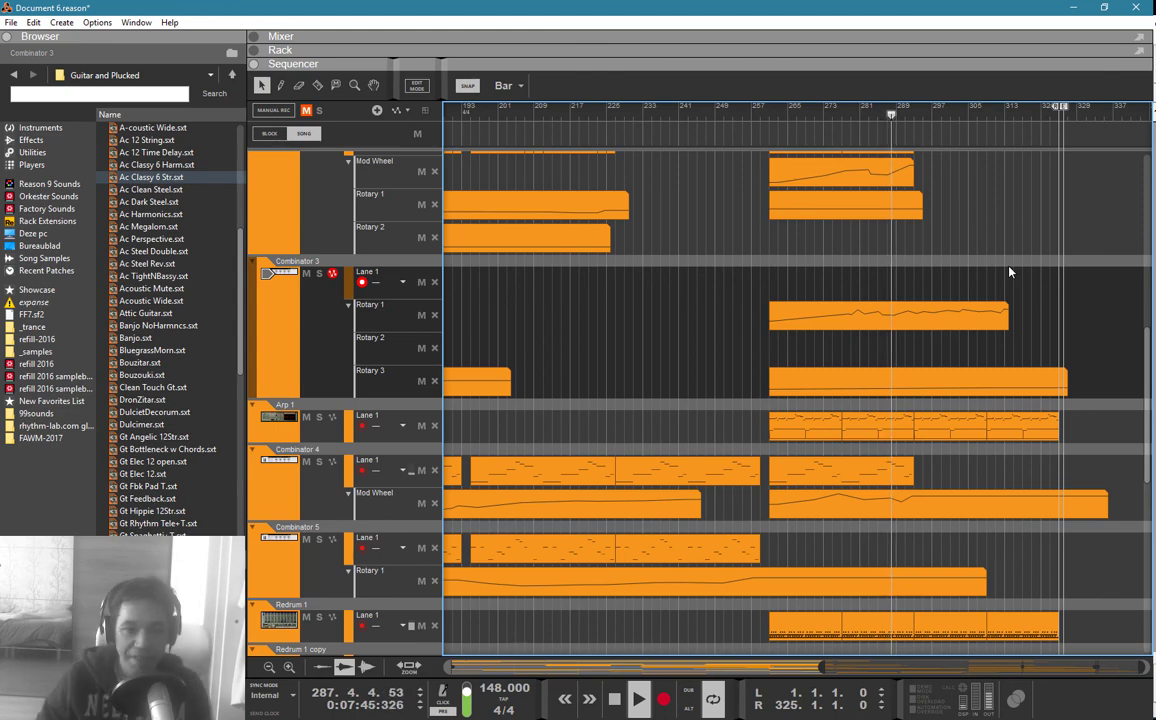
# Step: Lengthen the automation clip starting at bar 261 on a track higher up to 65 bars and review the tracks below
pyautogui.scroll(5, 1005, 250)
pyautogui.scroll(5, 940, 460)
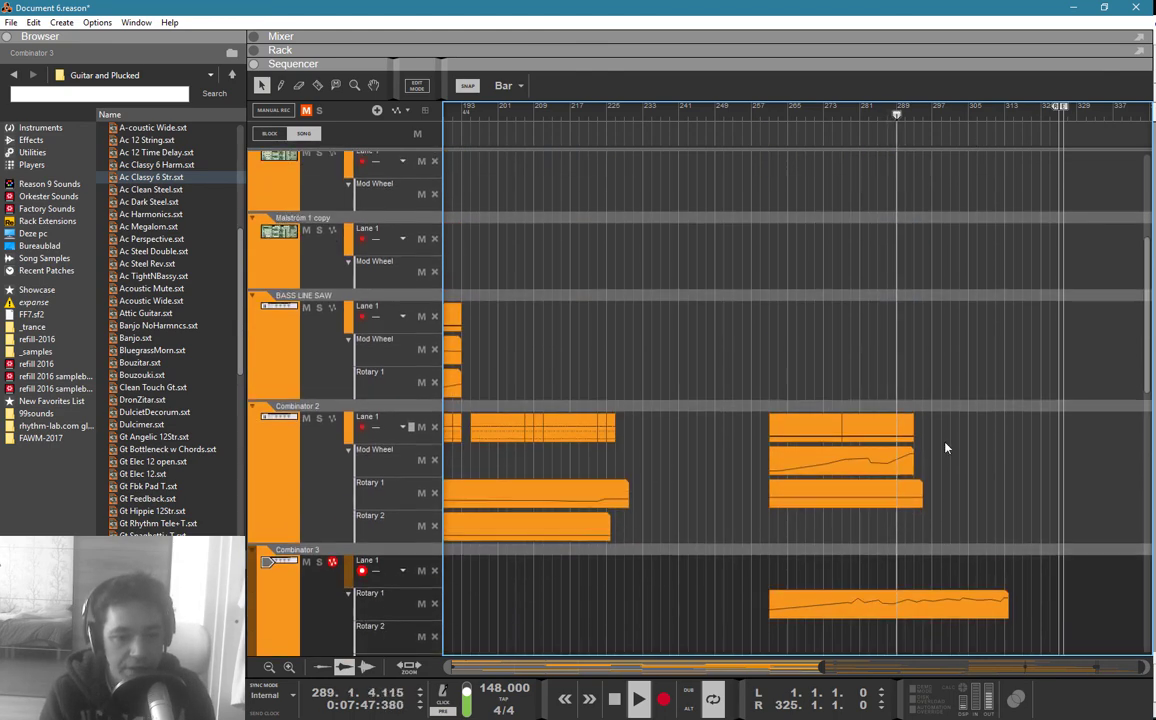
pyautogui.moveTo(953, 238); pyautogui.dragTo(1068, 336)
pyautogui.click(953, 336)
pyautogui.scroll(-8, 952, 390)
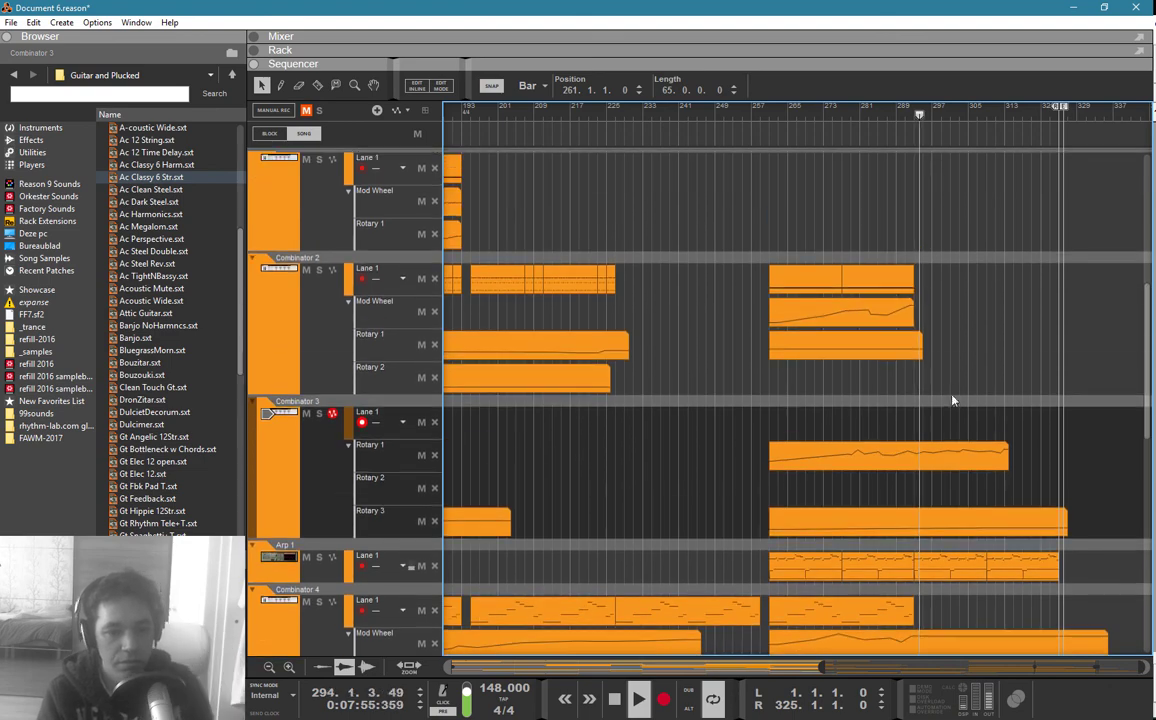
pyautogui.scroll(2, 952, 400)
pyautogui.scroll(-5, 950, 375)
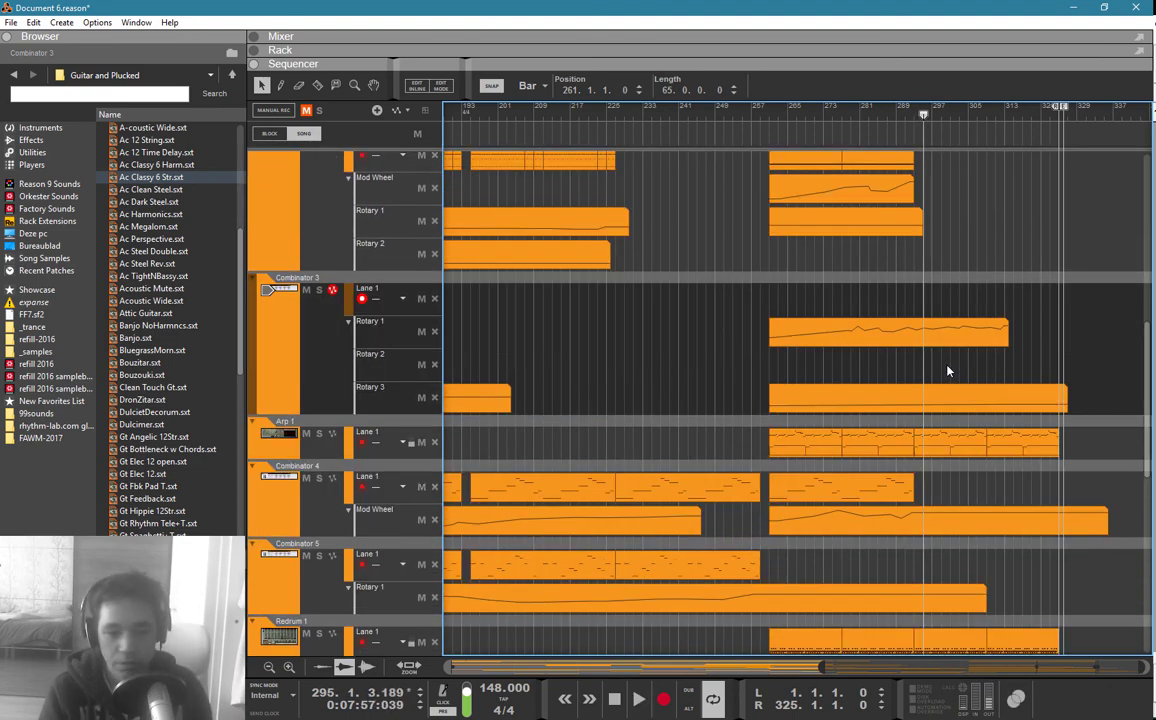